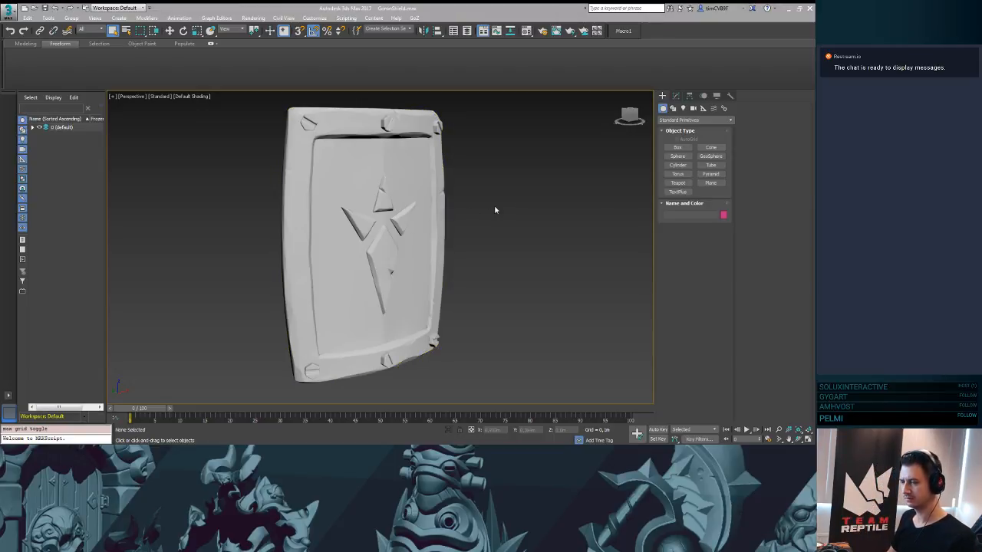
- Create a small box about 0.12 m wide just below the shield and activate the Move tool
click(399, 199)
alt+middle_drag(431, 210, 542, 197)
click(499, 205)
click(677, 147)
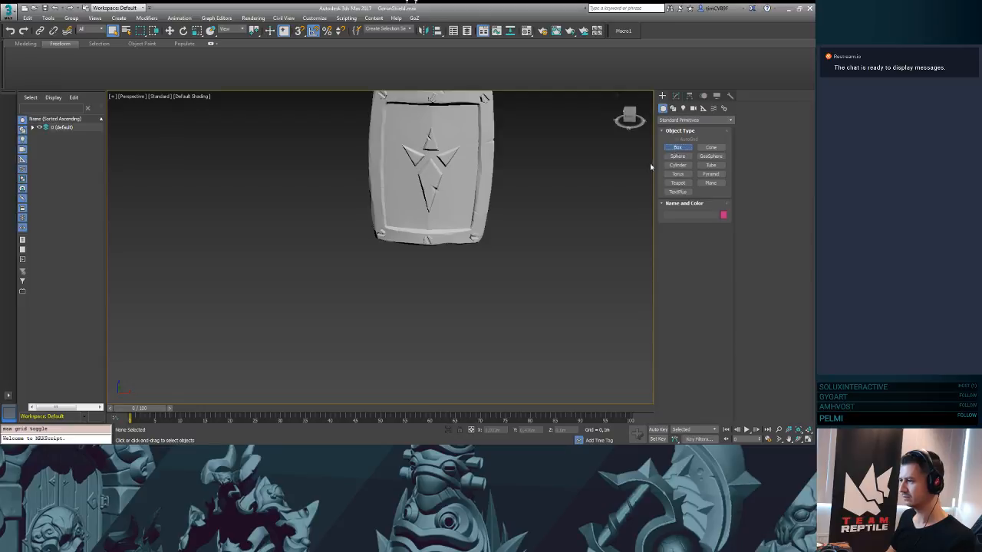
drag(408, 307, 461, 327)
click(460, 303)
key(w)
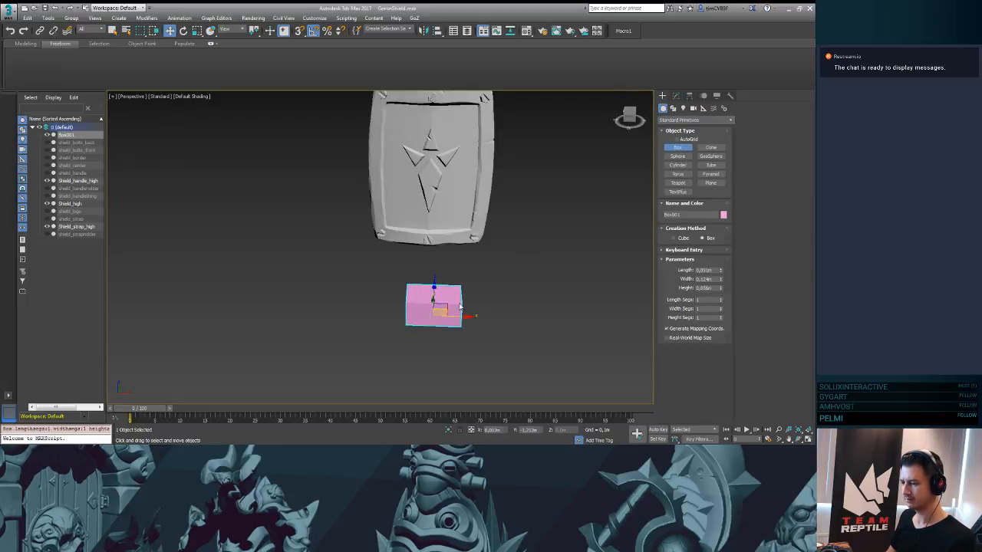
- Center the box at the world origin, and move it about 0.33 m in front of the shield and 0.53 m up
right_click(511, 430)
right_click(546, 430)
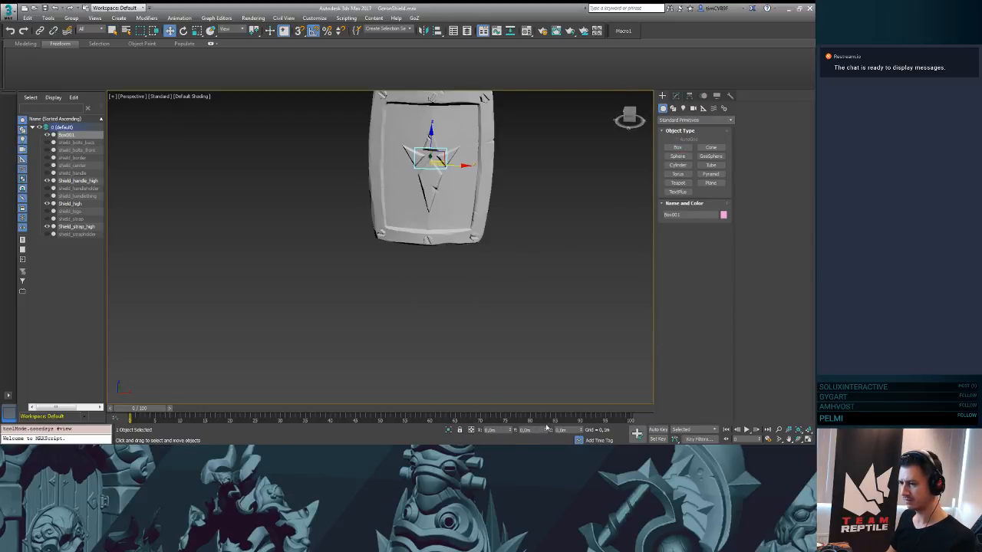
alt+middle_drag(529, 322, 494, 244)
drag(402, 163, 480, 165)
alt+middle_drag(481, 165, 439, 223)
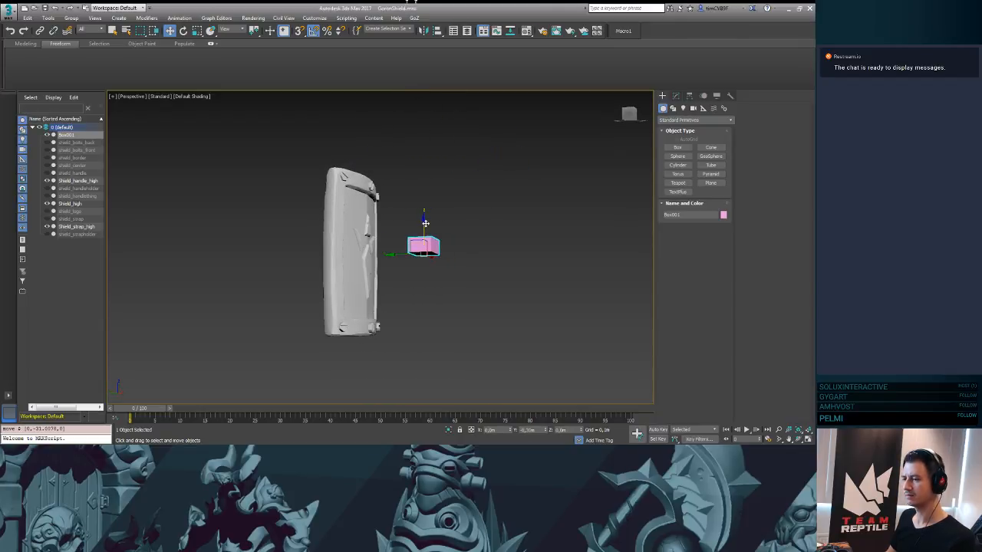
drag(439, 224, 452, 158)
alt+middle_drag(452, 158, 423, 182)
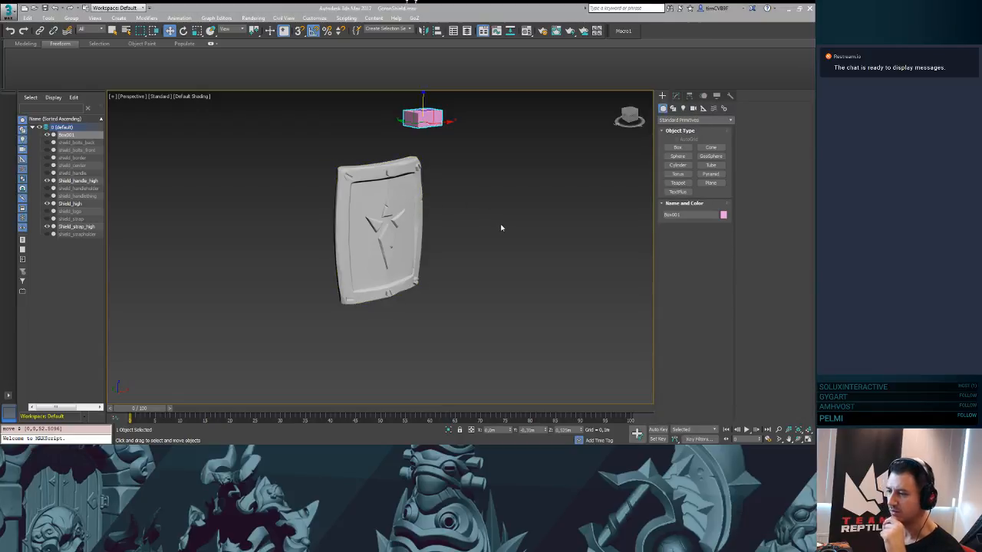
- Examine the sculpted shield's front, including the emblem, frame and bolts, from several angles and distances
middle_drag(503, 226, 604, 203)
scroll(553, 200, up, 2)
alt+middle_drag(604, 203, 519, 164)
scroll(520, 157, up, 2)
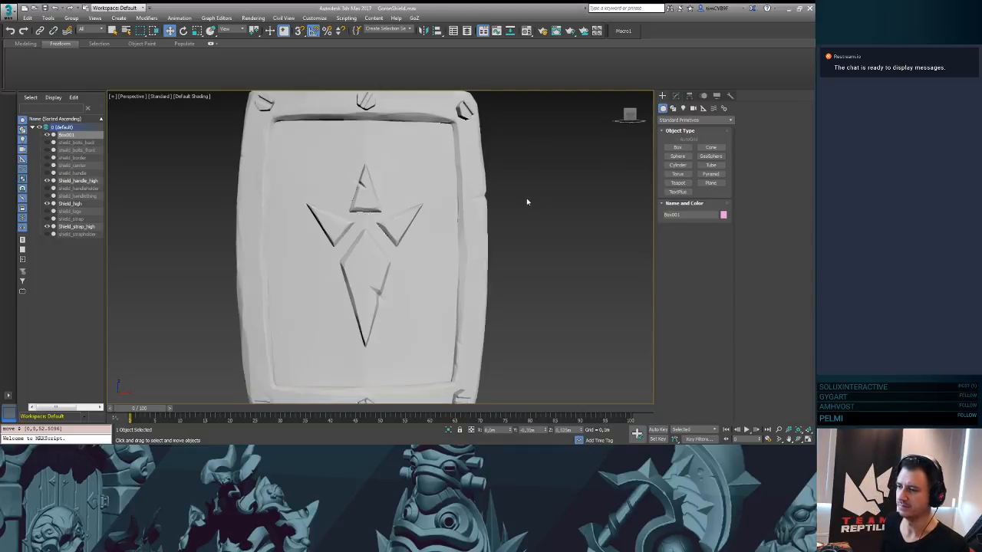
mouse_move(526, 201)
alt+middle_down()
mouse_move(491, 203)
mouse_move(516, 206)
alt+middle_up()
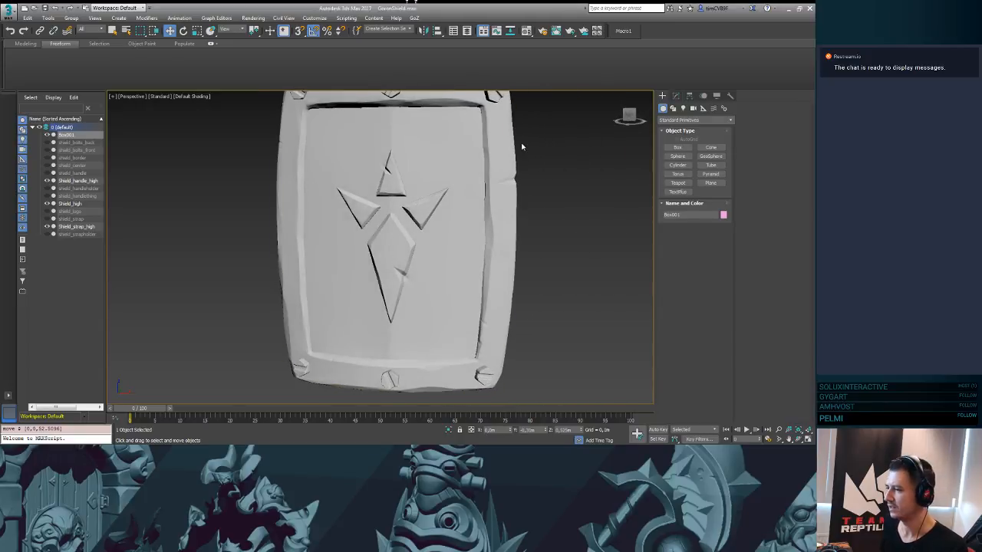
middle_drag(535, 151, 491, 141)
scroll(487, 174, down, 2)
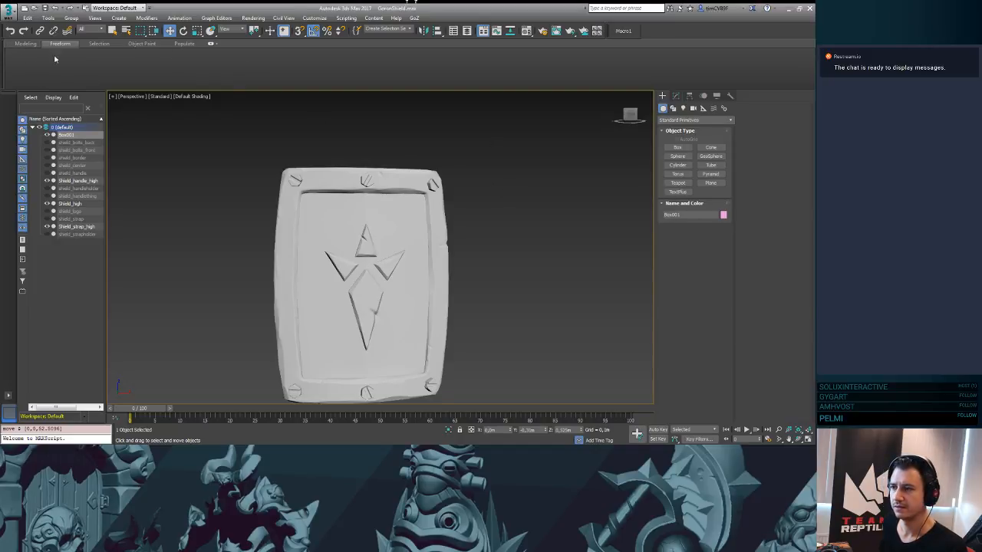
middle_drag(512, 140, 519, 206)
scroll(527, 199, down, 3)
middle_drag(568, 183, 511, 142)
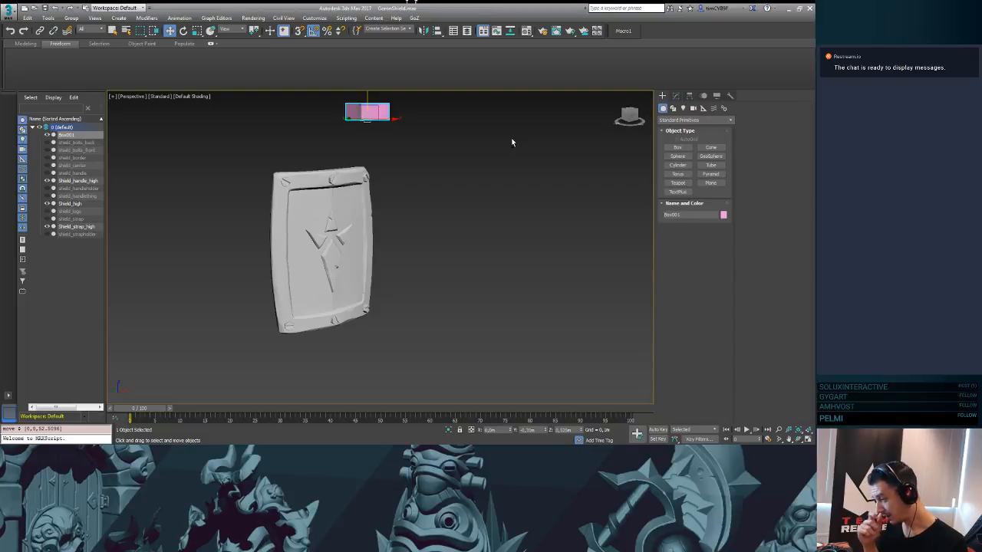
- Convert the box to an Editable Poly
click(676, 96)
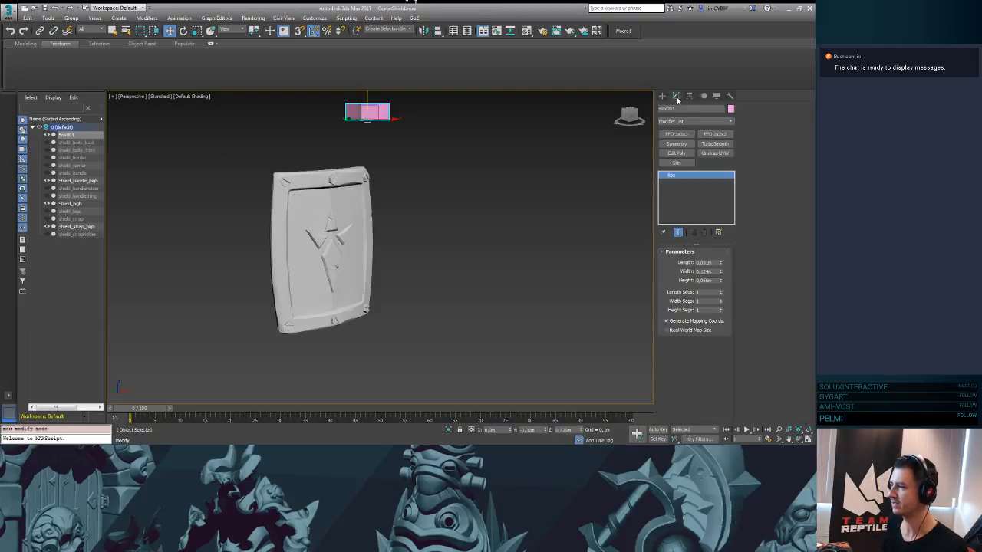
right_click(679, 177)
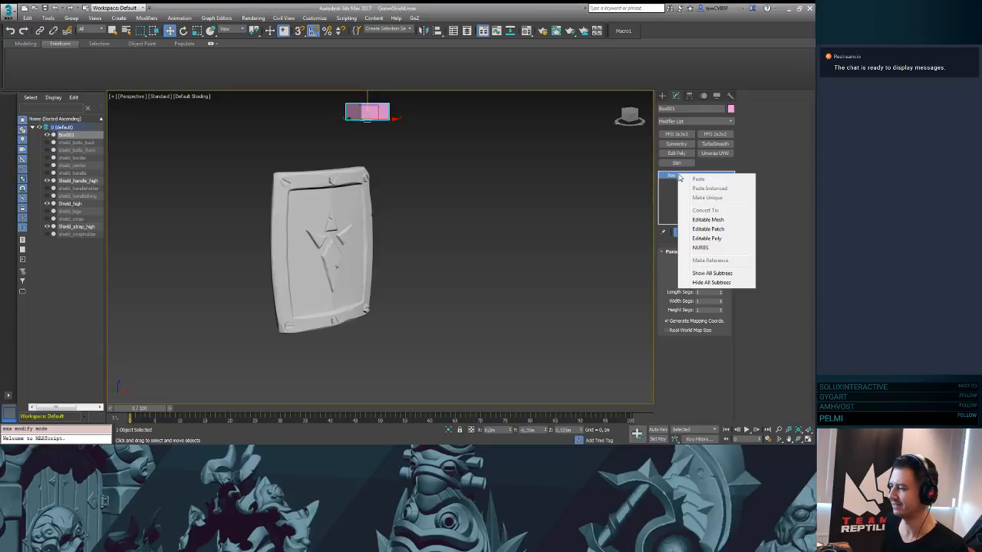
click(713, 239)
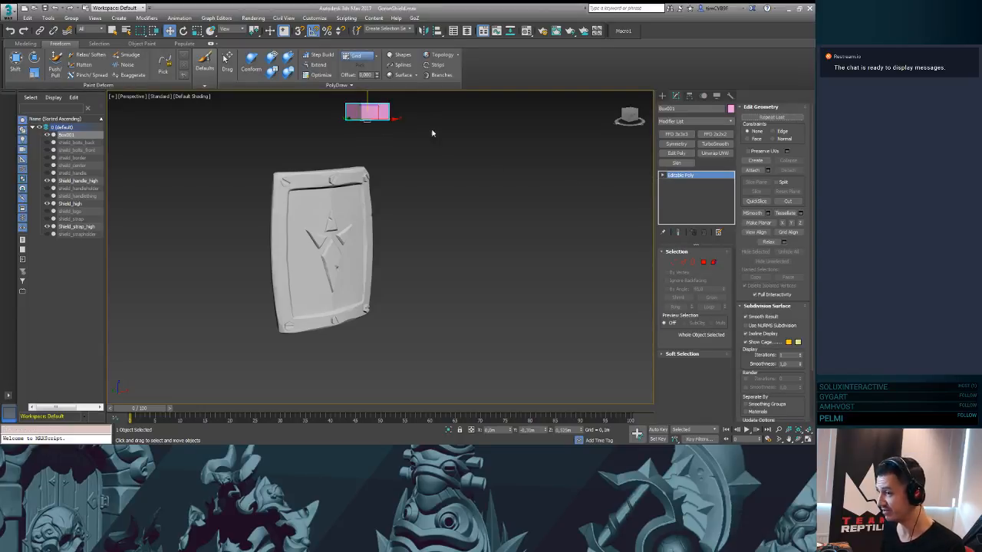
alt+middle_drag(432, 131, 504, 220)
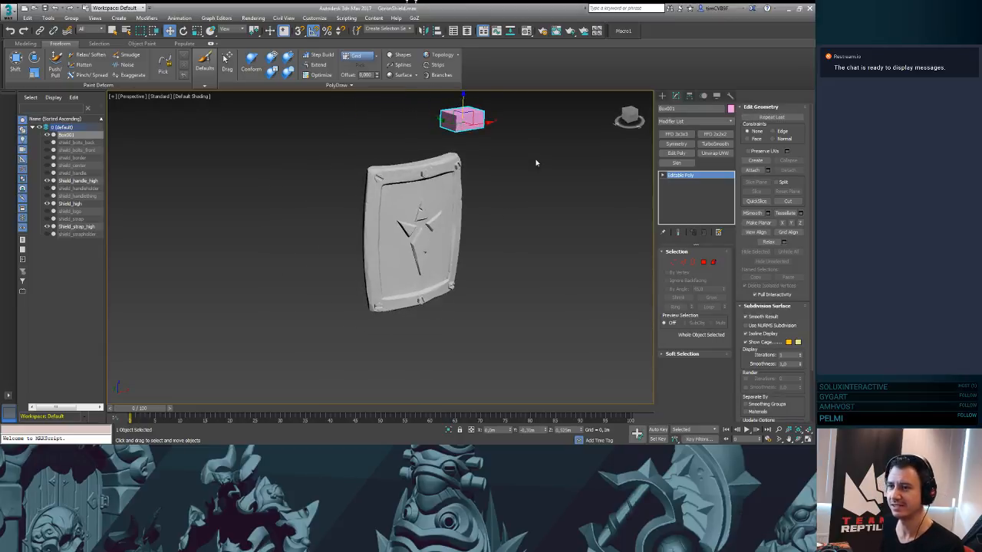
middle_drag(546, 141, 513, 172)
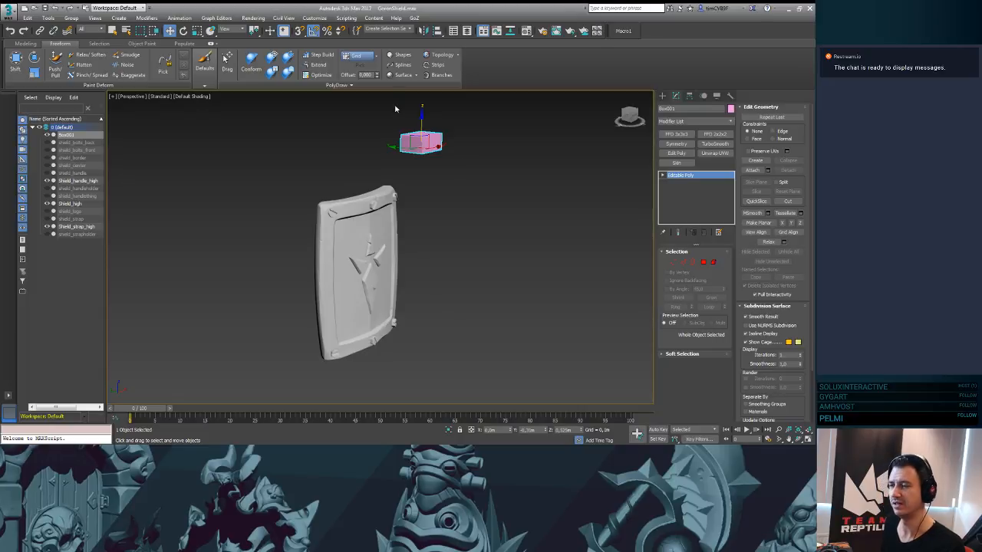
middle_drag(491, 211, 492, 211)
scroll(492, 211, up, 3)
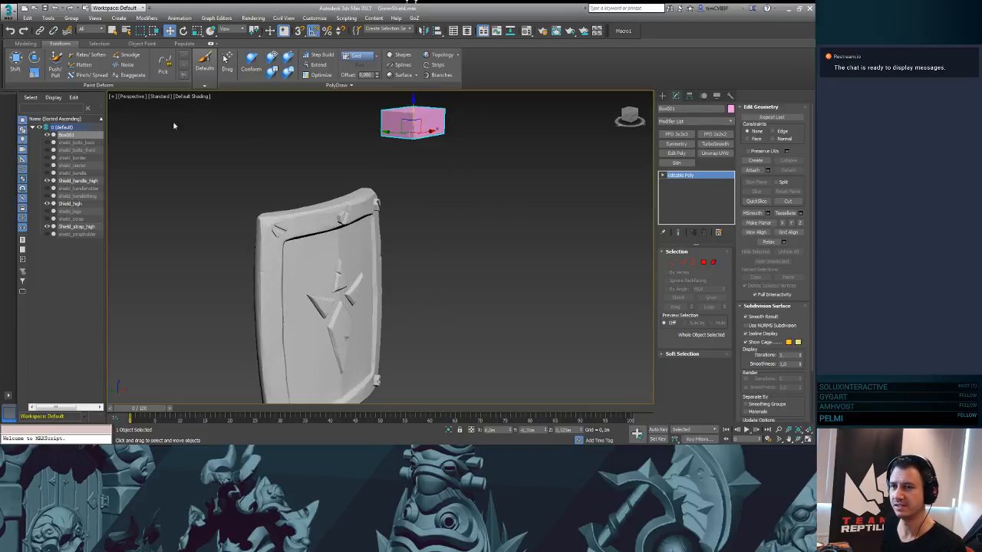
click(27, 44)
click(59, 44)
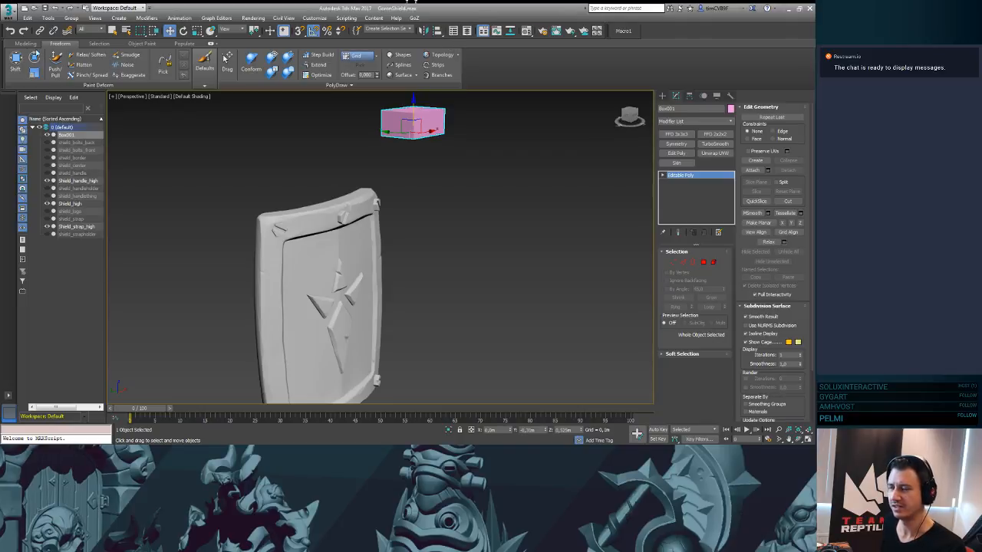
click(18, 43)
click(63, 44)
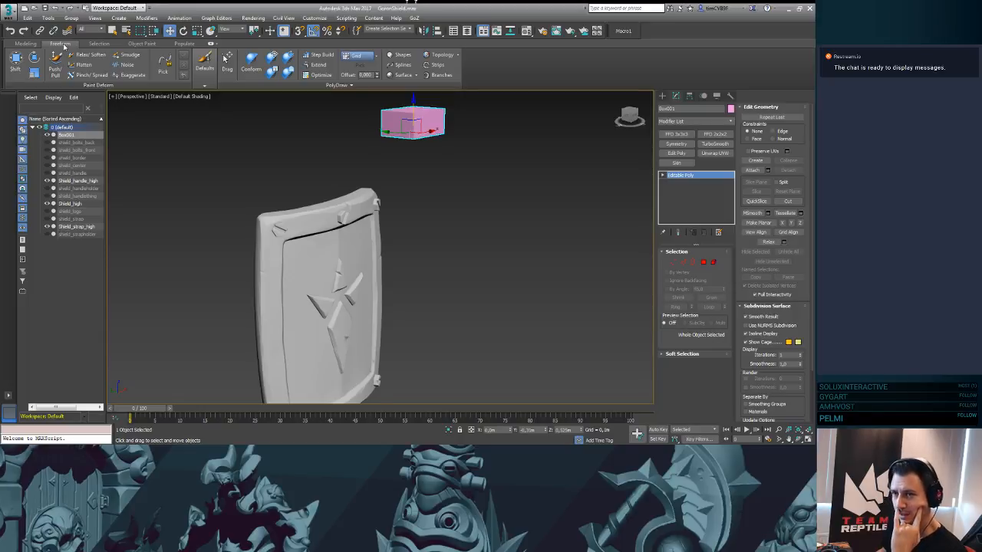
- Hide the modeling ribbon and show it again
click(483, 33)
click(483, 33)
click(483, 33)
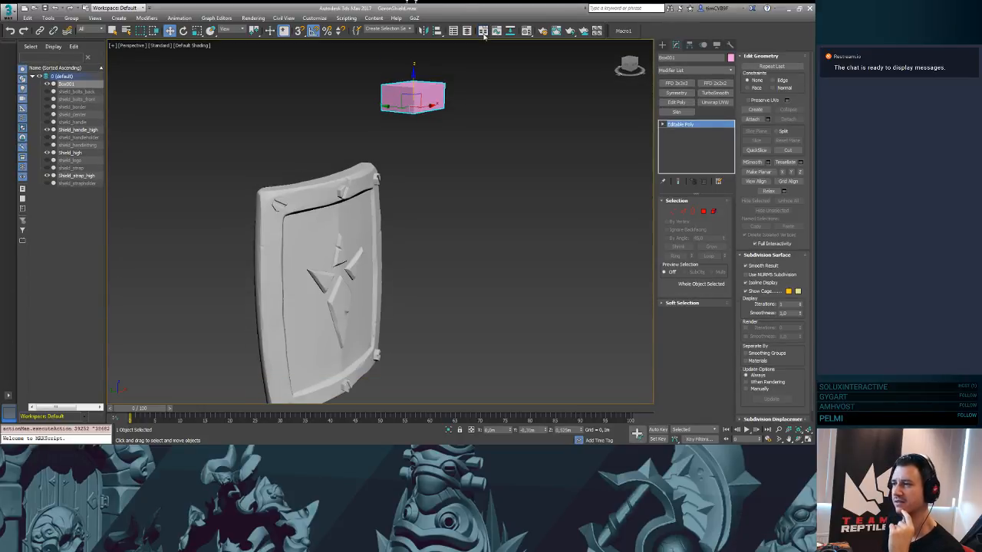
click(484, 33)
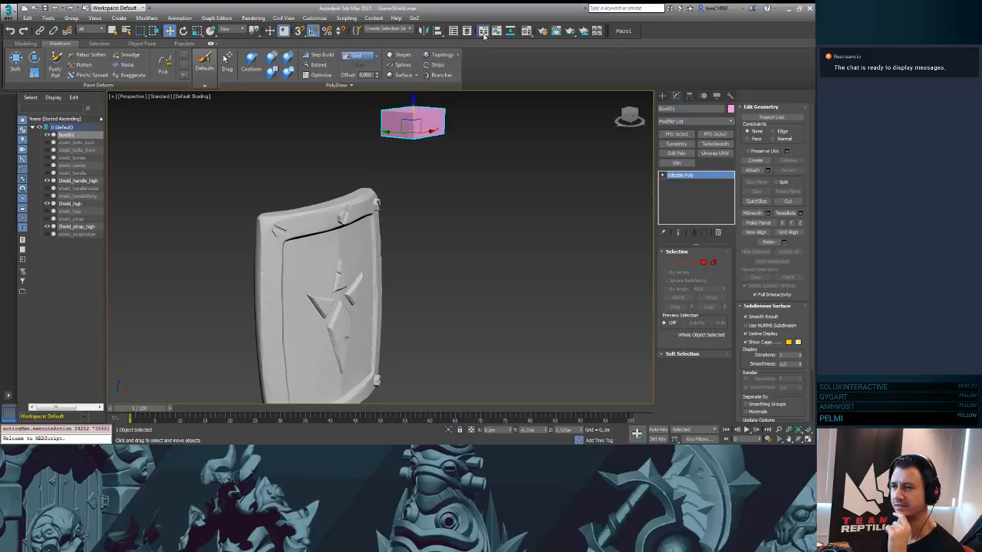
- Set PolyDraw to draw on a surface, using Shield_high as the target and an offset of 0.500
click(376, 58)
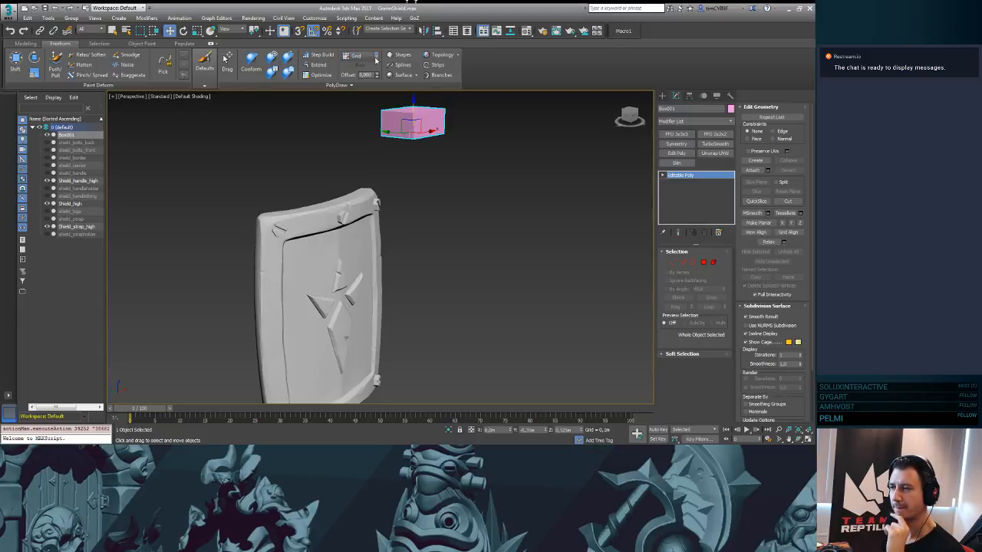
click(376, 58)
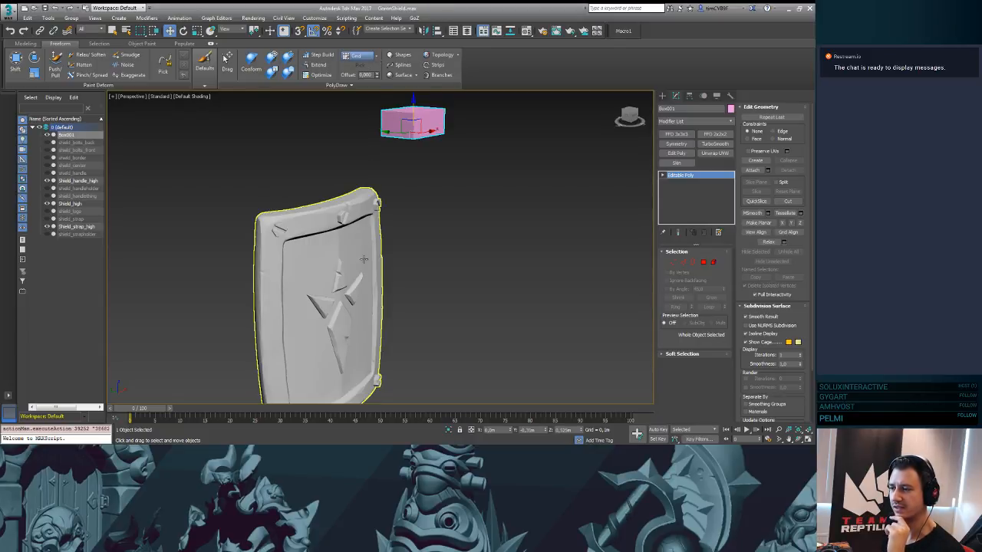
middle_drag(426, 221, 438, 177)
click(376, 59)
click(375, 59)
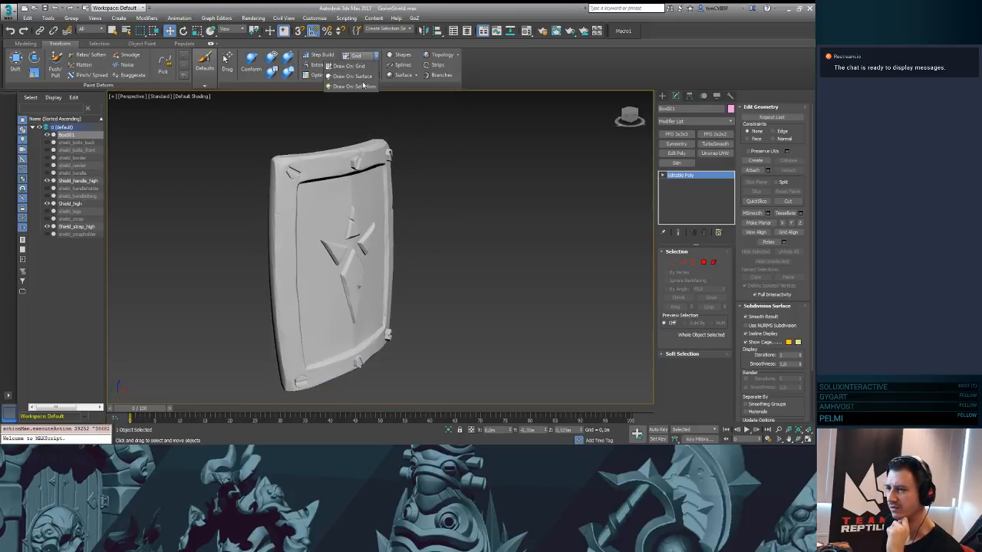
click(352, 76)
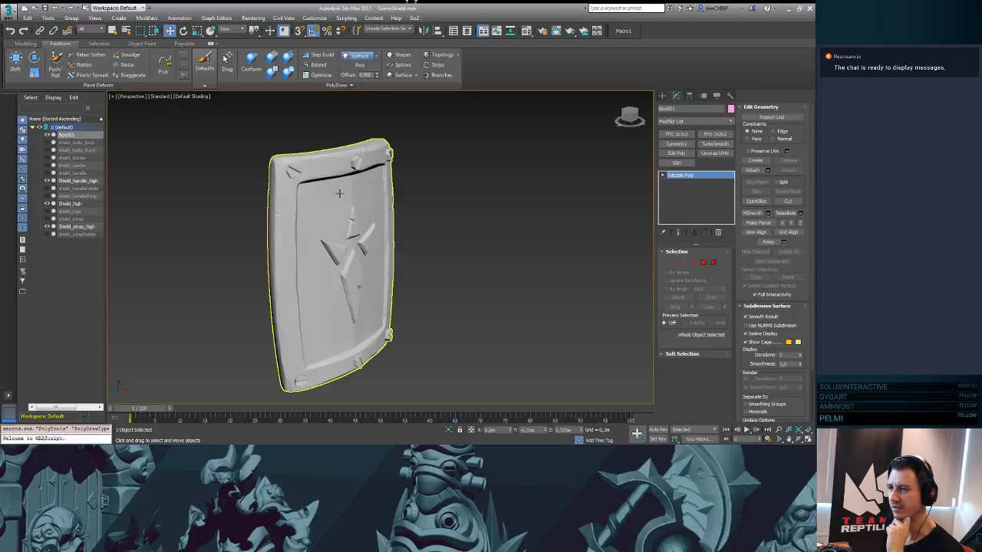
click(358, 68)
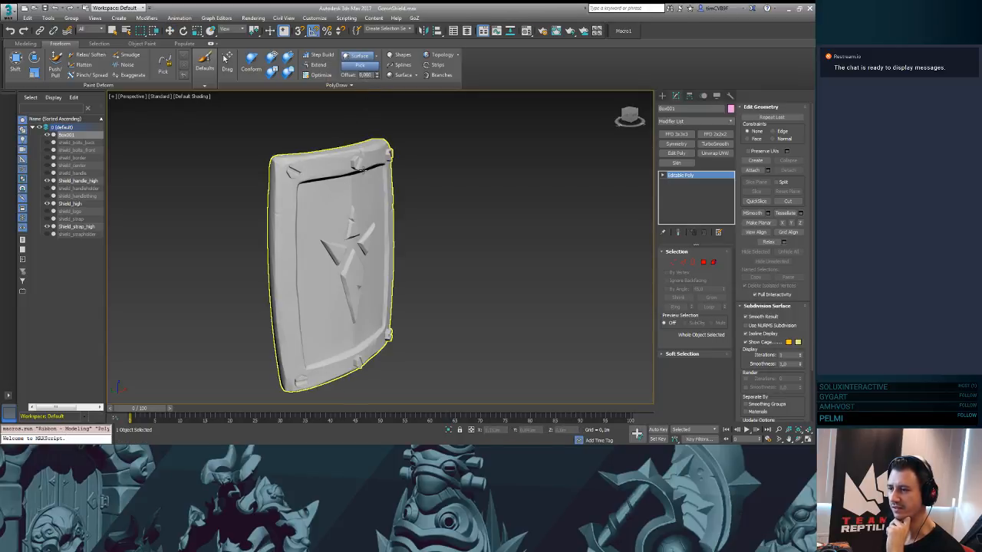
click(365, 166)
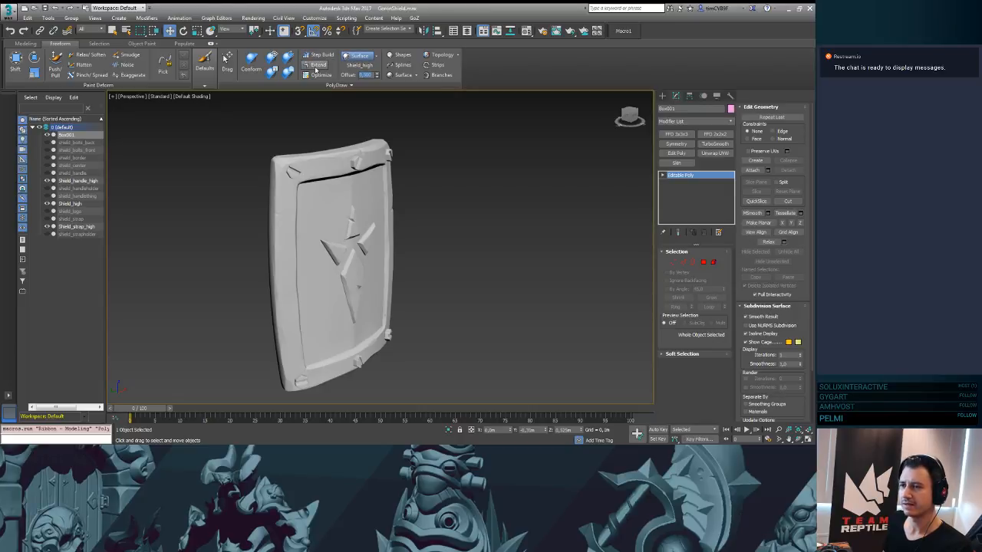
- Use Step Build to place four vertices on the corners of the emblem's right wing and fill them with a face
alt+middle_drag(463, 155, 513, 181)
scroll(464, 164, up, 4)
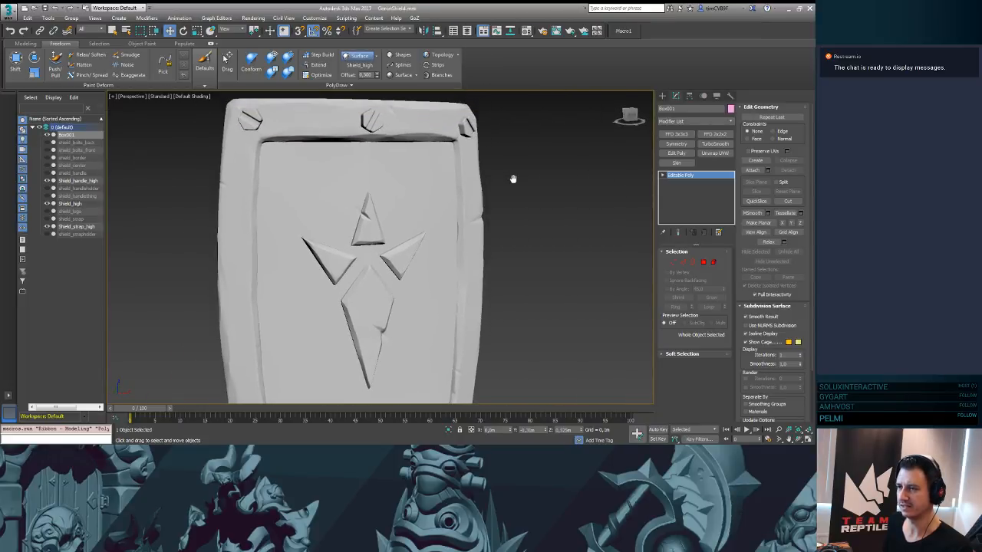
scroll(515, 182, up, 3)
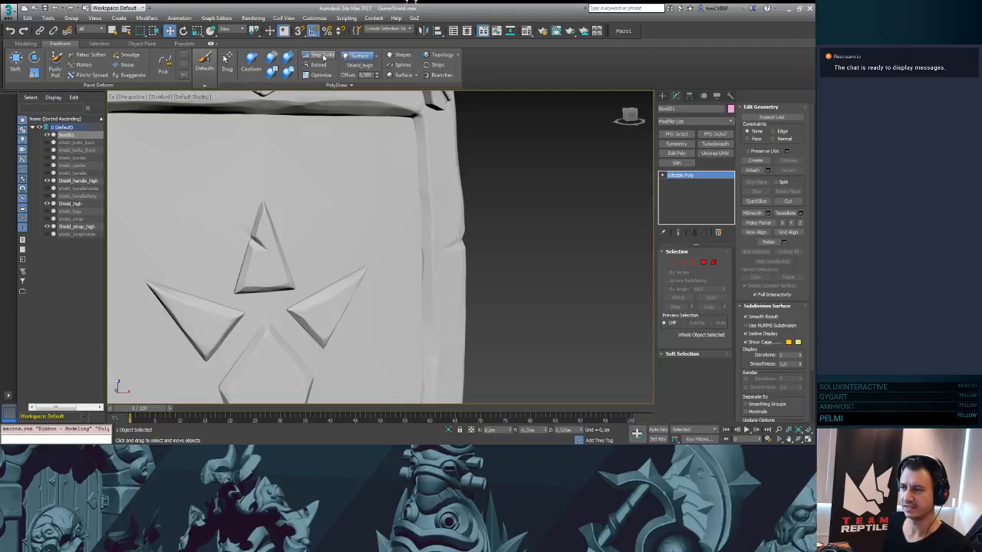
click(323, 57)
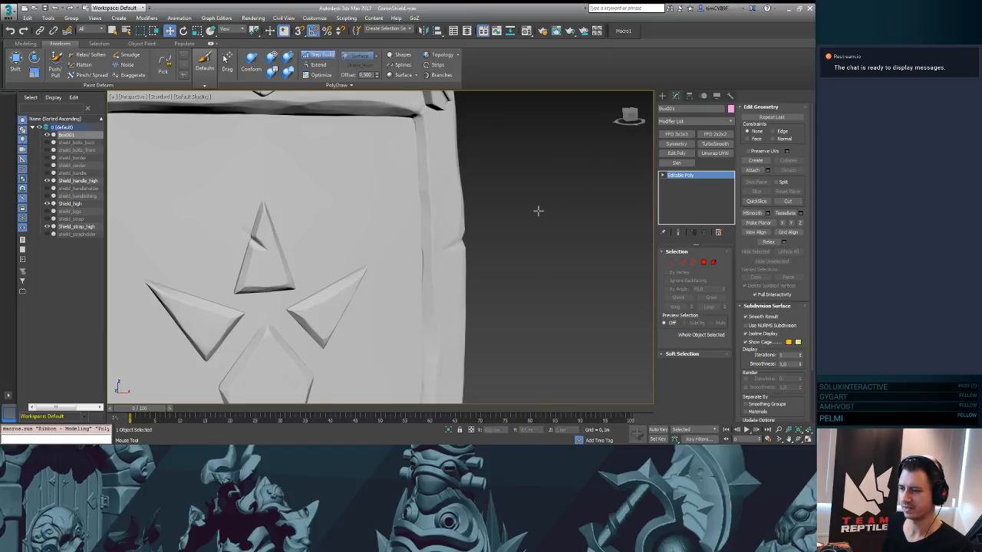
alt+middle_drag(537, 210, 576, 184)
scroll(576, 184, up, 3)
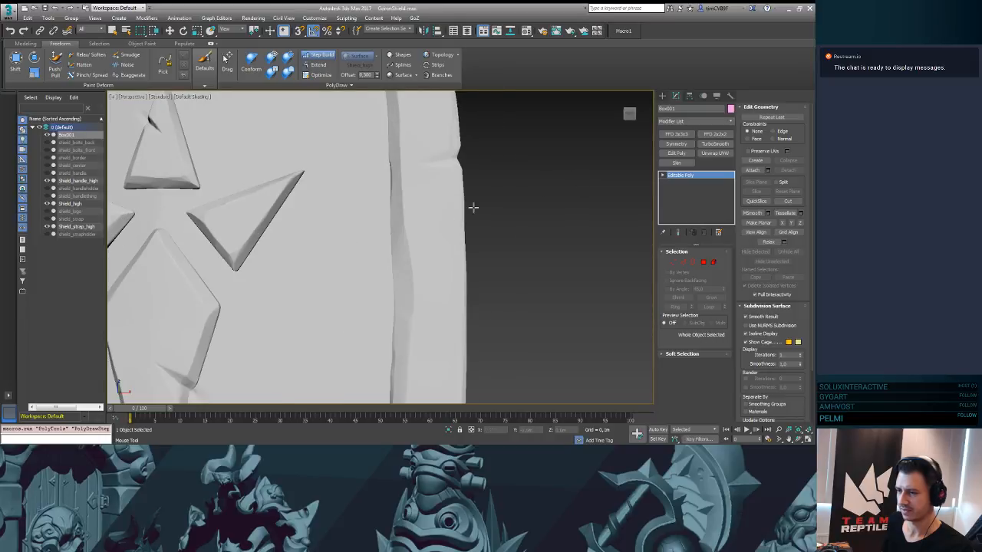
alt+middle_drag(473, 208, 603, 207)
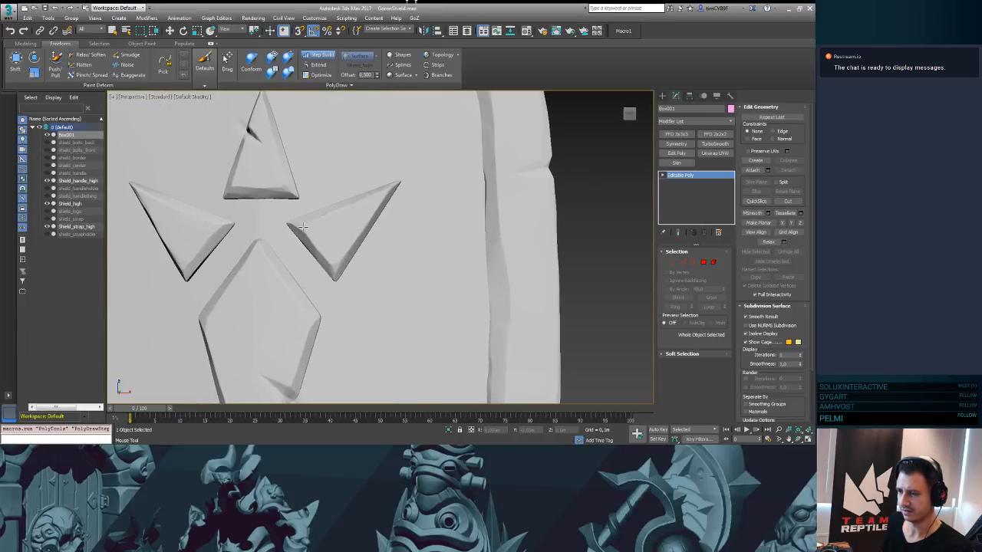
click(300, 227)
click(333, 263)
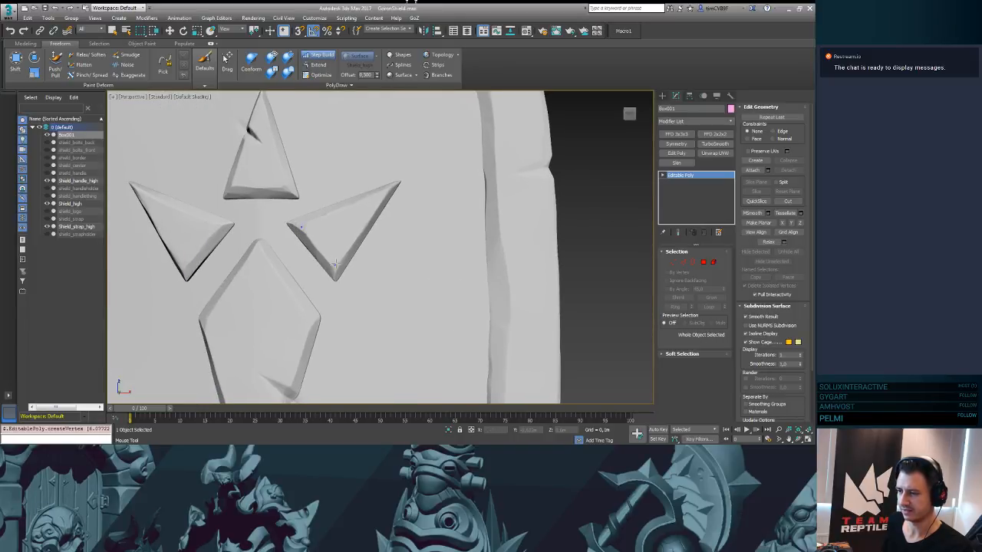
click(392, 186)
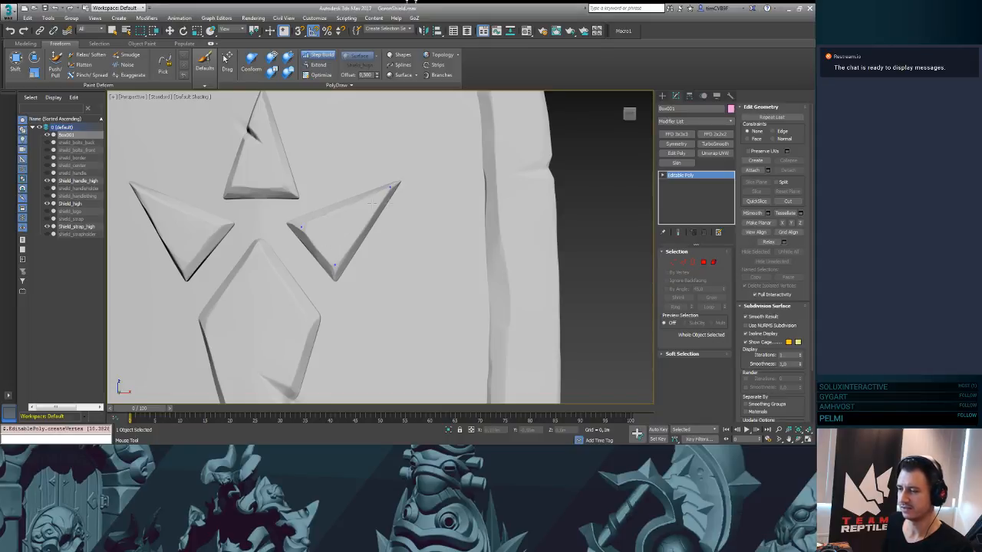
shift+drag(390, 196, 378, 219)
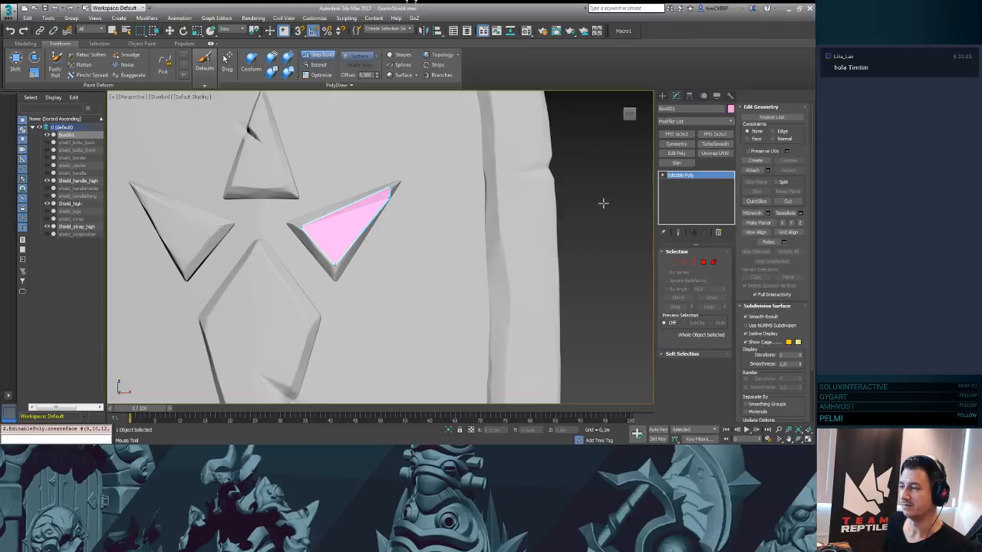
- Check the new face's gap to the shield surface from the side and set the PolyDraw offset to 0.250
alt+middle_drag(593, 204, 485, 200)
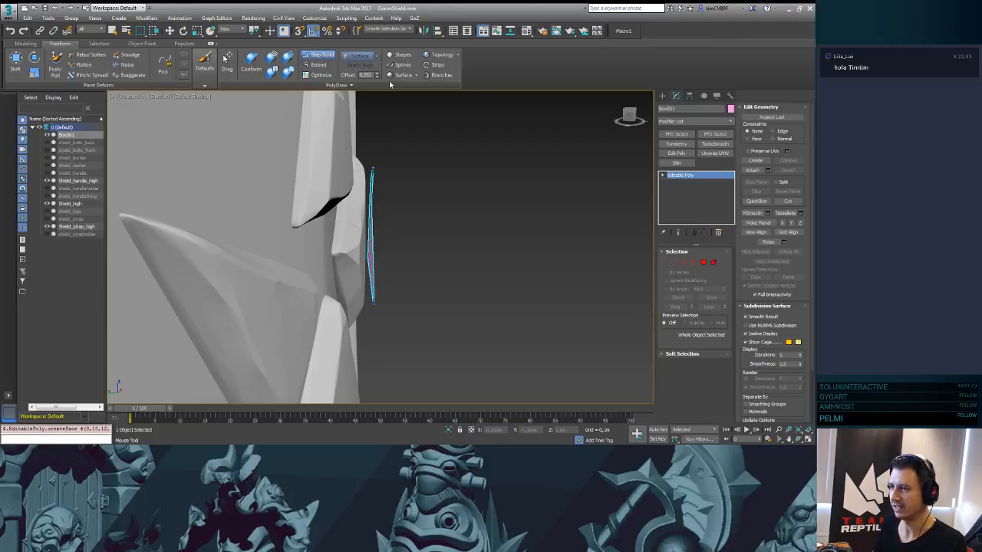
alt+middle_drag(491, 182, 421, 283)
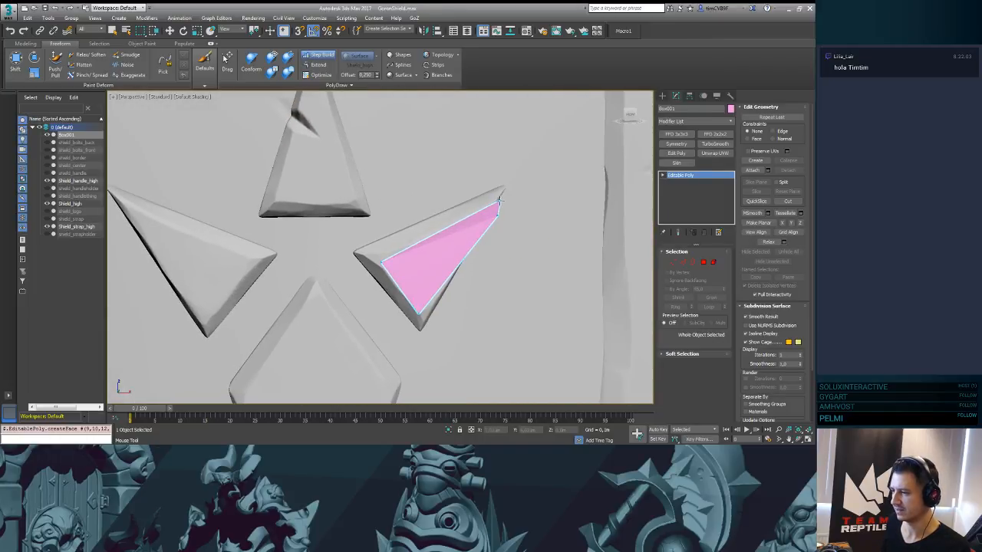
- Slide the extra vertex near the tip of the right wing's face down along the face's lower-right edge
ctrl+alt+shift+drag(497, 216, 465, 247)
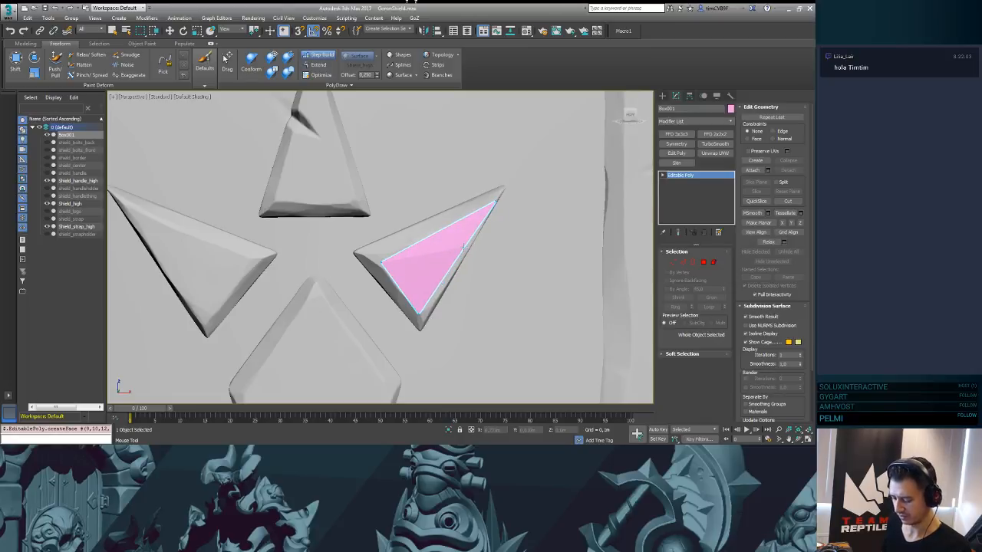
alt+middle_drag(370, 260, 448, 240)
middle_drag(564, 268, 371, 264)
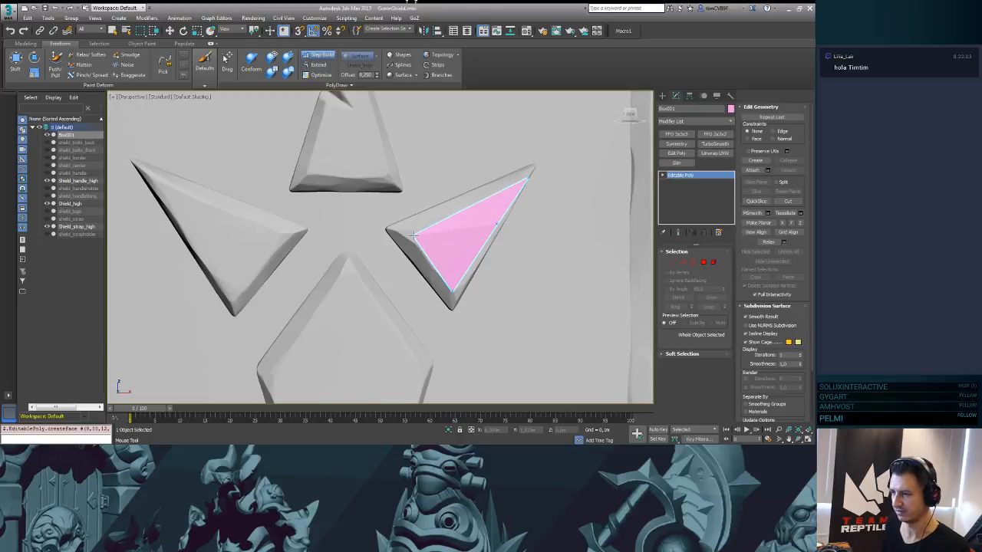
- Use Extend to pull the face's lower-left edge out to the outer edge of the wing's bevel
click(321, 66)
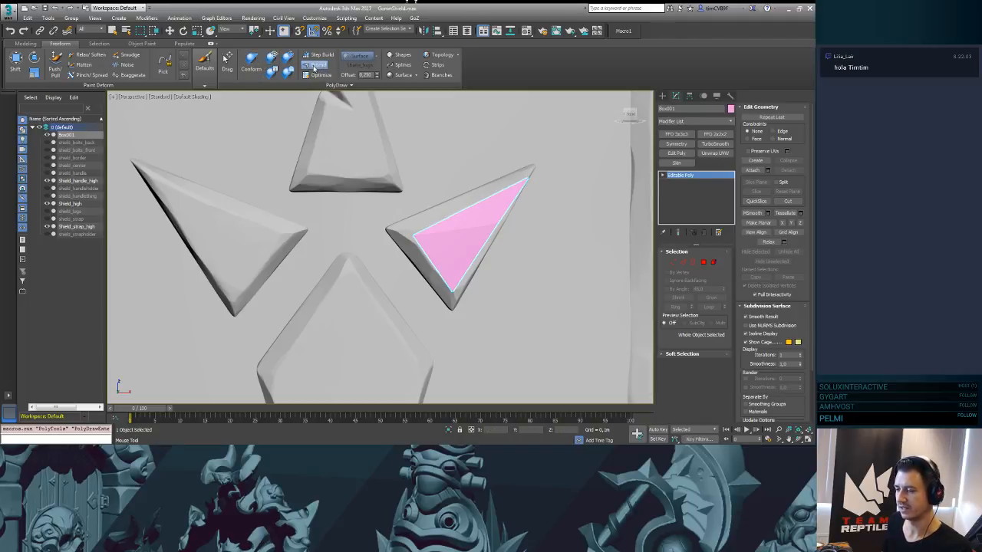
drag(431, 261, 451, 310)
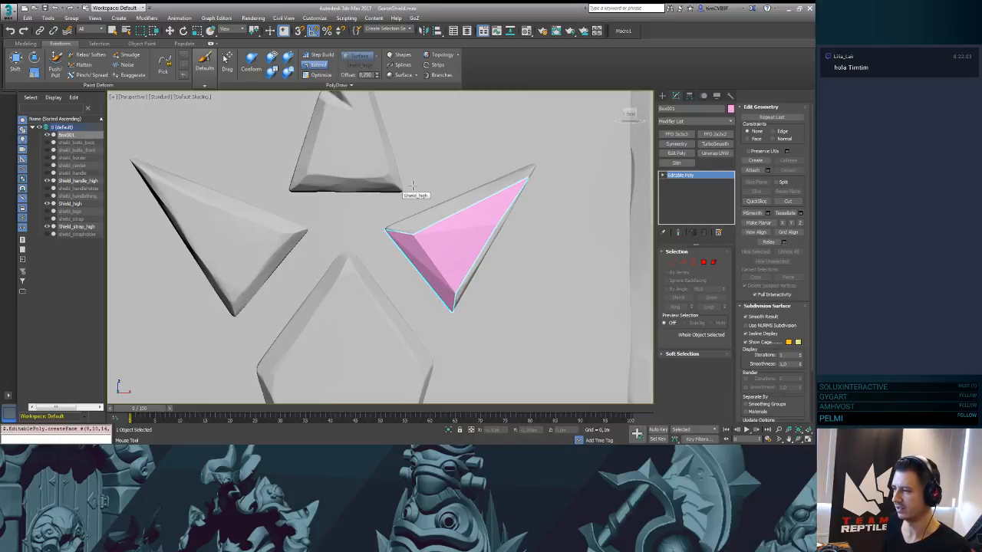
alt+middle_drag(541, 200, 480, 228)
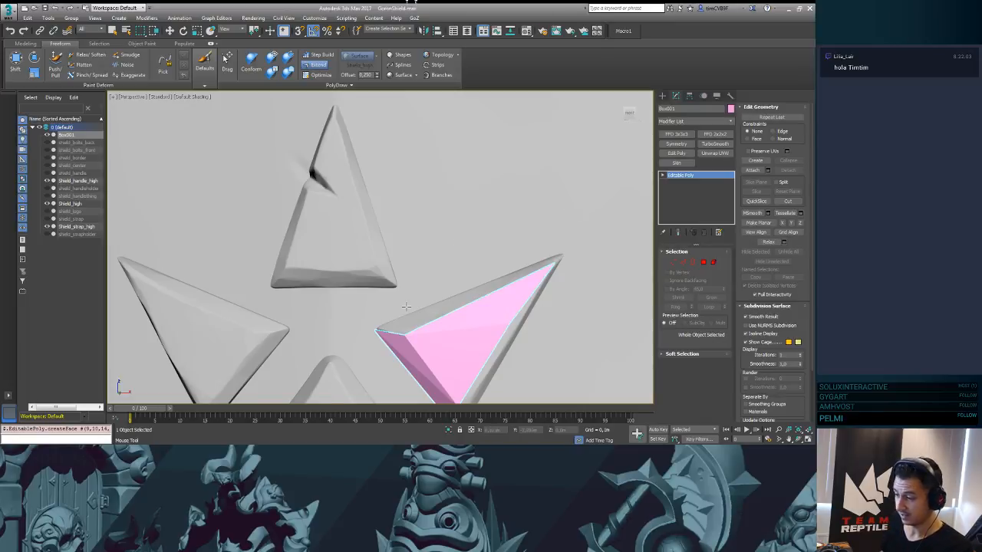
alt+middle_drag(592, 301, 463, 244)
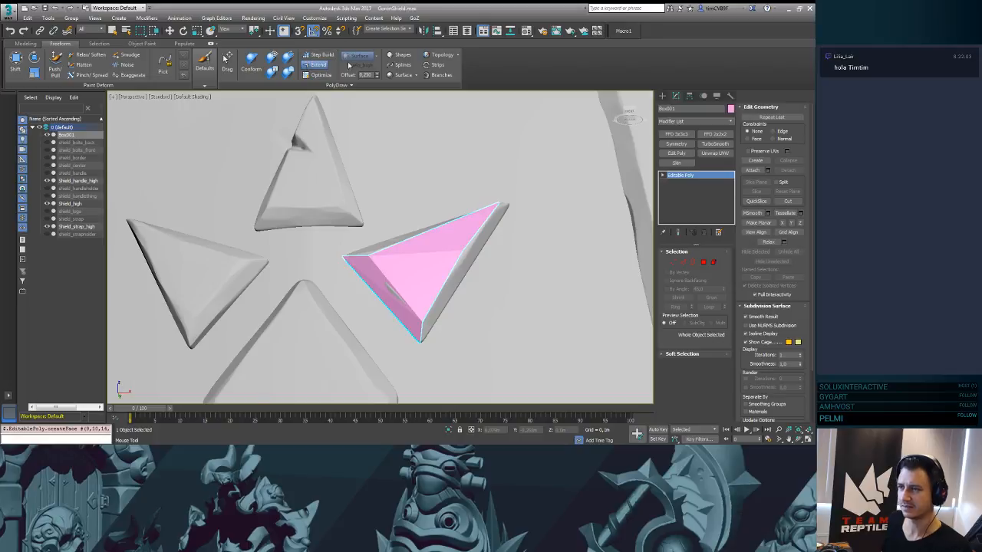
- Use Optimize to weld the extra vertex into the face's tip vertex, and toggle wireframe display on and off
click(320, 76)
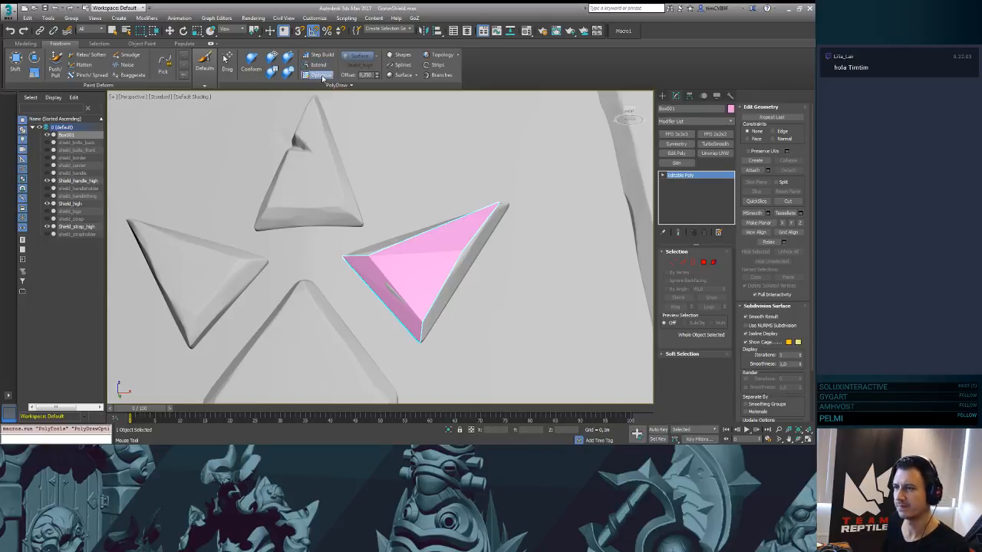
shift+drag(462, 251, 502, 201)
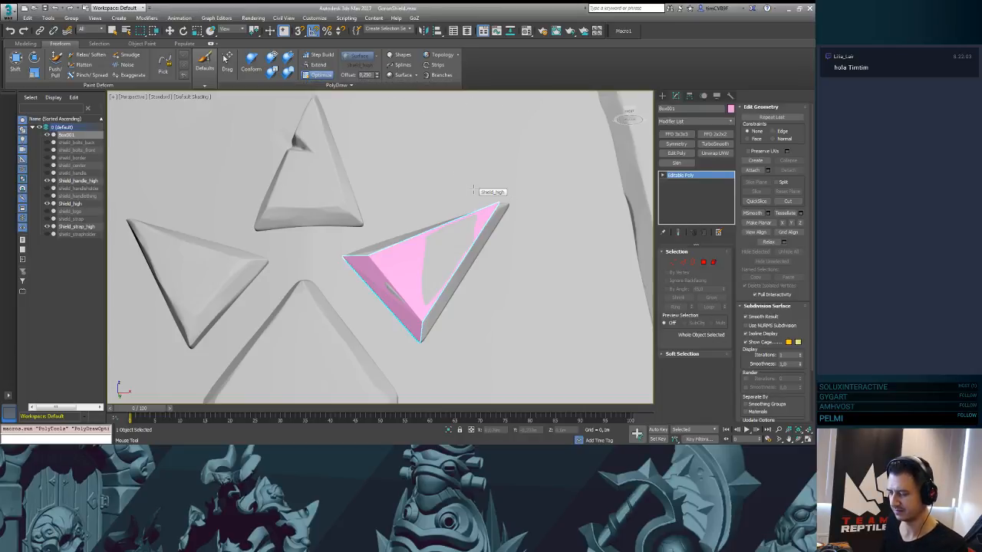
key(F3)
key(F3)
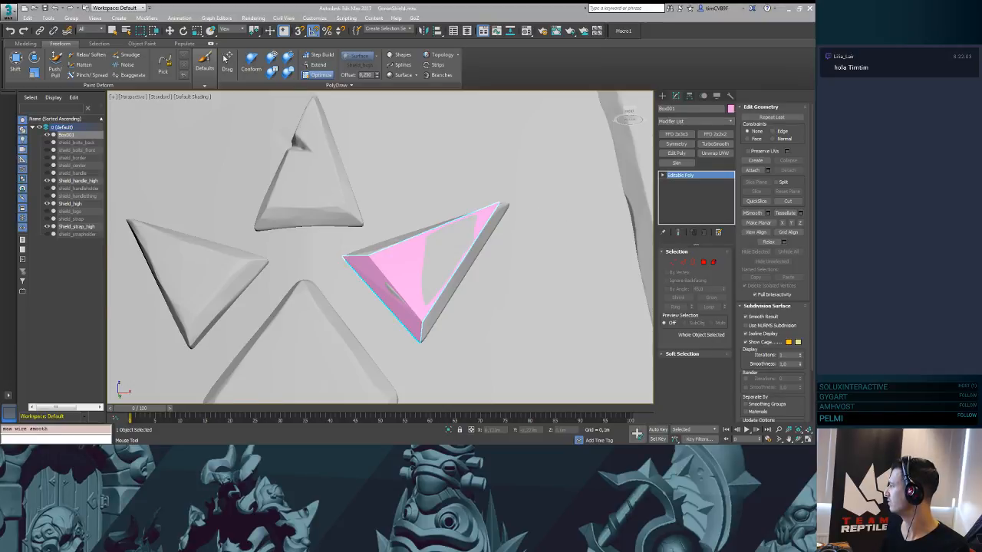
- Toggle see-through and wireframe display on and off, and move the inner face's tip vertex slightly down onto the wing's raised corner
middle_drag(506, 253, 476, 236)
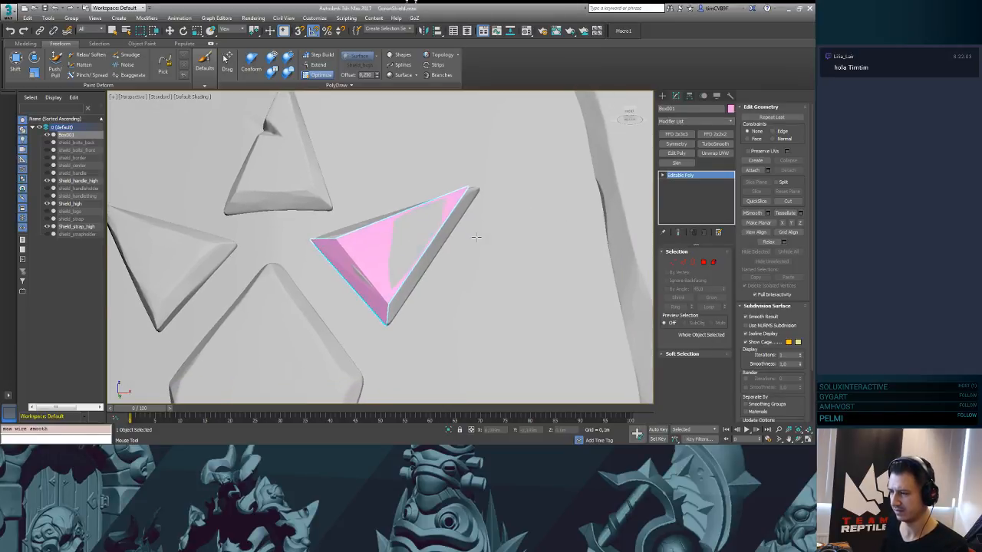
key(alt+x)
key(alt+x)
key(F3)
key(F3)
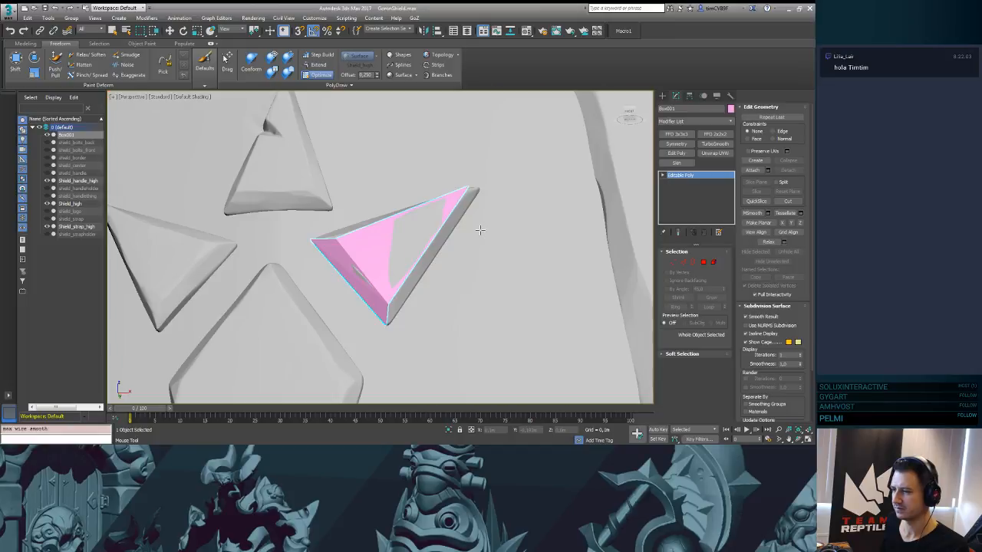
middle_drag(481, 229, 480, 161)
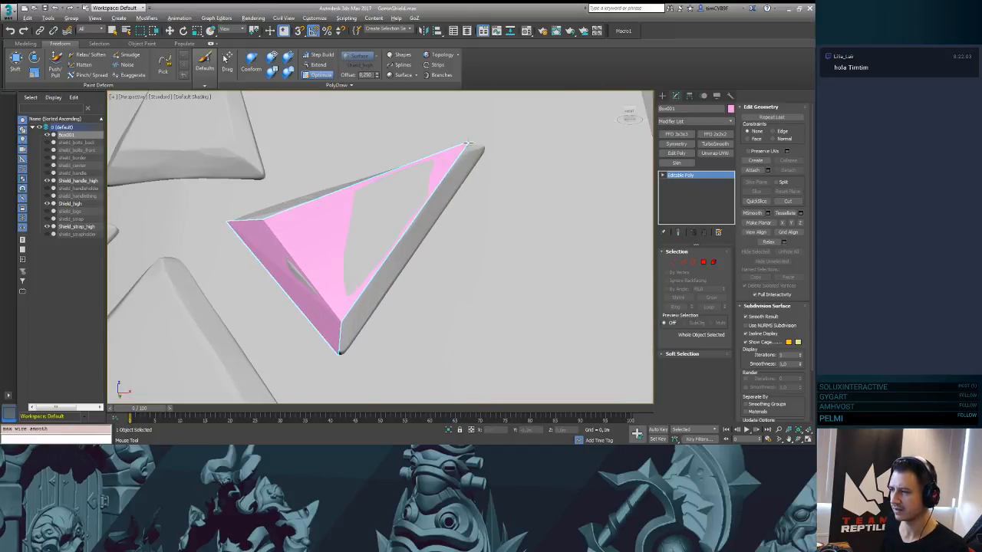
drag(467, 143, 467, 153)
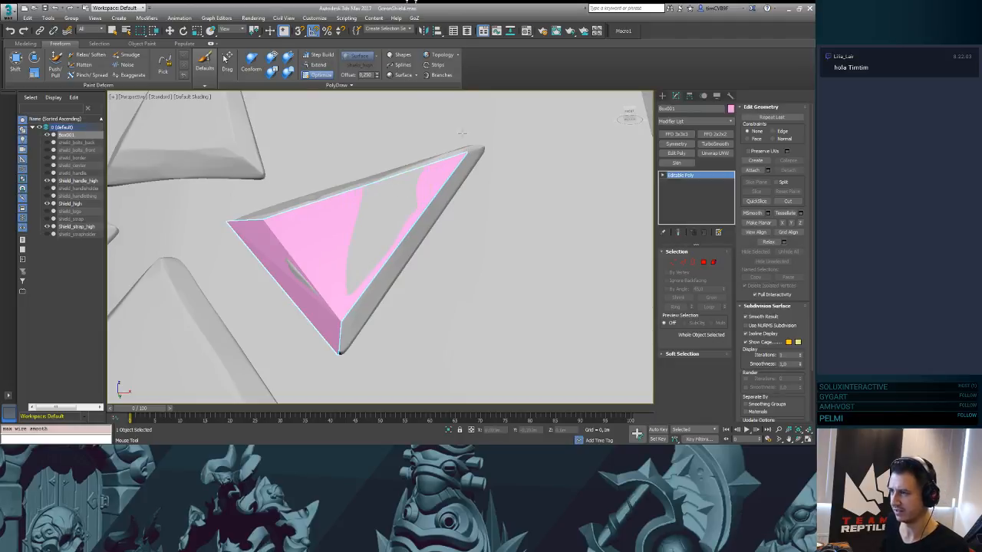
- Extend the face's upper edge to the outer edge of the wing's bevel, undoing the first attempt, and adjust the new outer tip vertex
click(317, 64)
middle_drag(425, 123, 378, 194)
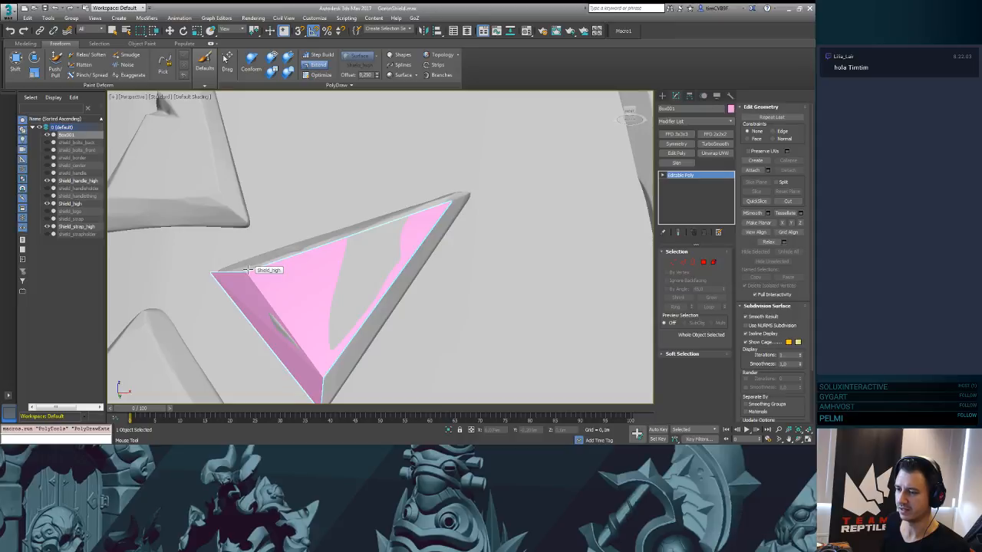
mouse_move(247, 269)
shift+mouse_down()
mouse_move(413, 192)
mouse_move(473, 183)
shift+mouse_up()
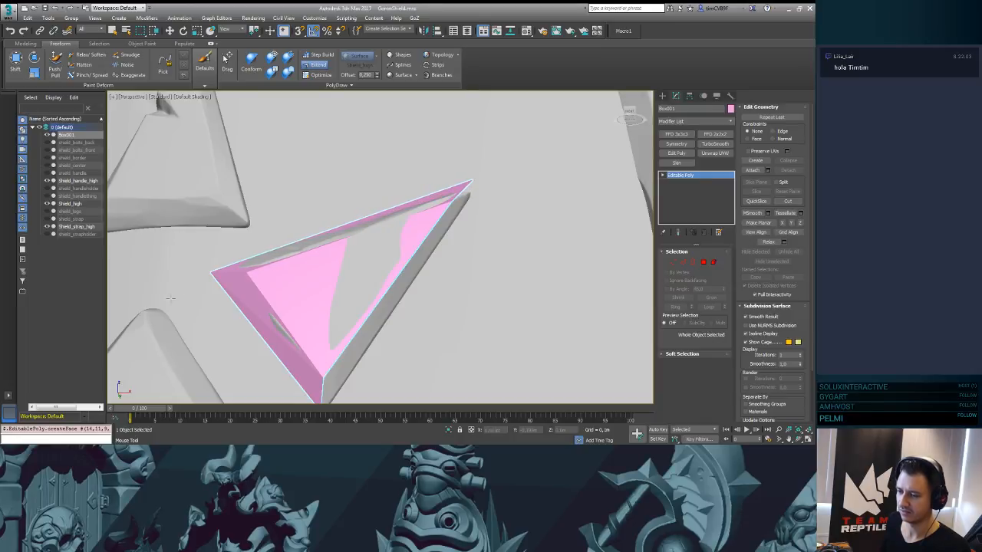
key(ctrl+z)
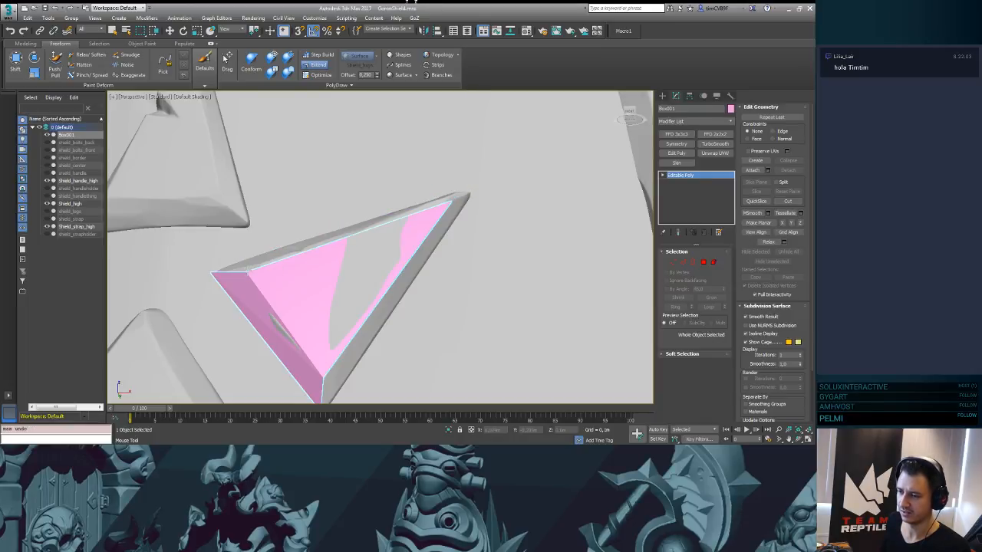
drag(247, 270, 455, 201)
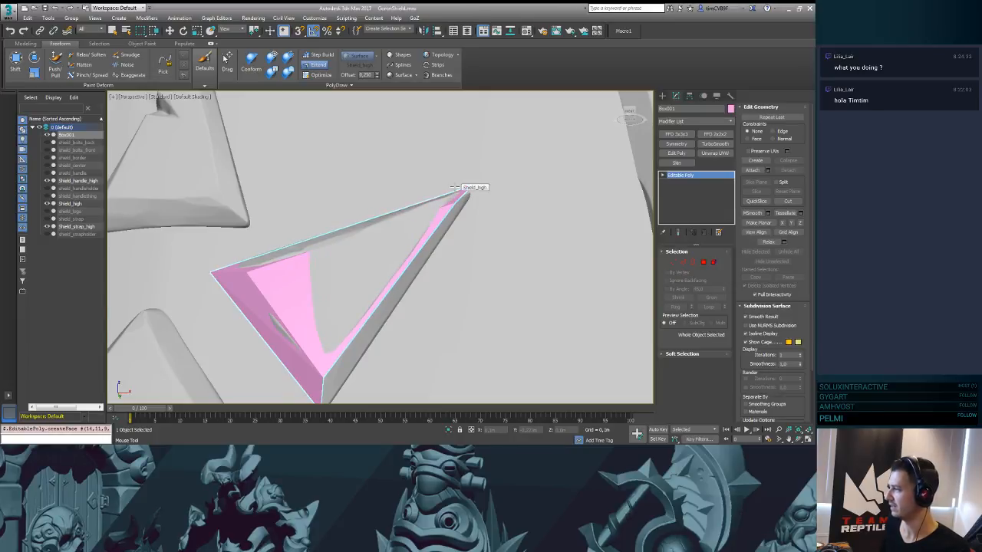
drag(470, 186, 472, 188)
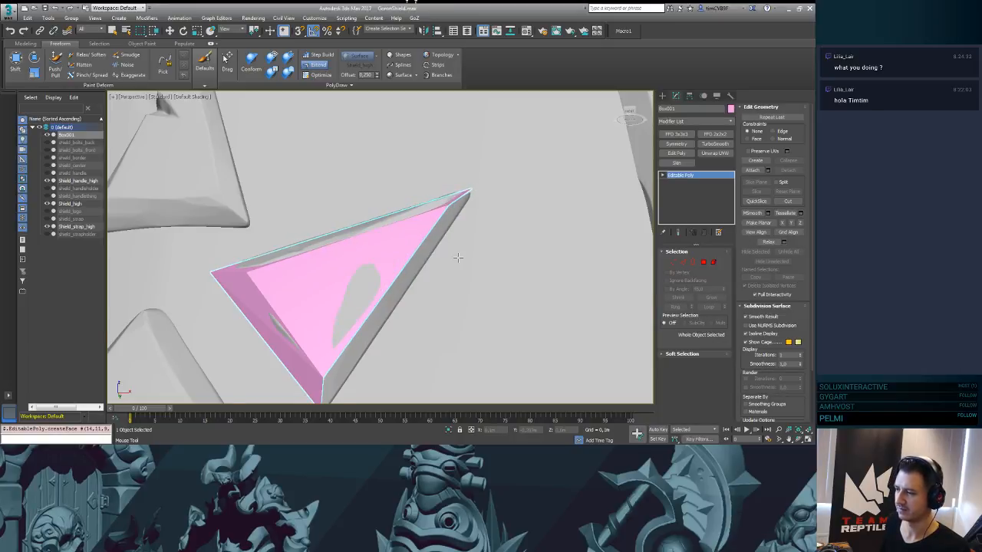
- Extend the face's lower-right edge across the bevel and use Optimize to weld its upper end vertex to the outer tip vertex
middle_drag(457, 257, 412, 202)
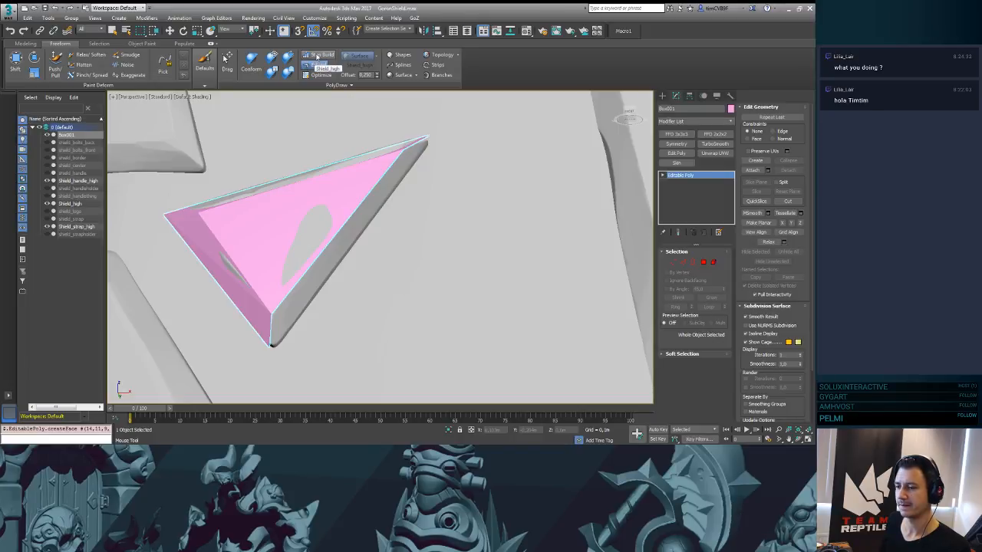
drag(274, 313, 416, 161)
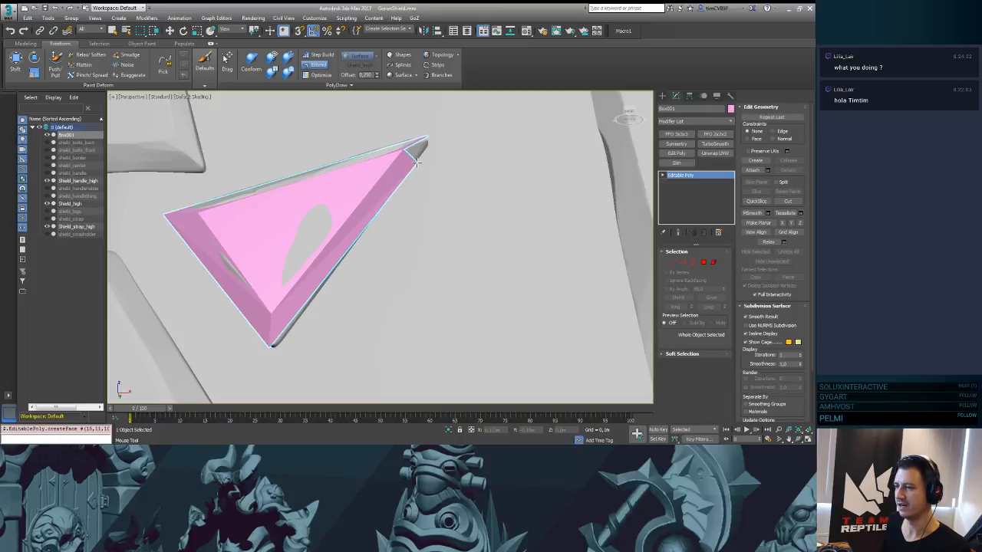
scroll(392, 195, up, 5)
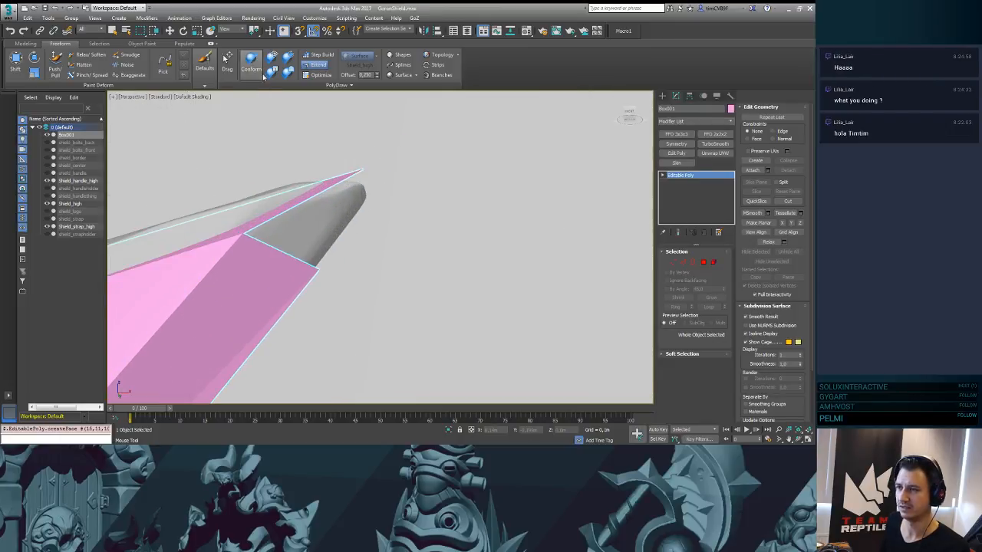
click(321, 74)
drag(317, 272, 365, 168)
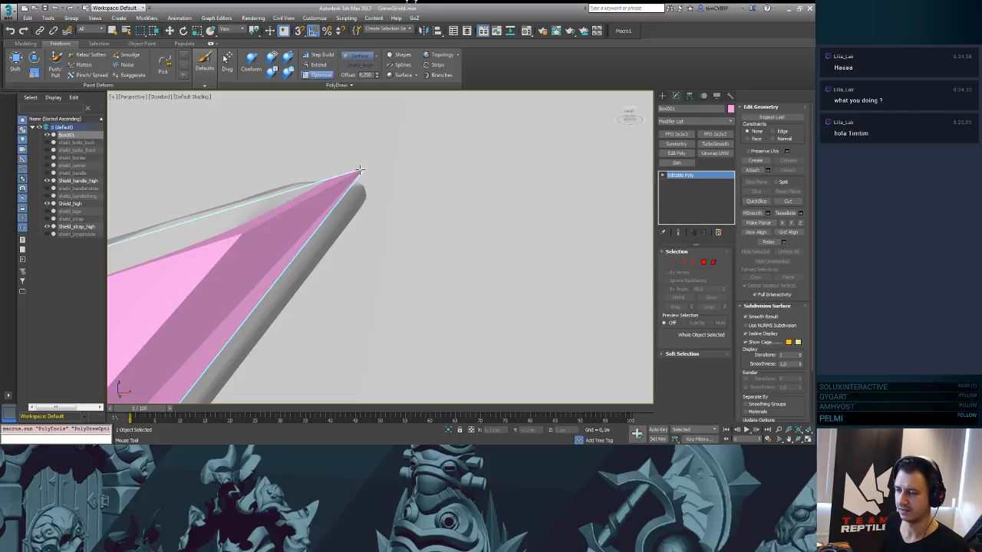
- Reposition the wing mesh's tip vertices and its outer bottom and left corner vertices to fit the sculpted bevel
scroll(422, 173, down, 6)
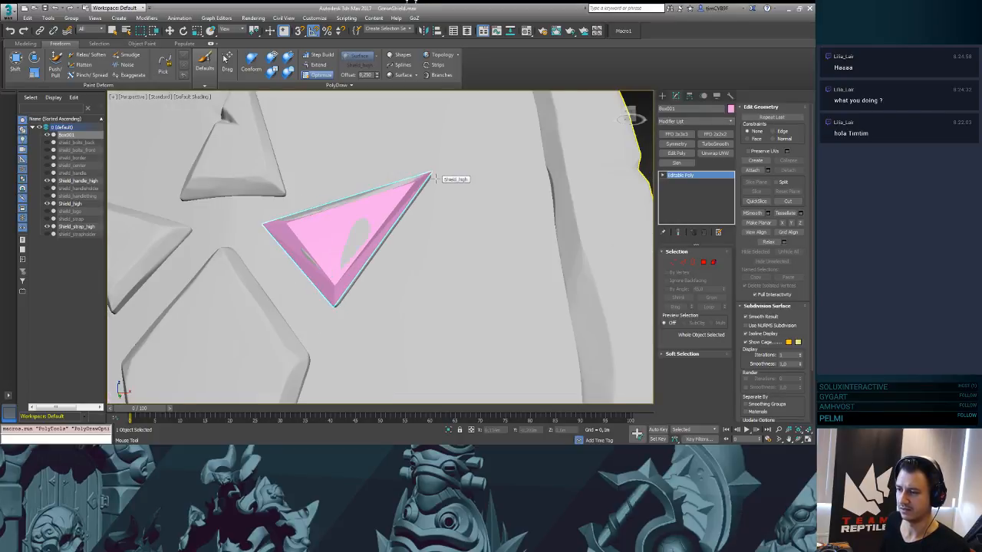
scroll(434, 179, up, 5)
scroll(434, 179, down, 3)
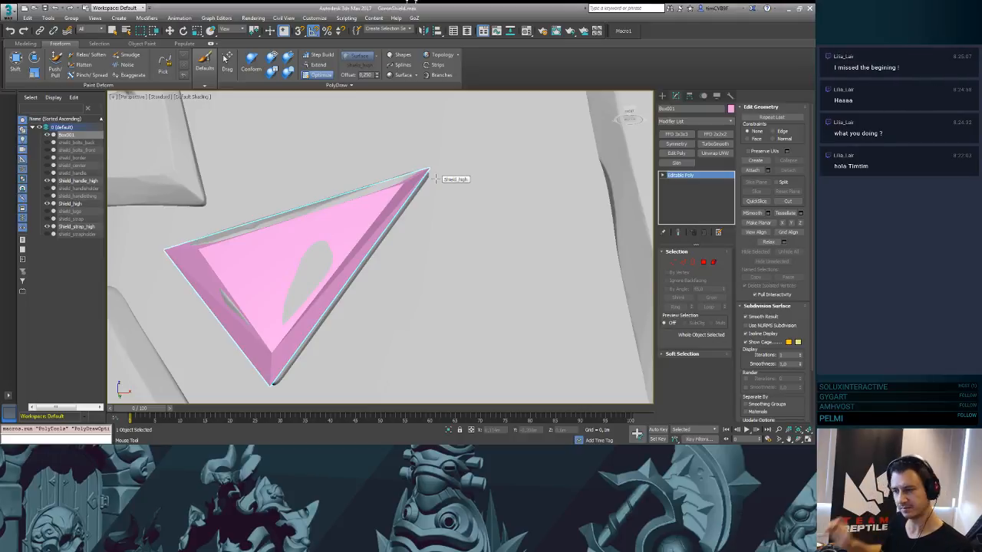
drag(428, 169, 396, 187)
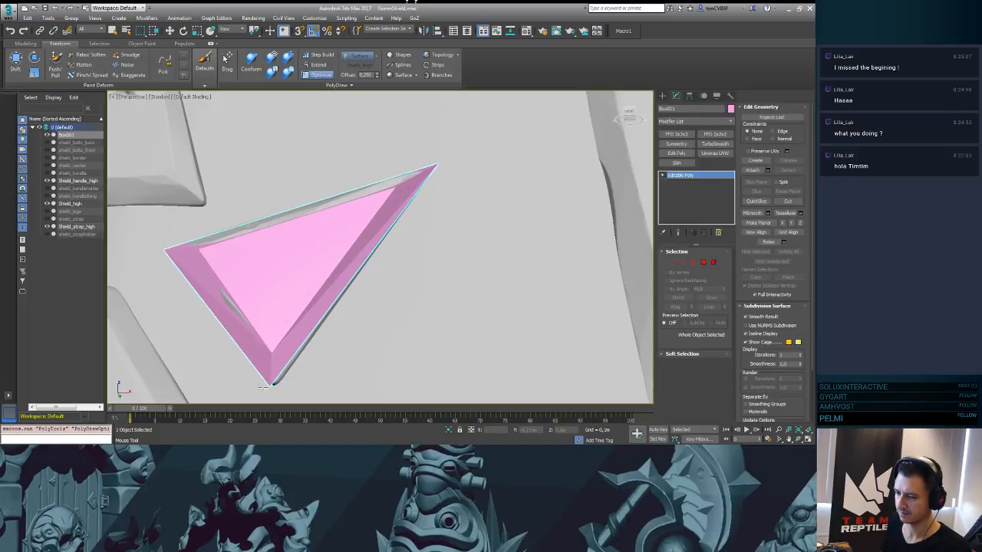
drag(267, 386, 272, 390)
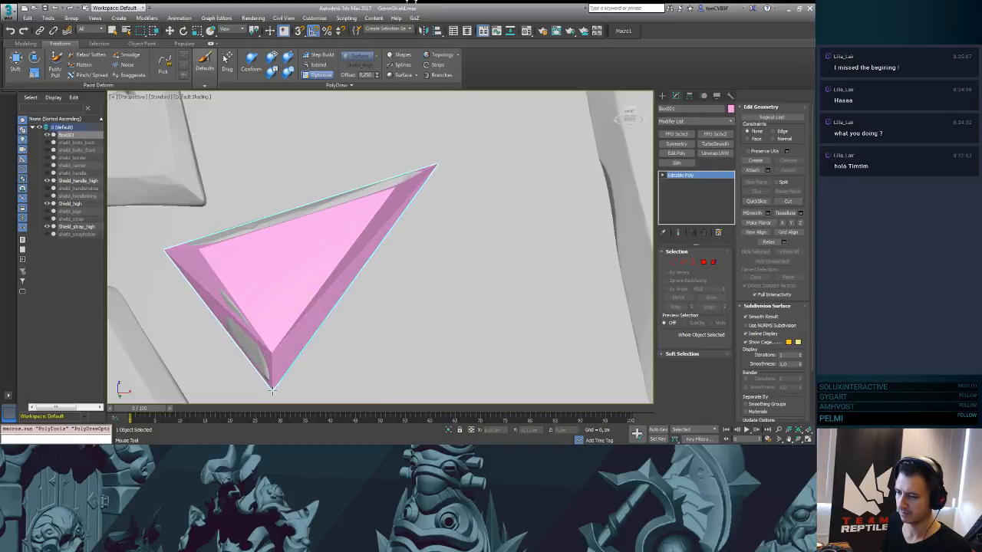
drag(165, 252, 164, 249)
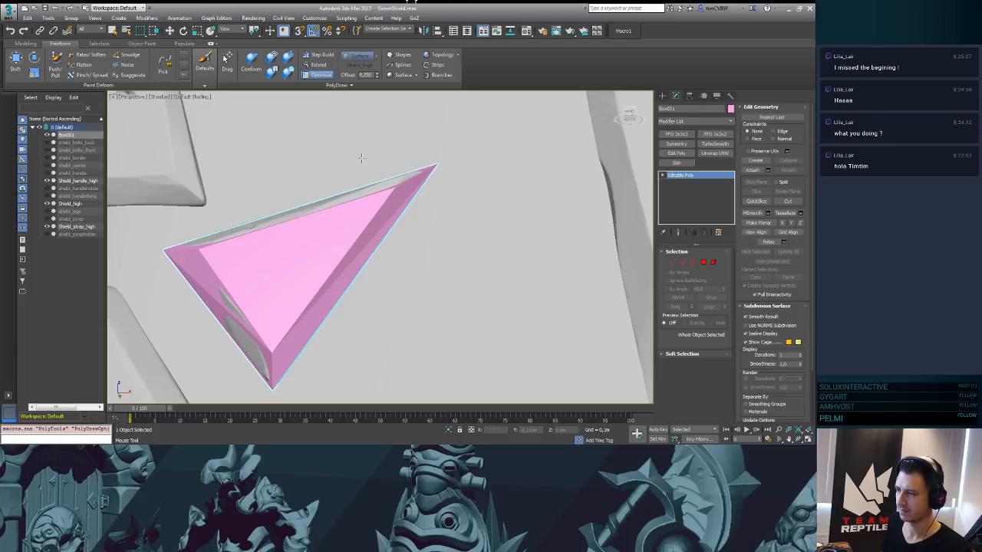
drag(432, 166, 405, 184)
- Extend the wing's lower-left outer edge to the central diamond and place the new lower vertex on the diamond's right corner
scroll(405, 207, down, 4)
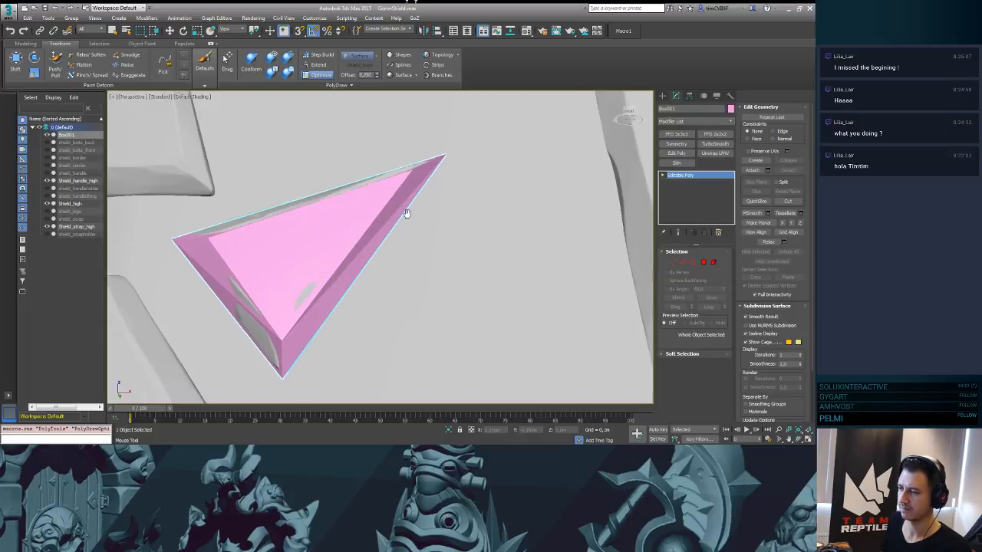
mouse_move(481, 210)
alt+middle_down()
mouse_move(509, 210)
mouse_move(504, 235)
mouse_move(483, 220)
alt+middle_up()
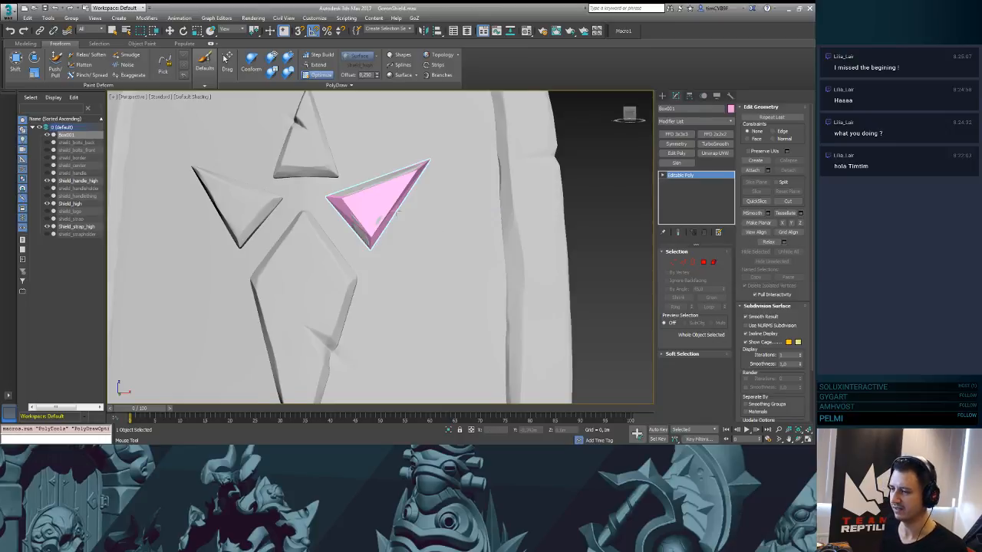
scroll(341, 220, up, 2)
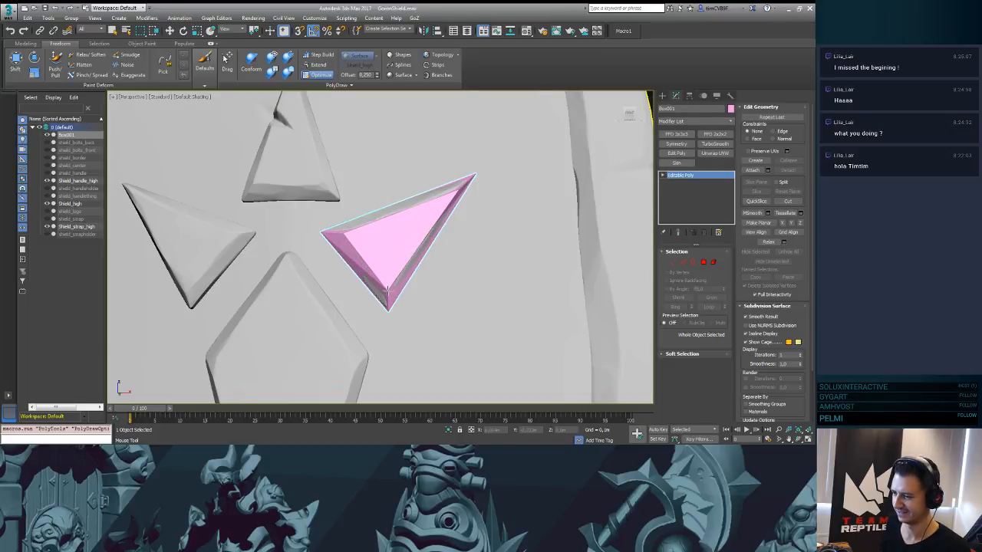
middle_drag(482, 317, 517, 236)
click(321, 65)
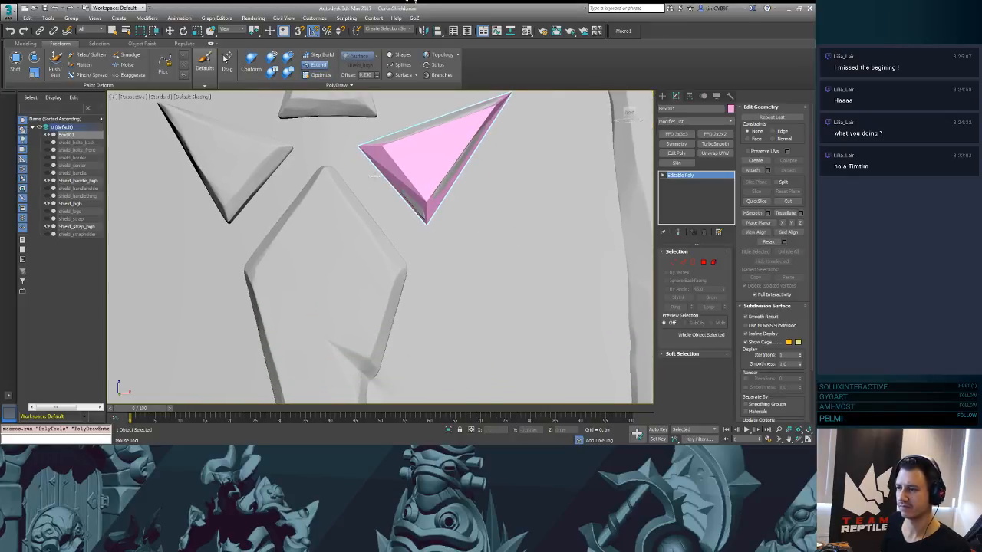
drag(388, 178, 359, 205)
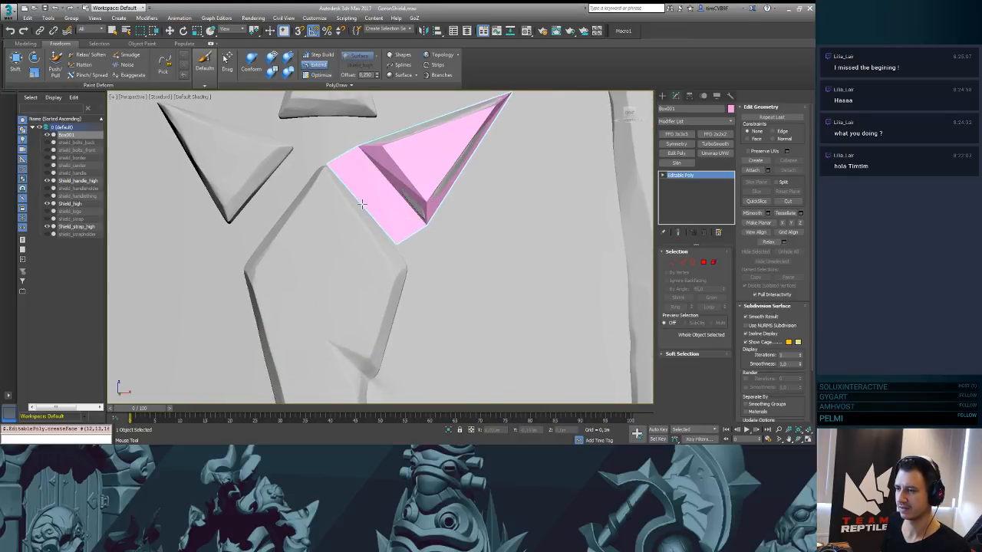
drag(391, 239, 408, 267)
- Extend the wing mesh's lower-left edge over the diamond's upper-right bevel and fit both new vertices to the bevel's inner edge
middle_drag(445, 281, 397, 173)
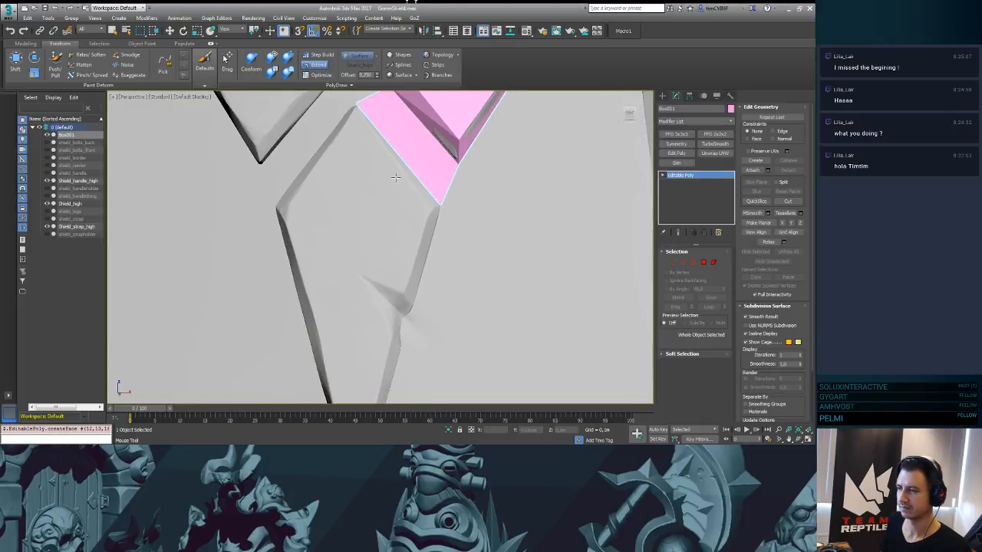
drag(395, 173, 397, 225)
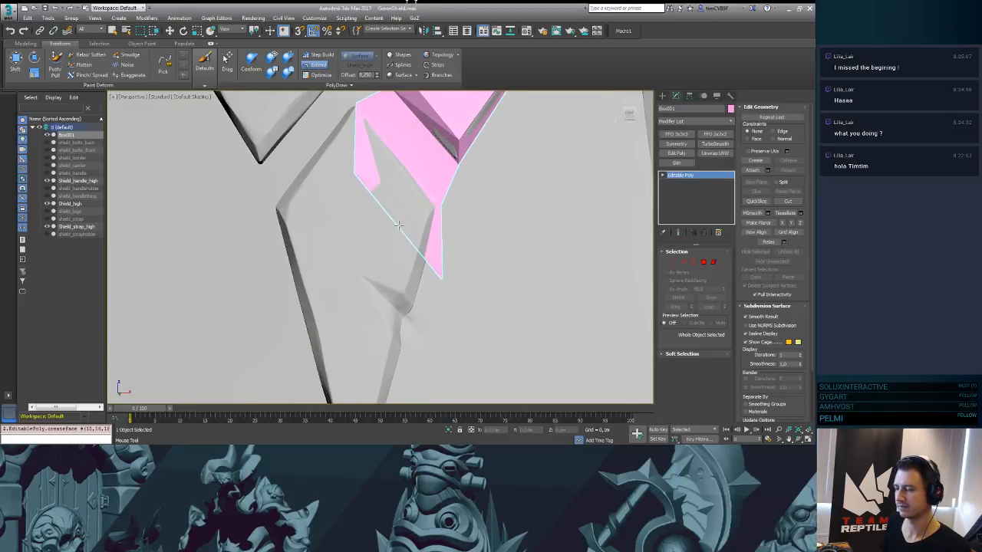
middle_drag(435, 282, 438, 201)
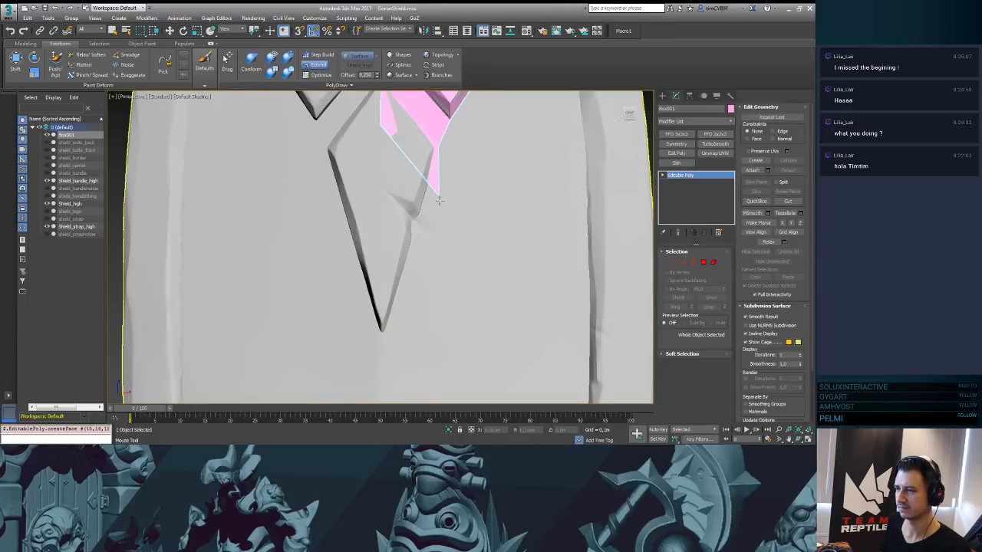
scroll(447, 156, up, 3)
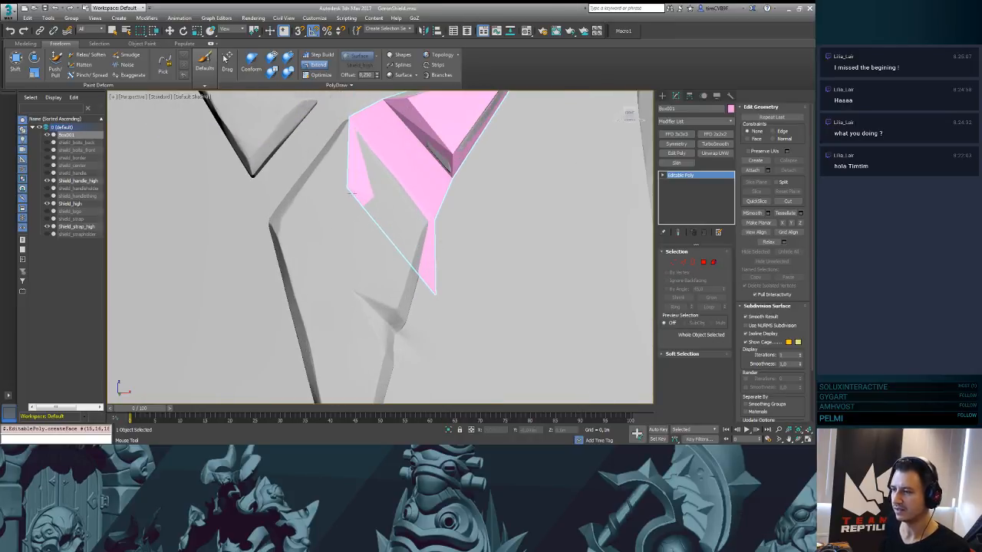
drag(350, 187, 349, 124)
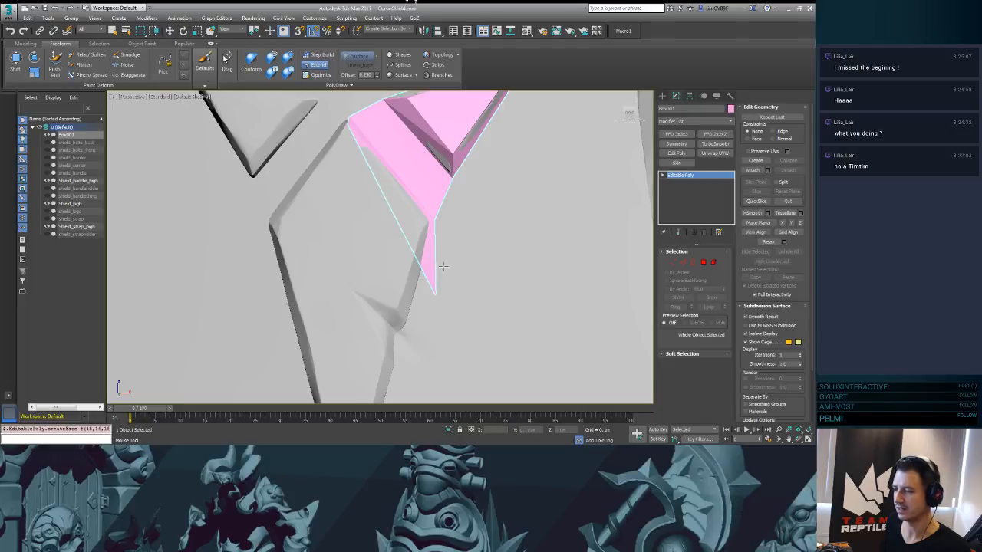
drag(435, 294, 420, 227)
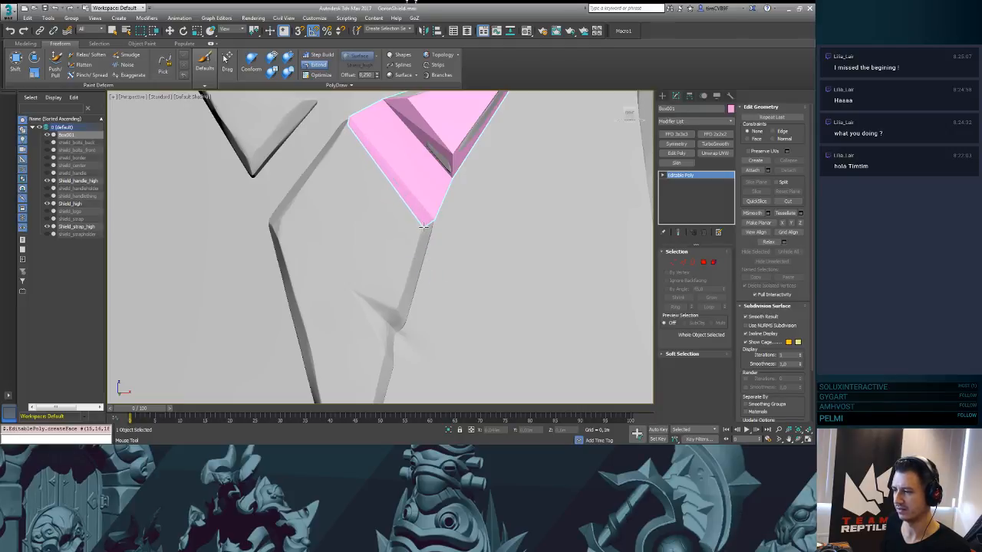
- Reposition the end vertices of the diamond's upper-right bevel strip to follow the sculpted bevel at the top and right corners
alt+middle_drag(420, 227, 435, 131)
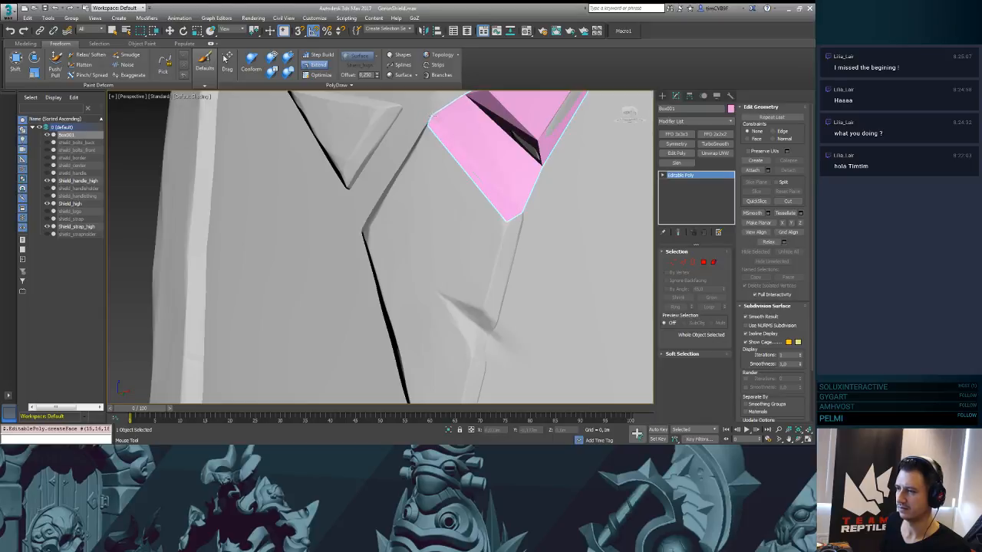
mouse_move(430, 116)
mouse_down()
mouse_move(441, 130)
mouse_move(434, 112)
mouse_up()
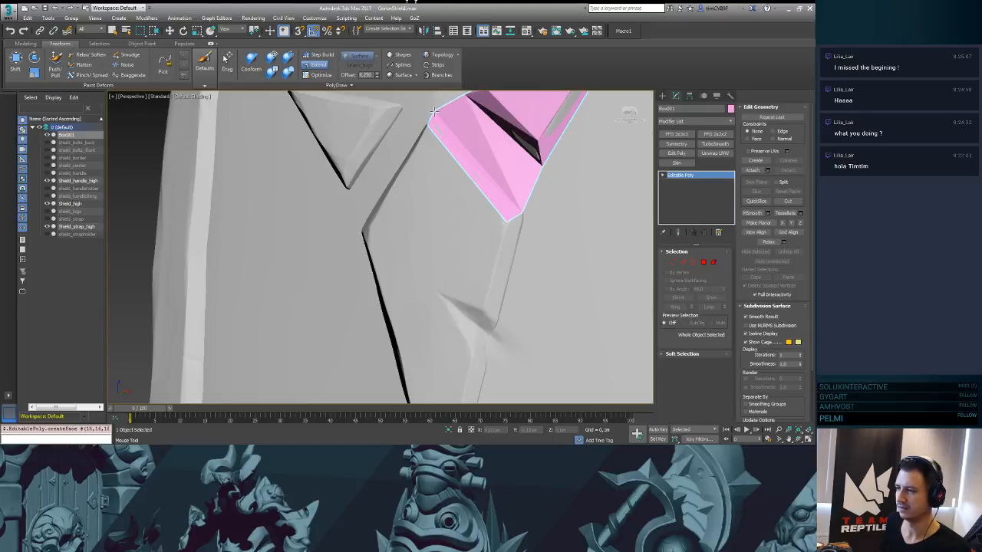
alt+middle_drag(443, 123, 439, 193)
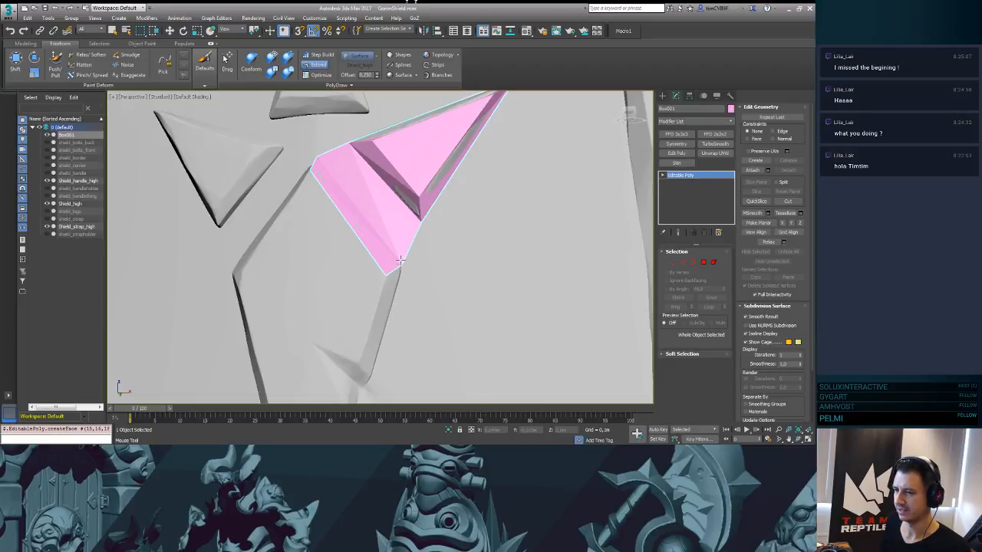
alt+middle_drag(314, 156, 318, 121)
ctrl+alt+shift+drag(319, 122, 314, 126)
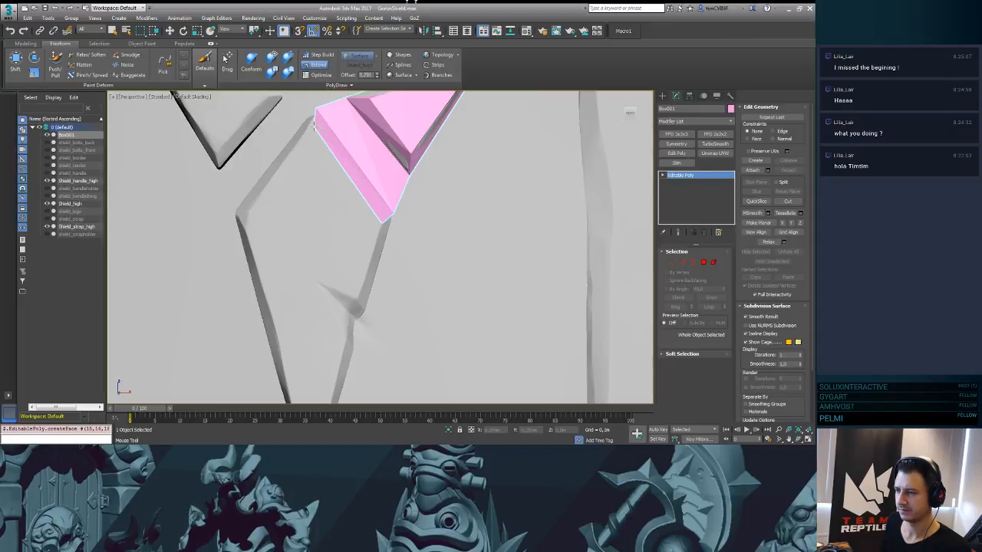
ctrl+alt+shift+drag(383, 224, 378, 221)
- Try to extend the bevel strip's inner edge across the diamond's face and stretch it down to the bottom tip
middle_drag(399, 266, 409, 200)
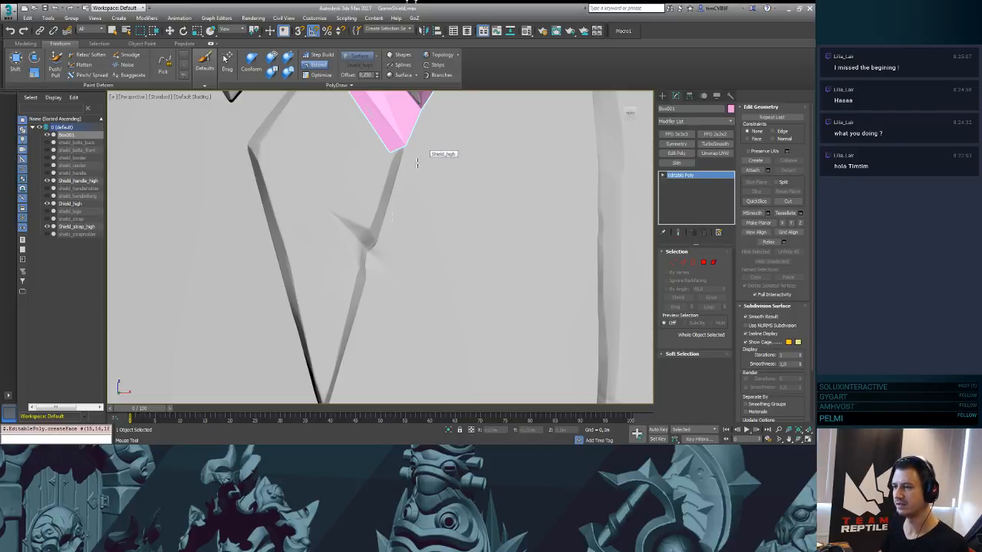
middle_drag(416, 176, 451, 233)
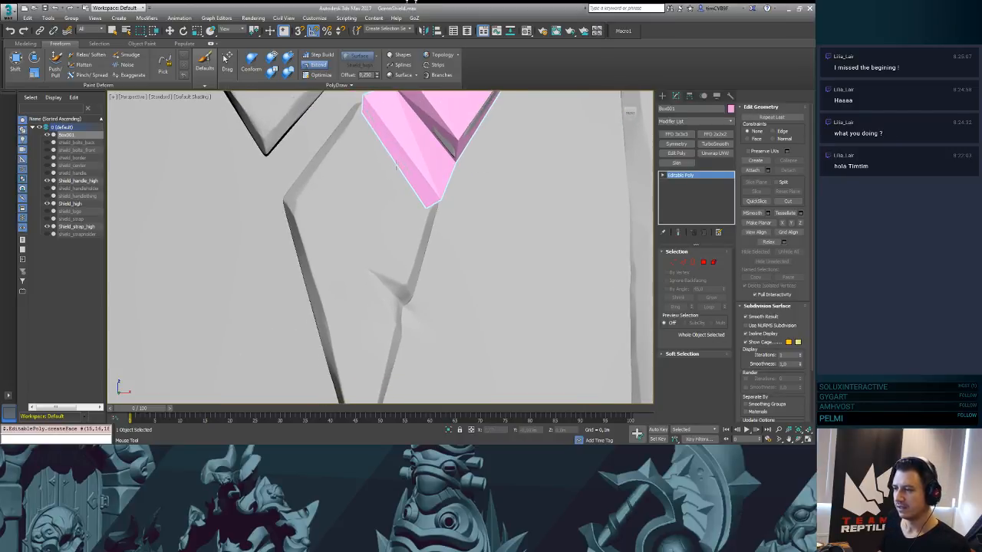
shift+drag(396, 166, 377, 251)
key(F3)
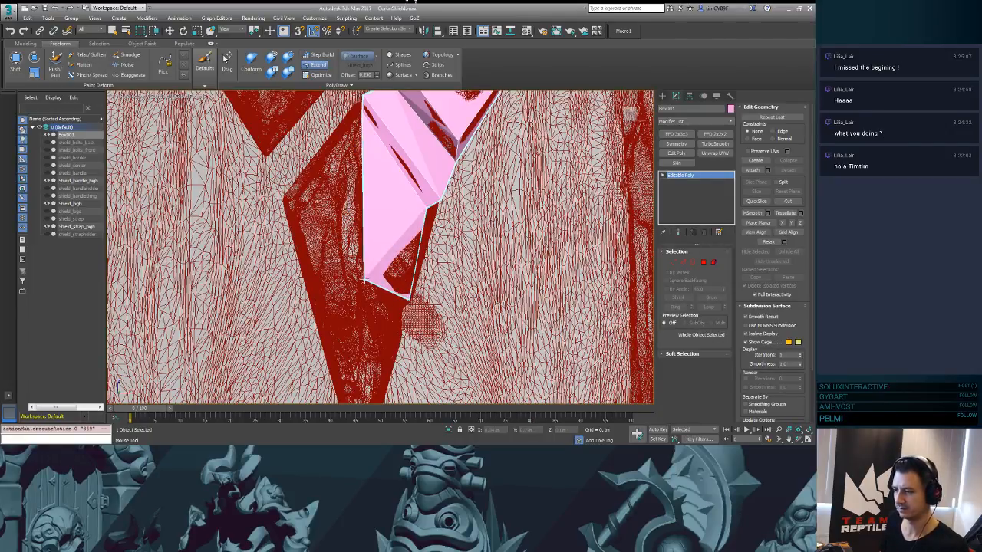
middle_drag(491, 368, 506, 223)
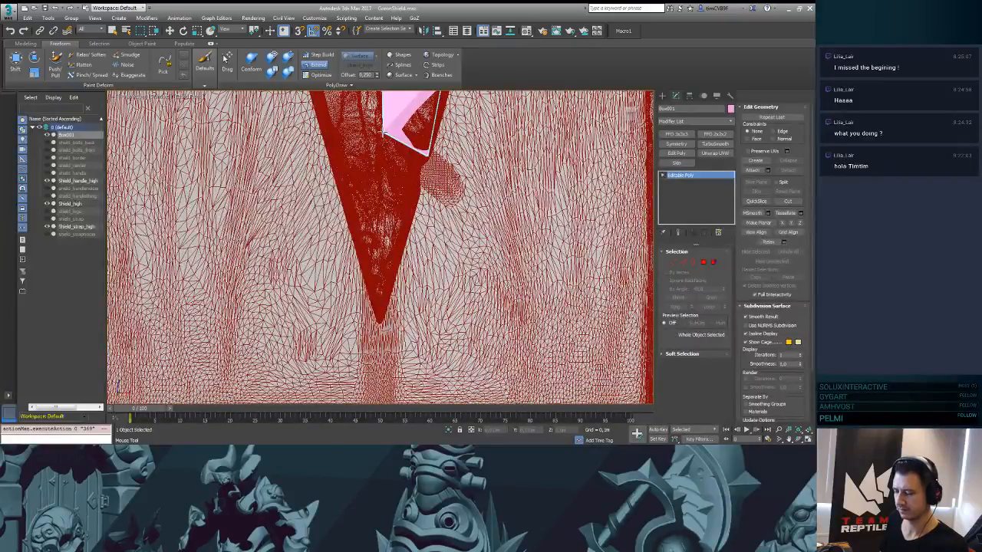
key(F3)
drag(390, 161, 390, 273)
scroll(453, 147, up, 3)
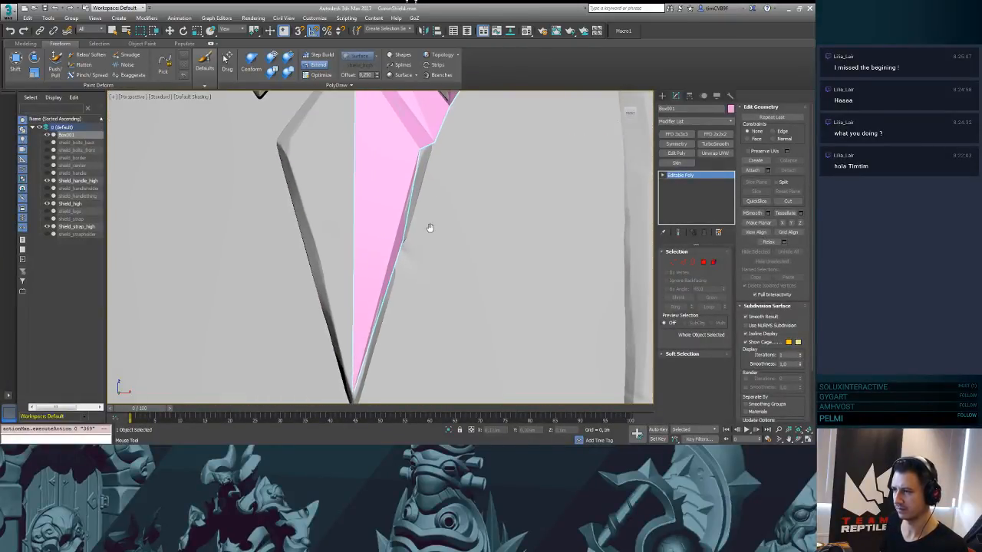
drag(401, 243, 351, 395)
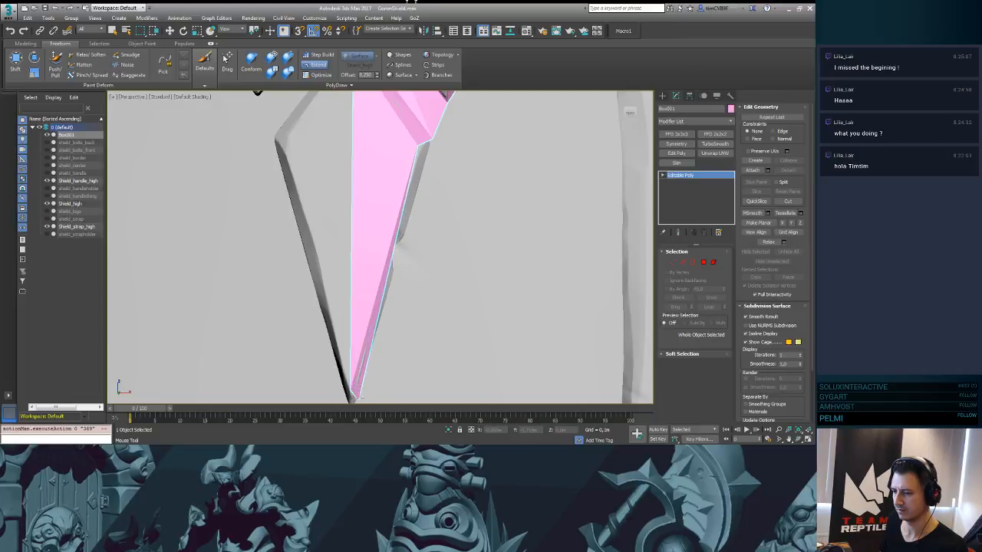
middle_drag(351, 394, 386, 248)
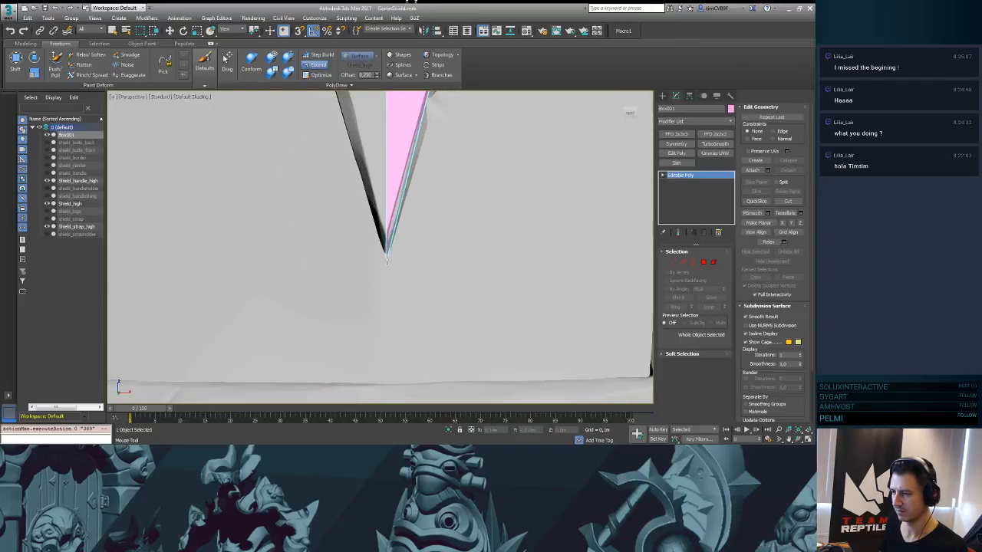
scroll(410, 296, up, 4)
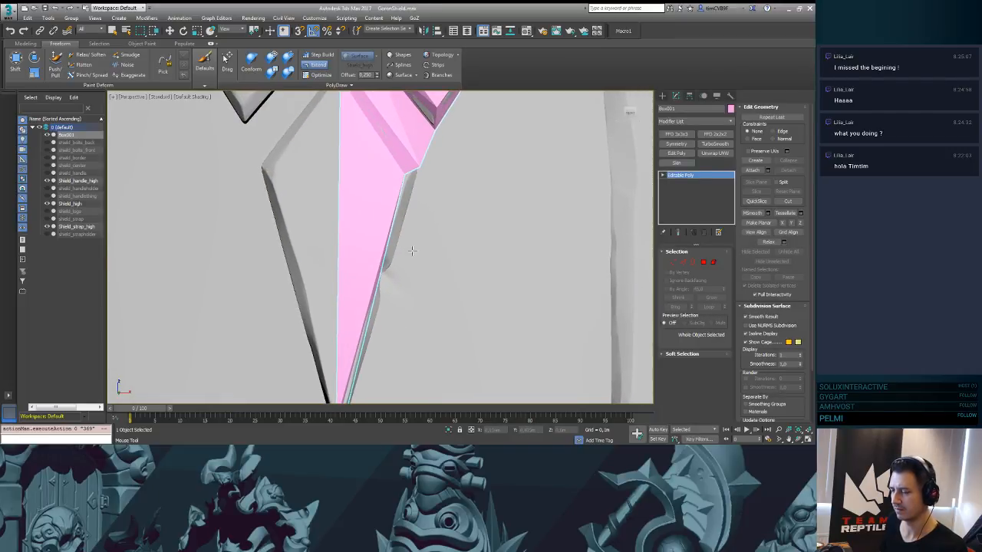
- Undo the last vertex moves on the diamond's inner face and pull its lower vertex up and toward the centre
key(ctrl+z)
key(ctrl+z)
key(ctrl+z)
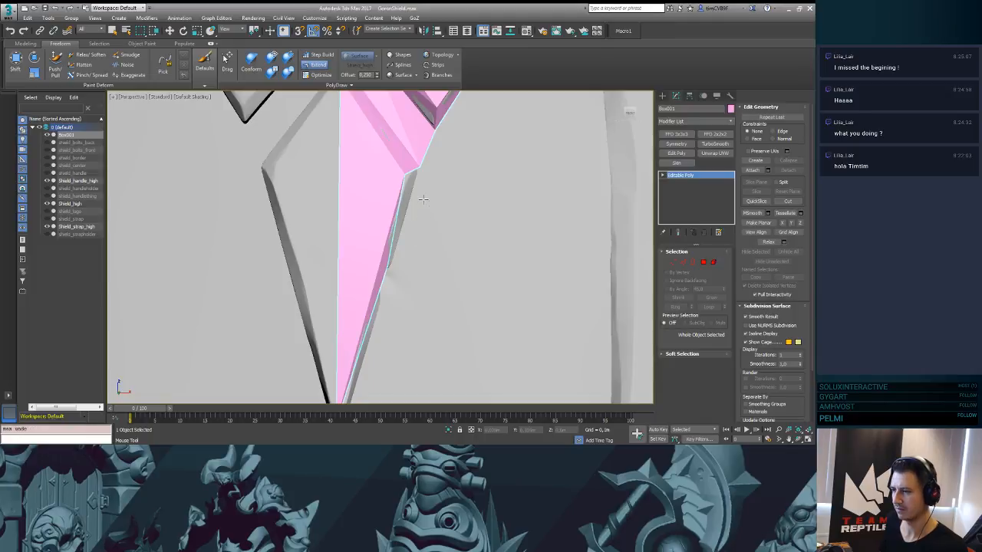
key(ctrl+z)
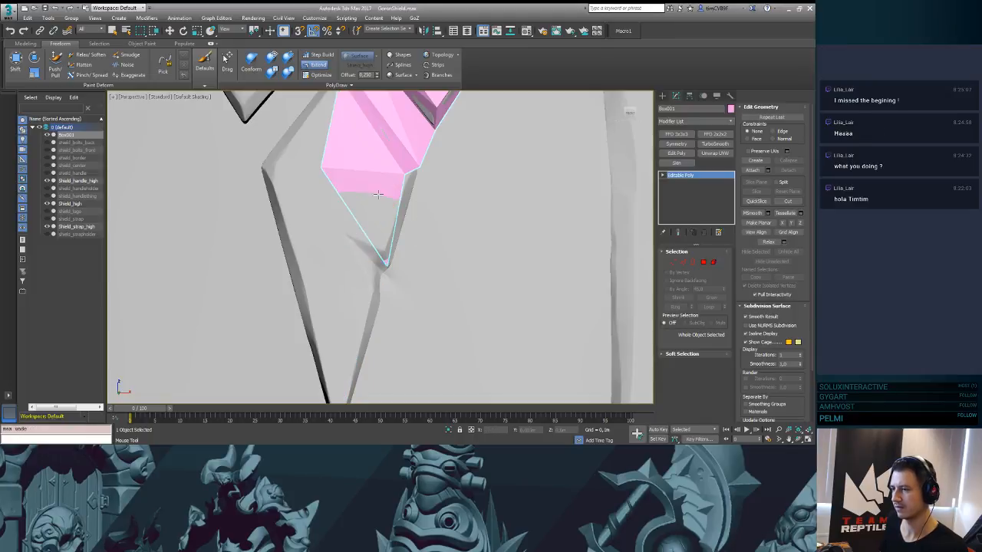
mouse_move(378, 195)
mouse_down()
mouse_move(384, 261)
mouse_move(379, 208)
mouse_up()
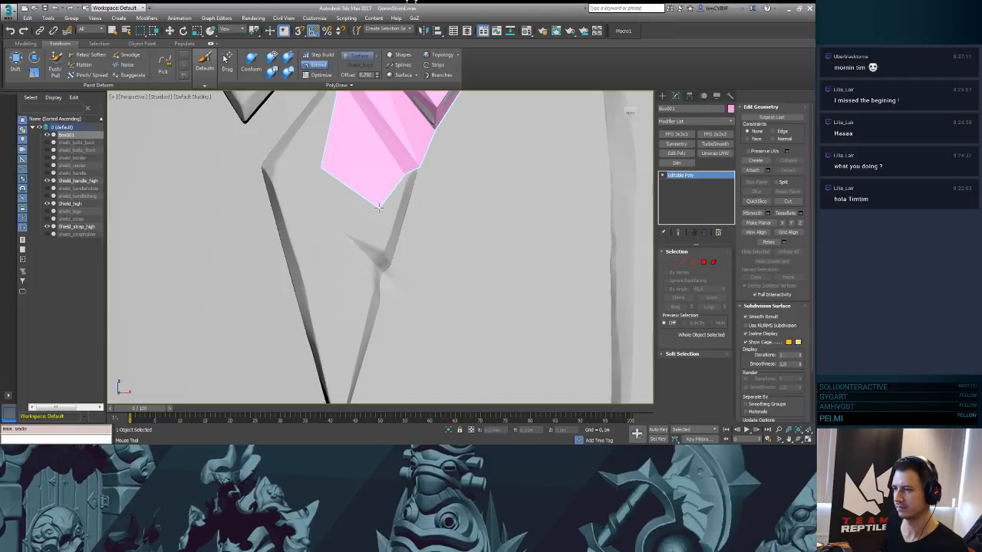
middle_drag(426, 199, 410, 230)
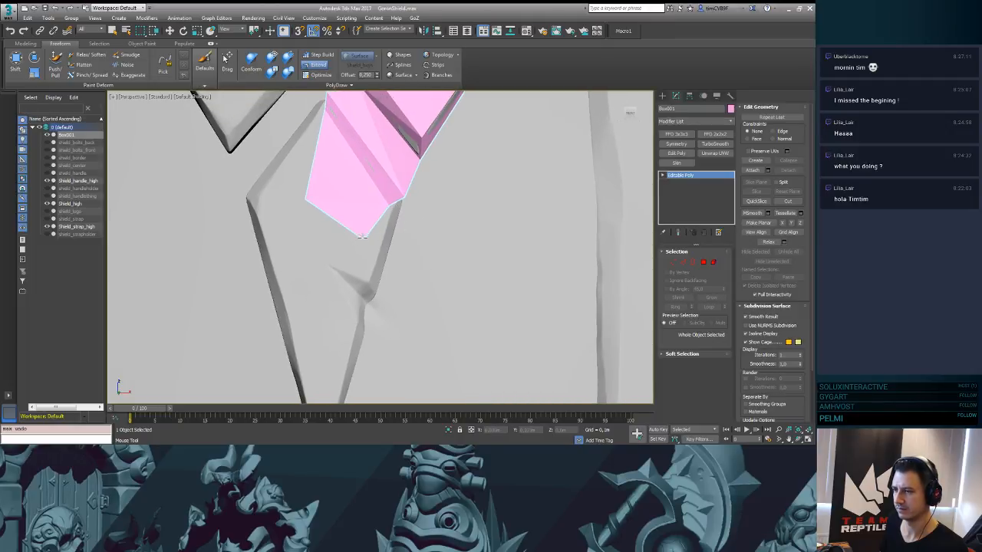
drag(361, 238, 327, 244)
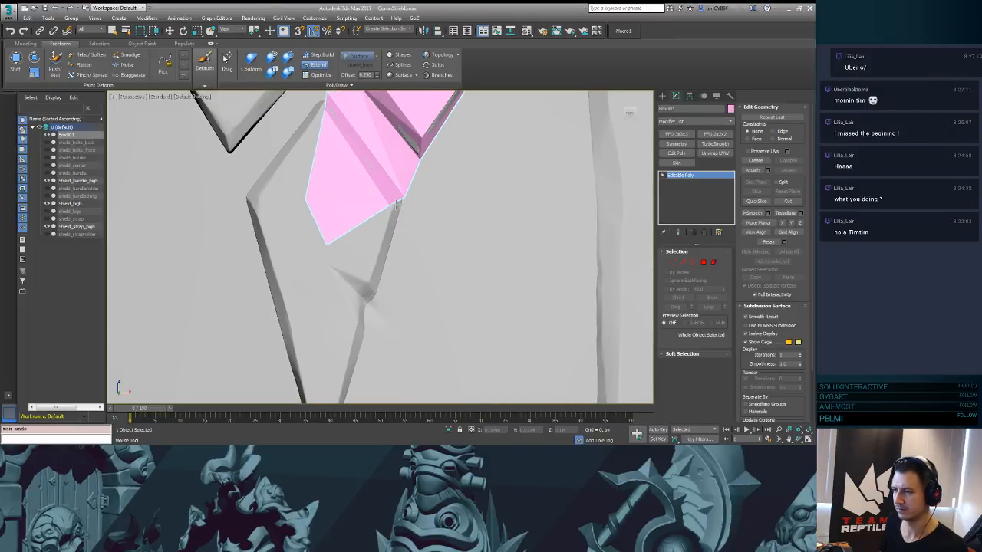
- Extend the strip's end edge from the diamond's right corner down the bevel, around the notch and on to the bottom tip
drag(401, 198, 376, 293)
middle_drag(391, 294, 427, 225)
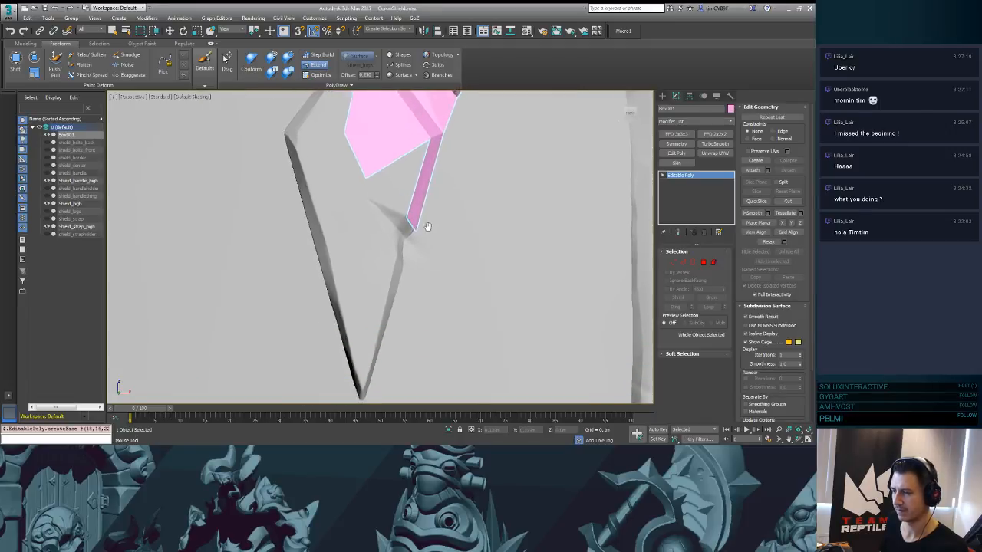
scroll(429, 222, up, 2)
shift+drag(411, 209, 385, 265)
middle_drag(385, 265, 426, 160)
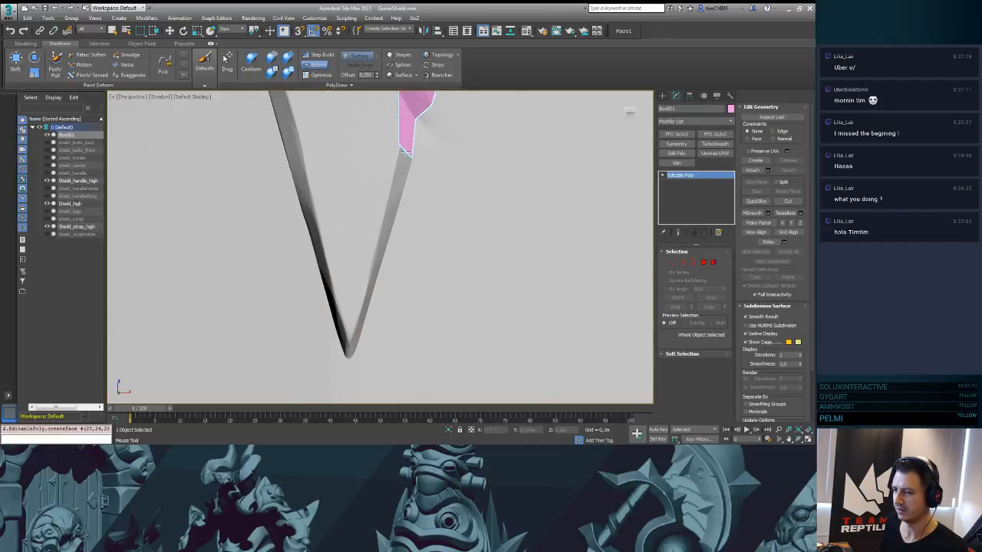
shift+drag(405, 151, 350, 358)
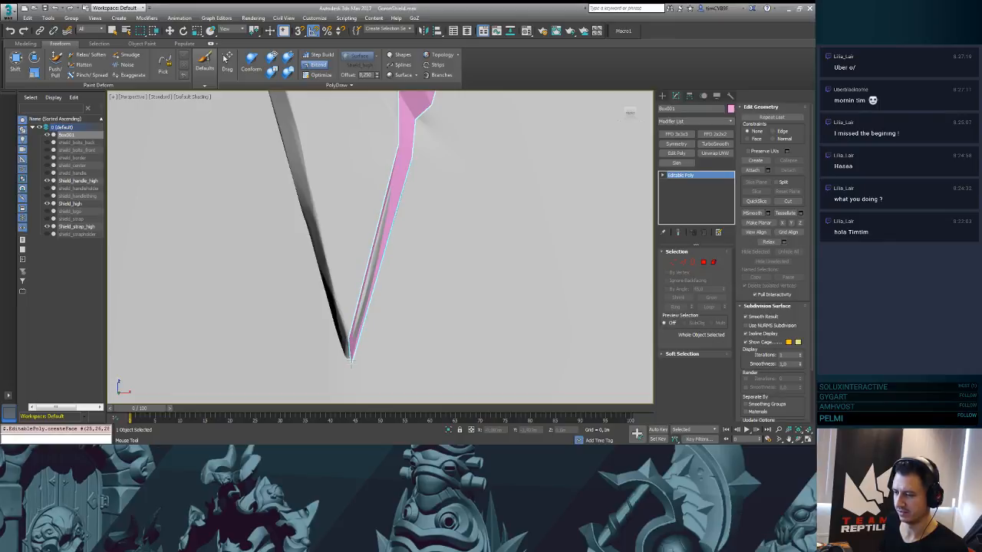
- Delete the misshapen face inside the diamond and build a new one from the bevel to the centre line, down to the notch
middle_drag(393, 169, 409, 309)
middle_drag(468, 184, 430, 201)
scroll(469, 197, down, 5)
scroll(389, 199, up, 3)
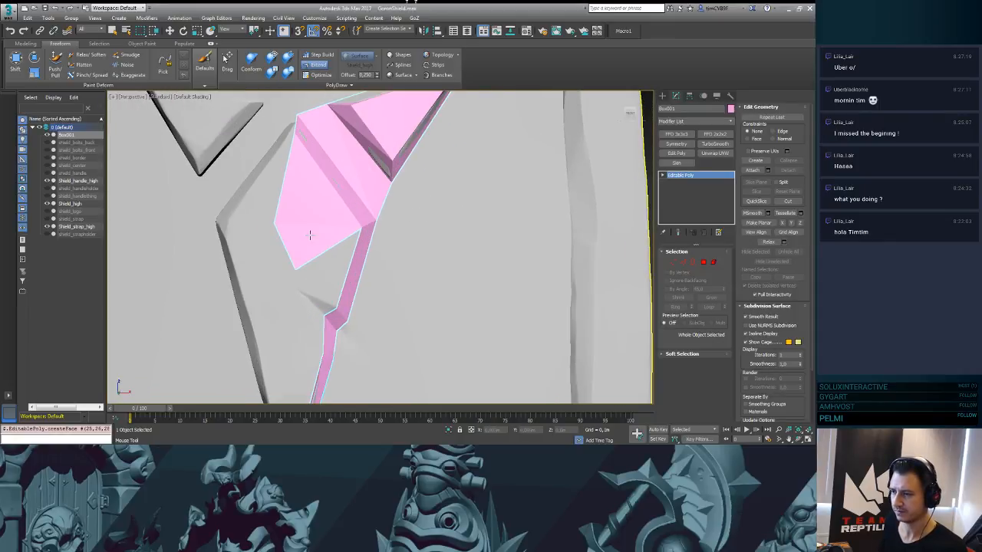
key(Delete)
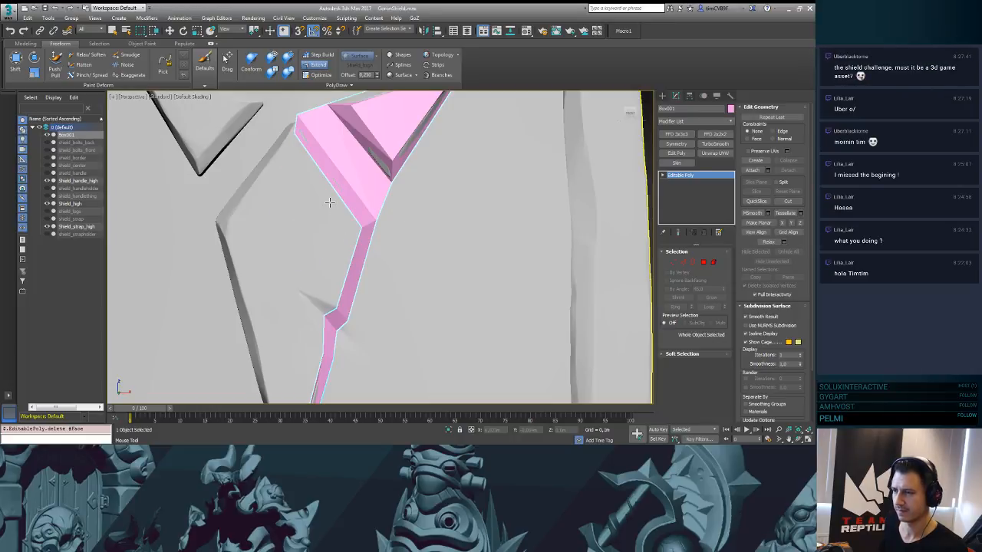
drag(361, 226, 293, 291)
alt+middle_drag(293, 292, 444, 201)
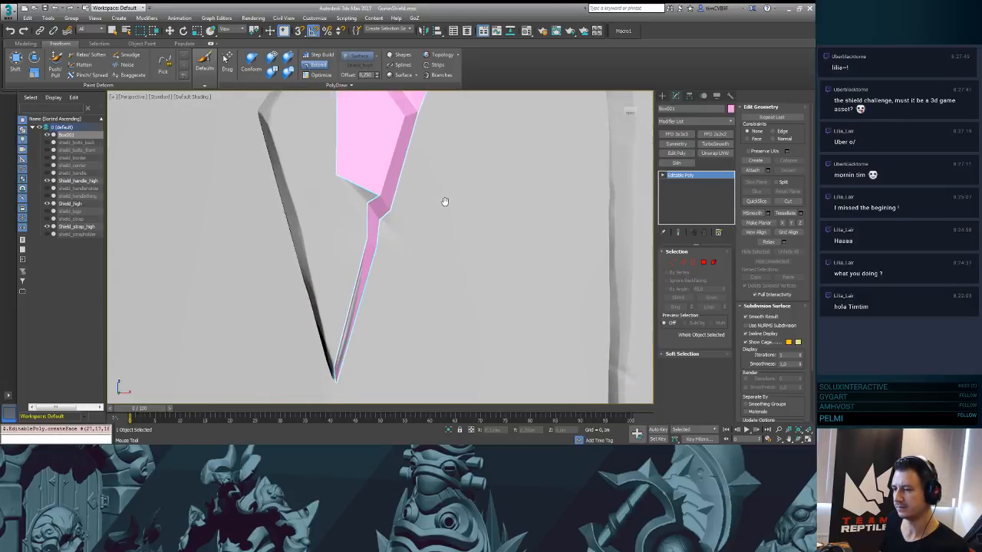
- Extend the bevel strip's inner edges below the notch toward the centre line to cover the diamond's lower-right half
scroll(397, 182, up, 2)
drag(358, 198, 306, 187)
key(F4)
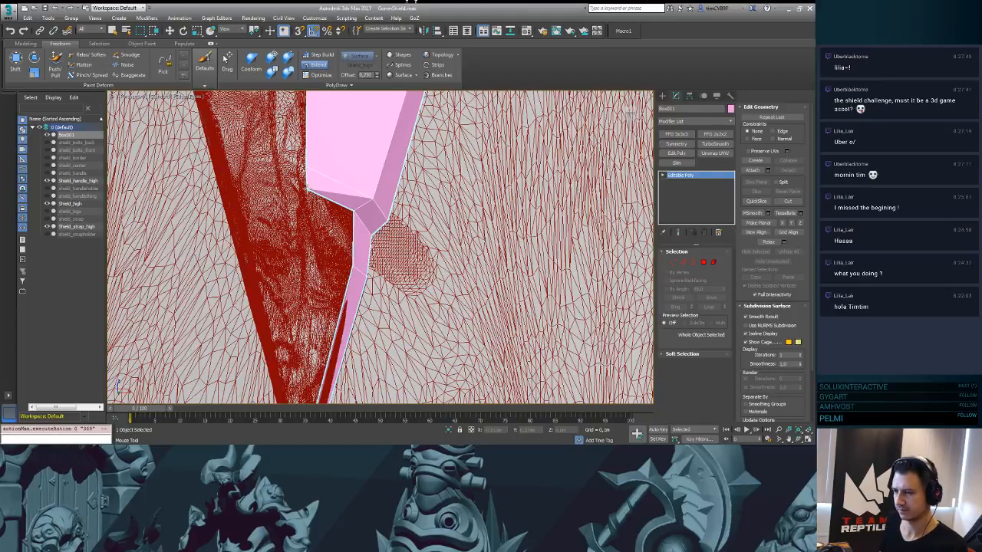
drag(352, 212, 309, 260)
mouse_move(402, 270)
middle_down()
mouse_move(434, 150)
mouse_move(420, 163)
middle_up()
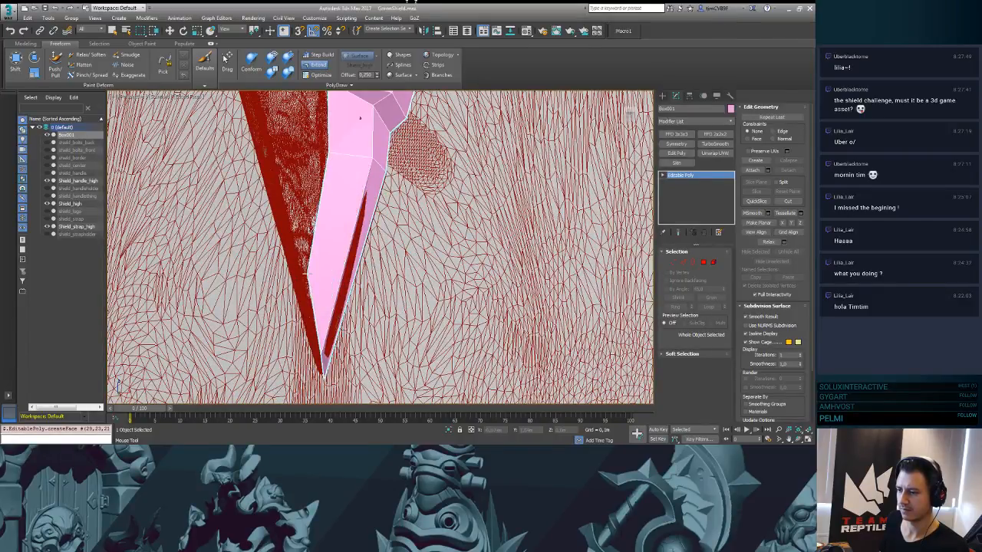
- Use Optimize to weld the lowest inner face's stray corner vertex to the diamond's bottom tip
click(321, 74)
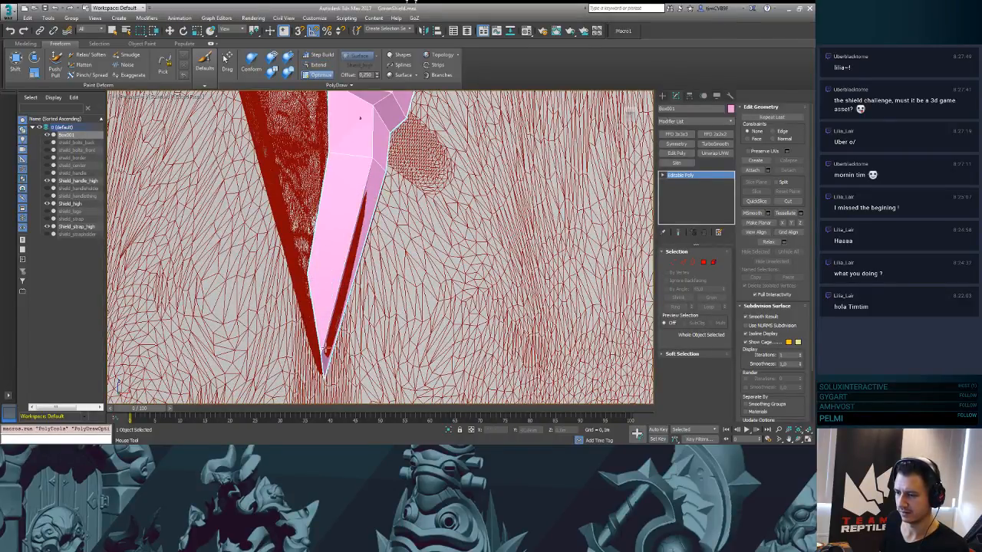
middle_drag(359, 117, 359, 235)
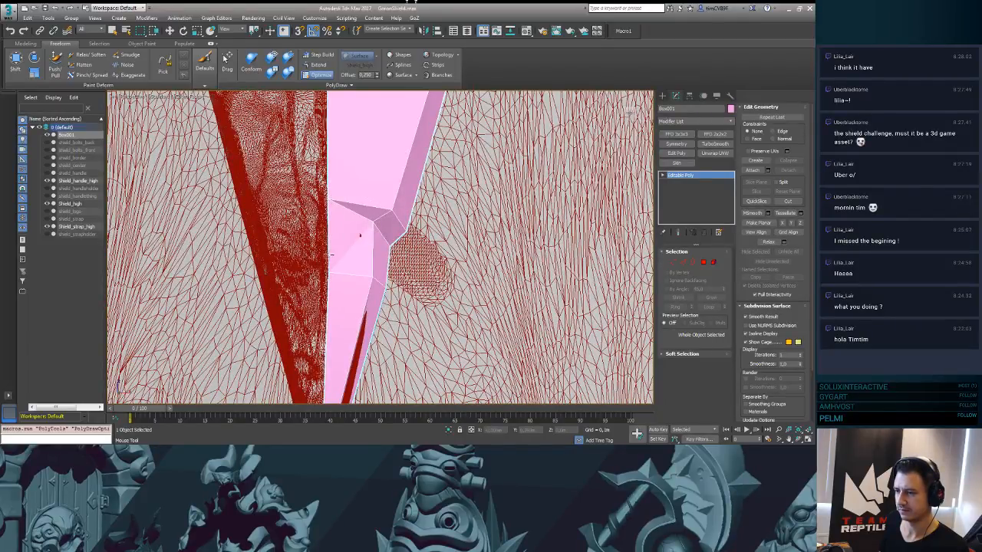
scroll(494, 154, down, 5)
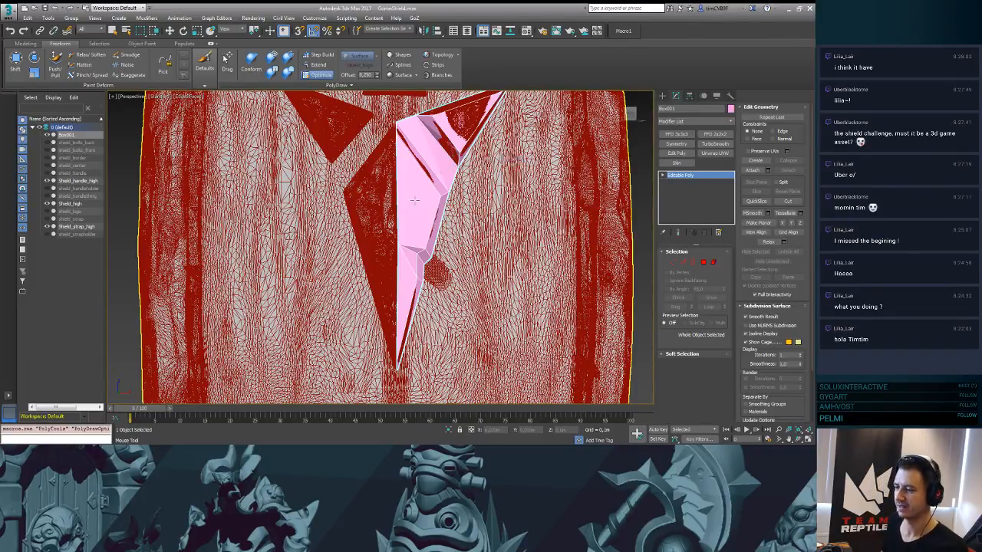
scroll(465, 160, up, 4)
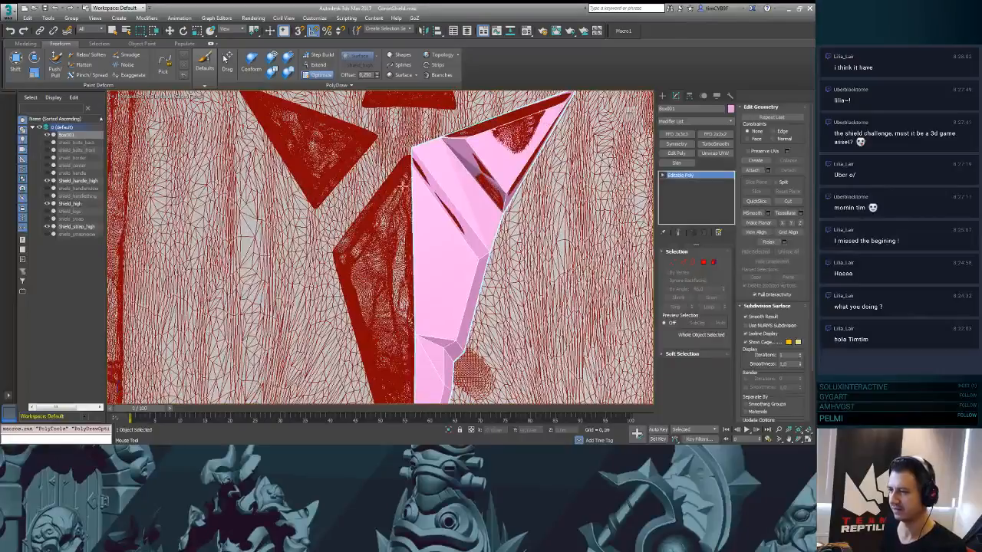
- Nudge the diamond's top vertex, and extend a bevel strip along the diamond's upper-left edge to its left corner
ctrl+alt+shift+drag(413, 158, 410, 151)
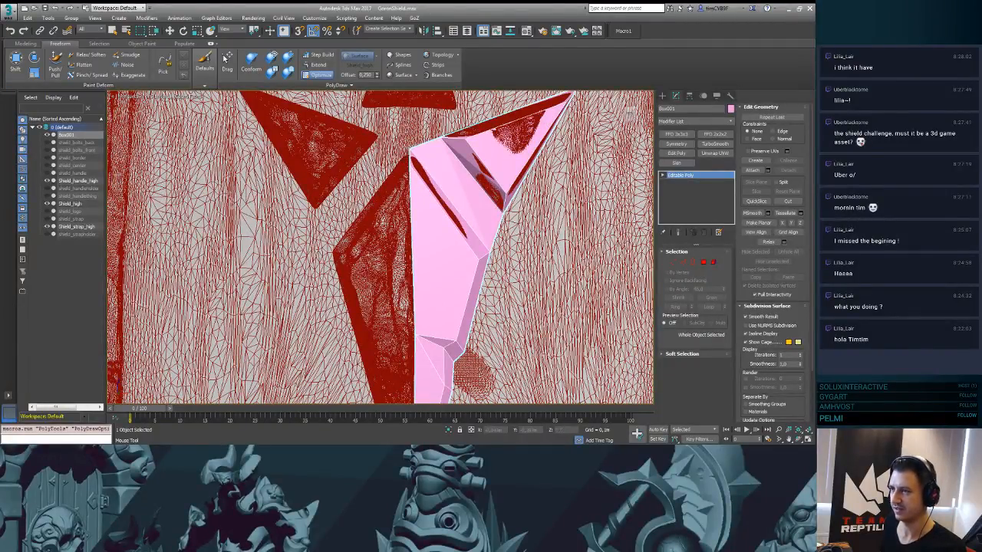
click(318, 65)
drag(410, 157, 332, 254)
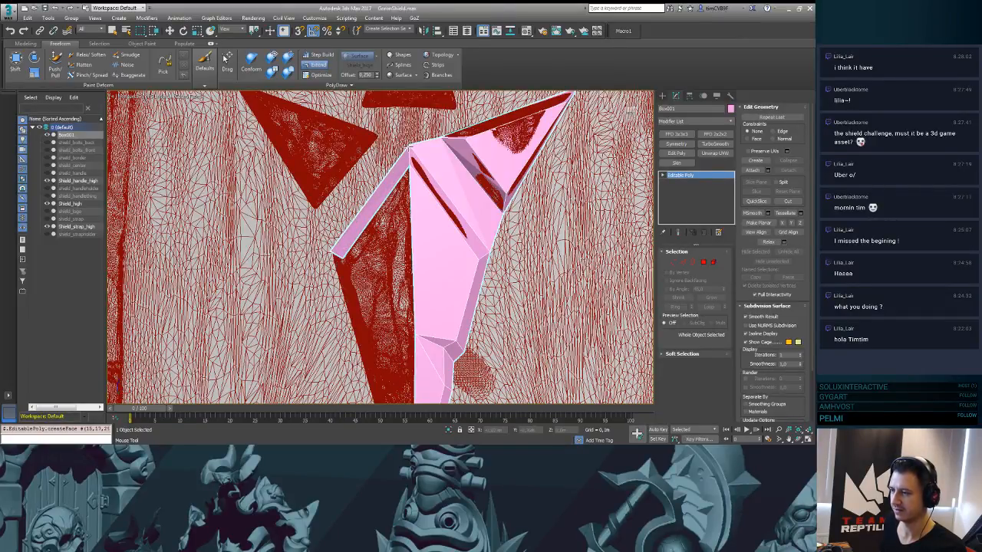
- Extend the bevel strip from the diamond's left corner down to notch level, and cover the inner face beside it up to the centre line
middle_drag(424, 241, 401, 164)
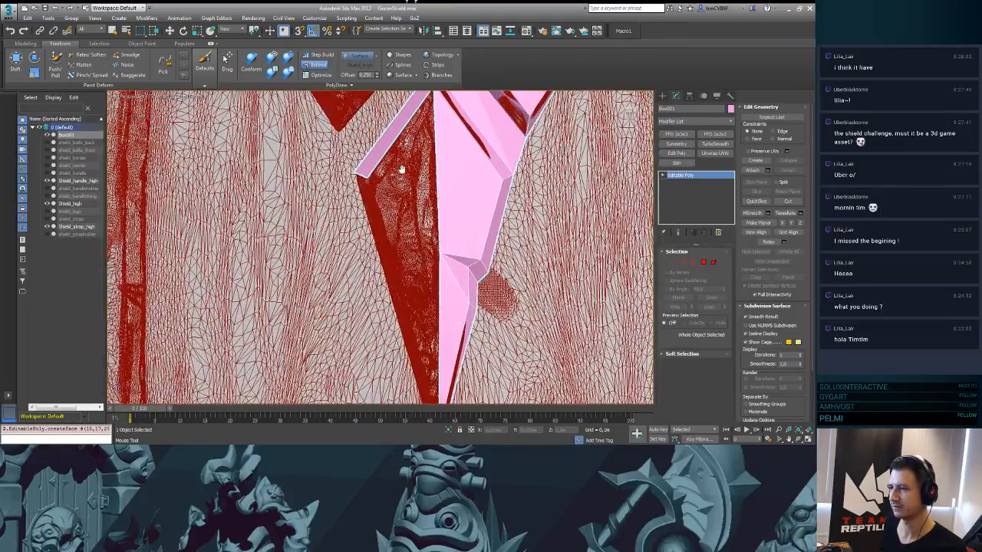
shift+drag(396, 214, 386, 269)
middle_drag(386, 269, 418, 150)
shift+drag(418, 151, 398, 205)
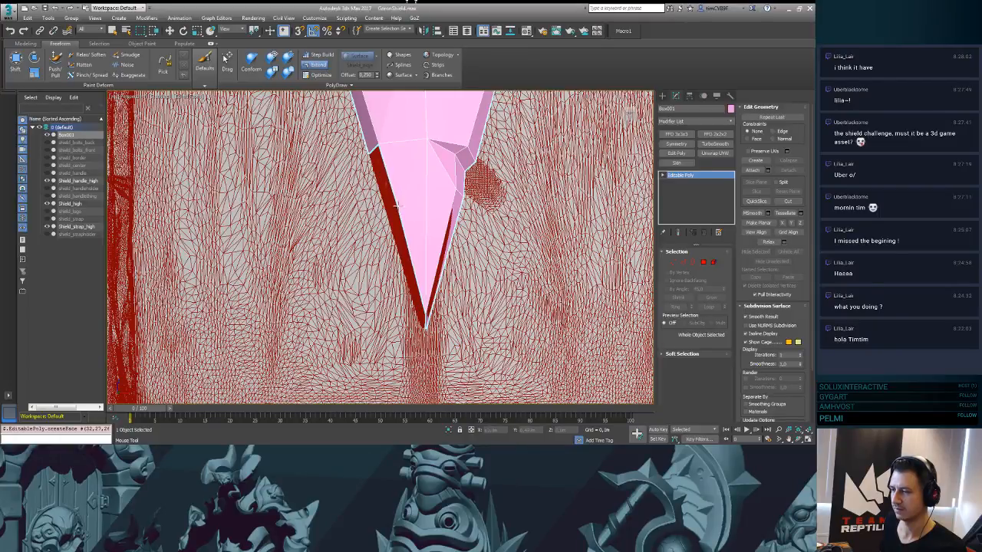
key(ctrl+z)
shift+drag(394, 144, 397, 234)
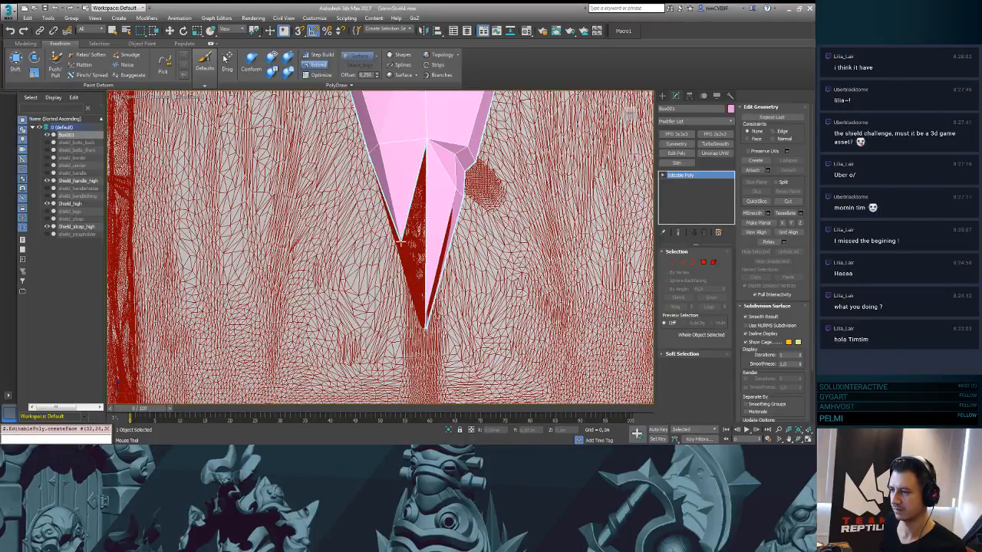
key(ctrl+z)
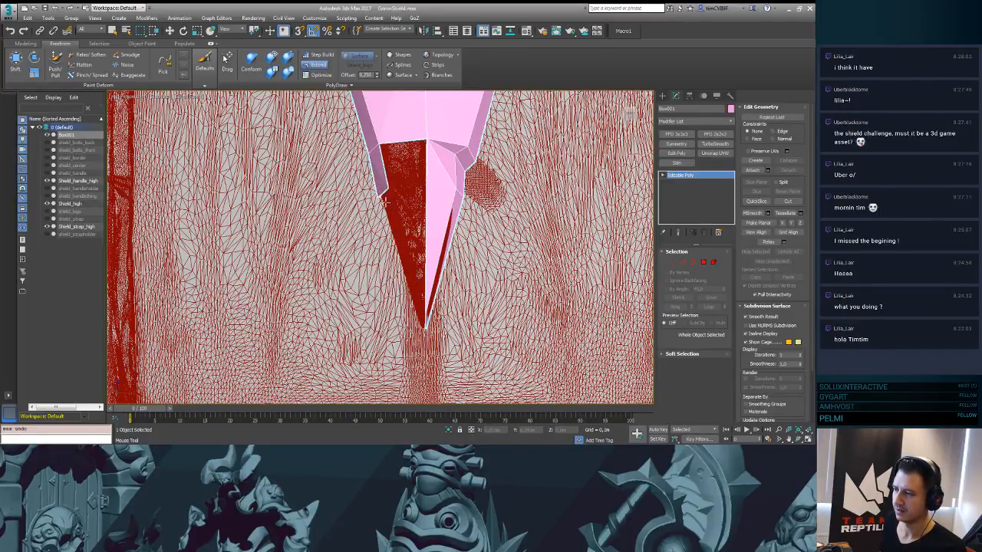
- Extend the left bevel strip down to the bottom of the diamond, and weld its end vertices to the tip with Optimize
shift+drag(411, 299, 414, 305)
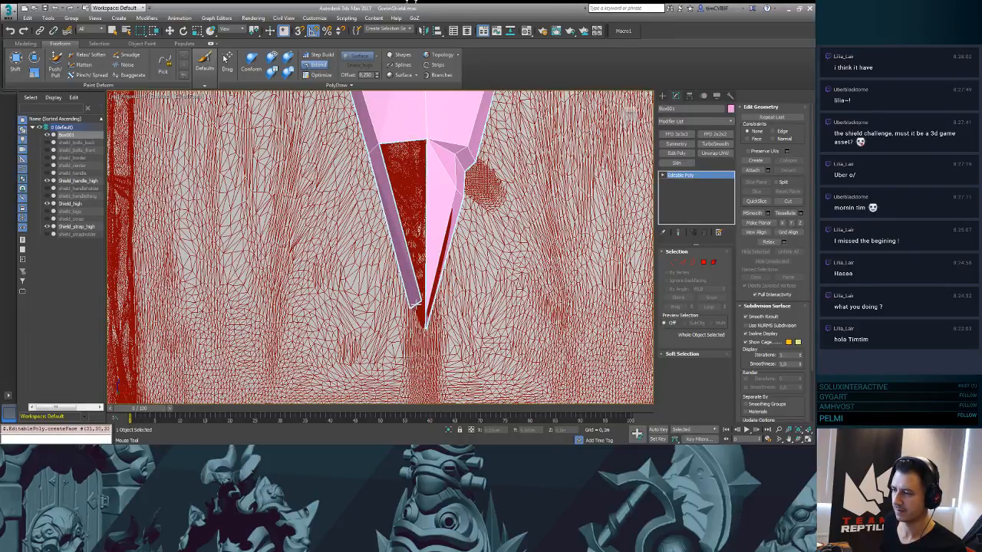
scroll(454, 313, up, 2)
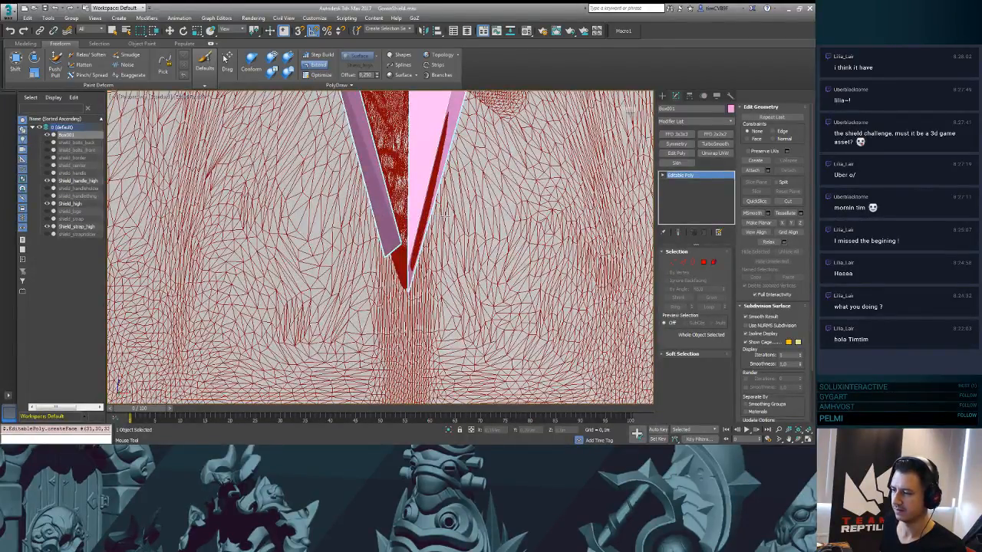
click(319, 75)
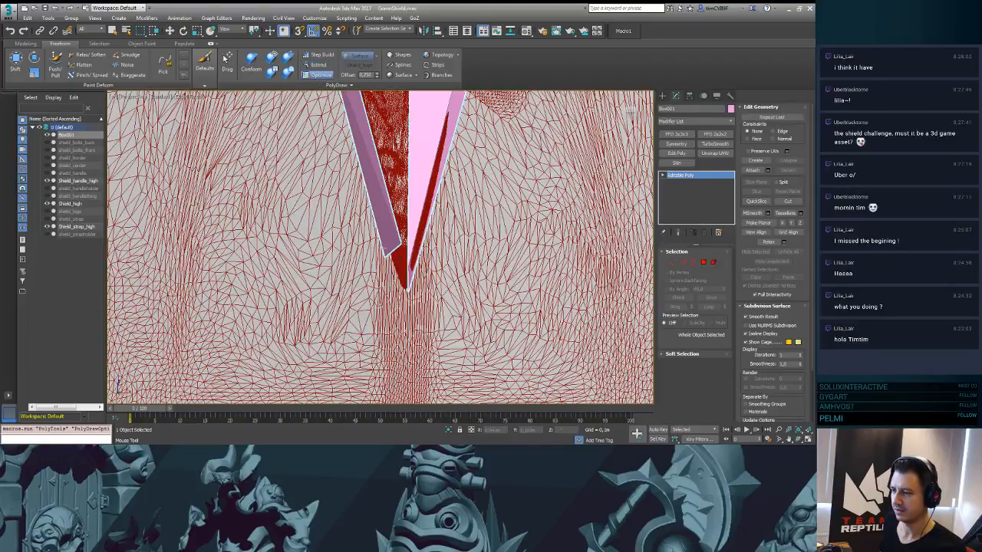
click(388, 257)
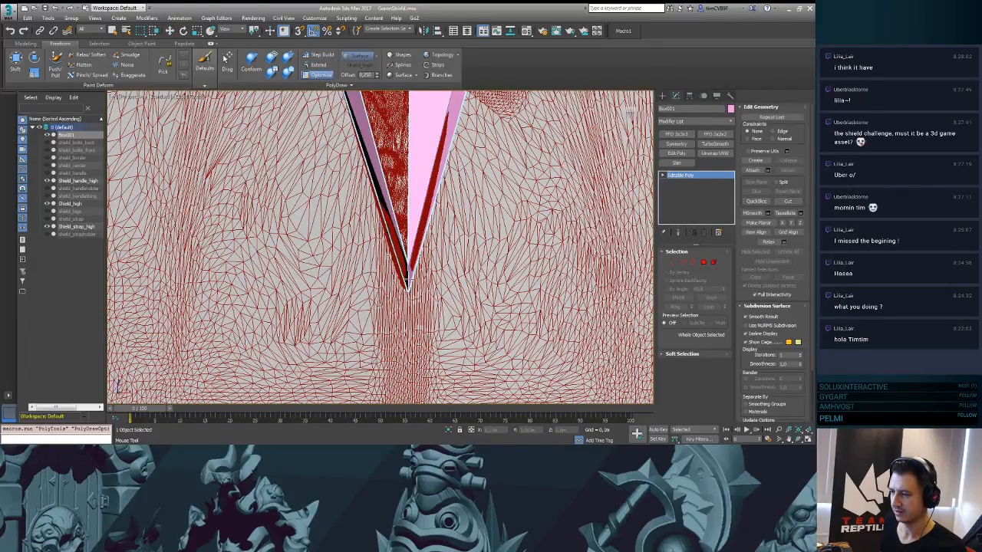
key(ctrl+z)
scroll(397, 217, up, 3)
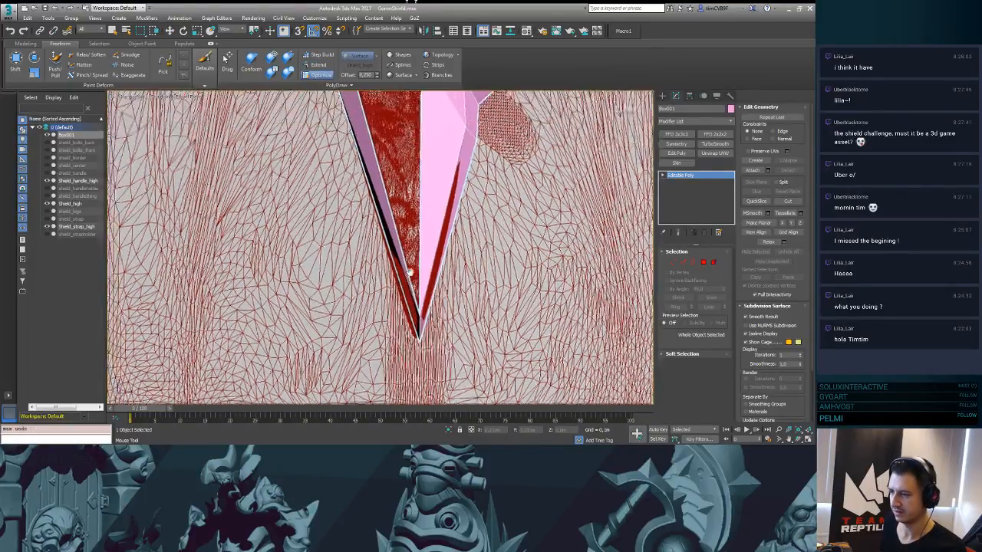
scroll(398, 218, down, 2)
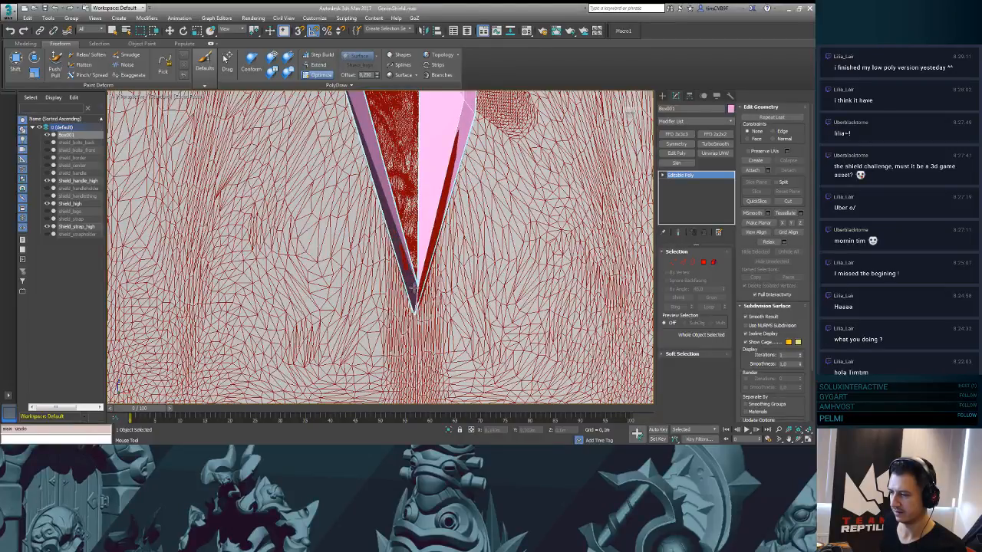
click(414, 287)
ctrl+alt+shift+drag(418, 312, 416, 311)
- Adjust the left bevel's vertex at notch level, and extend the open inner edge down to cover the diamond's lower-left half
middle_drag(429, 226, 441, 304)
alt+middle_drag(429, 268, 399, 230)
scroll(440, 288, down, 3)
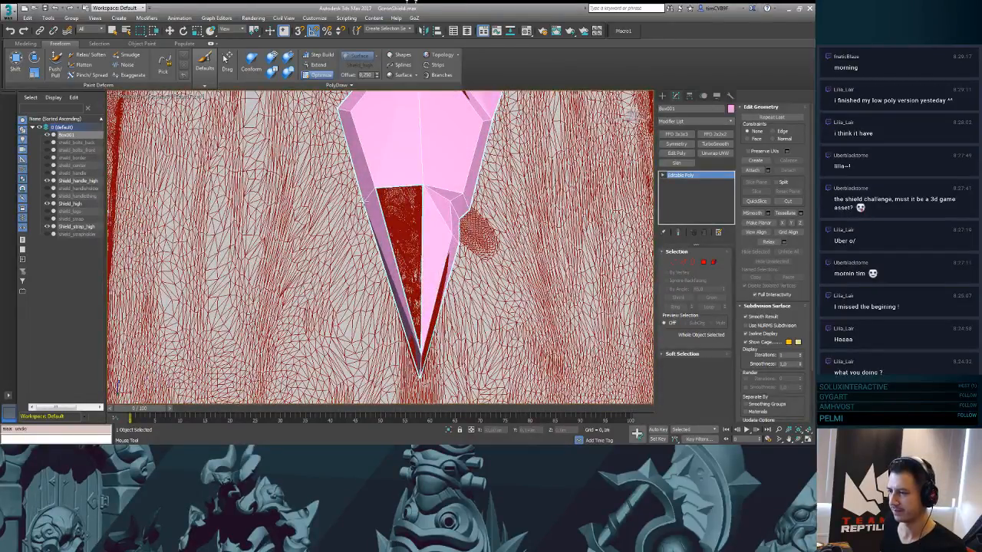
drag(364, 201, 373, 191)
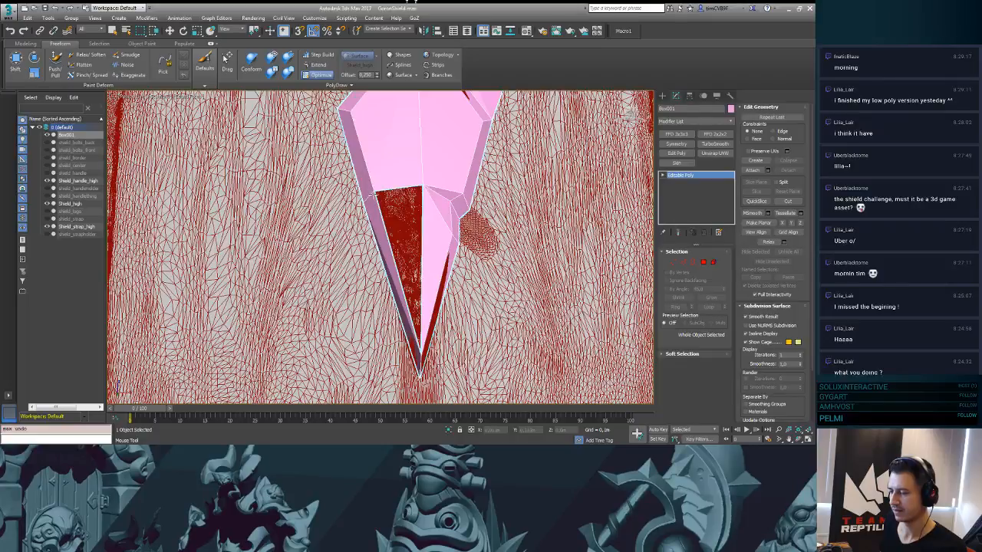
alt+middle_drag(397, 196, 379, 187)
click(318, 56)
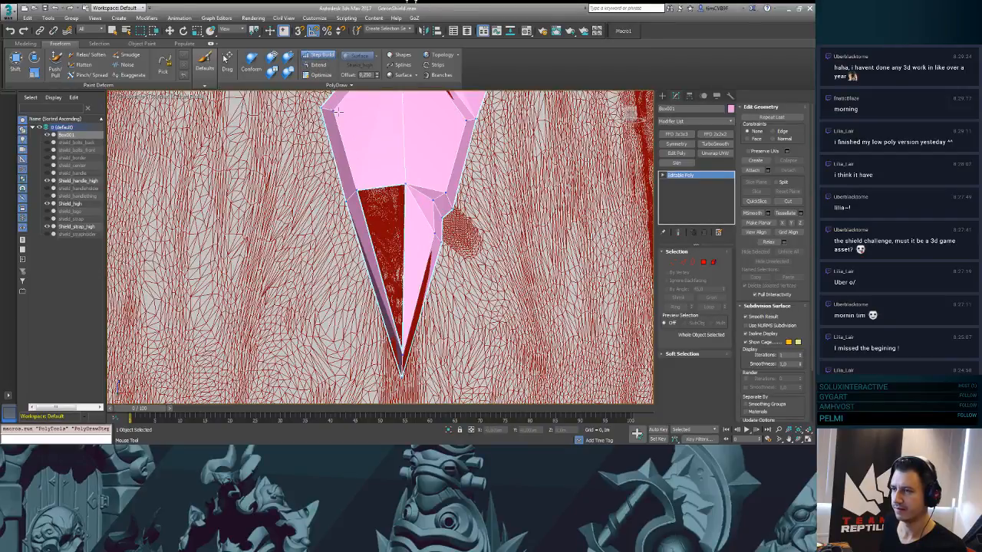
click(317, 65)
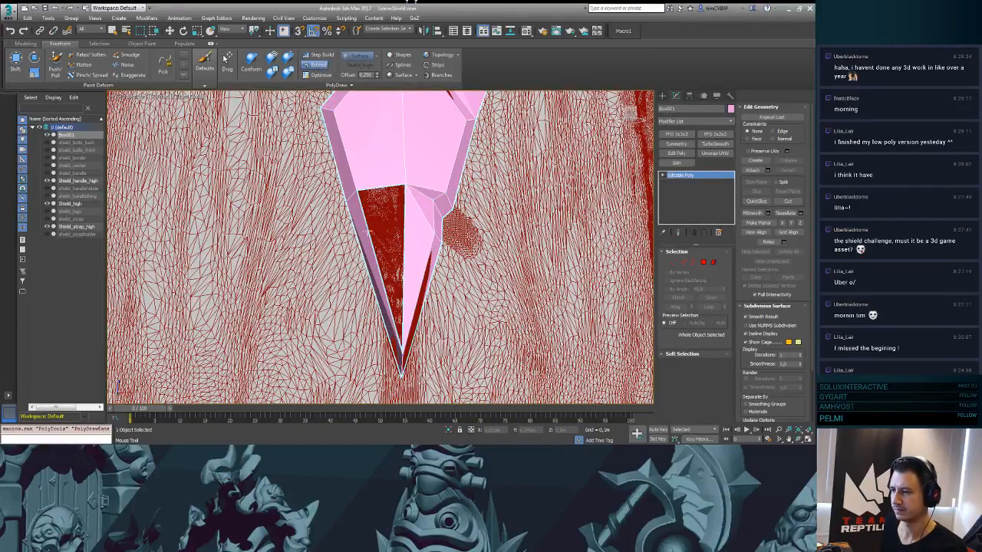
shift+drag(379, 188, 398, 342)
click(321, 74)
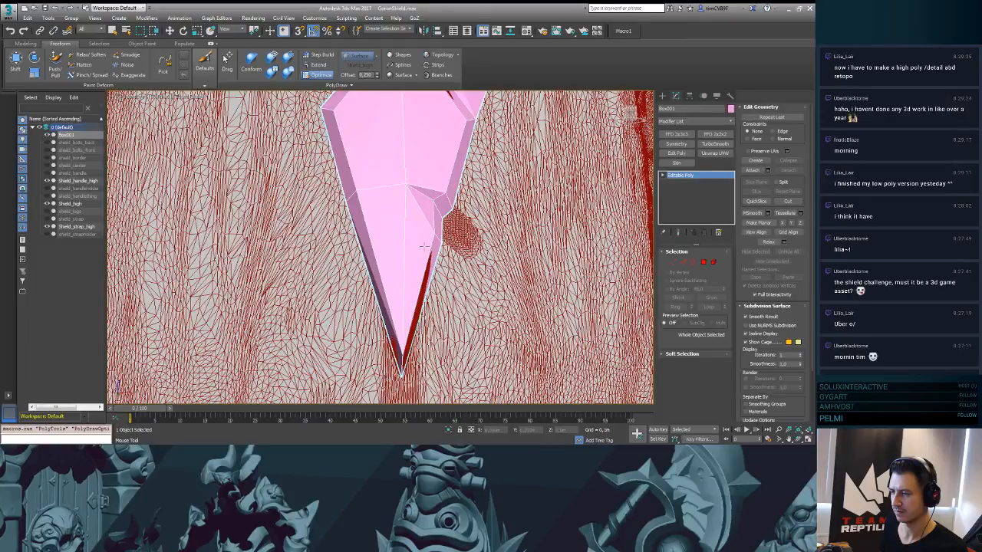
- Examine the retopologized diamond and right wing against the rest of the shield's emblem
scroll(414, 279, up, 1)
mouse_move(424, 246)
middle_down()
mouse_move(414, 279)
mouse_move(418, 226)
mouse_move(422, 288)
mouse_move(411, 244)
middle_up()
scroll(422, 226, down, 2)
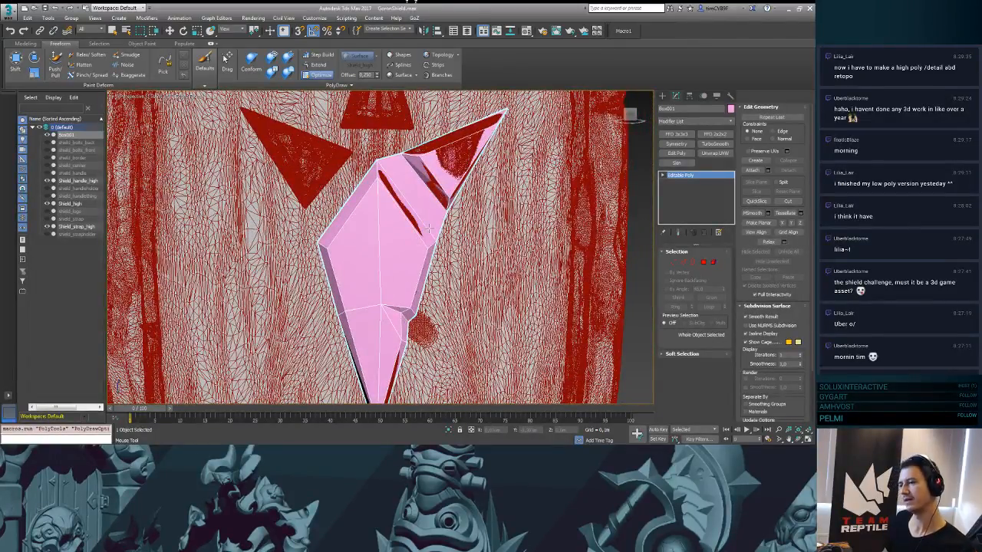
alt+middle_drag(471, 183, 457, 208)
scroll(471, 255, down, 4)
scroll(468, 252, up, 2)
scroll(457, 208, up, 2)
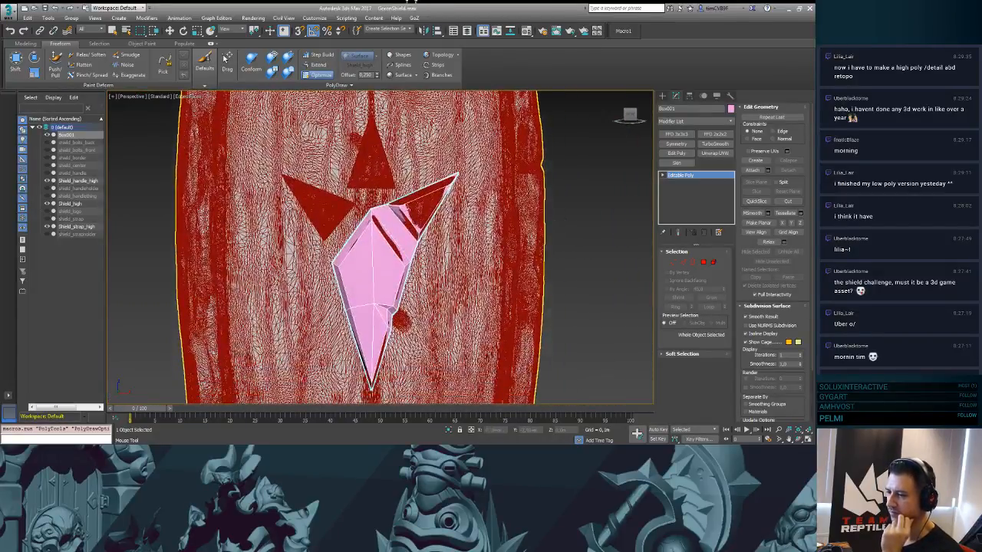
alt+middle_drag(450, 158, 454, 158)
scroll(454, 158, up, 4)
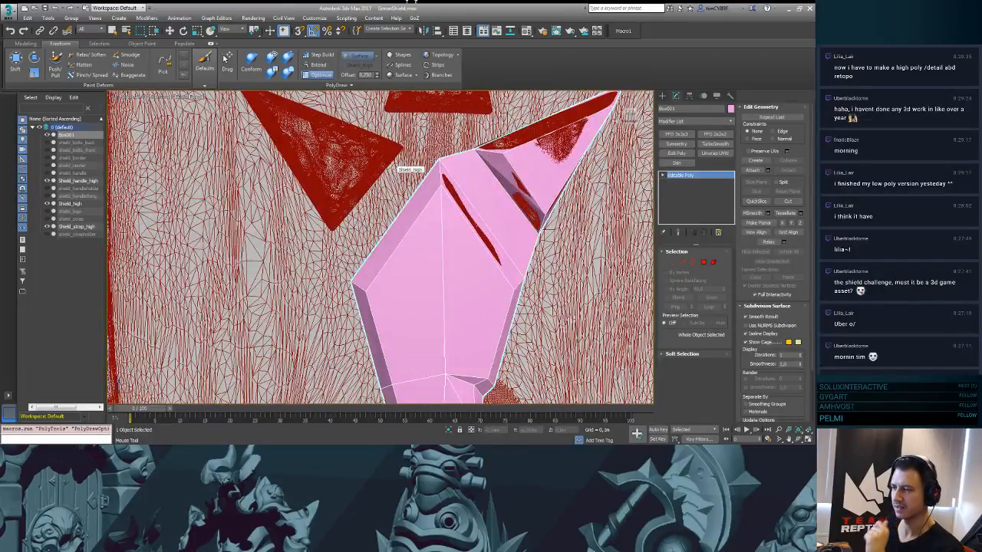
- Turn off the wireframe overlay, and extend the diamond's upper-left edge outward, fitting its corners to the left wing's base
key(F4)
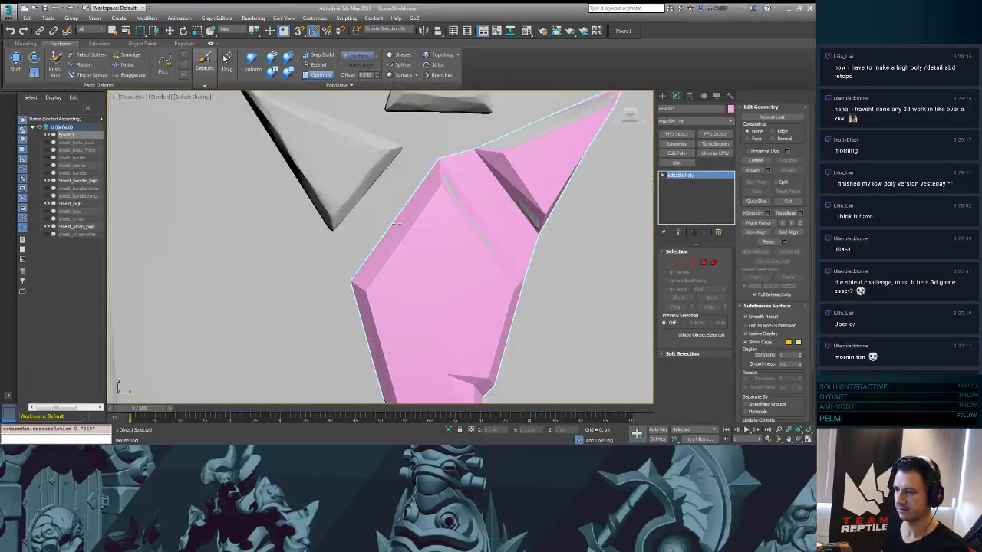
click(317, 65)
shift+drag(407, 198, 371, 184)
drag(407, 145, 399, 151)
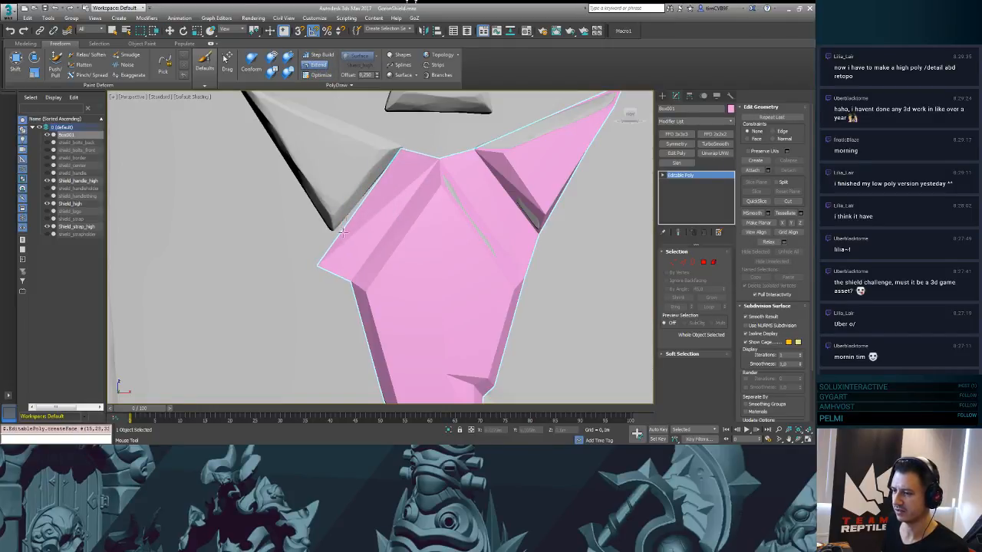
drag(319, 264, 337, 223)
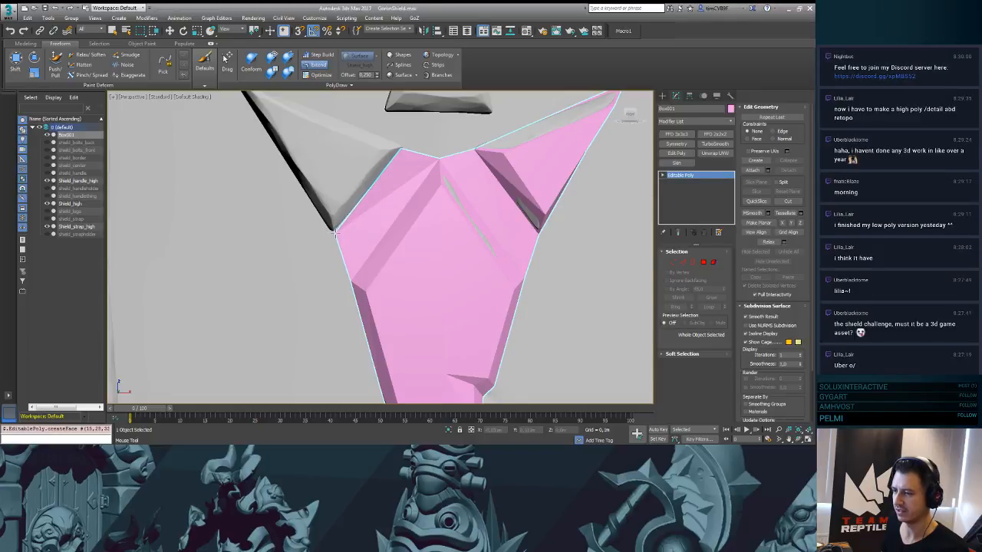
- Extend the new face's outer edge up over the bevel at the left wing's base, and fit its corners to the sculpt
drag(401, 150, 368, 170)
drag(336, 228, 331, 234)
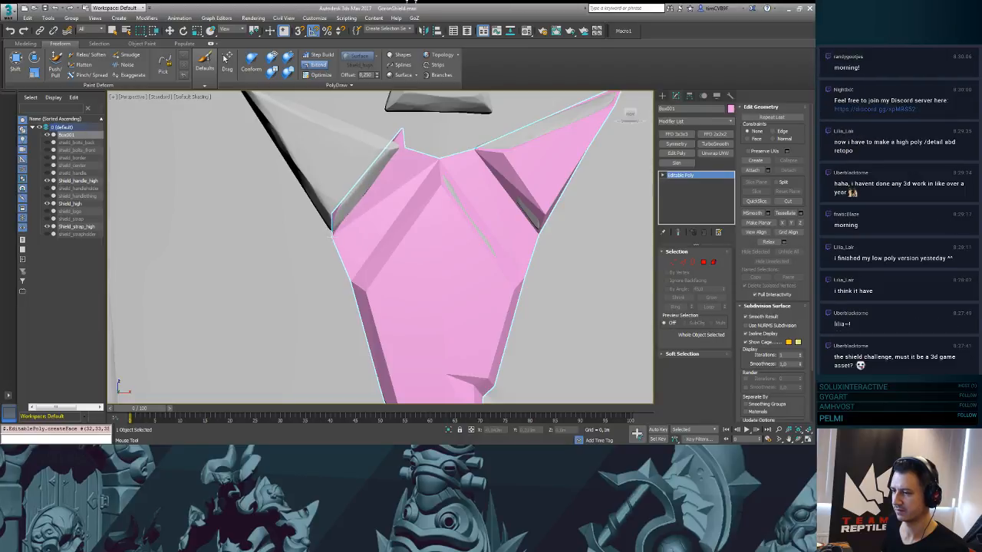
mouse_move(399, 132)
mouse_down()
mouse_move(383, 149)
mouse_move(398, 145)
mouse_up()
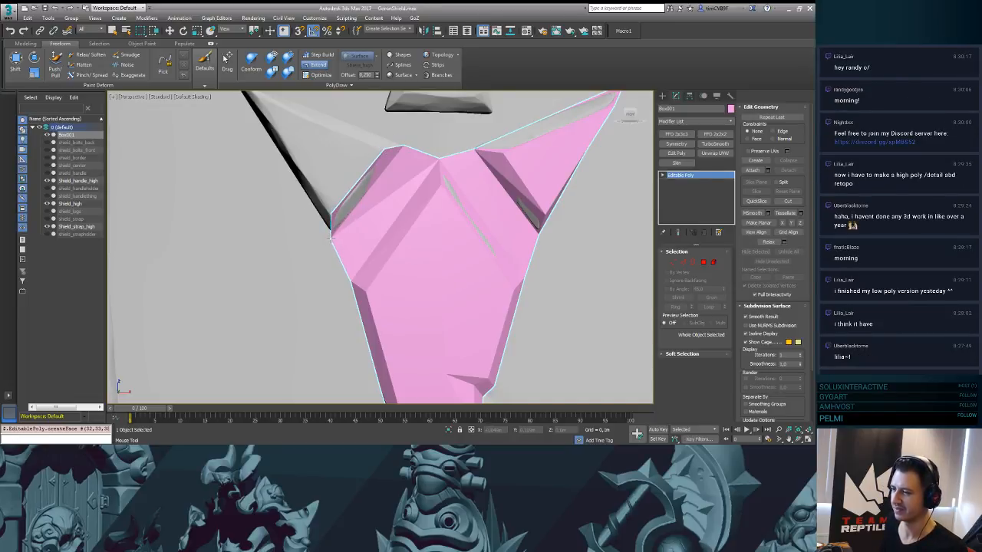
- Extend the base bevel's edge over the left wing toward its tip, and collapse the new face to a triangle with Optimize
alt+middle_drag(331, 238, 393, 202)
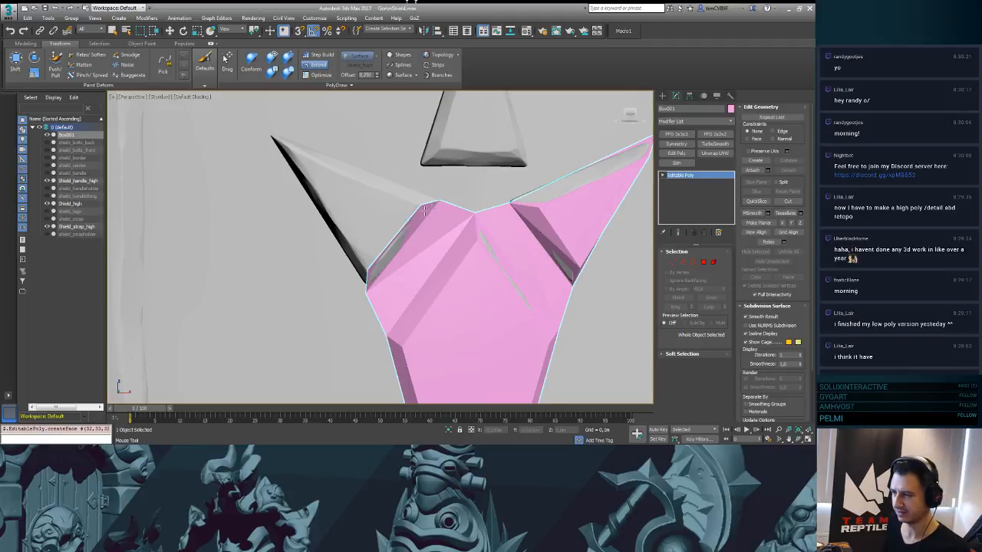
shift+drag(408, 219, 312, 116)
middle_drag(314, 115, 316, 137)
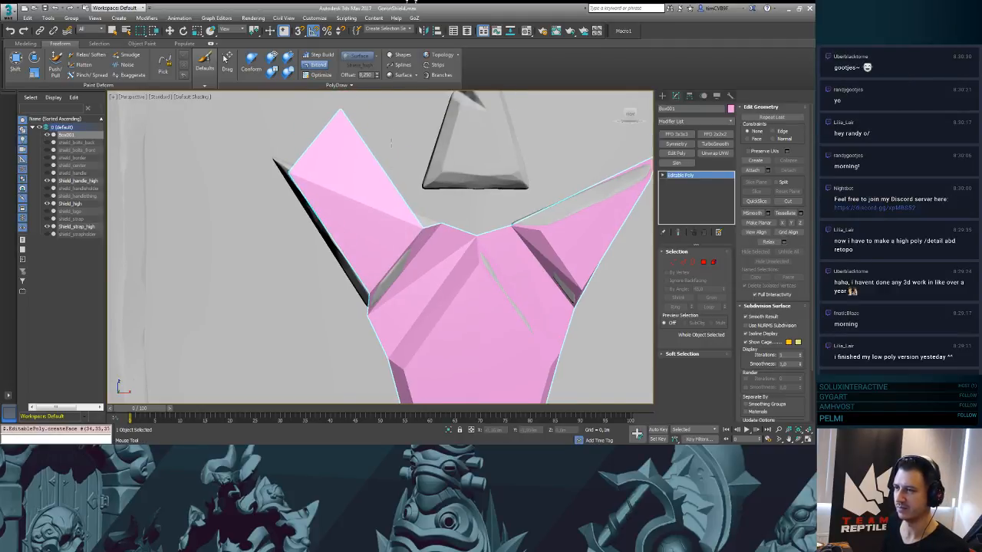
click(320, 74)
click(303, 156)
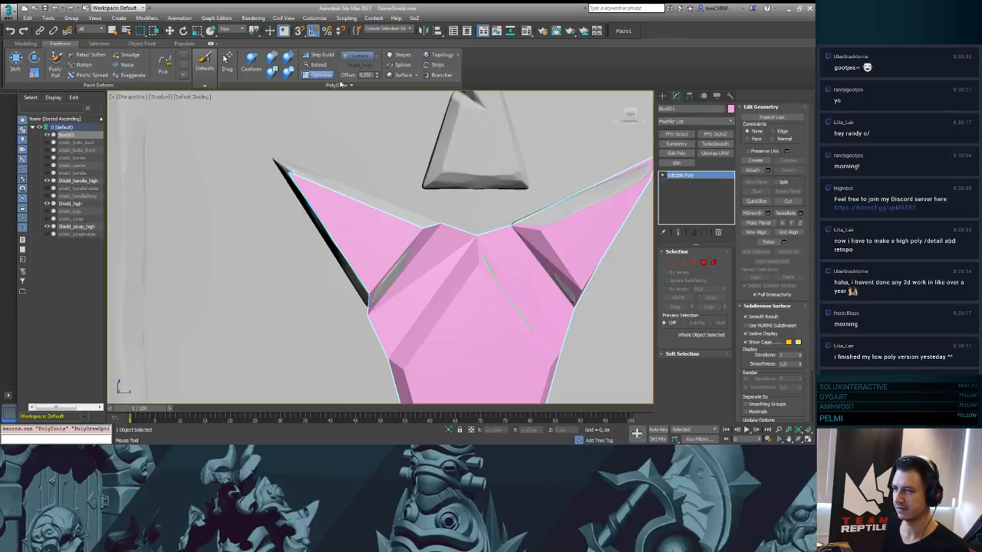
- Extend the left wing triangle's upper and outer edges over the bevels to the wing tip
click(318, 65)
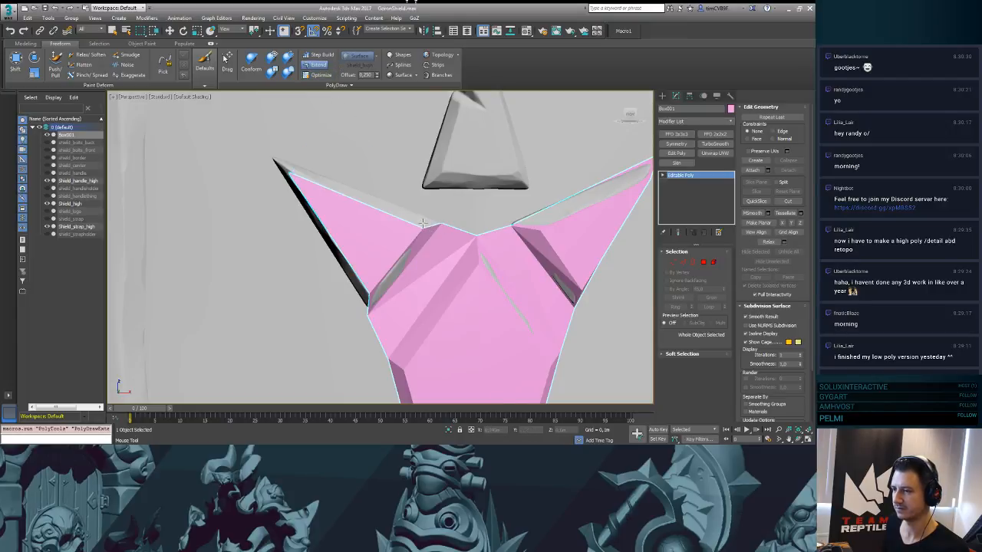
drag(422, 223, 270, 150)
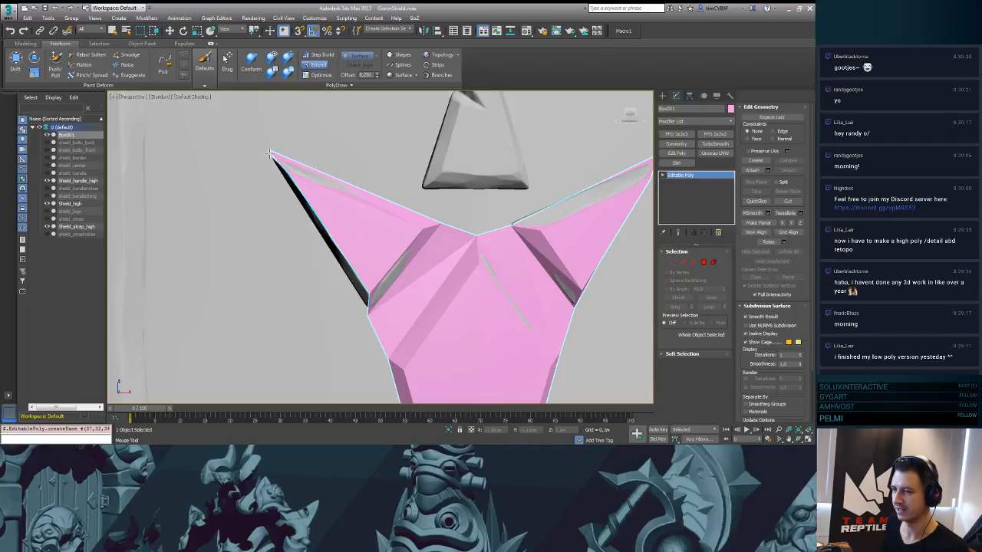
drag(366, 295, 272, 173)
- Use Optimize to weld the outer bevel's loose end to the left wing tip, and adjust the vertices around the tip
key(o)
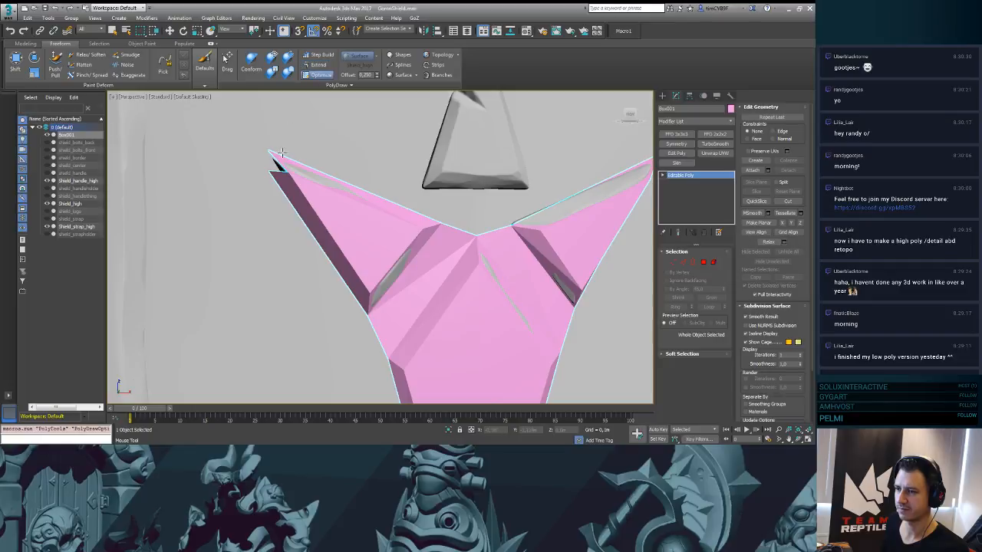
click(267, 169)
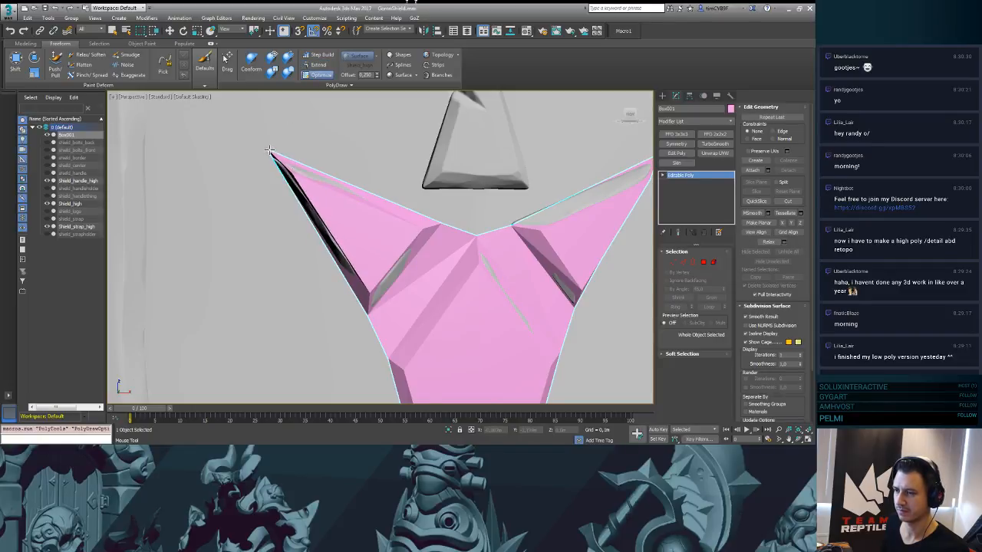
drag(269, 151, 263, 152)
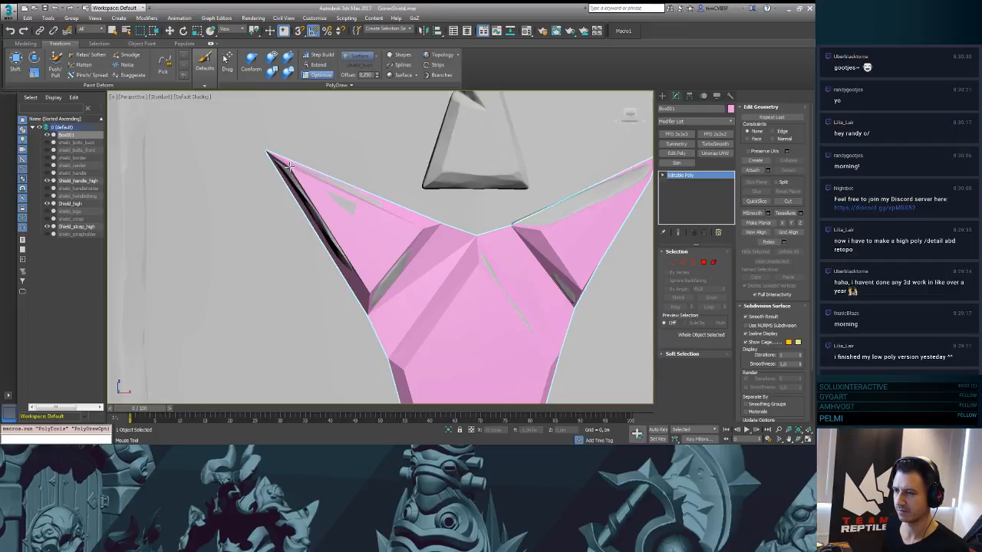
click(285, 167)
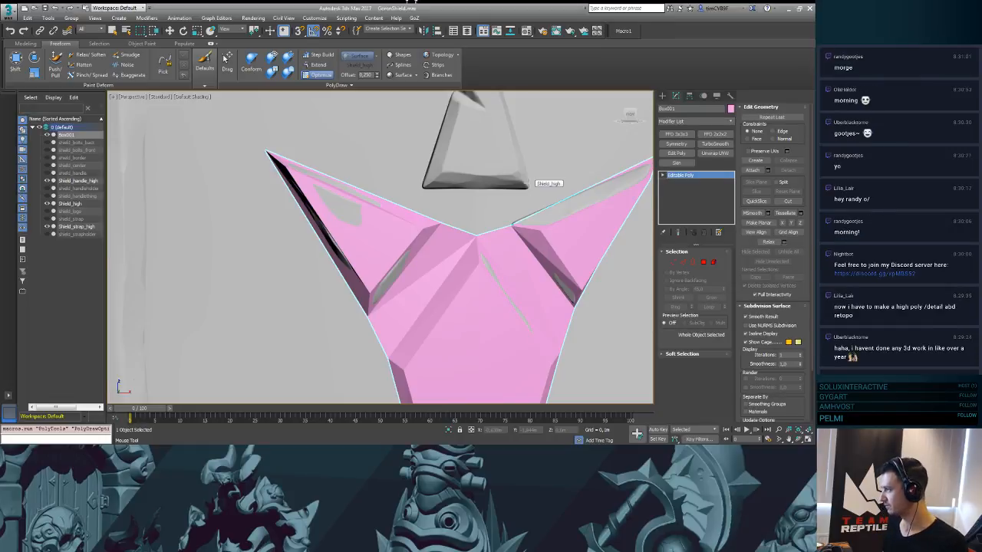
- Move the diamond's left corner vertex outward to match the sculpted bevel
alt+middle_drag(460, 304, 391, 296)
mouse_move(338, 361)
mouse_down()
mouse_move(344, 354)
mouse_move(324, 359)
mouse_up()
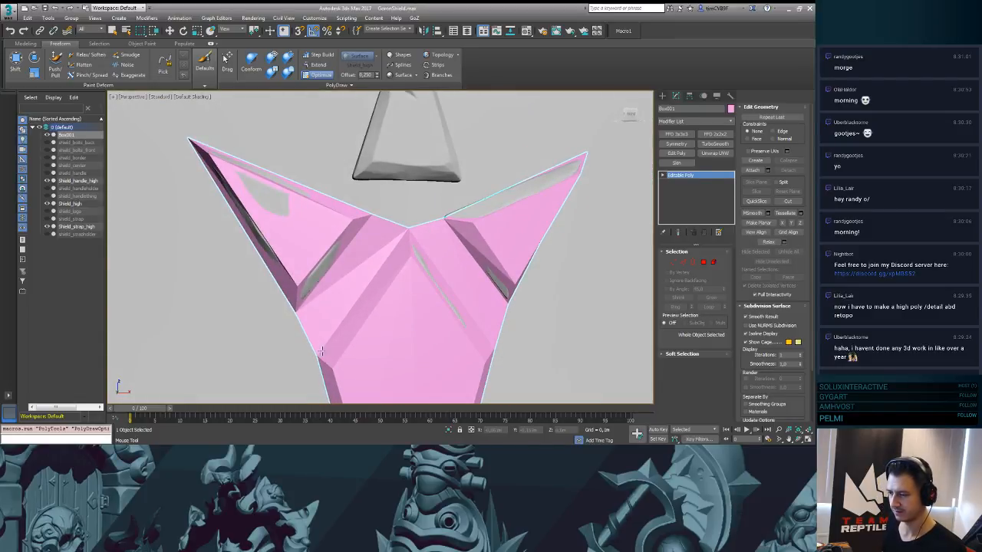
- Extend the emblem's two upper edges between the wings up to the base of the central top spike
scroll(452, 203, down, 5)
scroll(453, 203, up, 3)
scroll(401, 247, up, 5)
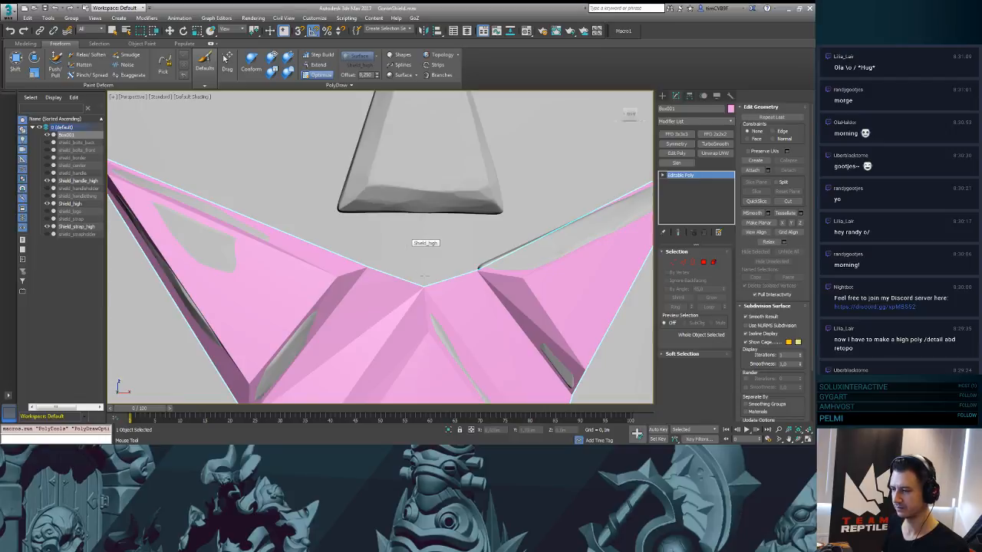
click(318, 64)
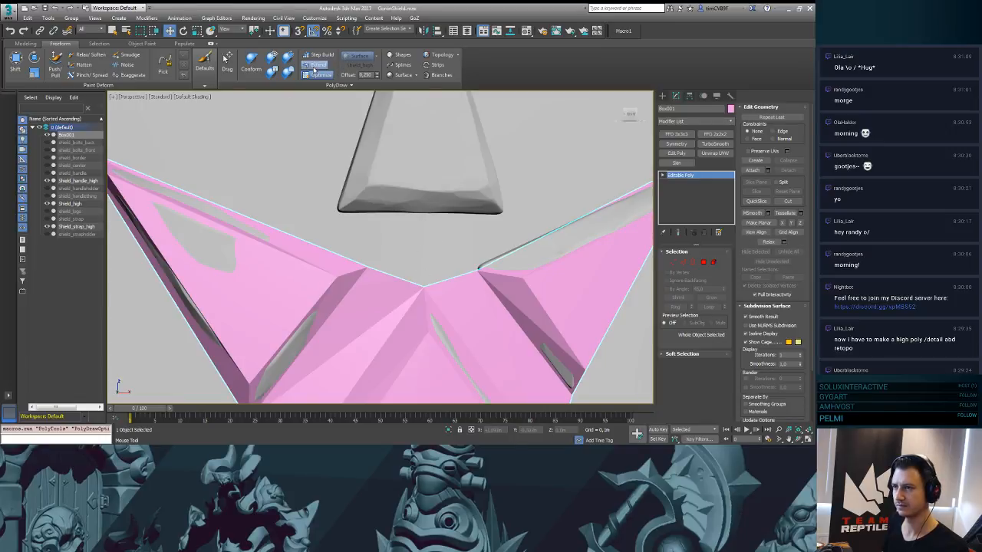
drag(403, 280, 418, 212)
key(ctrl+z)
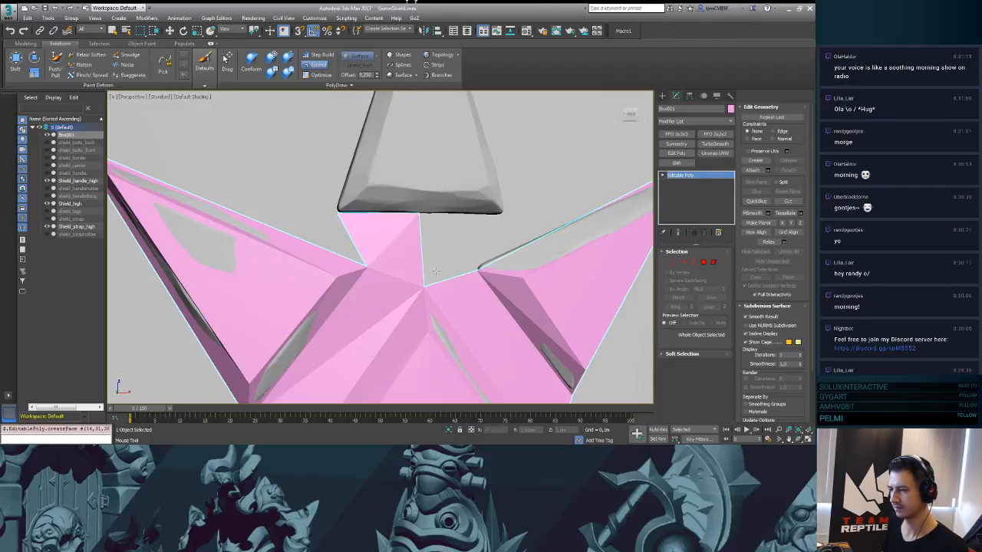
shift+drag(435, 270, 502, 214)
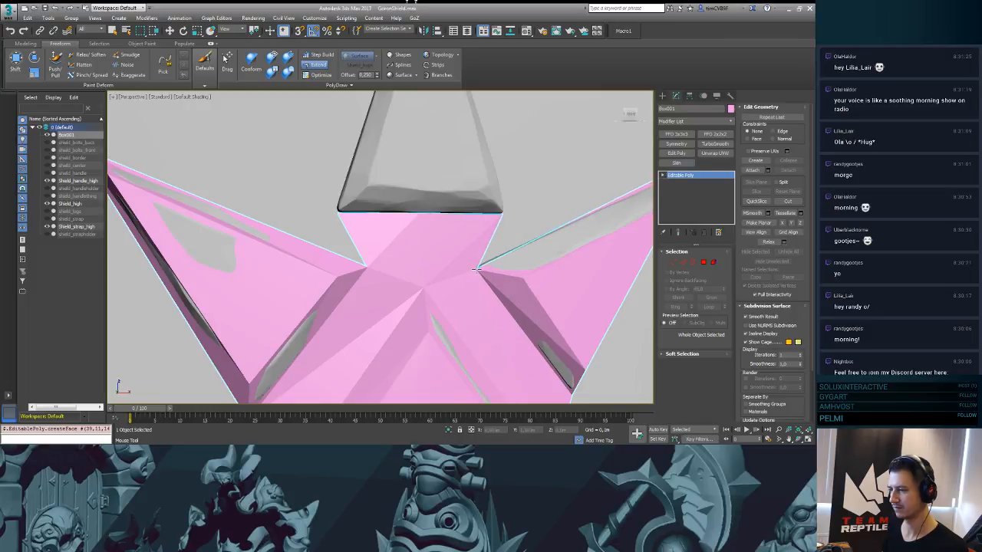
- Turn on edged faces, extend the new faces' top edges over the spike's base bevel, and fit the vertices to the bevel's corners
key(F4)
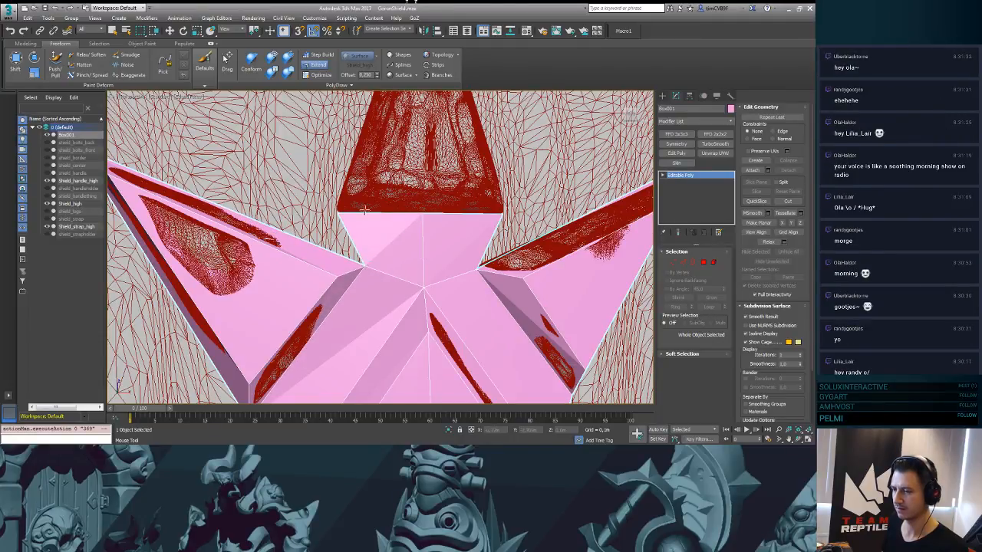
middle_drag(364, 209, 403, 280)
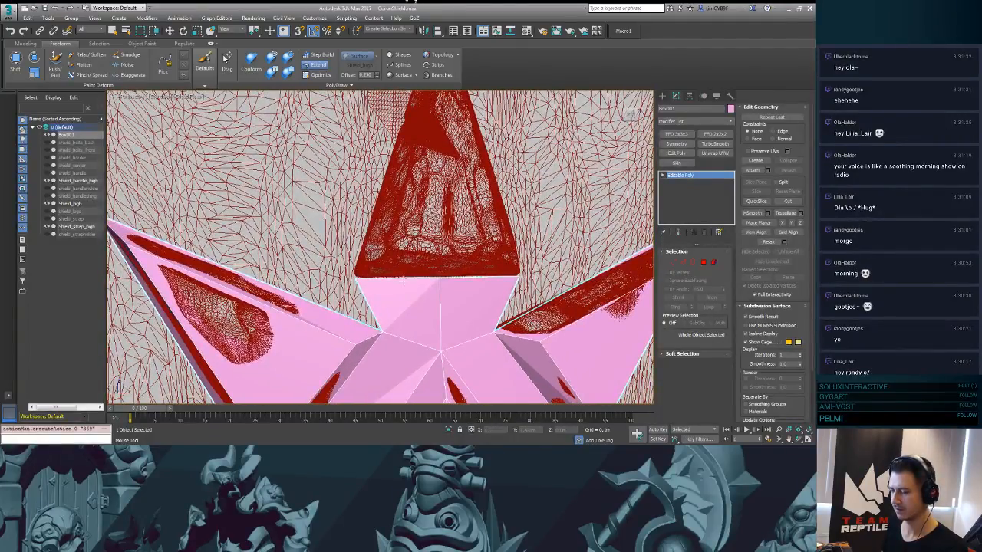
shift+drag(403, 280, 412, 261)
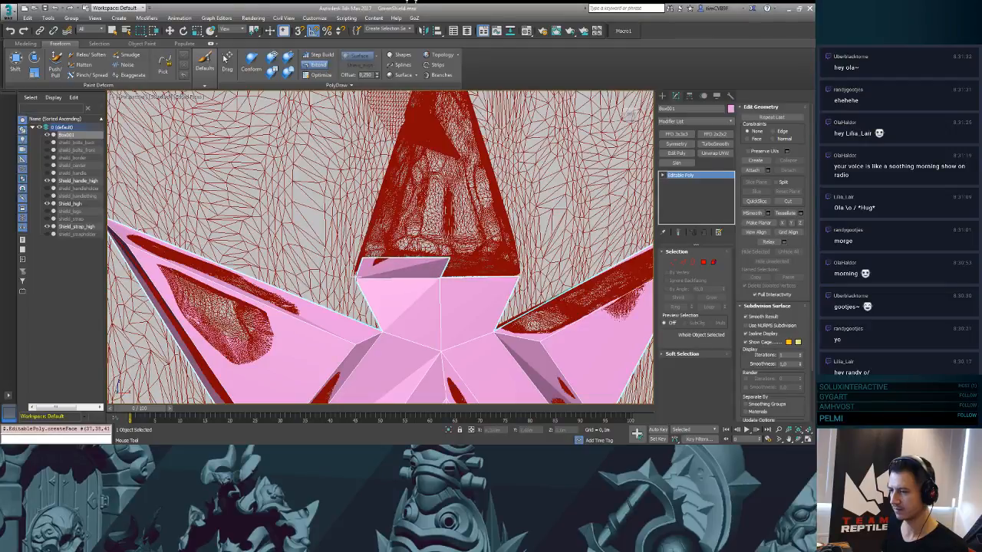
ctrl+alt+shift+drag(355, 277, 360, 273)
ctrl+alt+shift+drag(449, 258, 441, 256)
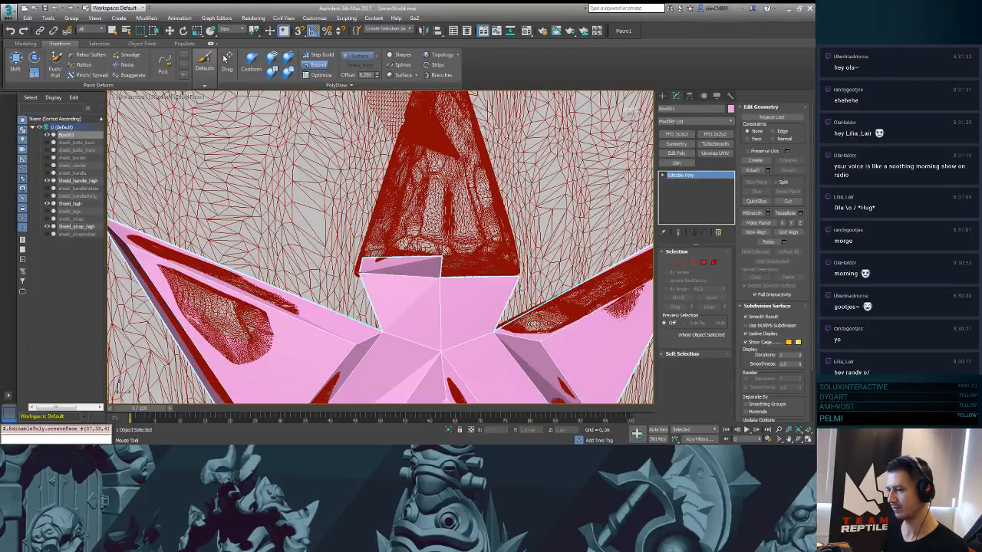
ctrl+alt+shift+drag(361, 274, 369, 260)
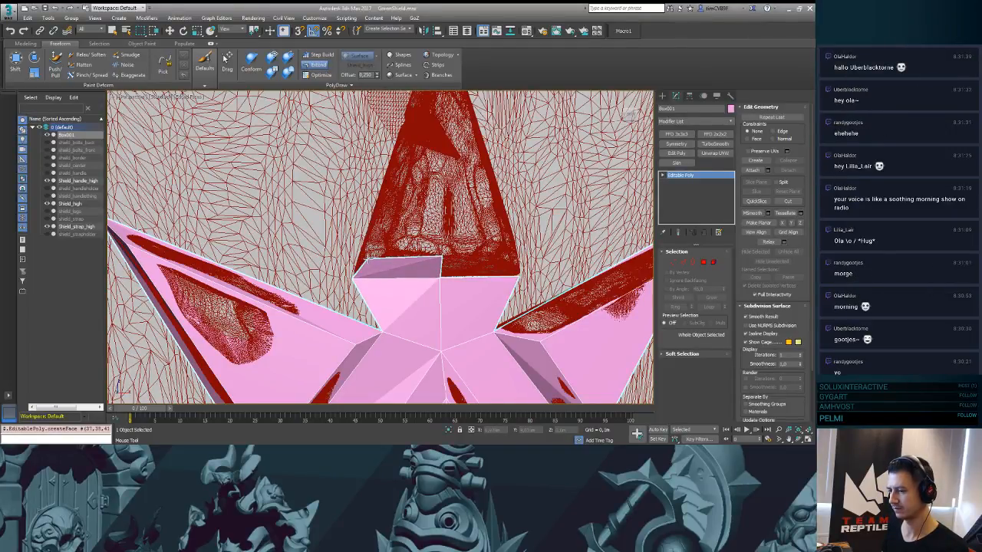
shift+drag(451, 273, 506, 259)
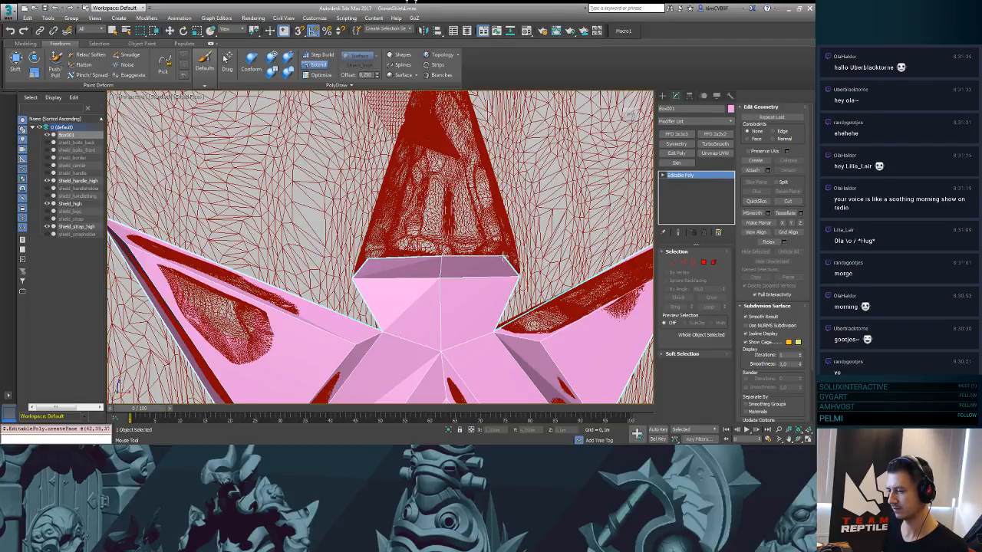
ctrl+alt+shift+drag(444, 255, 439, 257)
- Extend the base bevel's upper edges into a front face reaching the spike's tip, and extend its left edge over the left bevel
middle_drag(443, 218, 433, 281)
mouse_move(433, 281)
alt+middle_down()
mouse_move(418, 330)
mouse_move(408, 314)
mouse_move(427, 287)
alt+middle_up()
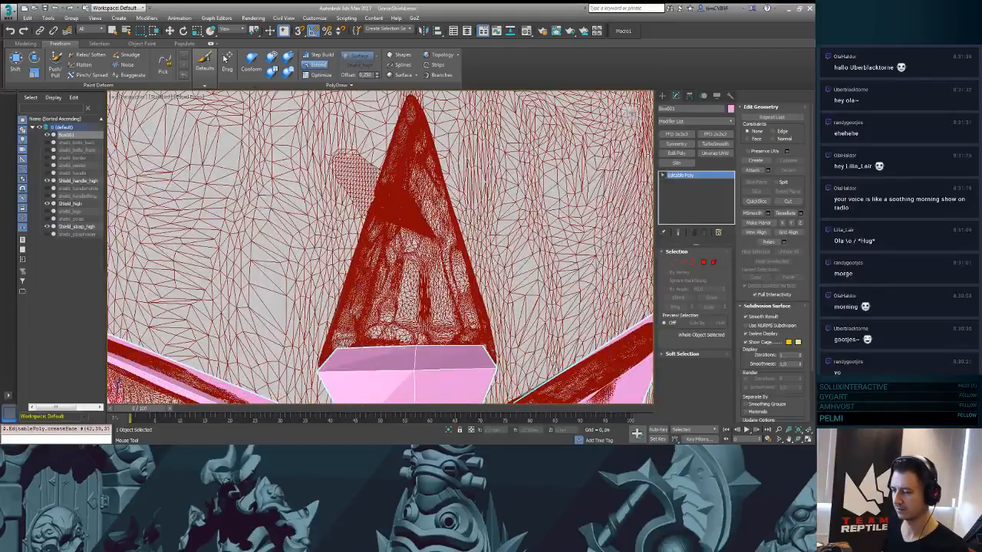
shift+drag(407, 345, 413, 108)
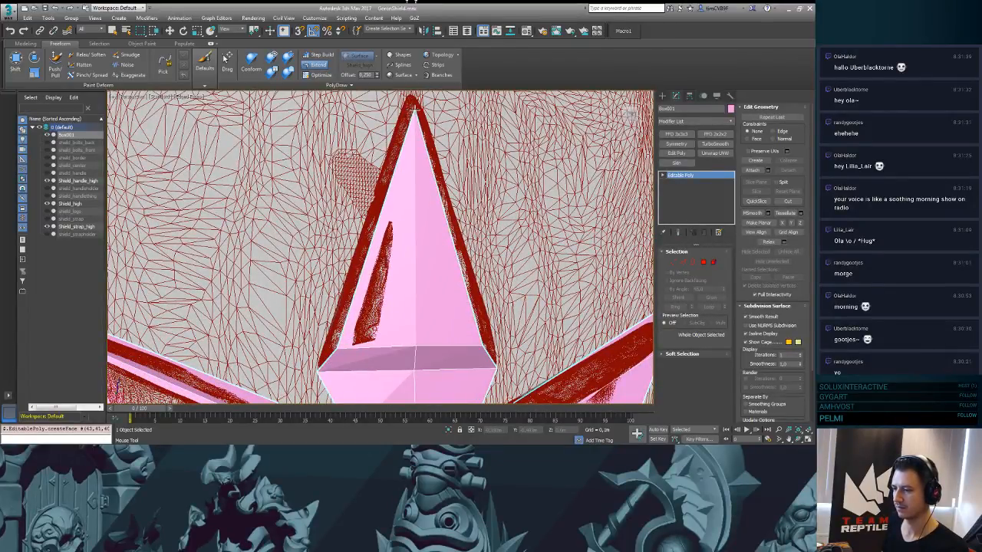
shift+drag(340, 337, 376, 135)
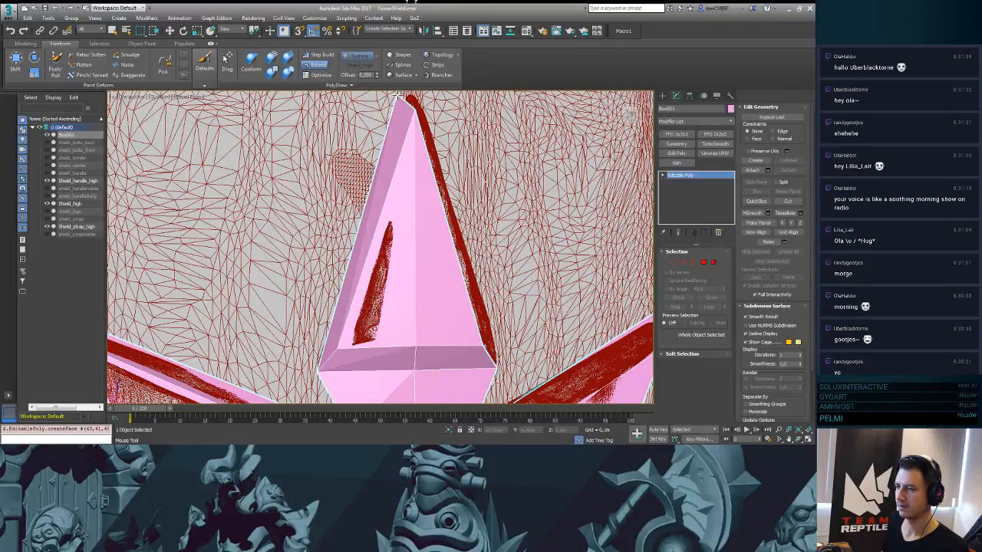
middle_drag(398, 95, 390, 216)
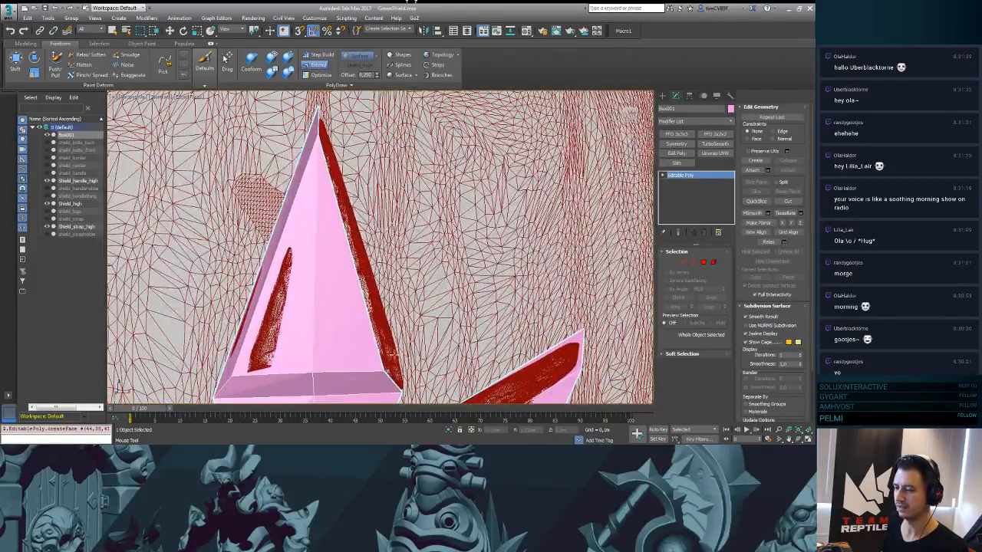
- Extend the spike's right edge over the right bevel, and use Optimize to weld its loose ends to the tip and base corner
mouse_move(384, 371)
mouse_down()
mouse_move(399, 314)
mouse_move(347, 124)
mouse_move(319, 108)
mouse_up()
click(318, 74)
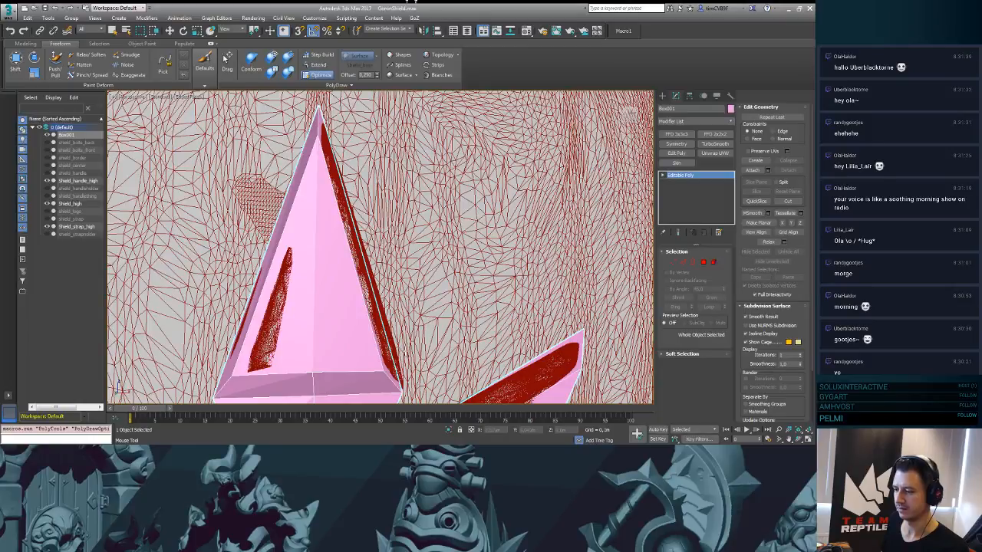
drag(402, 381, 408, 399)
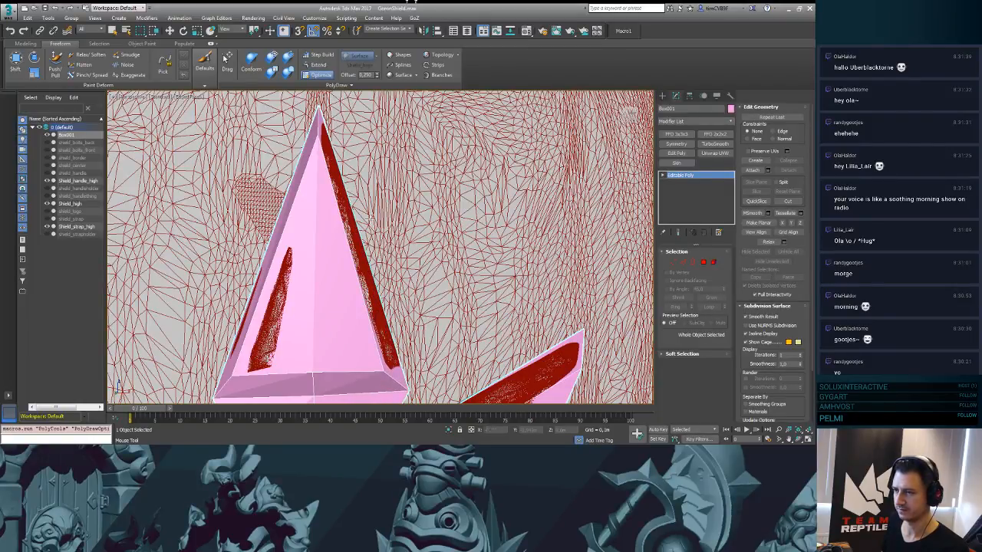
drag(320, 109, 316, 115)
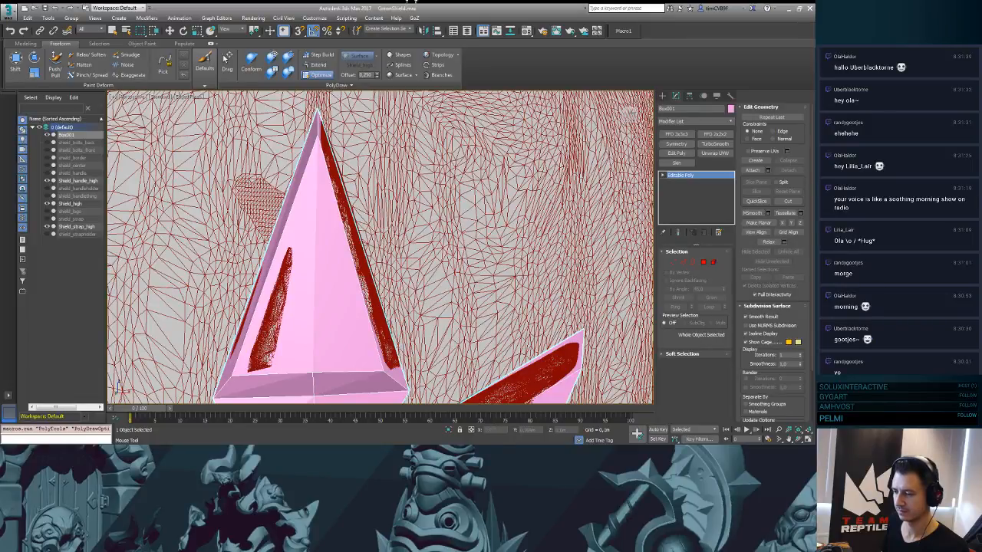
drag(407, 392, 393, 373)
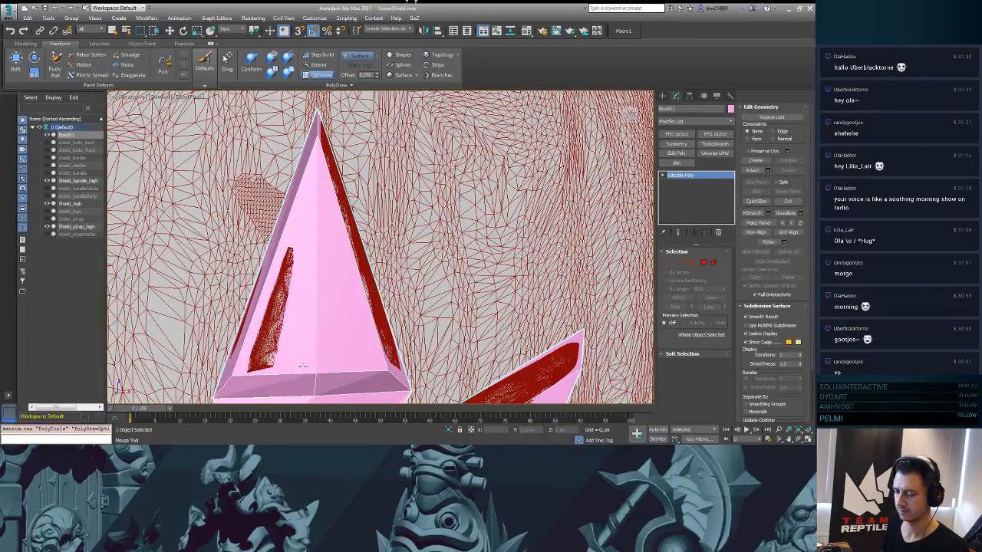
alt+middle_drag(316, 370, 305, 337)
drag(302, 336, 278, 358)
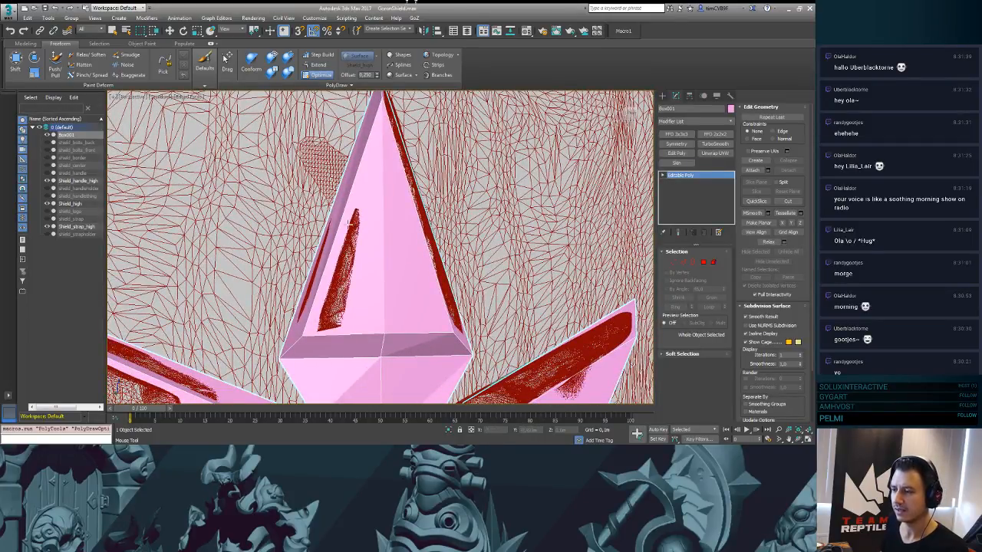
- Adjust the vertices along the spike's base bevel and near its tip to match the sculpted edges
click(323, 76)
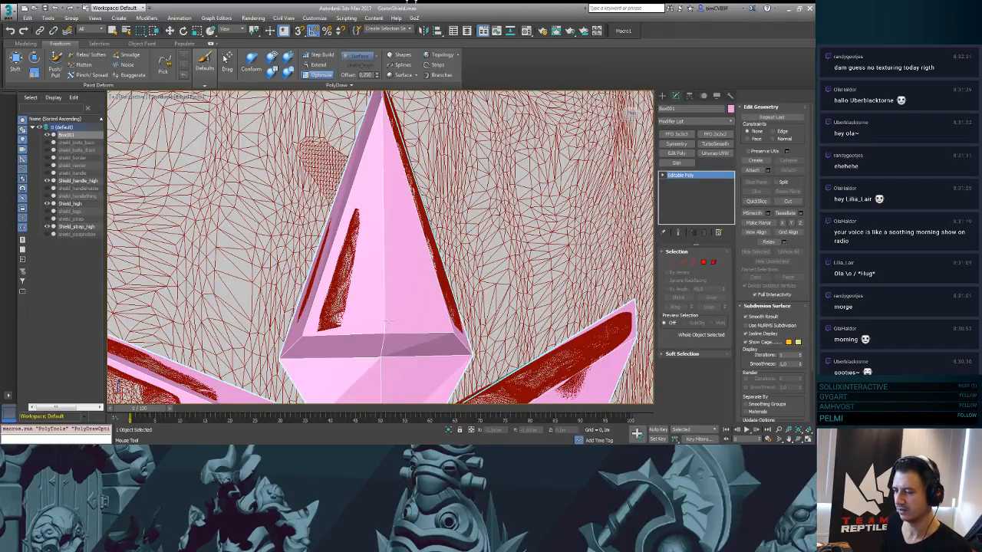
ctrl+alt+shift+drag(384, 332, 382, 332)
ctrl+alt+shift+drag(320, 333, 302, 339)
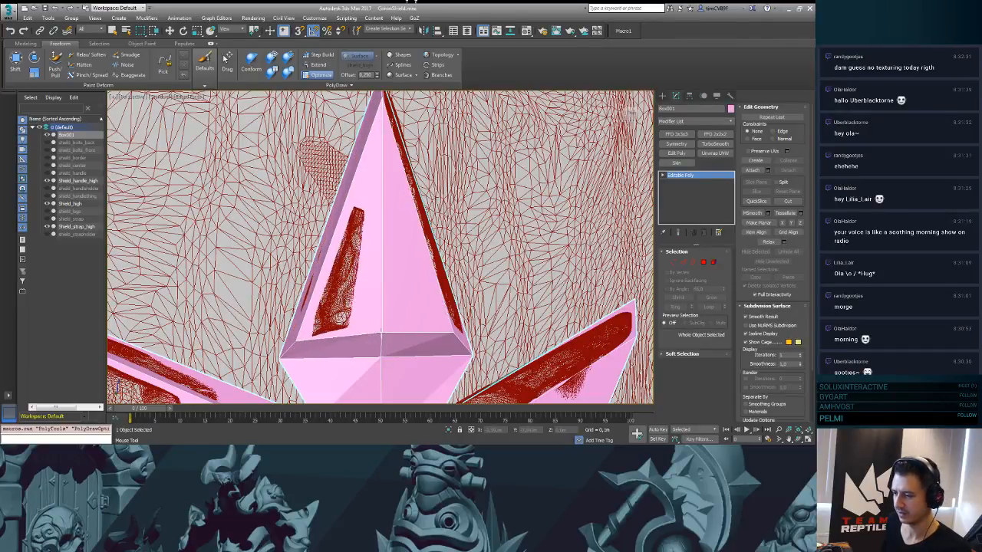
ctrl+alt+shift+drag(381, 332, 378, 334)
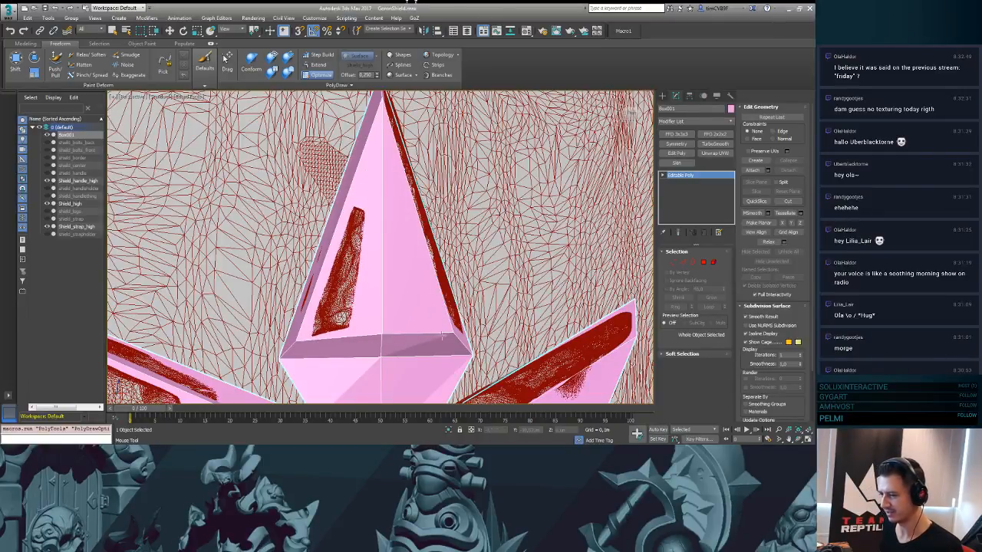
middle_drag(462, 153, 470, 233)
ctrl+alt+shift+drag(387, 149, 390, 185)
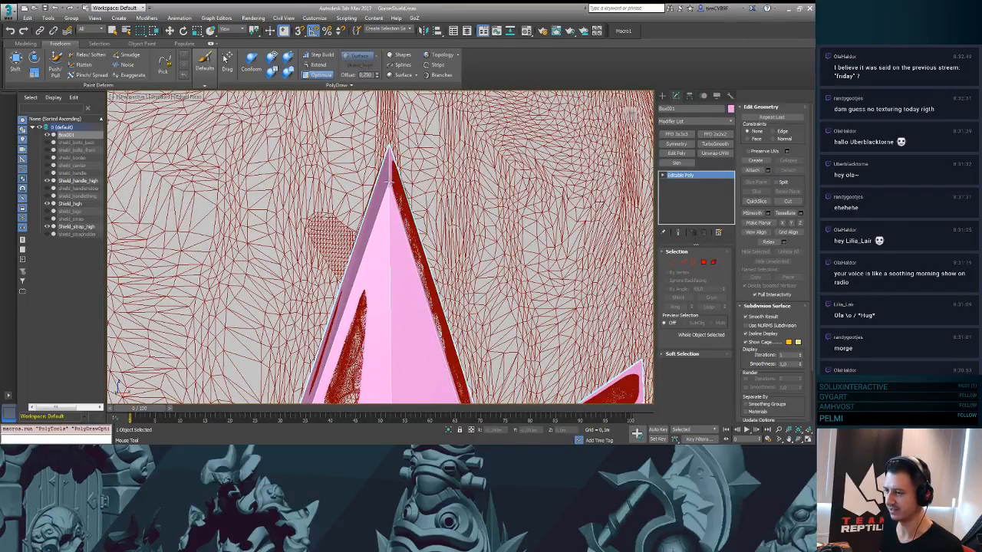
middle_drag(446, 243, 418, 130)
ctrl+alt+shift+drag(457, 320, 435, 301)
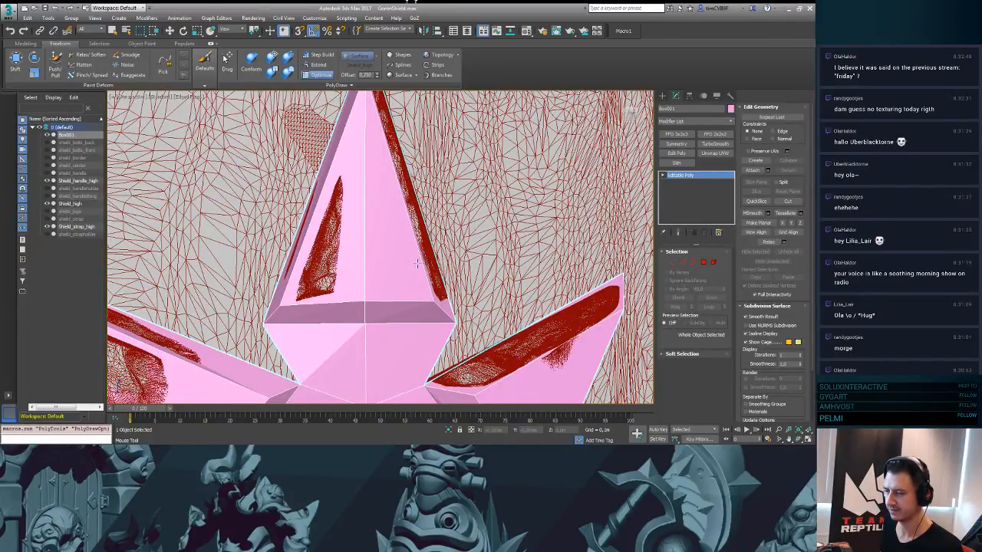
- Inspect the whole emblem mesh and the shield surface around its lower tip, with and without edged faces
scroll(365, 150, down, 3)
scroll(448, 194, down, 2)
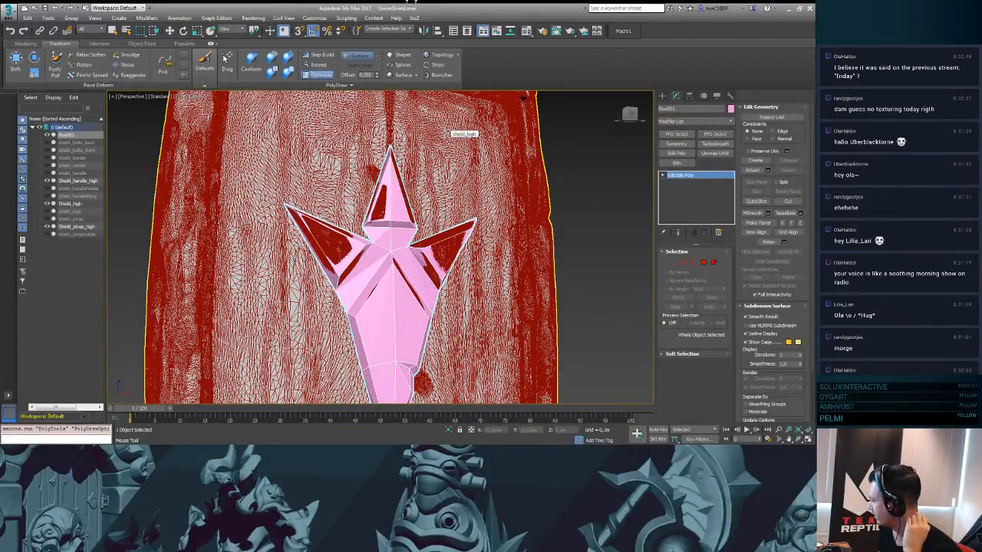
alt+middle_drag(451, 131, 451, 202)
scroll(418, 175, down, 3)
key(F4)
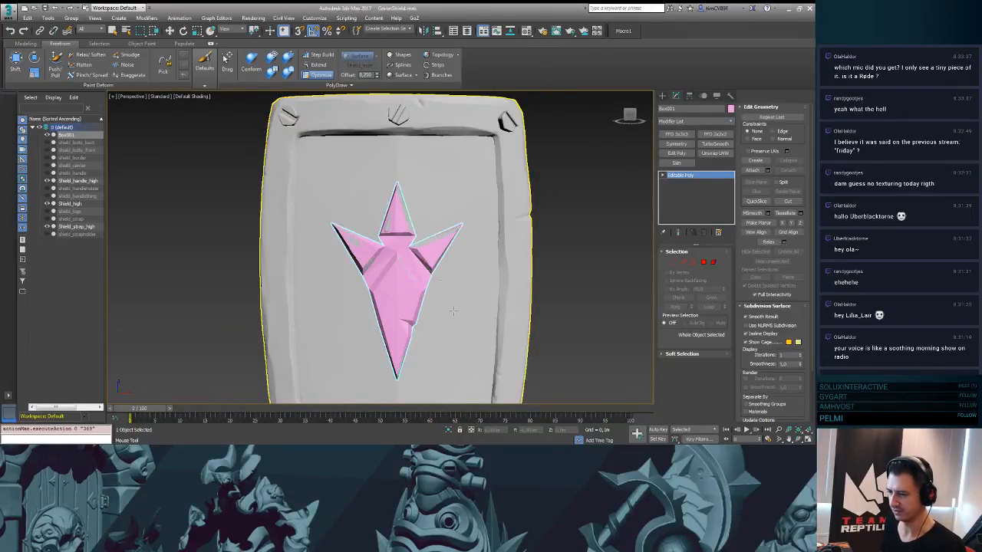
middle_drag(444, 217, 445, 158)
scroll(428, 182, up, 3)
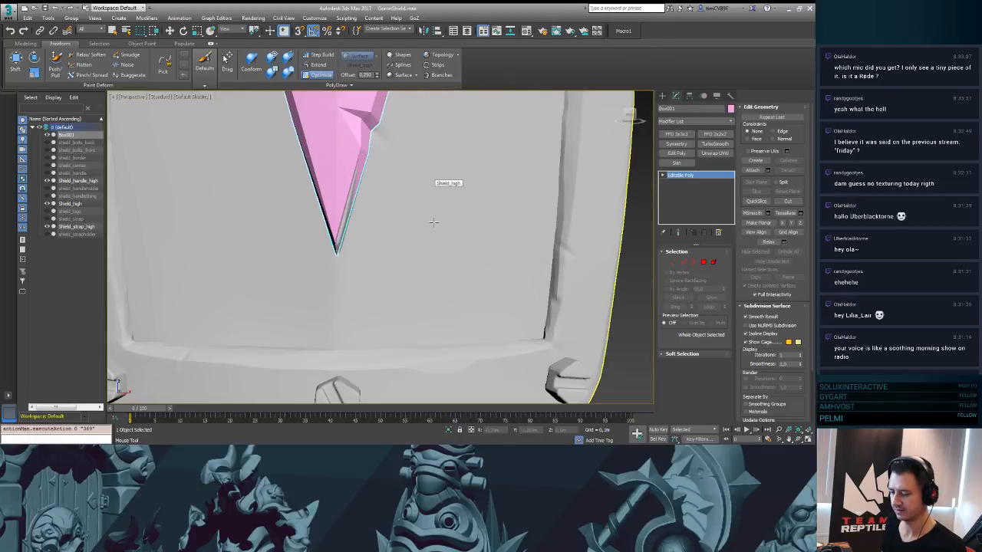
key(F3)
key(F3)
key(F4)
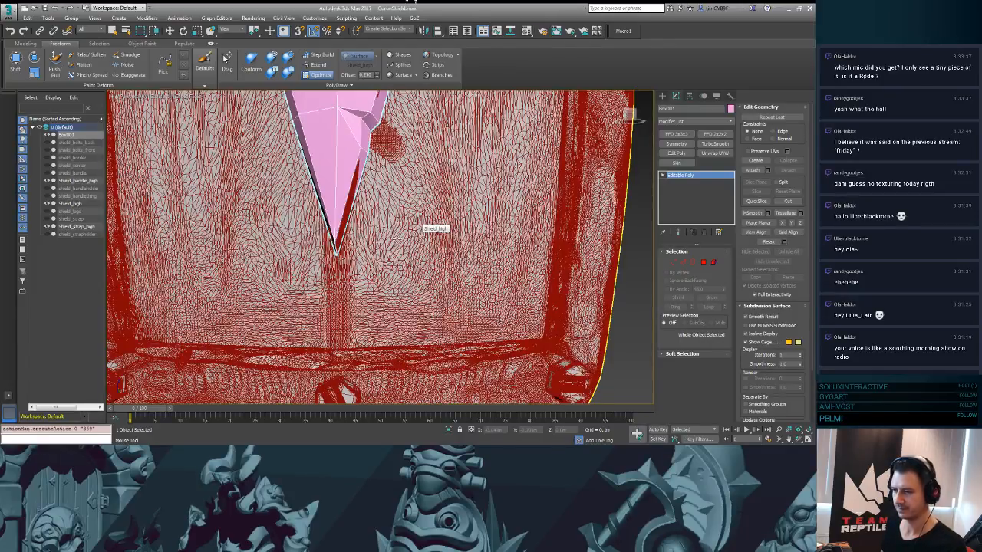
scroll(399, 228, down, 3)
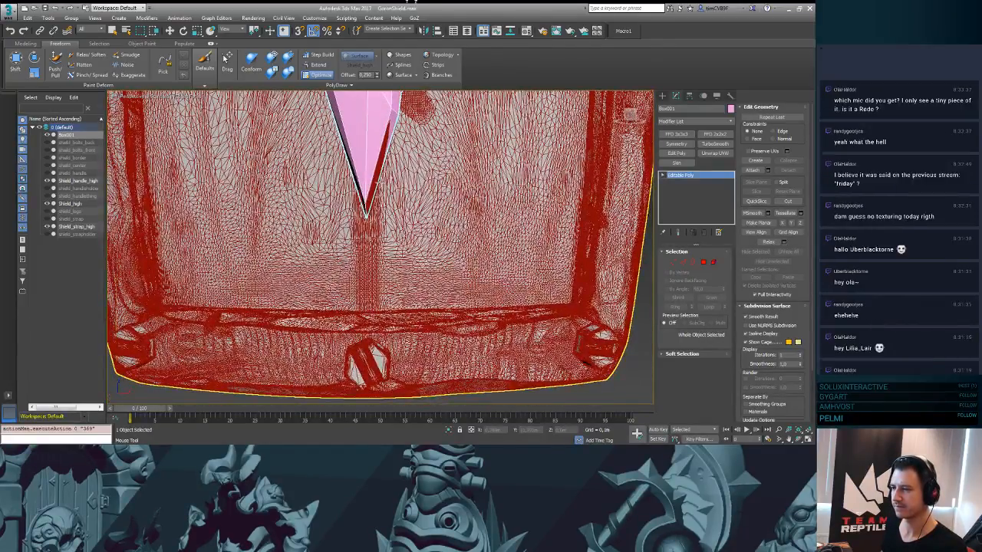
- Extend the diamond's lower right edge down onto the flat shield surface, and reposition the new face's lower vertices
click(316, 65)
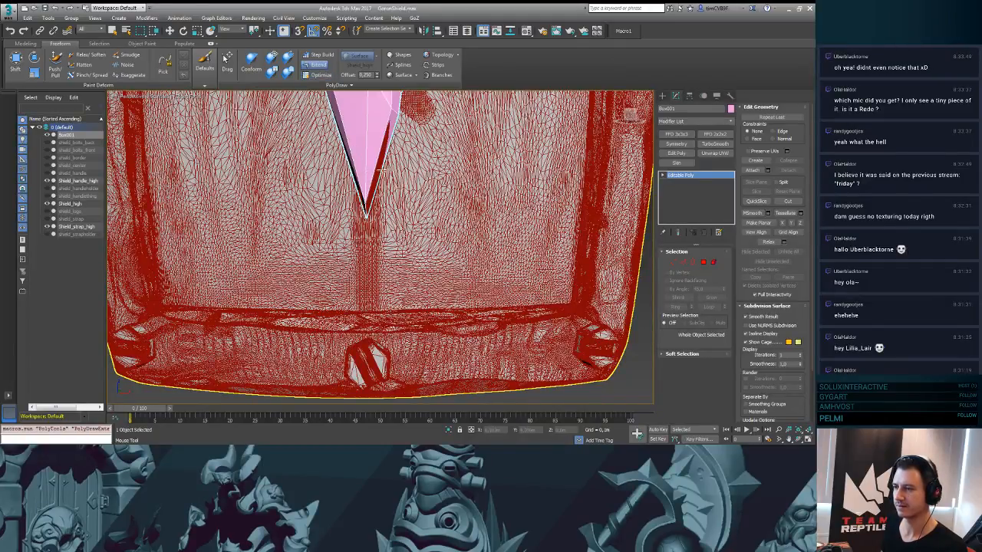
shift+drag(381, 171, 383, 264)
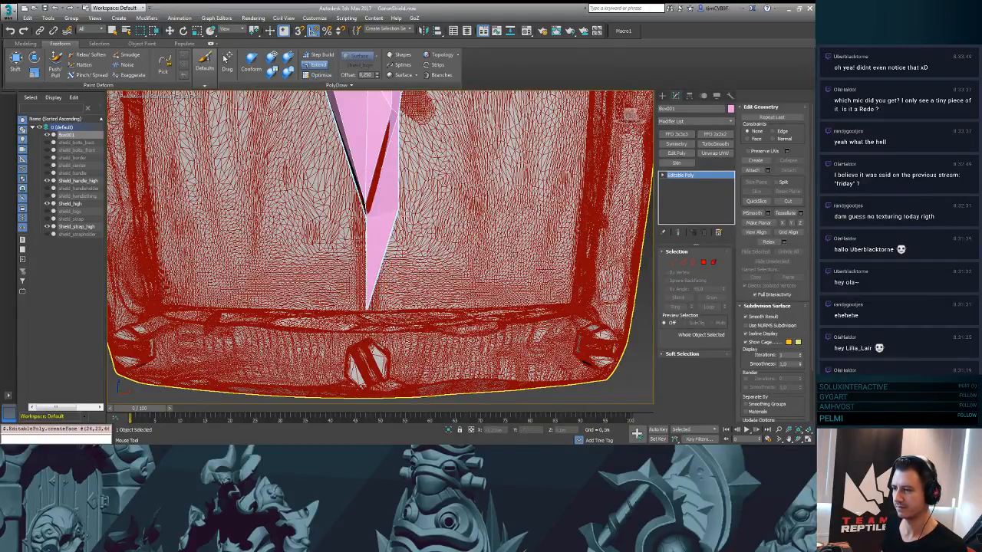
ctrl+alt+shift+drag(401, 213, 414, 310)
middle_drag(444, 227, 331, 285)
drag(316, 357, 270, 366)
key(ctrl+z)
key(ctrl+z)
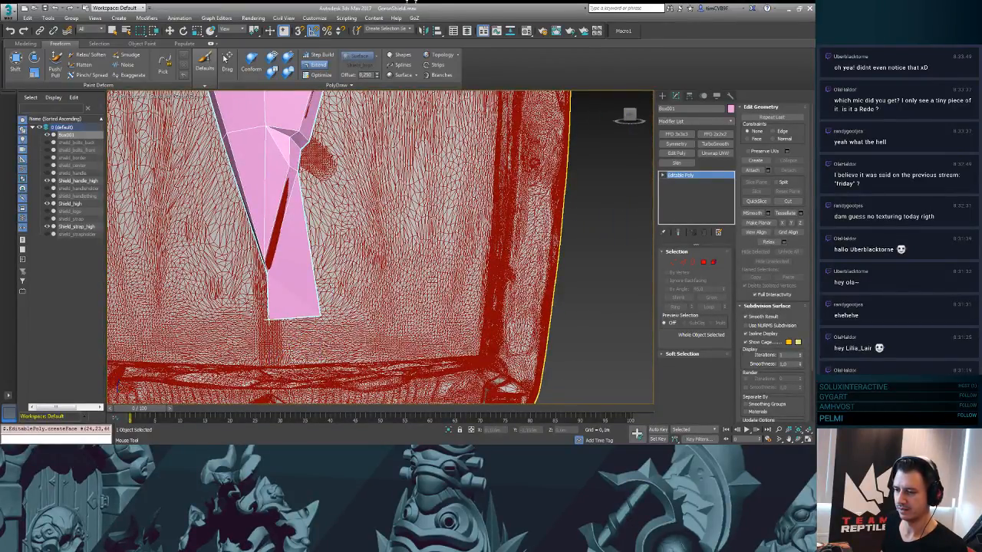
- Move the new face's outer corner outward, extend the edge below the notch beside it, and weld the loose end with Optimize
drag(319, 314, 349, 323)
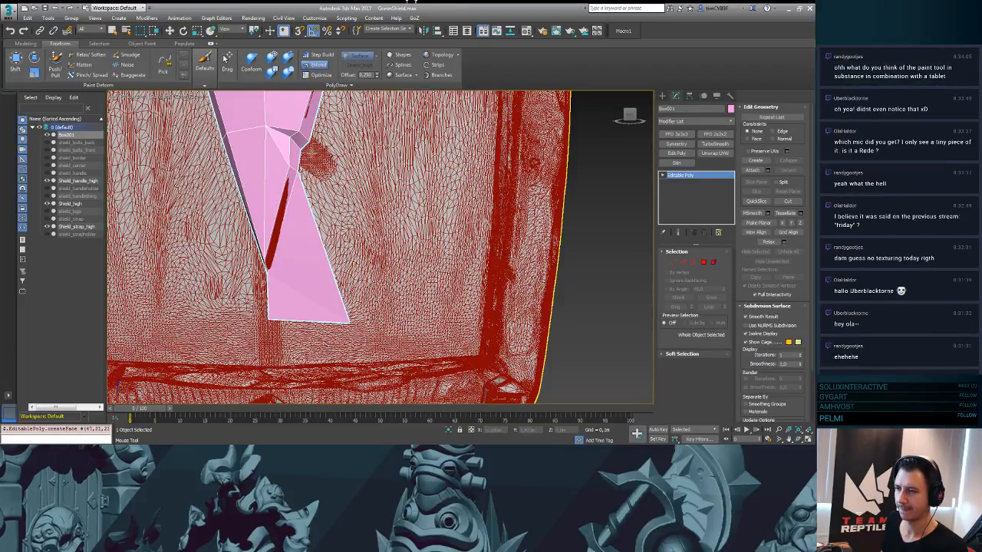
drag(307, 153, 357, 295)
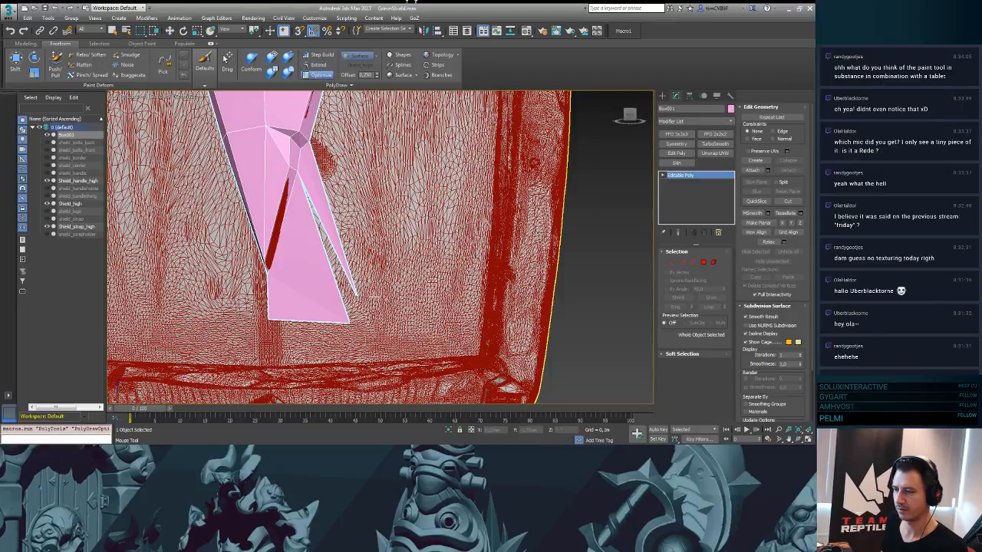
click(357, 296)
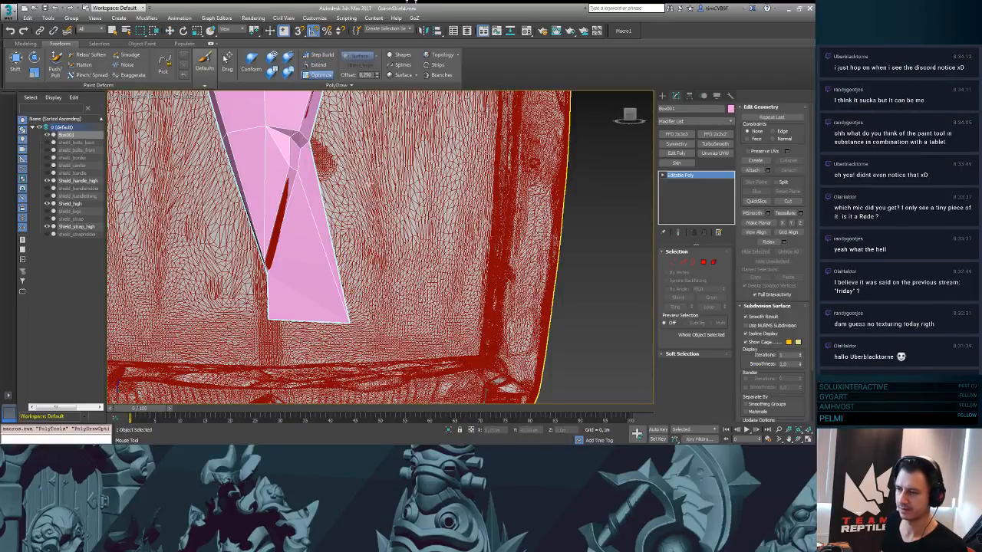
- Extend the outer edge of the face beside the emblem's lower tip outward across the shield, and reposition the new face's two outer corners
click(316, 64)
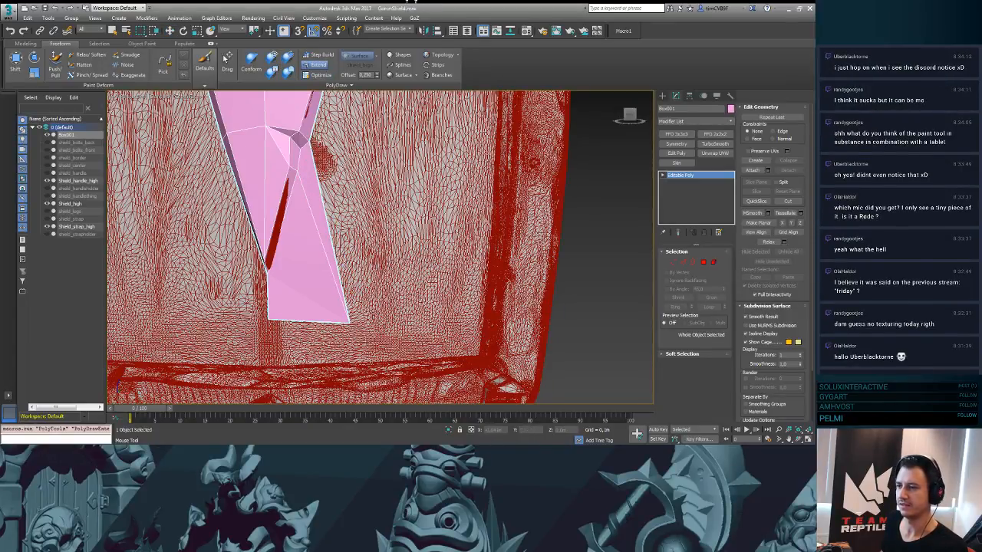
drag(326, 230, 415, 226)
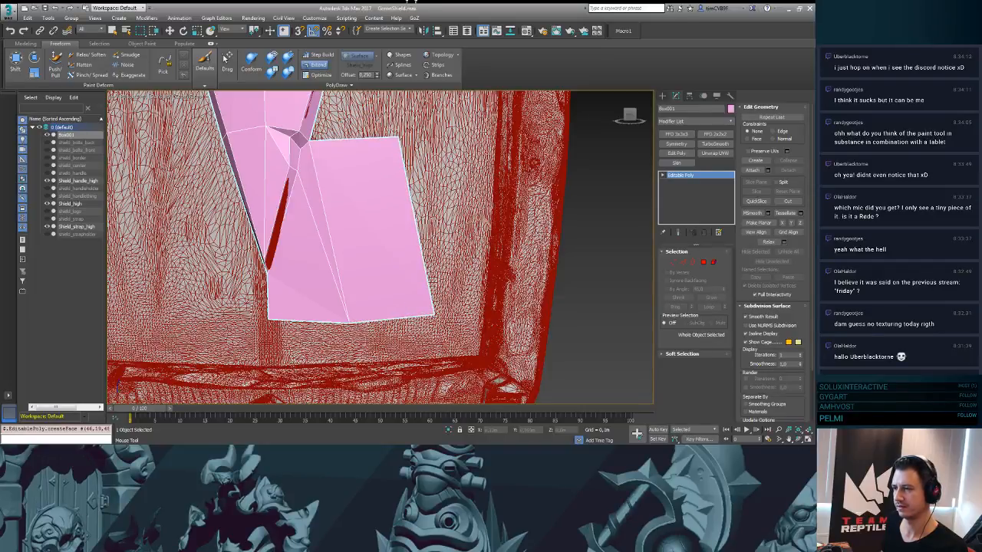
drag(398, 137, 419, 158)
drag(434, 315, 413, 320)
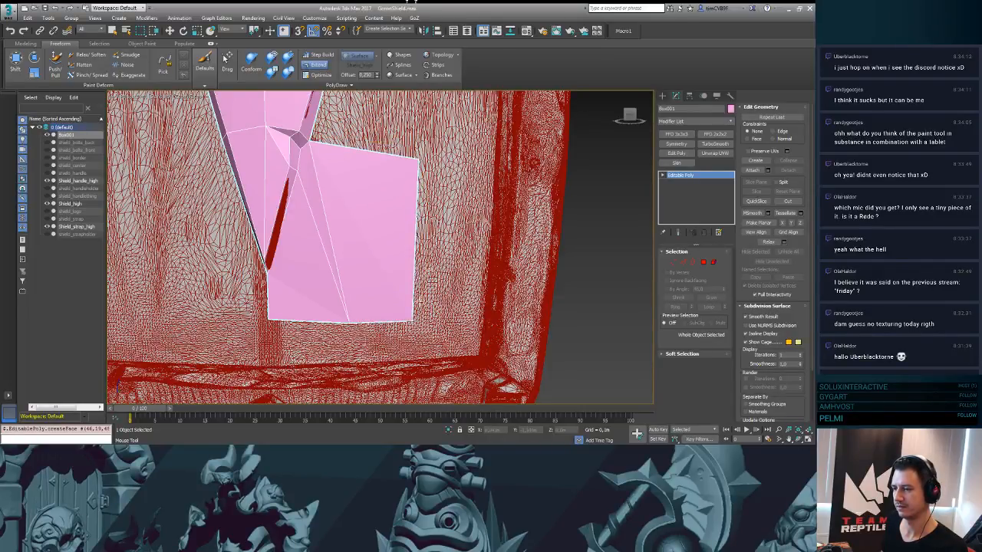
middle_drag(432, 285, 434, 249)
drag(450, 119, 452, 121)
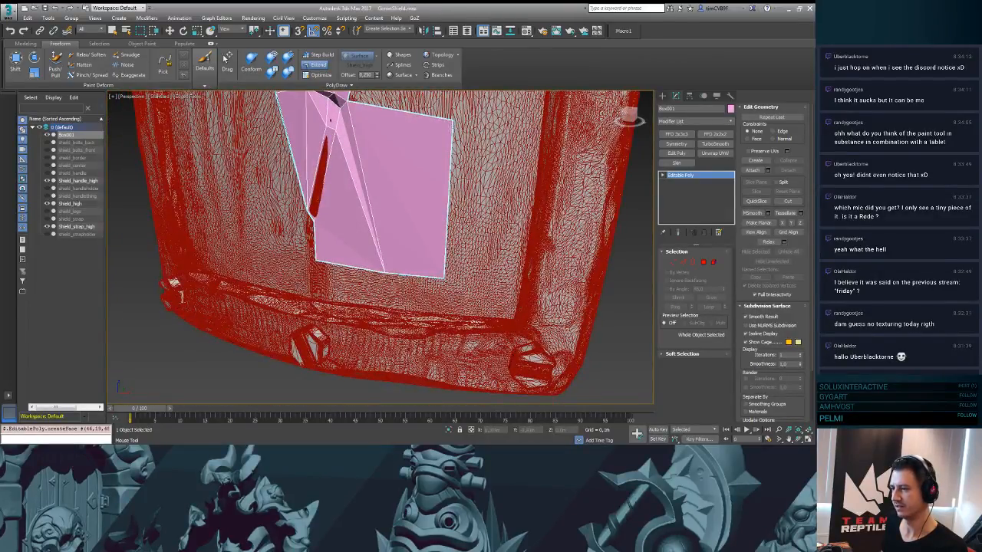
drag(445, 278, 437, 274)
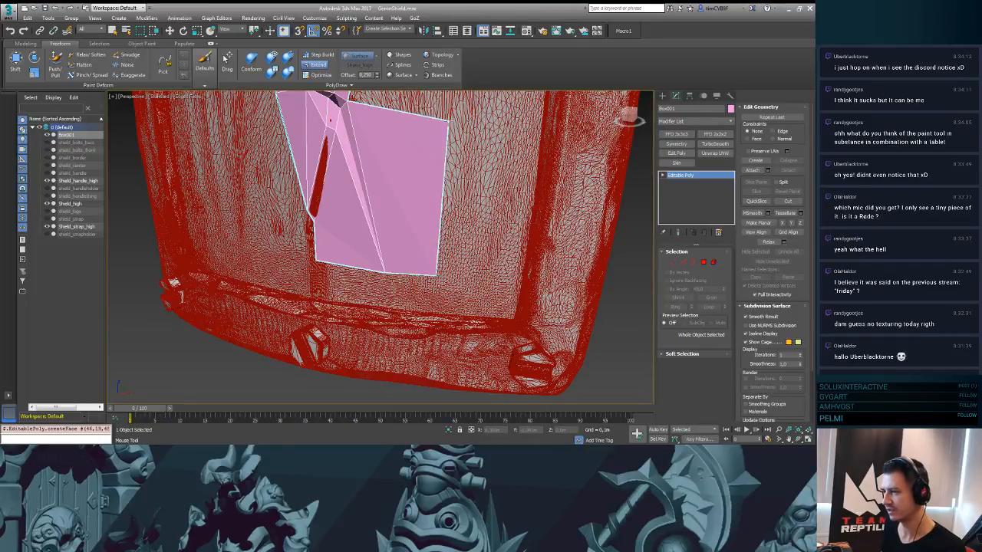
key(ctrl+z)
- Extend the surface strip's outer edge to the shield's side rim, and straighten its row of lower vertices
shift+drag(443, 181, 531, 205)
drag(539, 131, 540, 135)
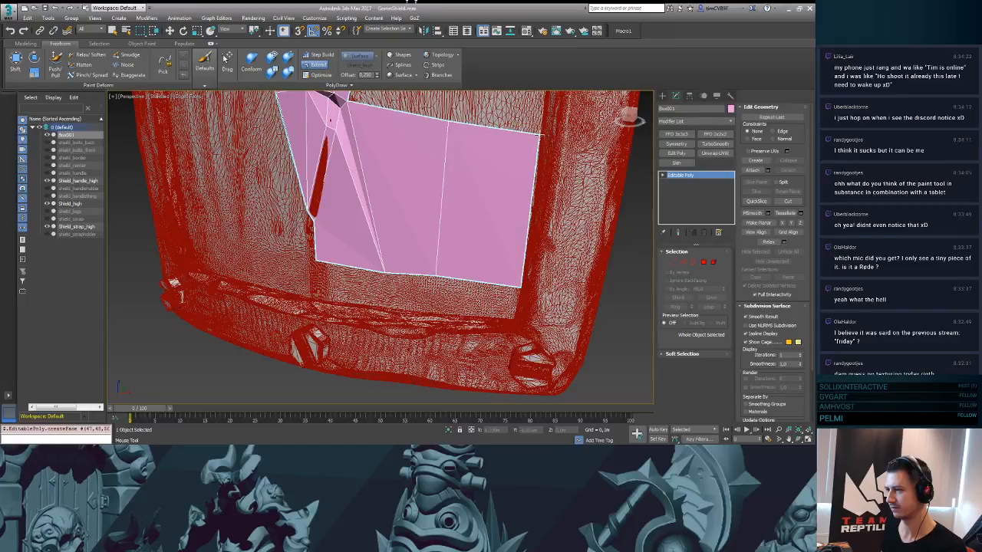
middle_drag(462, 238, 454, 210)
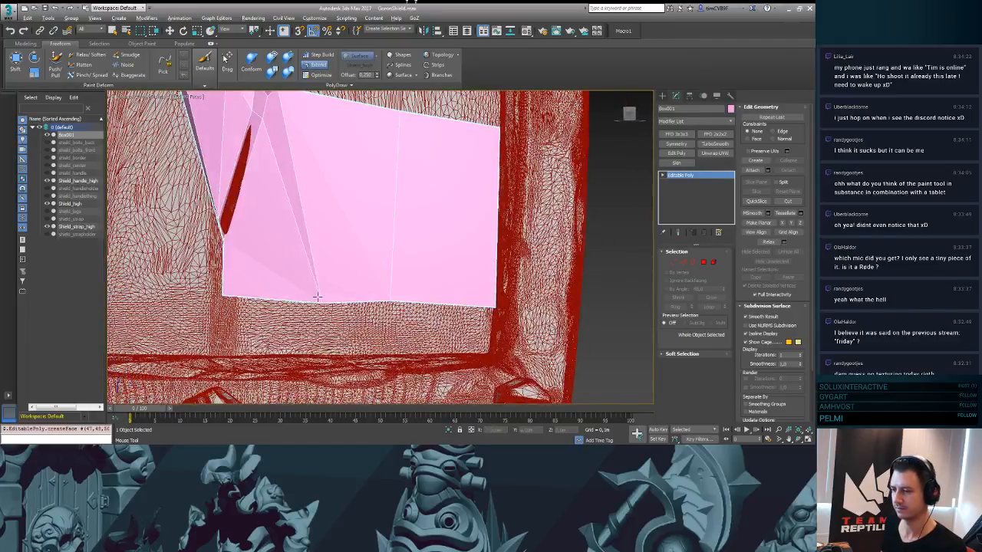
drag(317, 297, 306, 298)
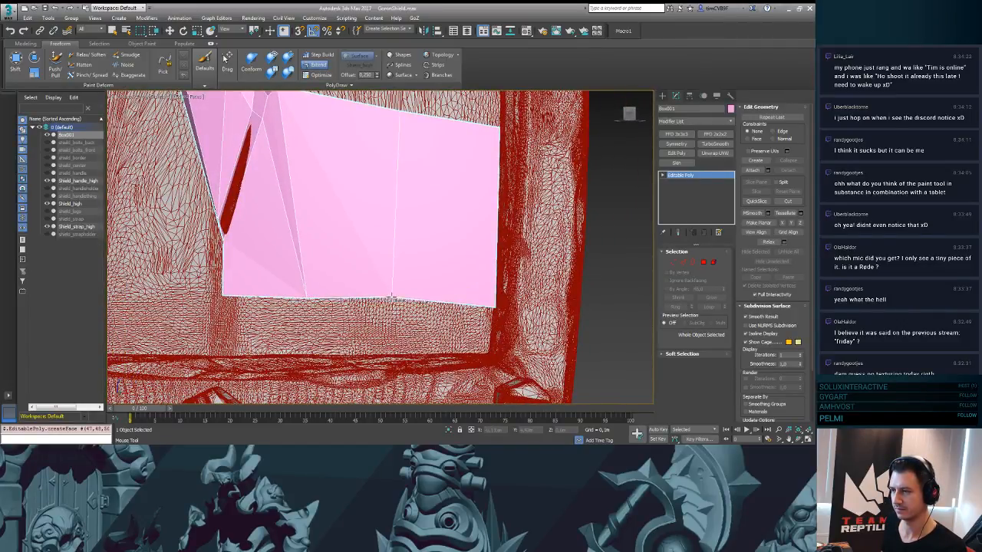
alt+middle_drag(399, 195, 389, 147)
- Extend the strip's lower edges down to the shield's bottom rim as a row of faces
shift+drag(257, 271, 257, 328)
drag(300, 270, 382, 327)
drag(384, 271, 488, 329)
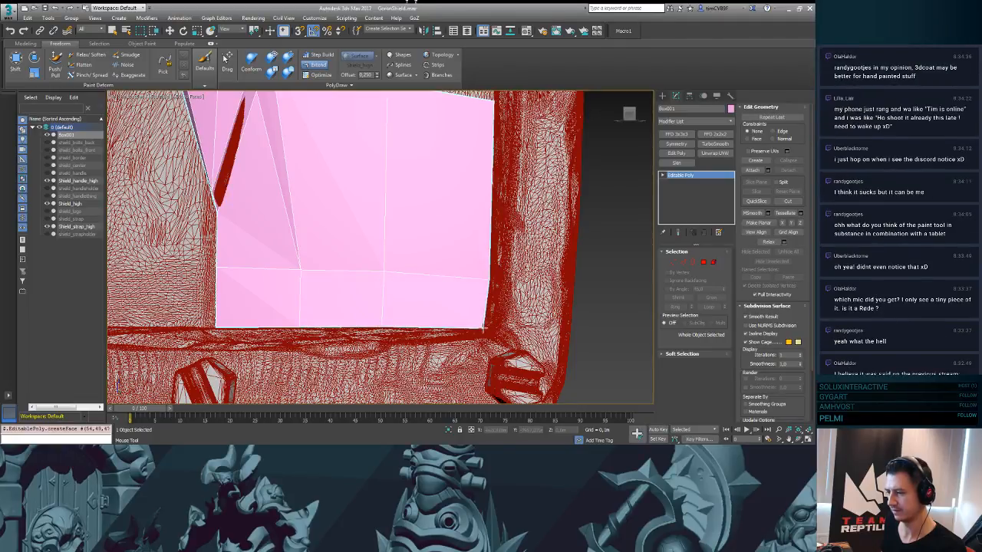
scroll(452, 329, down, 5)
scroll(377, 232, up, 5)
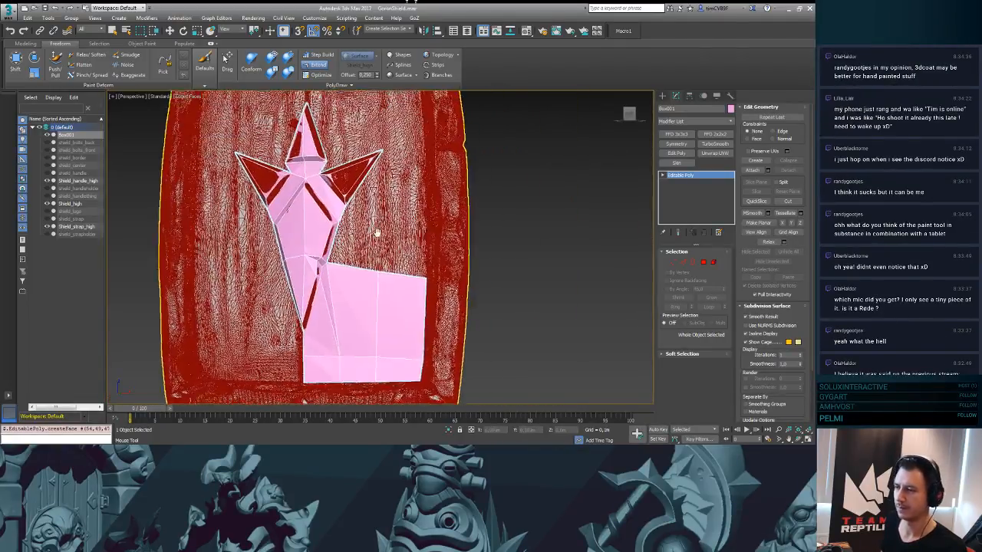
- Extend the strip's upper edges upward beside the diamond, filling the area between its side corner and the shield's side rim
drag(381, 233, 379, 228)
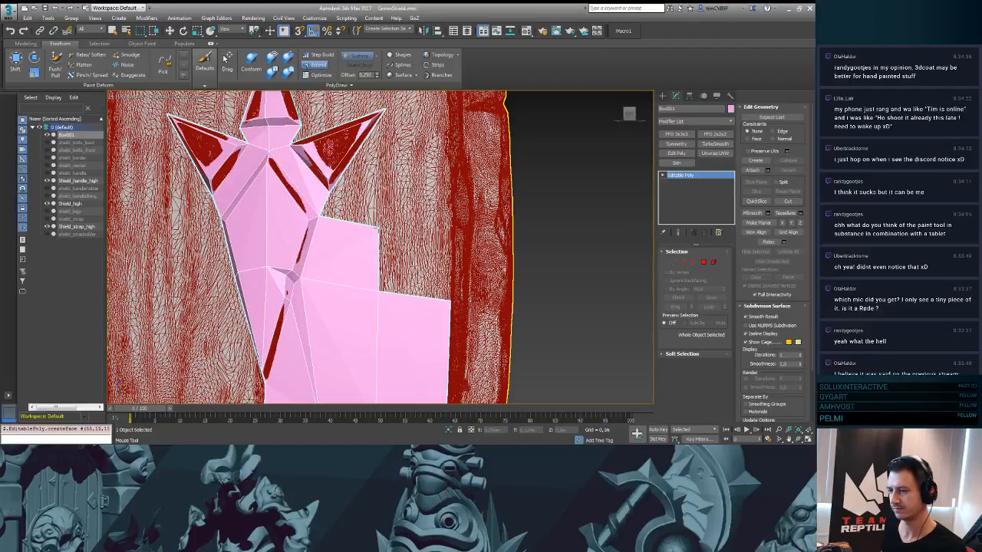
drag(380, 290, 449, 229)
scroll(410, 168, up, 3)
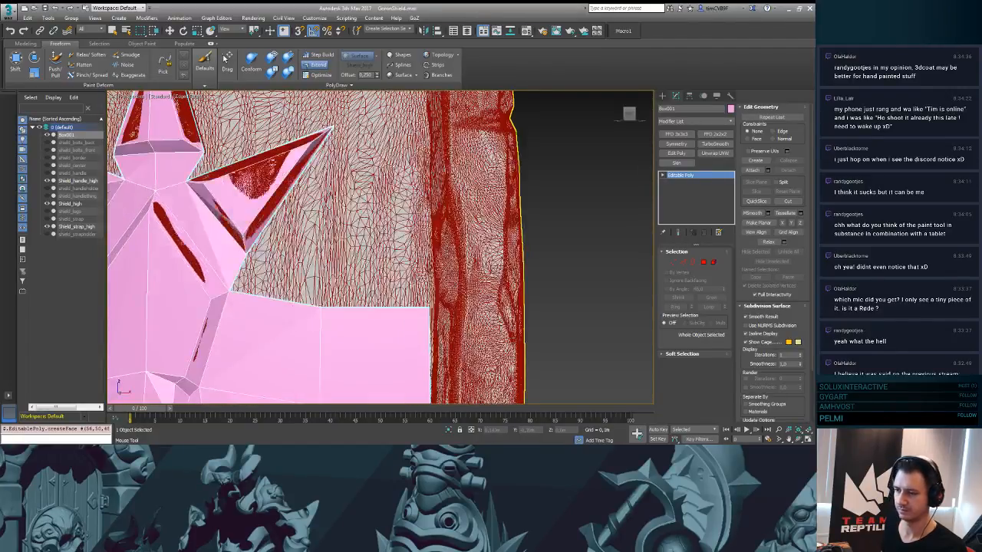
- Extend a face up to the star arm's tip, weld it there with Optimize, and connect the arm's lower corner to the face's opposite vertex
click(319, 55)
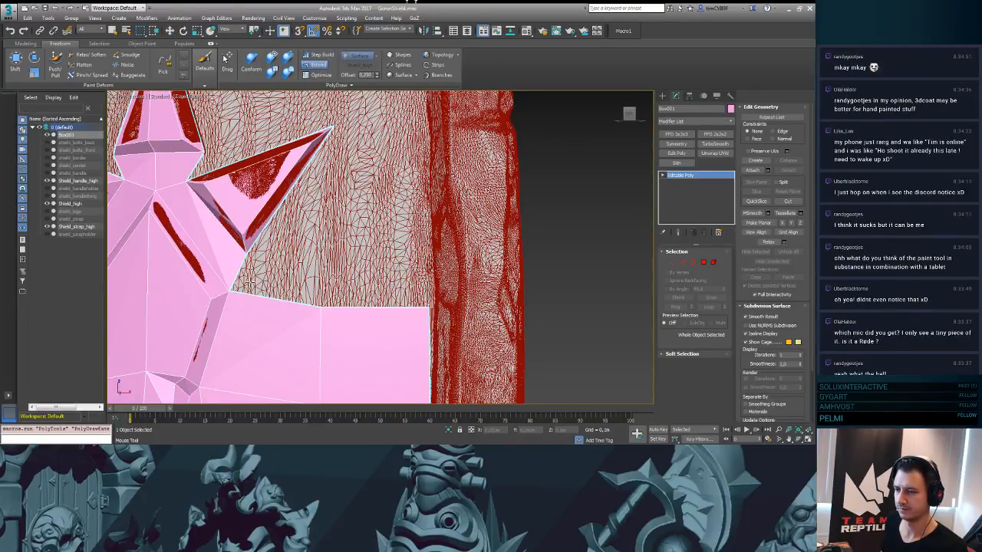
drag(229, 291, 333, 148)
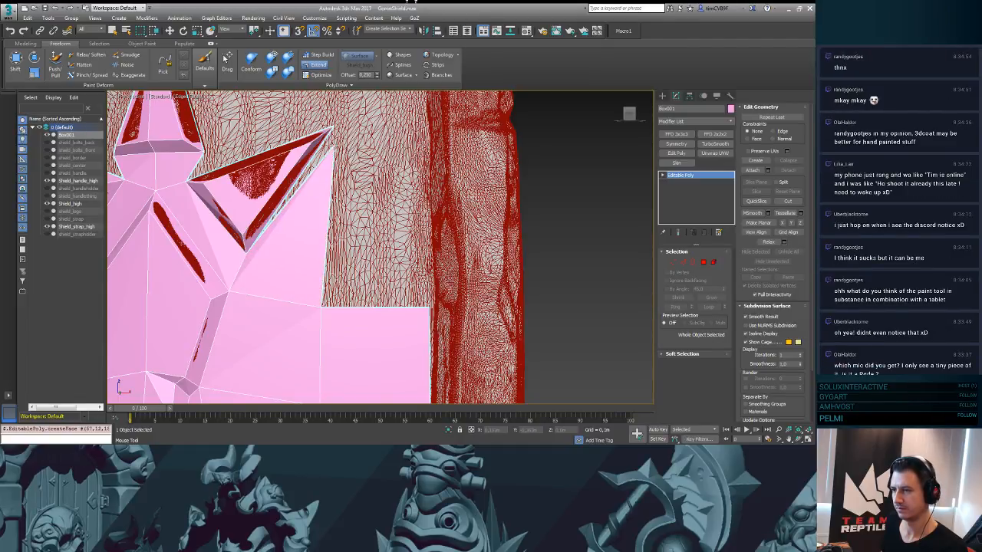
click(321, 75)
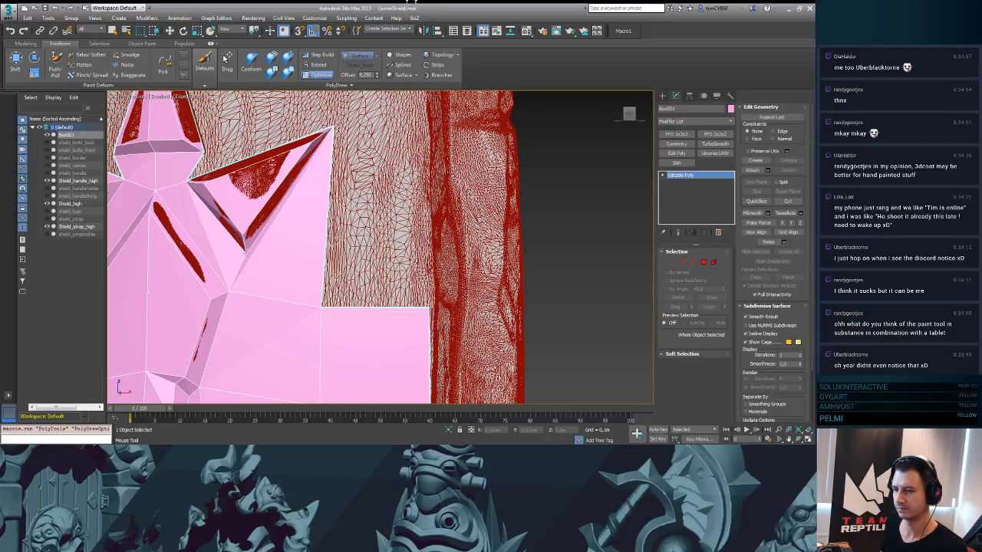
click(245, 253)
key(ctrl+z)
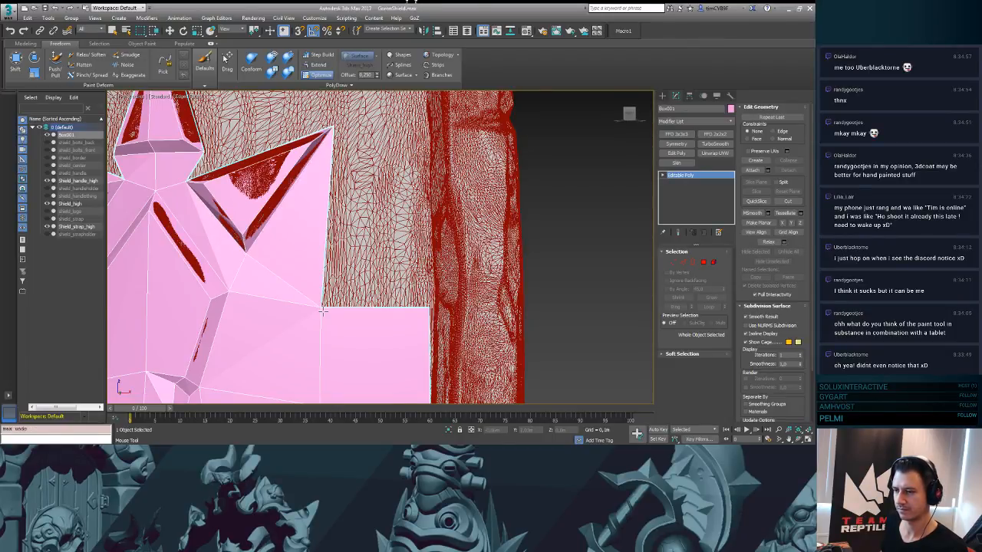
- Connect the diamond's side corner diagonally across the adjoining surface face with Optimize
middle_drag(321, 237, 369, 127)
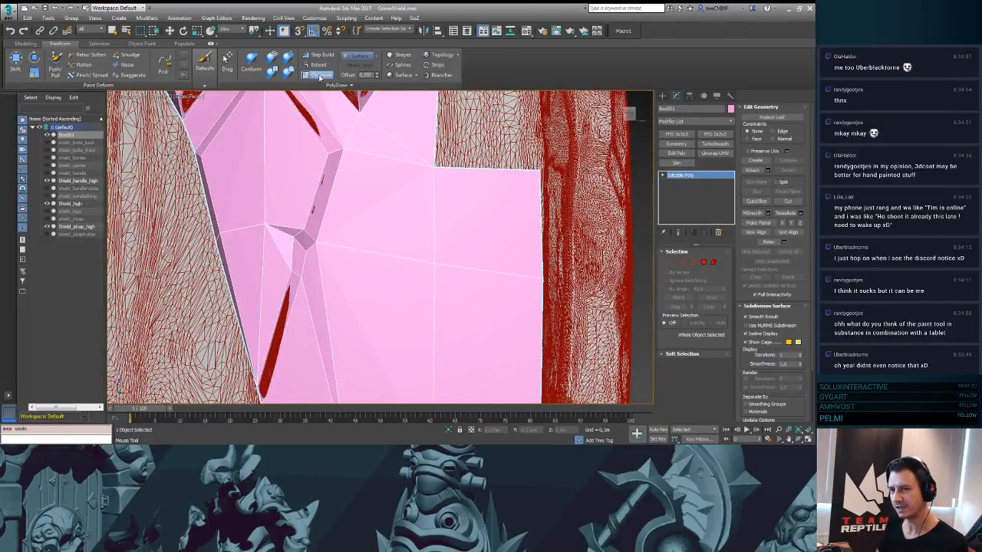
click(320, 77)
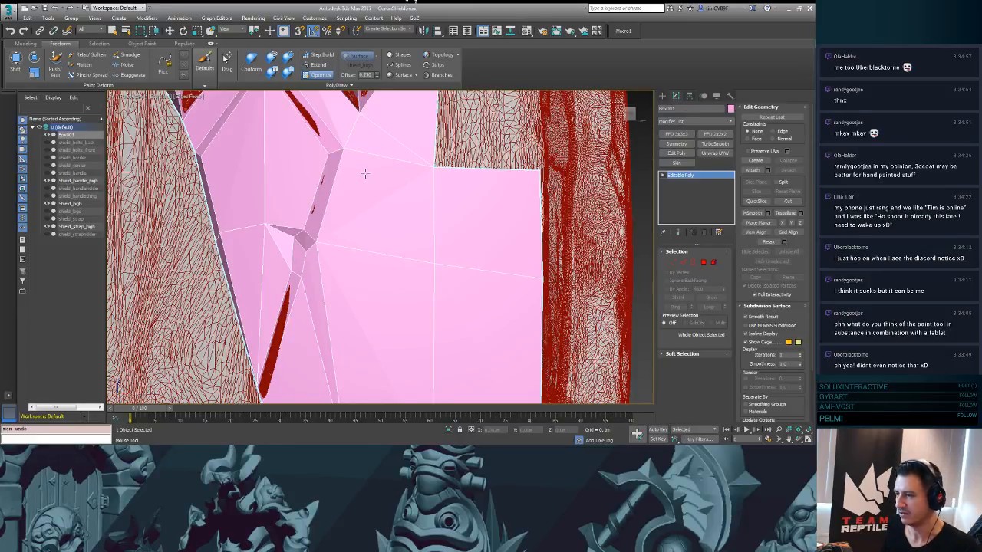
middle_drag(407, 191, 459, 298)
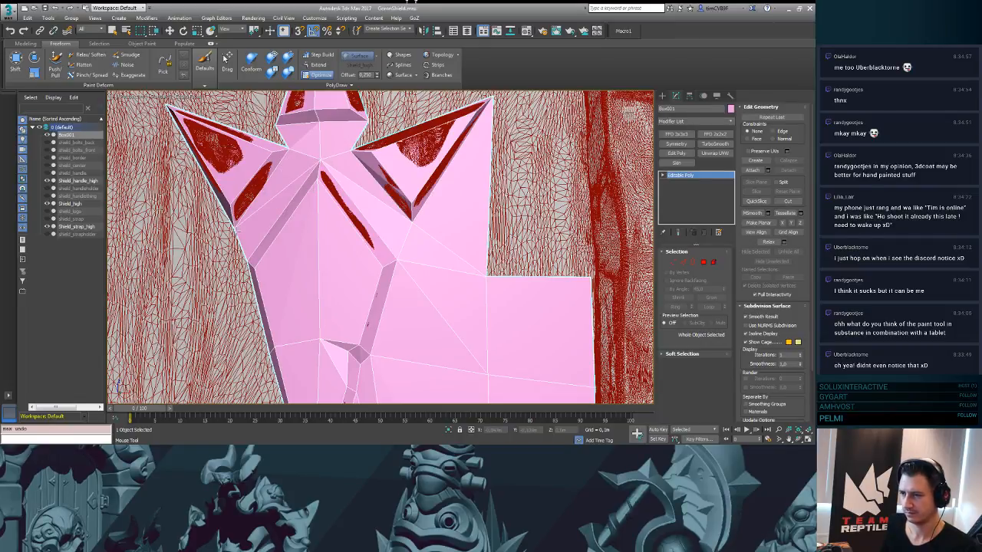
- Extend the vertical edge below the star arm's tip outward to the shield's side rim
middle_drag(416, 250, 348, 259)
click(318, 66)
drag(372, 313, 475, 143)
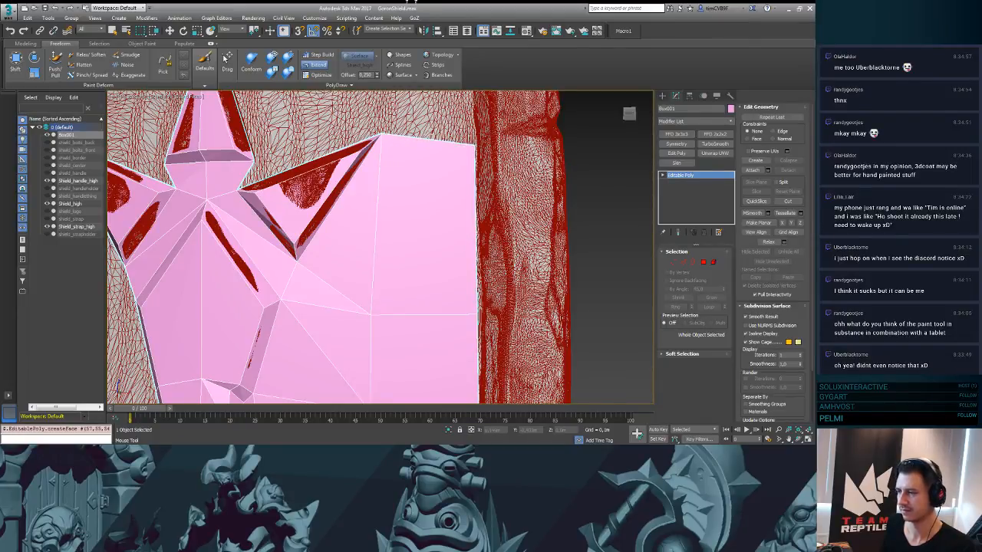
middle_drag(466, 142, 422, 188)
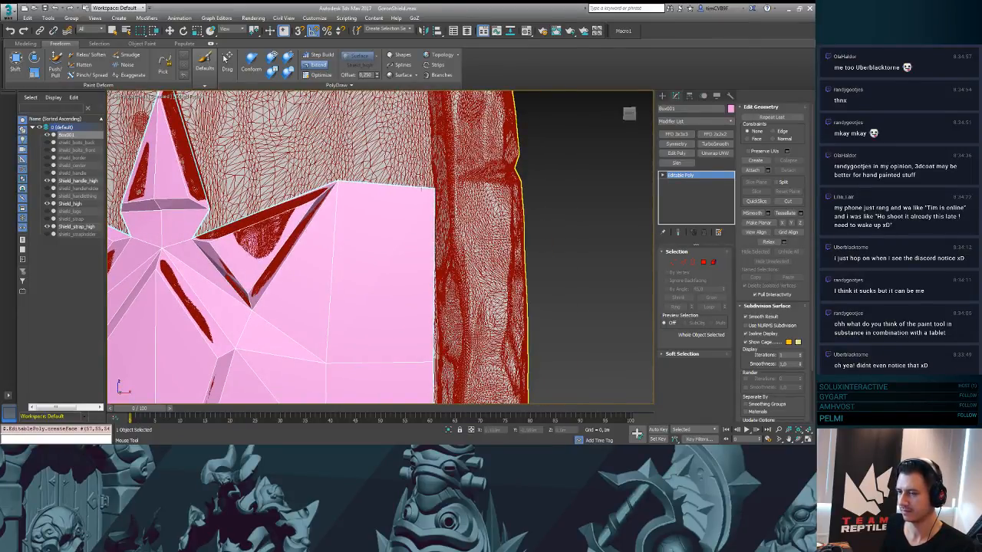
middle_drag(283, 184, 322, 227)
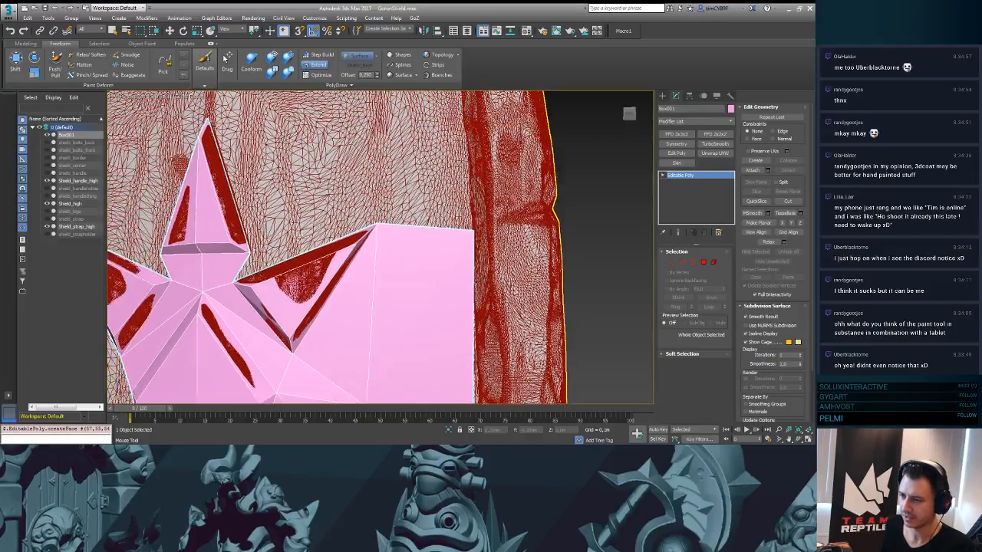
key(ctrl+z)
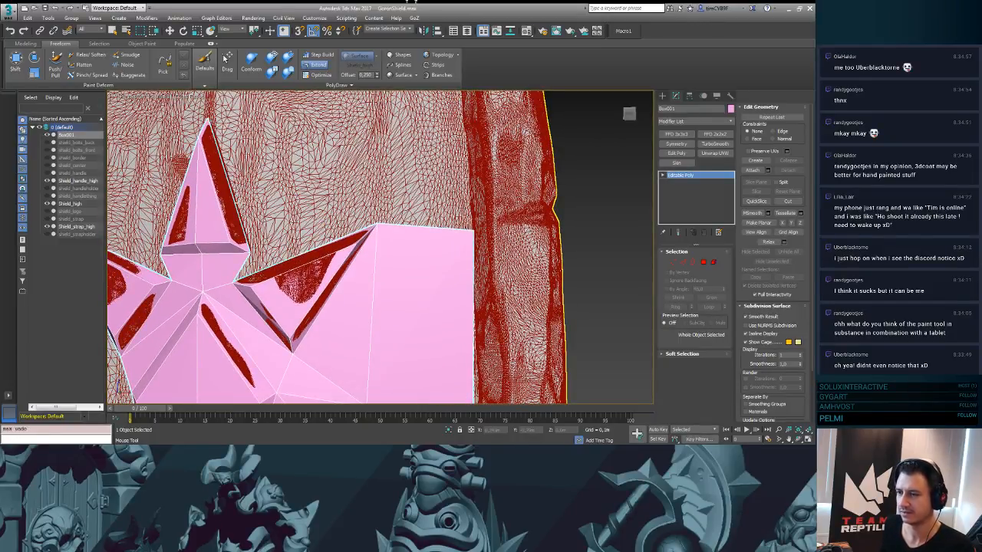
shift+drag(228, 187, 342, 141)
key(ctrl+z)
drag(250, 251, 289, 250)
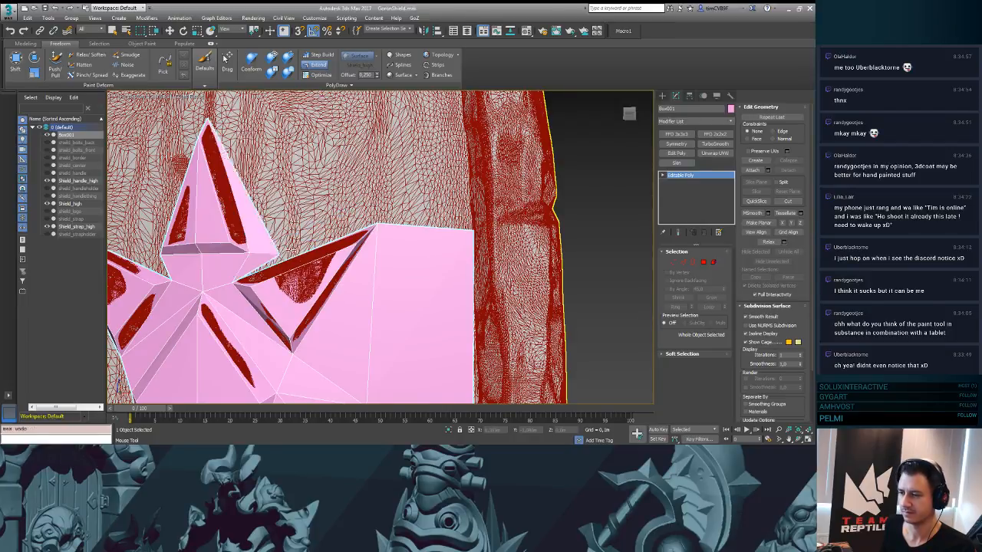
key(ctrl+z)
key(ctrl+y)
key(ctrl+z)
key(ctrl+y)
key(ctrl+z)
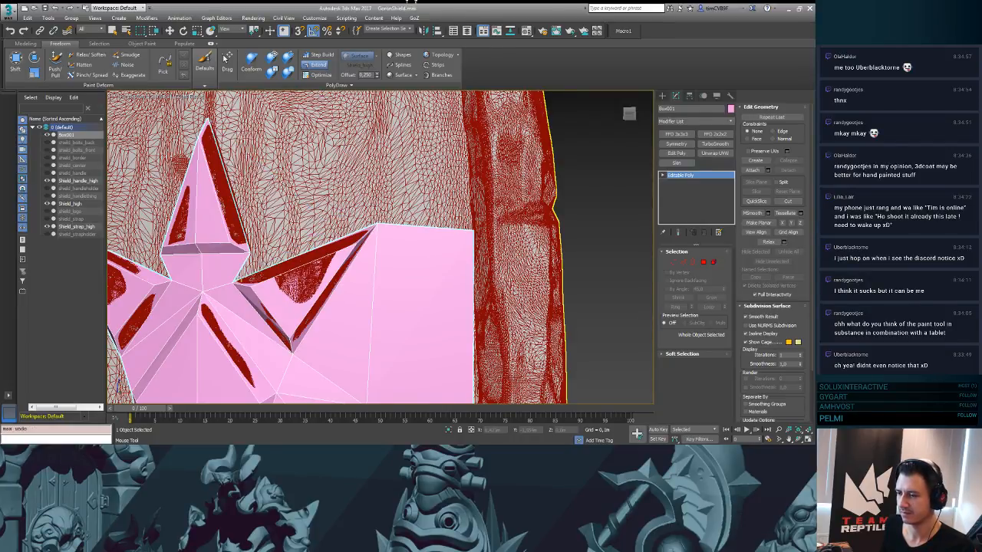
- Extend faces between the star arm and the top spike, weld the loose corner to the arm's tip, and square up the upper outer corner
drag(243, 279, 372, 206)
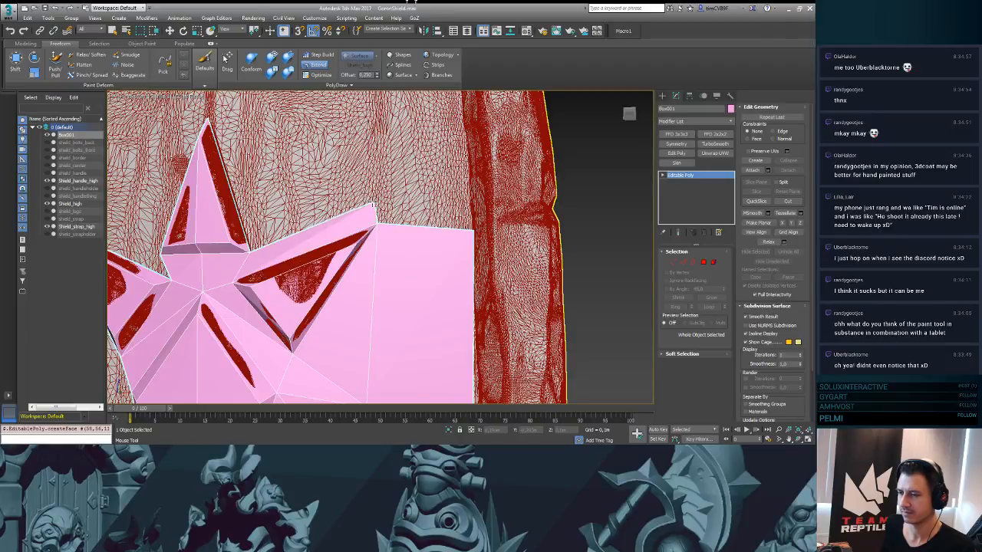
drag(247, 247, 391, 109)
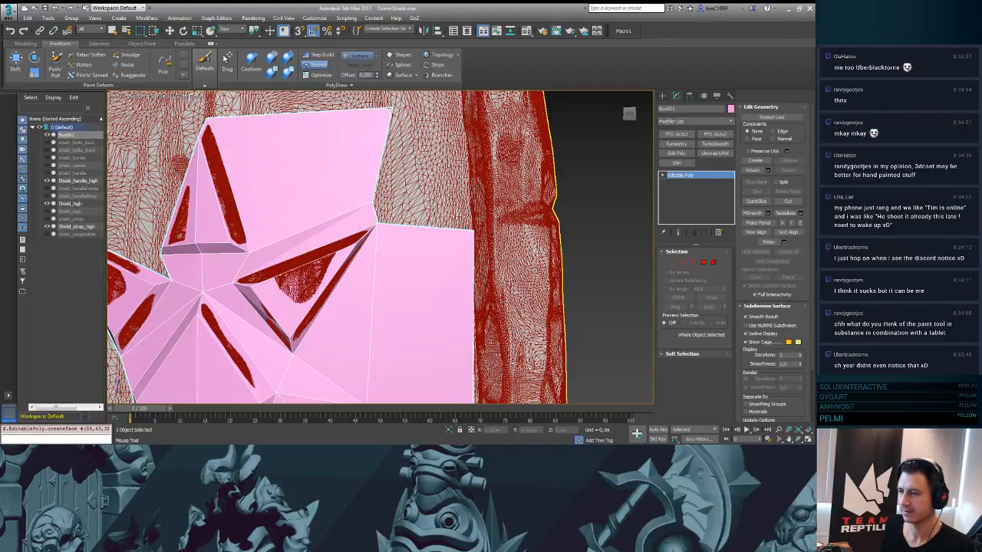
click(320, 74)
drag(376, 224, 379, 225)
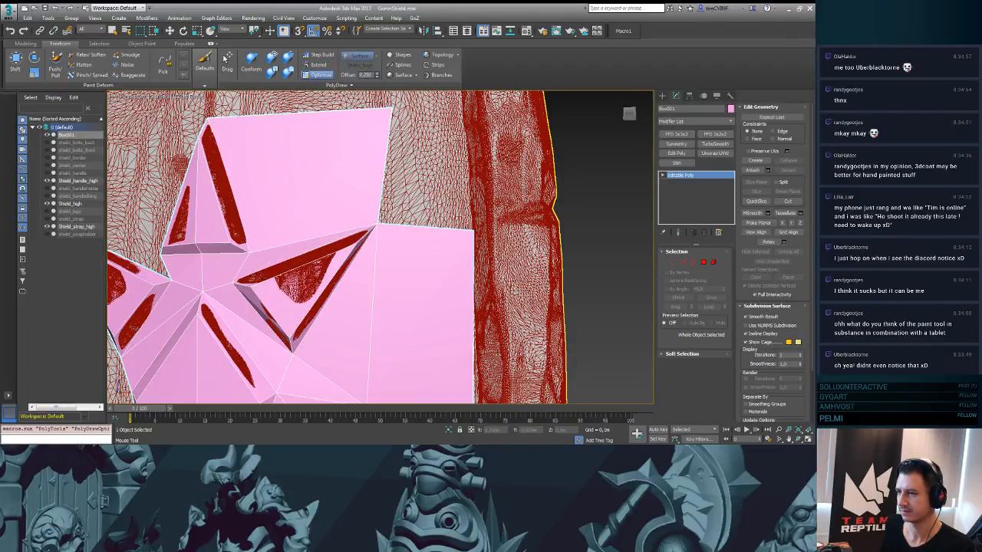
drag(391, 109, 374, 122)
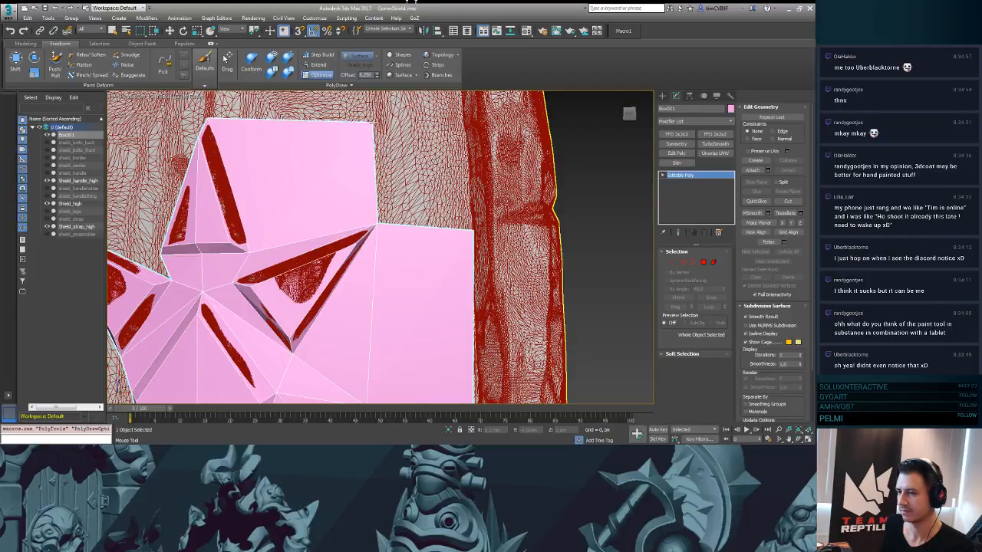
middle_drag(374, 123, 378, 184)
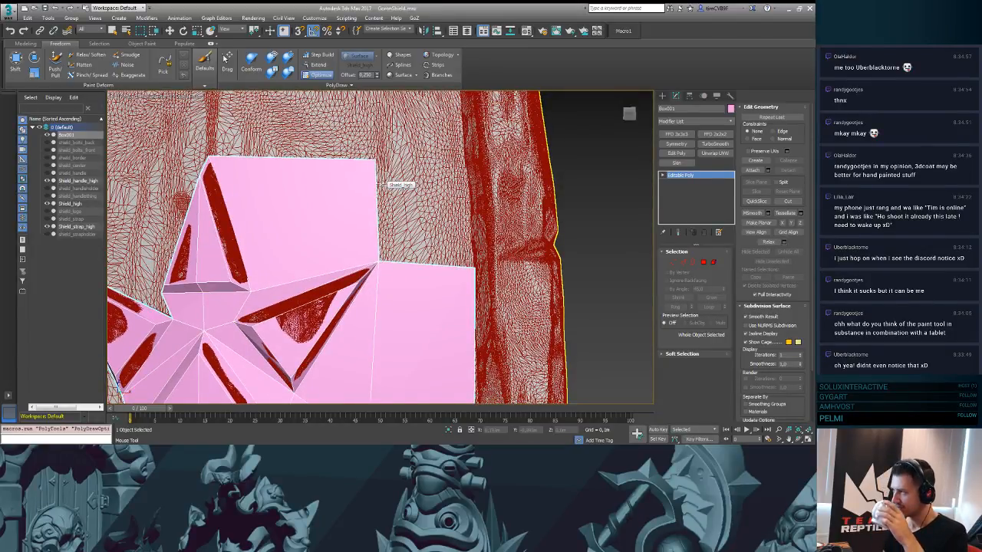
middle_drag(598, 261, 131, 280)
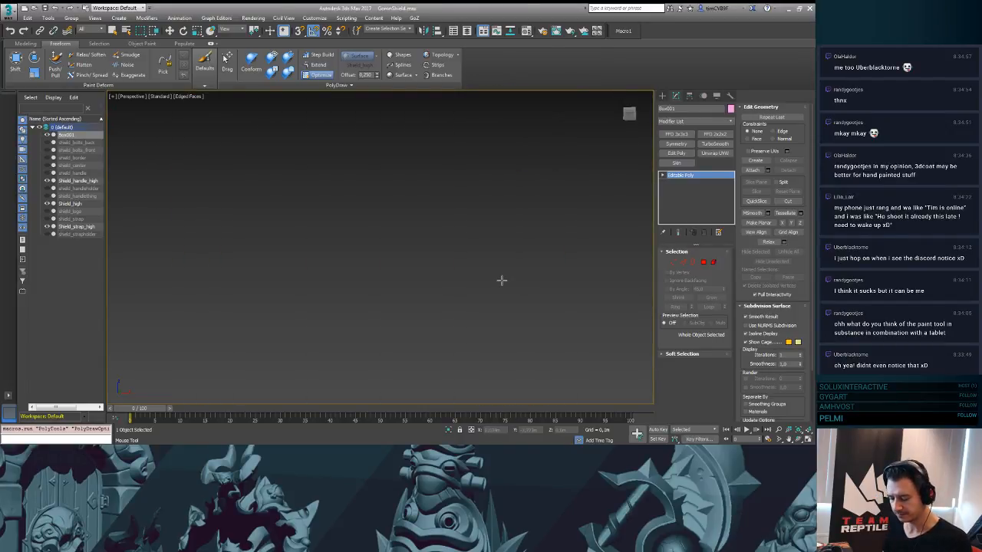
key(z)
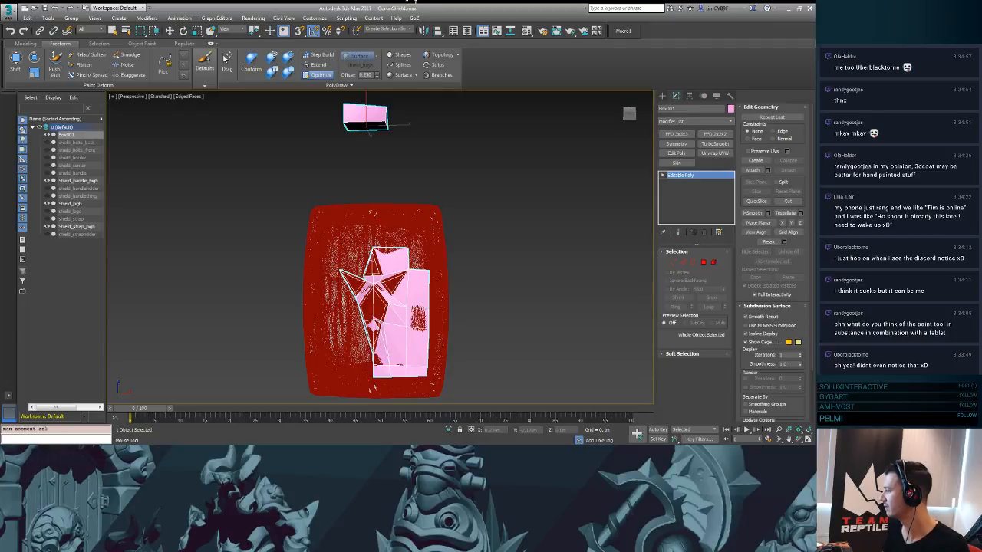
click(415, 2)
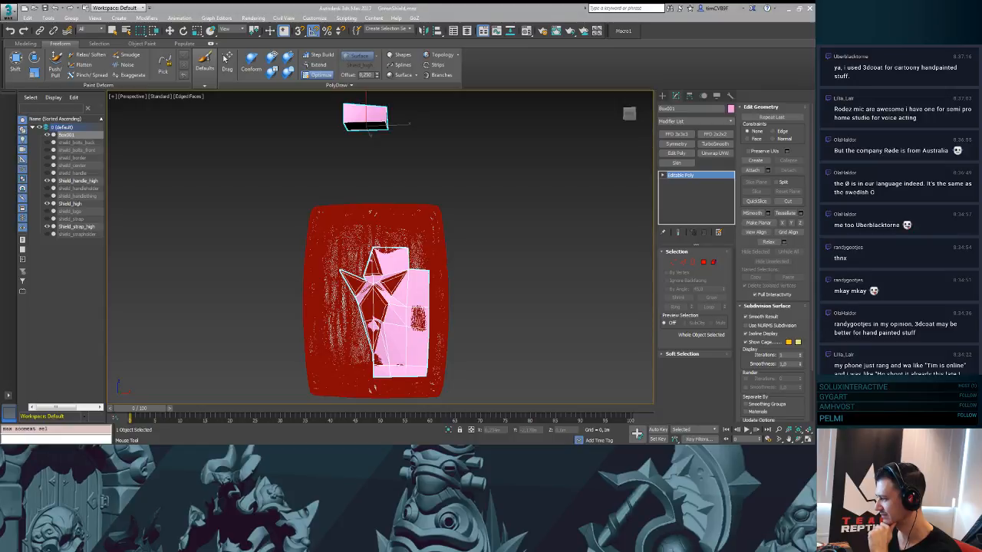
scroll(463, 237, up, 3)
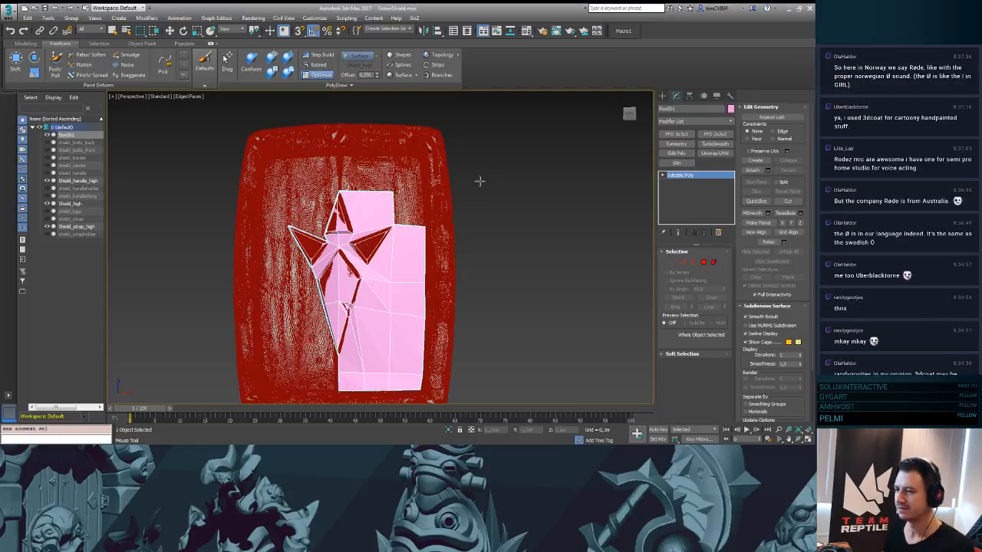
scroll(479, 181, up, 5)
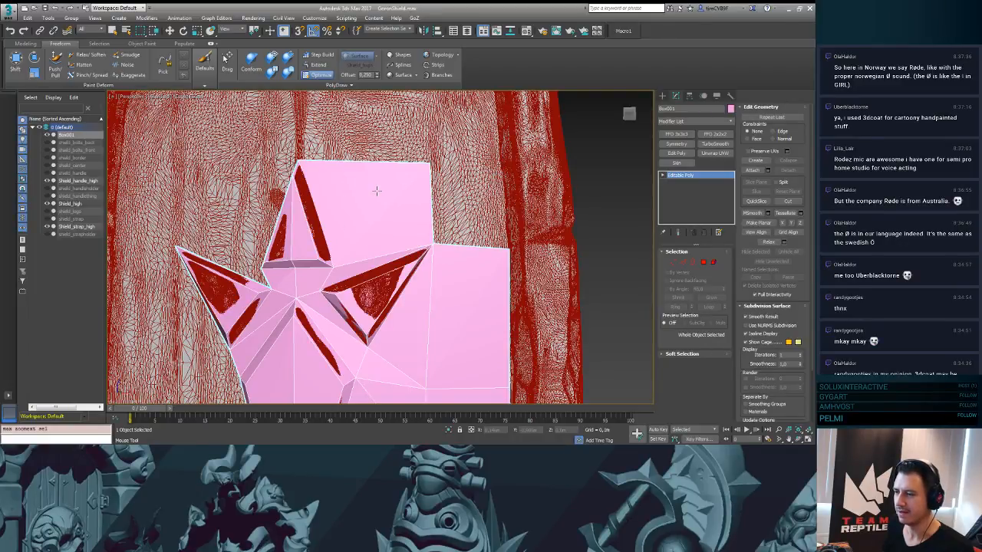
- Replace the faces between the top spike and star arm with a face extended from the arm's upper edge, squaring its top corners
key(Delete)
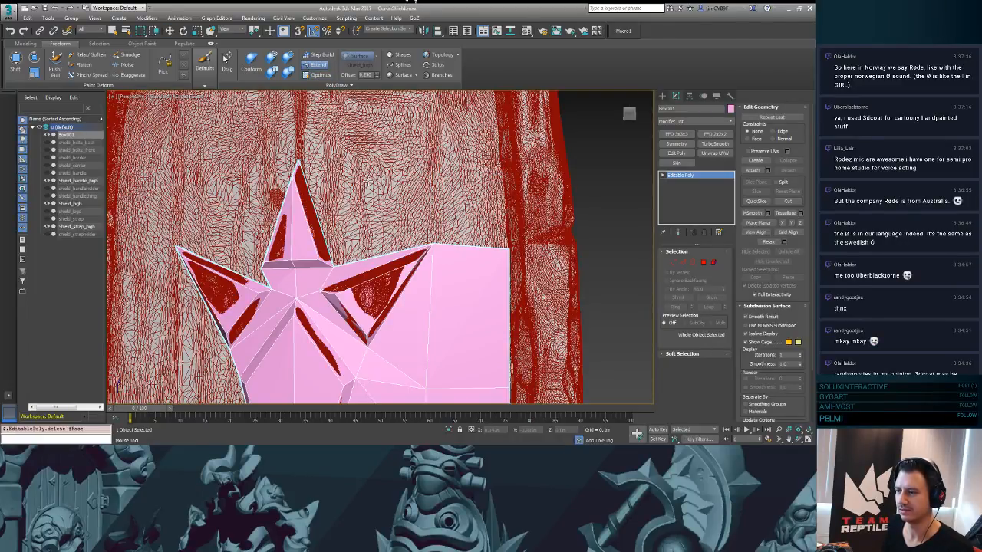
drag(360, 257, 393, 162)
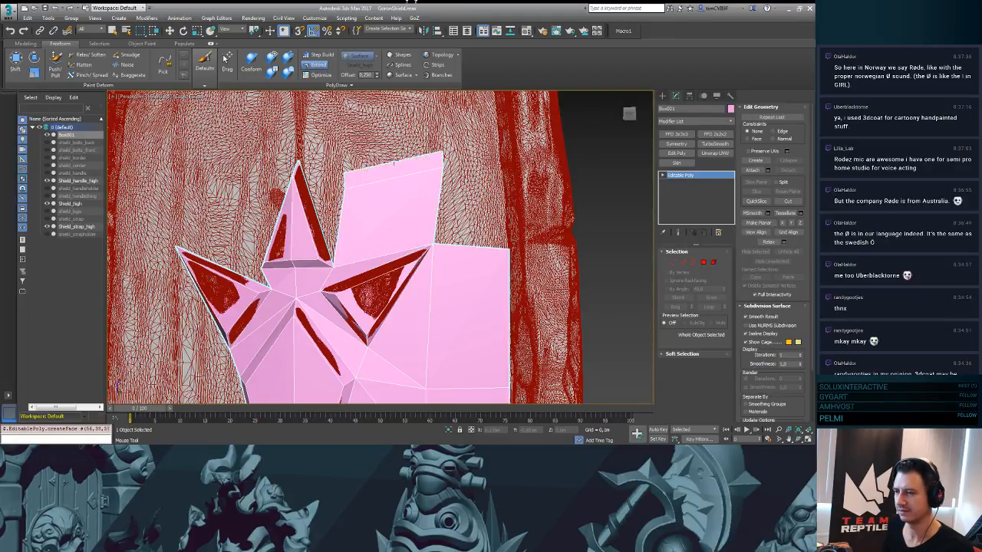
key(ctrl+z)
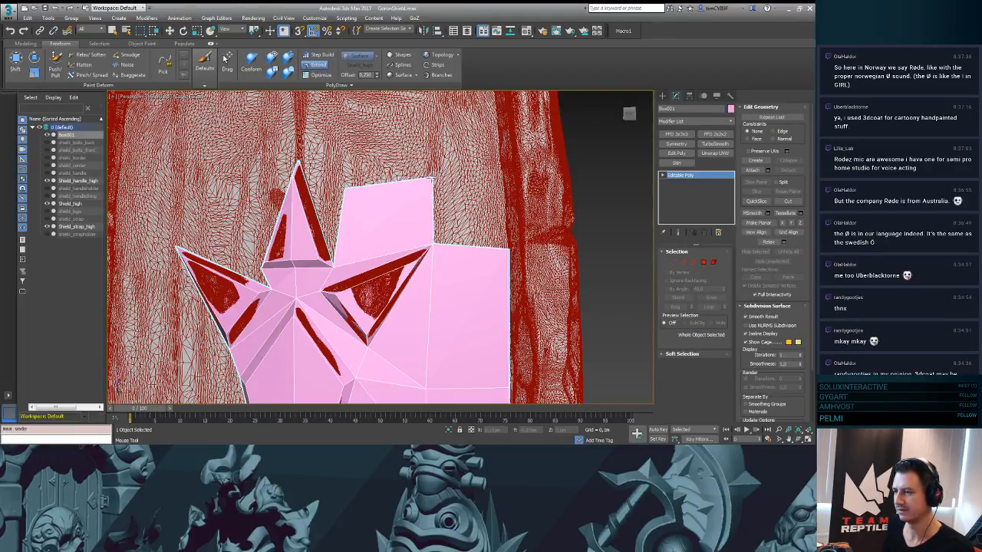
key(ctrl+y)
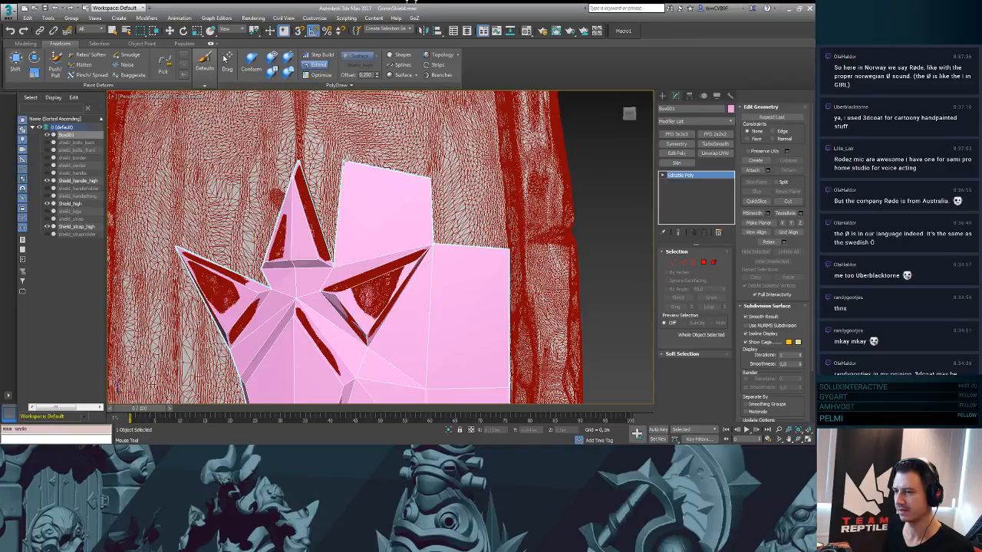
drag(428, 178, 431, 164)
- Extend a face from the new face's outer edge above the star arm's tip to the shield's side rim
middle_drag(443, 167, 417, 211)
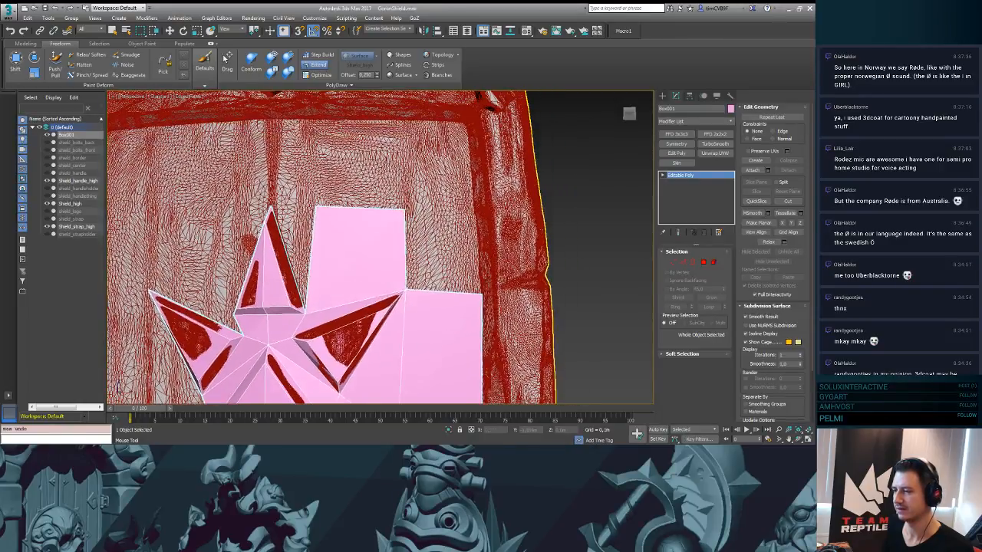
shift+drag(406, 254, 459, 227)
key(ctrl+z)
drag(405, 289, 468, 218)
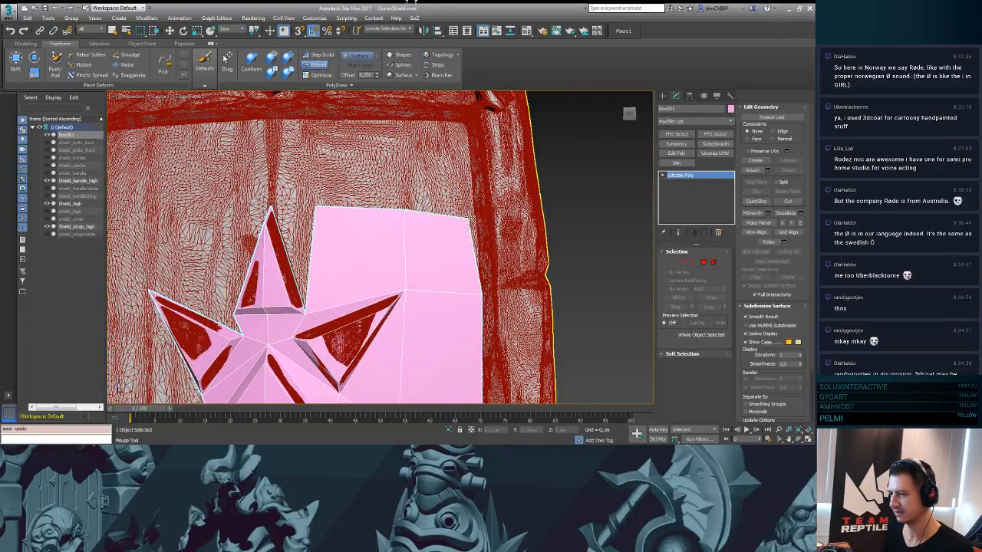
- Fill the gap beside the top spike with an extended face, weld its loose corner with Optimize, and move the upper outer corner to the rim
middle_drag(317, 224, 363, 225)
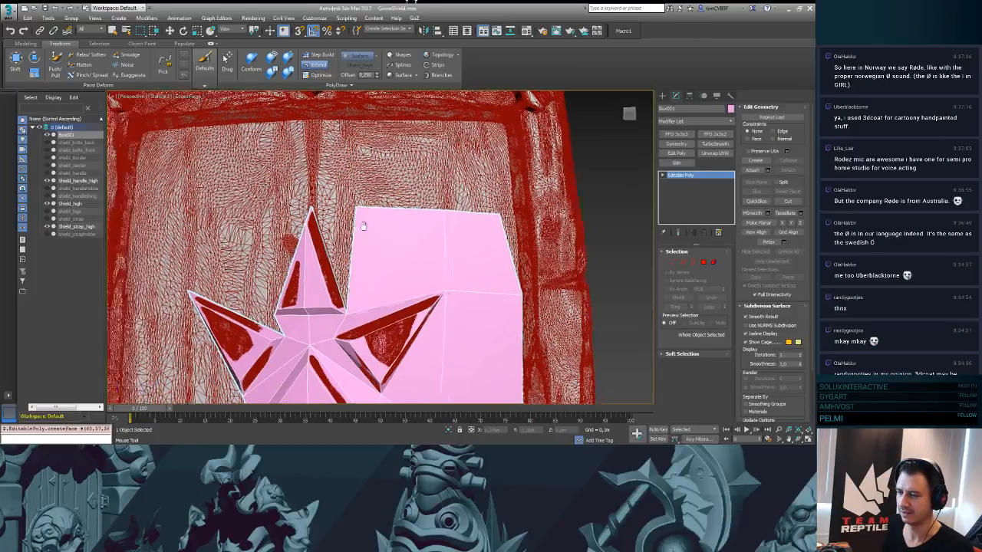
click(317, 66)
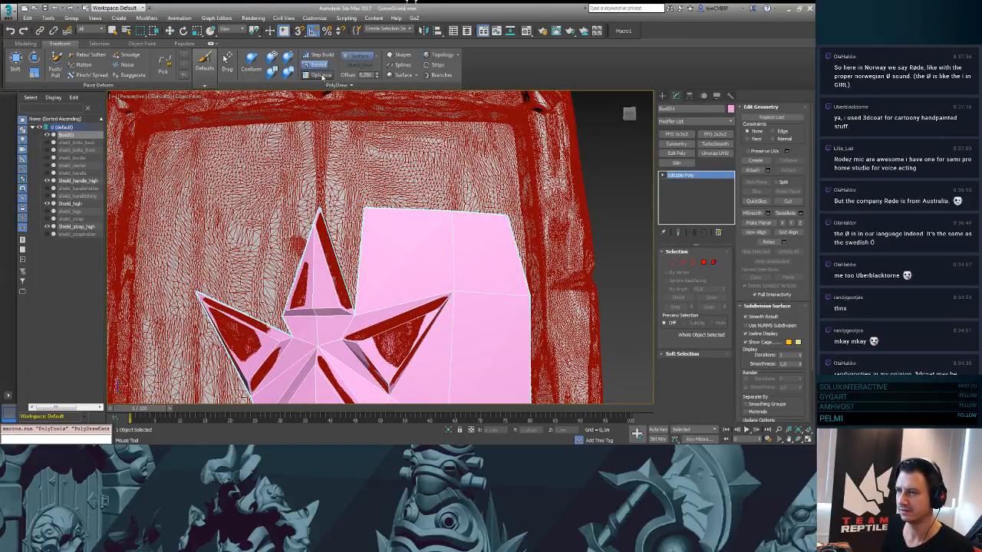
click(321, 77)
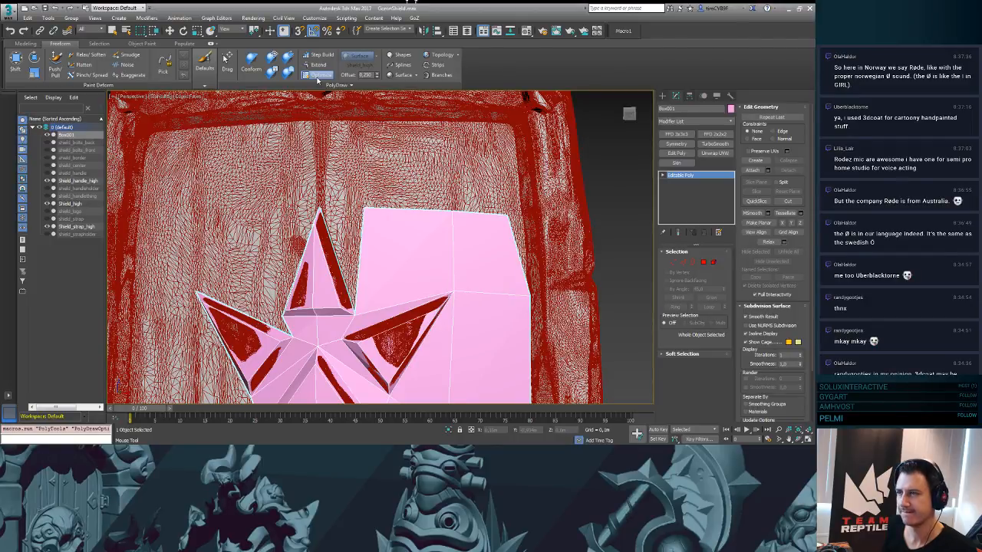
click(318, 64)
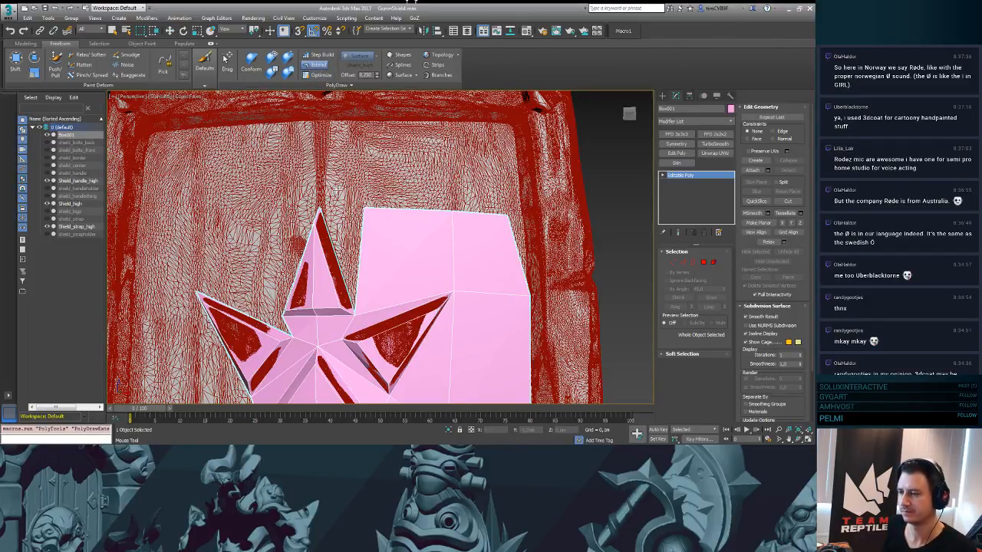
drag(321, 208, 339, 186)
click(321, 75)
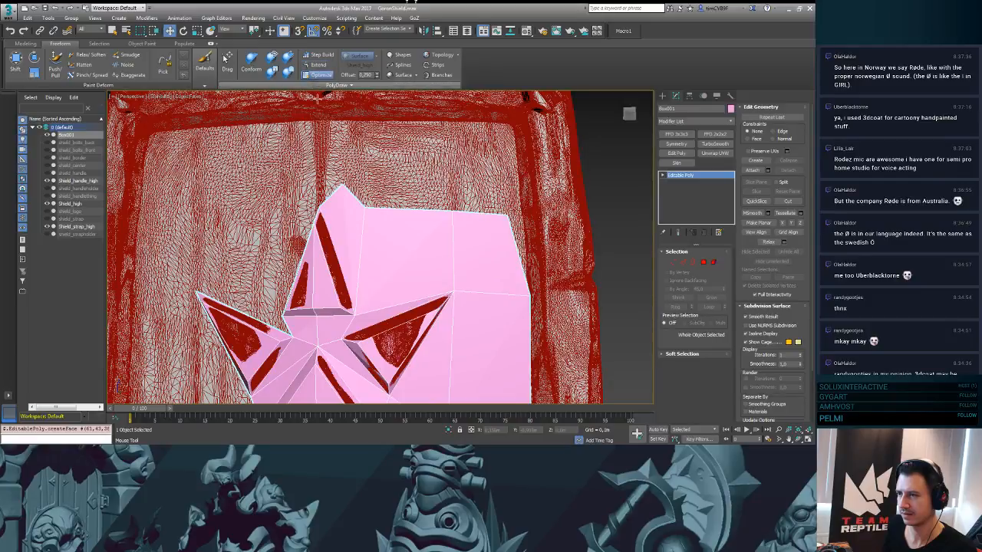
click(342, 187)
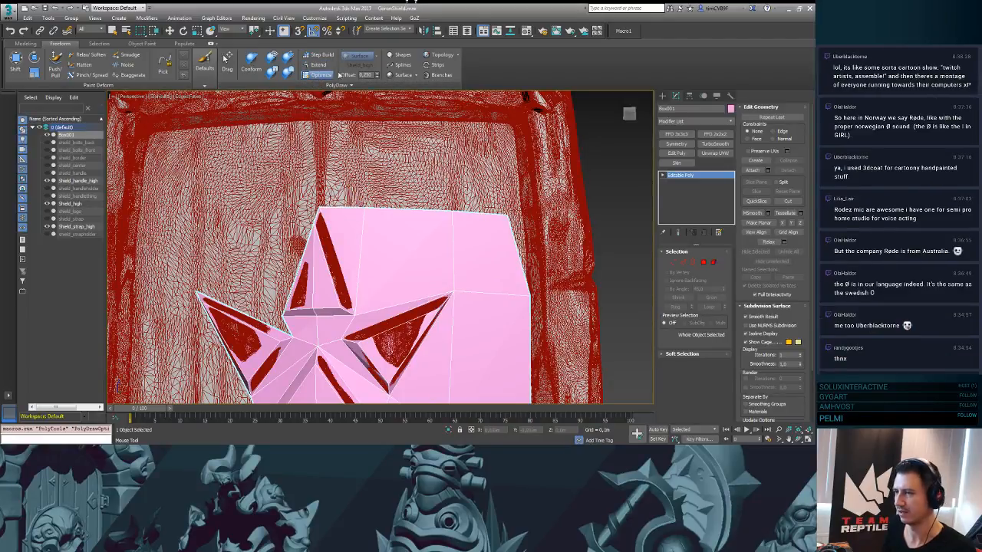
drag(510, 218, 523, 217)
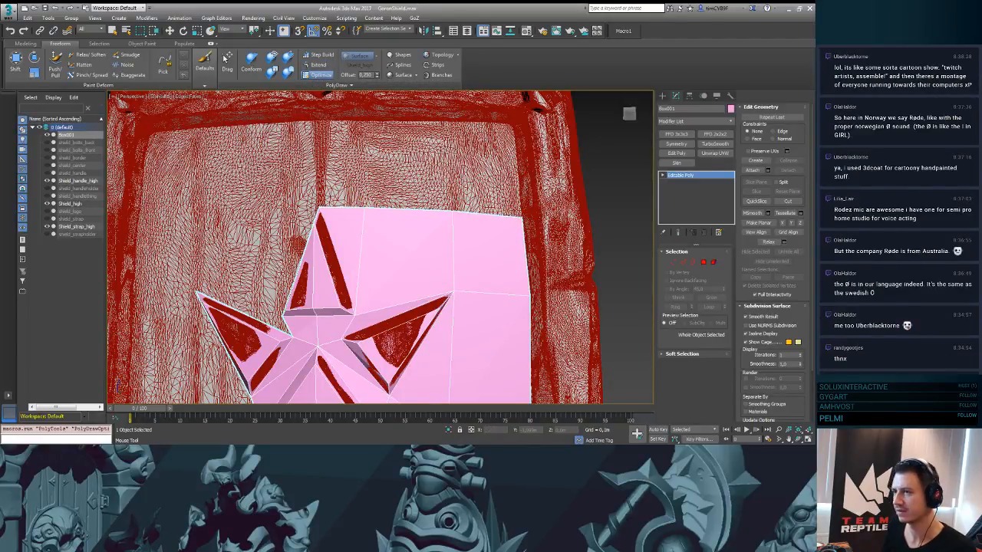
- Extend the row of upper edges from the spike's tip to the side rim up to the shield's top rim
click(317, 65)
drag(340, 206, 340, 123)
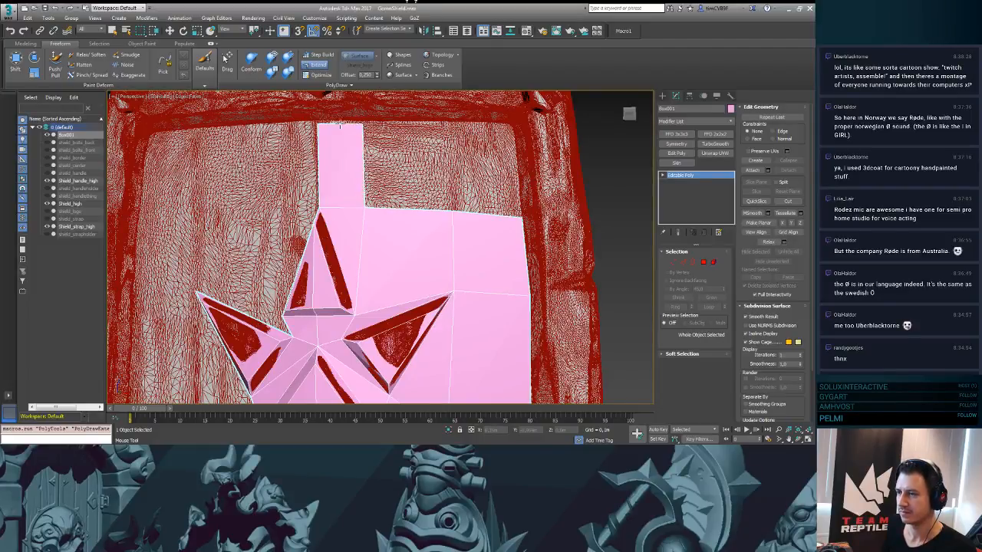
drag(368, 191, 438, 121)
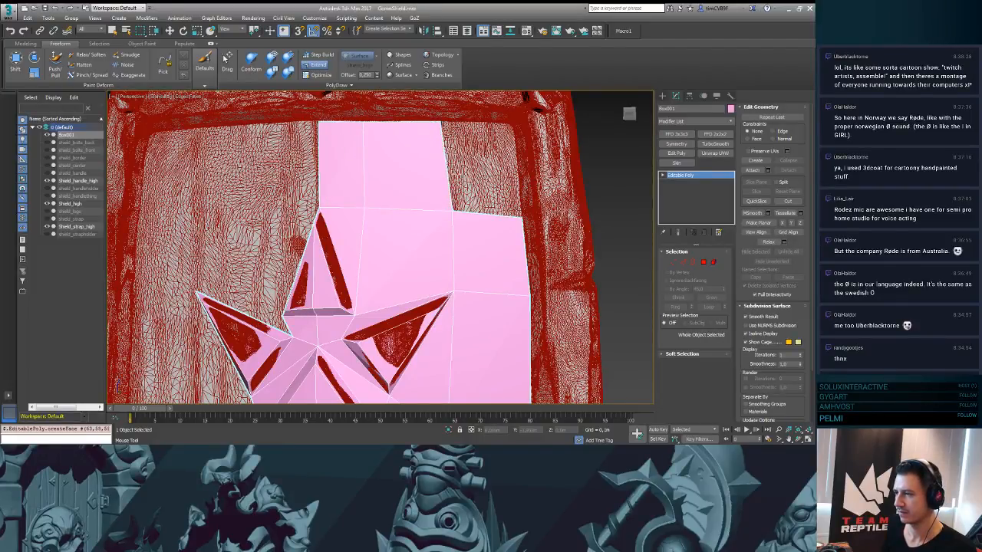
drag(452, 211, 513, 120)
- Raise the vertices of the lowest horizontal edge row between the bottom spike and the side rim to even out the bottom faces
middle_drag(483, 202, 456, 157)
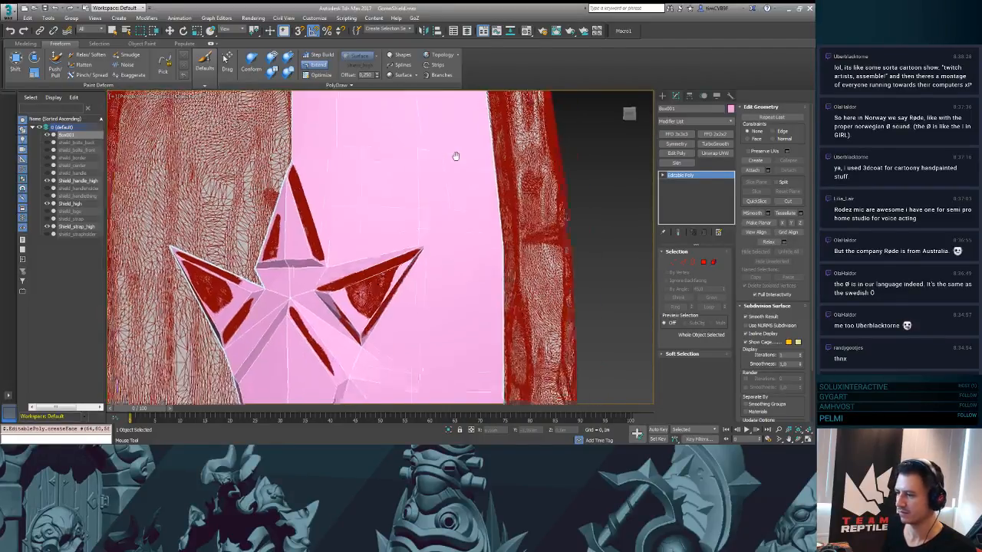
scroll(456, 156, down, 4)
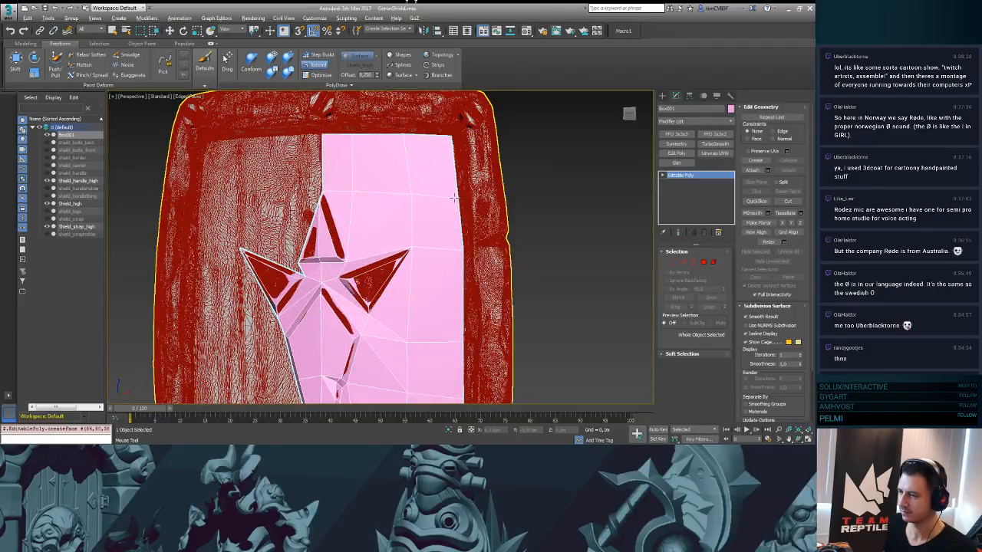
scroll(512, 188, down, 3)
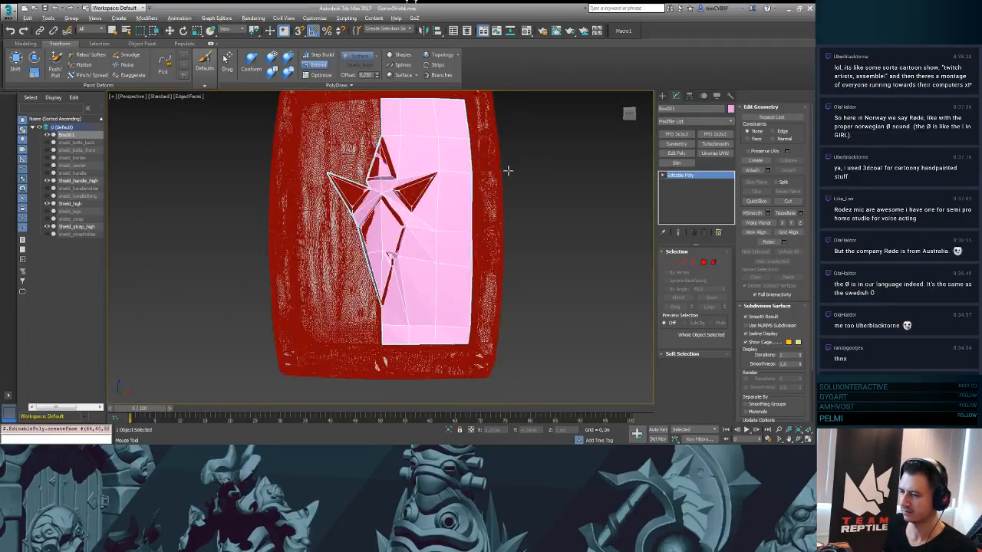
mouse_move(508, 170)
alt+middle_down()
mouse_move(462, 196)
mouse_move(509, 172)
alt+middle_up()
middle_drag(503, 273, 511, 204)
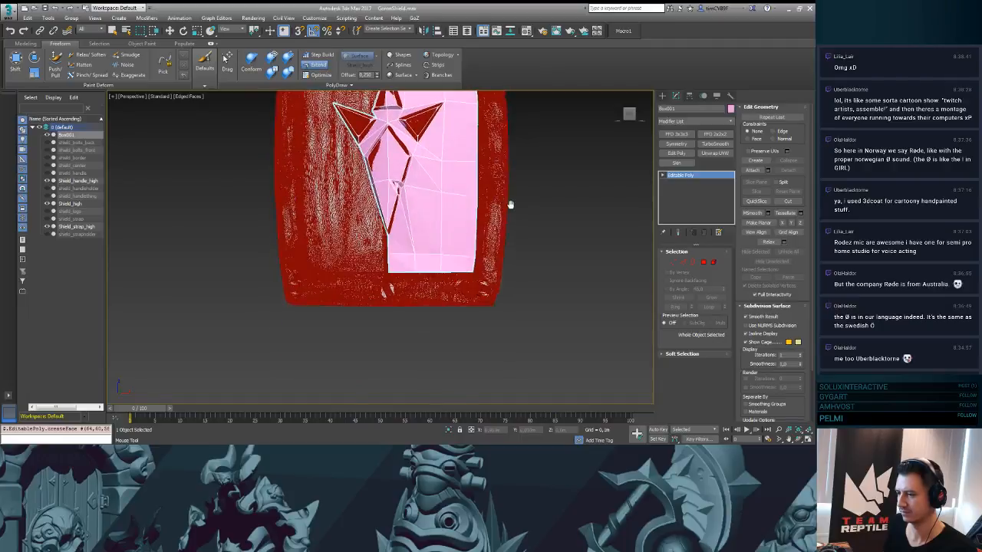
scroll(510, 205, up, 2)
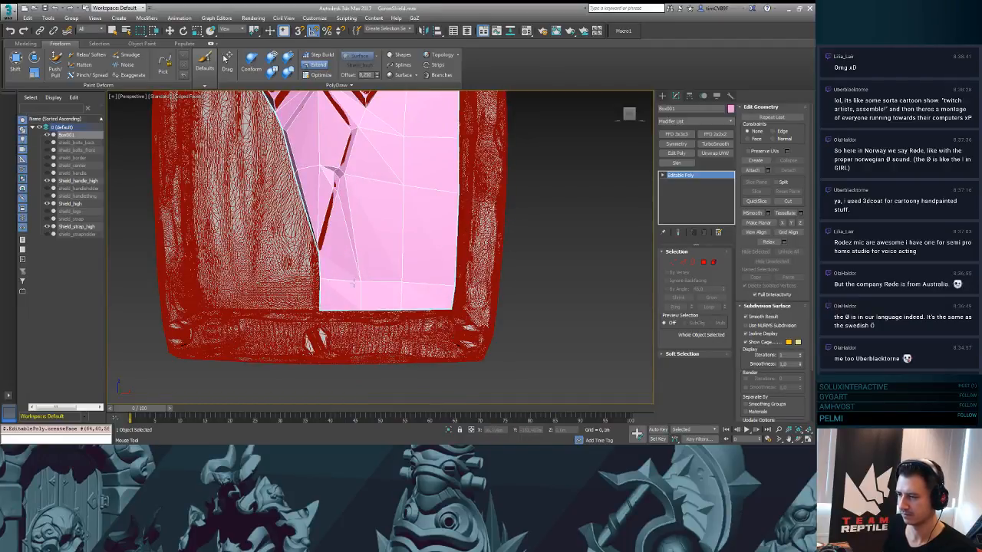
ctrl+alt+shift+drag(360, 282, 402, 256)
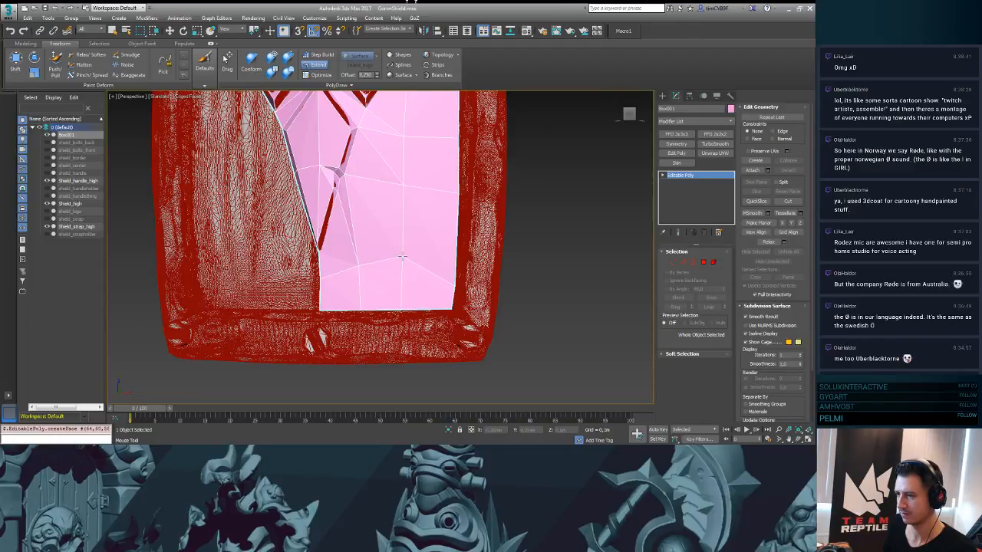
ctrl+alt+shift+drag(454, 285, 455, 257)
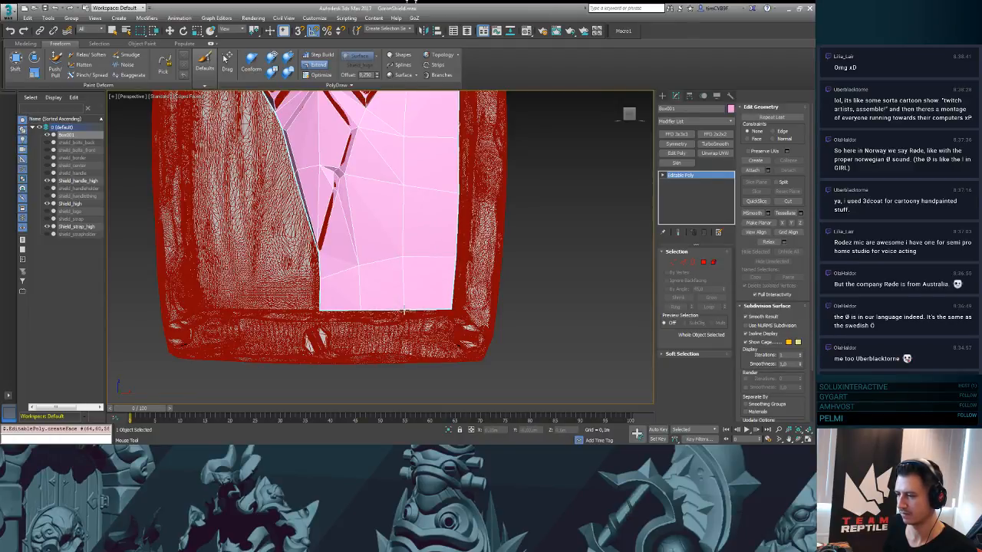
- Extend faces along the uncovered side of the bottom spike, continuing the bottom row along the lower rim to the opposite side rim
scroll(519, 188, down, 5)
scroll(510, 210, up, 3)
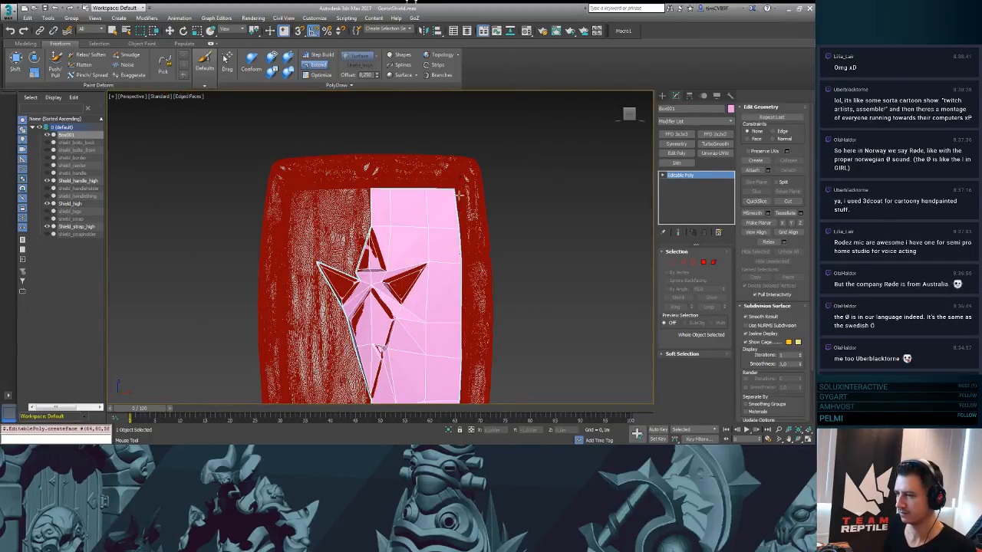
middle_drag(520, 263, 534, 210)
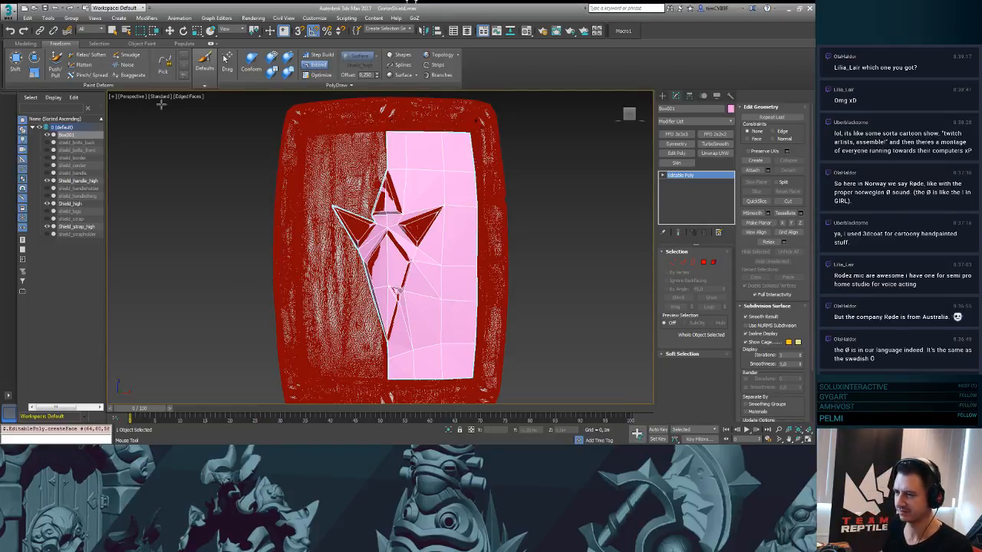
middle_drag(544, 233, 618, 161)
scroll(618, 161, up, 3)
middle_drag(414, 298, 517, 227)
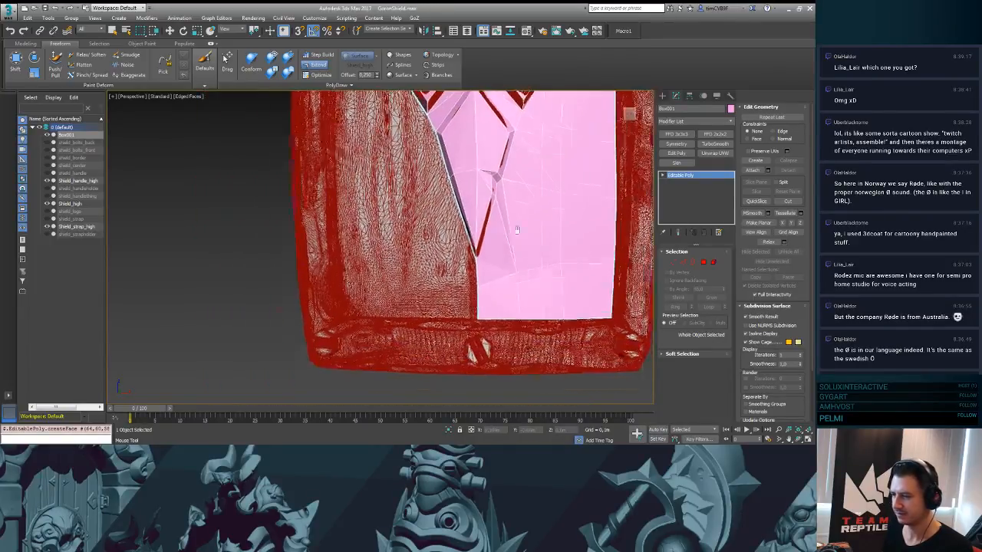
scroll(517, 227, up, 3)
shift+drag(465, 259, 438, 349)
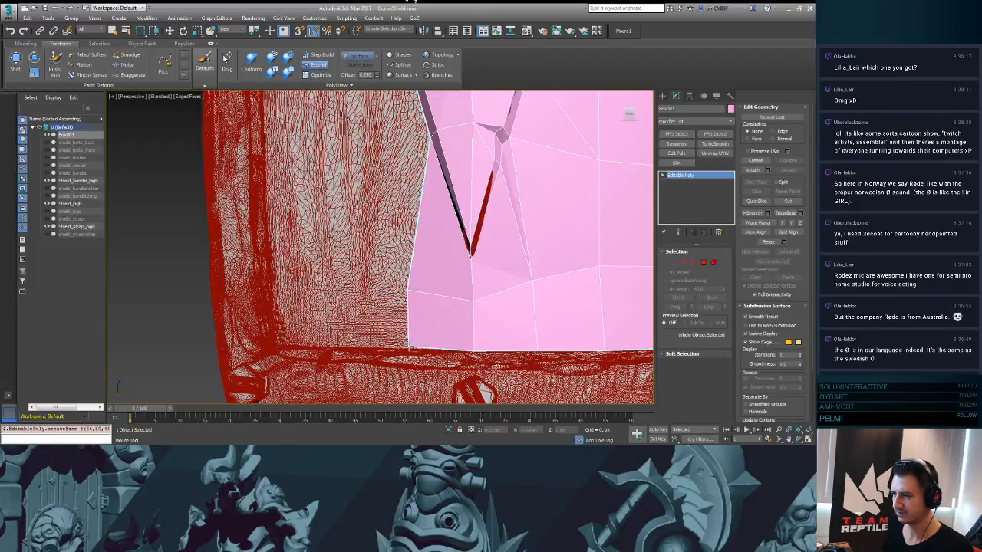
mouse_move(407, 312)
shift+mouse_down()
mouse_move(361, 305)
mouse_move(342, 319)
mouse_move(274, 323)
mouse_move(270, 294)
shift+mouse_up()
key(F4)
key(F4)
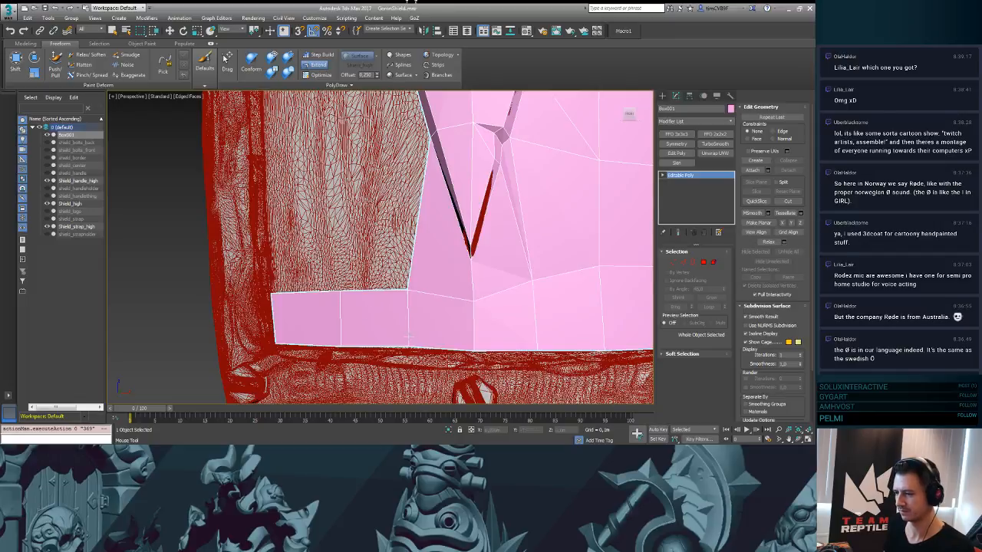
- Extend the second row of faces from the bottom spike's uncovered side to the side rim, levelling the inner face's upper corner
middle_drag(405, 241, 416, 326)
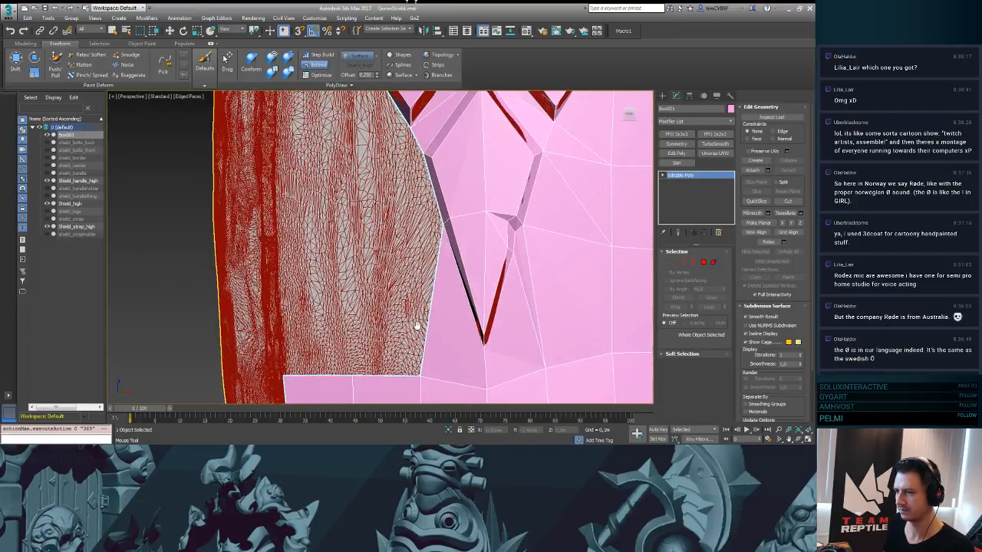
key(ctrl+z)
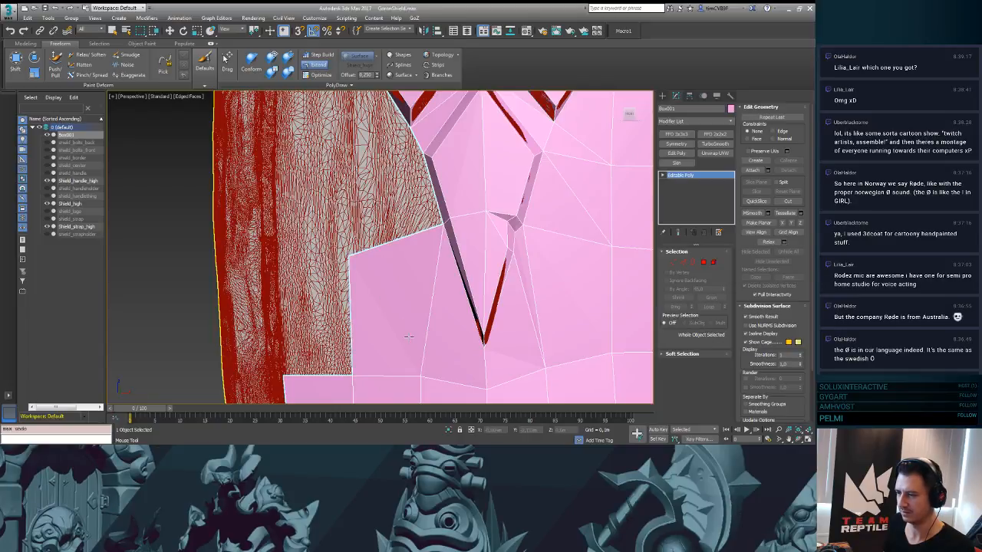
key(ctrl+z)
drag(352, 243, 353, 233)
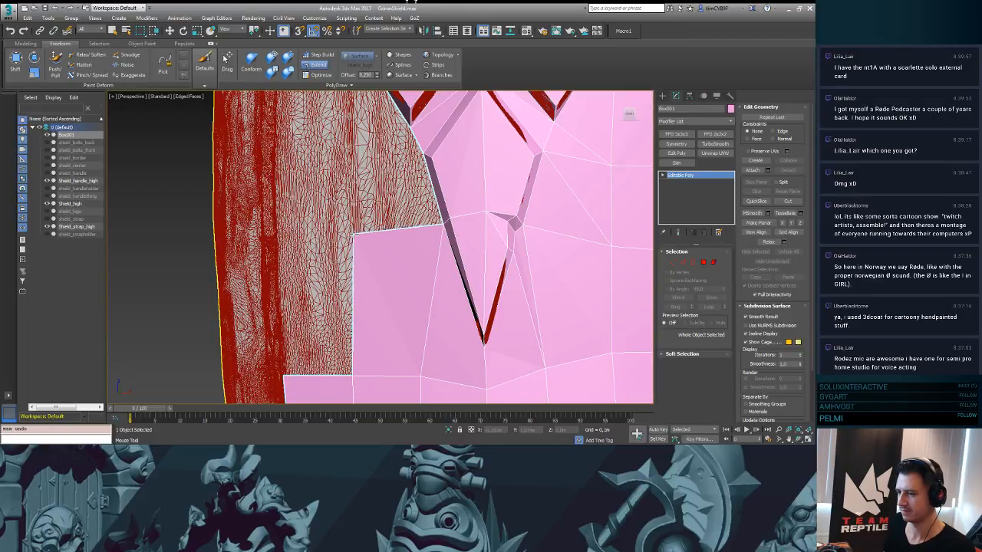
drag(352, 375, 279, 236)
- Extend the next row of faces from the diamond's side corner to the side rim and align the outer corner with the rim
middle_drag(338, 200, 306, 249)
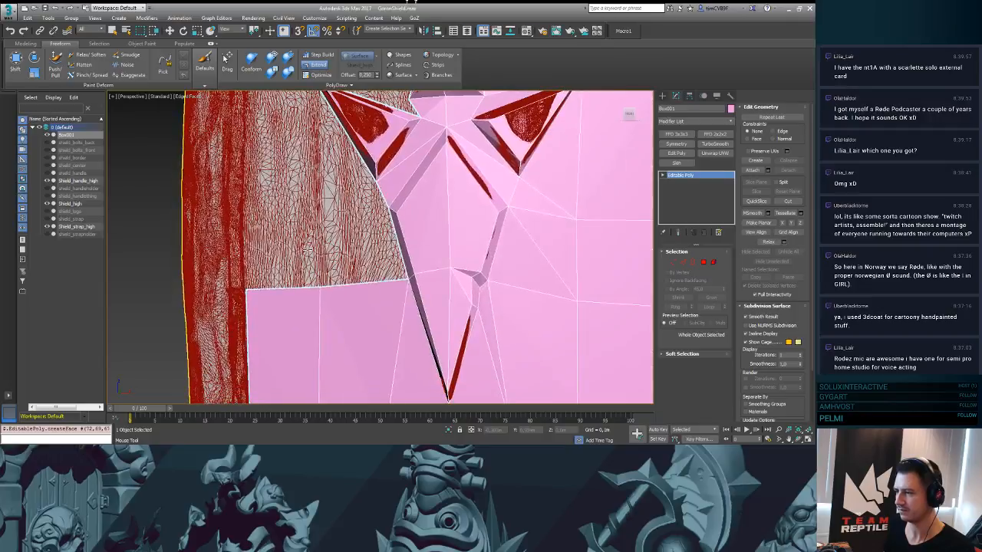
drag(359, 280, 319, 219)
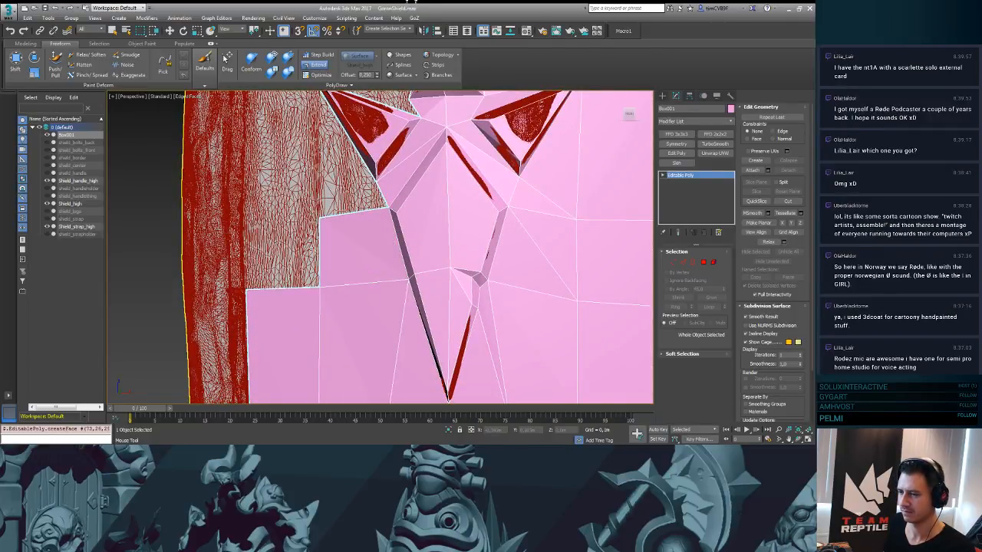
drag(314, 253, 247, 257)
drag(246, 223, 243, 223)
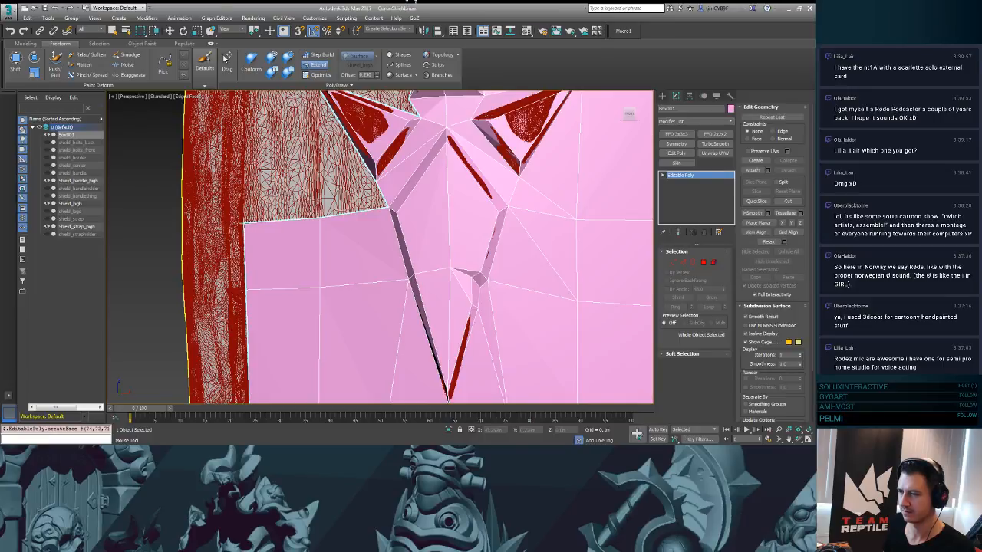
- Extend faces from beside the emblem's lower body up past the uncovered side triangle and out to the side rim
middle_drag(339, 174, 322, 220)
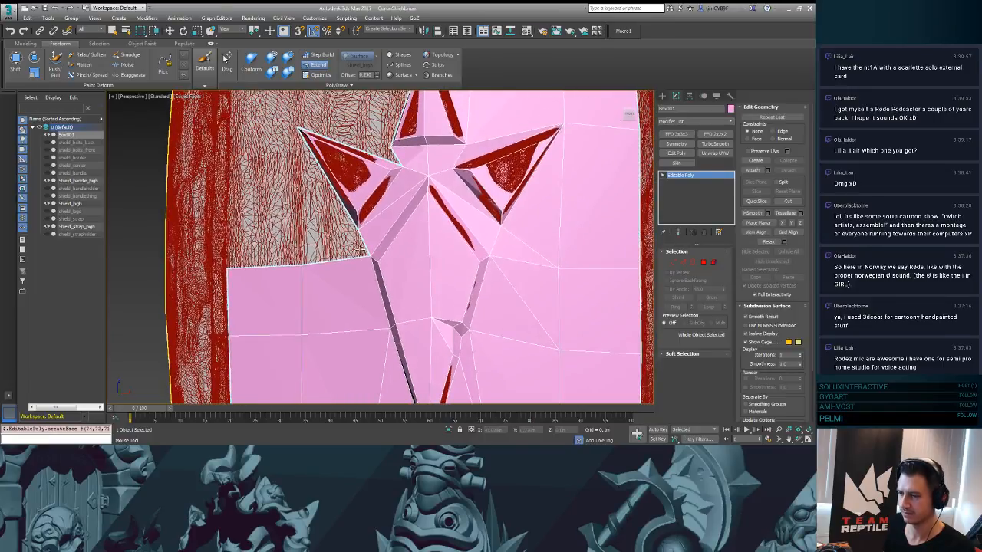
drag(360, 252, 358, 228)
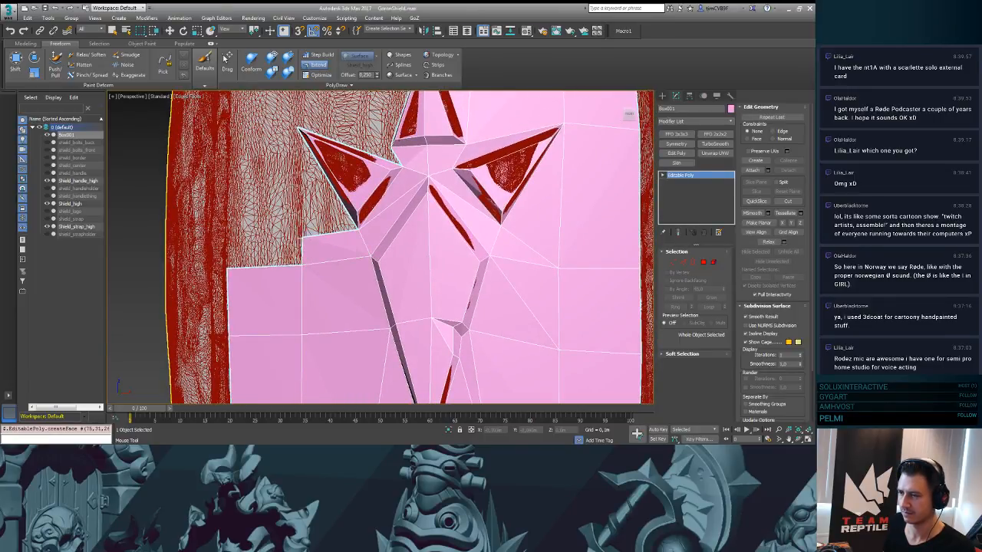
drag(301, 239, 270, 129)
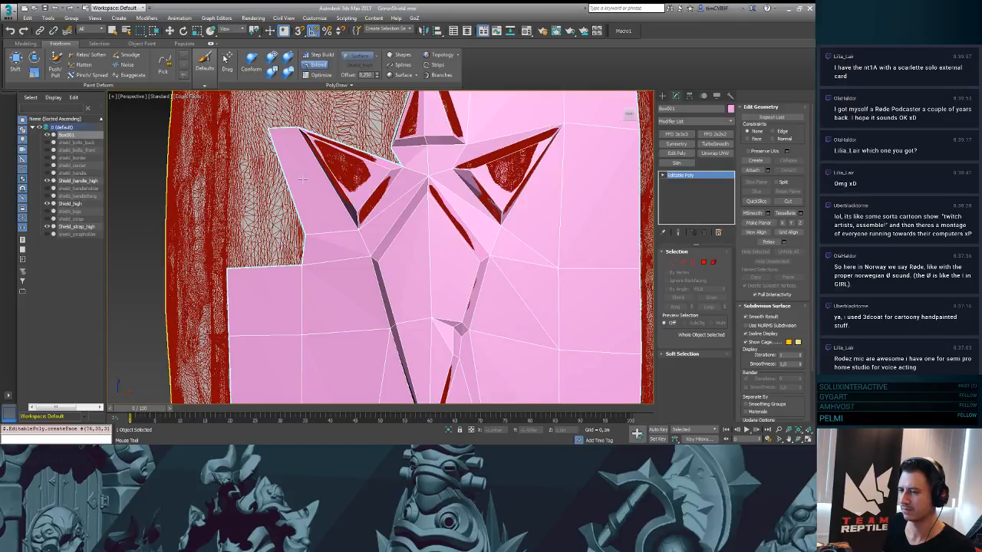
mouse_move(303, 179)
alt+middle_down()
mouse_move(317, 197)
mouse_move(284, 187)
mouse_move(295, 184)
alt+middle_up()
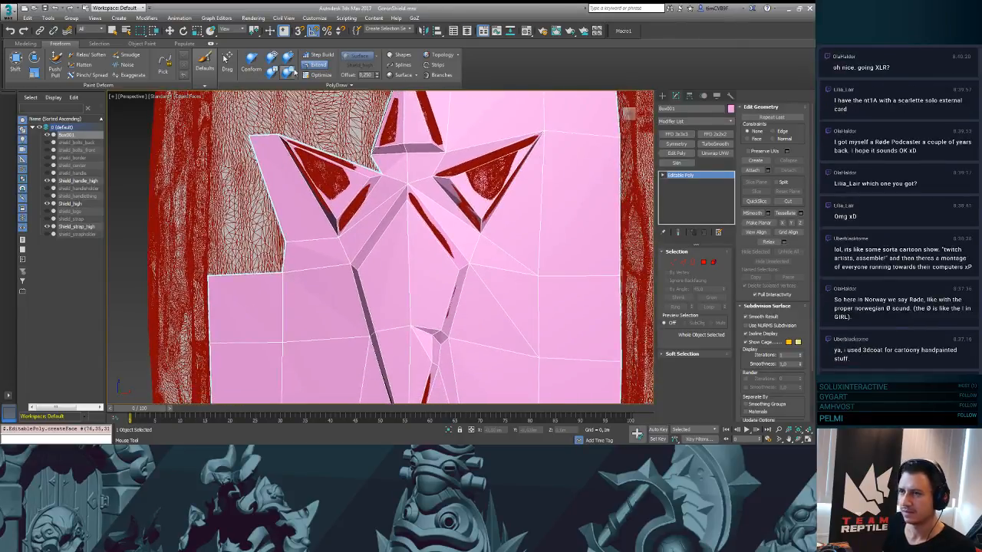
mouse_move(279, 265)
mouse_down()
mouse_move(278, 243)
mouse_move(211, 136)
mouse_up()
- Optimize the new side faces by collapsing the extra vertices below the side triangle into the edge row beneath them
click(323, 74)
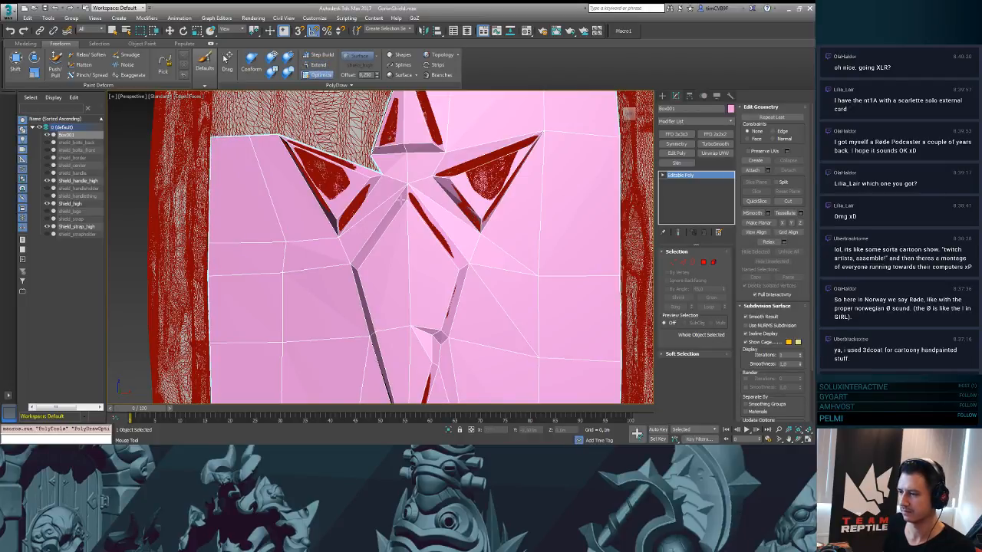
scroll(350, 230, up, 2)
scroll(257, 225, down, 2)
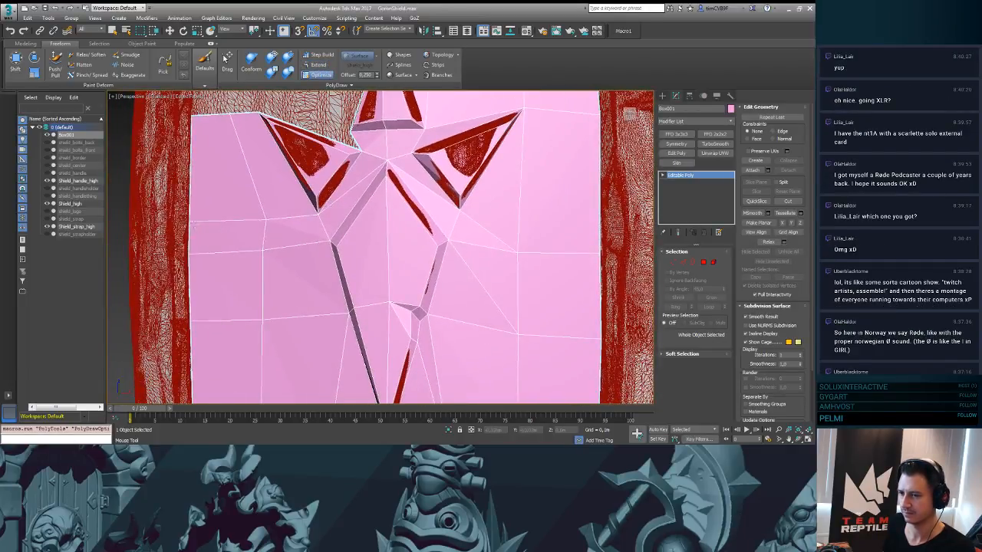
click(188, 221)
drag(267, 220, 264, 249)
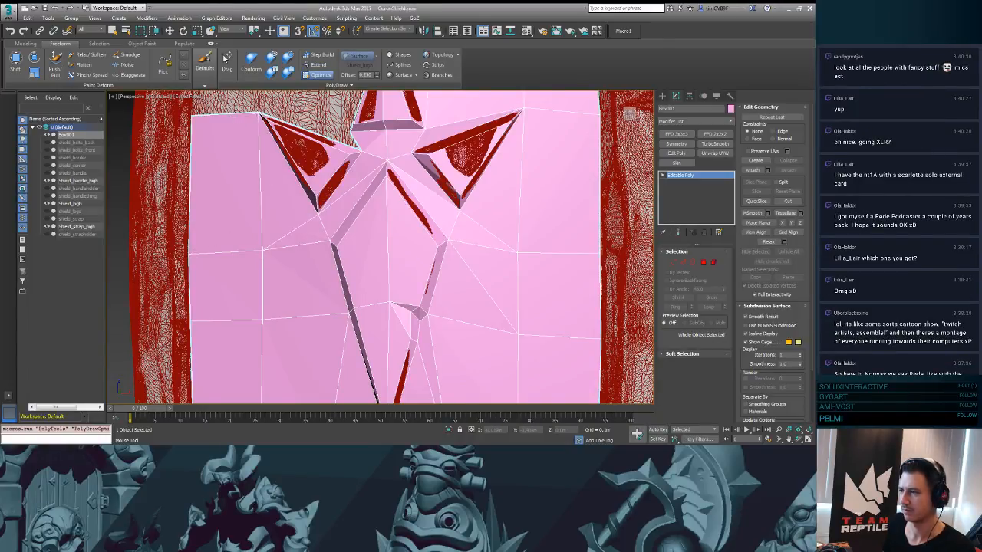
- Fill the notch between the side triangle's upper edge and the top spike's base corner, collapsing the surplus vertex with Optimize
middle_drag(300, 102, 297, 192)
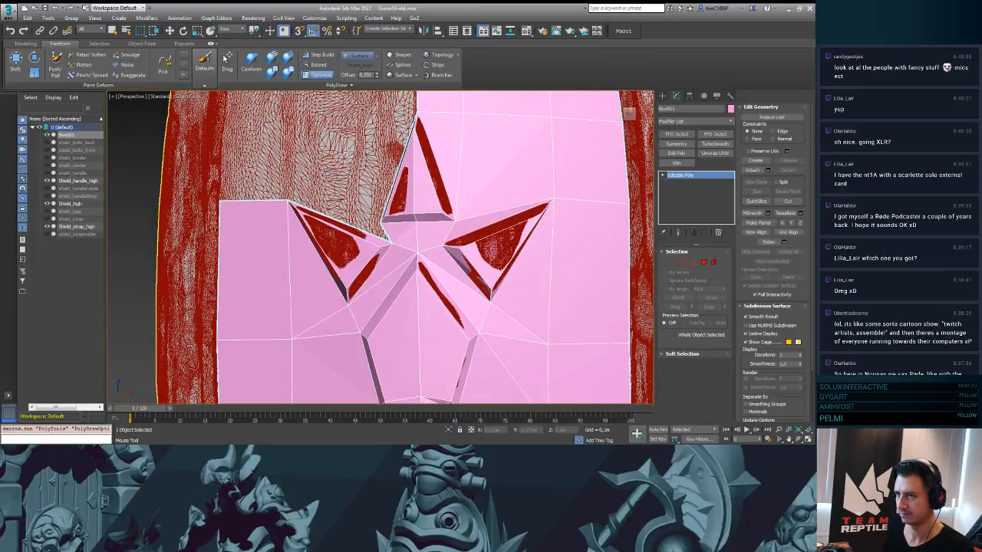
click(317, 64)
drag(390, 243, 291, 202)
click(322, 76)
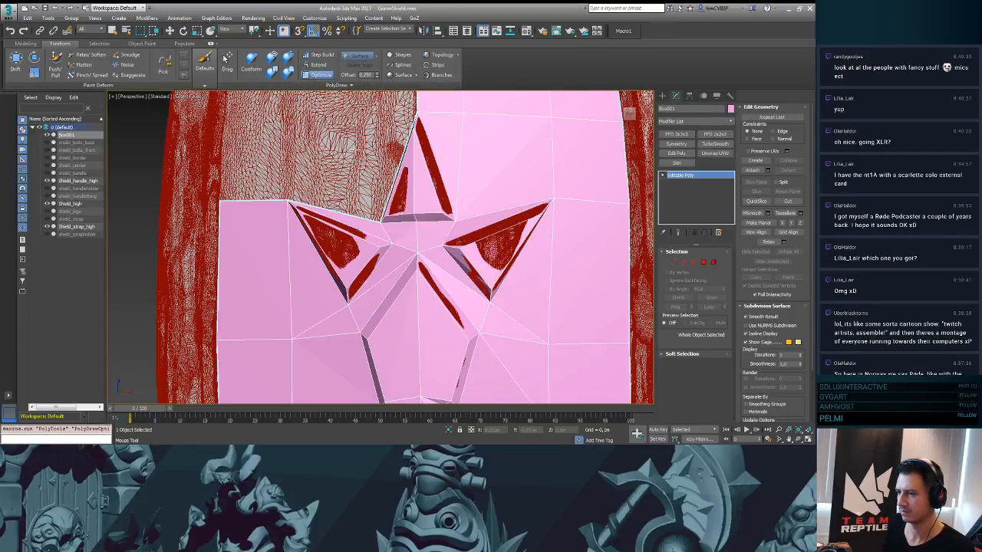
- Extend the row above the side triangle up to the height of the top spike's tip and out to the side rim, aligning its upper vertices
click(318, 65)
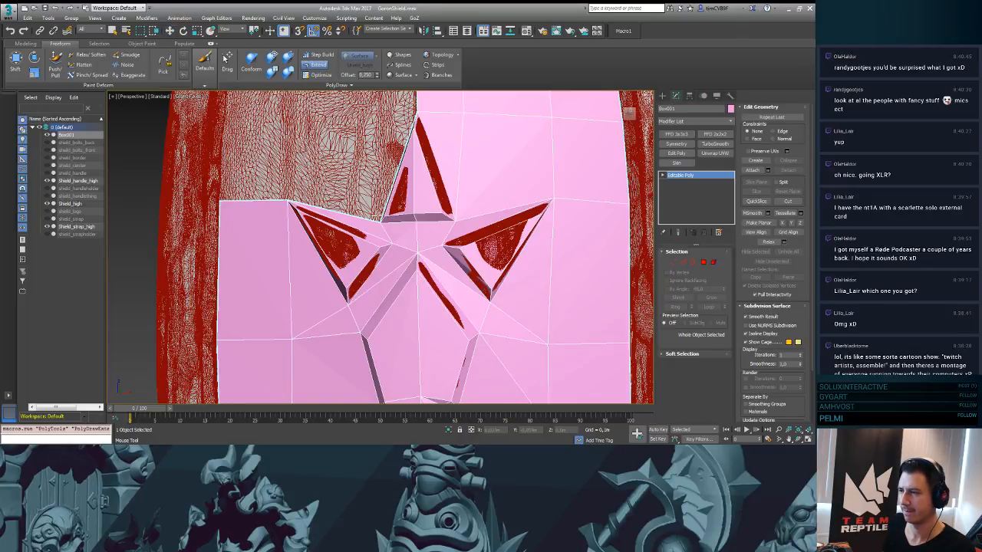
drag(382, 221, 294, 114)
key(ctrl+z)
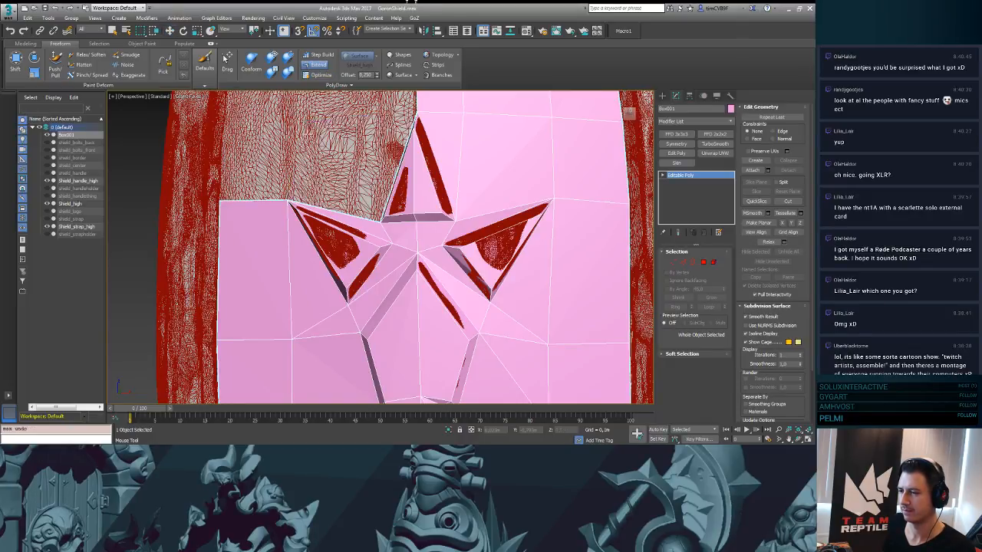
shift+drag(333, 212, 329, 111)
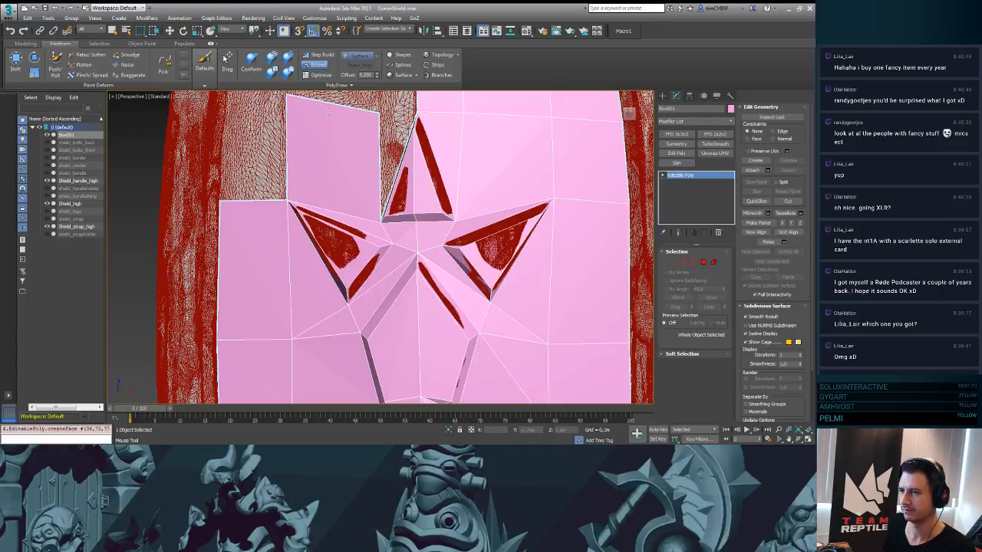
middle_drag(329, 113, 338, 185)
ctrl+alt+shift+drag(294, 167, 290, 195)
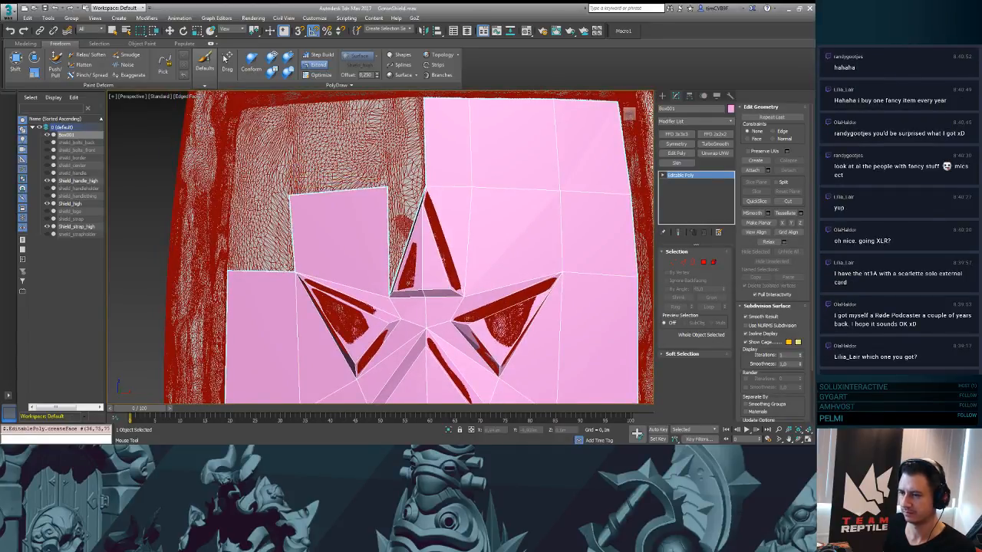
drag(295, 270, 230, 198)
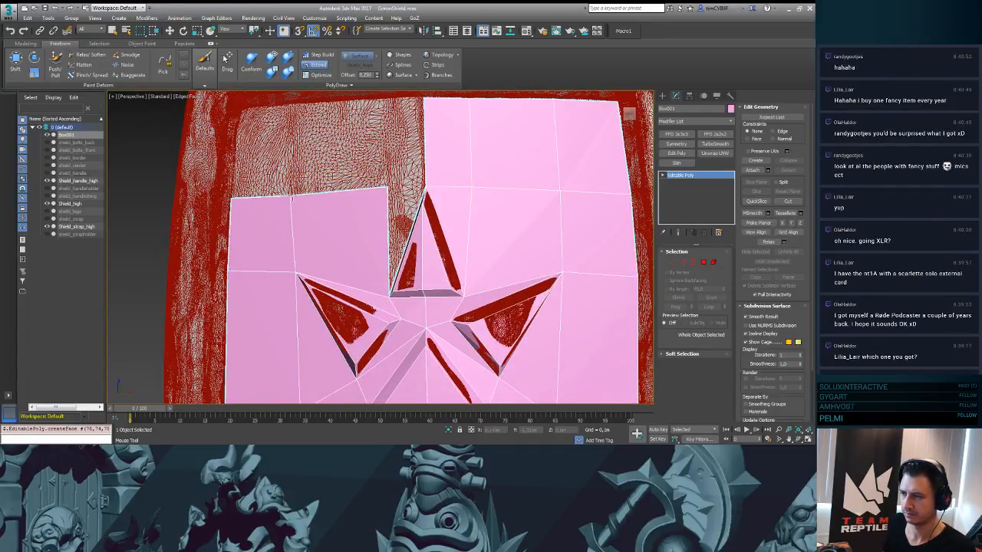
ctrl+alt+shift+drag(290, 197, 297, 197)
- Extend a face along the top spike's uncovered side and collapse its loose corner onto the spike's tip
ctrl+alt+shift+drag(388, 187, 395, 125)
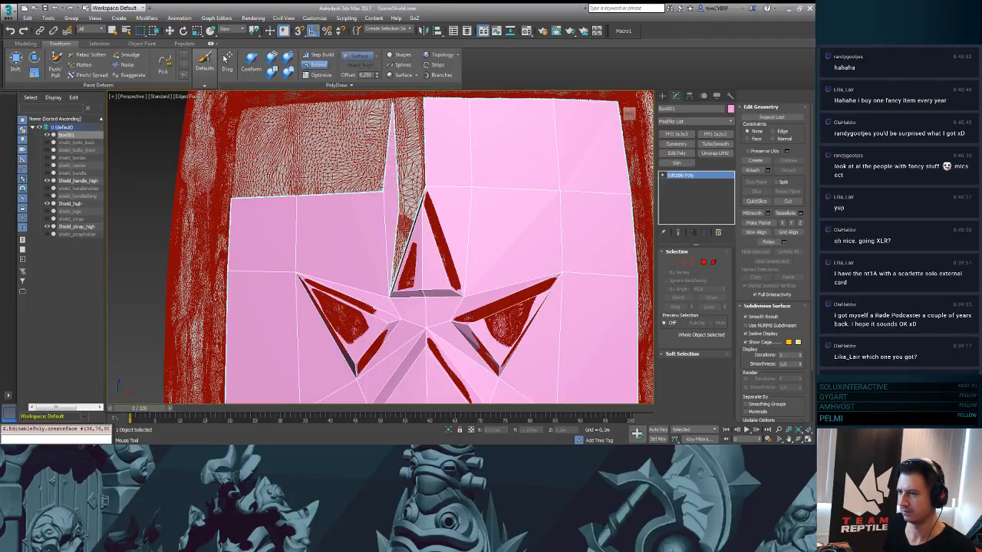
click(320, 75)
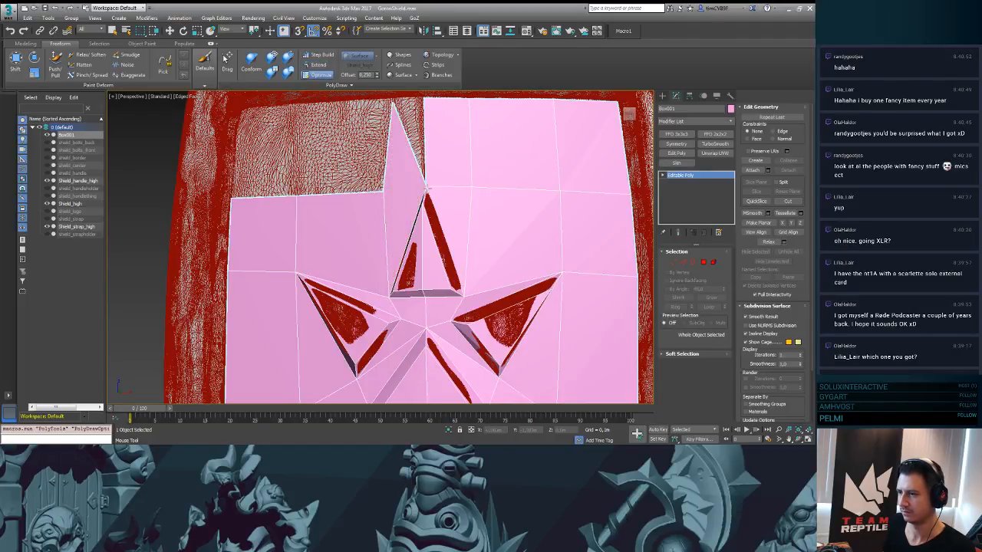
drag(394, 105, 428, 188)
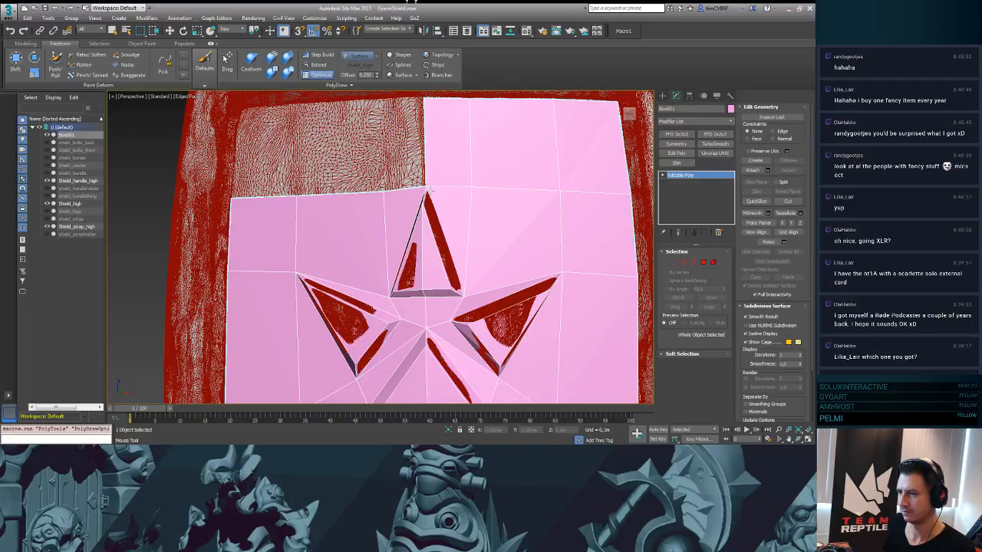
- Extend the uppermost row of faces from above the top spike's tip along the upper rim to the side rim's corner
click(317, 64)
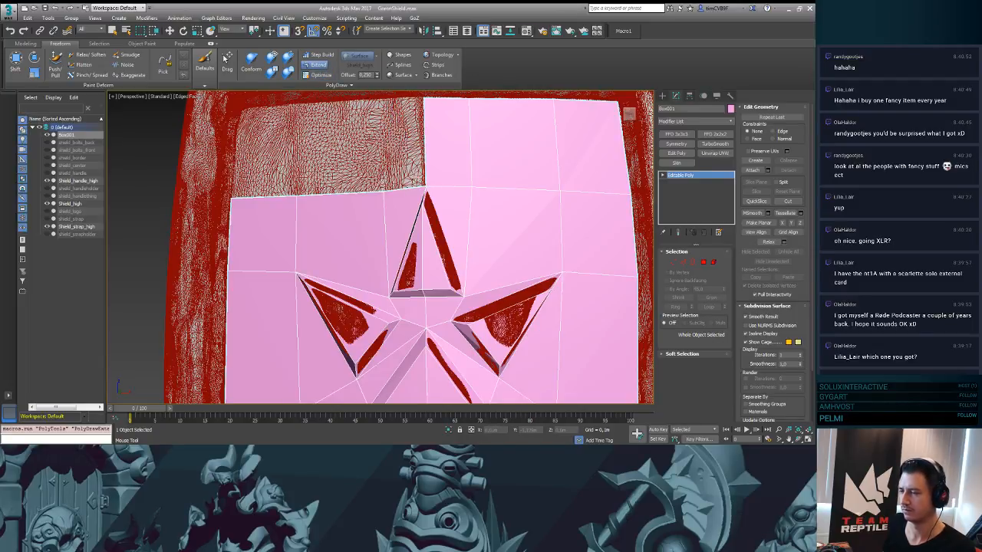
drag(424, 100, 380, 99)
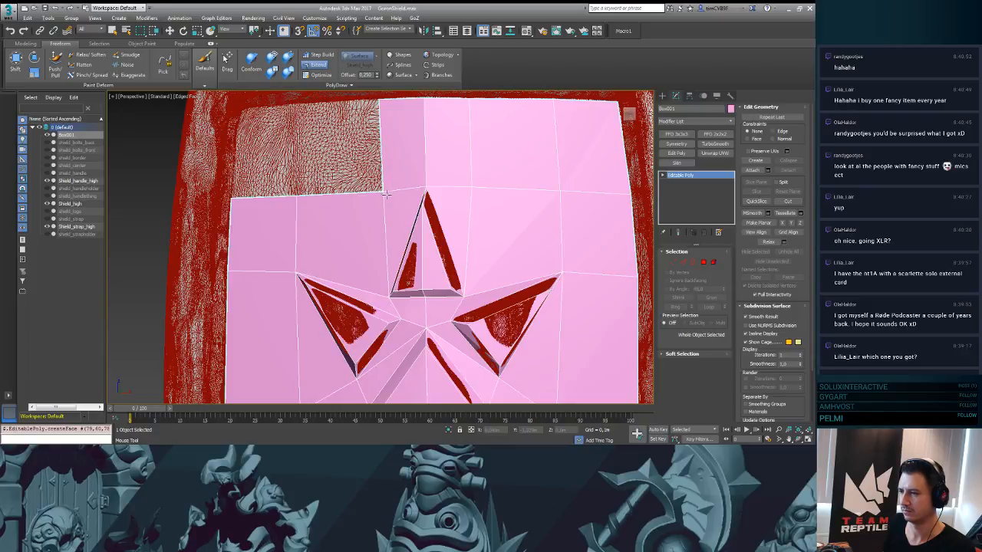
ctrl+alt+shift+drag(384, 191, 305, 106)
key(ctrl+z)
key(ctrl+z)
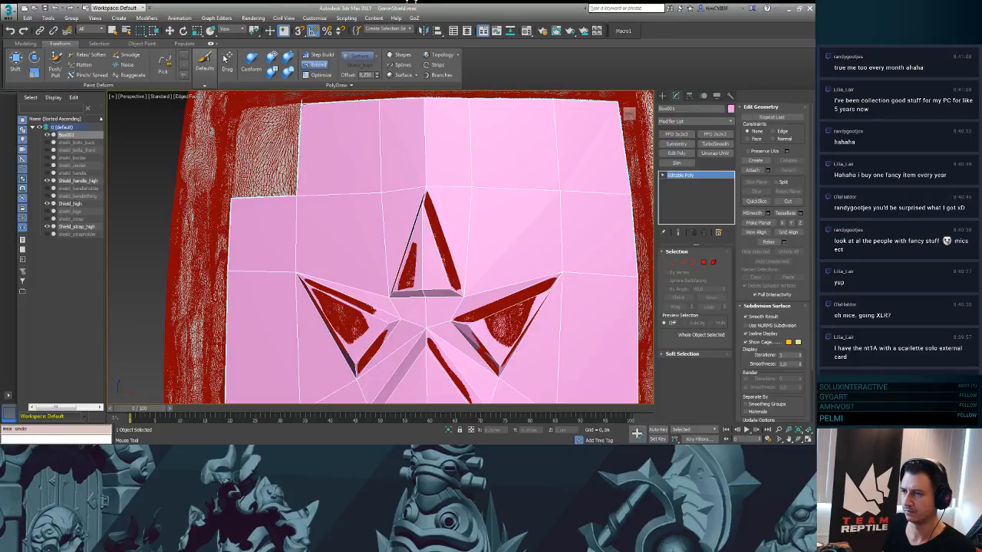
drag(296, 195, 243, 112)
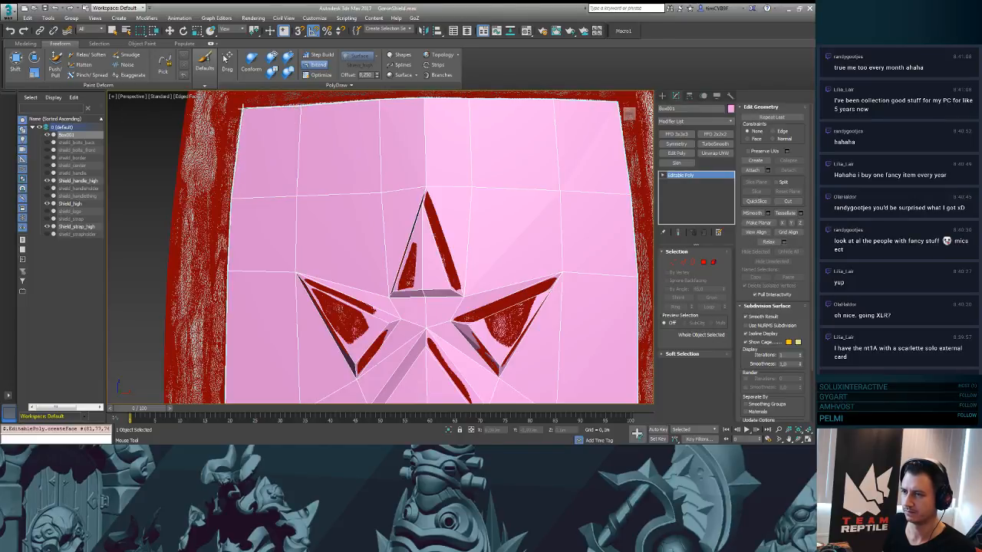
- Align the uppermost row's corner vertex and its neighbouring vertex with the inner edge of the upper rim
alt+middle_drag(436, 235, 467, 237)
scroll(453, 201, down, 5)
scroll(462, 230, up, 4)
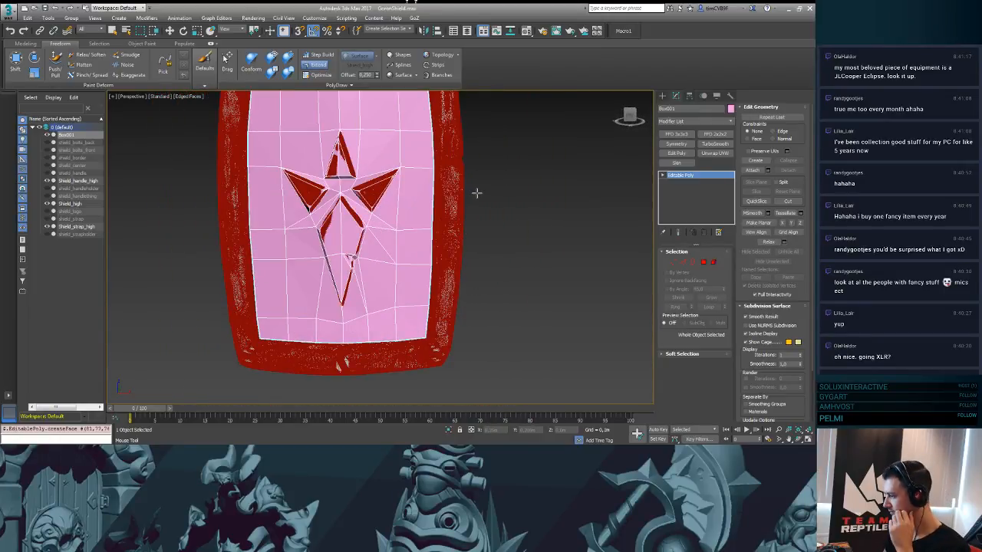
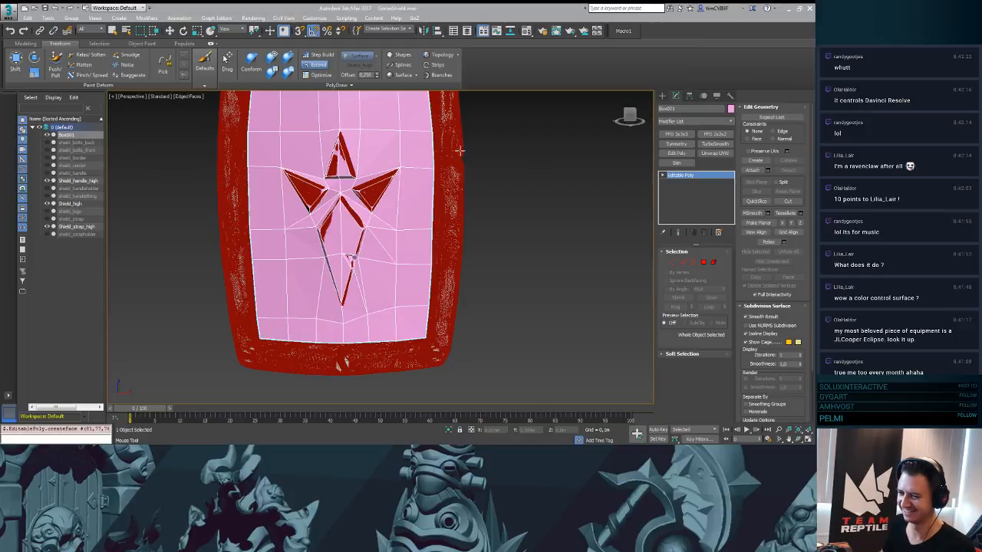
scroll(550, 176, up, 2)
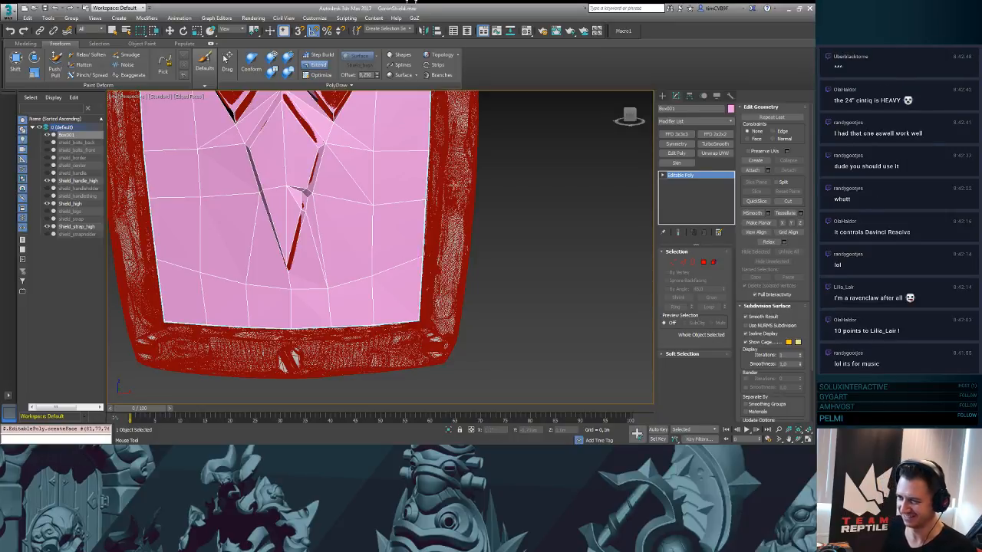
middle_drag(522, 169, 540, 307)
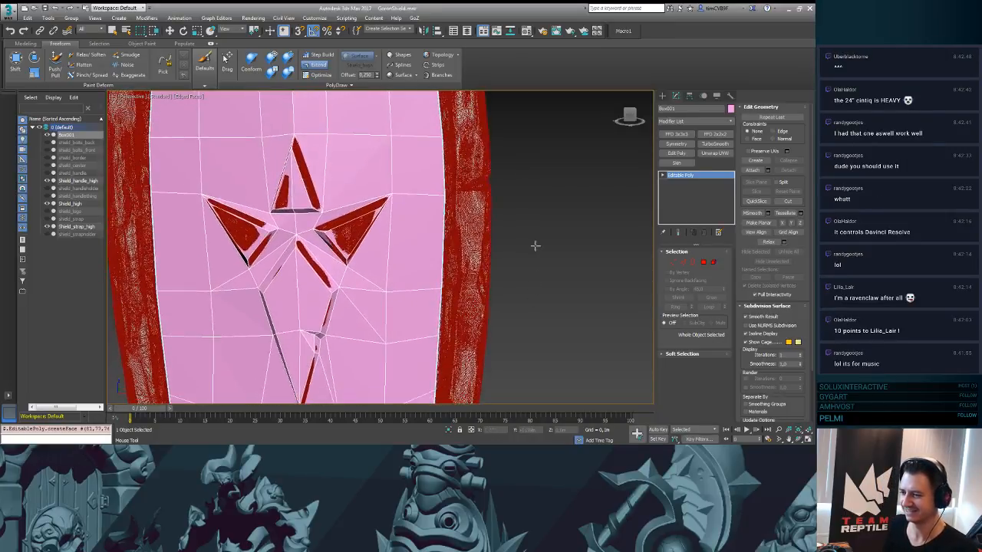
middle_drag(538, 184, 536, 346)
scroll(508, 262, up, 3)
middle_drag(479, 212, 583, 219)
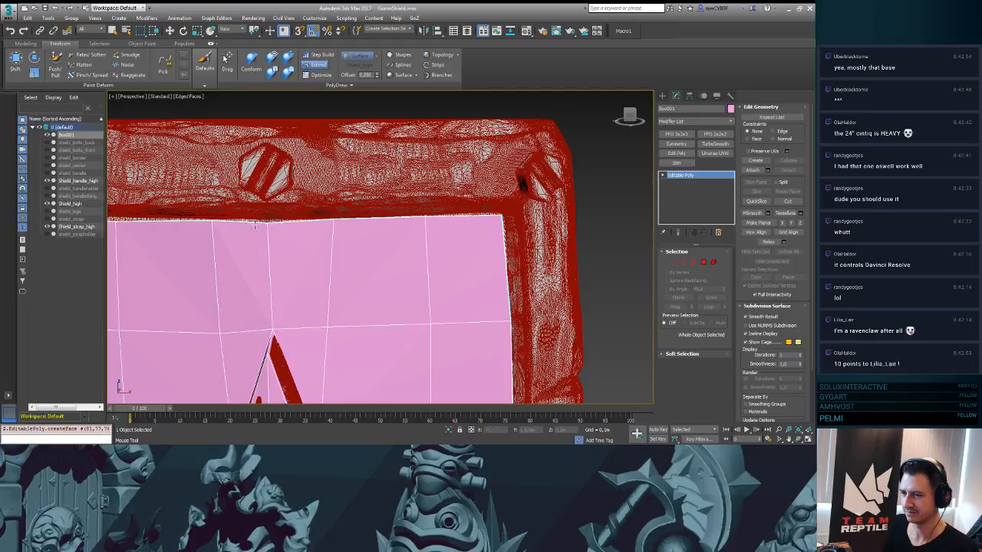
middle_drag(222, 233, 411, 239)
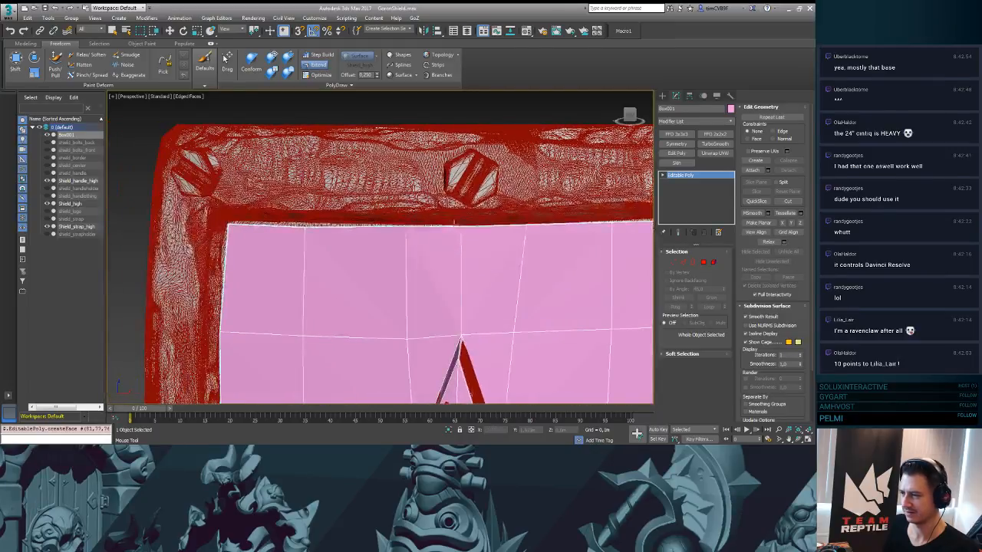
drag(302, 228, 308, 222)
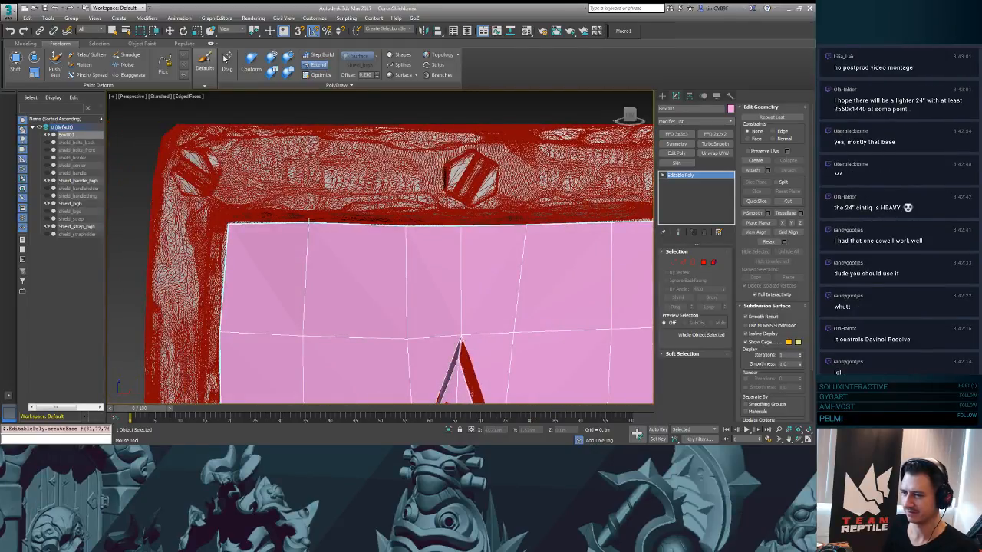
drag(229, 225, 229, 223)
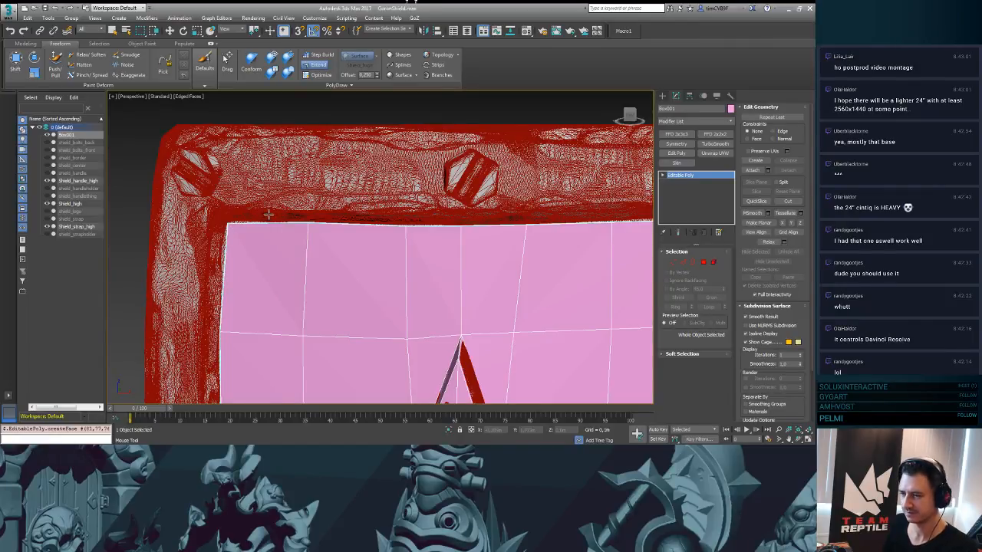
- Turn off the edged-faces display and extend a strip of faces up the upper rim's inner wall from corner to corner
key(F4)
alt+middle_drag(273, 219, 277, 295)
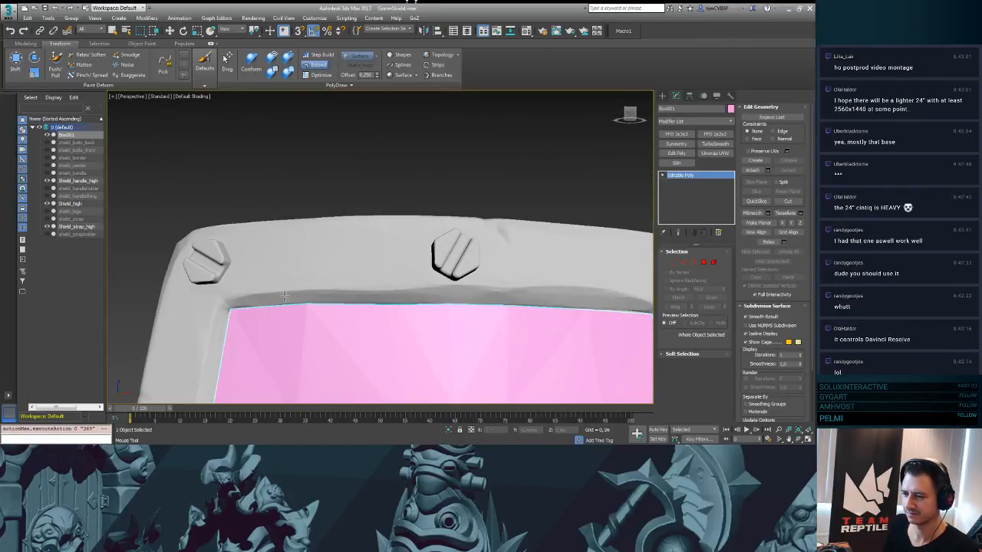
shift+drag(277, 295, 223, 298)
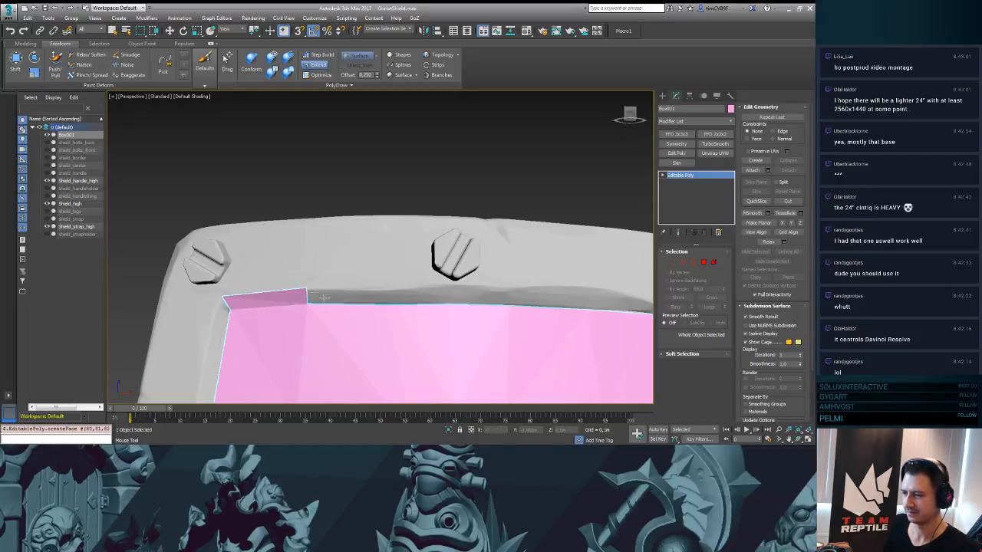
drag(324, 297, 450, 288)
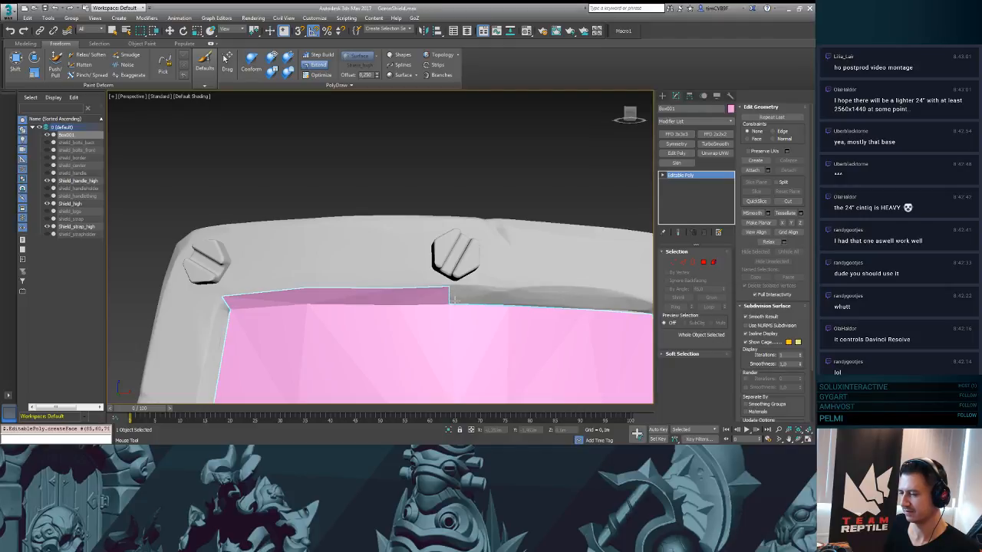
scroll(454, 299, down, 3)
alt+middle_drag(428, 285, 383, 276)
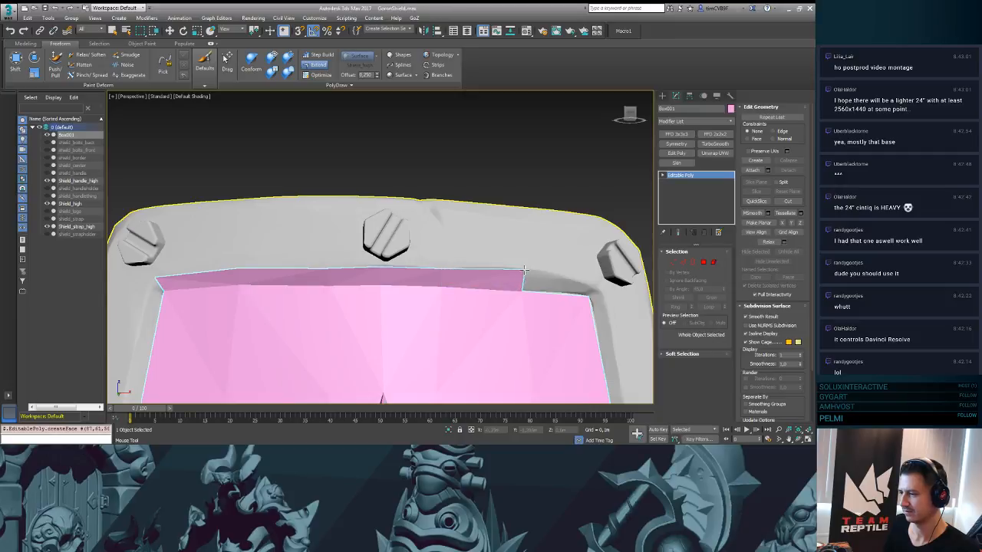
alt+middle_drag(451, 282, 426, 282)
drag(401, 269, 476, 287)
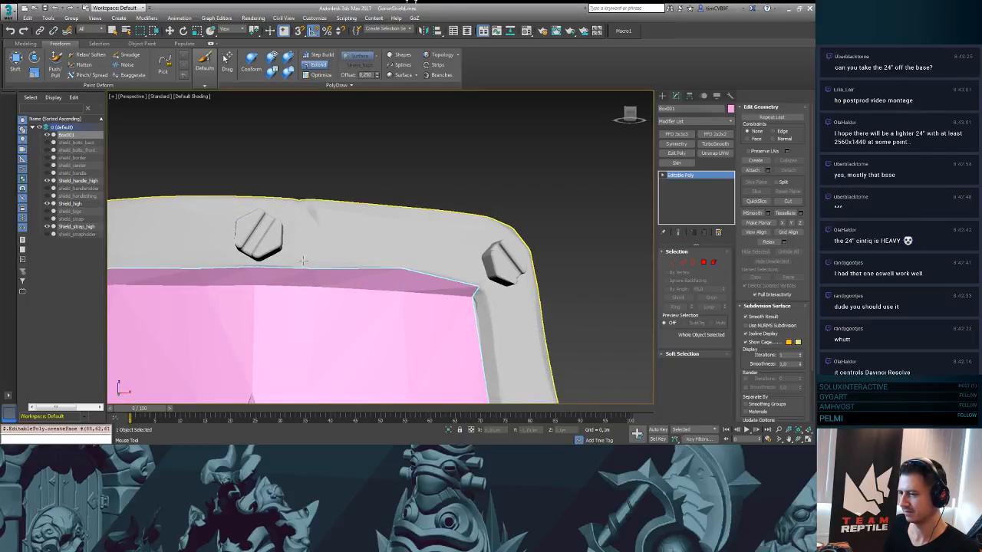
middle_drag(506, 321, 402, 205)
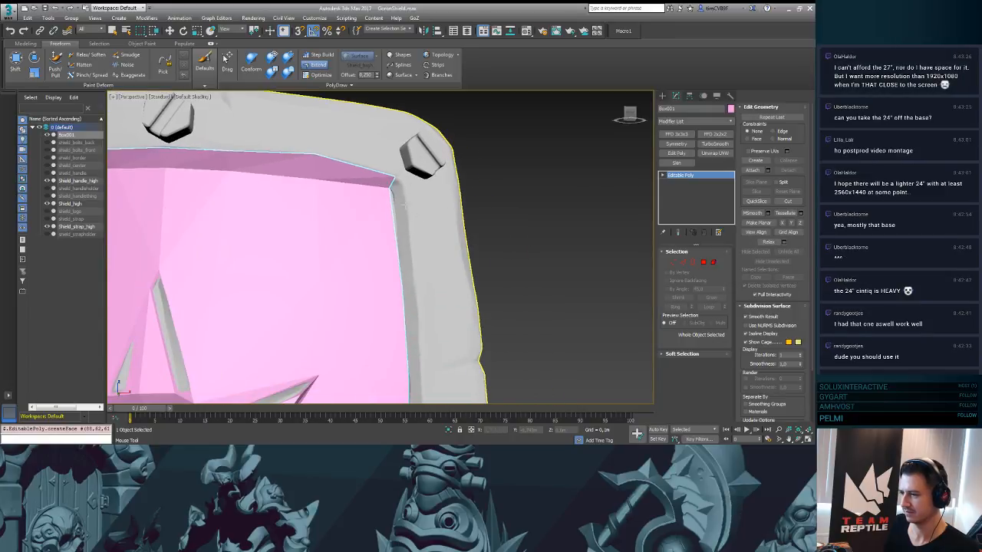
- Extend the inner-wall strip from the upper corner down the uncovered side rim to the level of the emblem's side spike
drag(390, 185, 414, 289)
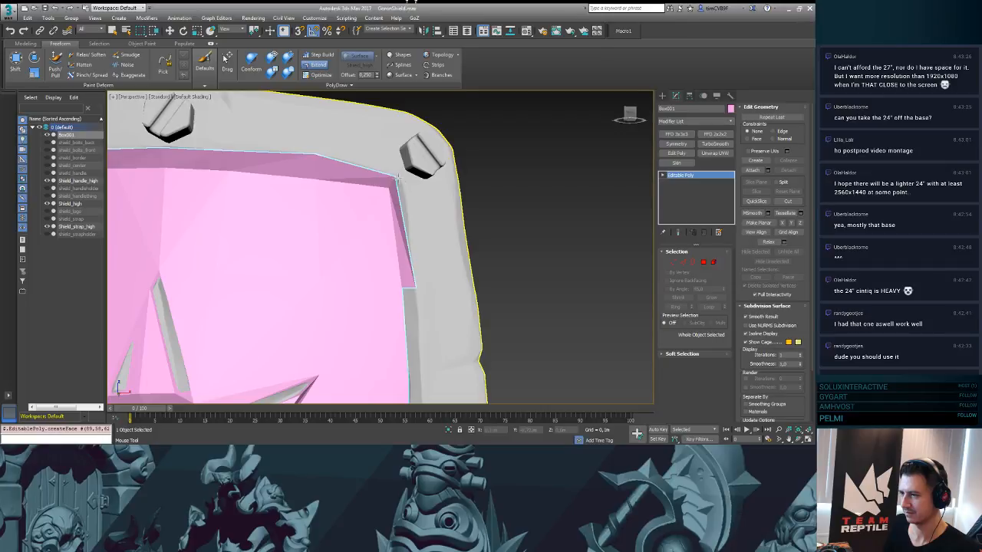
drag(398, 178, 401, 181)
alt+middle_drag(453, 219, 464, 225)
mouse_move(423, 346)
middle_down()
mouse_move(463, 189)
mouse_move(459, 197)
middle_up()
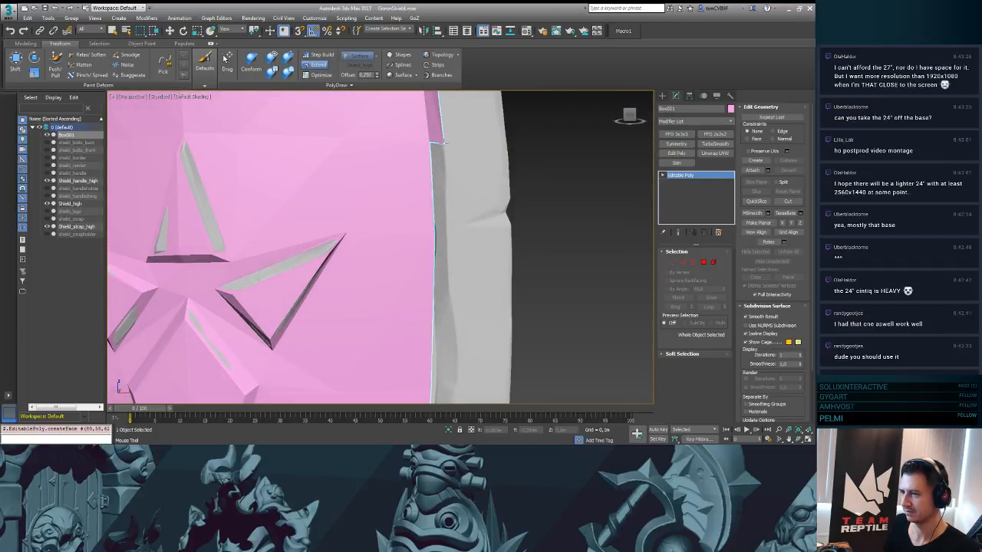
drag(431, 149, 444, 235)
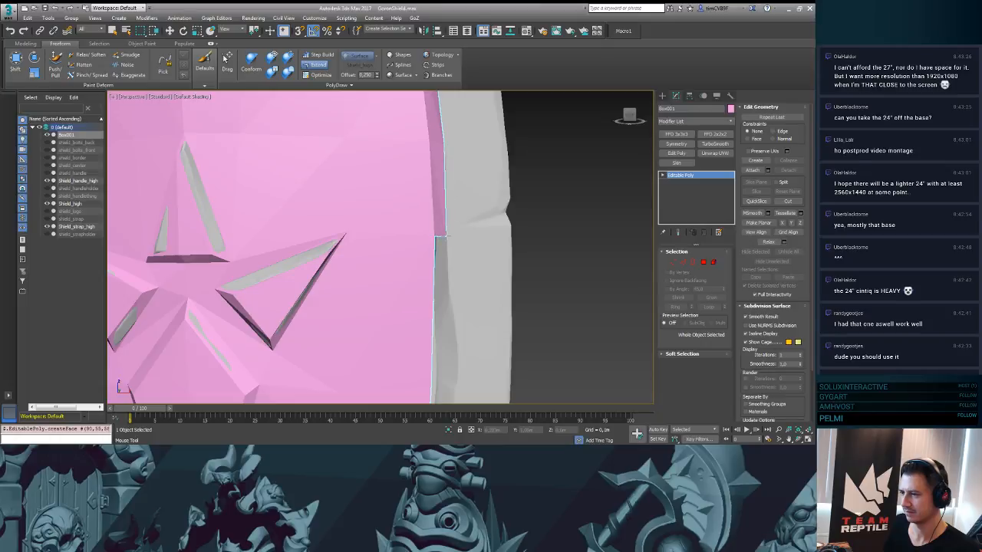
middle_drag(444, 235, 420, 142)
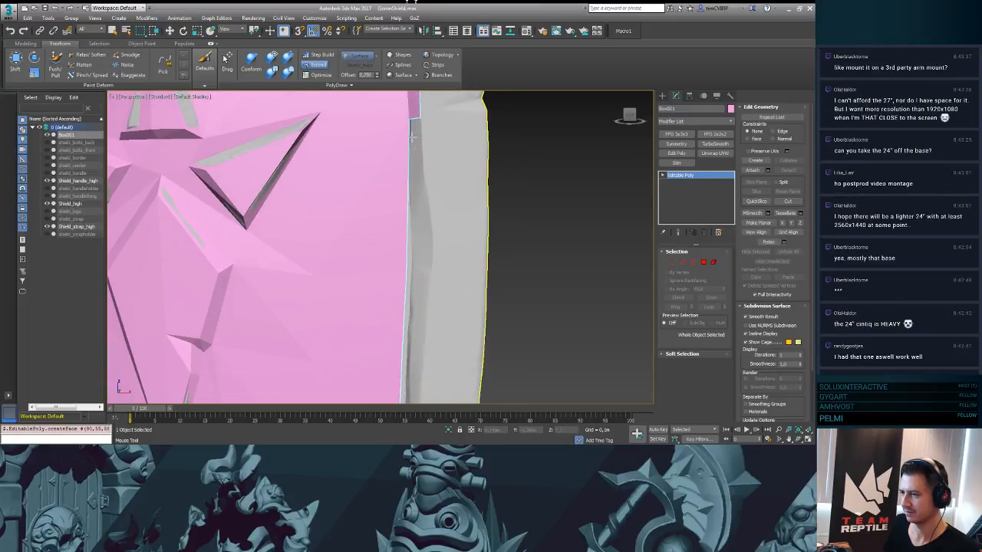
- Extend the side rim's wall strip two faces further down beside the lower blade, undoing the misplaced face and aligning its corner with the inner surface's edge row
drag(412, 136, 428, 282)
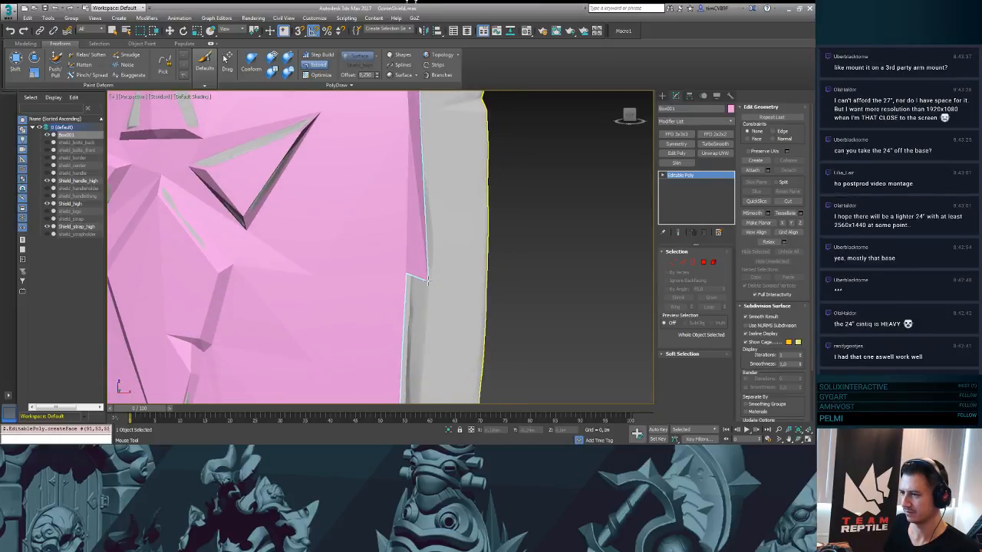
key(F4)
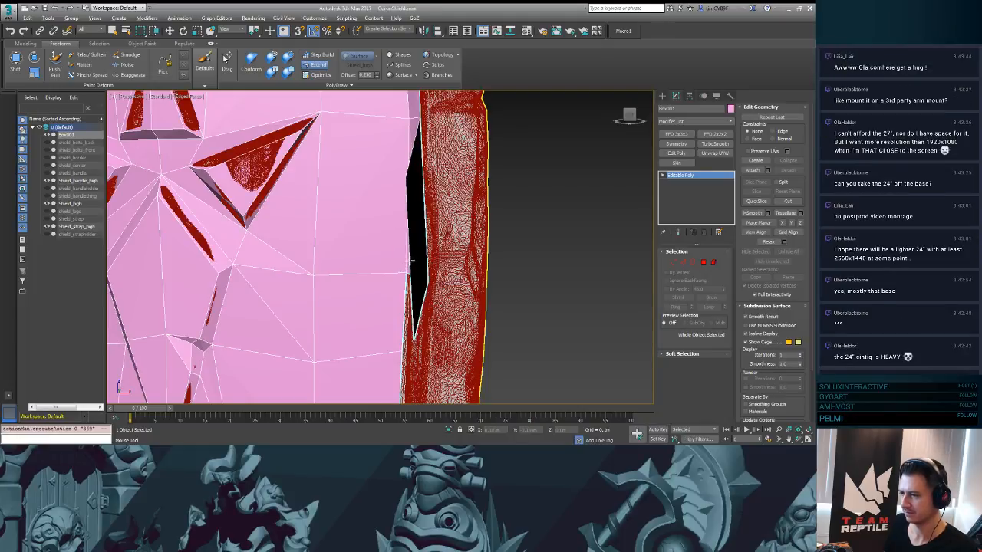
key(ctrl+z)
drag(408, 274, 433, 253)
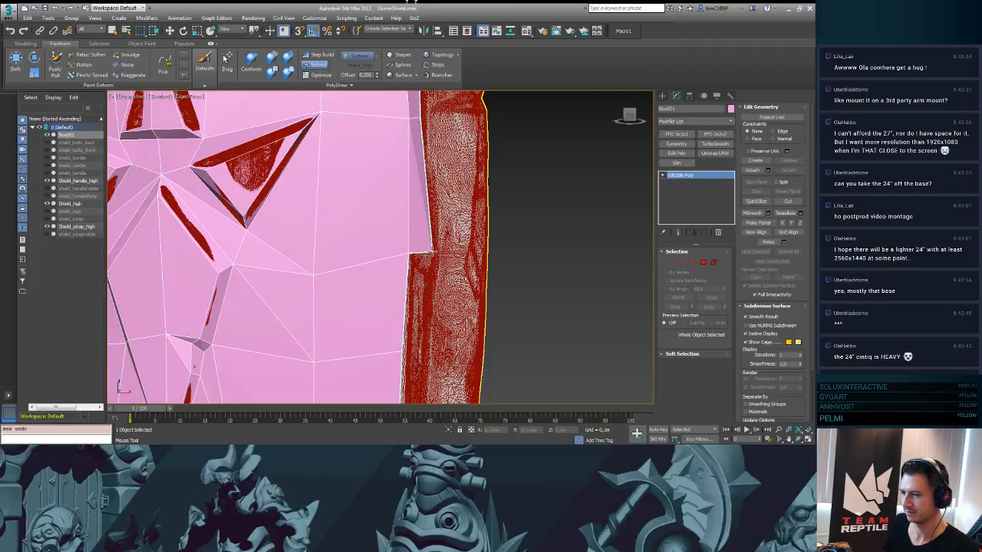
middle_drag(434, 286, 434, 209)
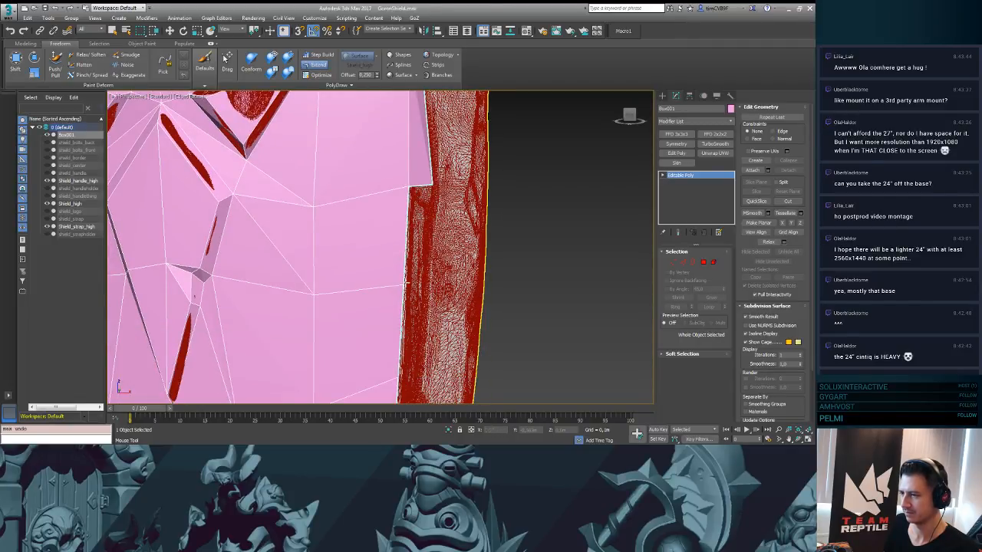
shift+click(421, 287)
key(F4)
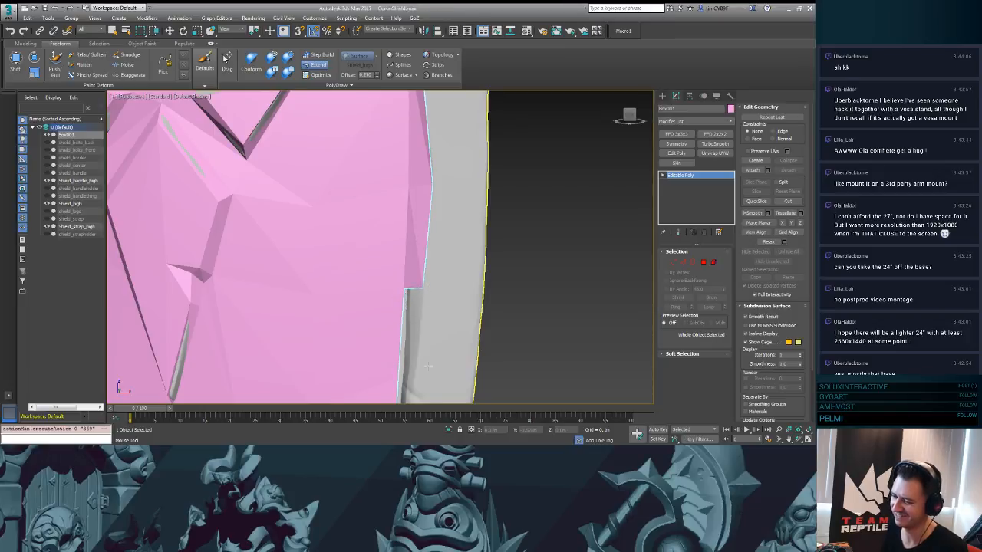
- Continue the side rim's inner-wall strip down to the lower corner of the shield, undoing the misplaced extensions
middle_drag(428, 365, 389, 265)
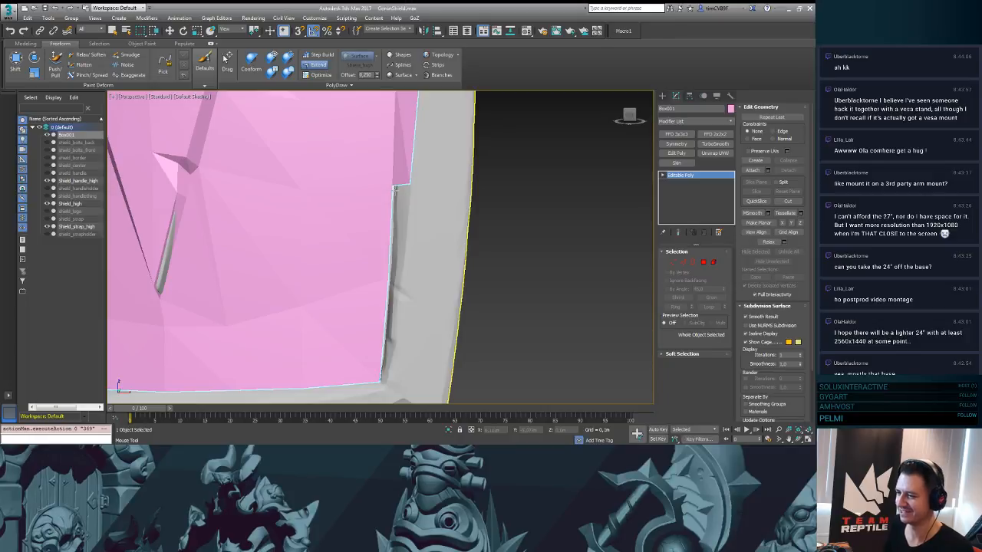
drag(395, 187, 394, 371)
key(ctrl+z)
drag(398, 286, 394, 379)
key(ctrl+z)
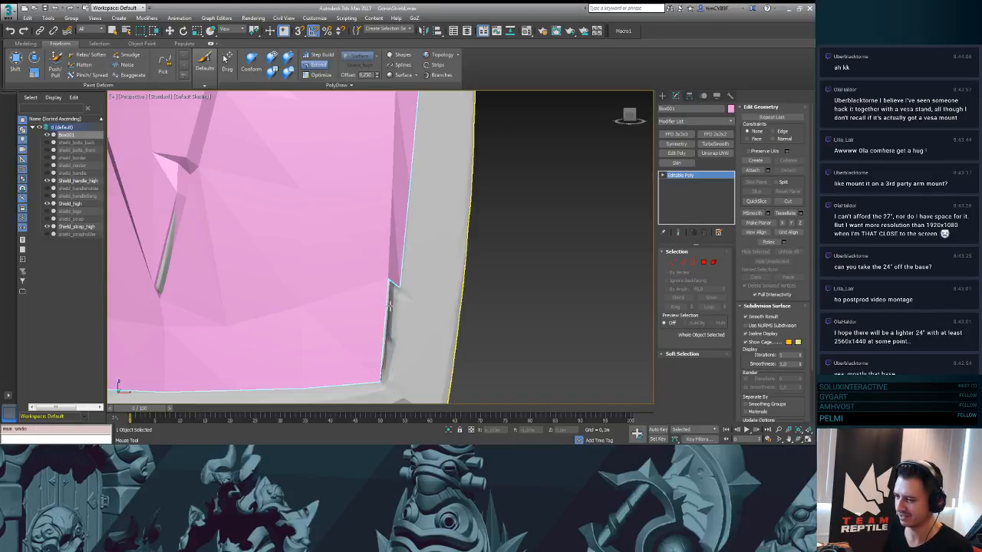
middle_drag(389, 285, 360, 251)
drag(361, 251, 360, 354)
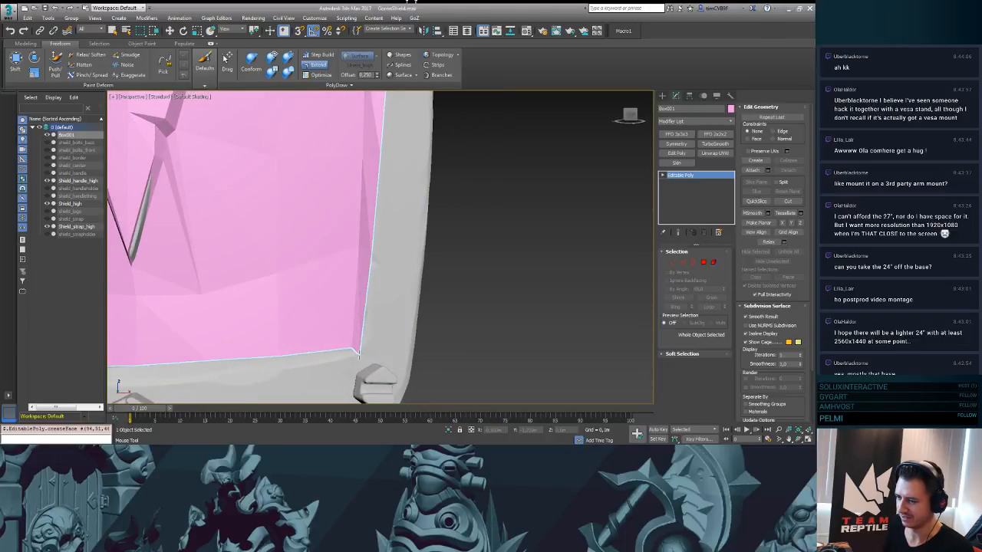
- Extend the inner-wall strip along the lower rim from one corner to the opposite corner, undoing the one misplaced face
middle_drag(360, 355, 435, 266)
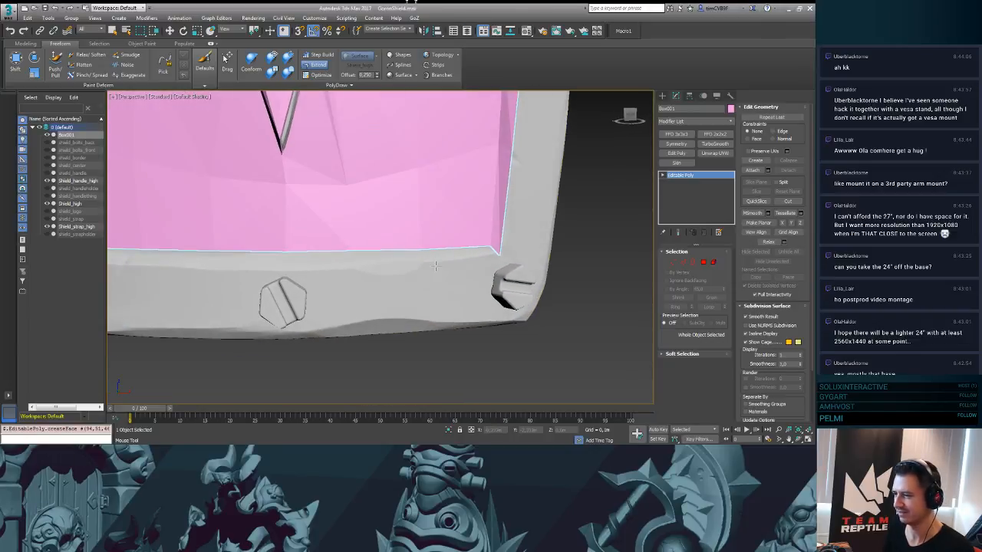
drag(495, 251, 356, 266)
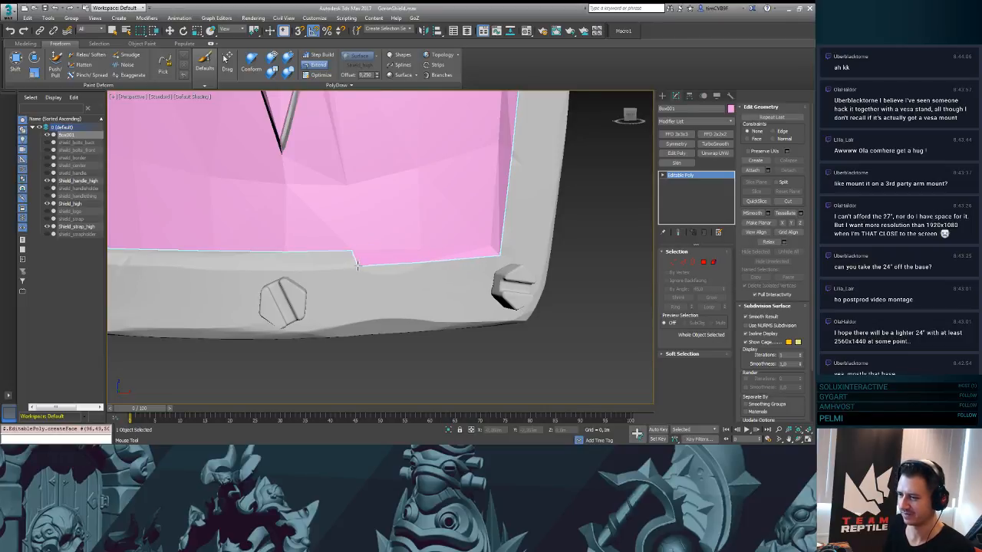
middle_drag(296, 270, 384, 295)
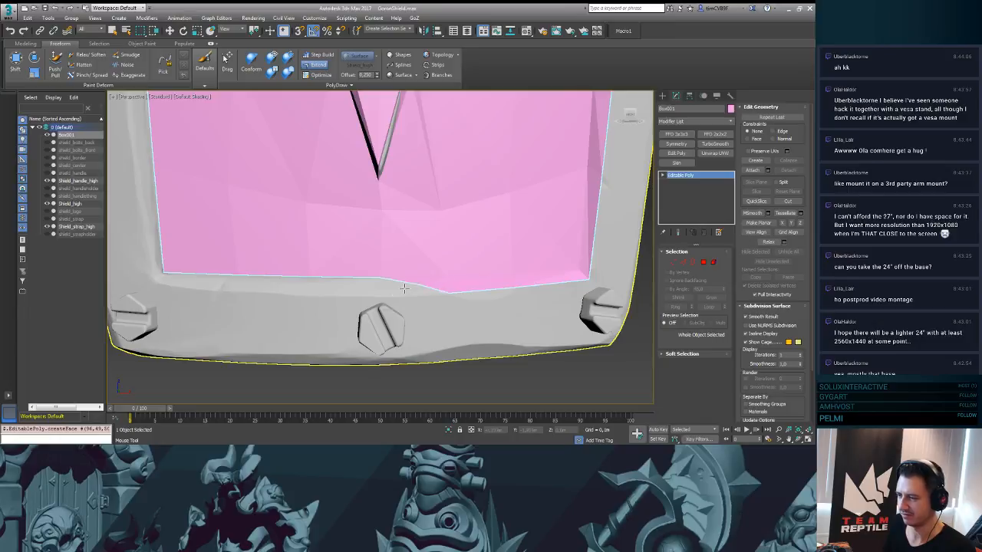
drag(382, 296, 309, 292)
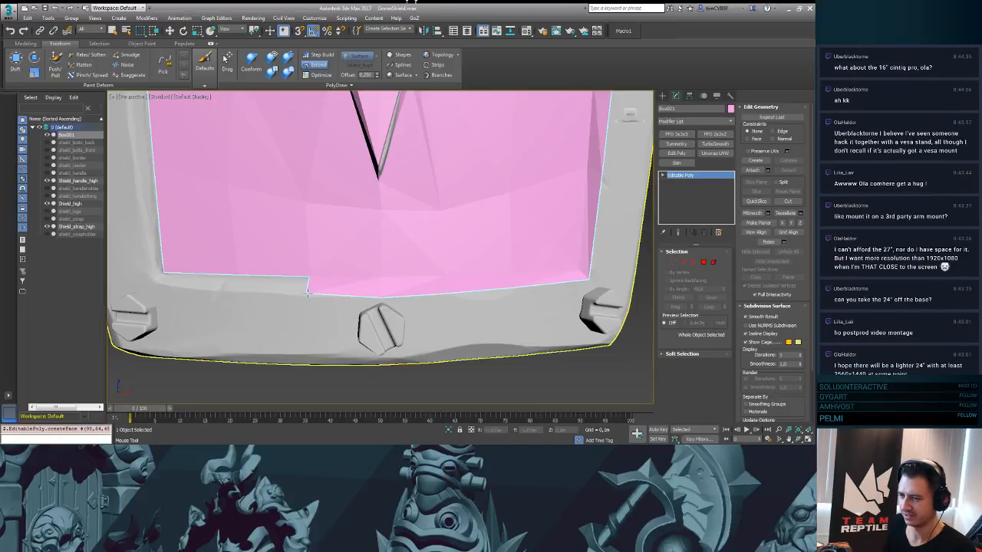
middle_drag(286, 294, 394, 309)
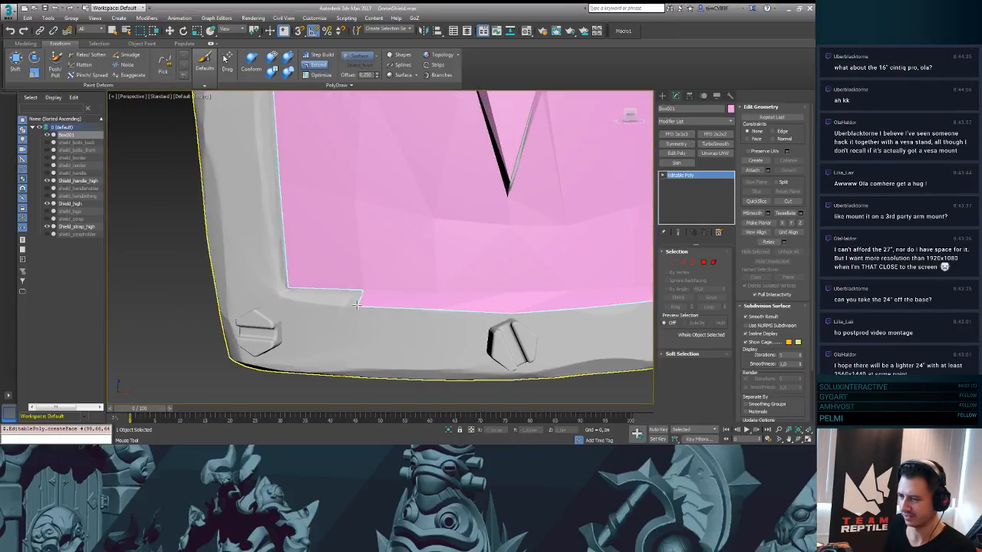
key(ctrl+z)
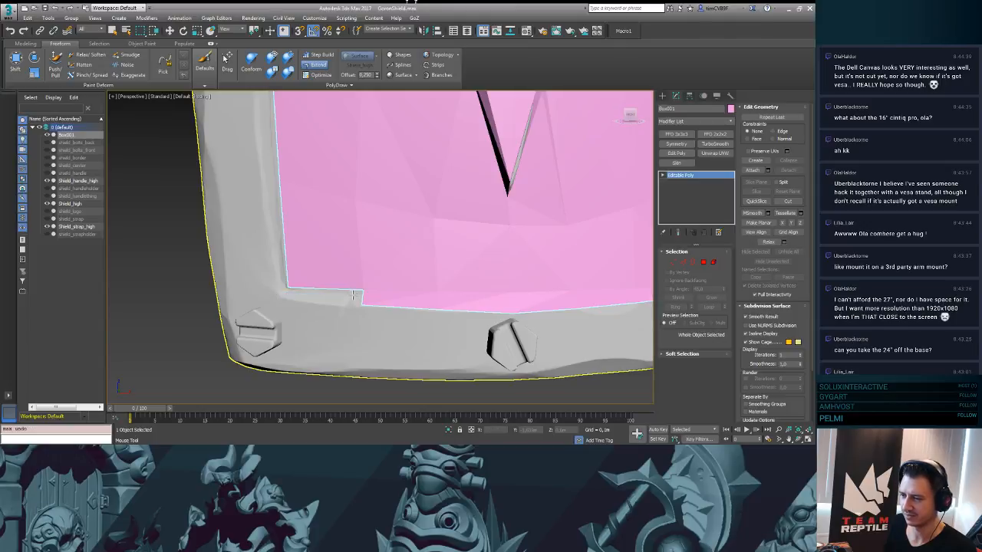
drag(289, 297, 283, 296)
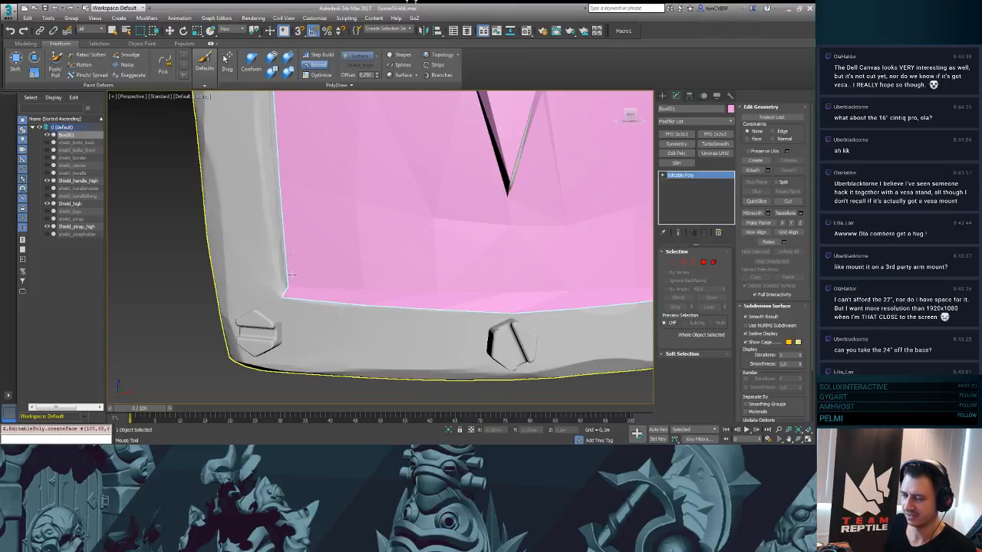
- Extend the inner-wall strip from the lower corner up the opposite side rim, matching the inner surface's edge rows beside the lower blade
middle_drag(291, 273, 323, 317)
drag(314, 334, 291, 233)
middle_drag(260, 185, 313, 282)
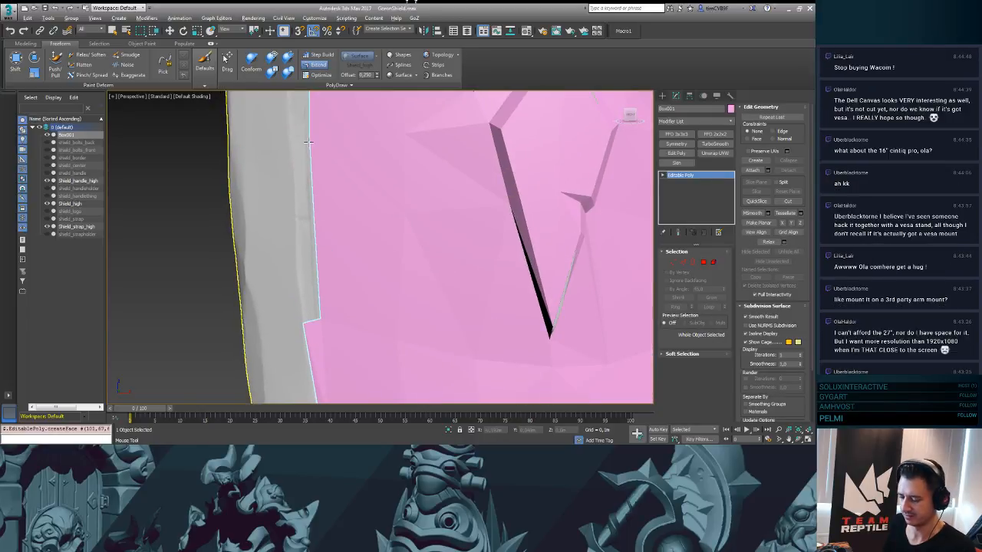
key(F4)
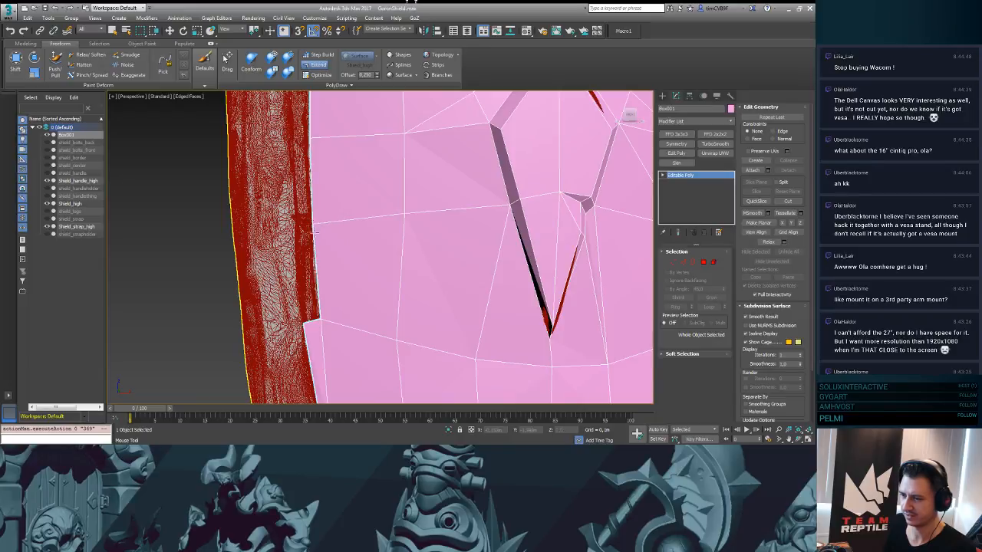
drag(320, 318, 297, 224)
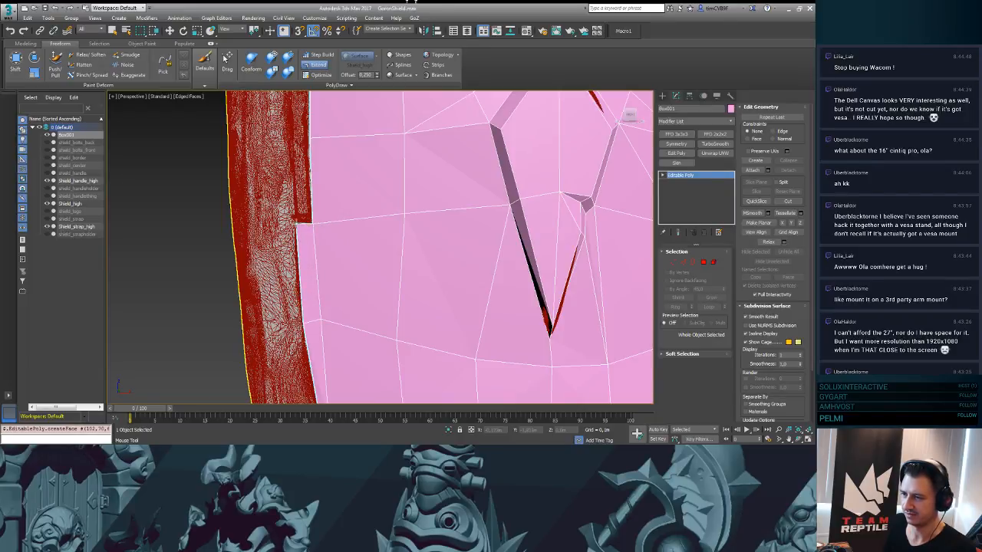
alt+middle_drag(294, 186, 301, 268)
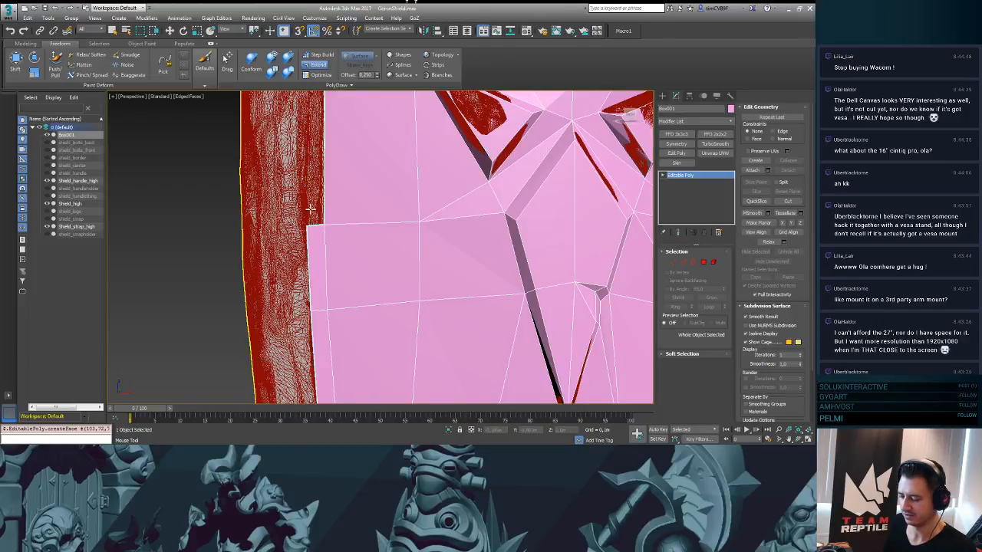
- Turn off the edged-faces display and extend the side rim's wall strip up to the level of the top spike's tip
middle_drag(310, 209, 312, 247)
key(F4)
middle_drag(291, 186, 295, 289)
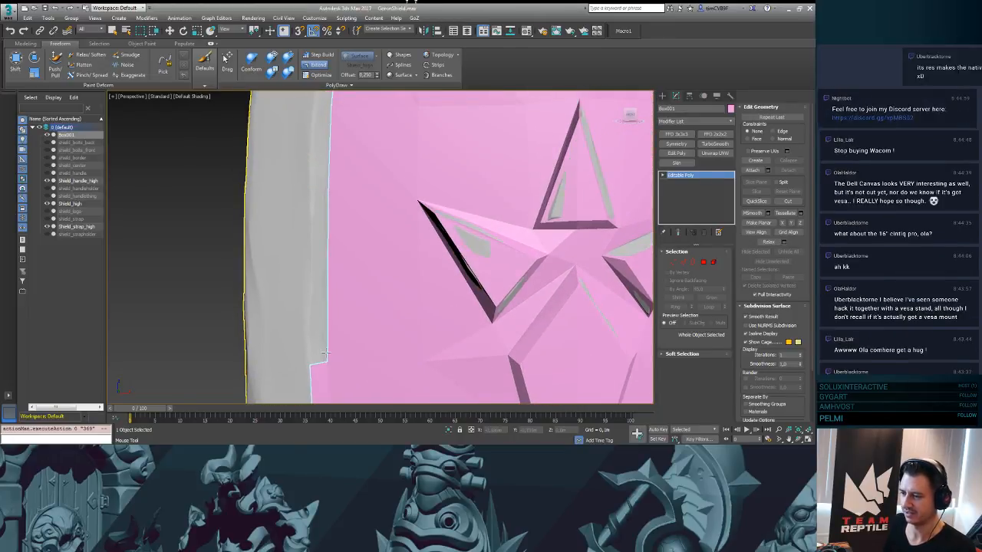
drag(327, 359, 311, 197)
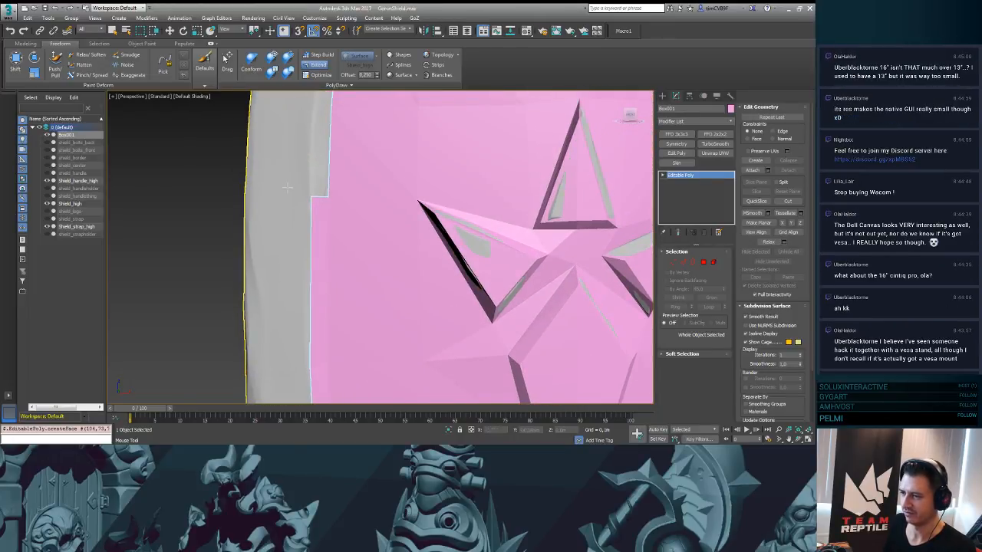
middle_drag(287, 186, 294, 314)
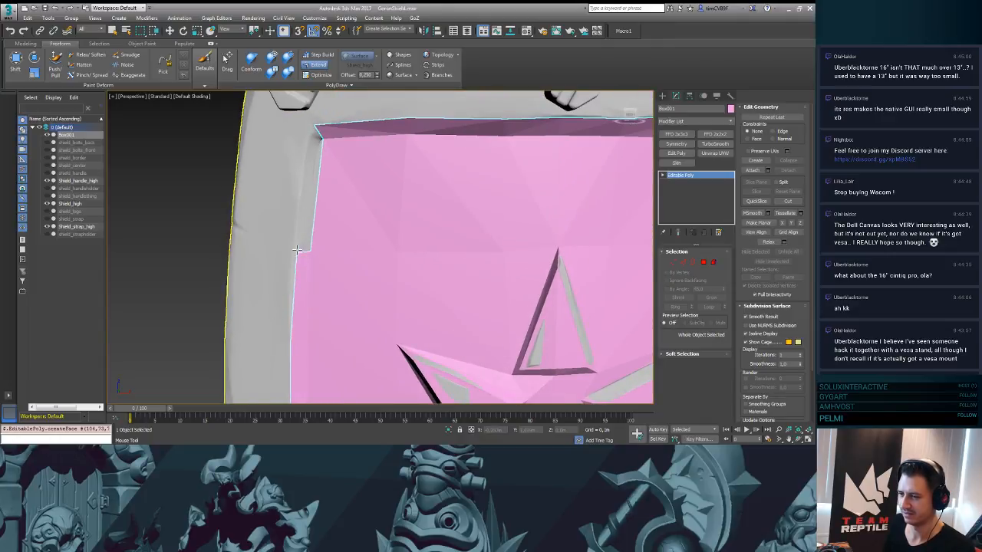
drag(296, 250, 293, 249)
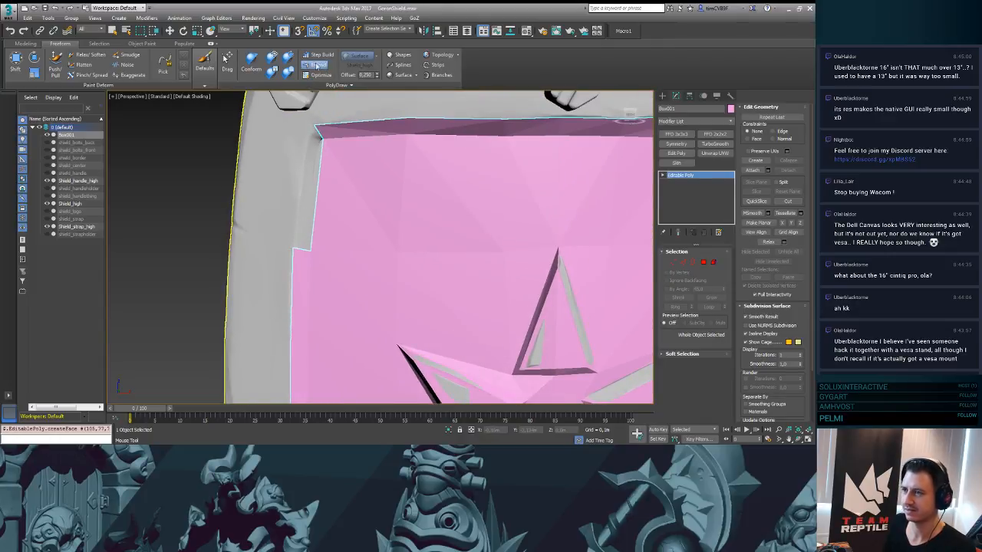
- Fill the remaining wall gap below the upper corner with a Step Build face, and return to the Extend tool
click(321, 55)
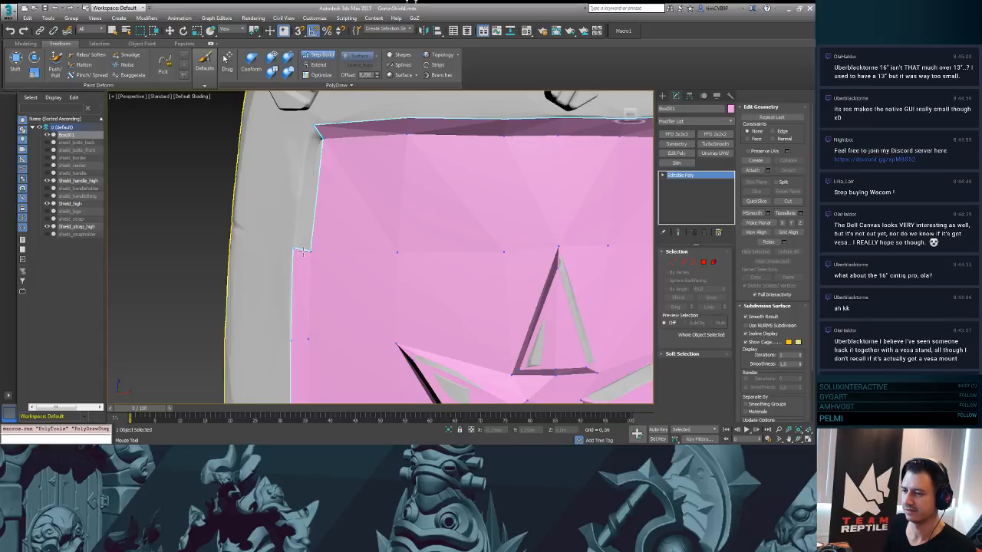
shift+click(306, 155)
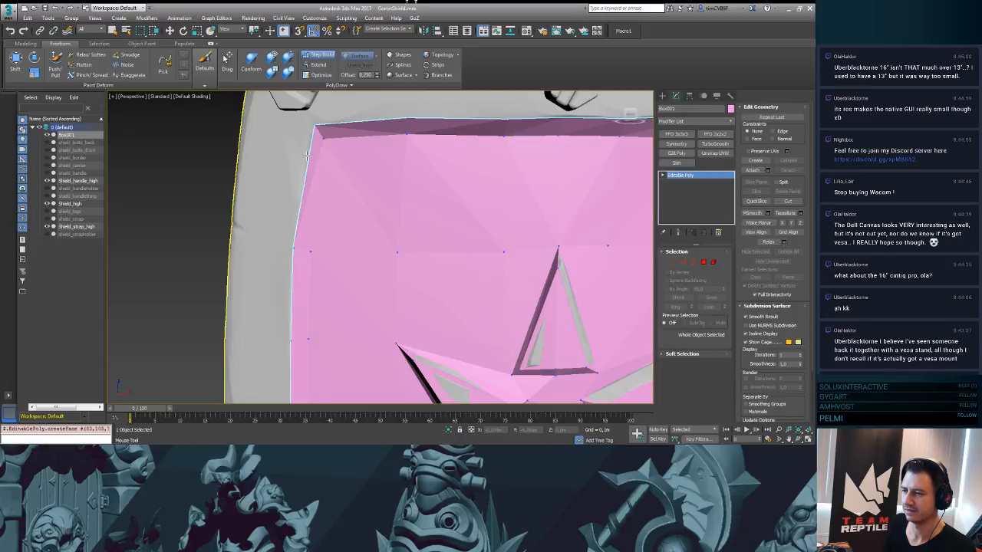
click(317, 64)
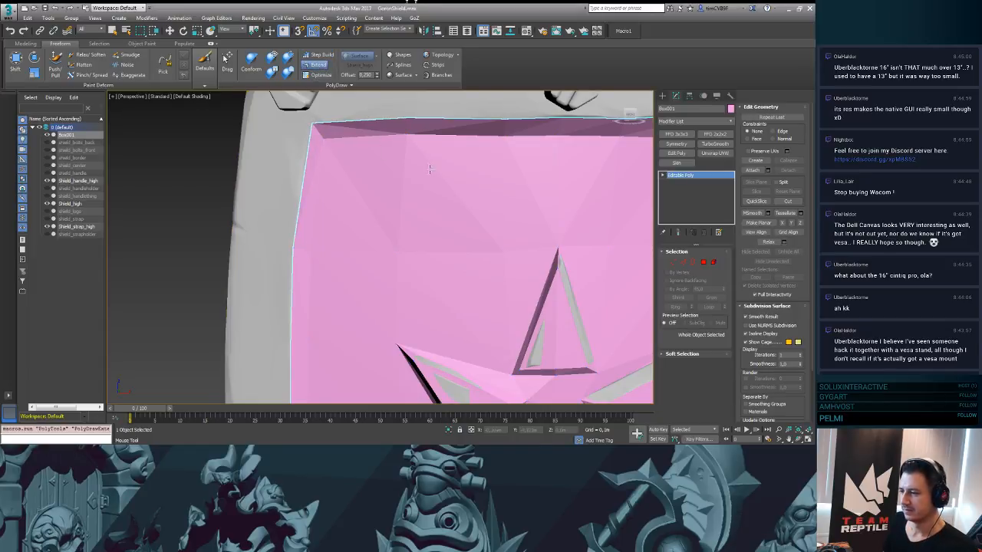
- Turn on edged faces and extend a face from the upper wall's edge across the rim's front at the middle bolt
scroll(430, 169, down, 5)
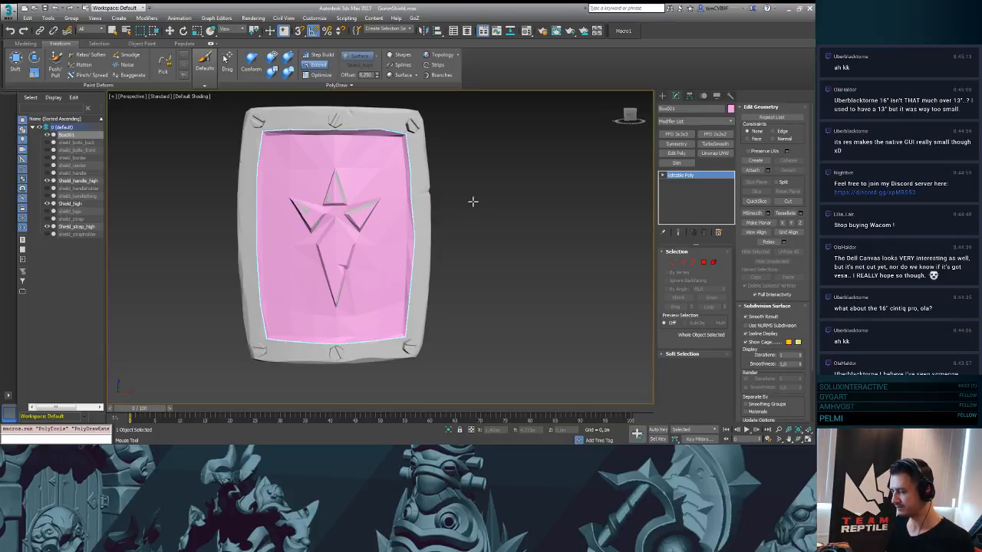
scroll(466, 165, up, 5)
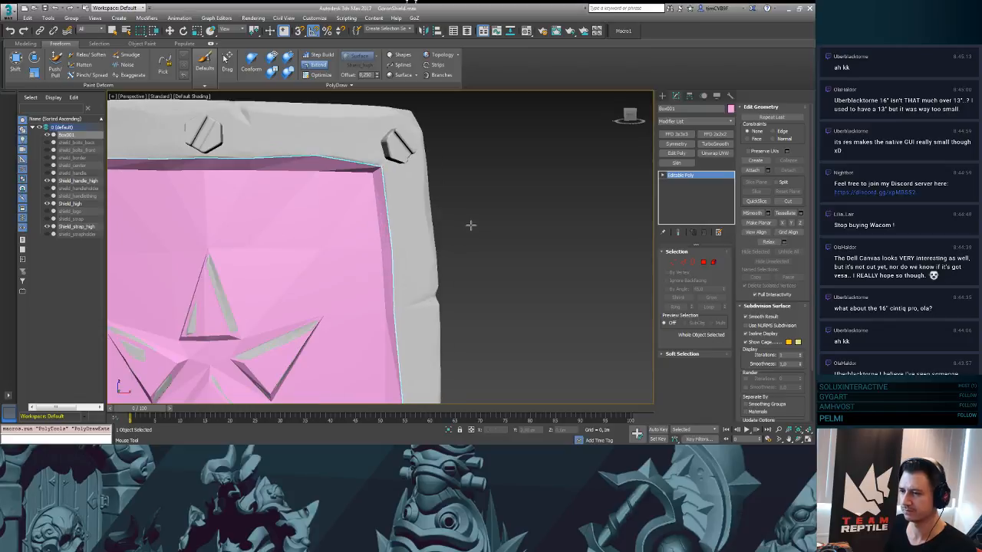
middle_drag(471, 164, 571, 246)
key(F4)
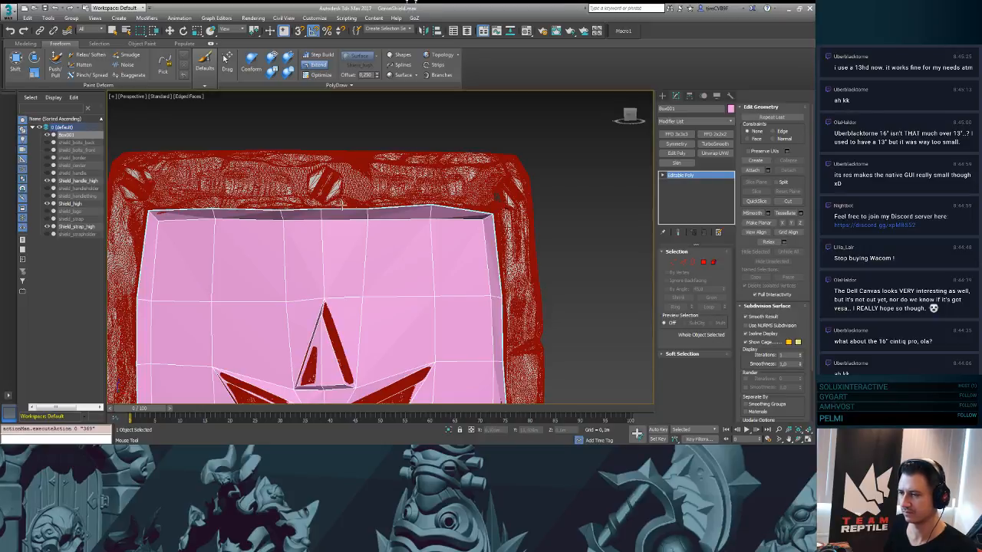
shift+drag(342, 206, 344, 155)
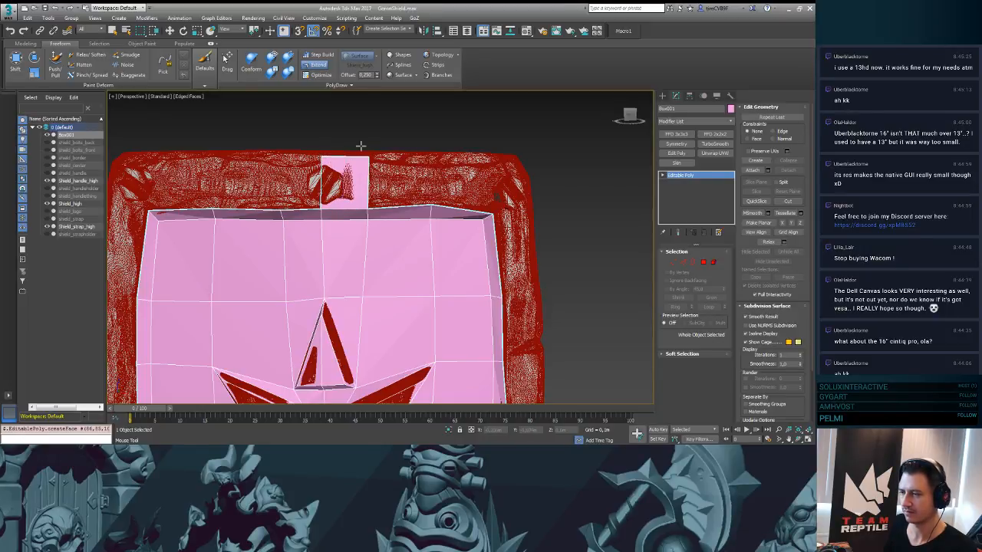
alt+middle_drag(361, 145, 368, 136)
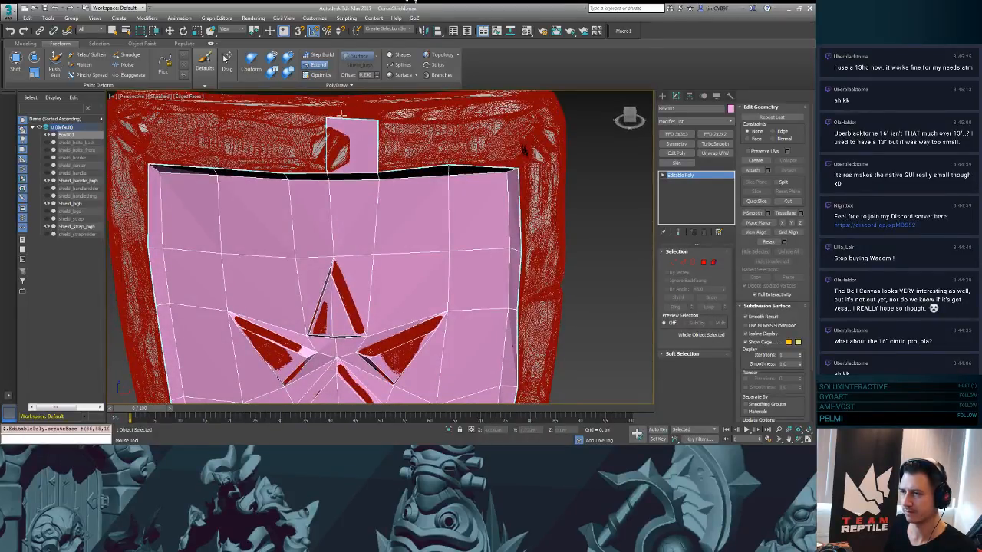
- Turn off the edged-faces display, extend a face across the other half of the middle bolt, and adjust the strip's outer upper corner
key(F4)
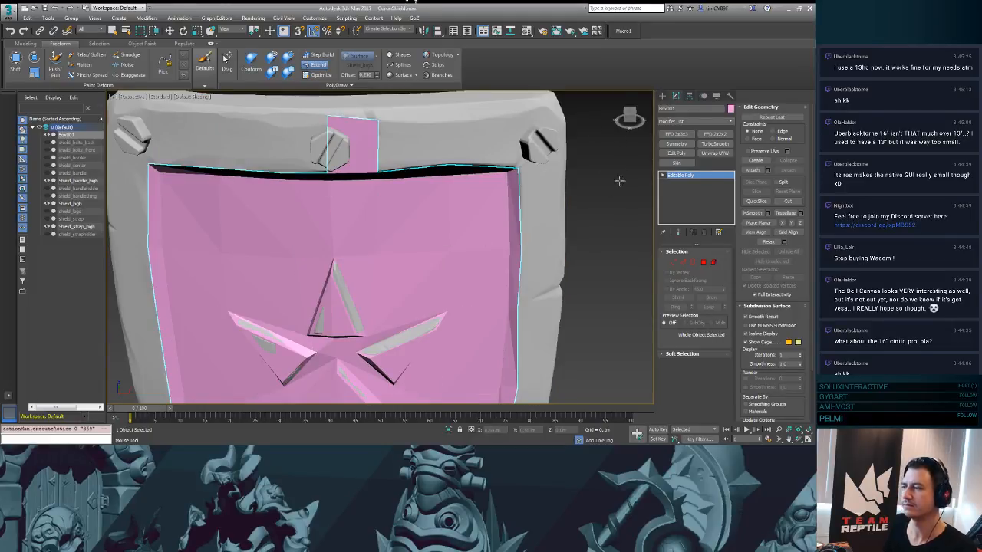
alt+middle_drag(620, 181, 603, 211)
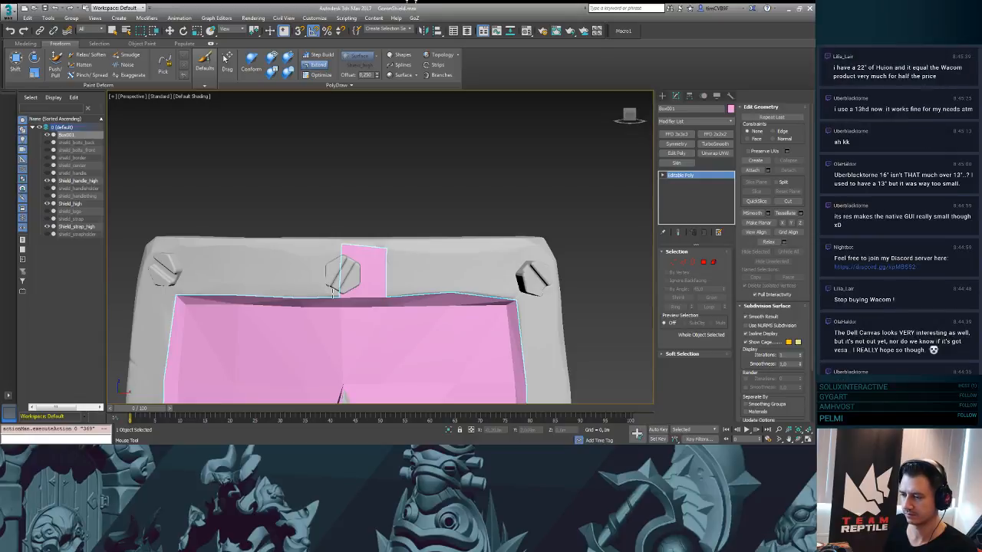
click(299, 243)
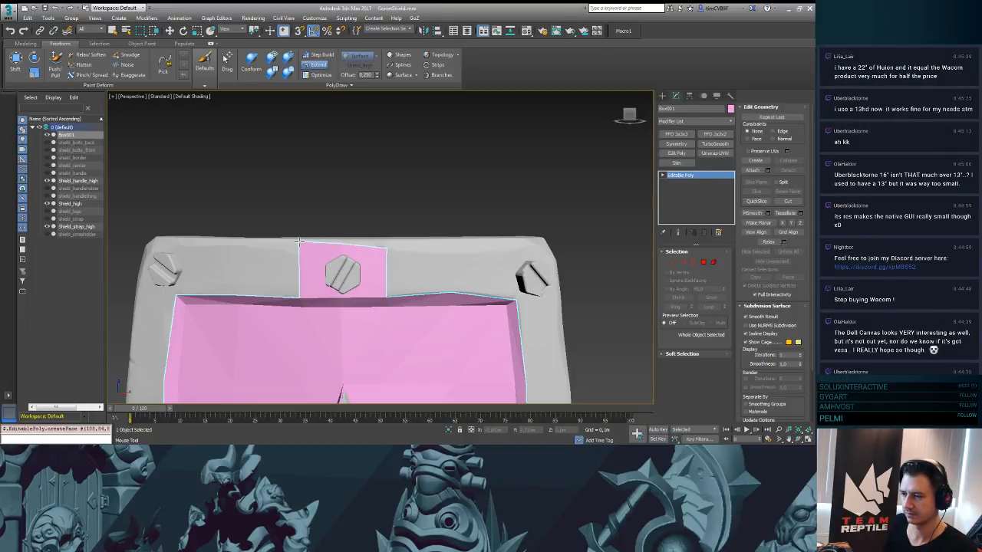
alt+middle_drag(445, 205, 339, 222)
ctrl+alt+shift+drag(305, 230, 302, 224)
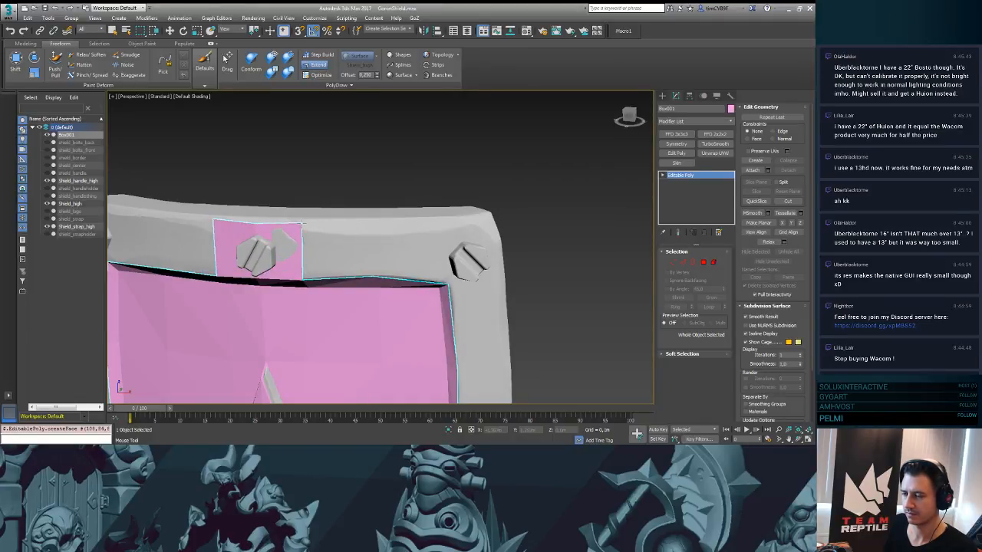
- Extend one more face along the upper rim's front from the middle bolt toward the corner bolt, and save the scene
shift+drag(307, 272, 372, 234)
alt+middle_drag(400, 216, 415, 168)
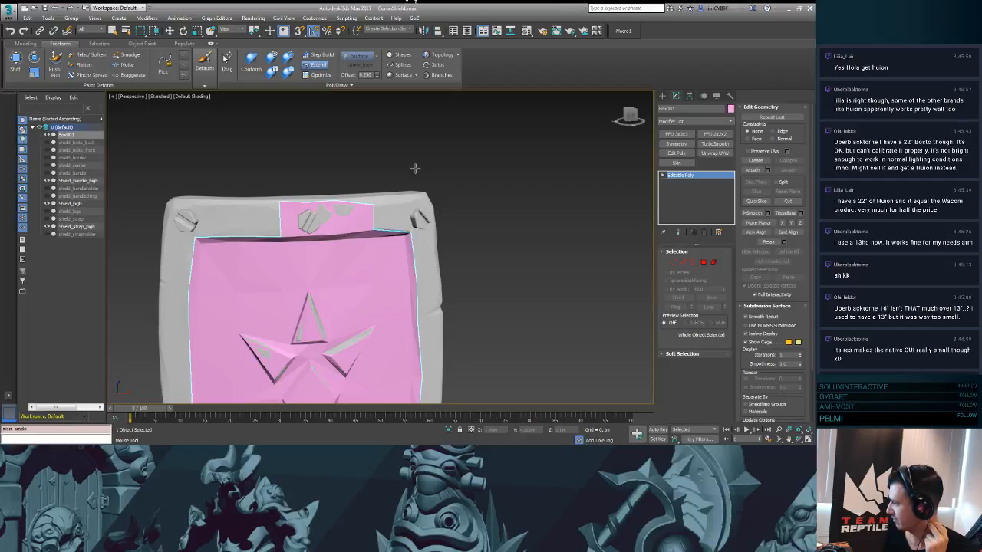
middle_drag(379, 152, 396, 140)
scroll(397, 139, up, 3)
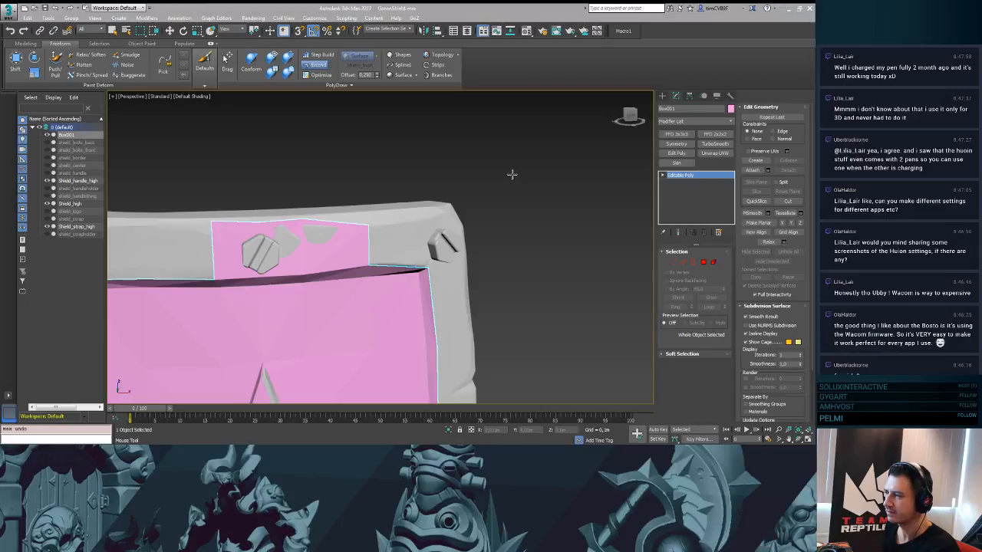
middle_drag(541, 168, 529, 155)
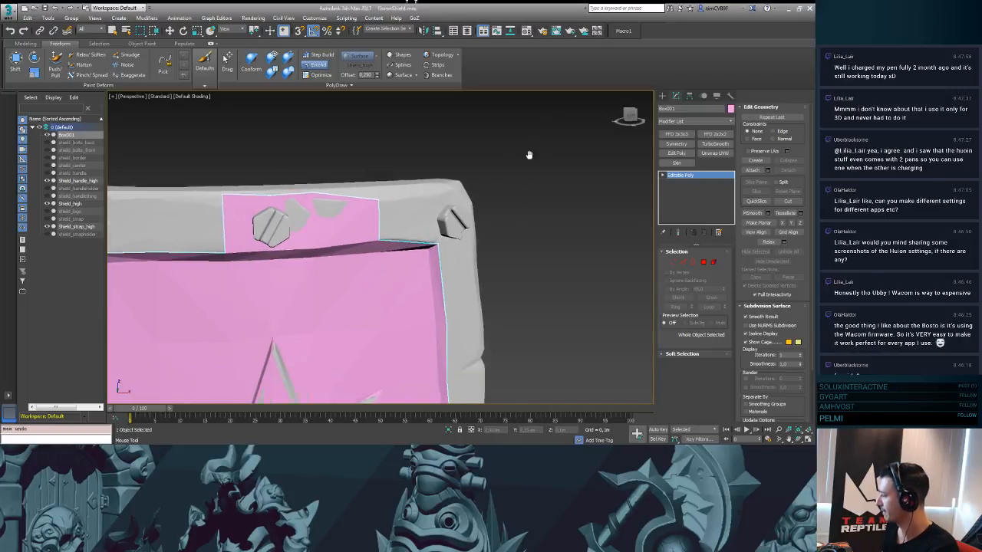
scroll(557, 120, down, 5)
key(ctrl+s)
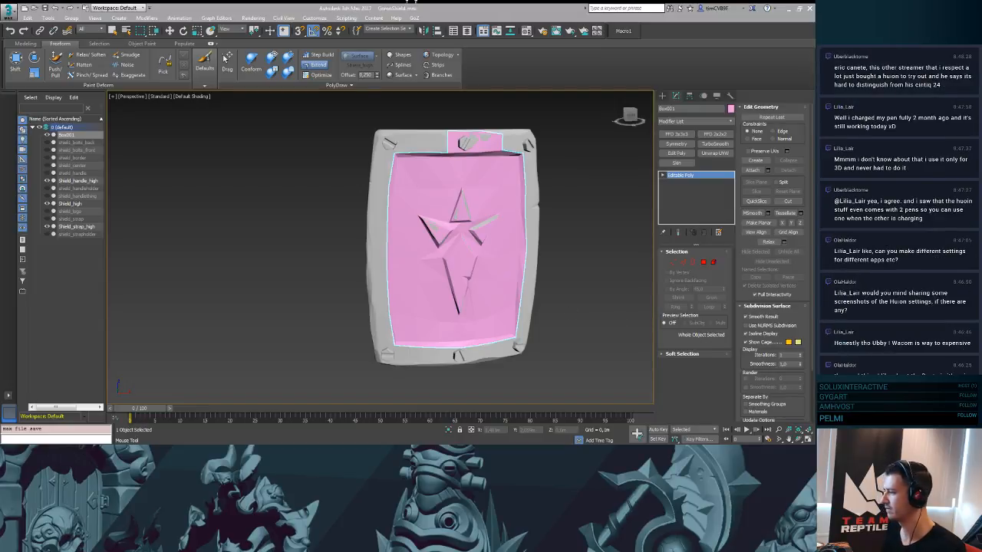
- Import Hylian Tunic.dae into the shield scene with the Autodesk Media & Entertainment preset and dismiss the import report
click(9, 10)
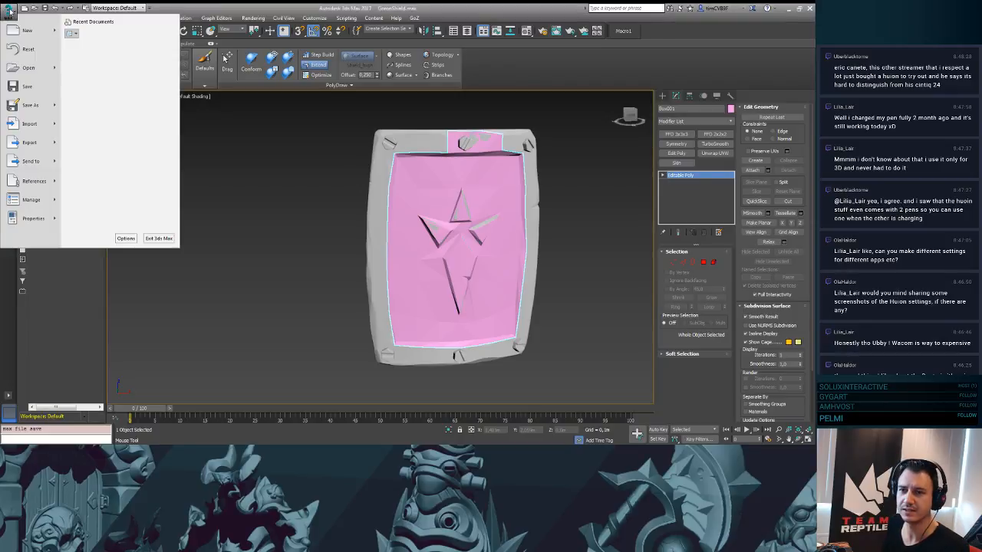
click(31, 125)
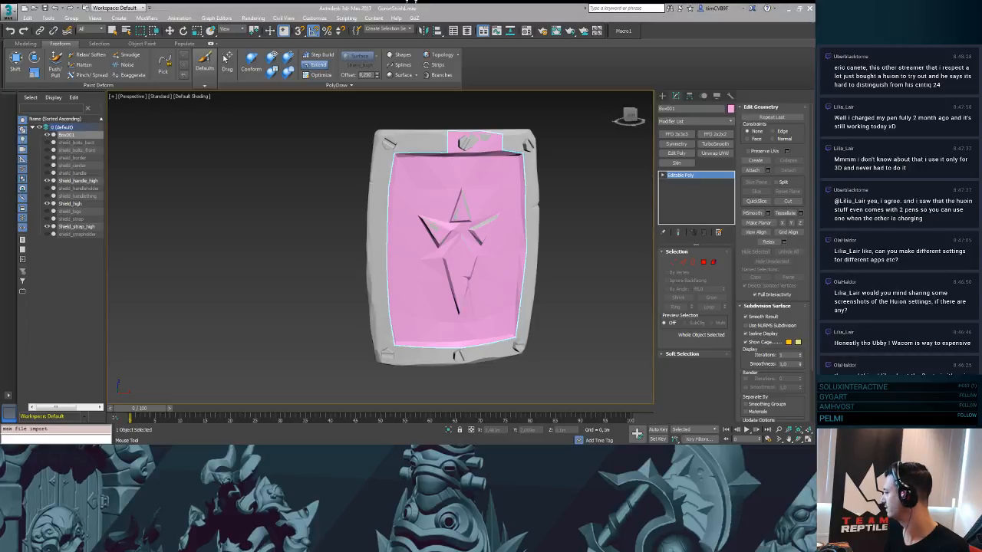
click(9, 9)
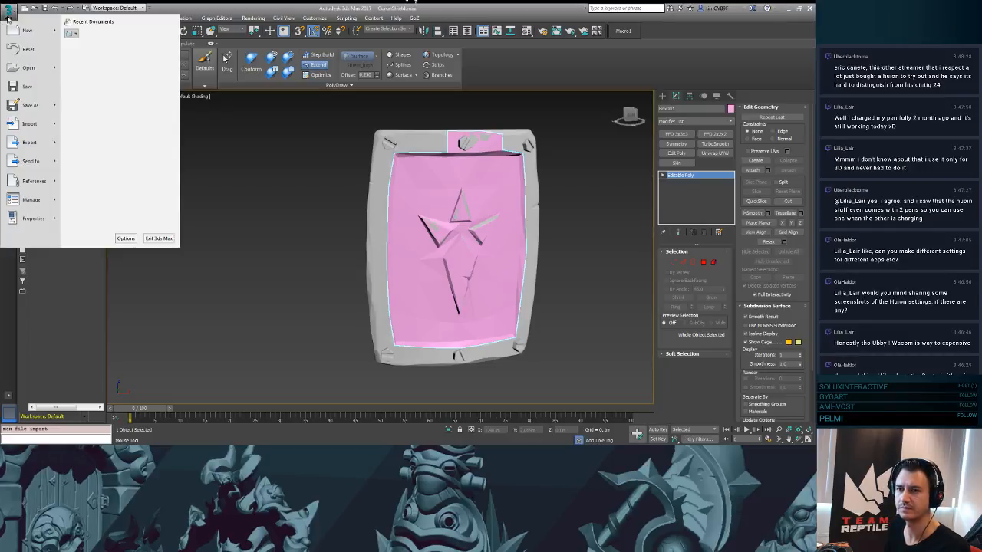
click(9, 9)
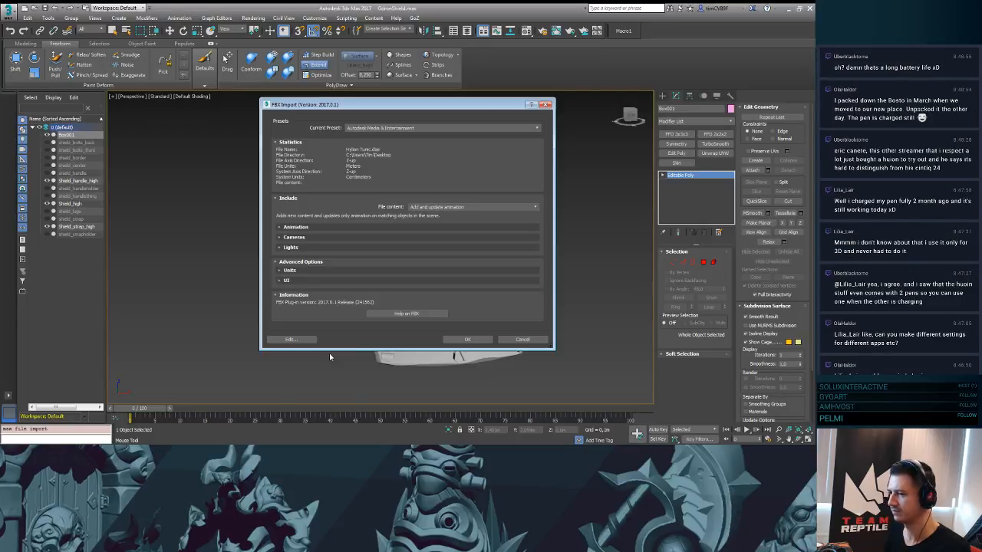
click(467, 341)
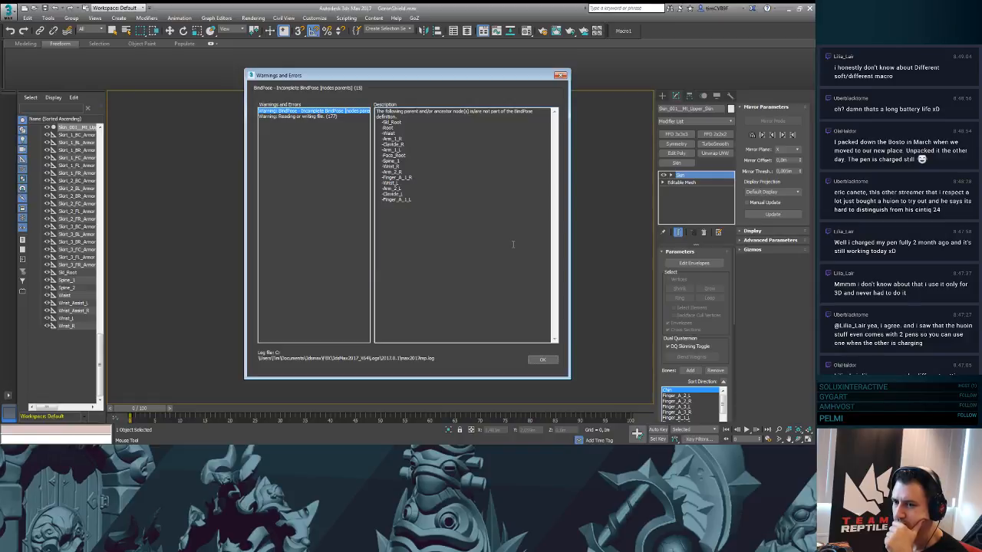
click(542, 360)
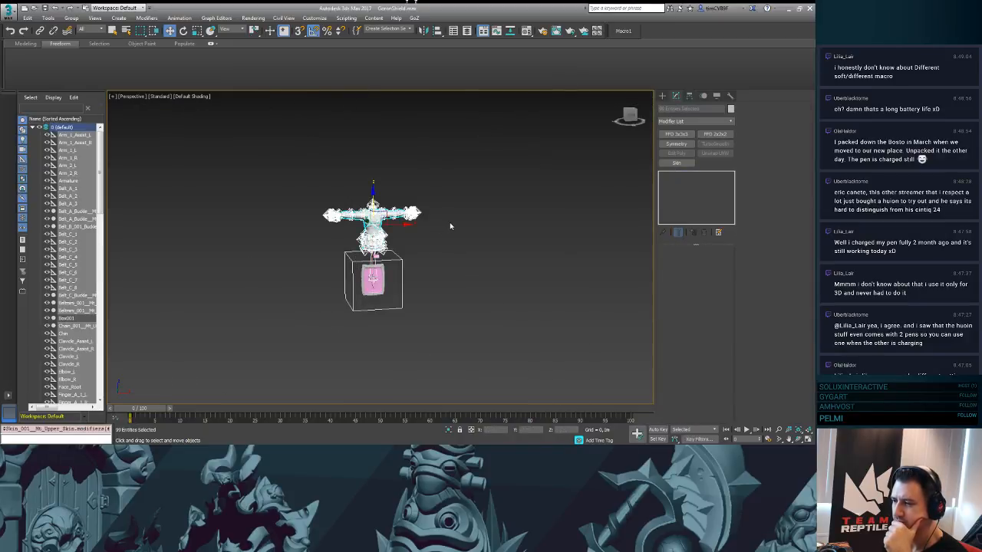
- Turn on edged faces and examine the wireframe of the tunic's front, chest straps and waist belts
scroll(448, 240, up, 8)
middle_drag(342, 239, 509, 239)
scroll(489, 240, up, 2)
key(F4)
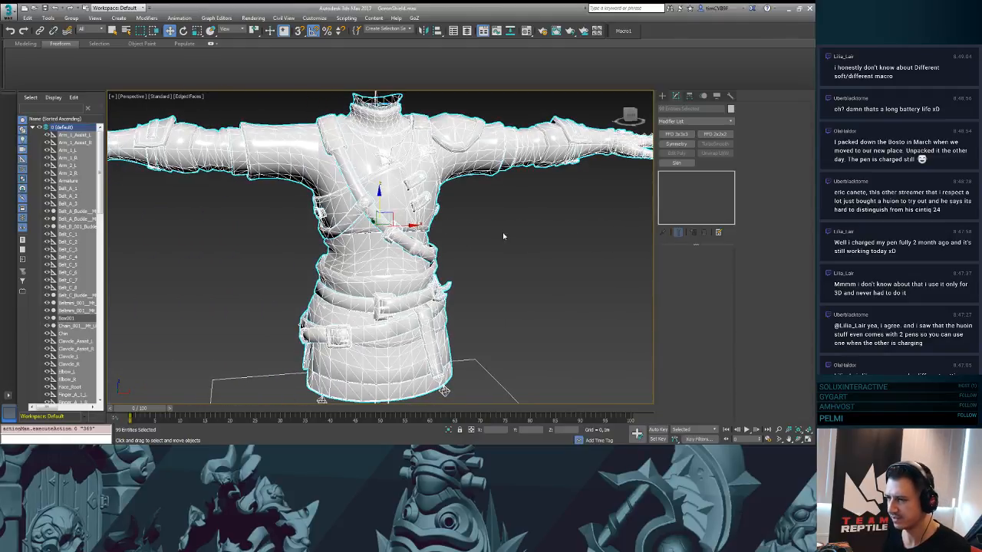
scroll(430, 211, up, 4)
middle_drag(430, 211, 512, 232)
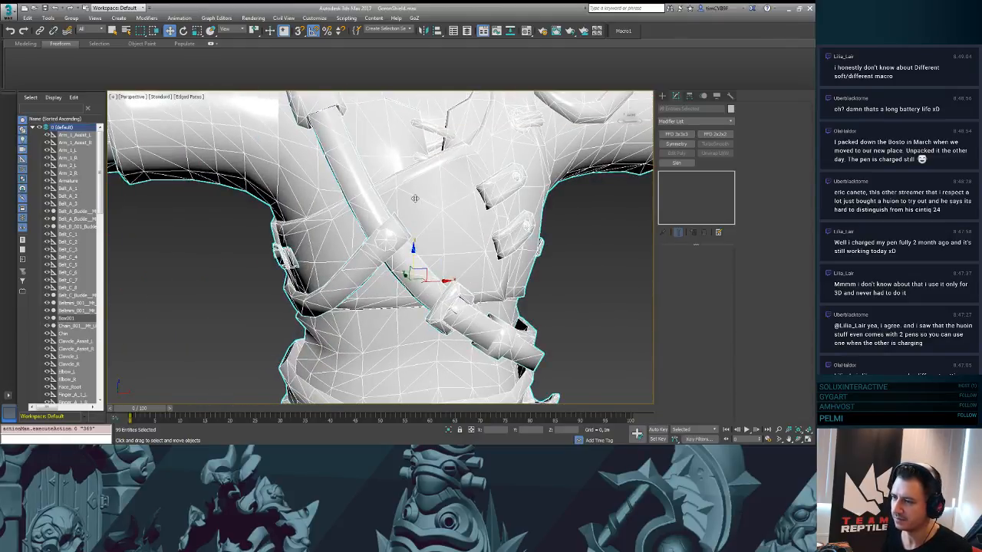
click(423, 200)
middle_drag(588, 246, 543, 176)
click(470, 221)
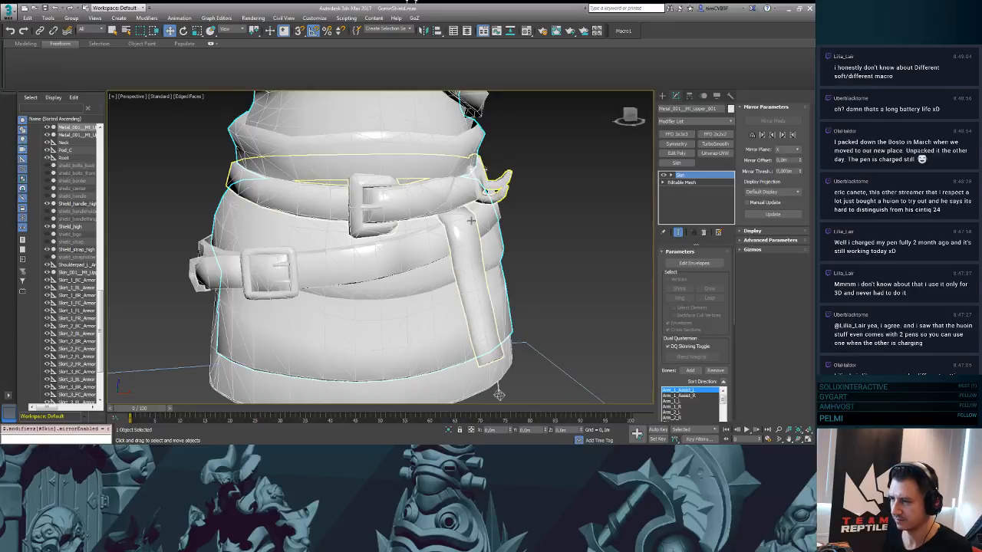
- Examine the topology of the tunic's side, collar and diagonal chest strap from several angles
alt+middle_drag(464, 227, 380, 333)
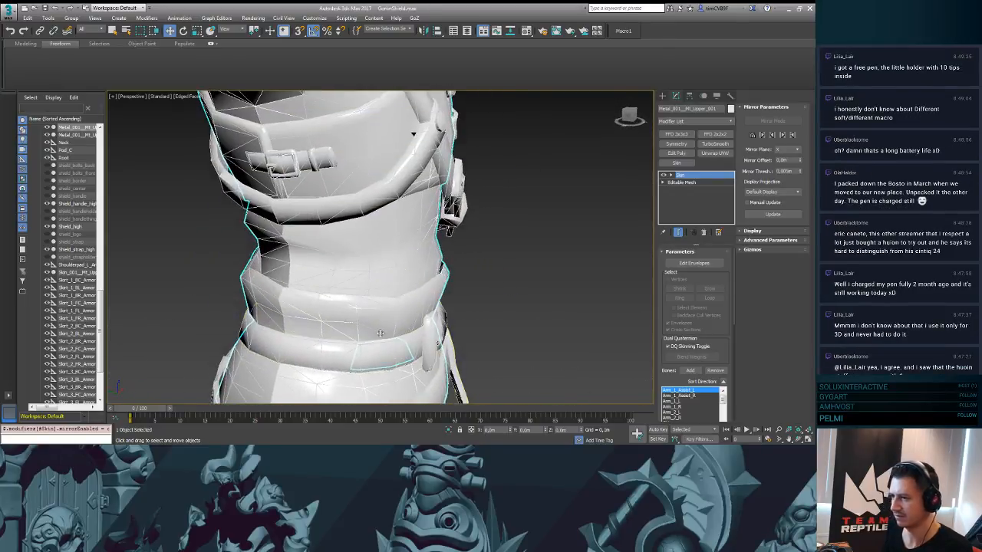
alt+middle_drag(365, 201, 340, 245)
alt+middle_drag(291, 216, 422, 223)
scroll(422, 223, up, 5)
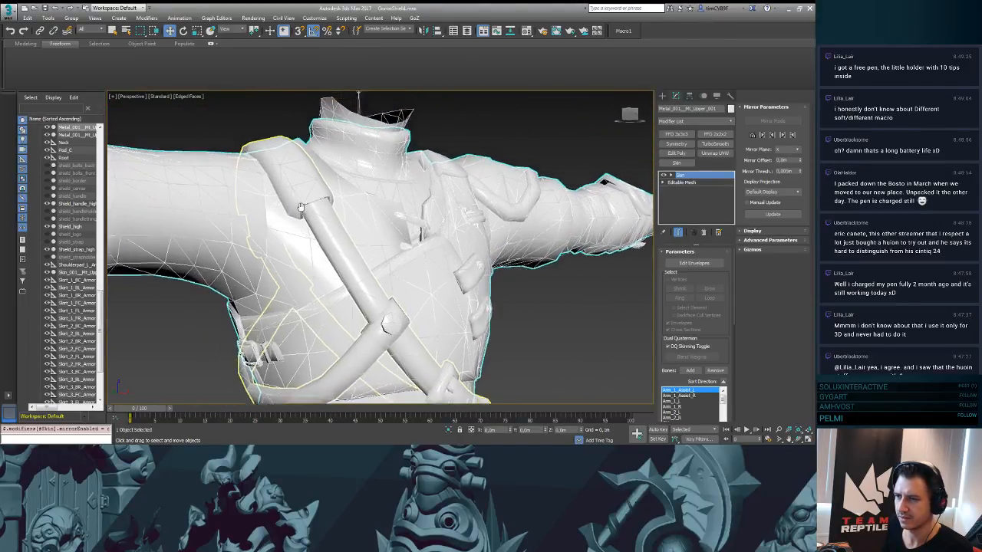
click(374, 181)
alt+middle_drag(373, 181, 342, 201)
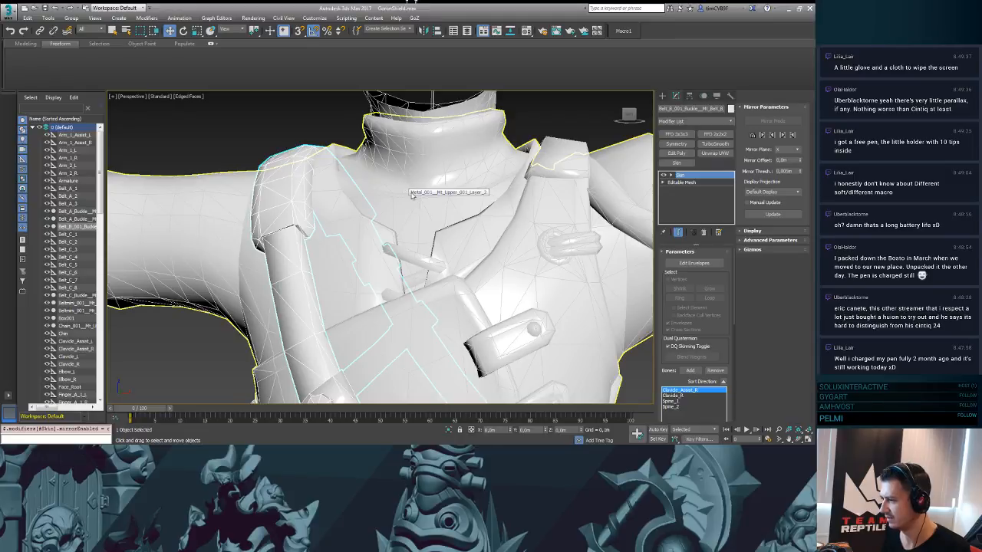
alt+middle_drag(411, 195, 385, 162)
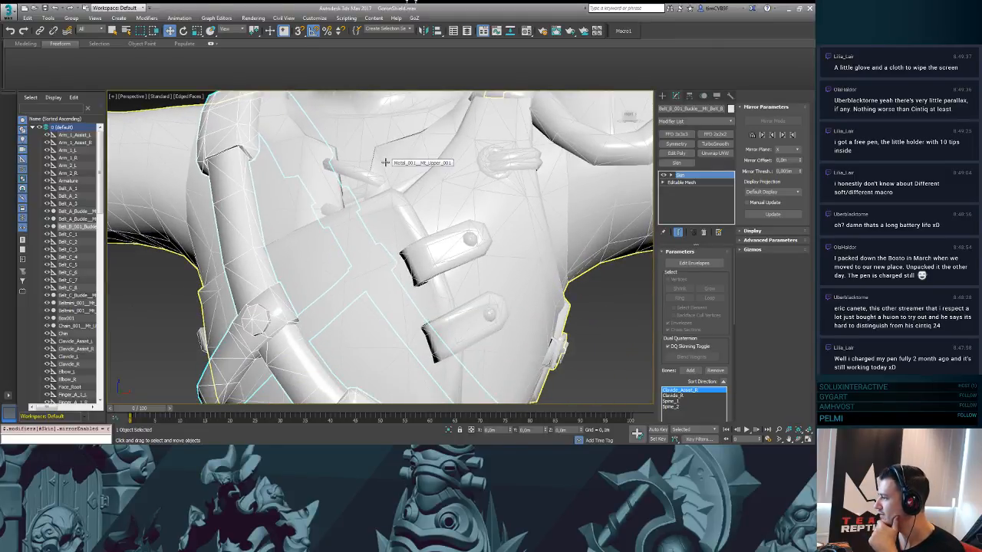
scroll(407, 192, down, 4)
alt+middle_drag(376, 271, 459, 228)
alt+middle_drag(526, 177, 595, 210)
scroll(476, 221, up, 2)
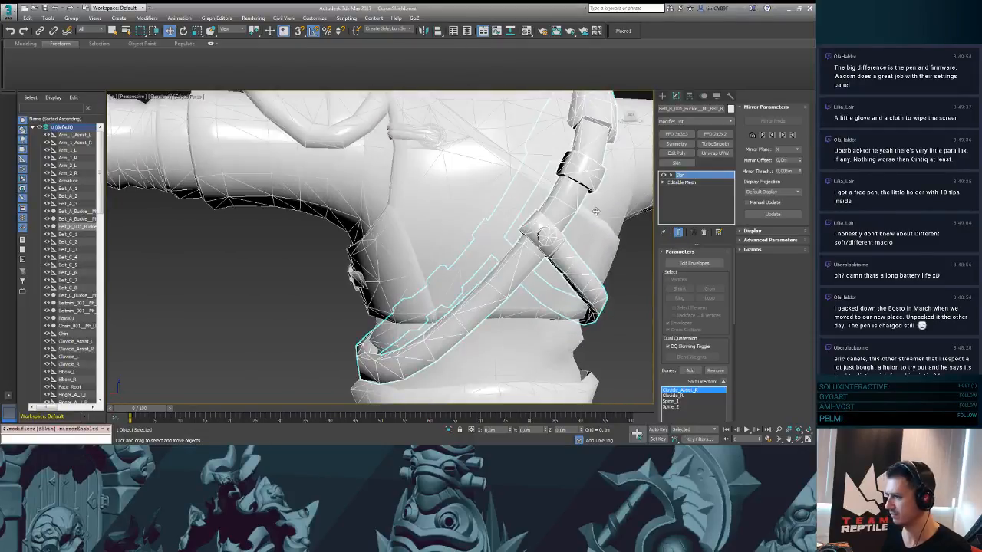
alt+middle_drag(475, 180, 344, 236)
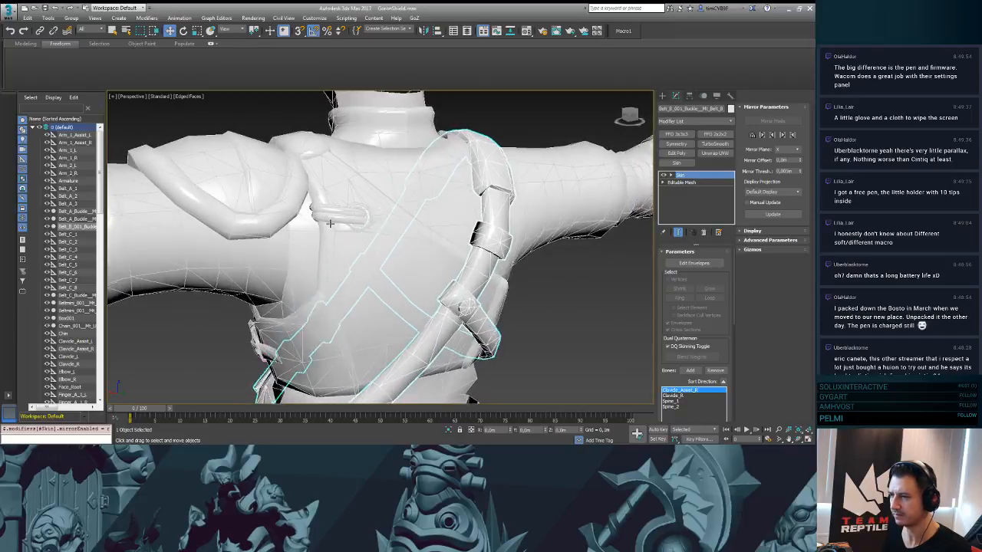
alt+middle_drag(330, 223, 311, 233)
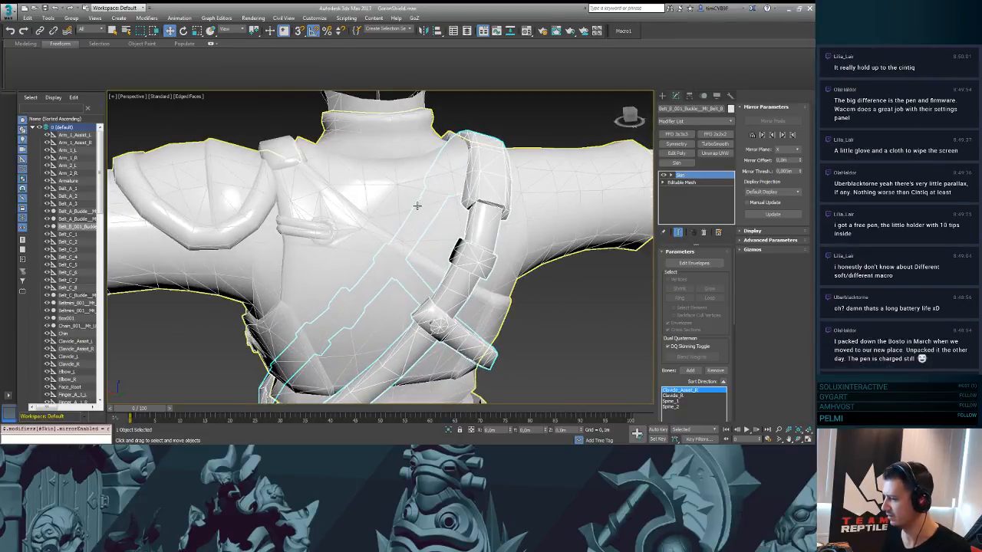
- Examine the mesh of the shoulder strap, the chest cord loop and the buttoned chest flaps up close
scroll(421, 259, up, 5)
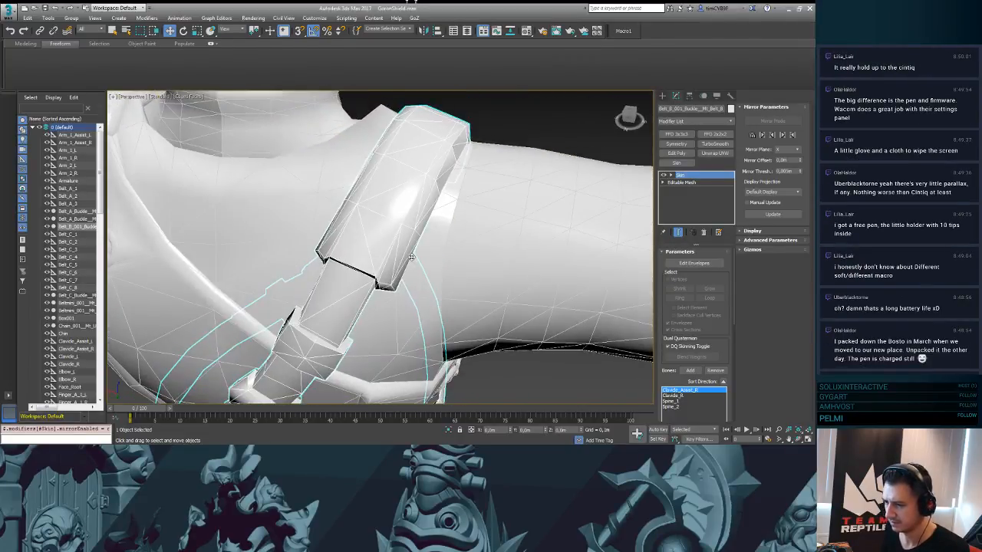
alt+middle_drag(412, 257, 327, 222)
scroll(366, 232, up, 4)
click(272, 252)
middle_drag(273, 253, 353, 185)
scroll(369, 200, down, 5)
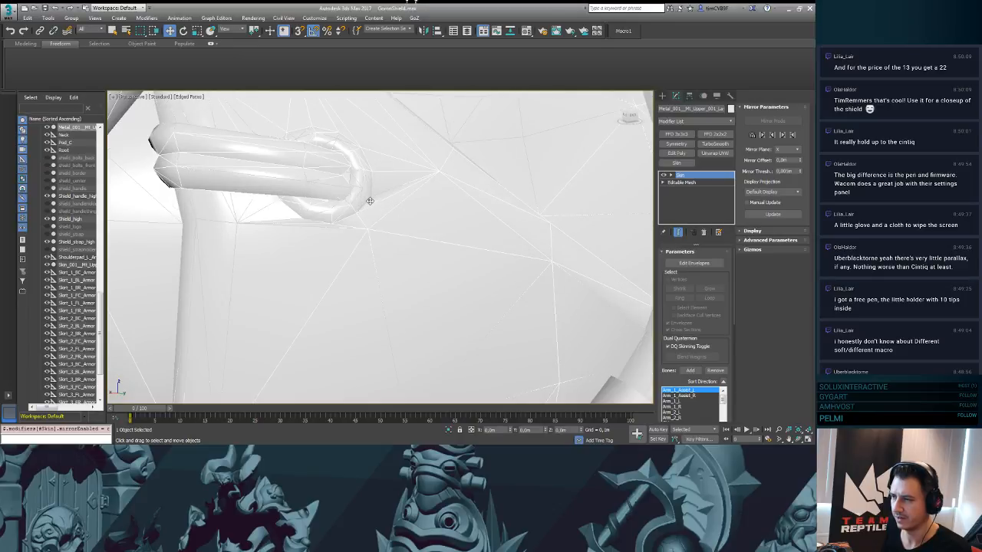
alt+middle_drag(373, 203, 181, 207)
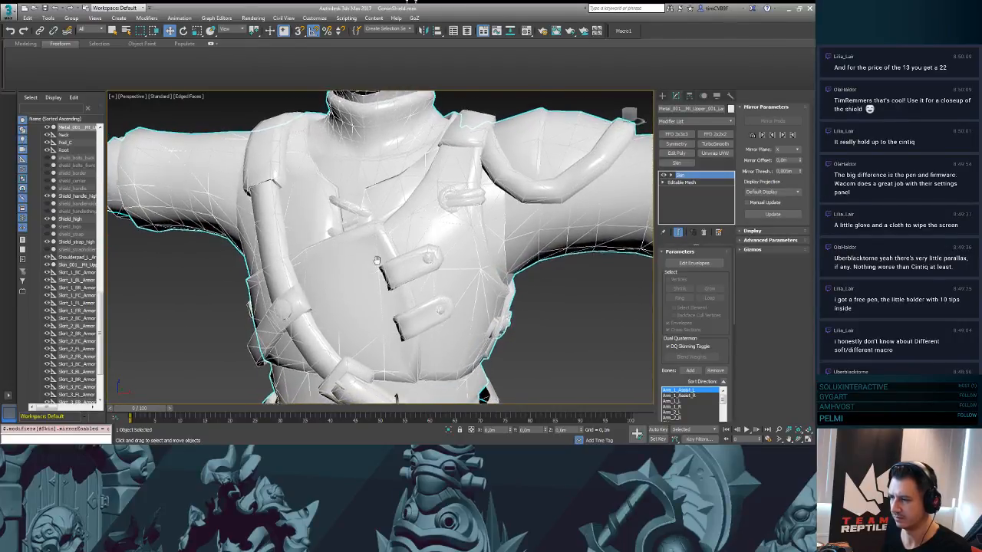
scroll(330, 207, up, 5)
alt+middle_drag(330, 207, 307, 188)
scroll(230, 165, down, 3)
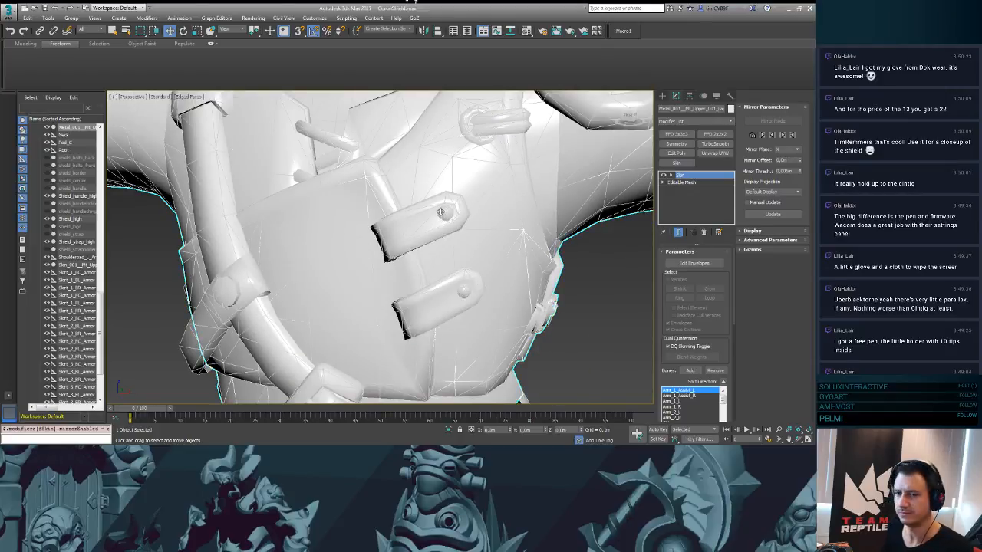
scroll(220, 162, up, 3)
middle_drag(221, 163, 204, 154)
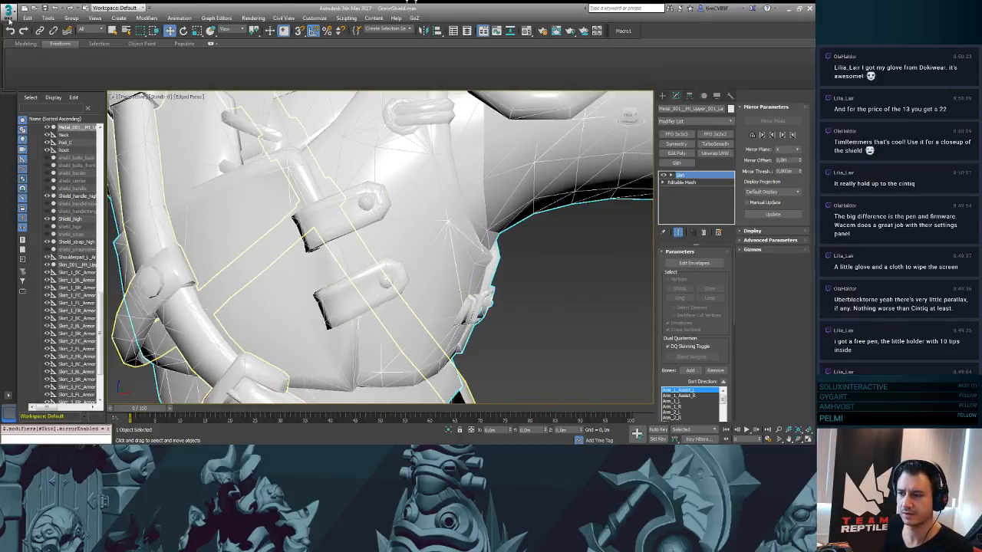
- Reopen the saved shield scene, discarding the changes made by the tunic import
click(9, 16)
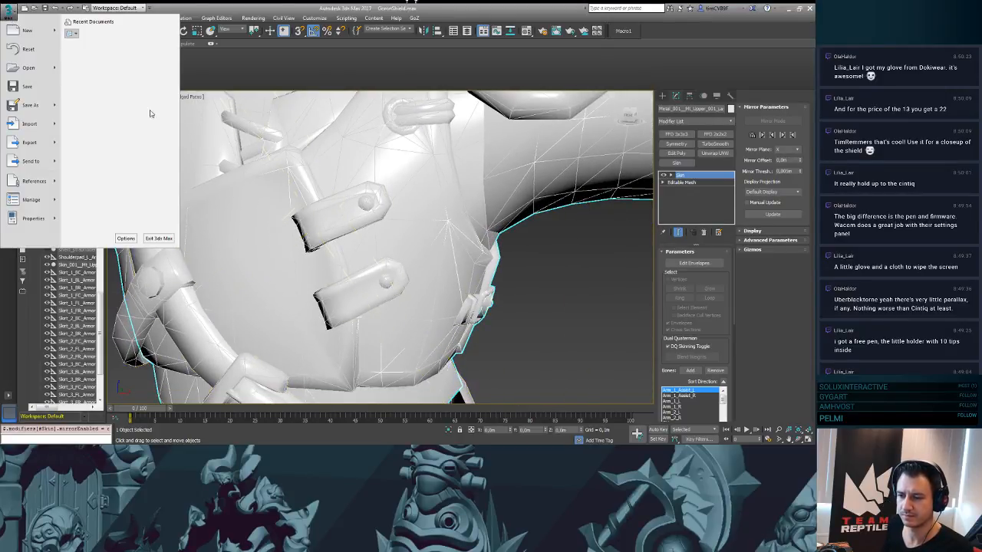
middle_drag(264, 295, 375, 228)
click(10, 10)
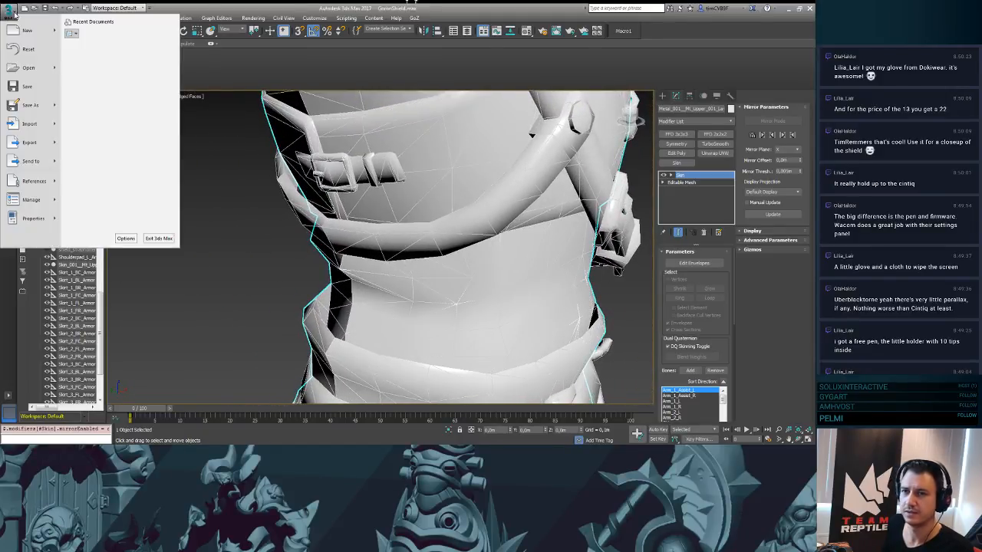
click(29, 67)
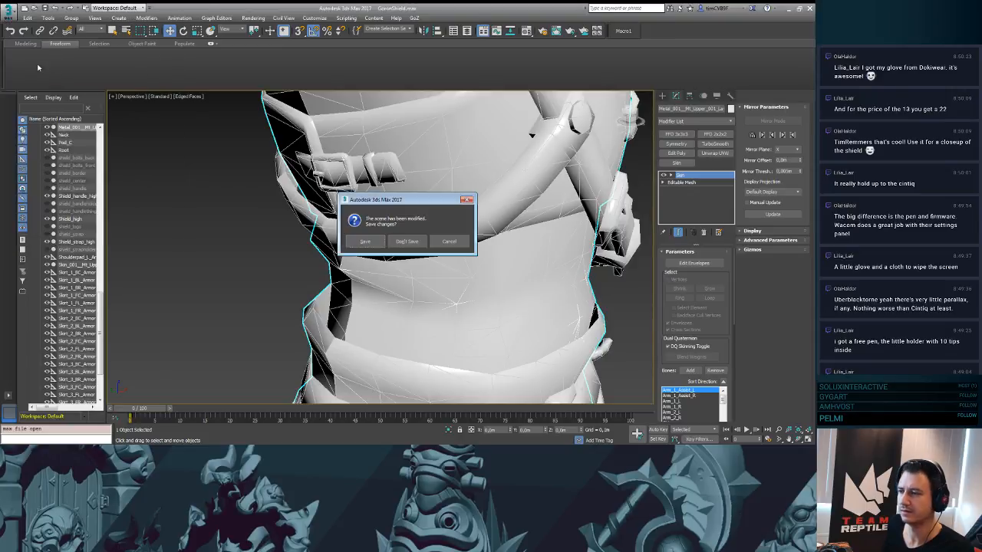
click(407, 241)
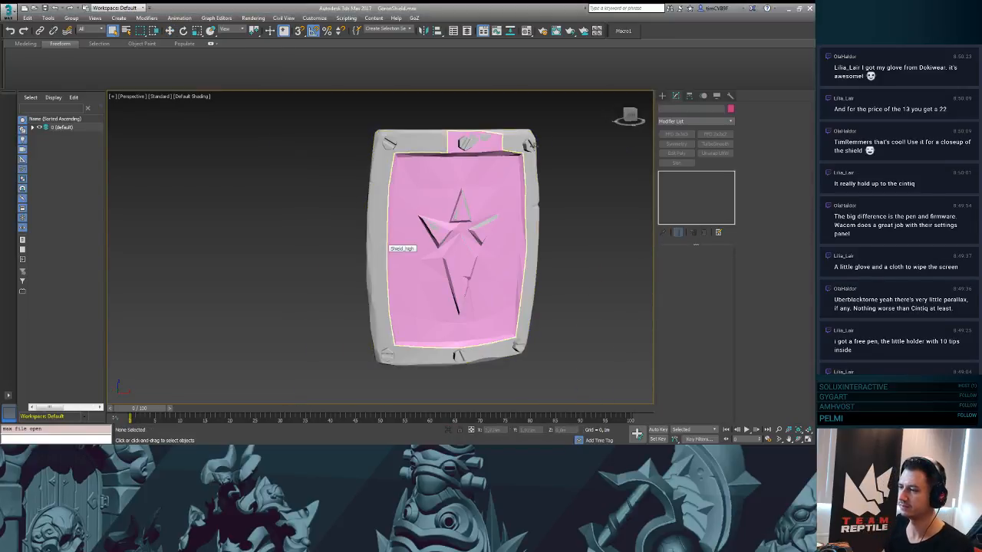
- Select the pink low-poly shield mesh and set up PolyDraw Extend to draw on the Shield_high surface
middle_drag(553, 146, 500, 210)
scroll(500, 211, up, 5)
click(392, 231)
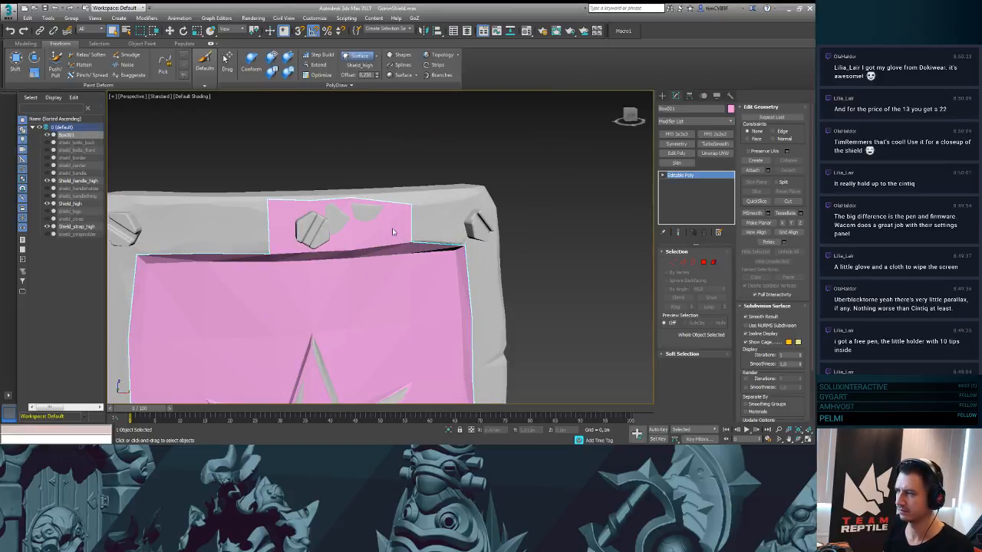
click(321, 65)
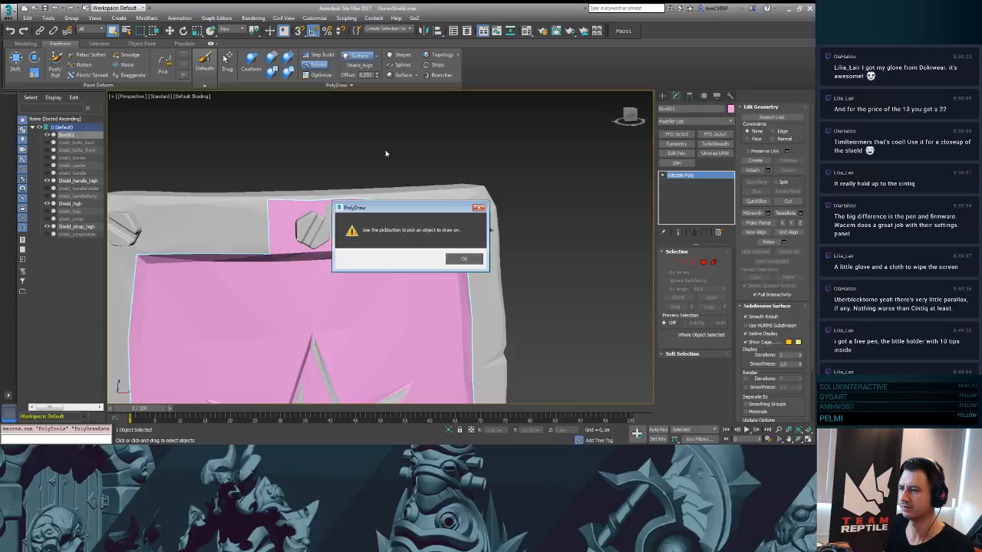
click(465, 259)
click(319, 65)
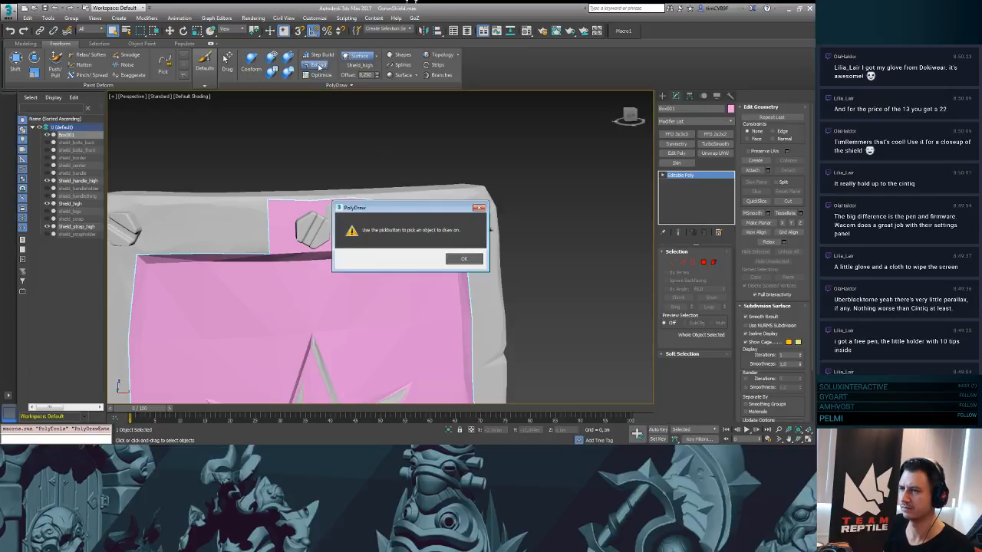
click(463, 259)
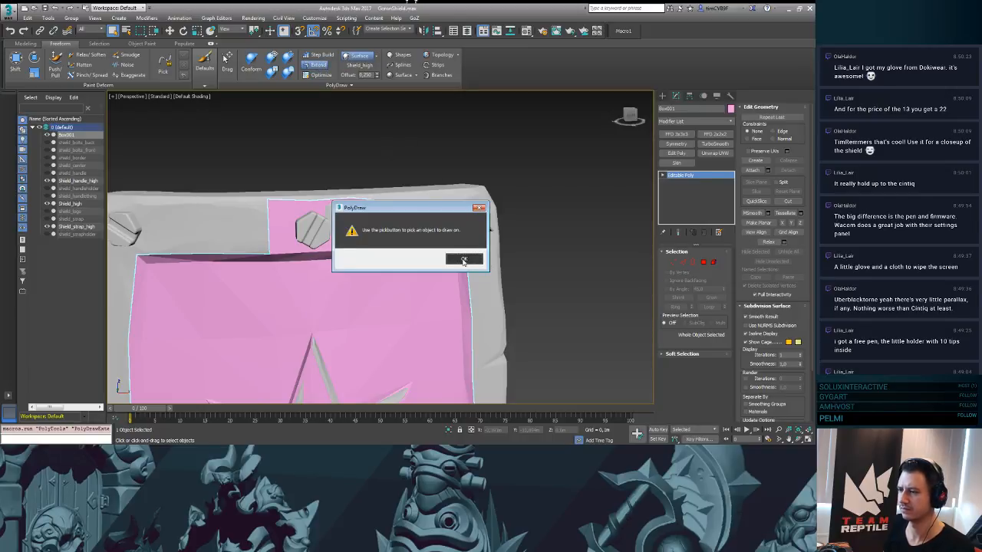
click(355, 67)
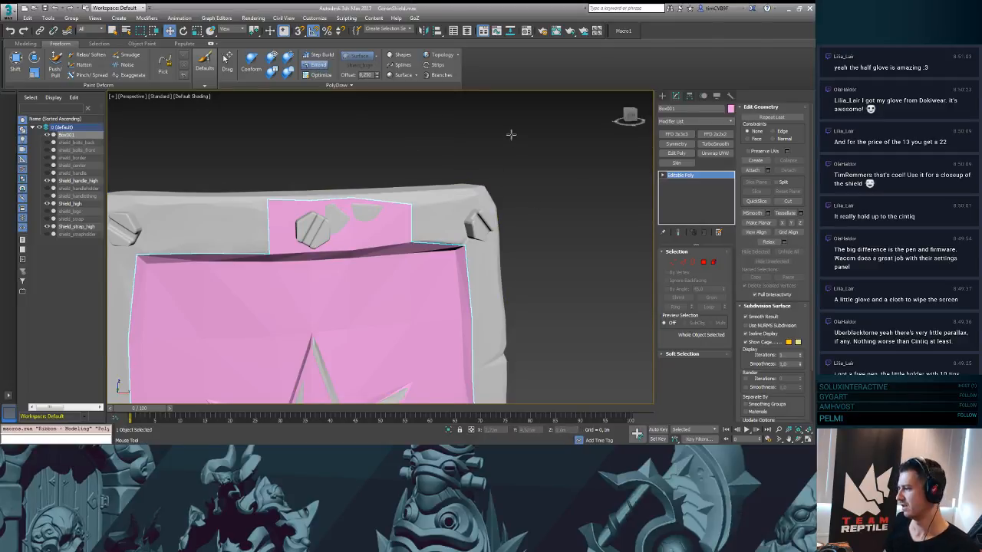
- Reposition the upper vertices of the top rim faces along the rim's front edge around the middle bolt
scroll(512, 134, up, 3)
mouse_move(522, 209)
middle_down()
mouse_move(545, 158)
mouse_move(580, 142)
middle_up()
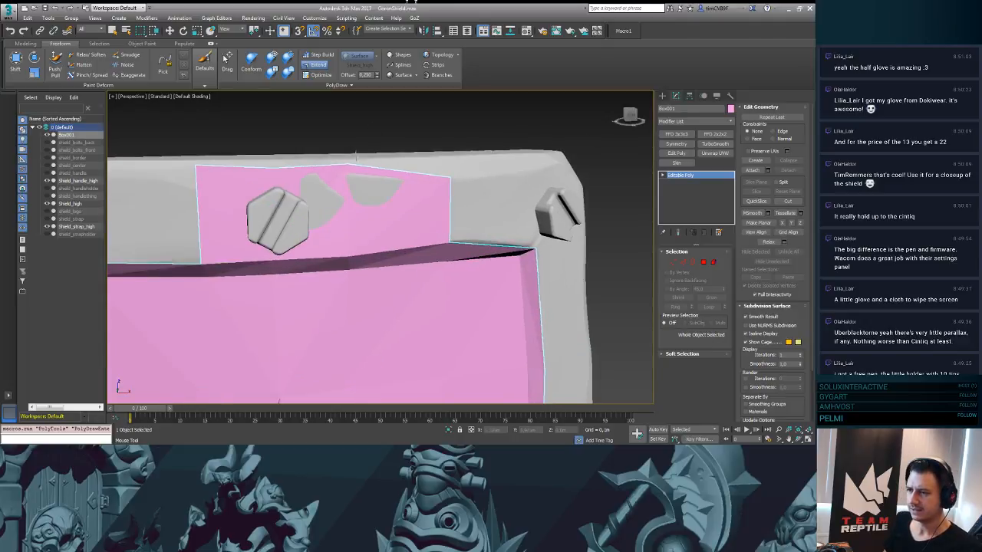
drag(355, 160, 347, 174)
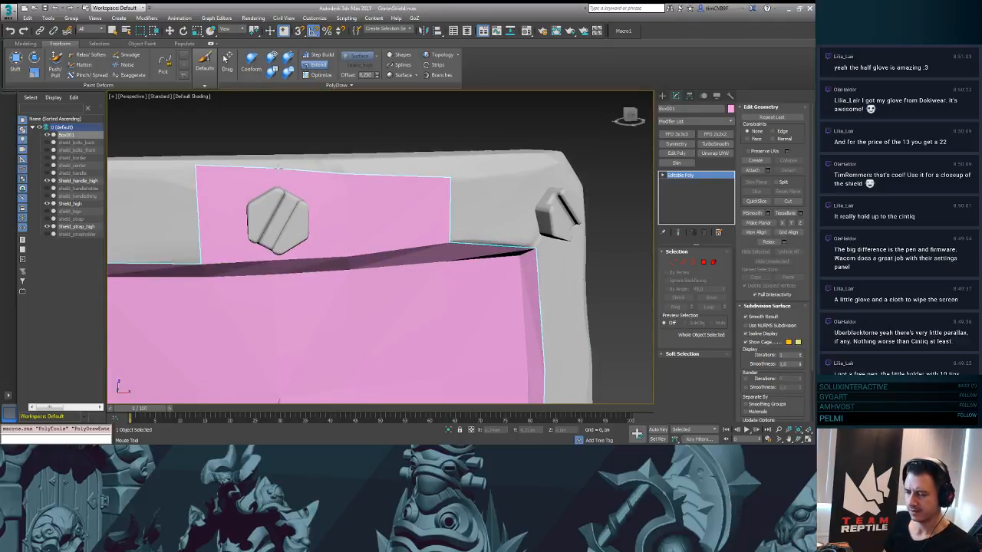
key(F4)
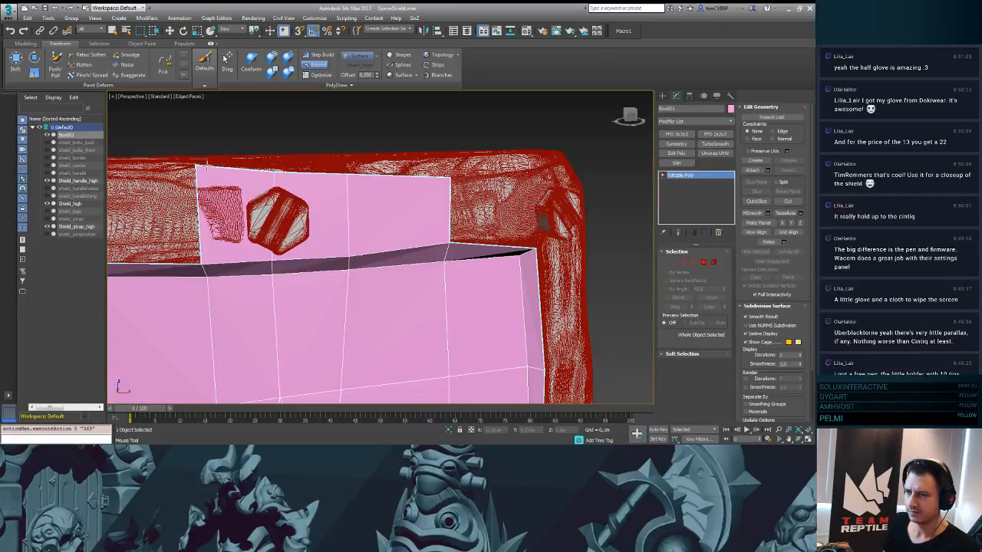
drag(207, 165, 198, 165)
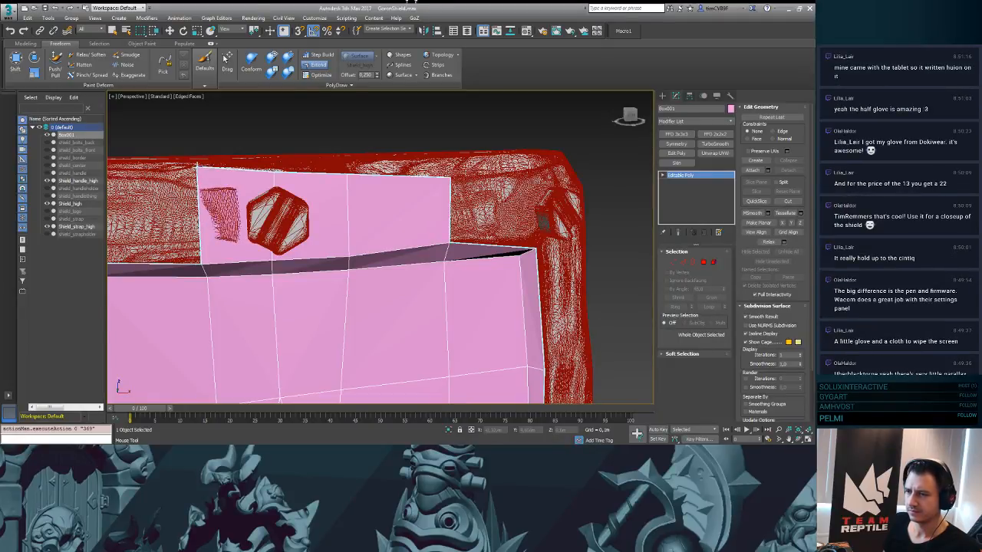
- Extend the three upper edges of the top rim strip onto the bevel and straighten the end vertex
alt+middle_drag(198, 165, 329, 176)
scroll(263, 148, down, 3)
scroll(353, 182, up, 3)
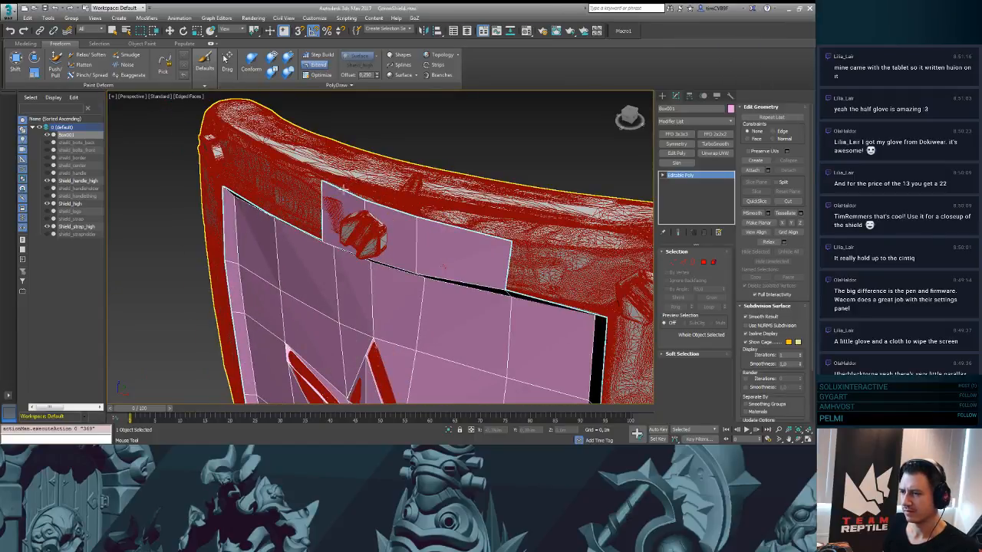
shift+click(344, 186)
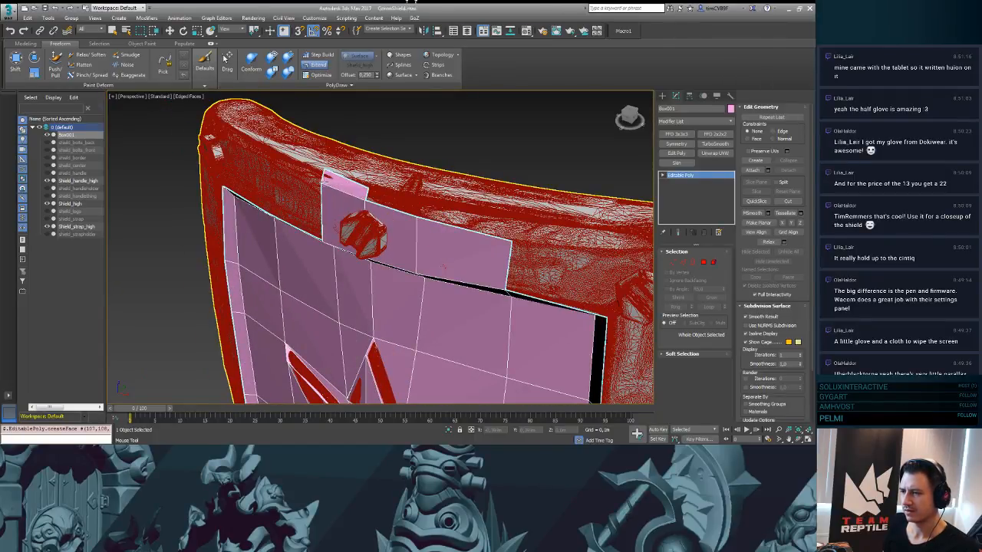
shift+click(391, 197)
shift+click(461, 218)
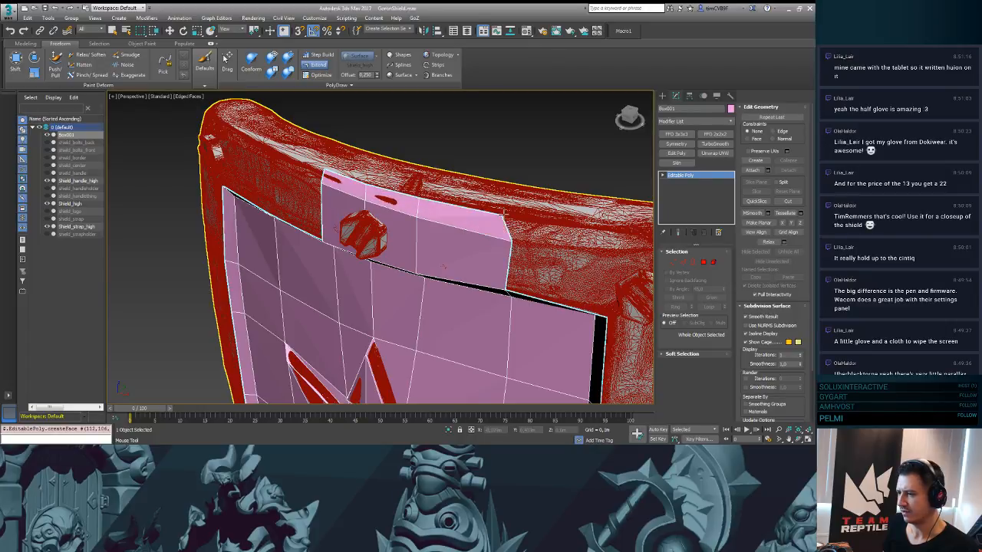
ctrl+alt+shift+drag(511, 240, 514, 237)
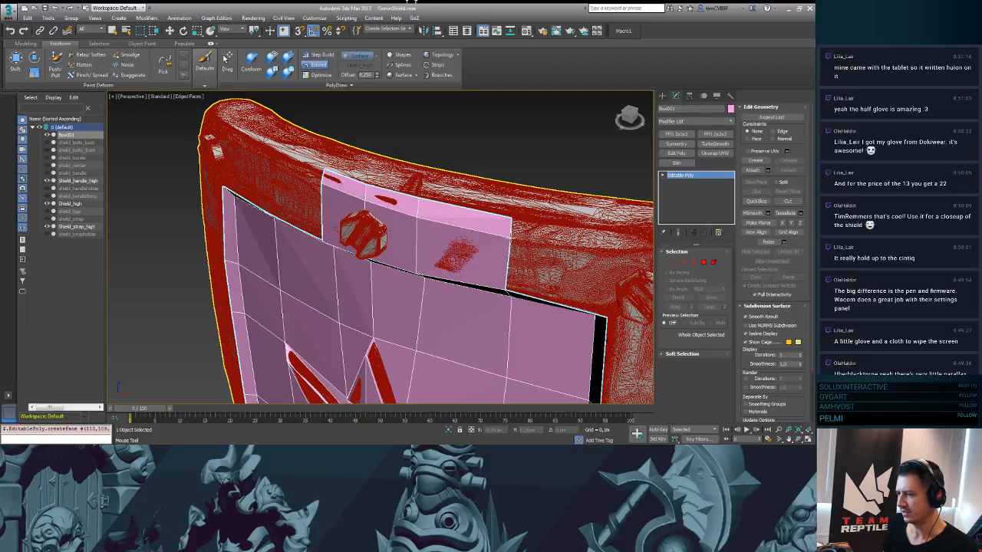
- Extend the top rim strip and its bevel faces sideways to above the panel's inner corner
alt+middle_drag(513, 237, 337, 165)
drag(377, 257, 472, 205)
drag(375, 203, 469, 186)
middle_drag(497, 217, 352, 185)
scroll(347, 187, up, 3)
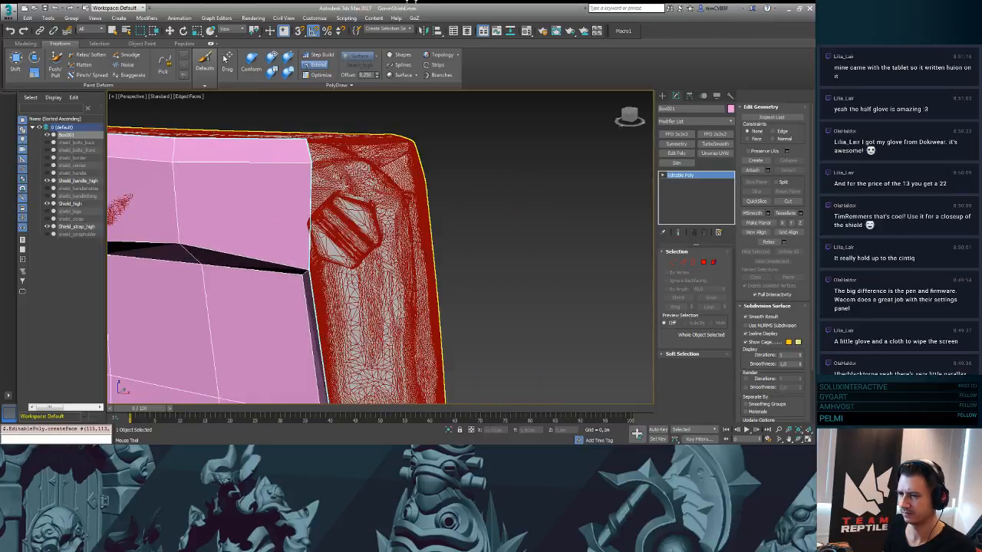
- Extend the front rim face over the corner bolt and add the matching bevel face above it
drag(312, 186, 395, 175)
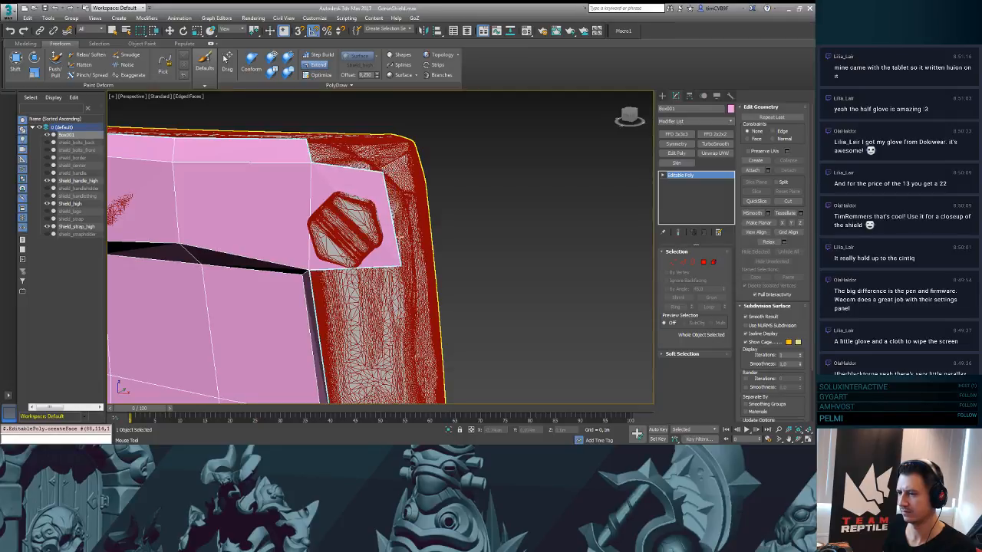
drag(404, 265, 398, 257)
alt+middle_drag(400, 251, 385, 276)
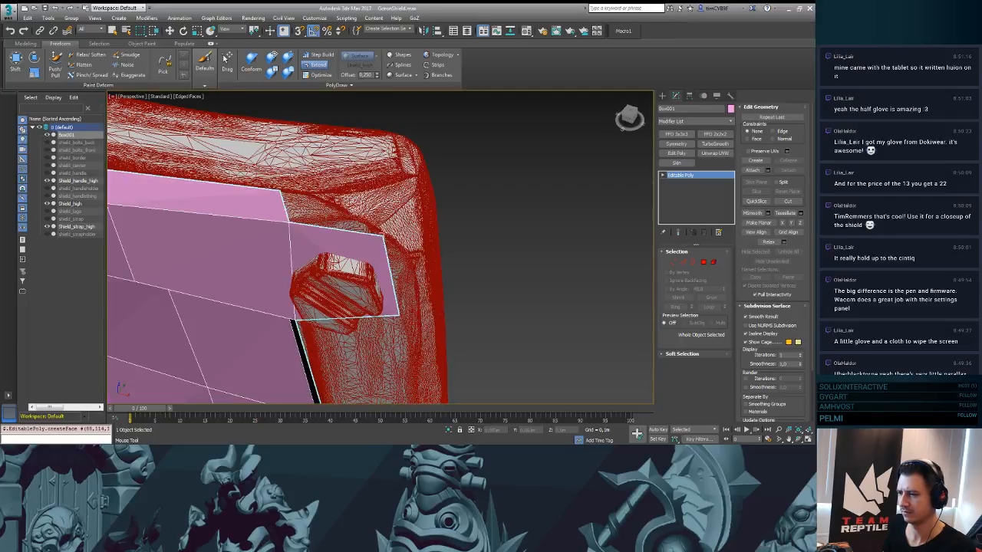
drag(384, 236, 357, 190)
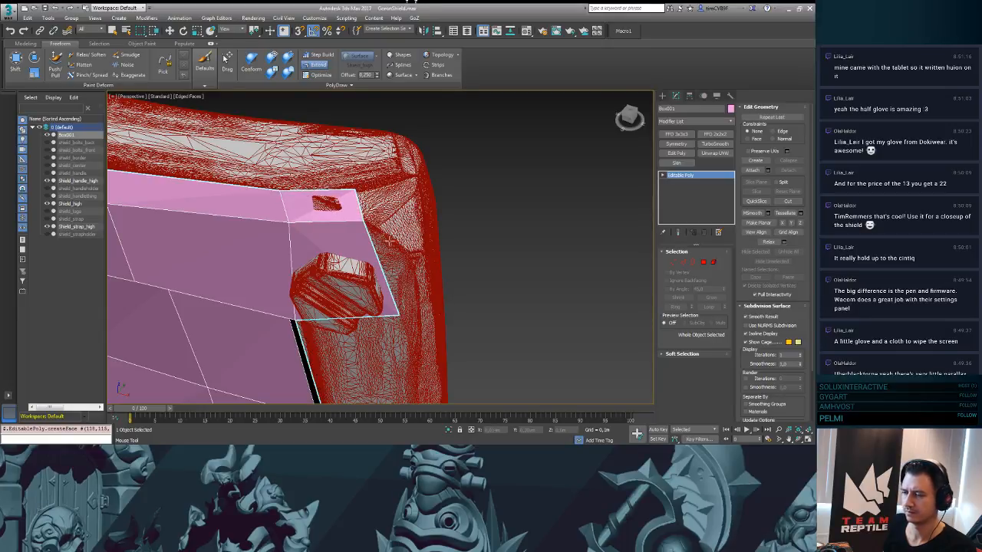
- Adjust the outer vertices of the new faces around the corner bolt to follow the sculpted rim's bevel
scroll(385, 176, down, 5)
alt+middle_drag(427, 225, 457, 218)
key(F4)
scroll(391, 219, up, 3)
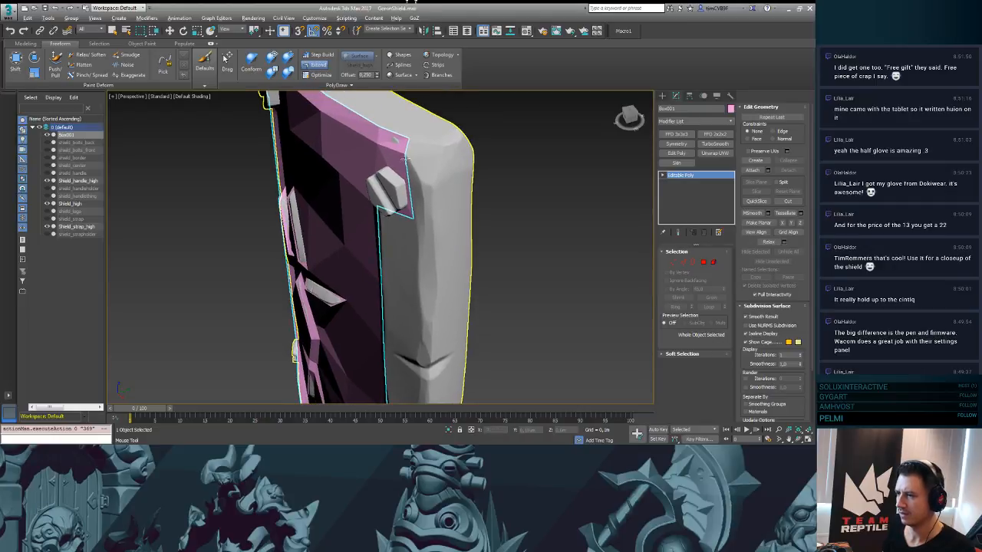
drag(405, 158, 409, 158)
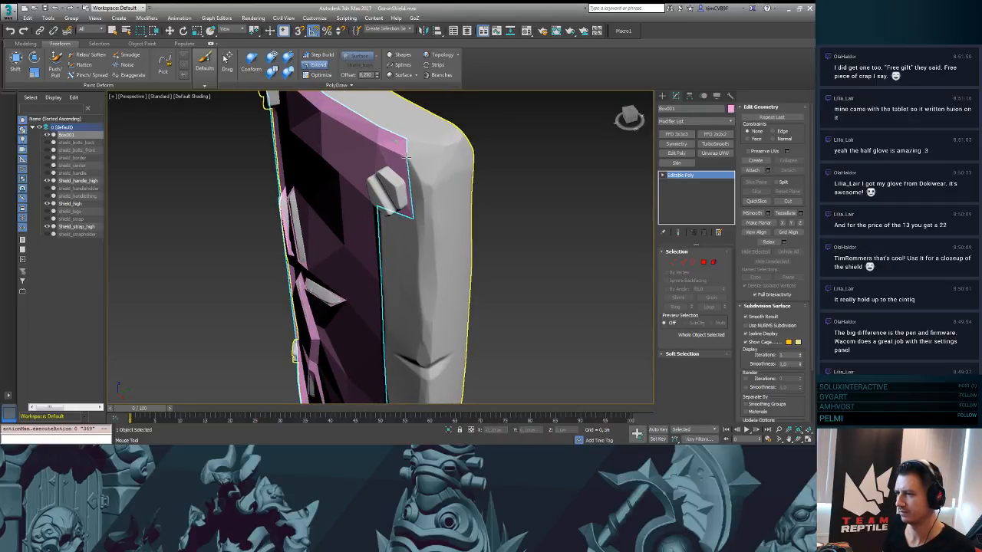
alt+middle_drag(405, 158, 406, 233)
drag(409, 215, 415, 188)
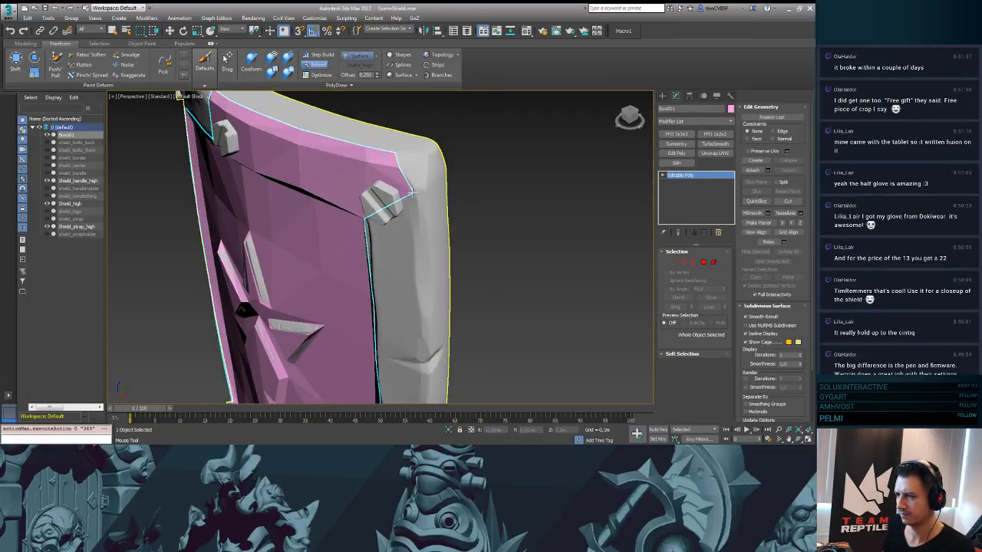
- Extend the slanted edge beside the corner bolt outward to form the rounded corner's bevel face
alt+middle_drag(414, 192, 390, 198)
scroll(381, 192, up, 2)
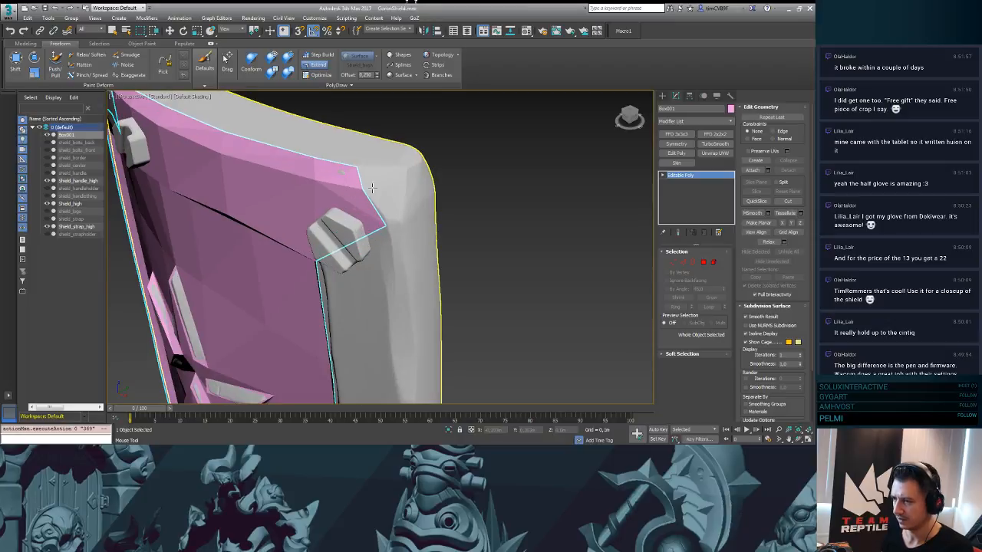
drag(373, 188, 401, 191)
key(ctrl+z)
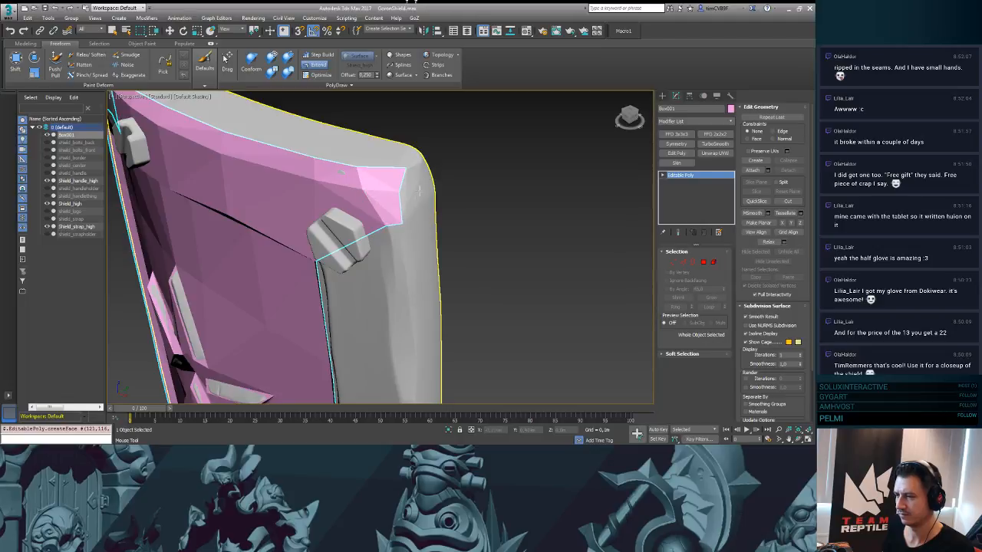
- Extend the rim face below the corner bolt down the shield's side, alongside the inner panel
alt+middle_drag(419, 191, 381, 219)
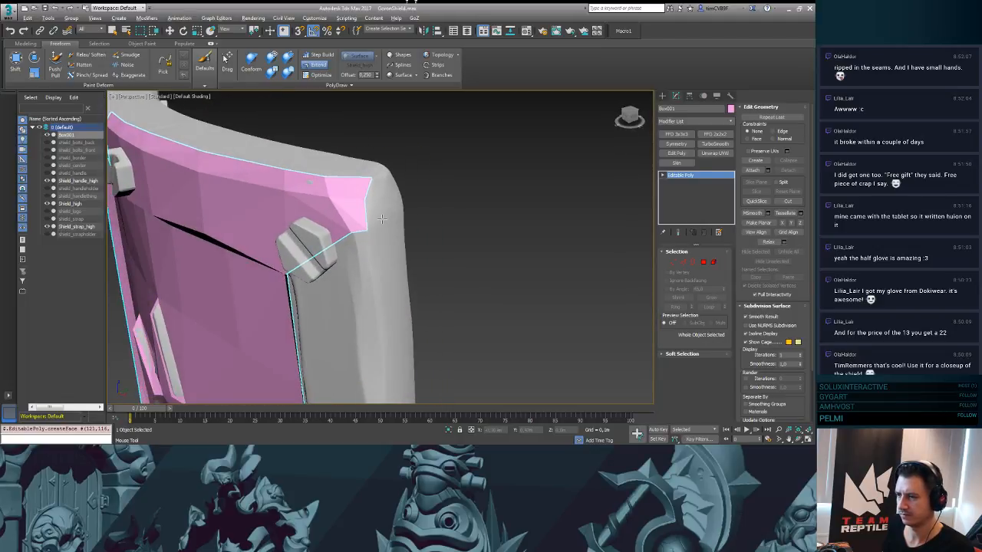
alt+middle_drag(371, 177, 416, 178)
key(F4)
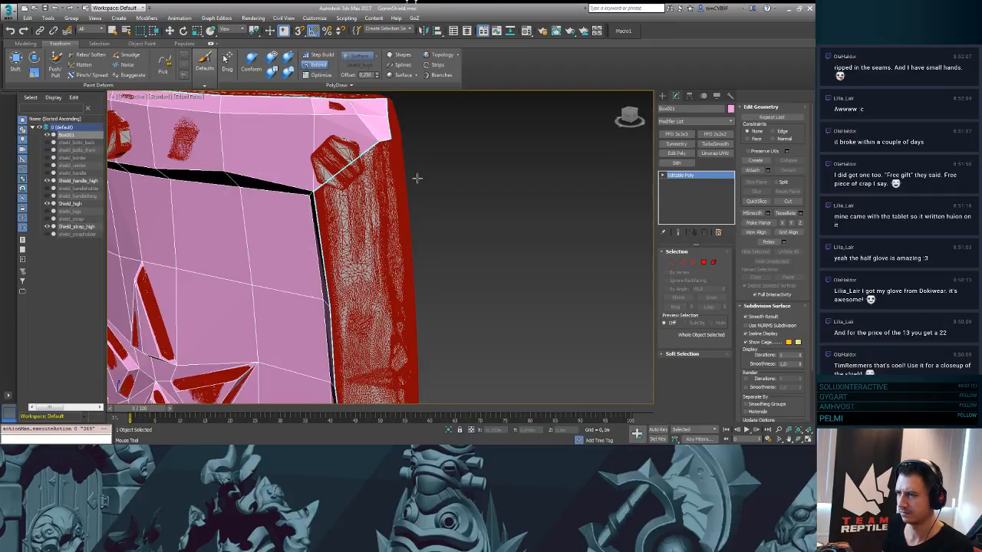
shift+drag(326, 194, 408, 261)
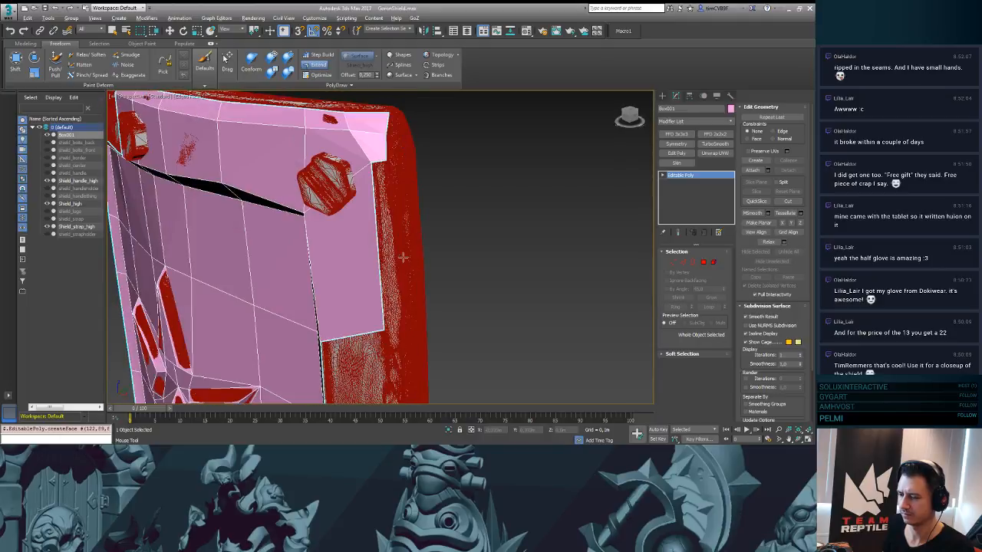
- Extend the corner bevel down along the outer edge of the side rim face and align its lower vertex
key(F4)
shift+drag(391, 216, 399, 326)
alt+middle_drag(386, 289, 417, 234)
drag(423, 238, 425, 241)
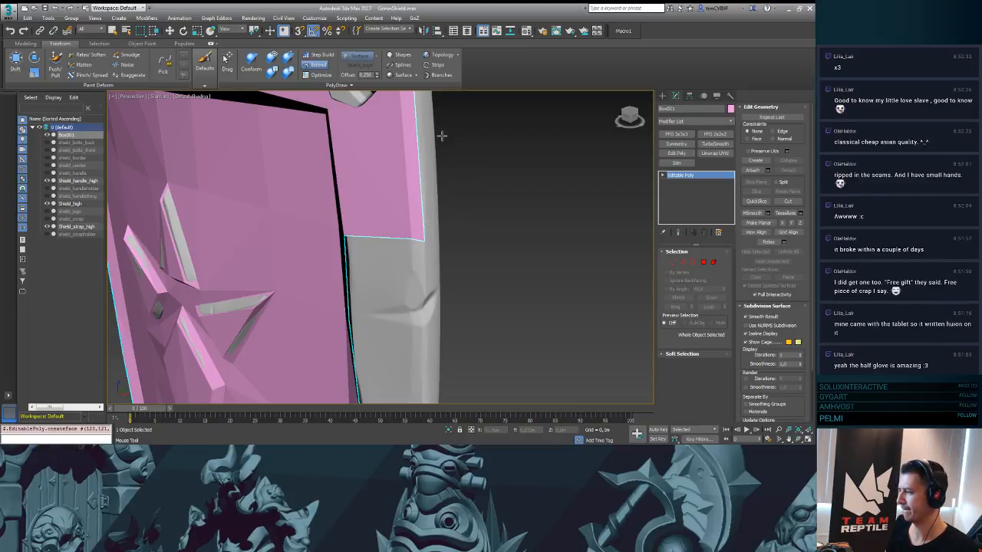
- Extend the side rim by another face down to the notch and add the adjoining bevel face
middle_drag(528, 171, 412, 188)
drag(302, 120, 364, 182)
alt+middle_drag(361, 177, 359, 184)
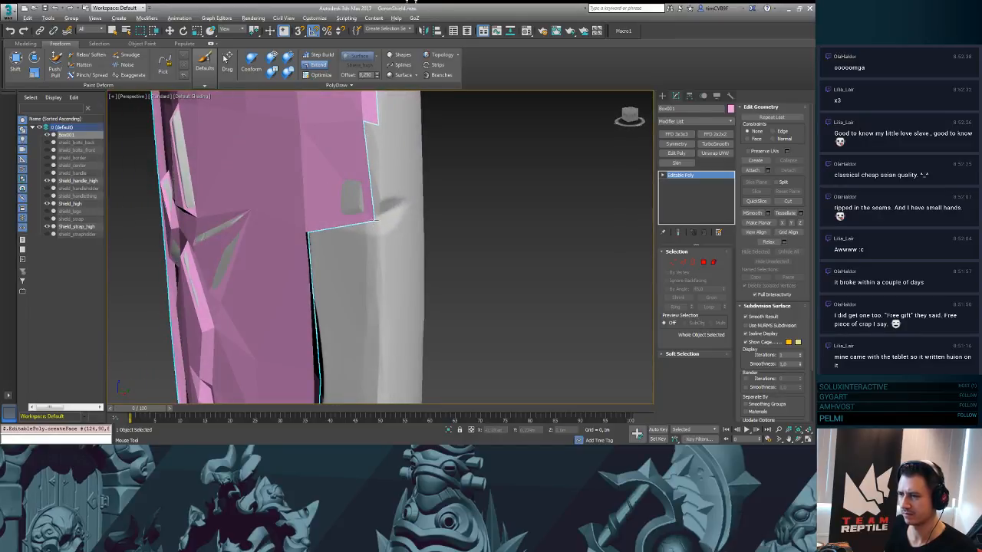
drag(376, 220, 360, 218)
drag(365, 129, 375, 220)
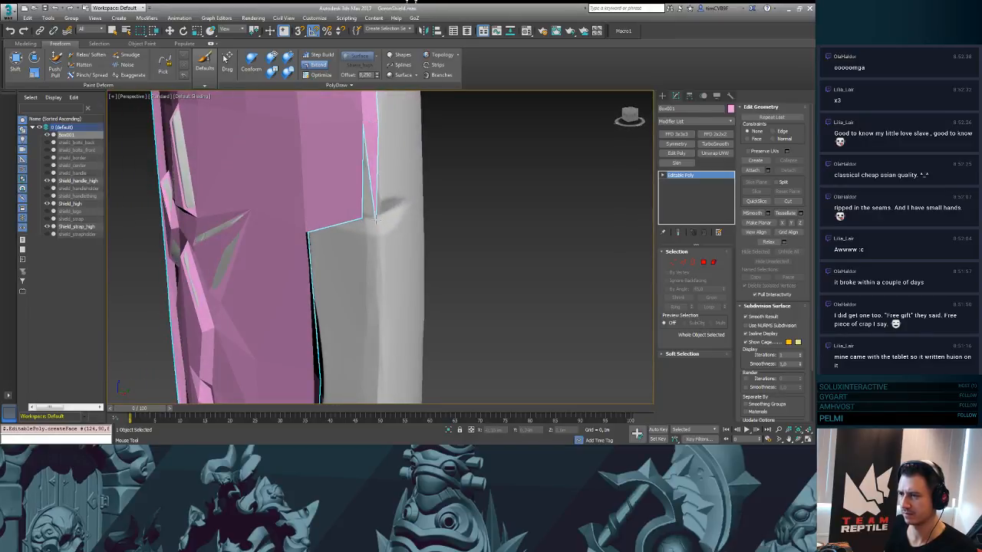
drag(363, 127, 377, 215)
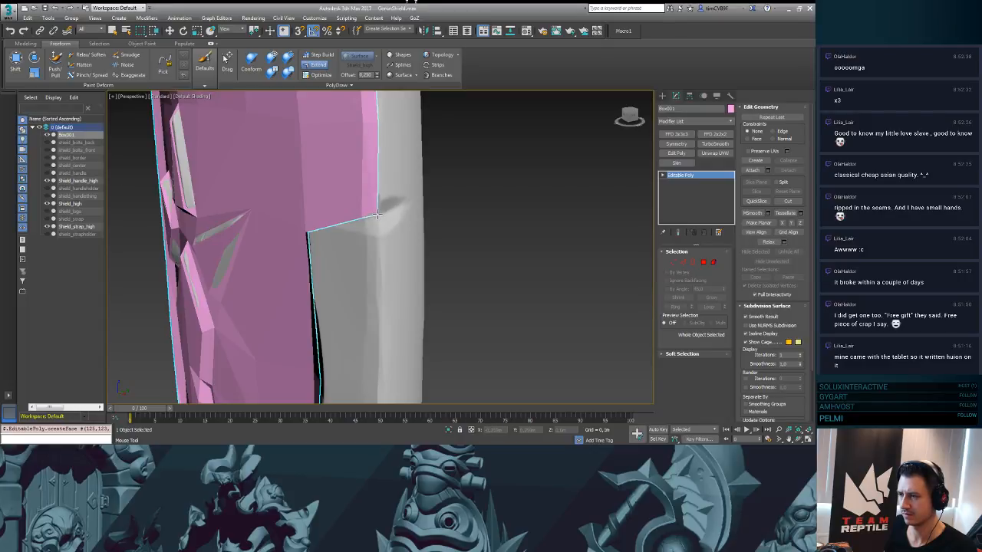
- Adjust the lower vertices of the side rim faces to line up with the notch in the sculpt
alt+middle_drag(322, 206, 372, 203)
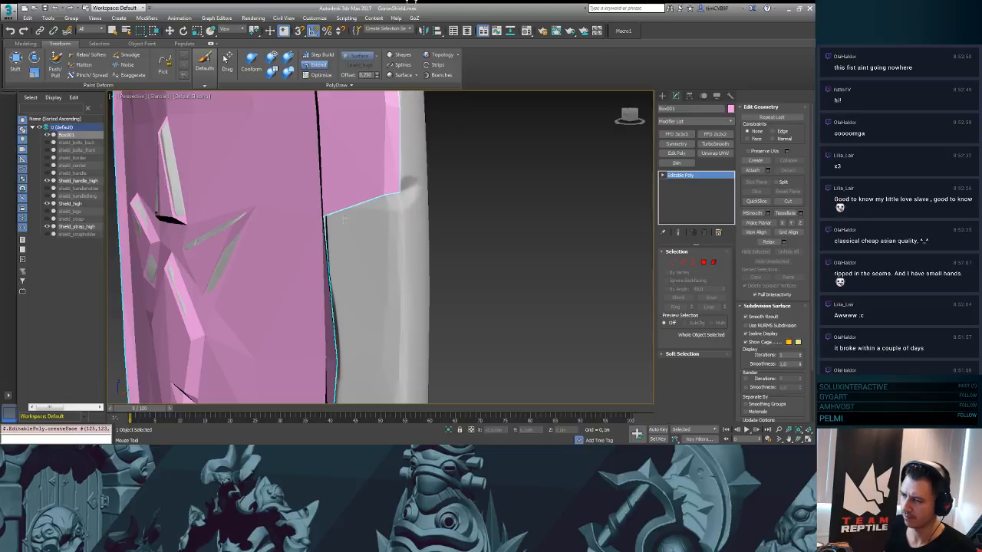
drag(323, 218, 325, 208)
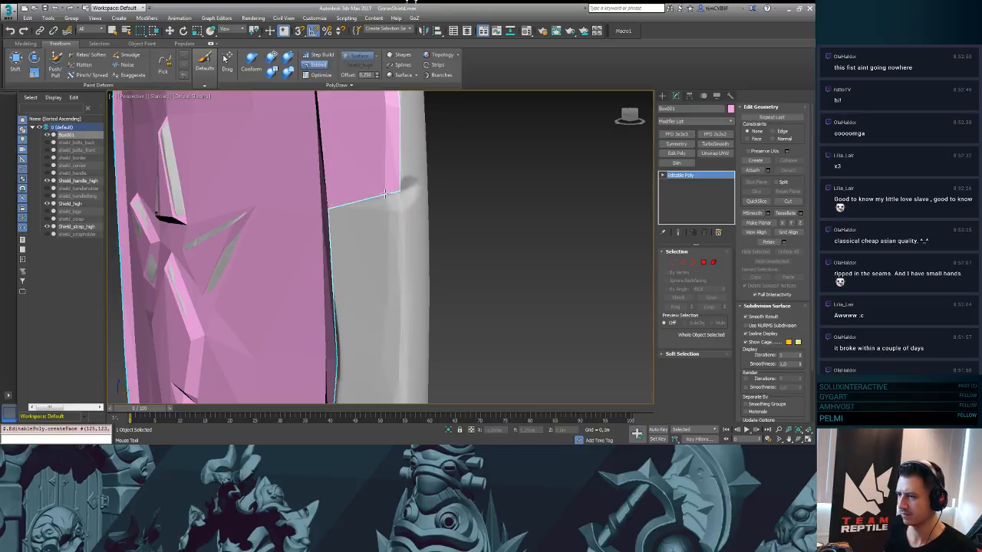
mouse_move(416, 217)
alt+middle_down()
mouse_move(447, 208)
mouse_move(416, 220)
alt+middle_up()
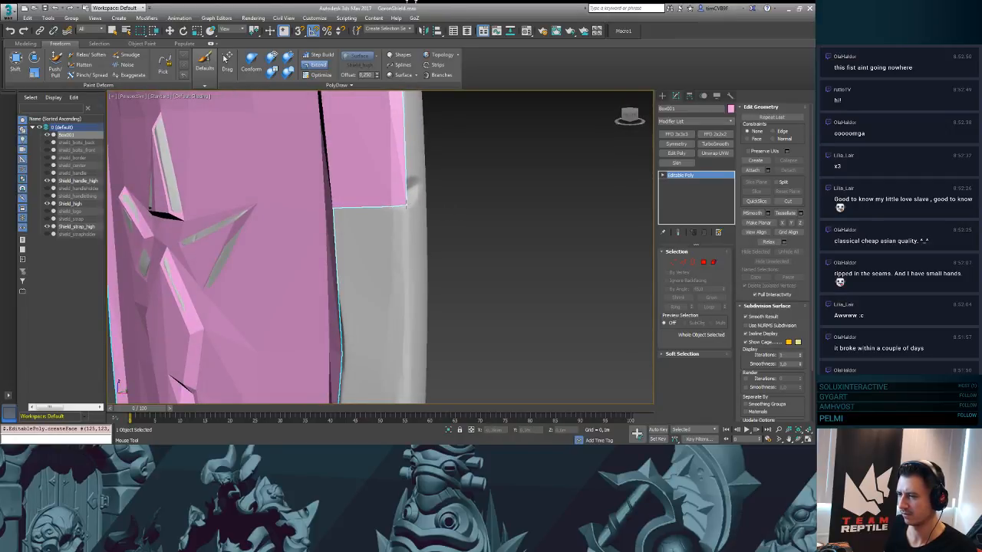
drag(406, 206, 390, 195)
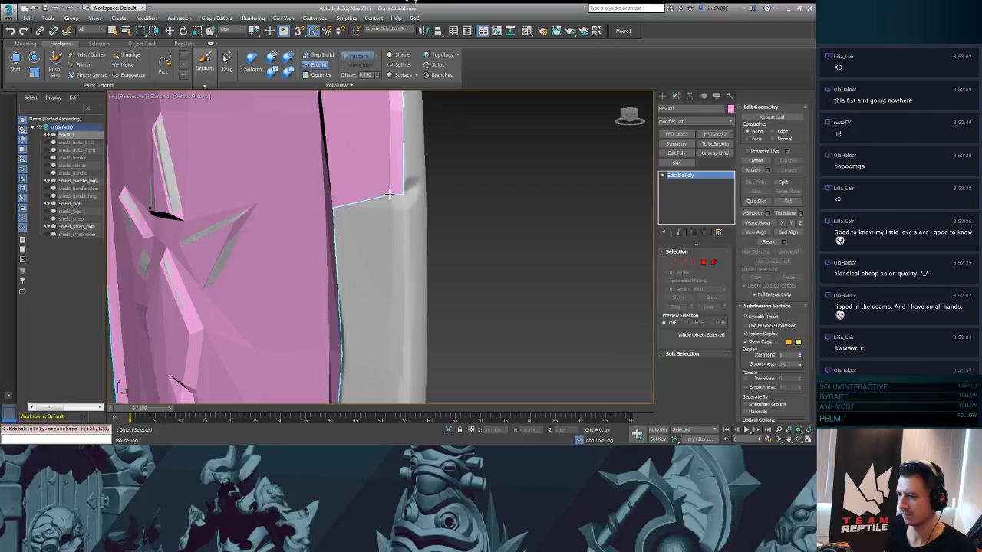
- Extend the outer bevel down beside the notch and pull the side rim's lower edge down to match it
alt+middle_drag(416, 243, 388, 199)
scroll(386, 198, up, 4)
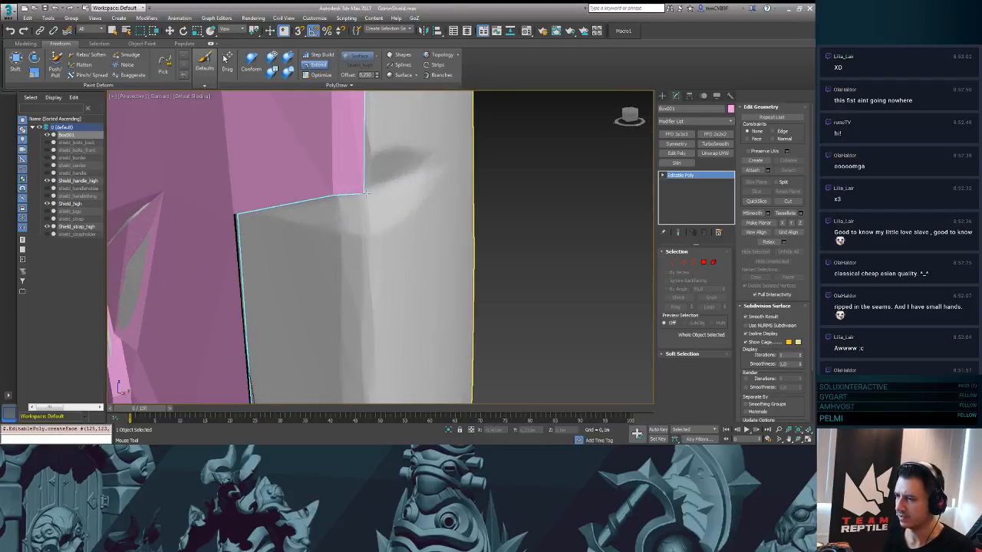
ctrl+alt+shift+drag(365, 193, 364, 238)
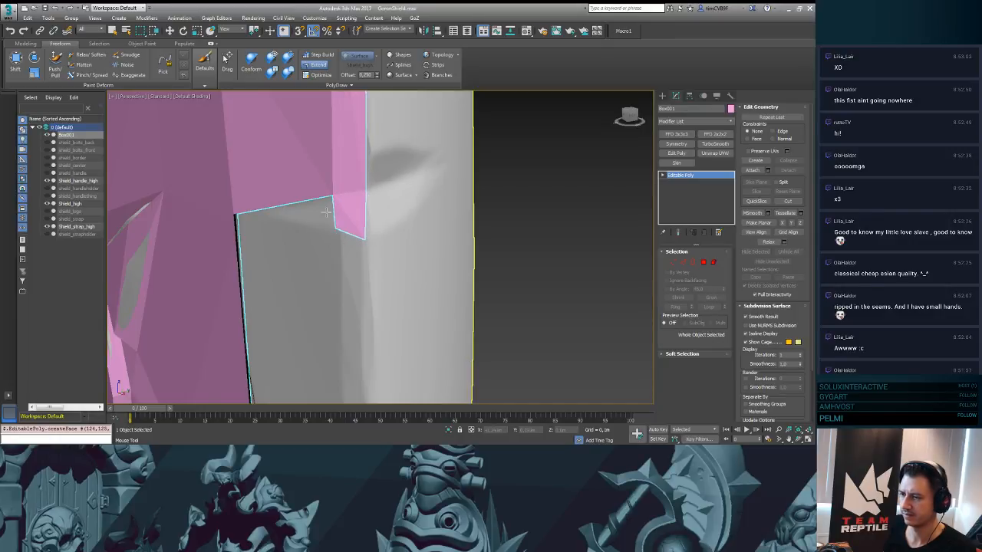
ctrl+alt+shift+drag(326, 212, 232, 212)
- Use PolyDraw Optimize to merge the inner bevel vertex into the outer corner vertex just below the notch
click(319, 76)
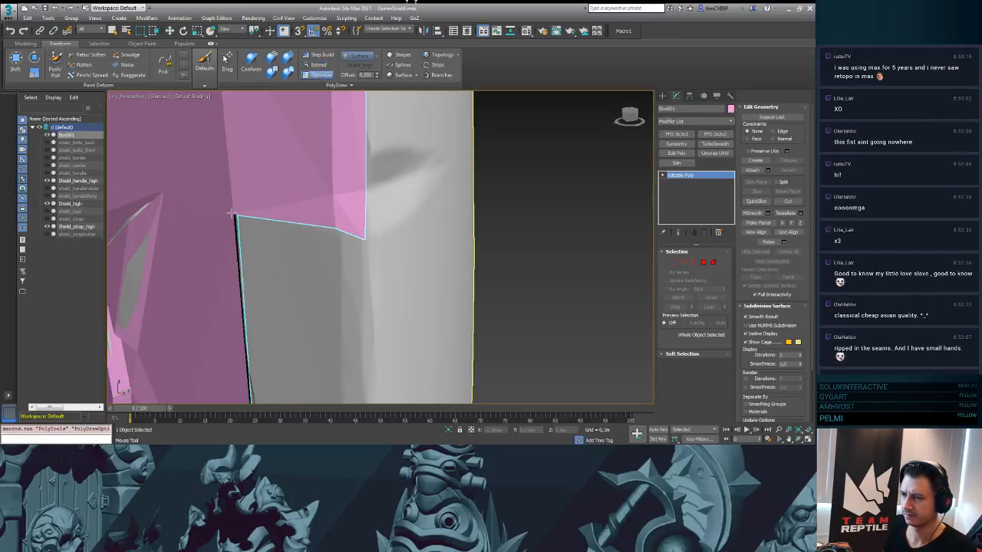
key(F4)
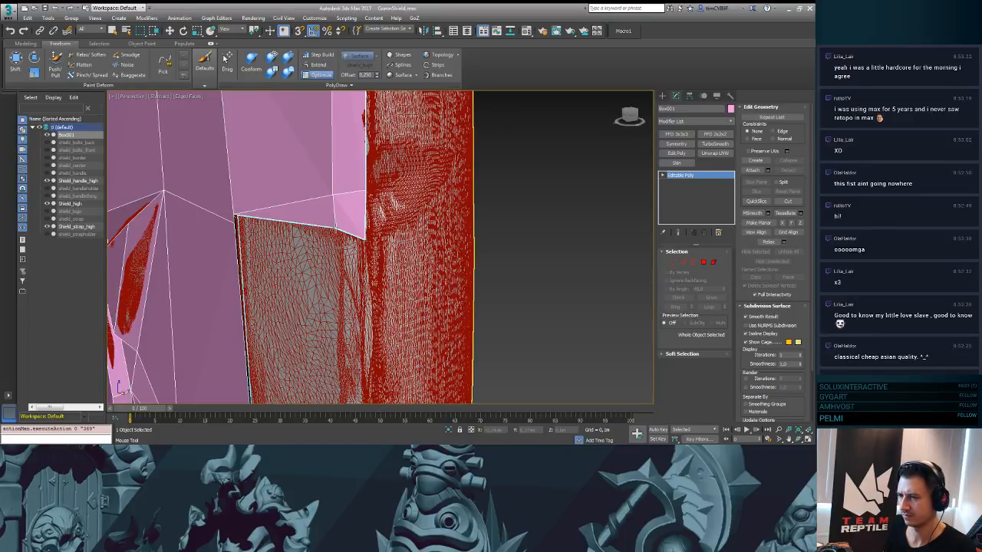
click(234, 214)
mouse_move(266, 223)
alt+middle_down()
mouse_move(482, 178)
mouse_move(437, 204)
mouse_move(391, 209)
alt+middle_up()
key(ctrl+z)
key(F3)
key(F3)
key(F4)
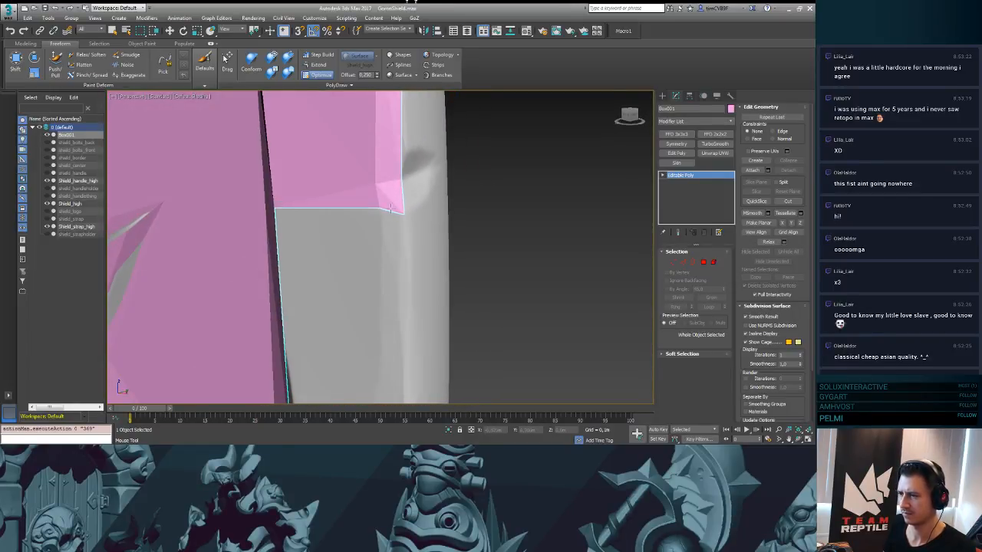
drag(391, 208, 406, 215)
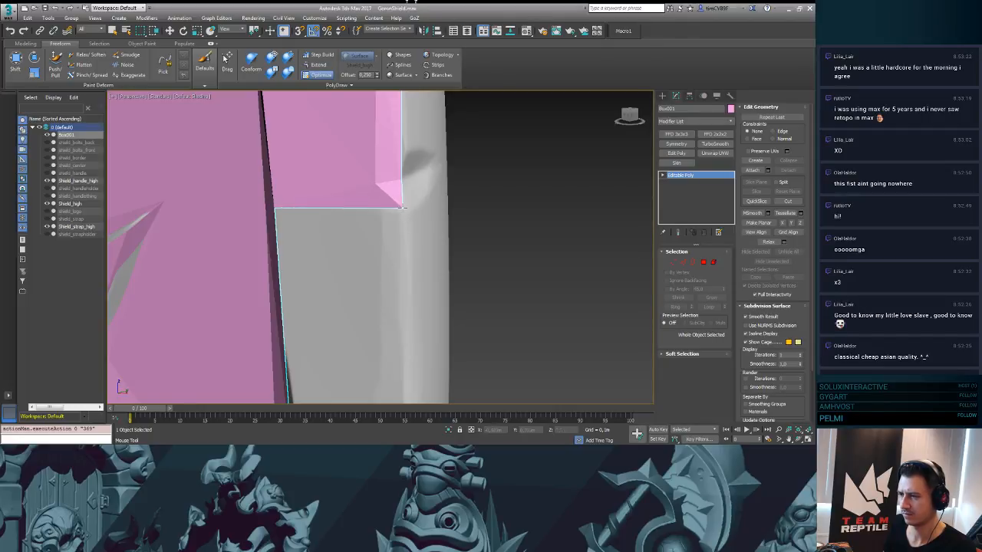
- Switch PolyDraw to Extend and add another side rim face and adjoining bevel face below the notch
mouse_move(404, 213)
alt+middle_down()
mouse_move(411, 192)
mouse_move(385, 201)
mouse_move(389, 220)
mouse_move(373, 181)
mouse_move(429, 184)
mouse_move(421, 182)
alt+middle_up()
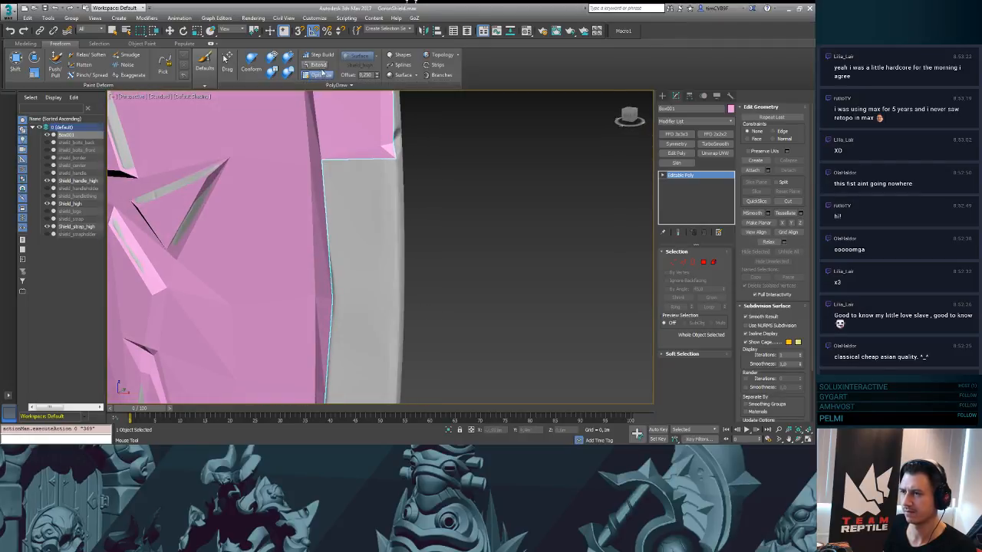
click(317, 65)
drag(395, 159, 388, 282)
alt+middle_drag(387, 281, 387, 248)
key(ctrl+z)
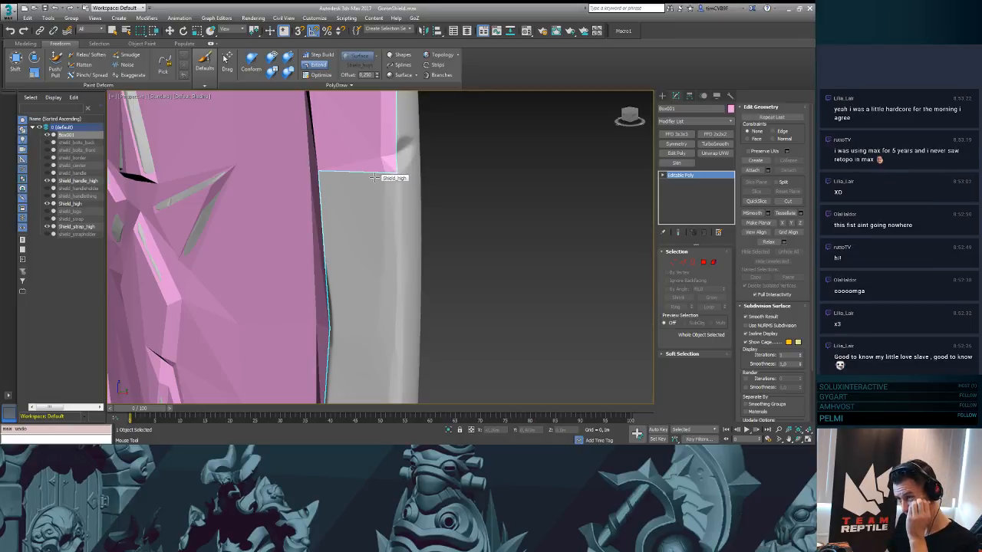
drag(342, 178, 391, 322)
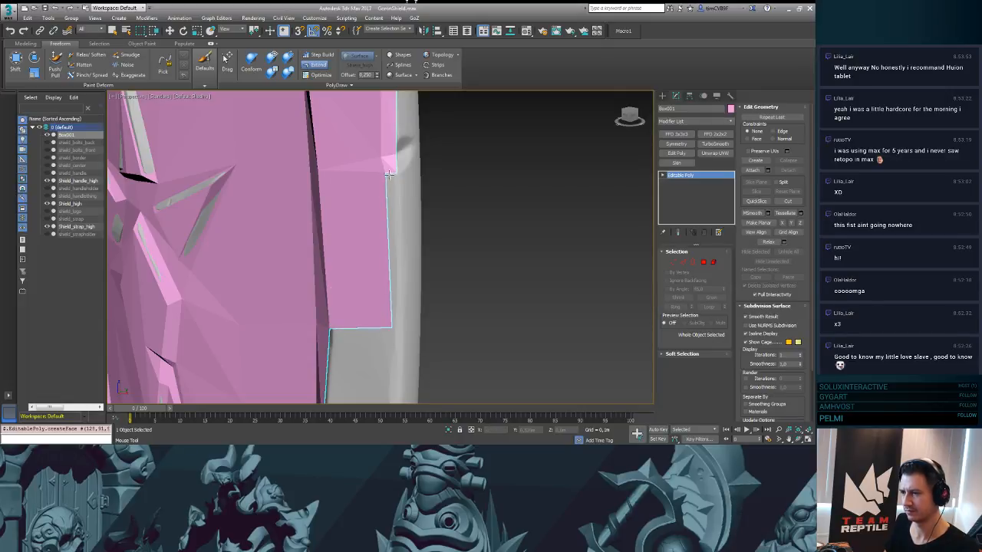
drag(389, 174, 402, 328)
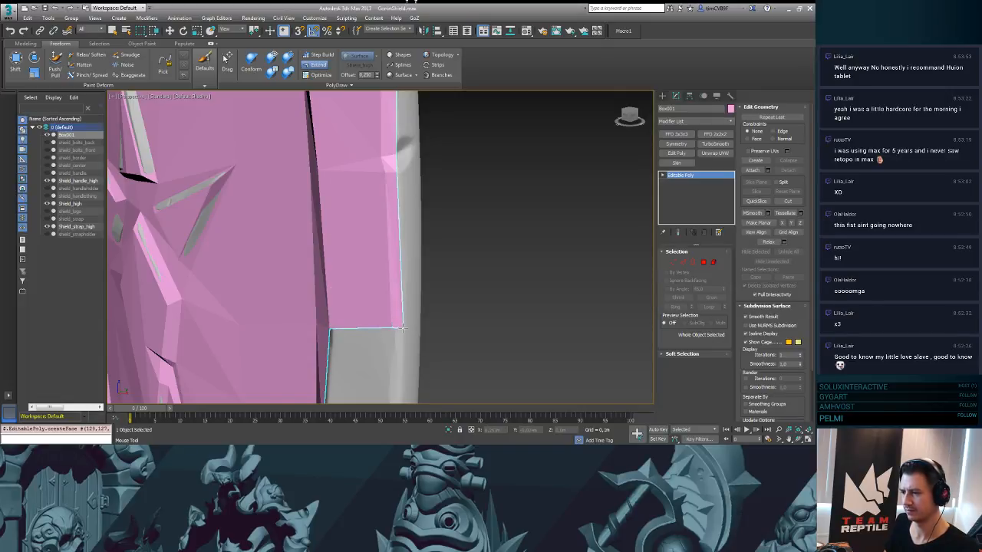
alt+middle_drag(403, 322, 473, 208)
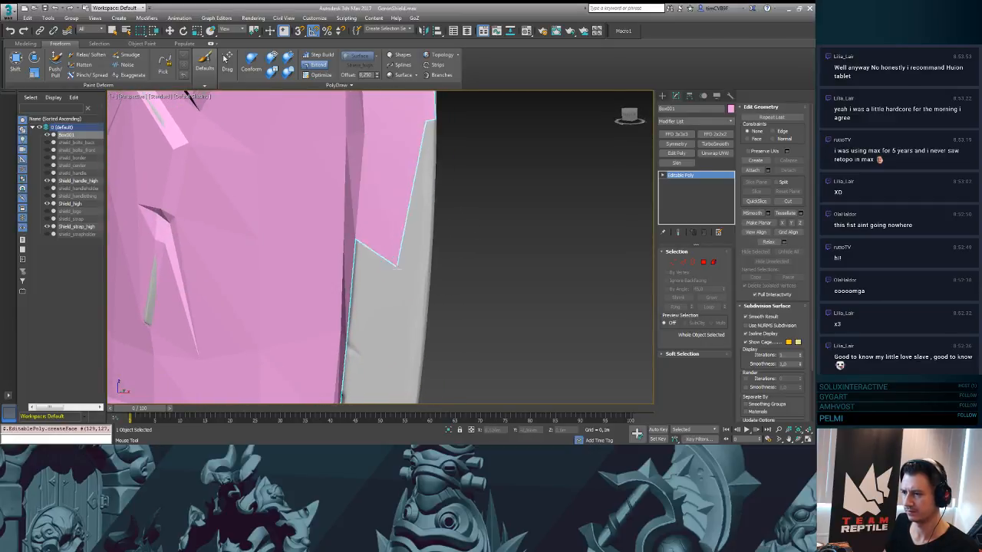
drag(397, 266, 425, 241)
alt+middle_drag(443, 238, 414, 146)
drag(418, 138, 420, 281)
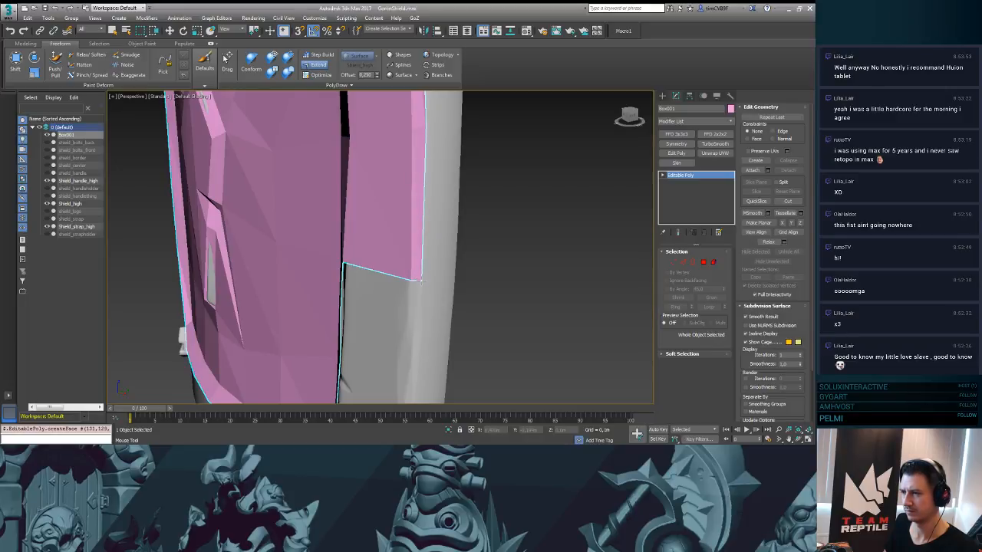
alt+middle_drag(448, 331, 408, 247)
key(ctrl+z)
key(ctrl+z)
key(ctrl+z)
key(ctrl+z)
key(ctrl+z)
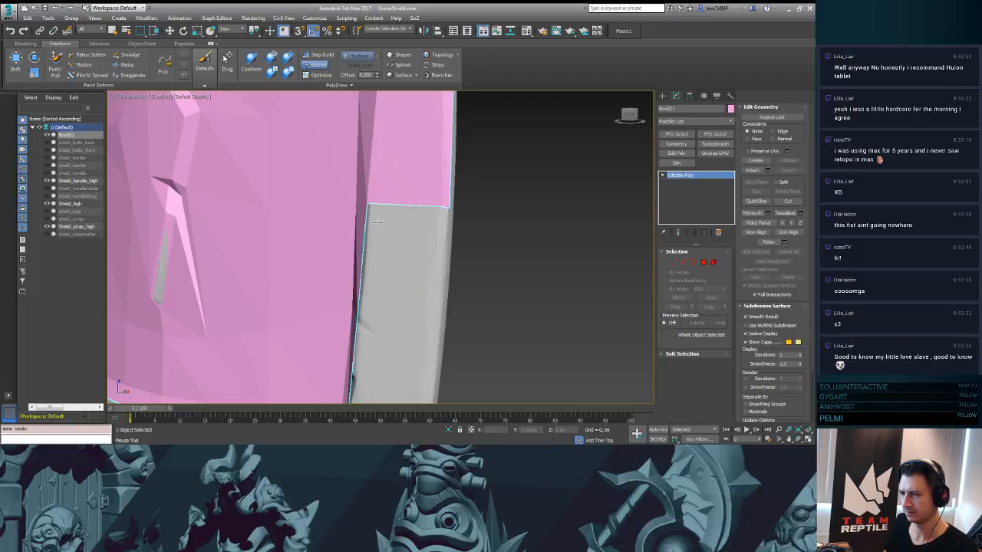
- Extend the side rim and its bevel further down and align the new lower outer vertices with the sculpted edge
drag(396, 259, 436, 331)
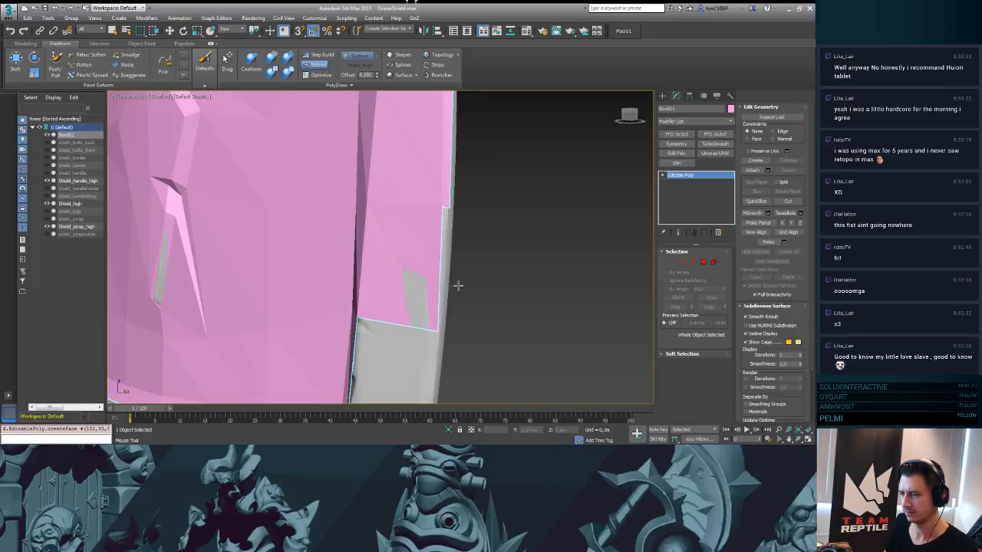
alt+middle_drag(480, 235, 429, 241)
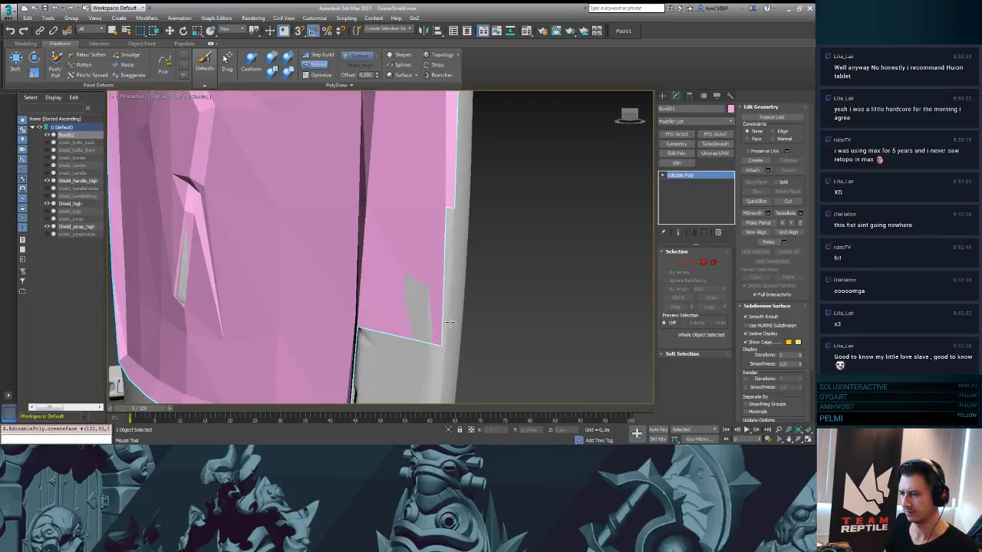
ctrl+alt+shift+drag(439, 342, 434, 337)
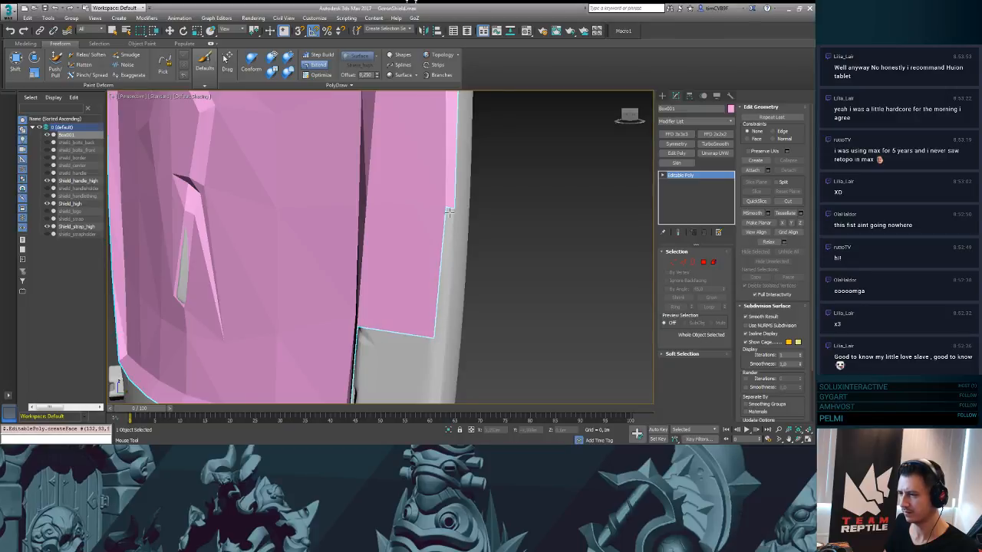
key(ctrl+z)
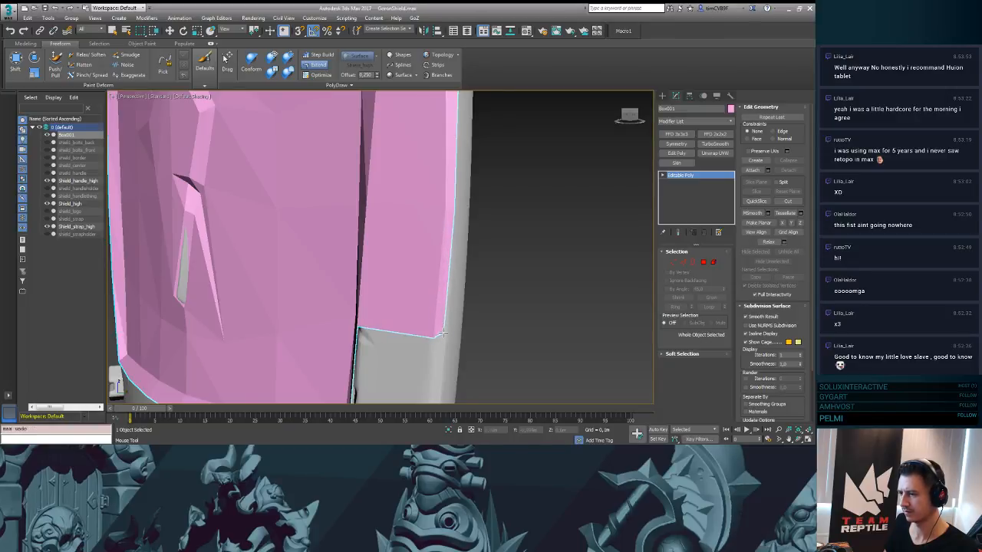
shift+click(442, 336)
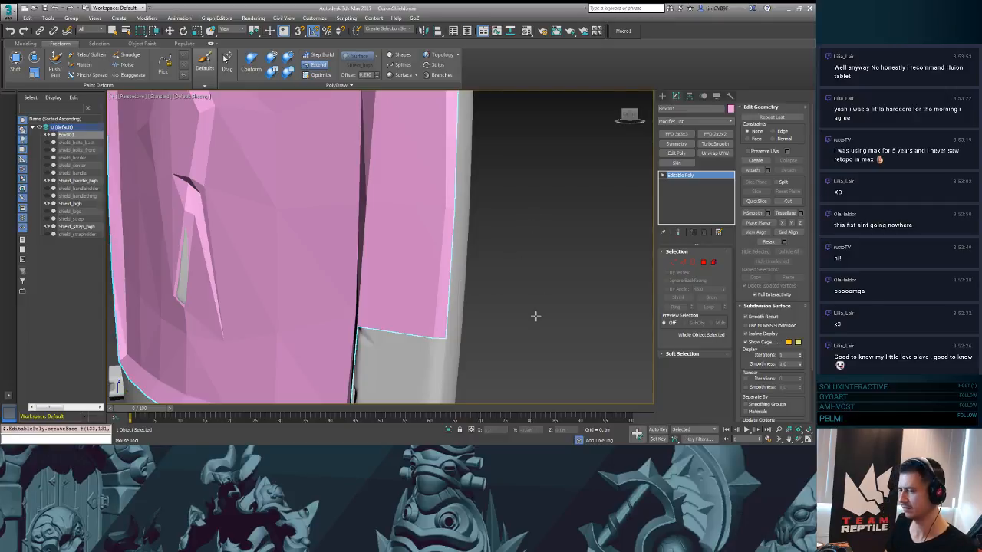
- Extend the side rim and its bevel down to the lower corner of the inner panel
middle_drag(531, 319, 493, 190)
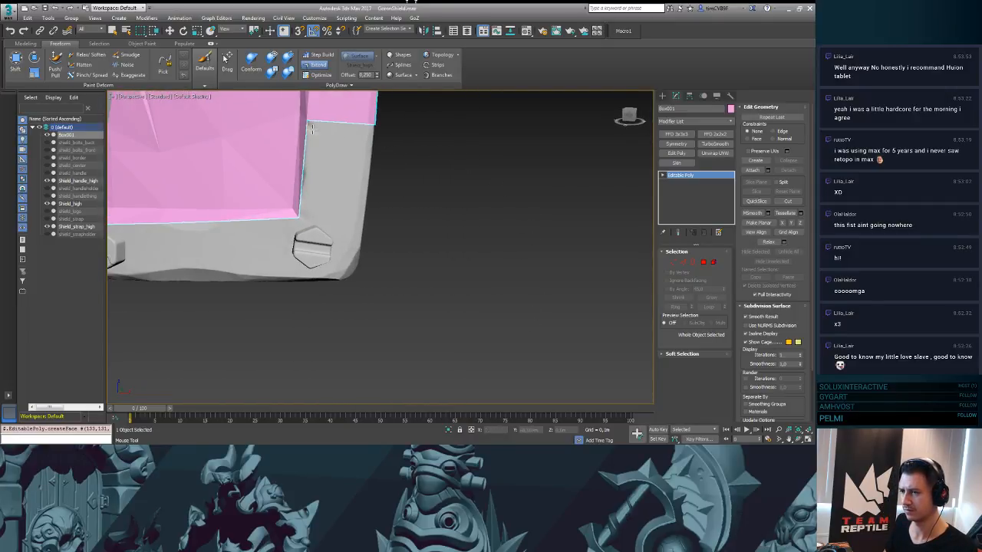
click(355, 222)
alt+middle_drag(436, 201, 387, 135)
click(384, 246)
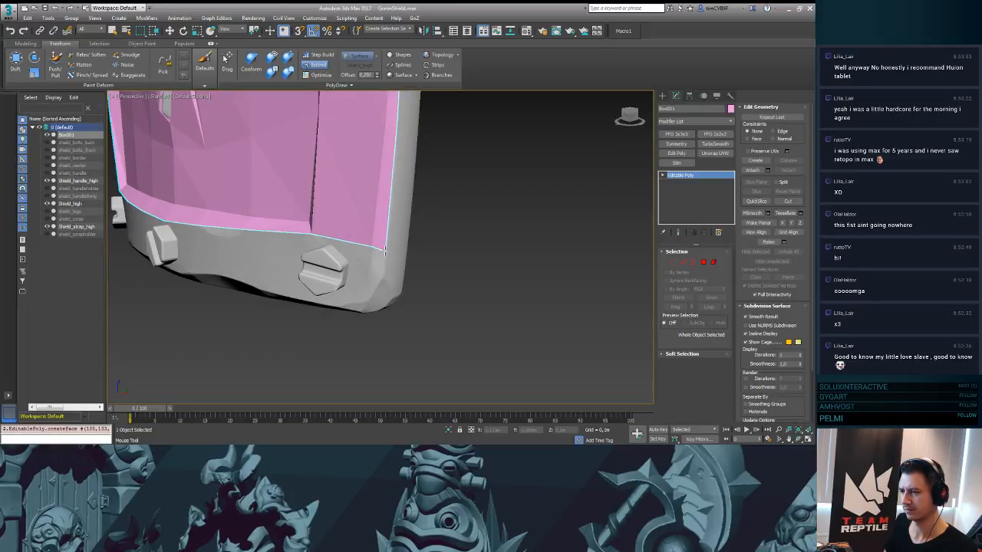
- Extend the rim past the lower corner bolt and continue the outer bevel around the shield's corner
mouse_move(373, 250)
alt+middle_down()
mouse_move(437, 258)
mouse_move(356, 246)
alt+middle_up()
shift+drag(349, 246, 330, 311)
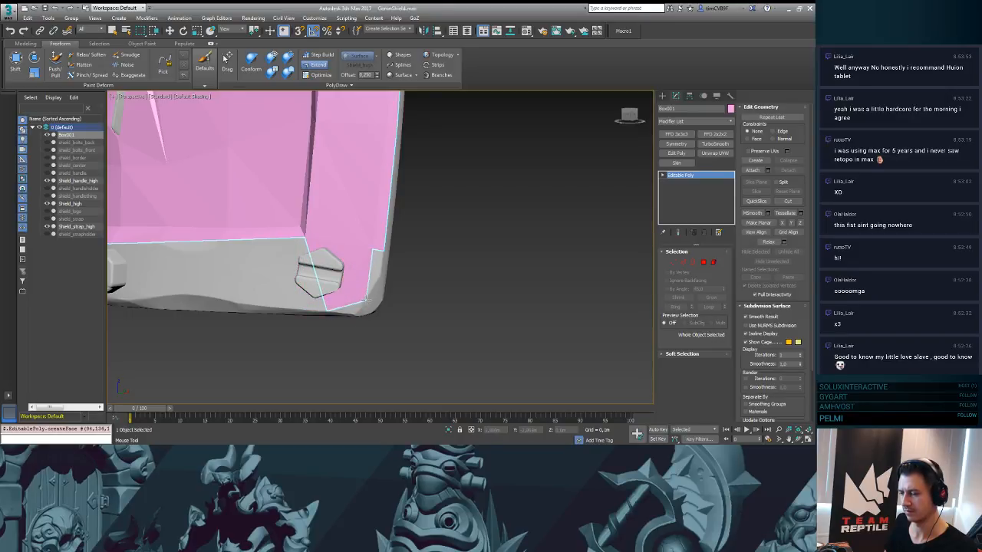
alt+middle_drag(365, 294, 370, 263)
shift+drag(376, 281, 376, 295)
- Extend the bottom rim from the corner bolt along the inner panel and add a bevel face beneath it
alt+middle_drag(387, 301, 535, 261)
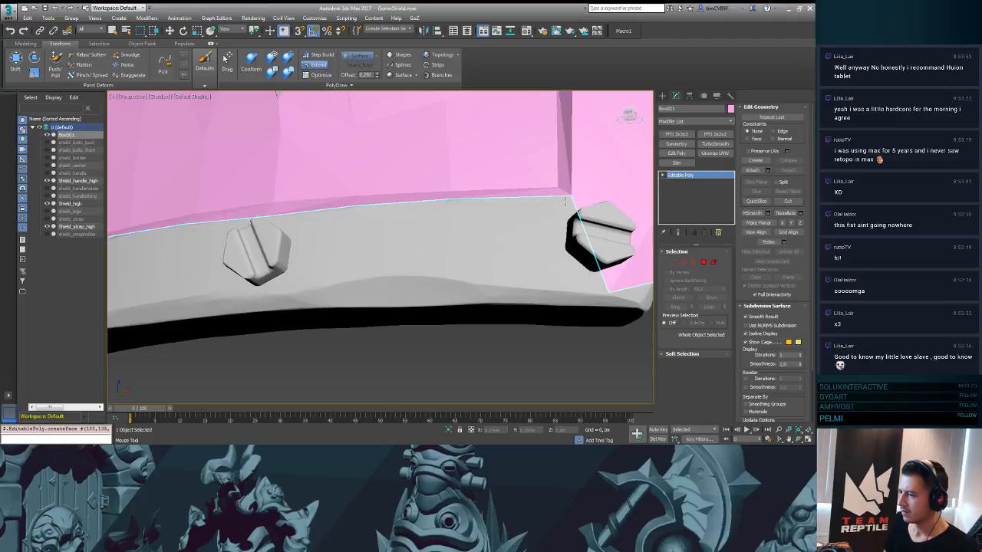
drag(568, 199, 460, 280)
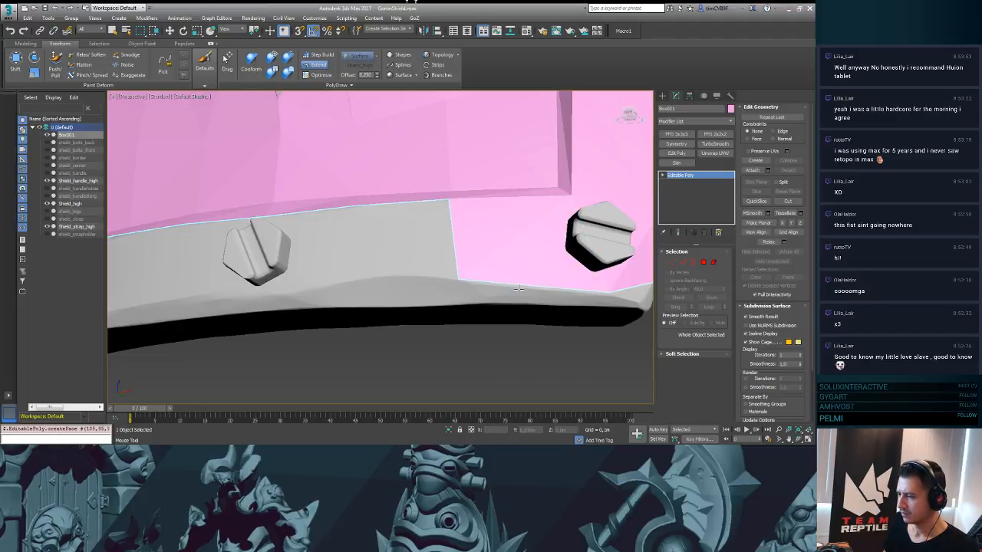
drag(518, 289, 530, 304)
drag(602, 311, 612, 307)
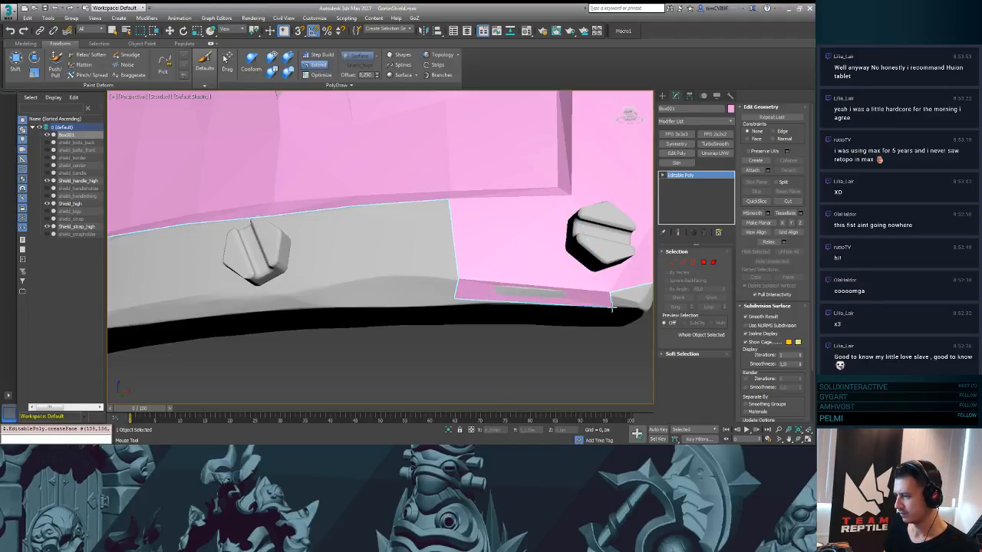
- Continue the bottom rim and its lower bevel along the shield to the middle bolt
drag(455, 261, 359, 305)
alt+middle_drag(358, 306, 501, 361)
drag(394, 260, 345, 313)
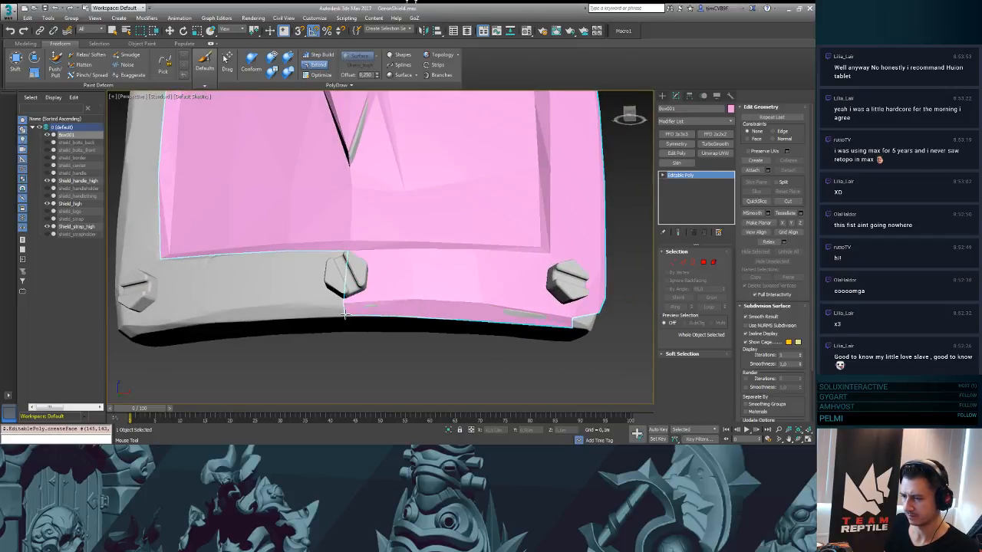
- Extend the bottom rim and bevel from the middle bolt to the opposite corner, covering the rim around the corner bolt
middle_drag(345, 317, 468, 280)
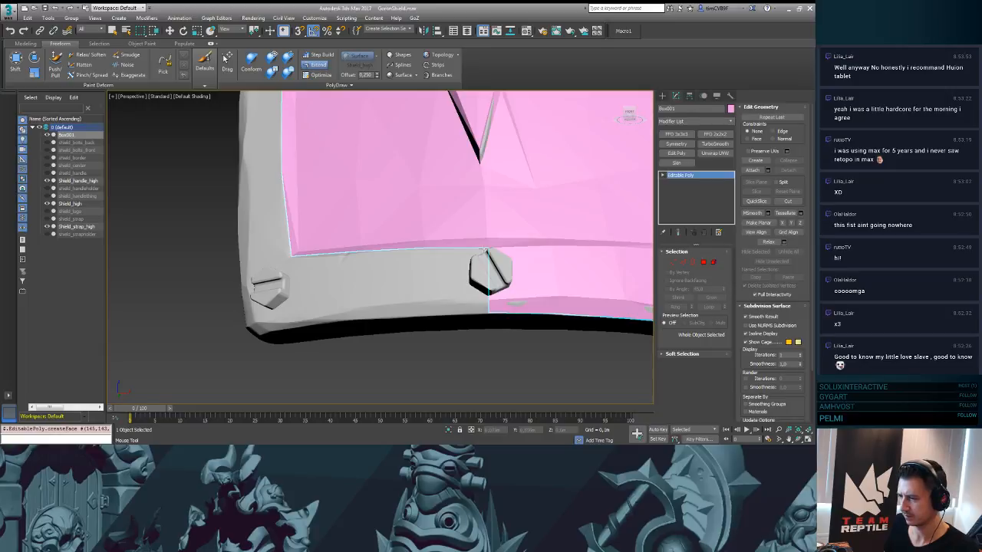
drag(485, 251, 421, 299)
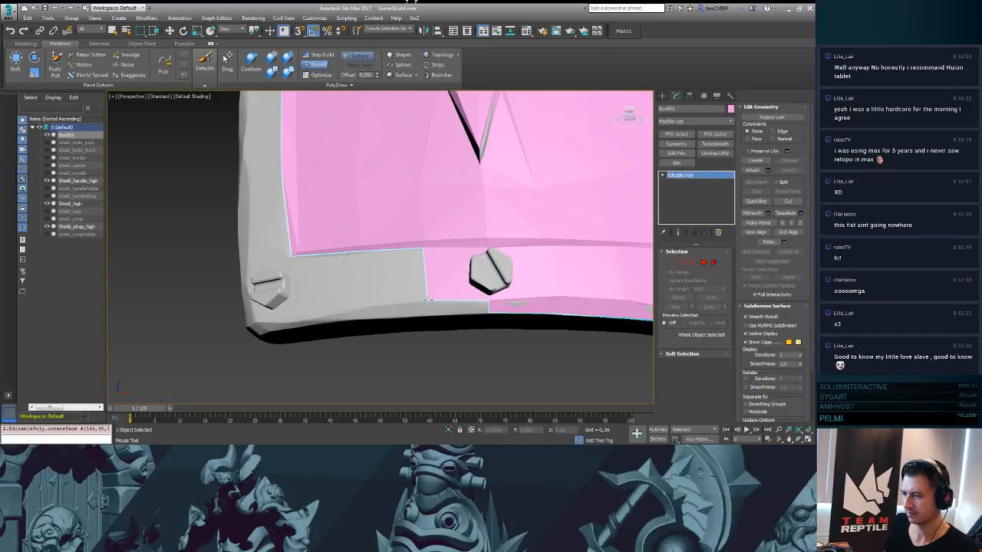
drag(399, 264, 292, 320)
drag(471, 301, 249, 312)
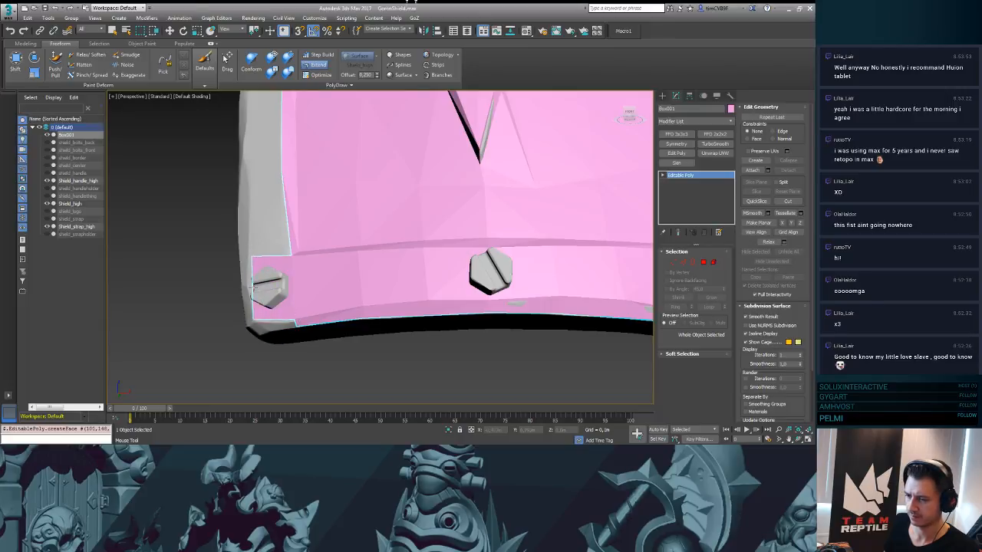
- Fit the opposite corner's rim vertex to the sculpt and close the bottom bevel beneath the corner bolt
alt+middle_drag(250, 270, 243, 248)
shift+drag(244, 247, 238, 250)
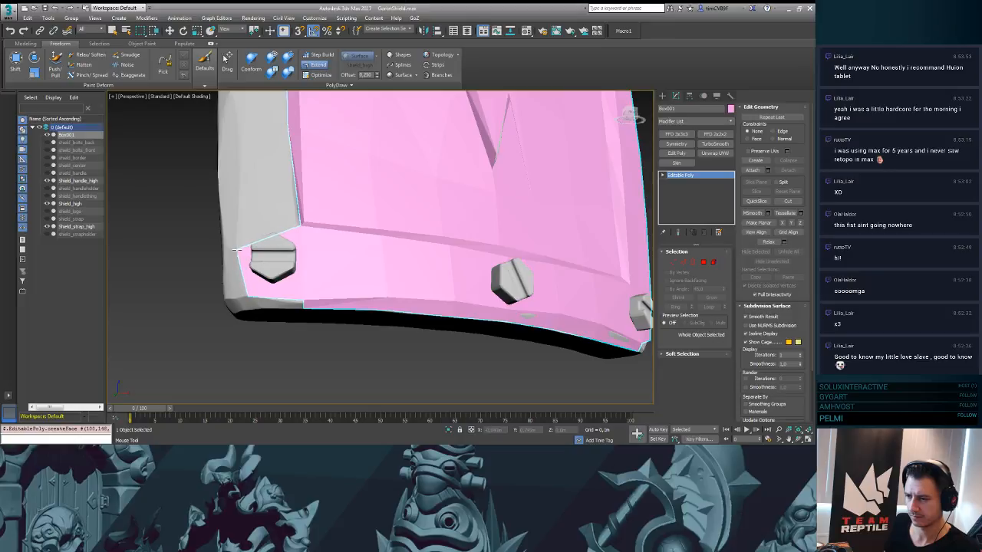
shift+drag(290, 298, 264, 310)
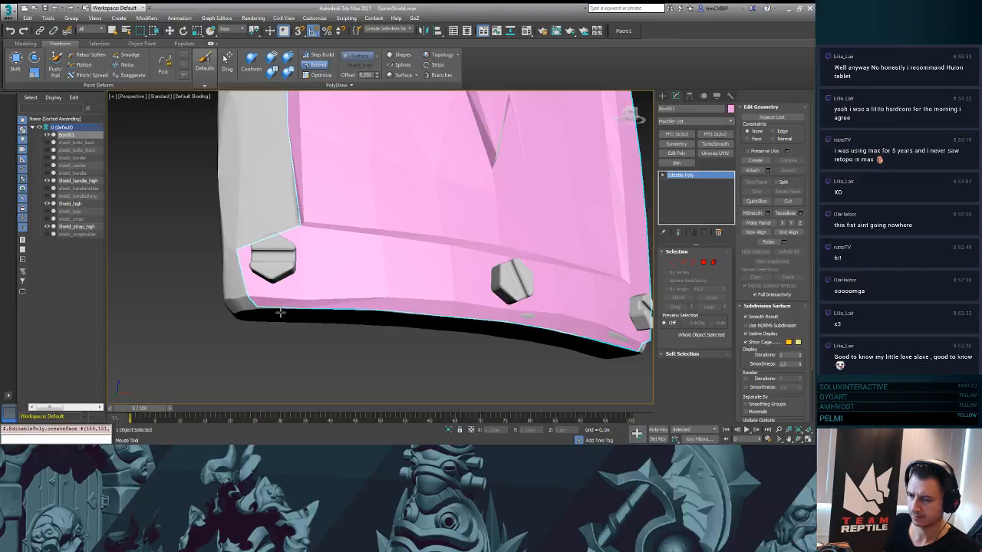
- Add a side bevel face beside the opposite corner bolt and fit its outer vertices to the sculpt
alt+middle_drag(280, 312, 323, 394)
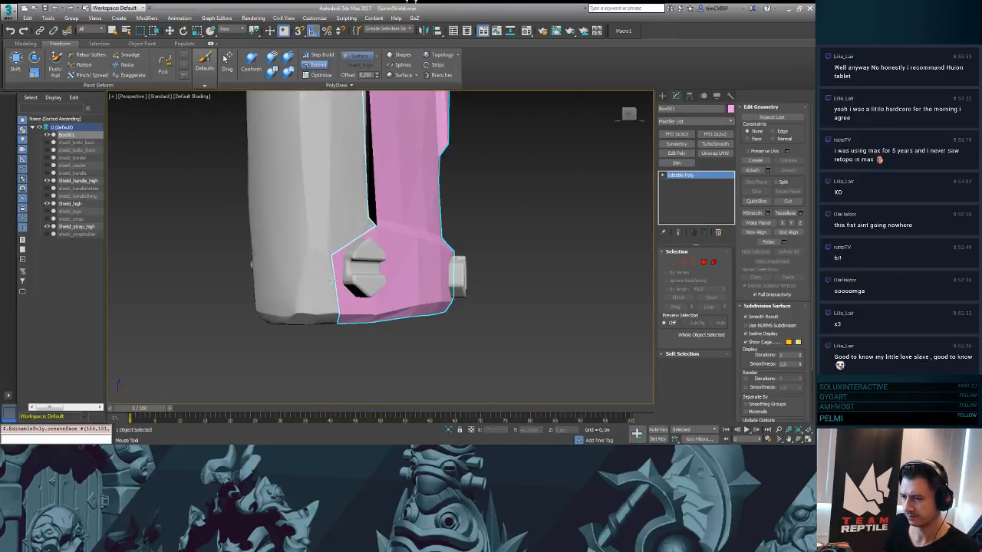
shift+drag(331, 281, 304, 259)
drag(294, 322, 299, 309)
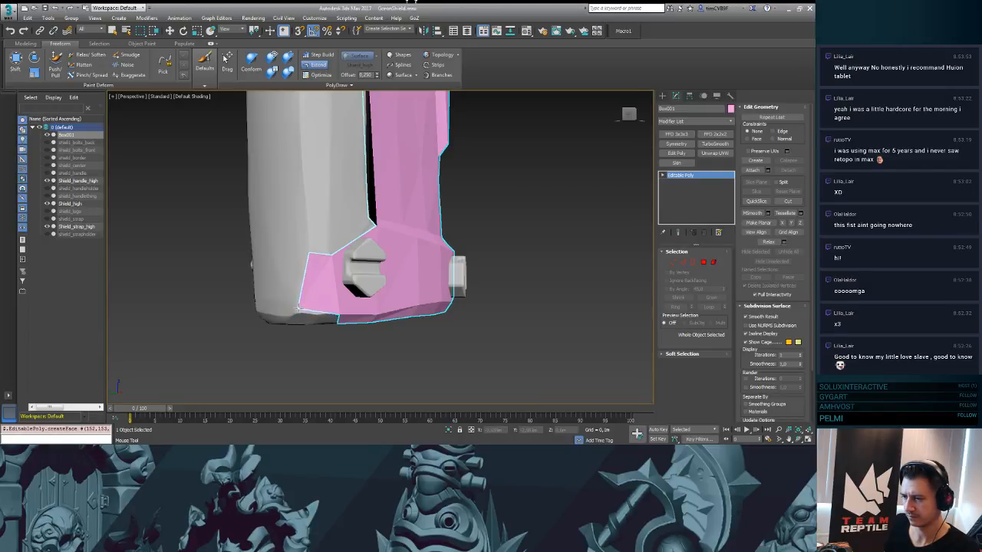
- Extend the rim and outer bevel up the opposite side of the shield from the corner bolt and align their upper edge
alt+middle_drag(329, 246, 299, 297)
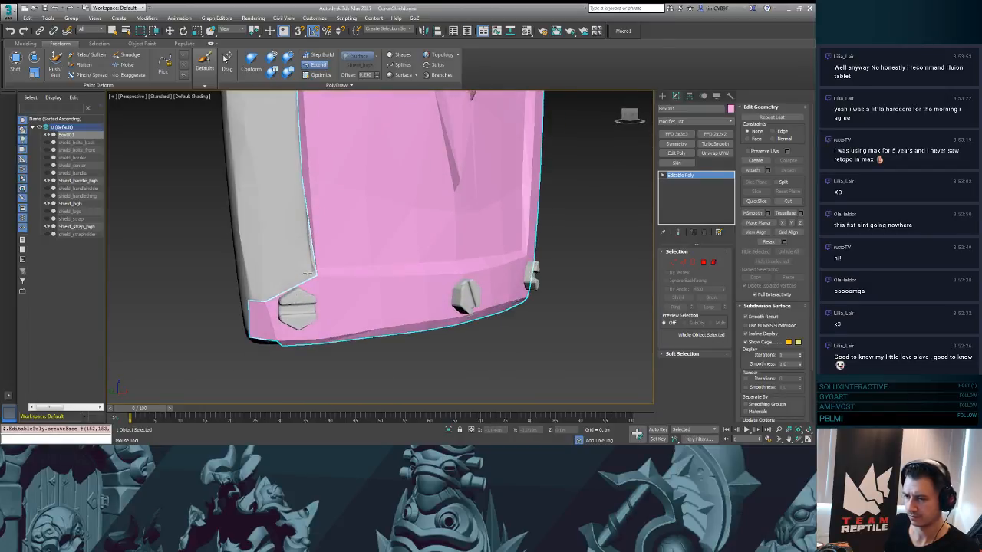
drag(313, 262, 240, 236)
scroll(248, 227, up, 3)
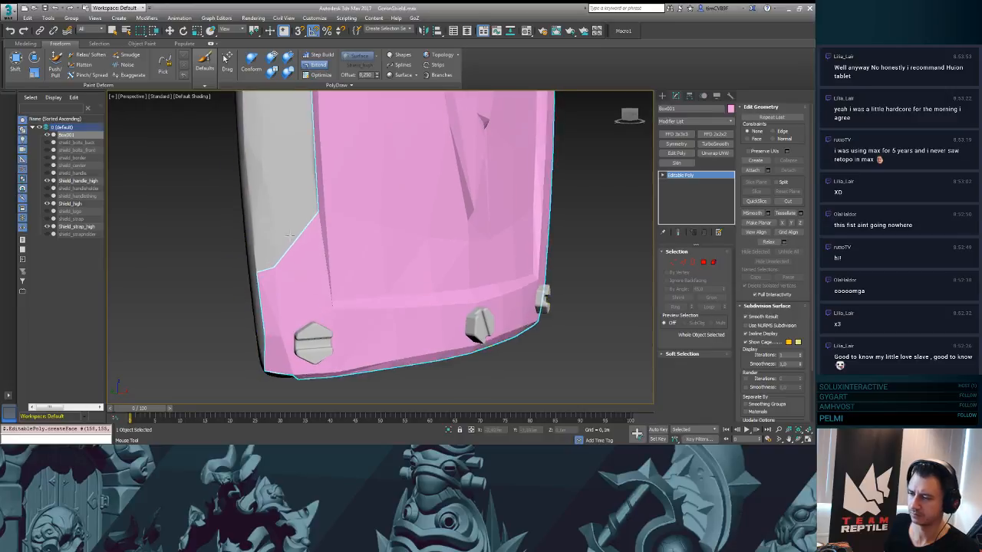
drag(291, 250, 284, 214)
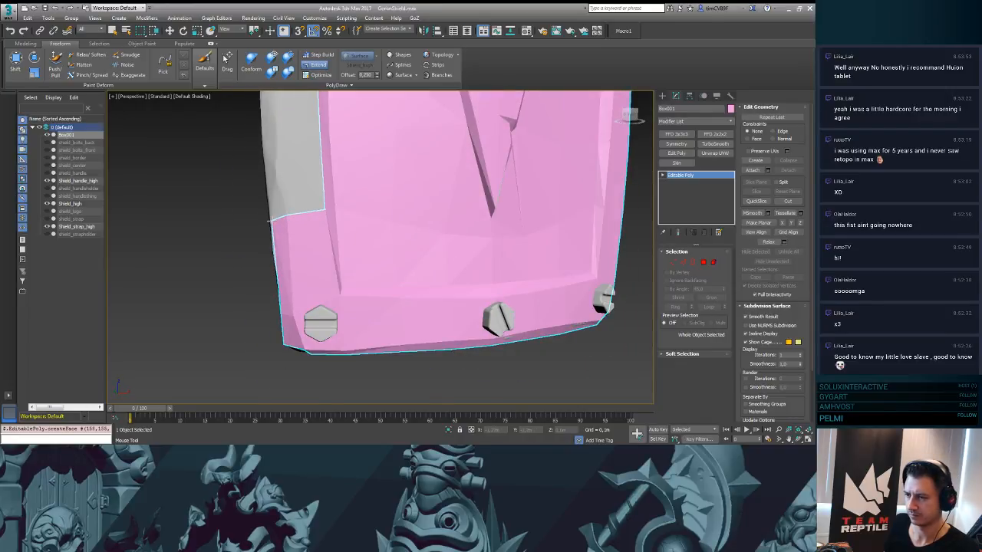
- Fit the side bevel's upper vertex, extend the rim up the side beside the star emblem, and align its outer vertex to the sculpt
alt+middle_drag(269, 222, 349, 252)
drag(349, 252, 347, 255)
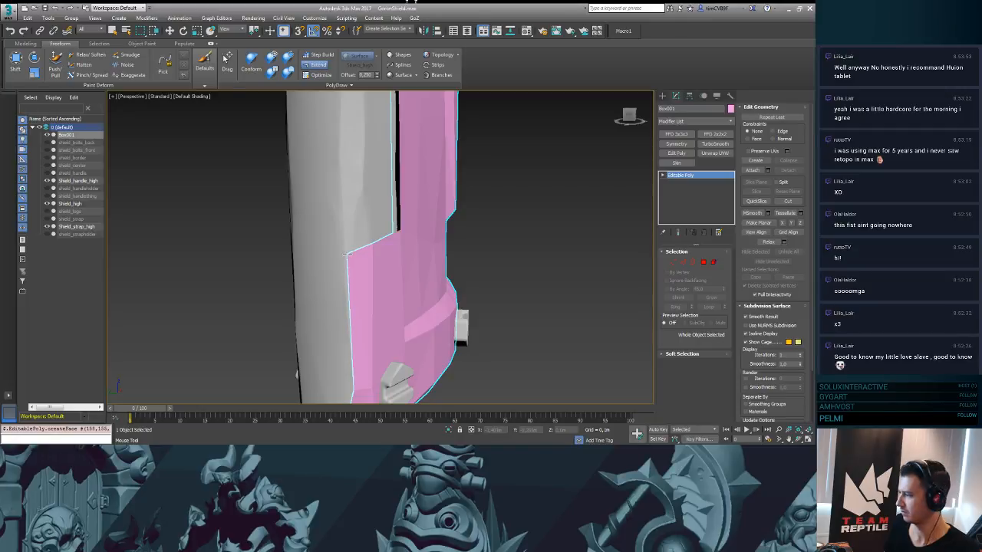
alt+middle_drag(409, 243, 364, 228)
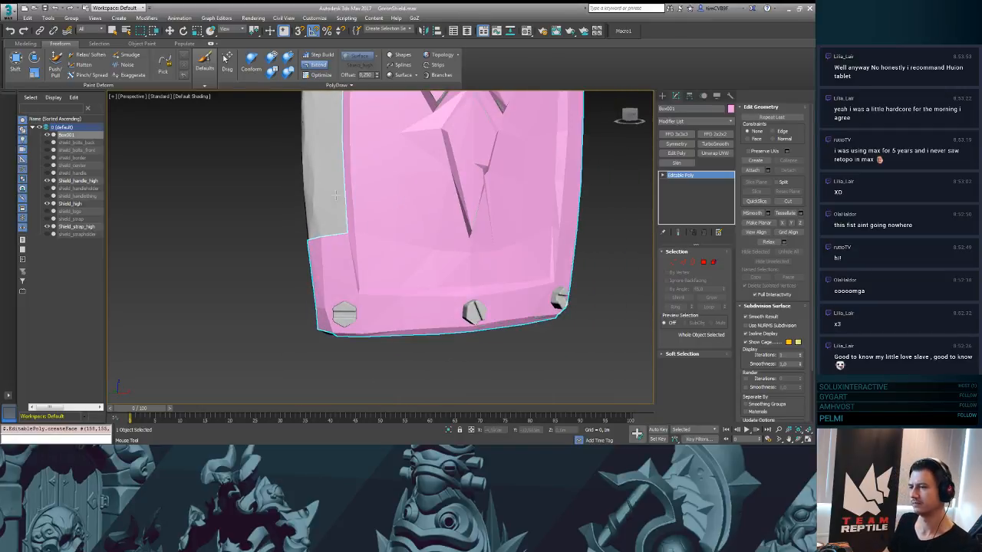
middle_drag(335, 195, 373, 259)
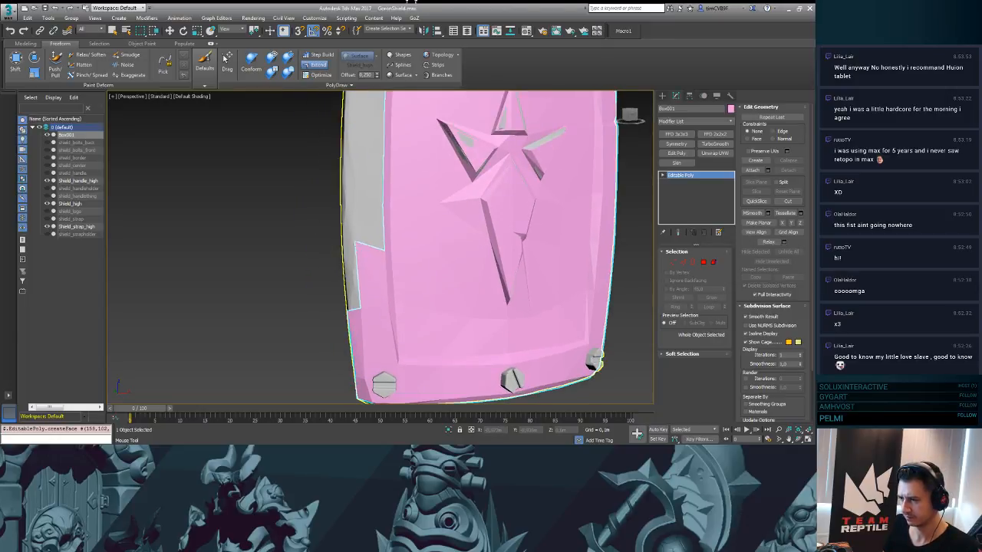
alt+middle_drag(375, 247, 381, 296)
drag(400, 298, 375, 254)
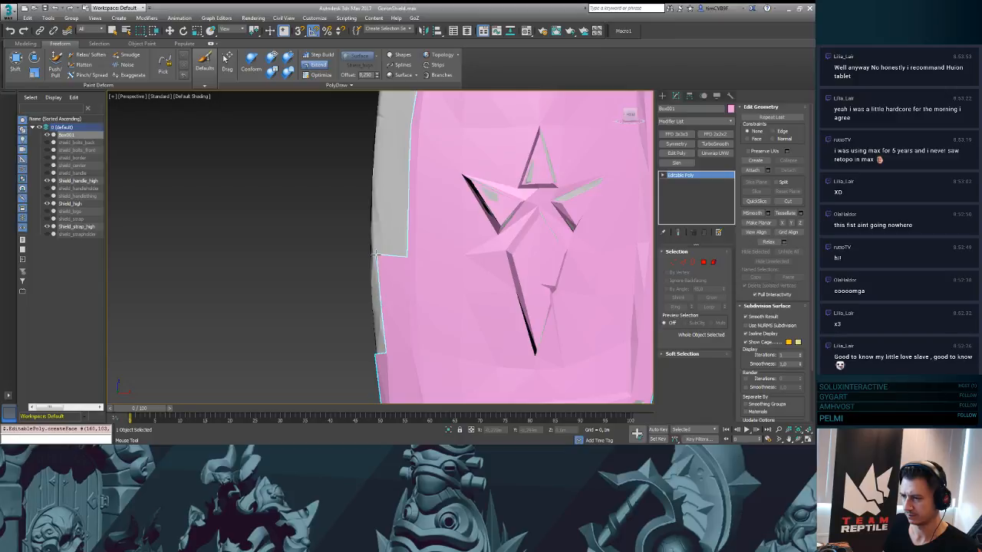
scroll(373, 255, up, 5)
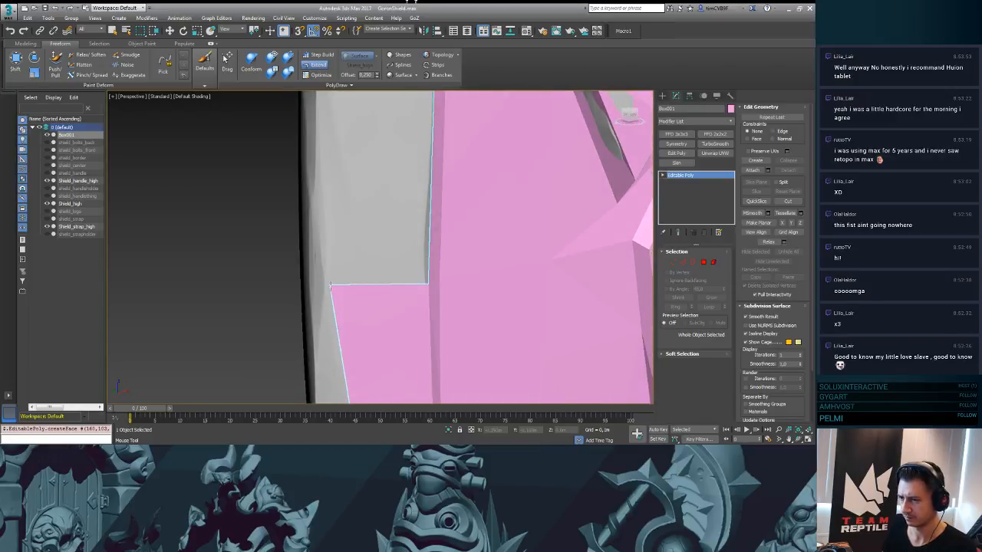
drag(331, 287, 340, 291)
alt+middle_drag(340, 291, 390, 273)
scroll(372, 241, down, 5)
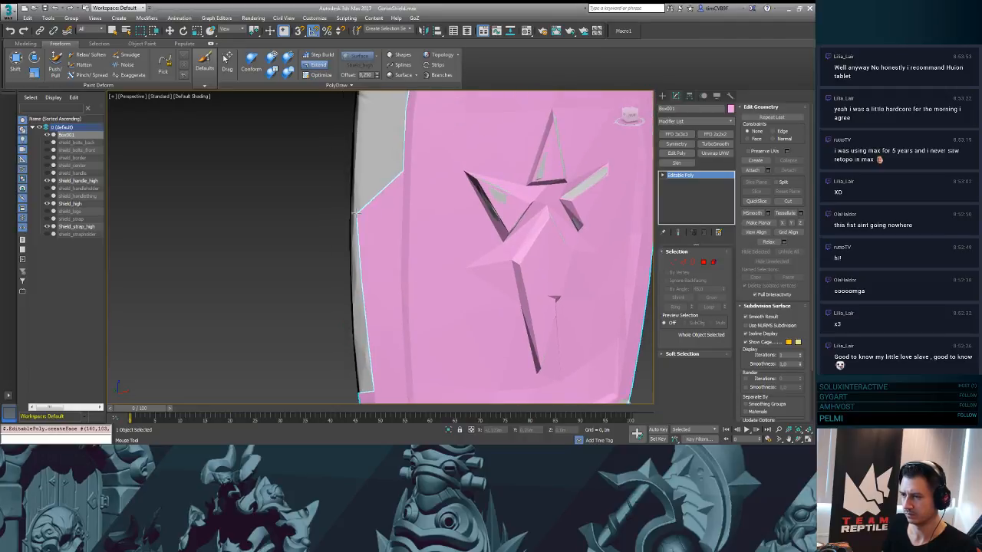
- Continue the rim up to the inner panel's upper corner and wrap it around the upper corner bolt along the top edge
drag(355, 213, 358, 172)
middle_drag(357, 171, 354, 256)
drag(395, 243, 398, 203)
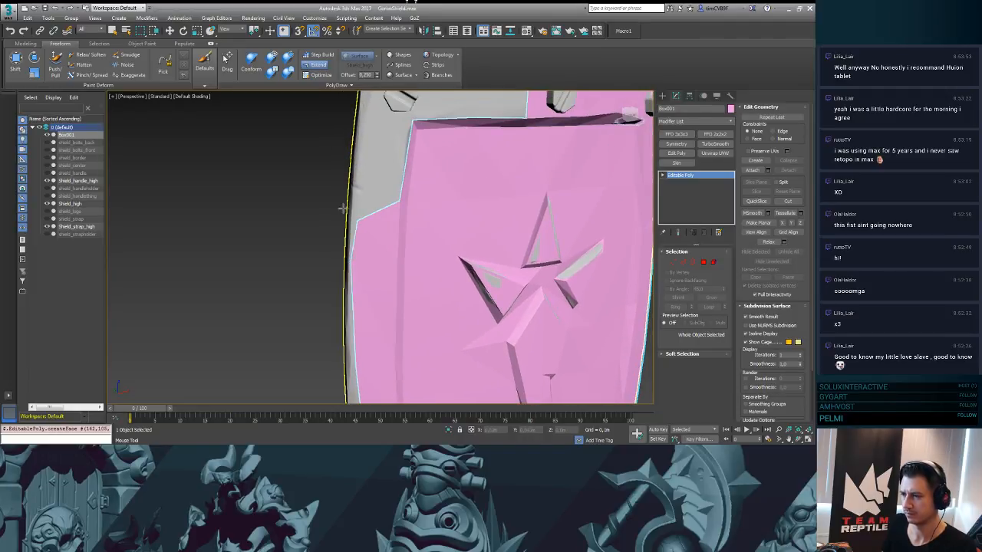
middle_drag(361, 191, 357, 238)
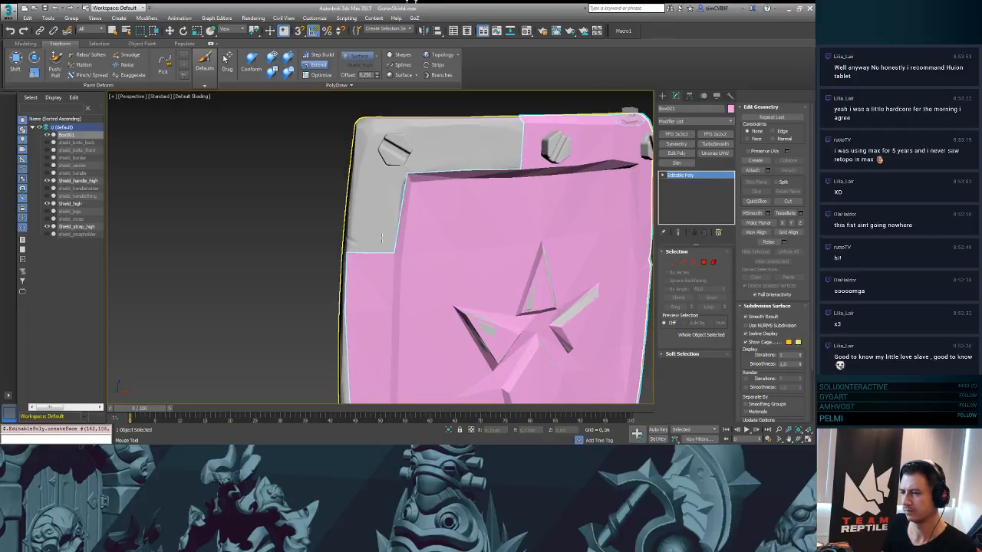
drag(395, 247, 350, 173)
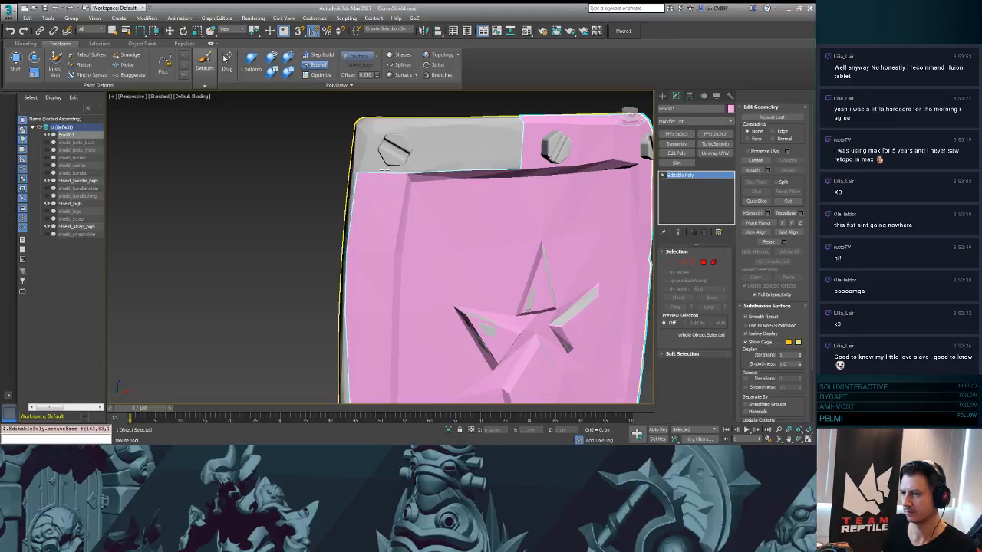
drag(379, 166, 466, 125)
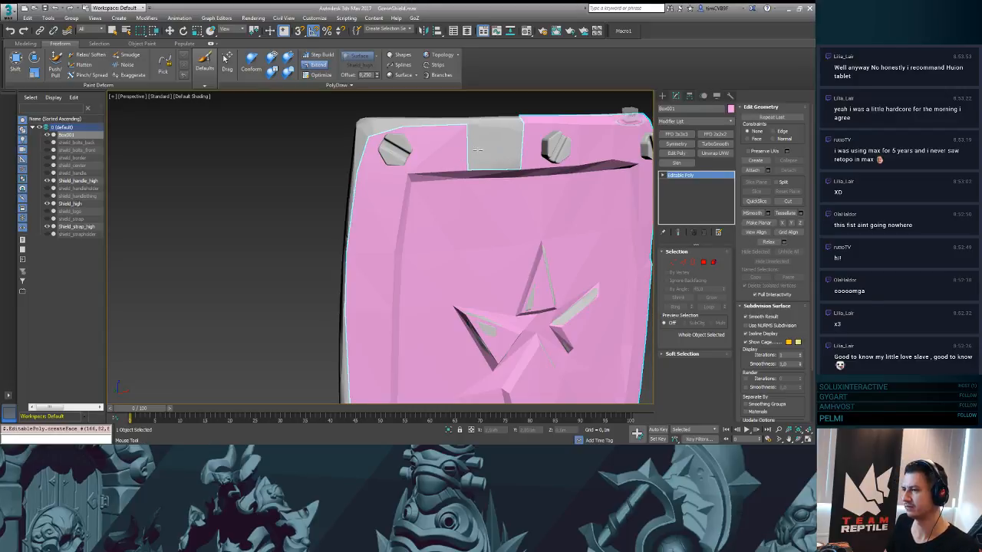
shift+drag(474, 150, 510, 151)
click(319, 55)
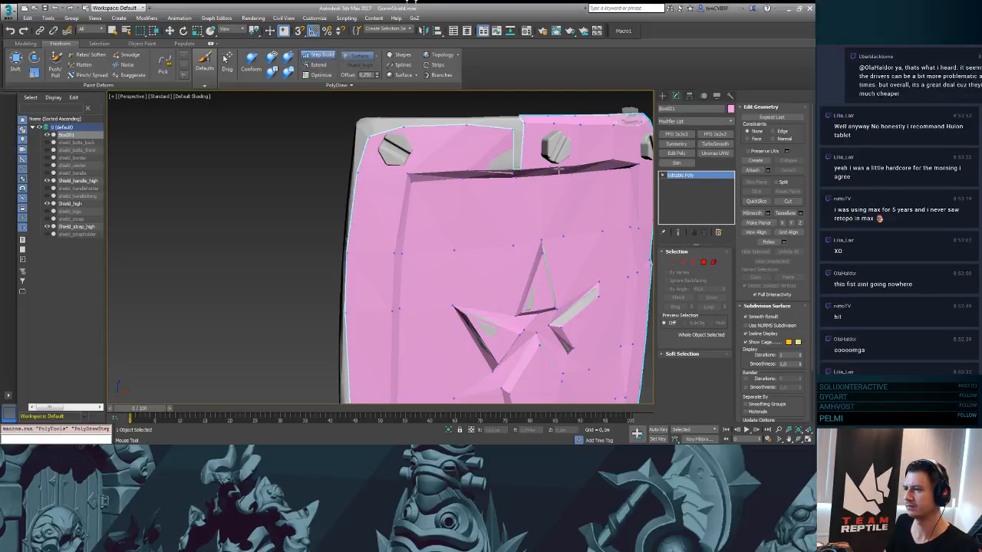
key(ctrl+z)
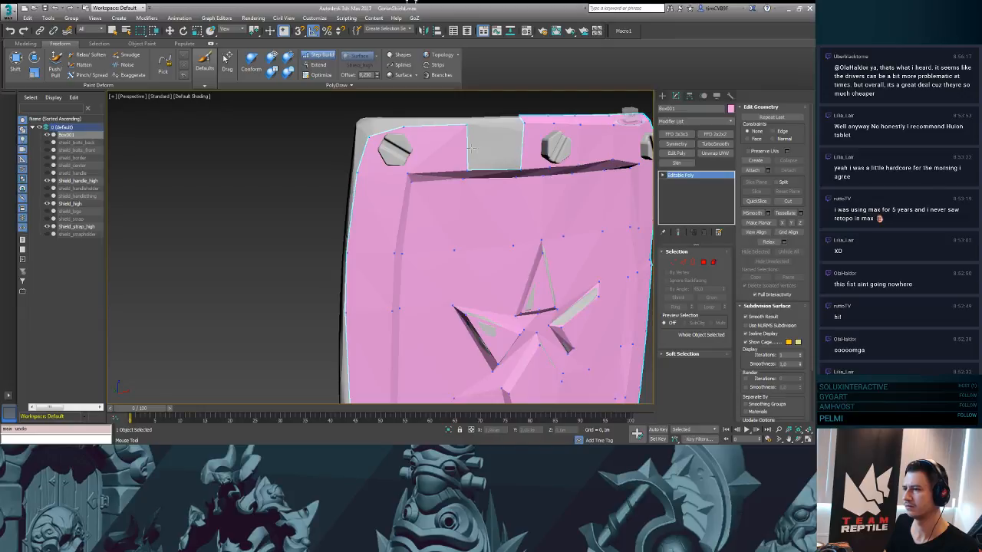
- Fill the gap in the top rim between the corner bolt and middle bolt, and merge the meeting vertices
scroll(492, 155, up, 5)
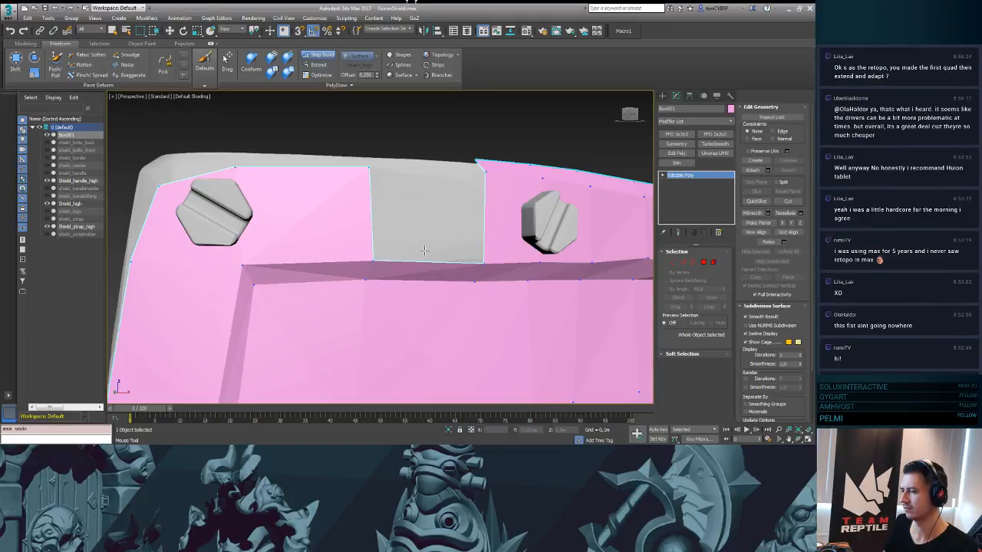
click(319, 66)
drag(373, 261, 460, 181)
click(318, 74)
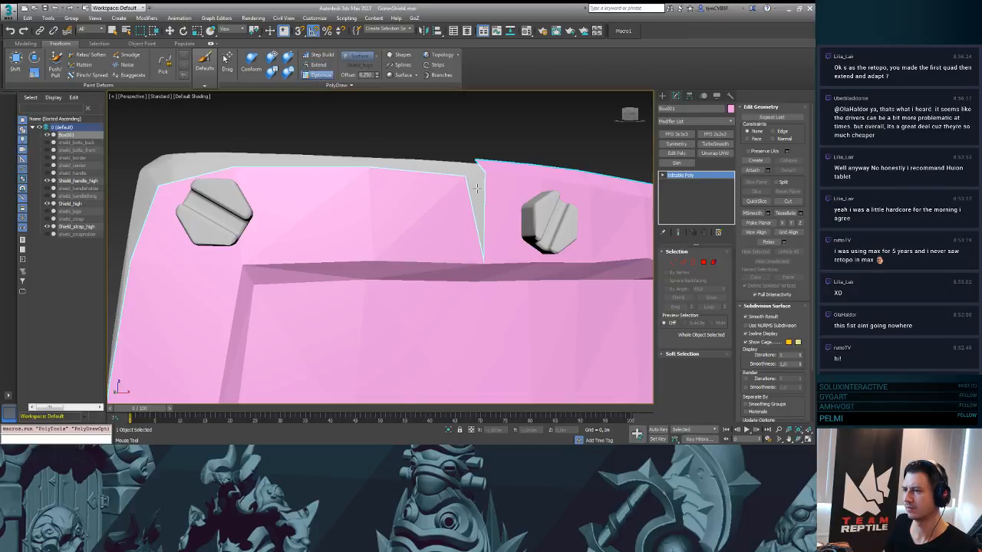
alt+middle_drag(405, 133, 424, 185)
- Extend the top bevel from the middle bolt to above the corner bolt, following the sculpted edge
click(319, 64)
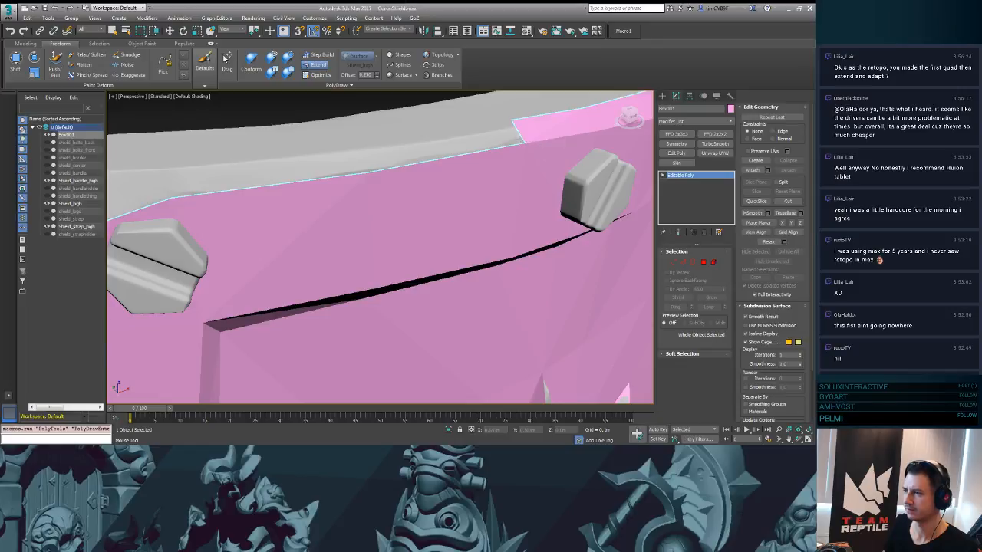
shift+drag(518, 137, 362, 162)
alt+middle_drag(362, 163, 396, 168)
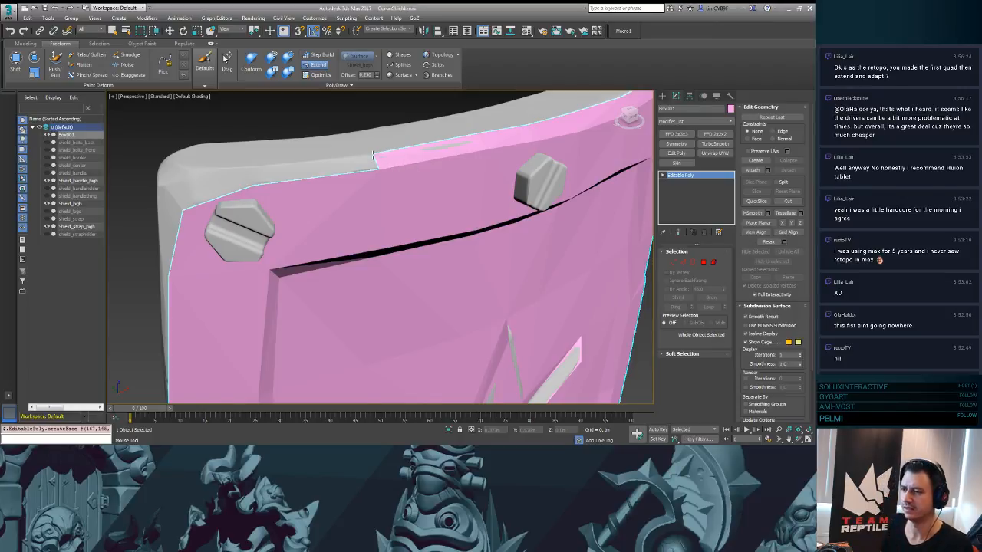
scroll(386, 154, down, 3)
alt+middle_drag(387, 154, 477, 149)
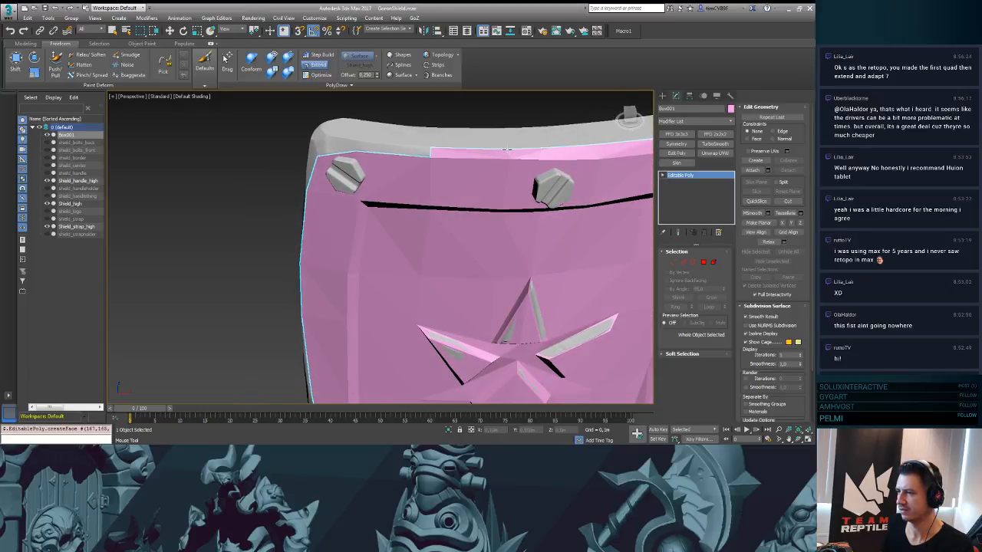
scroll(377, 154, up, 2)
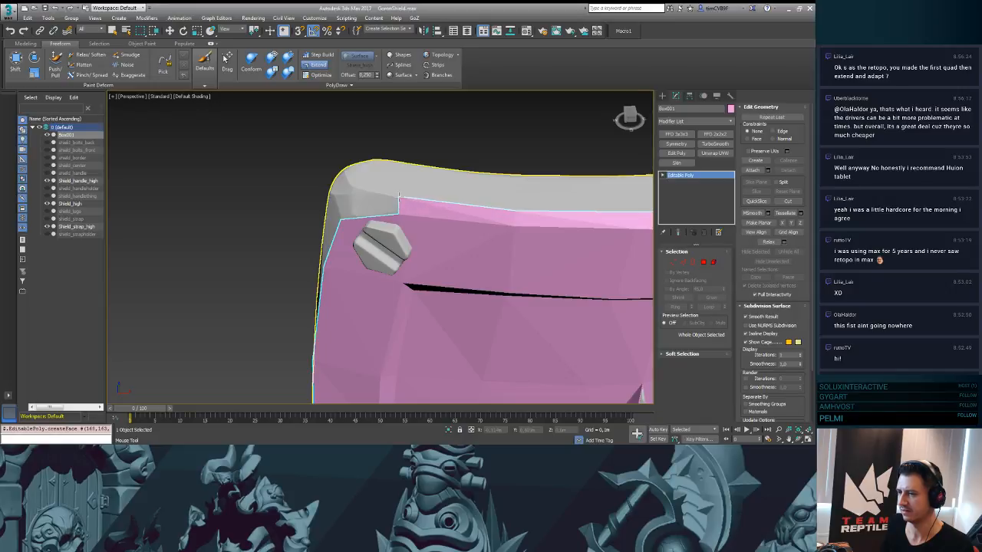
alt+middle_drag(399, 197, 336, 286)
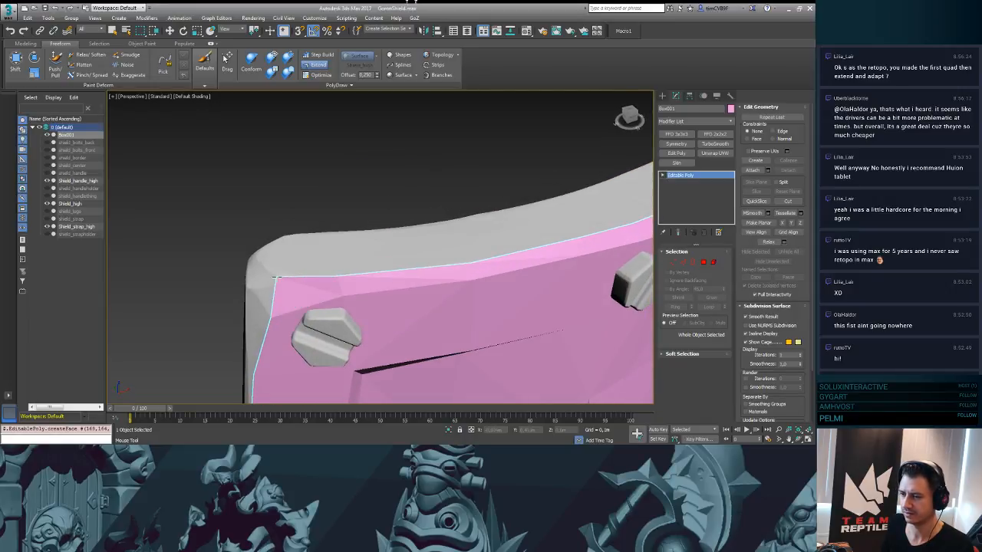
- Build two separate quads on the sculpt's top edge surface with Step Build
middle_drag(448, 223, 322, 149)
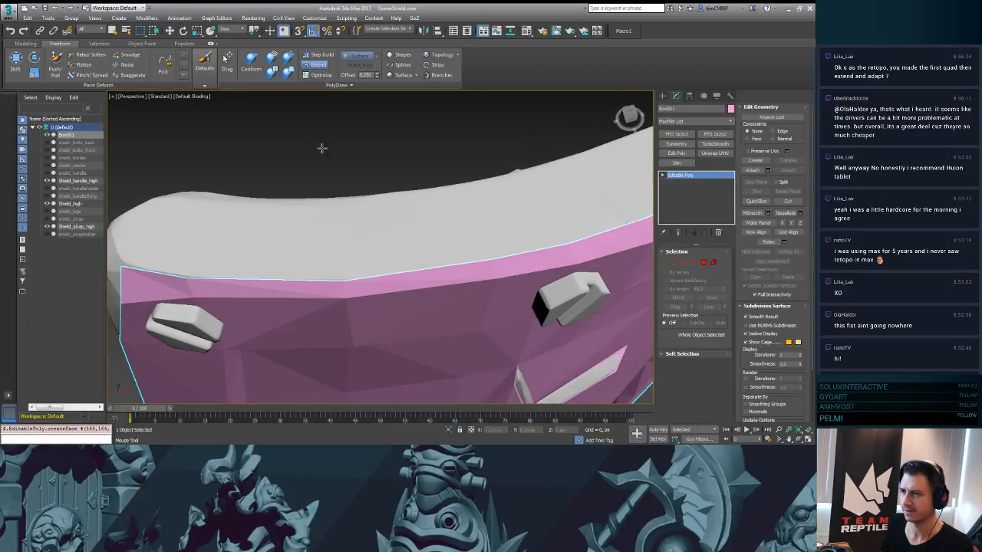
click(314, 55)
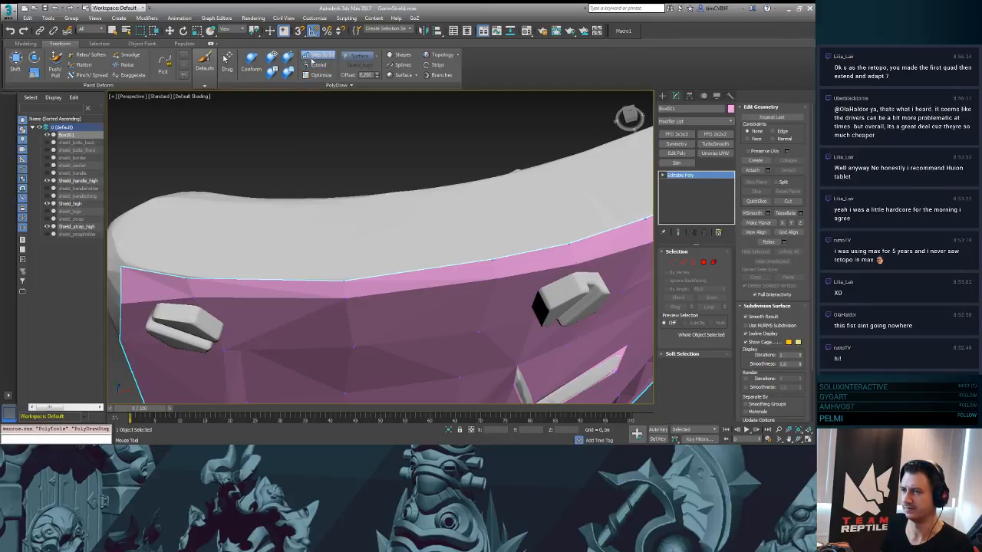
click(363, 220)
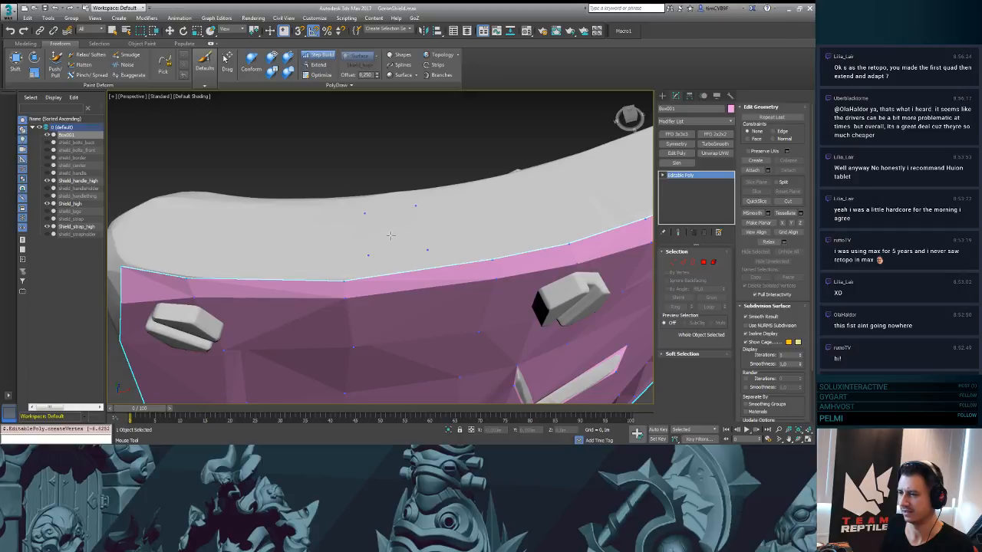
shift+click(390, 236)
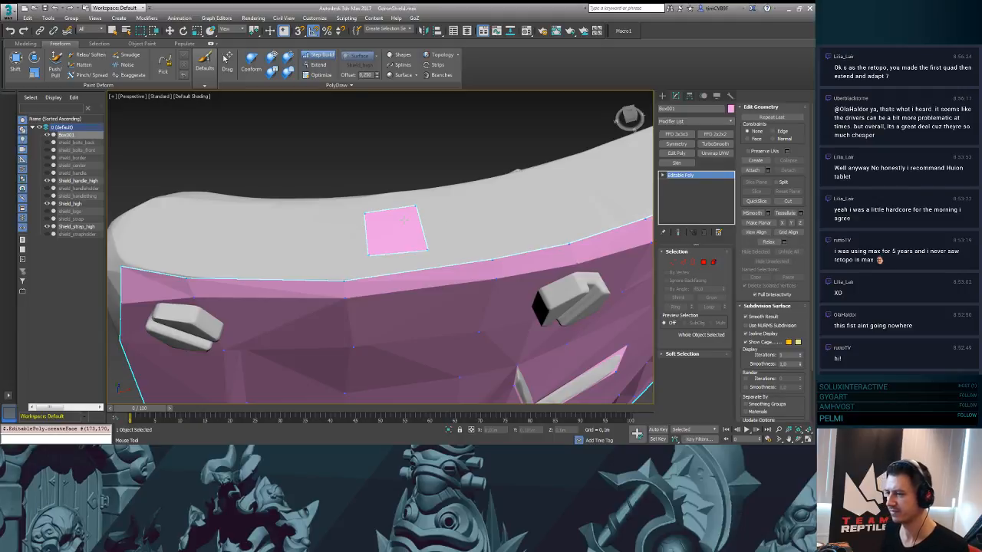
click(490, 241)
click(541, 221)
click(535, 186)
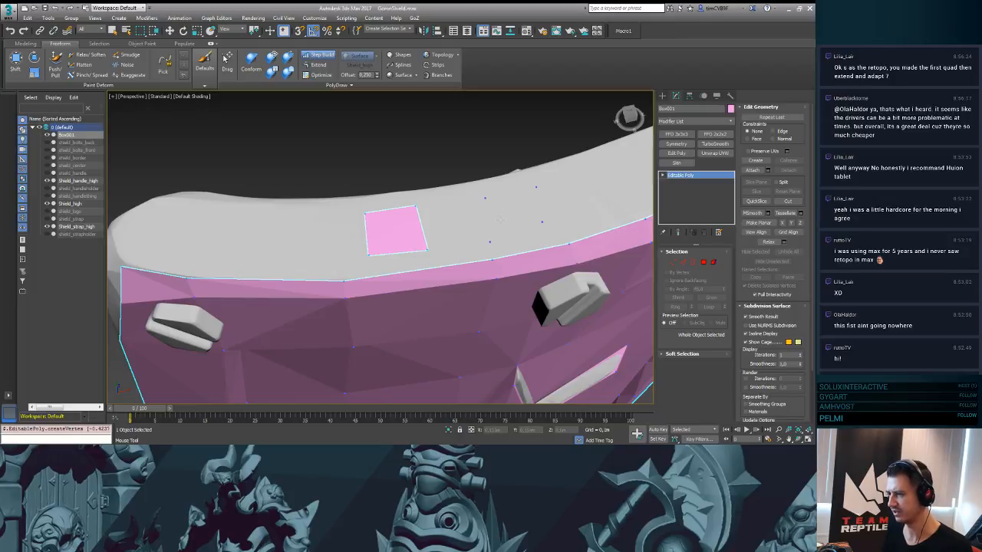
shift+click(520, 209)
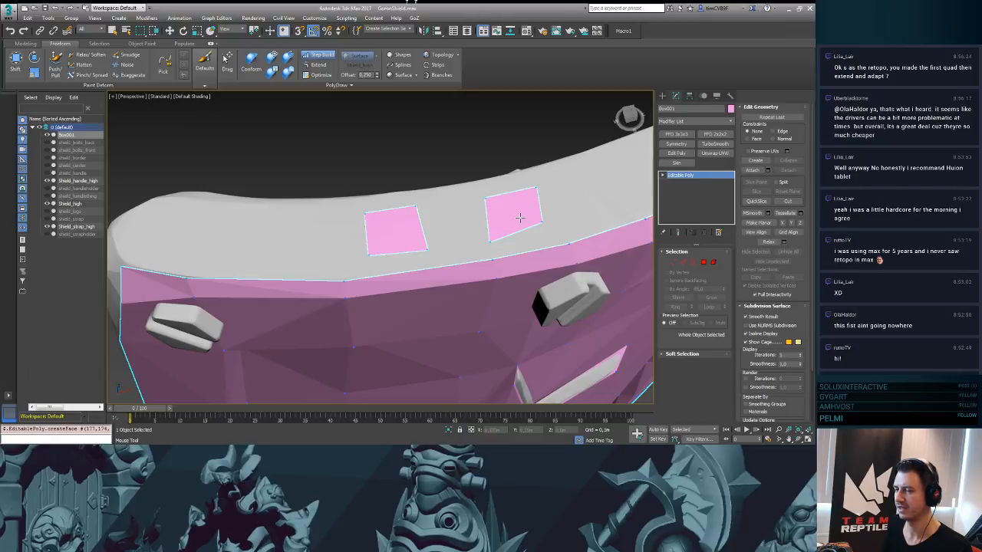
- Extend the quad nearer the middle bolt by one face and try adjusting its outer vertices with edged faces shown
alt+middle_drag(530, 165, 385, 107)
click(317, 64)
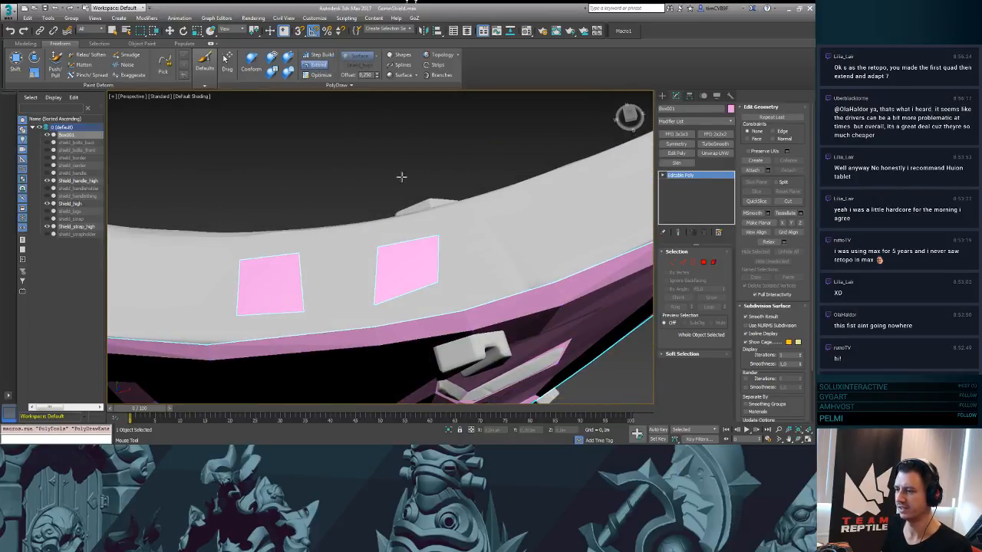
drag(437, 251, 510, 259)
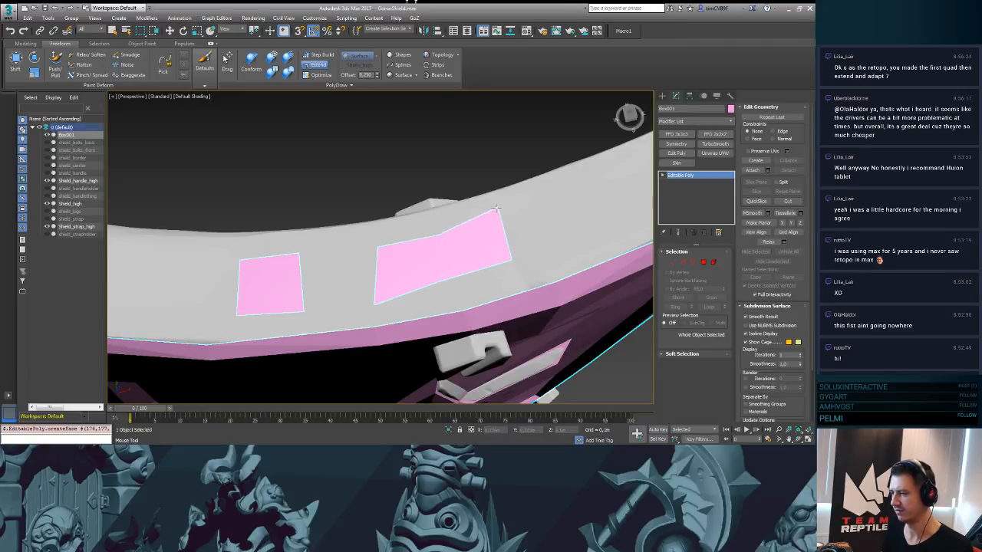
key(F4)
drag(510, 260, 525, 257)
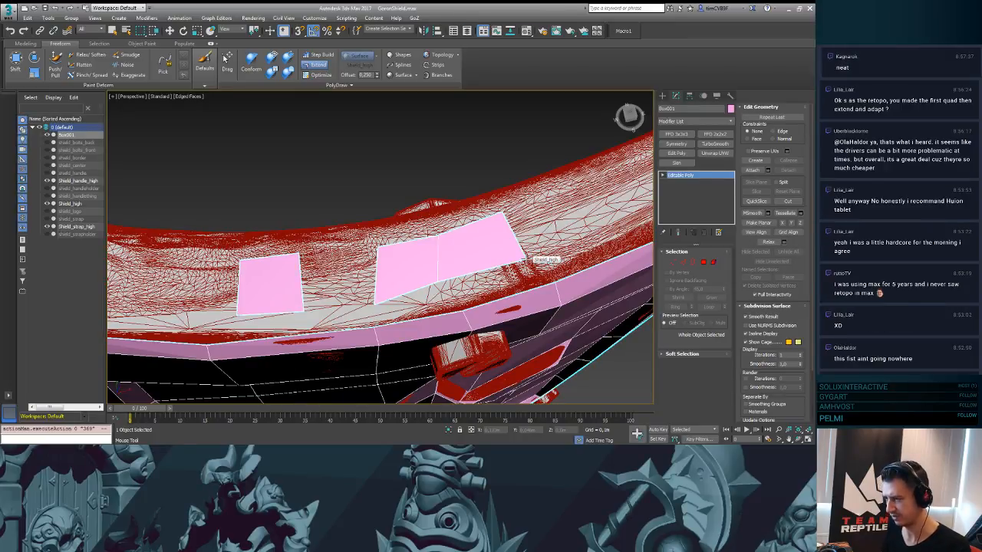
drag(503, 212, 509, 215)
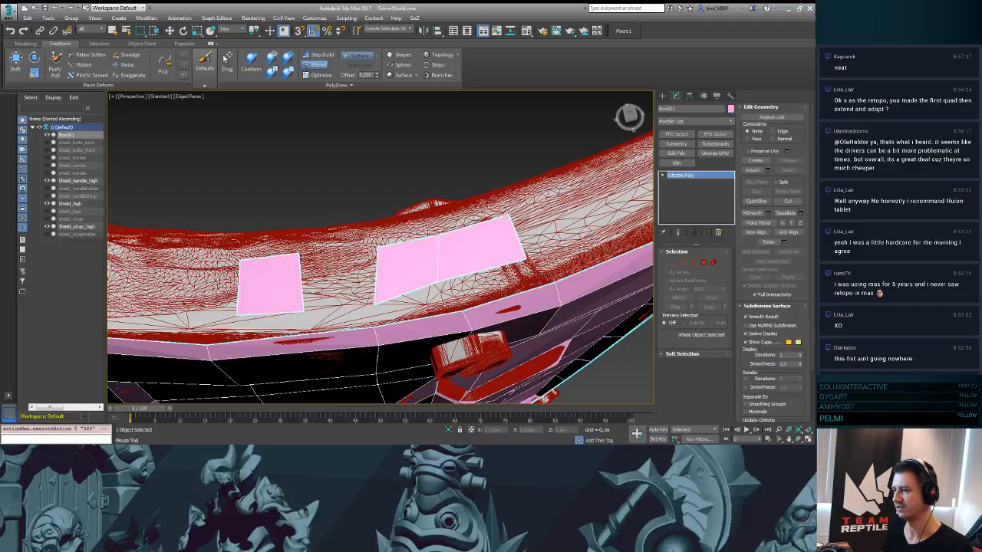
key(ctrl+z)
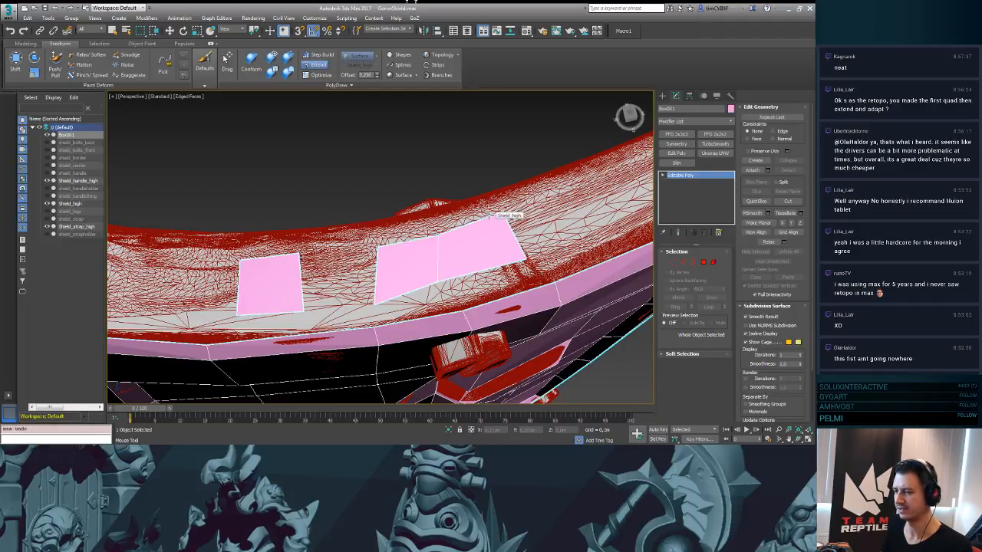
- Delete the separate quads from the top edge surface and return the viewport to plain shading without edges
ctrl+shift+click(480, 241)
ctrl+shift+click(404, 257)
ctrl+shift+click(273, 283)
alt+middle_drag(273, 284, 479, 234)
key(F3)
key(F4)
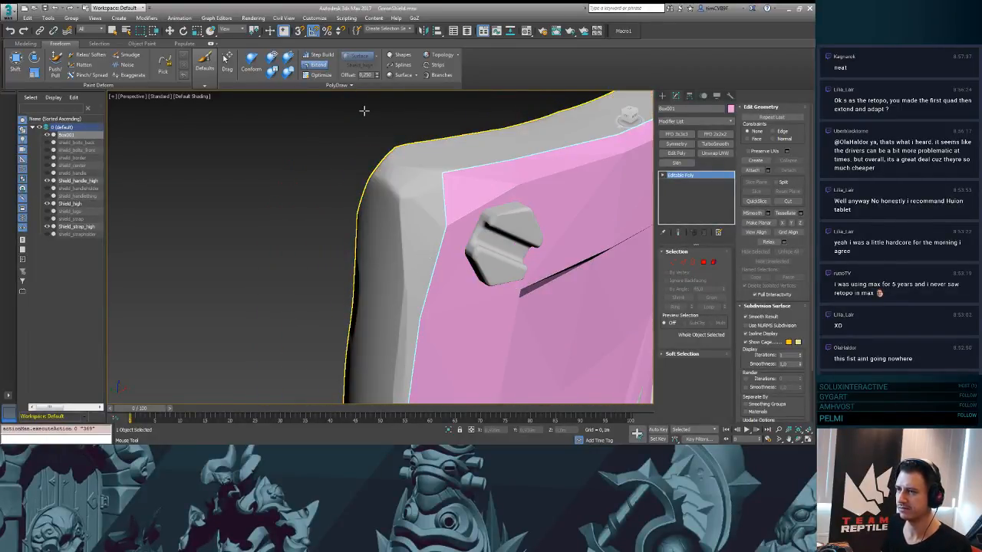
- Extend the side bevel beside the upper corner bolt and add a face bridging it to the top bevel, using Optimize at the corner
shift+drag(436, 260, 414, 261)
drag(428, 222, 424, 184)
key(ctrl+z)
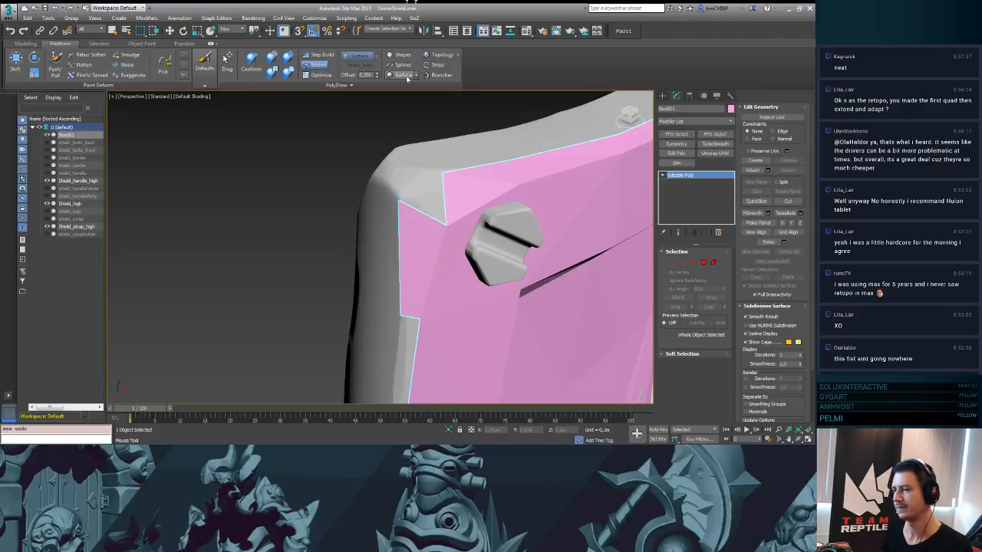
shift+drag(443, 214, 395, 166)
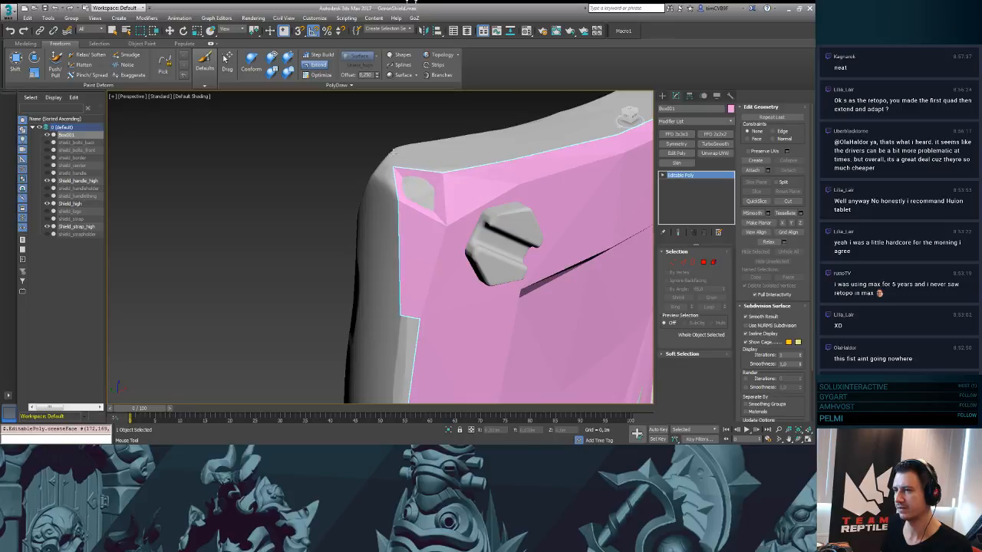
click(321, 74)
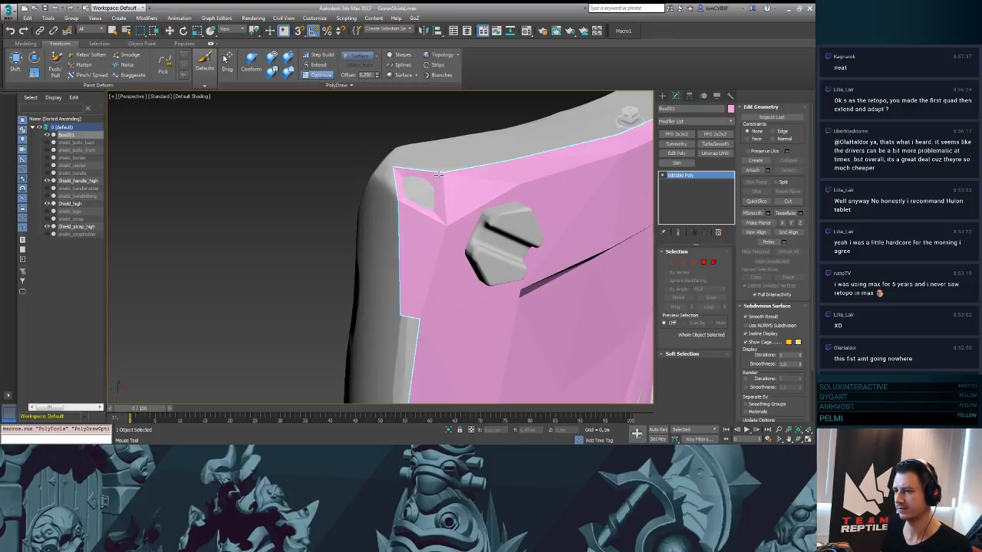
alt+middle_drag(437, 173, 420, 230)
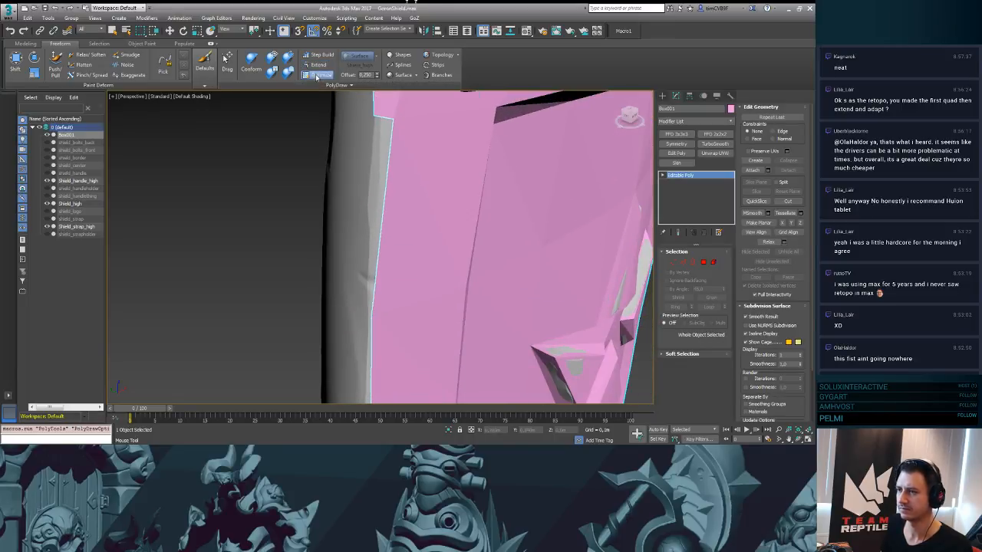
- Extend the side bevel down the shield's edge by three more faces below the upper corner bolt
click(316, 65)
alt+middle_drag(404, 268, 399, 160)
drag(426, 104, 395, 328)
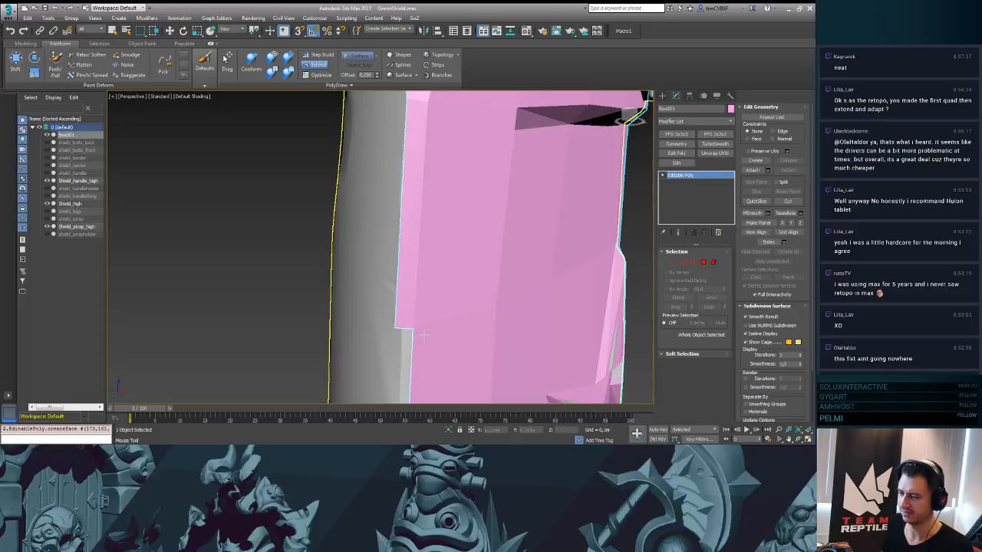
alt+middle_drag(407, 331, 440, 146)
drag(414, 135, 392, 286)
alt+middle_drag(393, 286, 550, 292)
drag(387, 127, 381, 310)
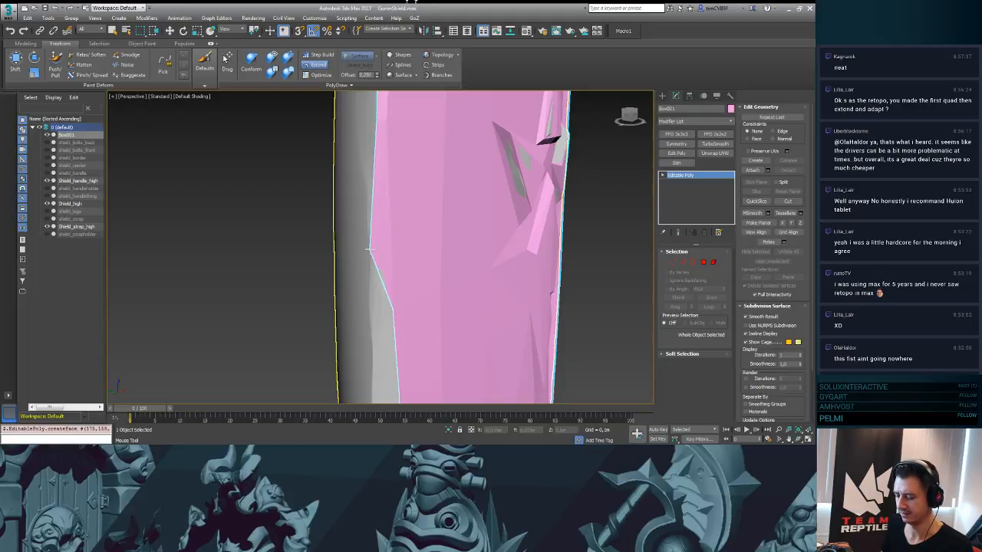
key(F4)
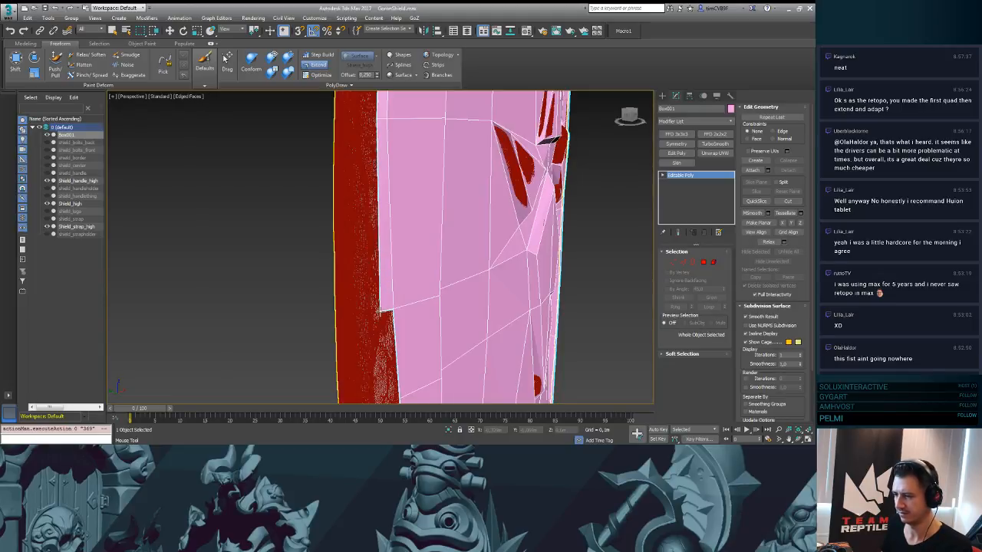
key(F4)
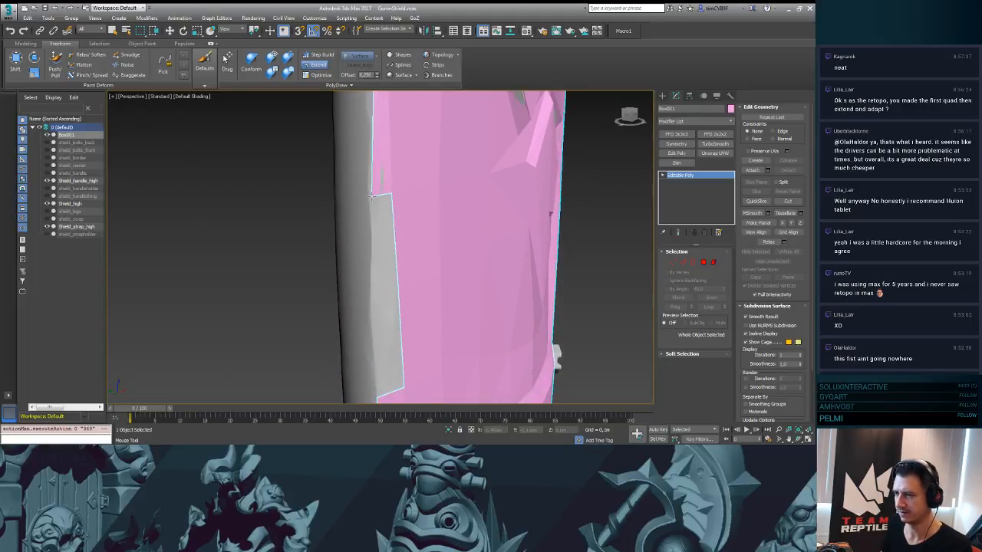
- Extend the side bevel by one more face and fill the remaining gap to the lower bevel with Step Build
drag(387, 203, 370, 290)
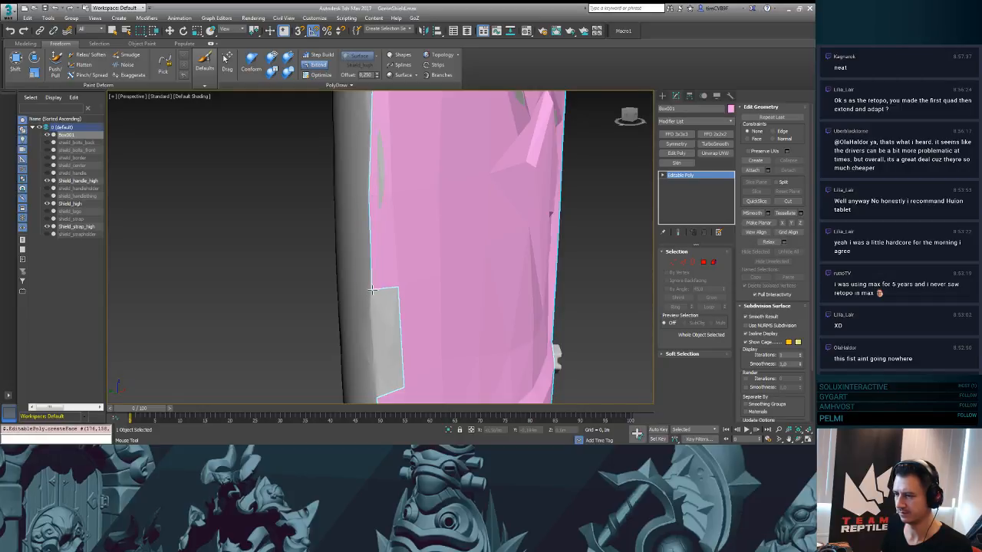
middle_drag(371, 290, 371, 224)
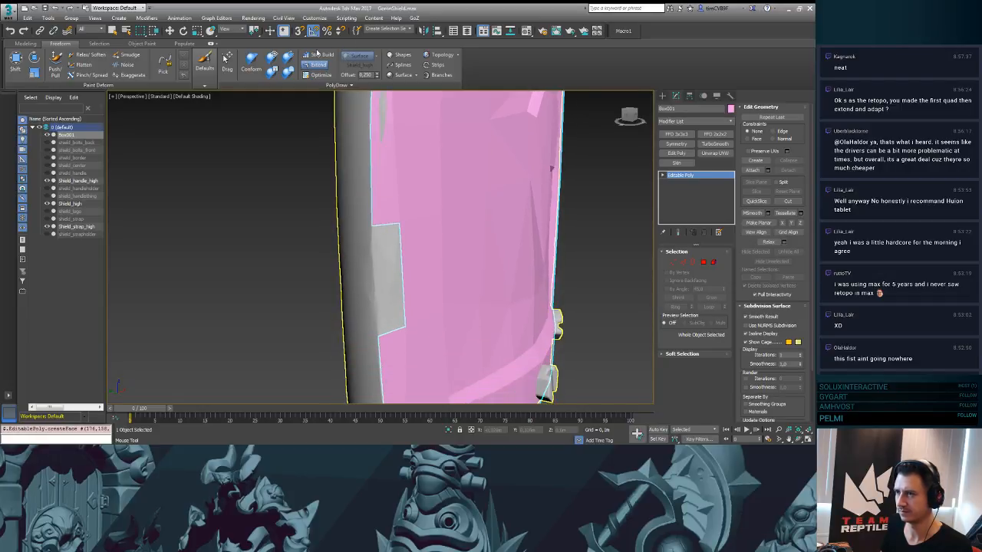
click(316, 55)
shift+drag(383, 241, 398, 289)
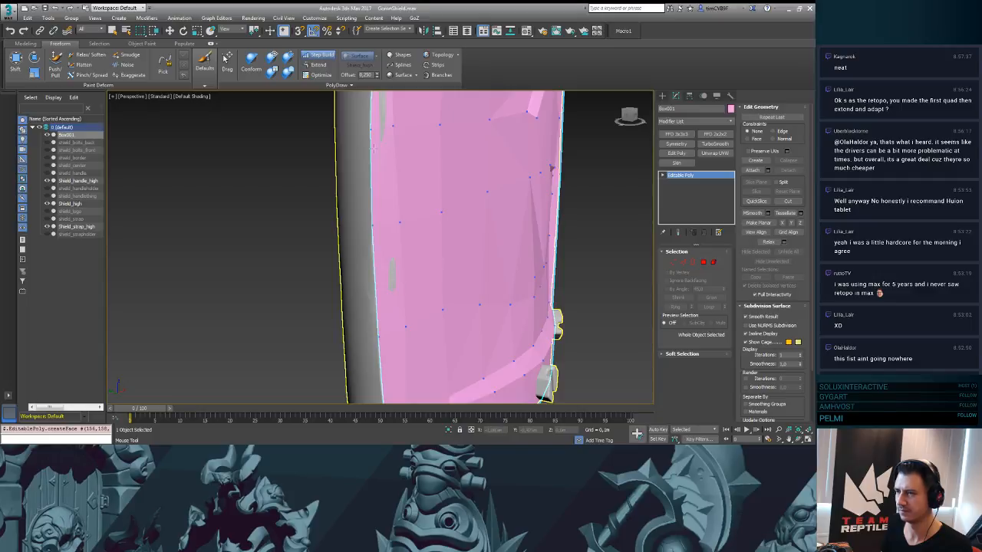
- Examine the low-poly coverage across the shield's side and whole front, with and without edged faces
scroll(430, 237, down, 5)
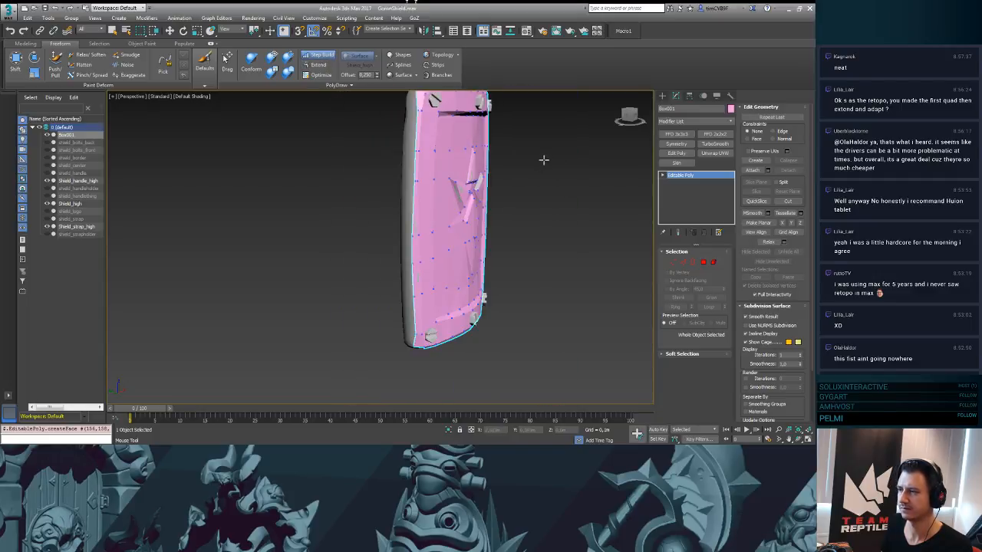
alt+middle_drag(543, 160, 319, 170)
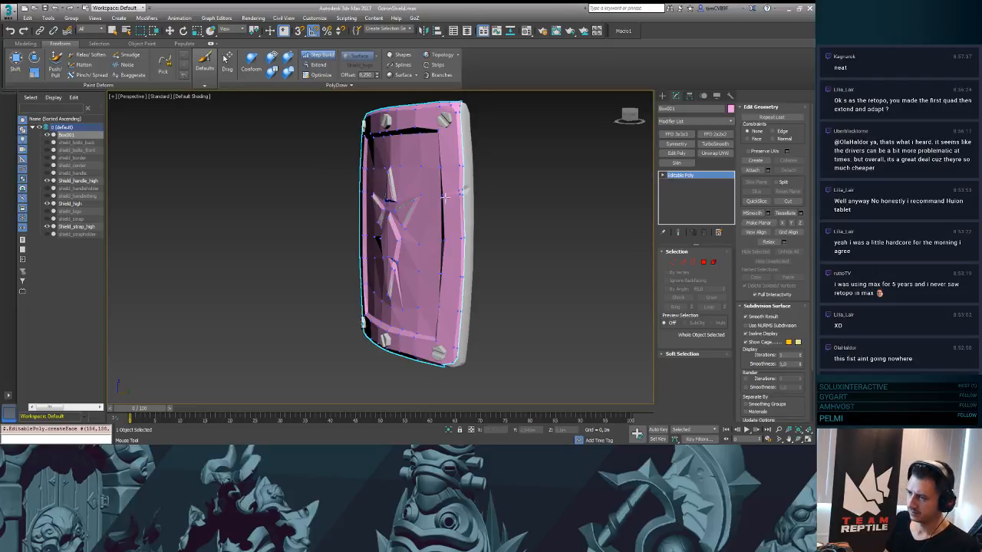
alt+middle_drag(503, 210, 566, 216)
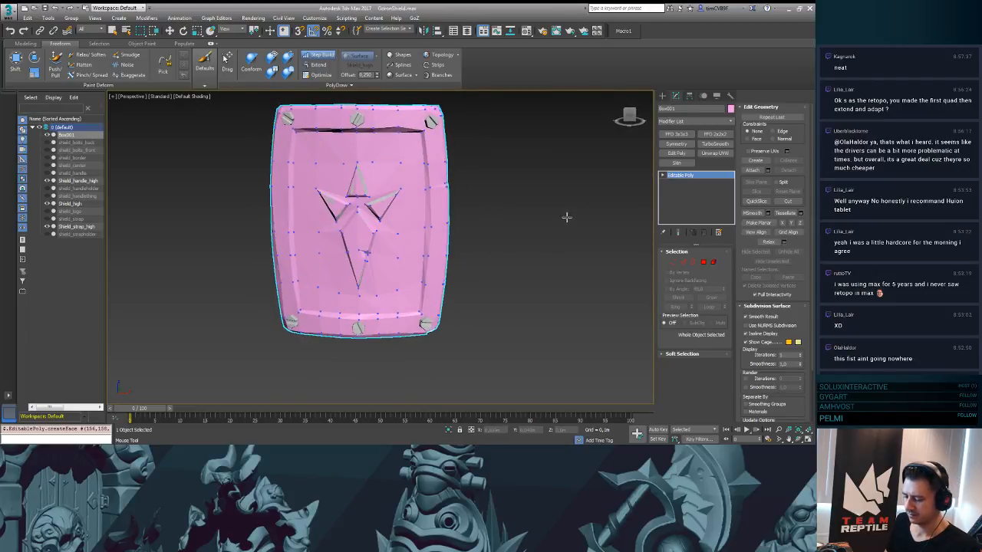
key(F4)
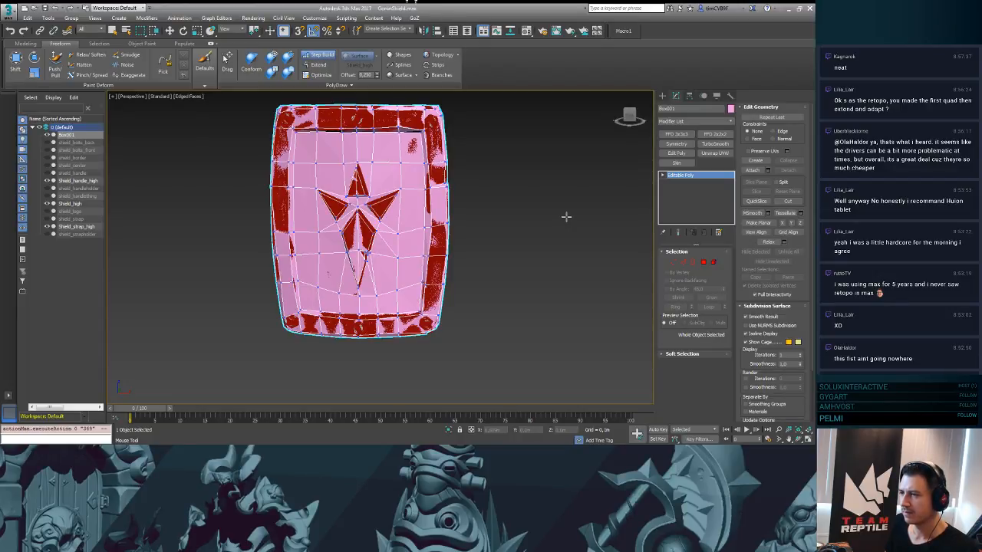
key(F4)
key(F4)
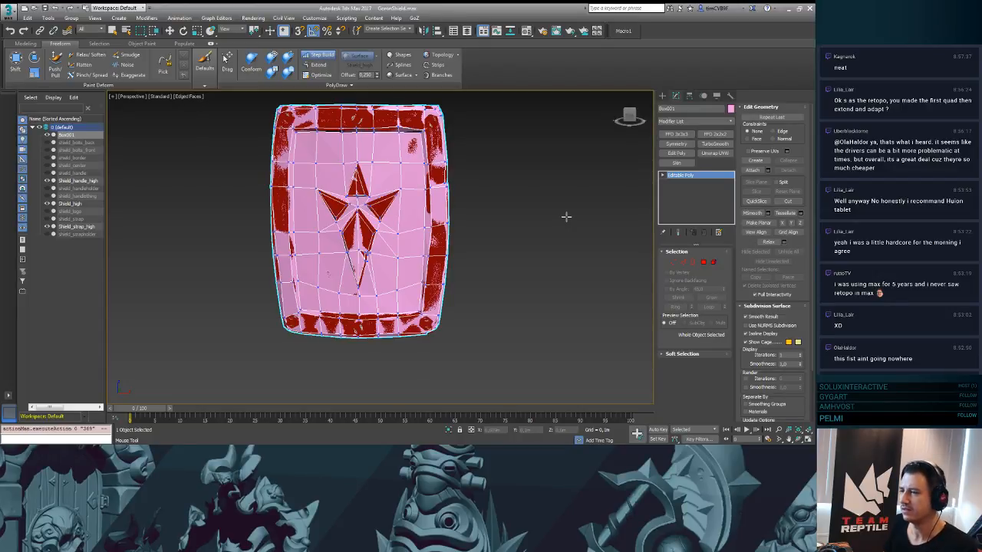
mouse_move(493, 164)
middle_down()
mouse_move(480, 246)
mouse_move(465, 151)
mouse_move(488, 204)
mouse_move(471, 192)
mouse_move(402, 219)
mouse_move(486, 175)
mouse_move(473, 227)
mouse_move(417, 208)
mouse_move(386, 217)
mouse_move(418, 197)
mouse_move(429, 207)
middle_up()
key(F4)
- Extend the outer bevel edge below the upper corner bolt across the shield's side wall to its back edge
click(316, 65)
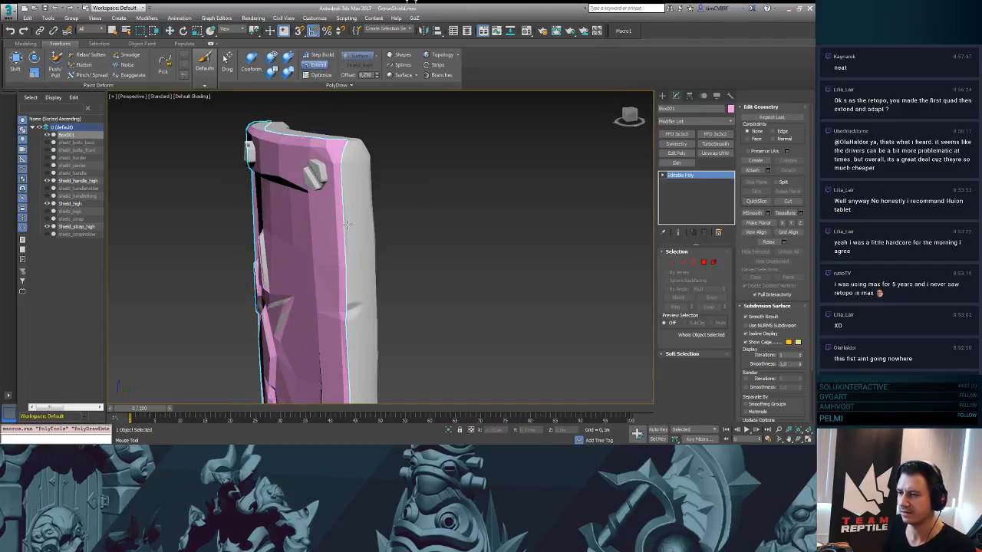
drag(347, 224, 376, 220)
alt+middle_drag(391, 214, 344, 208)
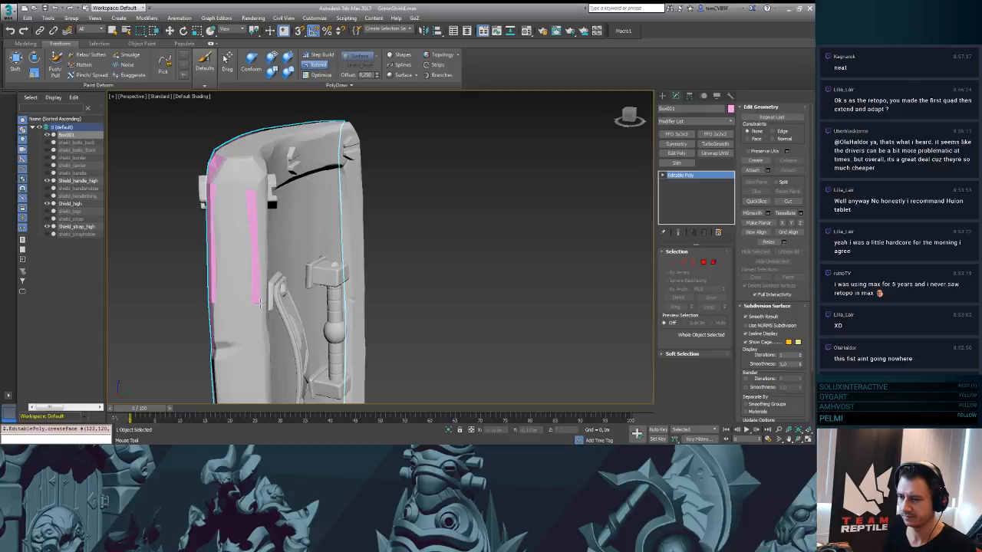
alt+middle_drag(260, 303, 276, 258)
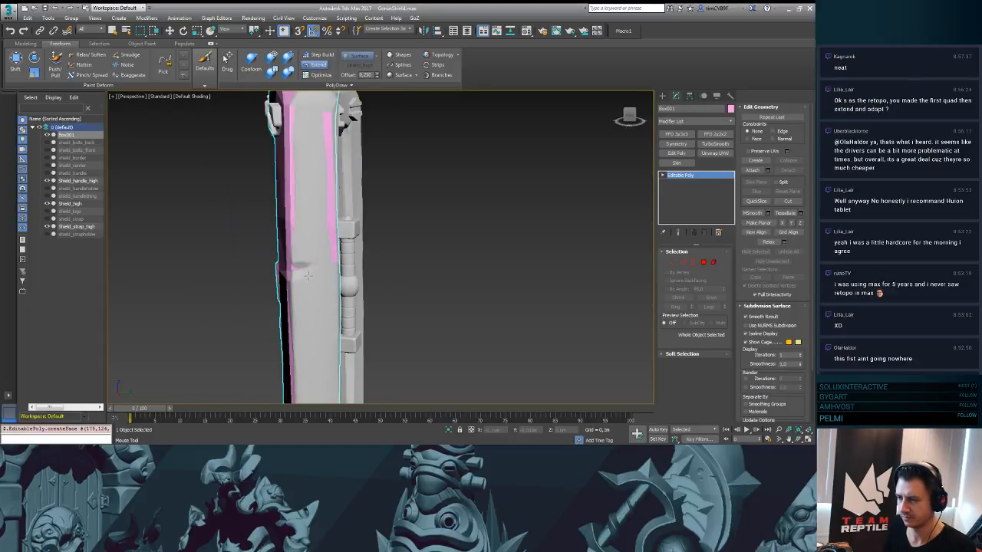
- Extend more faces across the side wall past the dent, checking the bevel edges with edged faces shown
drag(306, 276, 333, 355)
middle_drag(338, 347, 327, 276)
key(F4)
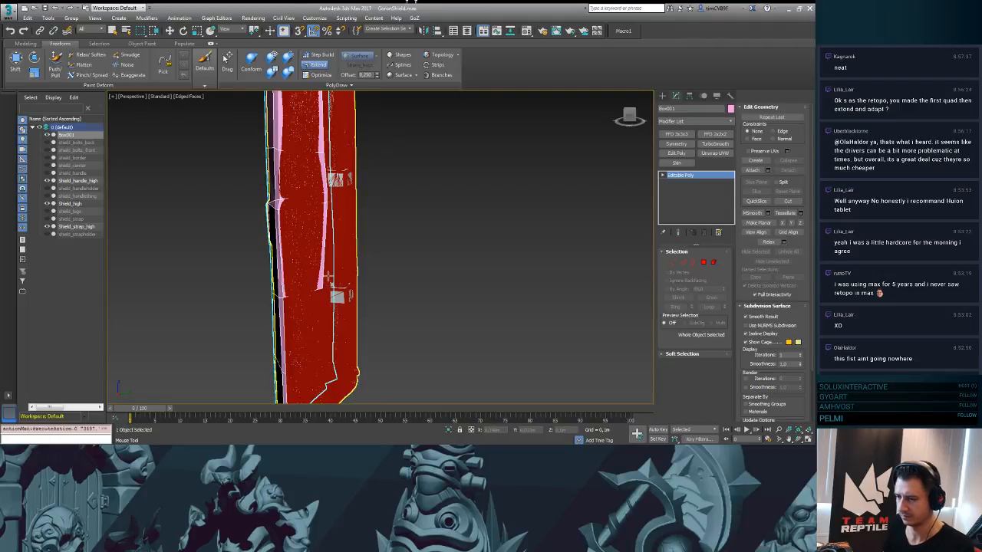
scroll(326, 291, up, 3)
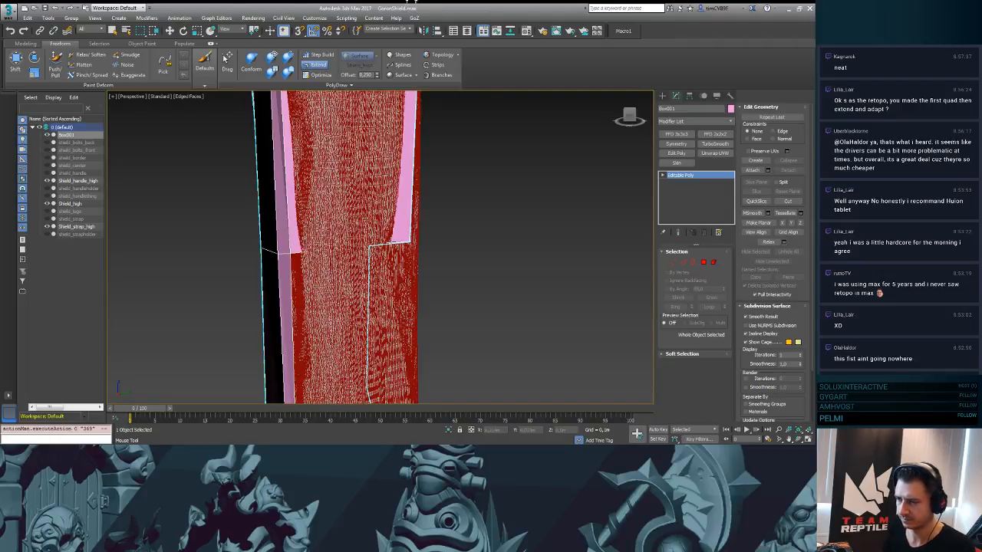
drag(296, 255, 322, 243)
mouse_move(419, 236)
alt+middle_down()
mouse_move(256, 266)
mouse_move(386, 228)
mouse_move(300, 240)
mouse_move(347, 290)
mouse_move(335, 232)
alt+middle_up()
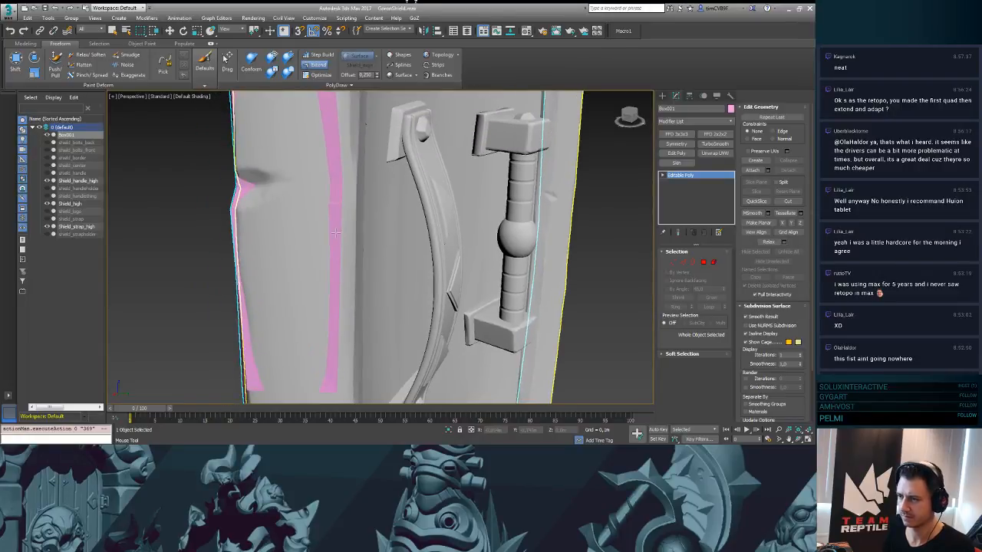
- Merge the split back-edge vertices beside the dent with Optimize and check the side-wall faces from the shield's back
click(319, 75)
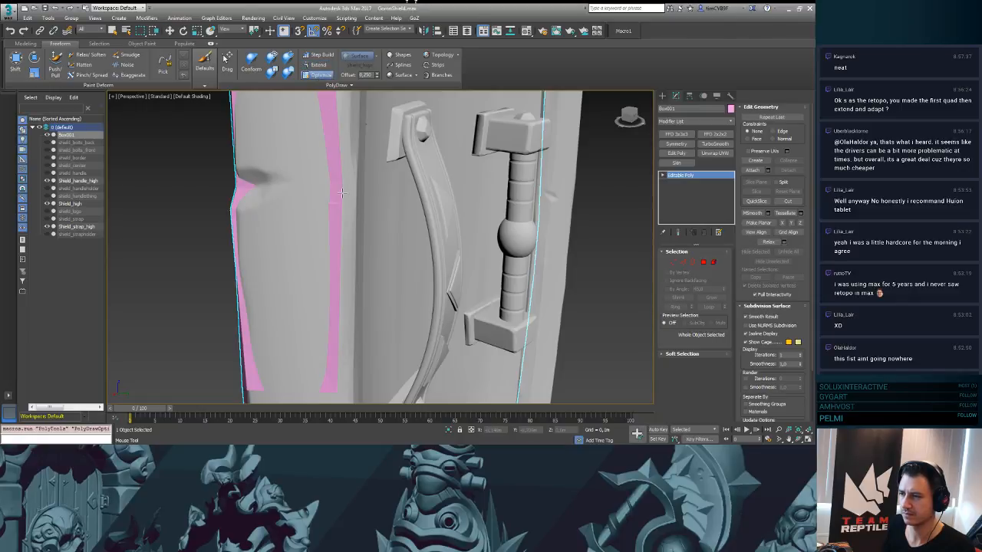
click(318, 64)
key(F4)
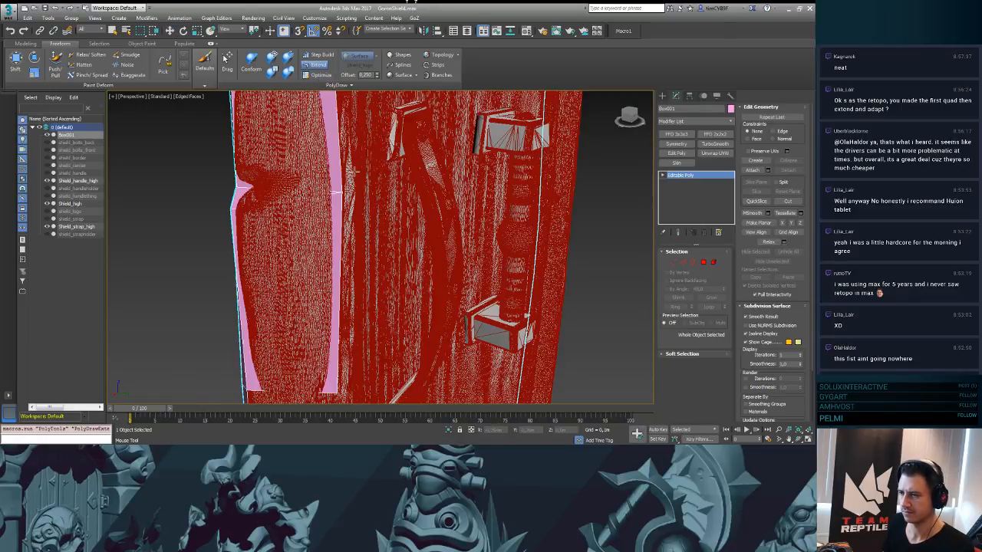
alt+middle_drag(365, 218, 395, 191)
scroll(376, 220, down, 5)
scroll(347, 215, up, 3)
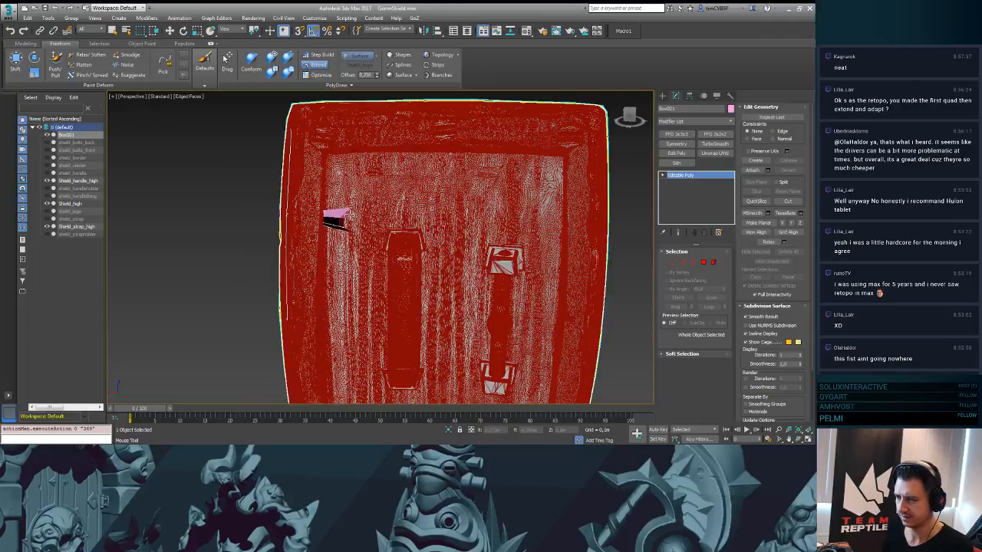
key(F4)
mouse_move(349, 215)
alt+middle_down()
mouse_move(418, 223)
mouse_move(357, 223)
alt+middle_up()
- Undo the side-wall faces built beside and below the dent
key(ctrl+z)
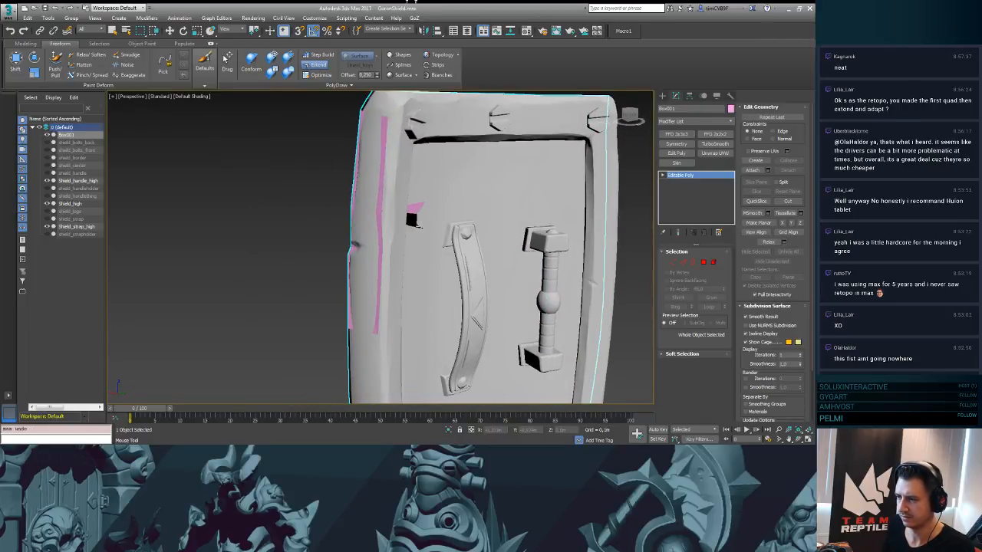
key(Delete)
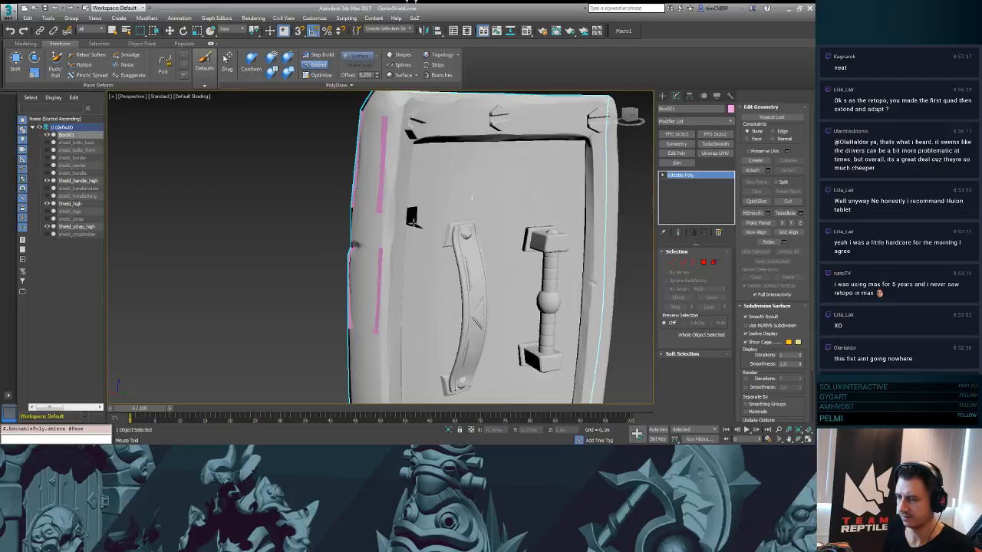
key(ctrl+z)
key(ctrl+z)
key(ctrl+z)
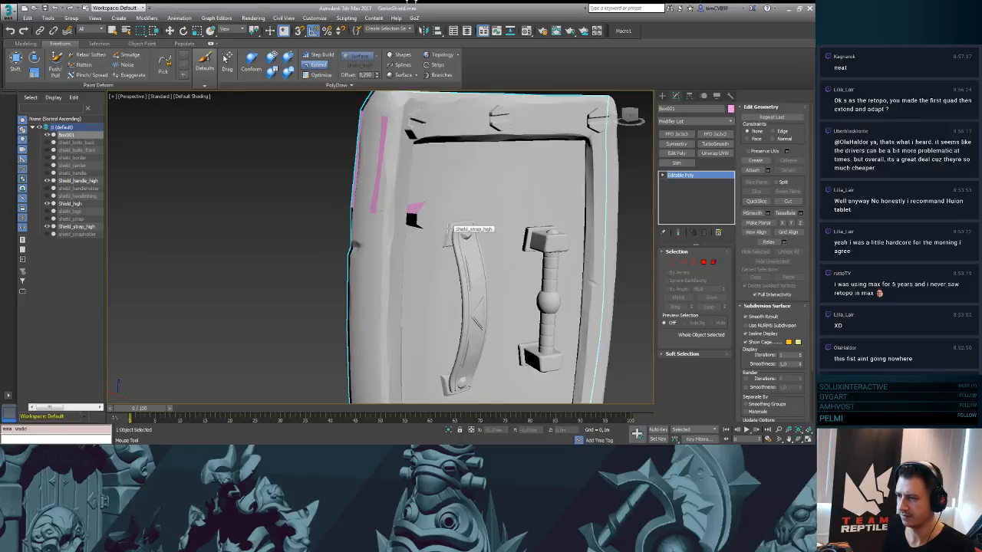
- Rebuild the side-wall faces beside and below the dent by extending the outer bevel edges to the shield's back edge
alt+middle_drag(491, 230, 458, 219)
middle_drag(364, 198, 291, 201)
scroll(282, 195, up, 3)
shift+drag(483, 232, 548, 315)
alt+middle_drag(460, 280, 427, 261)
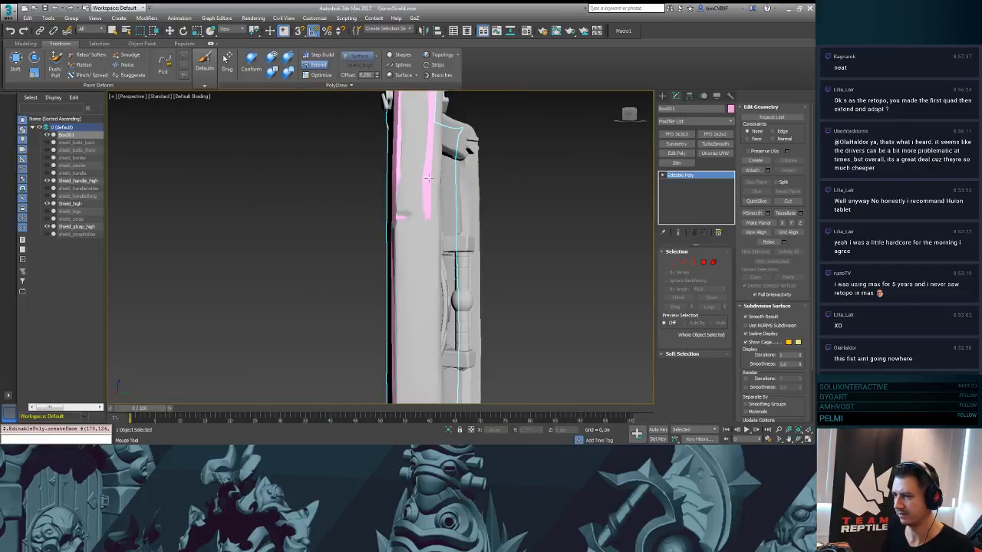
drag(429, 221, 435, 314)
scroll(491, 275, up, 2)
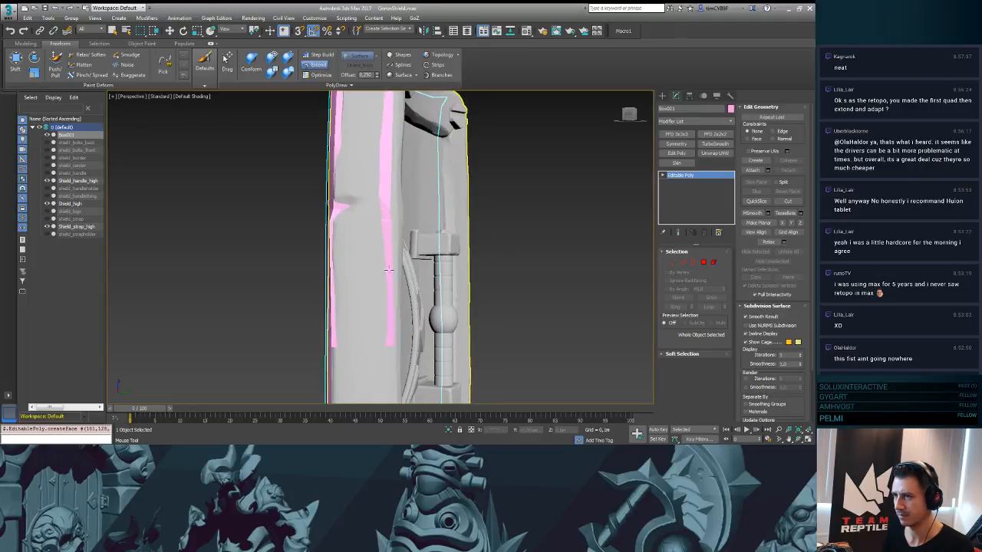
- Merge the split back-edge vertices of the side-wall faces beside the dent with Optimize
click(318, 75)
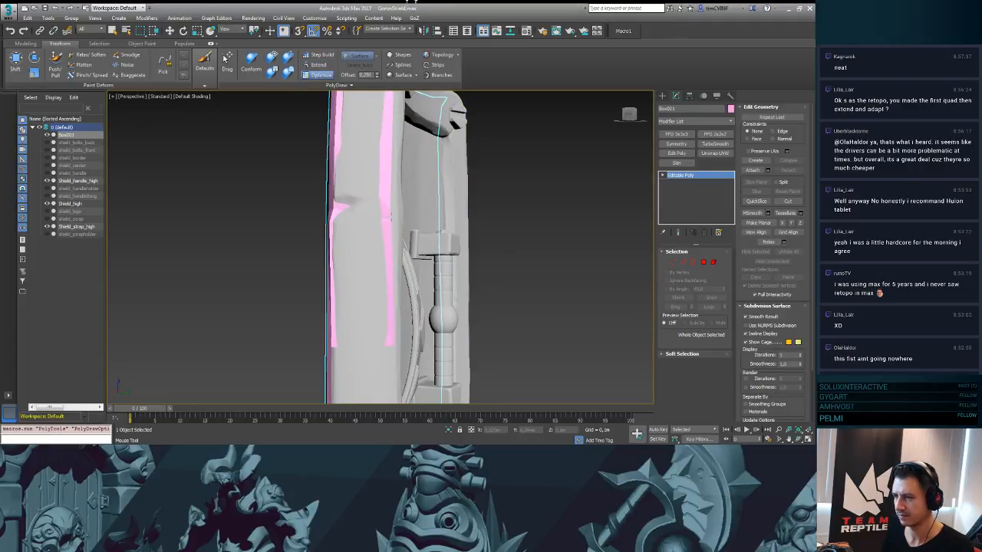
alt+middle_drag(414, 201, 412, 229)
scroll(406, 226, down, 3)
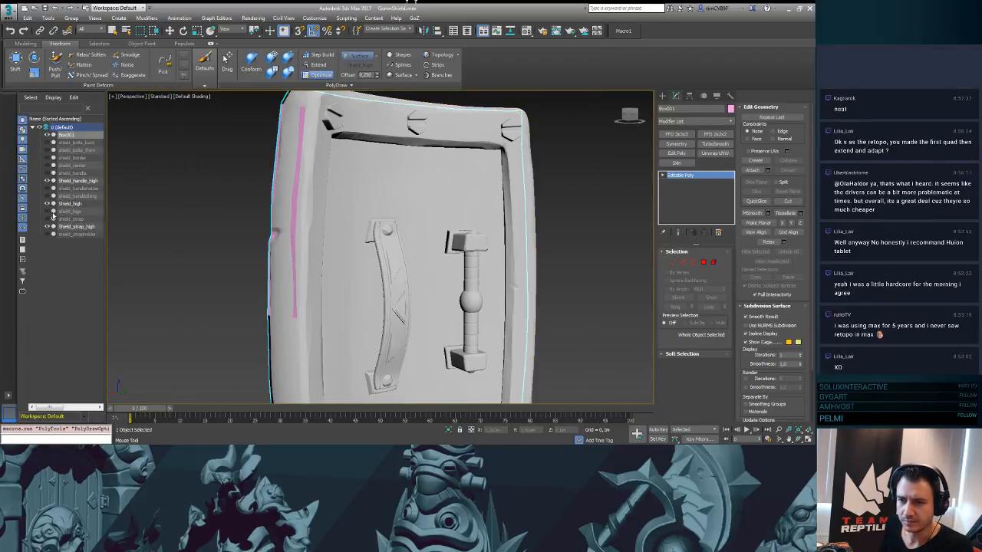
- Hide Shield_strap_high and Shield_handle_high, and inspect the bare back of the shield in shaded, wireframe and edged-face display
click(47, 226)
click(46, 181)
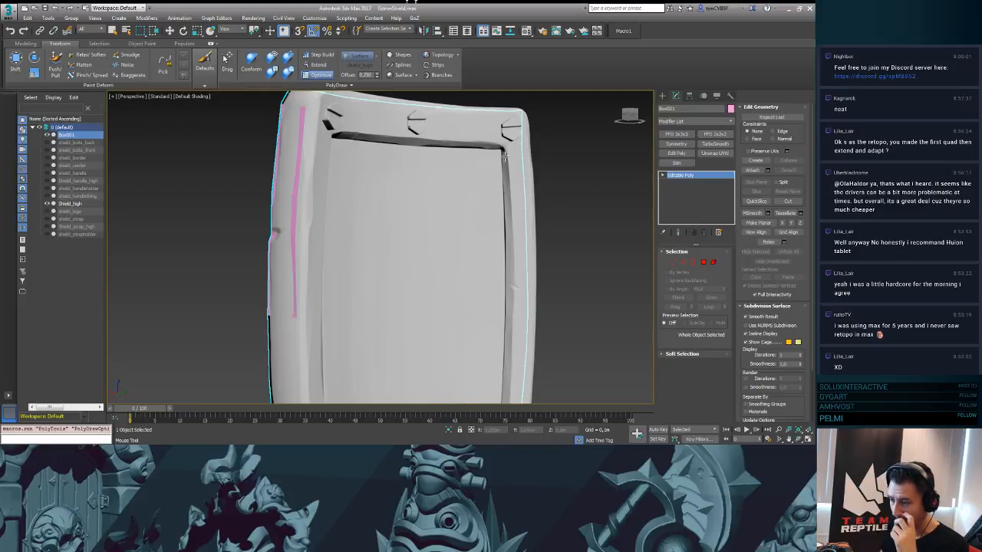
key(F3)
key(F3)
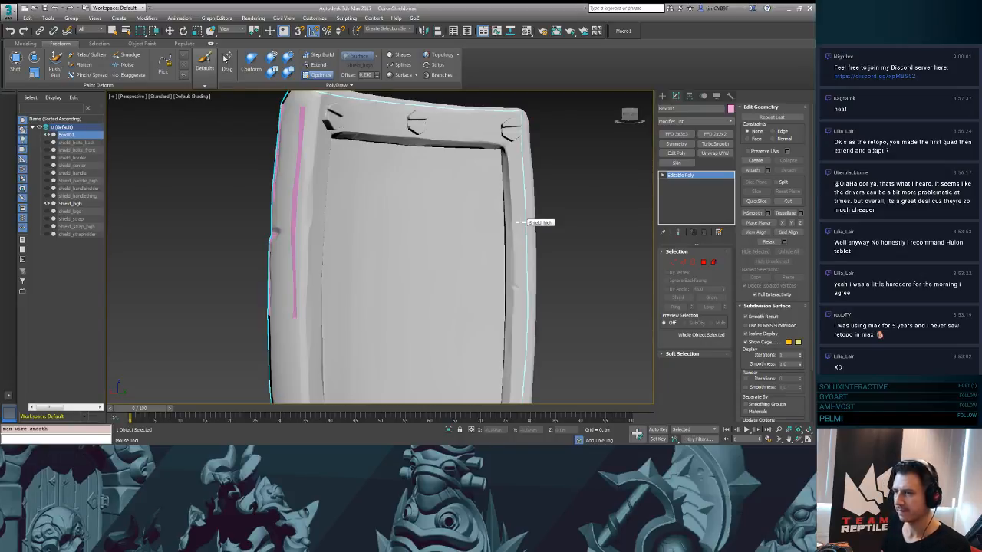
key(F4)
key(F4)
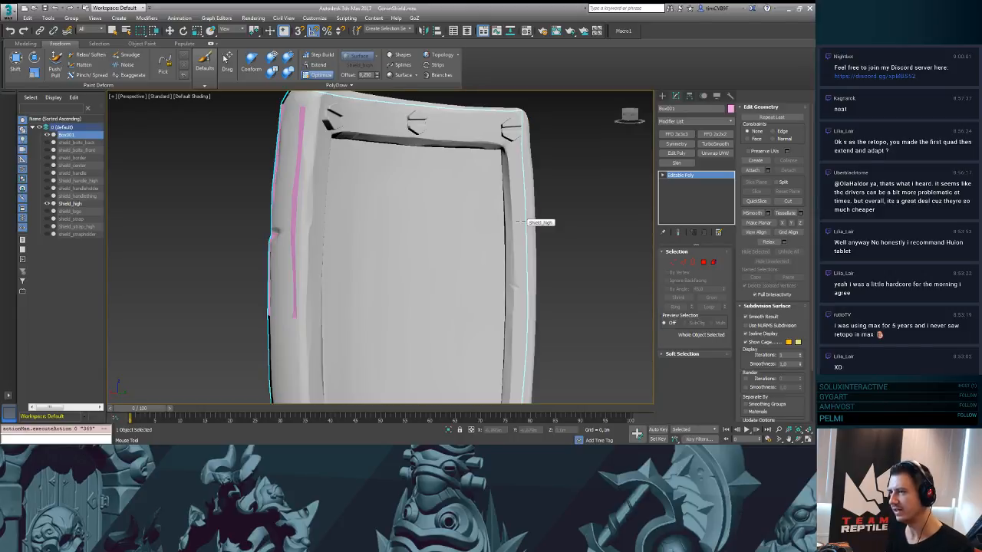
key(F3)
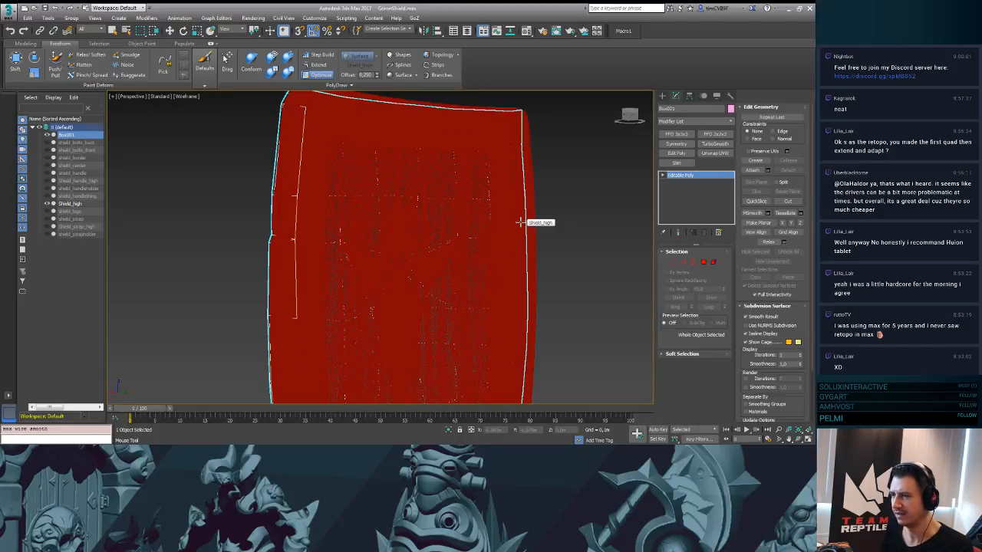
mouse_move(519, 222)
middle_down()
mouse_move(509, 220)
mouse_move(592, 219)
middle_up()
key(F4)
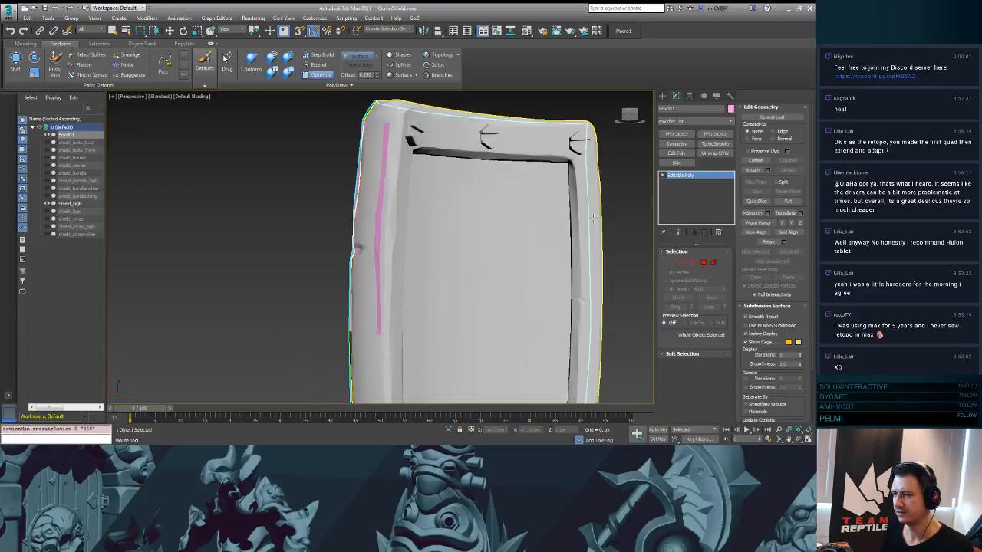
key(F4)
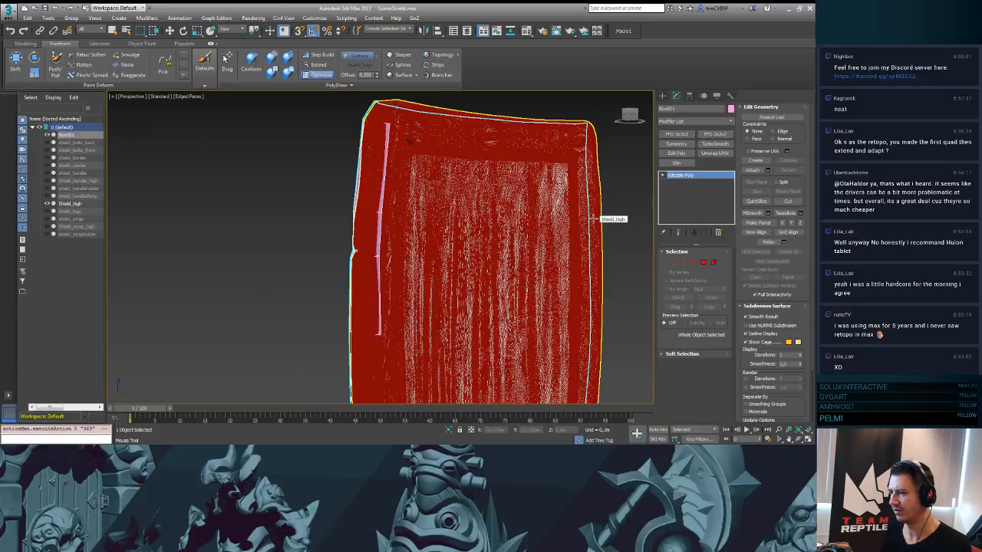
mouse_move(322, 235)
alt+middle_down()
mouse_move(460, 230)
mouse_move(305, 248)
mouse_move(313, 248)
alt+middle_up()
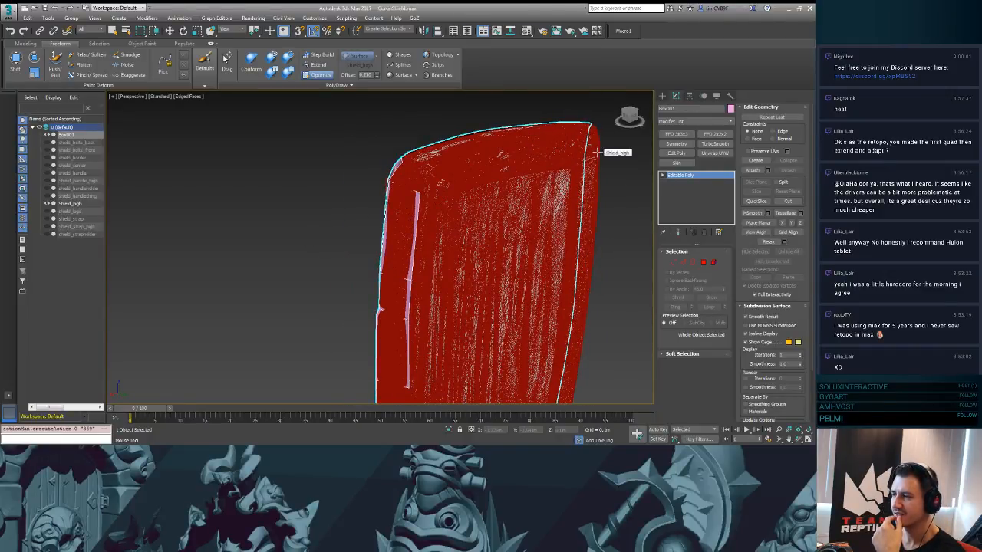
- Select Shield_high, review its display settings in Object Properties without changing them, and turn off the edged-face display
alt+middle_drag(490, 103, 628, 90)
click(664, 95)
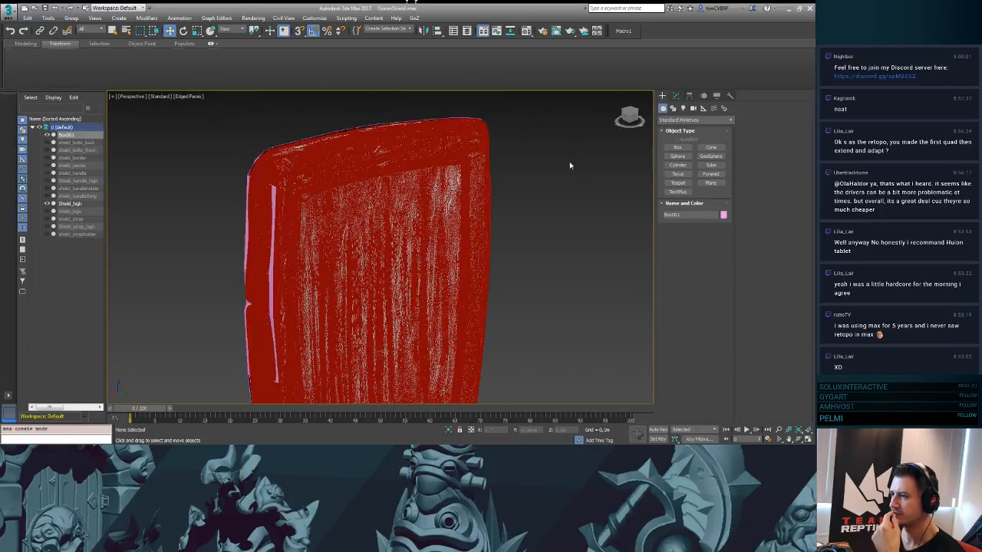
click(378, 148)
key(w)
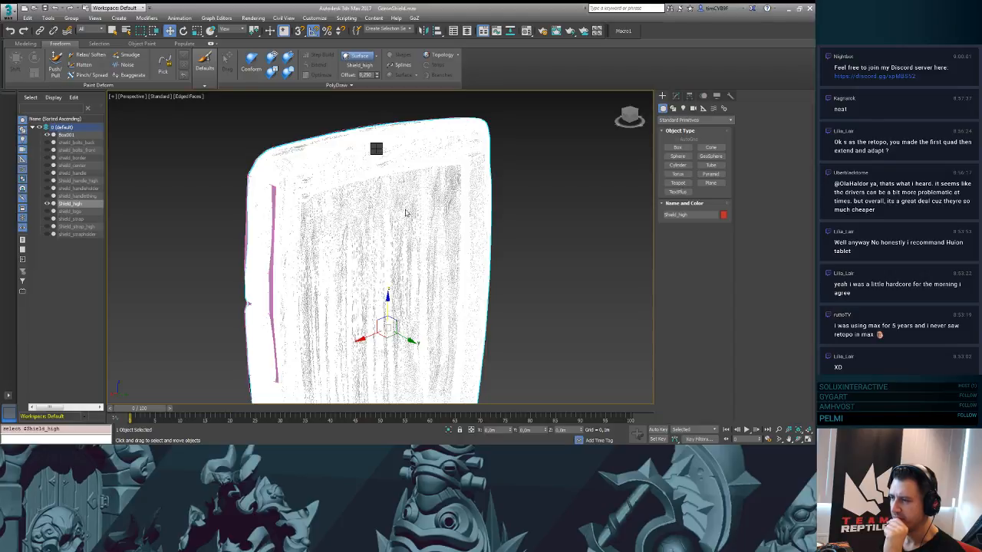
key(ctrl+p)
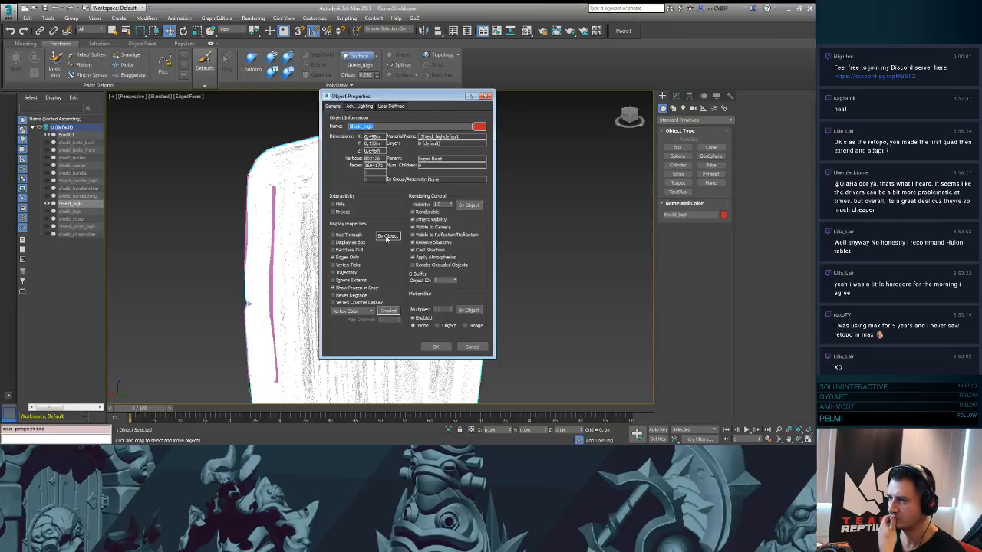
click(485, 96)
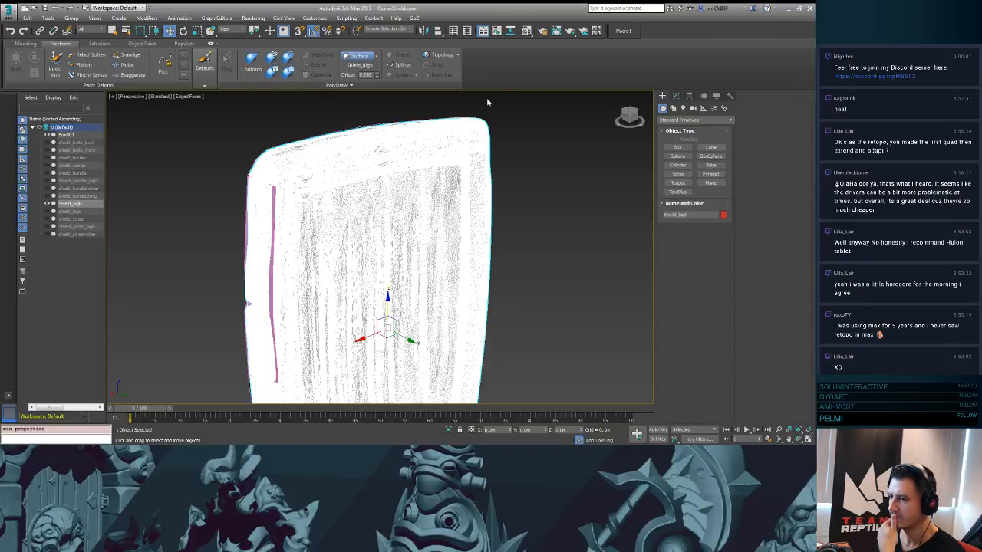
key(F4)
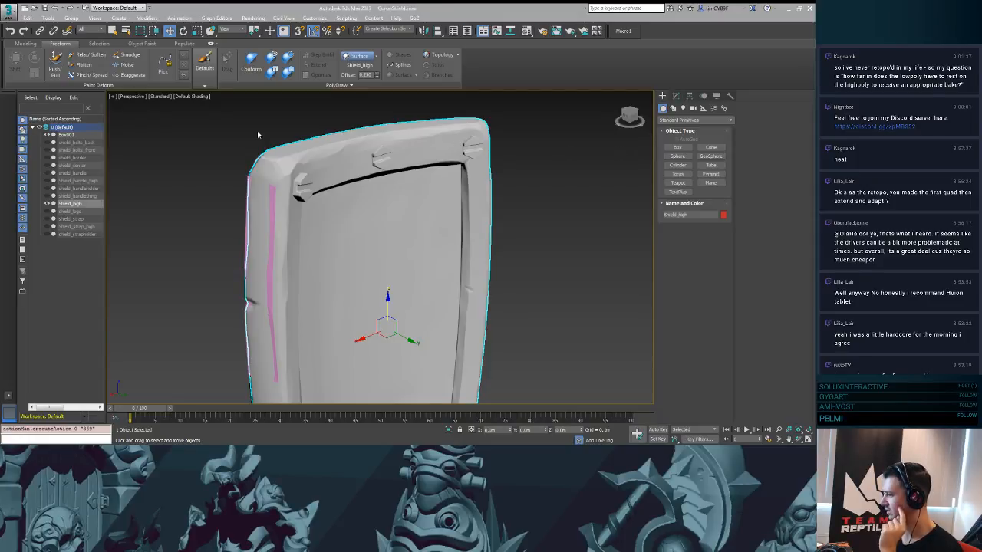
- Look through the display performance options in Viewport Configuration and the general options in Preference Settings
click(112, 96)
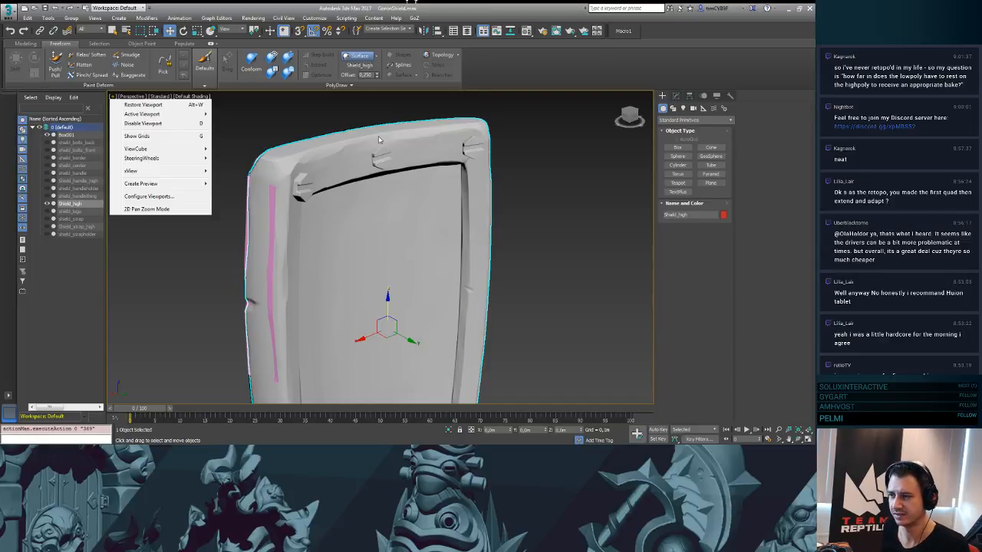
click(172, 198)
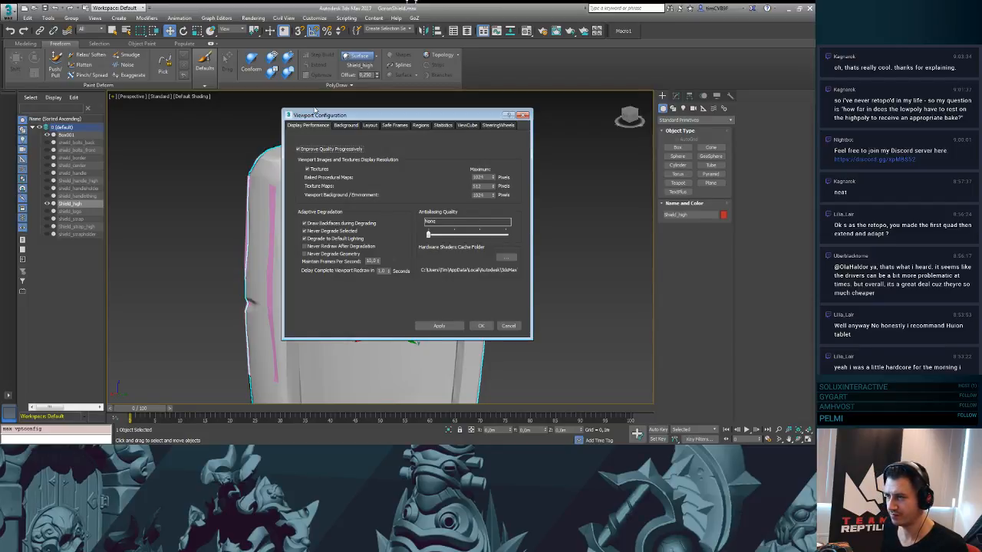
click(521, 116)
click(112, 97)
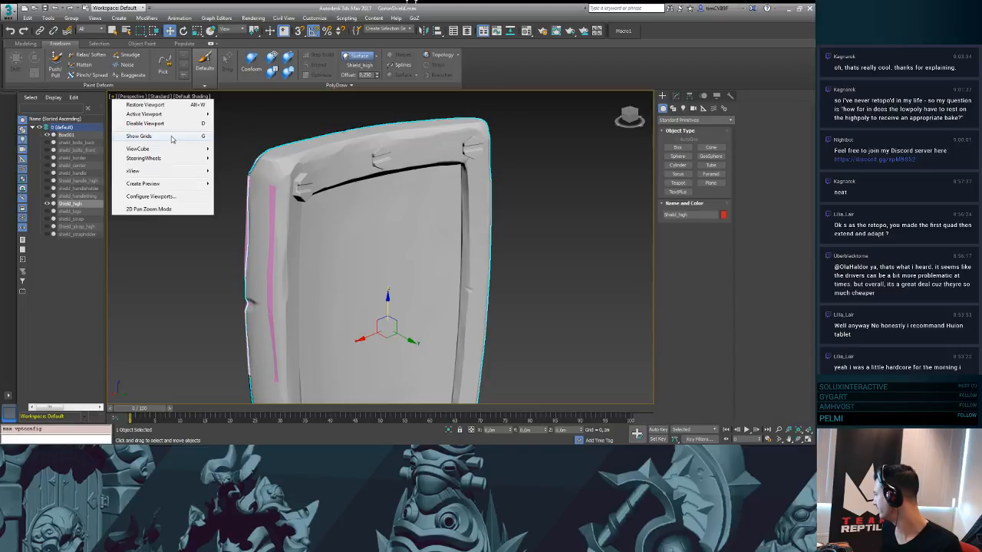
click(322, 20)
click(316, 18)
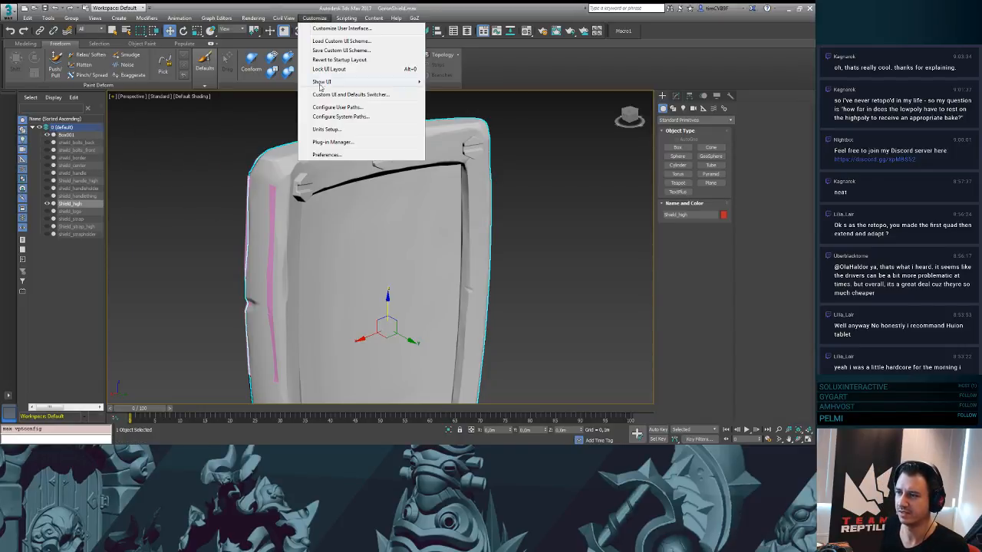
click(329, 156)
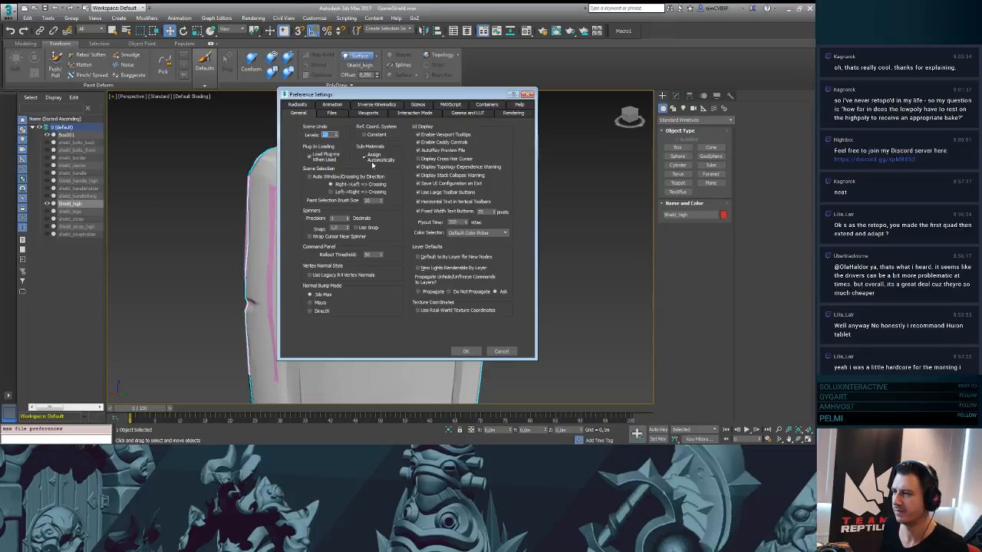
click(528, 94)
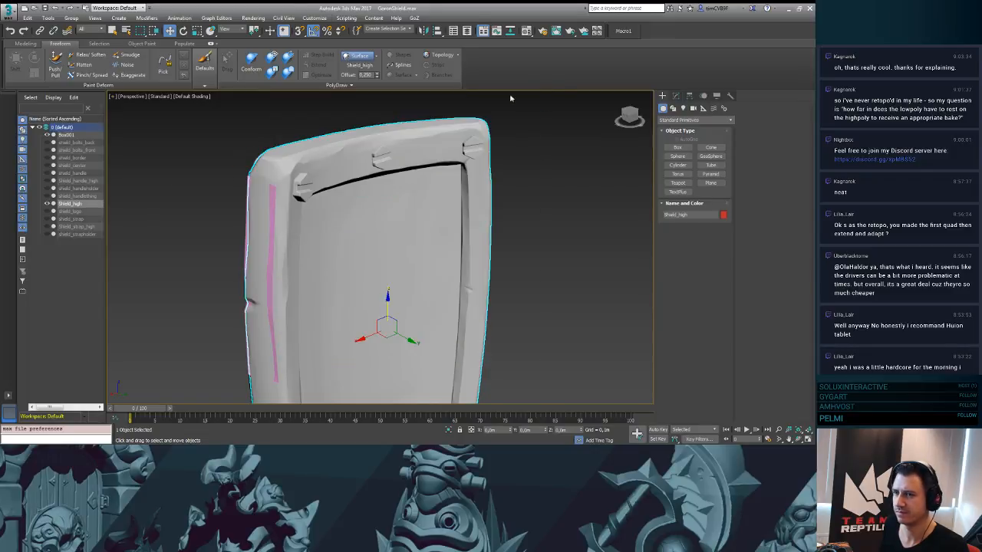
- Try the Facets shading mode, clear the selection, and restore Default Shading with Edged Faces
click(137, 97)
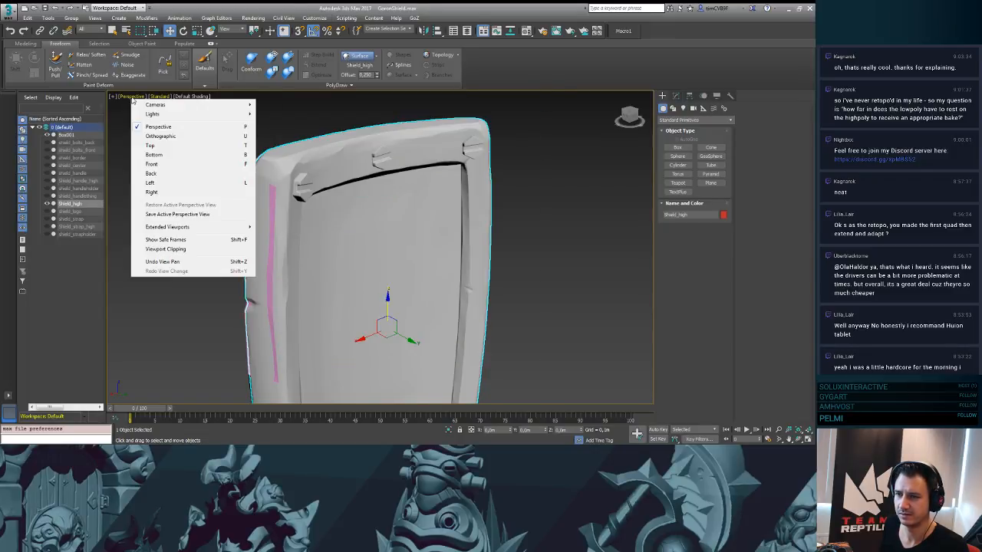
click(159, 97)
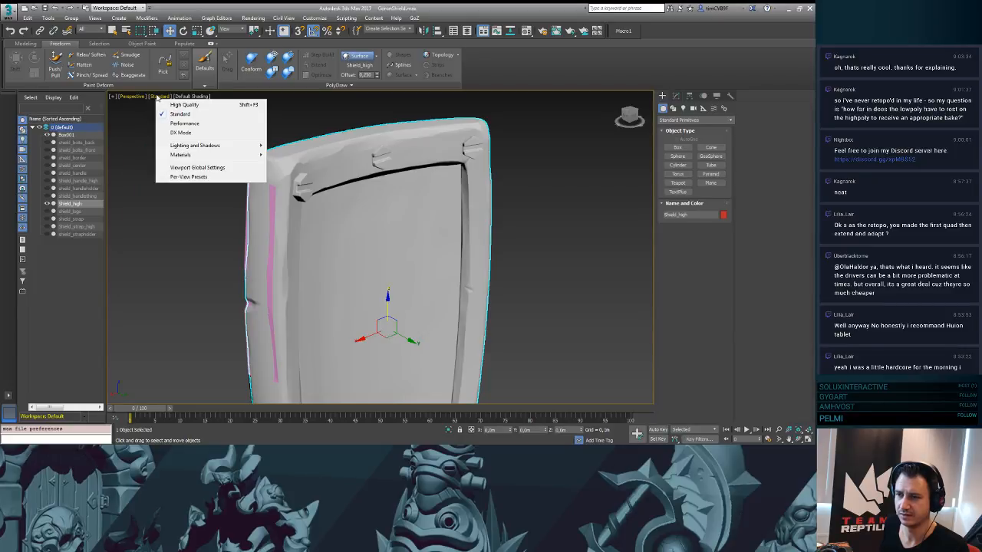
click(186, 97)
click(186, 98)
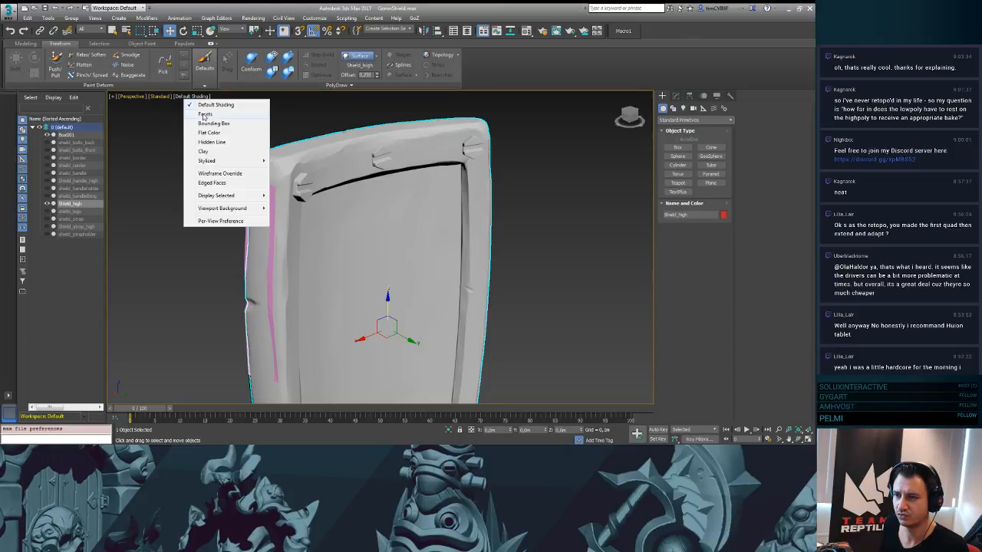
click(206, 114)
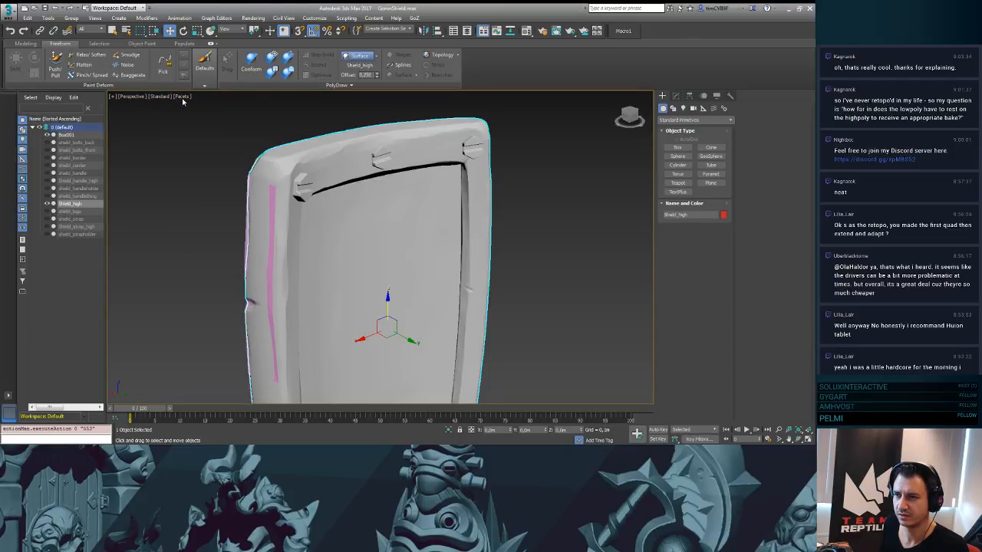
key(ctrl+d)
click(182, 98)
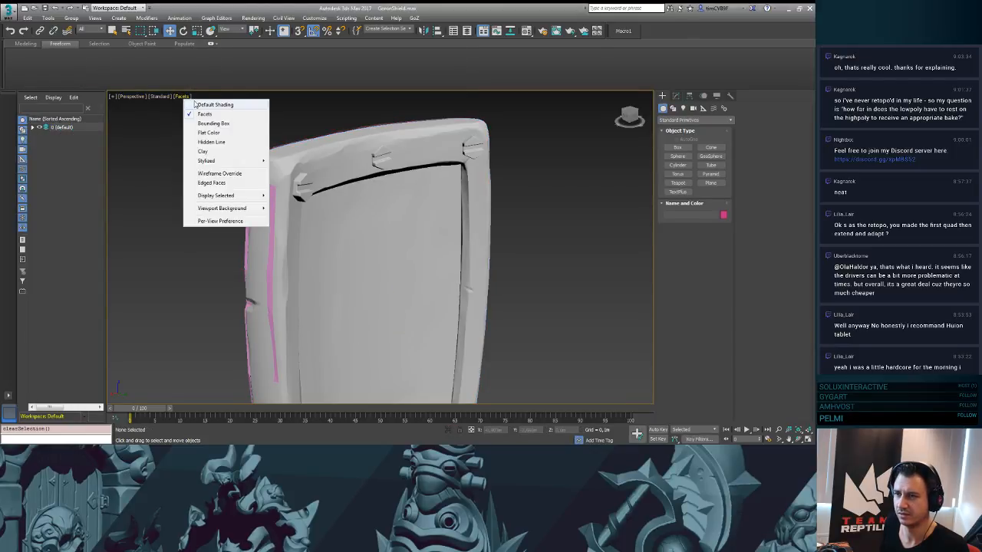
click(215, 104)
click(185, 98)
click(228, 182)
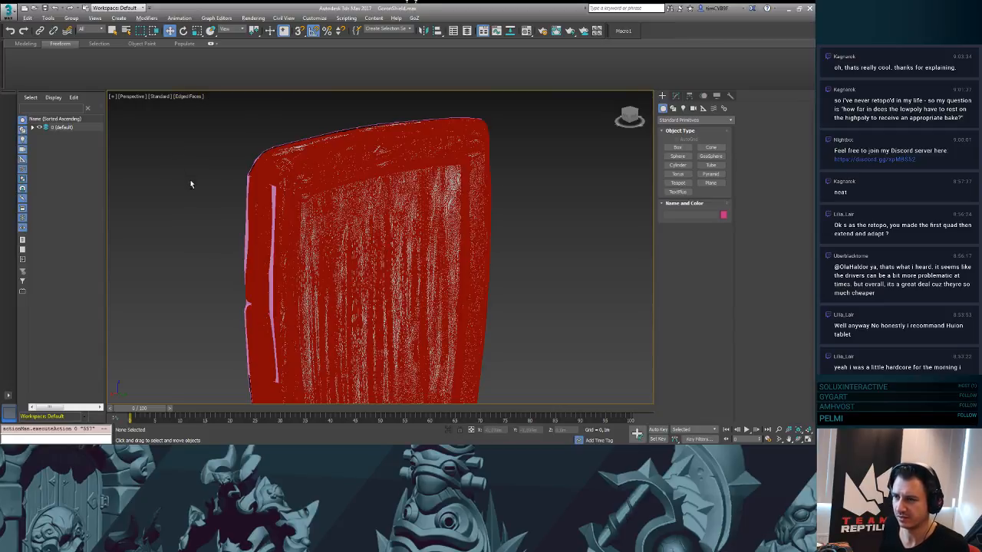
- Inspect the low-poly side-wall faces against the high-poly shield in wireframe and edged-face display
alt+middle_drag(190, 184, 219, 180)
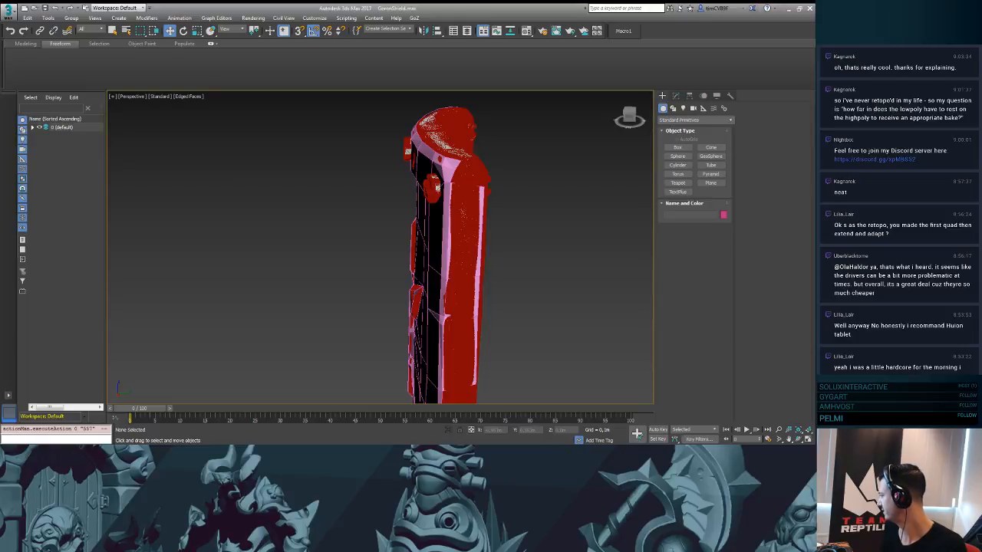
alt+middle_drag(629, 204, 515, 232)
key(F3)
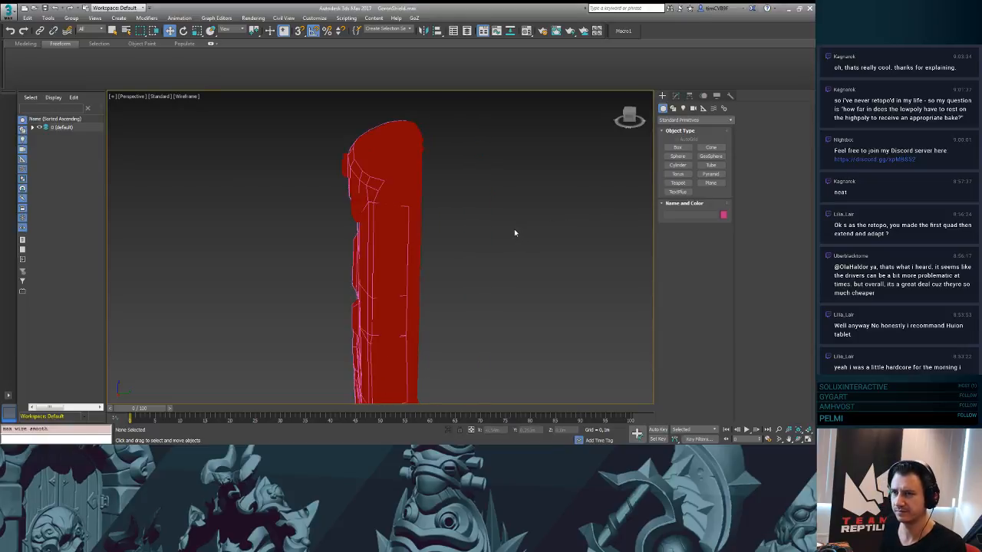
key(F3)
key(F3)
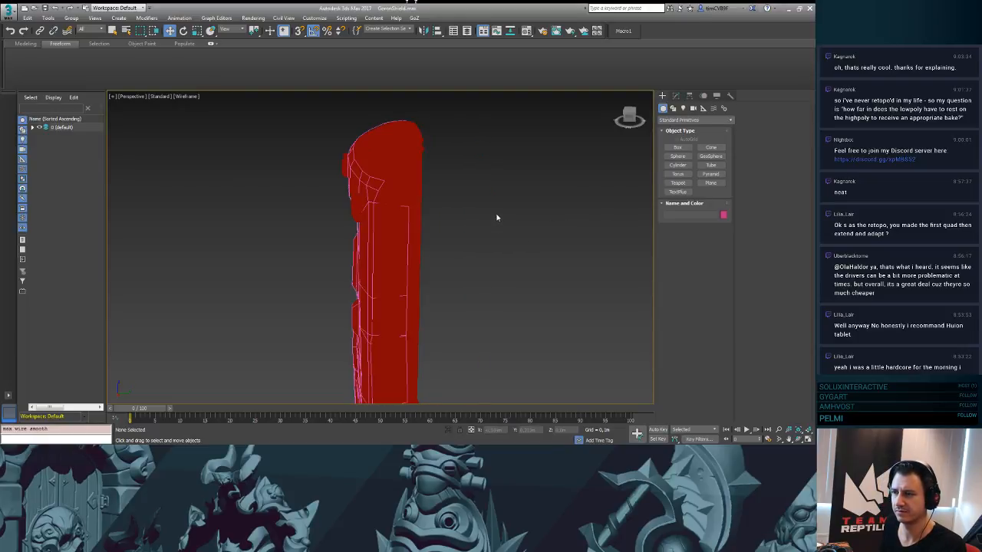
scroll(495, 192, up, 3)
mouse_move(504, 181)
alt+middle_down()
mouse_move(473, 192)
mouse_move(463, 174)
mouse_move(523, 209)
mouse_move(591, 212)
alt+middle_up()
key(F3)
key(F4)
- Select the low-poly mesh Box001, compare it with the sculpt in wireframe, and display both in Default Shading without edges
click(500, 206)
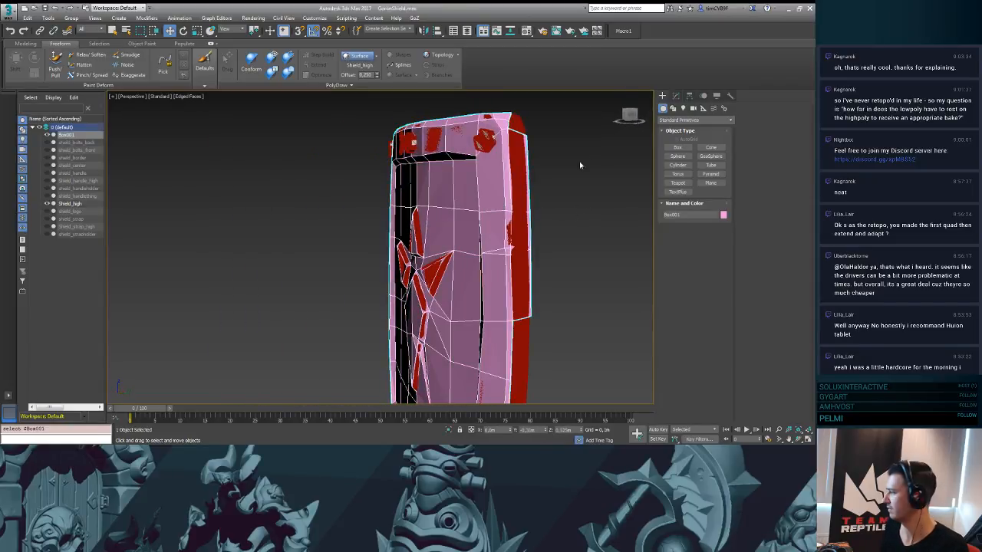
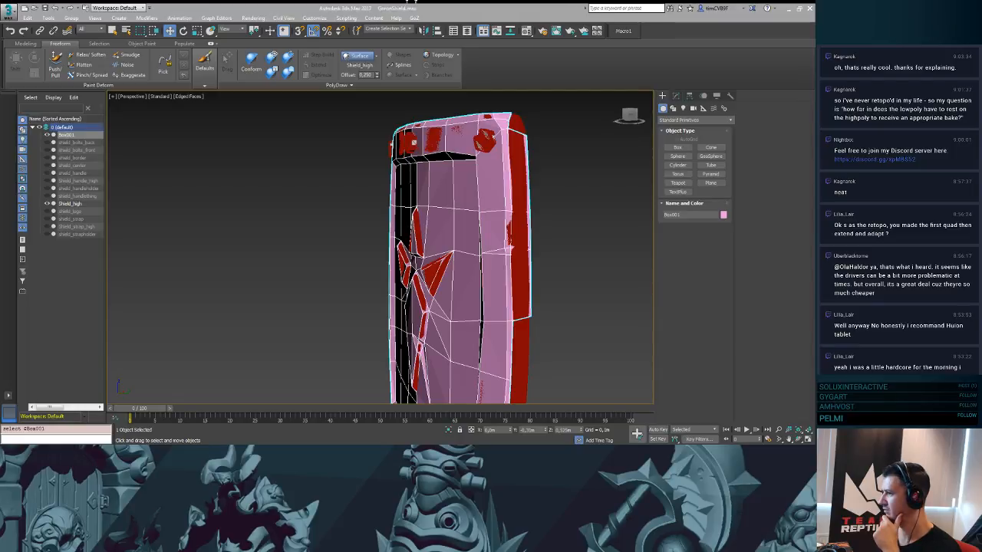
alt+middle_drag(566, 235, 475, 222)
scroll(474, 222, up, 5)
key(F3)
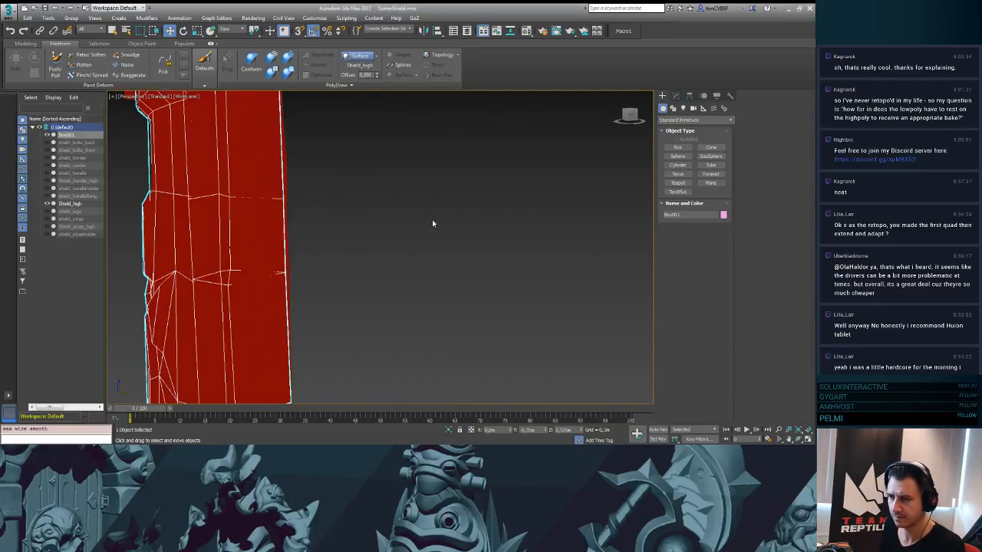
key(F3)
key(F4)
mouse_move(406, 218)
alt+middle_down()
mouse_move(486, 220)
mouse_move(482, 242)
mouse_move(501, 213)
mouse_move(535, 214)
alt+middle_up()
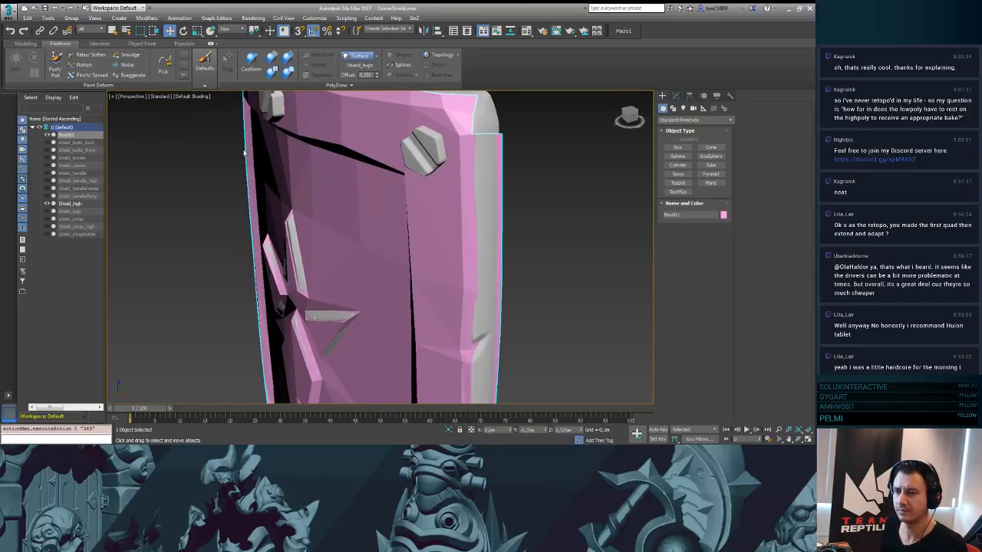
- Try the Hidden Line and Flat Color display modes on the shield's side wall
click(193, 98)
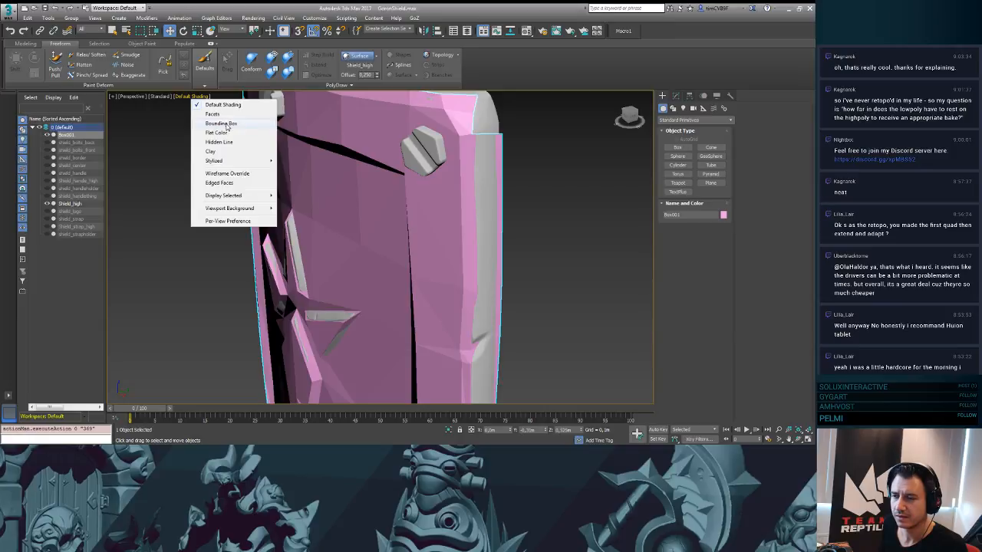
click(227, 141)
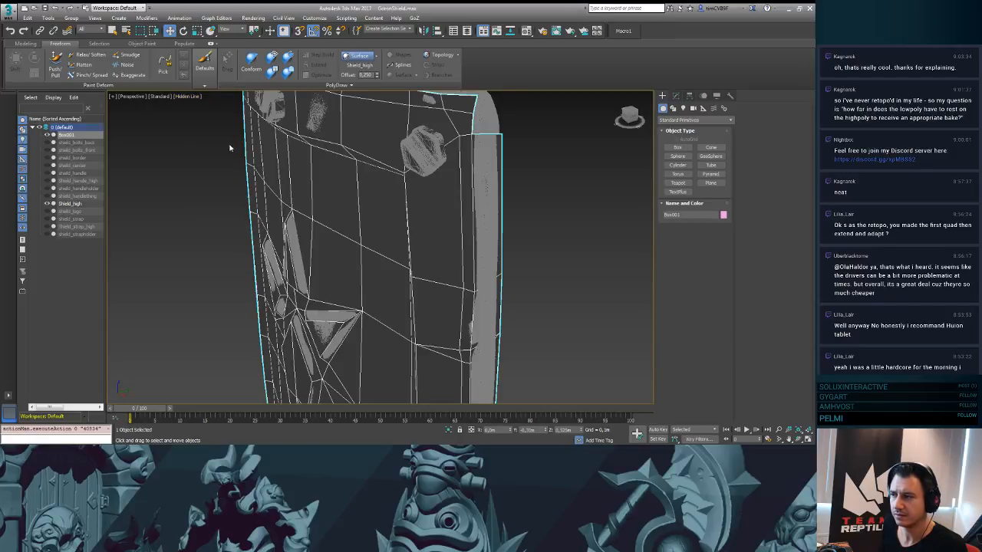
mouse_move(567, 185)
alt+middle_down()
mouse_move(517, 201)
mouse_move(502, 184)
mouse_move(560, 180)
mouse_move(477, 186)
mouse_move(513, 161)
mouse_move(565, 177)
mouse_move(528, 184)
alt+middle_up()
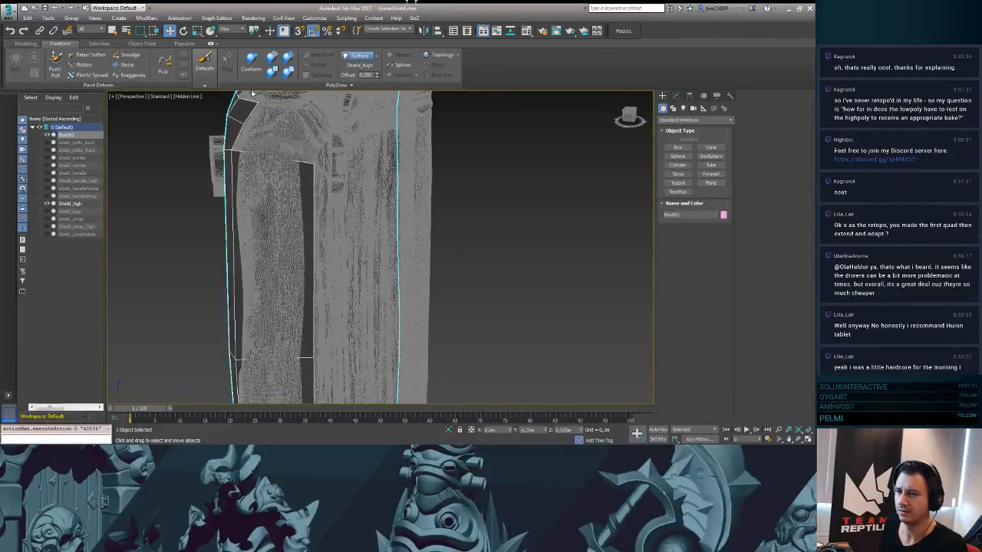
click(191, 97)
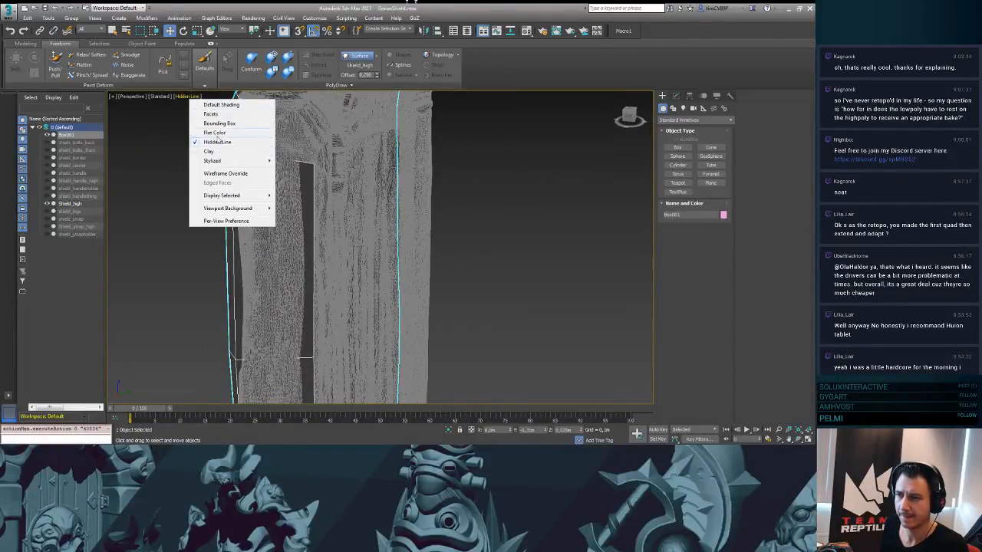
click(217, 134)
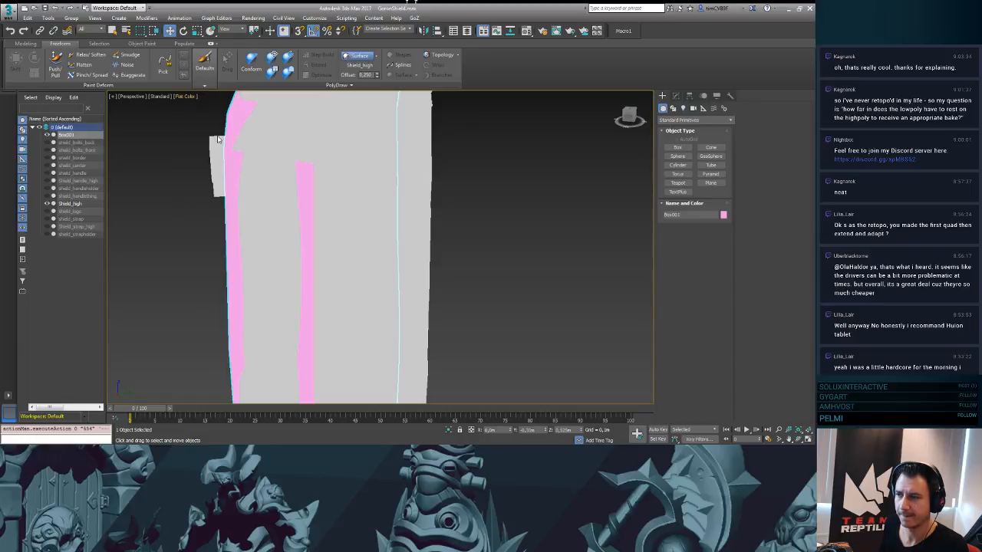
- Try the Bounding Box and Facets display modes, and restore Default Shading
click(193, 96)
click(212, 124)
click(192, 98)
click(209, 115)
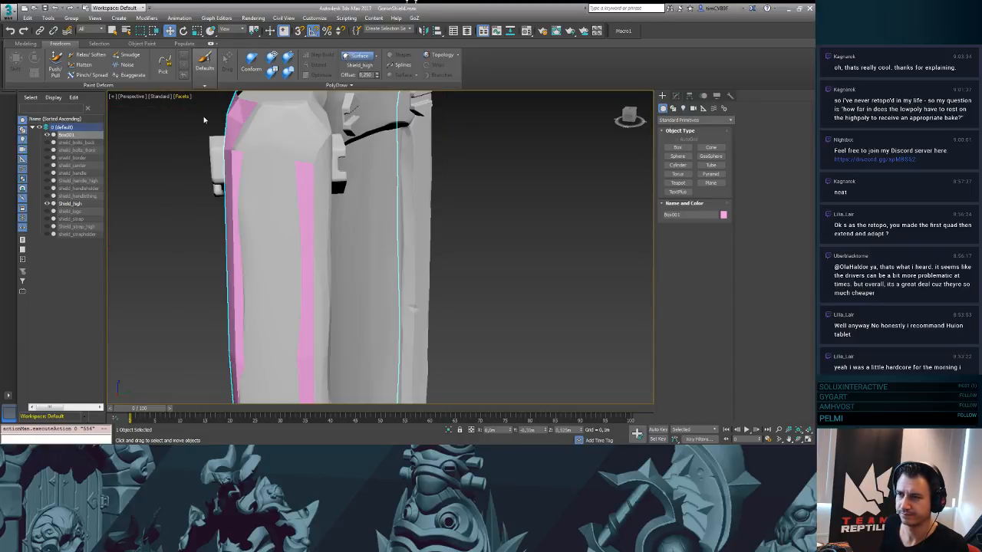
click(182, 97)
click(203, 105)
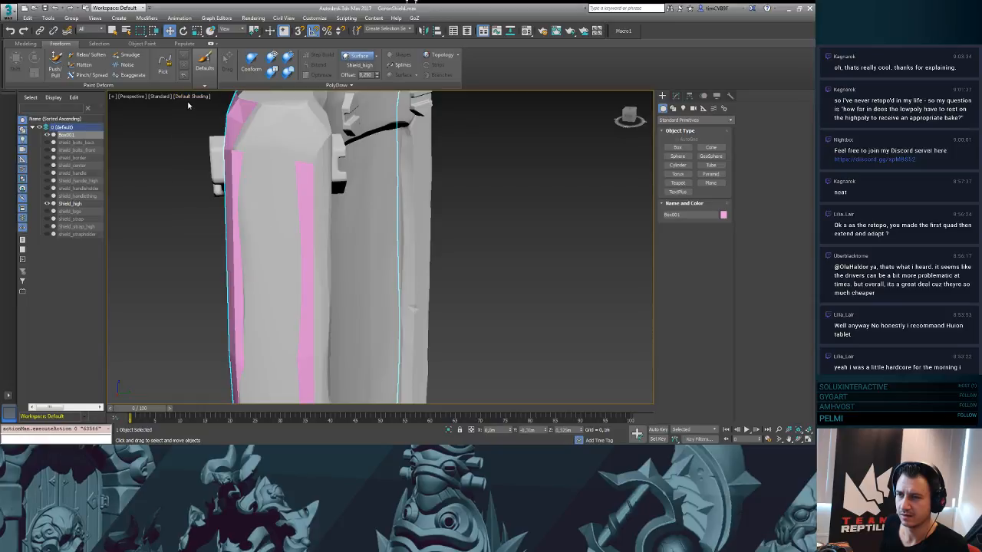
- Try Wireframe Override on the shield's side wall, and turn it off
click(193, 97)
click(230, 173)
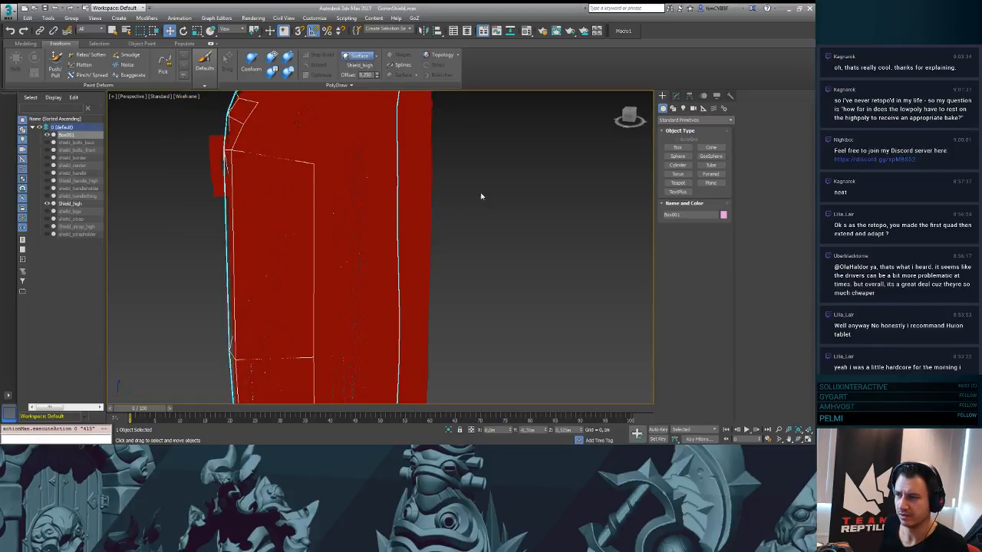
alt+middle_drag(481, 197, 537, 201)
click(189, 96)
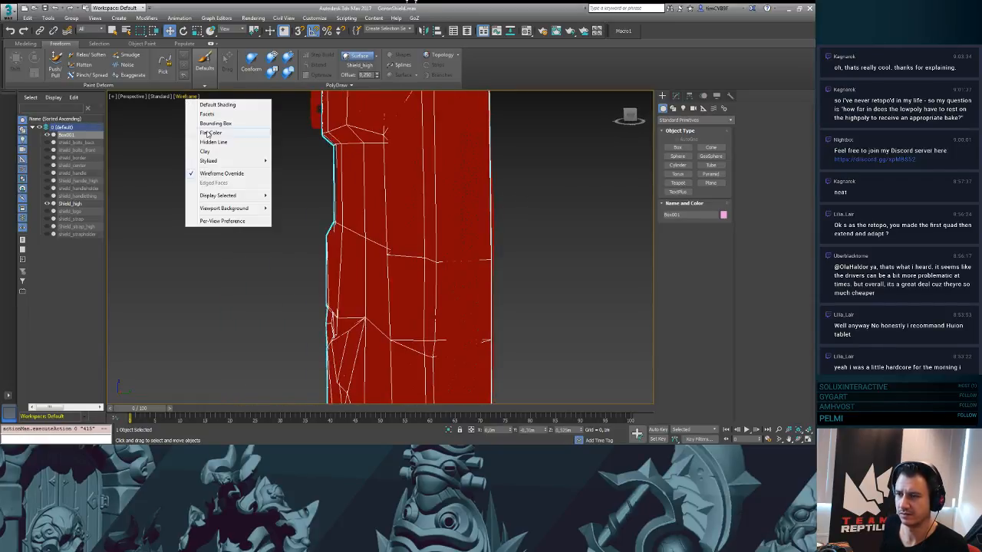
click(214, 174)
- Turn on Display Selected With Edged Faces so only the low-poly mesh shows its edges, and check the side wall
click(190, 98)
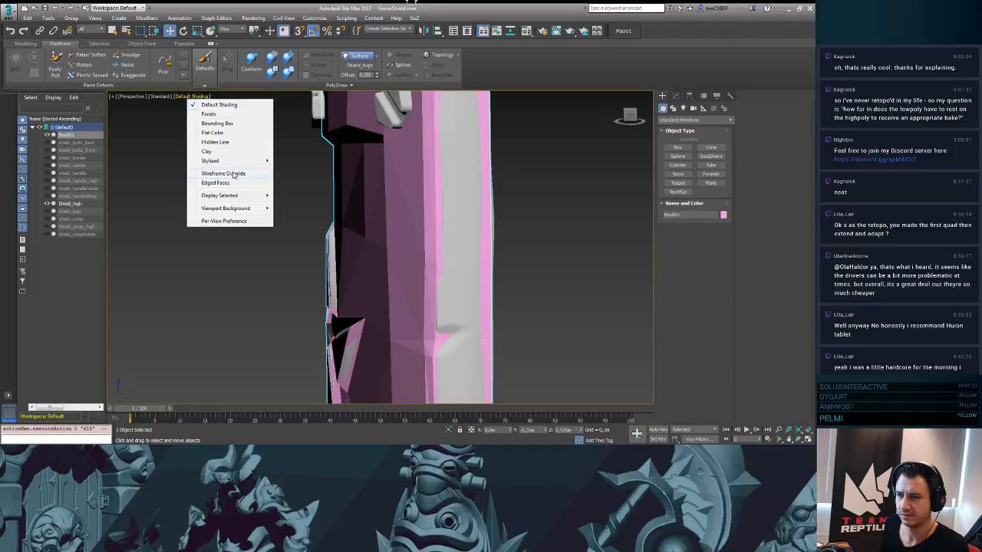
mouse_move(234, 196)
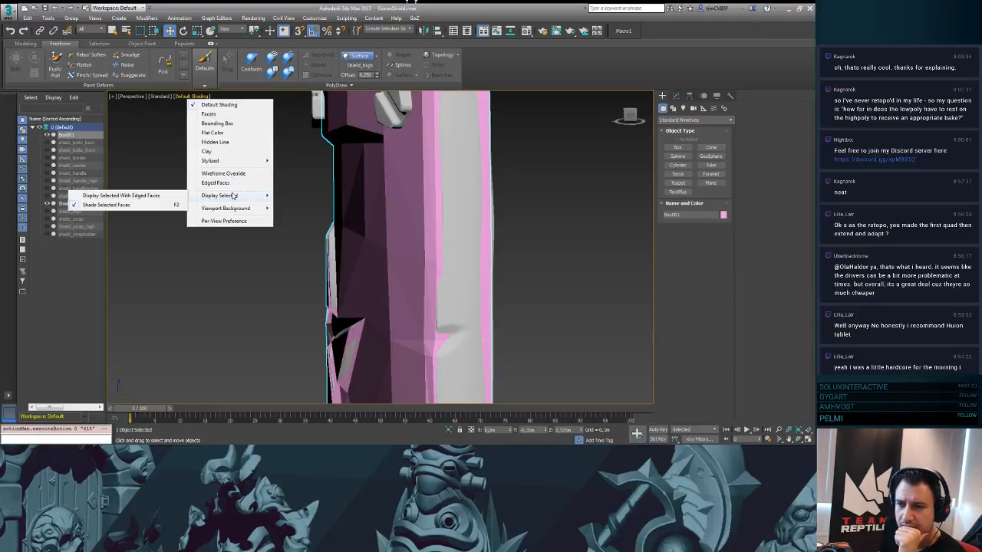
click(144, 196)
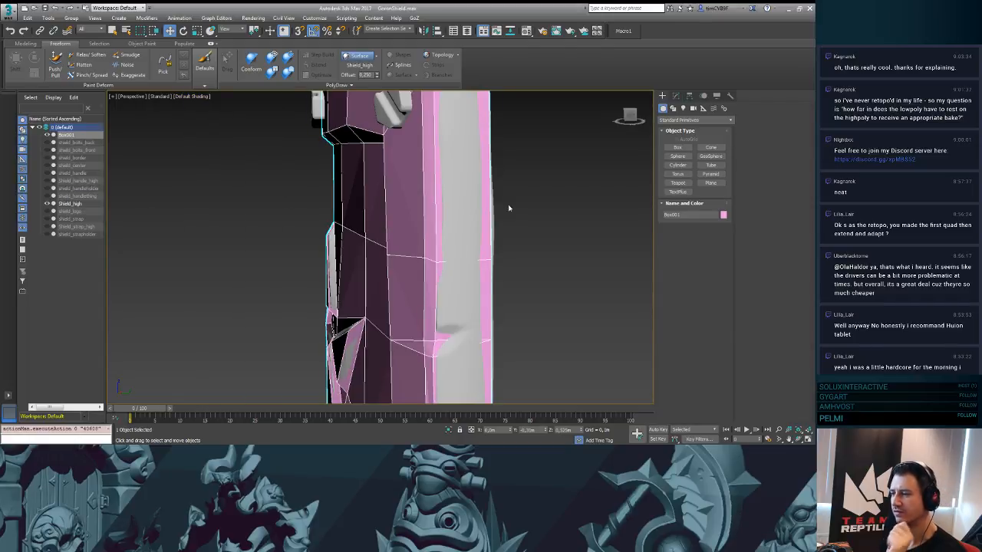
scroll(521, 213, down, 4)
alt+middle_drag(519, 227, 545, 217)
scroll(537, 187, up, 4)
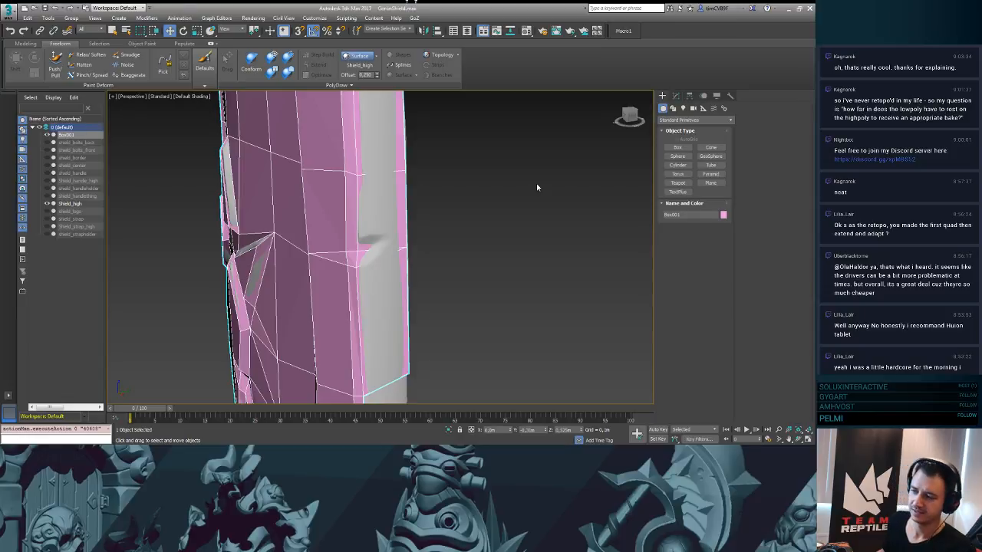
alt+middle_drag(555, 183, 508, 203)
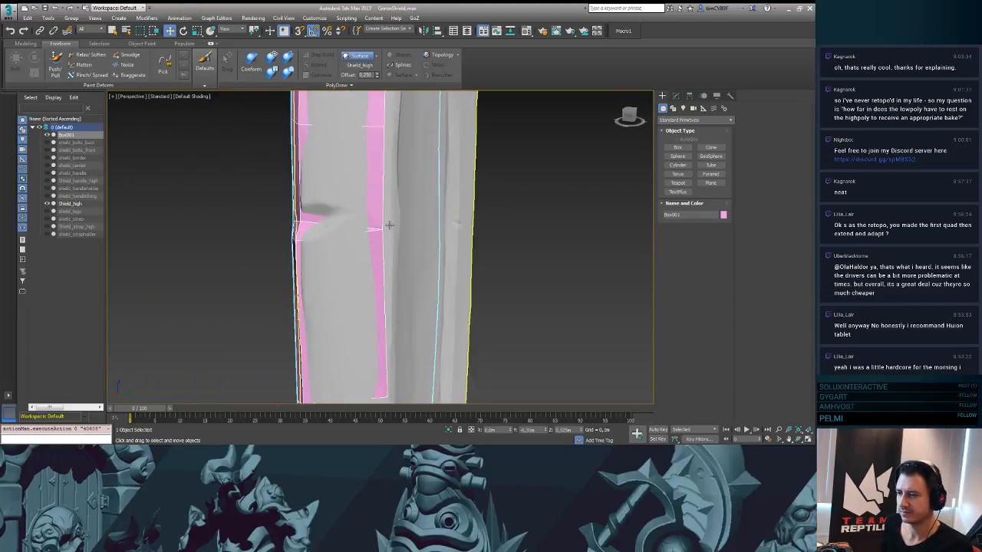
- Reselect the low-poly mesh Box001, show its Editable Poly settings, and activate the PolyDraw Extend tool
key(ctrl+d)
click(382, 224)
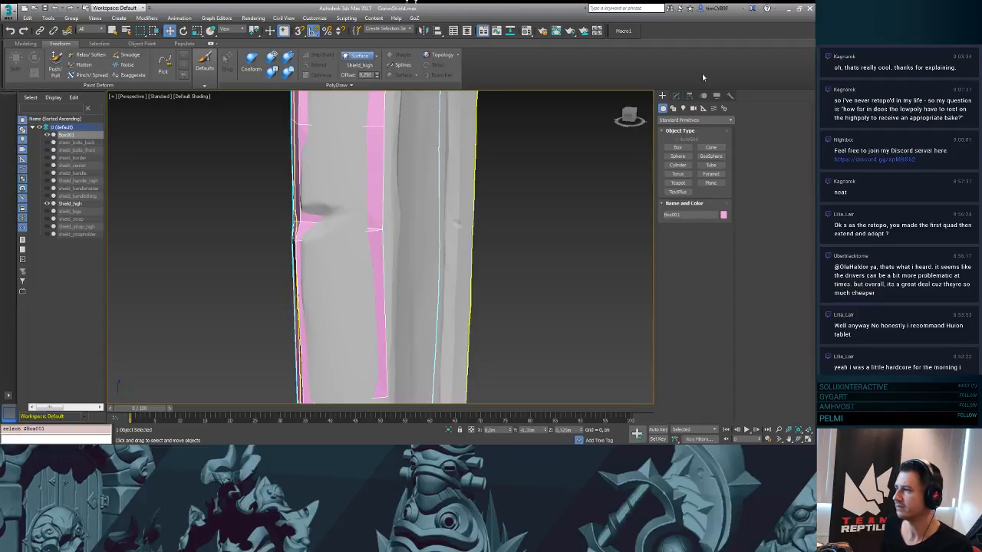
click(675, 96)
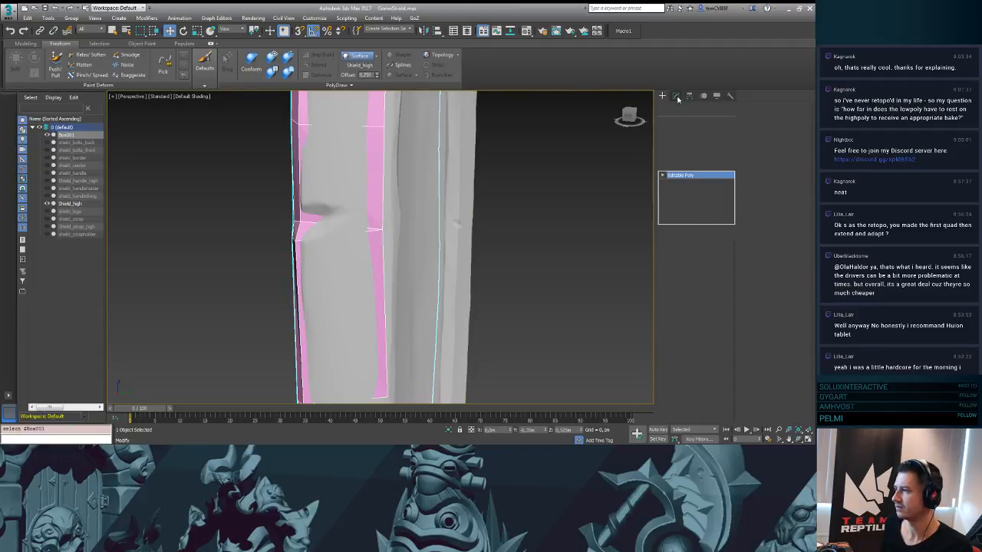
alt+middle_drag(486, 262, 504, 202)
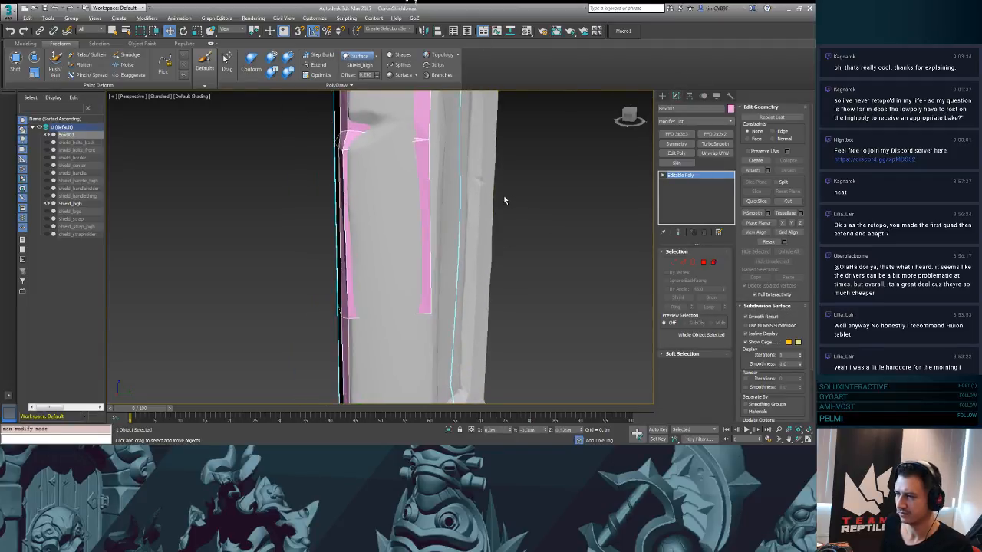
key(ctrl+d)
click(422, 132)
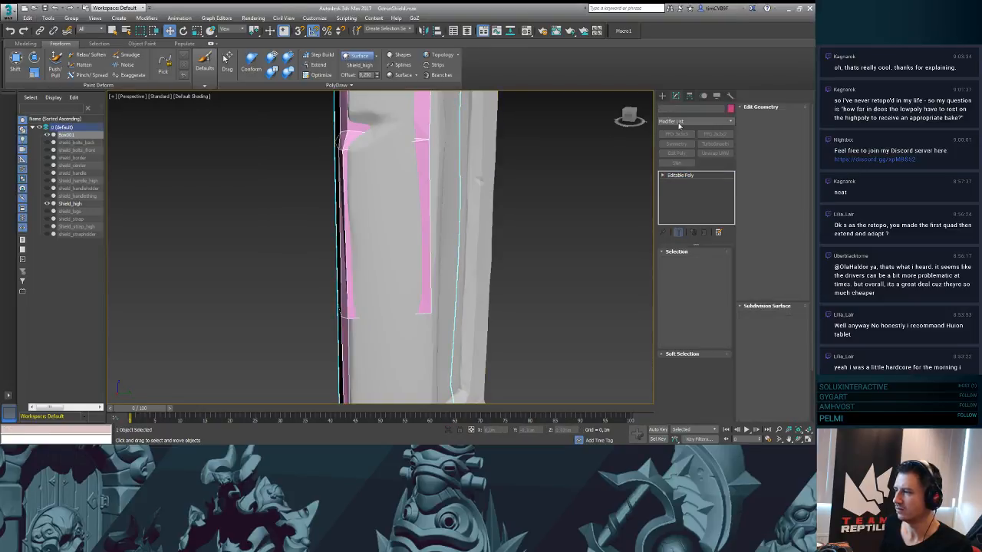
click(316, 66)
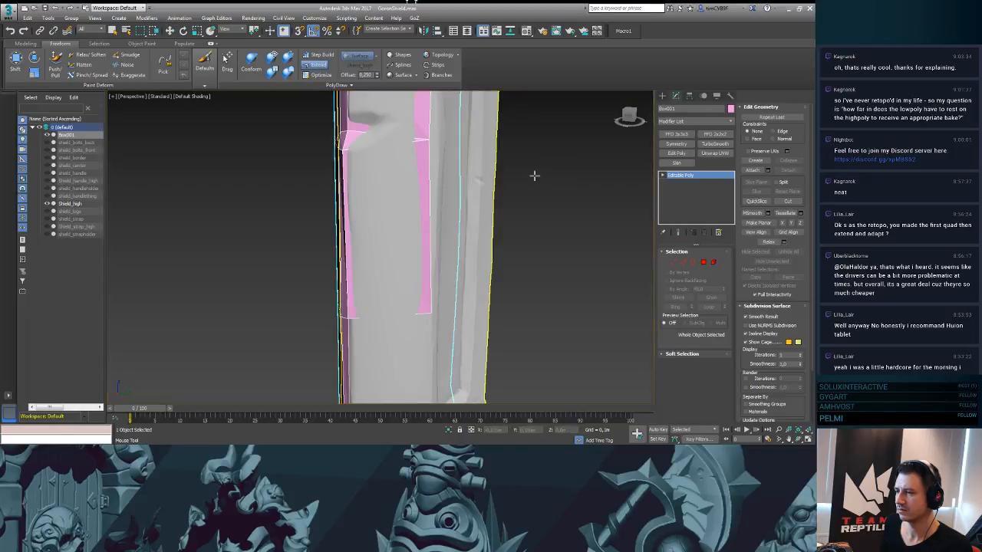
- Extend the low-poly side wall and add quads that wrap around its back edge onto the shield's rear rim
alt+middle_drag(532, 175, 552, 171)
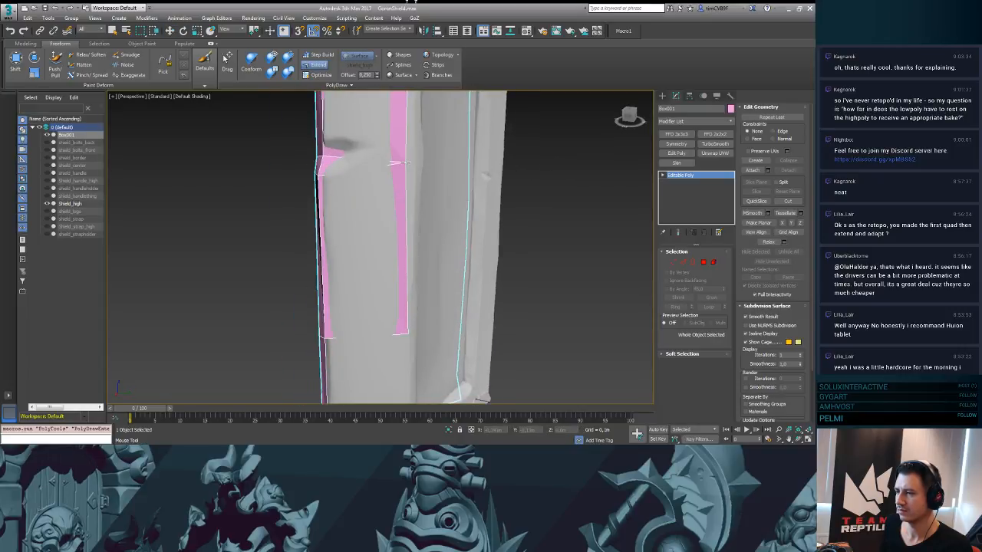
alt+middle_drag(474, 146, 474, 259)
drag(381, 353, 396, 328)
scroll(546, 226, down, 6)
alt+middle_drag(546, 227, 596, 217)
alt+middle_drag(596, 204, 582, 181)
shift+drag(322, 186, 337, 191)
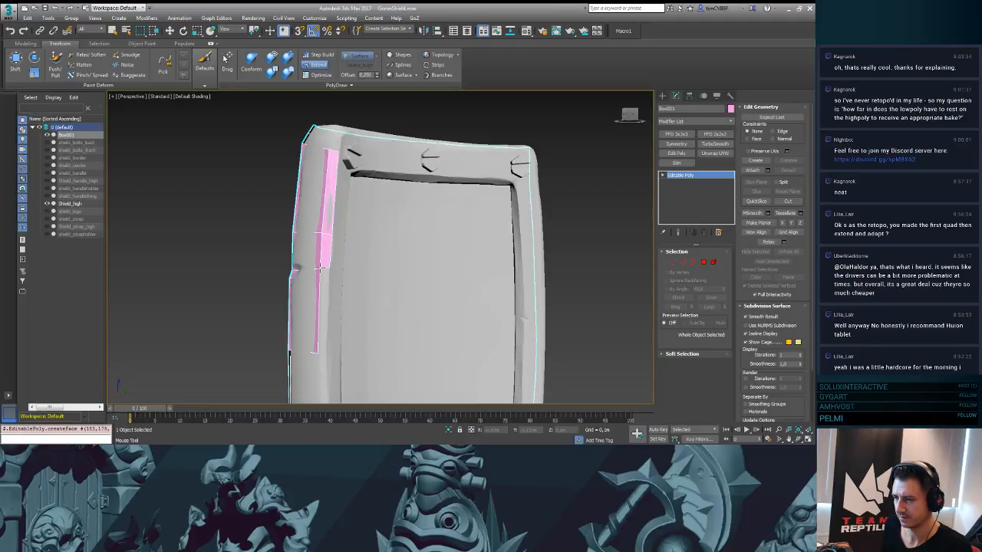
drag(319, 268, 326, 351)
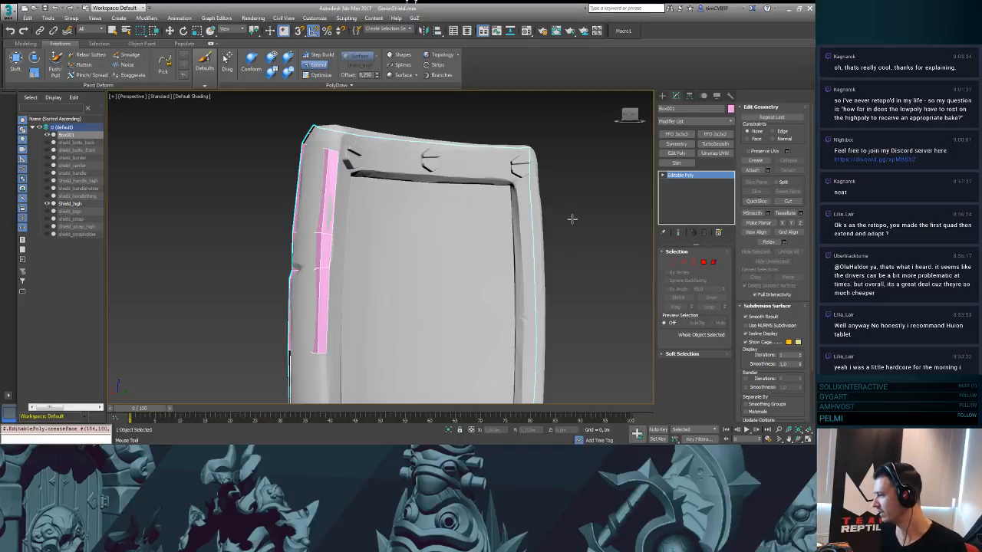
- Extend the low-poly side wall quad by quad down to the shield's bottom corner, nudging two vertices on its front edge
alt+middle_drag(553, 235, 556, 213)
drag(462, 204, 462, 256)
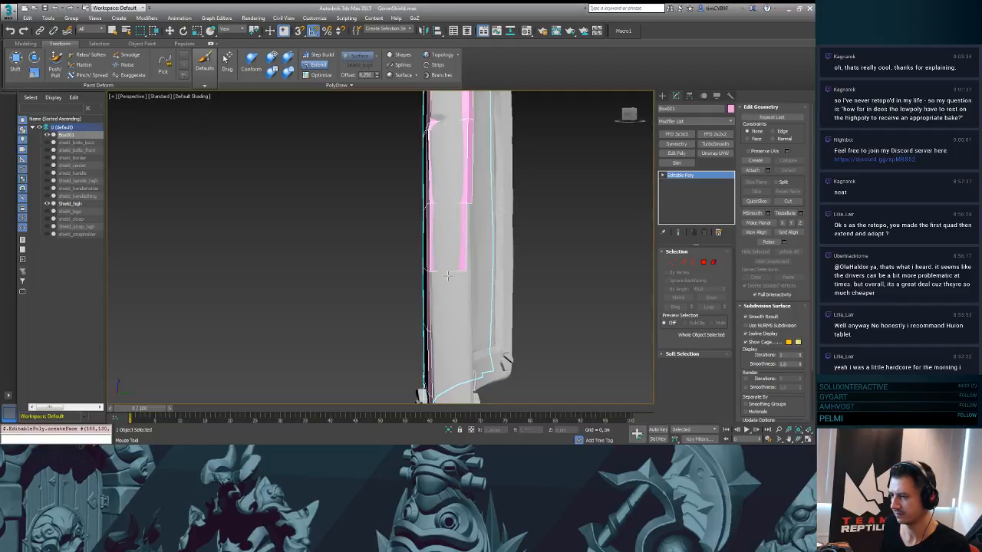
ctrl+alt+shift+drag(428, 270, 426, 270)
ctrl+alt+shift+drag(429, 207, 427, 205)
drag(463, 270, 467, 334)
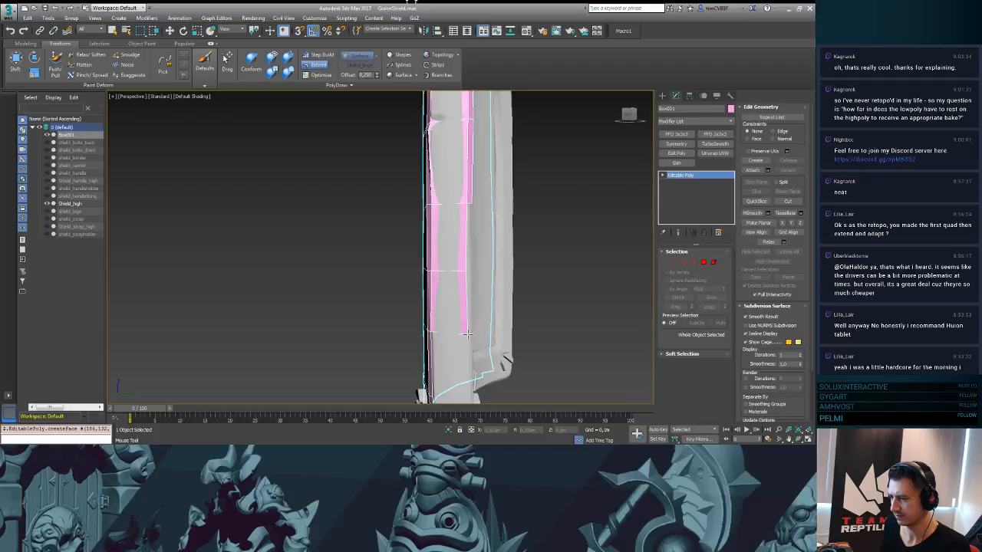
middle_drag(558, 336, 549, 254)
drag(456, 206, 485, 271)
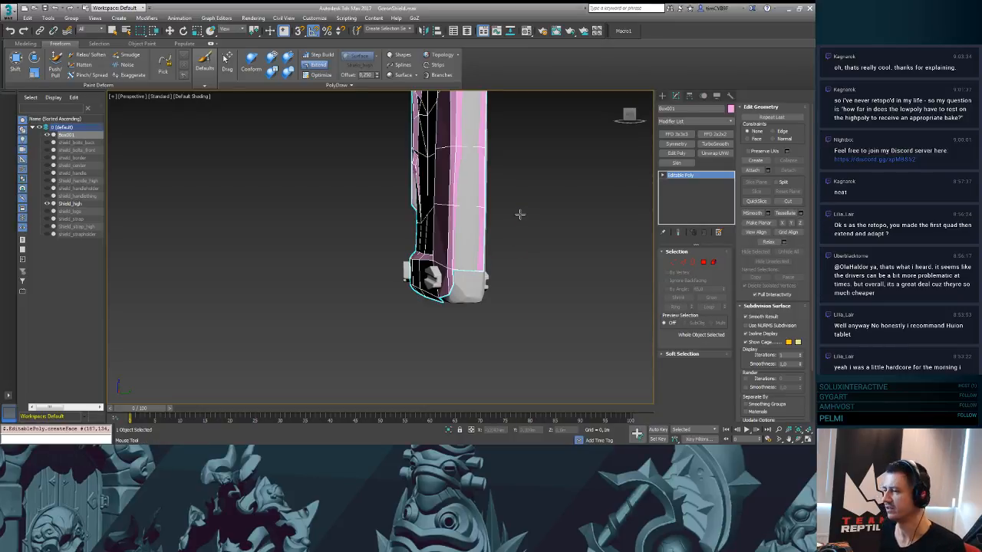
- Continue the rear rim strip downward with two more quads beside the extended side wall
alt+middle_drag(559, 172, 561, 216)
scroll(522, 269, up, 3)
scroll(517, 243, up, 3)
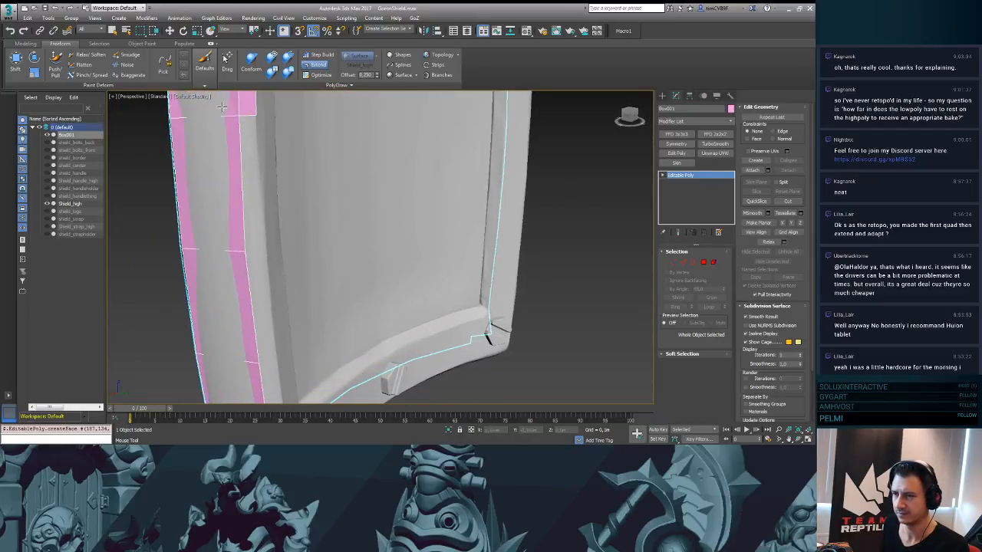
drag(241, 120, 264, 250)
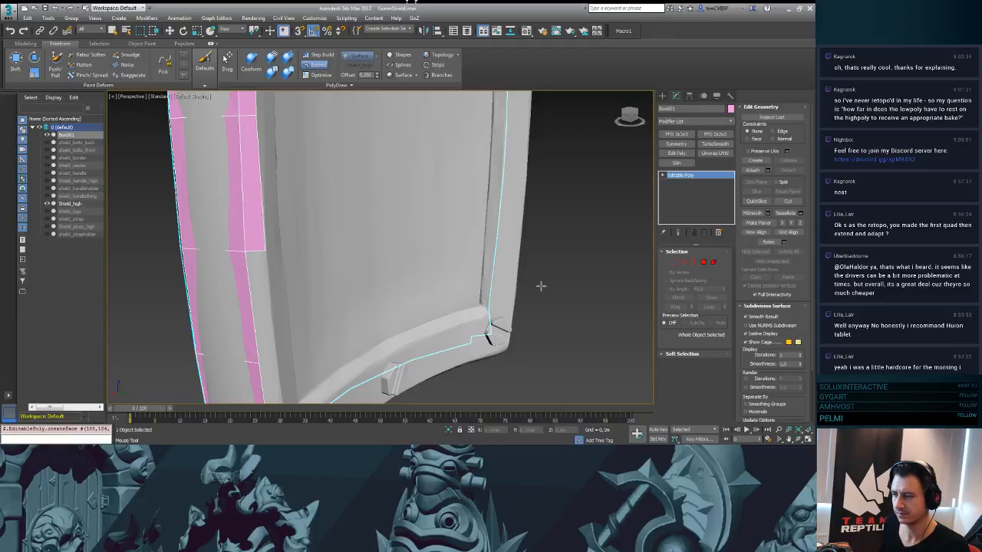
alt+middle_drag(571, 228, 578, 193)
middle_drag(449, 169, 465, 247)
drag(359, 184, 378, 295)
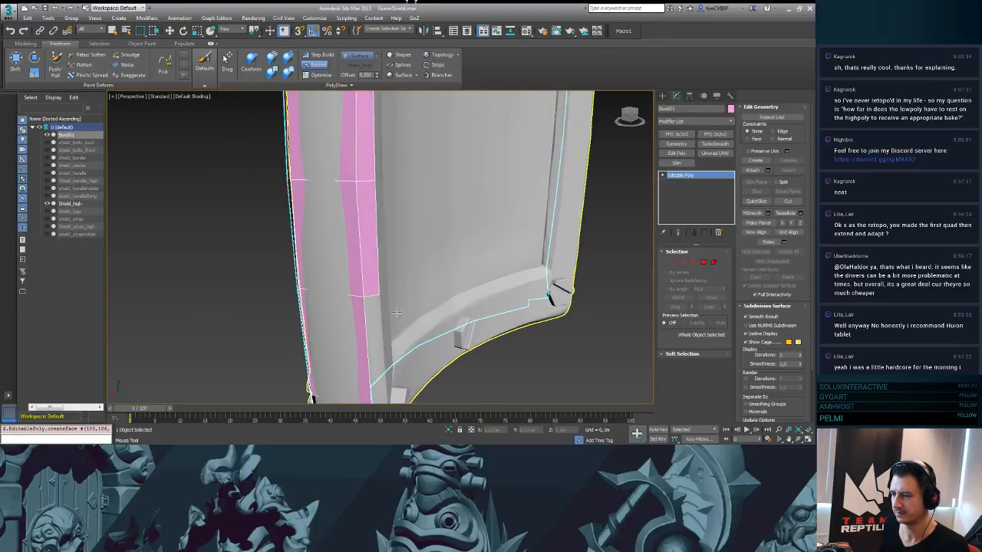
- Adjust the back vertex at the side wall's lower end and extend the rear rim strip down to it with another quad
alt+middle_drag(397, 312, 349, 210)
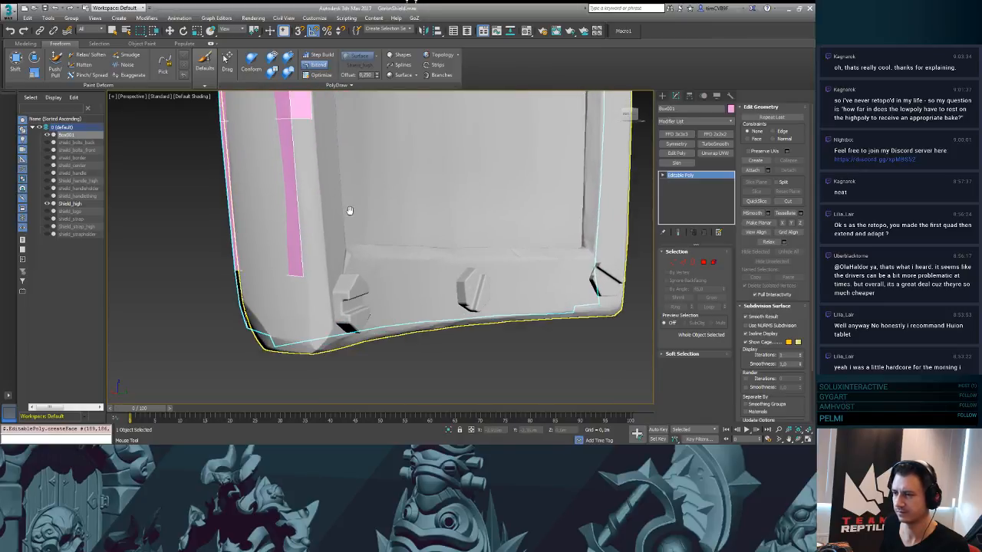
drag(302, 276, 304, 268)
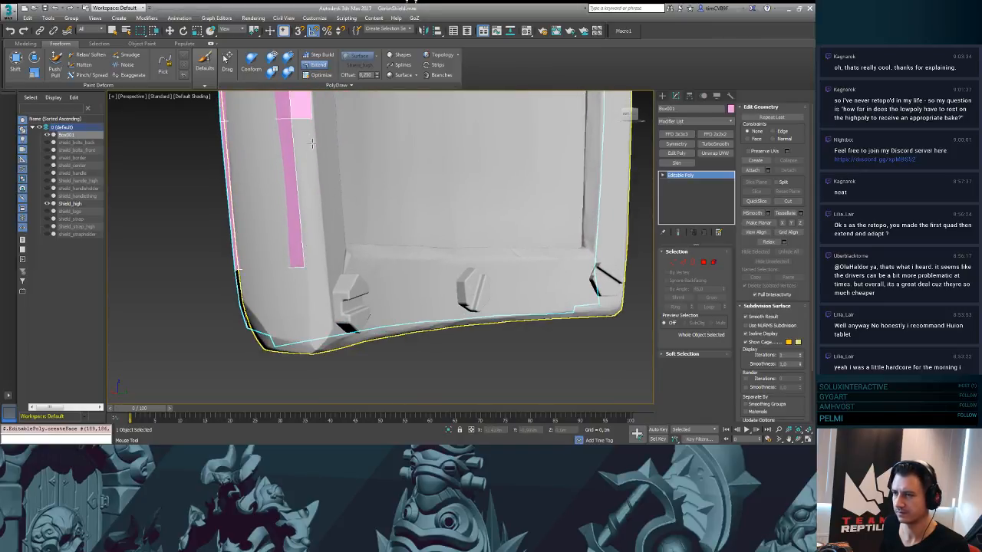
drag(294, 120, 317, 218)
key(ctrl+z)
drag(294, 122, 324, 264)
- Nudge a low-poly vertex near the bottom corner and extend the side wall's lower end into a pointed face over the corner
alt+middle_drag(414, 390, 458, 343)
ctrl+alt+shift+drag(503, 222, 500, 224)
alt+middle_drag(576, 359, 401, 243)
drag(368, 230, 391, 295)
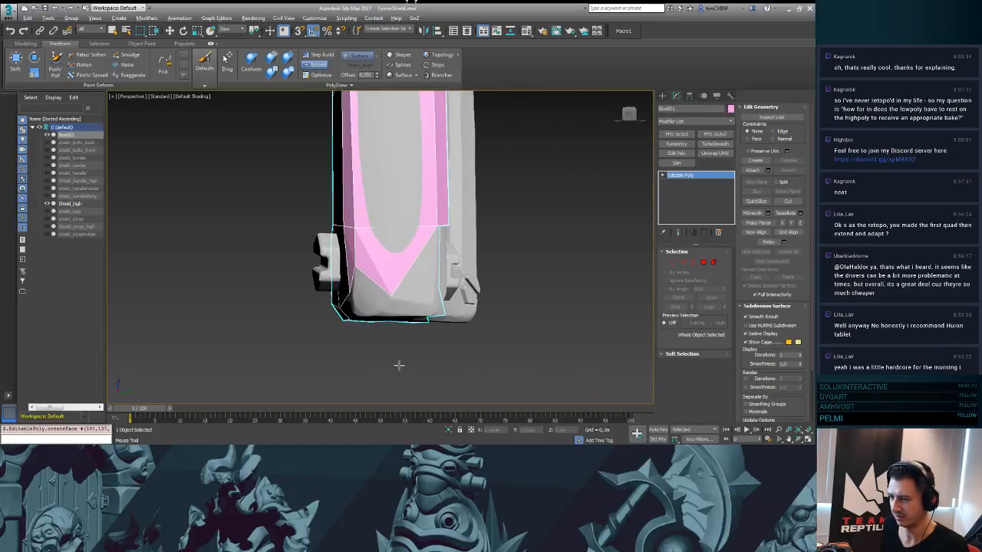
- Extend the front face's lower border to the bottom corner, and fill the gap beside the pointed face using Step Build
alt+middle_drag(398, 365, 380, 283)
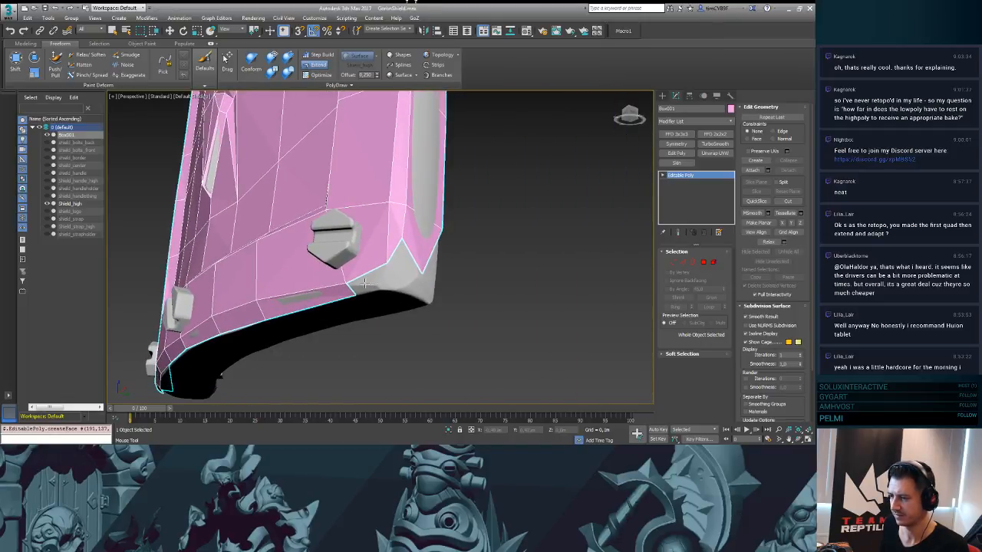
shift+click(367, 284)
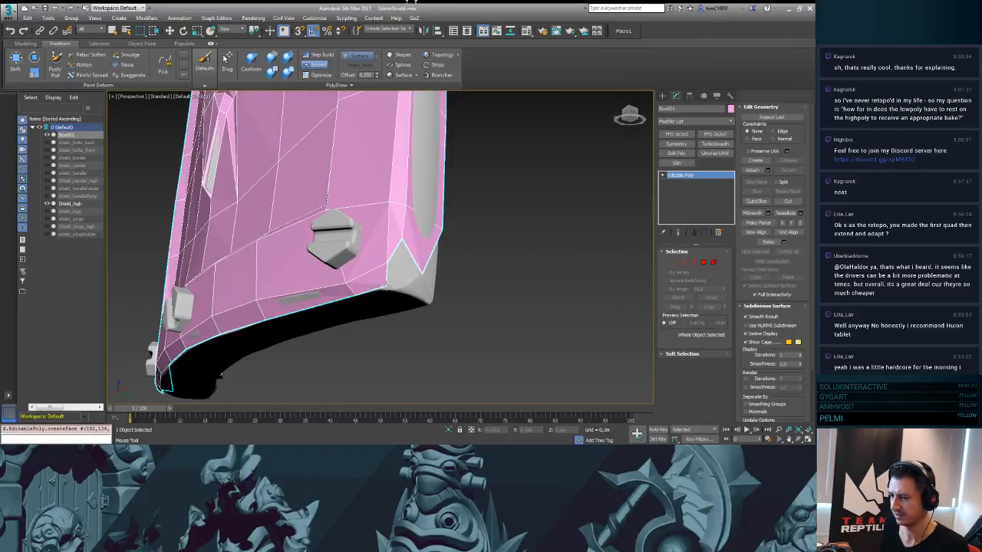
alt+middle_drag(409, 310, 397, 322)
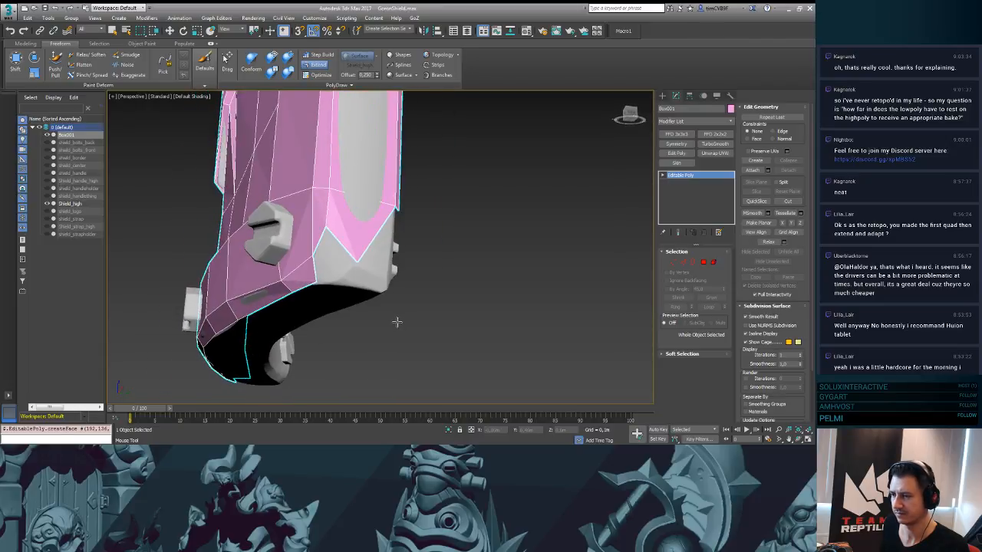
click(318, 55)
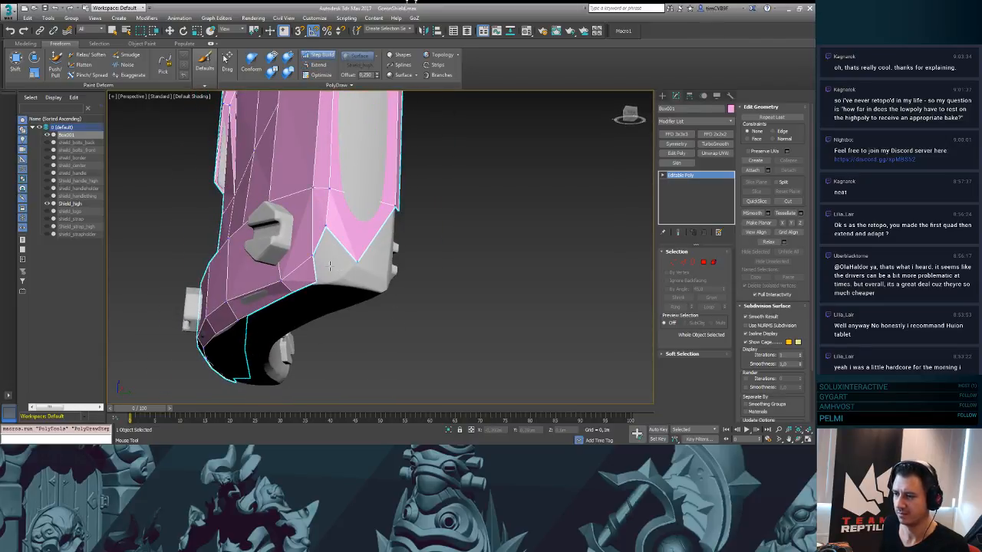
shift+click(336, 253)
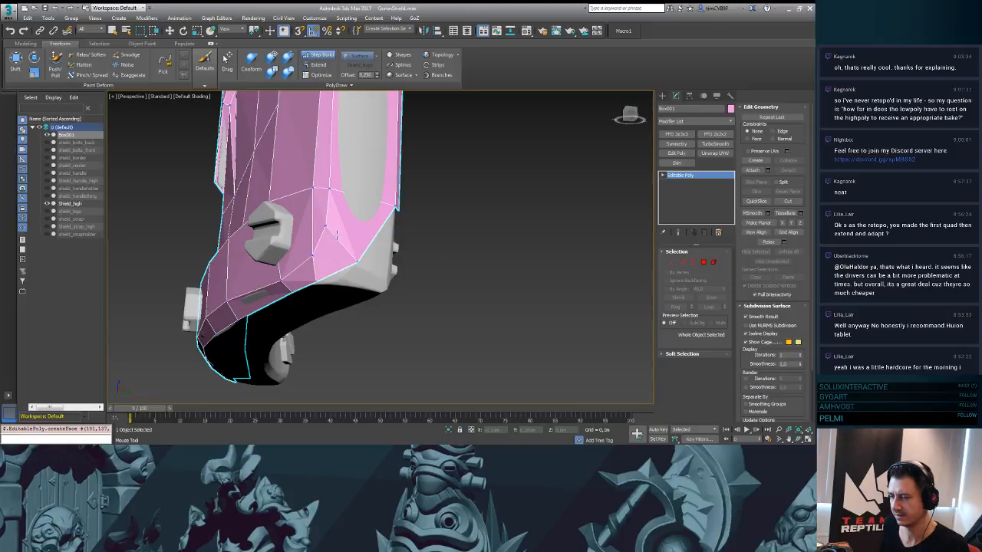
- Switch between the four-viewport layout and the maximized Top view, and return to the maximized Perspective view
alt+middle_drag(336, 233, 369, 230)
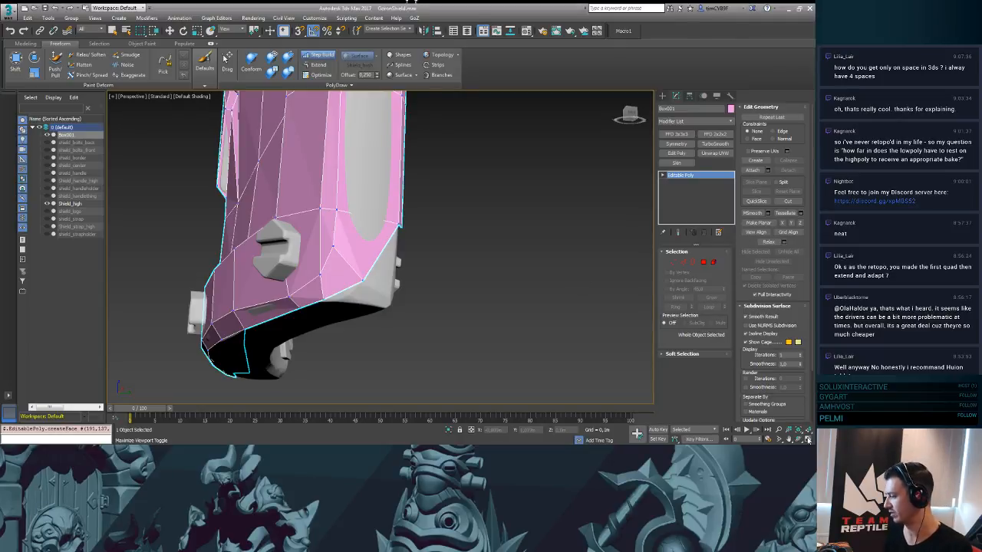
click(807, 440)
click(807, 439)
click(807, 439)
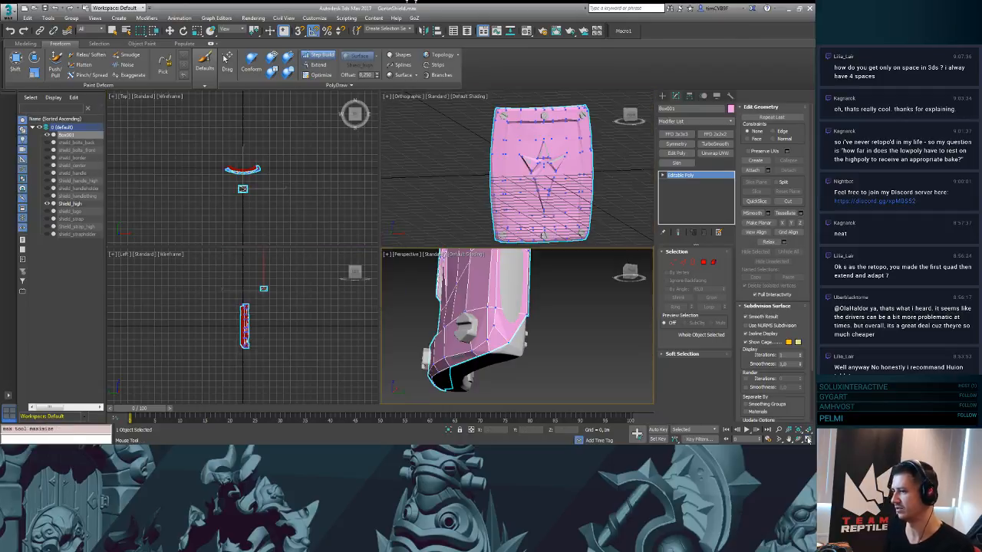
middle_click(267, 134)
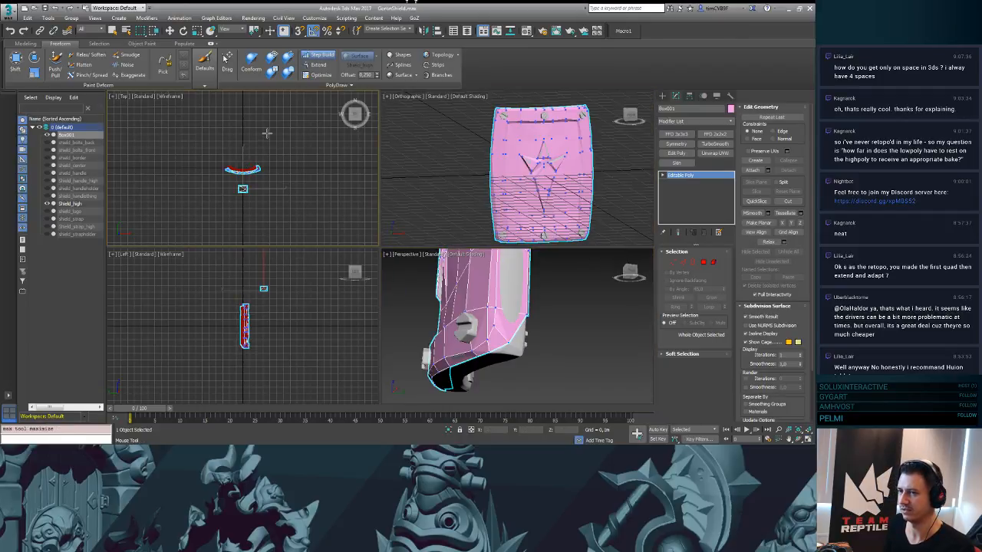
click(807, 439)
scroll(506, 224, up, 2)
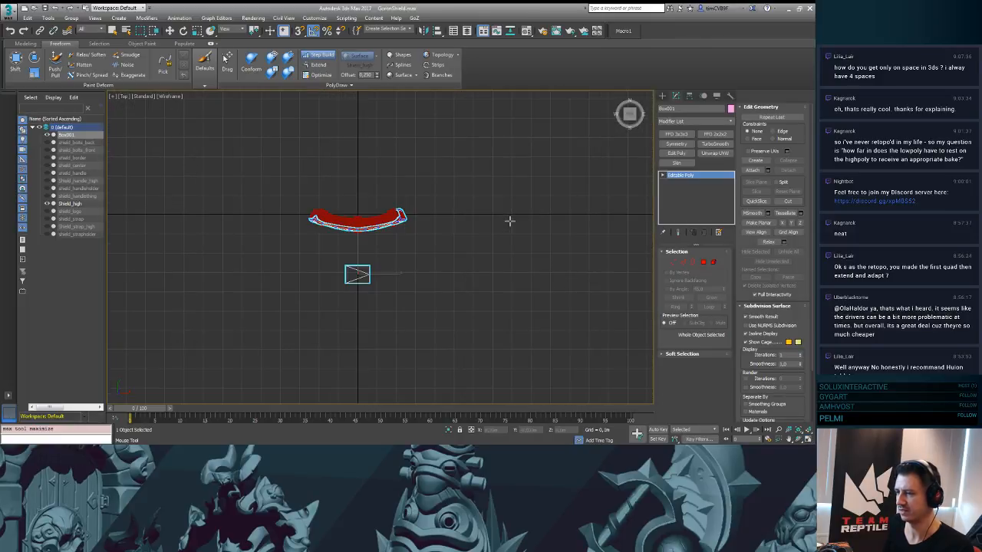
click(807, 440)
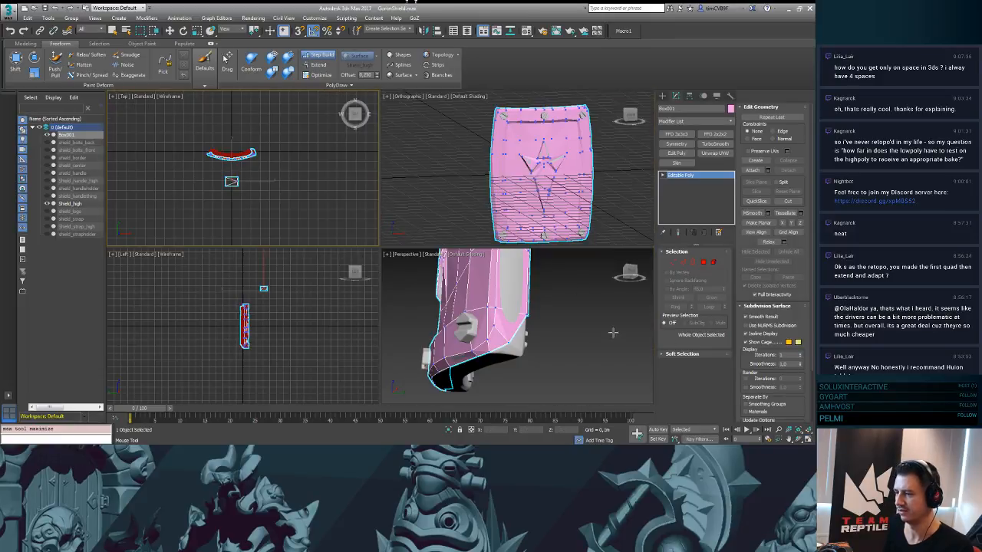
mouse_move(583, 299)
alt+middle_down()
mouse_move(566, 310)
mouse_move(574, 298)
alt+middle_up()
click(808, 440)
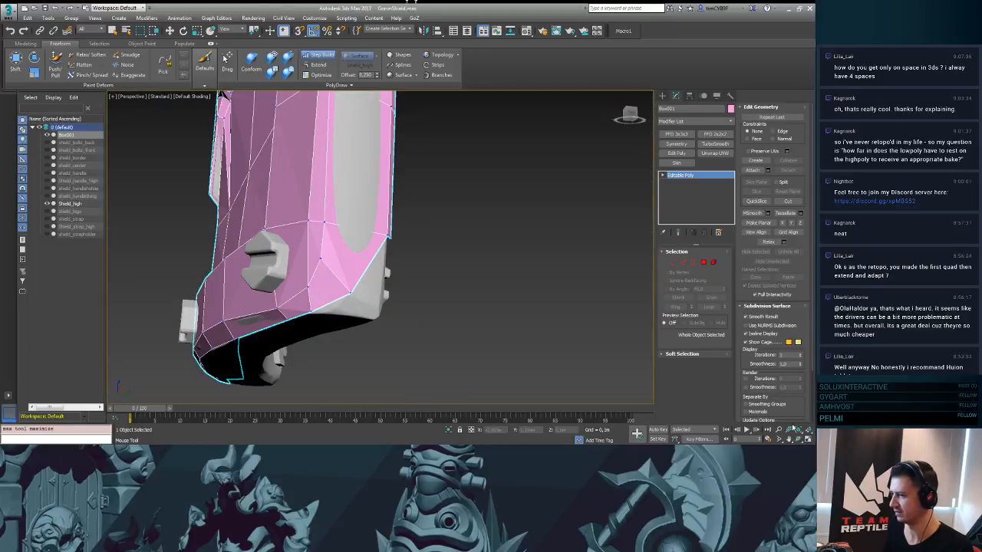
- Extend the rear rim strip down over the shield's bottom corner with the Extend tool
alt+middle_drag(456, 163, 484, 162)
click(318, 65)
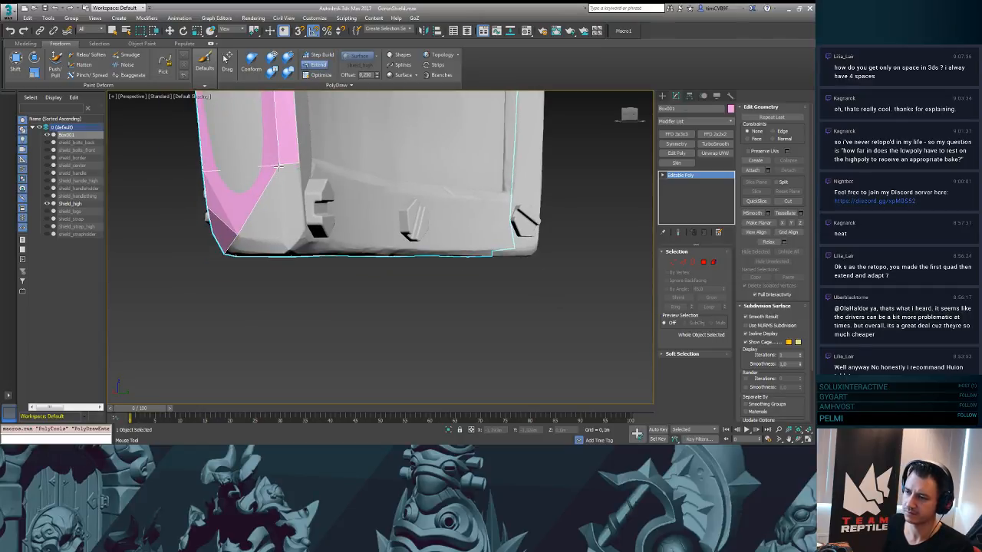
drag(284, 164, 290, 243)
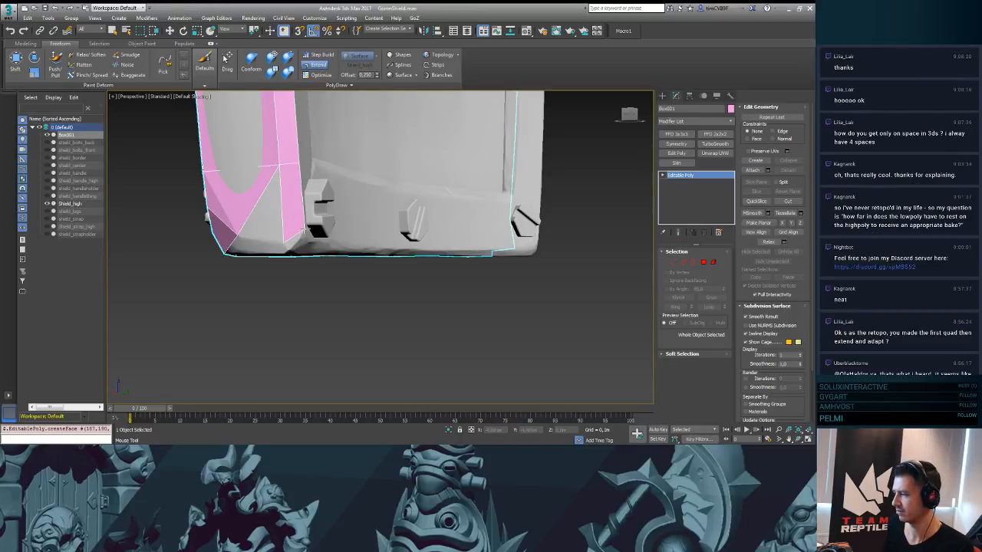
- Nudge the rear rim strip's lowest vertex and extend a face across the bottom corner between the front corner faces and the rear strip
alt+middle_drag(324, 306, 368, 283)
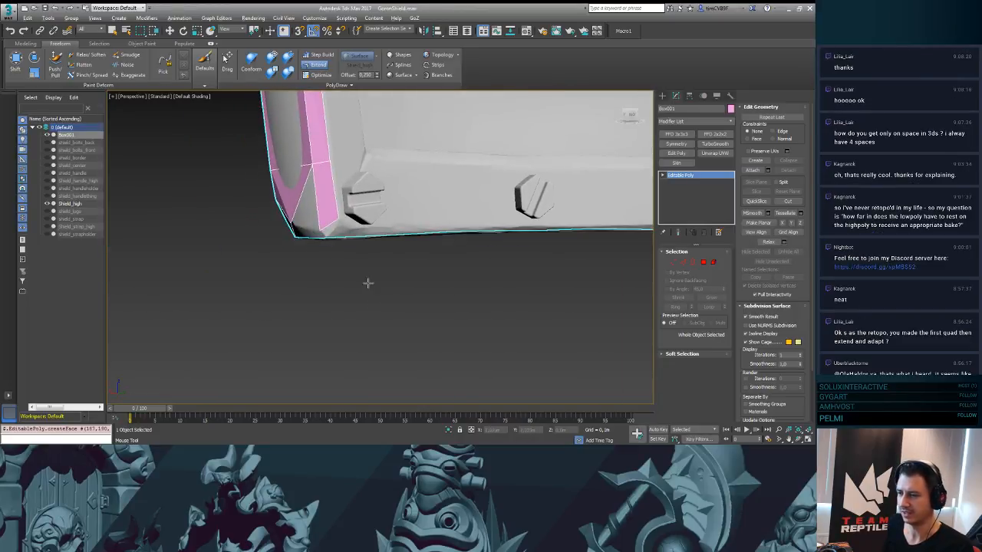
drag(335, 210, 340, 218)
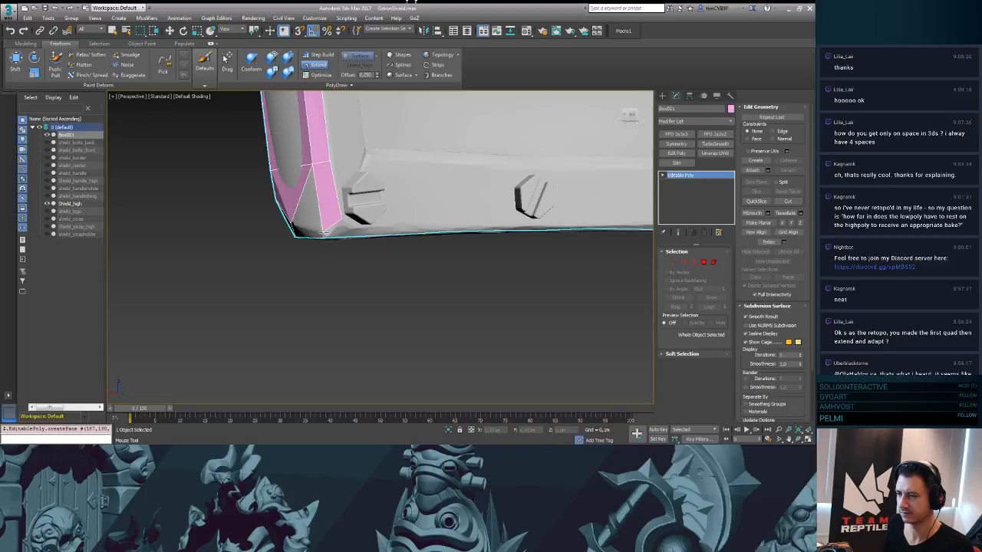
alt+middle_drag(315, 259, 411, 233)
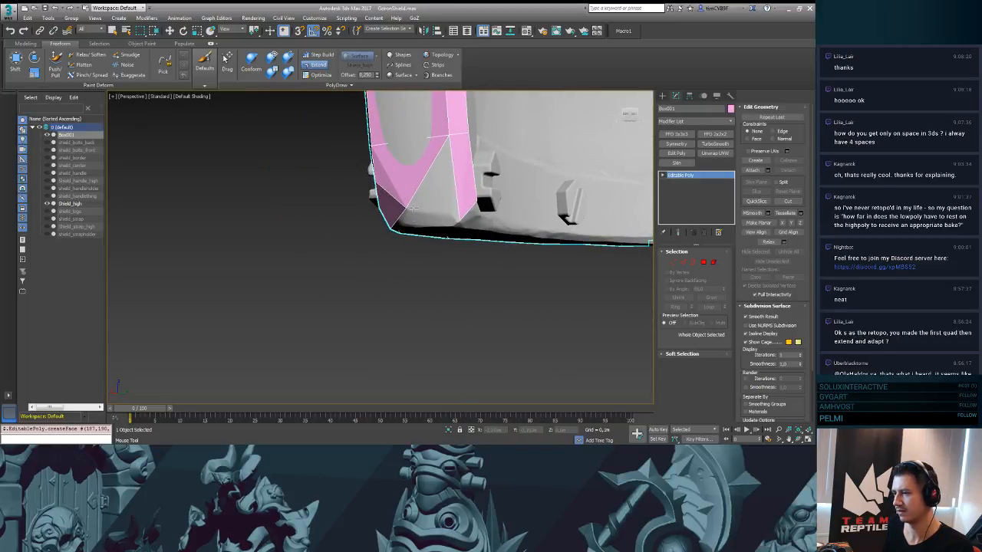
drag(418, 213, 456, 226)
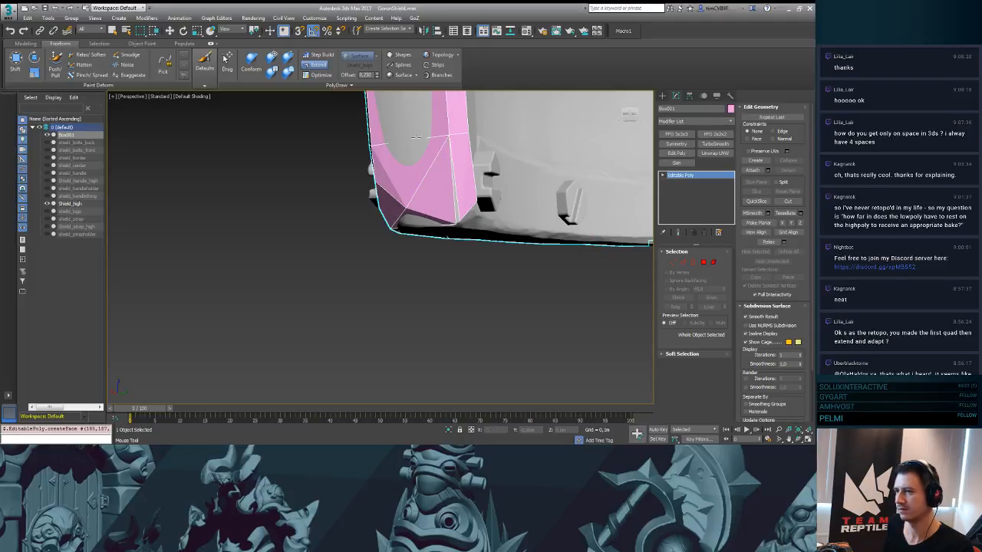
- Merge the stray low-poly vertices around the bottom corner with the Optimize tool
click(320, 75)
click(456, 224)
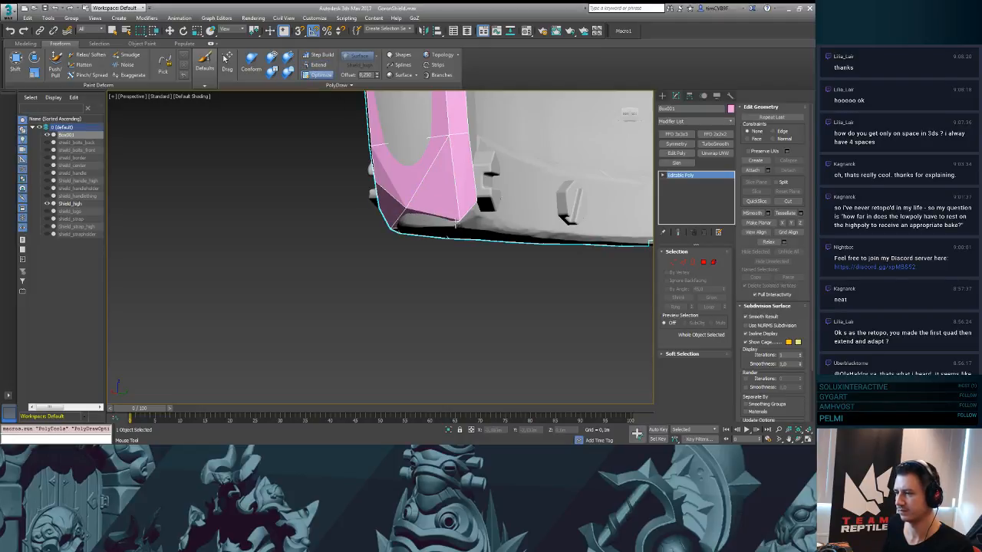
alt+middle_drag(392, 226, 511, 169)
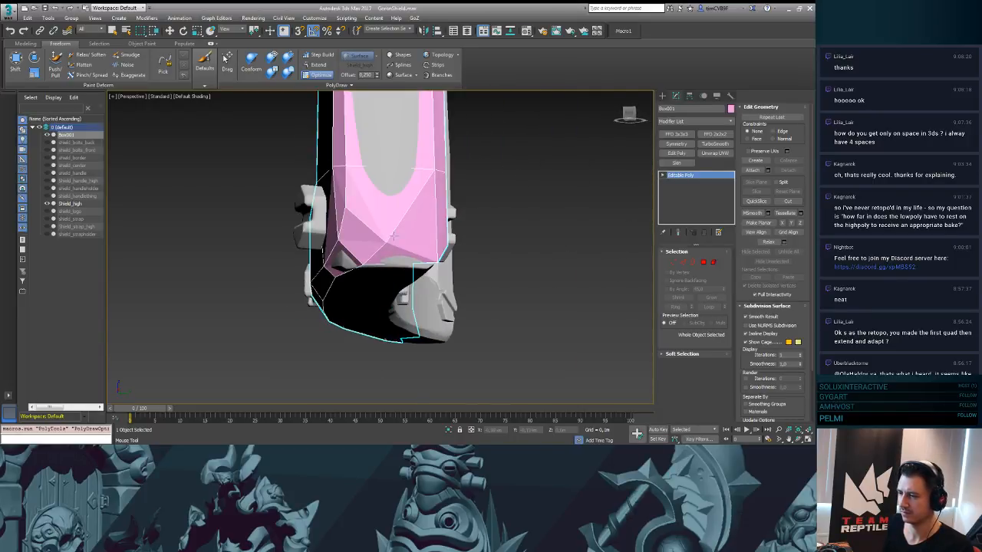
drag(360, 265, 347, 268)
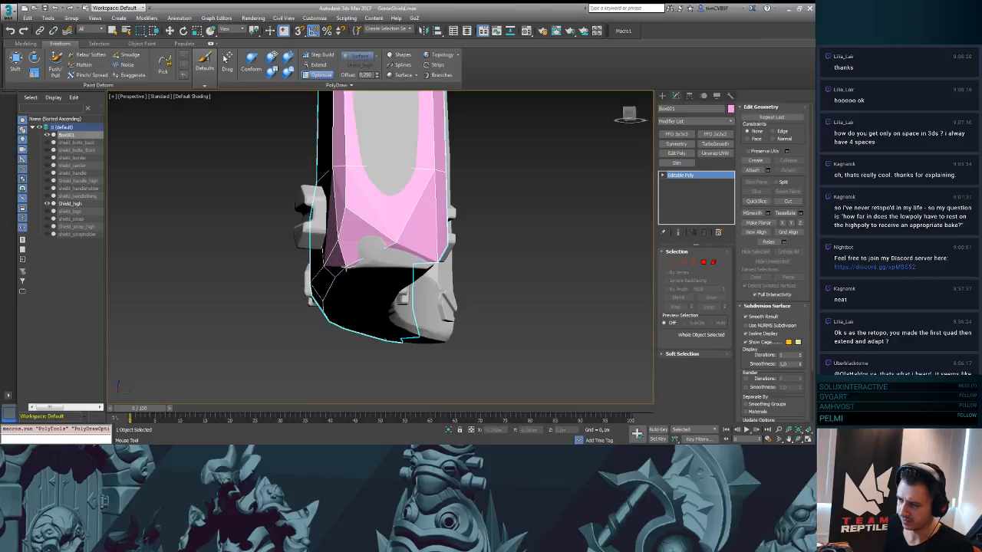
alt+middle_drag(346, 267, 526, 153)
alt+middle_drag(573, 181, 523, 254)
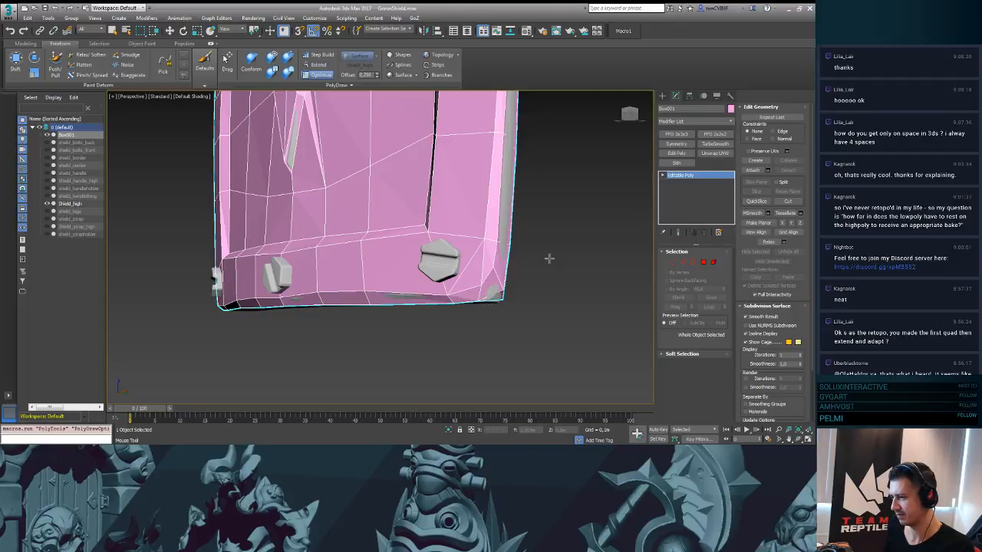
- Nudge the bottom corner vertices, extend the first quad onto the shield's underside, and fill the gap beside it at the rear rim
alt+middle_drag(550, 259, 432, 223)
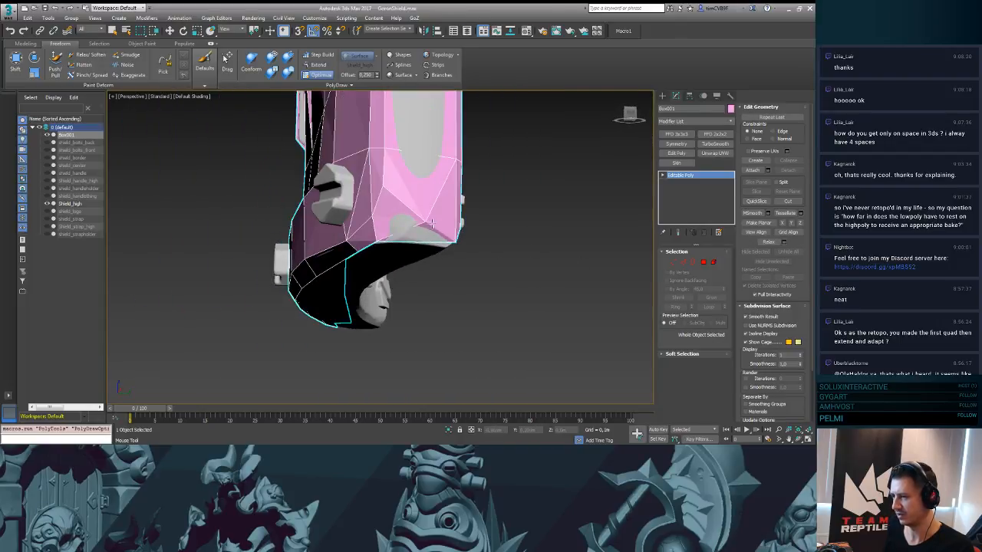
alt+middle_drag(490, 201, 463, 236)
scroll(482, 213, up, 5)
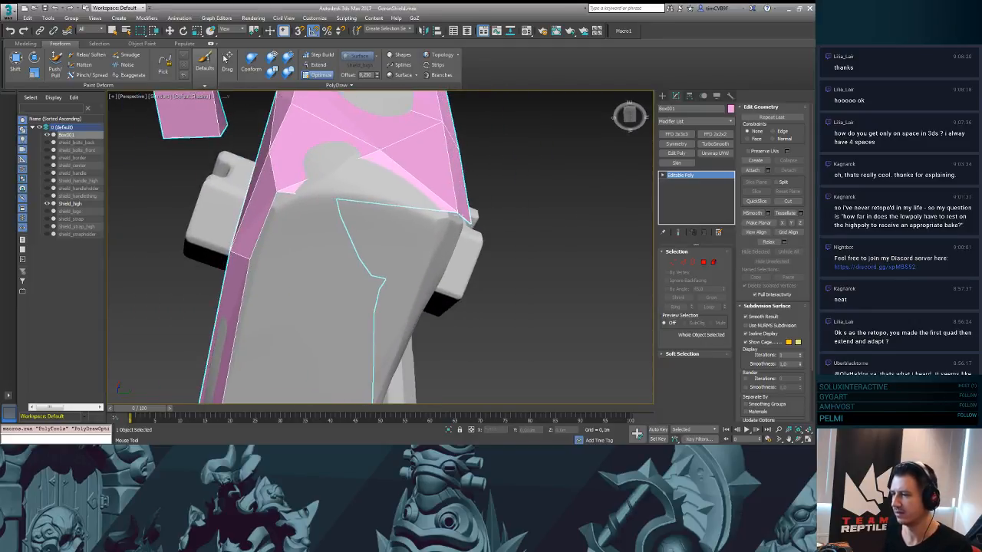
click(318, 65)
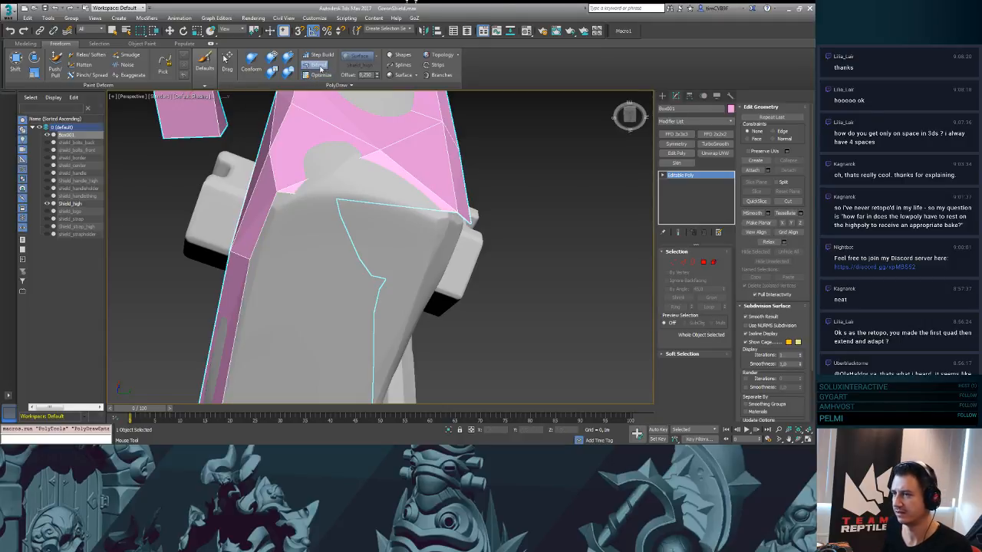
drag(456, 213, 447, 218)
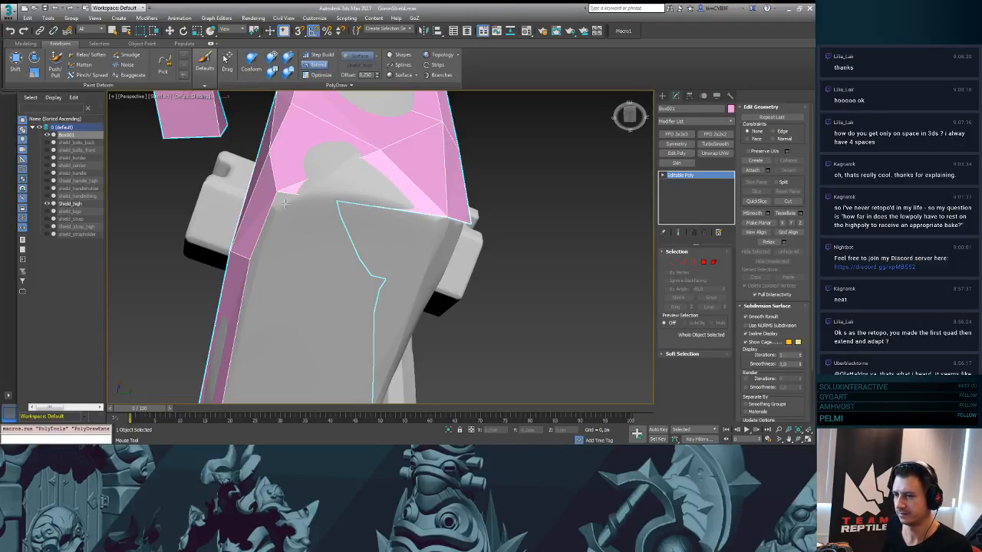
drag(250, 259, 257, 262)
drag(276, 193, 427, 294)
alt+middle_drag(387, 255, 449, 223)
alt+middle_drag(445, 134, 272, 259)
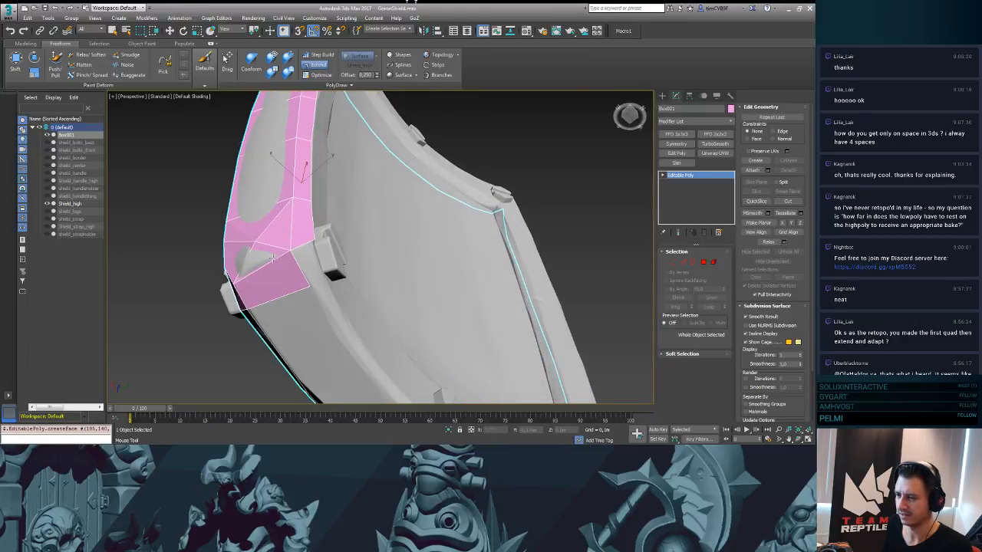
drag(310, 286, 324, 282)
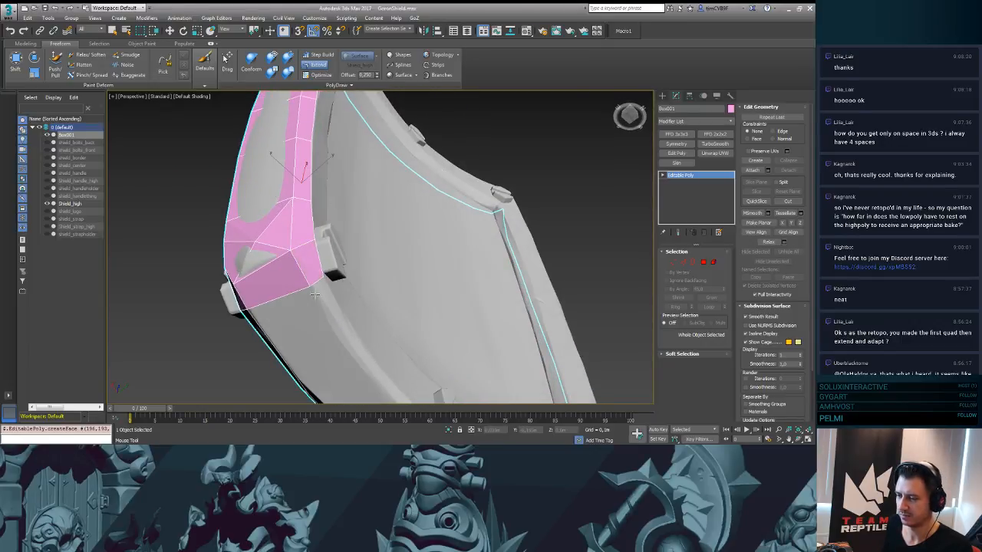
- Extend the underside strip quad by quad along the bottom wall from the corner to about the middle
alt+middle_drag(314, 294, 338, 233)
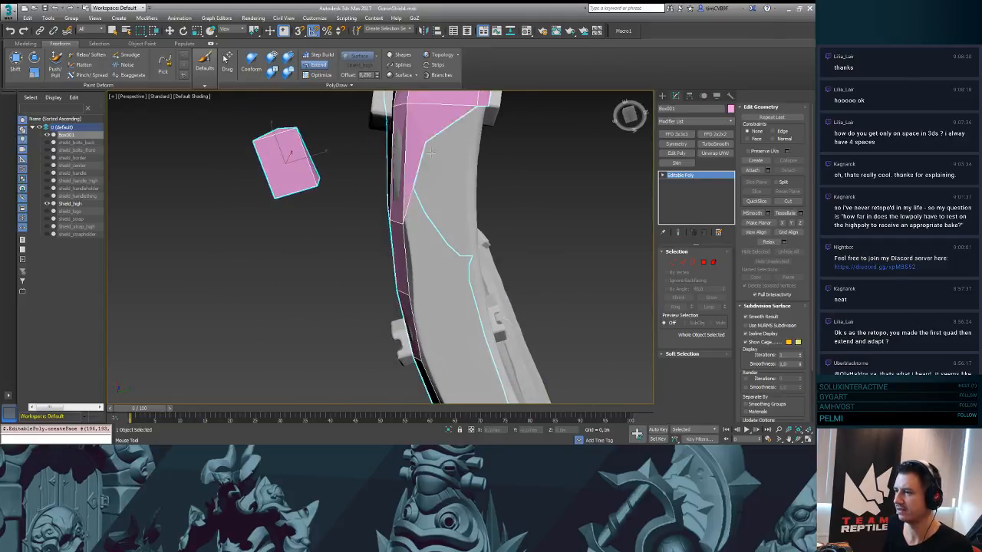
drag(431, 153, 475, 221)
alt+middle_drag(474, 221, 519, 229)
ctrl+alt+shift+drag(386, 268, 391, 264)
middle_drag(437, 285, 437, 243)
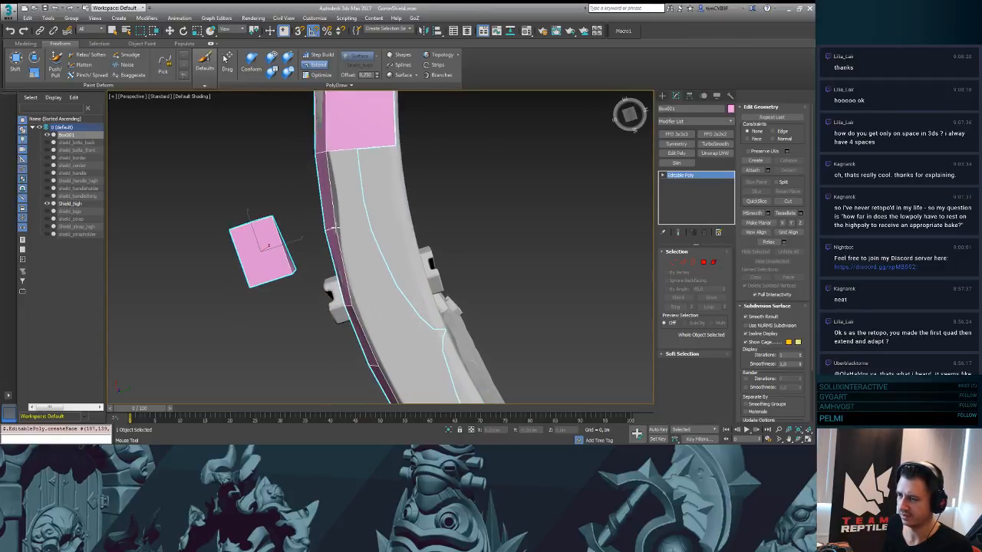
drag(332, 159, 409, 223)
alt+middle_drag(409, 222, 439, 188)
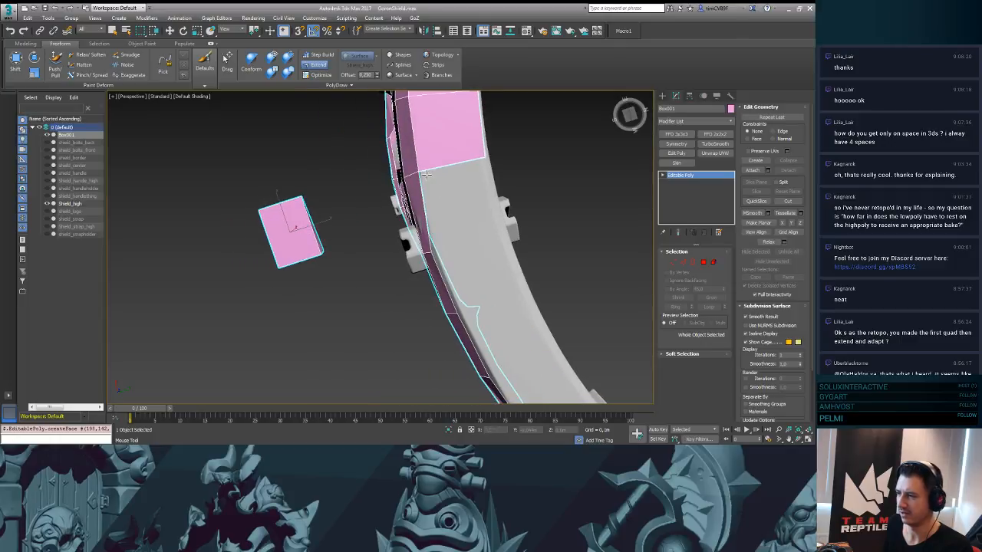
drag(439, 187, 500, 226)
- Continue the underside strip from the middle of the bottom wall to near the opposite bottom corner
alt+middle_drag(500, 226, 494, 275)
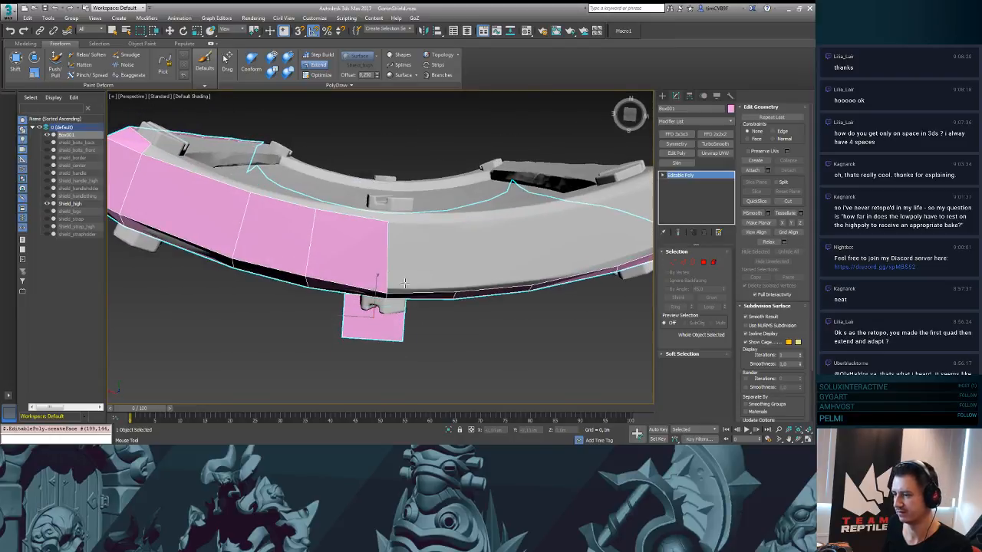
drag(404, 283, 449, 222)
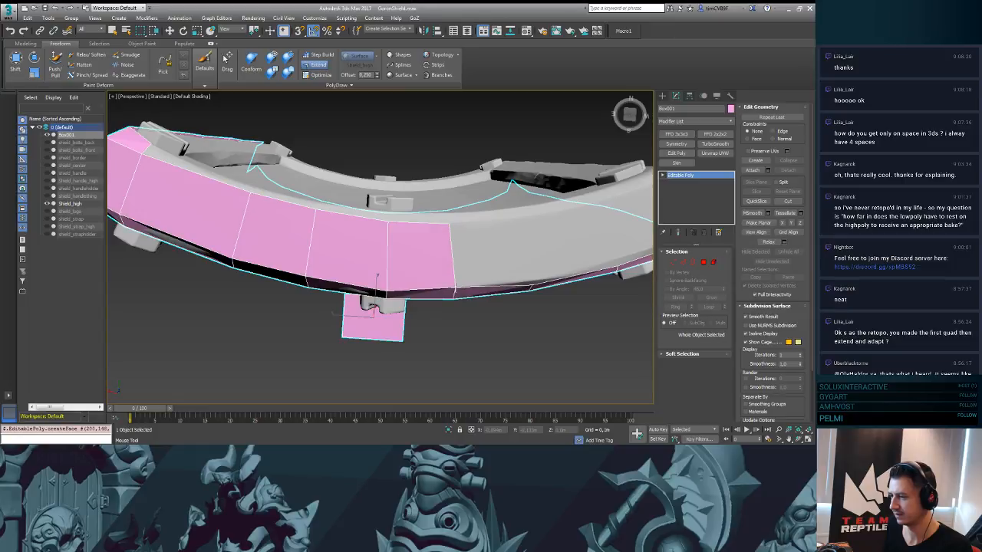
alt+middle_drag(481, 327, 445, 343)
drag(373, 335, 522, 318)
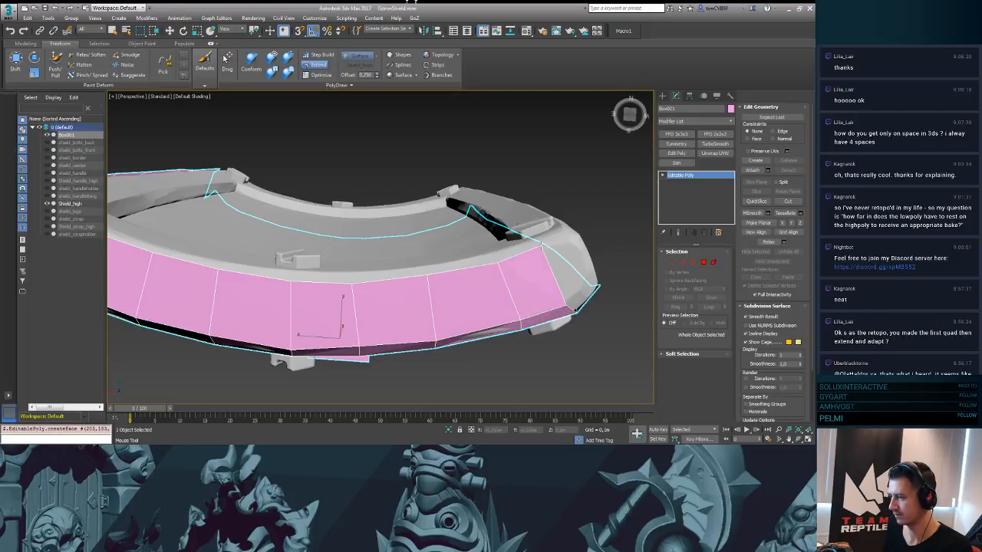
- Extend a narrow strip of quads over the rear bottom rim, from the first bottom corner to the end of the underside strip
middle_drag(628, 268, 661, 212)
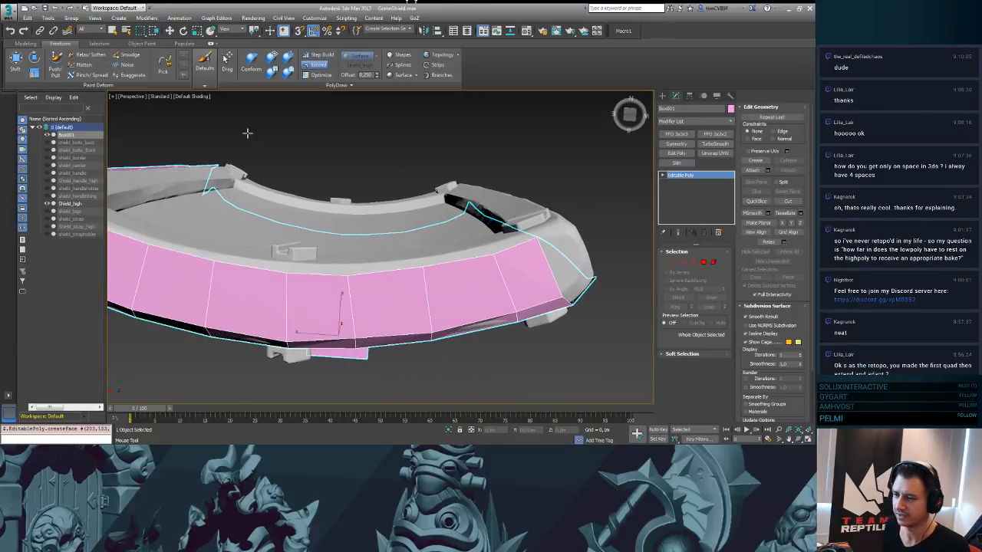
alt+middle_drag(247, 134, 338, 153)
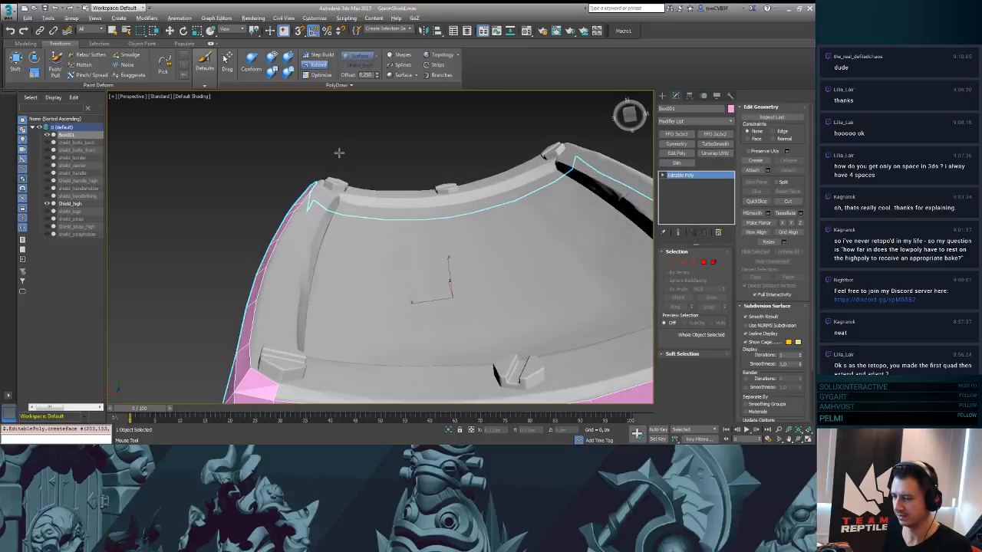
alt+middle_drag(217, 218, 275, 355)
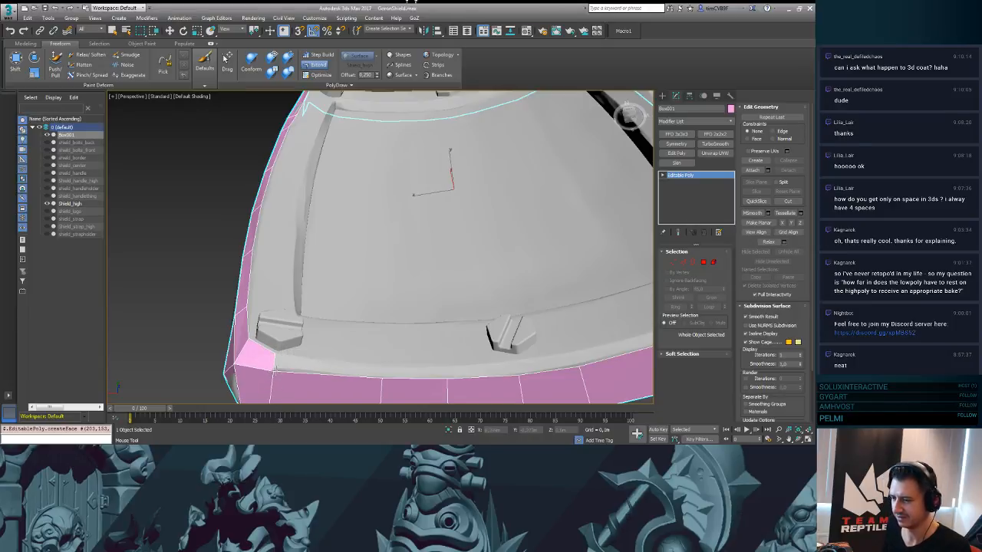
drag(275, 371, 514, 362)
alt+middle_drag(512, 359, 381, 346)
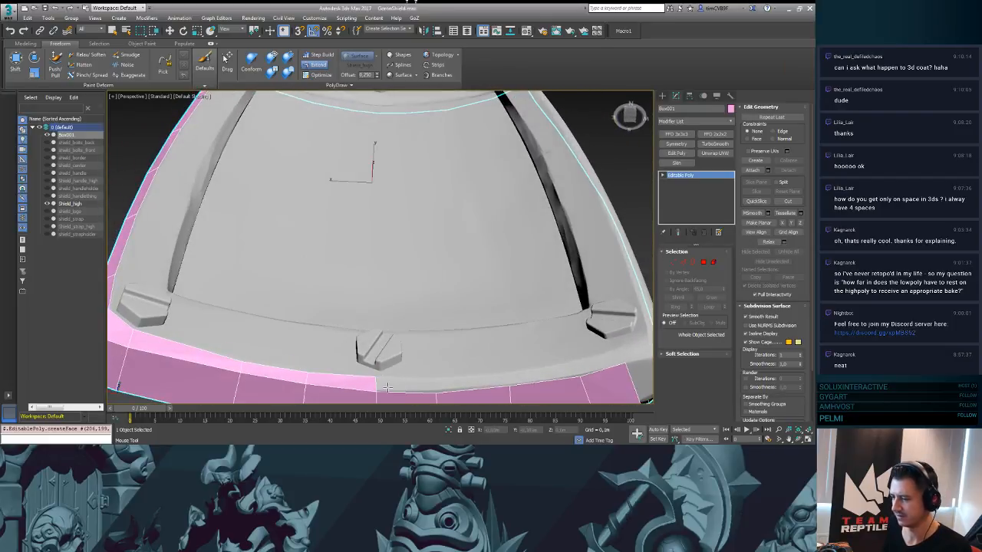
drag(388, 389, 505, 377)
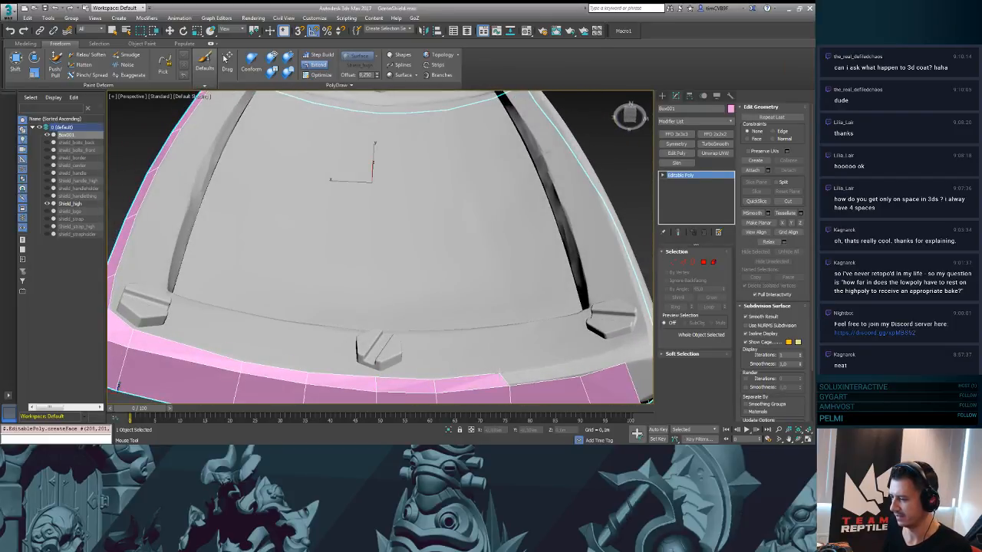
alt+middle_drag(509, 373, 460, 353)
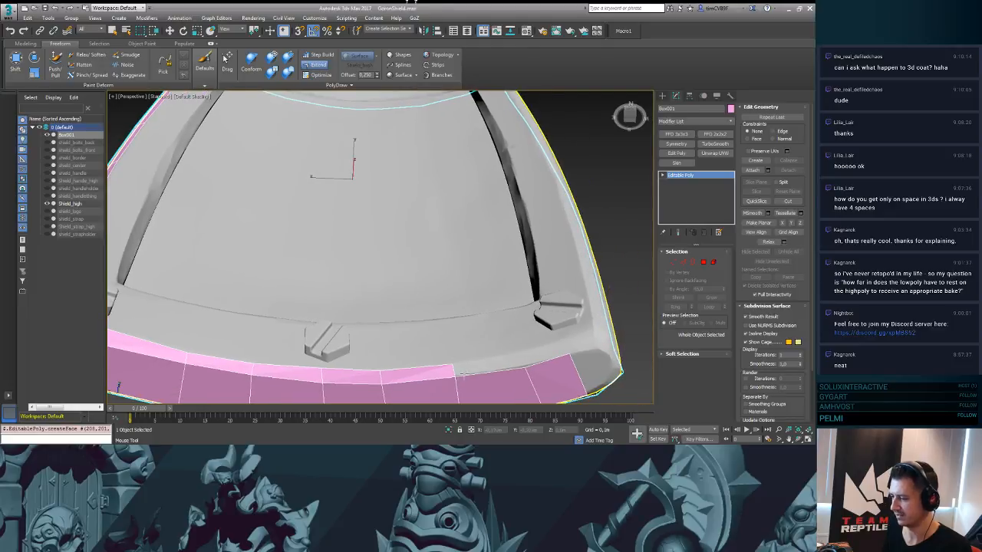
drag(463, 375, 560, 342)
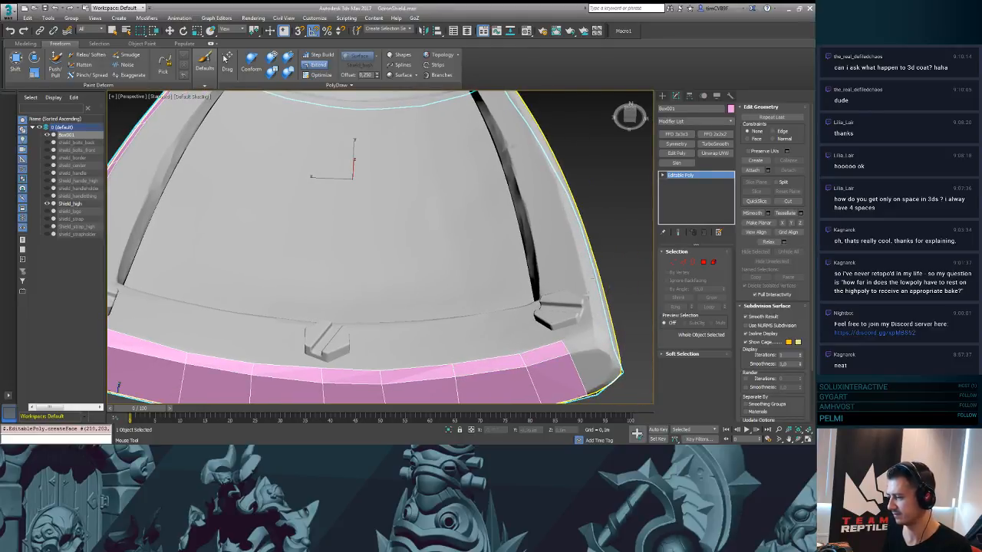
- Extend a face over the top corner of the side wall and merge its free vertex into the rear strip with Optimize
scroll(368, 199, down, 4)
alt+middle_drag(420, 199, 465, 242)
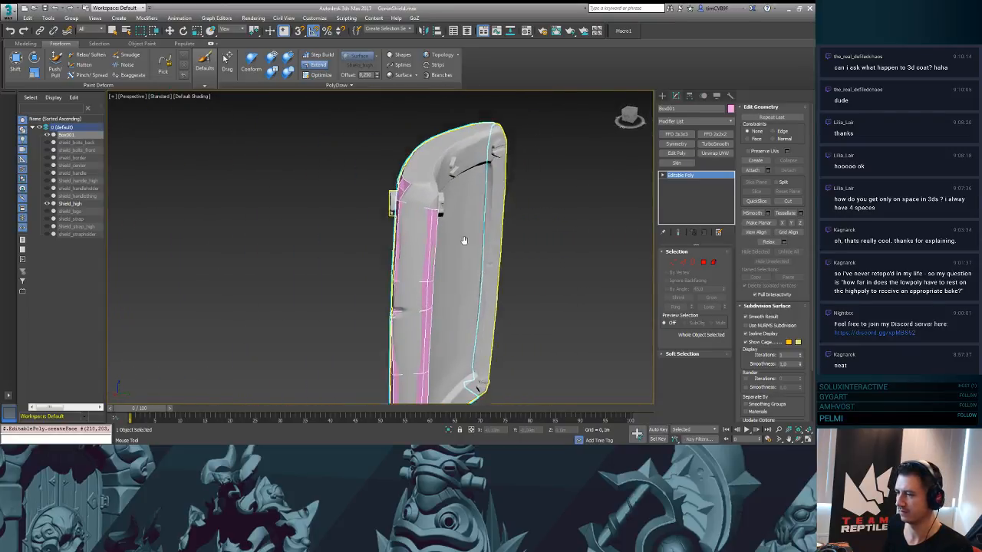
scroll(460, 245, up, 2)
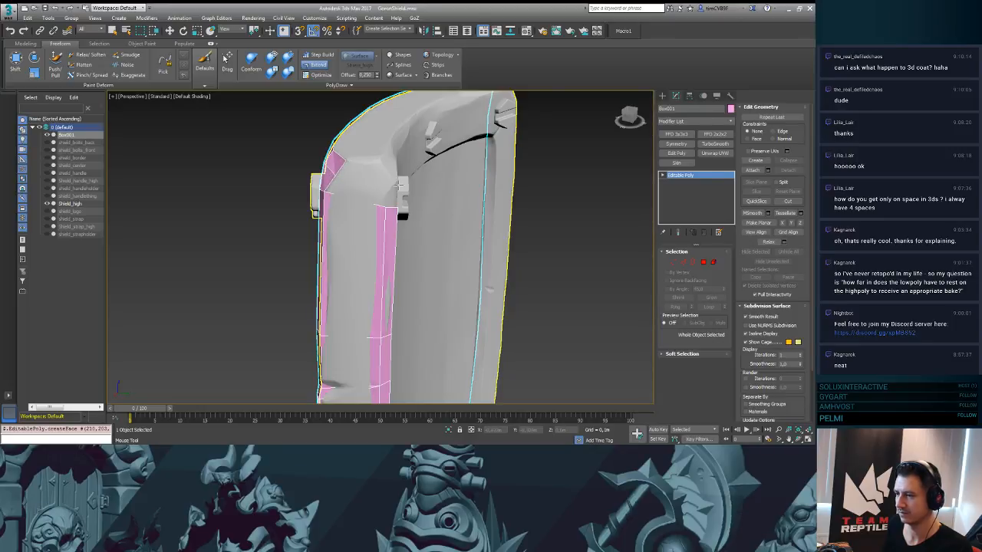
drag(337, 177, 376, 194)
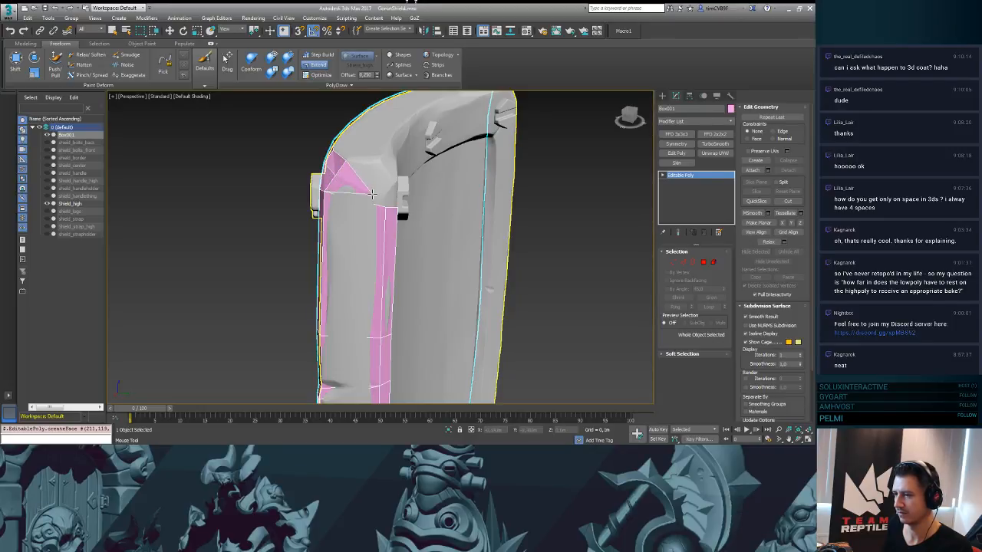
click(321, 74)
drag(377, 194, 385, 204)
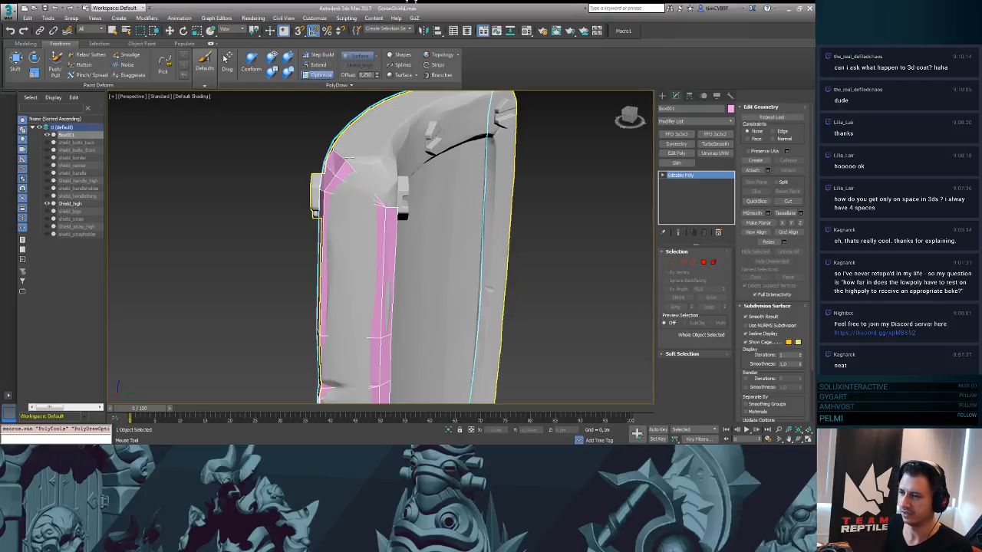
- Extend the rear rim strip up to the top corner, bridge it to the front corner faces, and activate the Optimize tool
alt+middle_drag(375, 167, 339, 159)
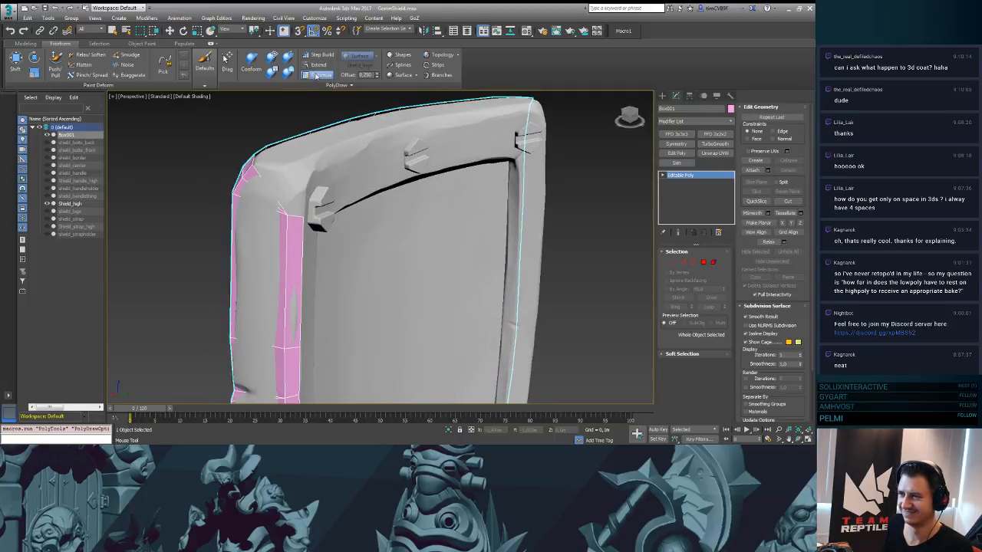
click(318, 66)
drag(296, 213, 302, 191)
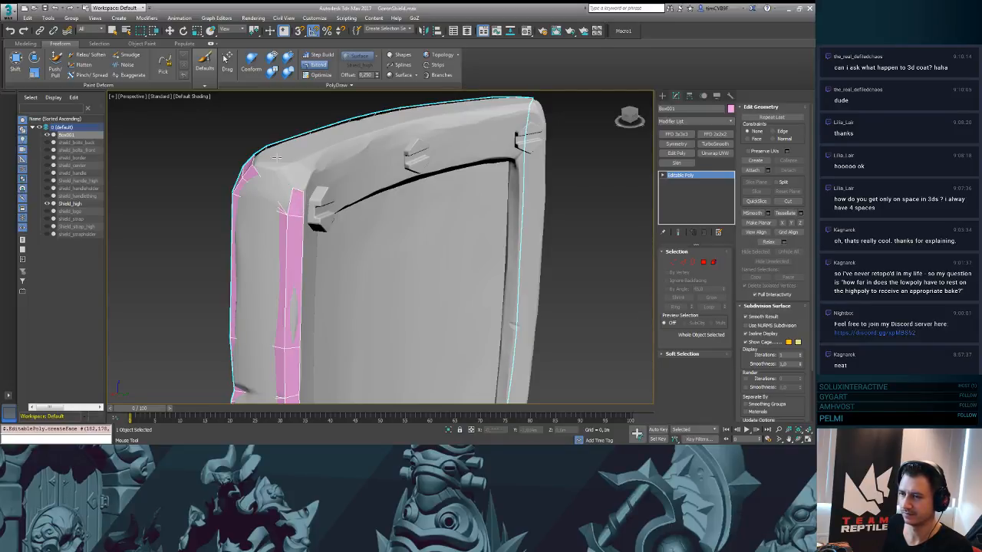
alt+middle_drag(276, 158, 299, 171)
drag(360, 239, 349, 206)
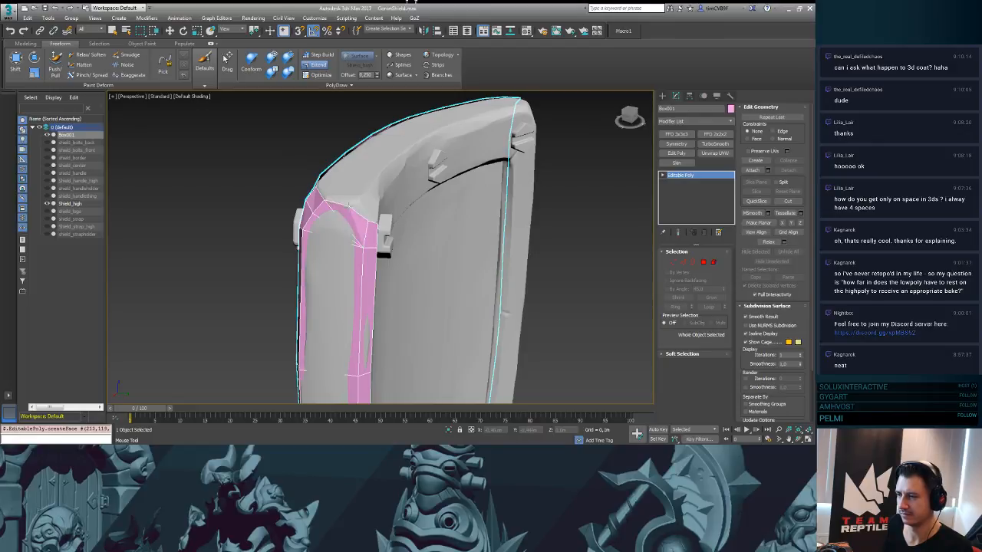
click(322, 75)
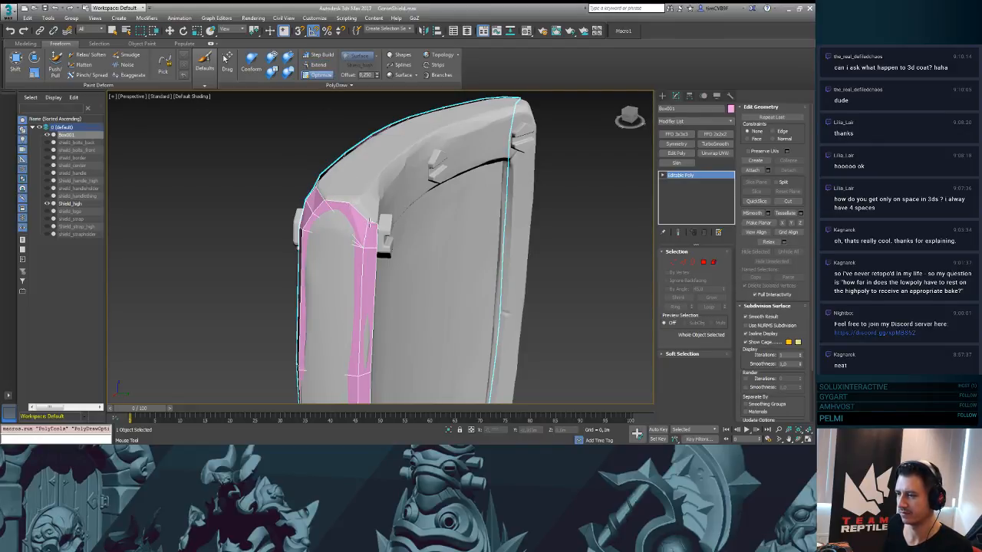
- Weld the stray vertex at the top corner with Optimize, and extend a face from the rear strip's upper end onto the corner
mouse_move(350, 203)
shift+mouse_down()
mouse_move(366, 218)
mouse_move(337, 210)
shift+mouse_up()
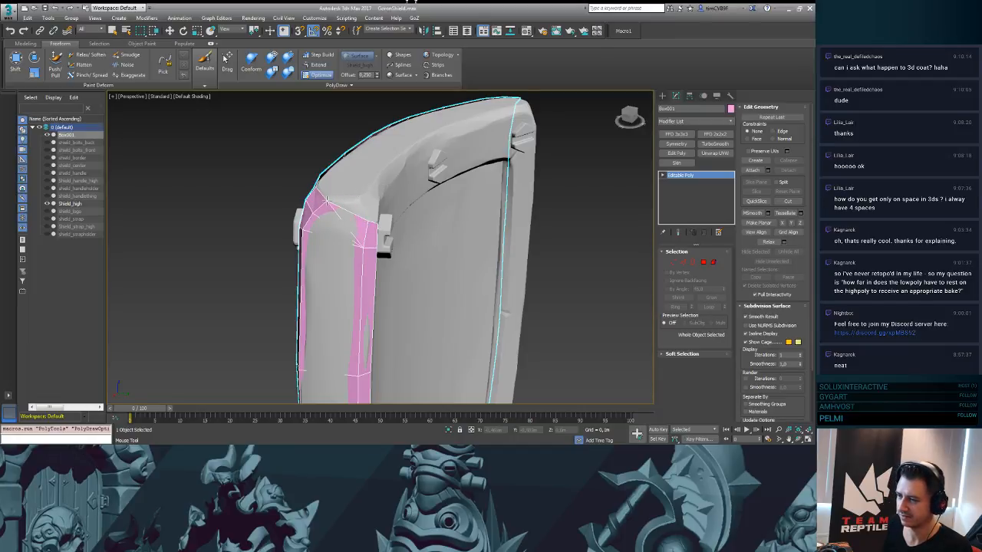
alt+middle_drag(406, 209, 323, 202)
middle_drag(192, 159, 285, 182)
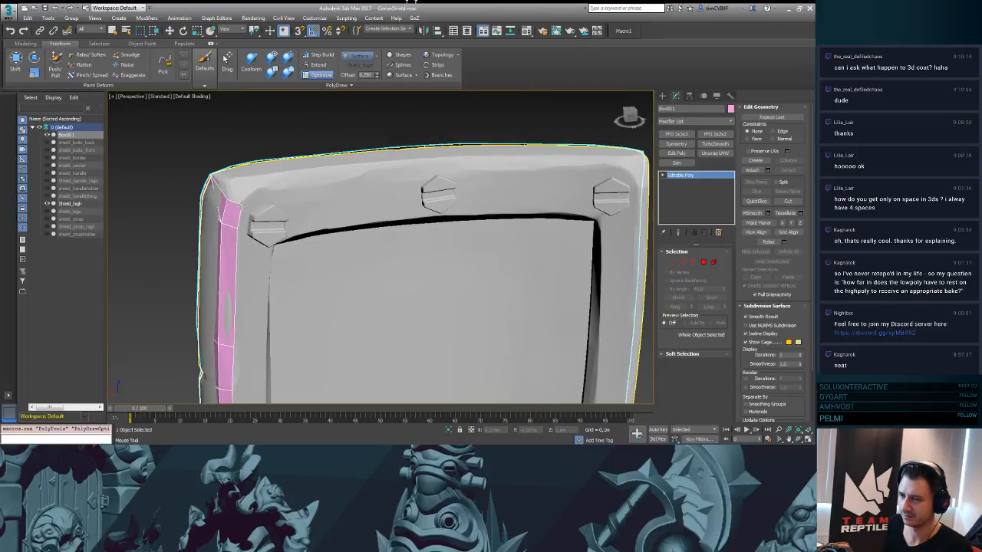
alt+middle_drag(246, 182, 286, 200)
alt+middle_drag(262, 274, 253, 216)
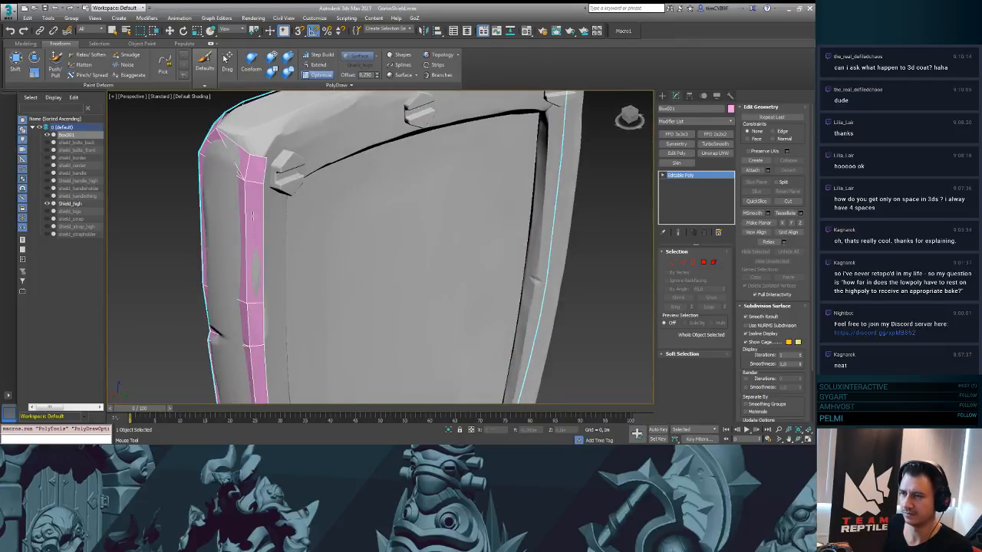
click(316, 64)
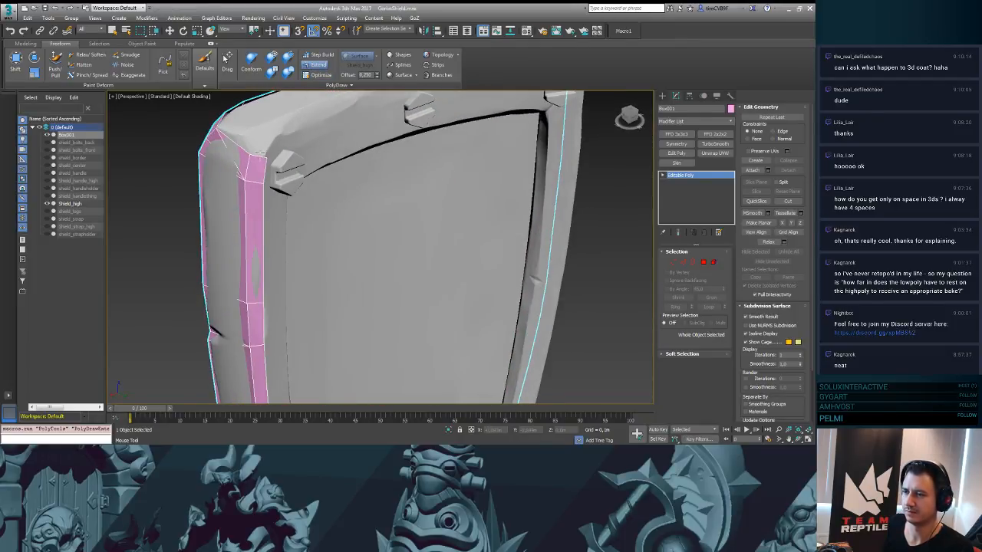
click(250, 134)
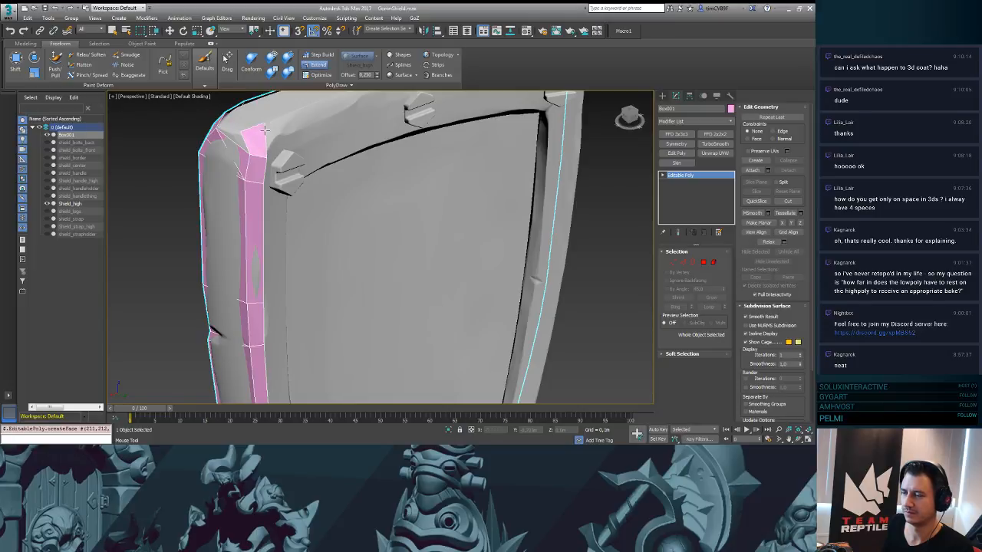
- Extend another face from the rear corner along the start of the rear top rim
alt+middle_drag(261, 130, 275, 251)
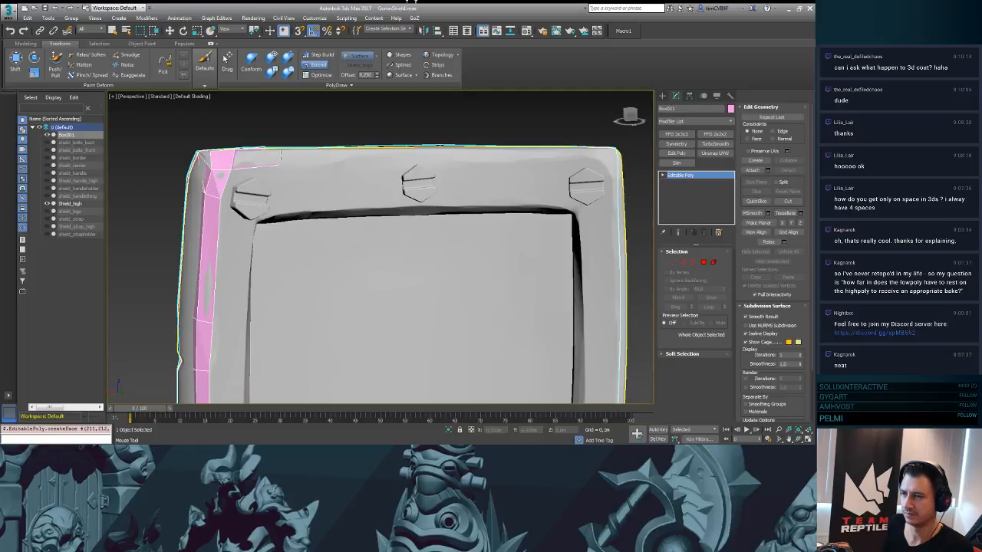
alt+middle_drag(265, 164, 269, 180)
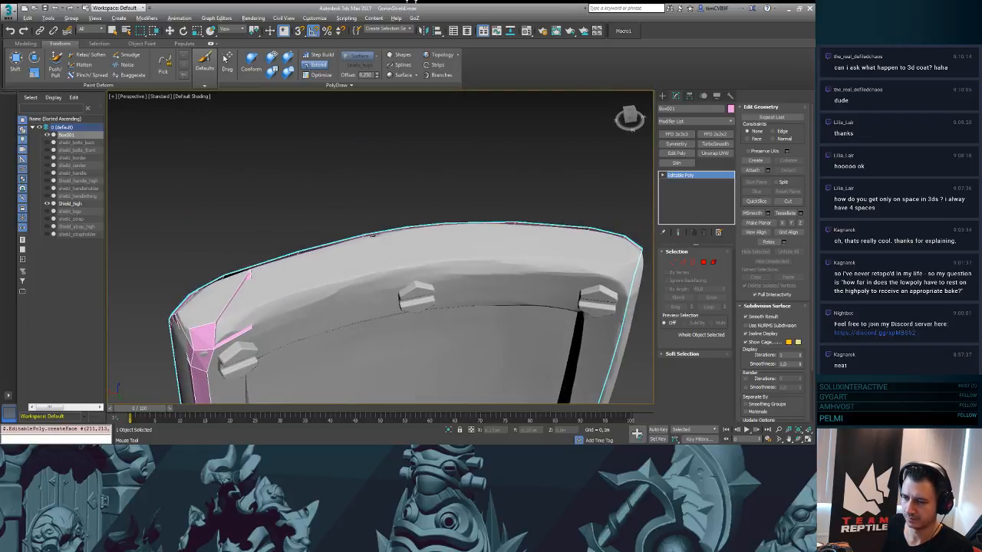
click(248, 308)
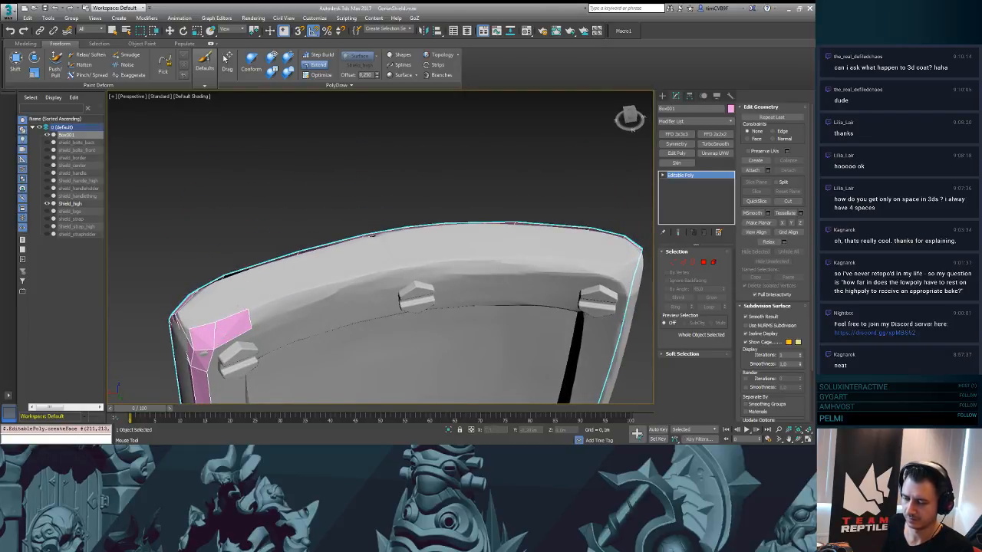
alt+middle_drag(248, 308, 308, 258)
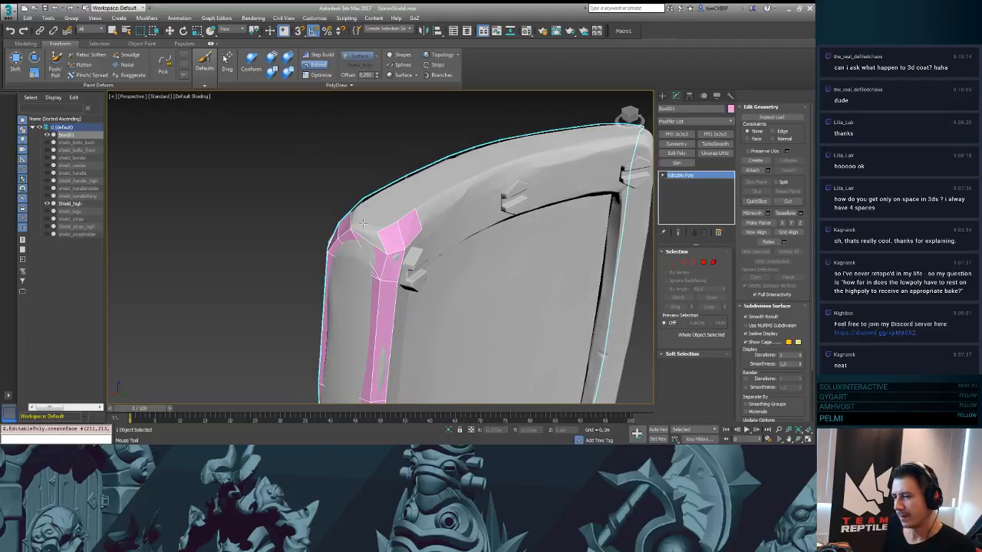
- Fill the top corner between the front and rear strips with Step Build quads, continuing onto the start of the top wall
click(318, 55)
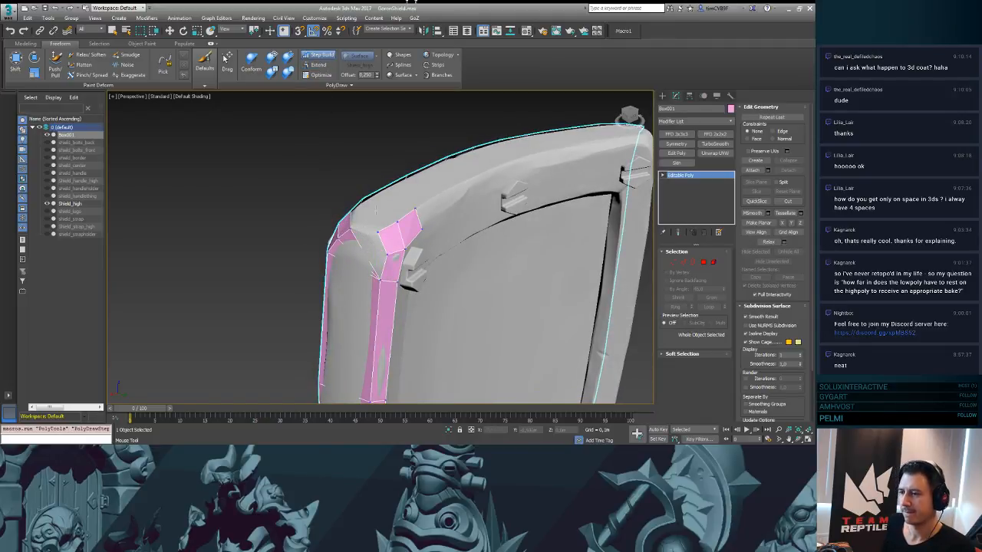
shift+click(377, 243)
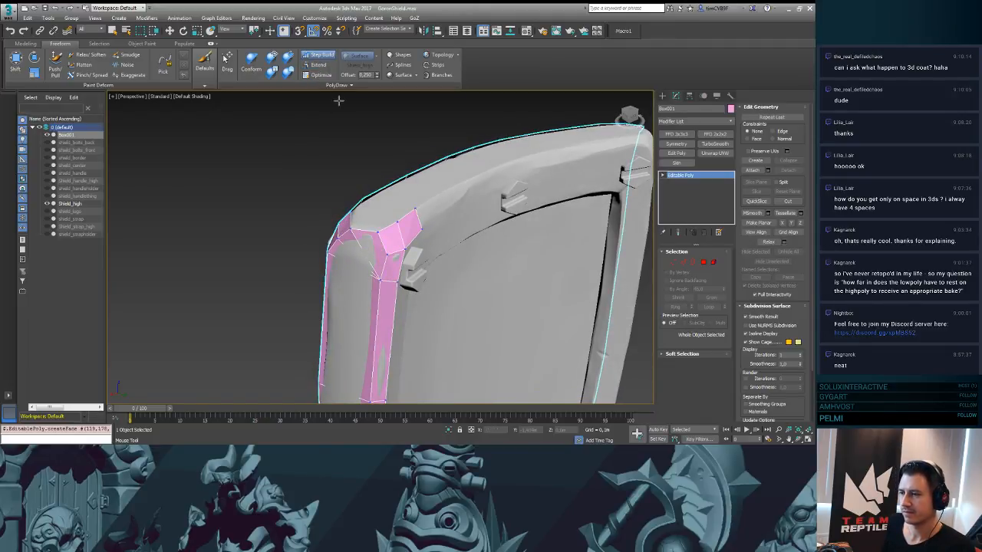
alt+middle_drag(382, 175, 395, 229)
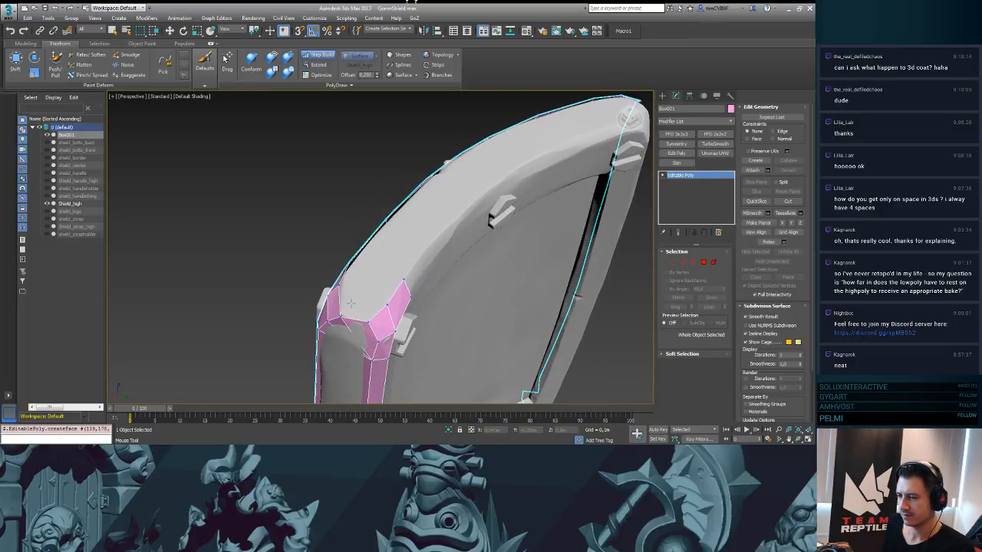
shift+click(369, 313)
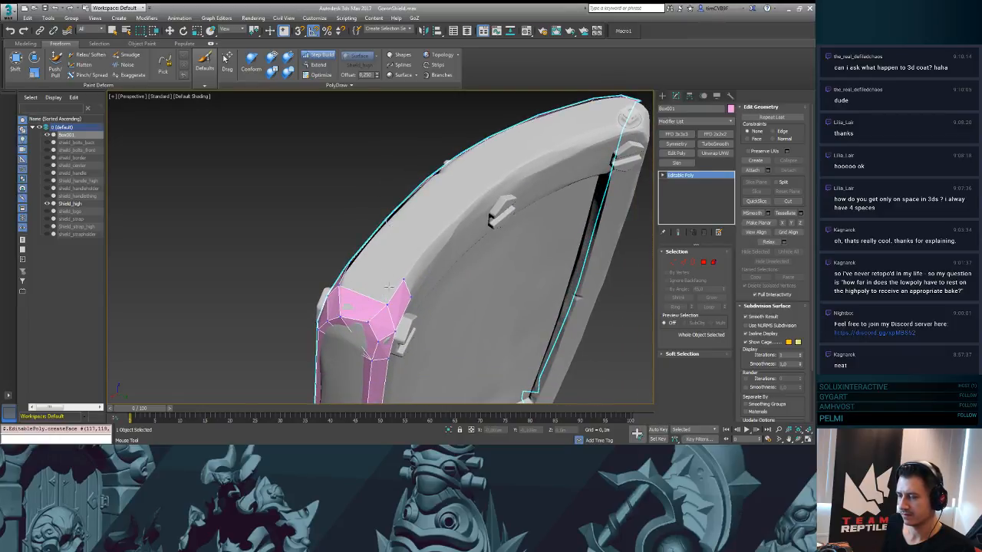
alt+middle_drag(388, 286, 430, 344)
shift+click(439, 345)
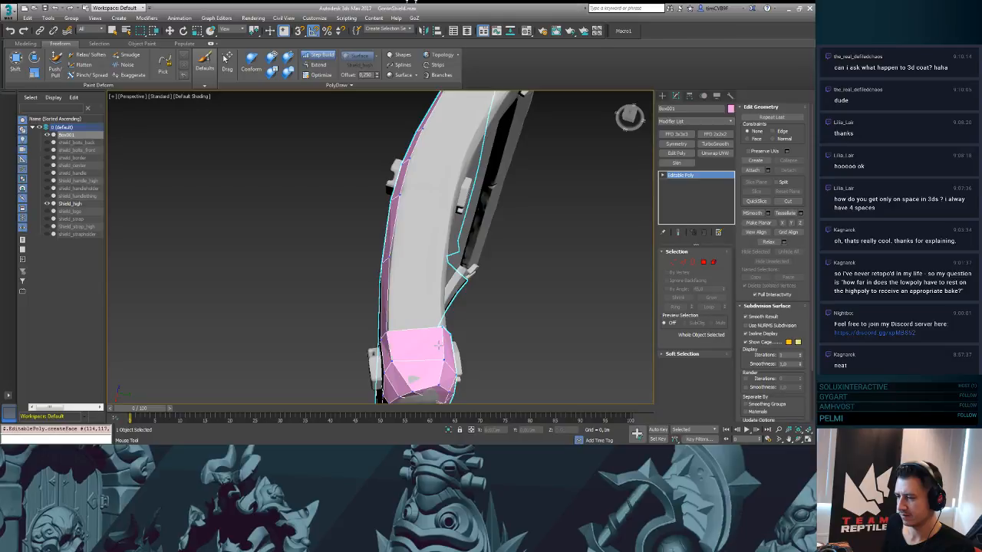
- Extend the top wall's quads along its full width from the filled corner to near the opposite top corner
alt+middle_drag(426, 295, 320, 184)
click(314, 64)
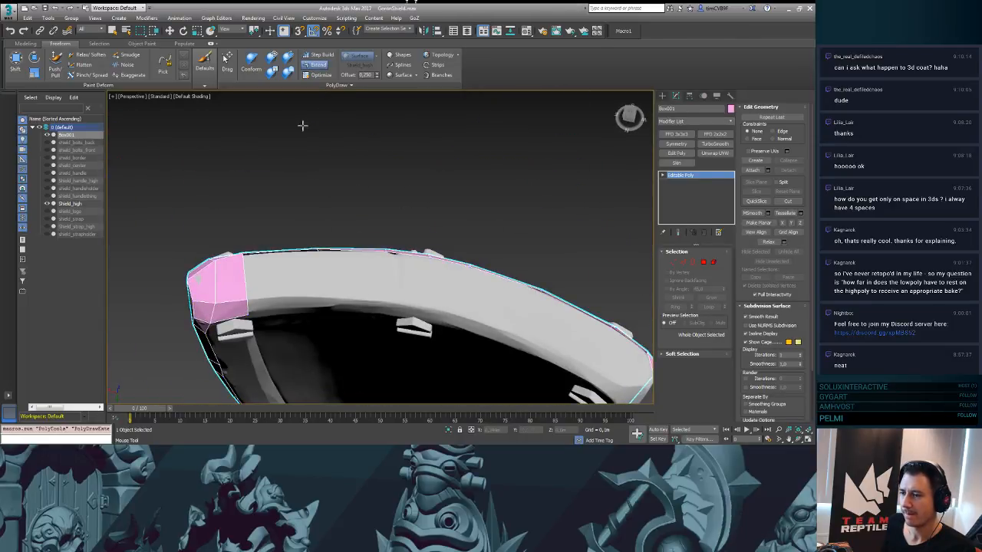
drag(245, 256, 320, 296)
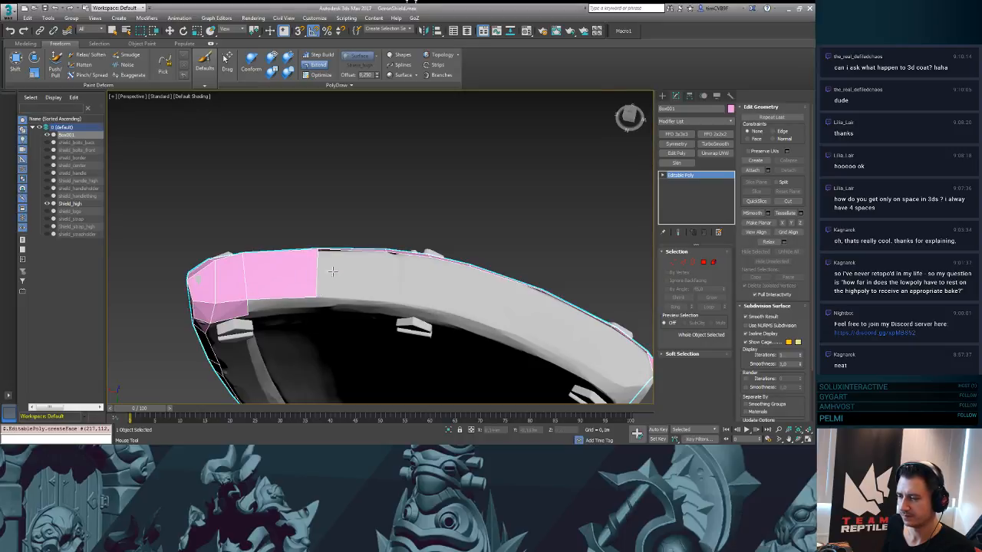
mouse_move(333, 272)
alt+middle_down()
mouse_move(335, 291)
mouse_move(339, 255)
alt+middle_up()
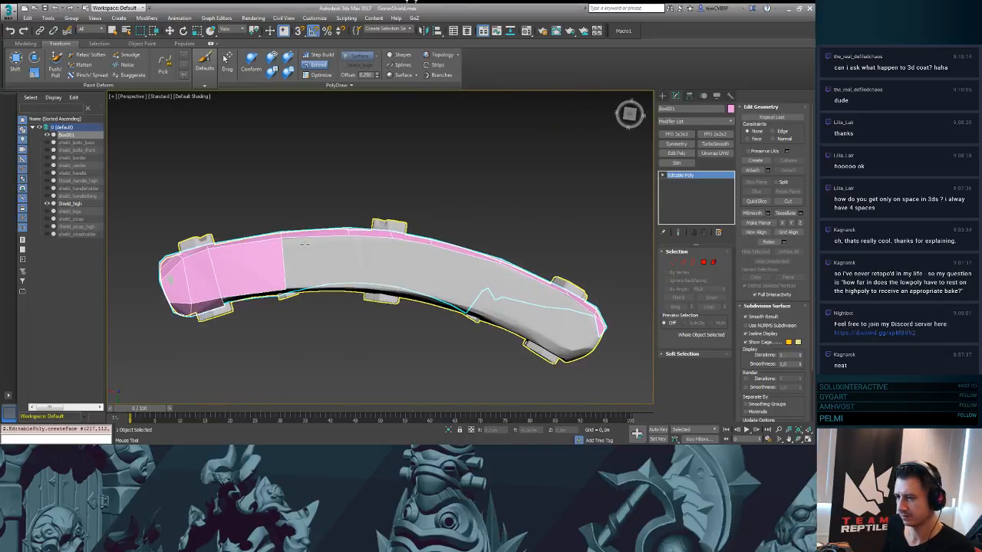
alt+middle_drag(349, 289, 355, 256)
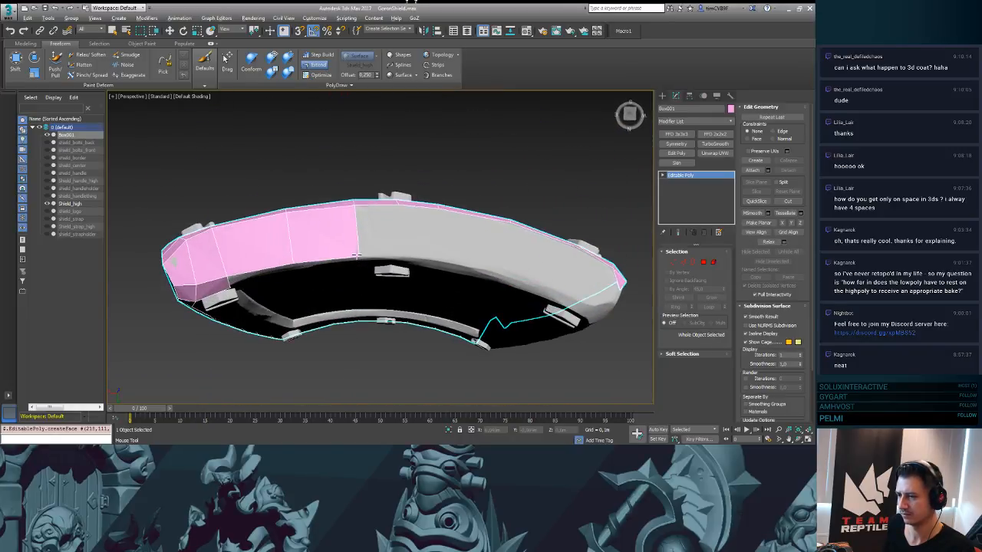
shift+drag(360, 213, 397, 256)
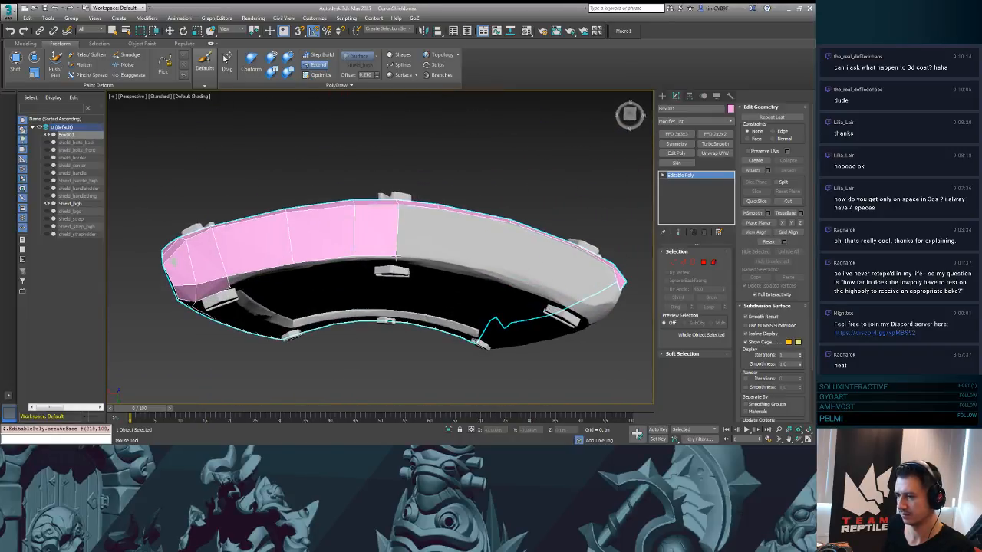
alt+middle_drag(408, 218, 383, 250)
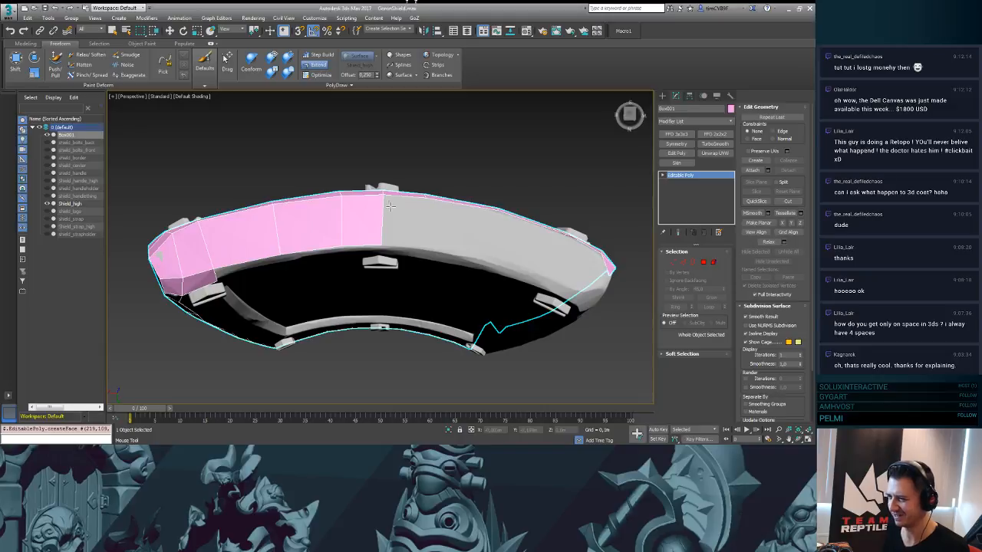
drag(384, 196, 421, 248)
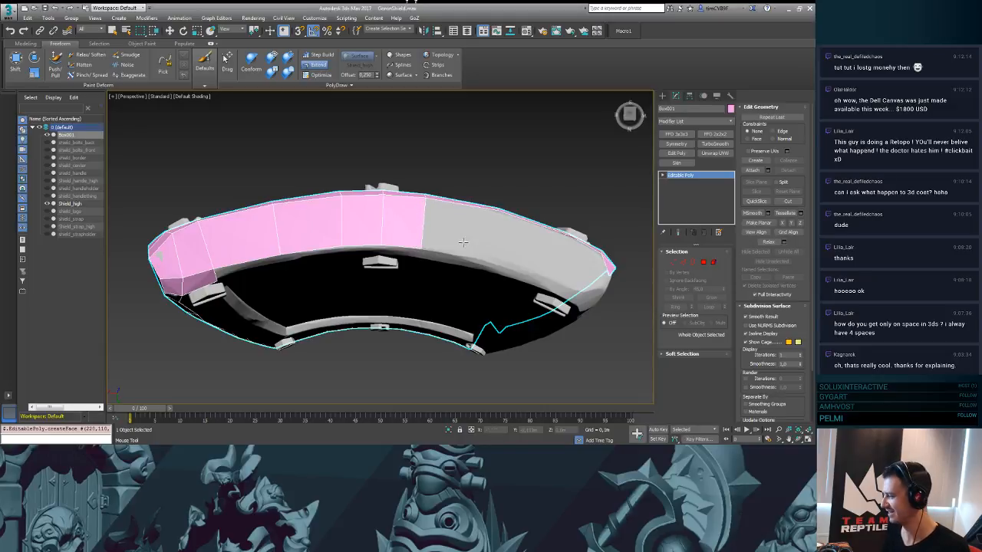
middle_drag(427, 240, 385, 253)
drag(378, 252, 501, 290)
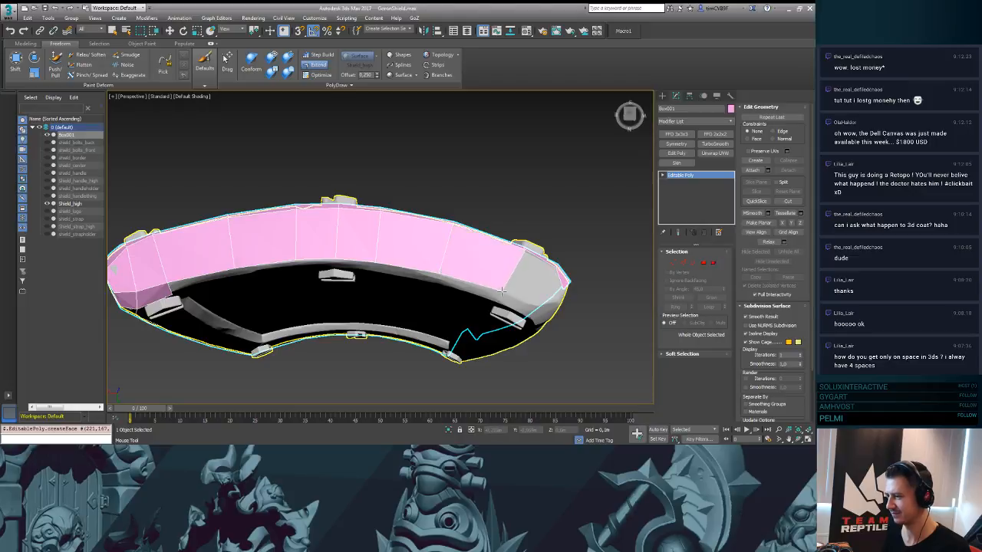
- Extend a narrow strip of quads over the rear top rim, following the top wall's segments to the end of its strip
alt+middle_drag(501, 290, 276, 183)
drag(277, 183, 420, 178)
key(ctrl+z)
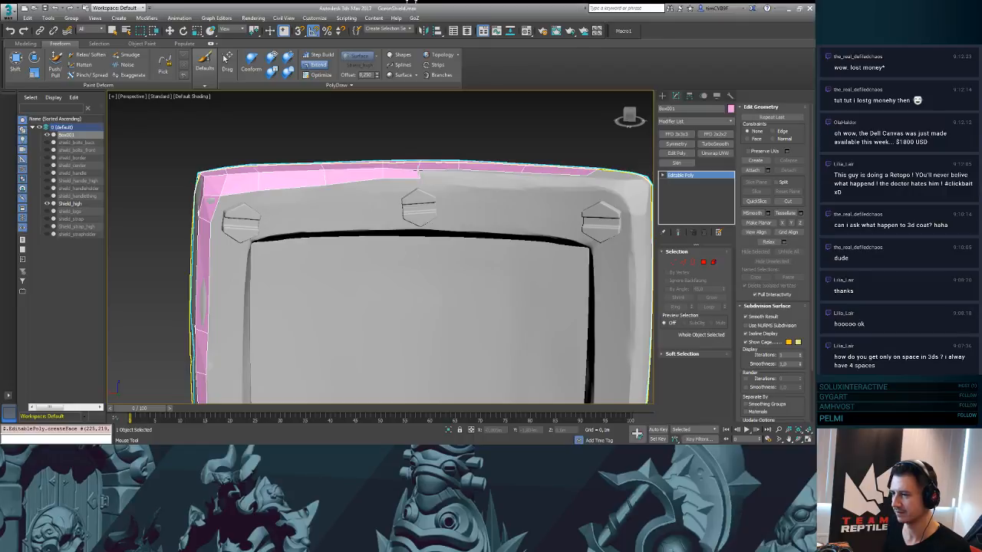
alt+middle_drag(451, 174, 430, 220)
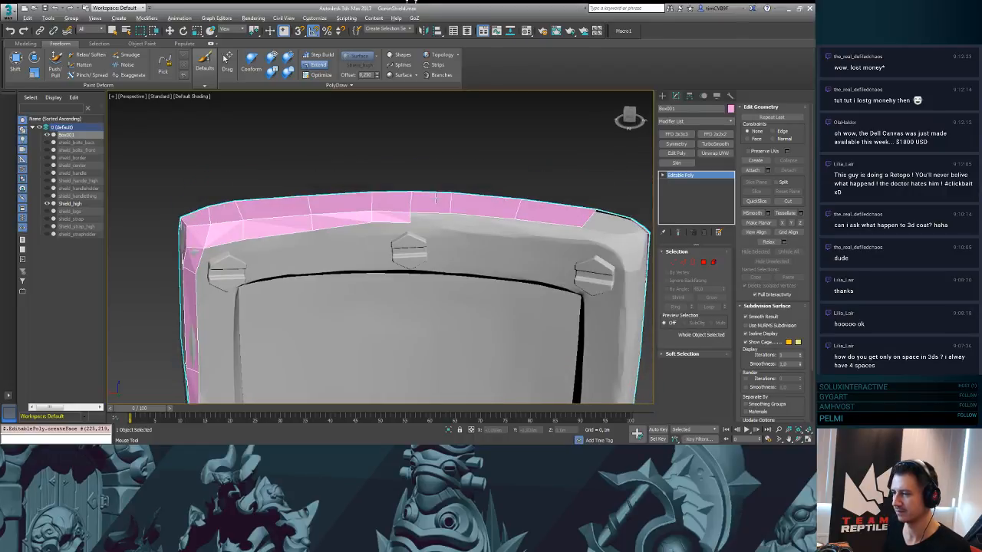
drag(435, 216, 512, 229)
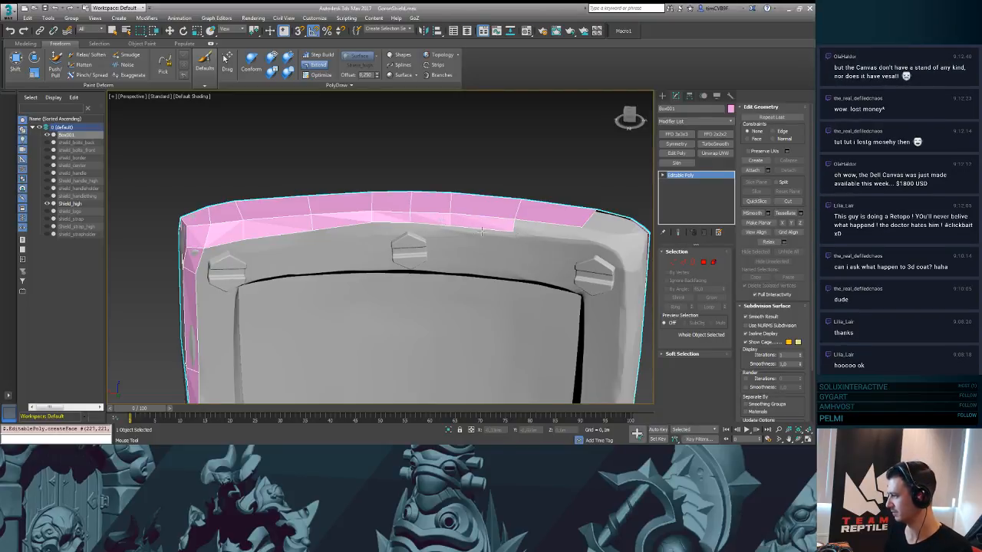
middle_drag(523, 250, 481, 254)
shift+drag(510, 239, 543, 244)
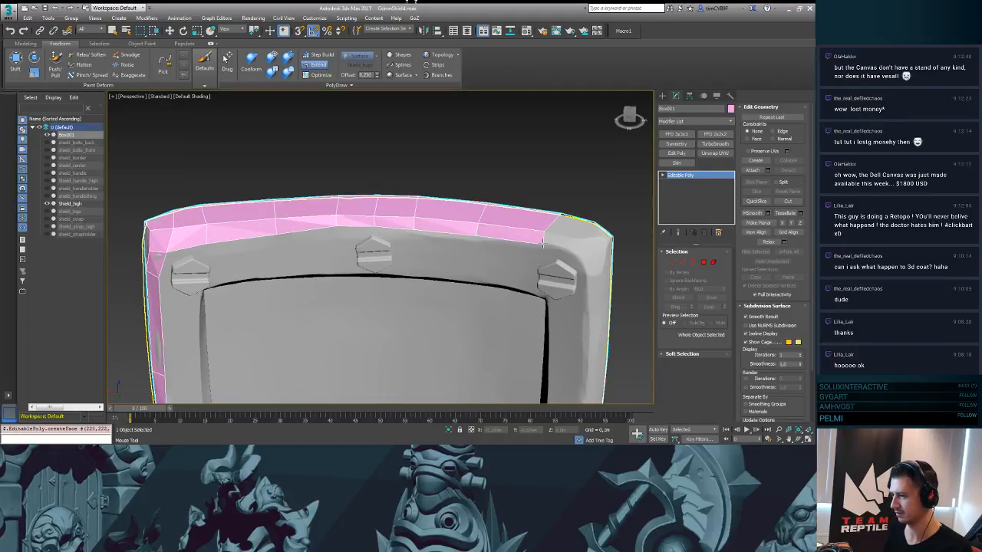
- Extend faces from the end of the rear top strip around the rear of the opposite top corner
alt+middle_drag(543, 244, 429, 178)
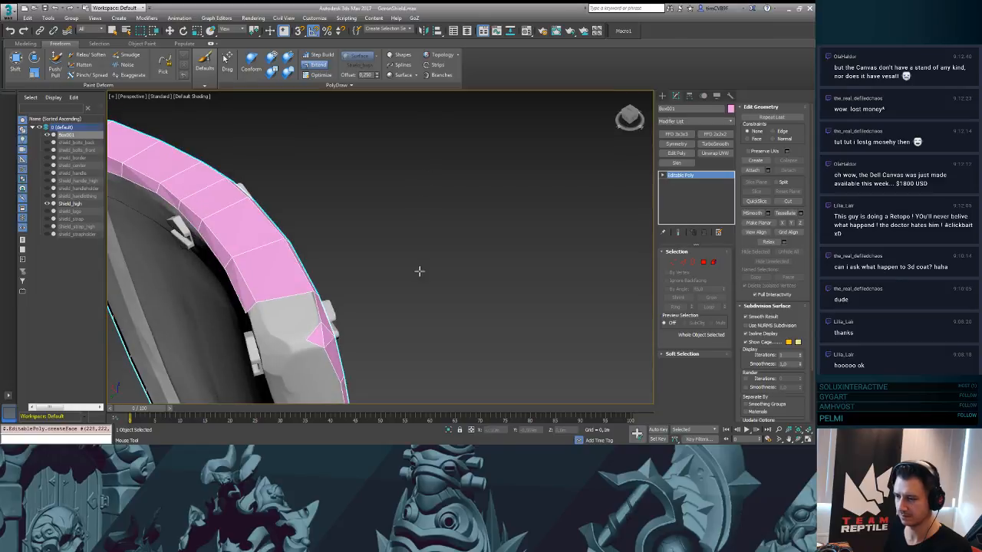
middle_drag(419, 271, 466, 235)
shift+drag(438, 213, 402, 243)
key(shift+z)
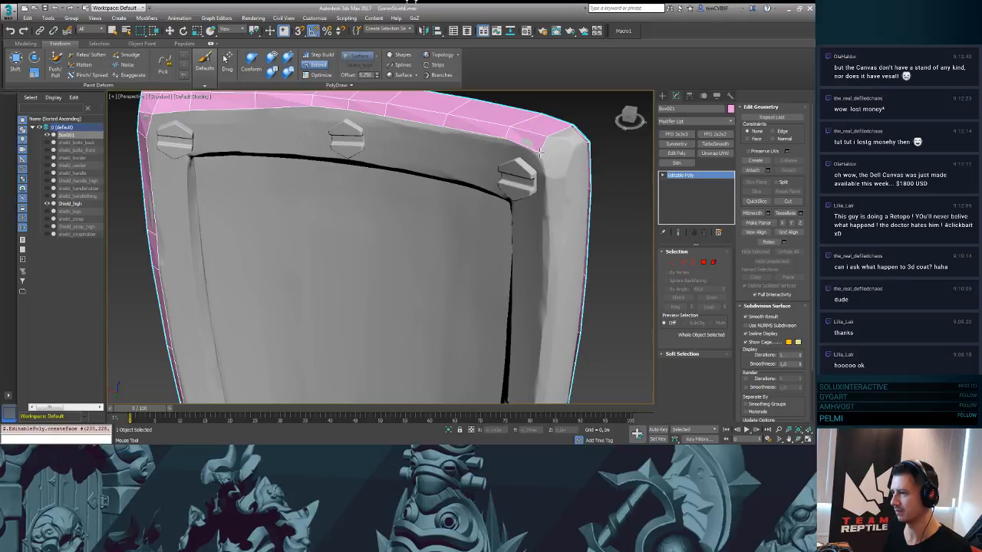
shift+drag(542, 147, 546, 161)
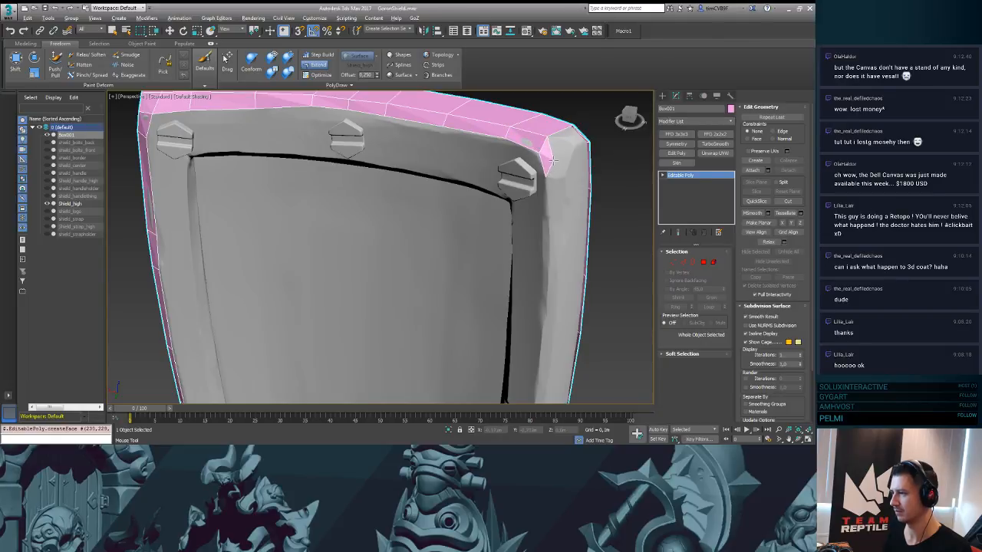
ctrl+click(552, 160)
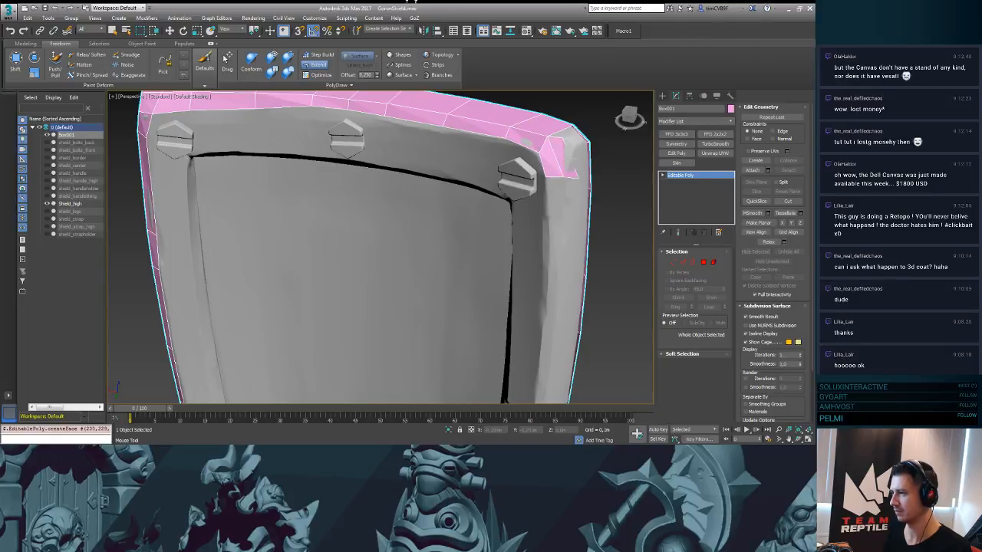
ctrl+click(571, 163)
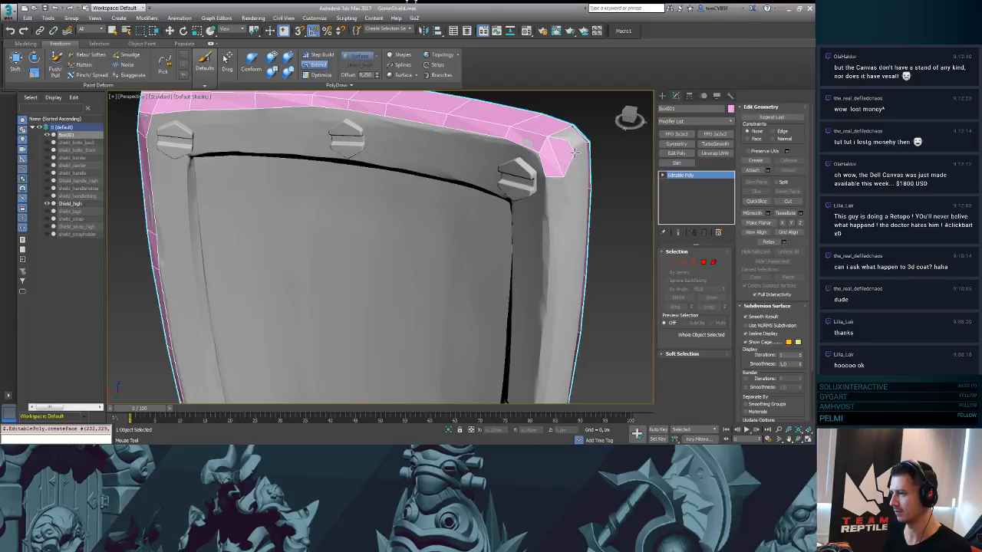
- Undo the last face deletion and bridge the opposite corner's rear faces to the front strip with a Step Build quad
alt+middle_drag(613, 147, 555, 169)
alt+middle_drag(515, 201, 537, 177)
scroll(519, 182, up, 5)
middle_drag(364, 202, 487, 233)
scroll(408, 192, down, 3)
key(ctrl+z)
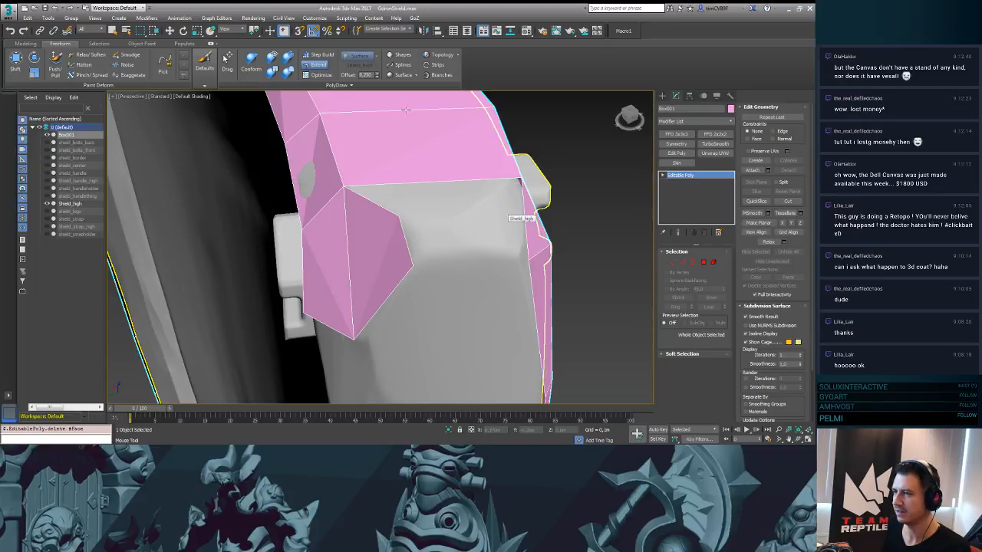
click(319, 55)
shift+click(483, 228)
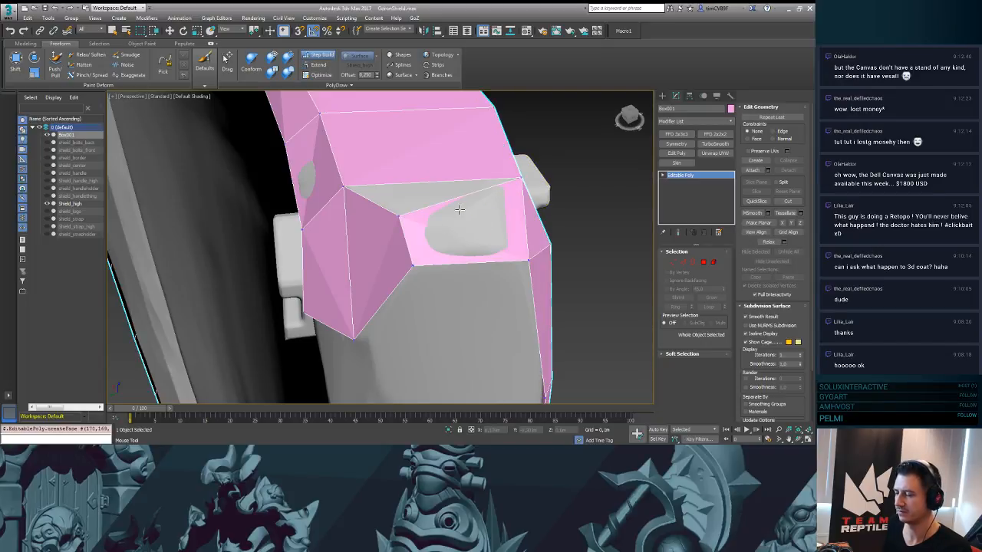
alt+middle_drag(458, 208, 405, 187)
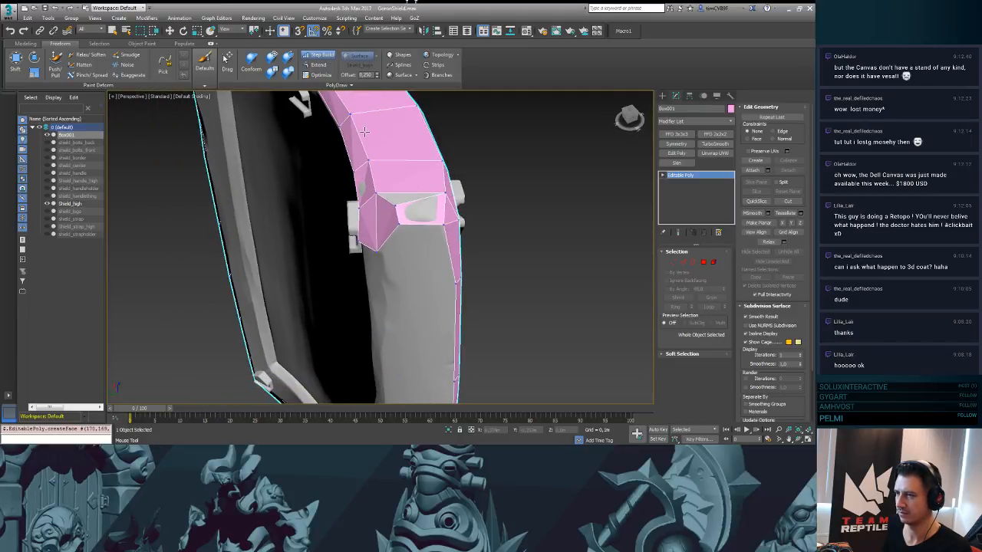
click(317, 56)
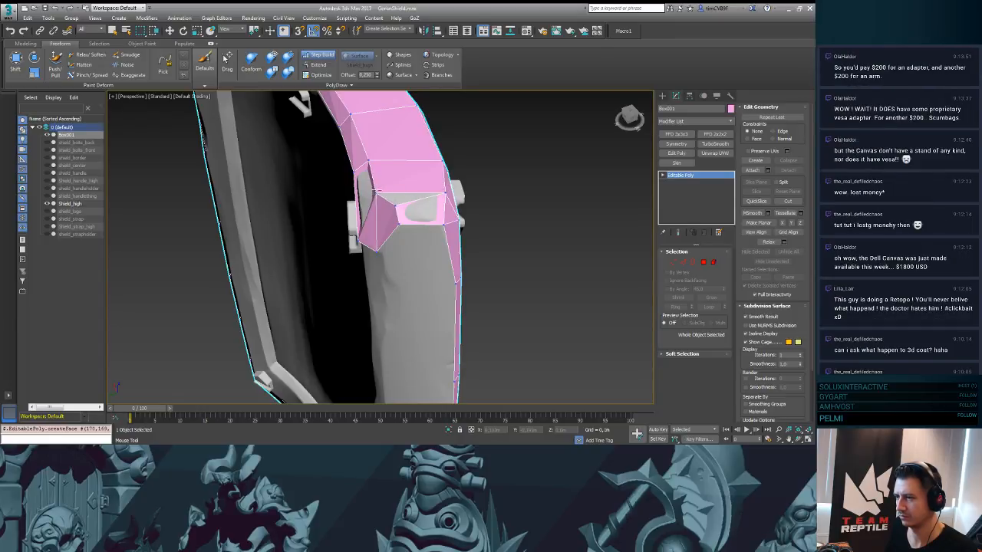
- Undo the last created face and rebuild the quad closing the rear gap of the top corner with Step Build
key(ctrl+z)
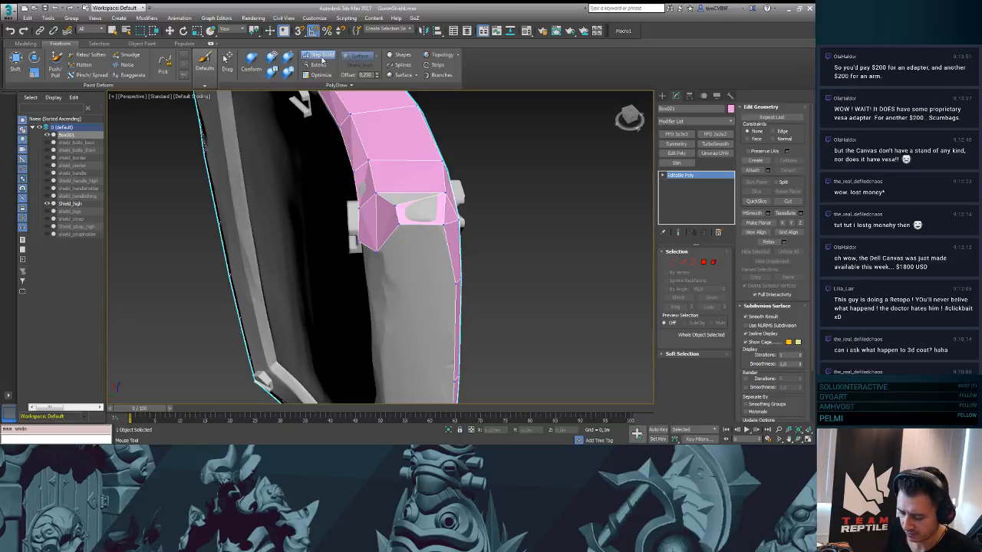
click(321, 58)
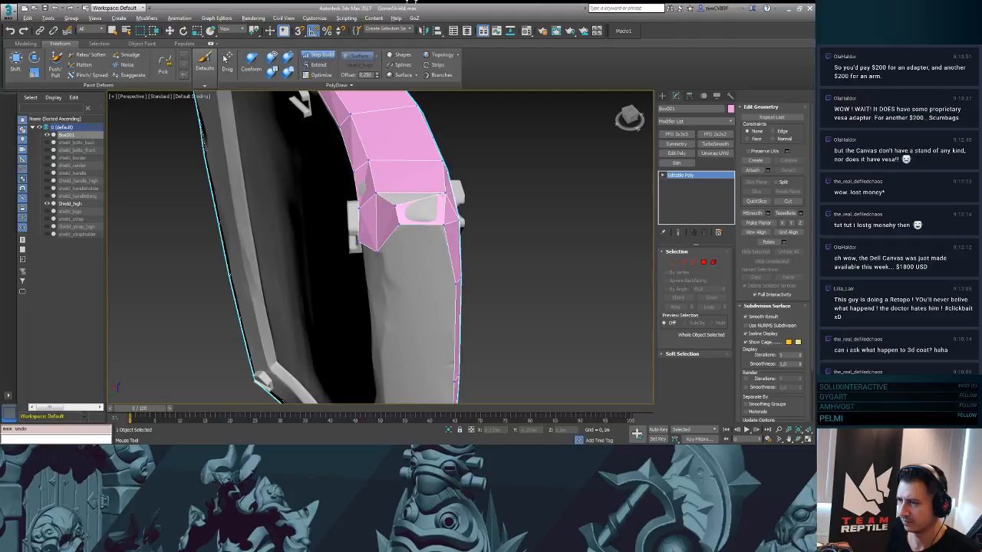
shift+click(376, 193)
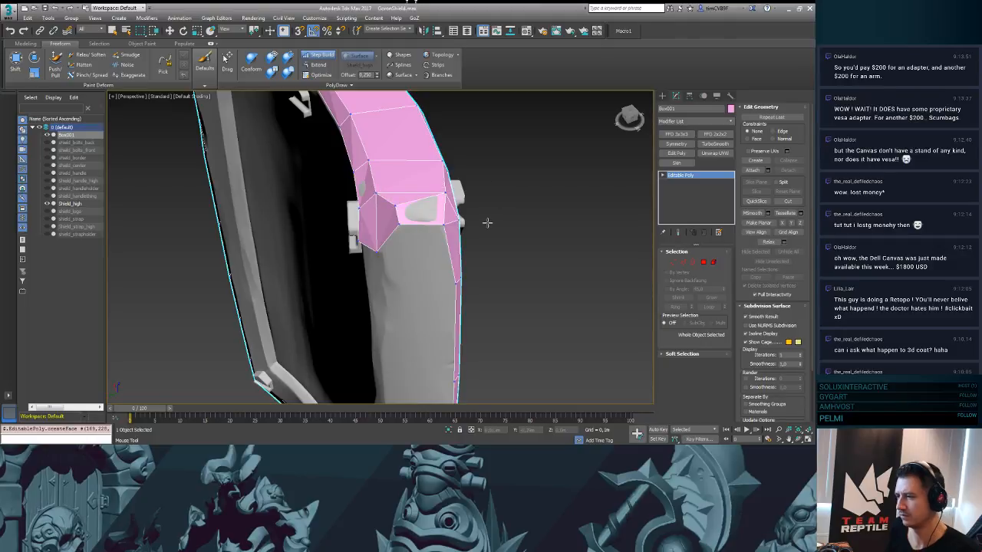
alt+middle_drag(508, 186, 348, 217)
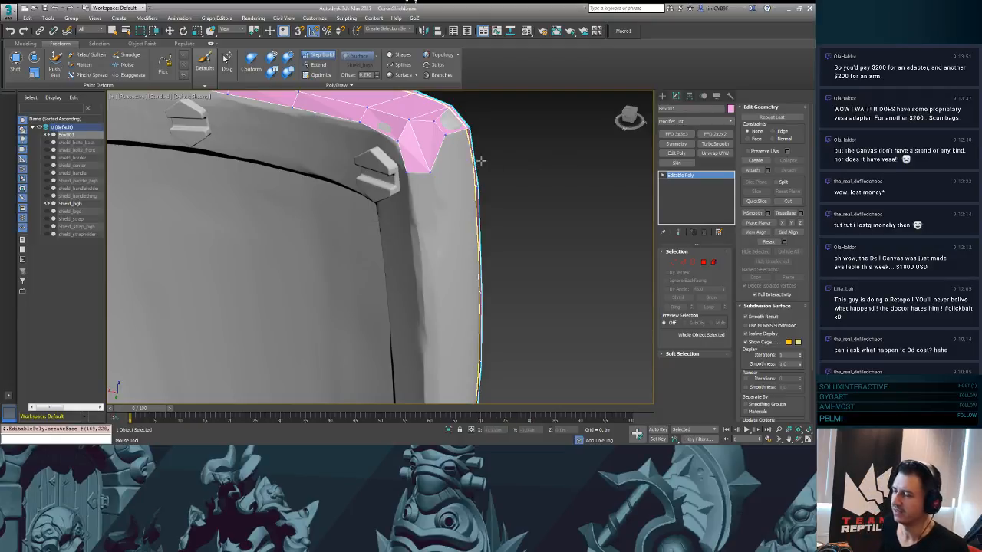
alt+middle_drag(513, 159, 467, 158)
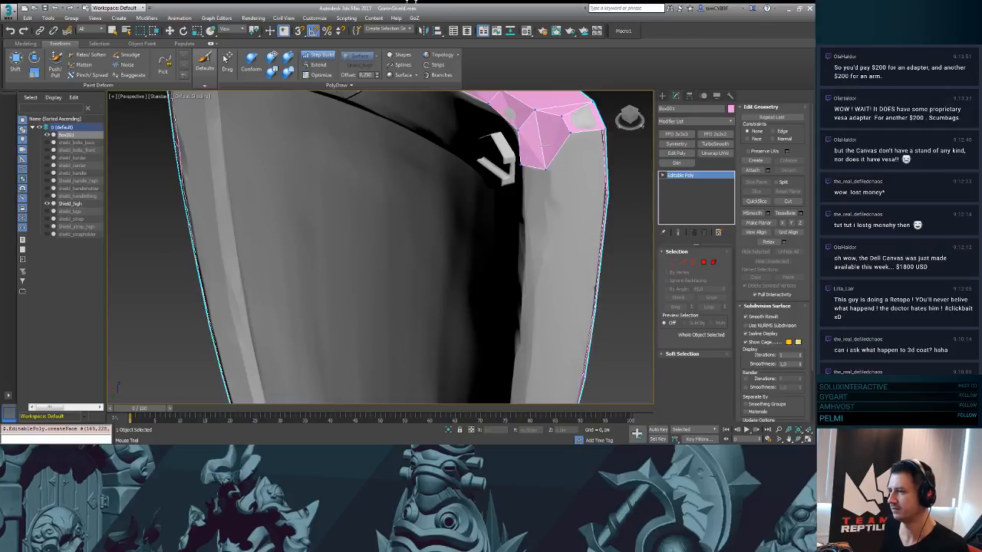
- Extend a quad from the top corner down the side wall and adjust its free lower vertex with Optimize
click(319, 64)
drag(543, 167, 550, 190)
key(ctrl+z)
alt+middle_drag(549, 190, 465, 178)
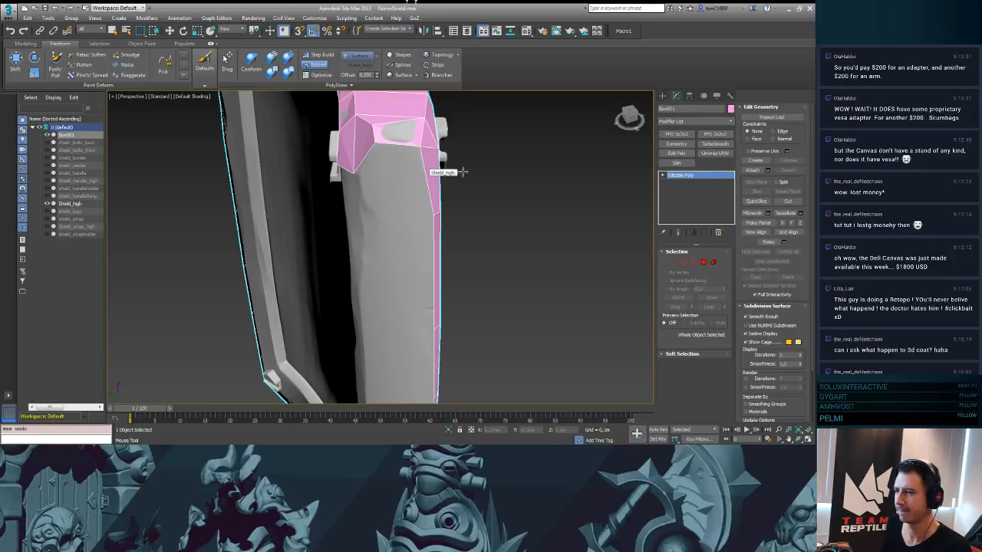
alt+middle_drag(462, 171, 414, 167)
shift+click(383, 172)
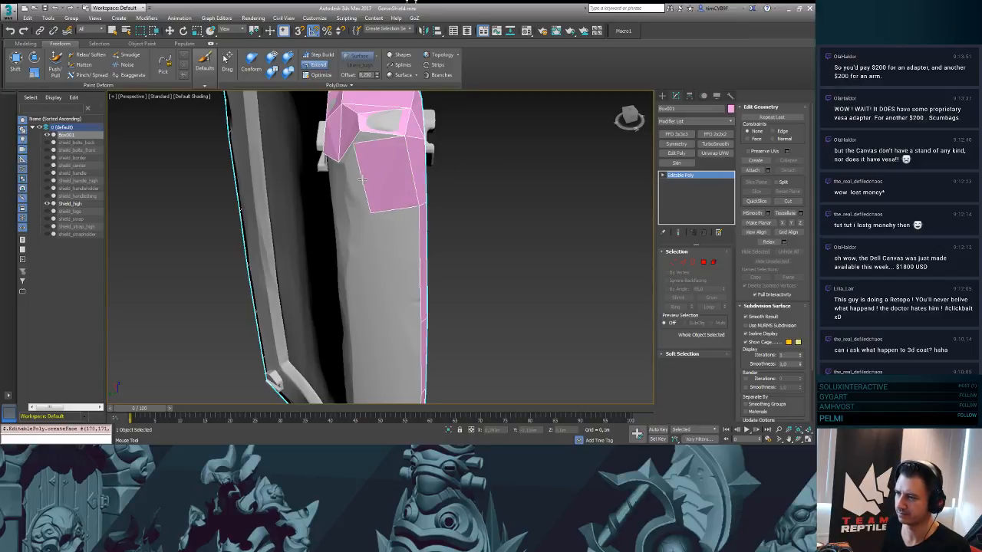
click(319, 76)
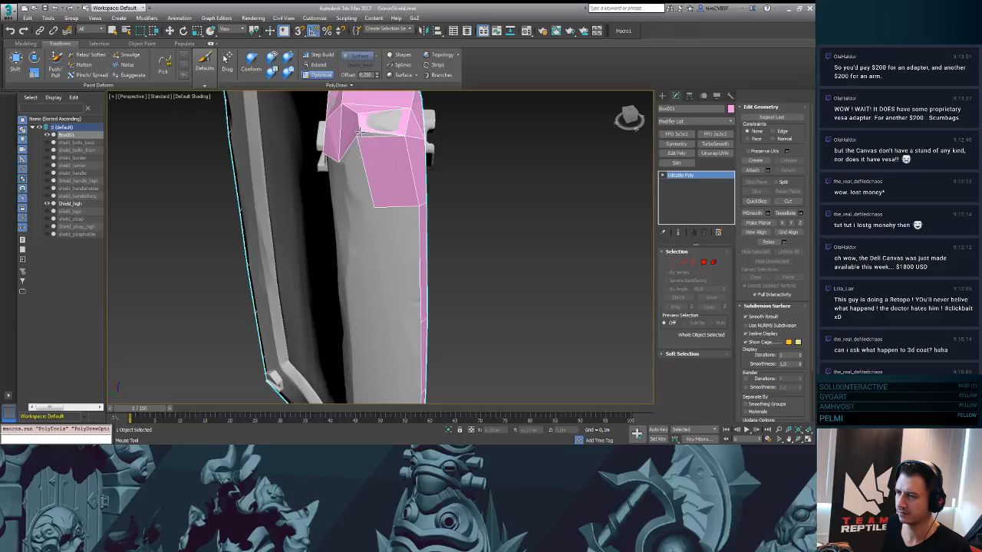
scroll(384, 169, up, 4)
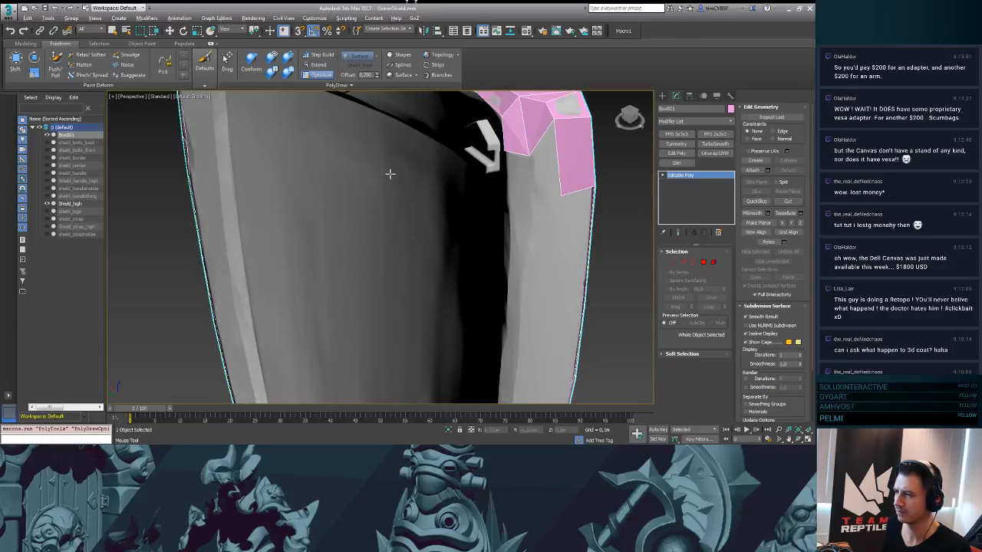
drag(556, 196, 553, 199)
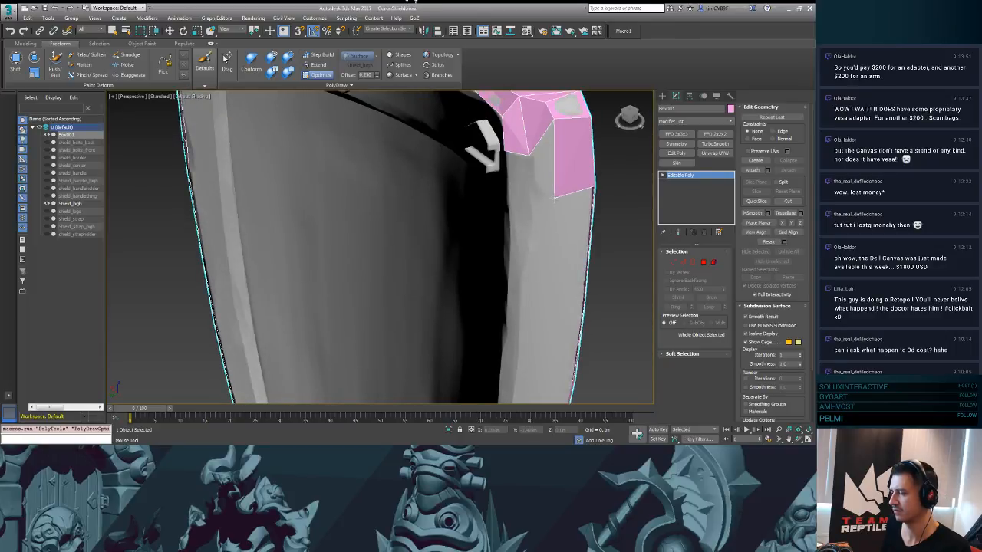
- Extend the top corner's rear faces down beside the new side wall quad and around the rear rim edge
key(e)
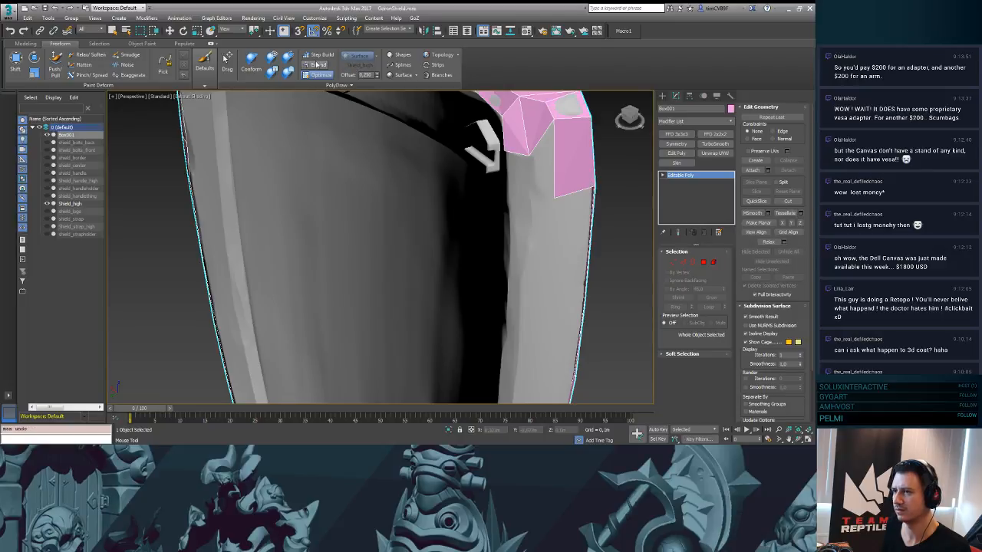
drag(529, 155, 538, 192)
key(ctrl+z)
key(ctrl+z)
alt+middle_drag(540, 178, 505, 181)
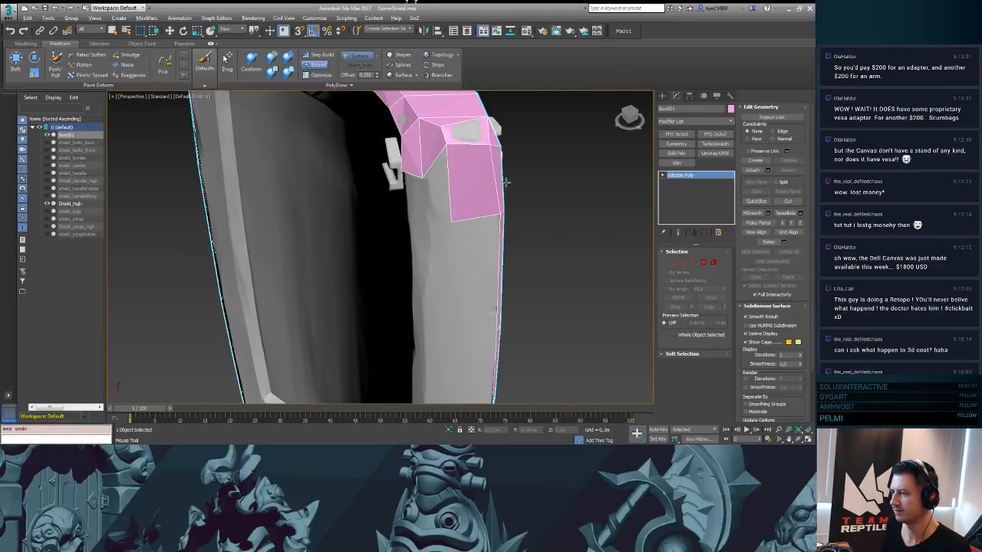
drag(445, 162, 430, 228)
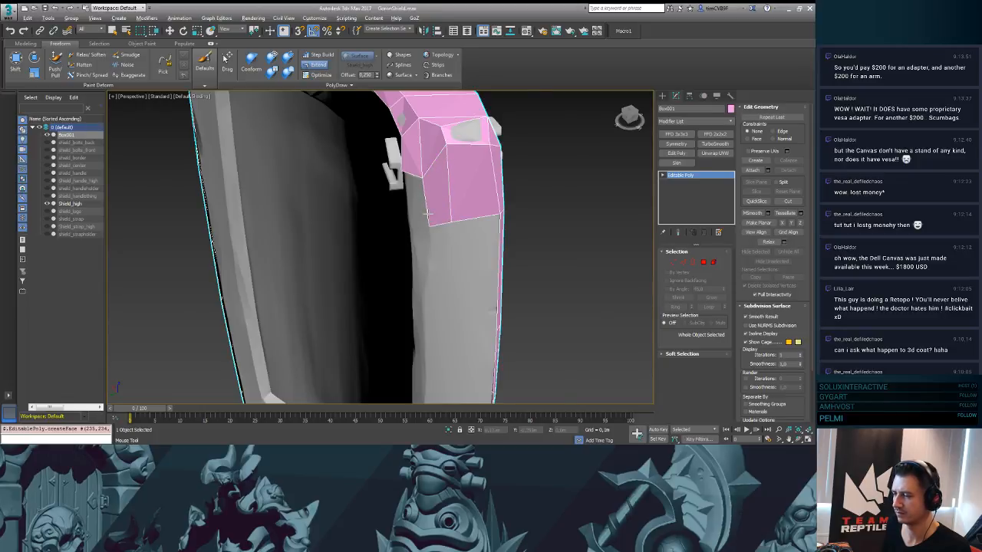
alt+middle_drag(427, 213, 453, 213)
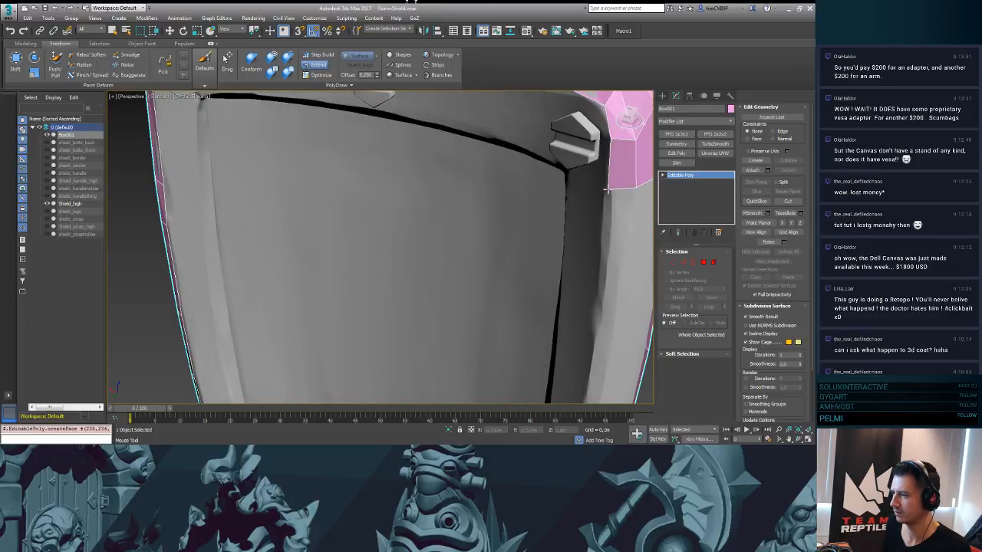
alt+middle_drag(613, 188, 526, 197)
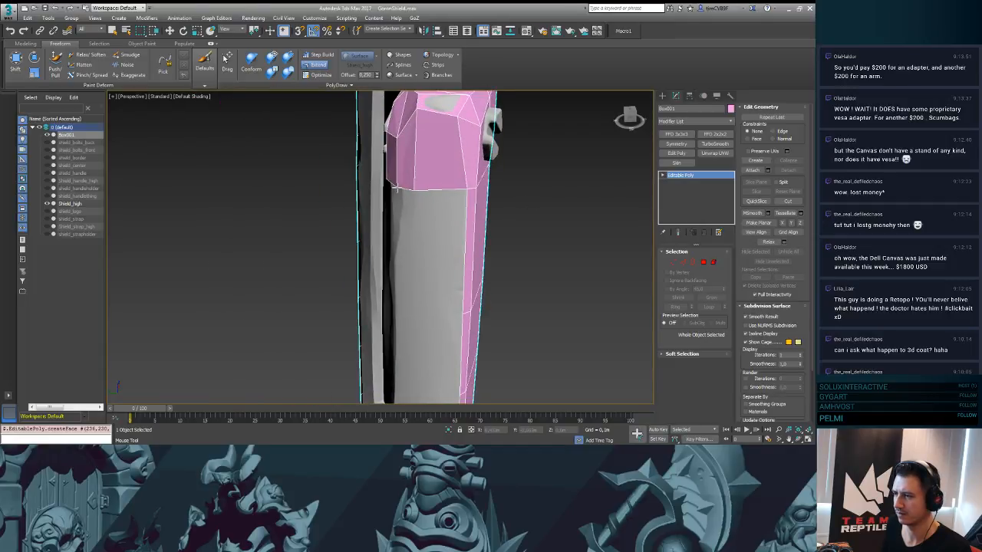
scroll(449, 198, up, 5)
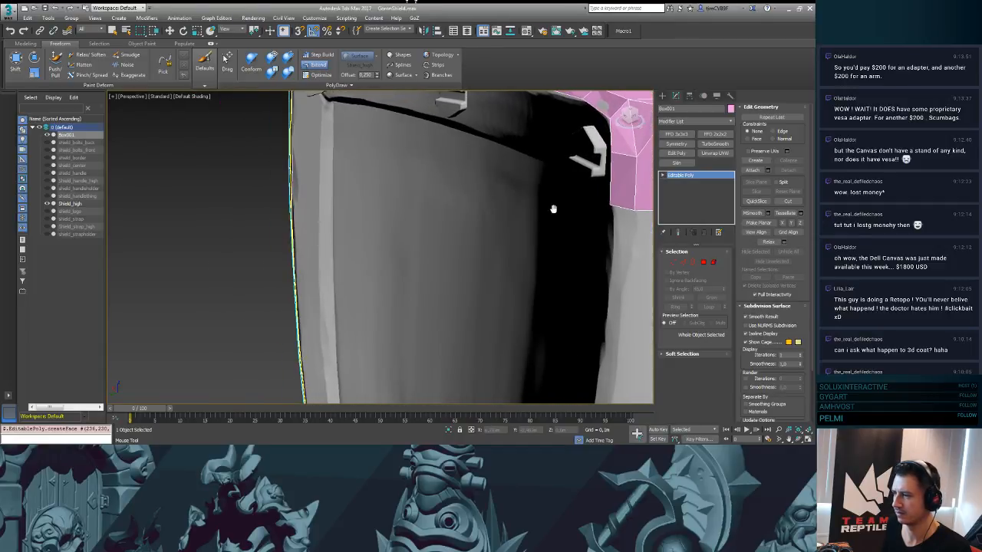
alt+middle_drag(553, 209, 468, 207)
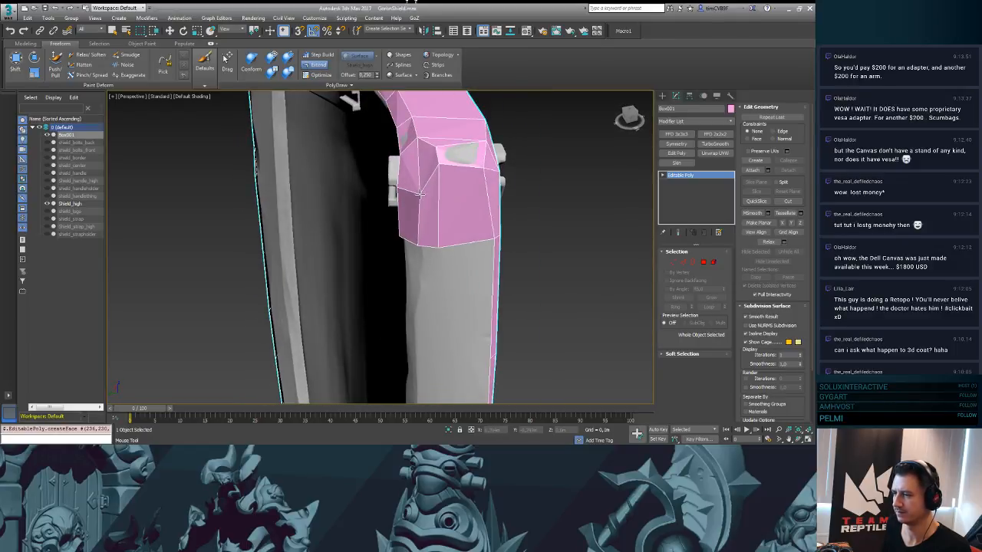
alt+middle_drag(437, 164, 476, 162)
- Remove the extra vertex along the lower edge of the top corner's side faces with Optimize
click(320, 74)
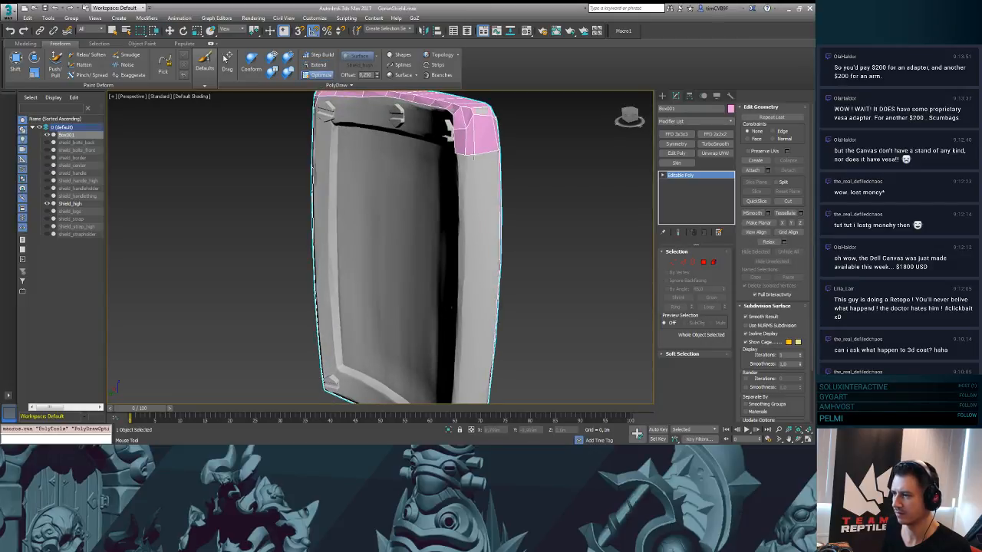
click(466, 153)
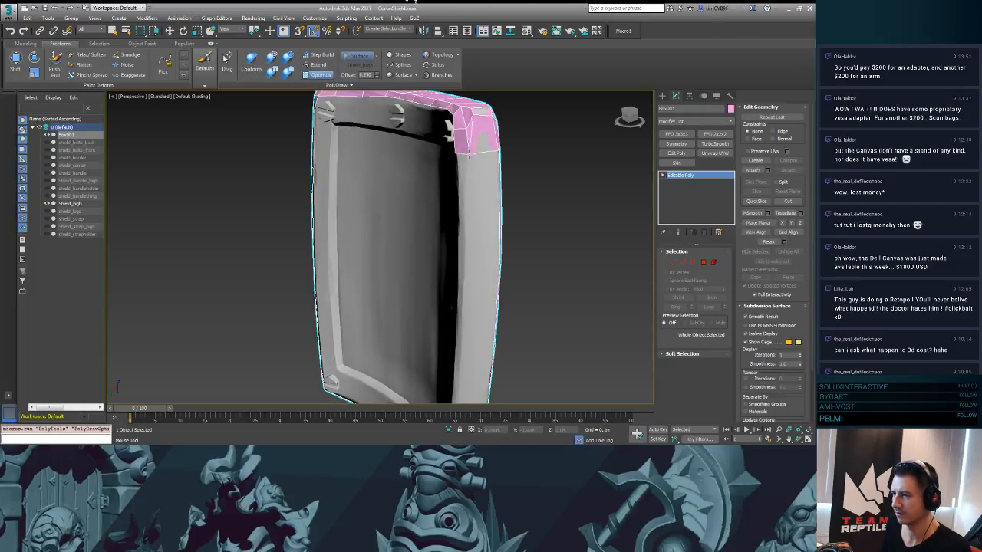
click(469, 152)
mouse_move(469, 154)
alt+middle_down()
mouse_move(486, 169)
mouse_move(476, 153)
alt+middle_up()
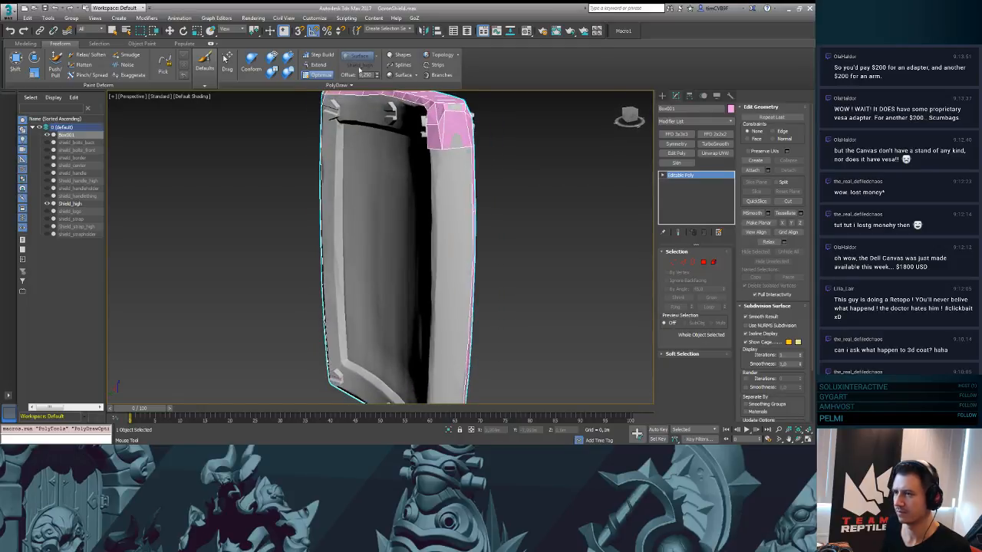
- Extend the side wall's quads from the top corner down to the bottom corner, following the front strip's segments
click(317, 64)
drag(460, 188, 439, 212)
alt+middle_drag(439, 213, 433, 186)
drag(441, 180, 431, 276)
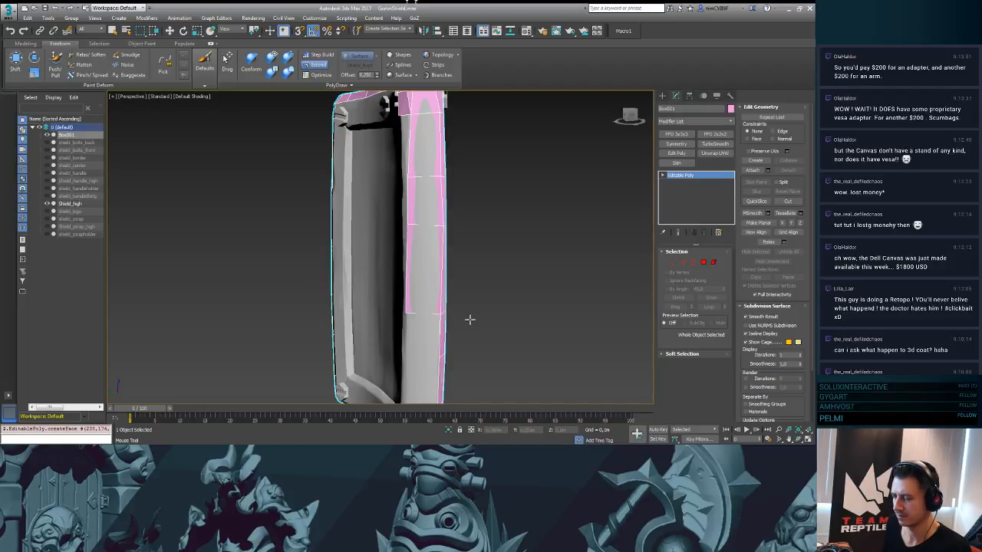
middle_drag(466, 319, 485, 236)
drag(463, 179, 430, 272)
alt+middle_drag(453, 295, 468, 273)
drag(467, 270, 441, 324)
alt+middle_drag(463, 329, 471, 300)
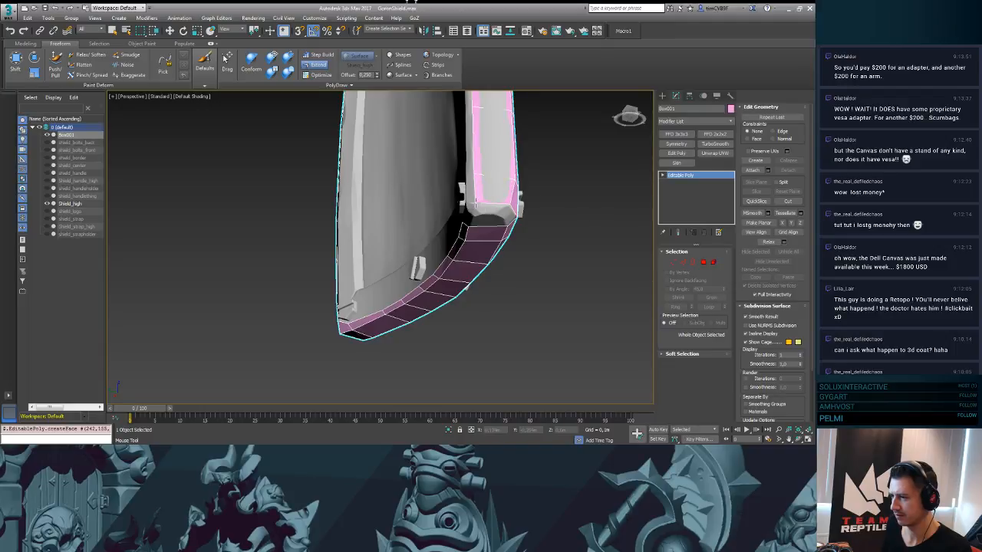
- Bridge the side wall to the bottom wall around the bottom corner with Step Build quads
mouse_move(516, 199)
alt+middle_down()
mouse_move(543, 208)
mouse_move(533, 204)
alt+middle_up()
scroll(526, 202, up, 5)
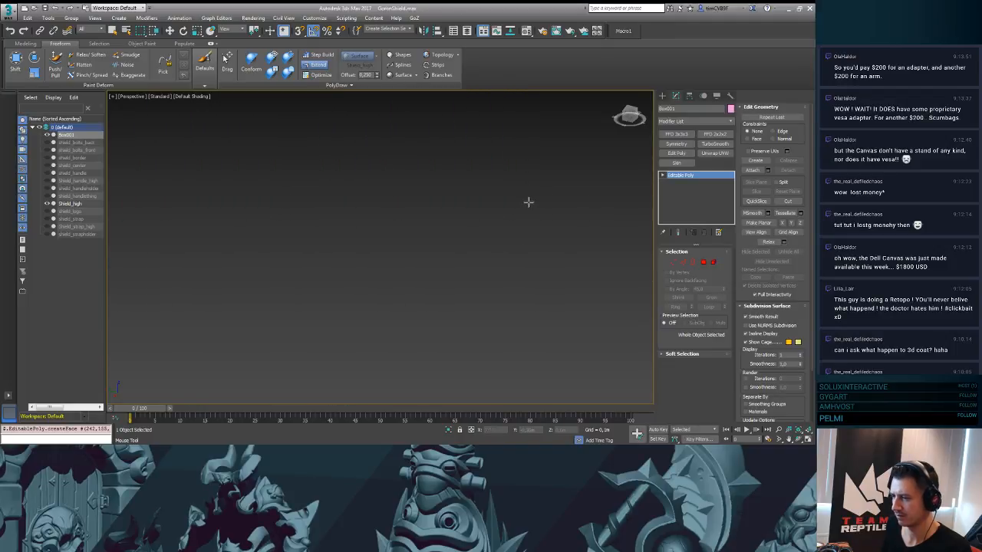
alt+middle_drag(445, 243, 462, 256)
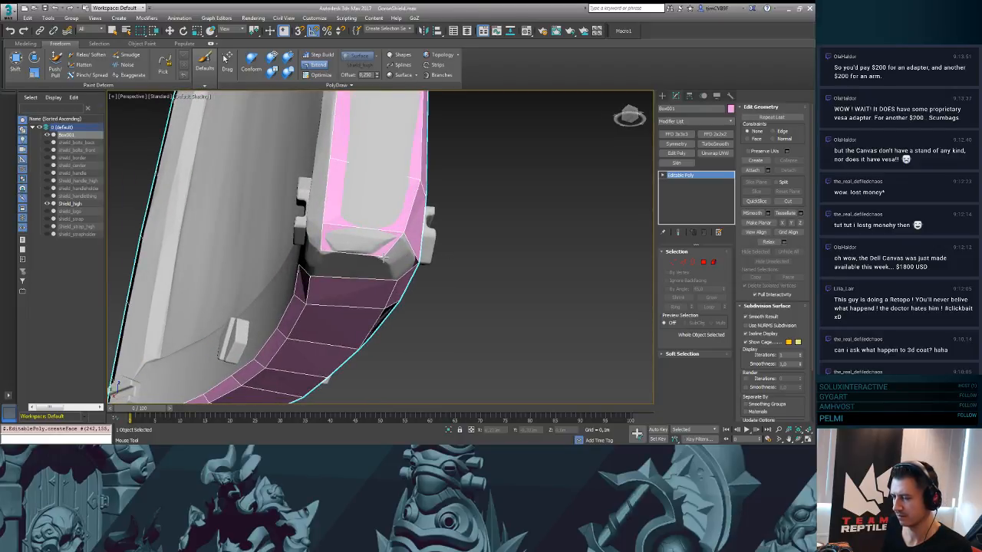
mouse_move(391, 254)
alt+middle_down()
mouse_move(382, 252)
mouse_move(397, 253)
alt+middle_up()
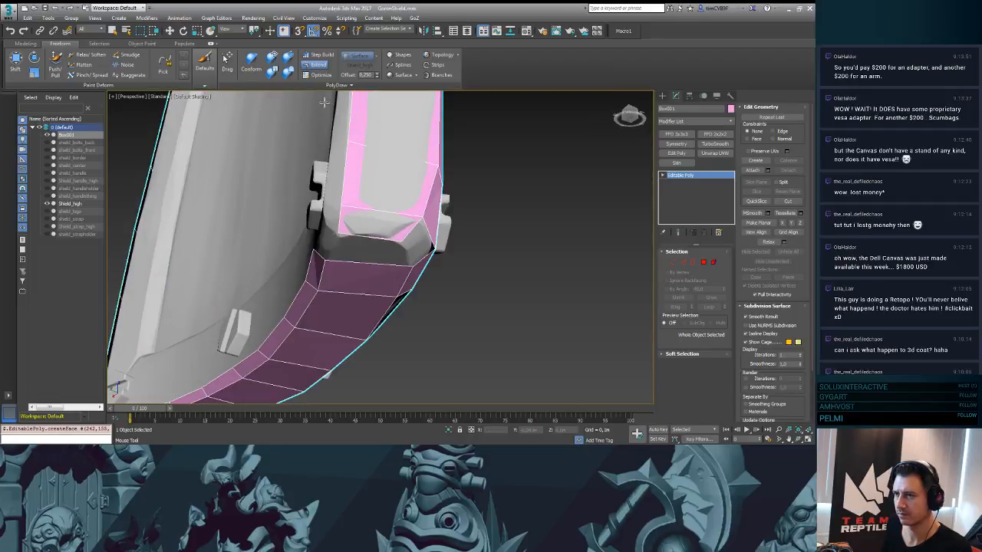
click(320, 56)
shift+click(362, 254)
key(ctrl+z)
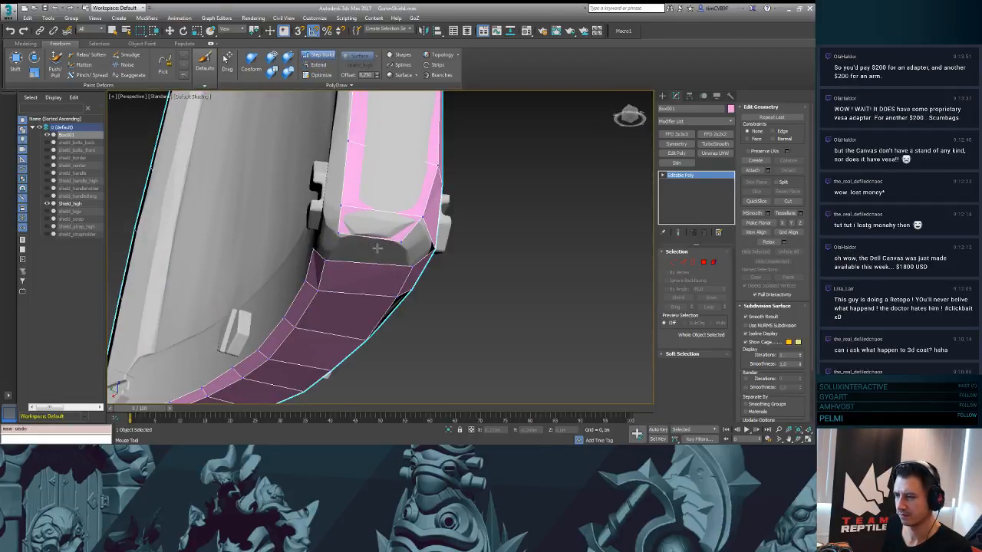
shift+click(411, 244)
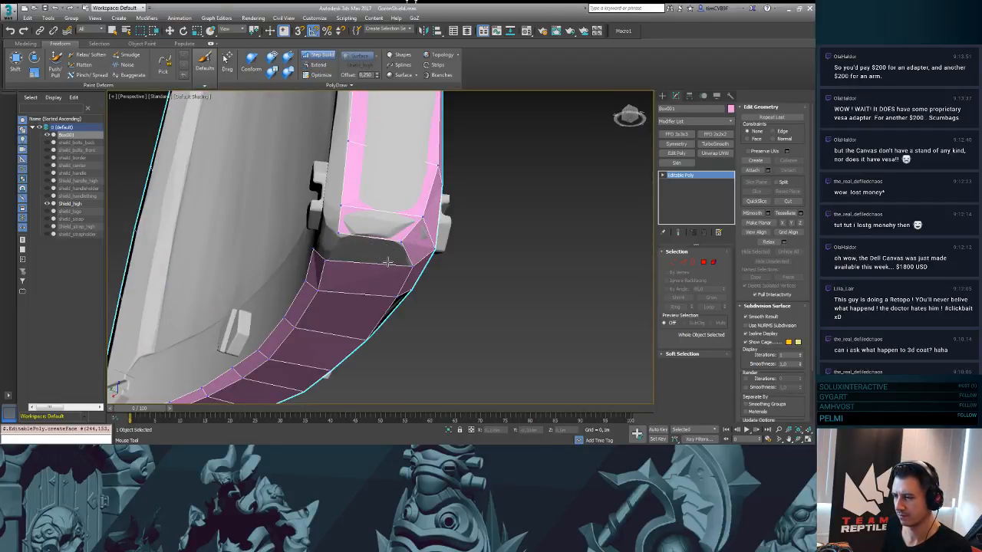
alt+middle_drag(360, 243, 458, 360)
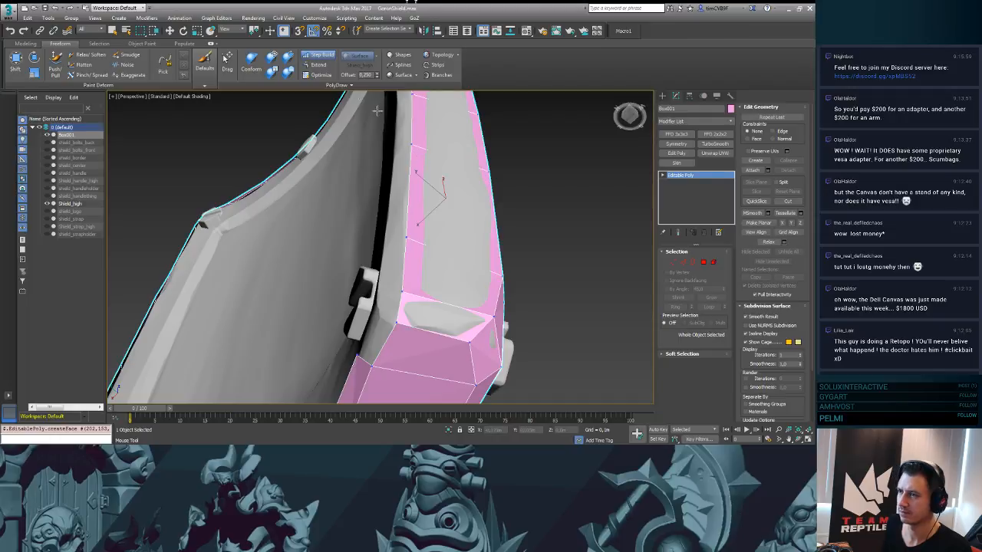
- Extend the rear bottom strip around the inner side of the bottom corner to meet the side wall
click(318, 65)
scroll(384, 253, up, 3)
middle_drag(383, 253, 311, 153)
scroll(322, 281, down, 3)
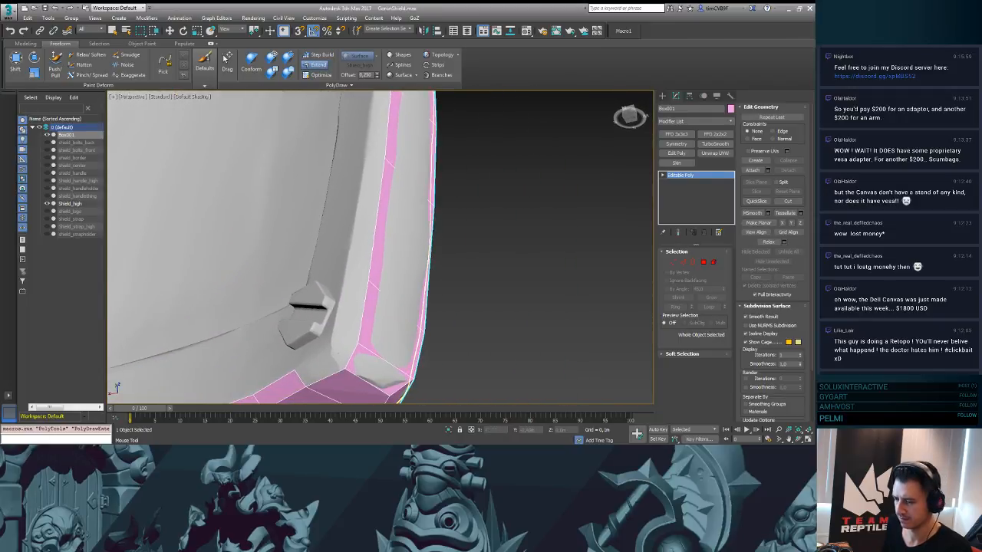
alt+middle_drag(336, 351, 352, 210)
drag(331, 315, 349, 291)
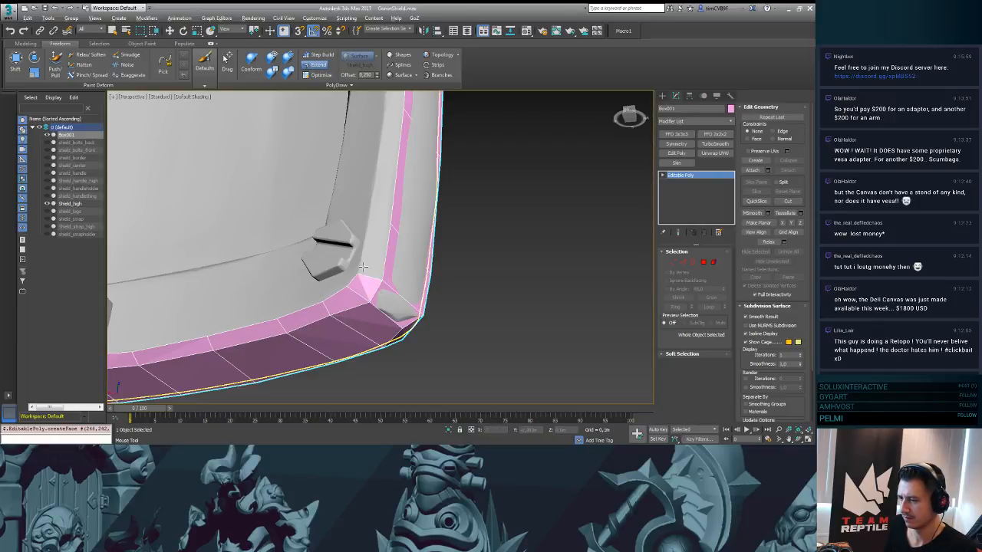
alt+middle_drag(363, 266, 382, 252)
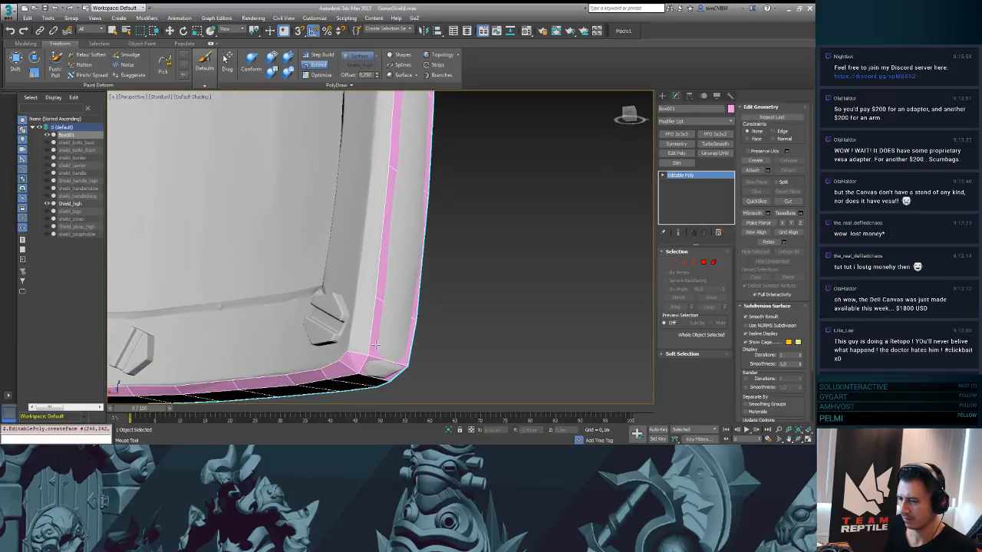
- Extend the inner rear rim strip's quads from the bottom corner up along the side wall, following its existing segments
drag(375, 345, 356, 294)
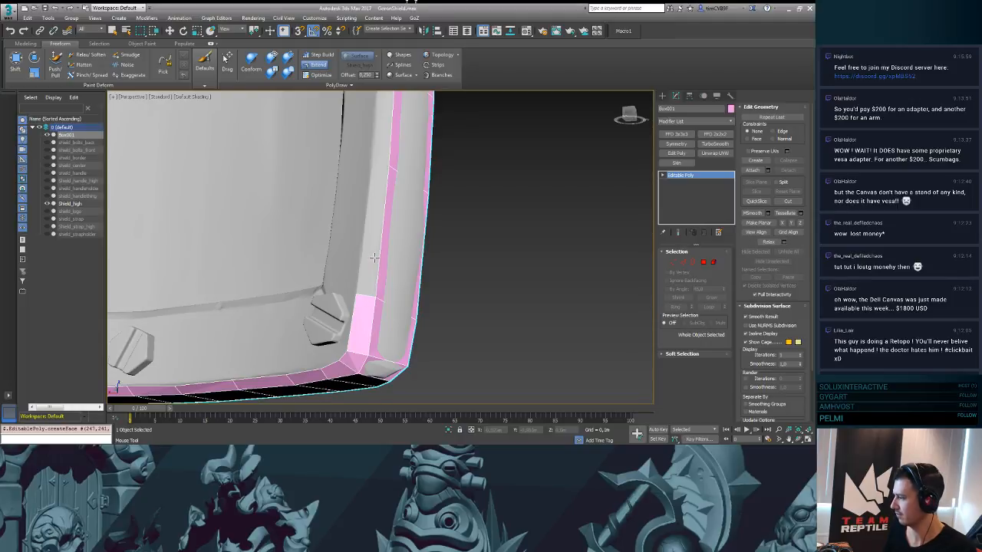
drag(371, 282, 374, 165)
key(ctrl+z)
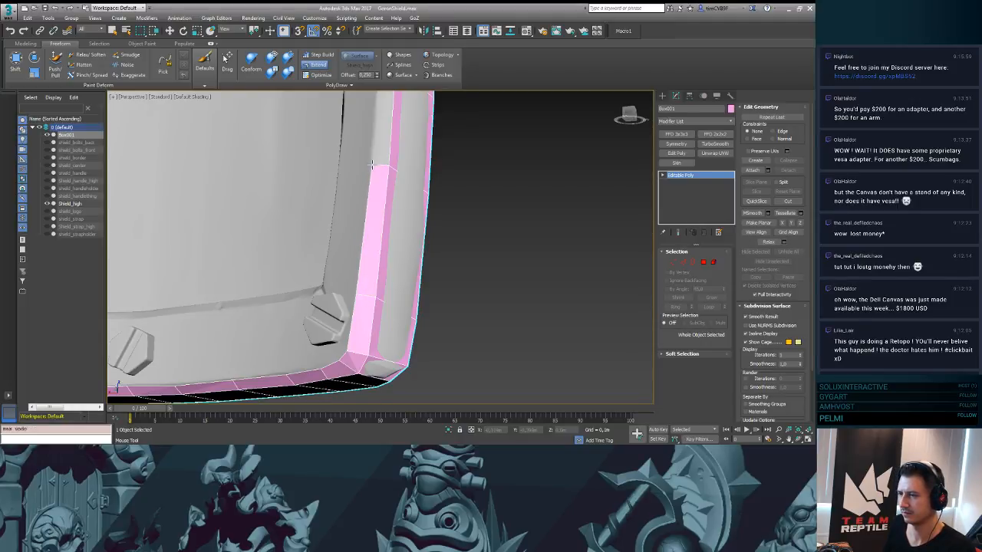
alt+middle_drag(373, 165, 377, 257)
drag(348, 320, 344, 237)
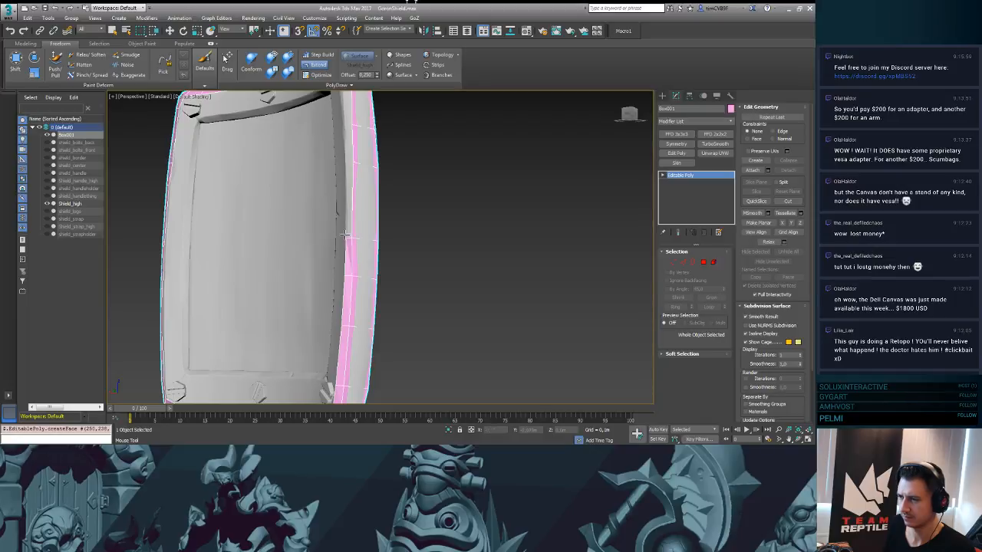
alt+middle_drag(345, 233, 342, 223)
drag(379, 272, 370, 161)
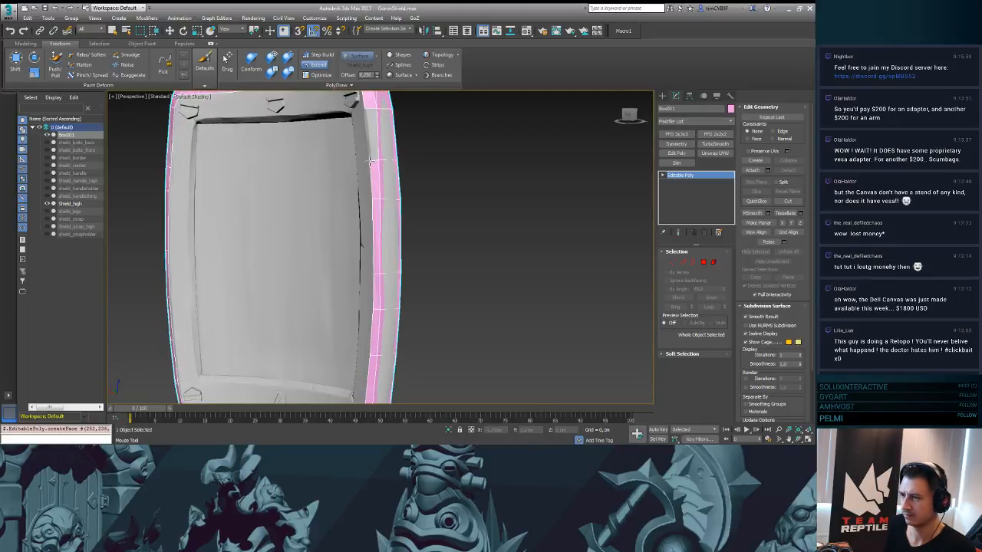
- Fill the remaining gap in the side's rear rim strip just below the top corner with a Step Build quad
middle_drag(372, 158, 364, 228)
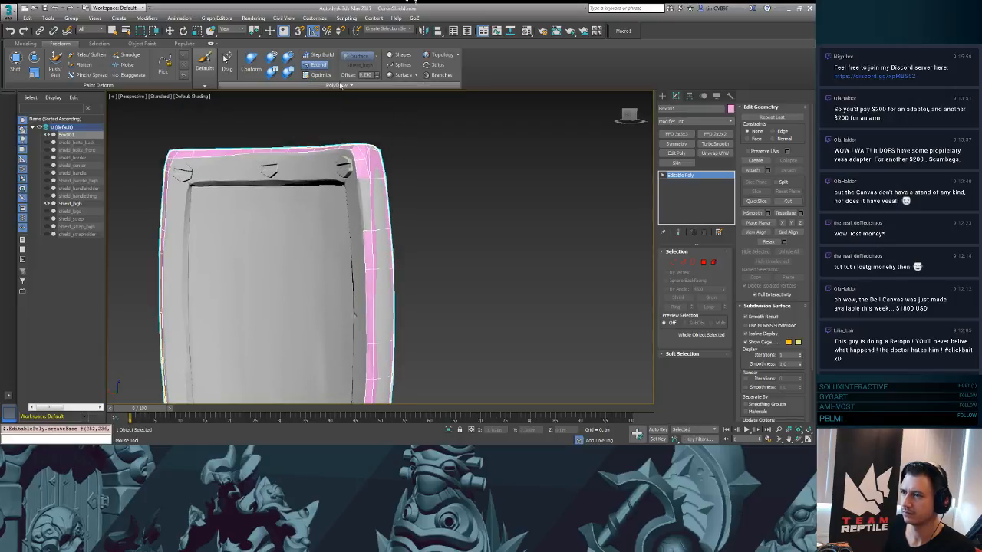
click(321, 55)
shift+click(363, 205)
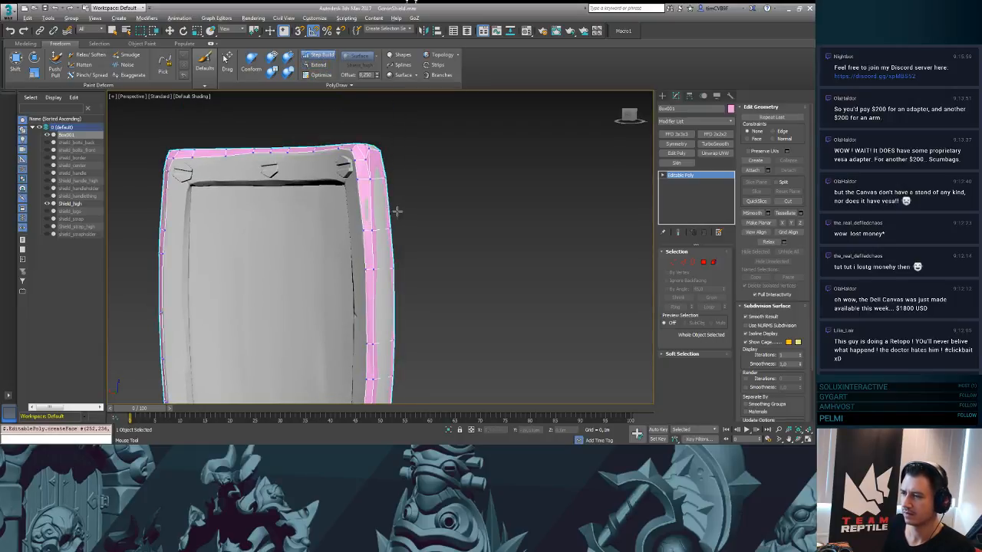
alt+middle_drag(397, 212, 242, 243)
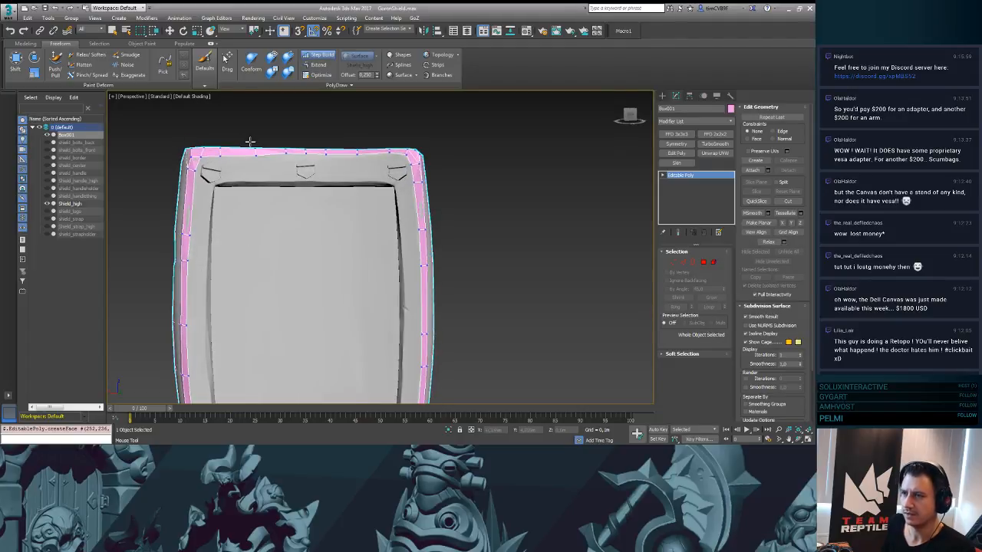
- Extend quads inward over the back frame below both top corners and into the recess's inner side wall
click(319, 65)
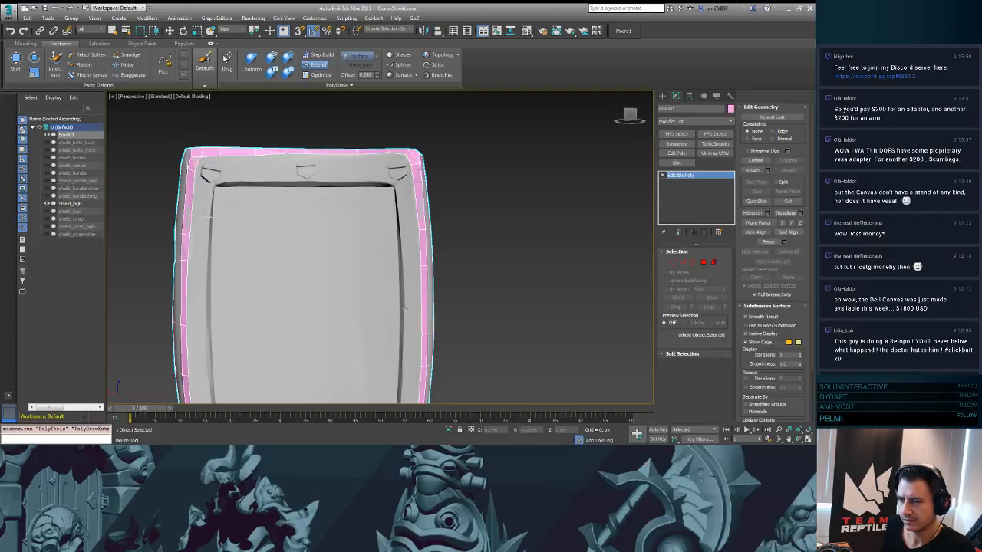
drag(192, 198, 208, 238)
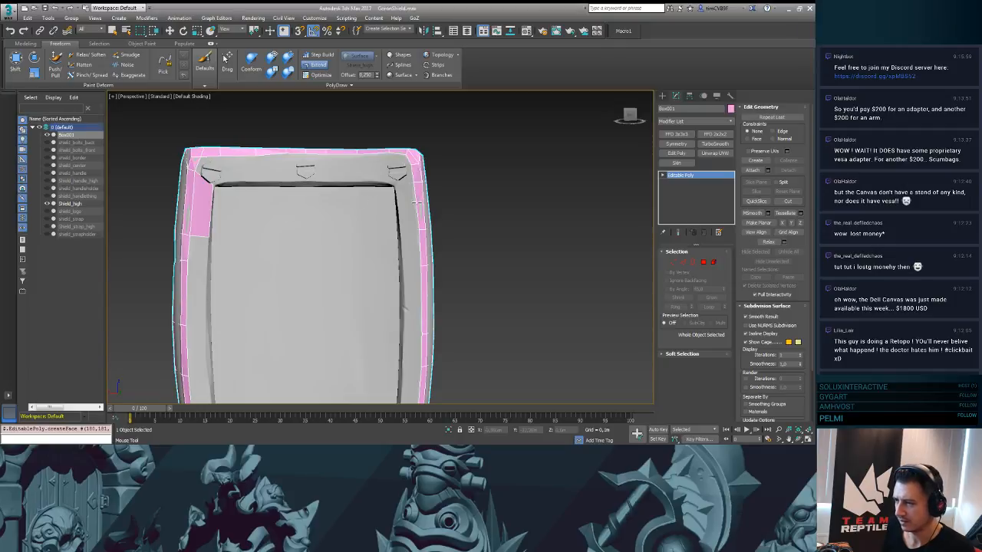
drag(415, 200, 400, 231)
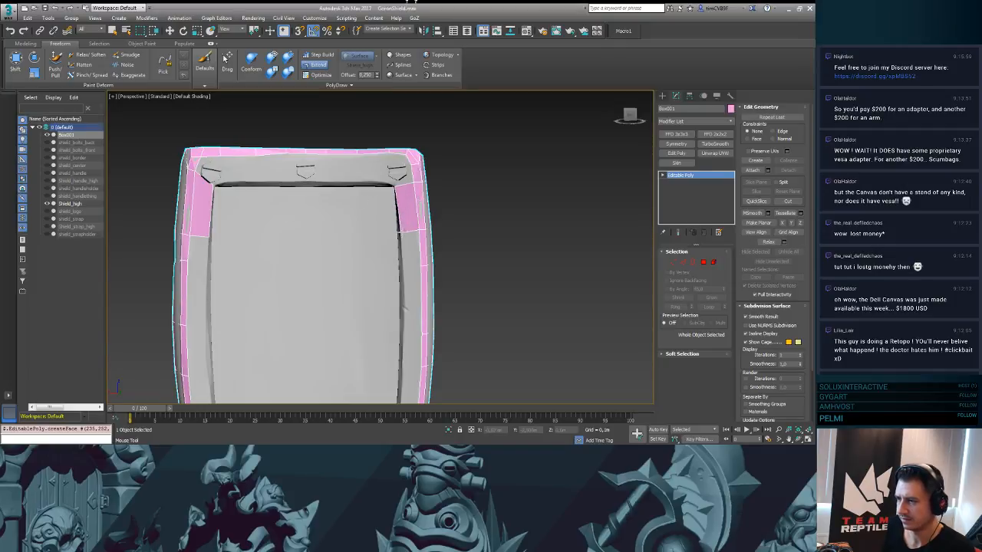
alt+middle_drag(297, 230, 267, 215)
scroll(268, 215, up, 2)
shift+drag(221, 201, 228, 209)
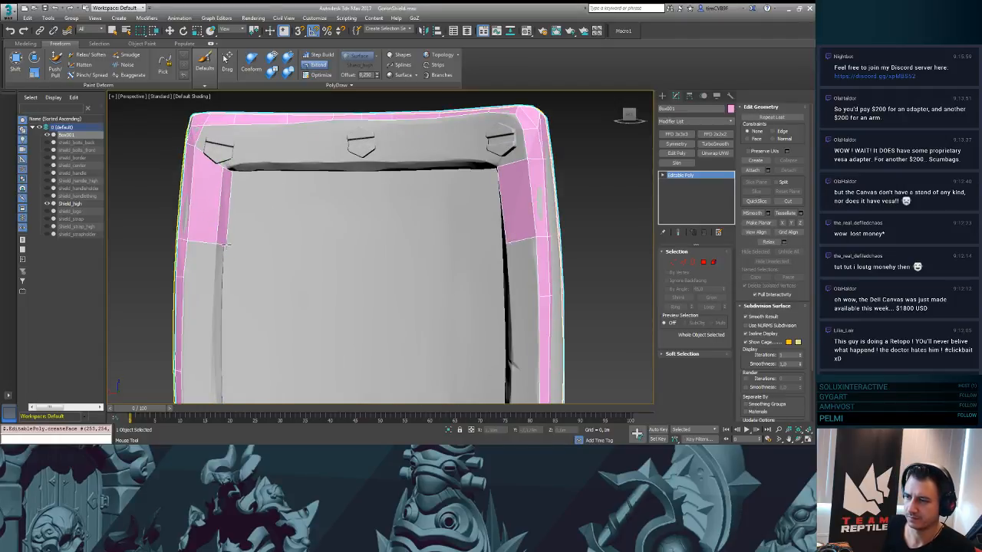
- Extend a row of quads across the upper part of the recessed back panel to the opposite side wall
alt+middle_drag(230, 230, 252, 213)
shift+drag(249, 216, 461, 221)
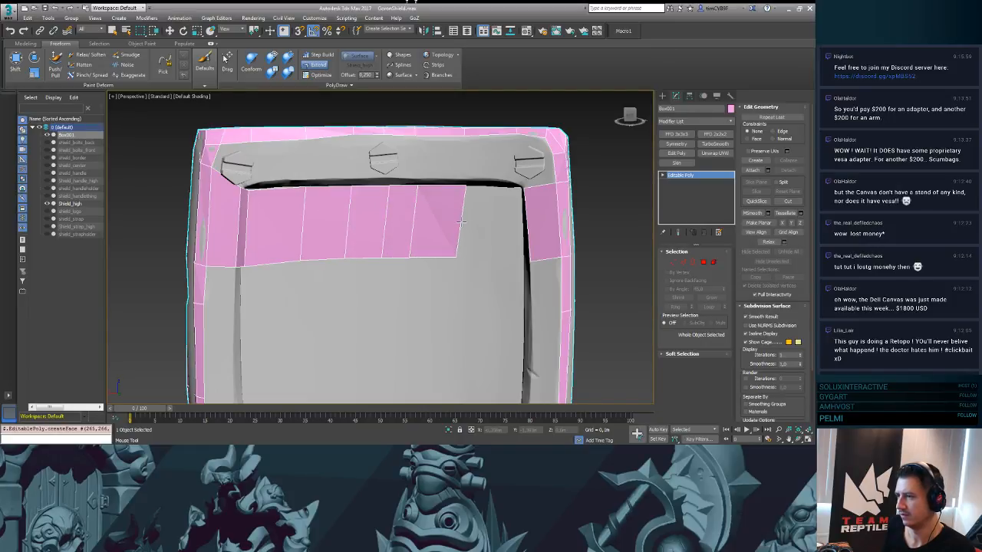
click(317, 55)
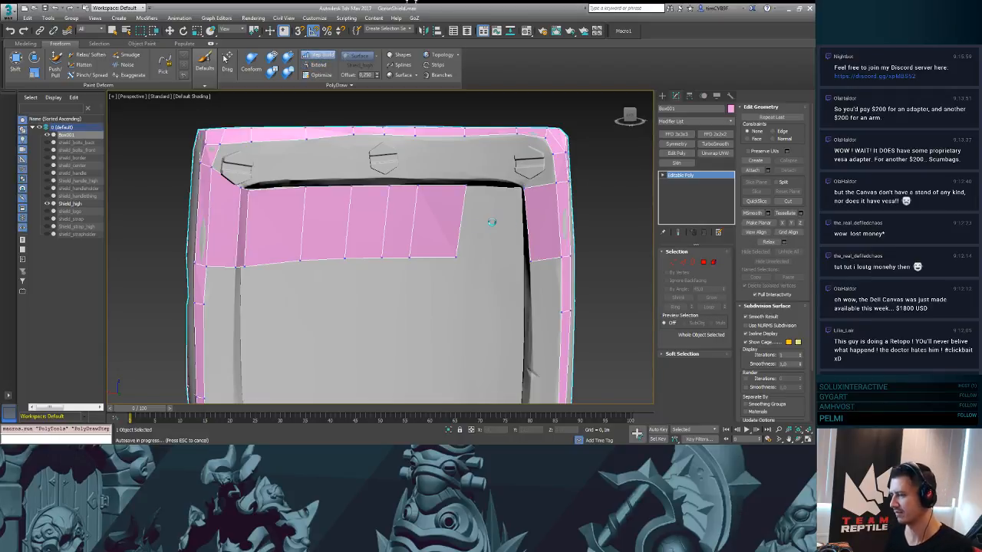
click(364, 254)
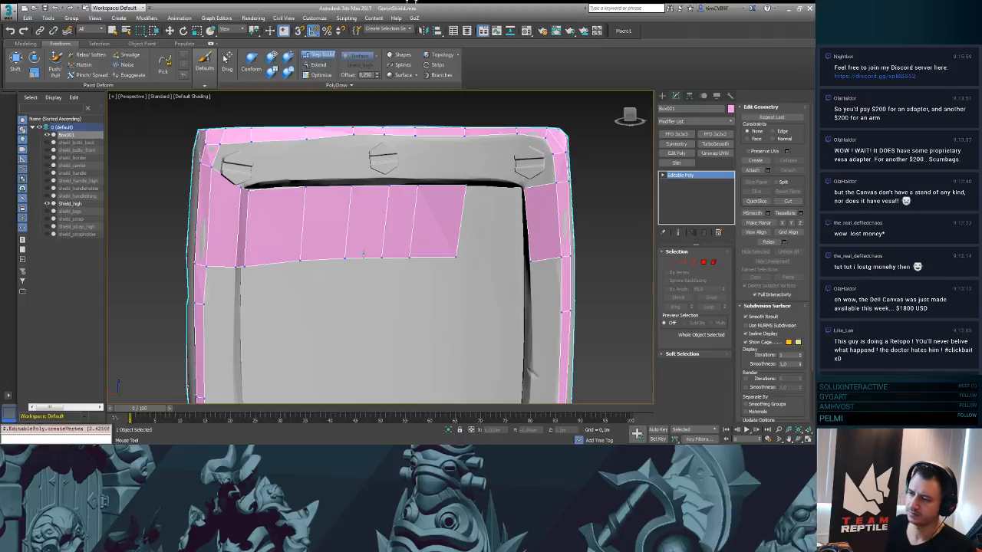
click(318, 65)
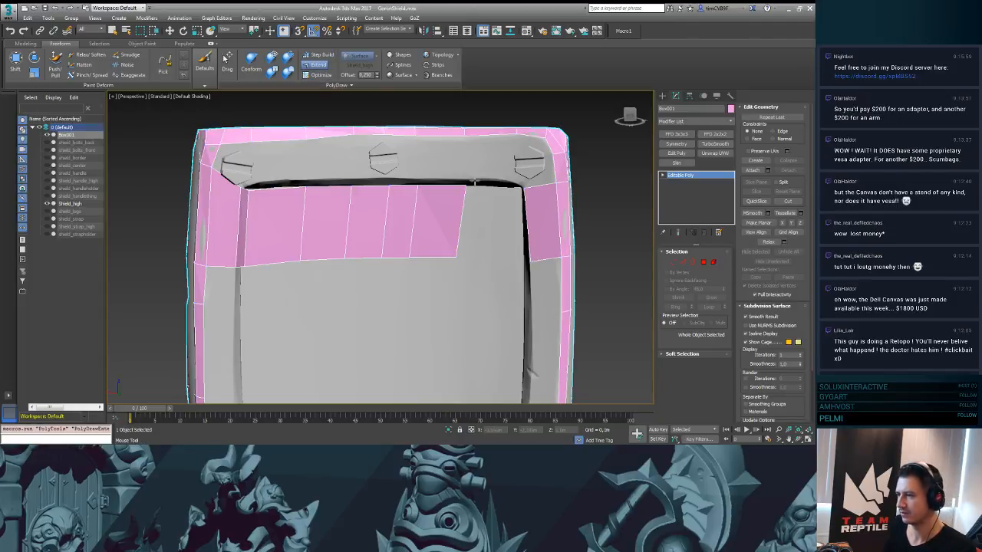
shift+drag(461, 222, 514, 225)
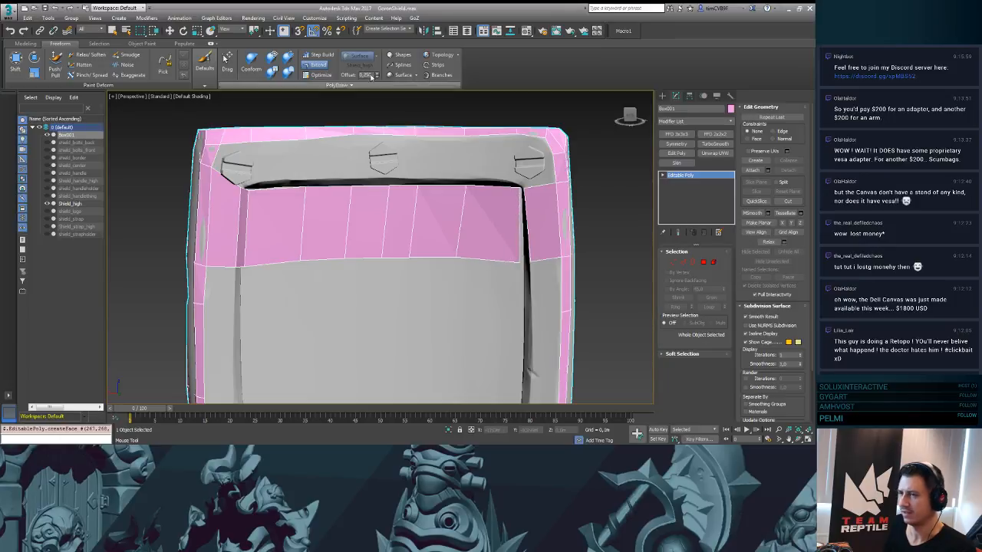
- Bridge the panel's quad row to the frame over the recess's inner side wall with Step Build
click(330, 57)
click(331, 58)
alt+middle_drag(526, 234, 511, 214)
shift+click(511, 214)
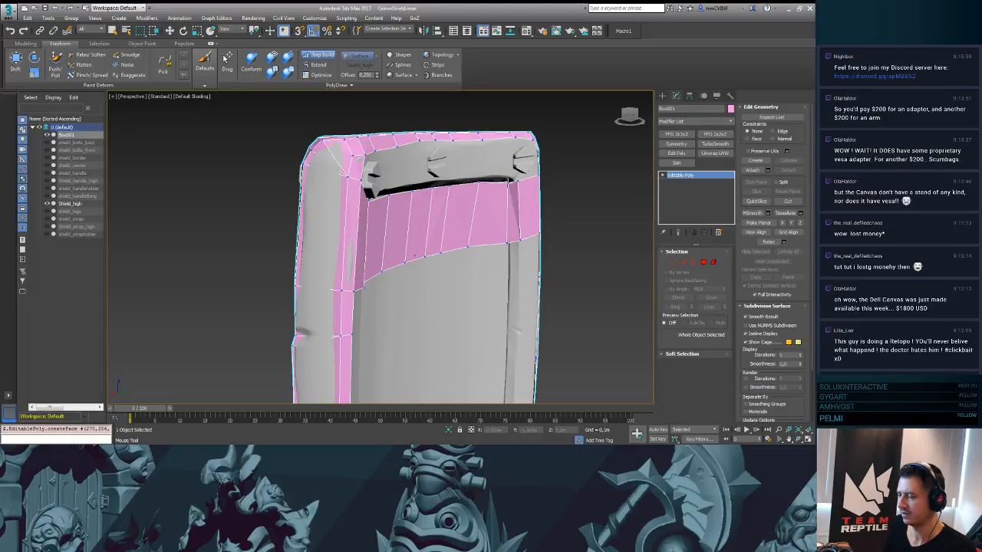
alt+middle_drag(508, 184, 495, 250)
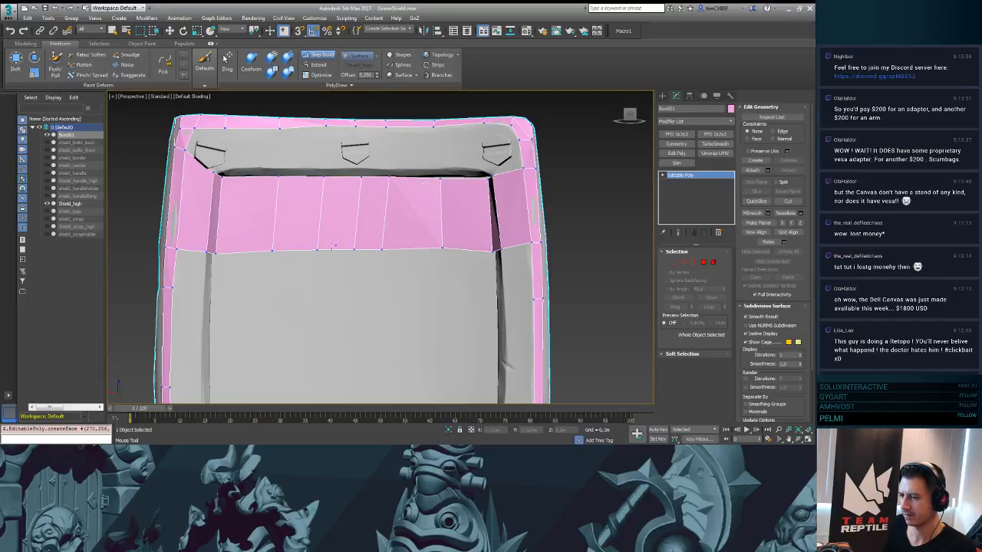
mouse_move(337, 247)
alt+middle_down()
mouse_move(443, 286)
mouse_move(388, 268)
alt+middle_up()
key(F3)
key(ctrl+z)
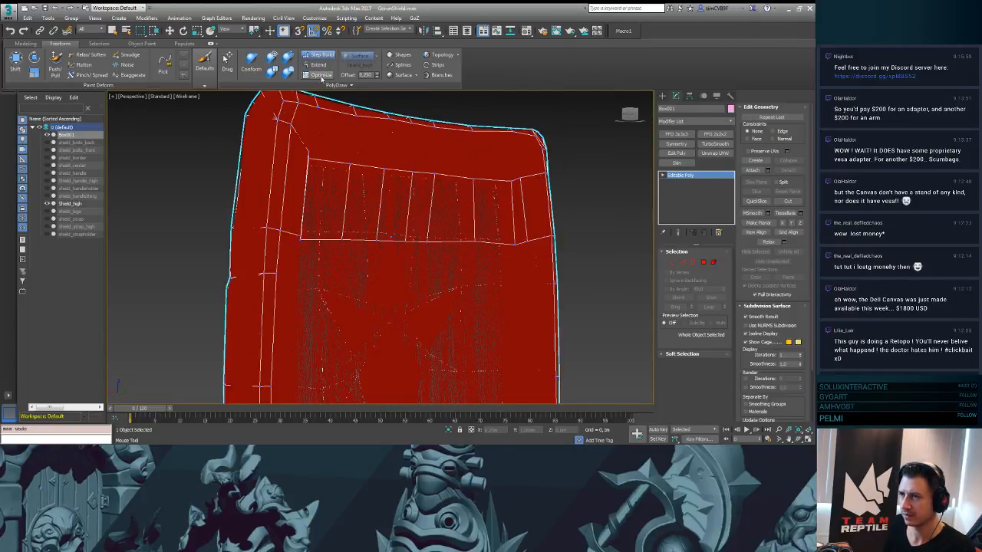
click(318, 74)
click(318, 54)
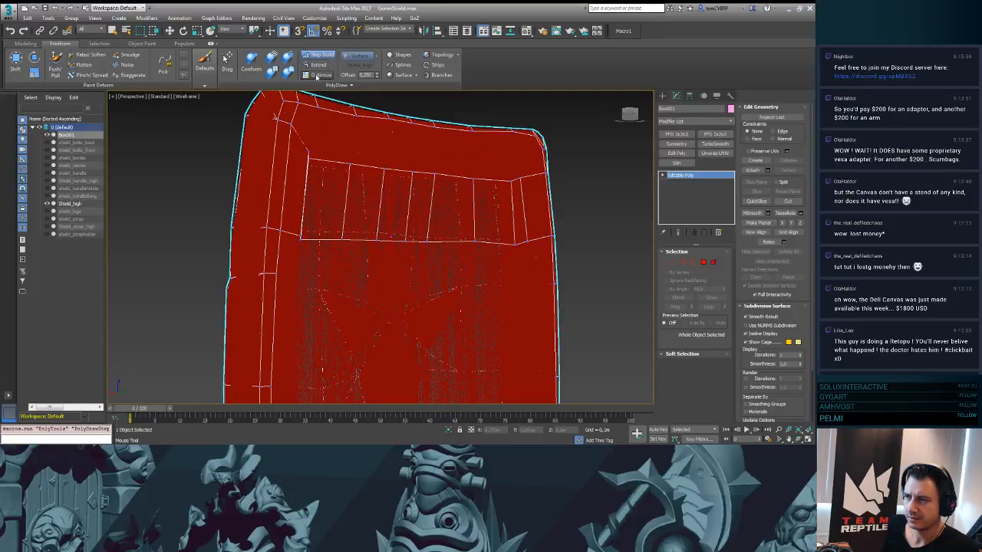
click(316, 75)
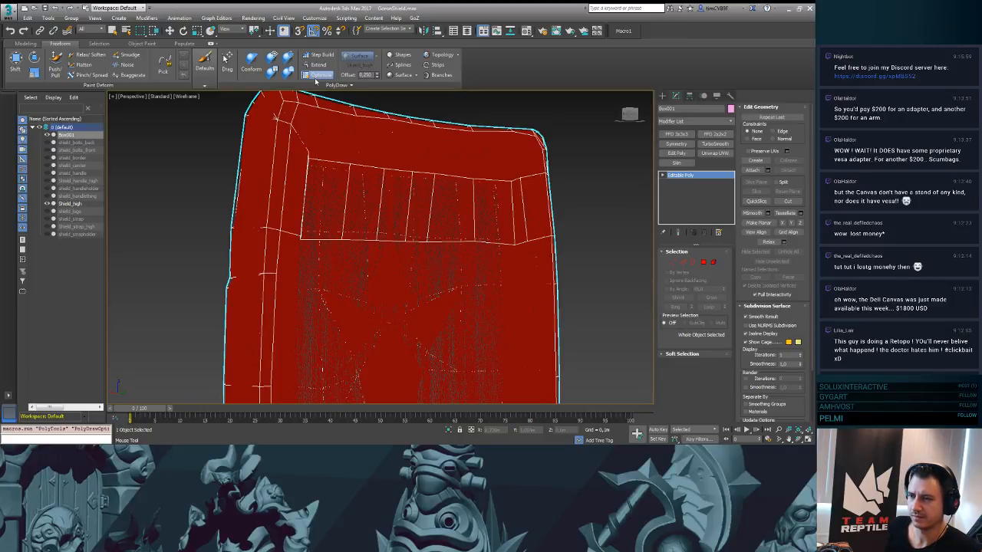
alt+middle_drag(408, 215, 381, 262)
key(F3)
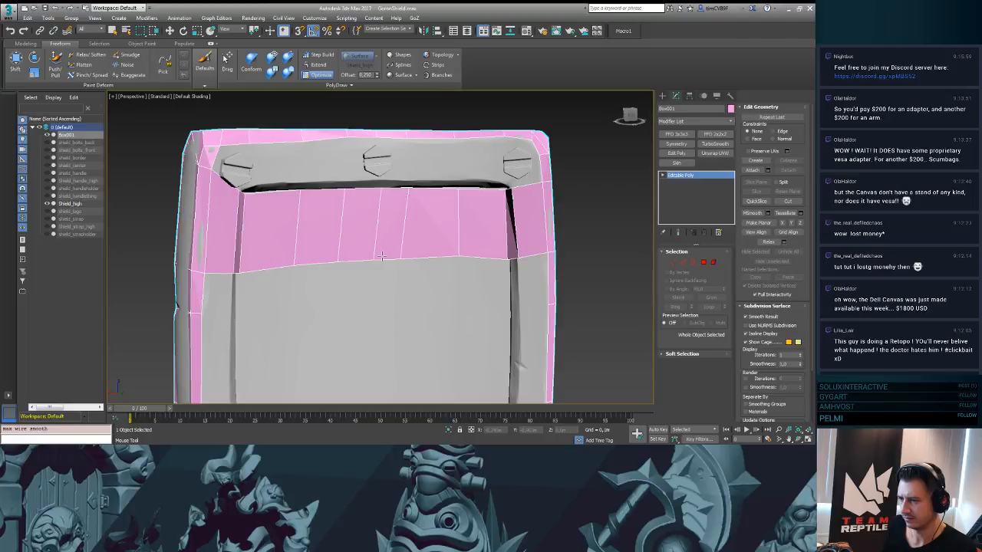
- Even out the spacing of the vertical edges in the back panel's quad row with Step Build
click(318, 54)
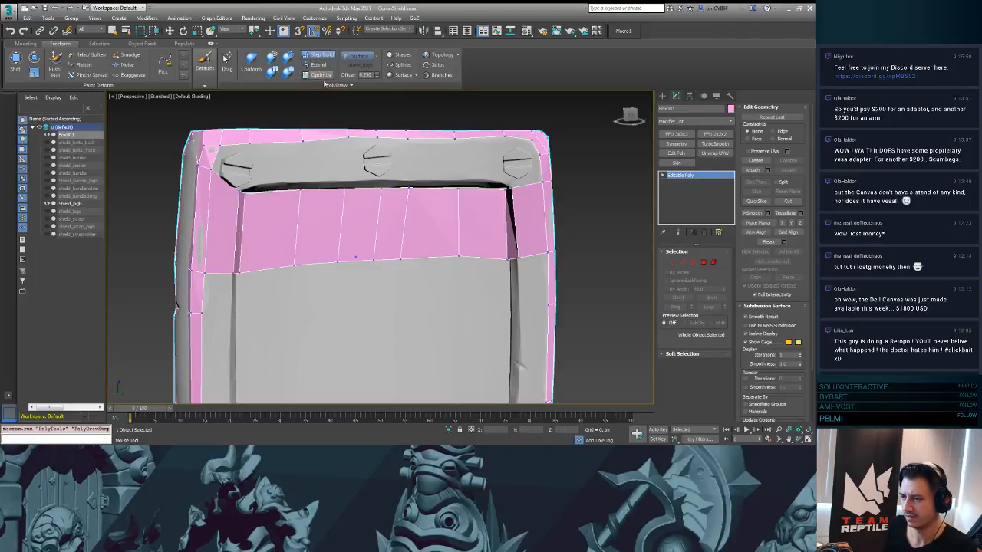
alt+middle_drag(358, 266, 376, 272)
click(390, 266)
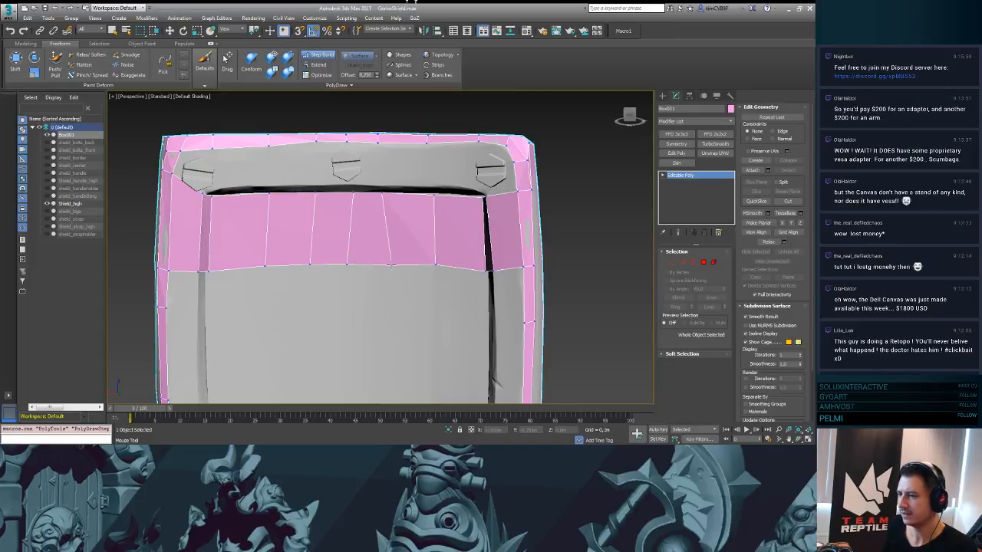
scroll(392, 192, down, 4)
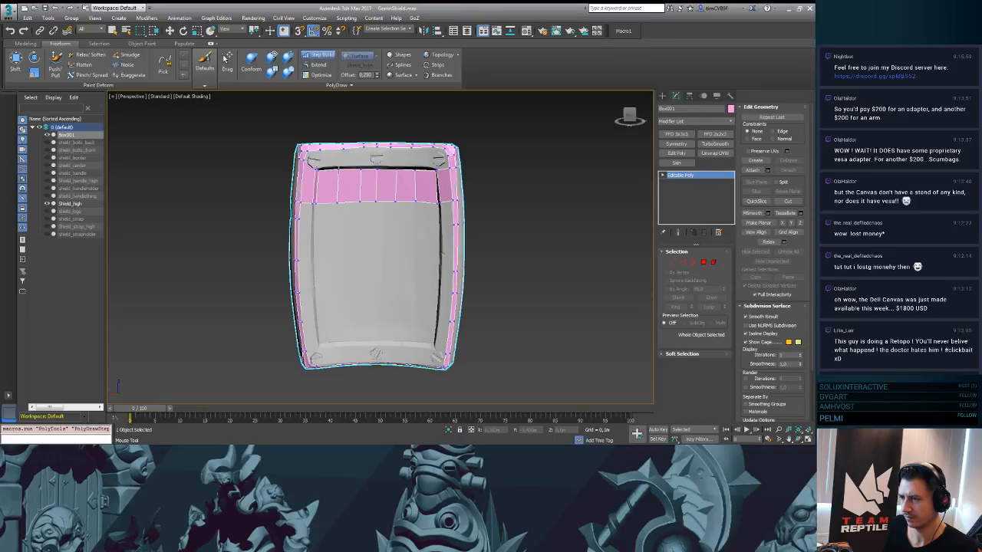
scroll(376, 184, up, 5)
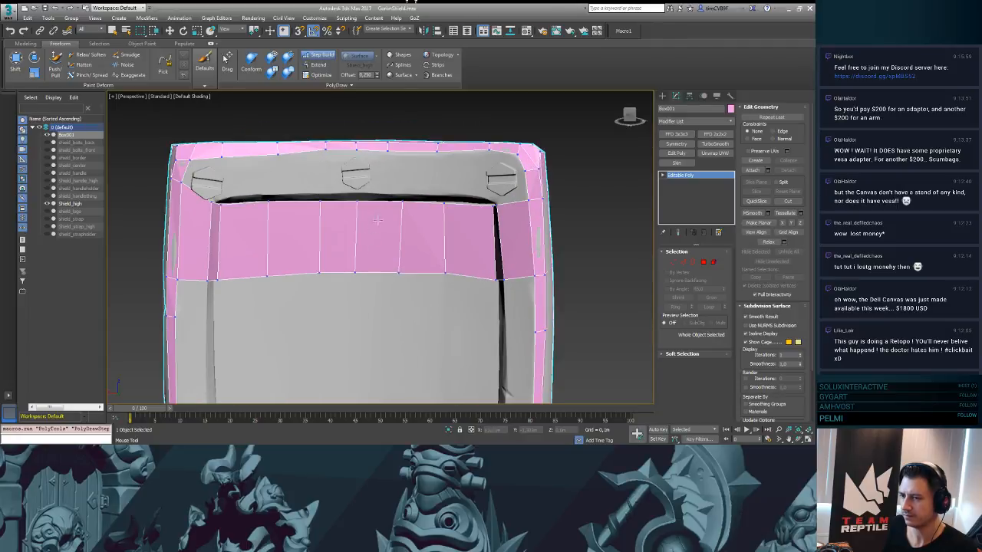
alt+middle_drag(377, 221, 309, 228)
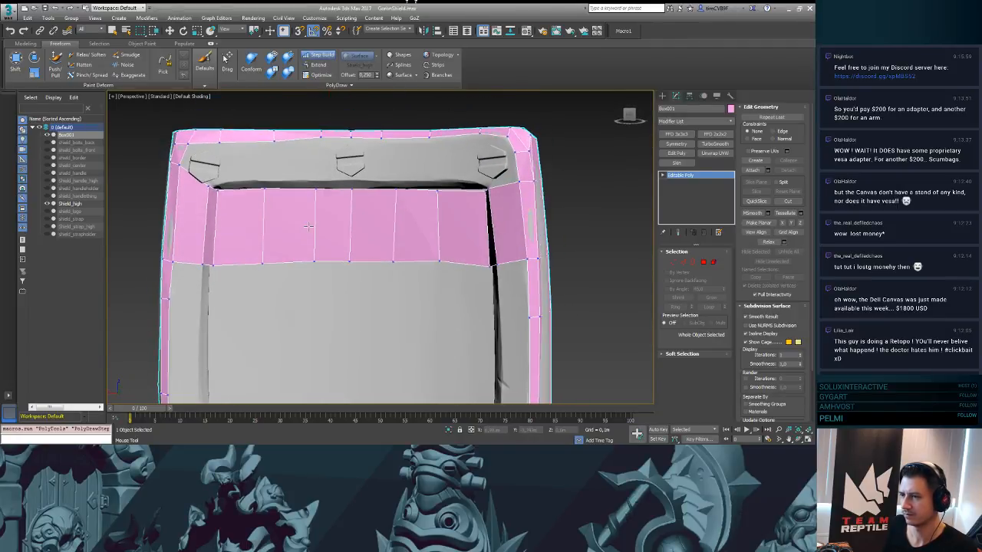
- Extend the panel row's upper edges onto the recess's top inner wall, filling it from one side wall to the other
click(319, 66)
drag(335, 189, 484, 186)
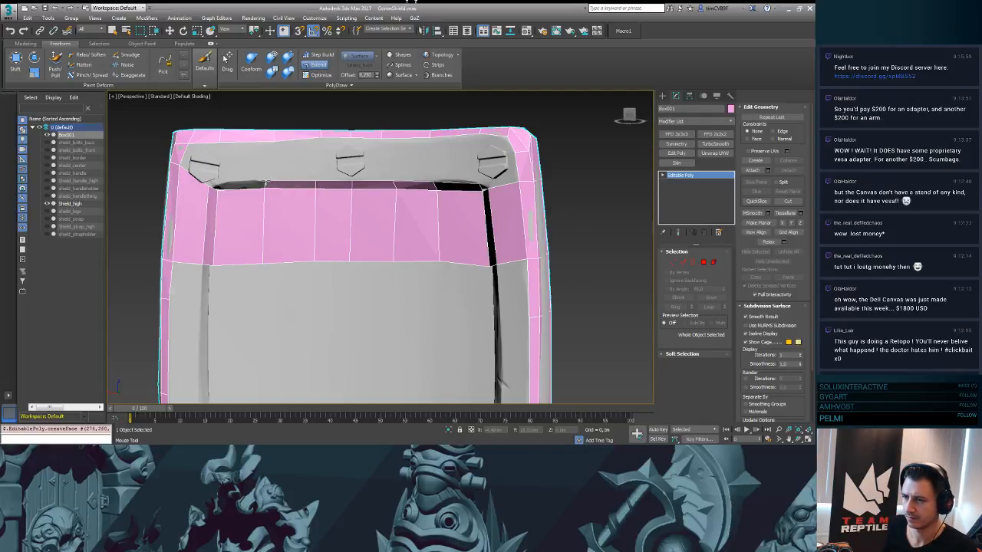
drag(266, 185, 222, 184)
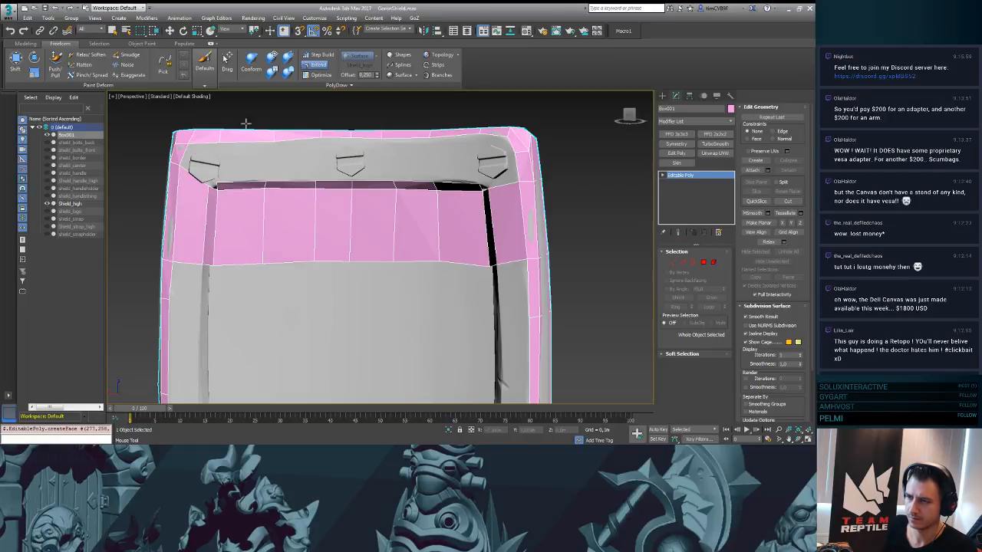
click(320, 75)
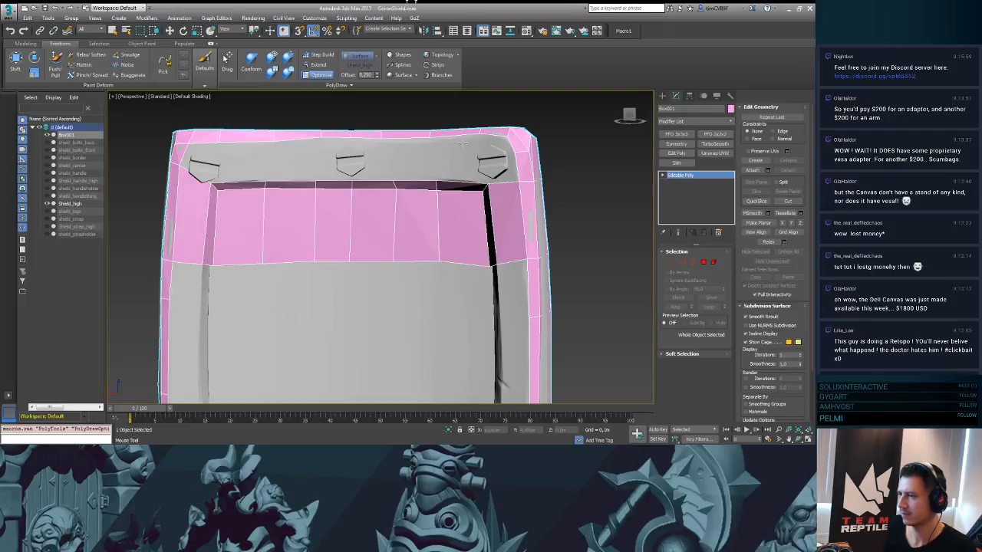
click(319, 56)
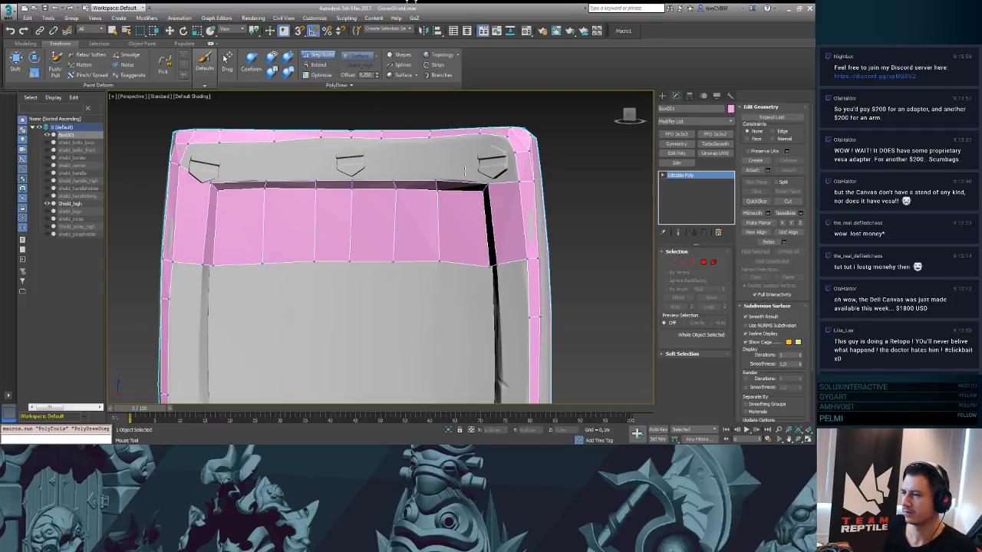
- Extend a quad from the top rim strip down the back frame beside the end bolt, undoing the extra quad below it
middle_drag(457, 146, 414, 188)
scroll(414, 185, up, 4)
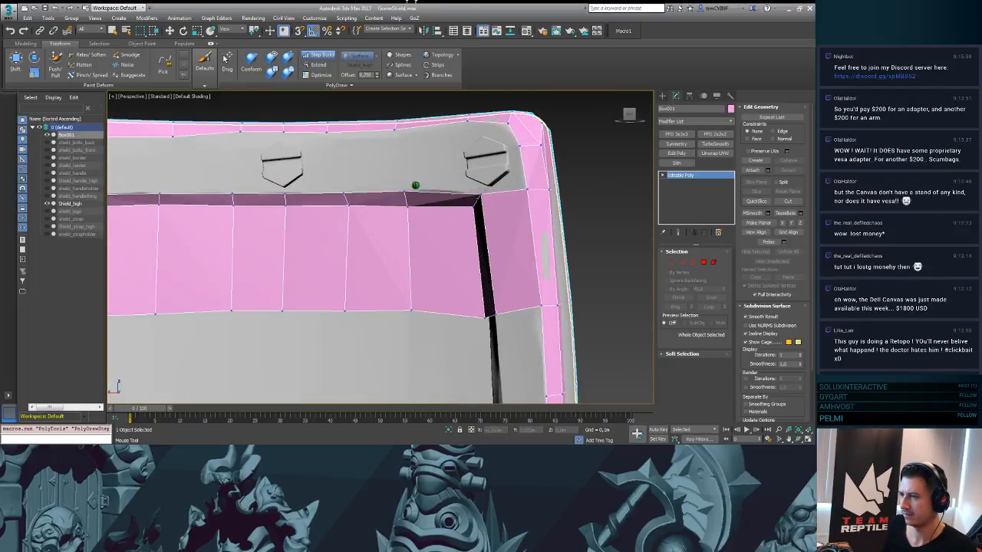
scroll(443, 197, down, 5)
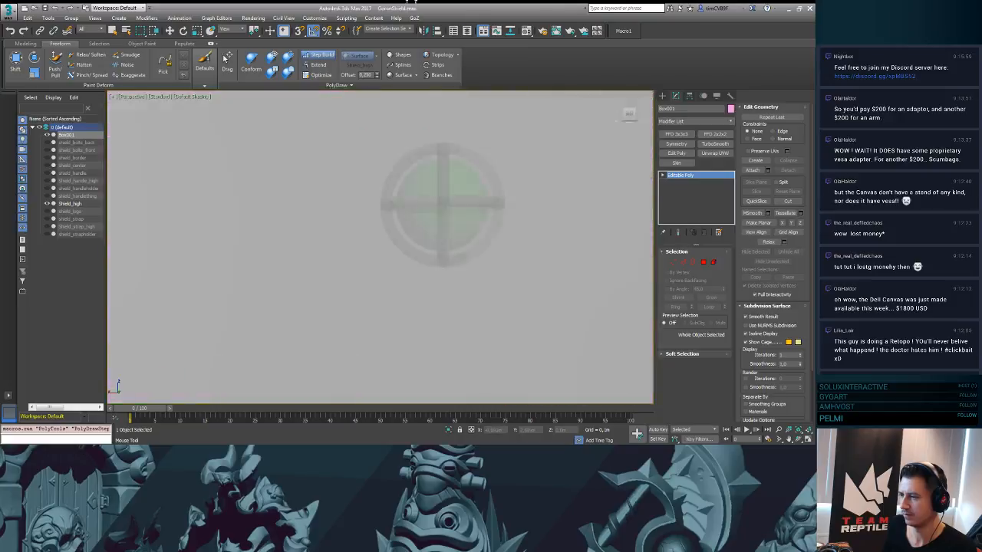
alt+middle_drag(447, 223, 444, 209)
click(318, 65)
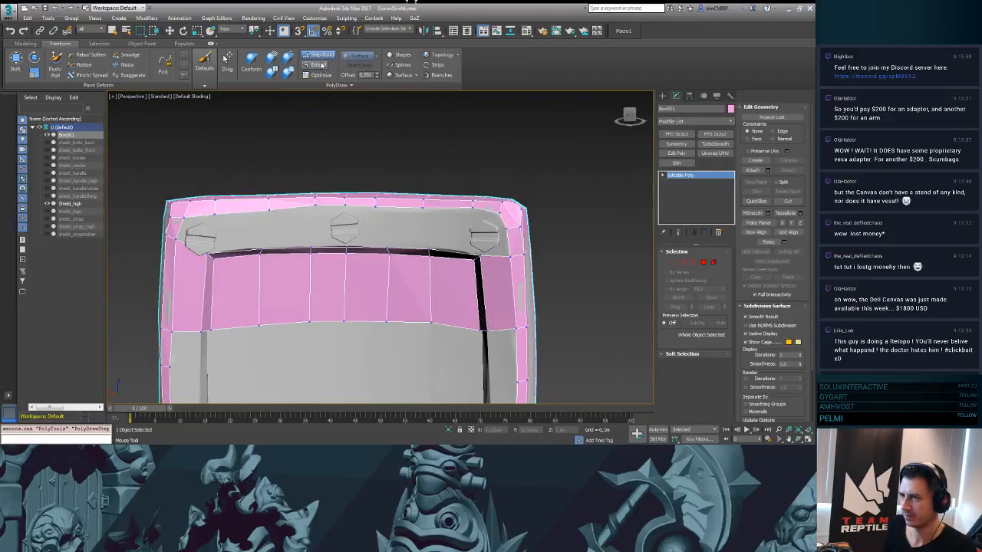
shift+drag(441, 209, 432, 246)
key(ctrl+z)
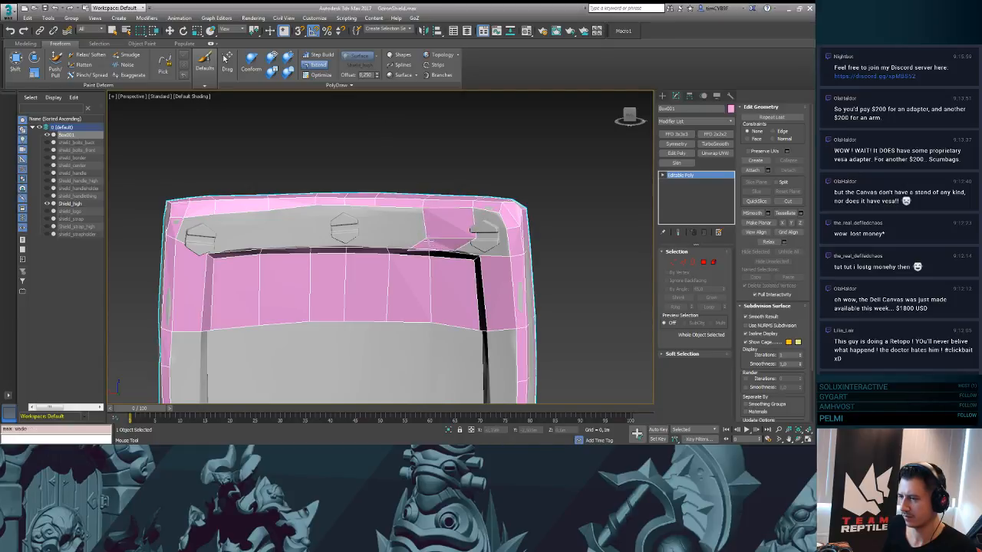
click(322, 76)
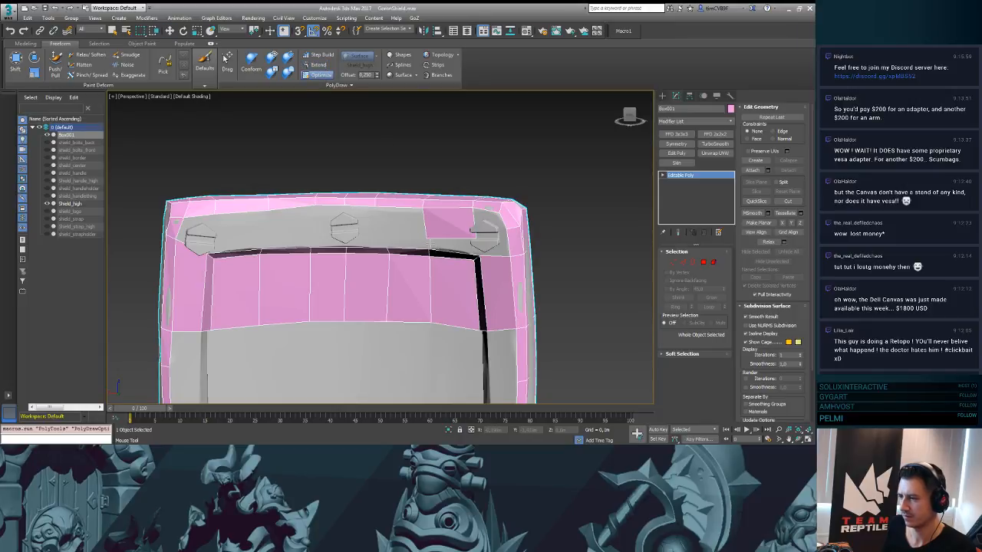
- Undo the last polygon and fill the gap around the upper-right bolt on the shield's back with new polygons, using Extend and Step Build
key(ctrl+z)
shift+drag(475, 238, 478, 256)
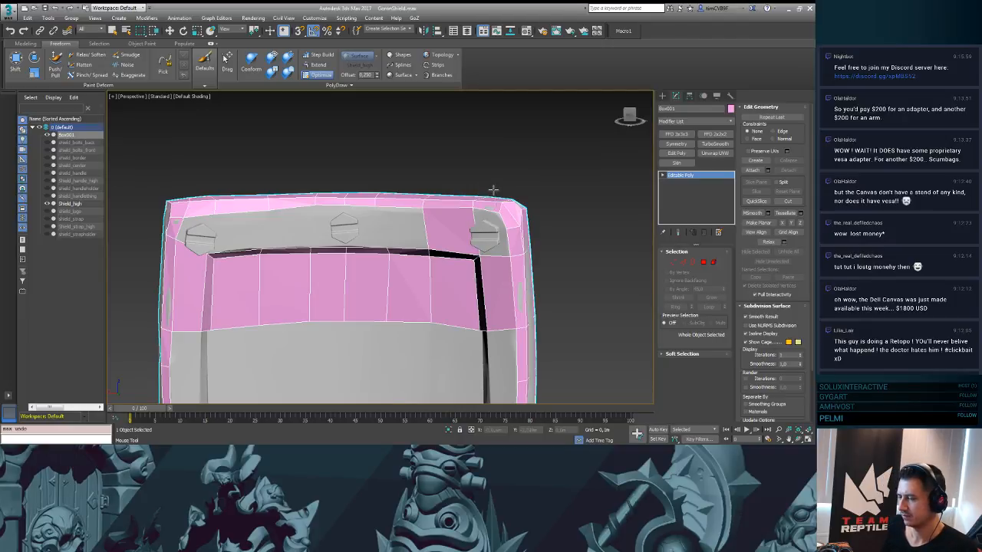
click(326, 66)
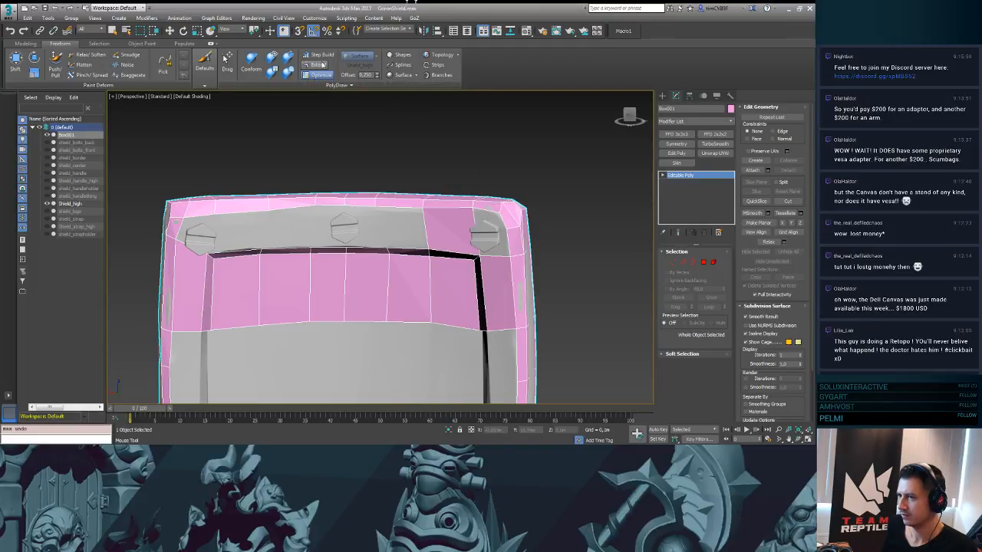
click(321, 64)
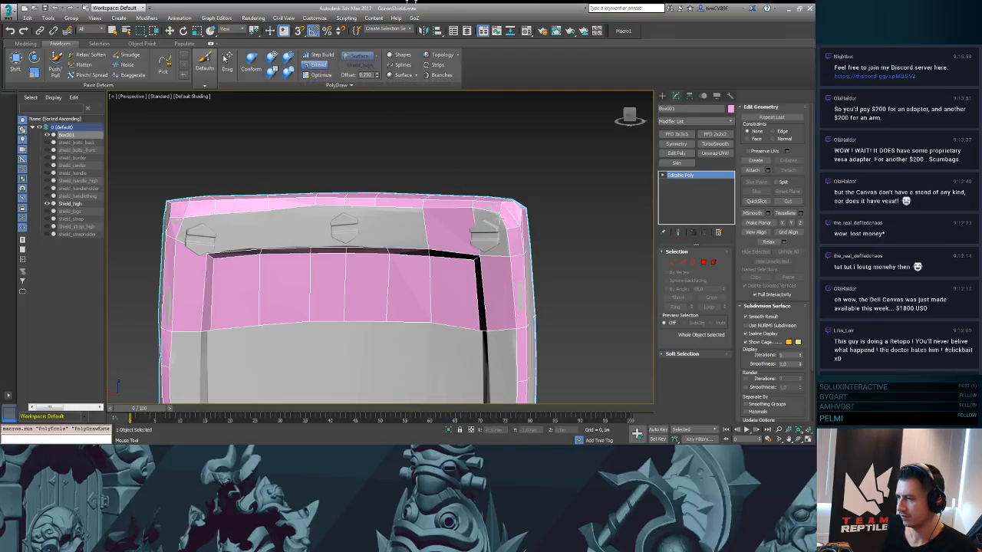
drag(499, 217, 493, 238)
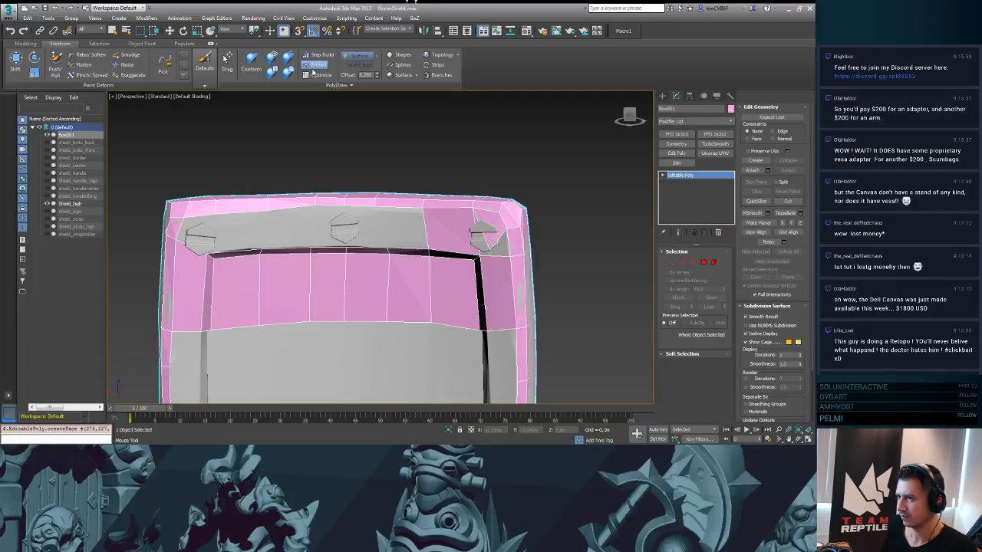
click(312, 74)
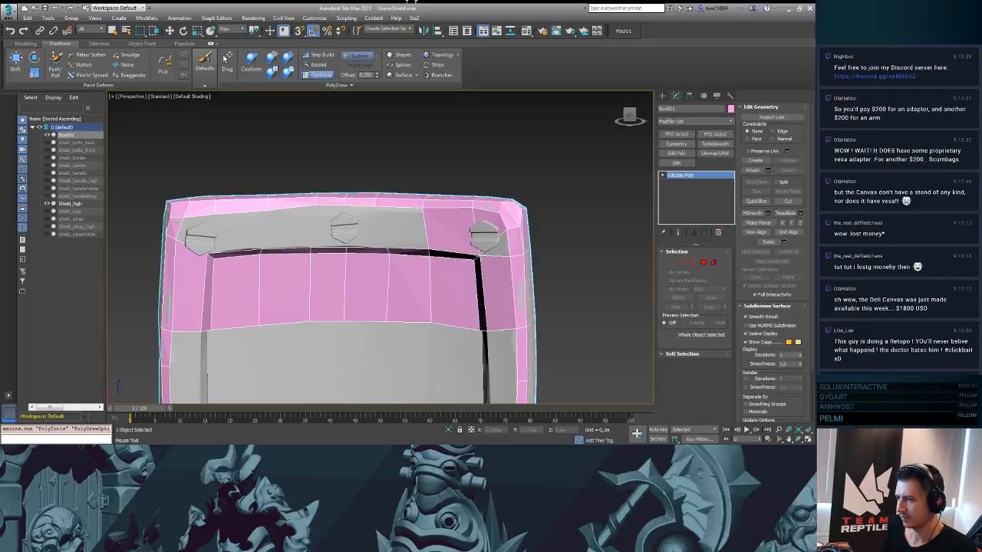
click(322, 55)
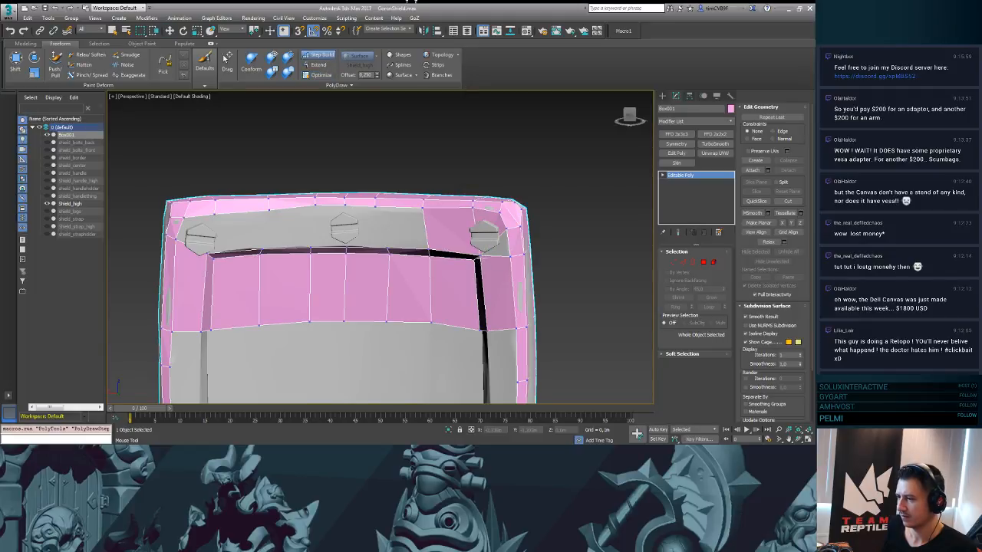
shift+click(506, 246)
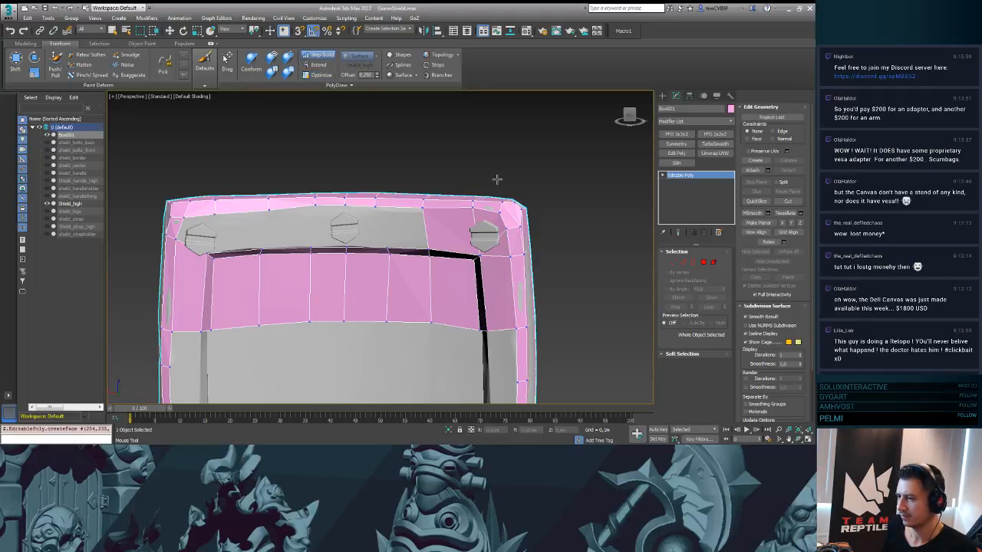
- Nudge a vertex on the upper groove edge and fill a quad over the middle bolt with Step Build
alt+middle_drag(496, 178, 458, 174)
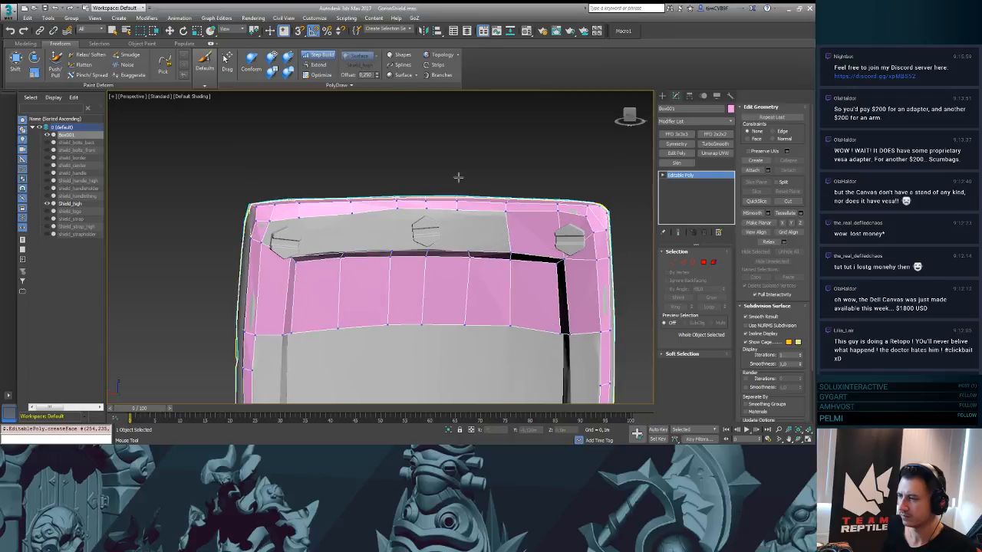
click(320, 74)
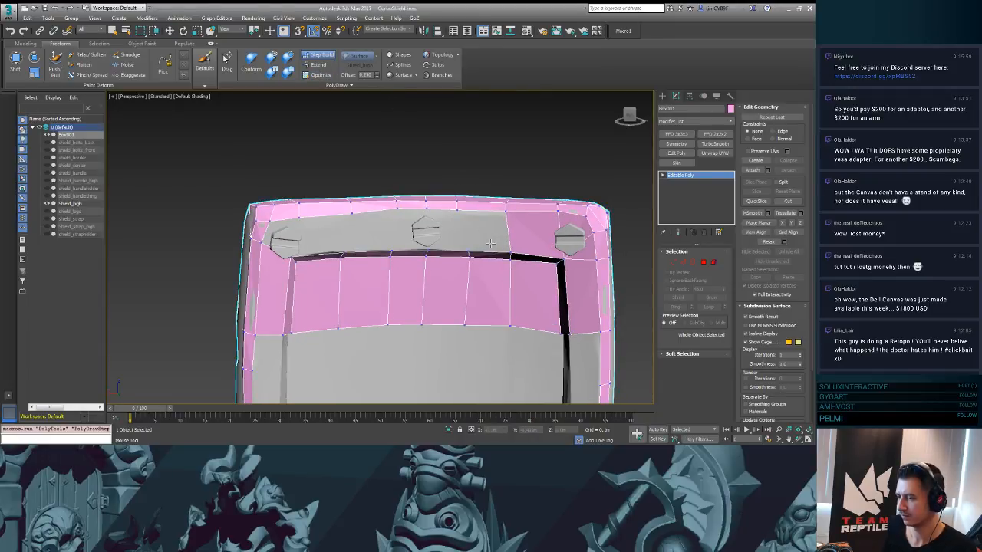
middle_drag(489, 242, 481, 220)
scroll(476, 220, up, 5)
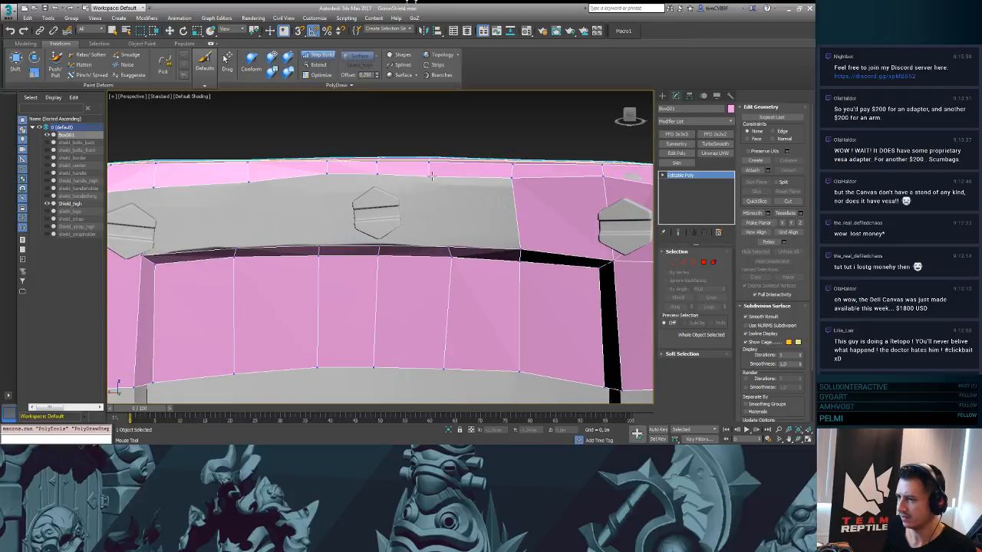
alt+middle_drag(433, 158, 443, 197)
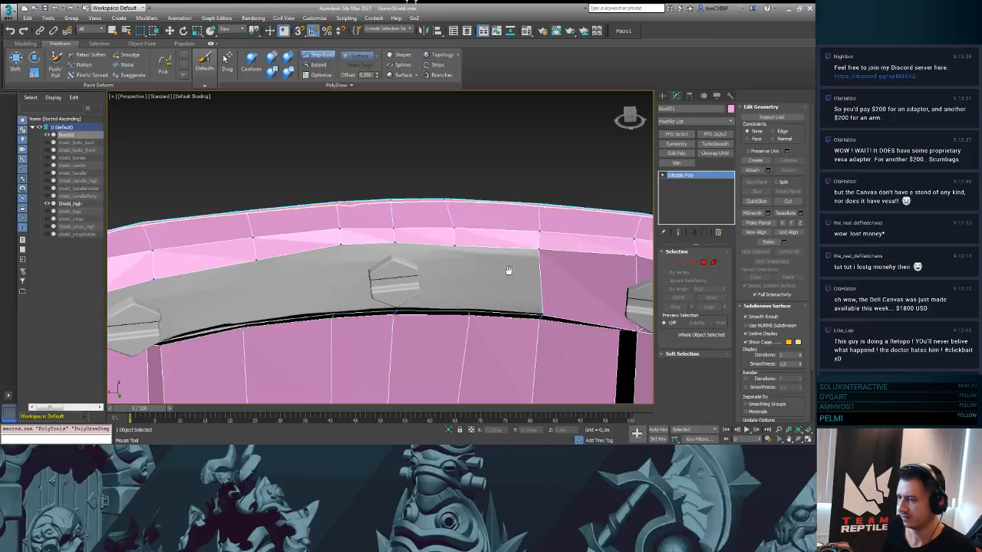
alt+middle_drag(508, 269, 460, 215)
ctrl+alt+shift+drag(447, 223, 444, 223)
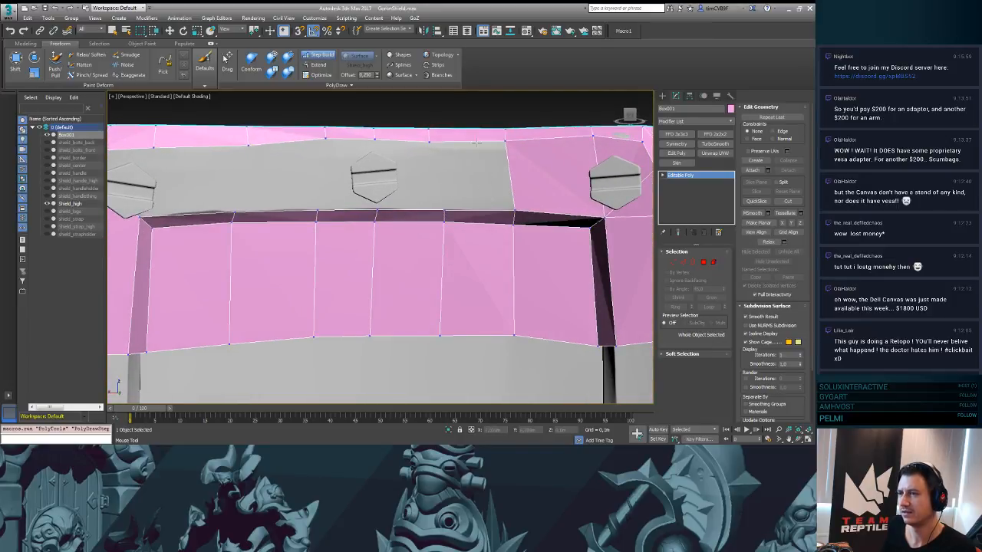
scroll(471, 176, down, 5)
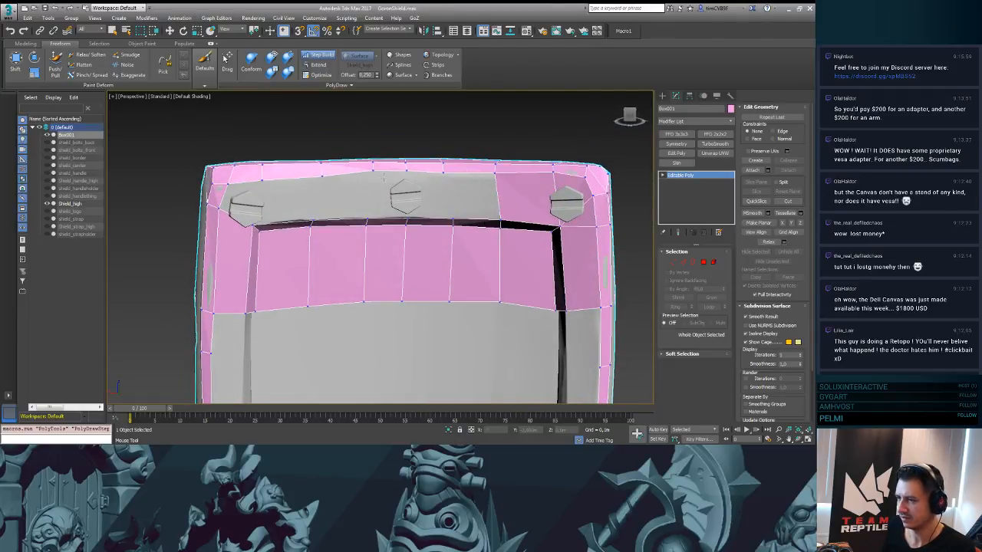
shift+click(381, 205)
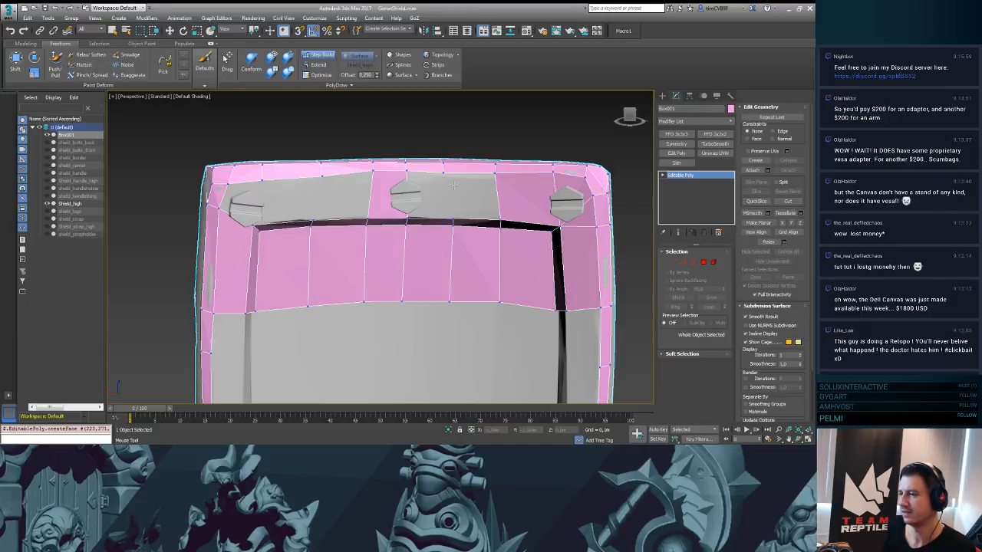
- Fill the remaining gaps in the bolt strip above the groove with Extend, from the middle bolt to both outer bolts
middle_drag(453, 184, 404, 192)
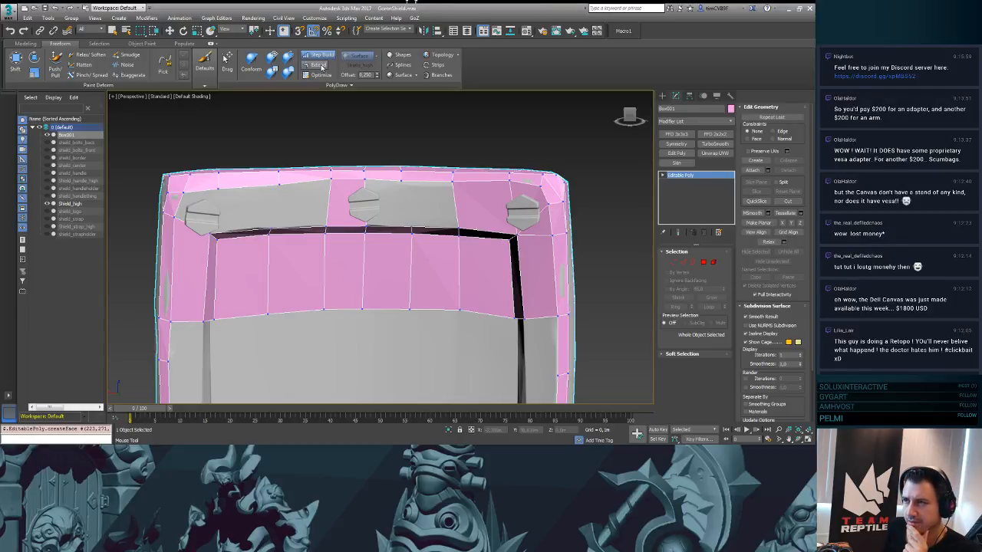
click(321, 66)
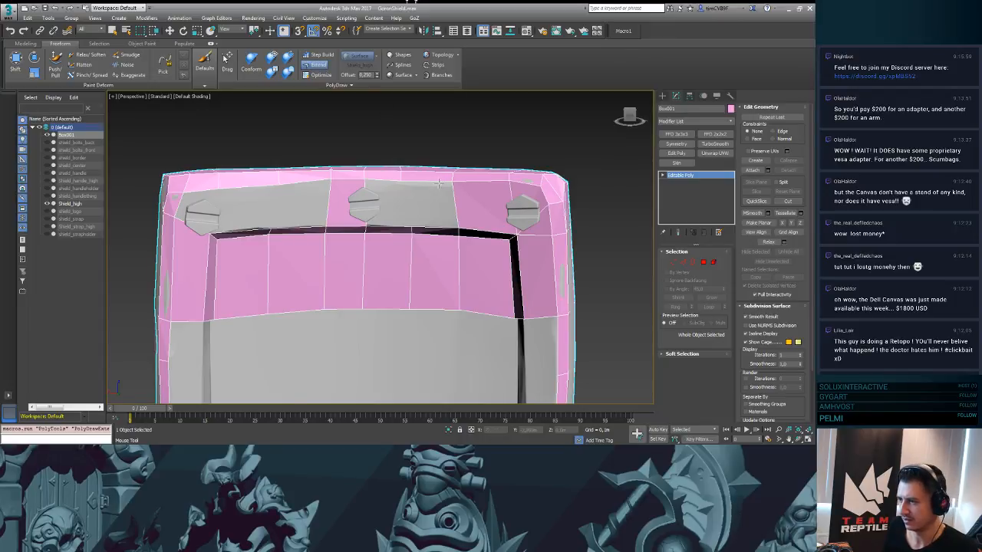
ctrl+alt+drag(440, 183, 442, 228)
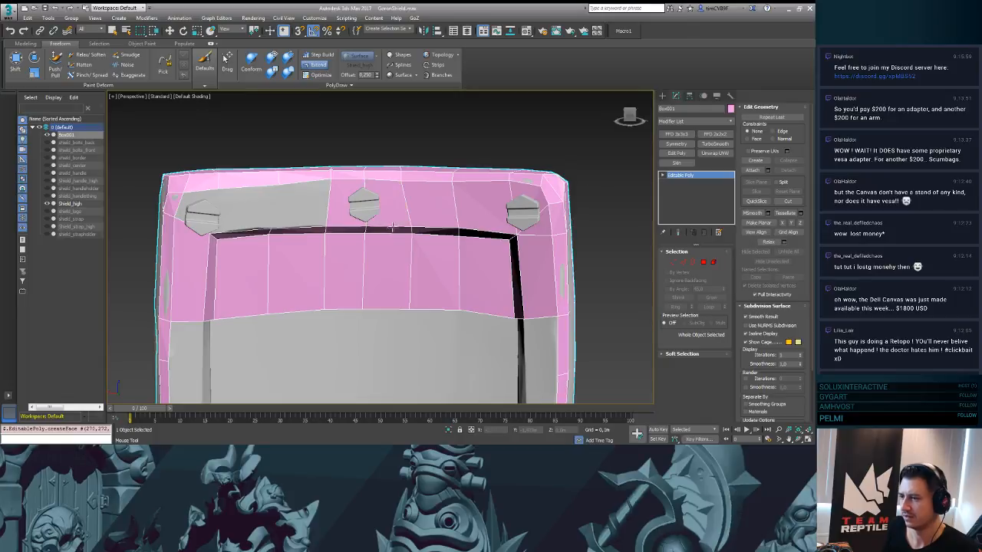
ctrl+alt+drag(301, 182, 297, 227)
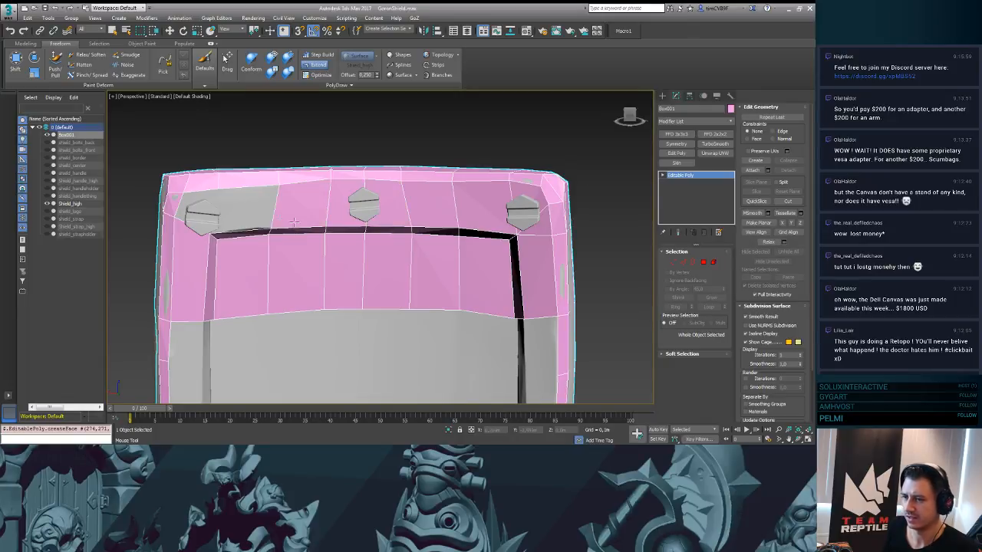
ctrl+alt+drag(248, 185, 245, 230)
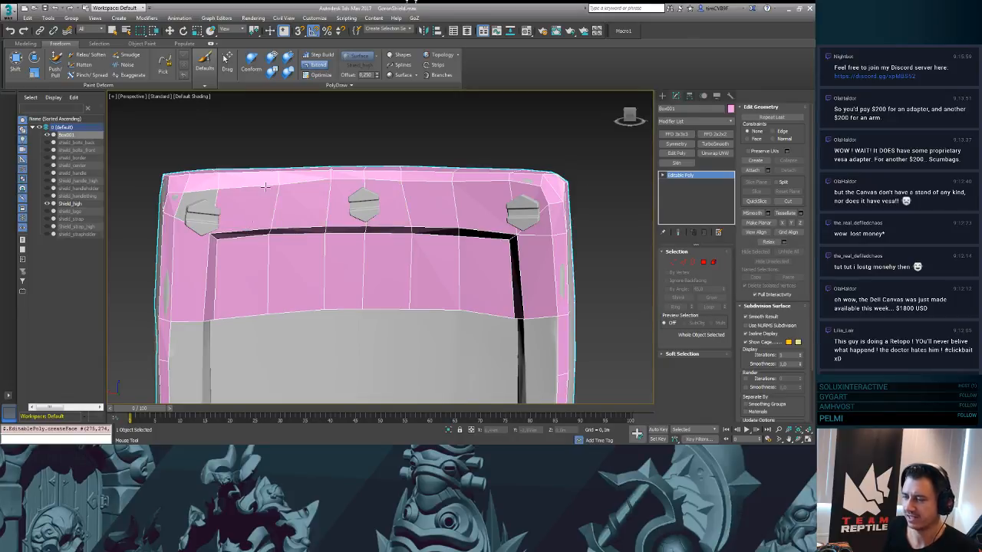
middle_drag(264, 186, 322, 188)
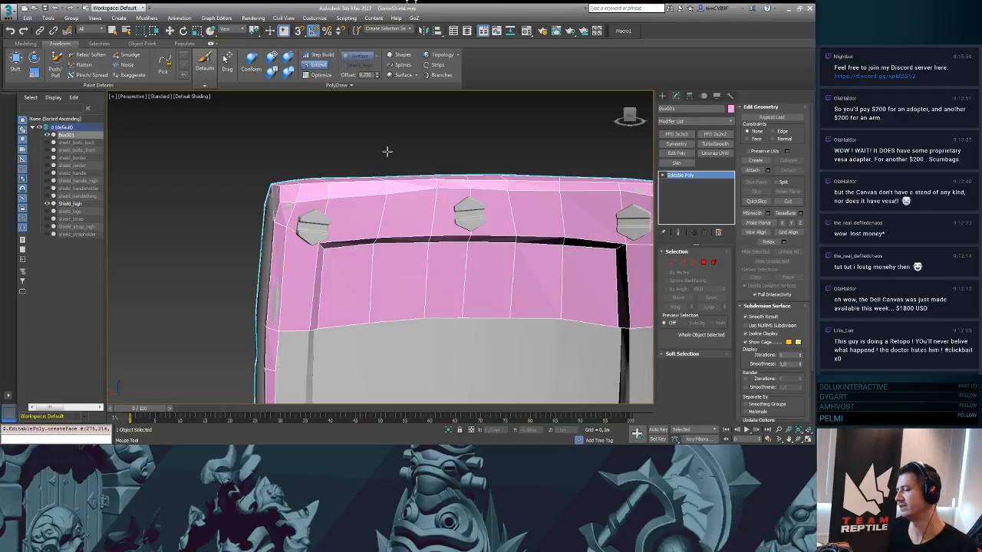
- Extend a new row of polygons downward along the open lower edge, across the full width of the shield's back
middle_drag(522, 151, 464, 107)
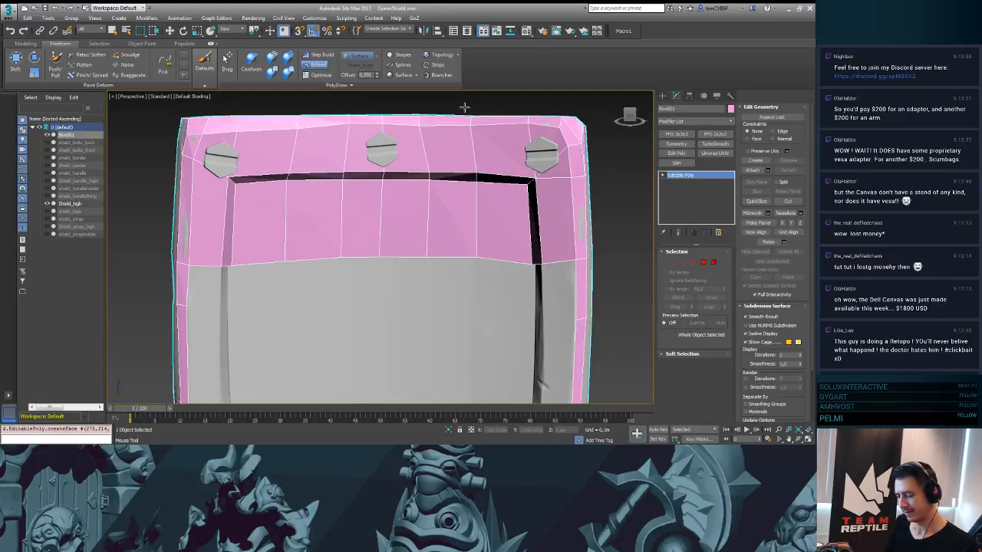
alt+middle_drag(398, 260, 369, 230)
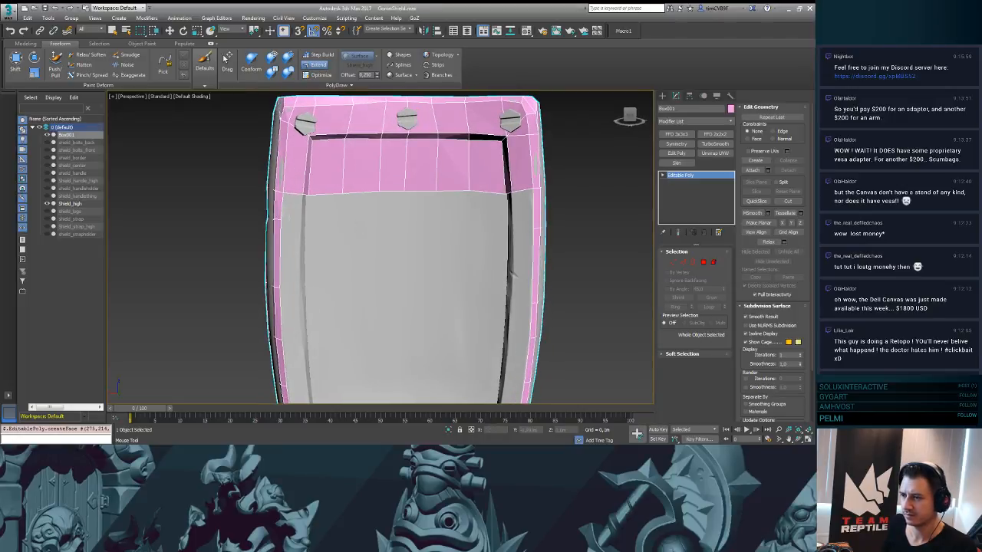
drag(287, 197, 536, 213)
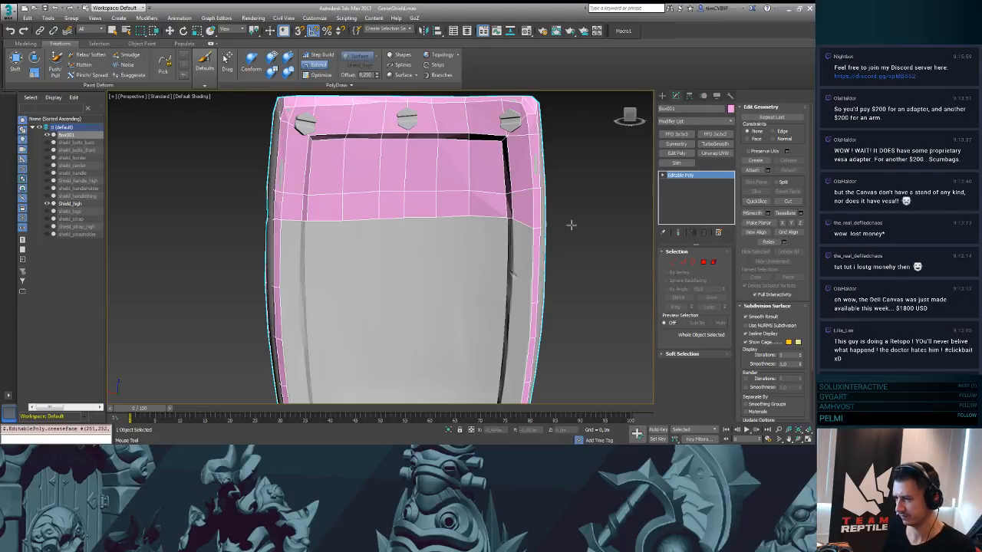
- Move the vertices of the mid-height edge loop upward on the shield's front and side rims to level the loop
alt+middle_drag(568, 235, 452, 228)
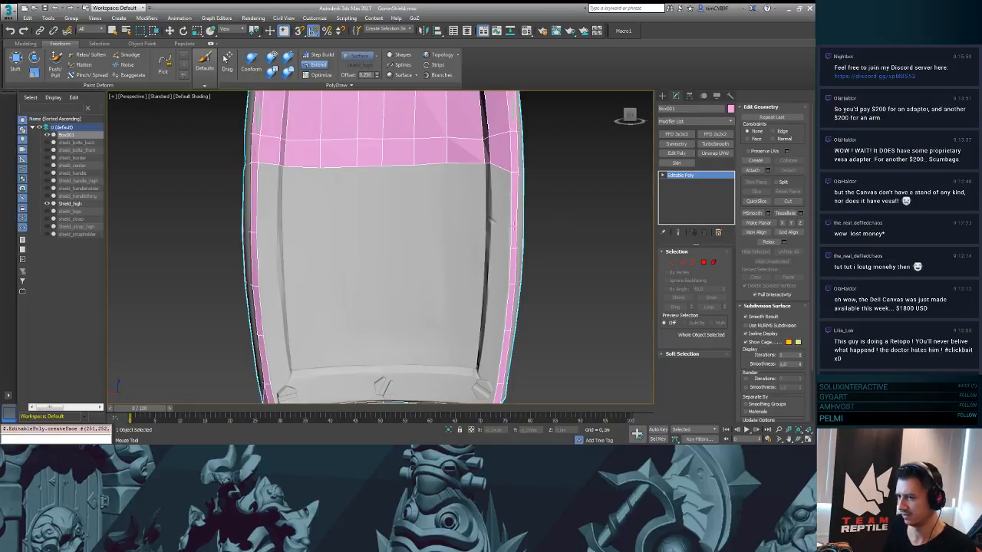
alt+middle_drag(506, 228, 339, 233)
scroll(338, 233, up, 3)
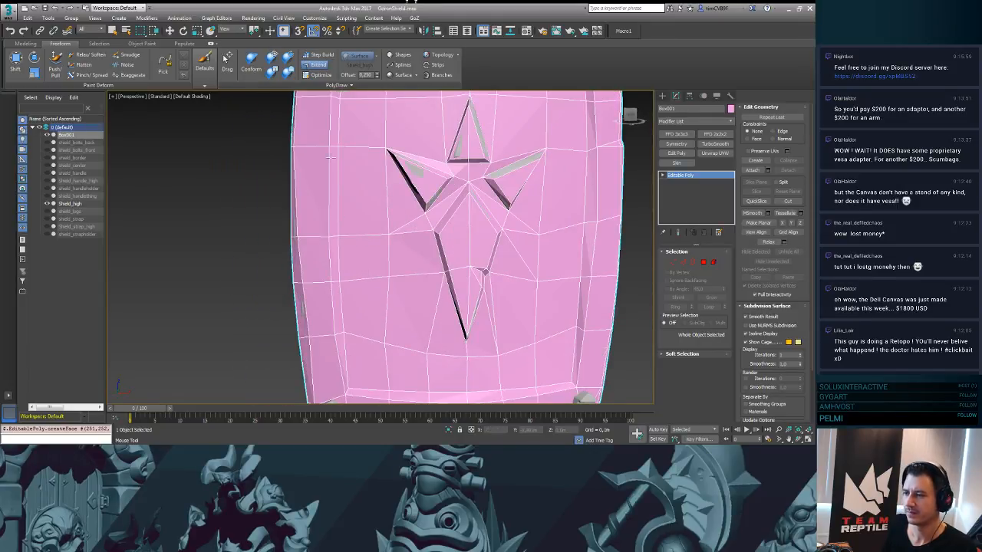
ctrl+alt+shift+drag(338, 238, 293, 221)
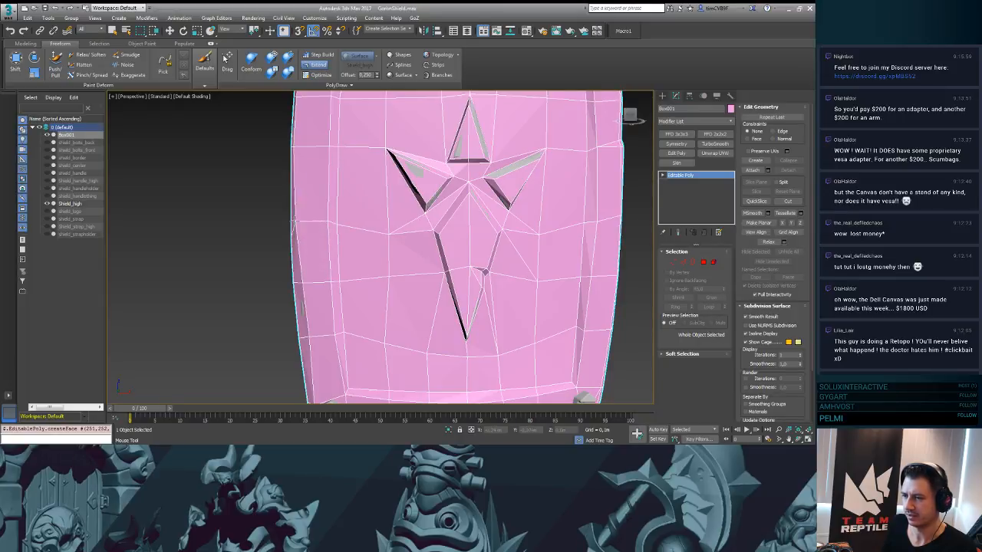
alt+middle_drag(293, 221, 376, 225)
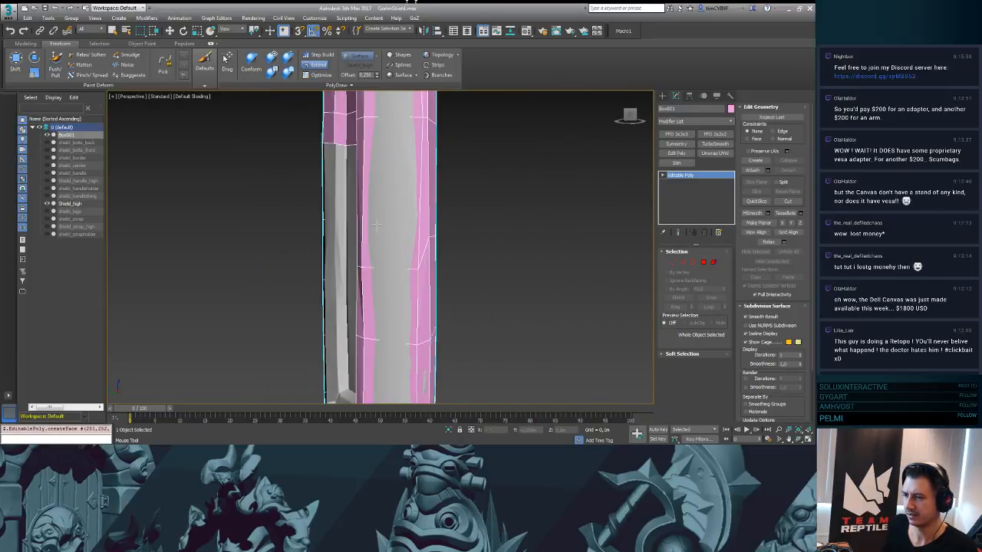
ctrl+alt+shift+drag(417, 269, 418, 246)
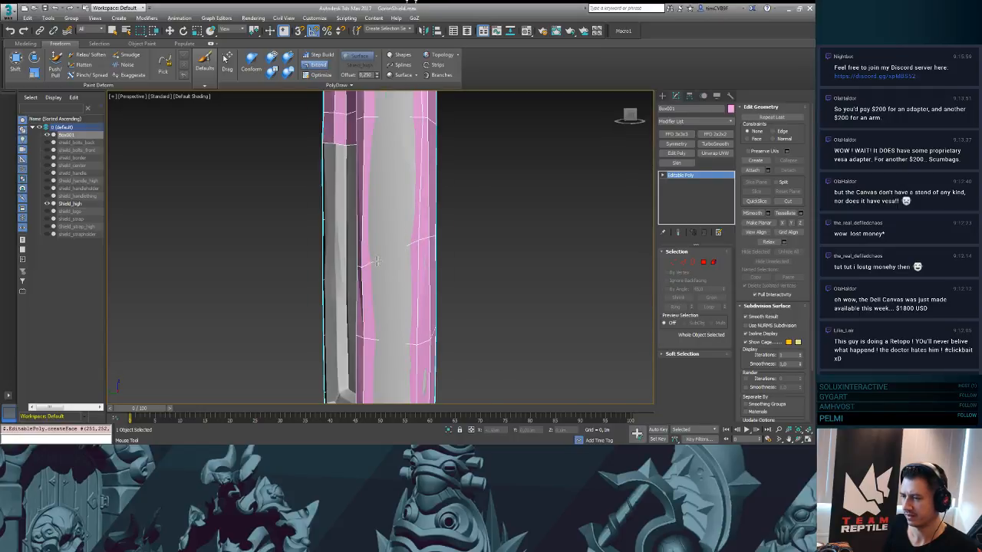
alt+middle_drag(359, 257, 407, 263)
ctrl+alt+shift+drag(513, 277, 518, 248)
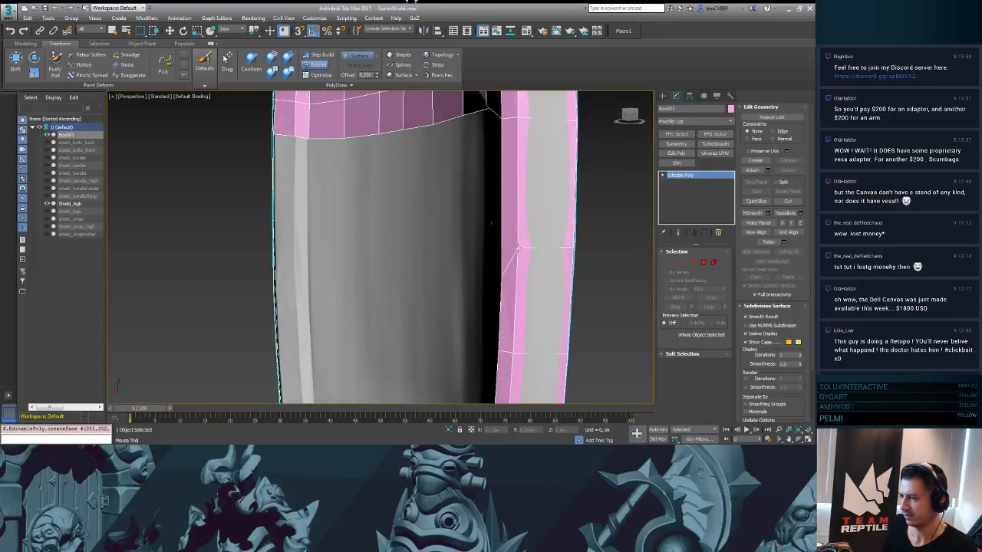
alt+middle_drag(499, 273, 406, 223)
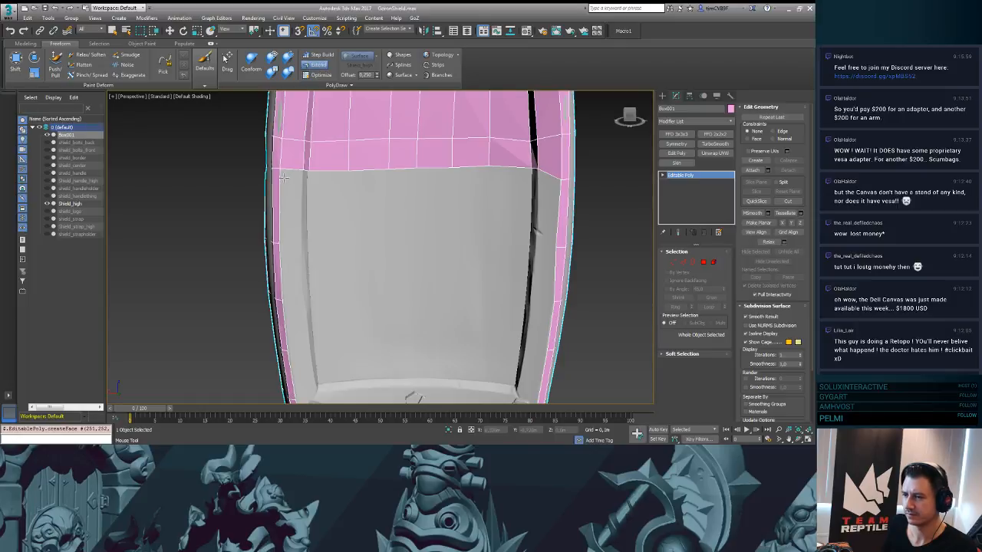
- Extend a polygon down the back's left border strip, undo the excess, and move its lower inner corner level with the rim vertex
drag(284, 176, 297, 268)
key(ctrl+z)
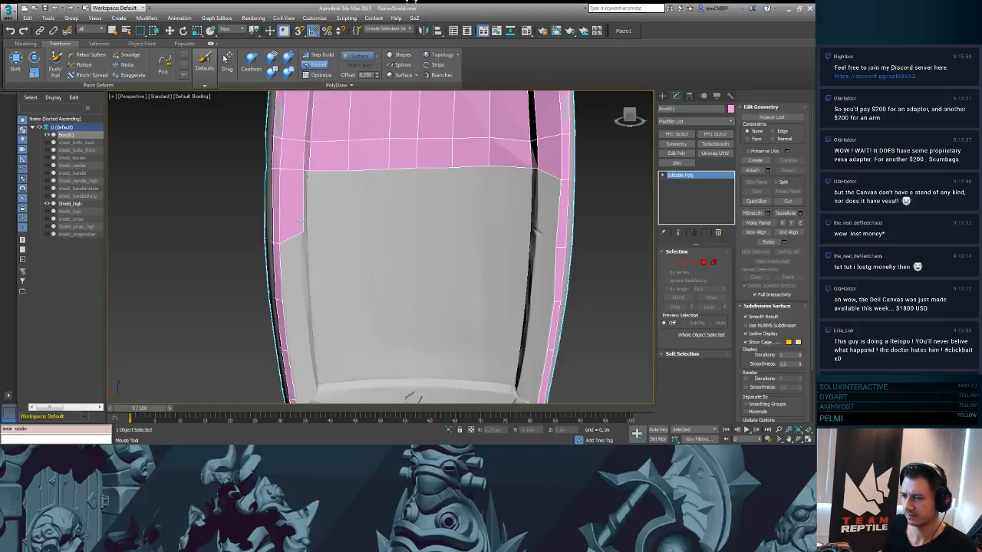
ctrl+alt+shift+drag(302, 233, 301, 244)
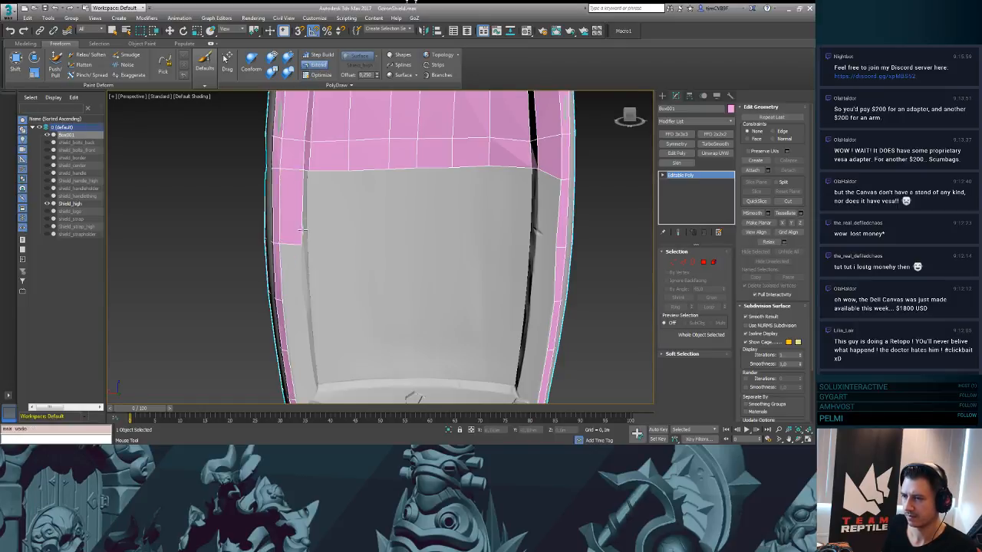
- Extend the remaining polygons of this row across the back's centre panel, from the left groove to the right groove
shift+drag(304, 175, 308, 238)
mouse_move(310, 182)
shift+mouse_down()
mouse_move(346, 191)
mouse_move(311, 244)
mouse_move(383, 192)
mouse_move(388, 243)
shift+mouse_up()
shift+drag(397, 188, 417, 241)
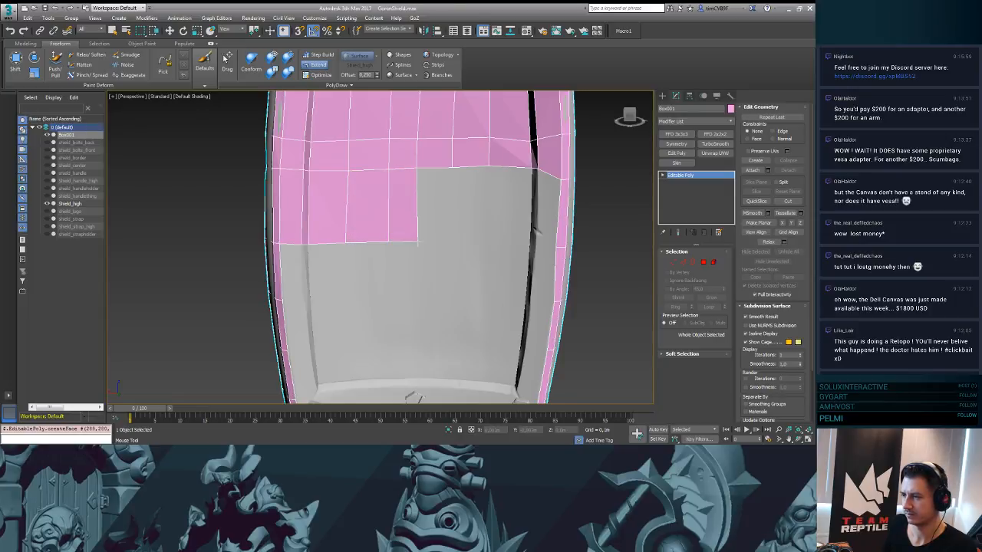
shift+drag(419, 184, 452, 243)
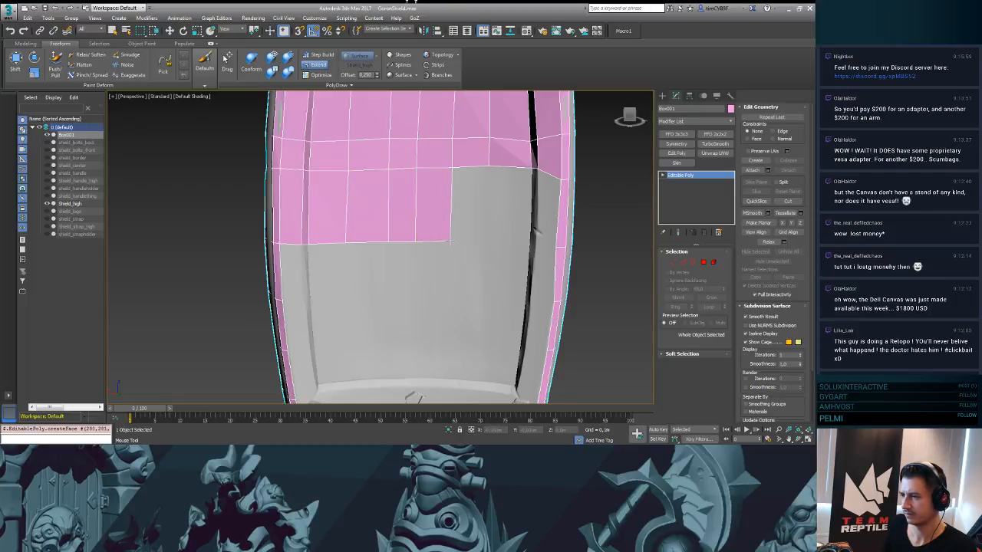
shift+drag(460, 174, 488, 243)
shift+drag(488, 187, 530, 244)
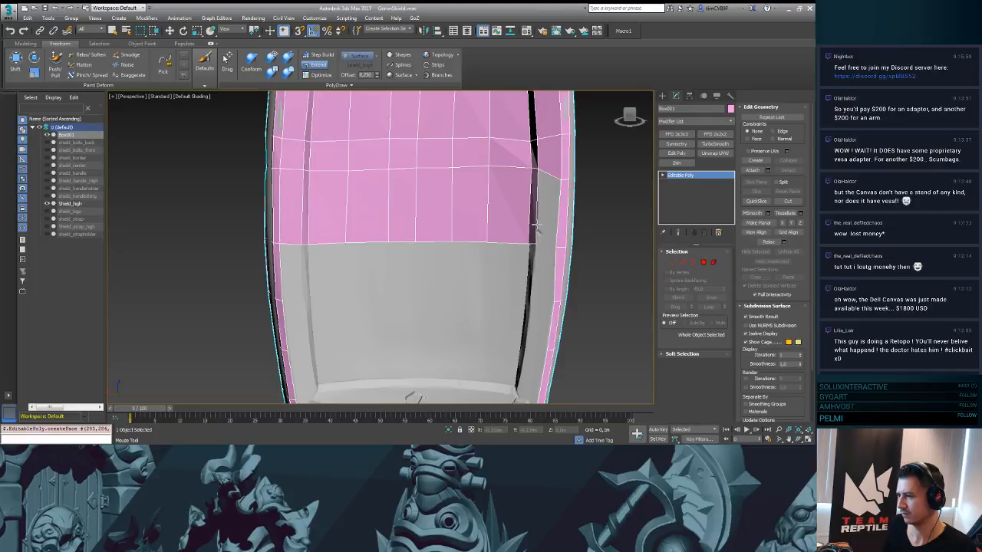
- Fill the right groove and border strip of the current row, completing it across the back to the right rim
shift+drag(536, 226, 547, 239)
shift+drag(282, 245, 555, 278)
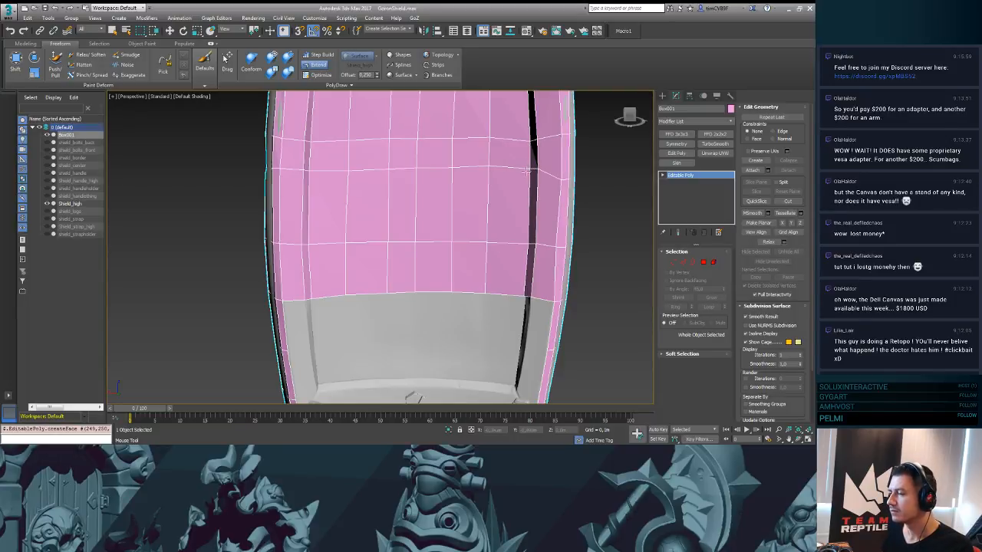
middle_drag(488, 149, 490, 213)
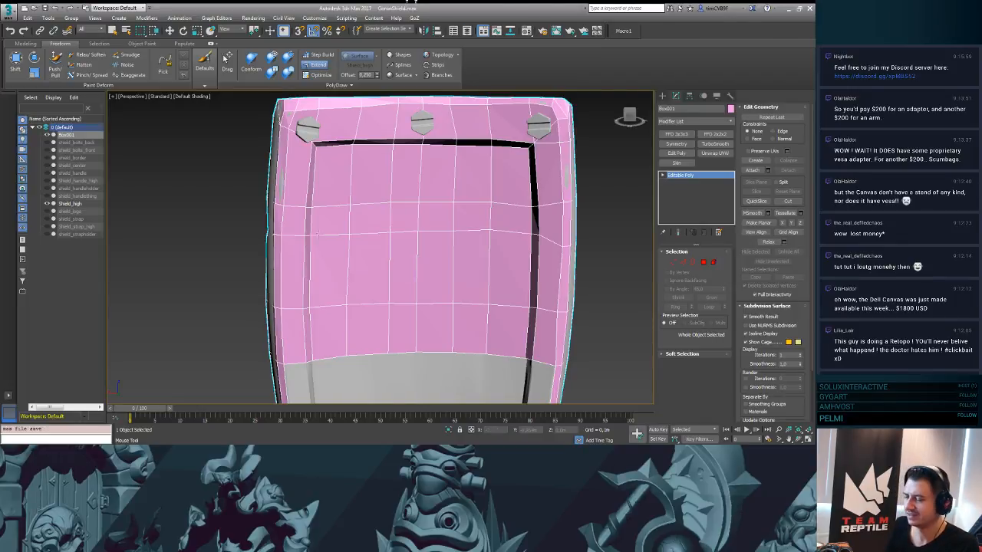
- Extend the next row of polygons down the back, from the left border strip across the centre panel to the right rim
alt+middle_drag(403, 254, 314, 253)
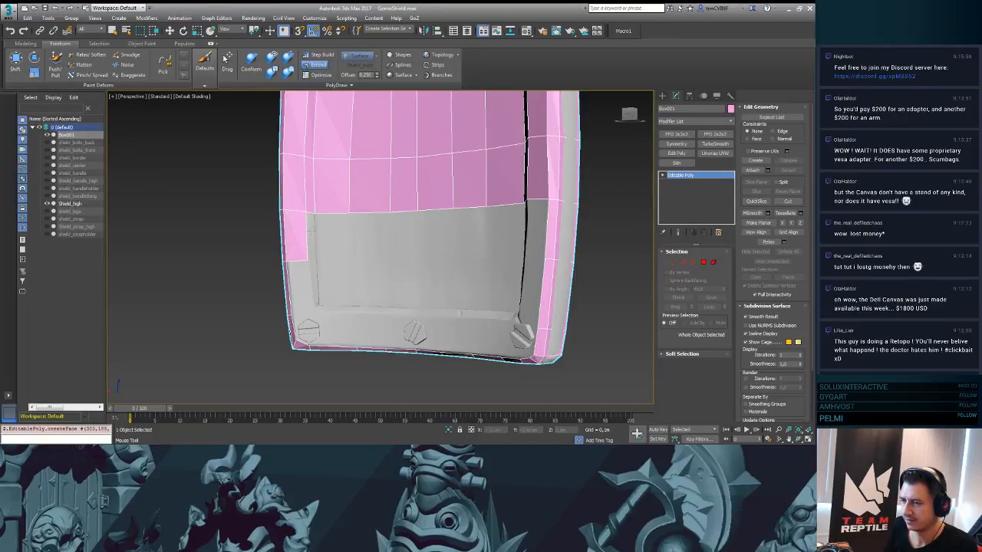
shift+click(312, 240)
drag(312, 240, 309, 258)
key(ctrl+z)
drag(307, 215, 347, 257)
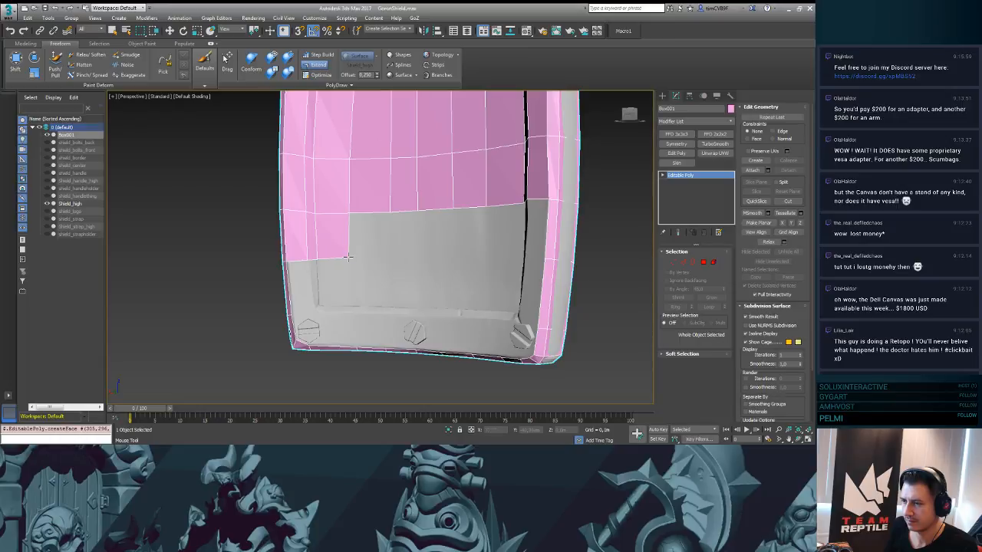
drag(350, 215, 390, 258)
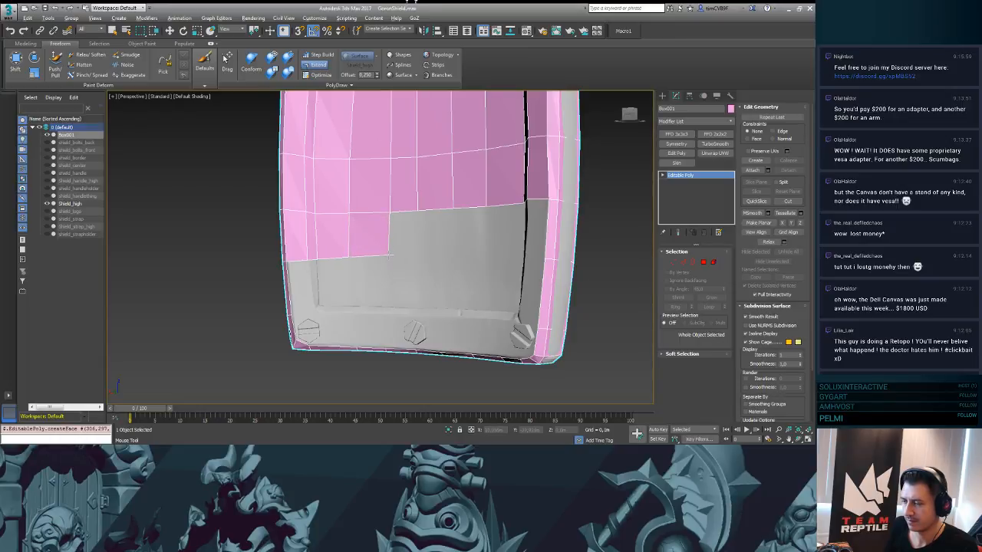
alt+middle_drag(390, 258, 406, 256)
drag(426, 243, 433, 260)
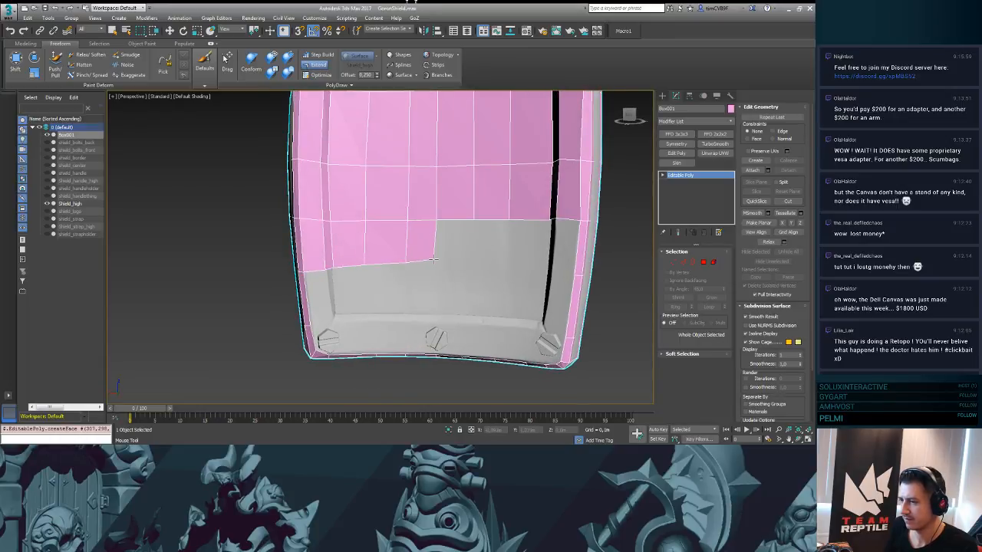
drag(437, 224, 550, 272)
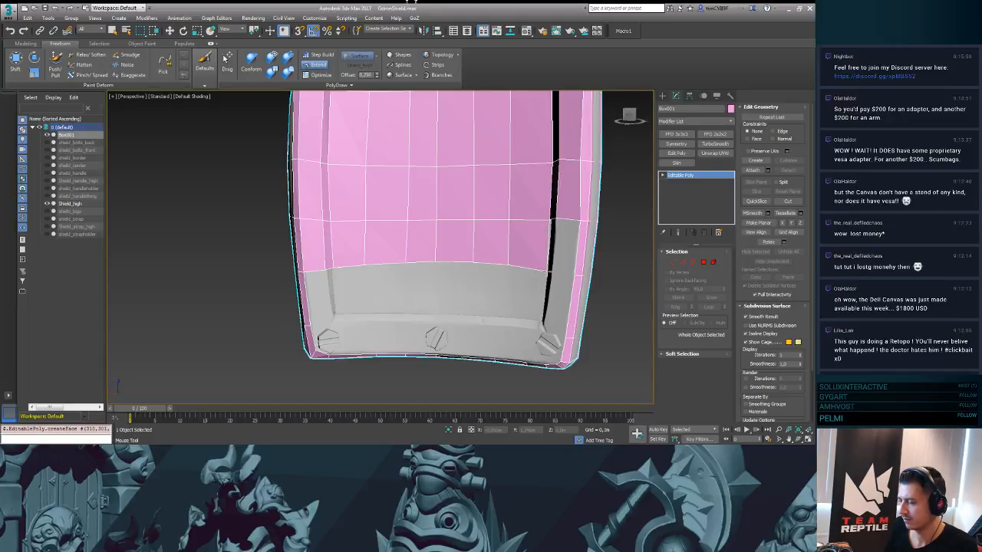
drag(550, 230, 576, 262)
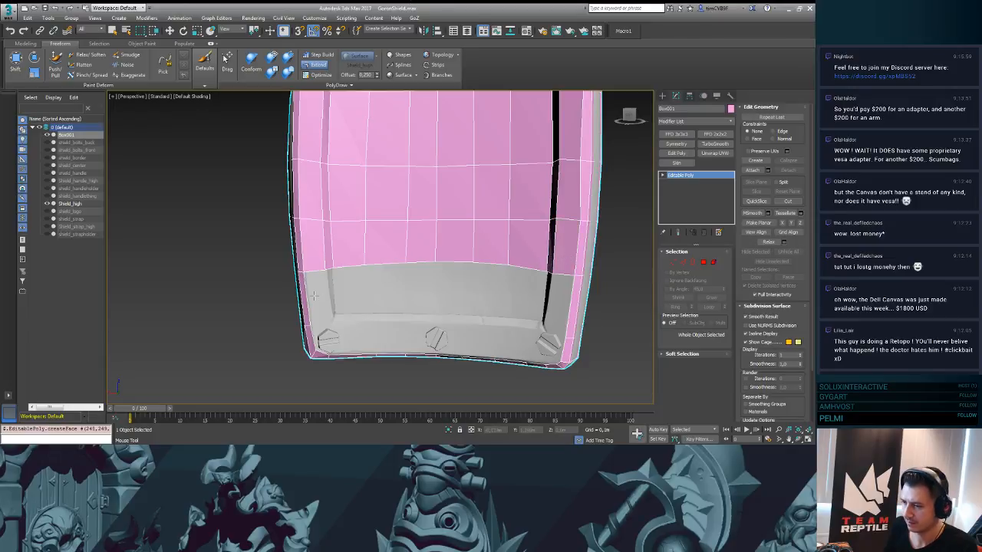
- Extend the last centre-panel row down to the lower groove, from the left border strip to the right groove wall
drag(310, 280, 332, 318)
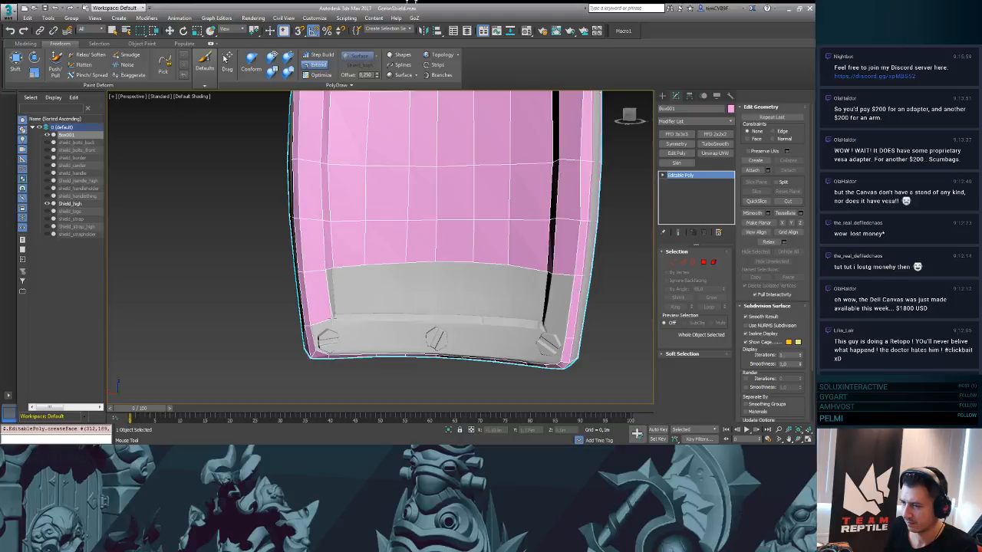
drag(330, 269, 338, 311)
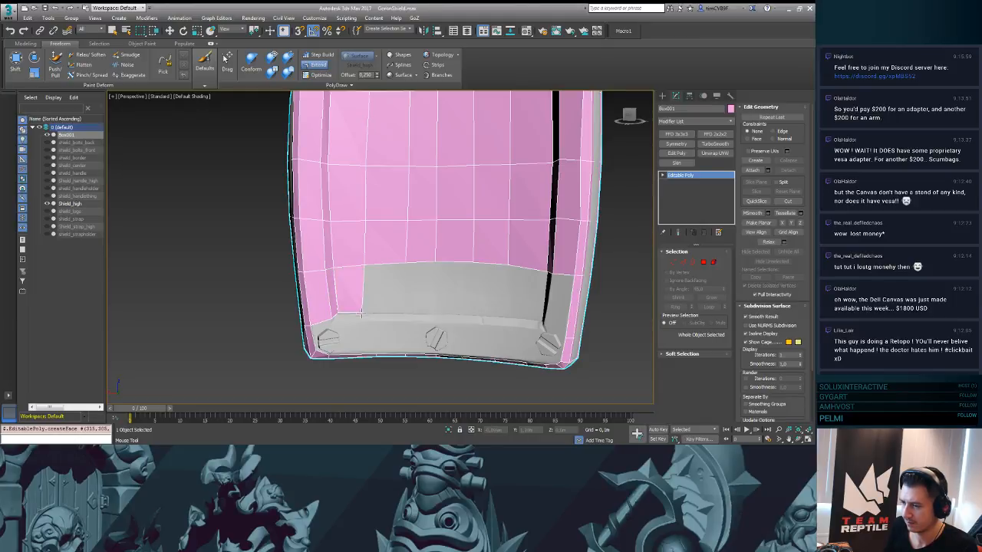
key(ctrl+z)
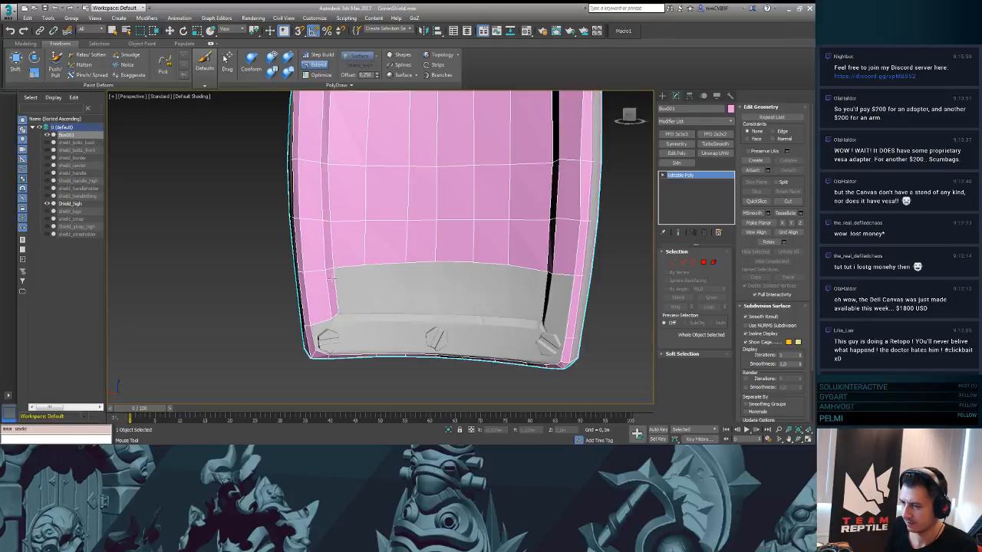
drag(365, 308, 364, 312)
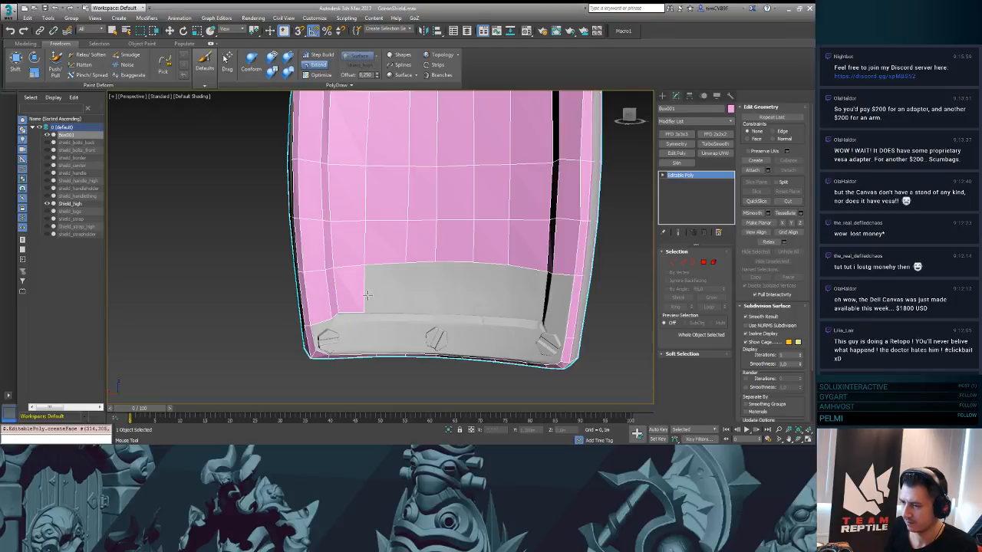
drag(365, 266, 401, 311)
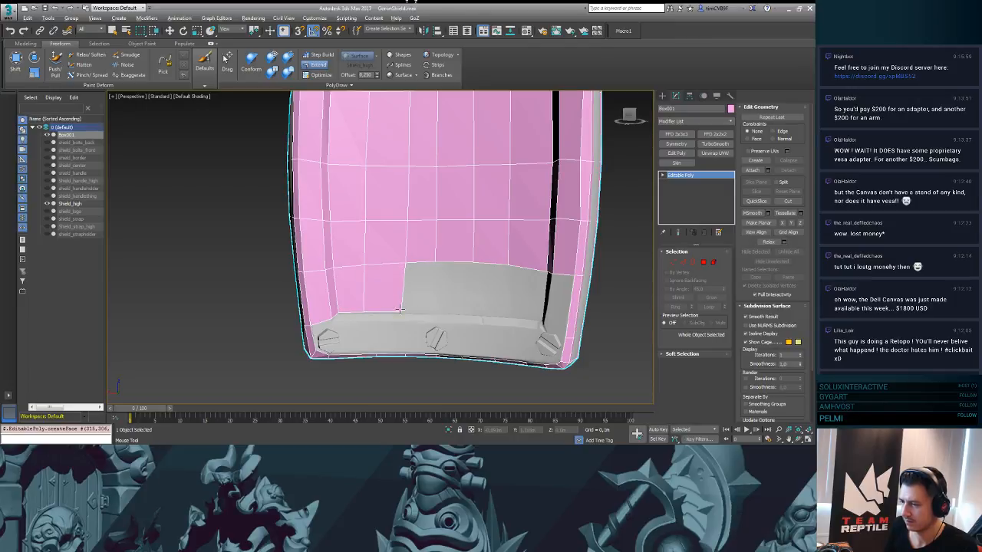
drag(410, 267, 505, 315)
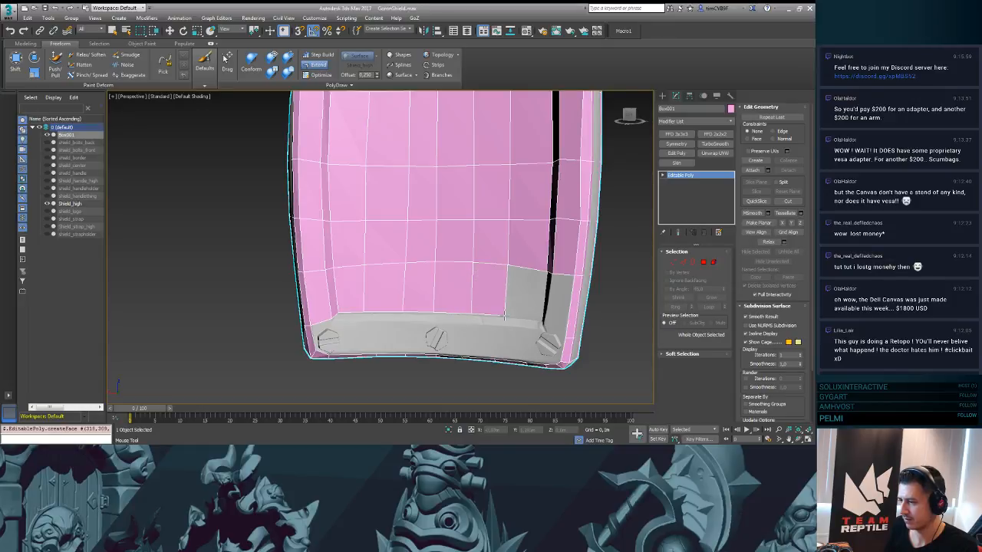
drag(512, 275, 541, 314)
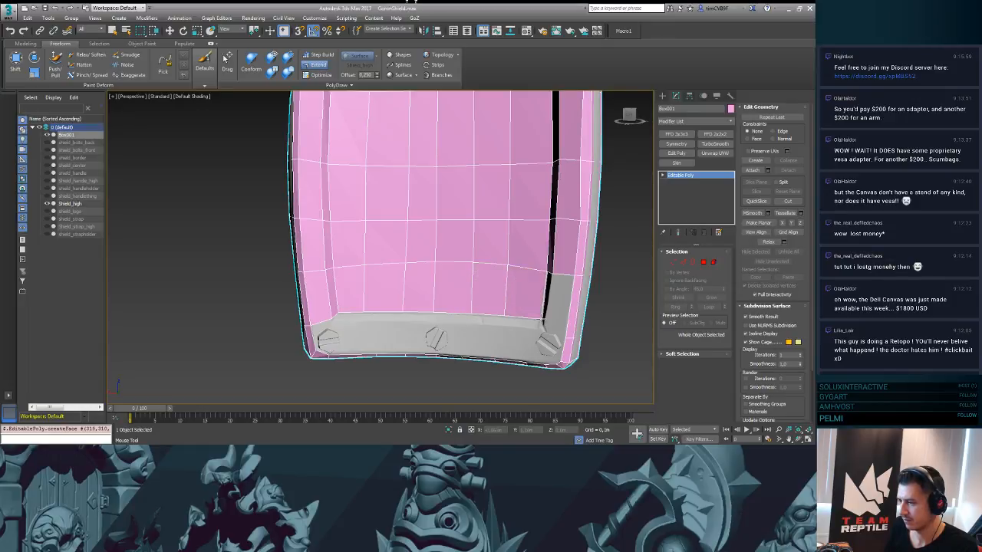
drag(547, 276, 545, 329)
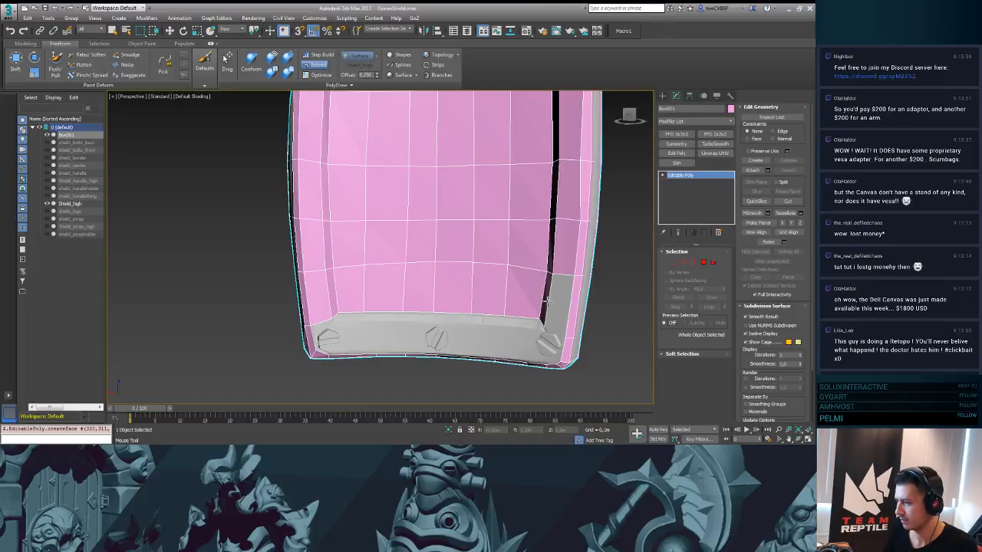
- Fill the remaining polygon on the right border strip and the thin row of polygons along the lower groove
drag(546, 300, 570, 315)
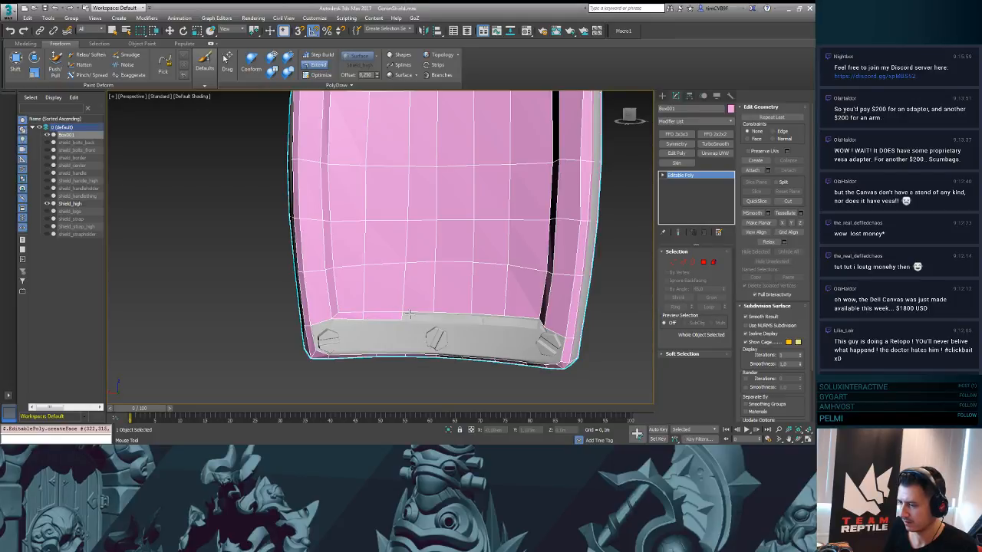
drag(402, 313, 501, 321)
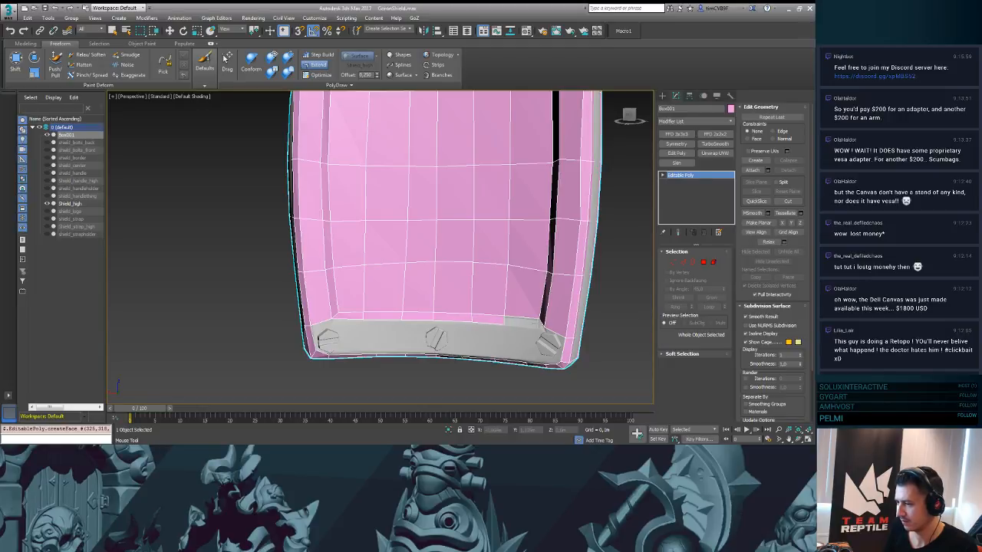
drag(502, 321, 541, 322)
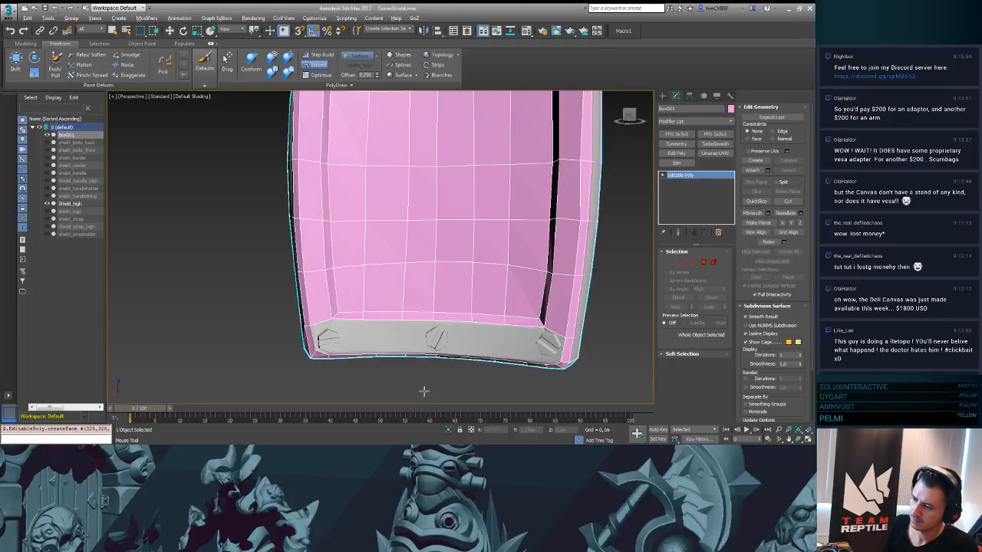
- Close the gap between the lower groove and the bottom rim with polygons, including both corners around the bolts
alt+middle_drag(422, 389, 431, 369)
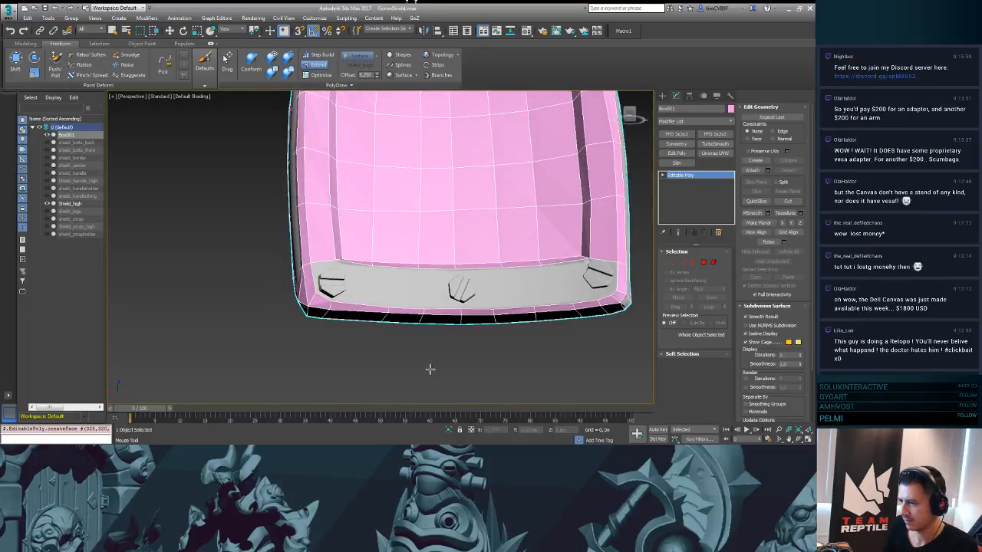
alt+middle_drag(463, 298, 418, 307)
mouse_move(433, 324)
ctrl+alt+mouse_down()
mouse_move(435, 343)
mouse_move(517, 343)
ctrl+alt+mouse_up()
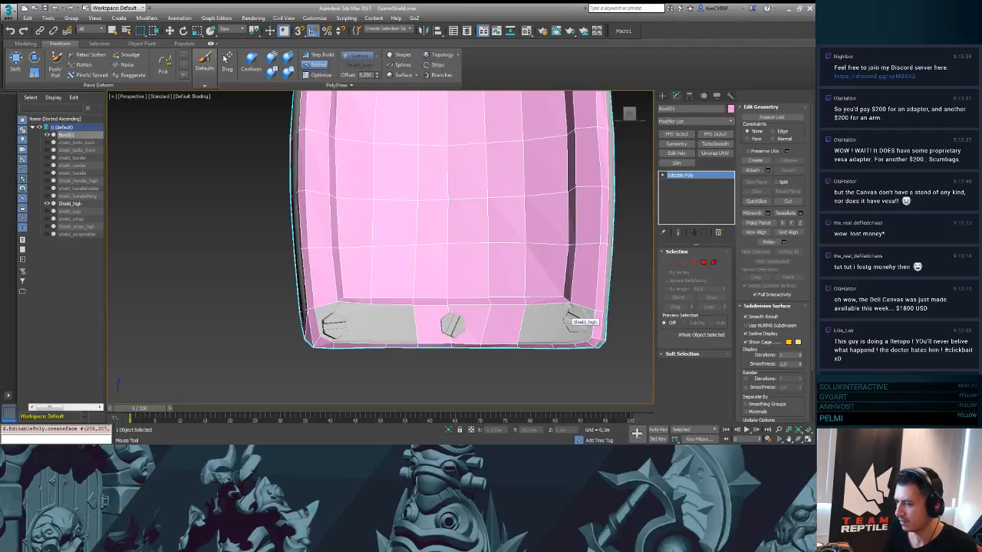
mouse_move(400, 340)
shift+mouse_down()
mouse_move(357, 301)
mouse_move(357, 338)
shift+mouse_up()
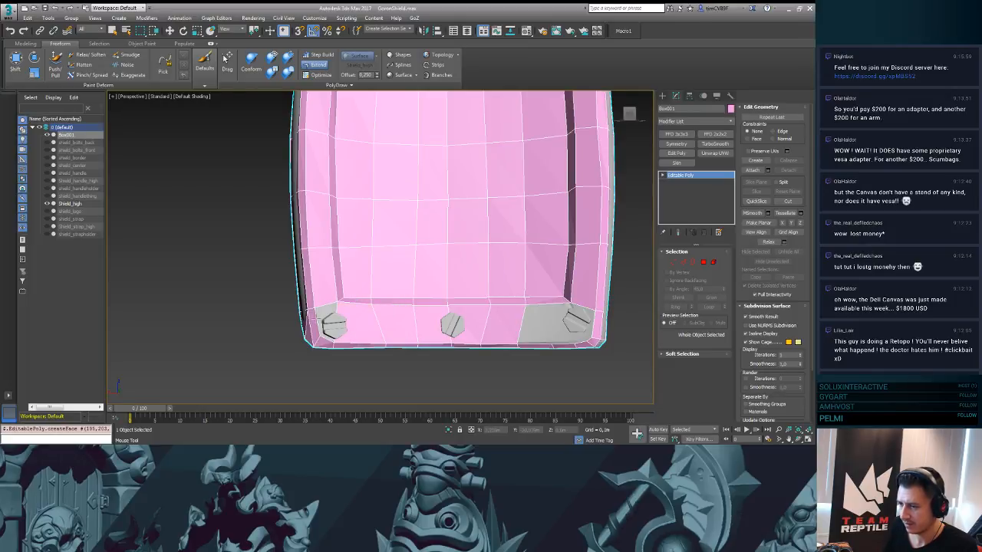
shift+click(327, 313)
alt+middle_drag(478, 313, 467, 297)
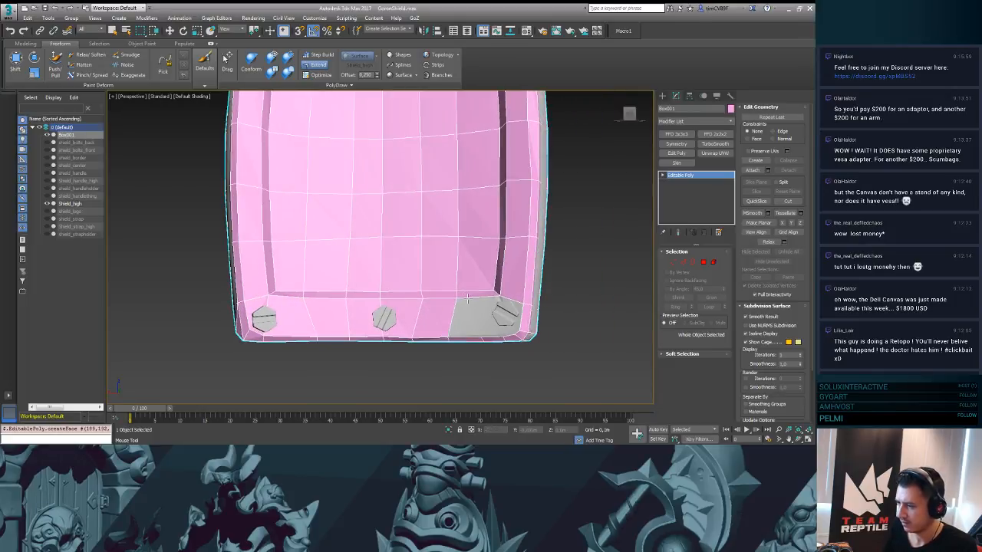
shift+click(466, 326)
alt+middle_drag(468, 341, 460, 403)
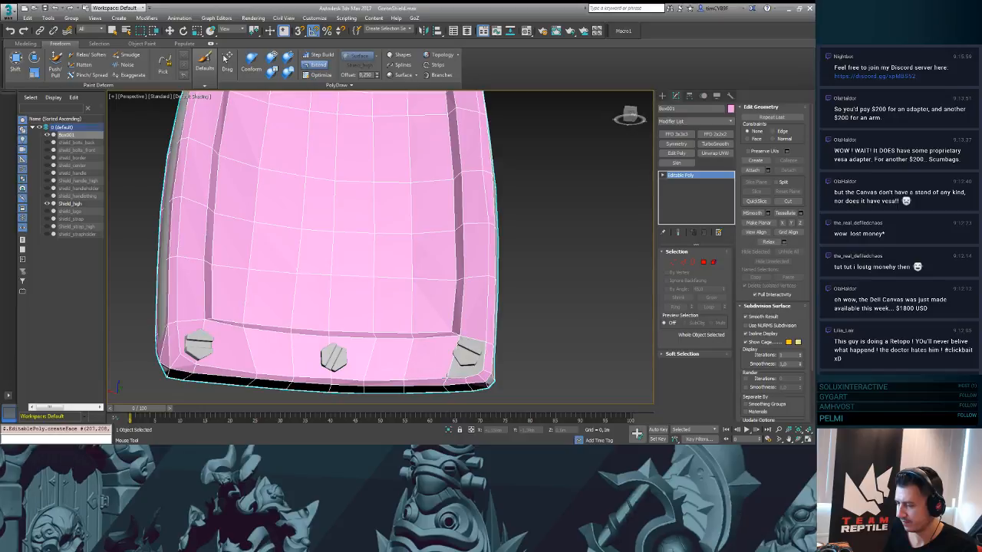
mouse_move(444, 361)
alt+middle_down()
mouse_move(443, 230)
mouse_move(437, 343)
alt+middle_up()
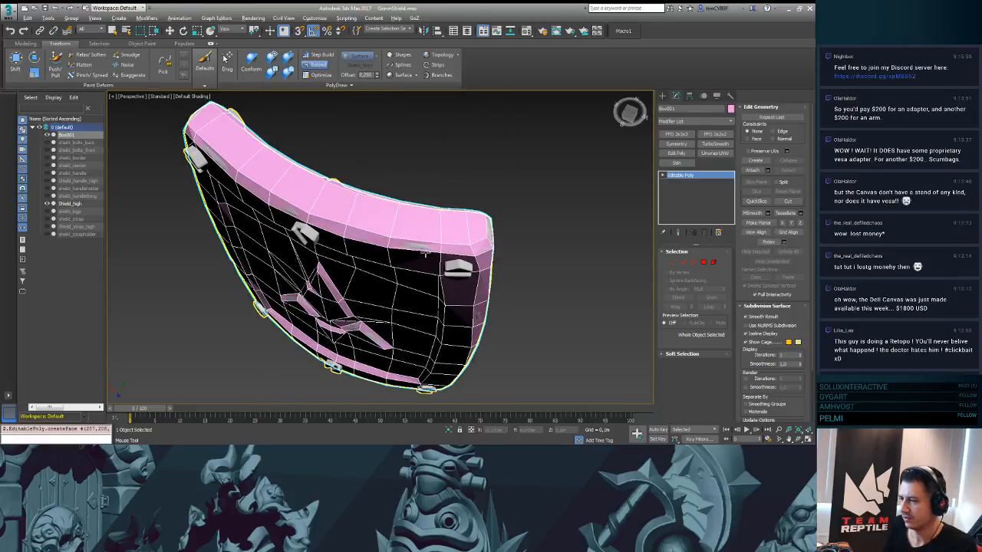
alt+middle_drag(426, 256, 449, 215)
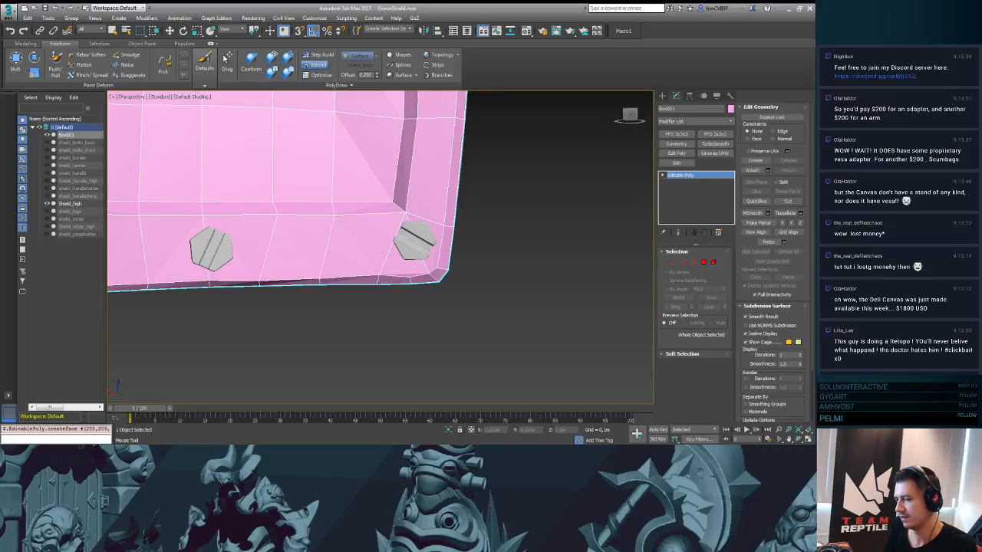
- Try collapsing a rim edge near the back's lower right corner with Optimize, and undo it
alt+middle_drag(429, 258, 440, 284)
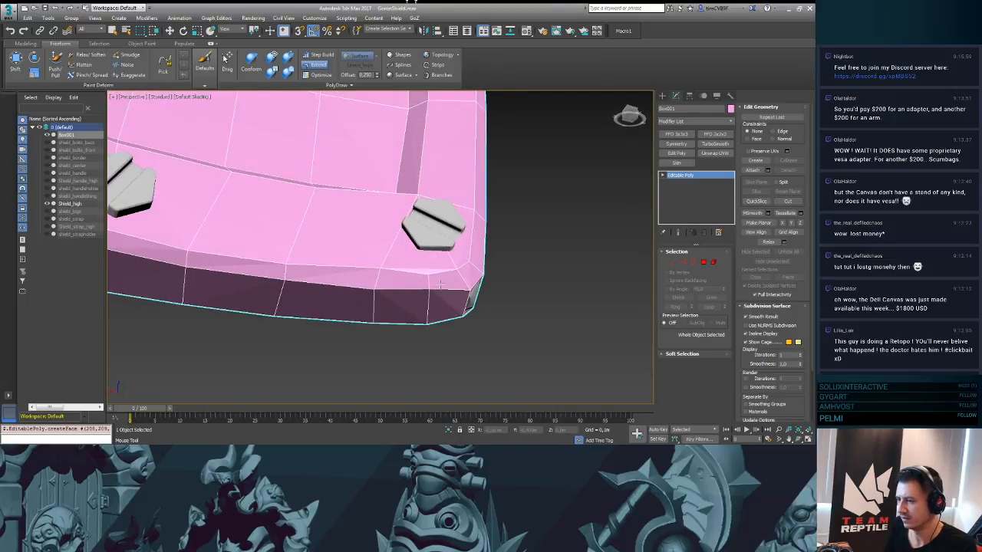
click(319, 75)
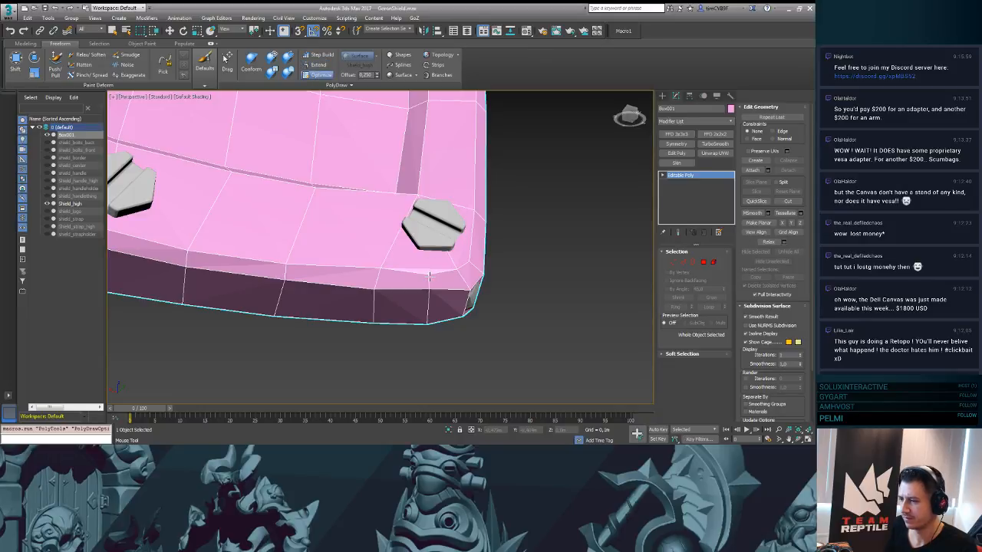
drag(430, 276, 458, 265)
alt+middle_drag(457, 280, 461, 238)
key(ctrl+z)
- Save the scene with the shield's back fully covered
scroll(461, 215, down, 5)
scroll(461, 239, up, 3)
alt+middle_drag(444, 200, 518, 221)
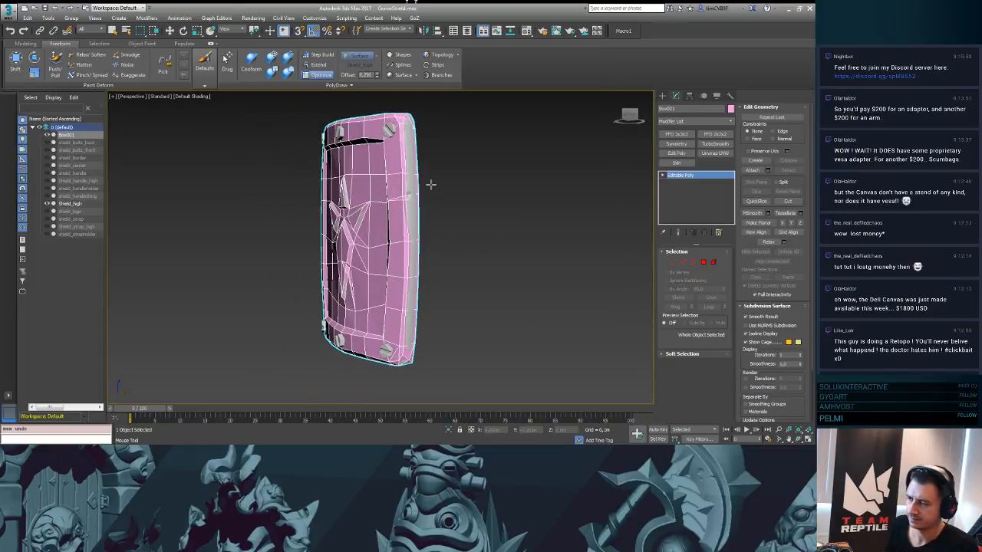
alt+middle_drag(469, 195, 482, 193)
key(ctrl+s)
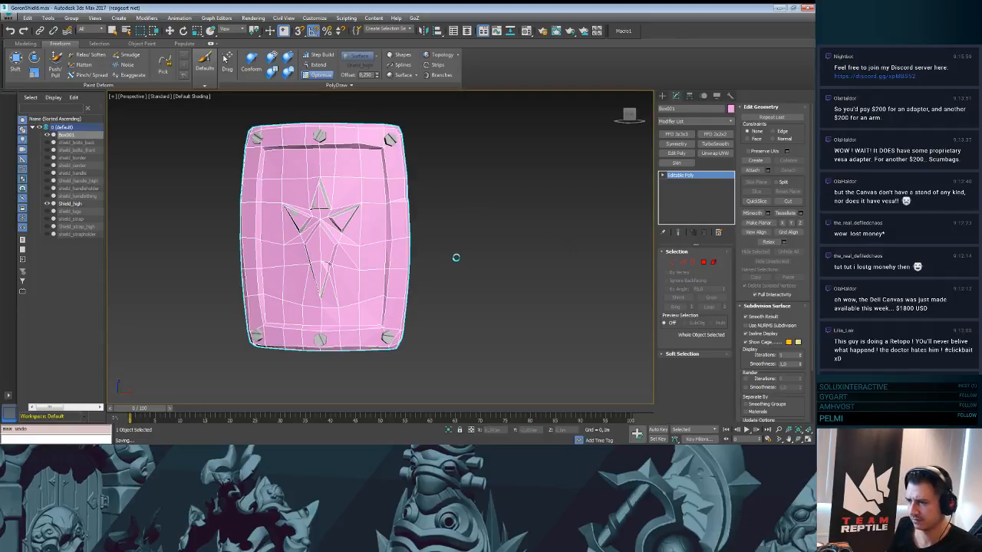
alt+middle_drag(464, 192, 317, 255)
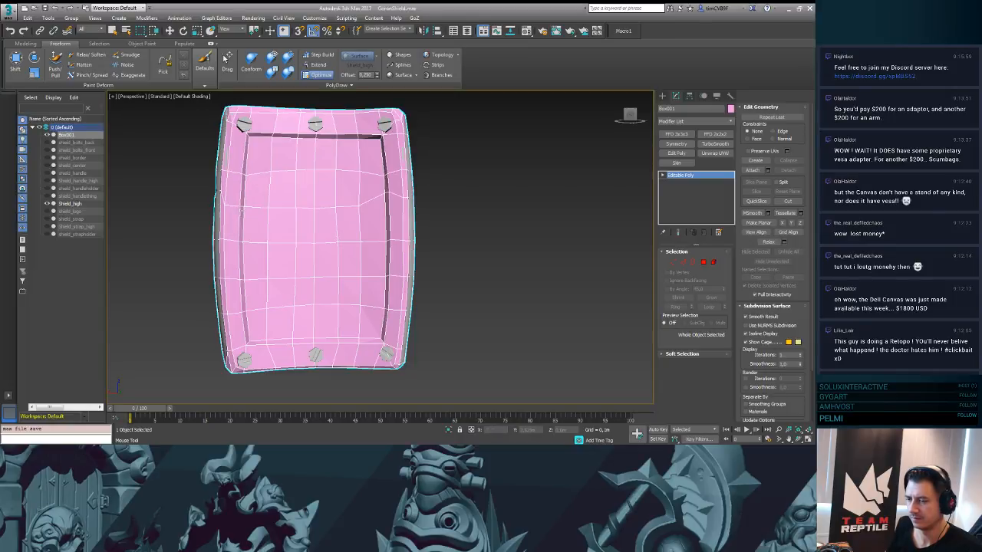
mouse_move(218, 207)
alt+middle_down()
mouse_move(192, 208)
mouse_move(218, 207)
alt+middle_up()
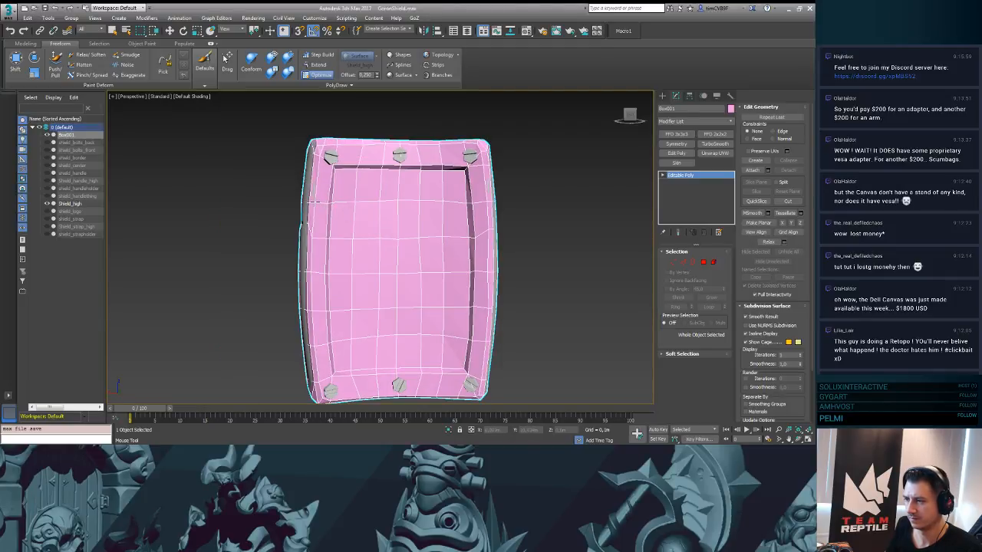
alt+middle_drag(313, 202, 442, 228)
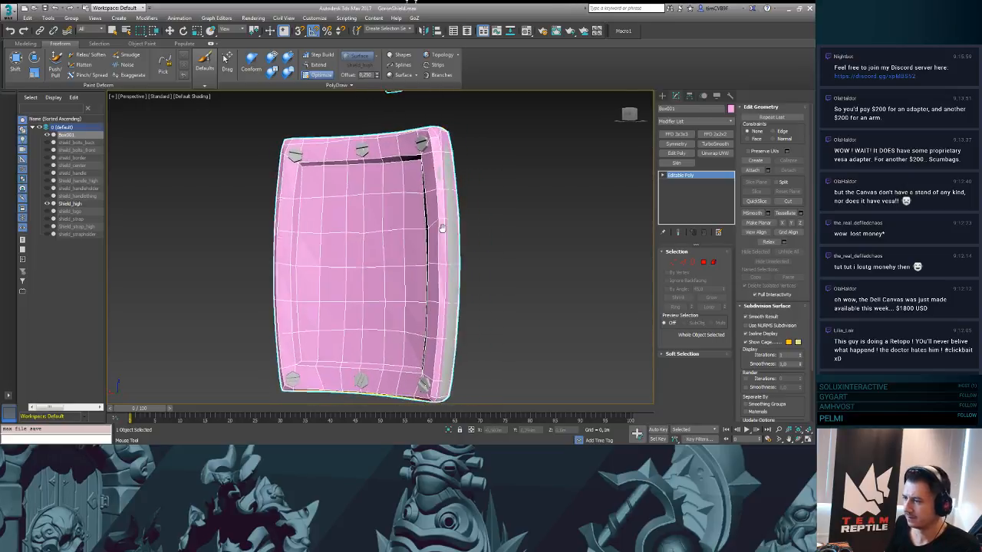
scroll(442, 228, up, 2)
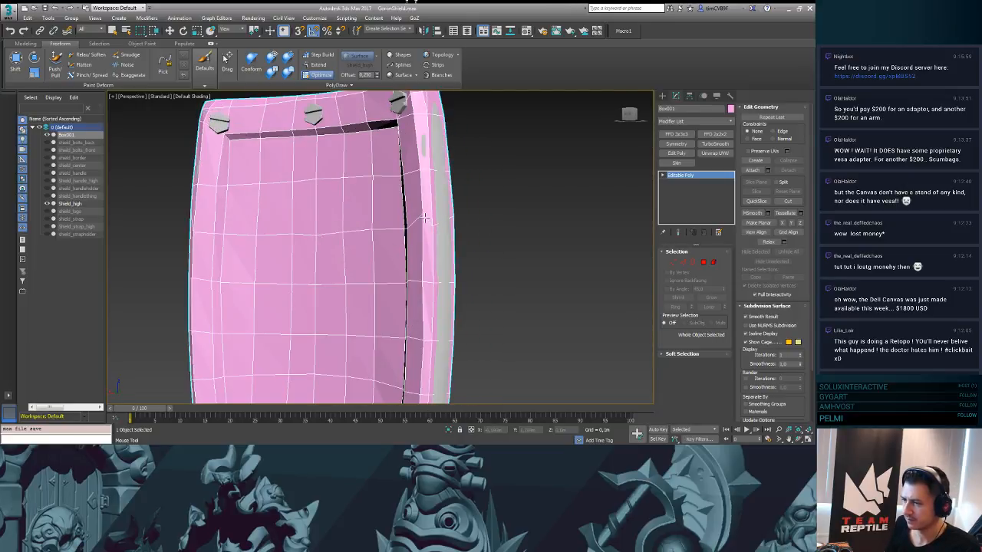
alt+middle_drag(422, 225, 389, 191)
scroll(390, 190, down, 5)
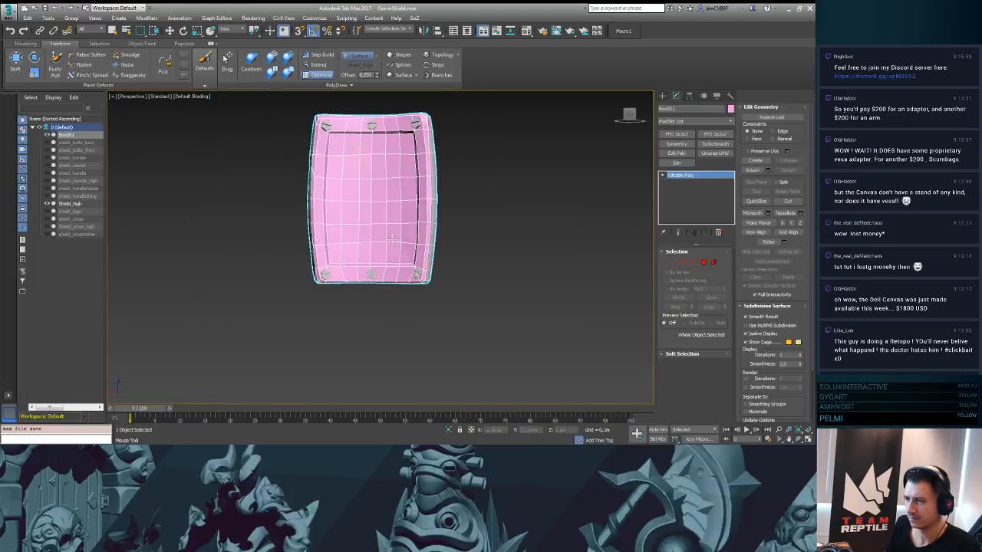
- Delete the leftover box element floating above the shield from the low-poly mesh
scroll(377, 260, up, 3)
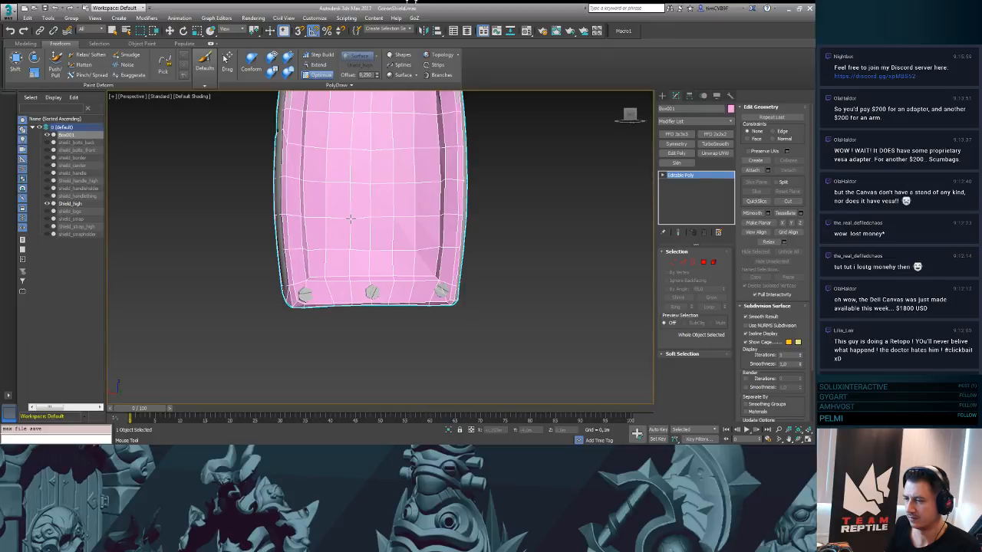
alt+middle_drag(352, 259, 345, 256)
scroll(457, 254, down, 3)
alt+middle_drag(458, 254, 317, 229)
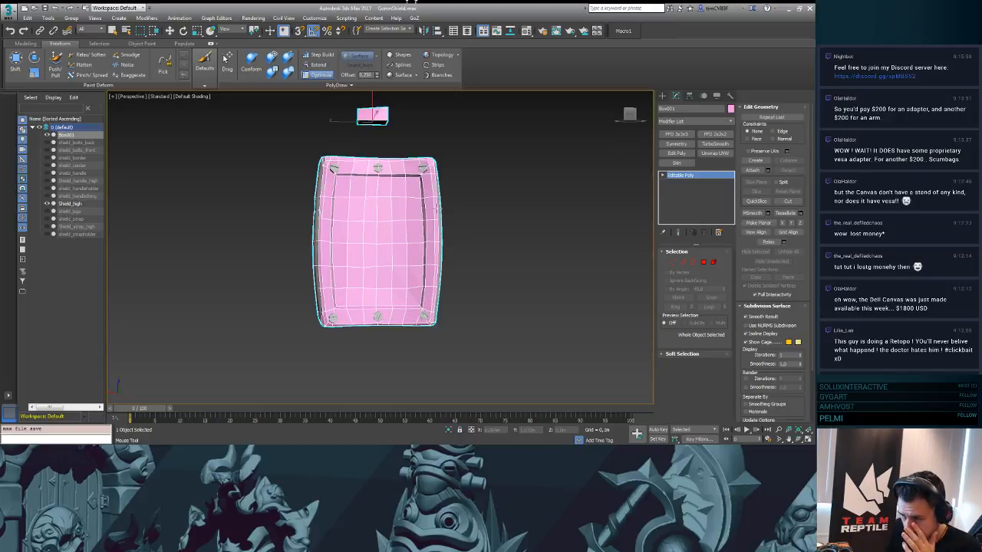
middle_drag(443, 138, 456, 216)
scroll(455, 216, up, 3)
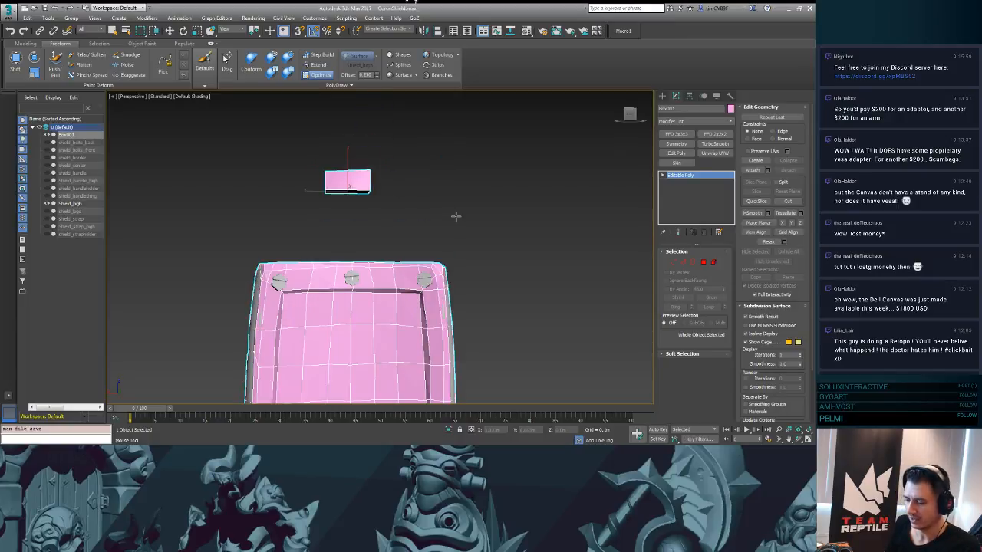
key(5)
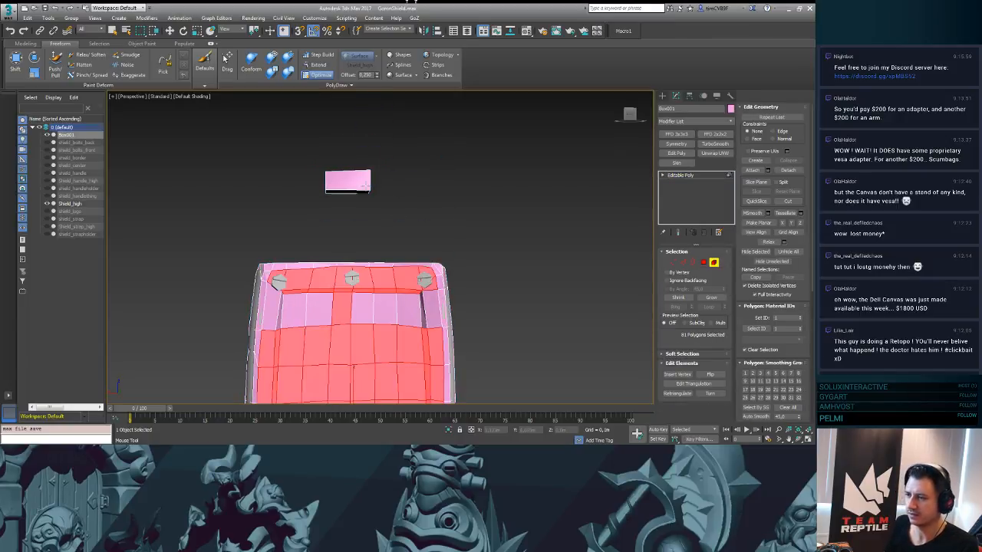
click(319, 74)
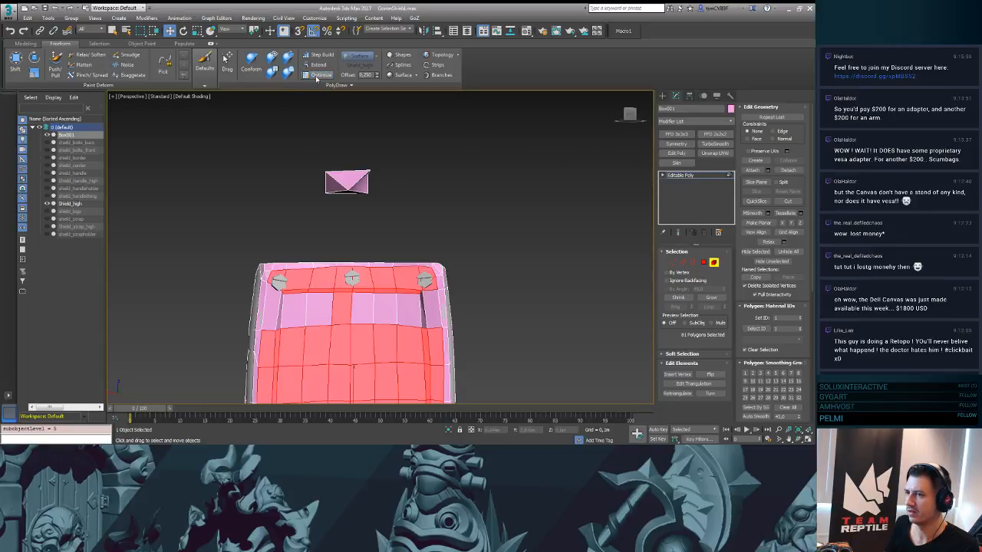
click(665, 175)
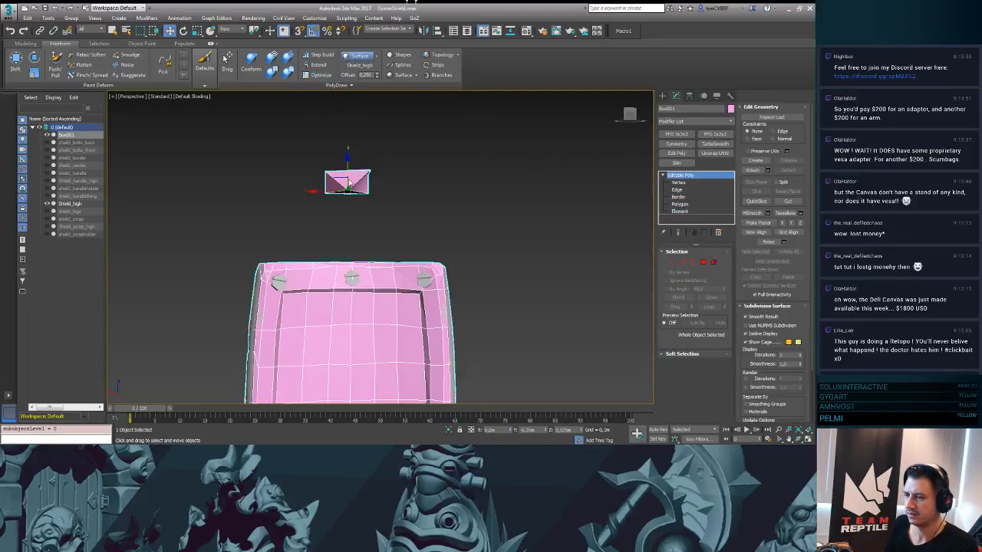
alt+middle_drag(349, 182, 401, 200)
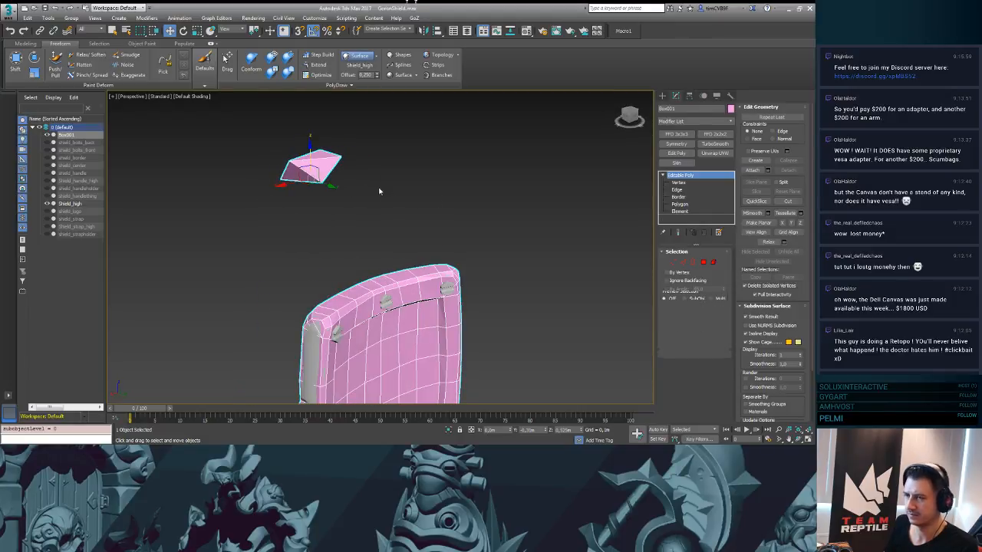
key(5)
click(322, 163)
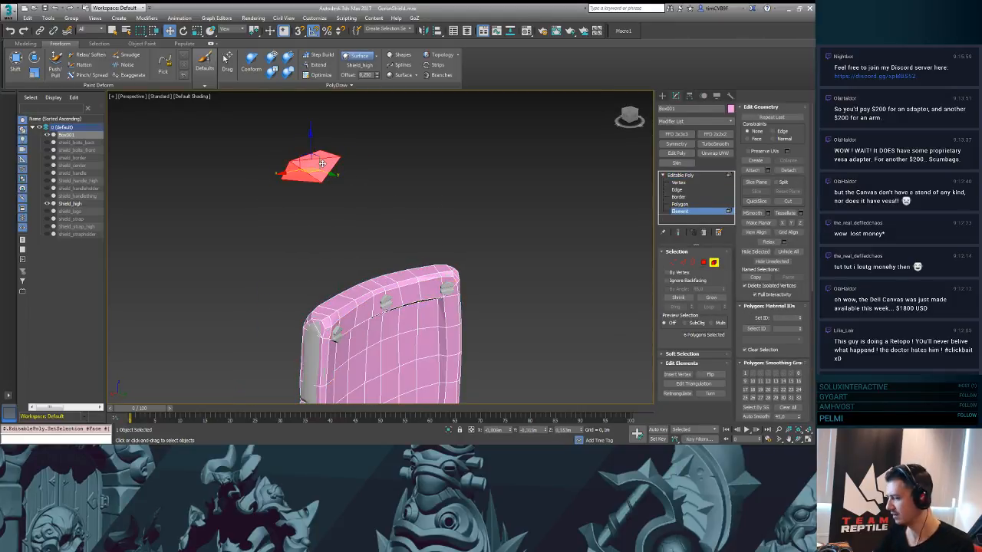
key(Delete)
- Undo the last Optimize edits at the star side's upper right rim corner and collapse its small corner edges instead
alt+middle_drag(388, 266, 407, 247)
scroll(439, 188, up, 5)
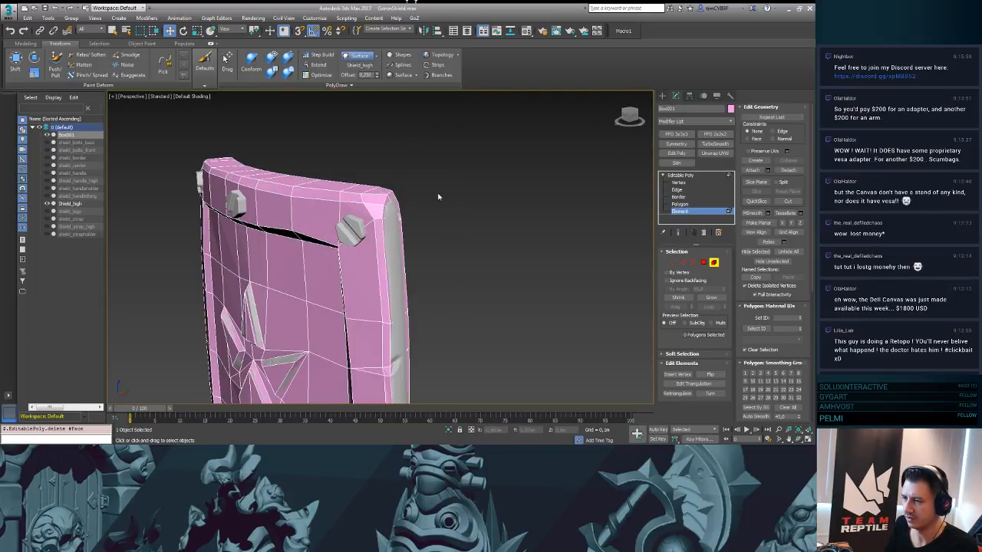
click(684, 175)
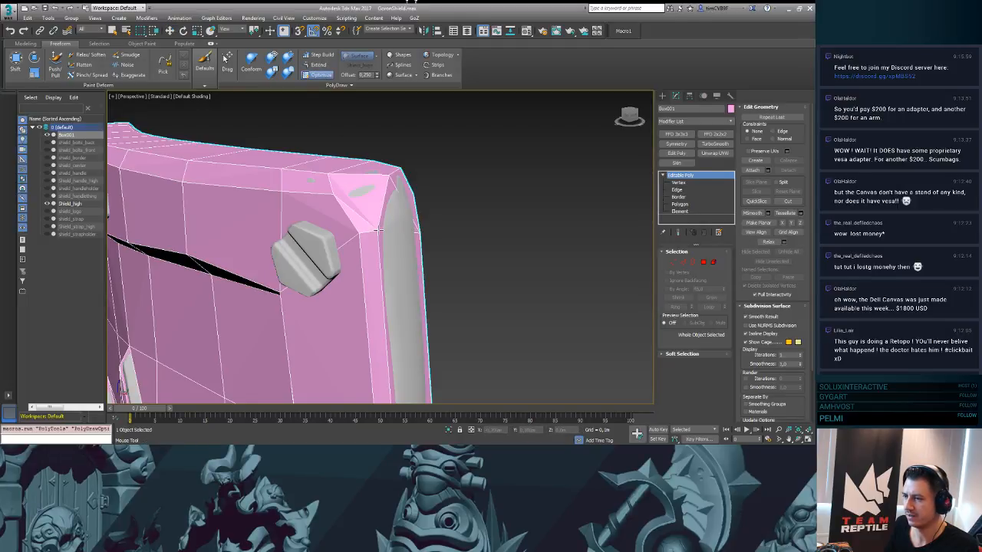
key(ctrl+z)
key(ctrl+z)
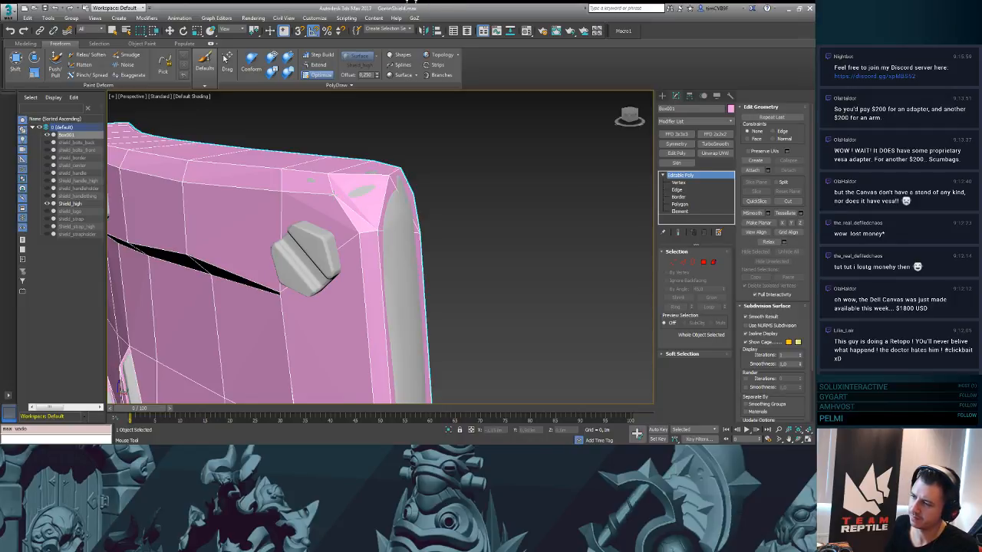
click(357, 189)
click(393, 174)
- Try merging two rim vertices at the star side's upper left corner with Optimize, and undo the corner's collapses
middle_drag(462, 218, 212, 229)
scroll(476, 207, down, 4)
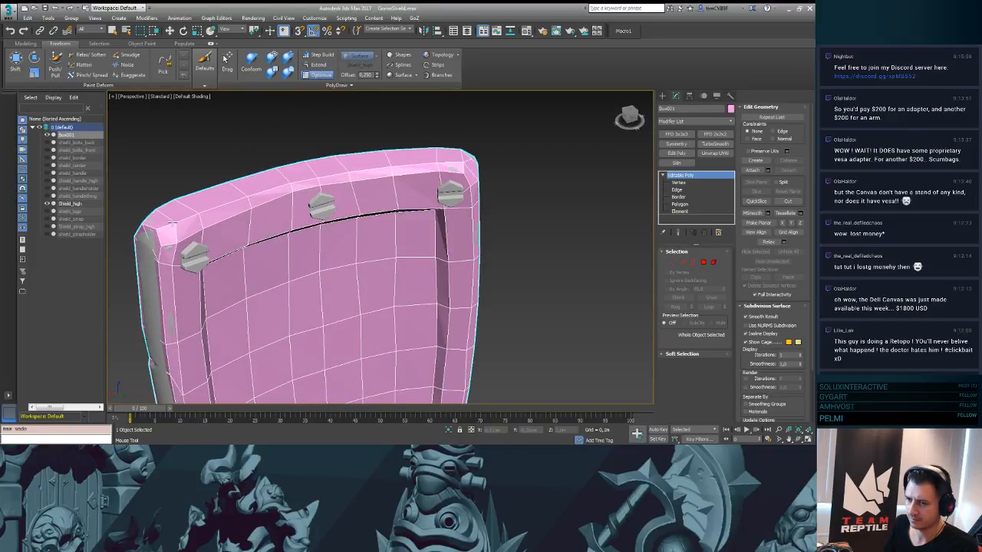
alt+middle_drag(280, 232, 411, 222)
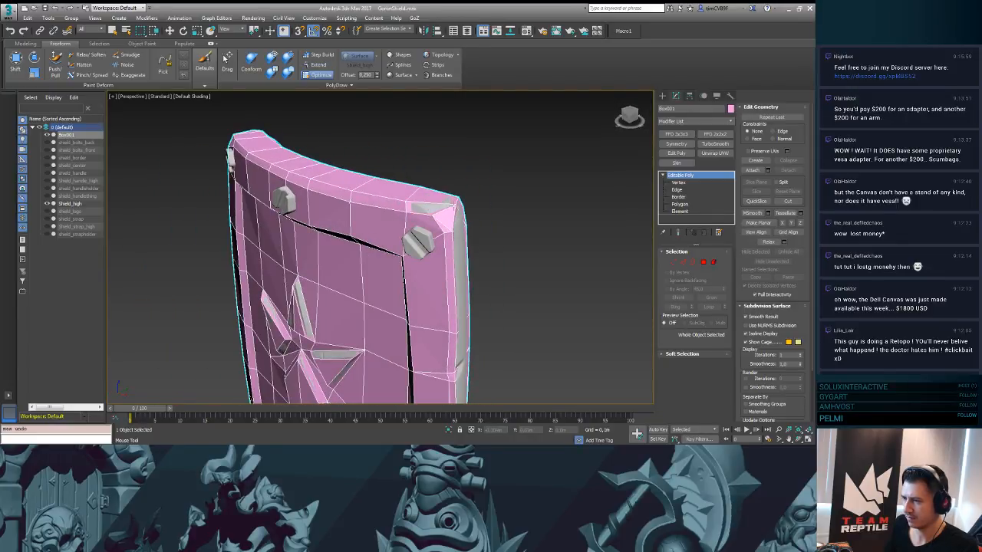
alt+middle_drag(411, 223, 454, 275)
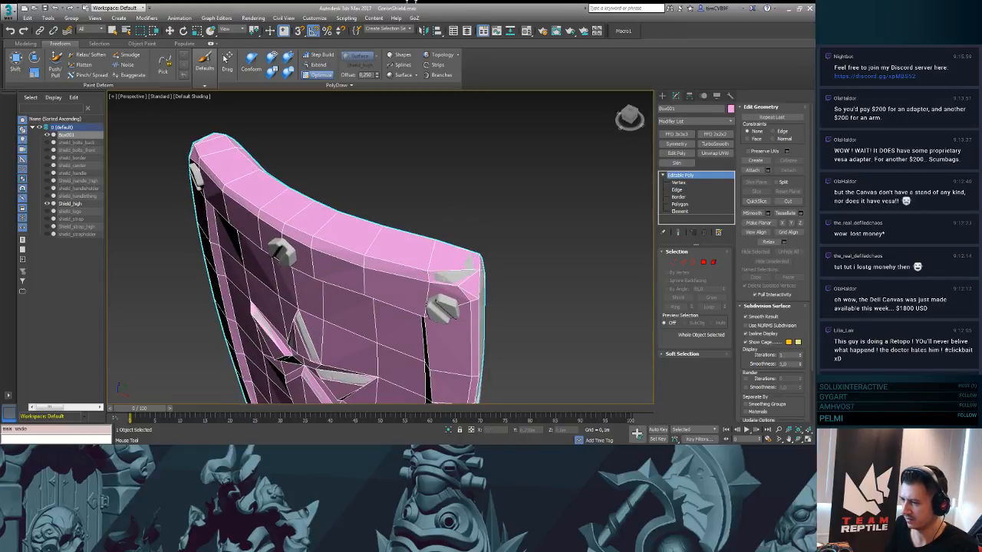
alt+middle_drag(458, 287, 303, 238)
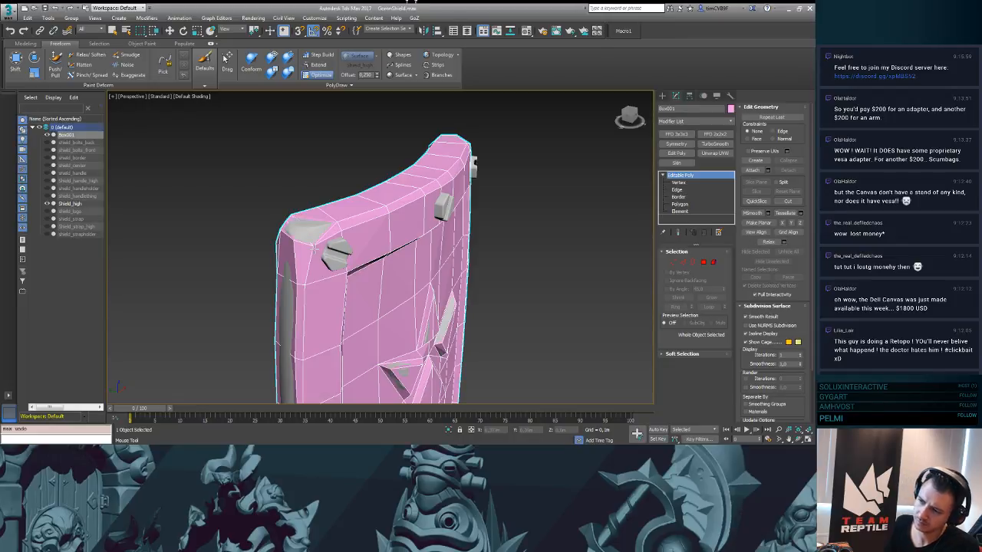
alt+middle_drag(312, 246, 363, 264)
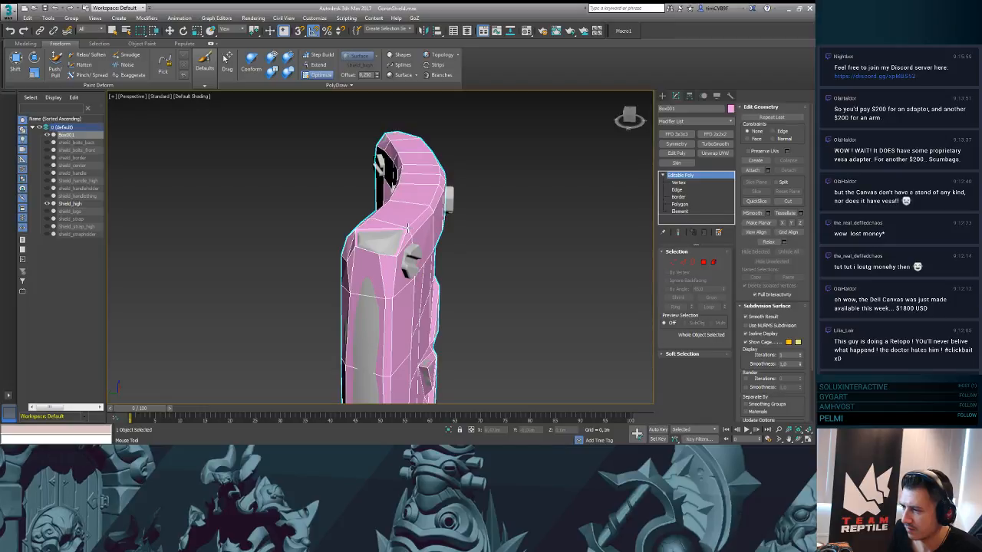
scroll(407, 227, up, 4)
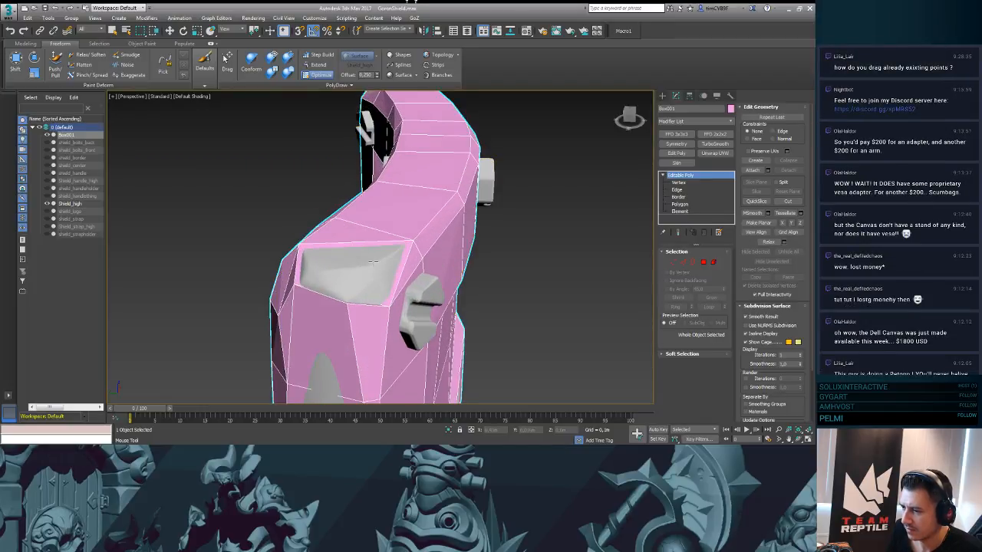
alt+middle_drag(372, 262, 372, 273)
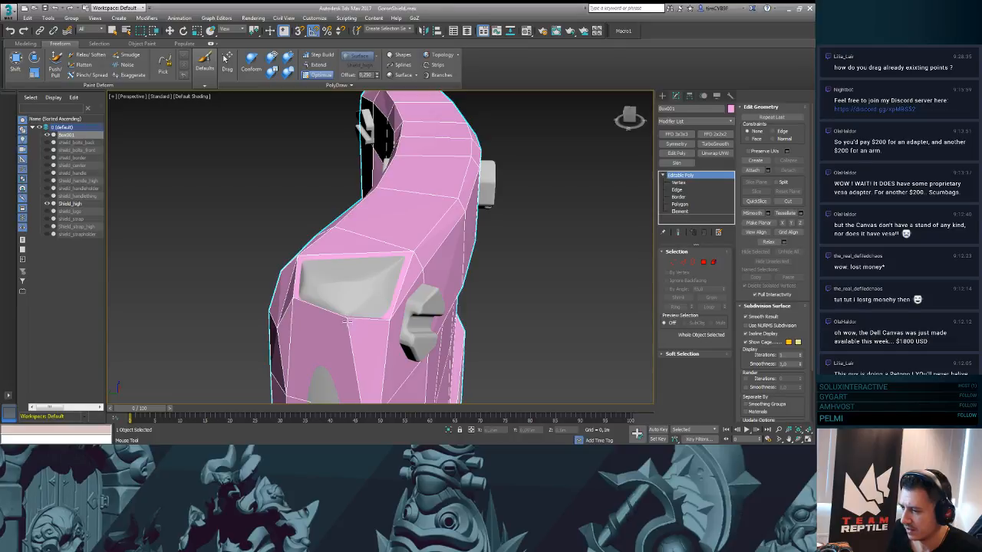
ctrl+drag(348, 318, 414, 251)
alt+middle_drag(373, 282, 341, 294)
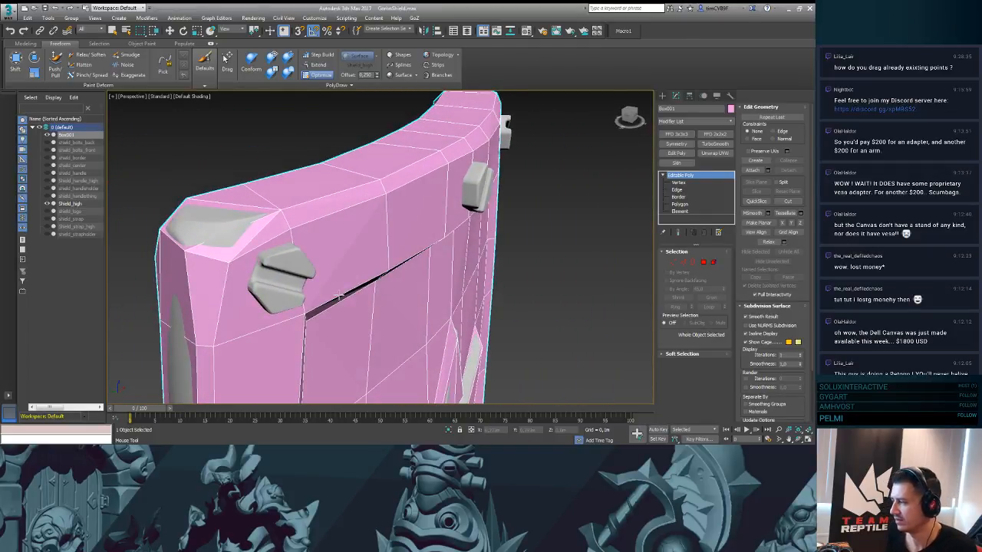
key(ctrl+z)
key(ctrl+z)
key(ctrl+z)
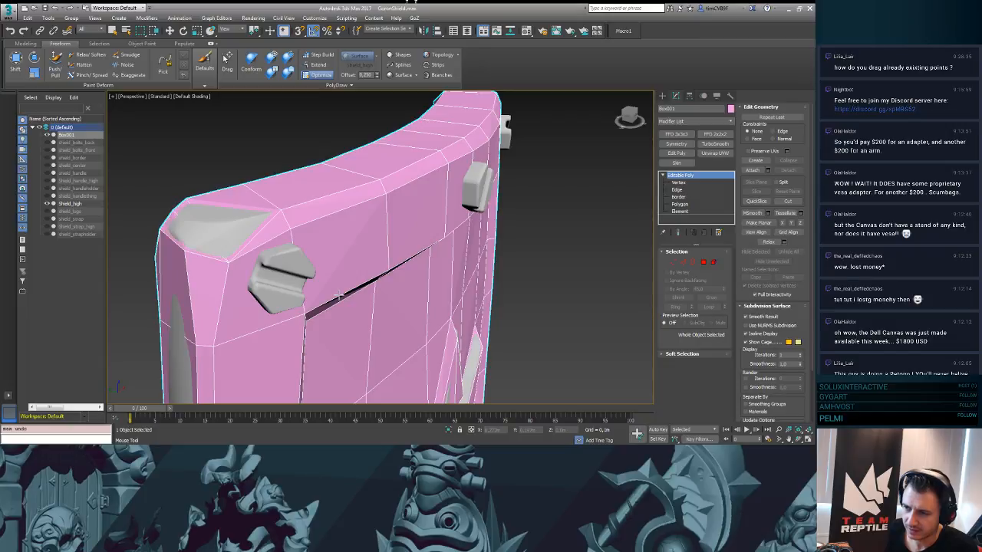
- Move two vertices at the star side's upper left rim corner slightly to fit the high-poly surface
alt+middle_drag(340, 294, 276, 258)
mouse_move(394, 256)
ctrl+alt+shift+mouse_down()
mouse_move(365, 264)
mouse_move(385, 259)
ctrl+alt+shift+mouse_up()
ctrl+alt+shift+drag(318, 251, 324, 257)
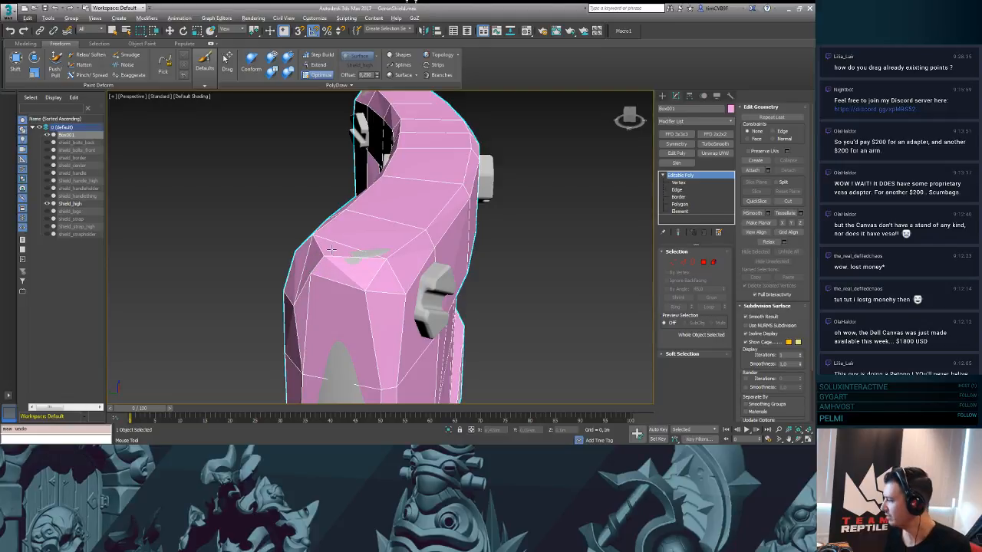
- Check the whole shield mesh from the front and above, and save the scene
alt+middle_drag(331, 249, 410, 286)
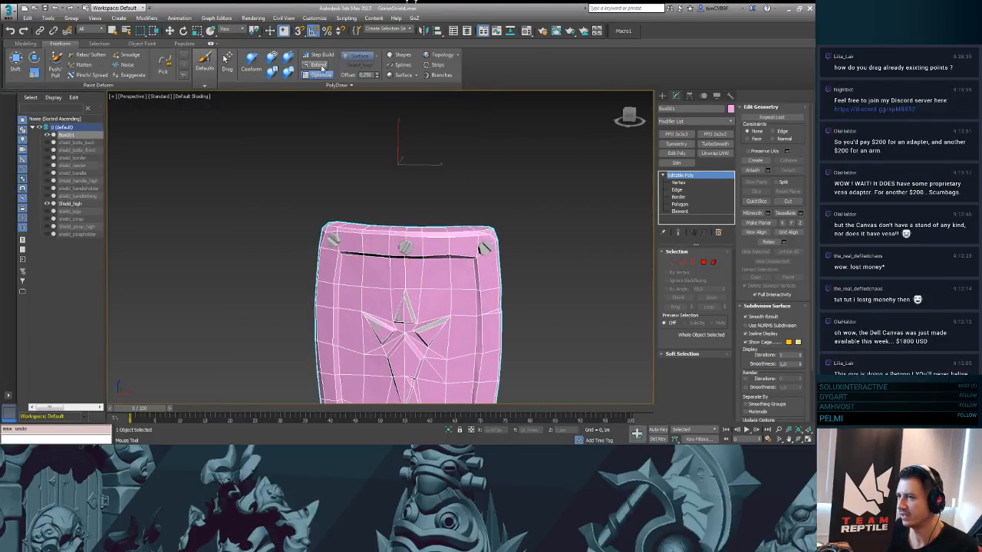
middle_drag(547, 276, 481, 218)
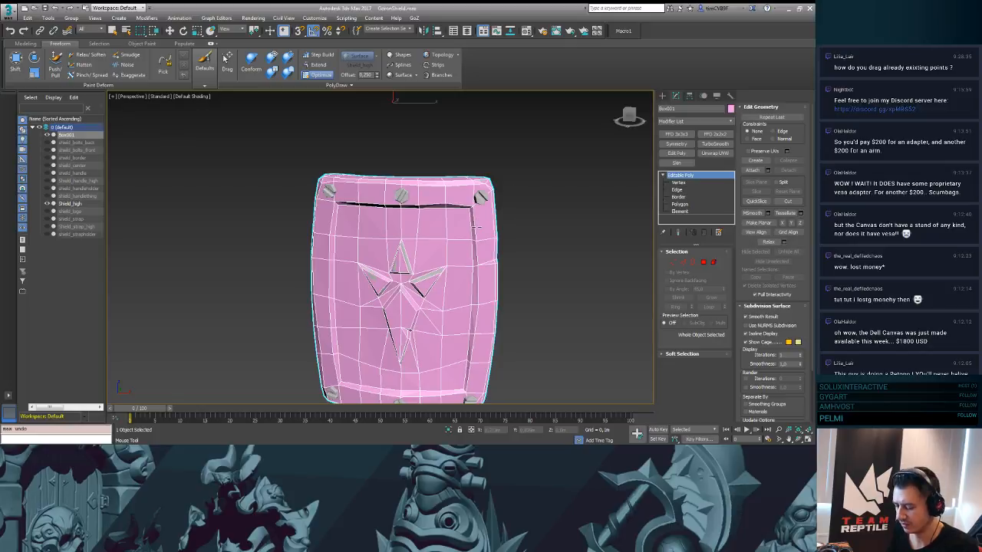
click(320, 76)
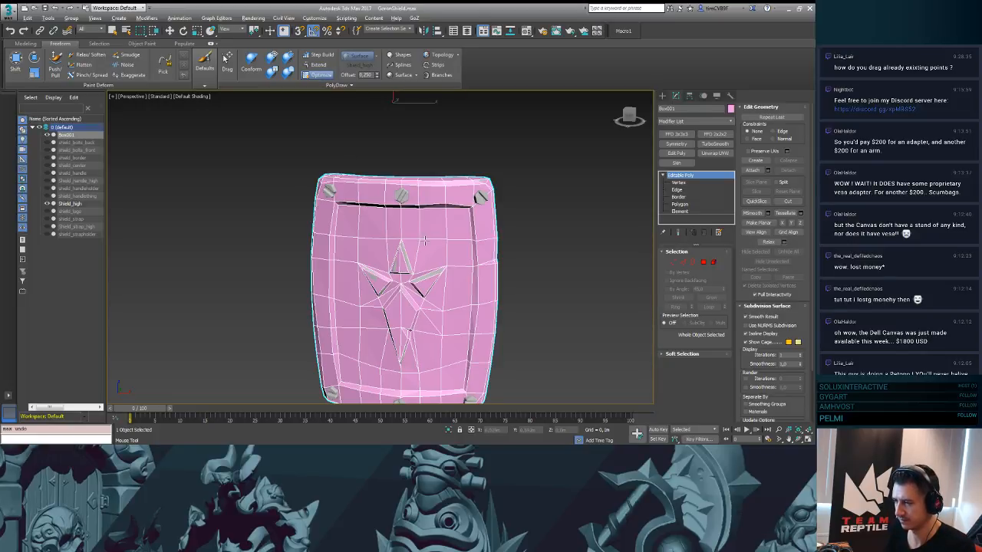
alt+middle_drag(424, 240, 418, 230)
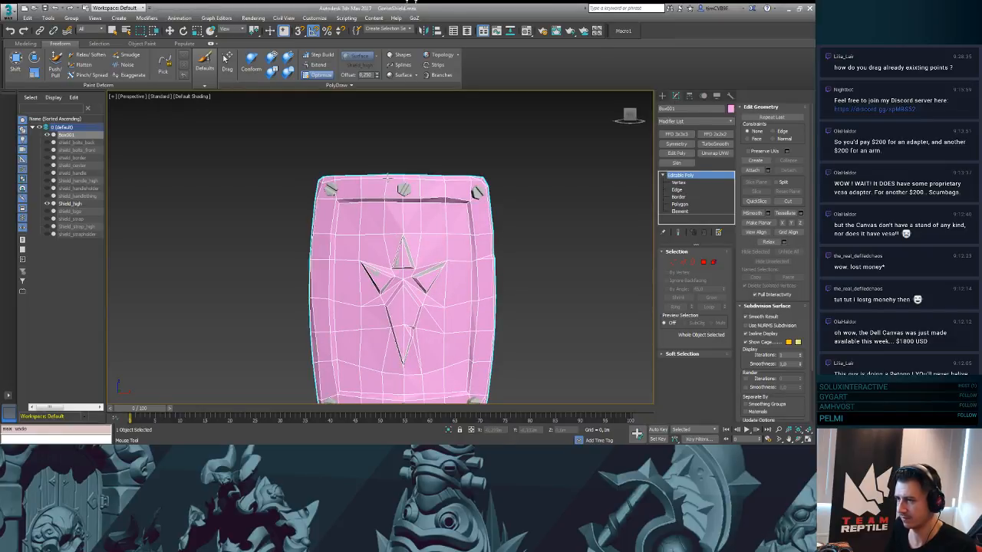
alt+middle_drag(383, 178, 385, 357)
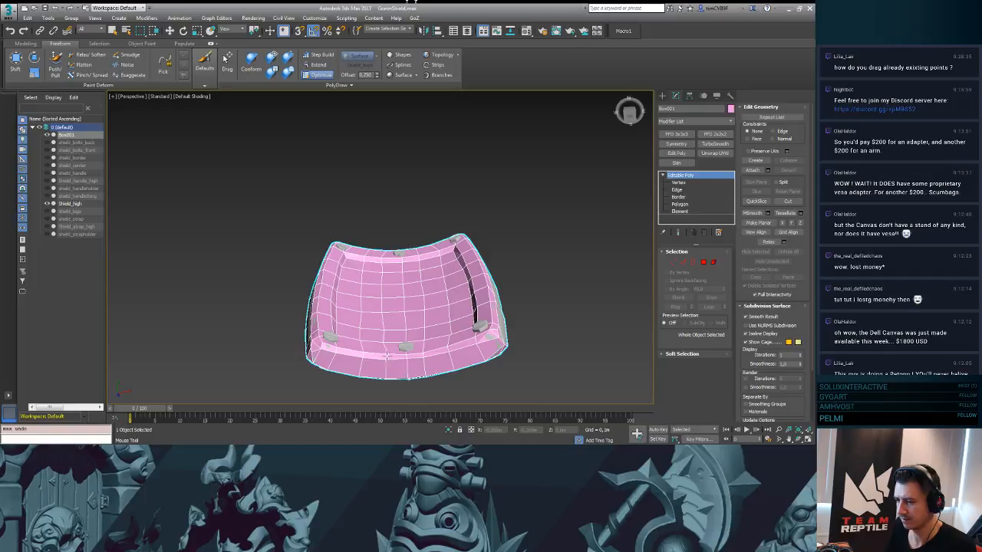
alt+middle_drag(384, 352, 496, 234)
key(ctrl+s)
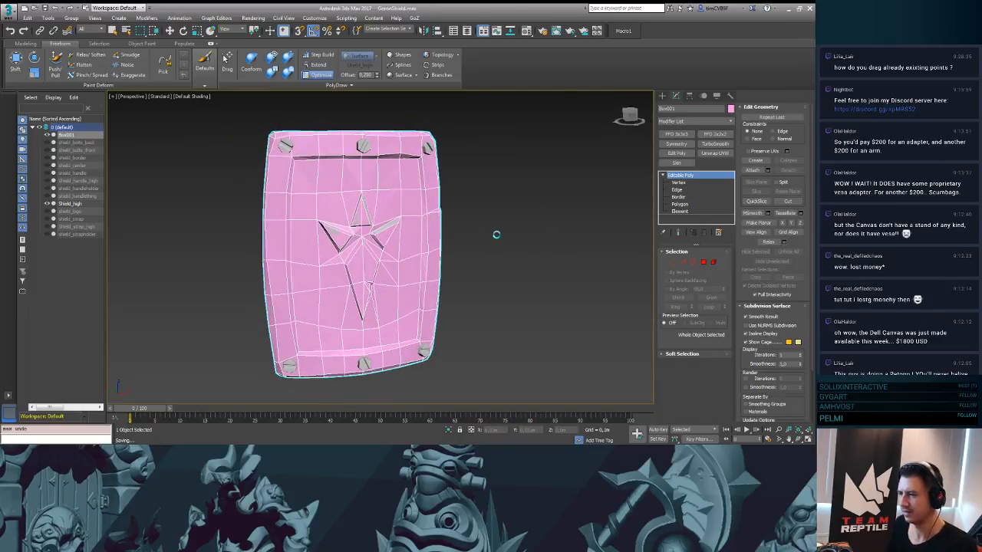
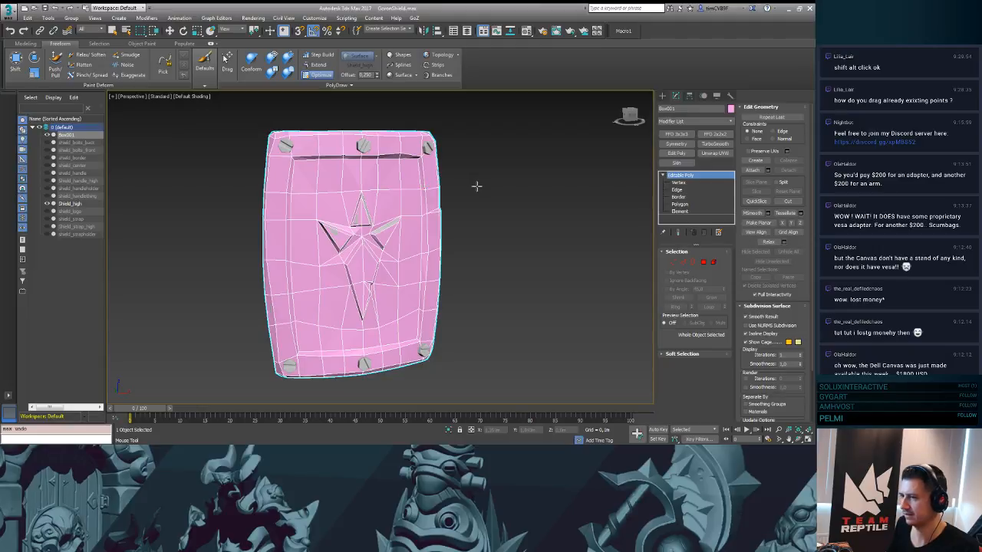
- Examine the back's upper rim corners, the groove and the shape of the bolt heads along the upper border
alt+middle_drag(476, 186, 513, 176)
scroll(471, 176, up, 2)
scroll(460, 176, up, 2)
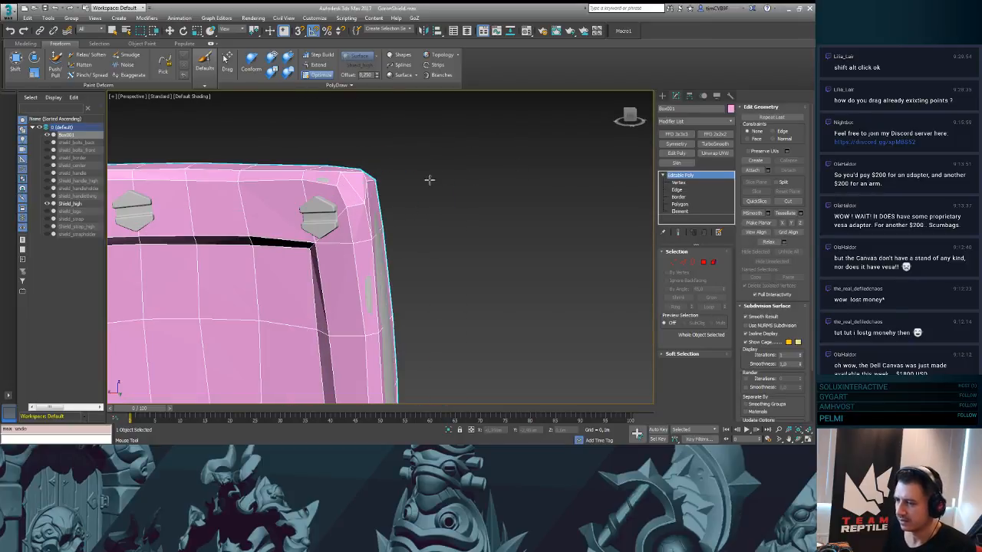
alt+middle_drag(429, 179, 476, 178)
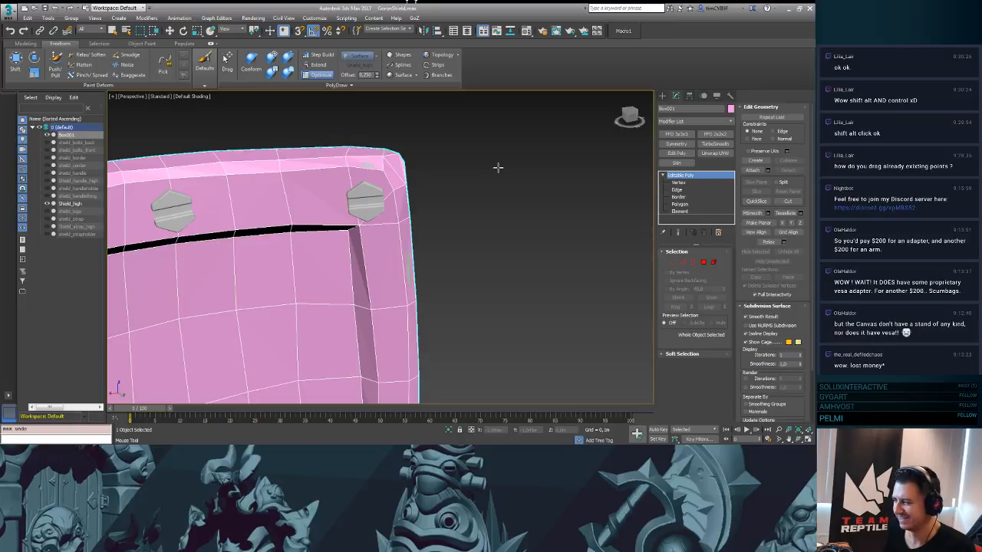
mouse_move(439, 217)
alt+middle_down()
mouse_move(460, 206)
mouse_move(413, 214)
mouse_move(456, 213)
alt+middle_up()
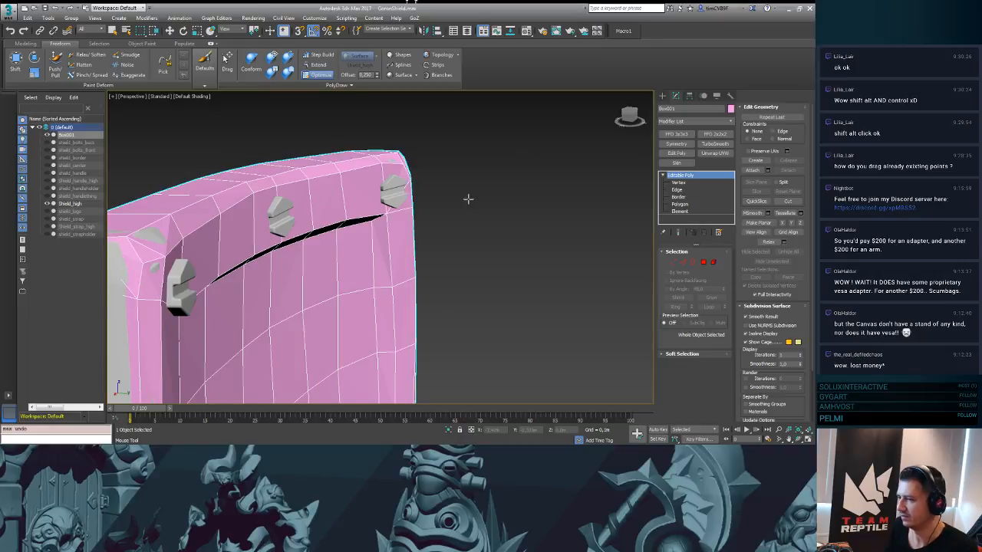
scroll(491, 218, up, 2)
middle_drag(452, 243, 470, 228)
middle_drag(389, 246, 507, 220)
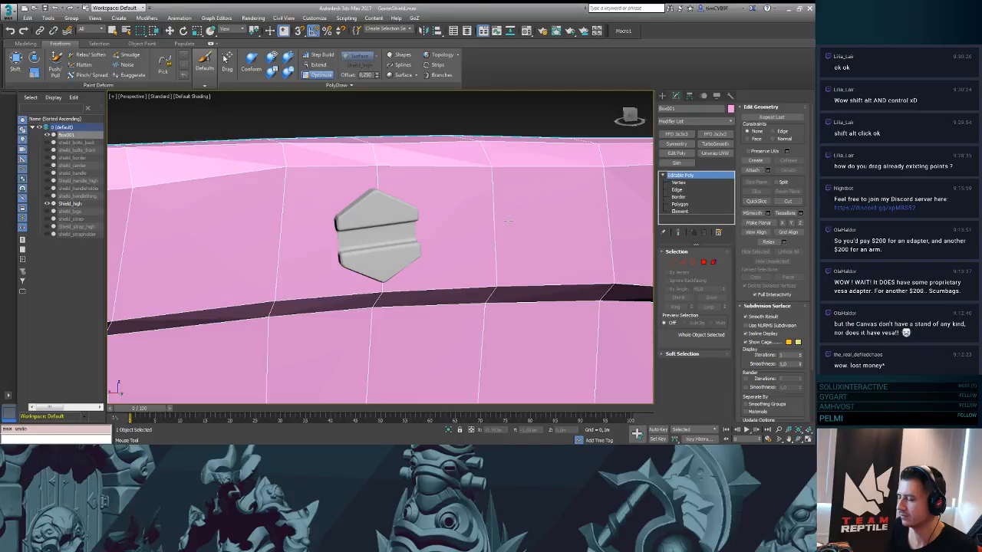
alt+middle_drag(420, 244, 442, 245)
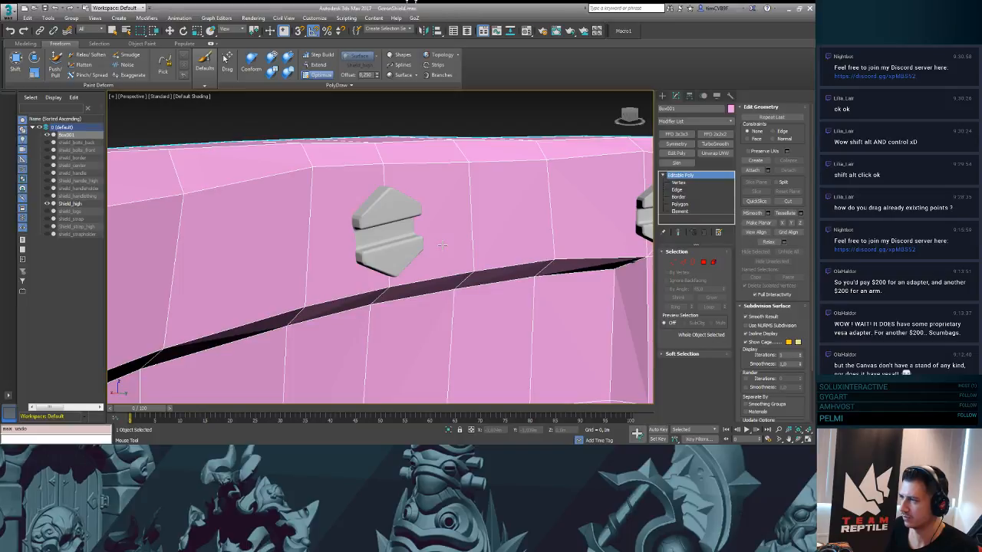
- Create a cylinder with six sides and one height segment above the shield's upper middle bolt in the front view
click(662, 95)
click(678, 165)
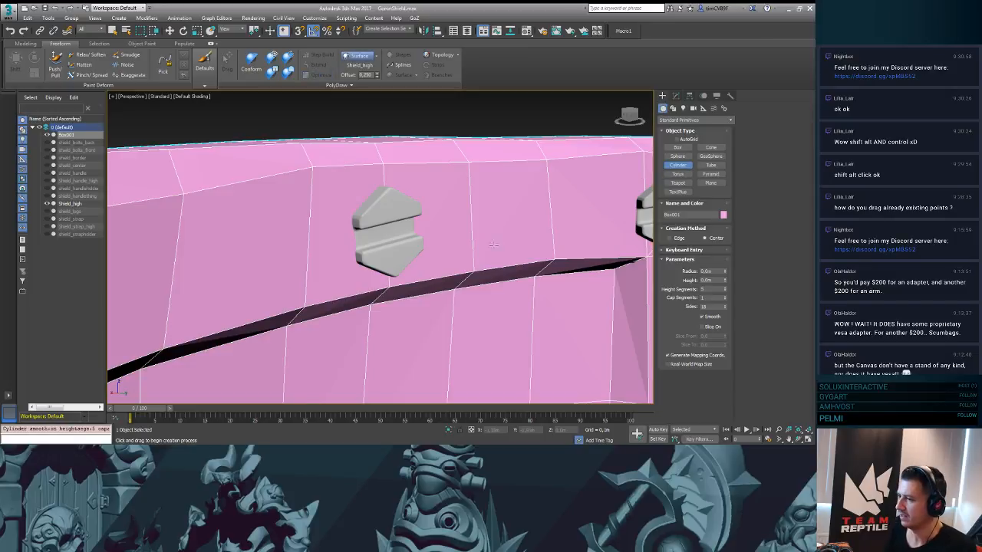
alt+middle_drag(495, 244, 469, 214)
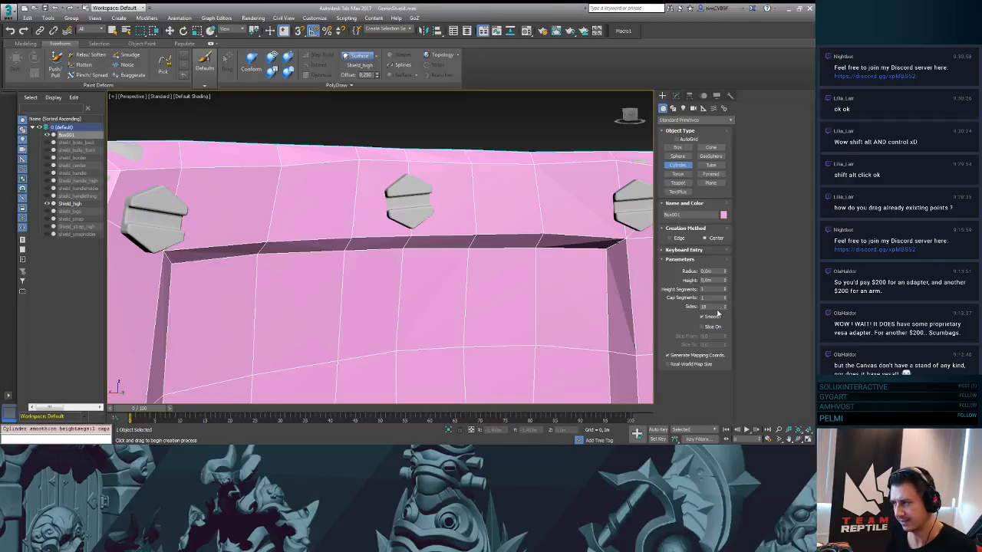
double_click(705, 307)
scroll(517, 258, down, 6)
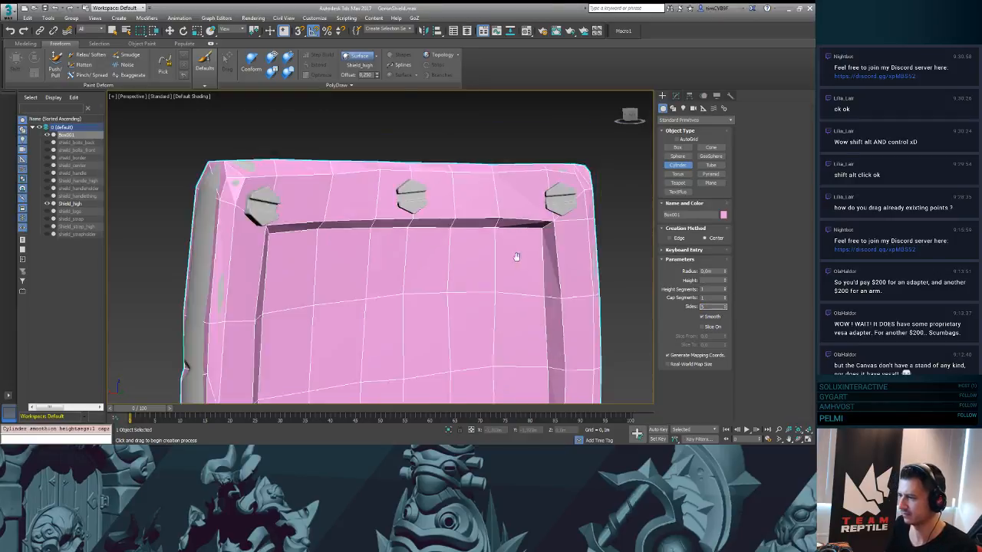
alt+middle_drag(337, 104, 369, 108)
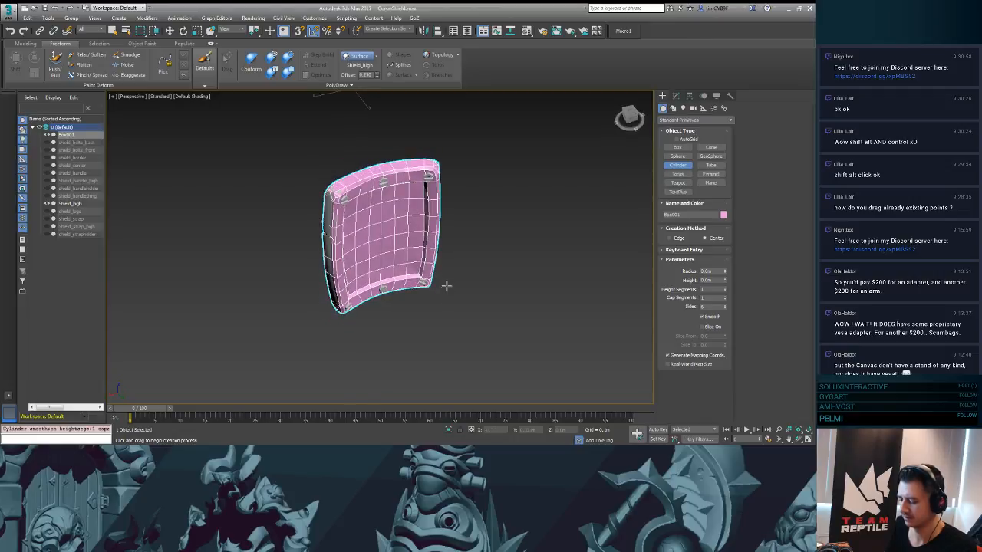
key(f)
scroll(460, 284, up, 5)
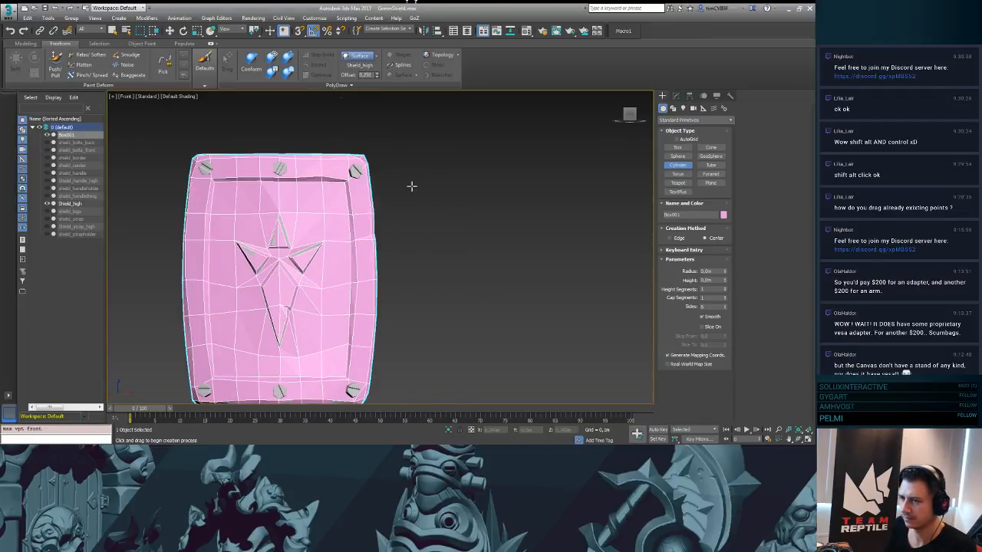
scroll(411, 186, up, 3)
drag(303, 154, 315, 162)
click(314, 148)
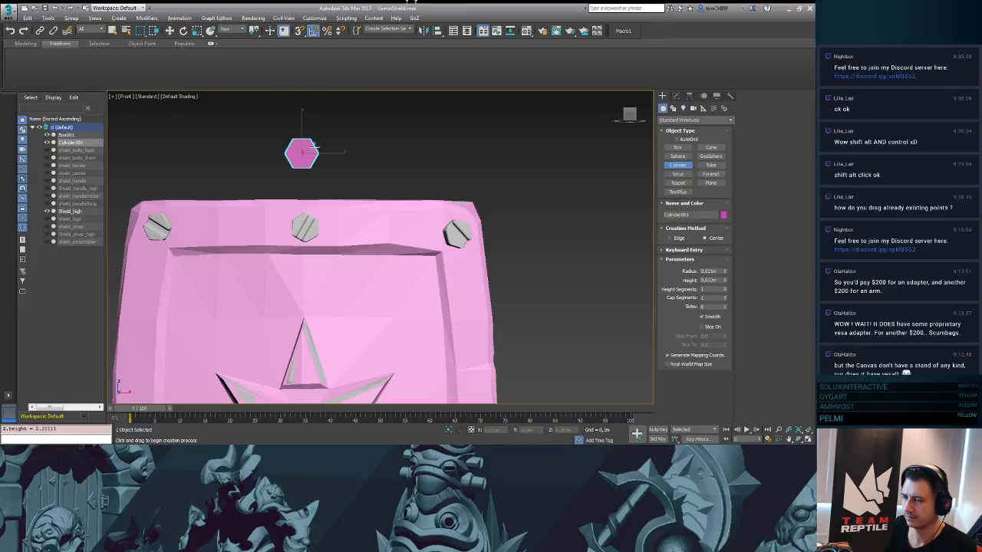
- Convert the new cylinder to an Editable Poly
alt+middle_drag(313, 148, 320, 209)
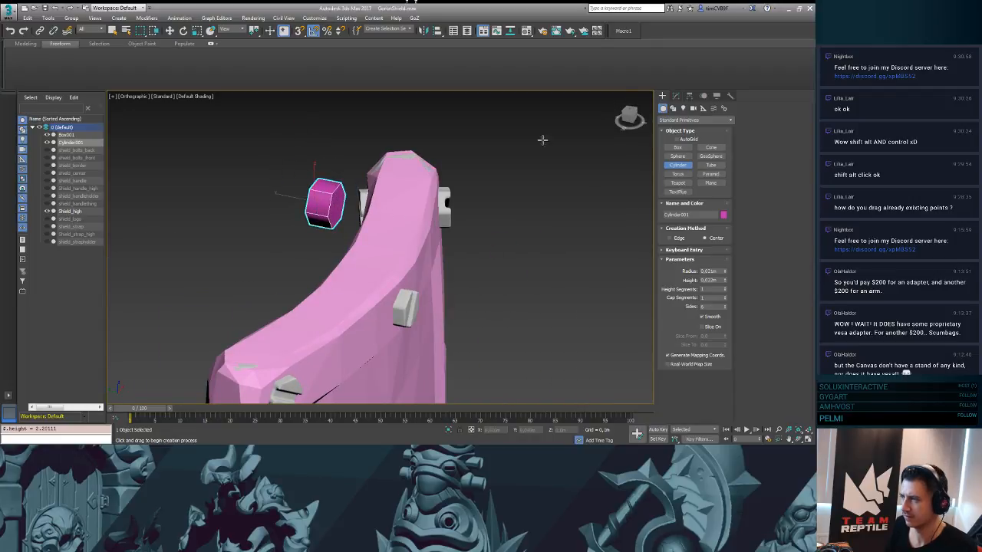
click(676, 95)
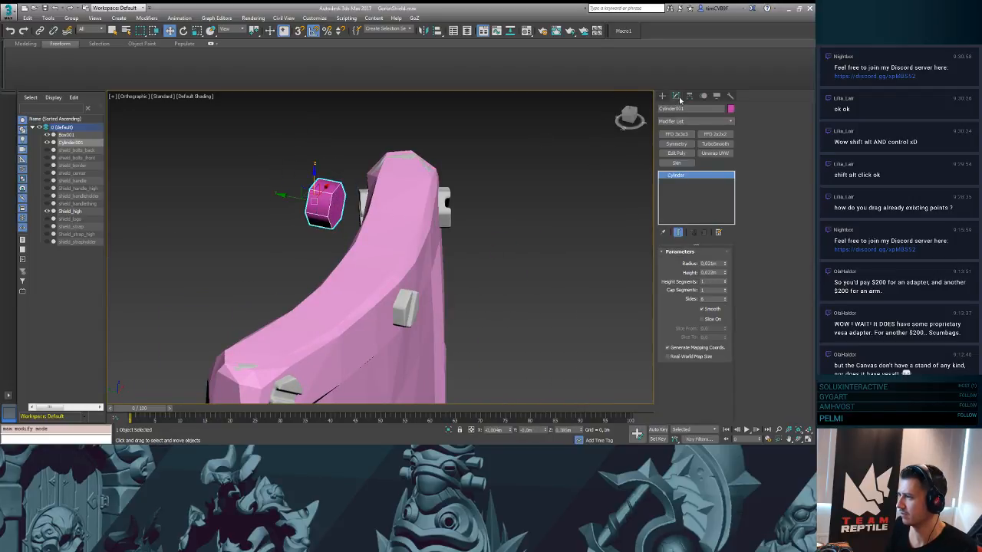
right_click(687, 187)
click(718, 239)
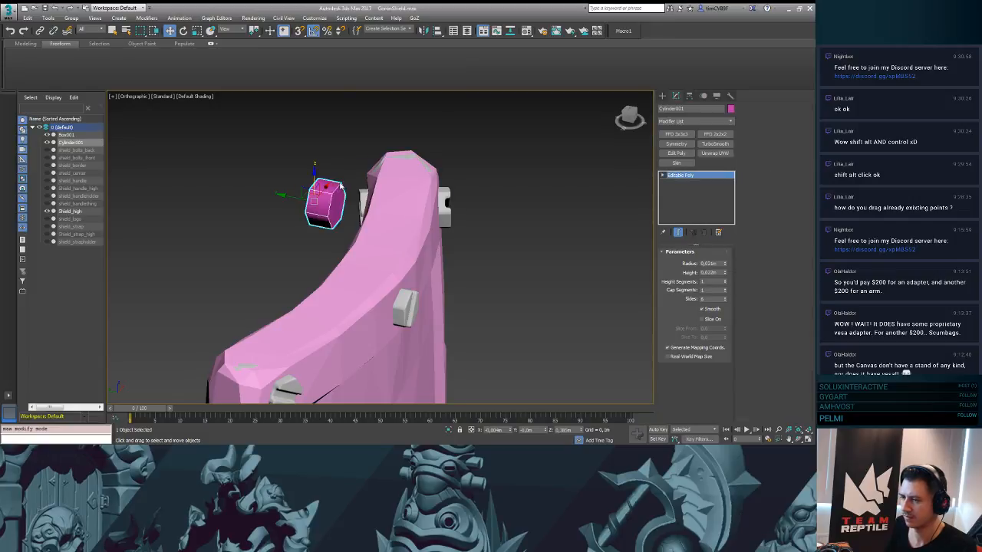
- Make the cylinder see-through and move it over the upper middle bolt so their centres line up
alt+middle_drag(380, 196, 395, 221)
scroll(408, 215, up, 2)
key(alt+x)
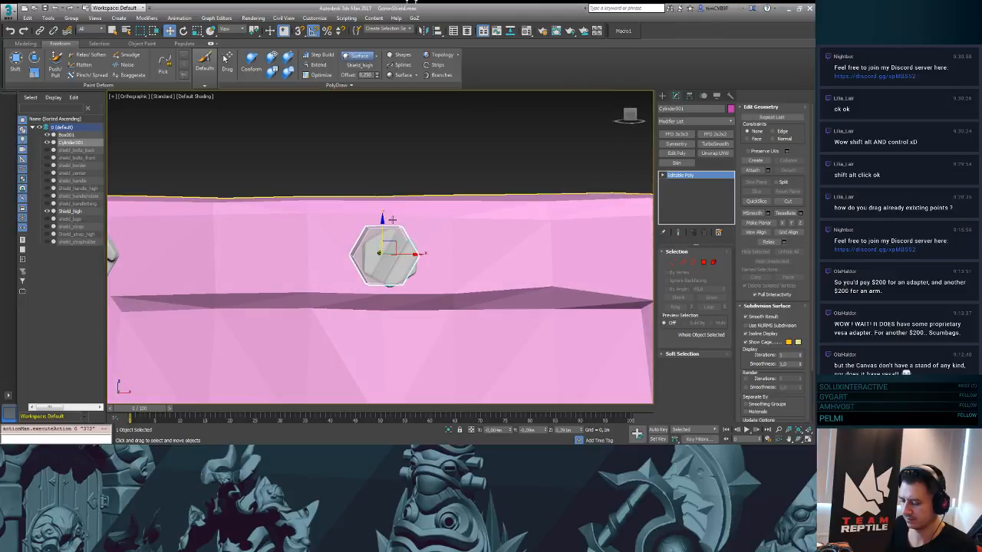
key(f)
key(z)
scroll(394, 217, down, 5)
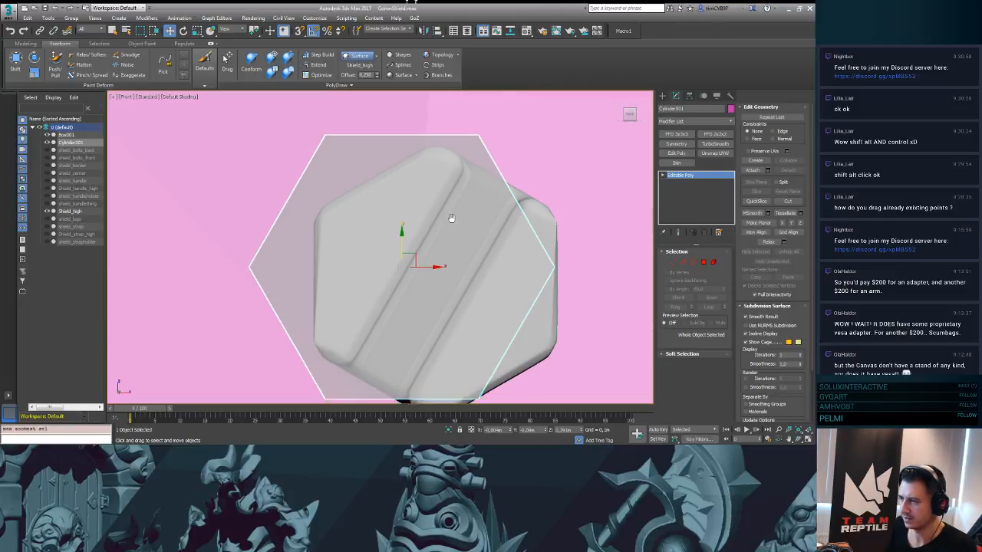
drag(366, 170, 404, 187)
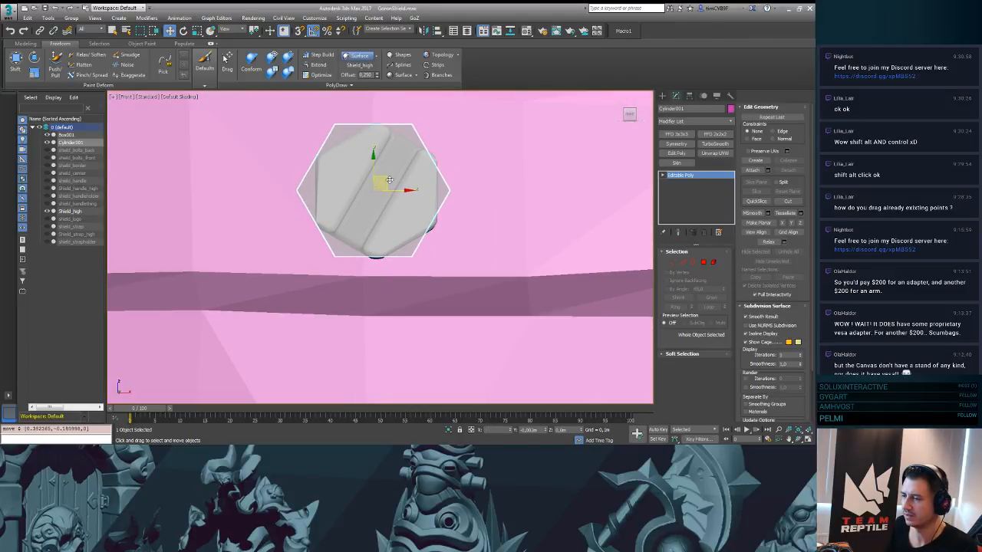
- Delete the cylinder's end cap that faces the shield
mouse_move(404, 187)
alt+middle_down()
mouse_move(437, 193)
mouse_move(408, 176)
alt+middle_up()
key(4)
click(316, 190)
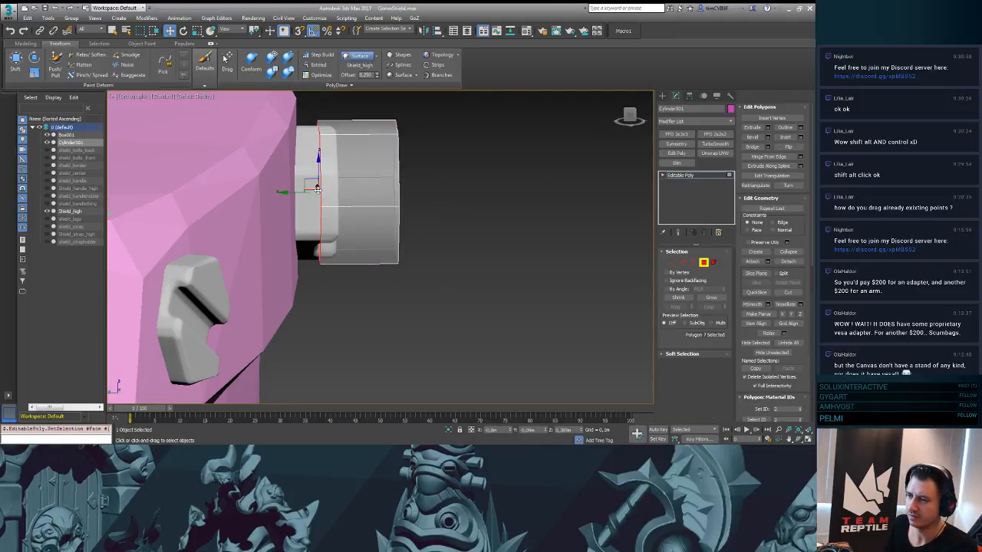
key(Delete)
alt+middle_drag(502, 232, 419, 218)
click(662, 96)
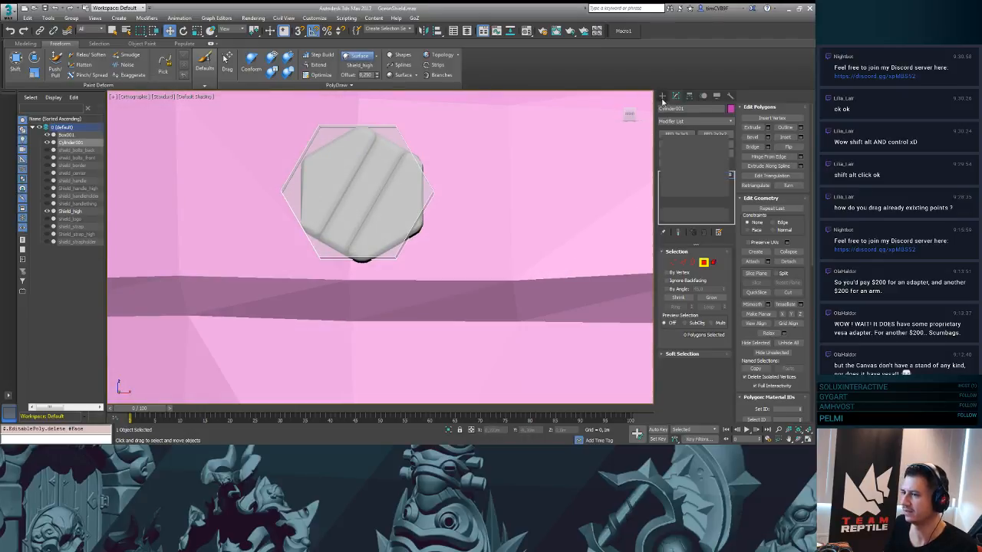
- Rotate and scale the cylinder to match the bolt head's hexagonal outline in the front view
key(f)
key(z)
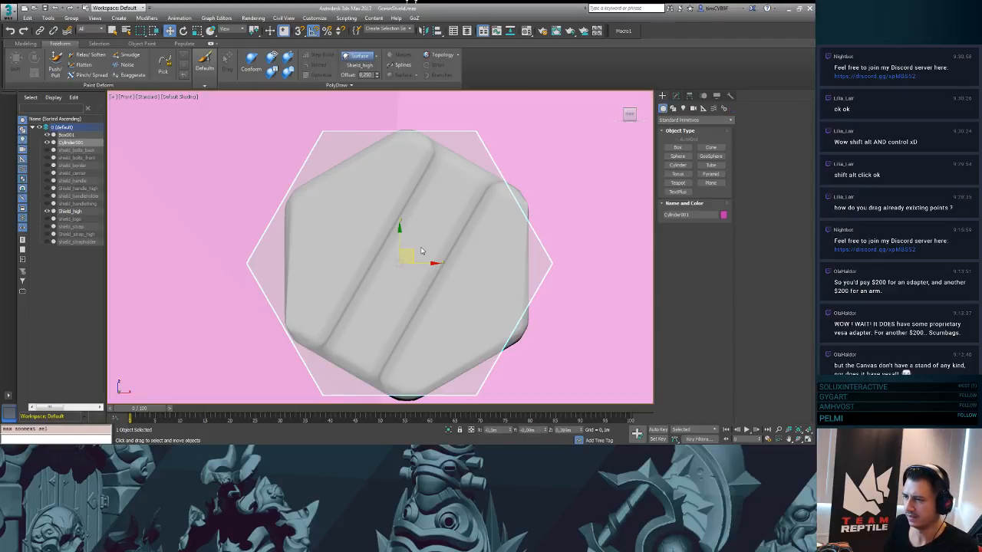
middle_drag(437, 242, 427, 217)
key(e)
mouse_move(415, 222)
mouse_down()
mouse_move(426, 230)
mouse_move(406, 227)
mouse_up()
key(w)
key(r)
key(w)
- Move the cylinder back against the shield and push its front cap in to the floor of the bolt's slot
alt+middle_drag(406, 230, 364, 236)
drag(283, 223, 240, 223)
alt+middle_drag(341, 220, 408, 222)
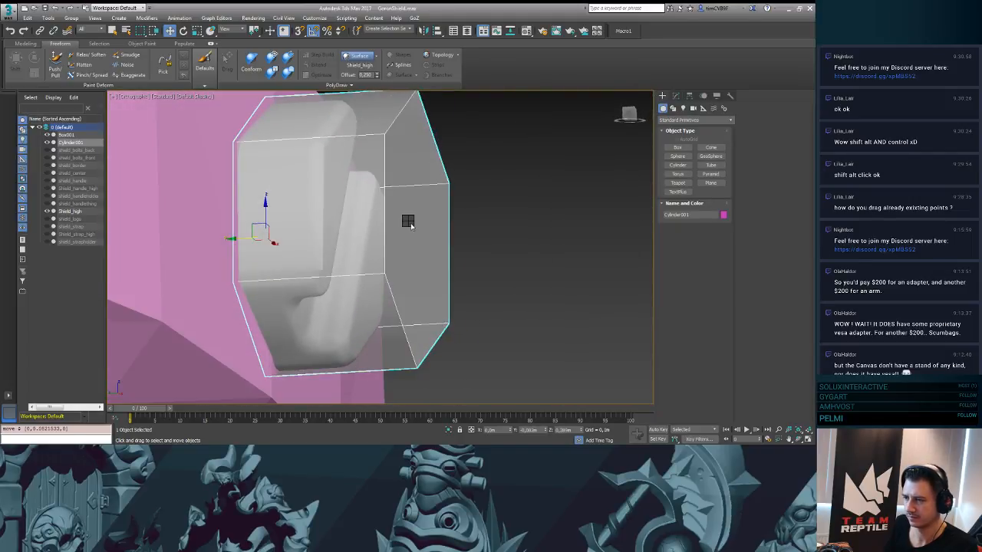
key(4)
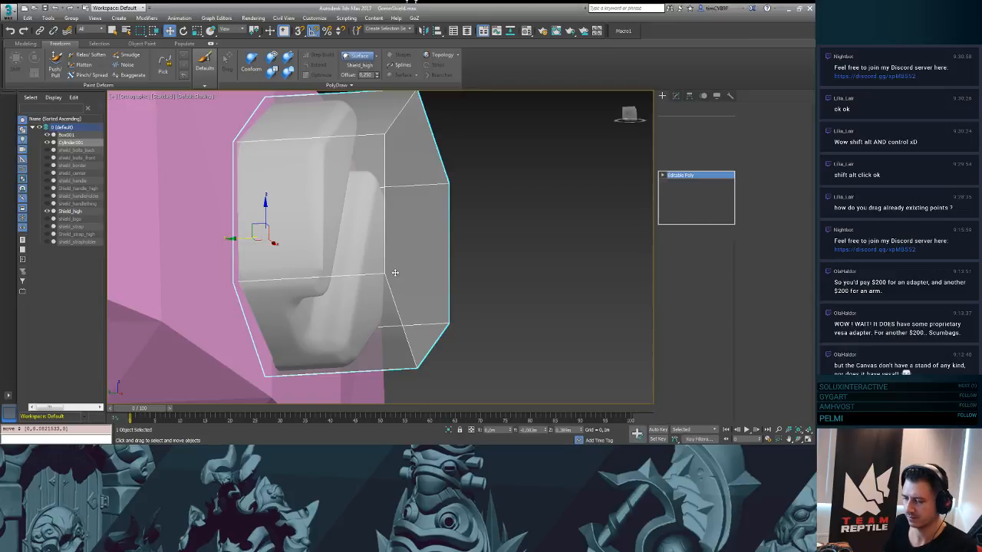
click(405, 257)
alt+middle_drag(387, 230, 312, 255)
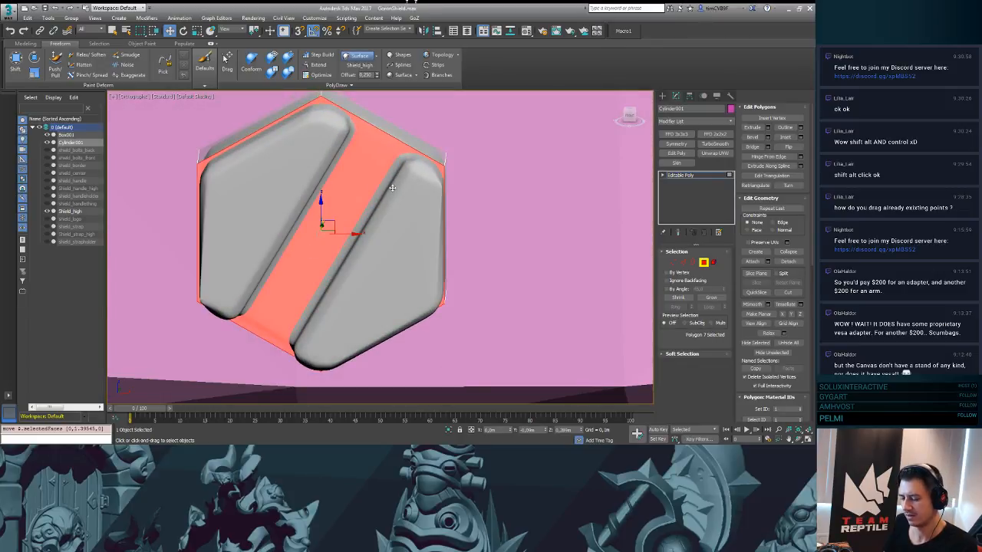
- Connect the edges at both ends of the bolt's slot with two segments, pinched to match the slot's width
key(2)
click(382, 129)
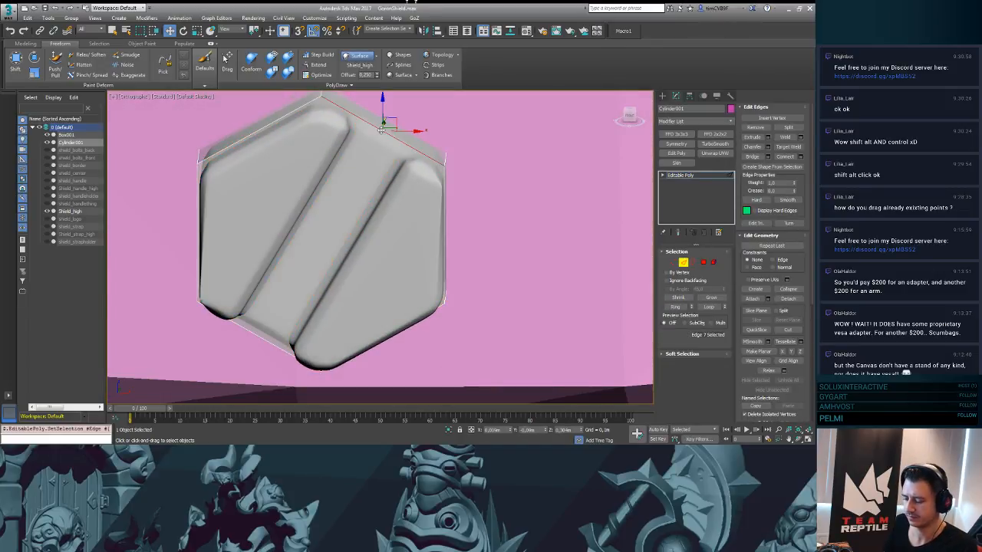
click(708, 306)
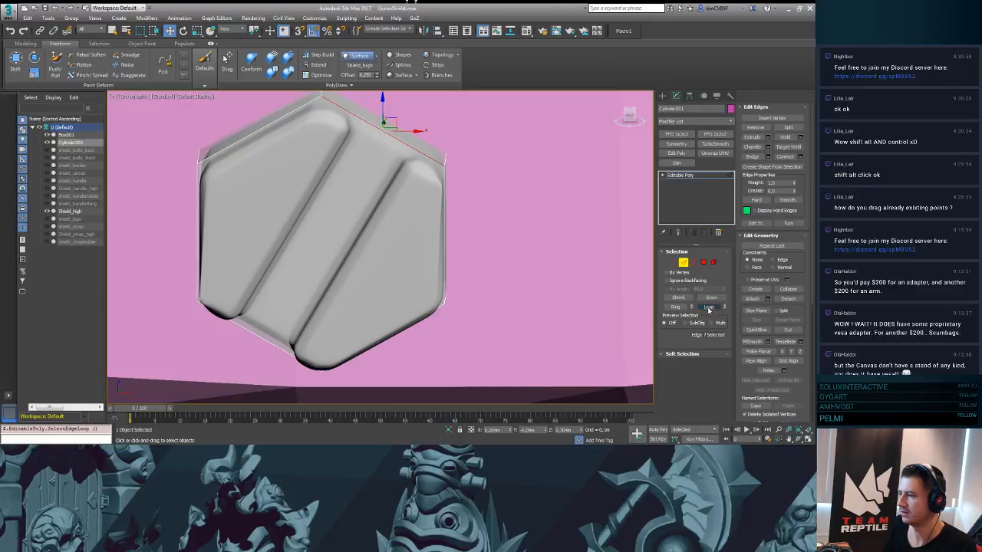
alt+middle_drag(360, 289, 324, 273)
ctrl+click(271, 342)
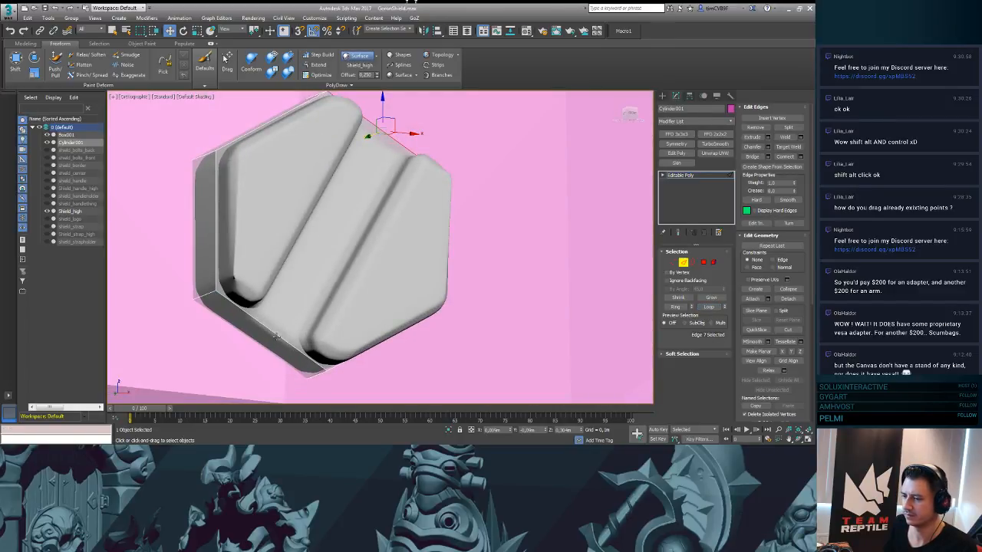
key(F3)
click(263, 345)
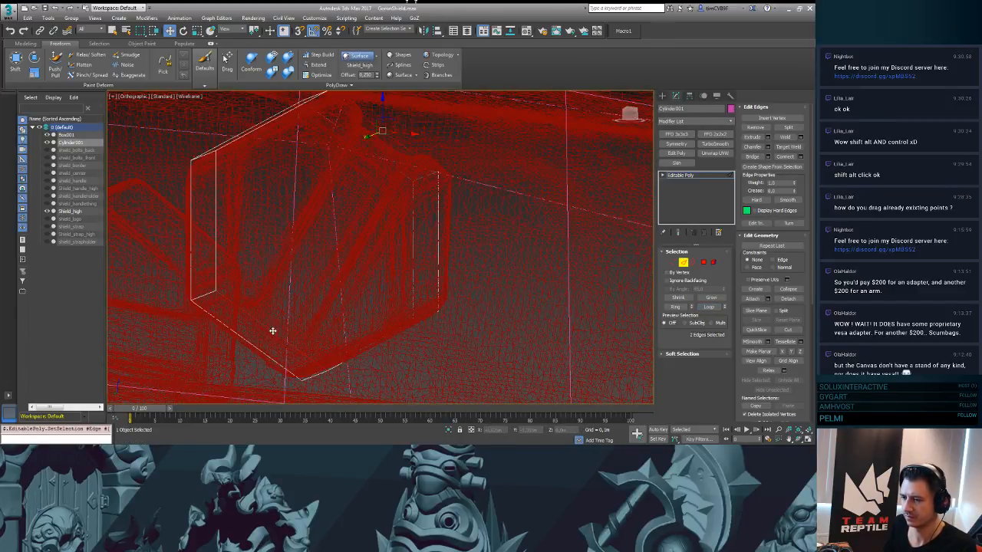
ctrl+click(259, 349)
alt+middle_drag(329, 266, 331, 246)
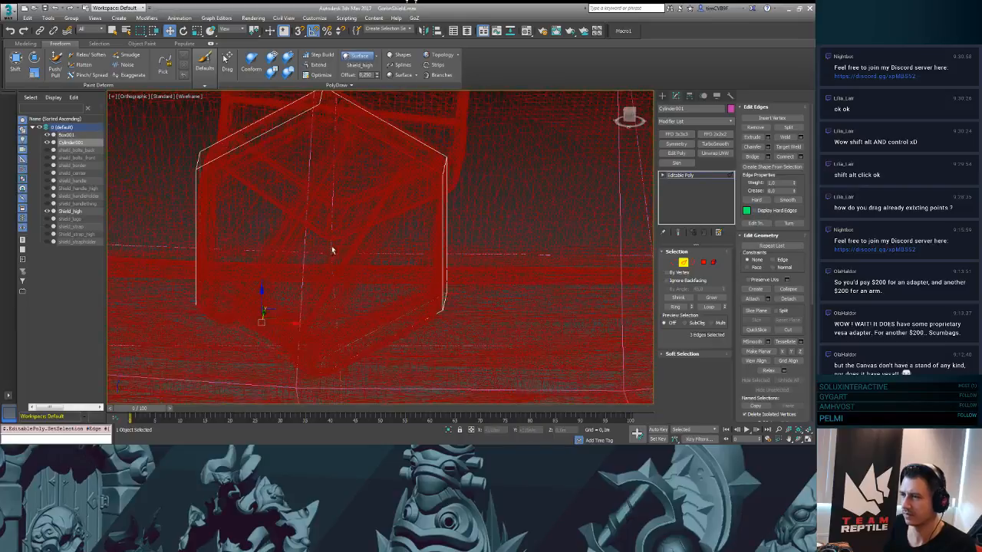
ctrl+click(401, 131)
key(F3)
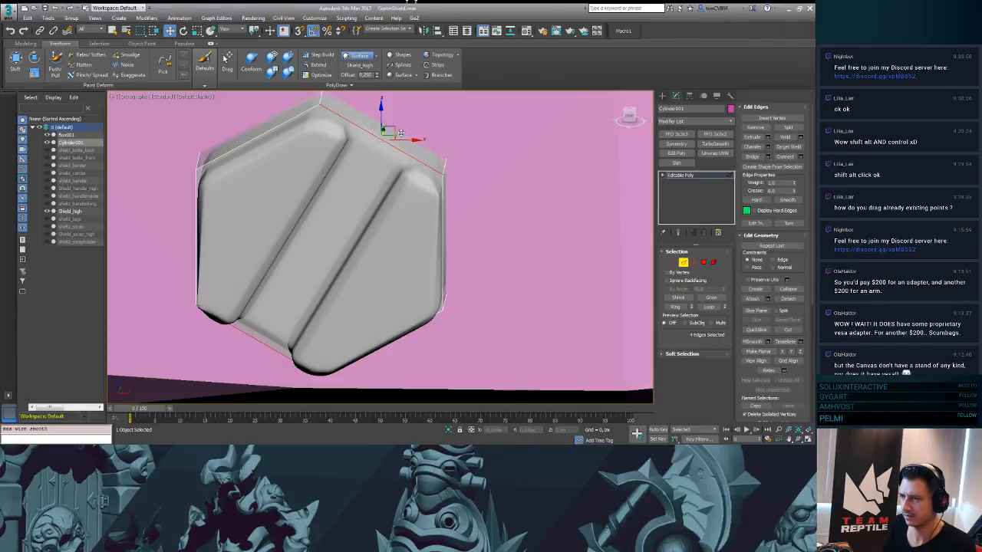
click(799, 157)
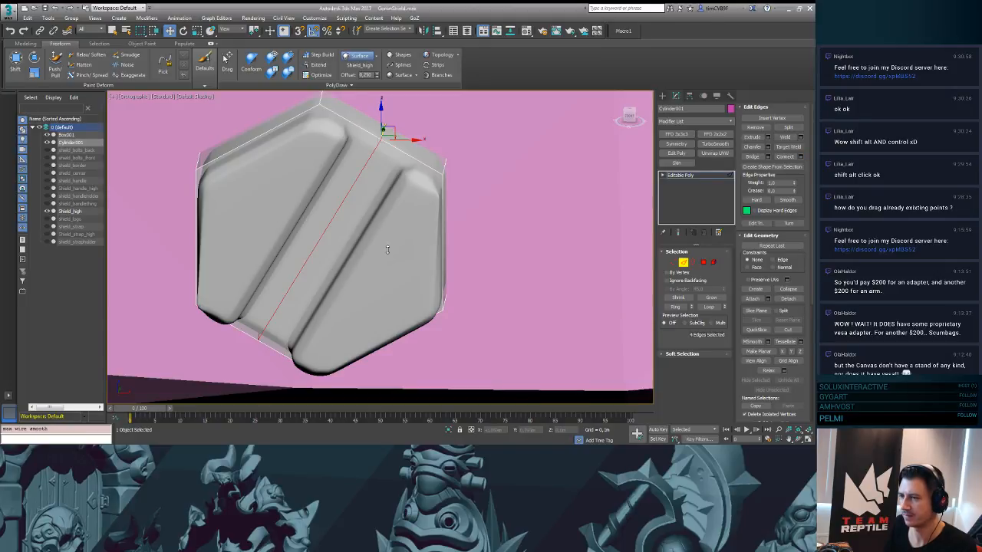
click(387, 249)
mouse_move(389, 272)
alt+middle_down()
mouse_move(326, 262)
mouse_move(351, 201)
mouse_move(388, 211)
mouse_move(389, 264)
alt+middle_up()
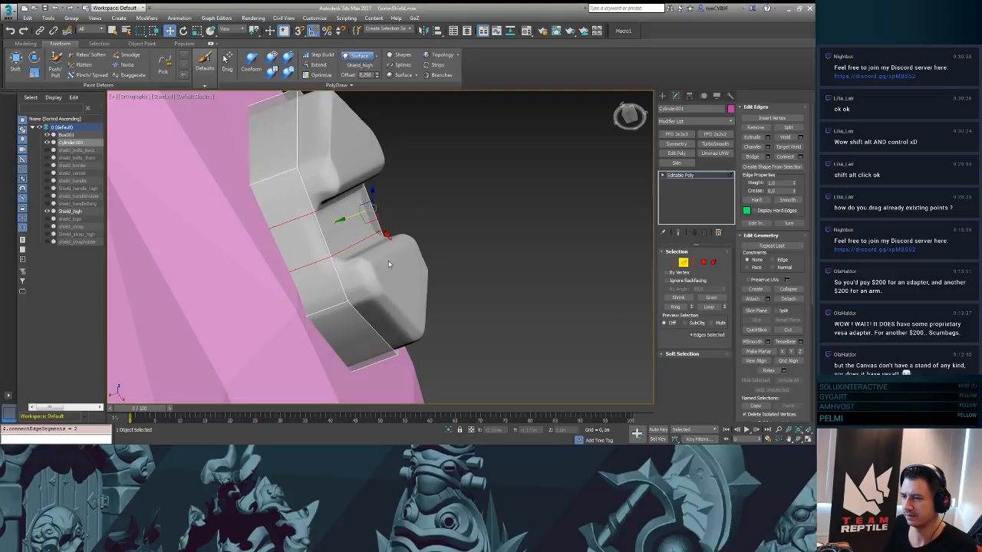
drag(388, 268, 386, 253)
key(Return)
- Extrude the two cap polygons beside the slot outward to the height of the high-poly bolt head
alt+middle_drag(389, 284, 376, 259)
alt+middle_drag(399, 260, 399, 229)
key(4)
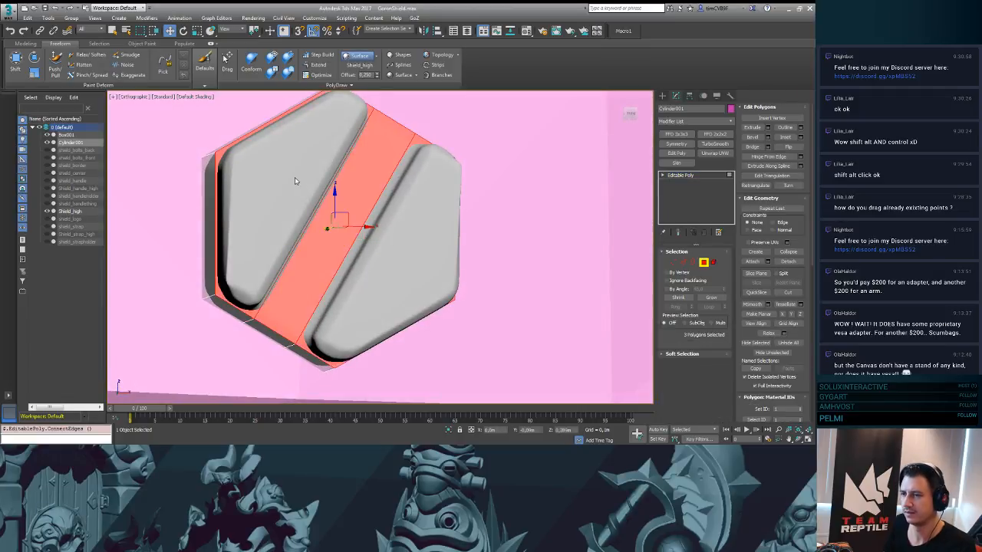
click(295, 181)
ctrl+click(409, 219)
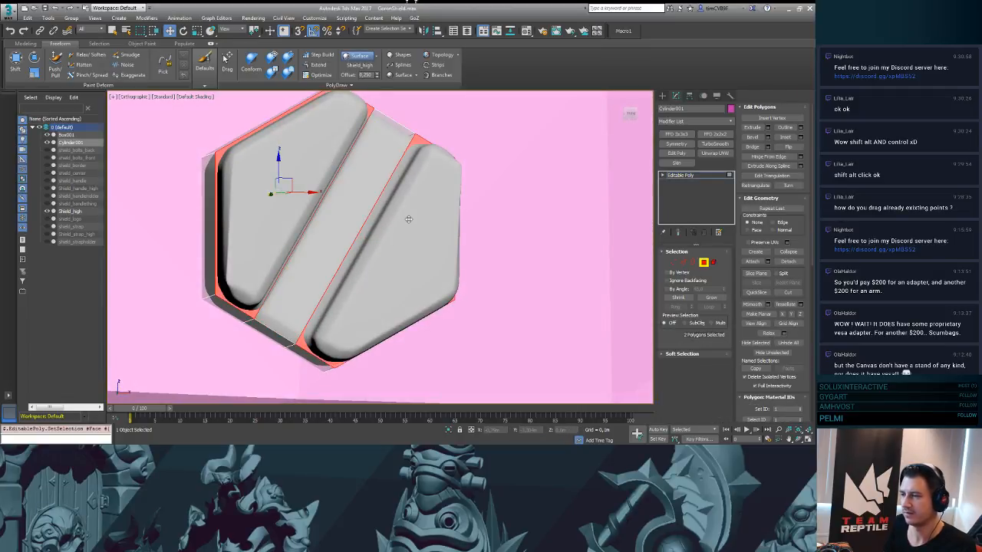
click(769, 128)
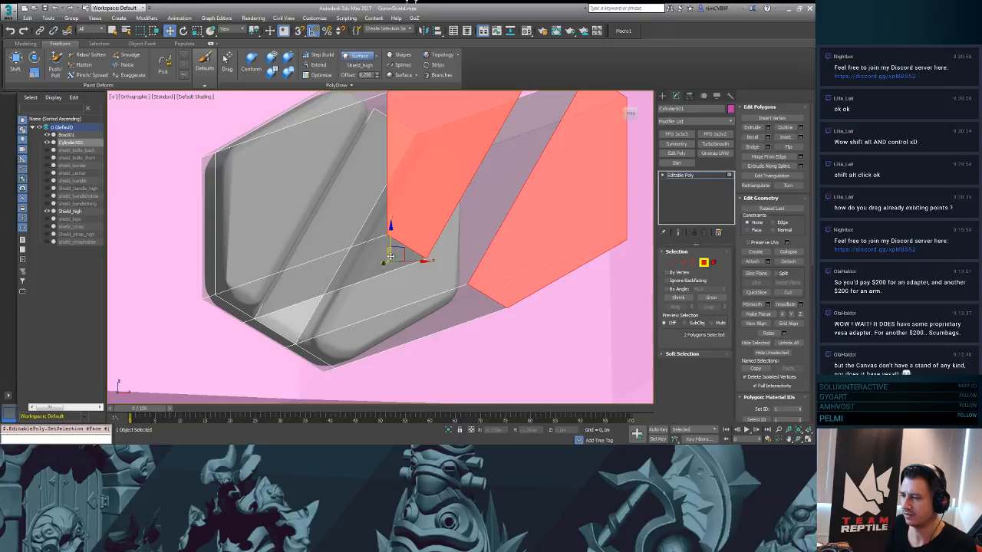
drag(388, 265, 396, 332)
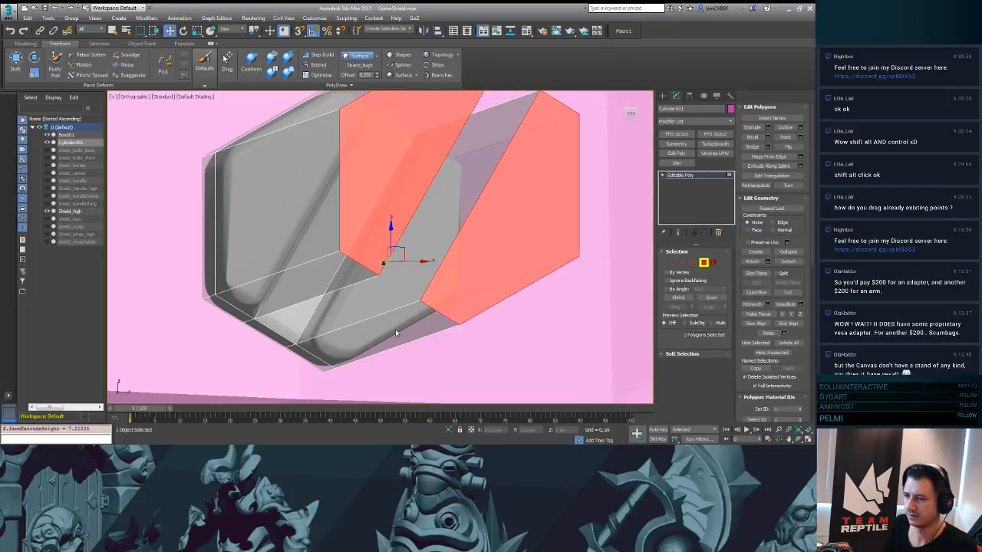
drag(387, 264, 393, 337)
drag(387, 265, 394, 359)
alt+middle_drag(391, 276, 444, 180)
click(661, 96)
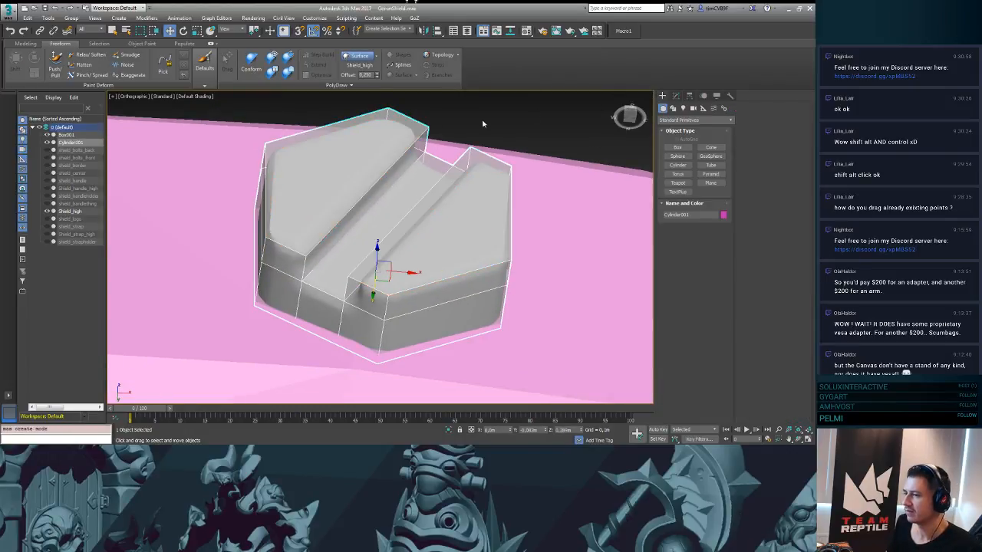
- Constrain movement to edges and try sliding one upper edge of the bolt's slot toward the high-poly slot edge
click(469, 156)
alt+middle_drag(470, 156, 436, 229)
key(2)
click(431, 223)
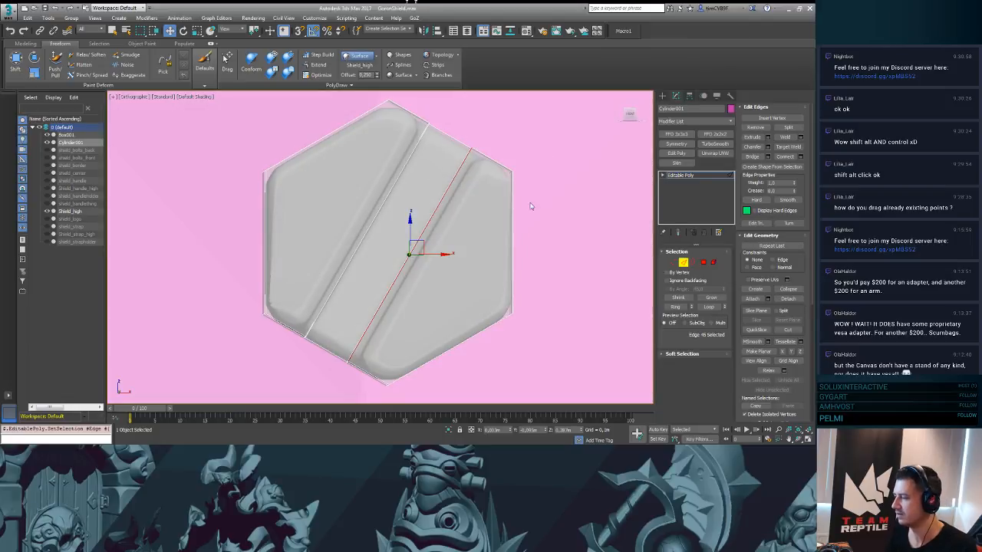
click(773, 261)
drag(429, 255, 439, 257)
- Try sliding the slot's floor edges and opposite upper edge along their neighbouring edges to fit the high-poly slot
mouse_move(439, 257)
alt+middle_down()
mouse_move(450, 261)
mouse_move(478, 220)
mouse_move(495, 219)
mouse_move(431, 256)
alt+middle_up()
click(386, 261)
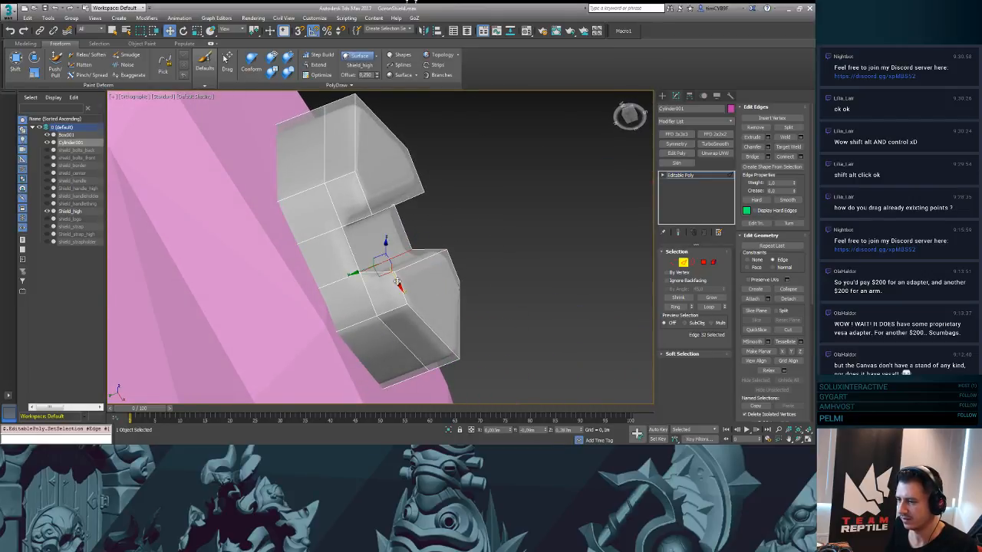
drag(395, 272, 399, 276)
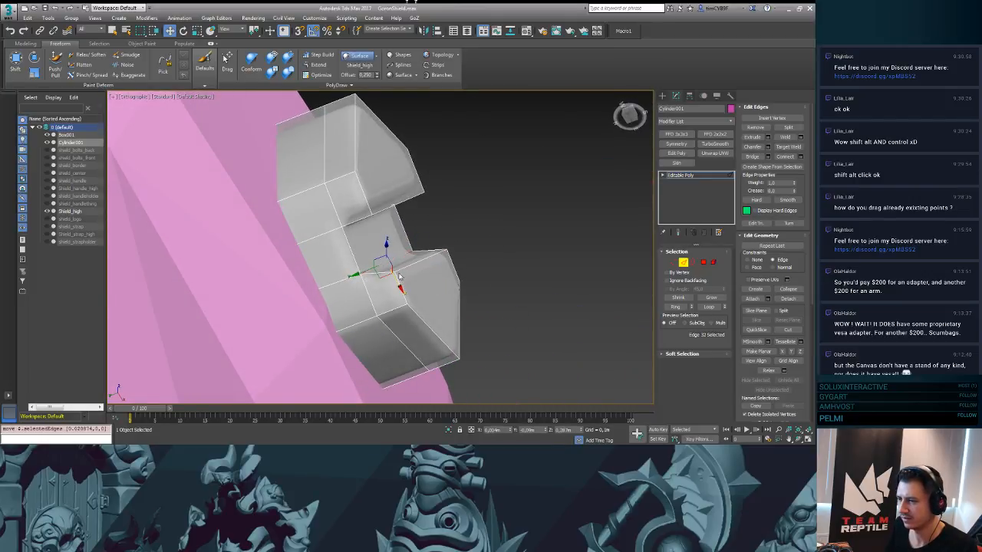
click(391, 203)
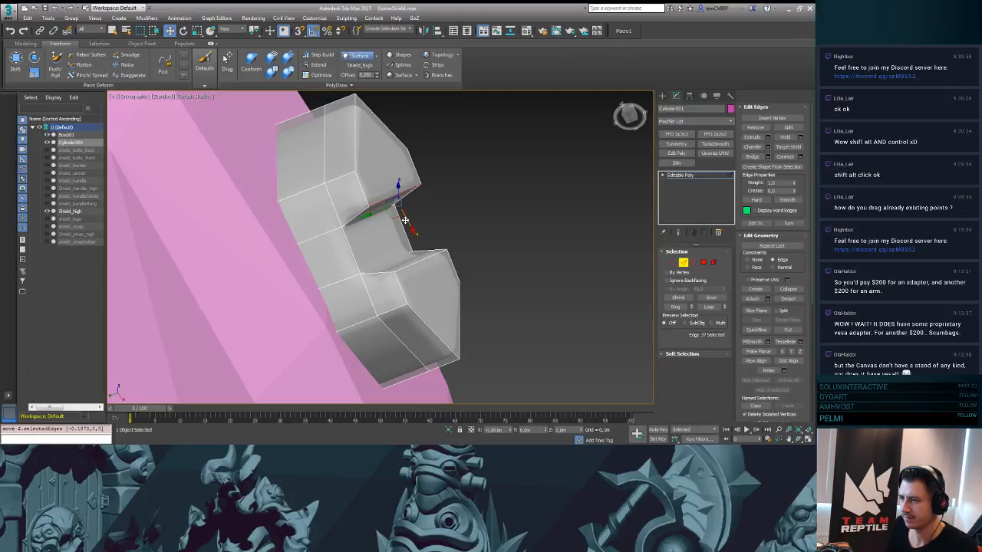
click(364, 220)
drag(373, 227, 376, 231)
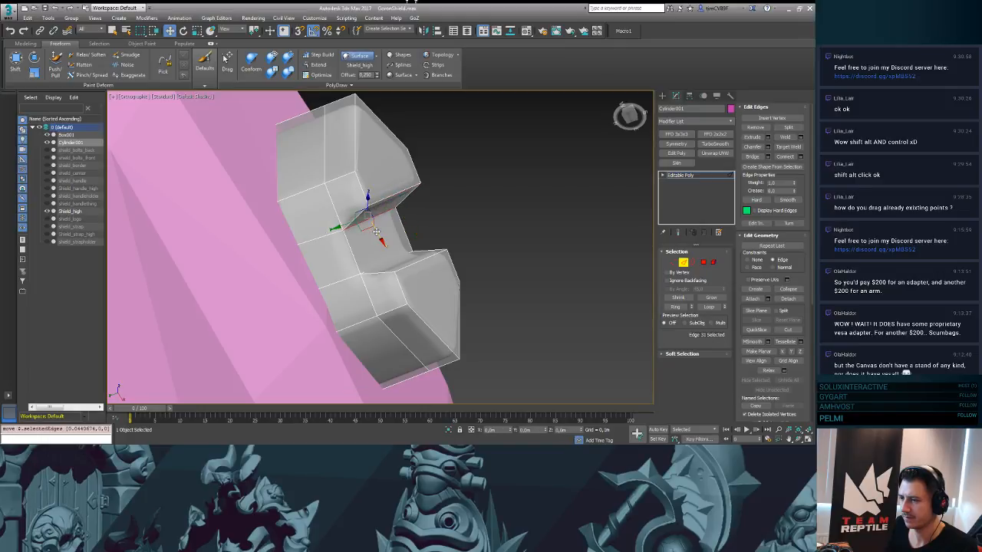
- Undo the edge moves made along the bolt's slot
alt+middle_drag(366, 229, 320, 118)
click(335, 116)
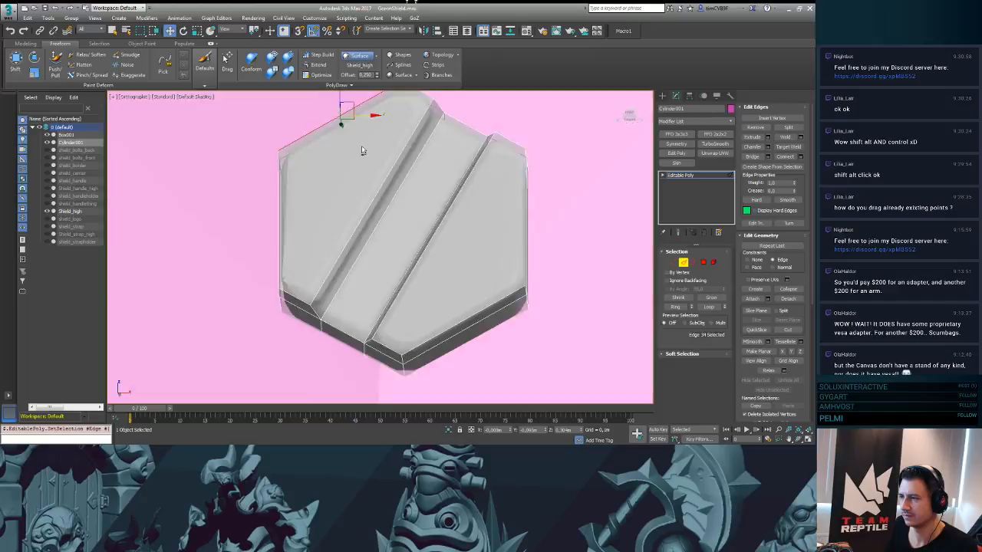
alt+middle_drag(362, 151, 391, 165)
click(392, 170)
click(424, 169)
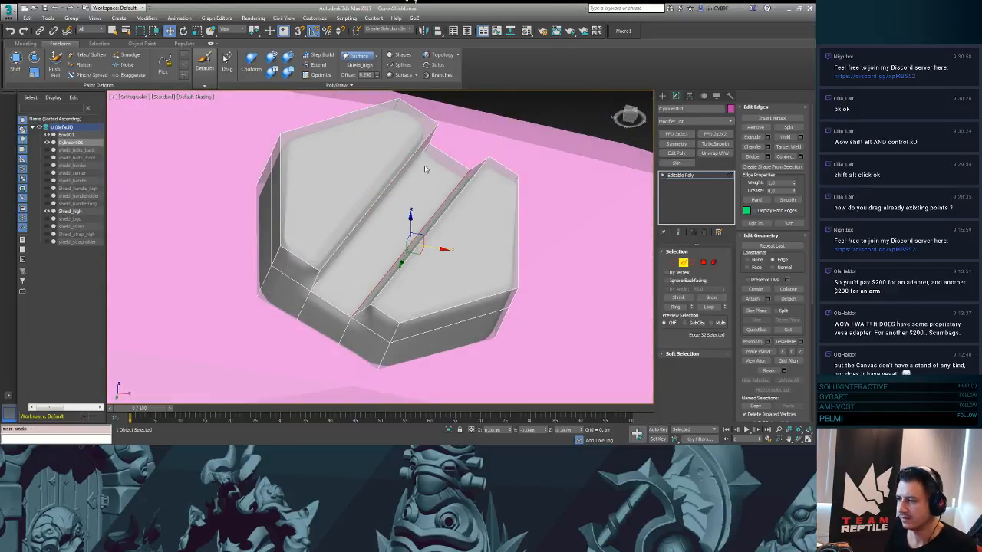
- Release the edge constraint and scale in the two raised cap polygons beside the slot to taper the bolt head
key(4)
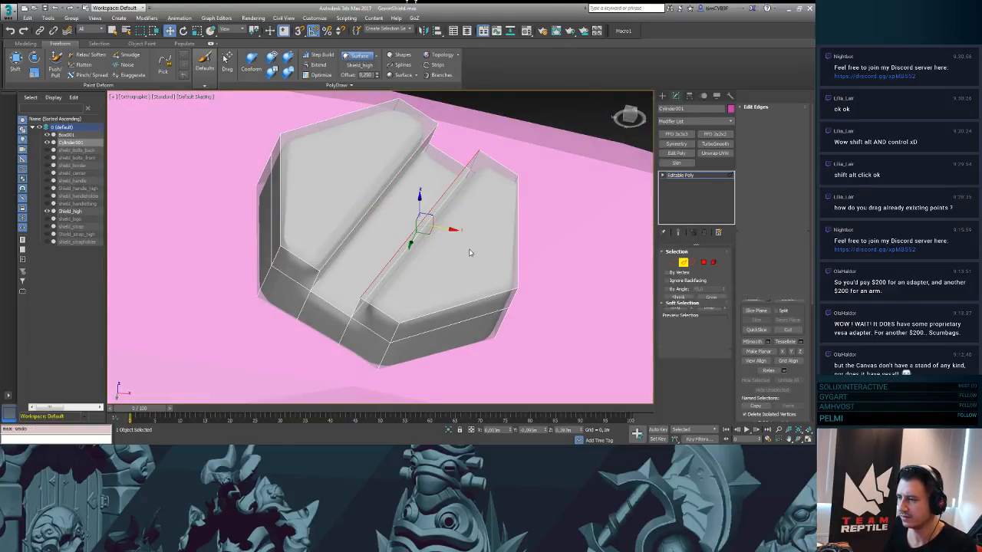
click(469, 249)
alt+middle_drag(469, 248, 529, 233)
key(r)
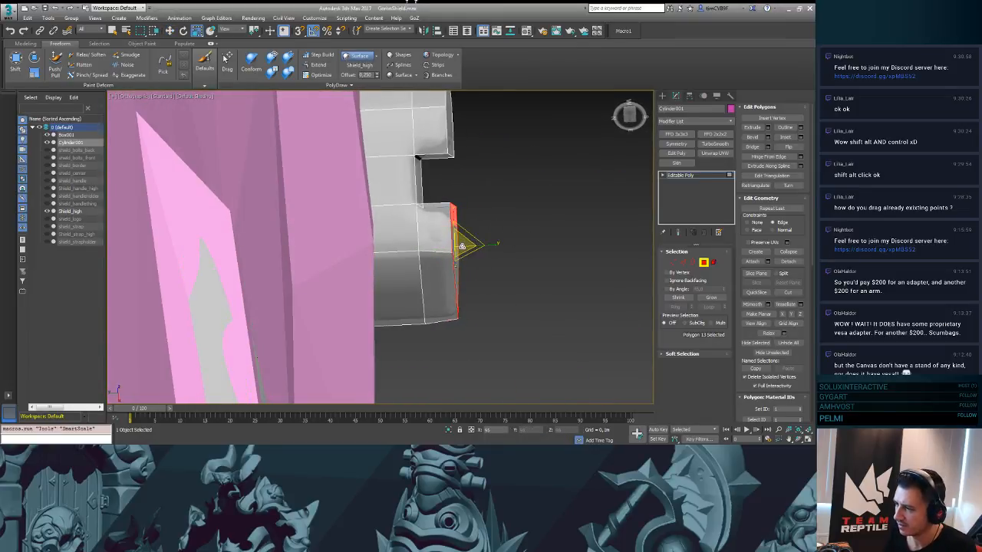
key(ctrl+z)
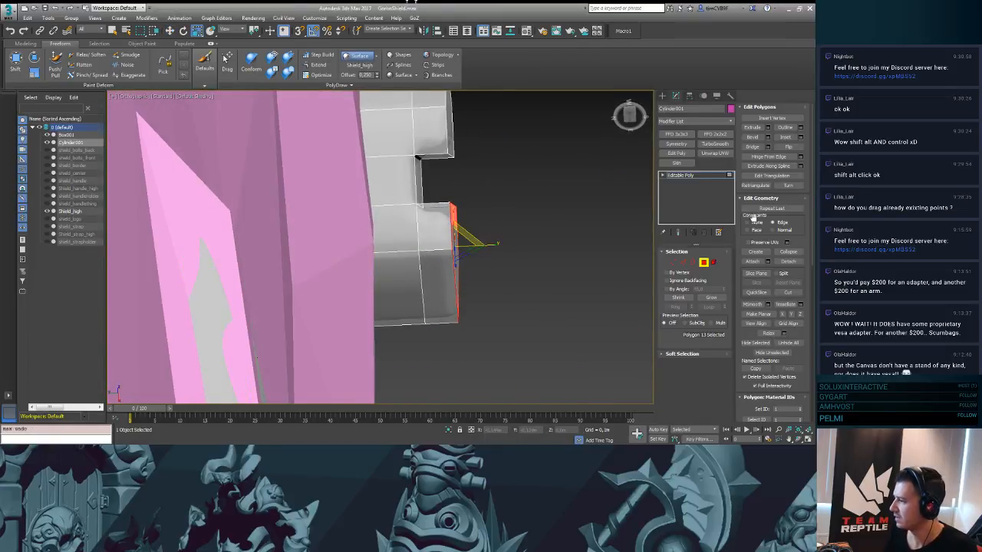
drag(462, 245, 463, 245)
alt+middle_drag(462, 245, 439, 241)
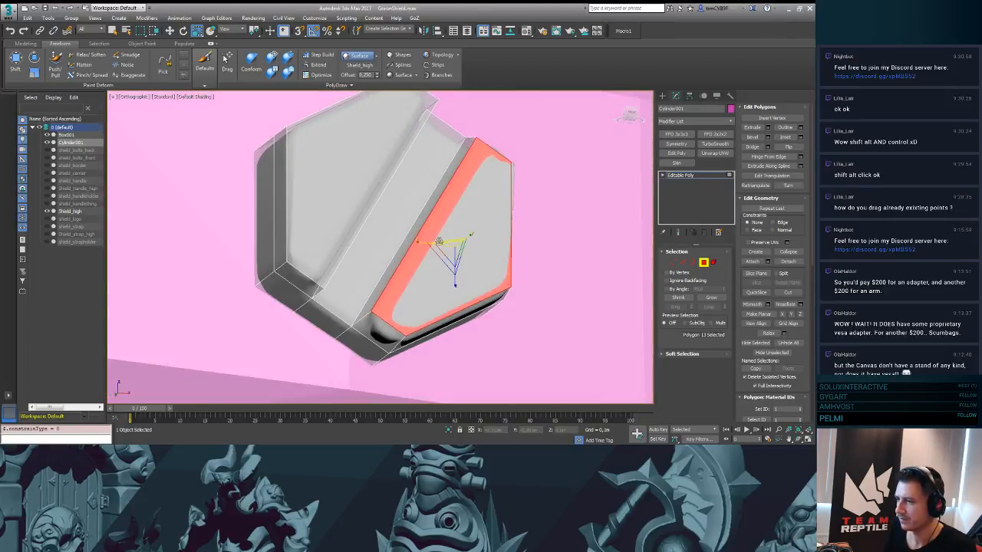
click(332, 151)
drag(343, 174, 341, 176)
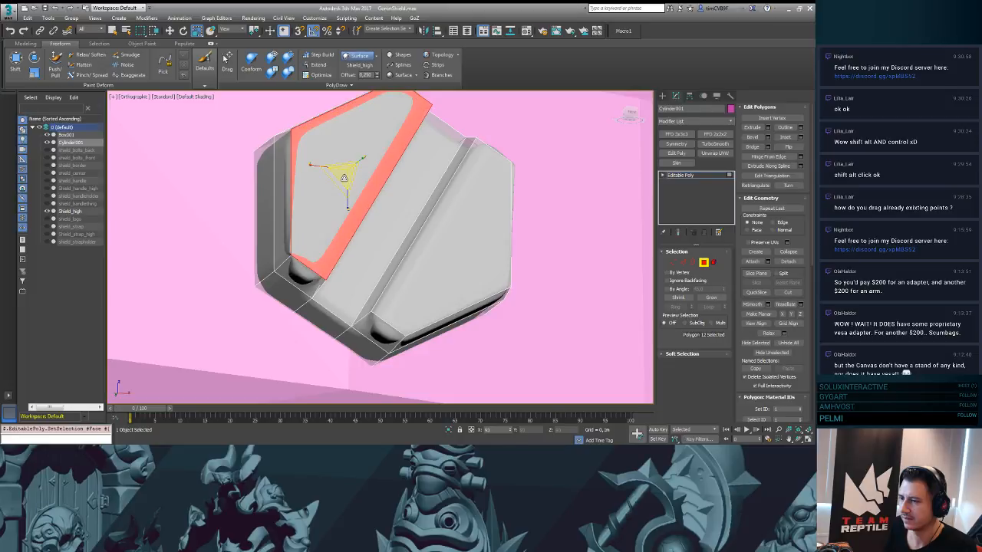
alt+middle_drag(341, 175, 394, 205)
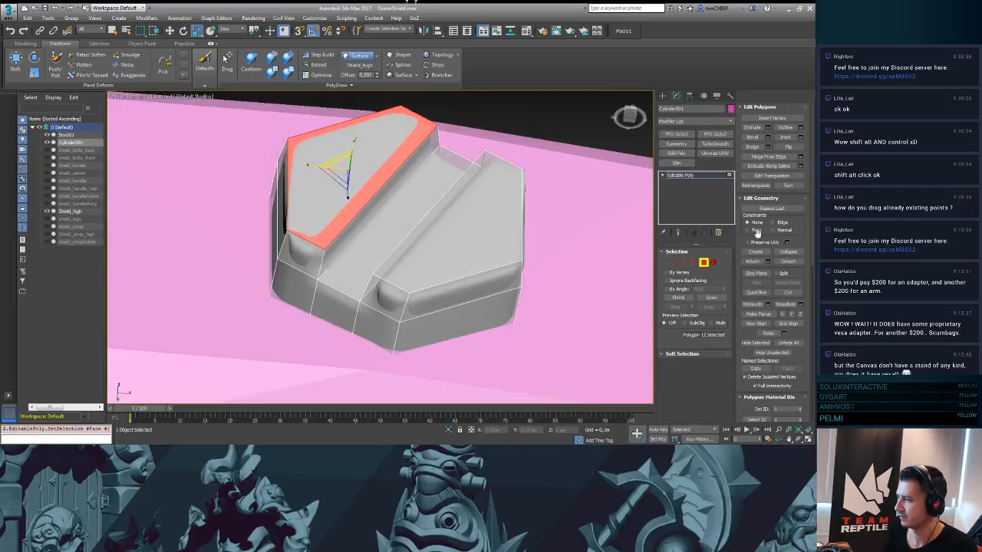
- Constrain movement to edges and slide the slot's two upper edges to match the high-poly slot opening
key(2)
click(427, 211)
click(379, 189)
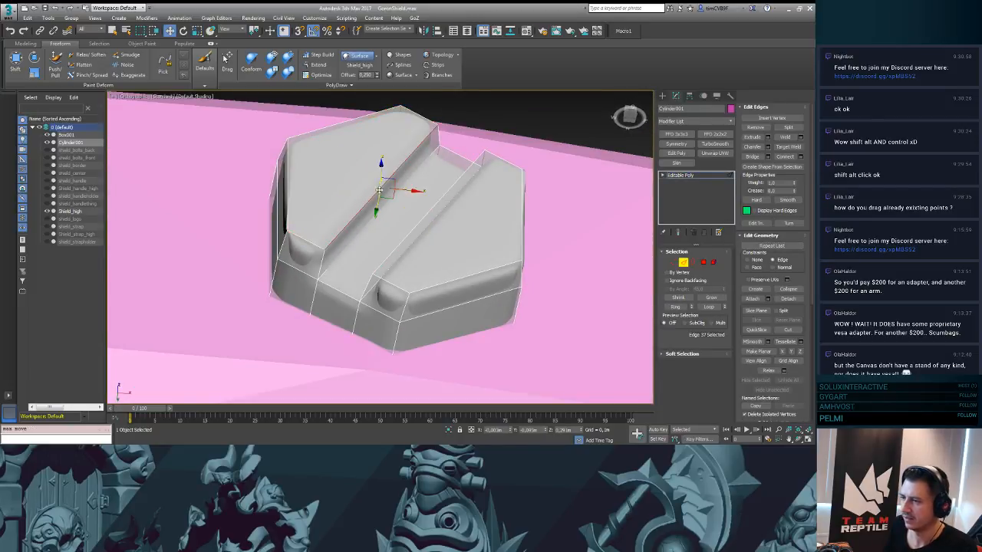
drag(402, 190, 456, 222)
click(421, 219)
alt+middle_drag(456, 222, 460, 276)
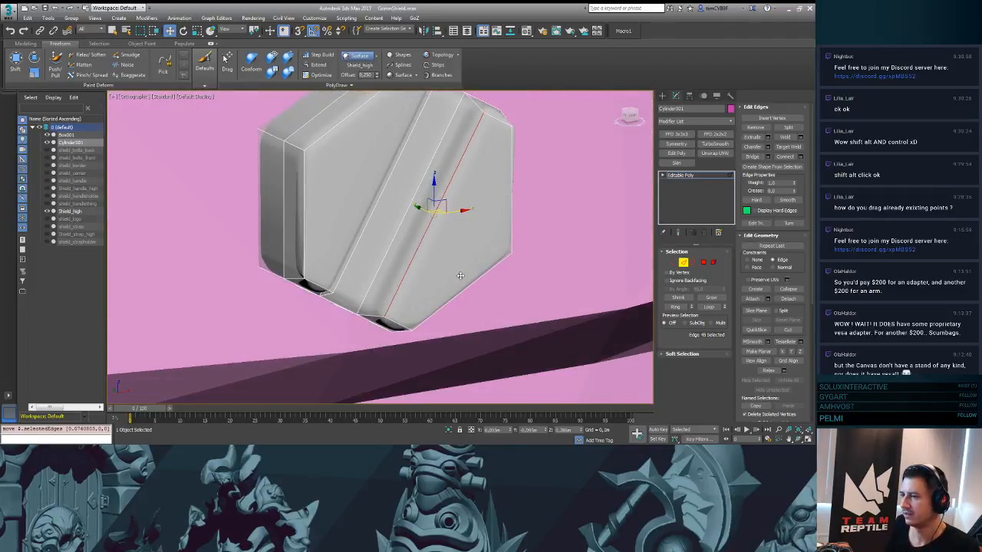
- Turn off the see-through display of the bolt cylinder and isolate it from the other objects
click(661, 96)
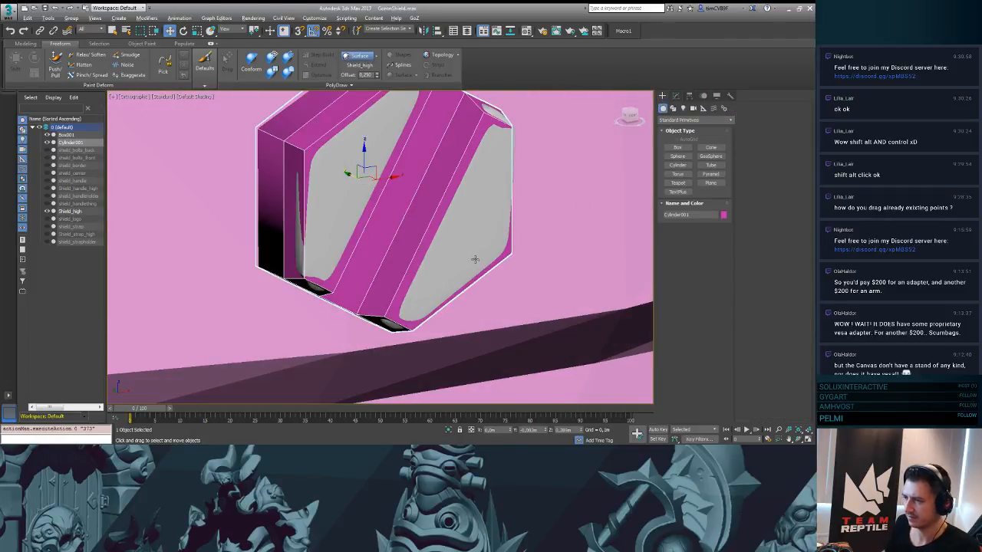
click(450, 431)
alt+middle_drag(464, 299, 408, 276)
middle_drag(457, 212, 459, 238)
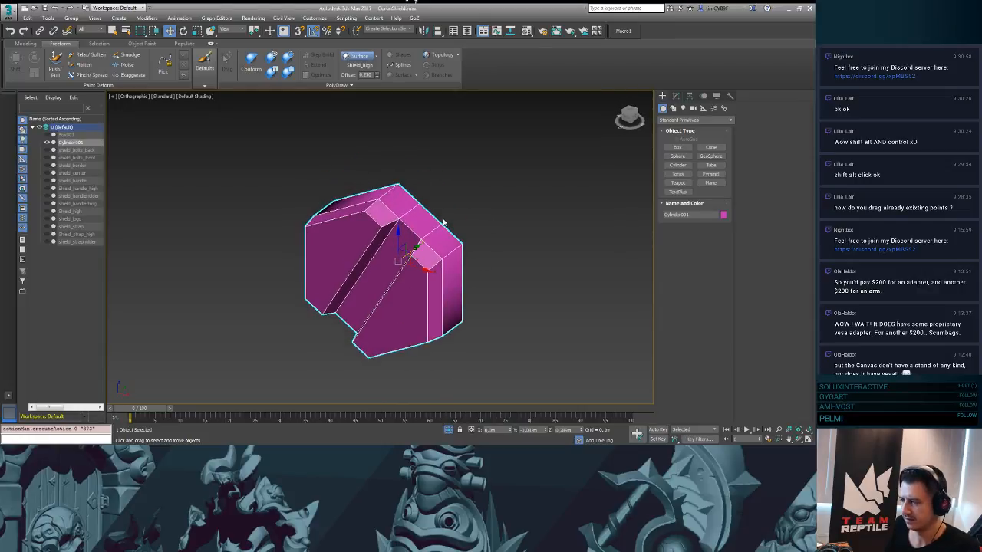
- Collapse the short back edge below each end of the slot into a single vertex
key(2)
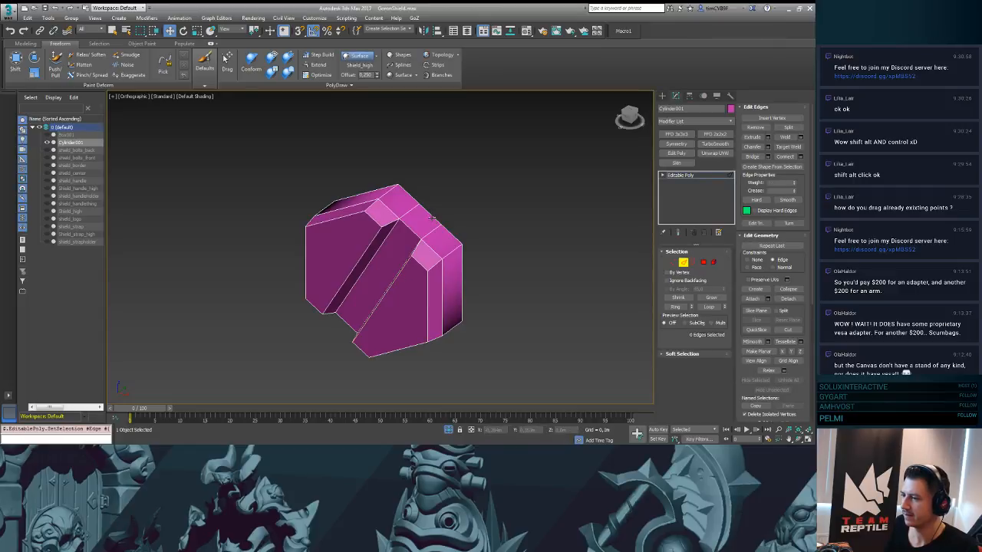
click(440, 218)
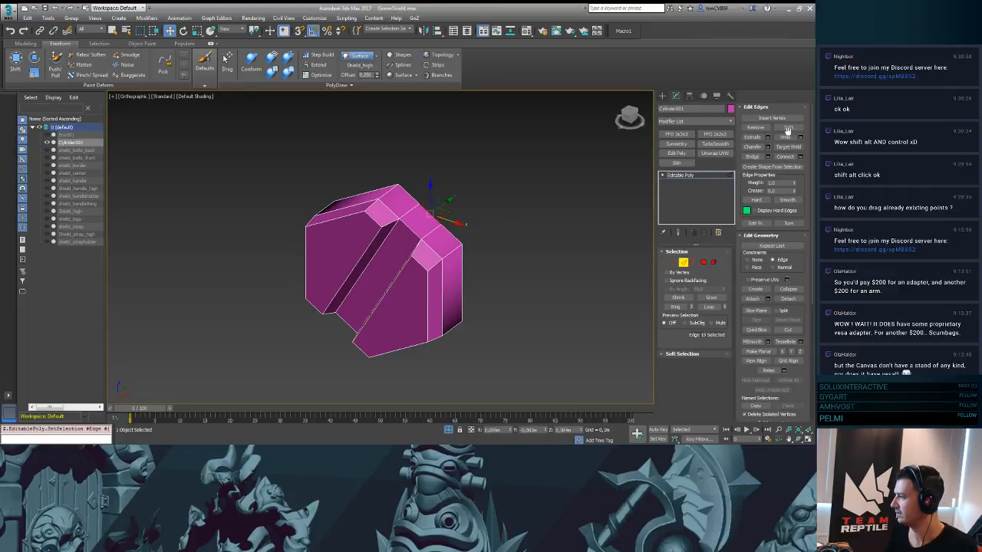
click(790, 288)
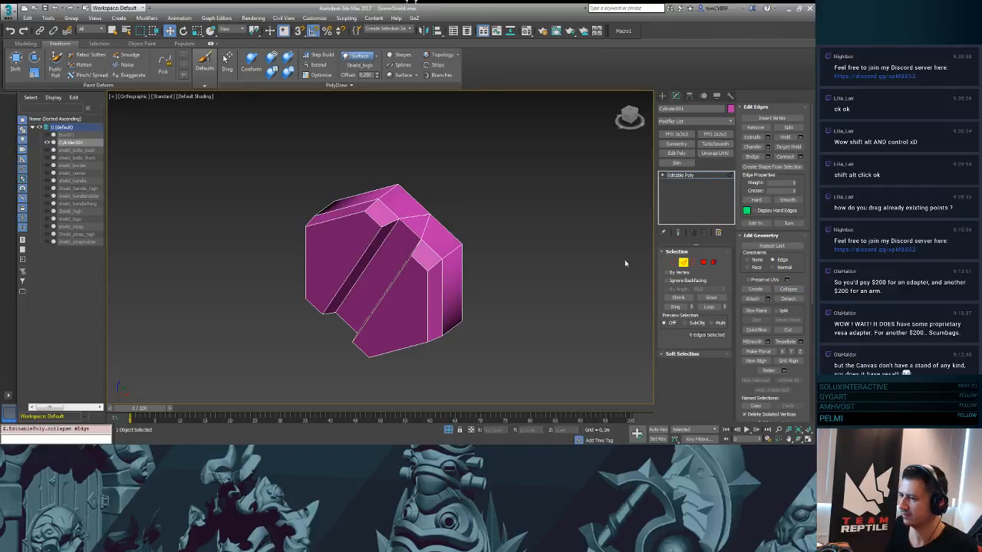
alt+middle_drag(414, 301, 350, 282)
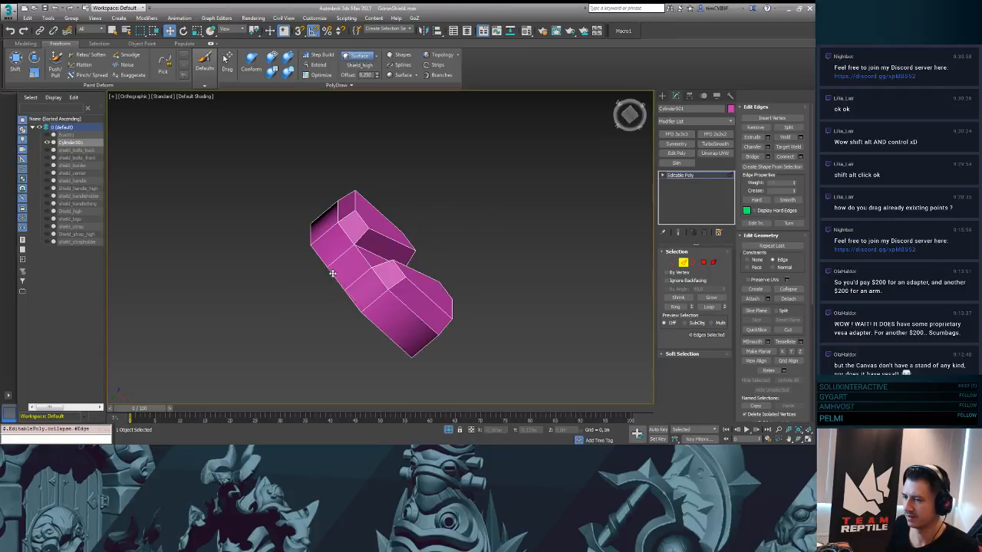
click(333, 274)
click(790, 288)
alt+middle_drag(521, 238, 552, 223)
- Target weld the middle corner vertices around the bolt's sides onto the back corner vertices below them
key(1)
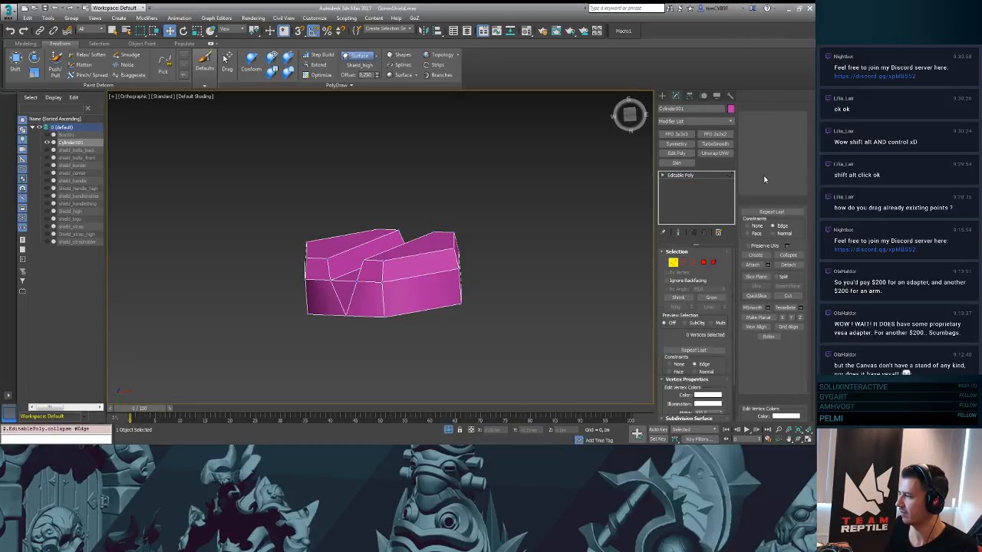
click(383, 319)
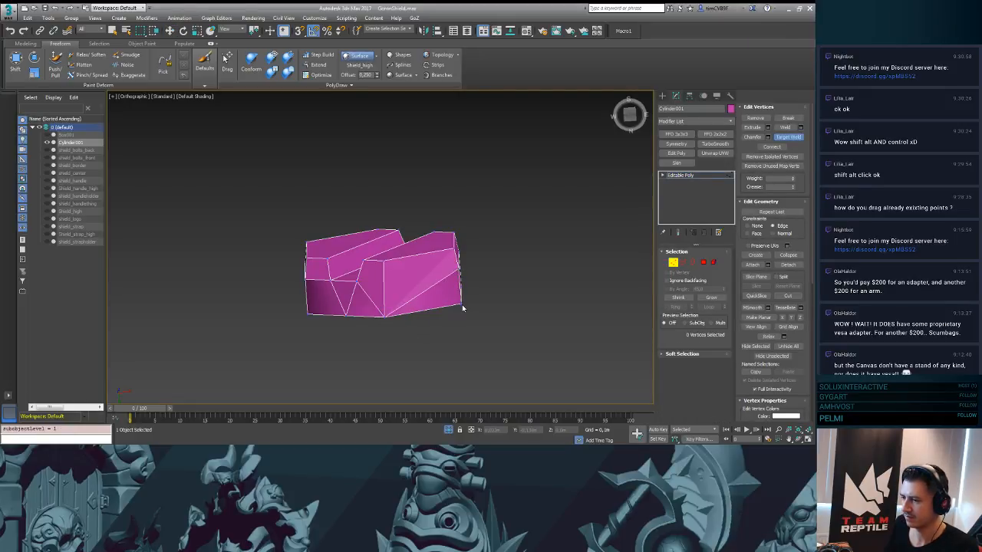
alt+middle_drag(477, 304, 419, 303)
alt+middle_drag(416, 236, 473, 281)
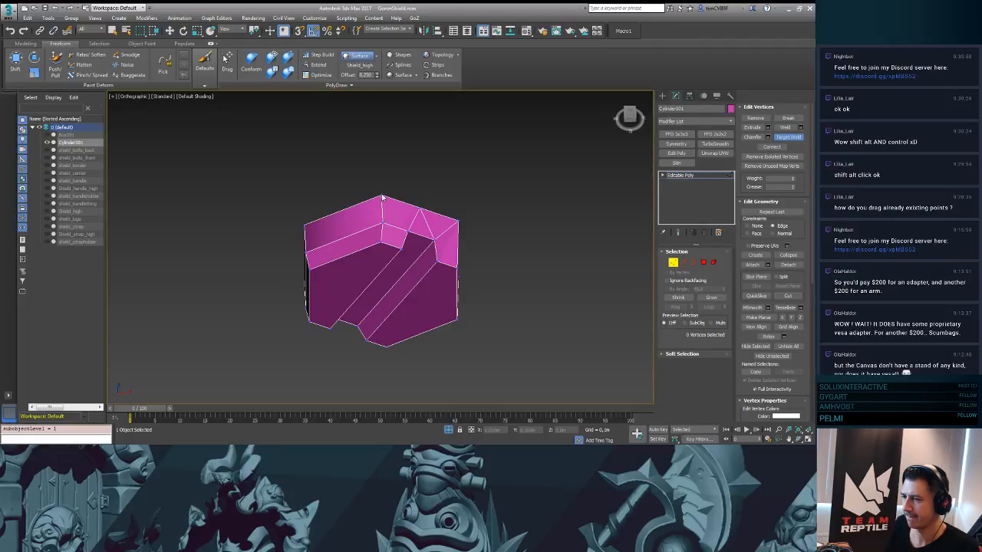
alt+middle_drag(382, 200, 379, 220)
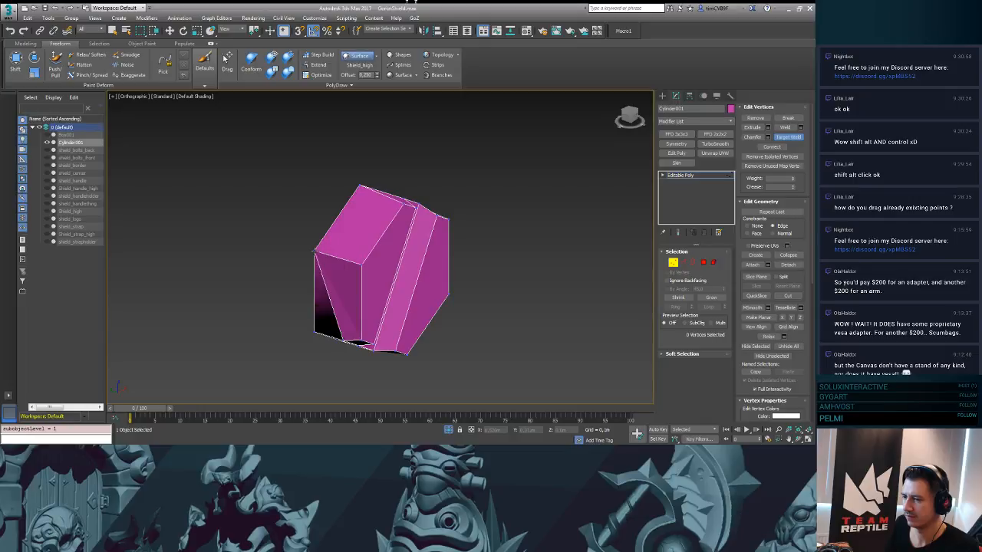
alt+middle_drag(317, 258, 352, 266)
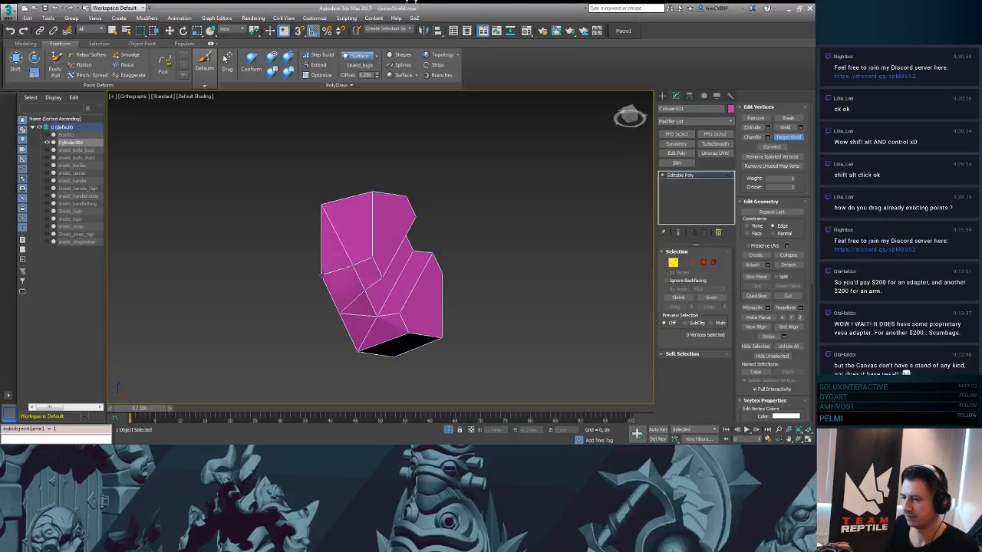
alt+middle_drag(383, 299, 338, 273)
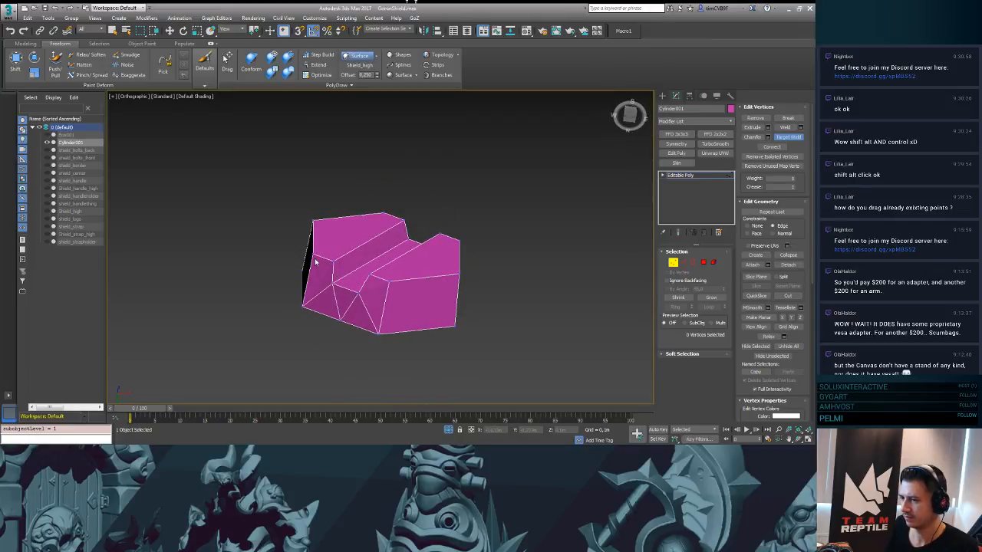
alt+middle_drag(467, 265, 491, 255)
click(781, 136)
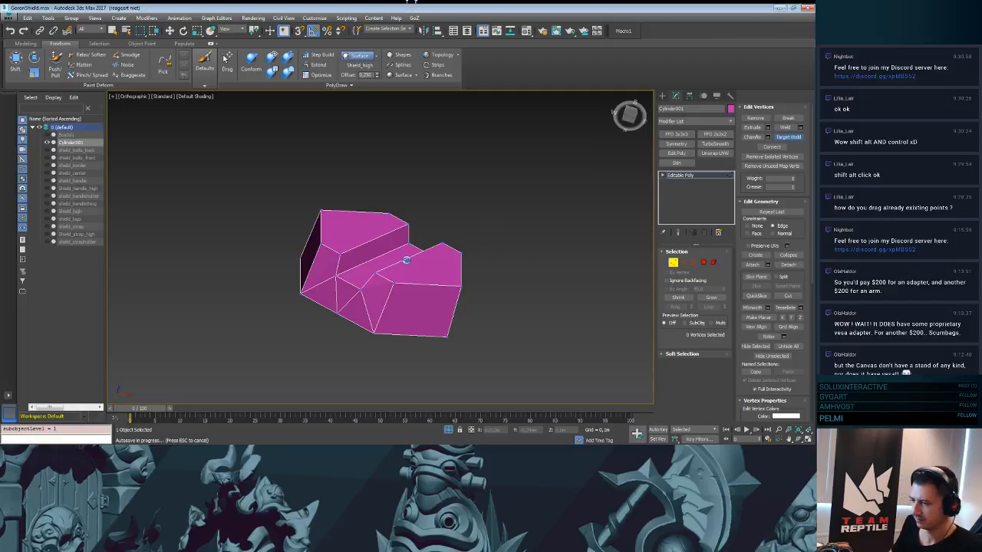
- Connect the corner vertices to the slot-floor vertices on both sides of one slot end
key(w)
alt+middle_drag(414, 265, 394, 300)
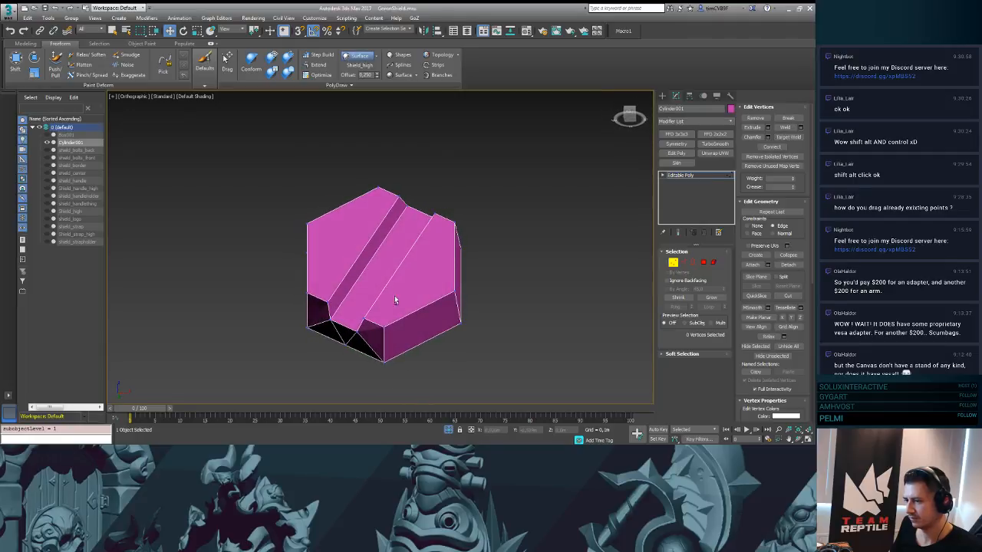
drag(383, 325, 360, 334)
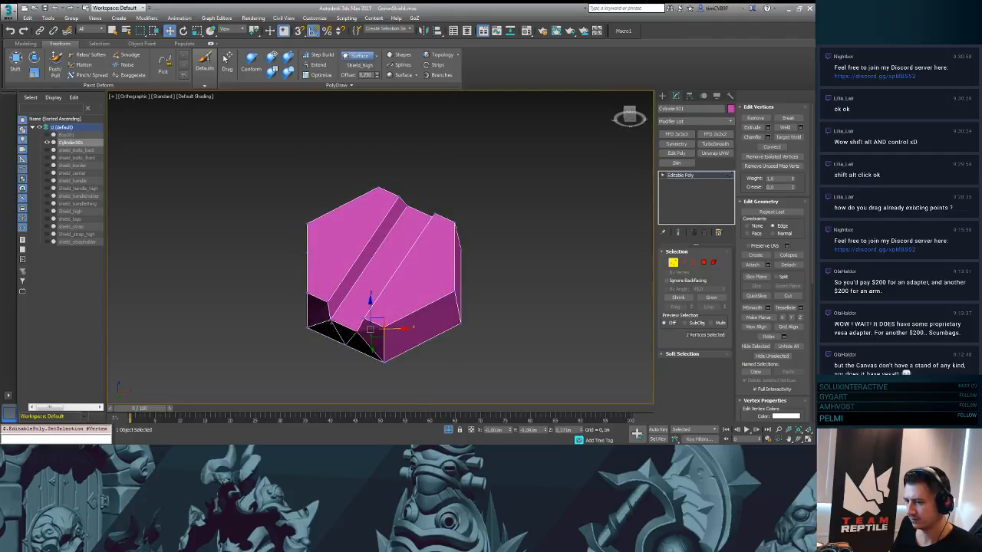
ctrl+click(330, 321)
ctrl+click(307, 294)
click(771, 149)
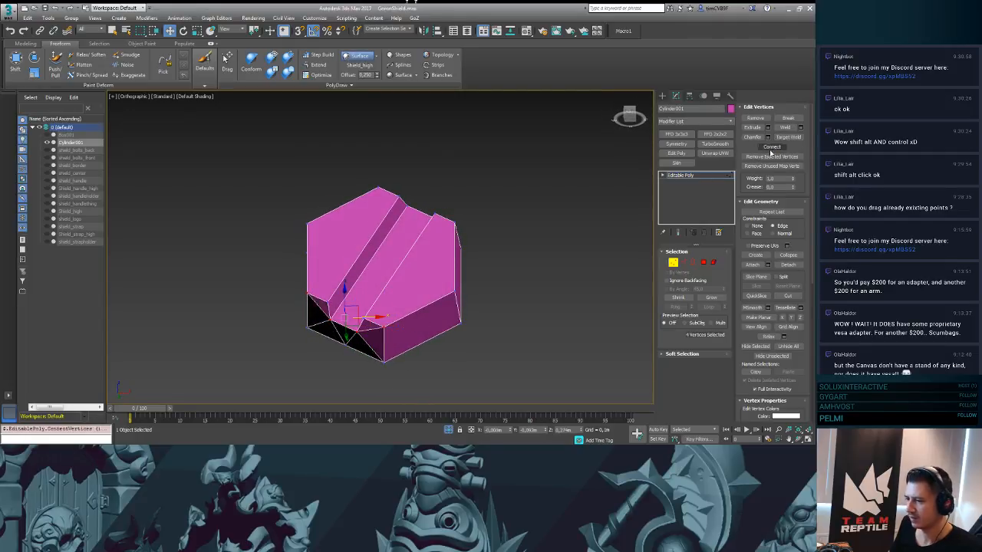
- Connect the opposite corner vertices across each raised cap with an edge running alongside the slot
click(386, 327)
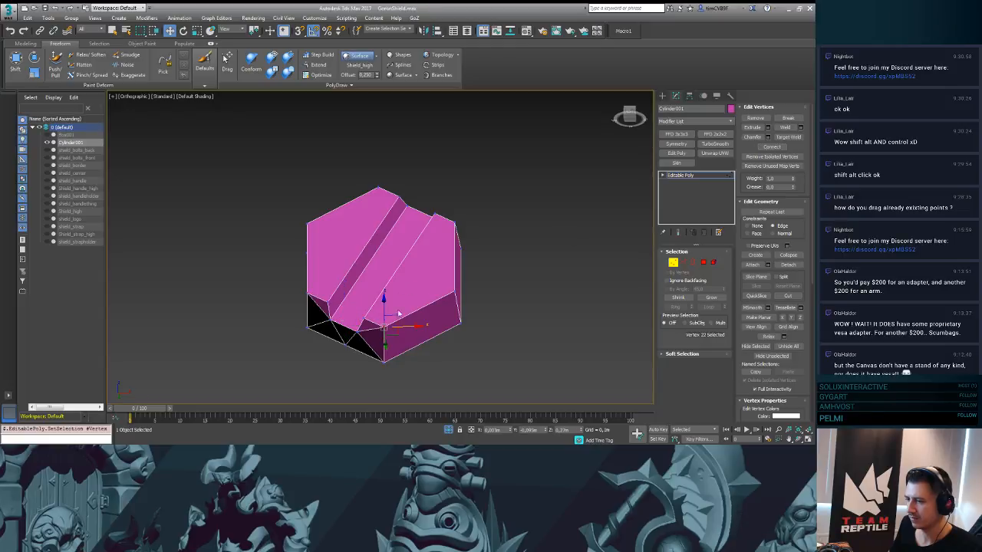
ctrl+click(454, 222)
click(771, 146)
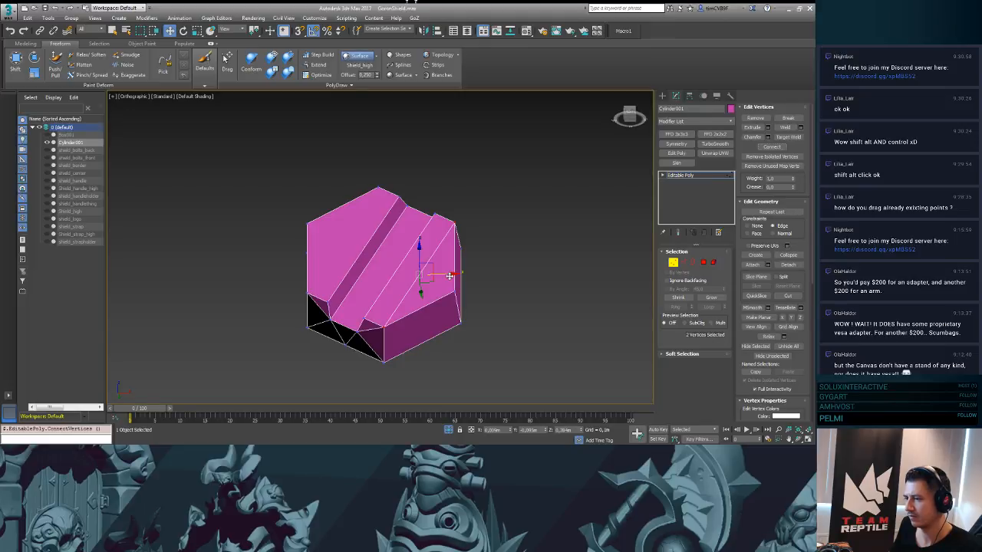
click(305, 291)
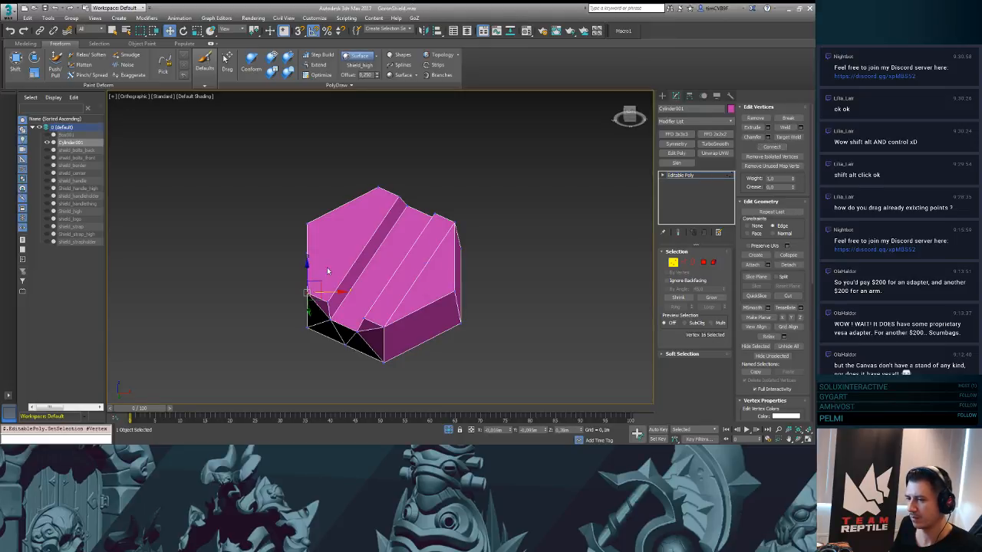
ctrl+click(378, 188)
click(771, 146)
alt+middle_drag(475, 236, 394, 220)
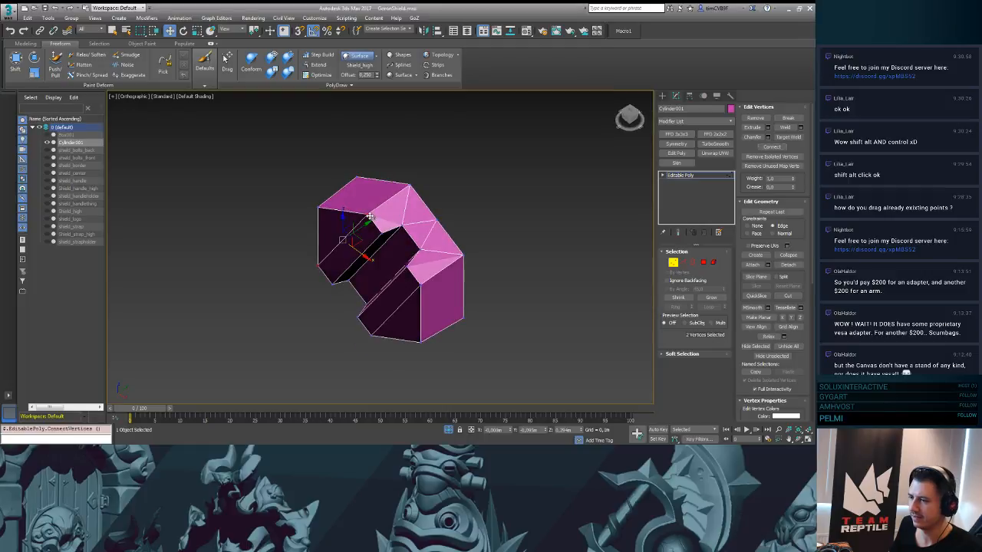
- Connect the corner vertices to the slot-floor vertices at the second slot end
click(369, 214)
ctrl+click(401, 227)
ctrl+click(420, 250)
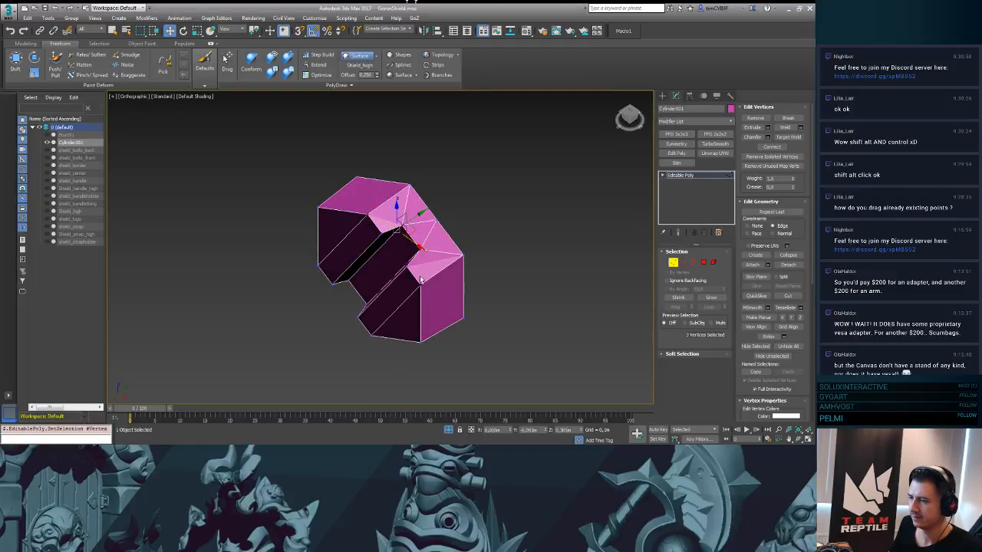
ctrl+click(420, 283)
click(777, 144)
- Clear the smoothing groups on all of the bolt's polygons and deselect the bolt
alt+middle_drag(567, 193, 531, 181)
key(4)
key(ctrl+a)
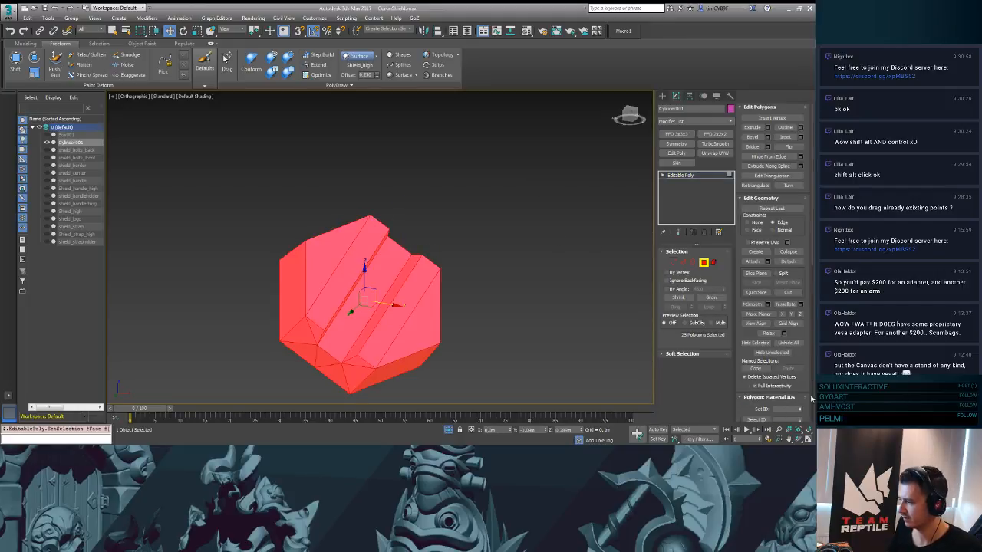
drag(811, 397, 767, 280)
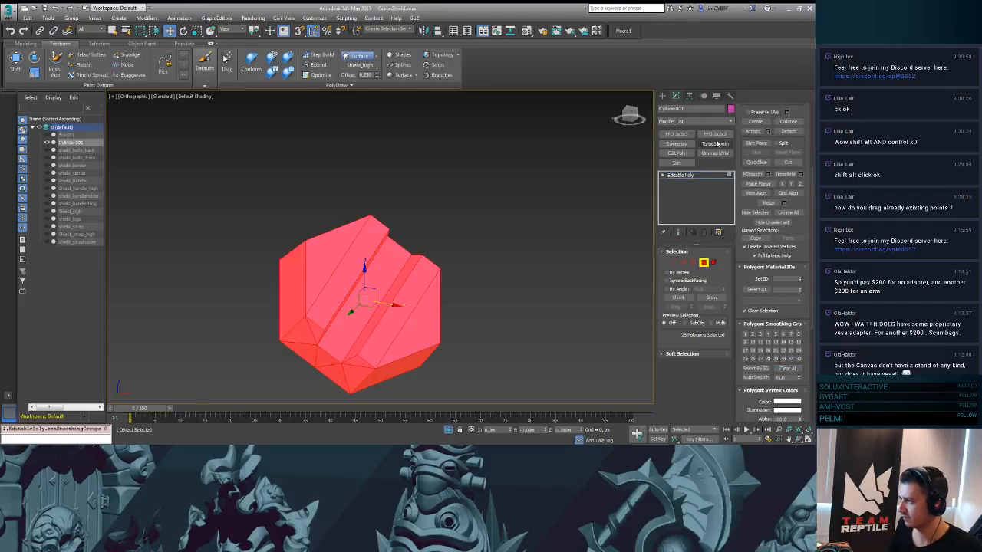
click(662, 96)
click(504, 200)
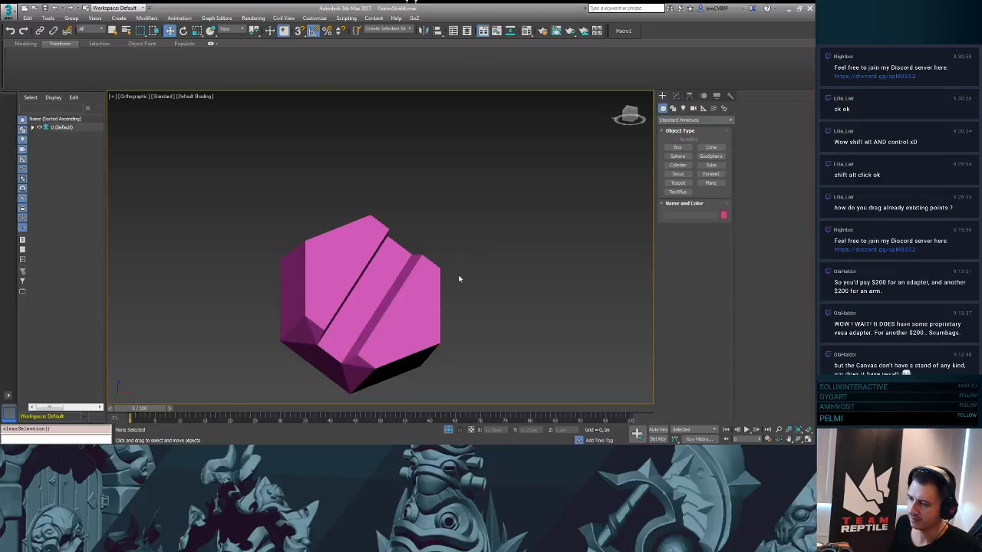
- Switch to a perspective view framed on the bolt and select the bolt
alt+middle_drag(460, 278, 452, 256)
key(z)
alt+middle_drag(524, 247, 515, 258)
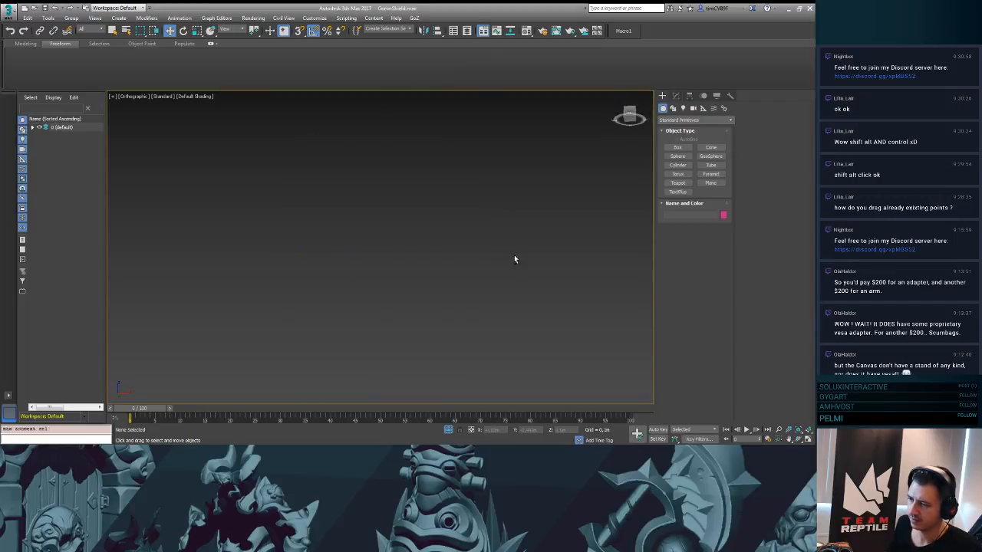
key(p)
key(z)
click(393, 240)
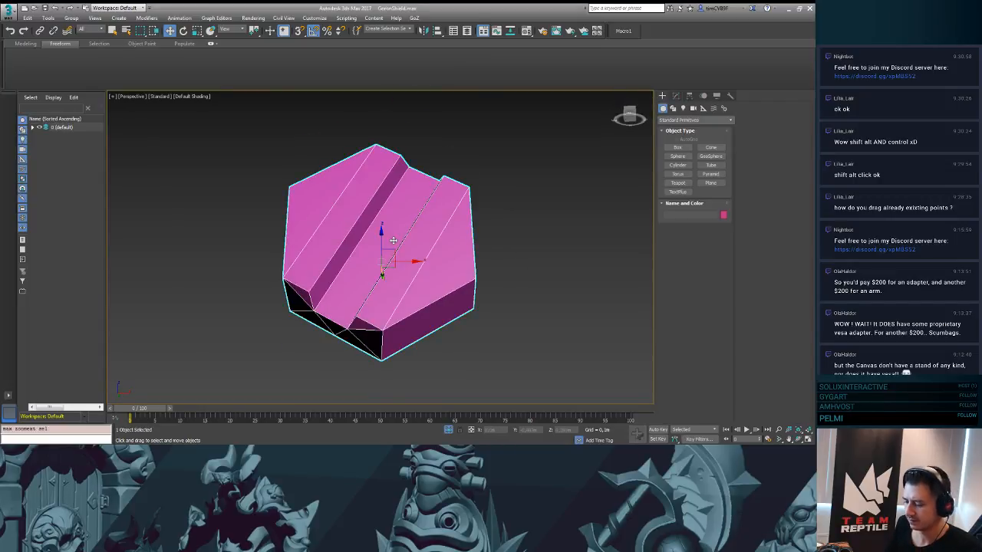
key(F3)
key(F3)
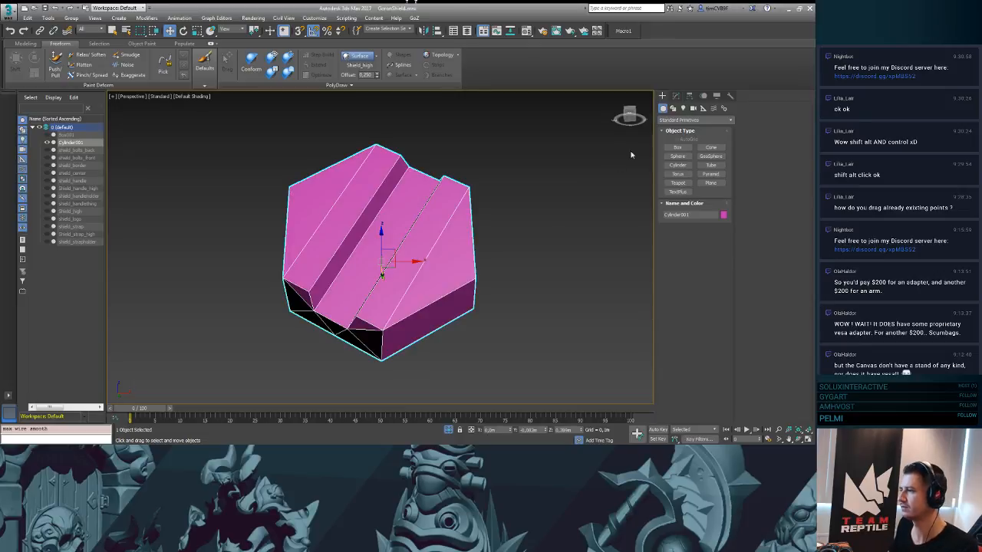
- End the bolt's isolation and compare the low-poly bolt with the surrounding shield and its other bolts
click(449, 430)
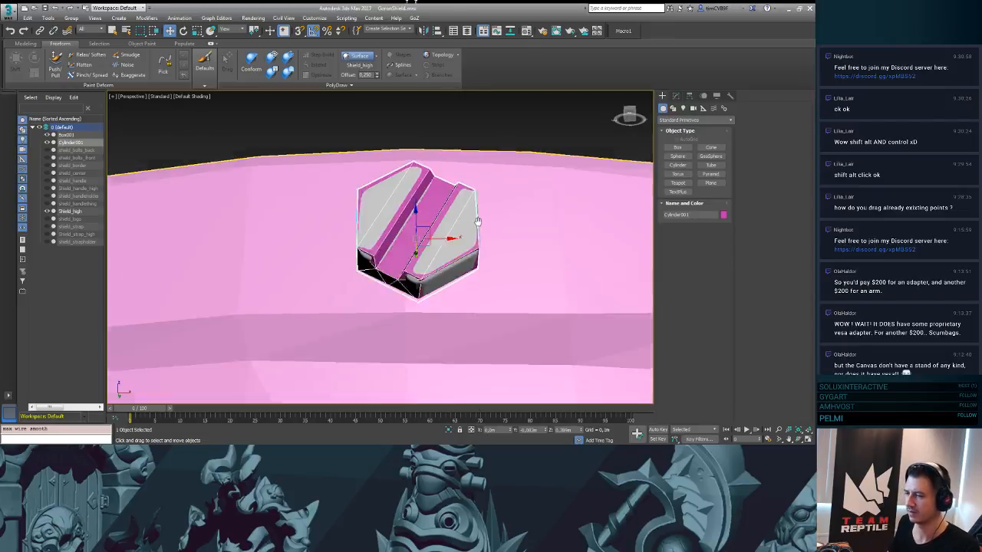
alt+middle_drag(490, 222, 470, 236)
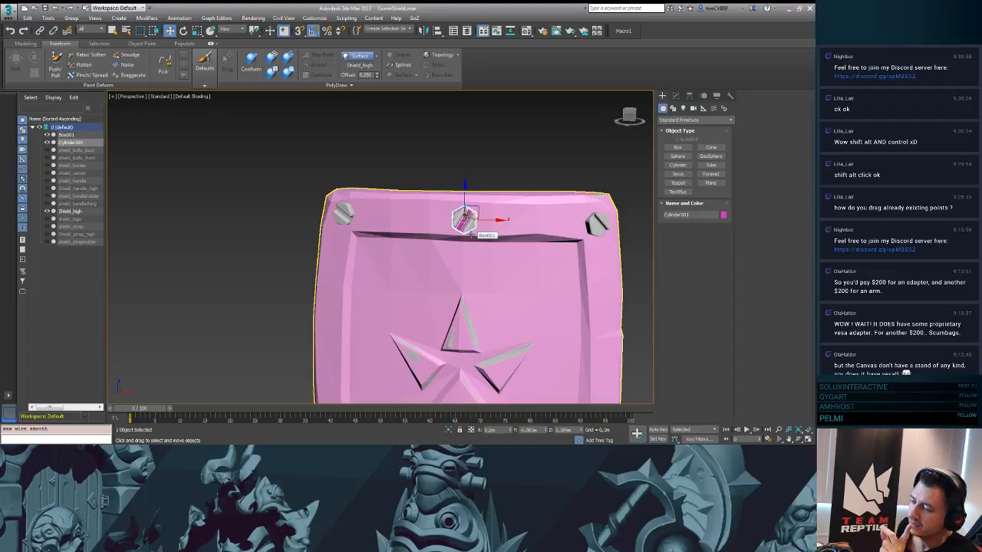
alt+middle_drag(470, 232, 484, 151)
scroll(479, 226, up, 2)
scroll(476, 176, up, 2)
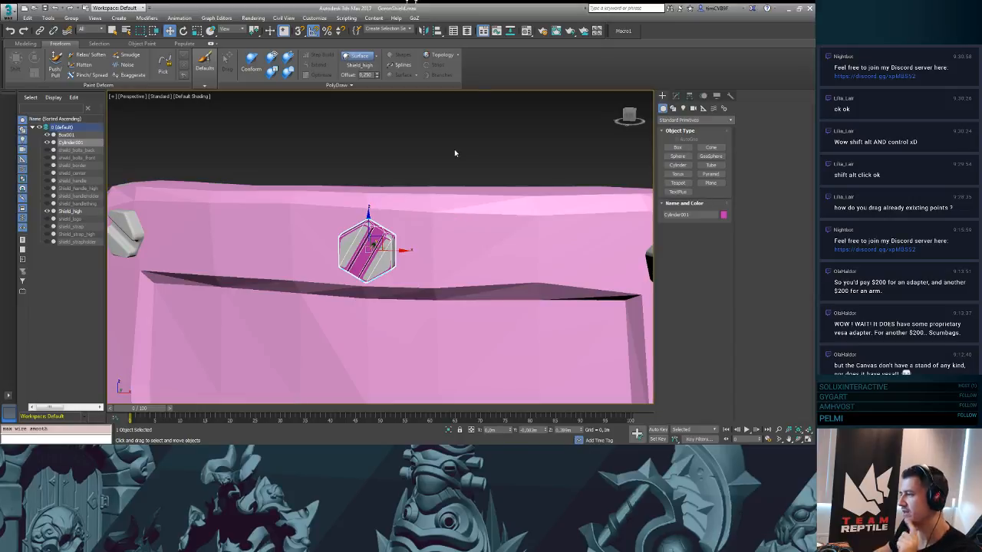
alt+middle_drag(454, 153, 427, 160)
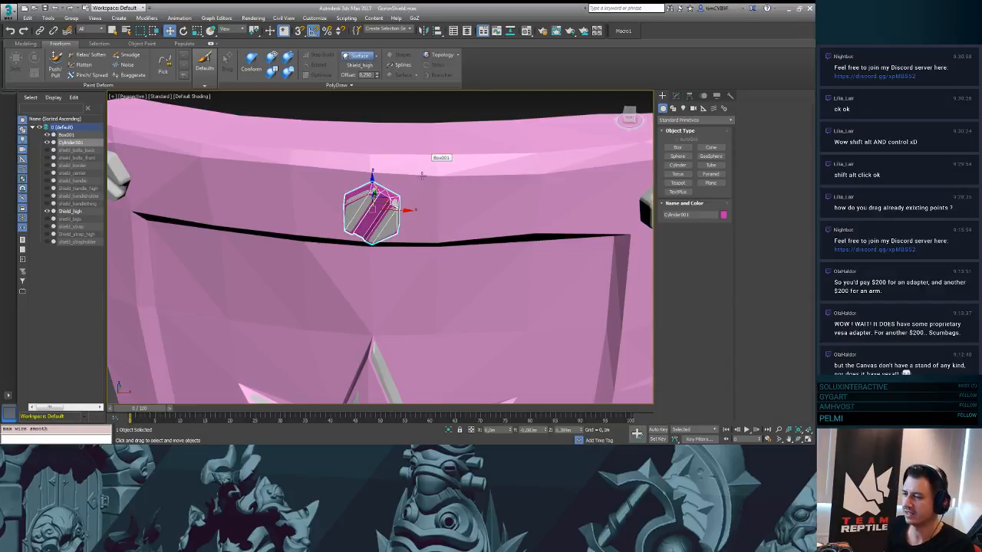
alt+middle_drag(421, 174, 476, 199)
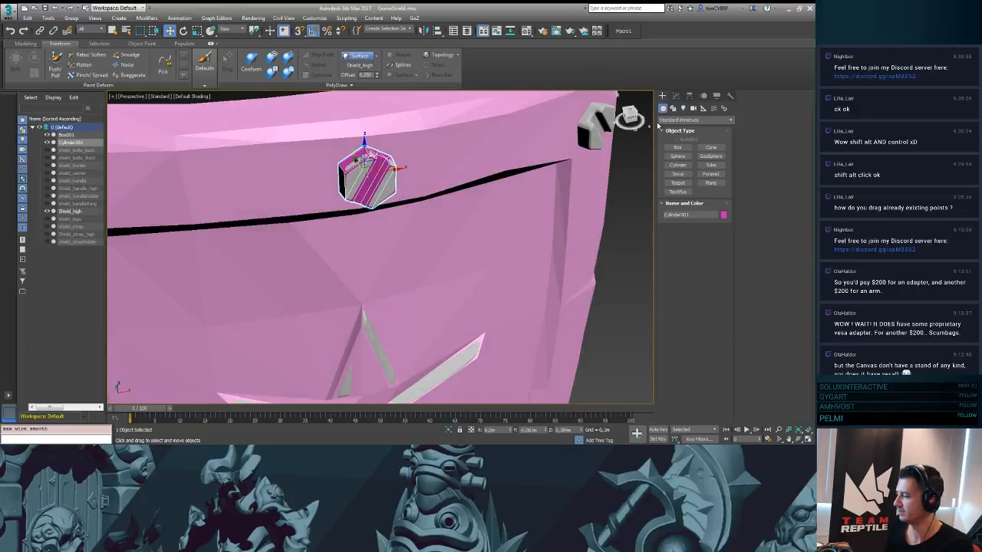
- Add an Unwrap UVW modifier to the bolt and open its UV editor
click(676, 96)
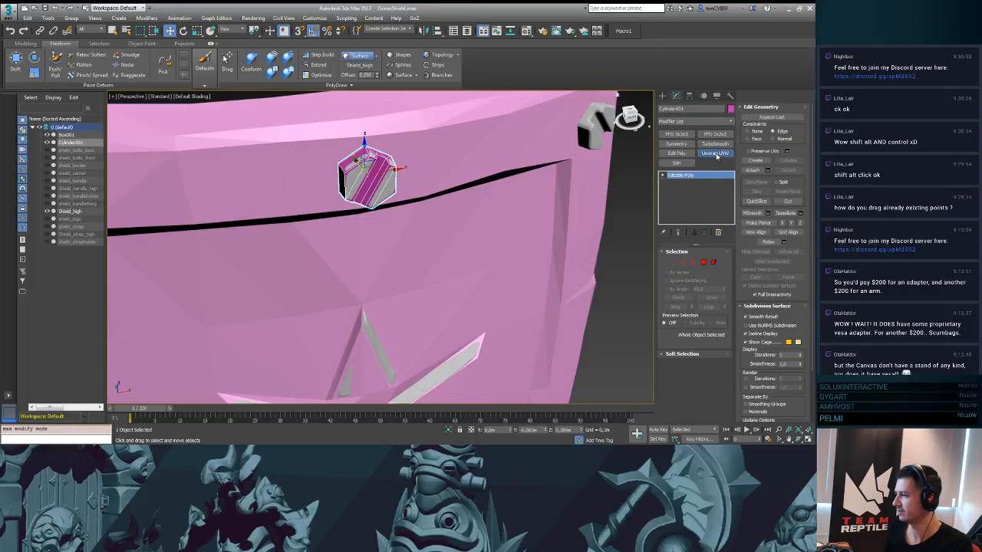
click(714, 153)
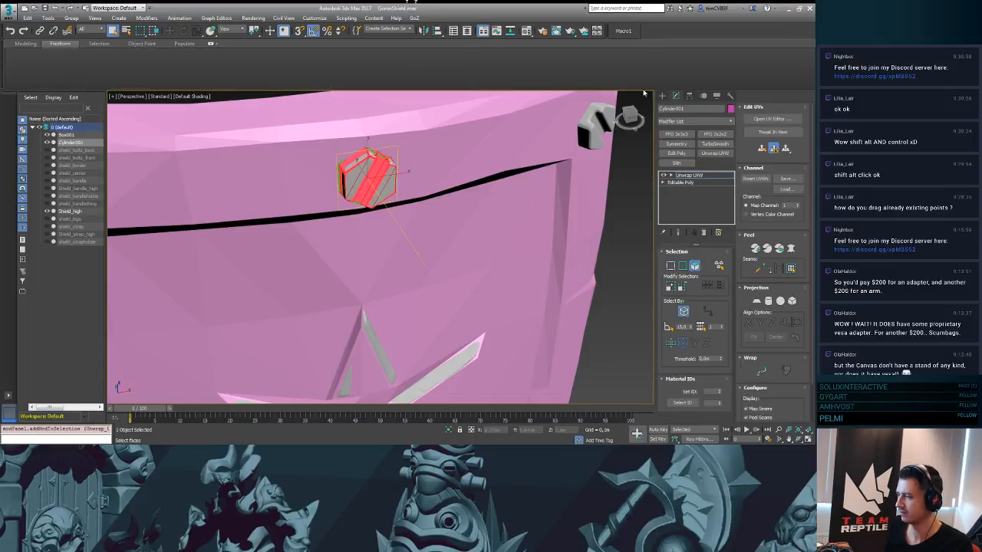
click(760, 121)
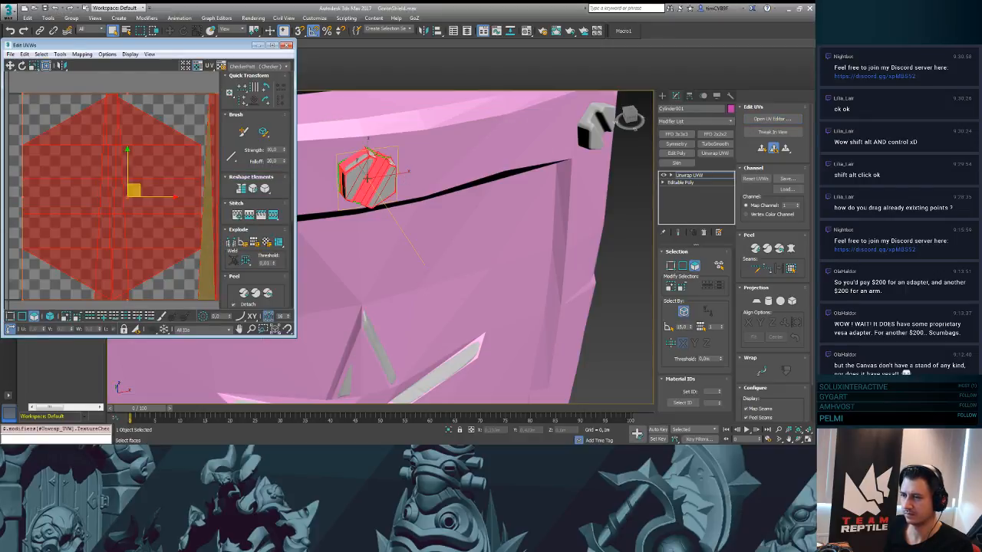
click(361, 177)
scroll(359, 177, up, 3)
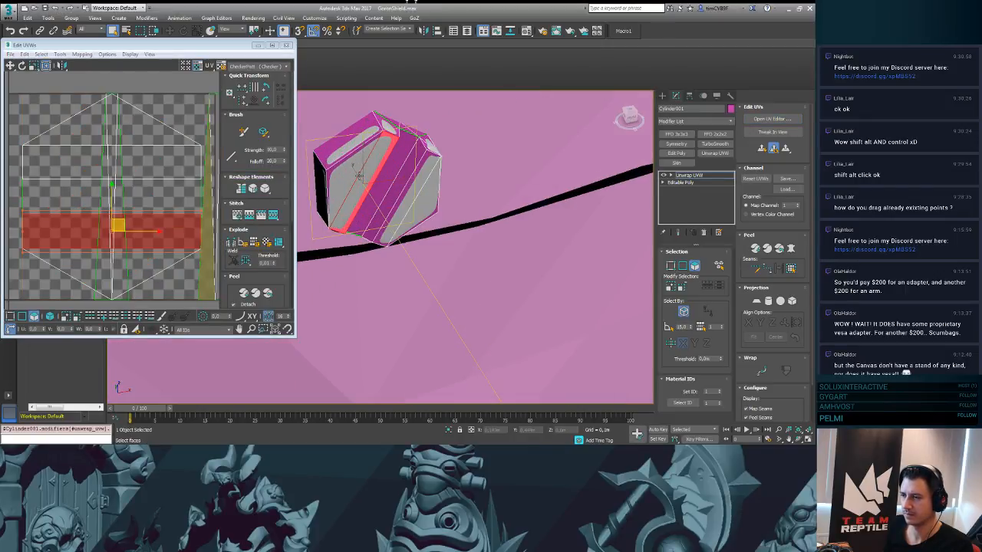
ctrl+click(372, 158)
alt+middle_drag(372, 158, 384, 147)
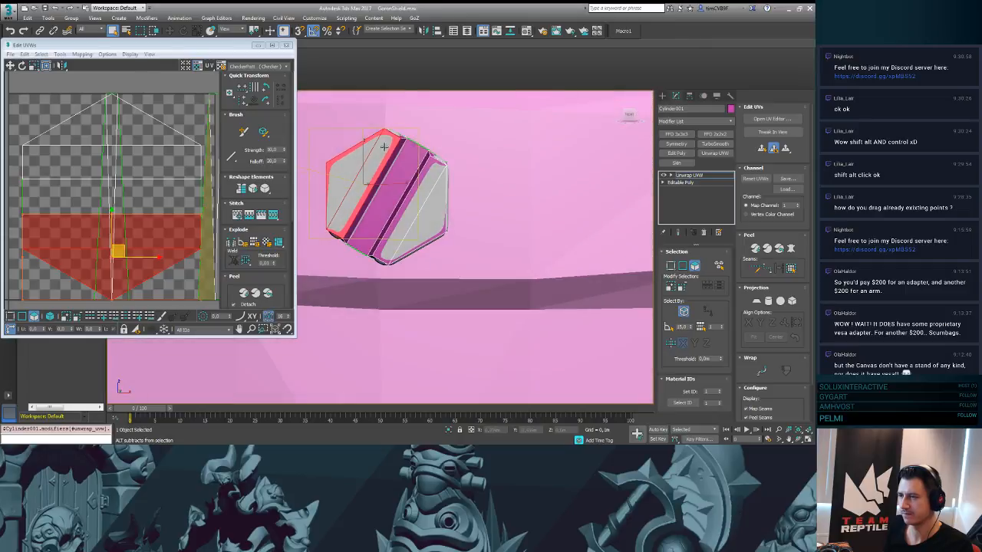
ctrl+click(394, 162)
alt+middle_drag(403, 184, 457, 171)
ctrl+click(412, 185)
ctrl+click(434, 191)
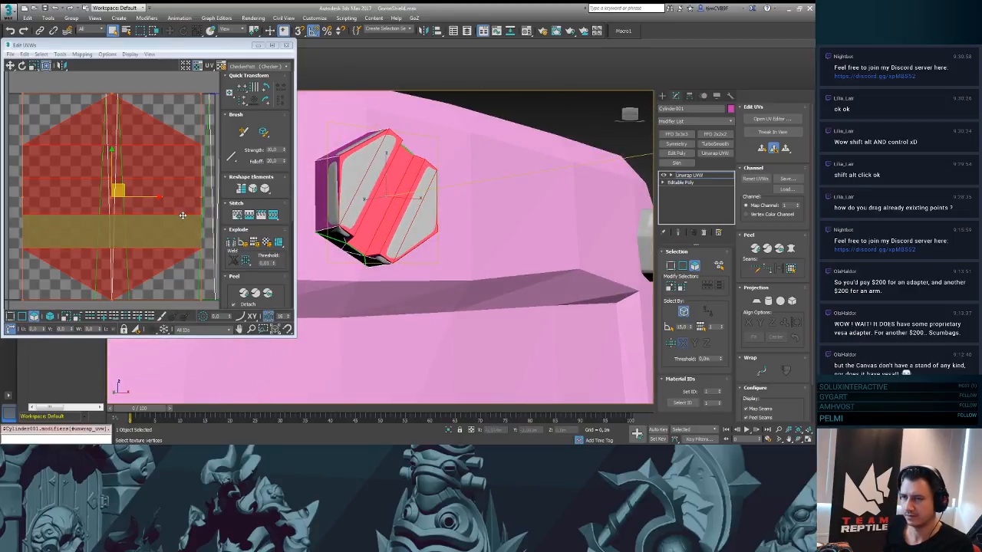
- Planar-map all of the bolt's faces and move the resulting UVs above the texture square
key(ctrl+a)
click(758, 304)
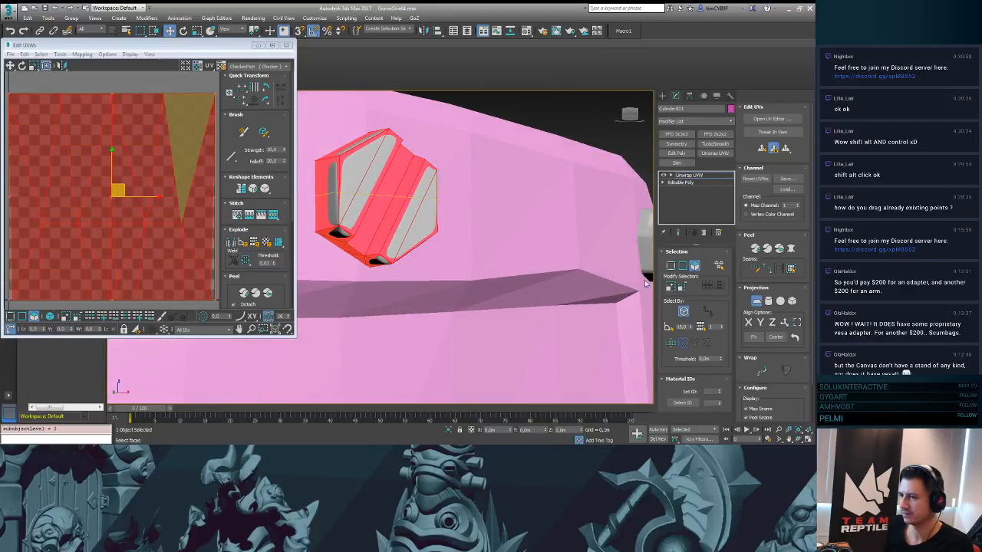
scroll(120, 204, up, 3)
scroll(131, 209, down, 8)
scroll(140, 210, up, 2)
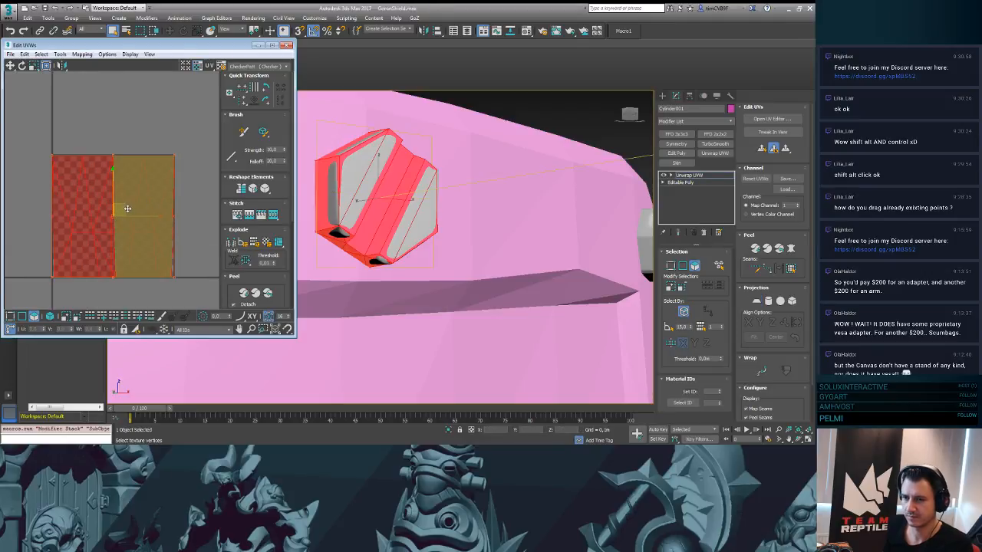
drag(128, 209, 116, 92)
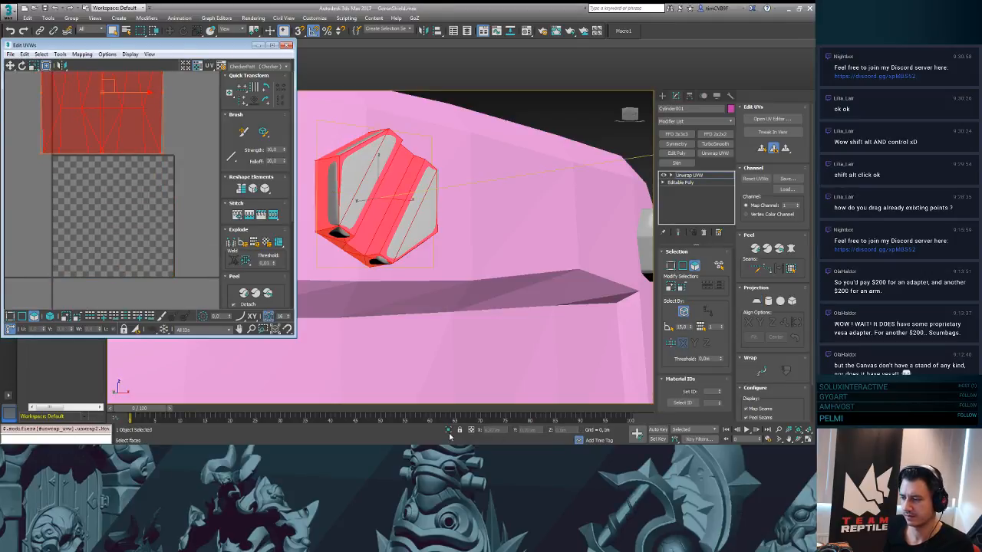
- Isolate the bolt and planar-map its front and side faces together, leaving out the faces at the slot ends
click(450, 432)
click(357, 223)
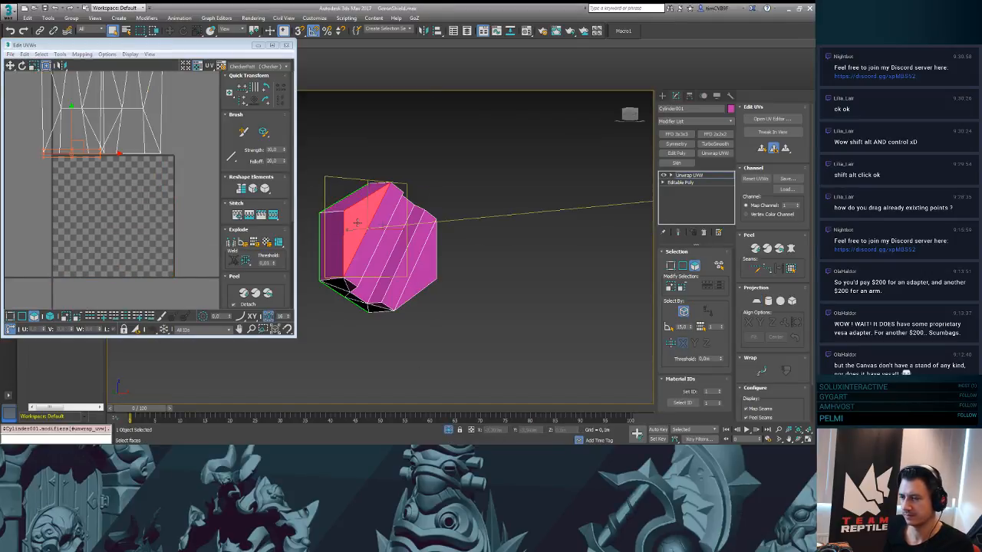
alt+middle_drag(357, 223, 411, 230)
ctrl+click(384, 227)
ctrl+click(395, 230)
ctrl+click(418, 248)
ctrl+click(435, 252)
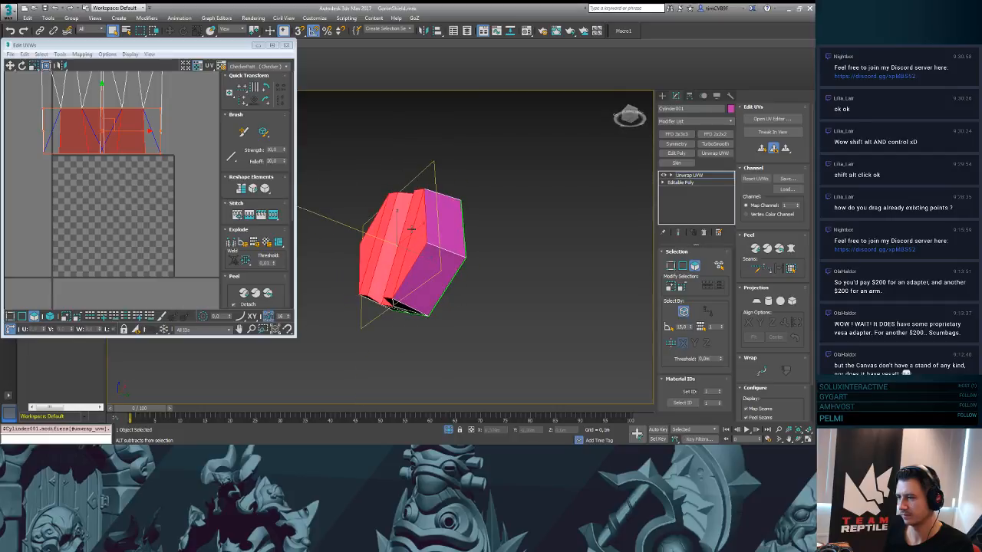
ctrl+click(431, 228)
ctrl+click(431, 281)
alt+middle_drag(431, 280, 701, 278)
ctrl+click(377, 238)
ctrl+click(376, 206)
click(755, 300)
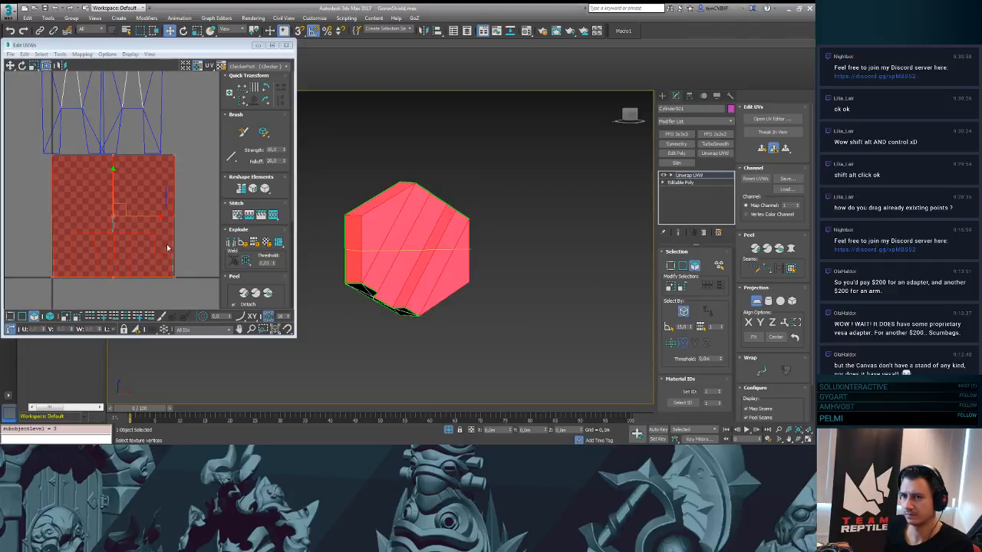
scroll(140, 217, down, 2)
middle_drag(172, 175, 157, 194)
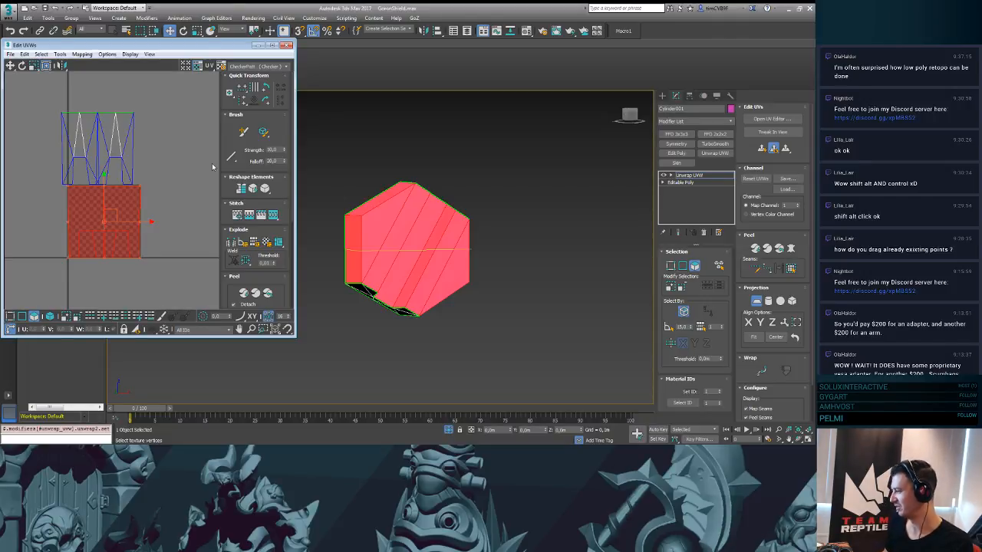
scroll(448, 241, down, 3)
alt+middle_drag(448, 242, 460, 213)
scroll(407, 278, up, 6)
scroll(481, 232, down, 4)
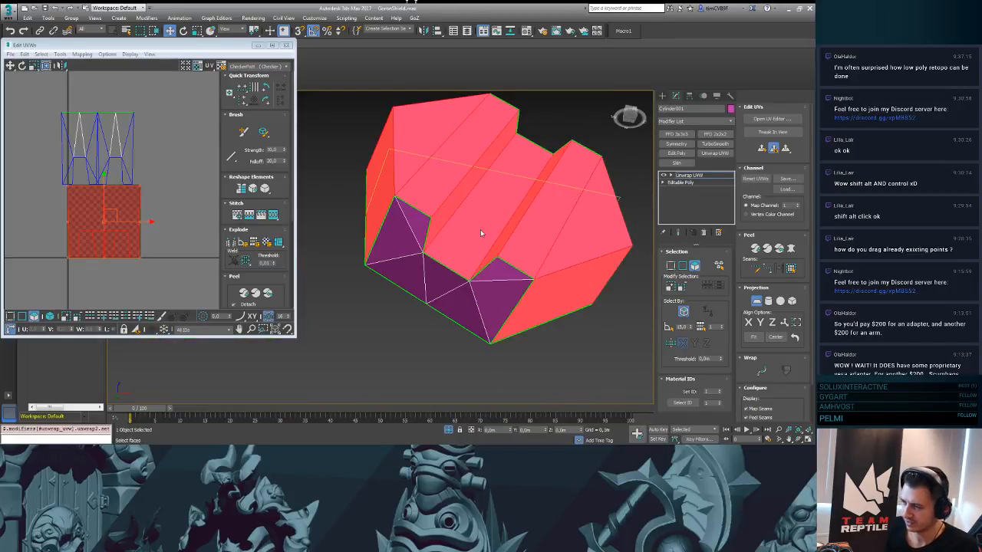
scroll(479, 230, down, 5)
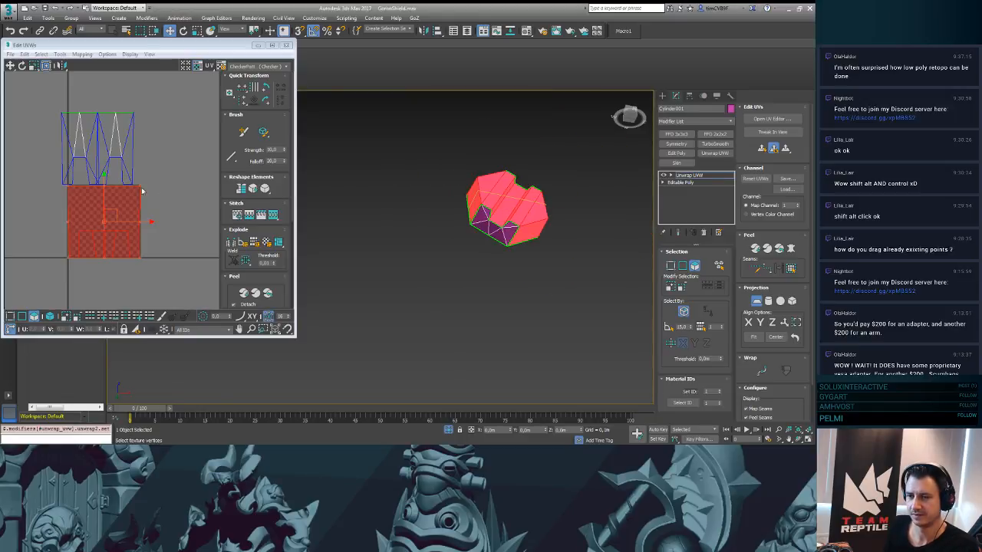
- Save the scene file
click(9, 11)
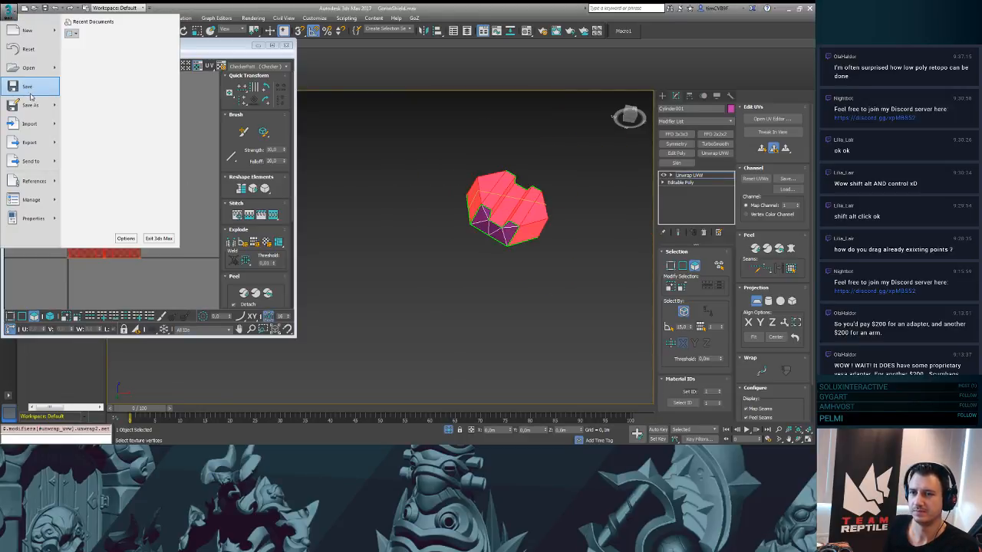
click(31, 85)
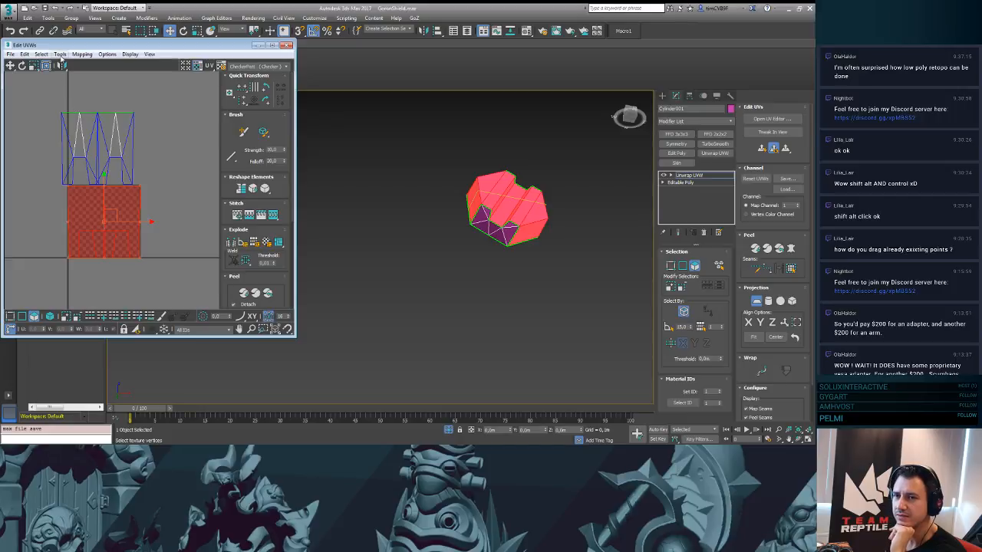
- Relax the UVs of the bolt's front and side faces by polygon angles and close the Relax tool
click(59, 54)
click(43, 198)
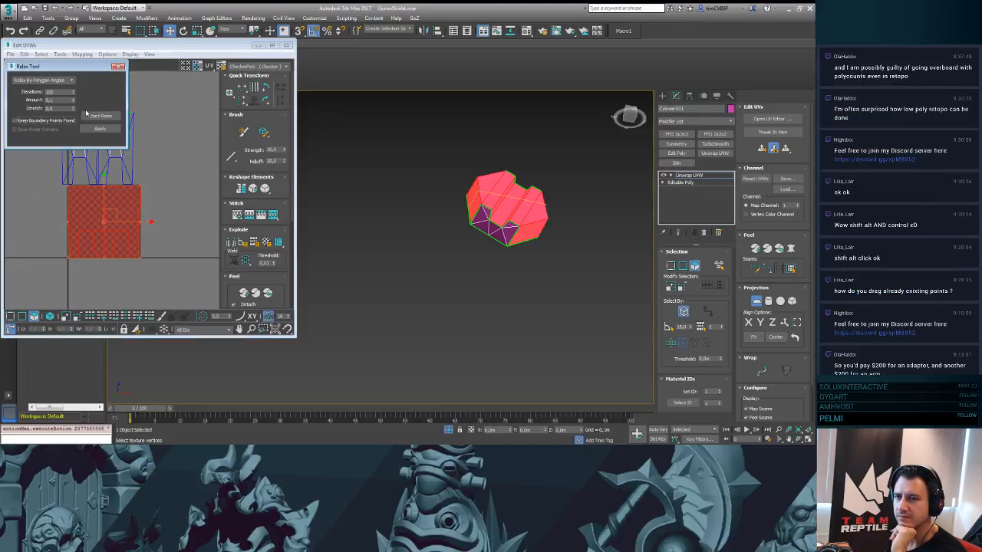
click(92, 118)
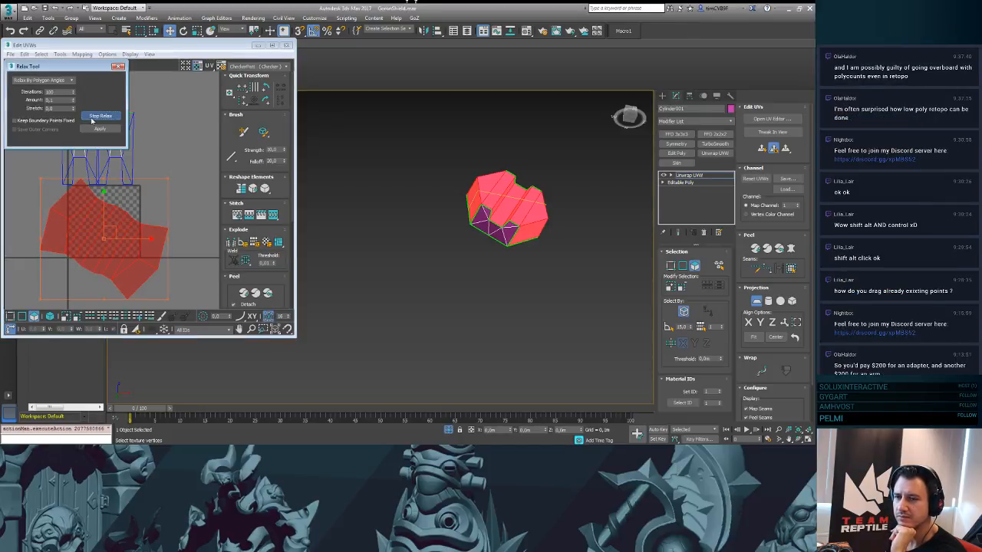
click(92, 116)
click(165, 145)
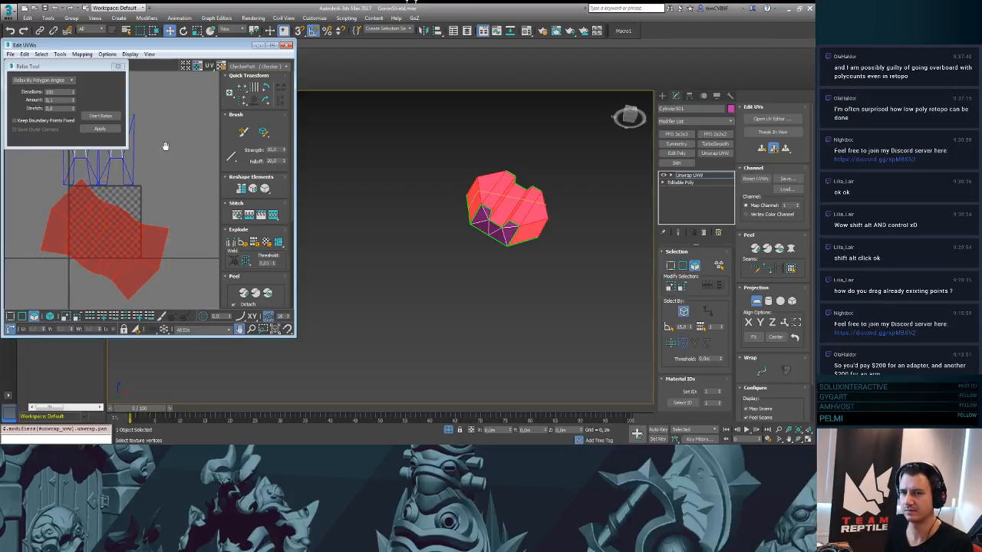
key(ctrl+a)
click(117, 66)
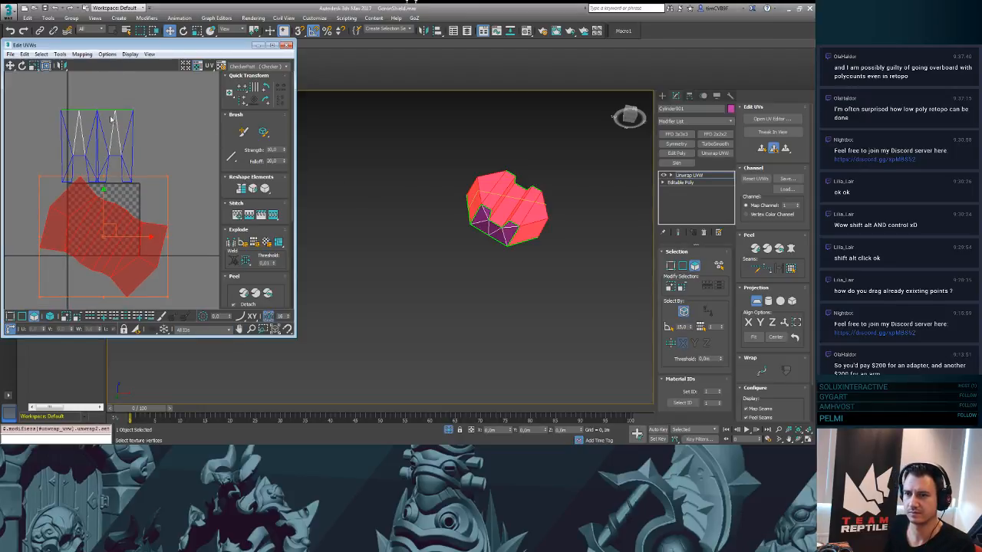
- Turn on element selection for the UVs and move one slot-end shell away from the other
click(54, 318)
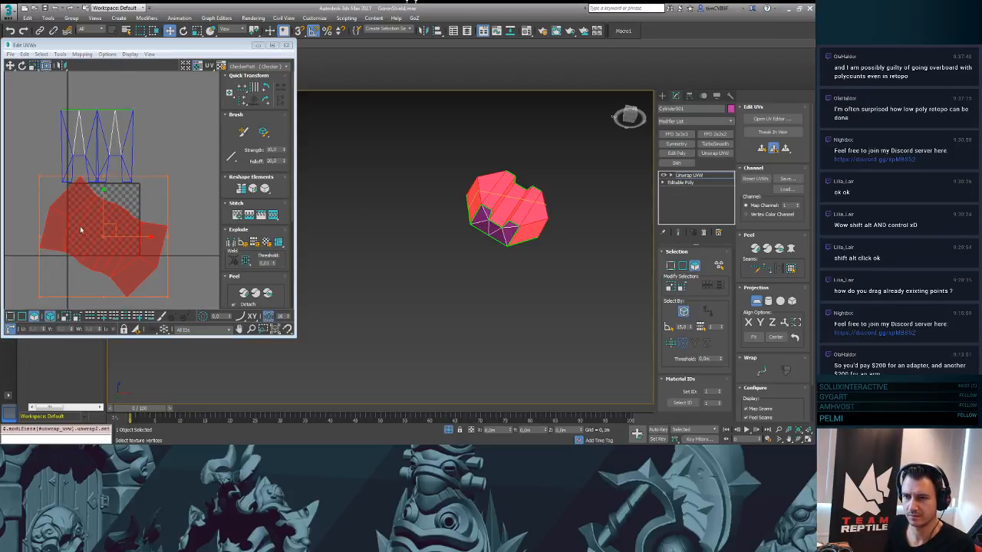
click(107, 123)
drag(125, 123, 172, 120)
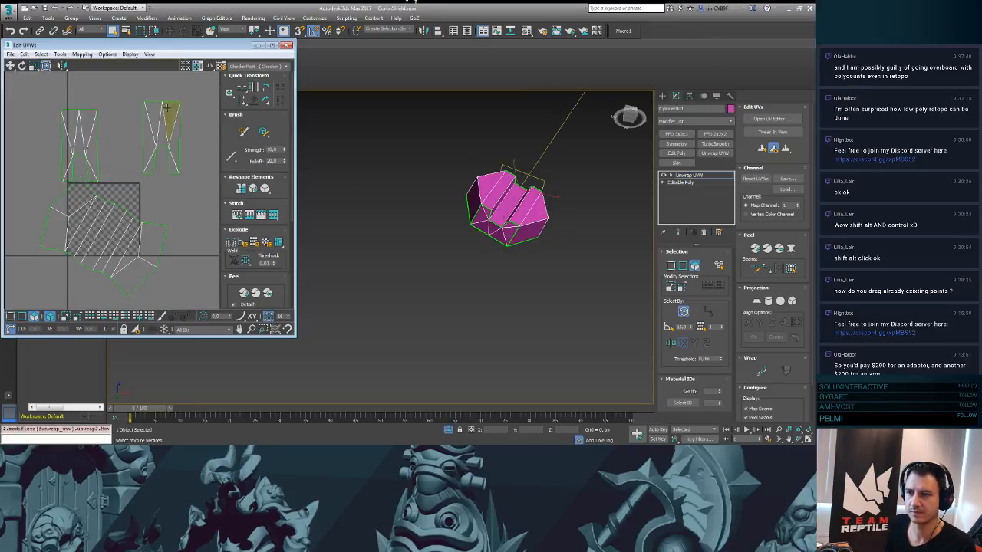
- Relax the UVs of both slot-end shells by polygon angles and close the Relax tool
click(59, 54)
click(30, 192)
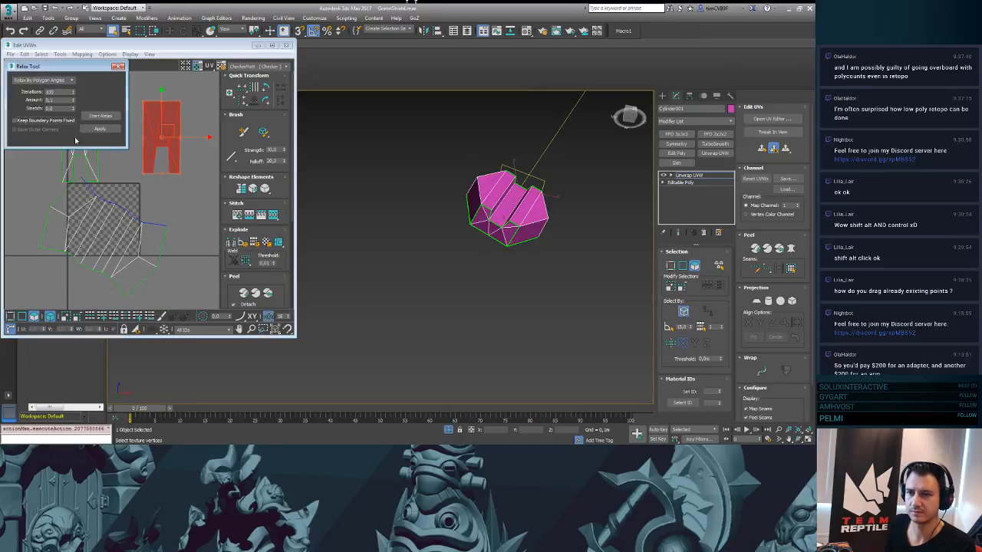
click(100, 116)
click(97, 119)
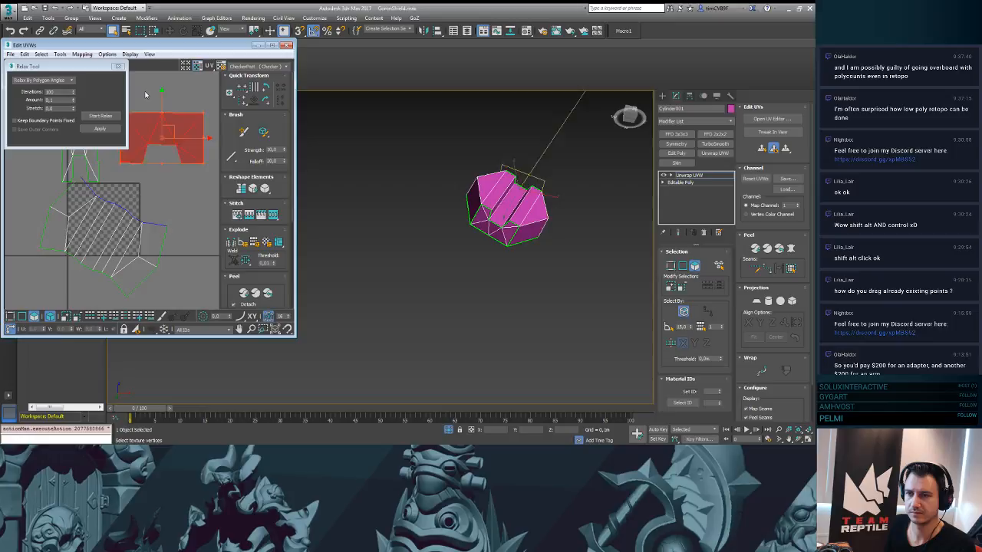
click(93, 157)
click(100, 117)
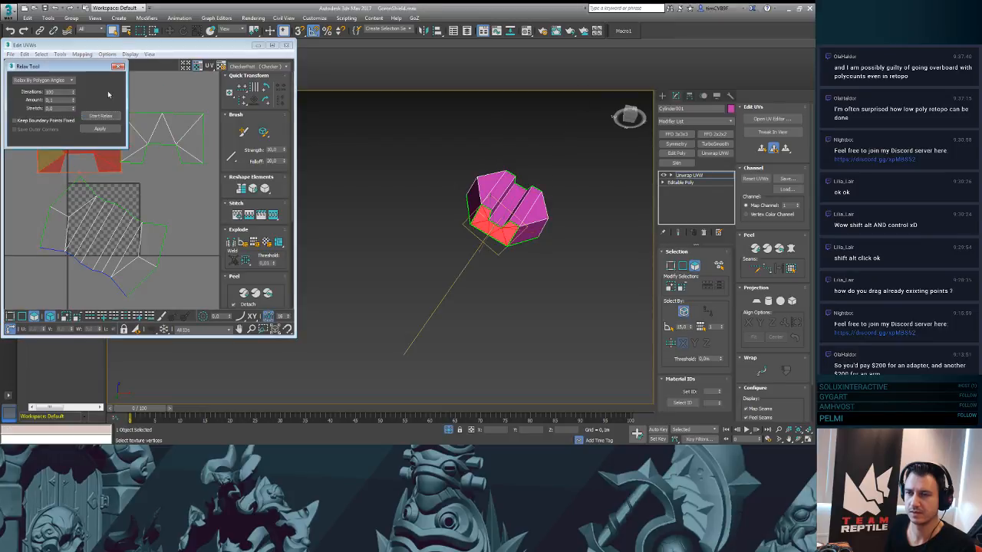
click(119, 67)
- Select all of the bolt's UV shells and pack them together with rescaling enabled
key(ctrl+a)
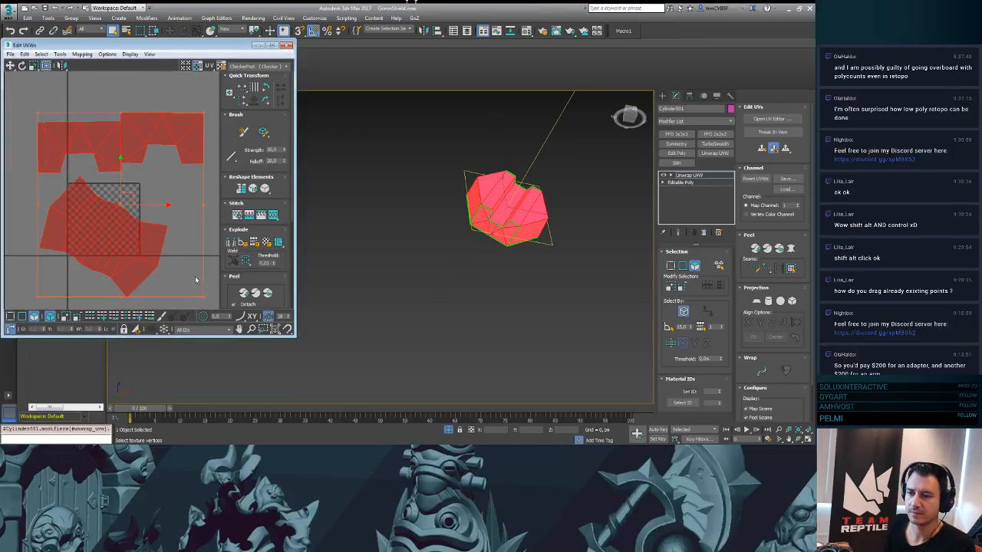
scroll(285, 281, down, 5)
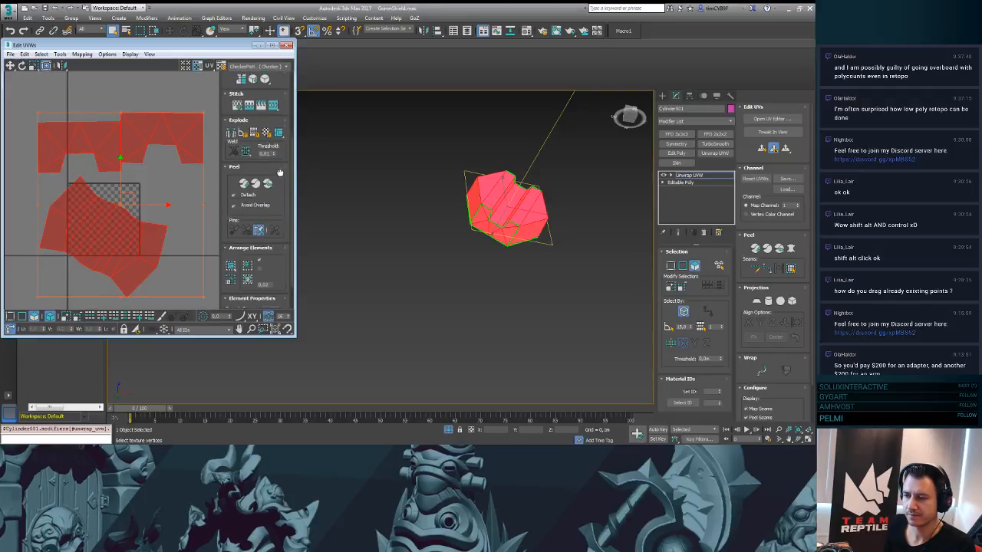
click(248, 264)
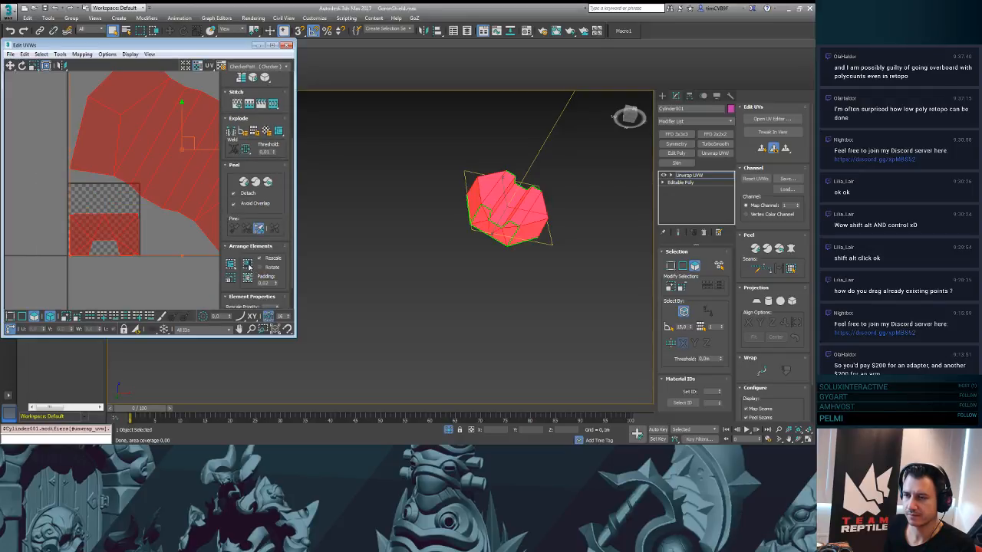
click(162, 276)
- Stitch the first slot-end shell to the lower end of the main bolt shell along the slot edges
key(2)
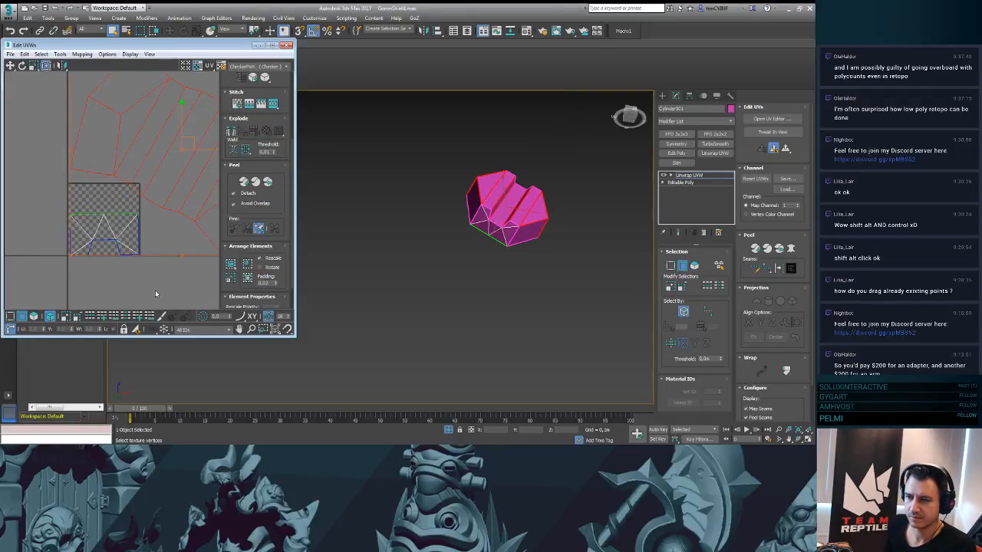
click(170, 222)
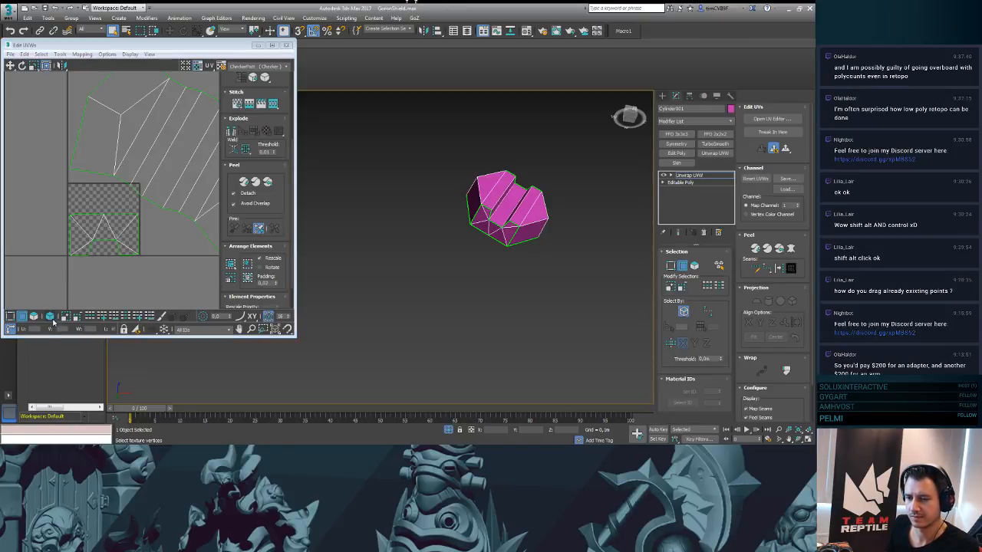
click(153, 202)
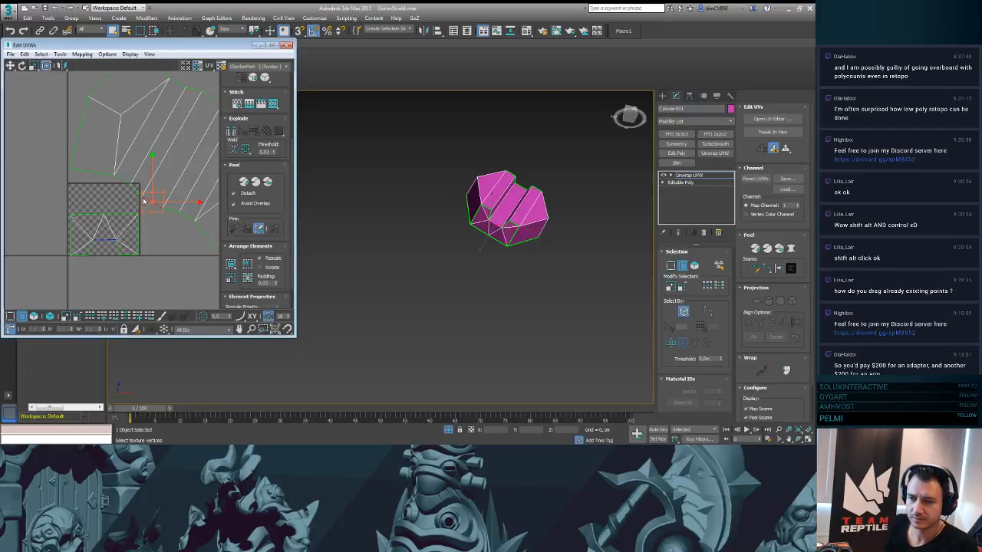
drag(147, 202, 140, 195)
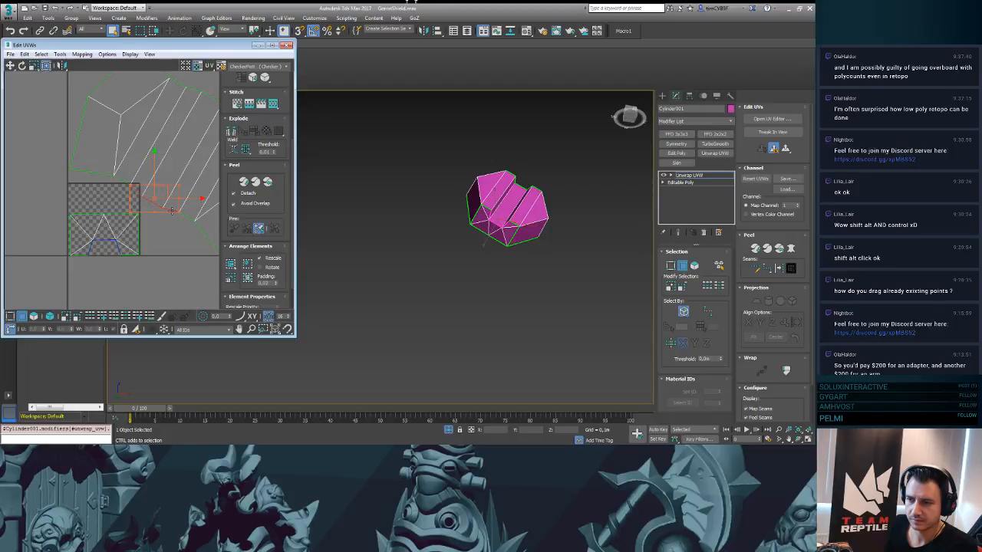
- Stitch the second slot-end shell to the upper end of the main bolt shell along the slot edges
middle_drag(159, 248, 116, 243)
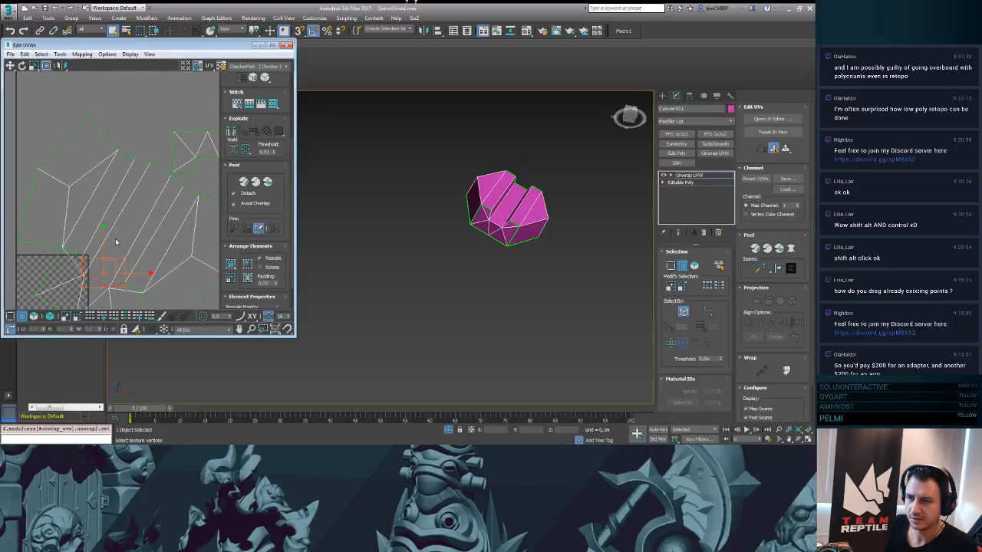
click(159, 170)
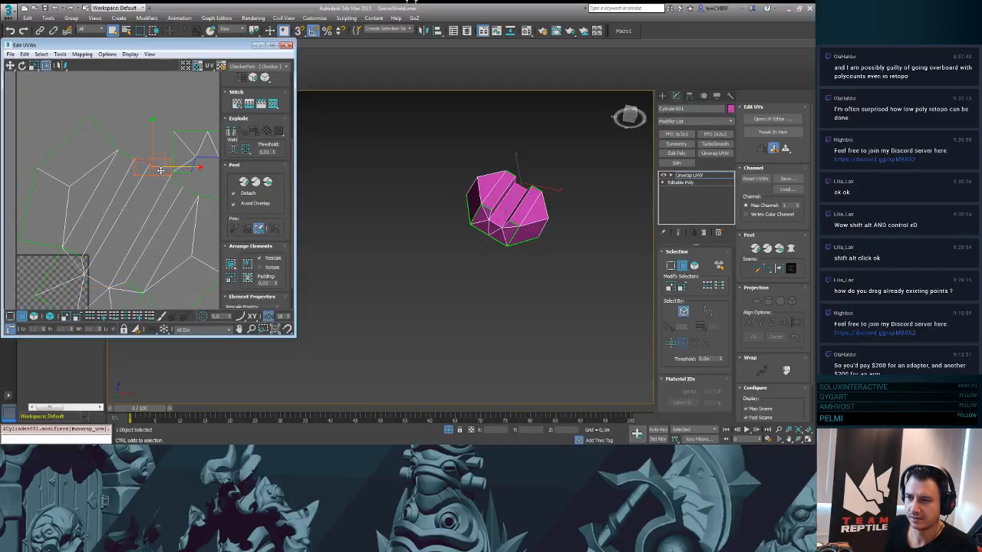
ctrl+click(177, 182)
key(s)
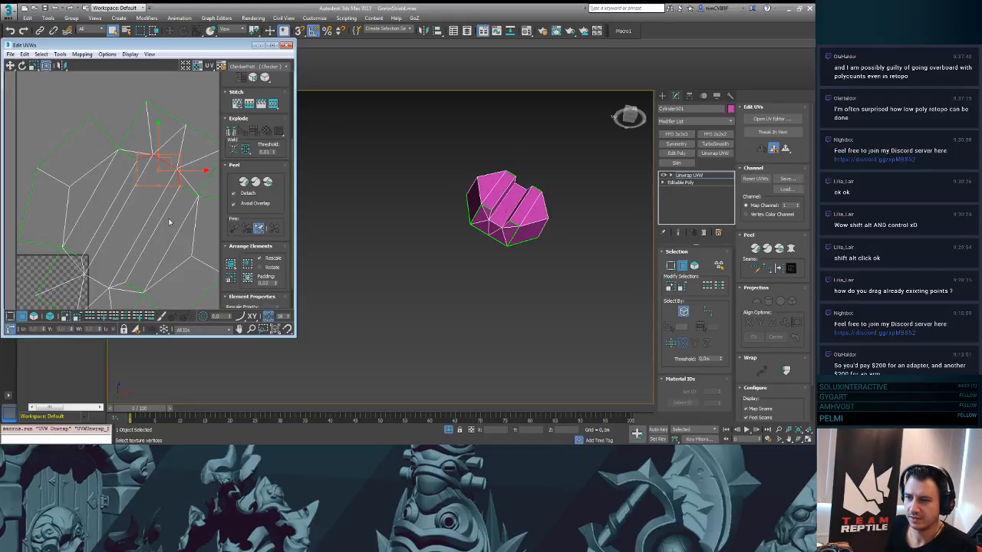
- Relax all faces of the combined bolt shell by polygon angles and close the Relax tool
middle_drag(157, 229, 132, 184)
scroll(132, 184, down, 2)
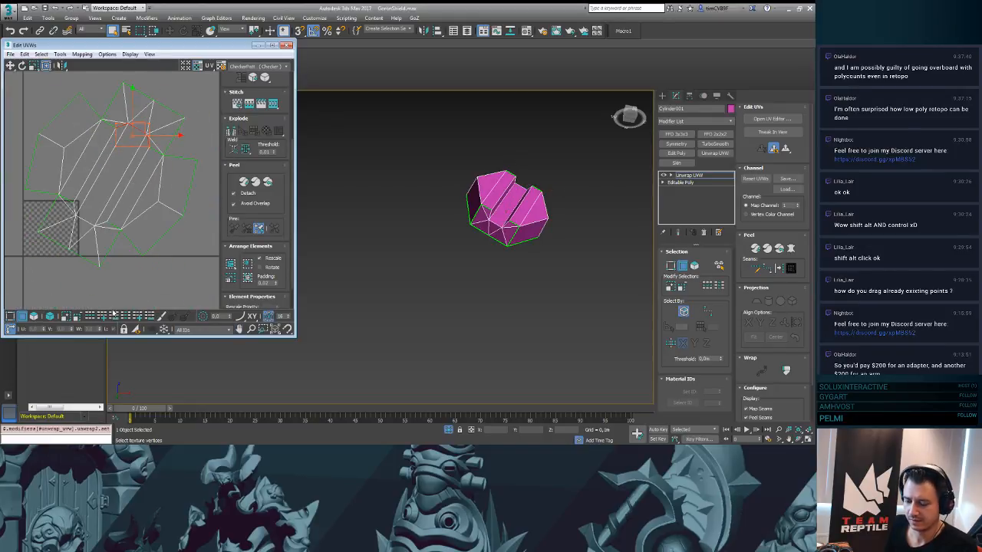
key(3)
drag(38, 86, 201, 284)
click(60, 54)
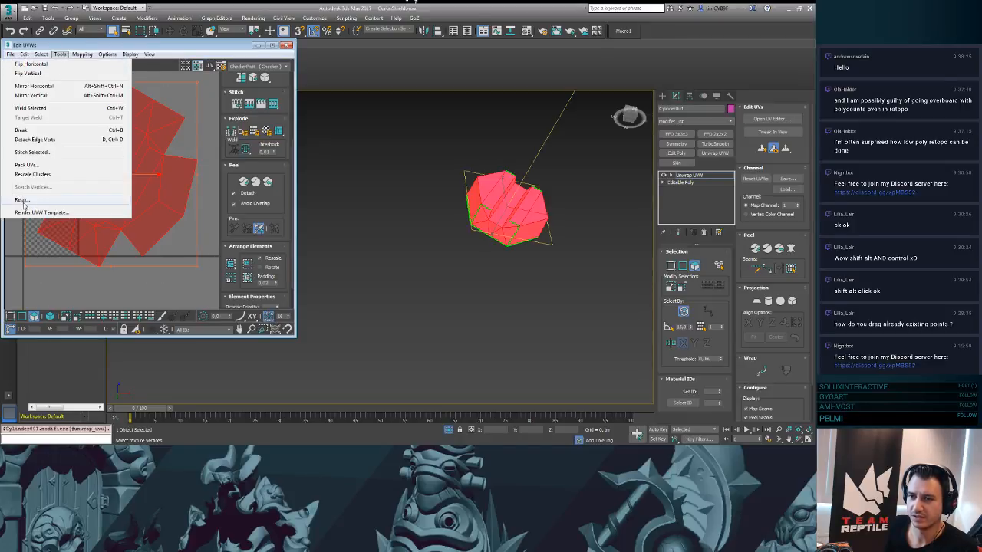
click(38, 207)
click(99, 117)
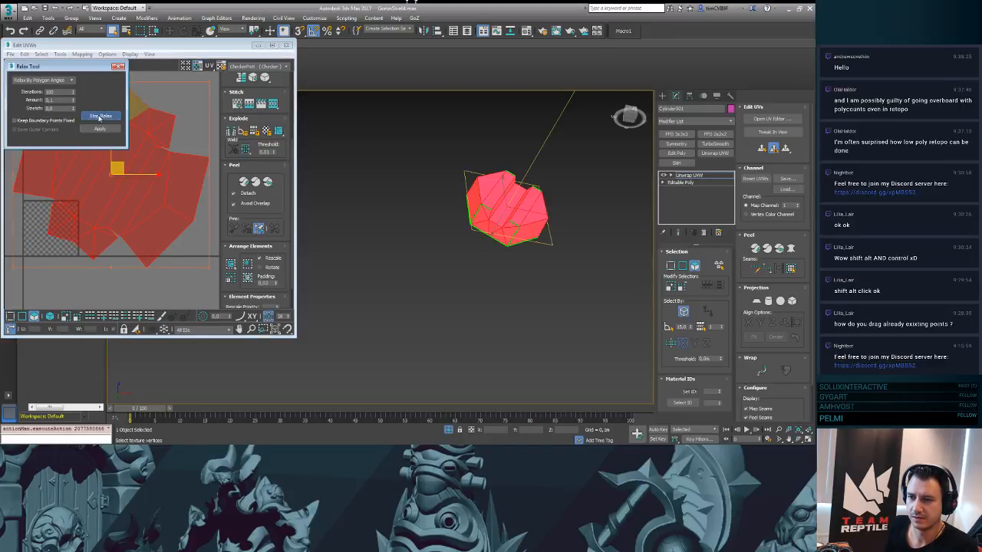
click(99, 116)
click(194, 113)
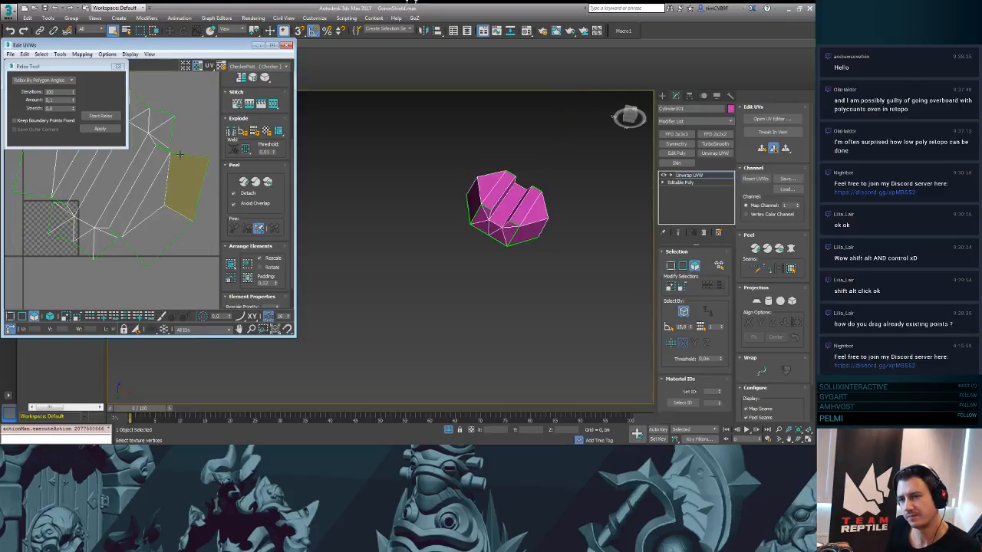
middle_drag(195, 107, 210, 146)
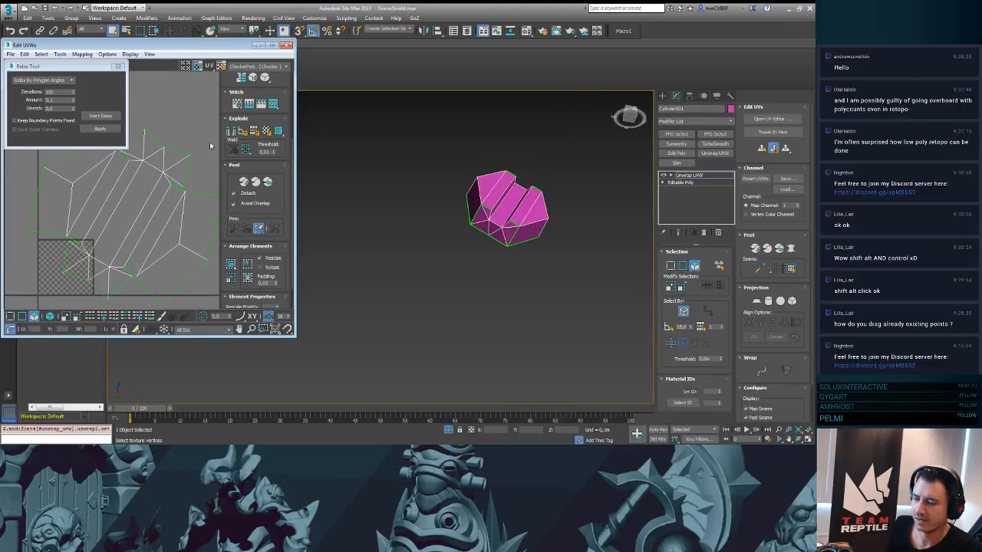
scroll(200, 165, up, 3)
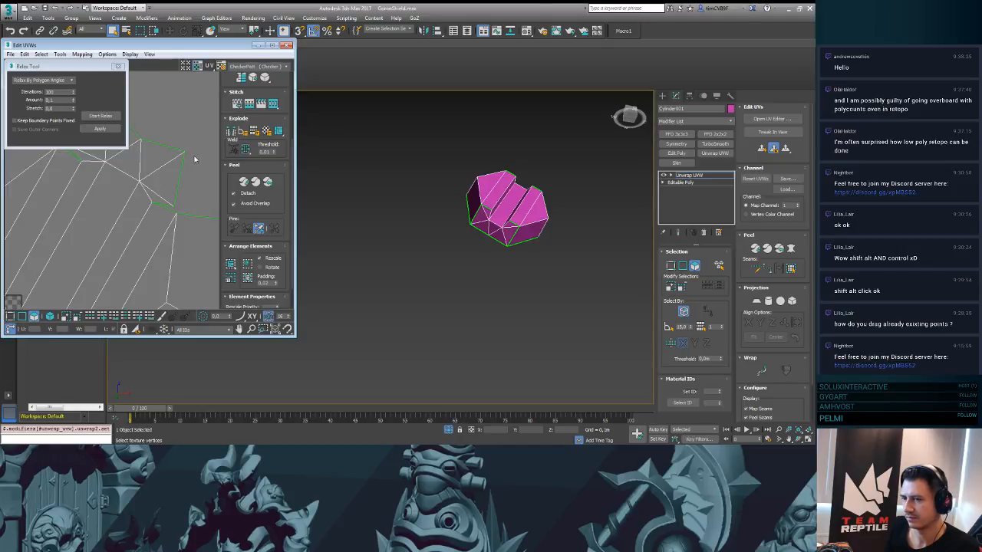
middle_drag(195, 194, 197, 163)
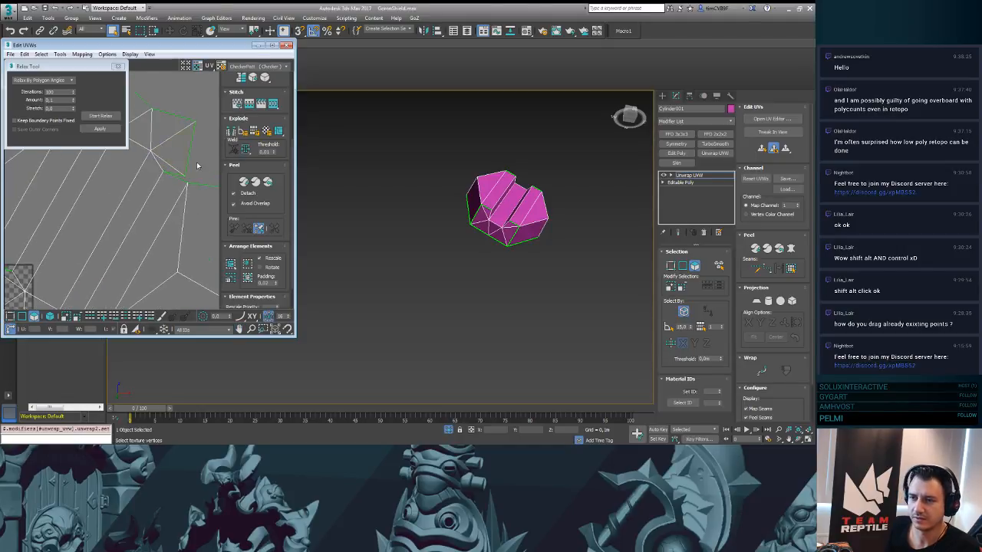
click(121, 68)
click(119, 68)
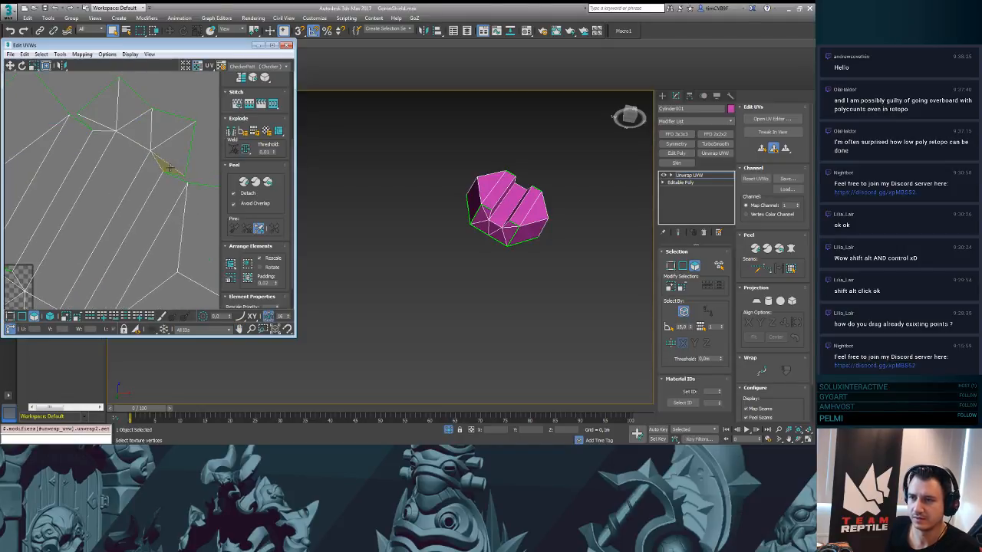
- Stitch the two remaining open slot edges at the upper end of the bolt's UV shell
key(1)
click(85, 119)
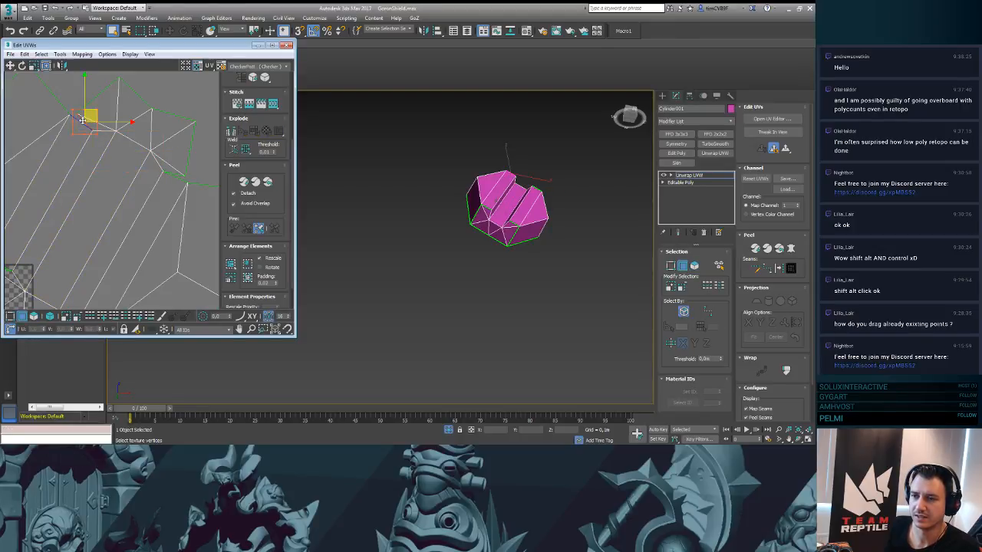
click(180, 186)
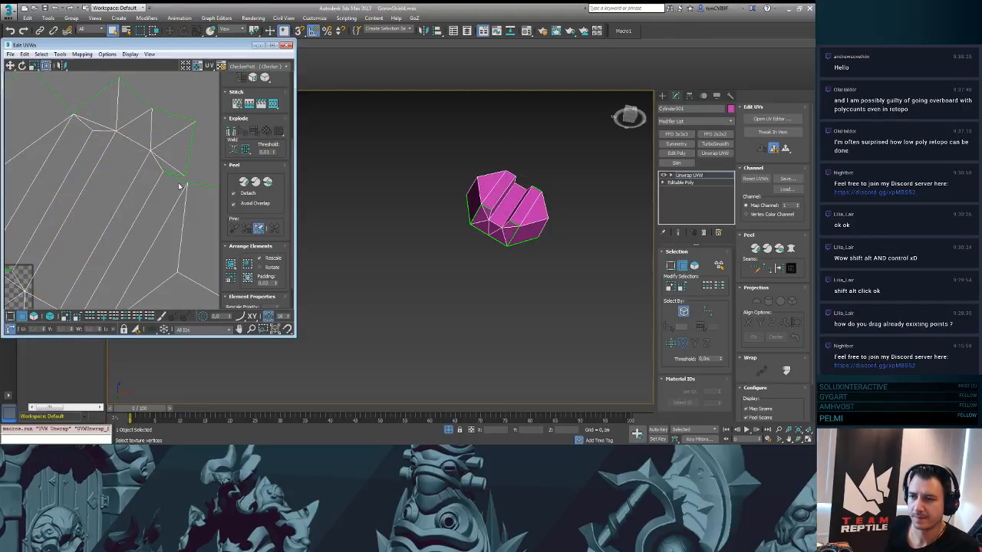
click(178, 175)
click(153, 201)
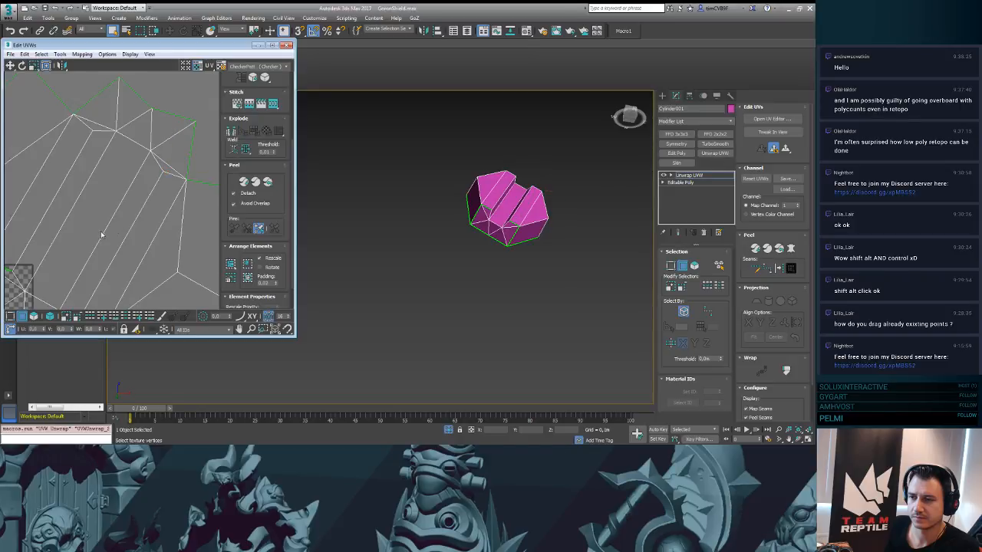
- Stitch the two remaining open slot edges at the lower end of the bolt's UV shell
scroll(147, 195, down, 3)
click(88, 175)
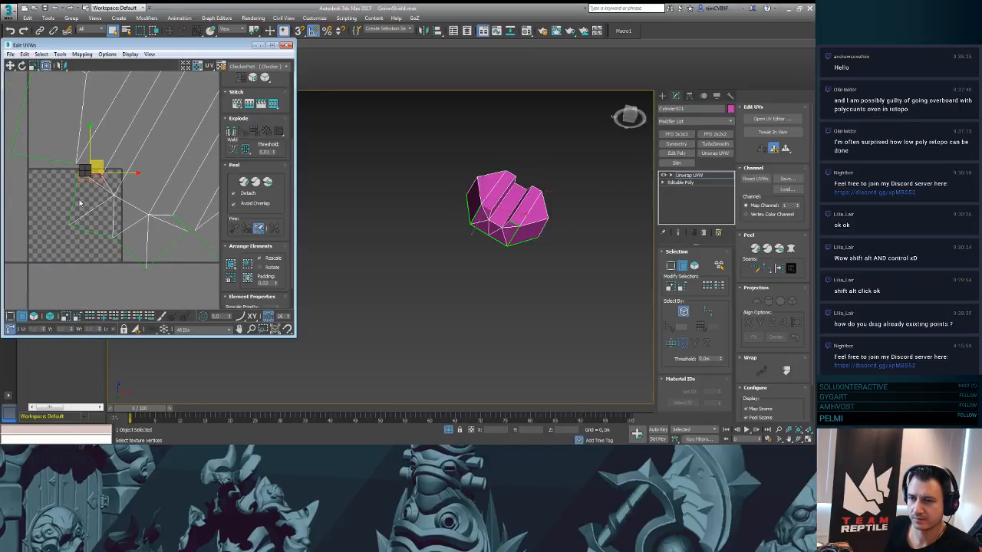
click(110, 215)
click(182, 224)
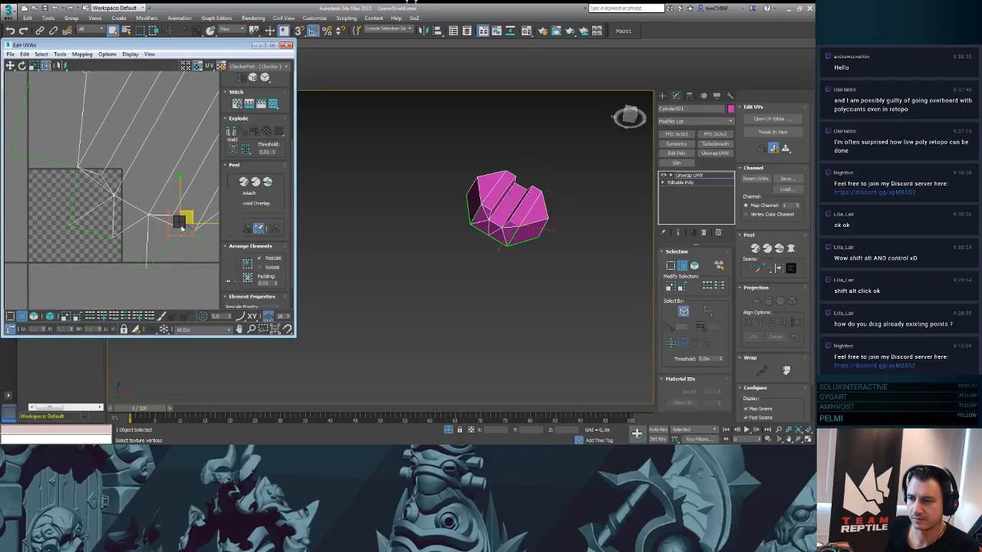
click(99, 219)
- Relax the fully stitched bolt shell by polygon angles, close the Relax tool and clear the face selection
scroll(99, 219, down, 3)
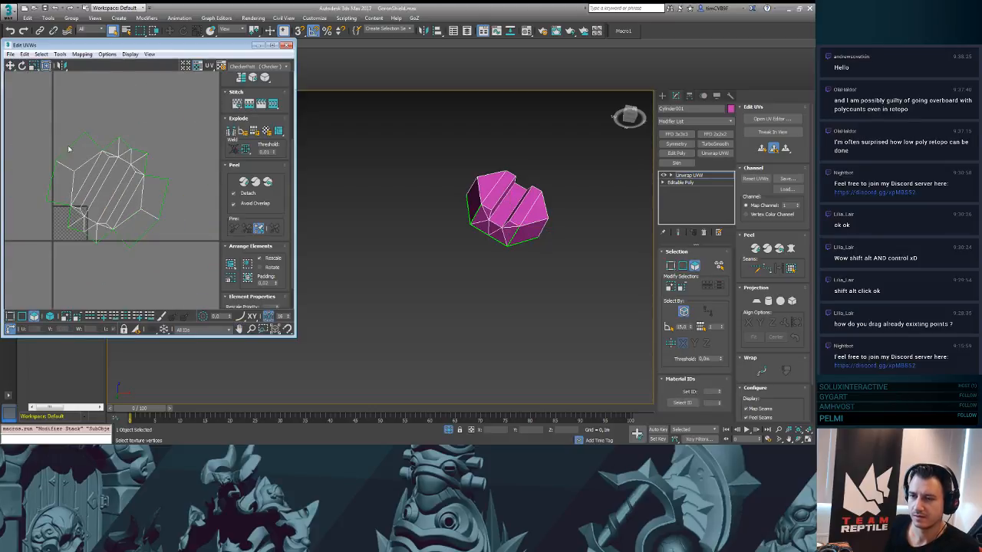
drag(34, 132, 188, 253)
click(65, 54)
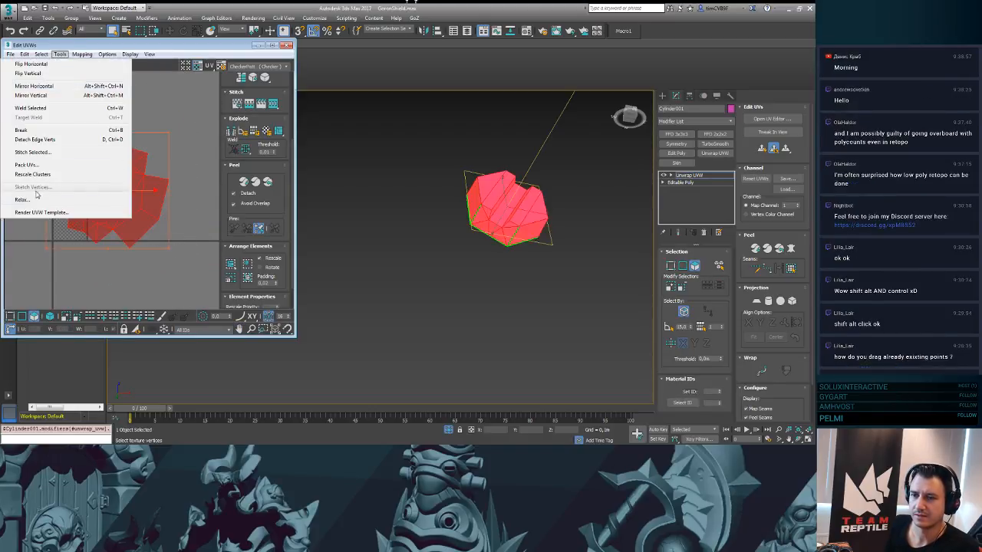
click(73, 175)
click(96, 115)
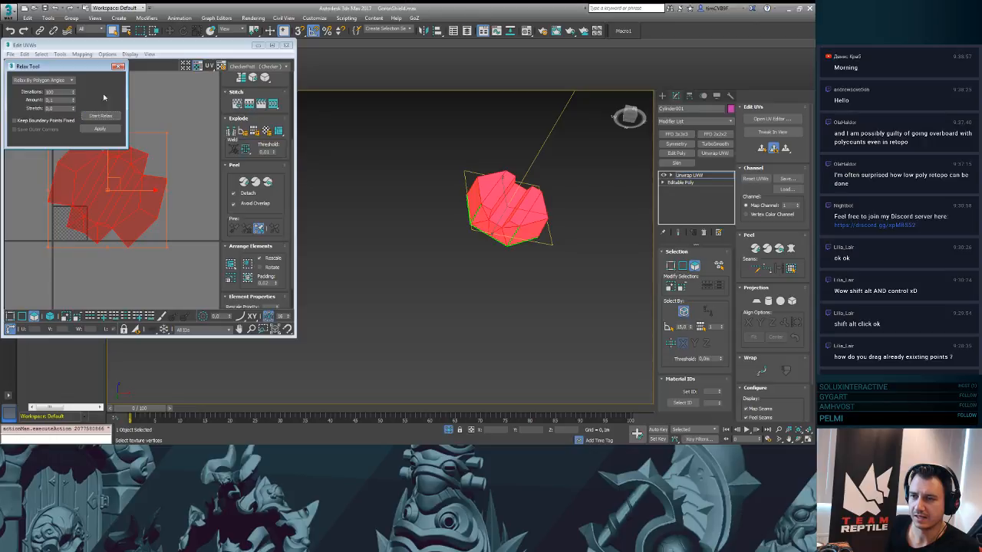
click(117, 67)
click(212, 191)
- Select the whole bolt shell and pack it, normalized to fit inside the UV tile
drag(40, 132, 184, 255)
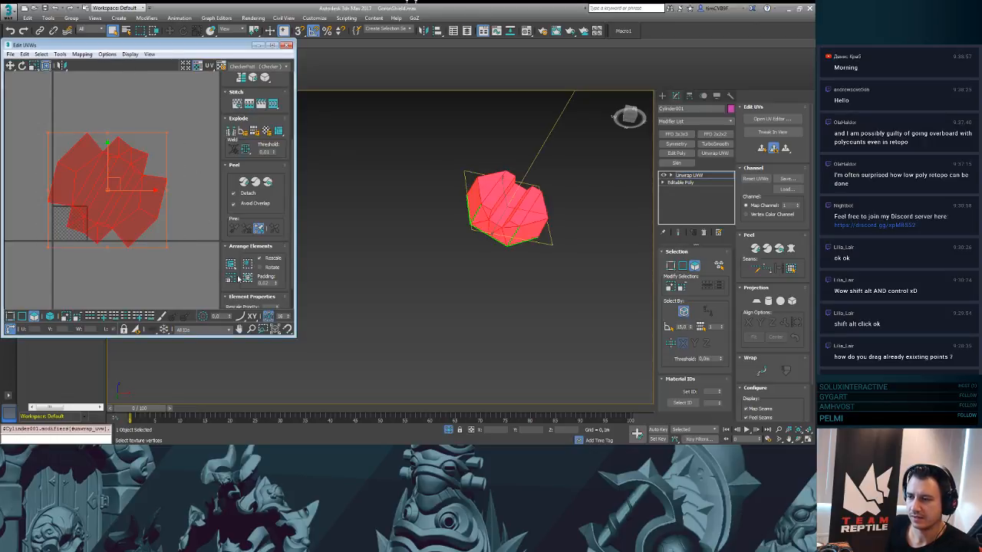
scroll(281, 261, down, 2)
click(248, 242)
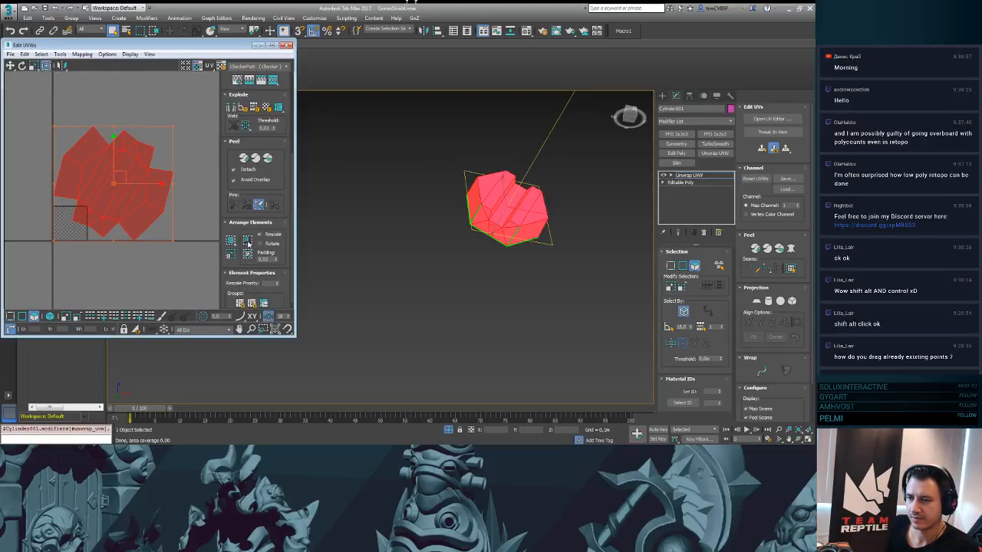
click(248, 254)
click(119, 179)
middle_drag(119, 178, 150, 157)
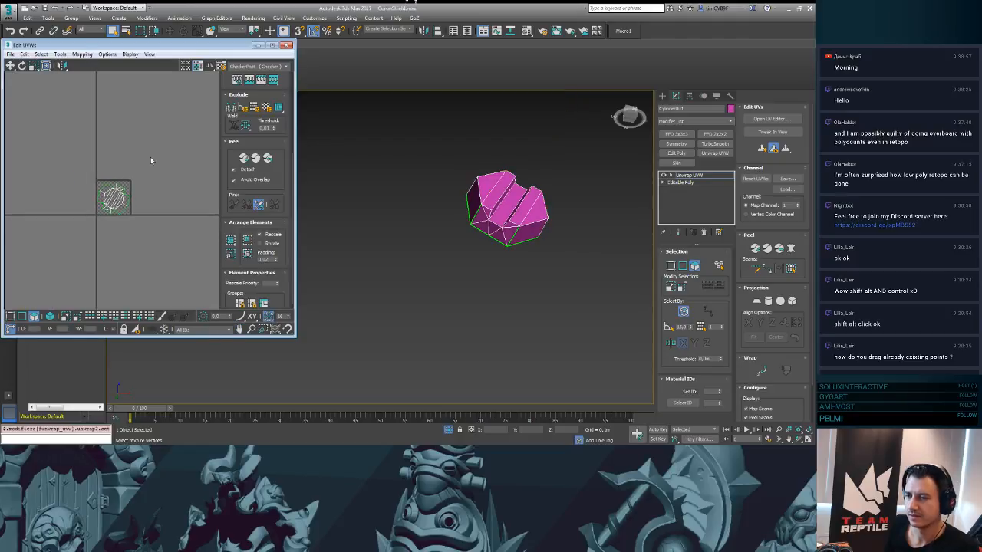
scroll(148, 160, up, 3)
scroll(146, 128, up, 4)
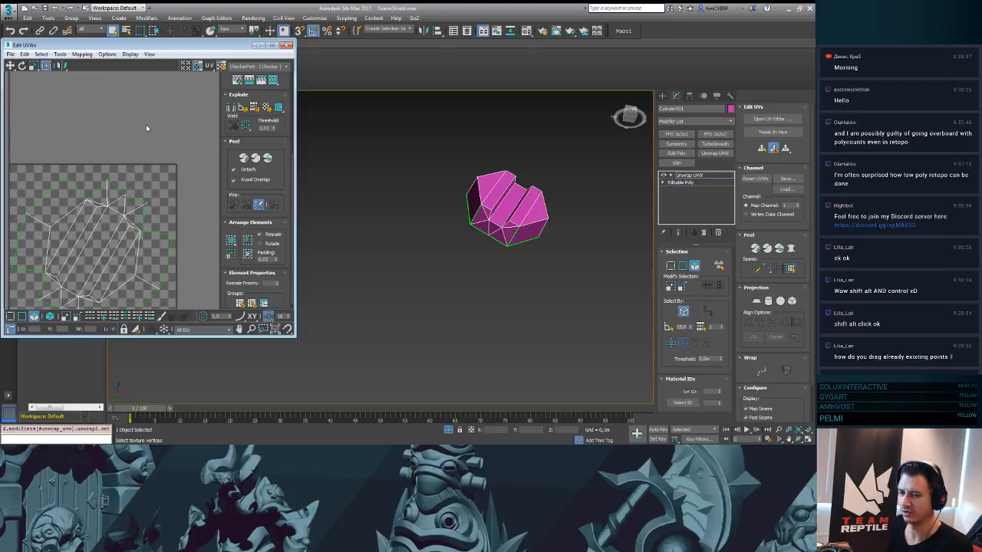
- Collapse the bolt's Unwrap UVW modifier into the editable poly and exit isolation
right_click(695, 177)
click(733, 256)
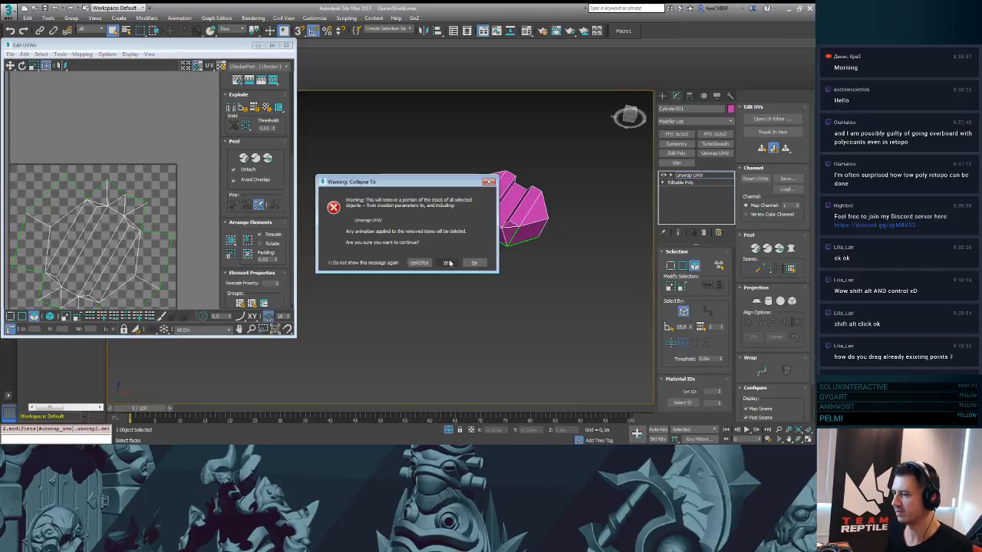
click(447, 262)
click(449, 431)
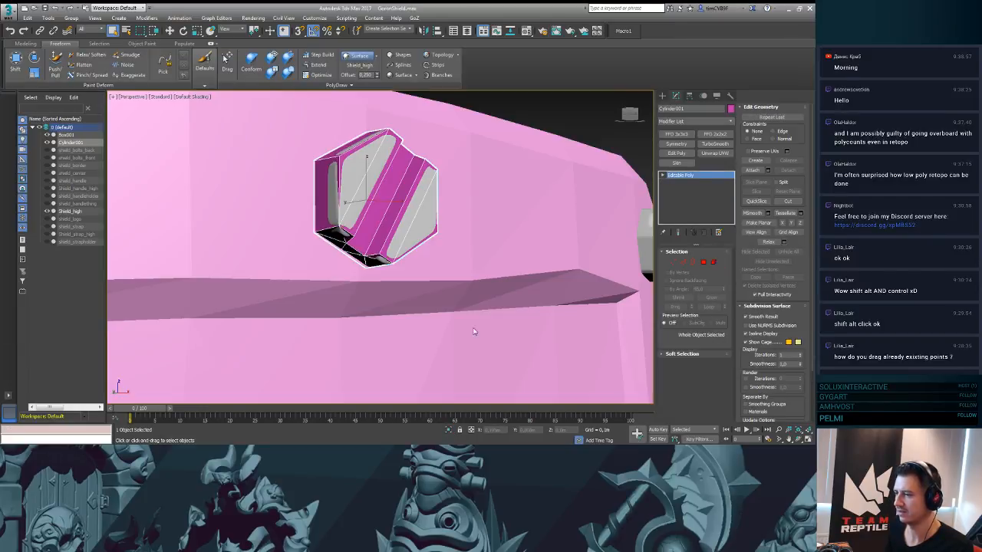
- Rename the finished low-poly cylinder object to "bolt"
scroll(443, 226, down, 3)
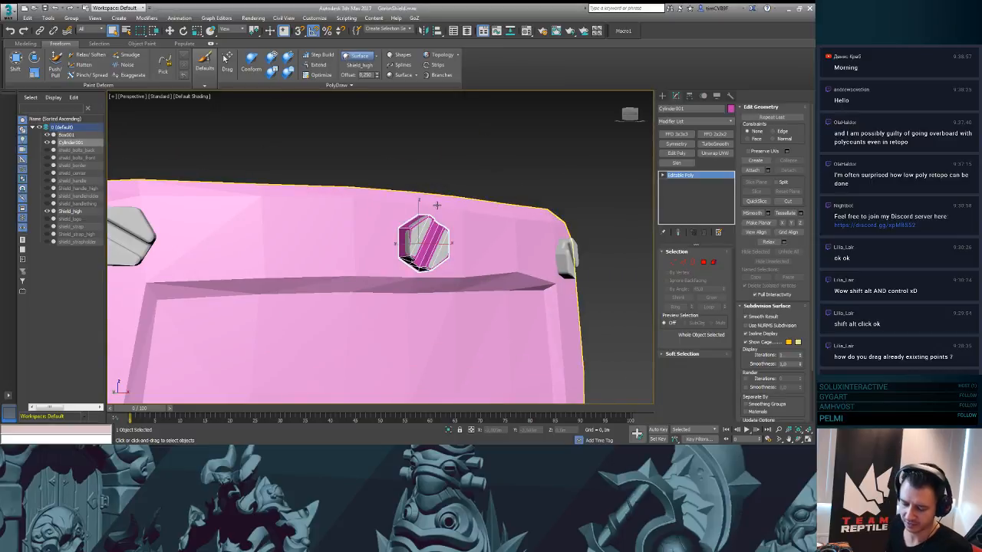
alt+middle_drag(436, 206, 460, 215)
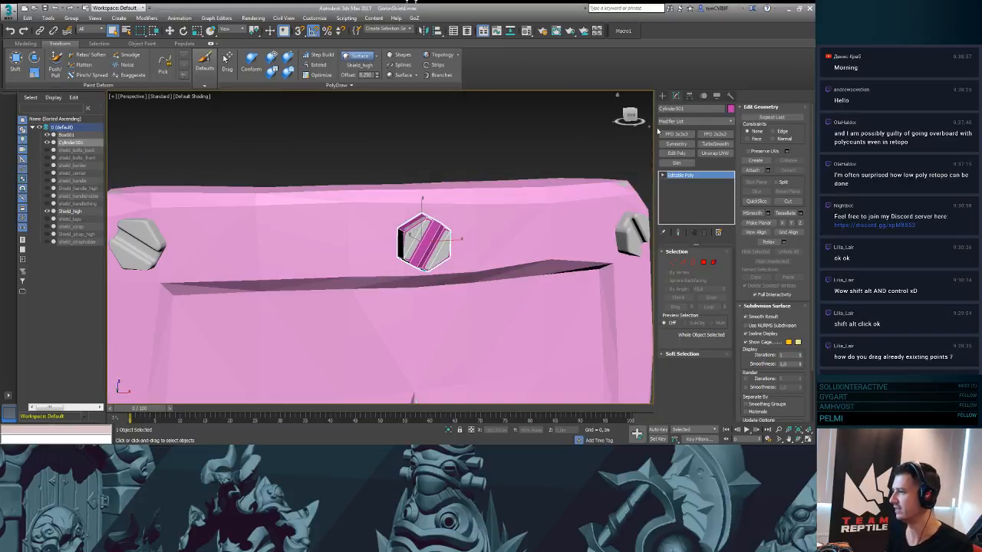
text(bolt)
key(Return)
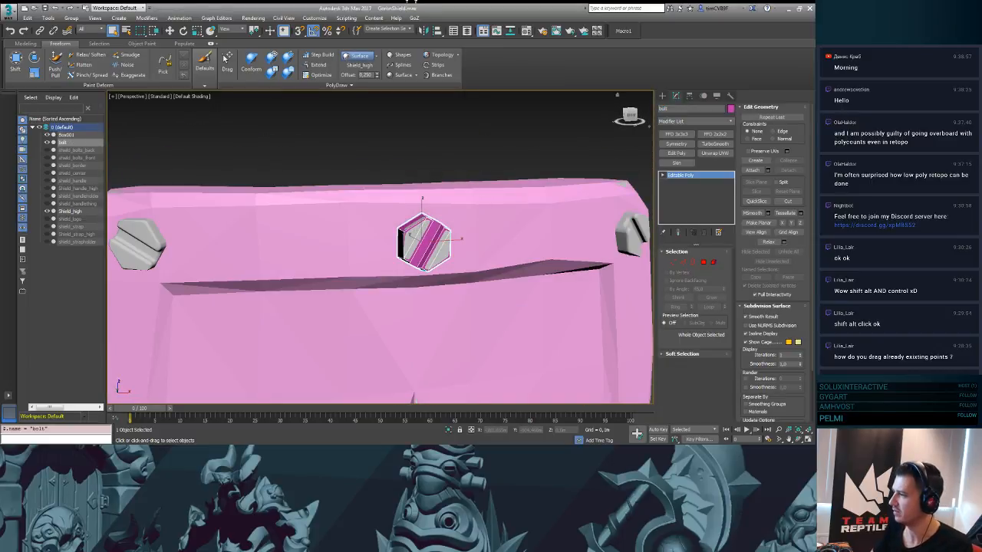
- Duplicate the bolt from the shield's top centre onto the high-poly bolt in the upper-right corner and frame the copy
scroll(438, 225, down, 8)
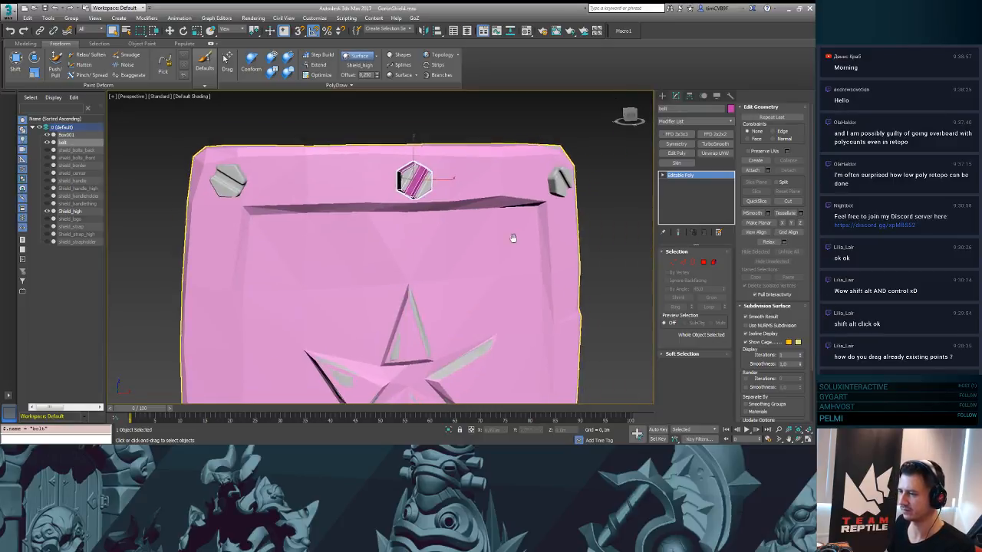
alt+middle_drag(493, 251, 504, 225)
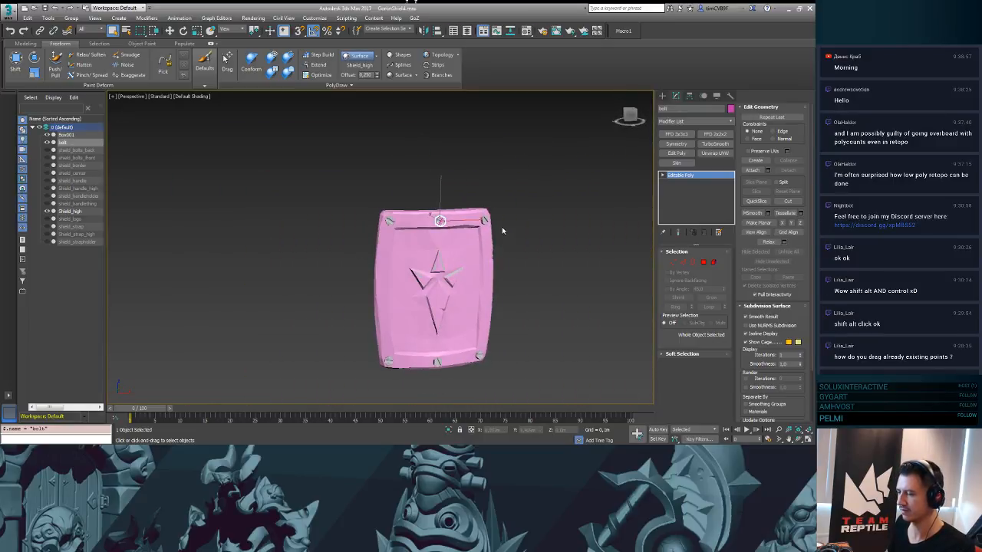
scroll(504, 226, up, 4)
scroll(469, 248, up, 3)
key(w)
middle_drag(367, 232, 320, 253)
scroll(452, 247, up, 5)
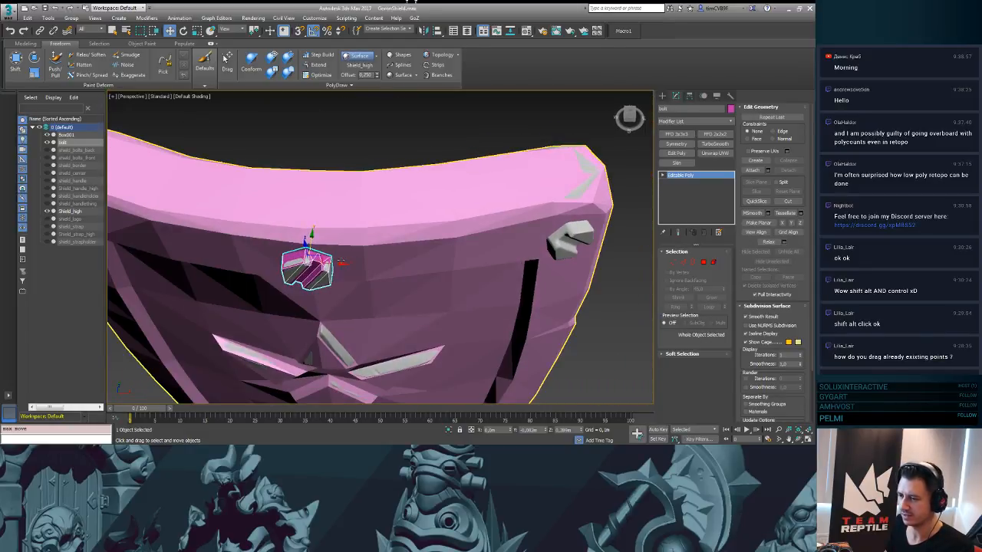
mouse_move(321, 253)
shift+mouse_down()
mouse_move(507, 259)
mouse_move(579, 236)
mouse_move(588, 215)
mouse_move(585, 222)
shift+mouse_up()
click(405, 263)
key(z)
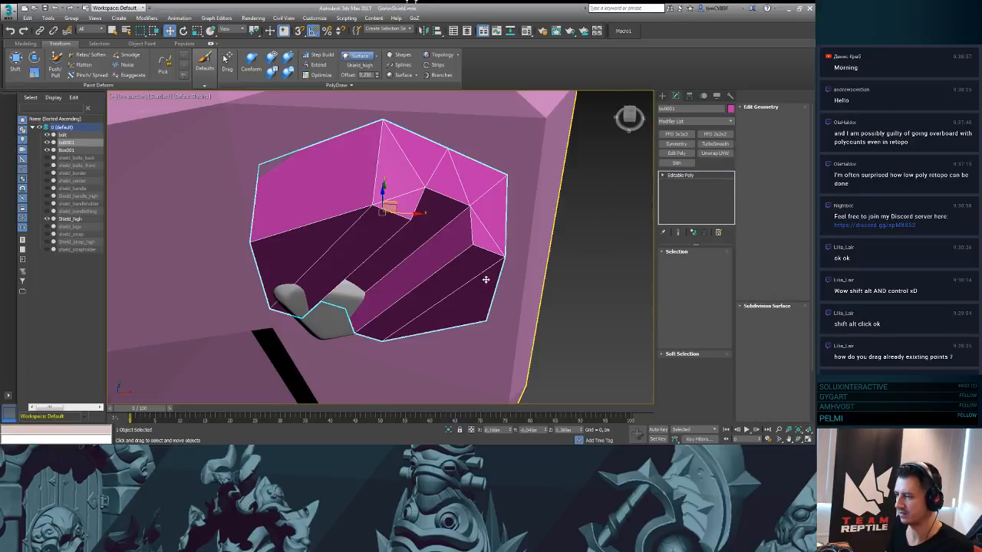
- Rotate the corner bolt copy in the Local coordinate system until its slot and tilt match the high-poly bolt
alt+middle_drag(486, 296, 477, 254)
alt+middle_drag(444, 256, 448, 223)
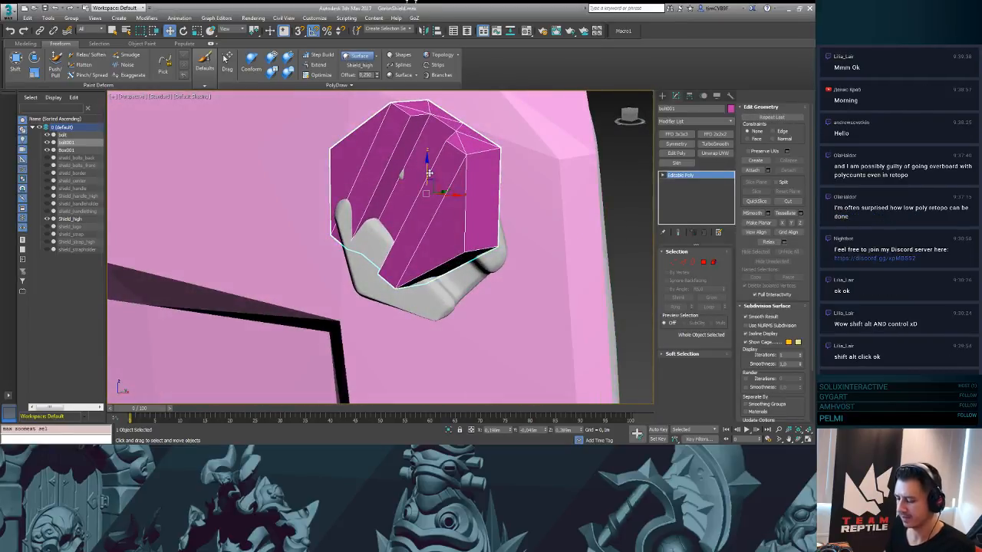
drag(431, 174, 312, 82)
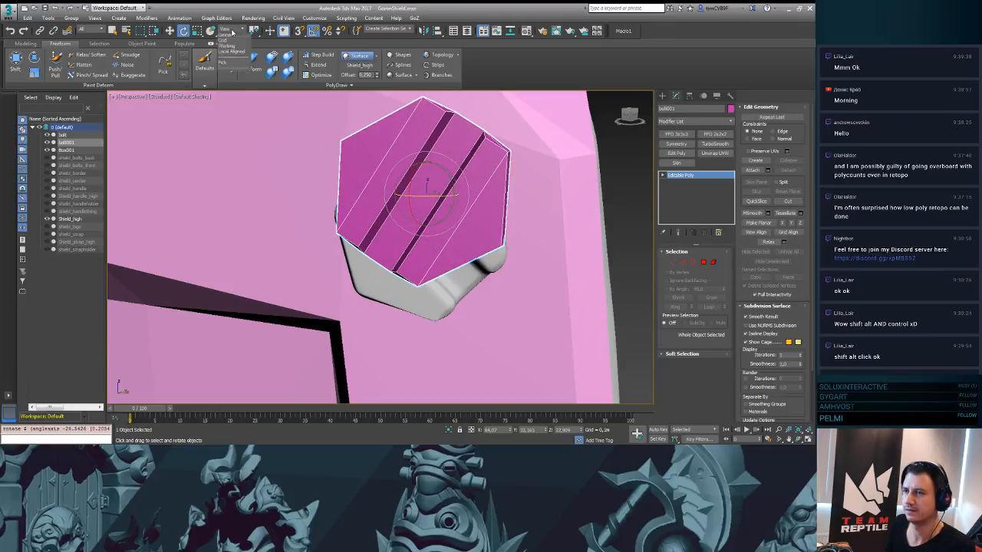
click(231, 63)
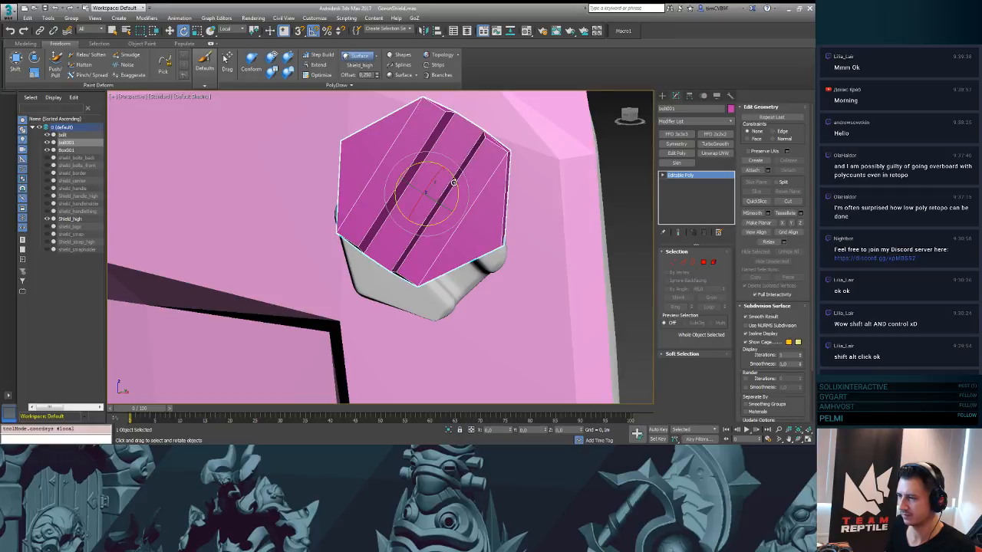
drag(453, 181, 416, 197)
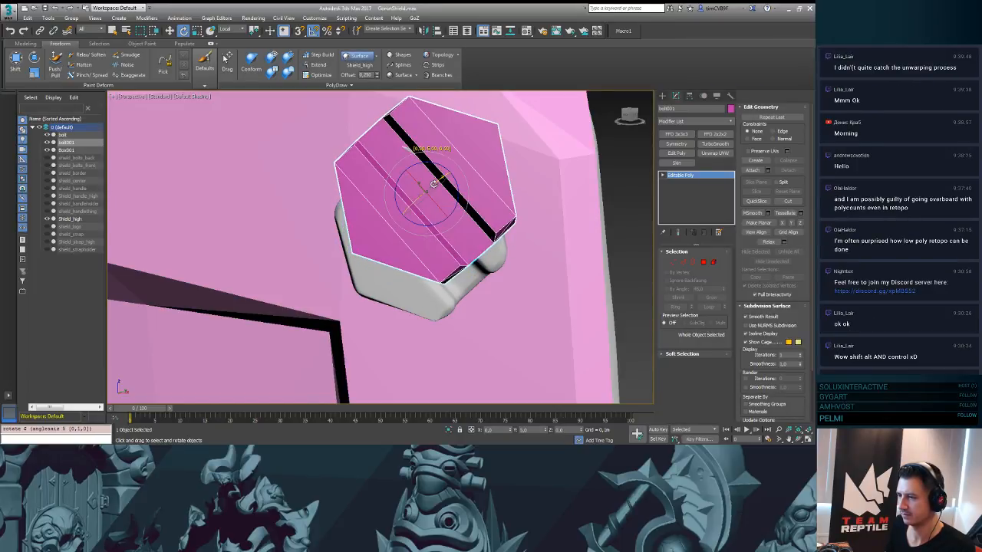
alt+middle_drag(417, 197, 443, 241)
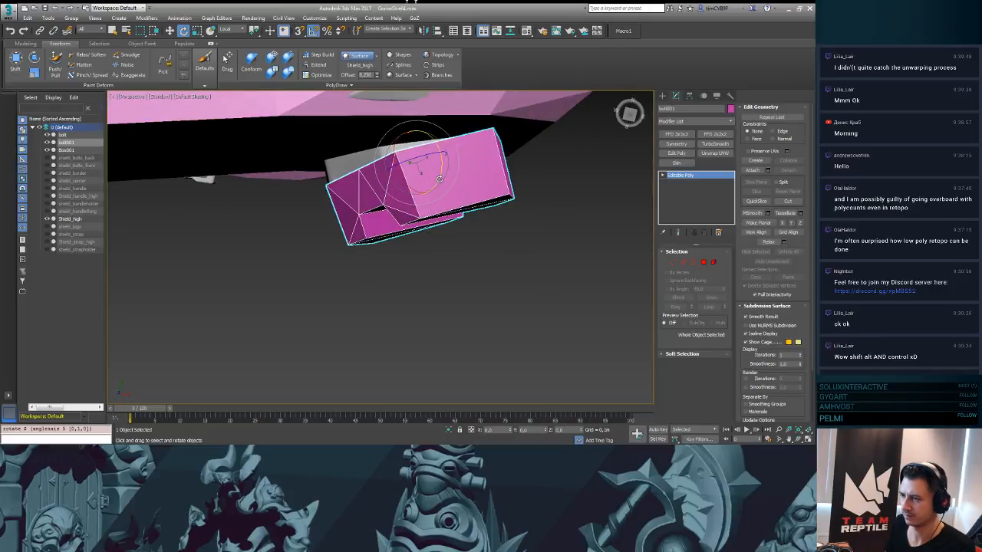
drag(439, 179, 439, 183)
alt+middle_drag(439, 182, 484, 171)
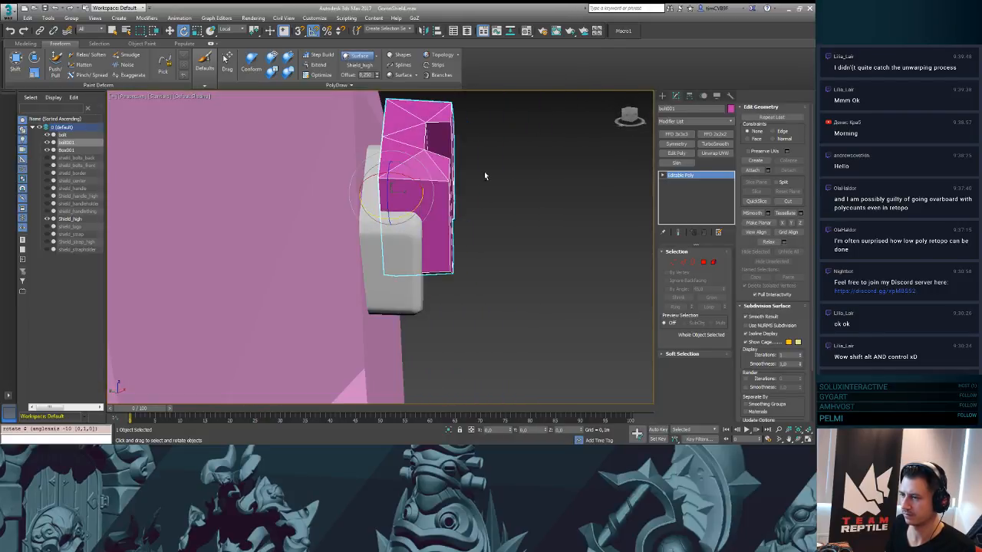
- Move the rotated bolt copy down and back toward the shield so it sits over the high-poly corner bolt
key(w)
drag(393, 167, 393, 199)
alt+middle_drag(393, 200, 376, 240)
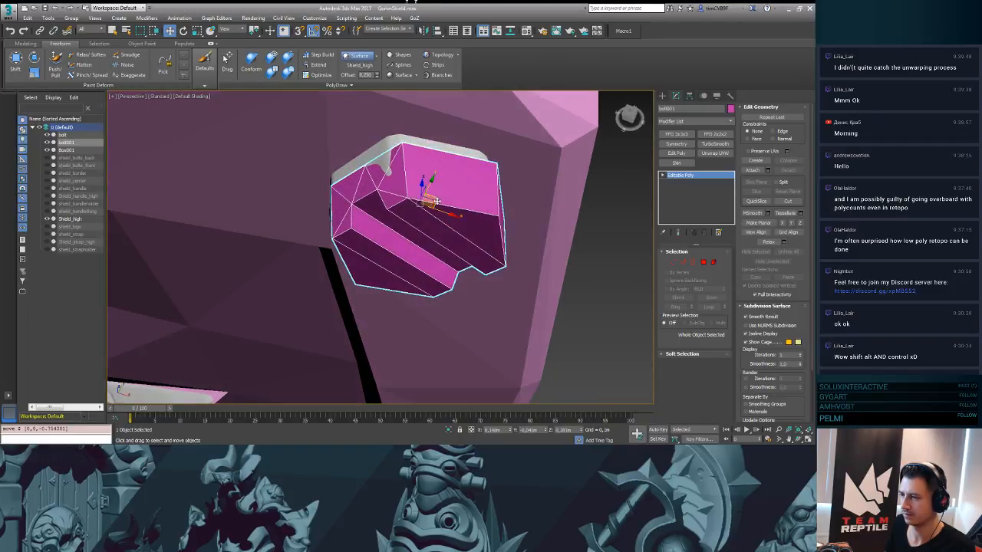
drag(436, 200, 426, 179)
alt+middle_drag(426, 179, 407, 282)
drag(452, 224, 455, 226)
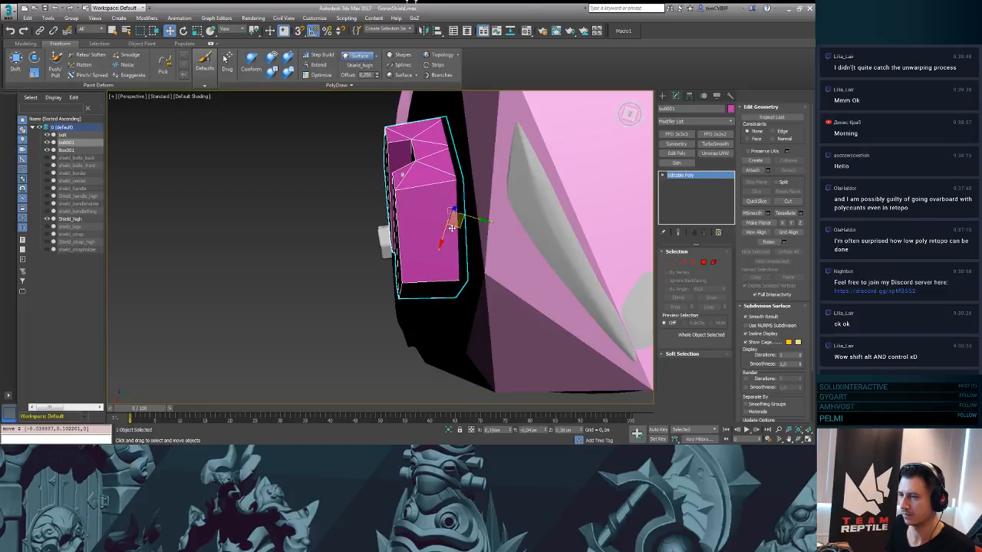
alt+middle_drag(455, 226, 477, 169)
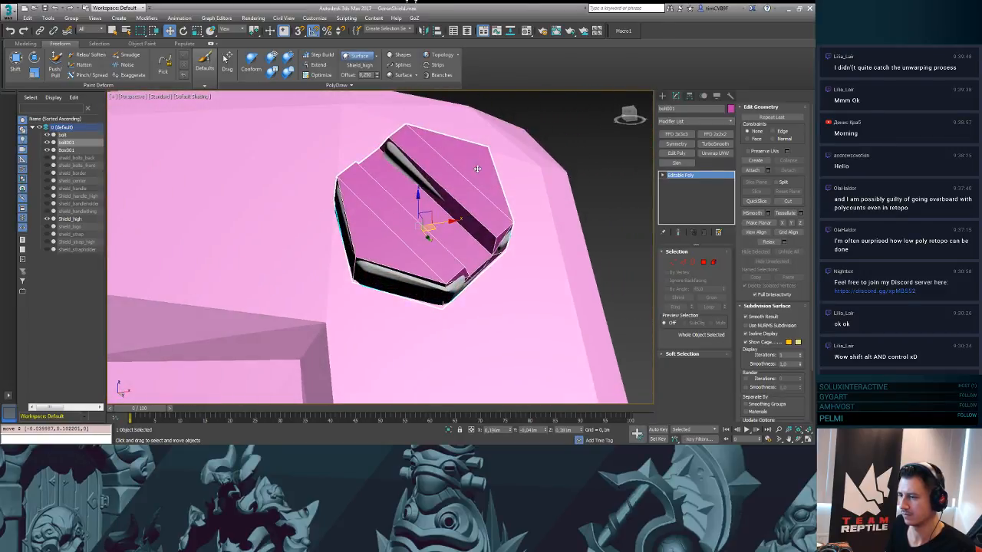
- Compare the bolt copy with the high-poly bolt from several angles and correct its offset
mouse_move(419, 194)
alt+middle_down()
mouse_move(367, 241)
mouse_move(503, 192)
mouse_move(451, 228)
mouse_move(445, 217)
alt+middle_up()
key(F3)
key(F3)
drag(430, 201, 410, 163)
alt+middle_drag(351, 101, 404, 158)
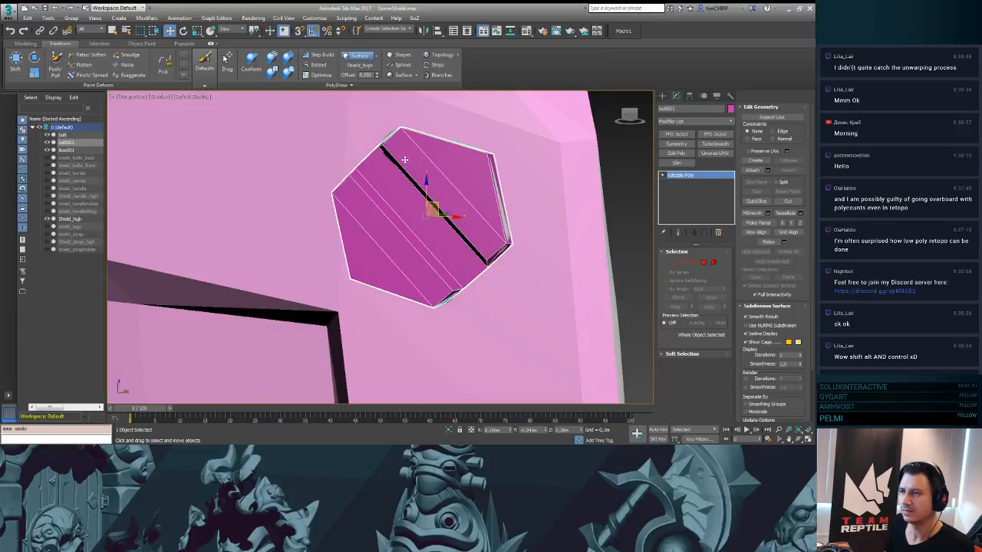
click(367, 58)
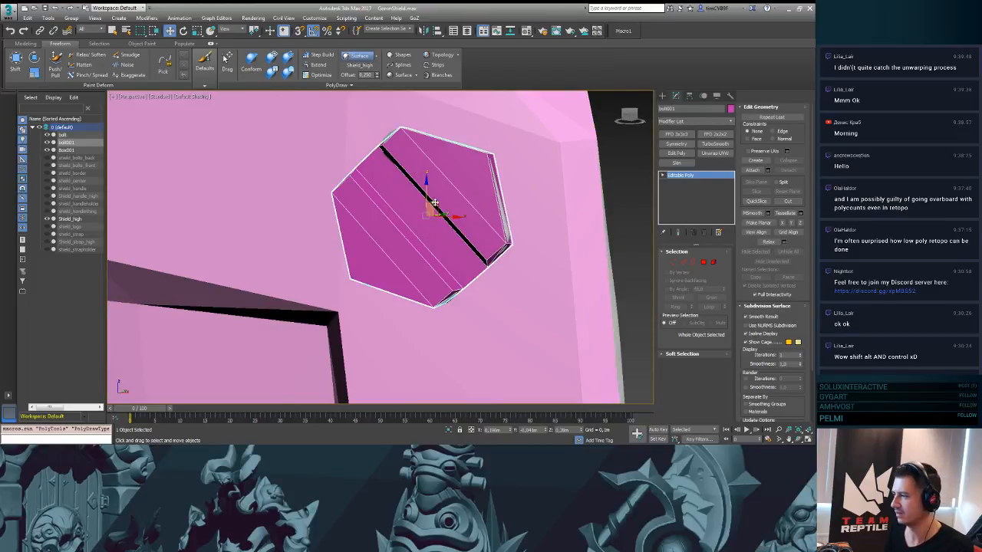
alt+middle_drag(435, 203, 460, 215)
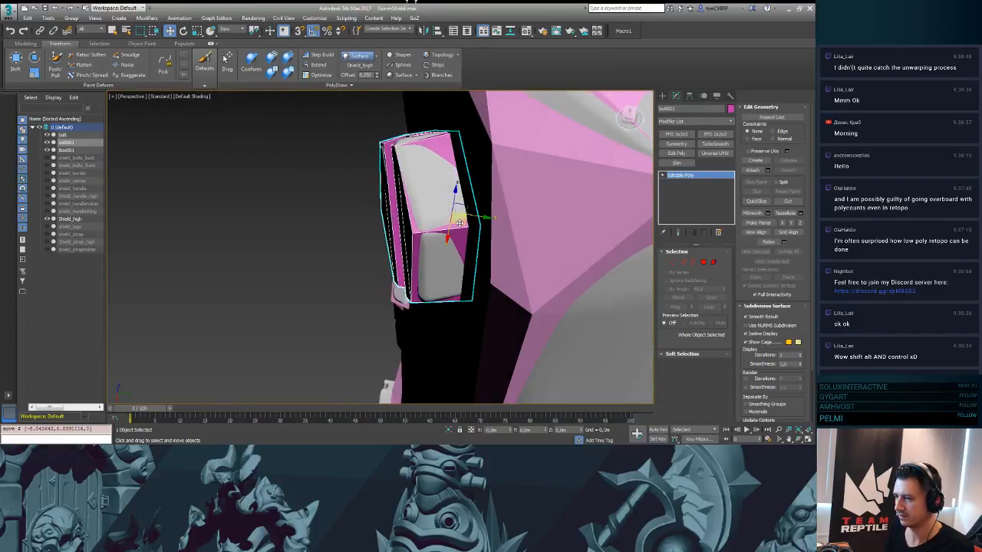
- Nudge the bolt copy sideways and in depth so it closely encloses the high-poly corner bolt
key(shift+z)
key(shift+z)
key(shift+z)
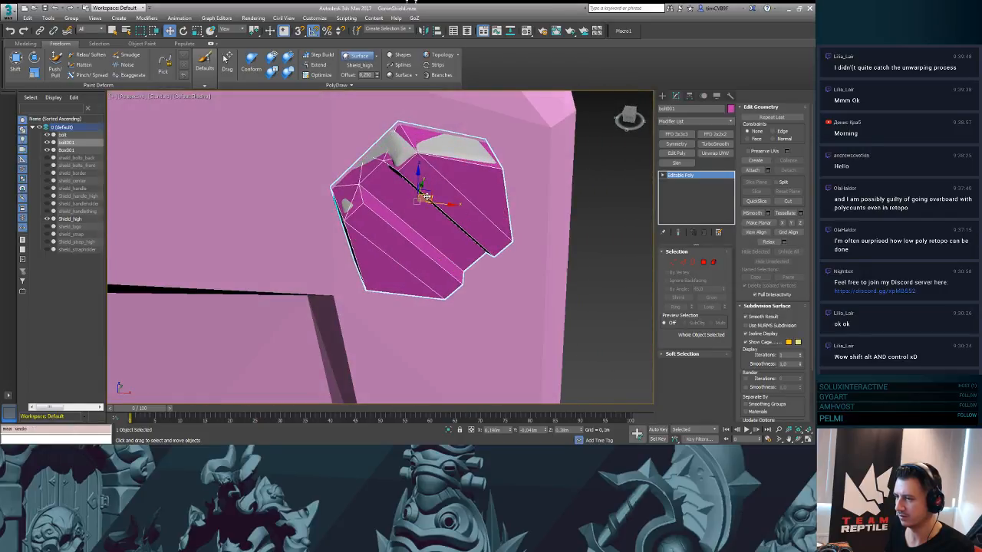
key(shift+z)
key(shift+z)
key(shift+z)
key(shift+z)
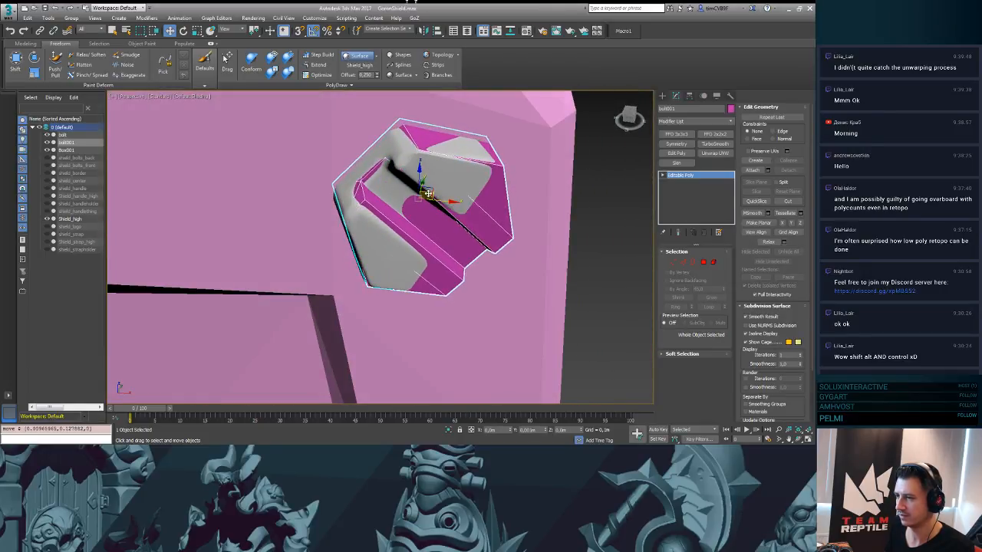
key(shift+z)
key(shift+z)
key(shift+z)
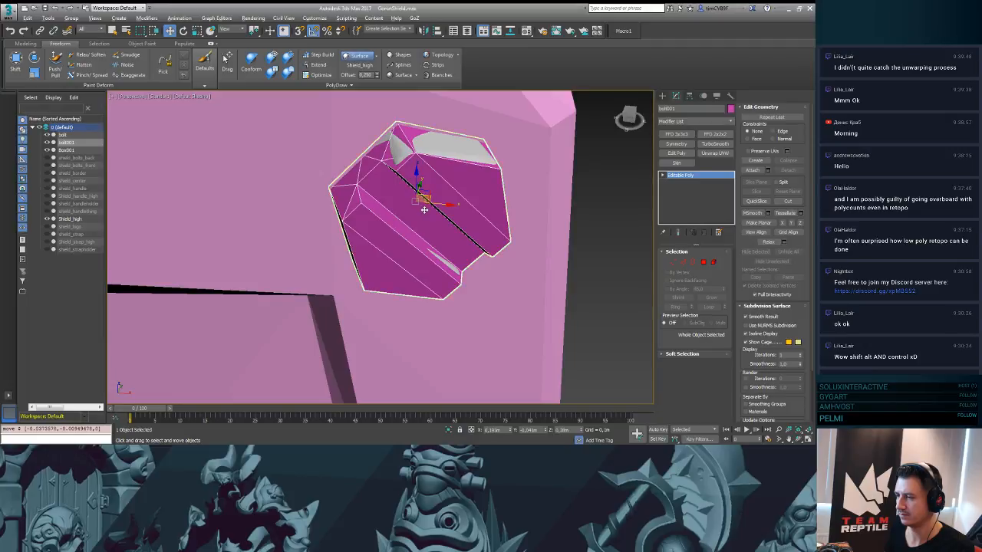
- Turn the corner bolt copy slightly around its local Z axis and shift it slightly upward
key(shift+z)
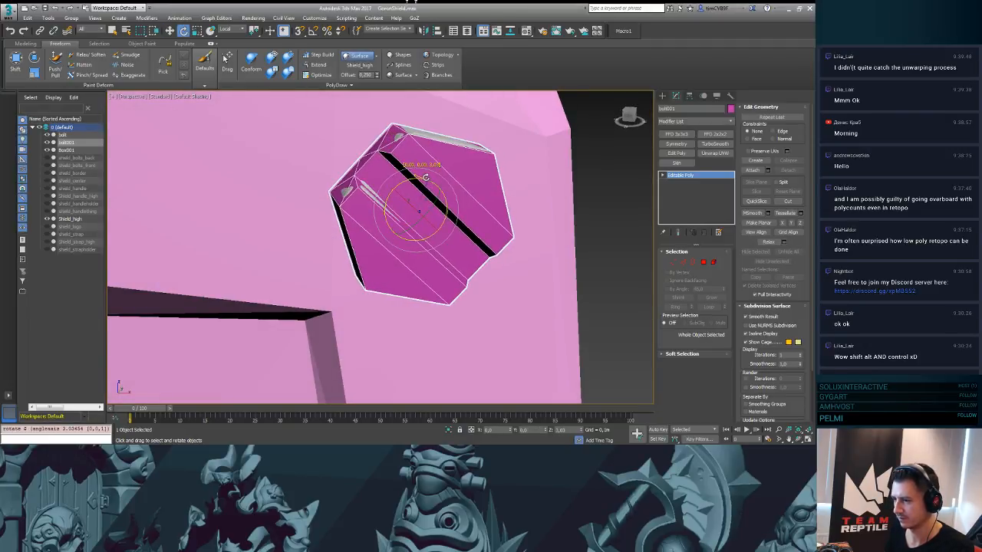
key(shift+z)
key(shift+z)
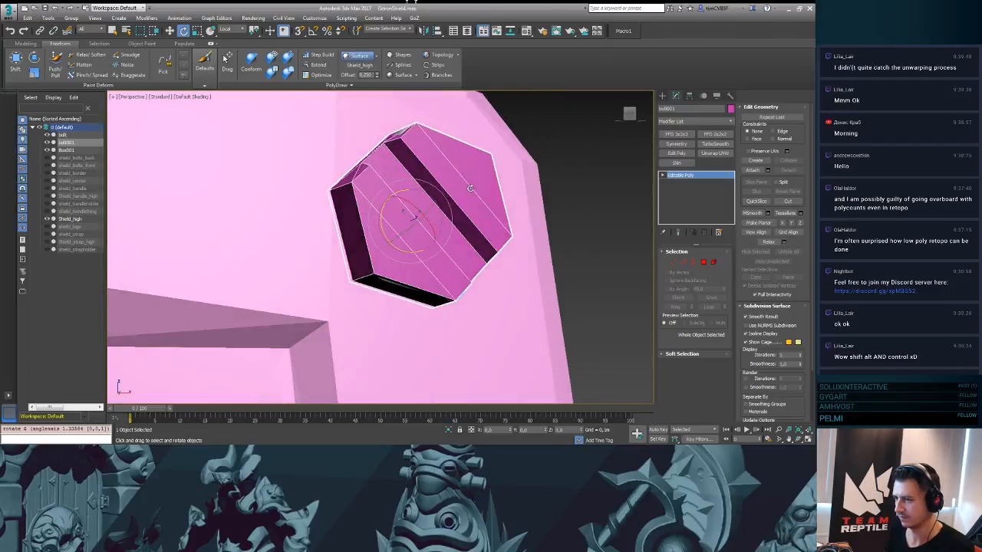
drag(417, 196, 418, 186)
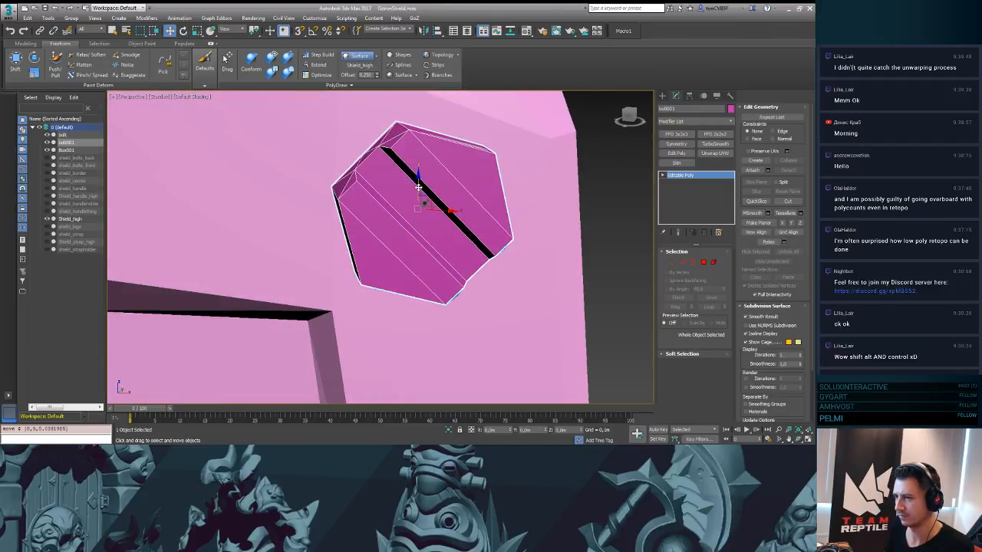
key(shift+z)
key(shift+z)
key(shift+z)
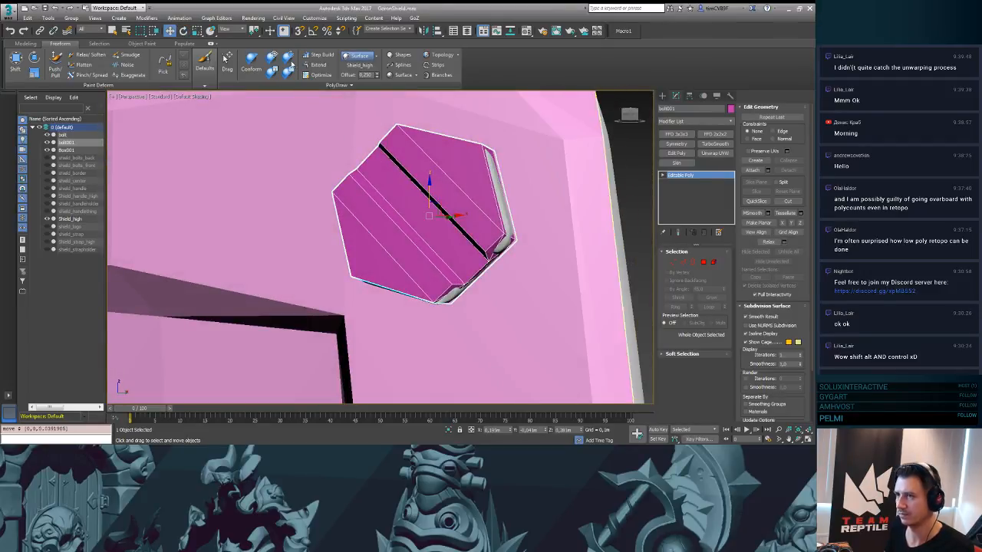
key(shift+z)
- Switch the move coordinate system to Screen and fine-align the corner bolt copy in the viewing plane
click(227, 30)
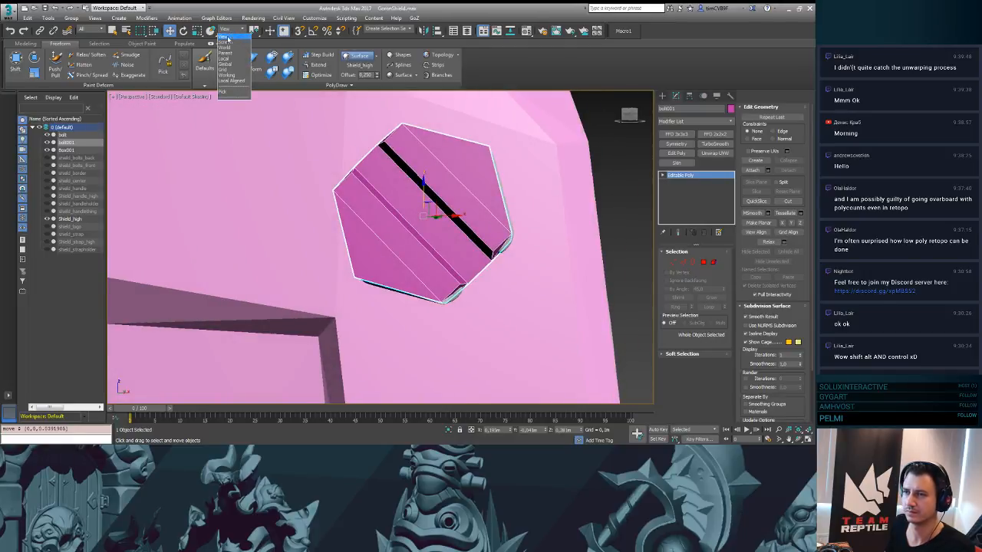
click(230, 46)
key(shift+z)
key(shift+z)
key(shift+z)
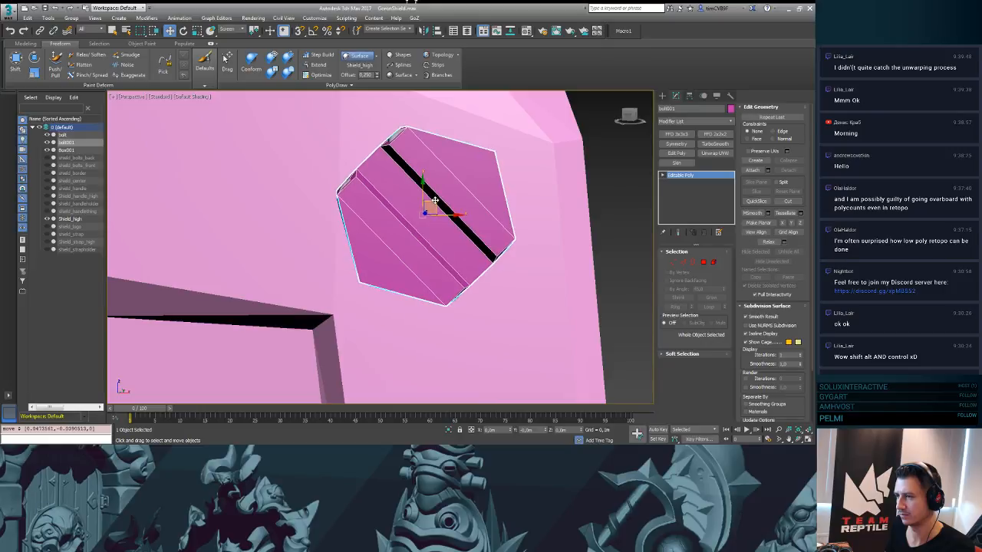
key(shift+z)
key(shift+z)
key(shift+z)
key(shift+z)
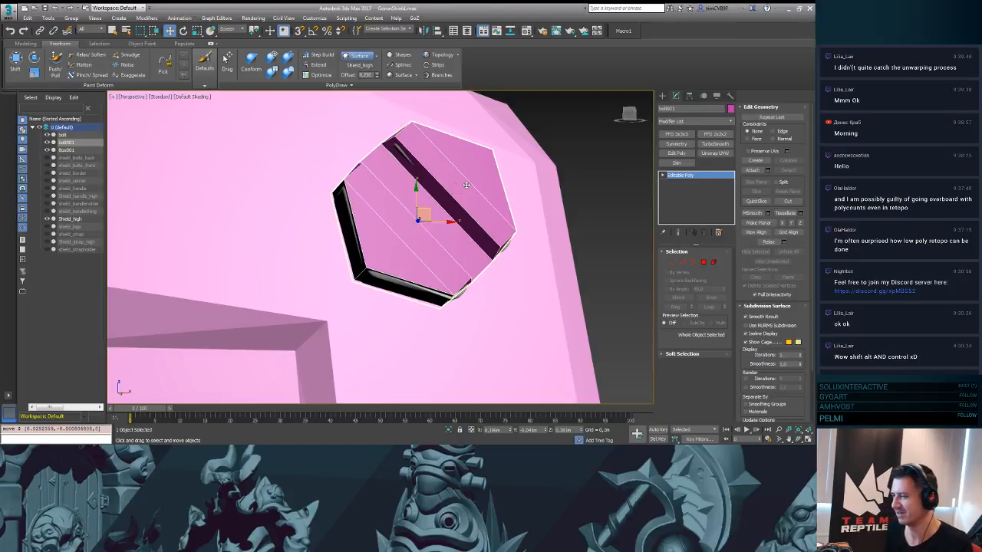
alt+middle_drag(478, 236, 497, 176)
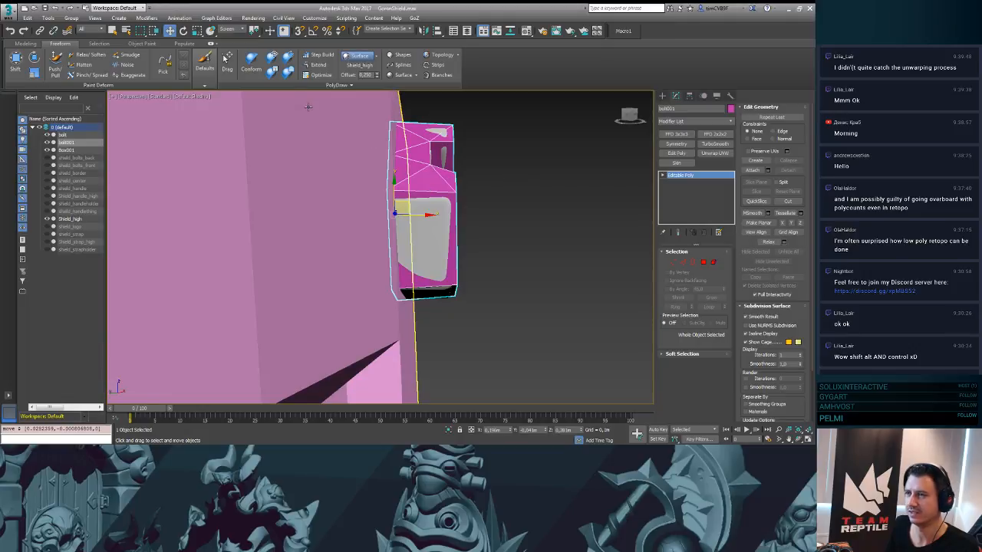
key(e)
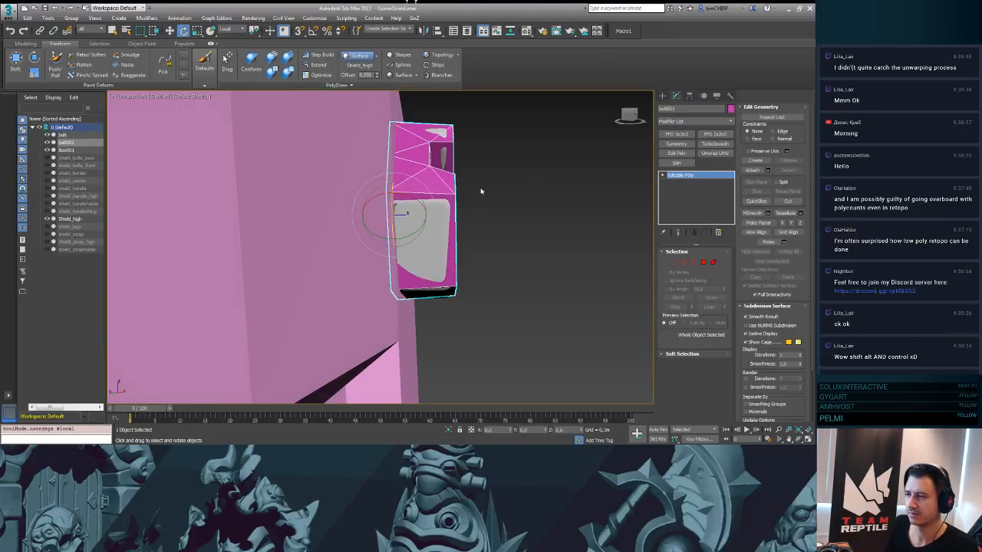
- Duplicate the top-centre bolt in Local coordinates as an independent copy onto the high-poly bolt in the upper-left corner
alt+middle_drag(481, 191, 345, 158)
scroll(495, 201, down, 5)
click(401, 196)
key(w)
click(234, 30)
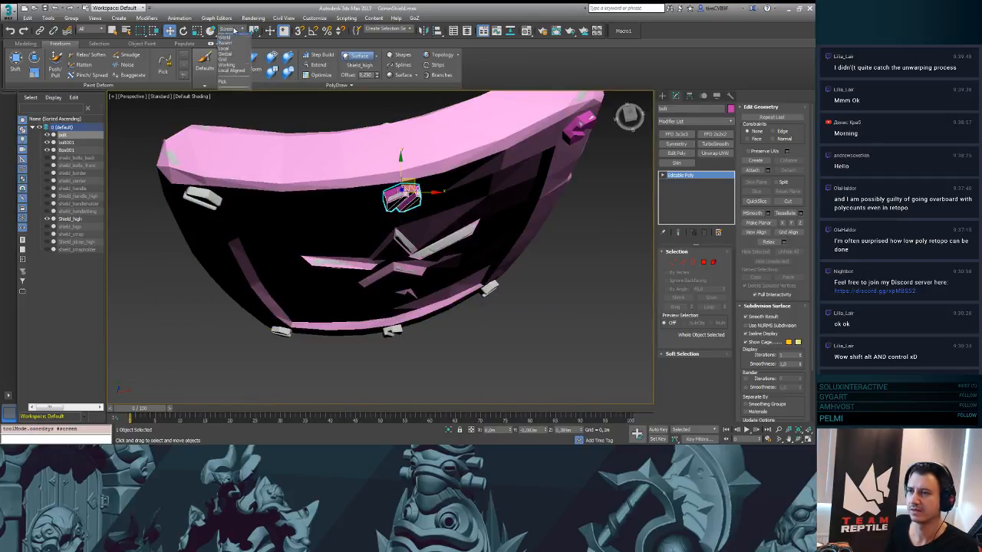
click(221, 59)
alt+middle_drag(338, 116, 364, 96)
alt+middle_drag(345, 138, 314, 162)
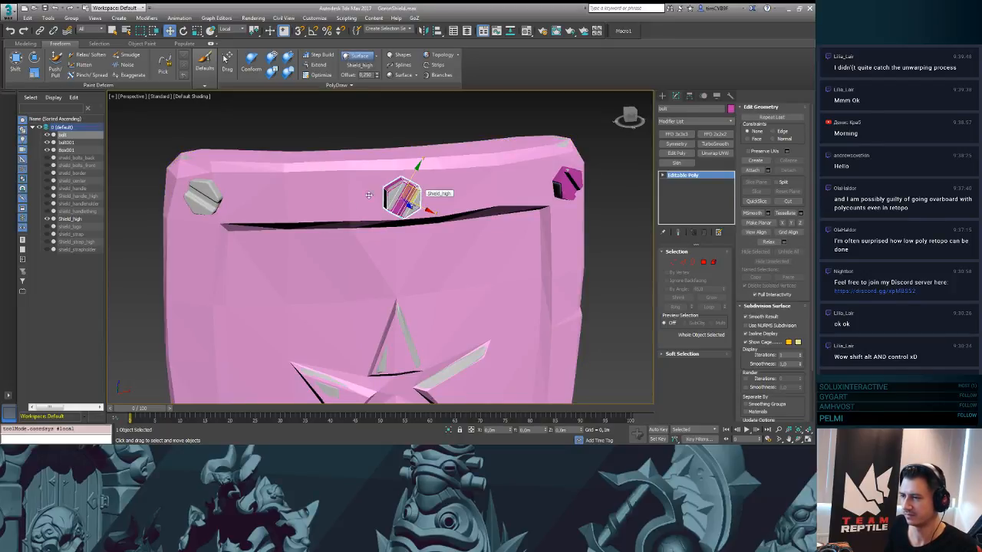
mouse_move(416, 198)
shift+mouse_down()
mouse_move(289, 208)
mouse_move(221, 197)
shift+mouse_up()
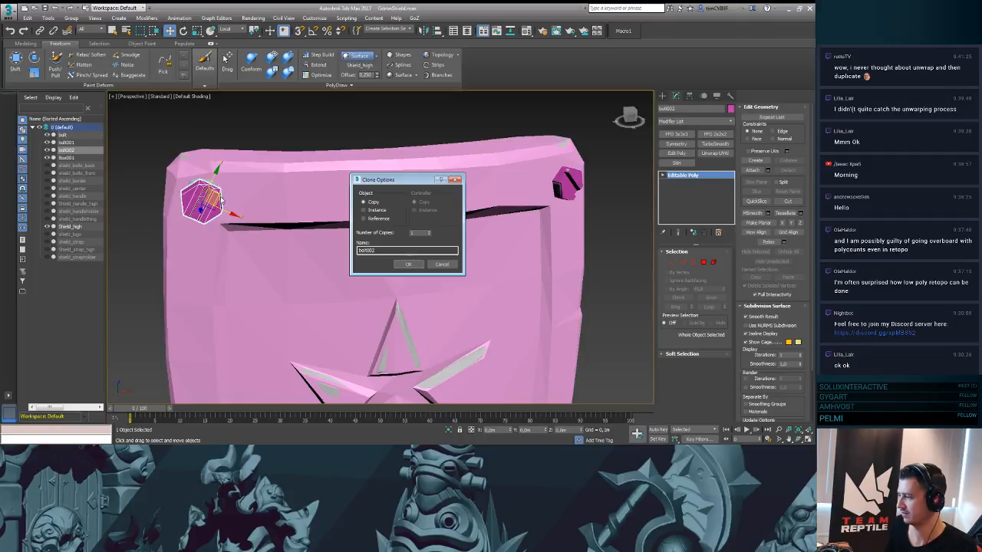
click(409, 265)
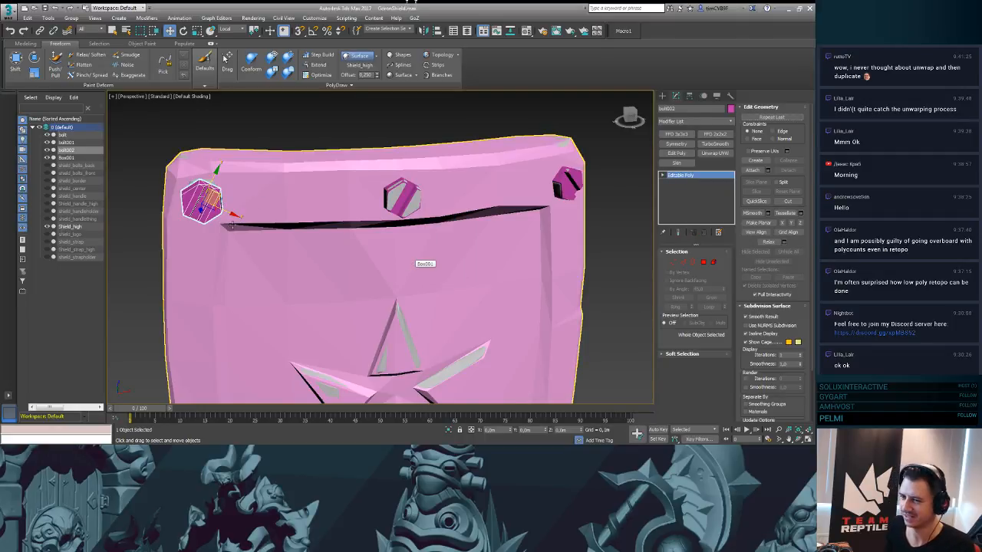
- Move the upper-left bolt copy in depth along its local Z axis towards the high-poly corner bolt
middle_drag(233, 224, 344, 222)
scroll(296, 204, up, 4)
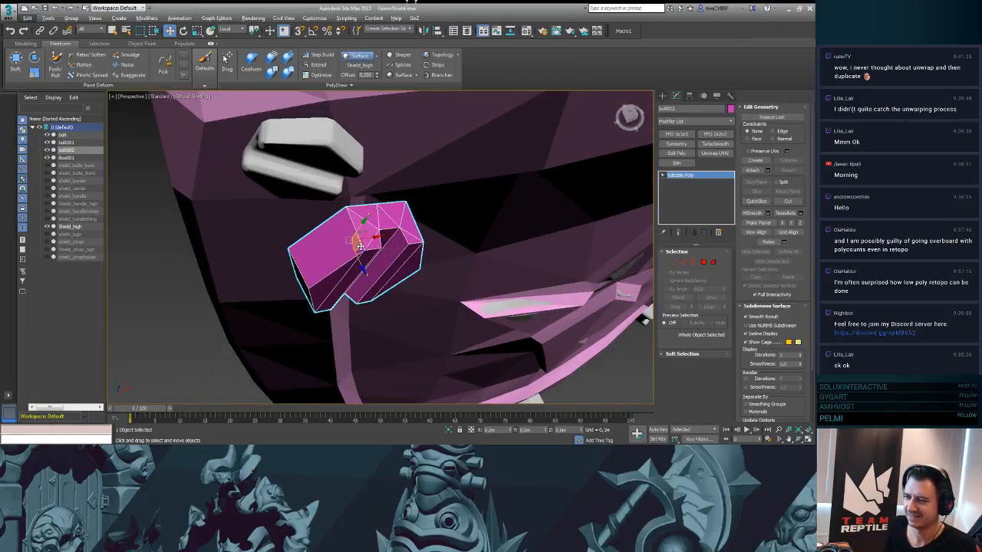
drag(363, 250, 337, 206)
mouse_move(337, 205)
alt+middle_down()
mouse_move(347, 205)
mouse_move(347, 188)
alt+middle_up()
- Tilt the upper-left bolt copy around its local X and Y axes to match the high-poly bolt's angle
key(e)
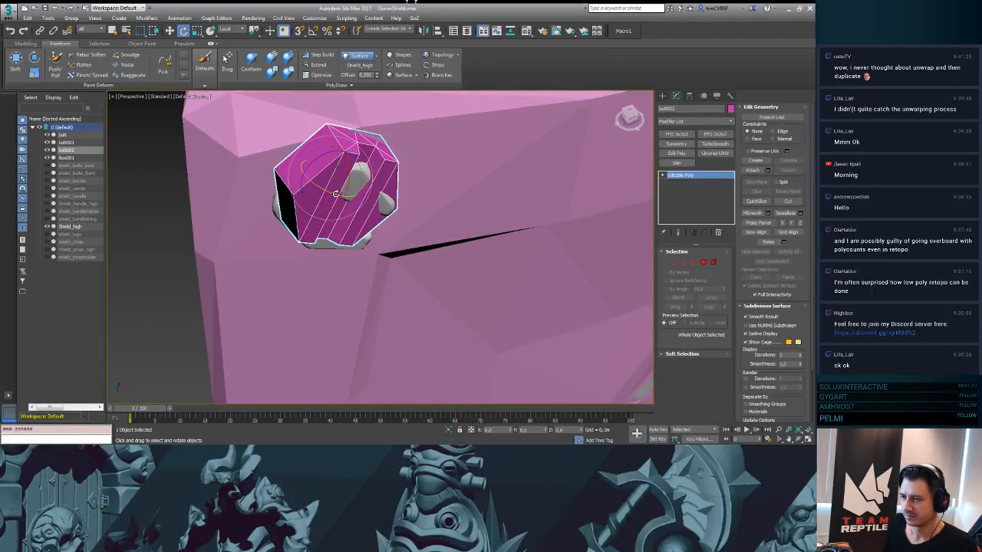
drag(335, 193, 320, 185)
alt+middle_drag(320, 185, 311, 202)
drag(329, 215, 330, 216)
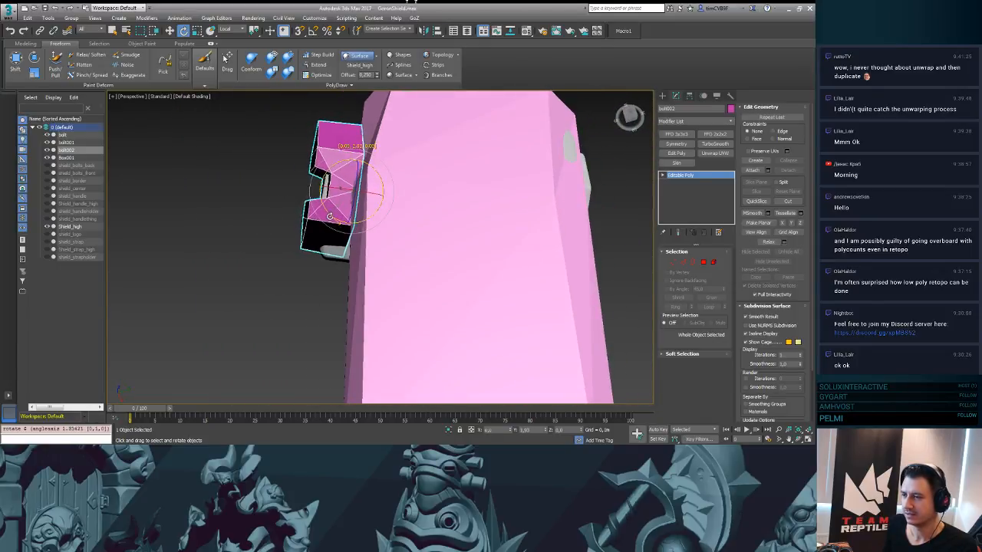
alt+middle_drag(330, 216, 412, 169)
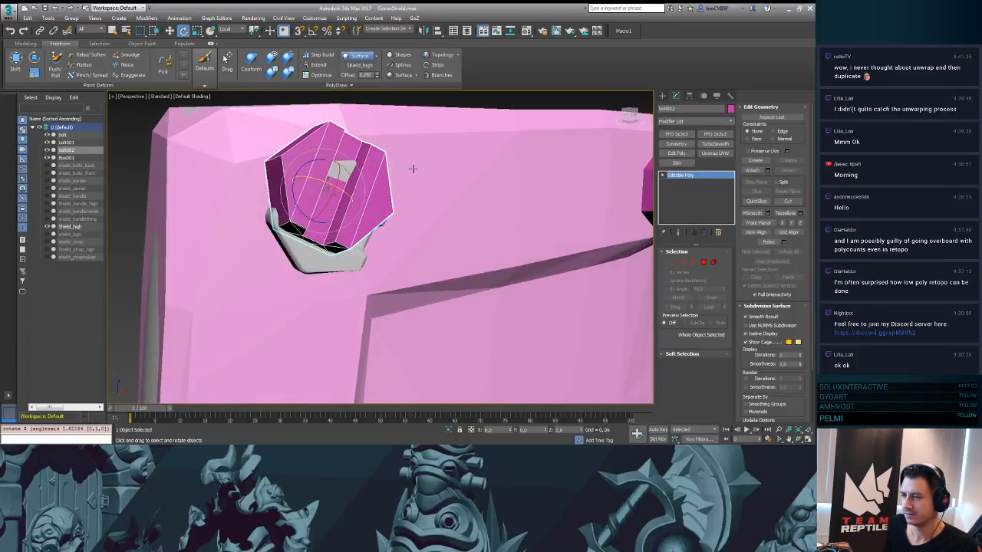
drag(338, 179, 331, 189)
alt+middle_drag(332, 190, 393, 190)
drag(328, 215, 325, 217)
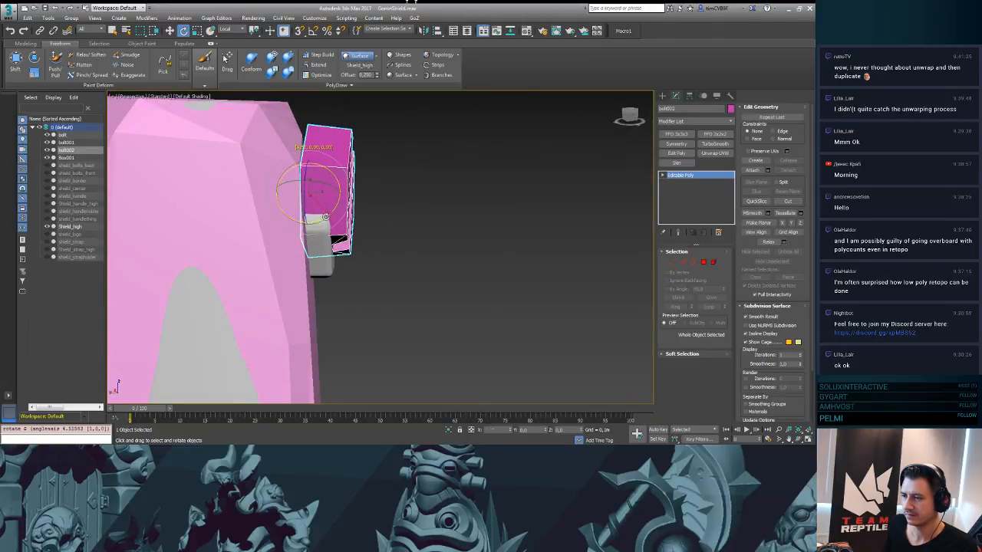
- Push the tilted bolt copy slightly deeper along its local Z axis towards the shield surface
mouse_move(325, 217)
alt+middle_down()
mouse_move(368, 202)
mouse_move(329, 201)
alt+middle_up()
key(w)
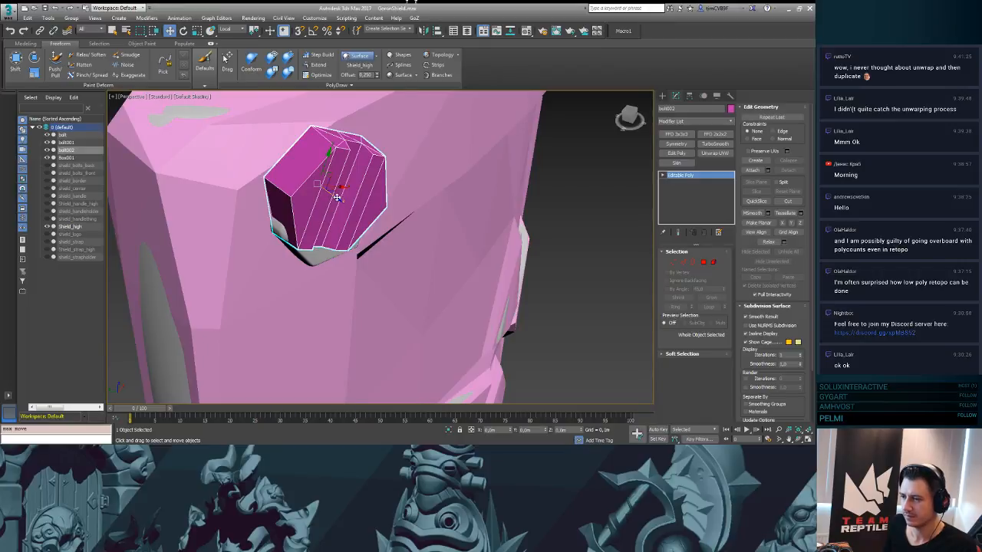
drag(336, 197, 324, 196)
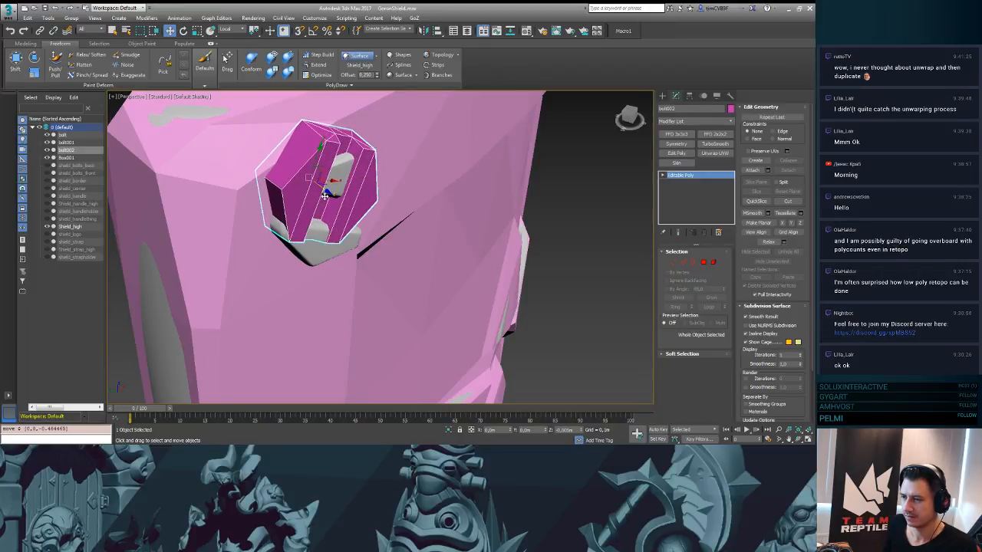
alt+middle_drag(325, 197, 320, 171)
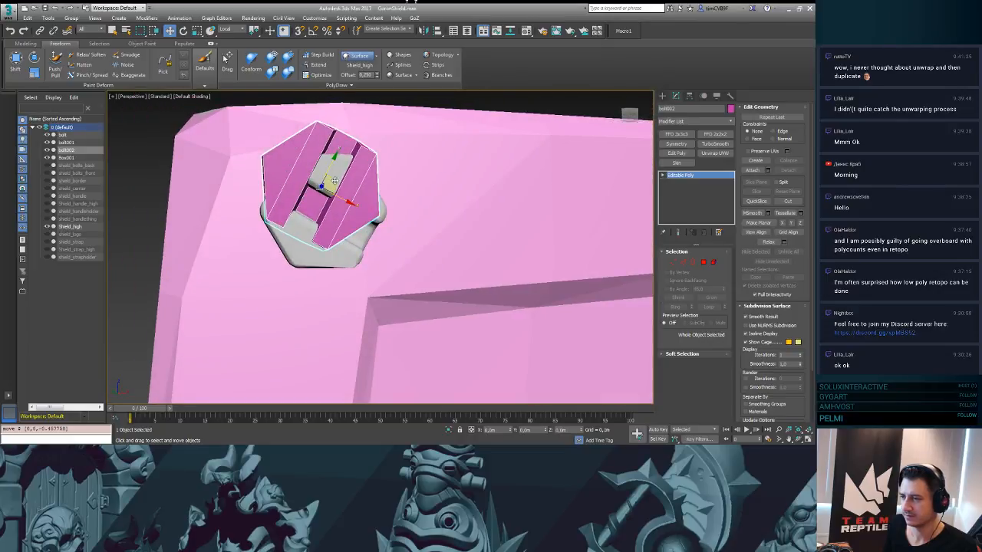
- Slide the bolt copy over the upper-left high-poly bolt and turn it around local Z so the slots line up
drag(334, 180, 340, 283)
key(e)
key(w)
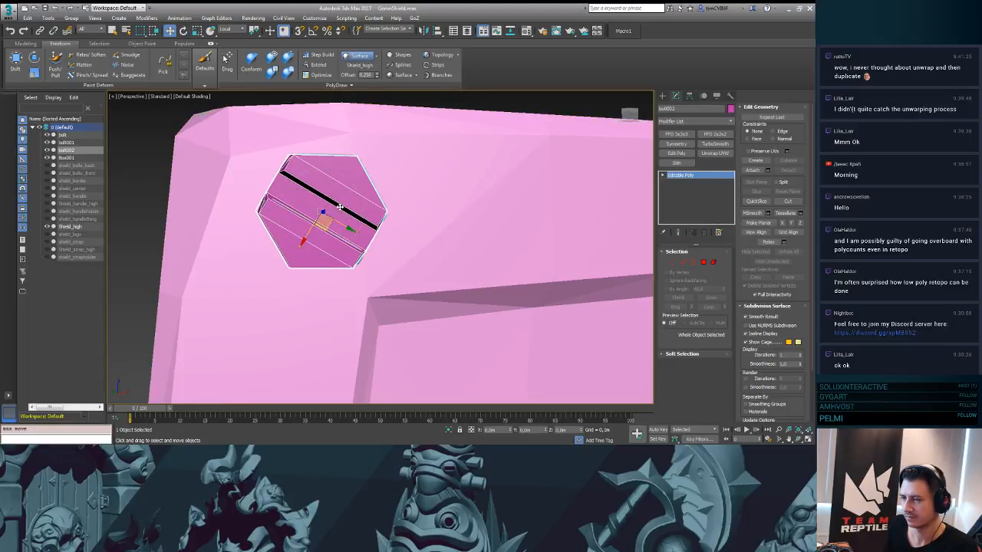
drag(328, 224, 328, 224)
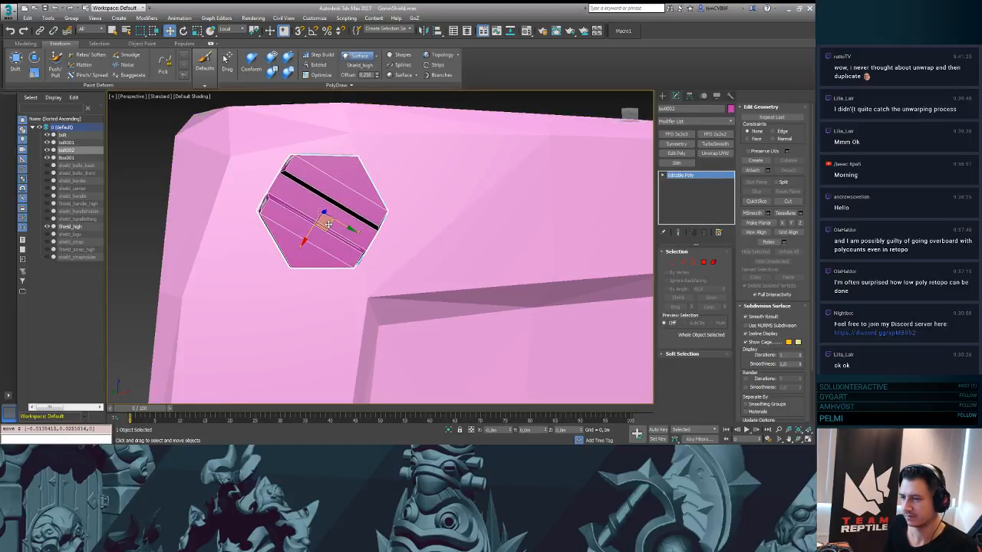
alt+middle_drag(349, 220, 375, 171)
scroll(339, 246, up, 2)
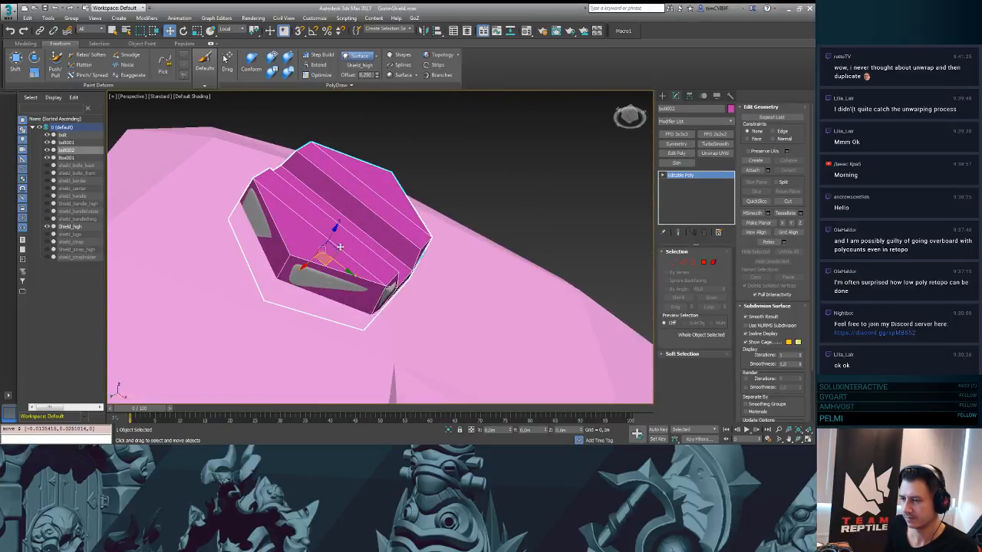
drag(324, 266, 337, 263)
key(ctrl+z)
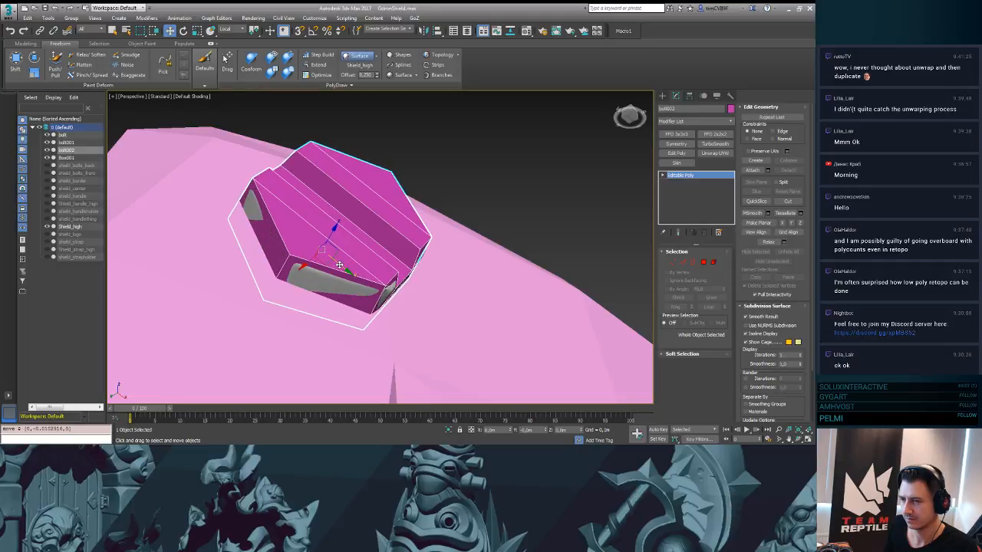
- Duplicate the upper-left bolt as an independent copy down onto the high-poly bolt in the shield's lower-left corner
alt+middle_drag(337, 263, 360, 219)
scroll(371, 204, down, 5)
scroll(370, 203, down, 5)
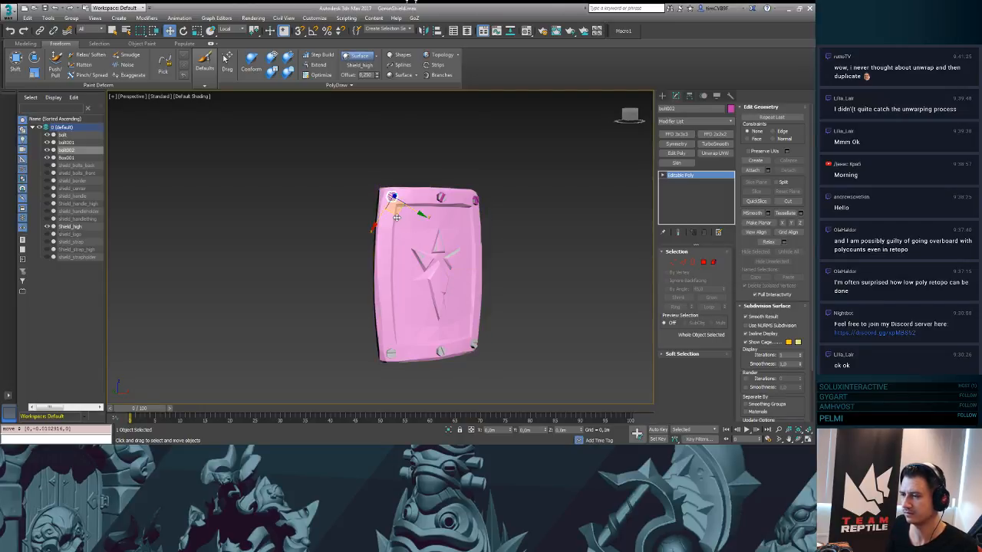
shift+drag(396, 214, 394, 371)
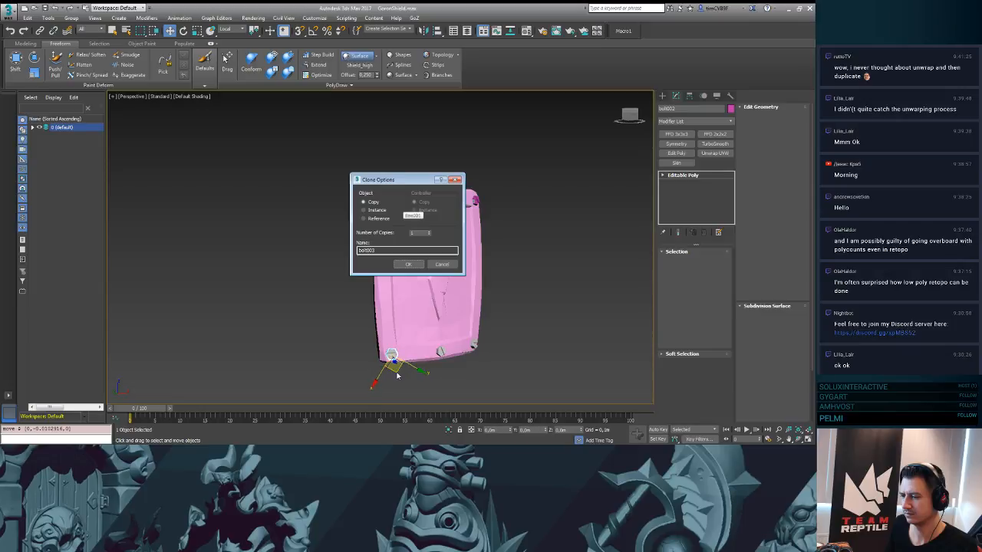
click(407, 266)
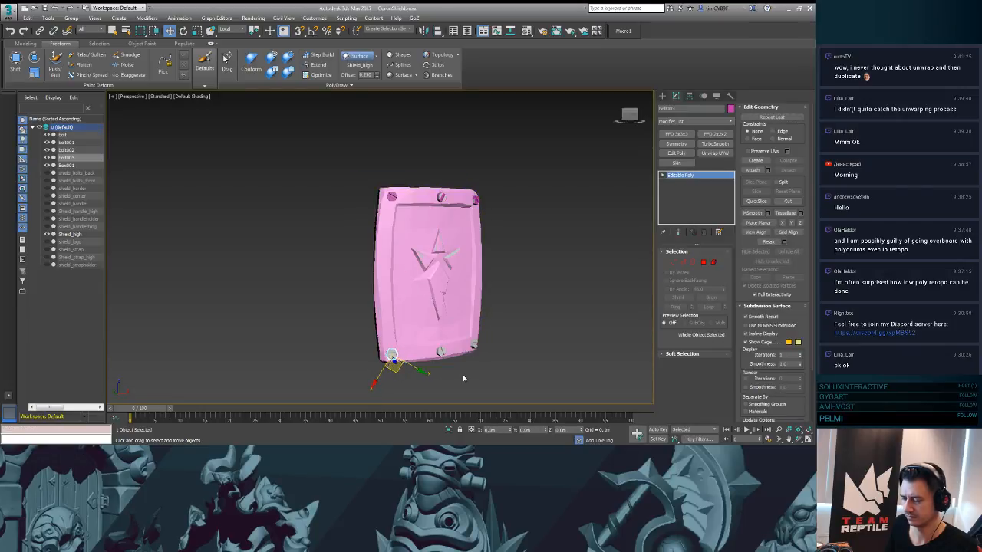
- Bring the lower-left bolt copy outward along local Z and centre it over the high-poly bolt
key(z)
scroll(349, 246, down, 5)
alt+middle_drag(349, 246, 386, 284)
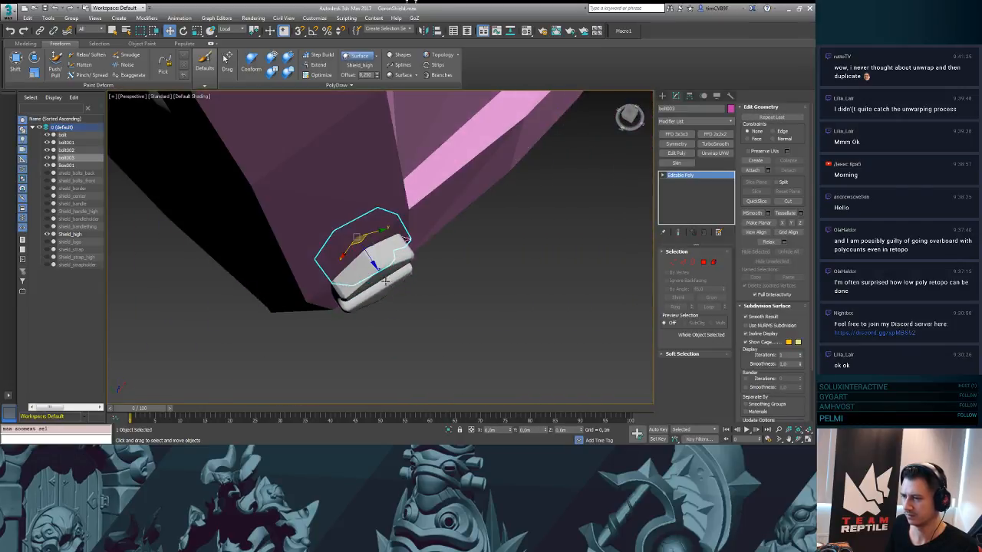
drag(385, 283, 394, 304)
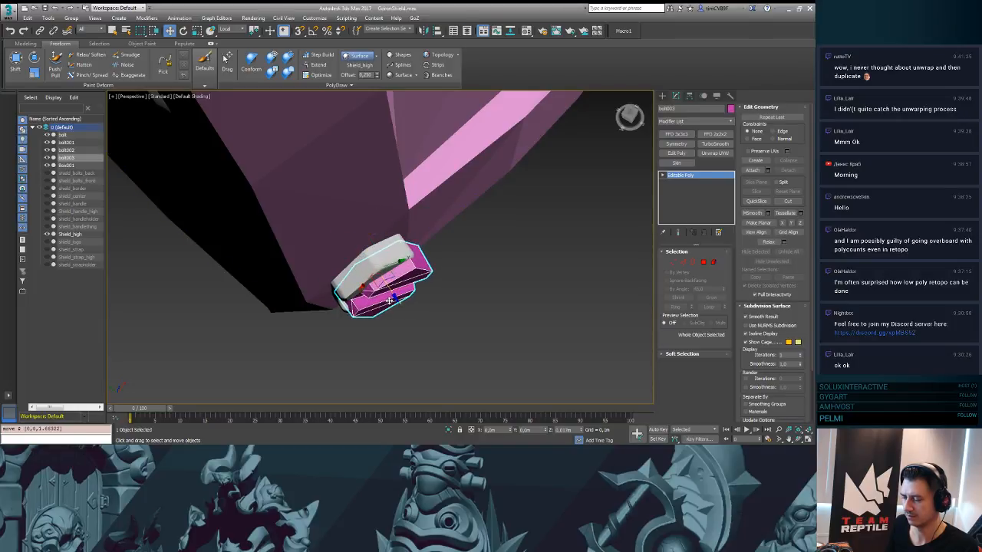
alt+middle_drag(394, 304, 393, 248)
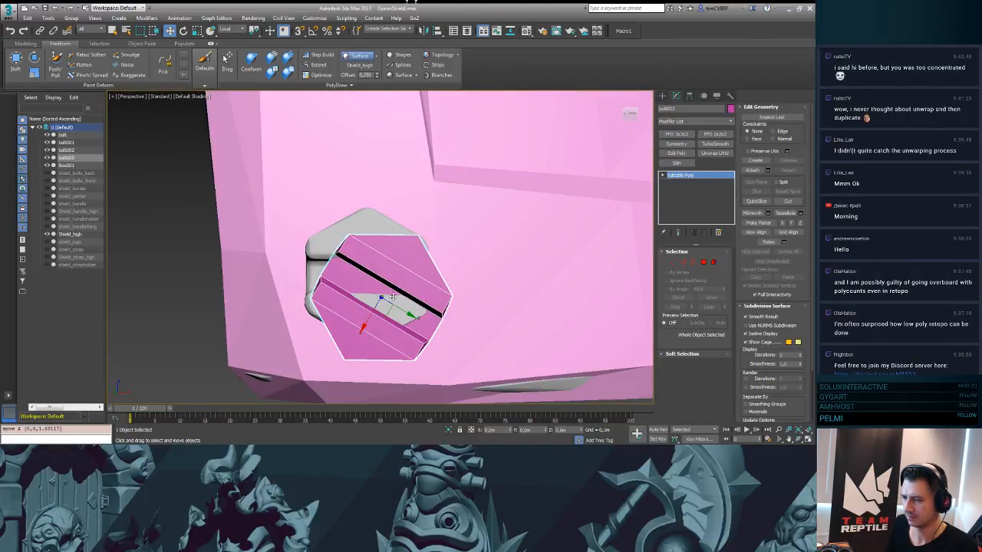
drag(388, 311, 375, 289)
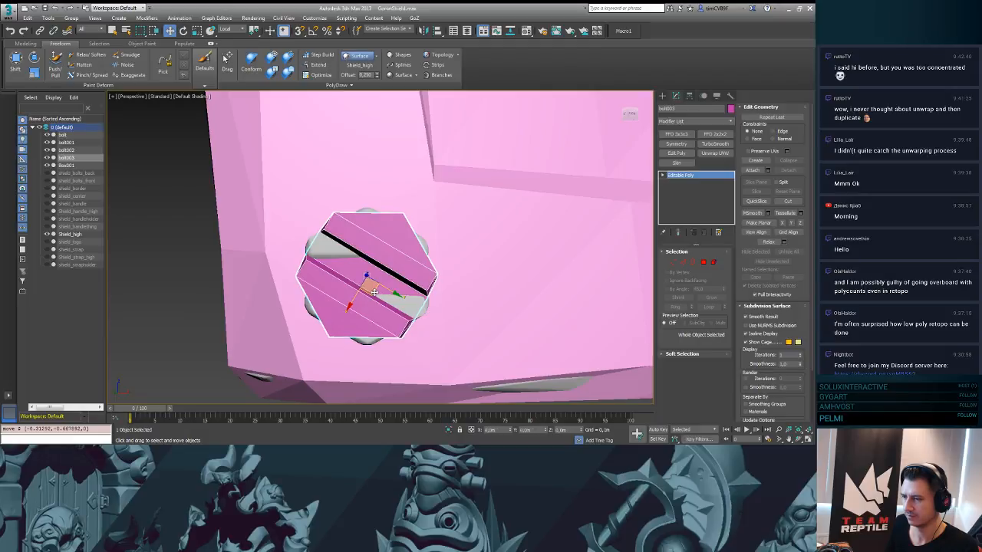
- Rotate the lower-left bolt copy to match the high-poly slot and tilt, and fine-align its depth and sideways position
alt+middle_drag(374, 292, 390, 265)
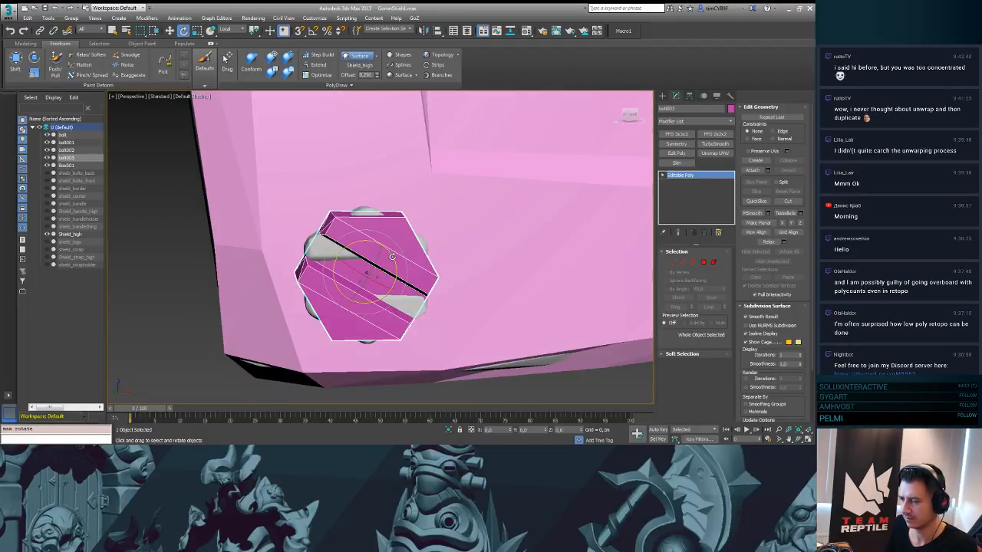
drag(392, 256, 368, 240)
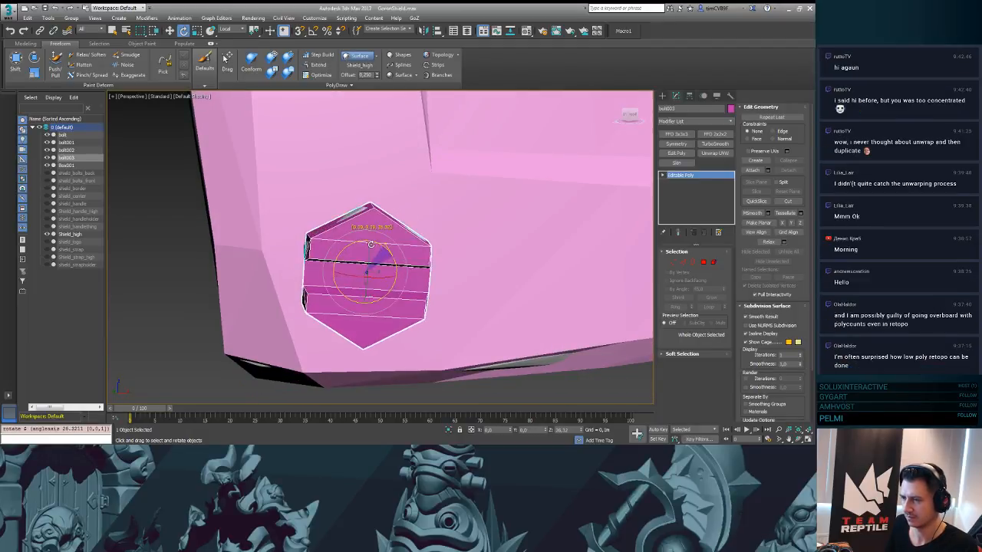
alt+middle_drag(366, 244, 392, 325)
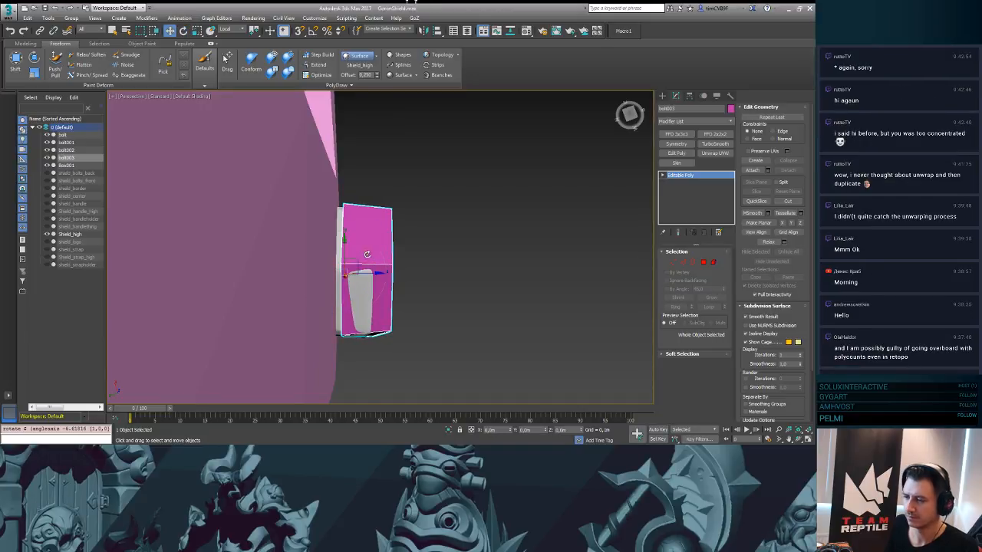
alt+middle_drag(356, 278, 370, 281)
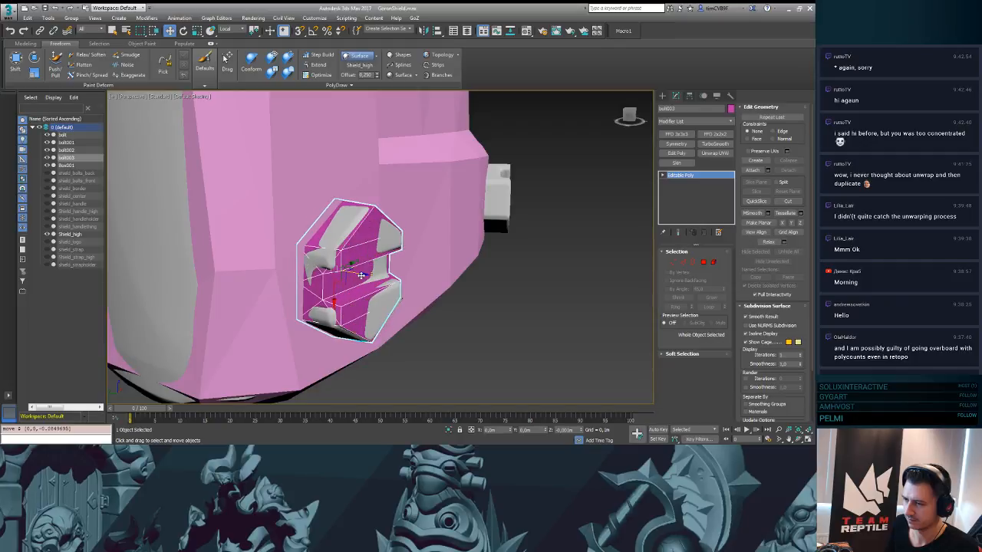
alt+middle_drag(360, 275, 381, 274)
key(e)
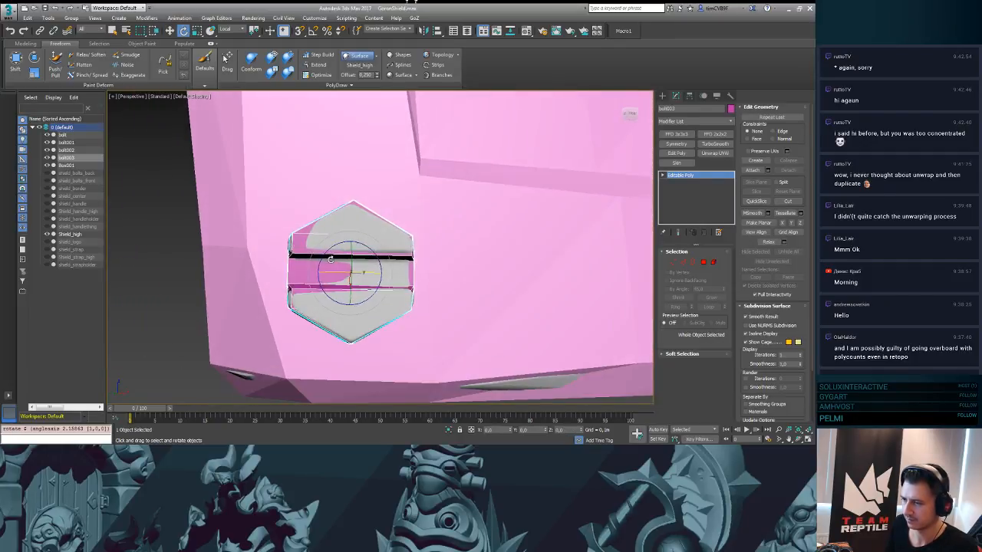
key(w)
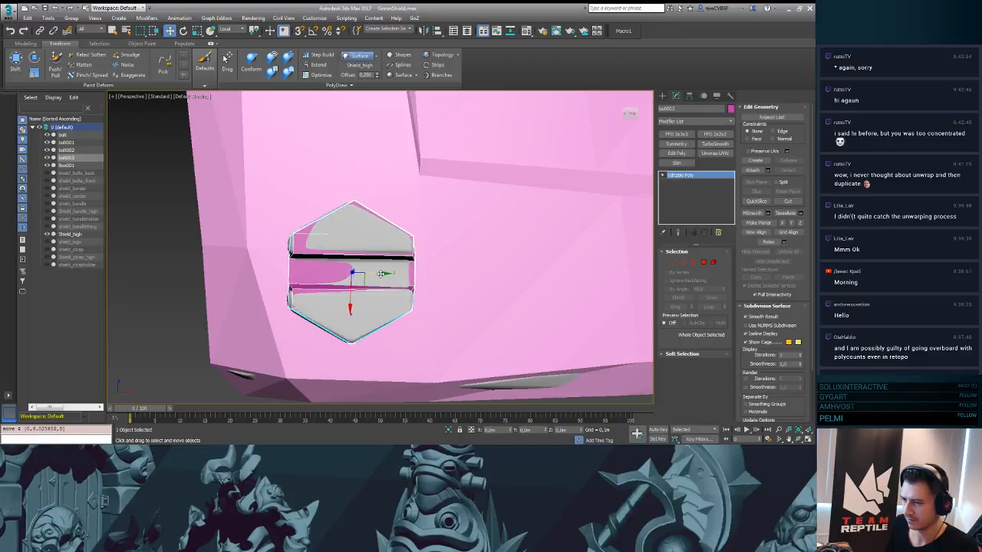
- Select the upper-left corner bolt and push it slightly deeper along its local Z axis
alt+middle_drag(374, 277, 460, 234)
scroll(376, 169, down, 5)
click(410, 189)
key(z)
drag(386, 250, 378, 249)
alt+middle_drag(377, 248, 324, 225)
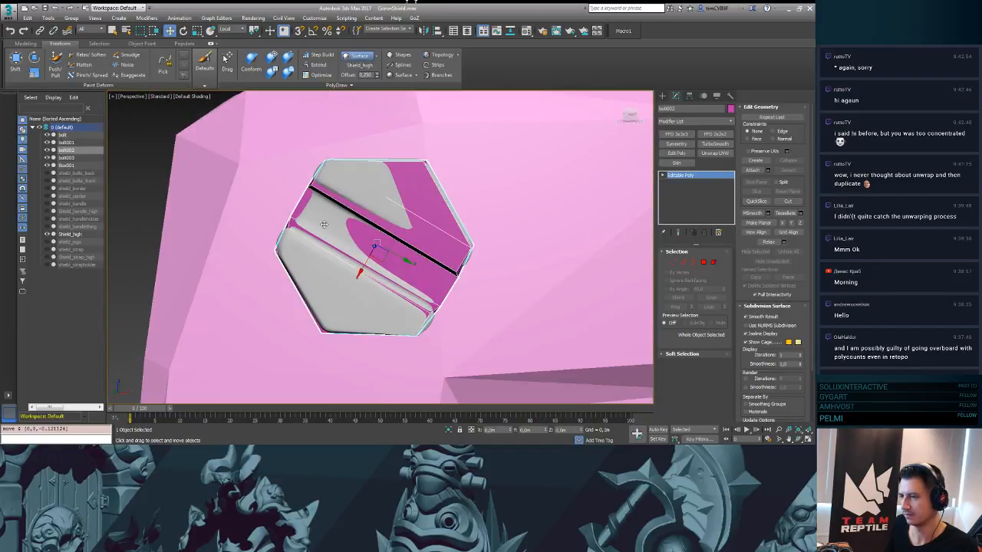
- Rotate the upper-left bolt slightly and nudge it along its local X axis to fit the high-poly bolt
drag(380, 237, 404, 228)
key(w)
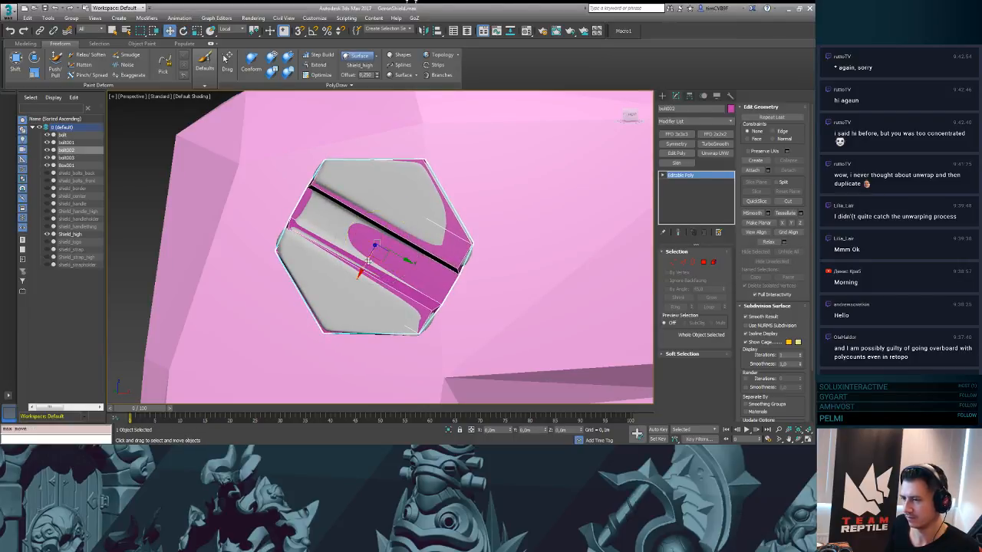
drag(361, 270, 361, 272)
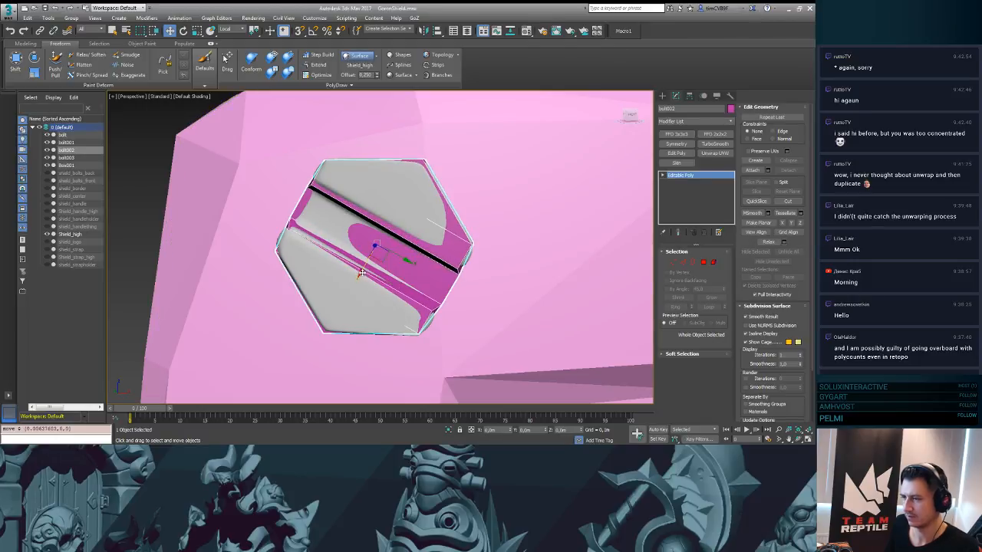
- Check the top-centre bolt's fit, and push the upper-right corner bolt slightly deeper along its local Z axis
alt+middle_drag(362, 272, 506, 270)
scroll(432, 265, down, 3)
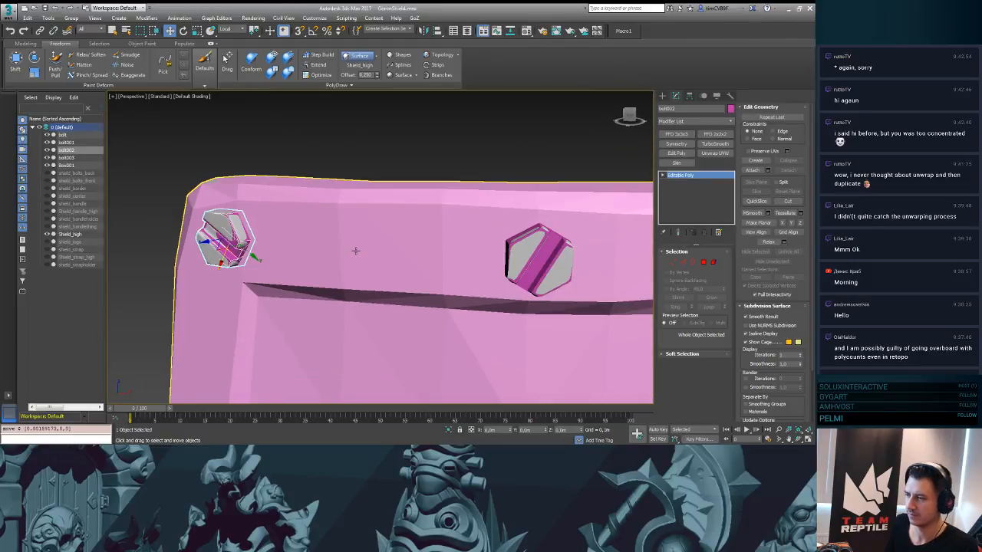
click(544, 244)
key(z)
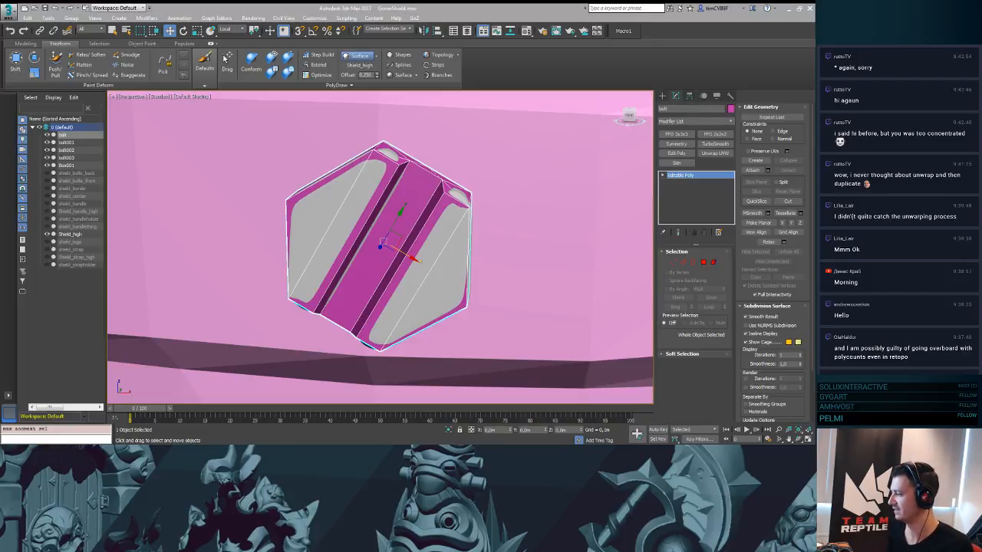
mouse_move(471, 230)
alt+middle_down()
mouse_move(521, 240)
mouse_move(483, 230)
mouse_move(506, 222)
mouse_move(447, 222)
mouse_move(391, 241)
mouse_move(453, 233)
alt+middle_up()
click(460, 230)
key(z)
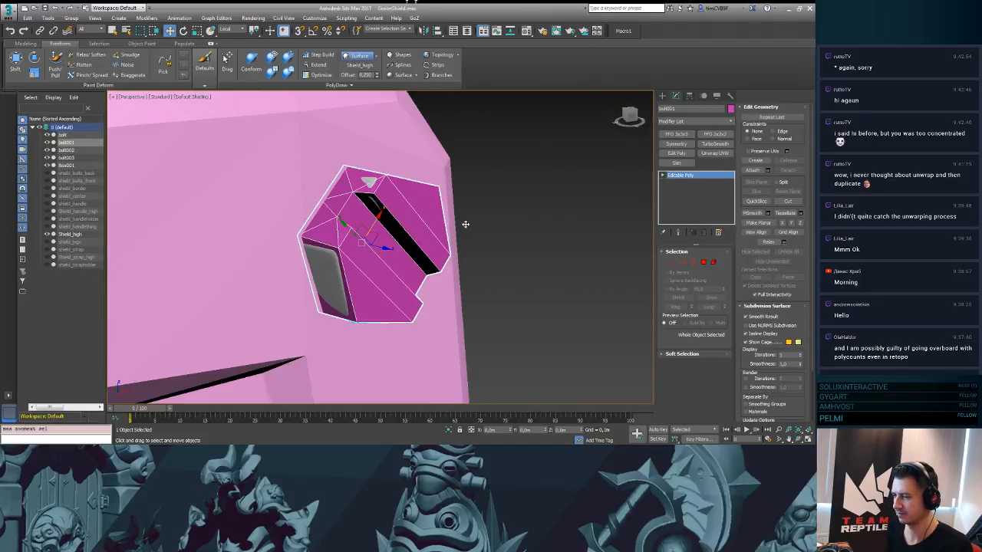
drag(385, 247, 383, 250)
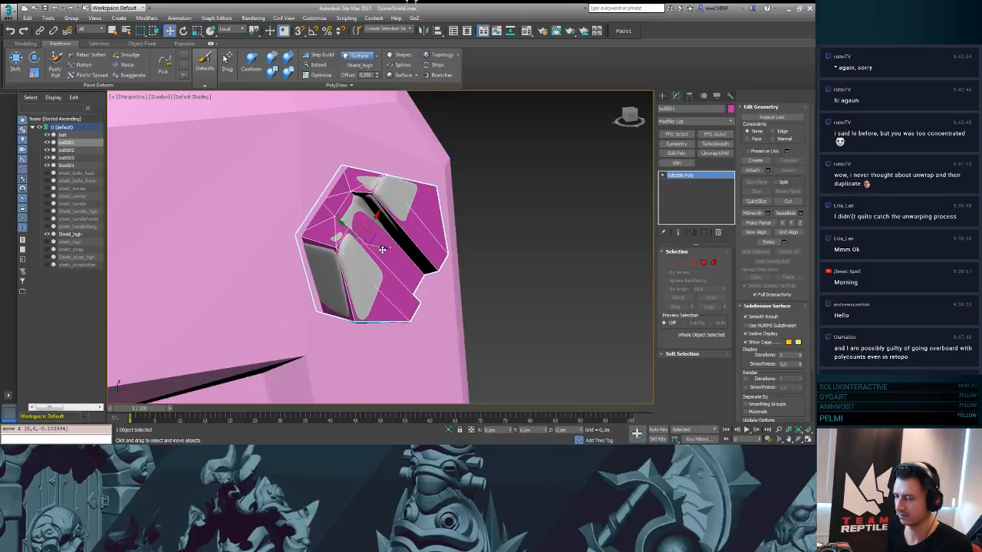
alt+middle_drag(382, 250, 434, 202)
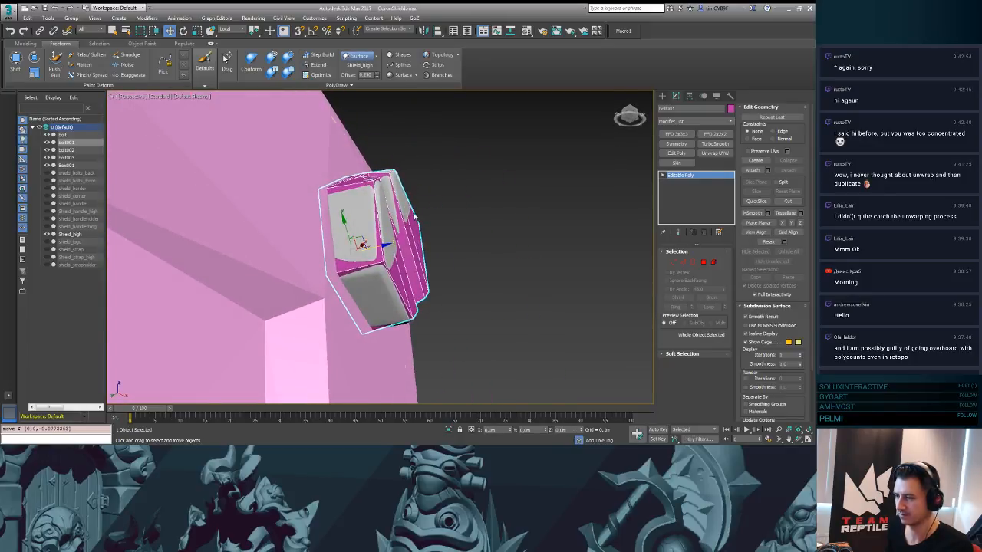
- Tilt the upper-right corner bolt slightly around its local X axis to follow the high-poly bolt
key(e)
drag(377, 235, 377, 240)
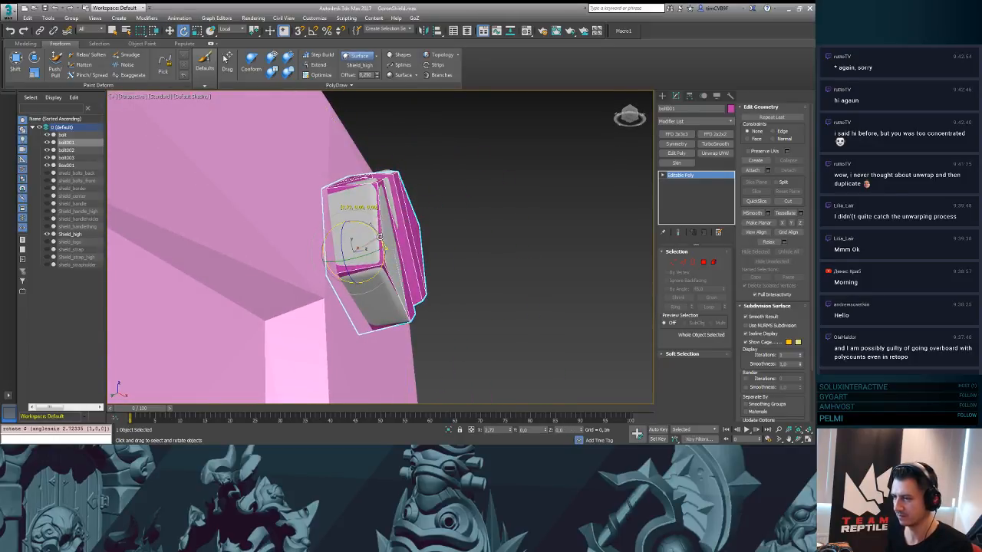
alt+middle_drag(377, 240, 401, 260)
key(w)
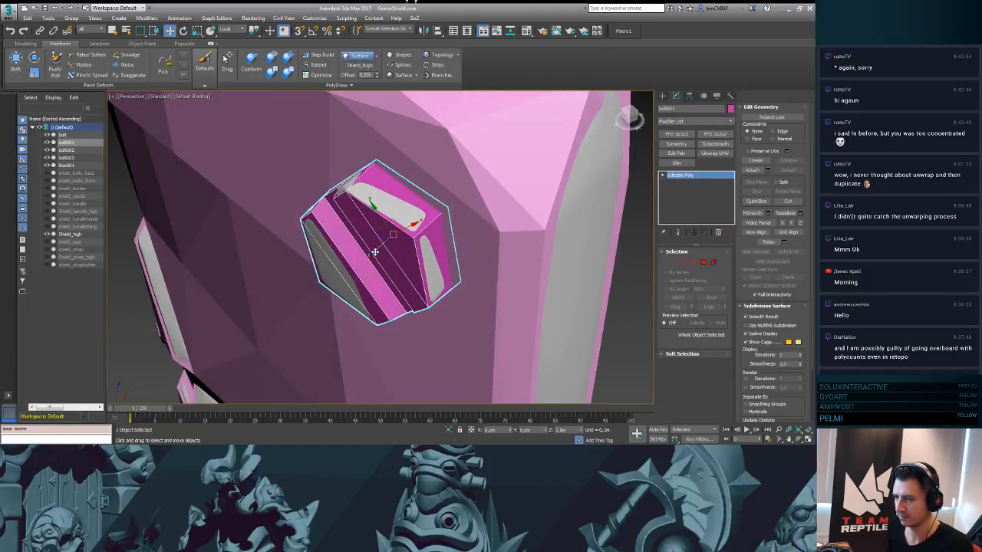
- Rotate the upper-right corner bolt slightly around its local Y axis to line it up with the high-poly bolt
drag(375, 252, 375, 251)
alt+middle_drag(375, 251, 337, 197)
key(e)
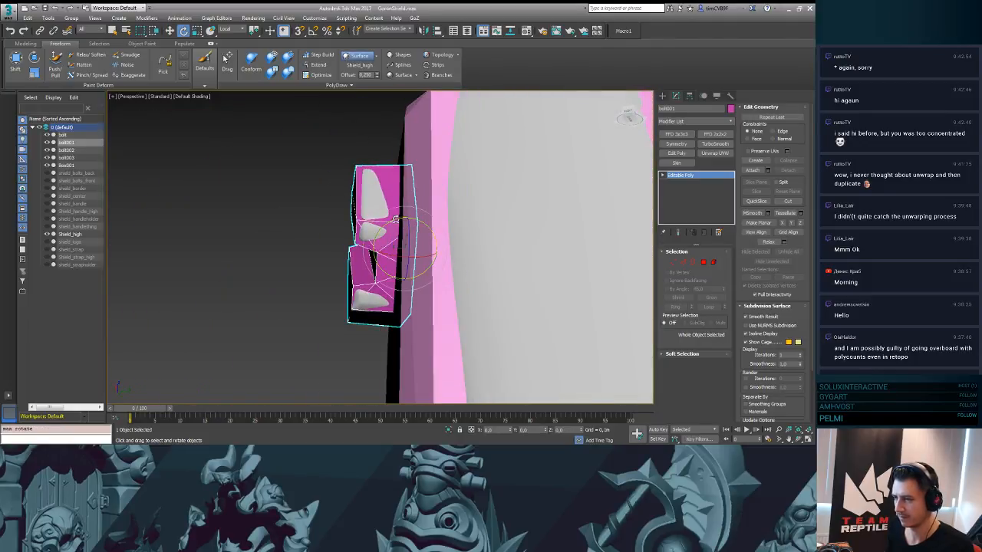
drag(394, 220, 395, 224)
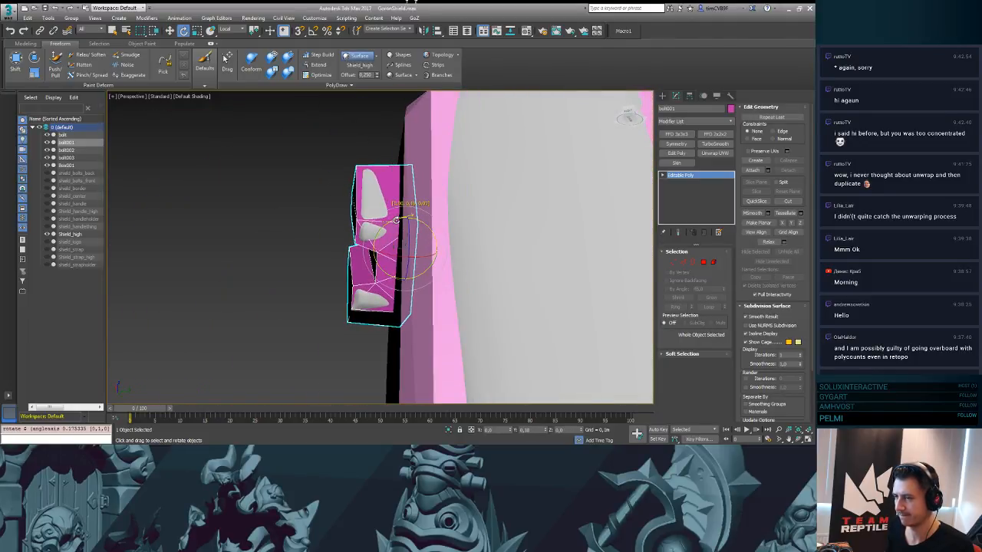
alt+middle_drag(396, 224, 444, 213)
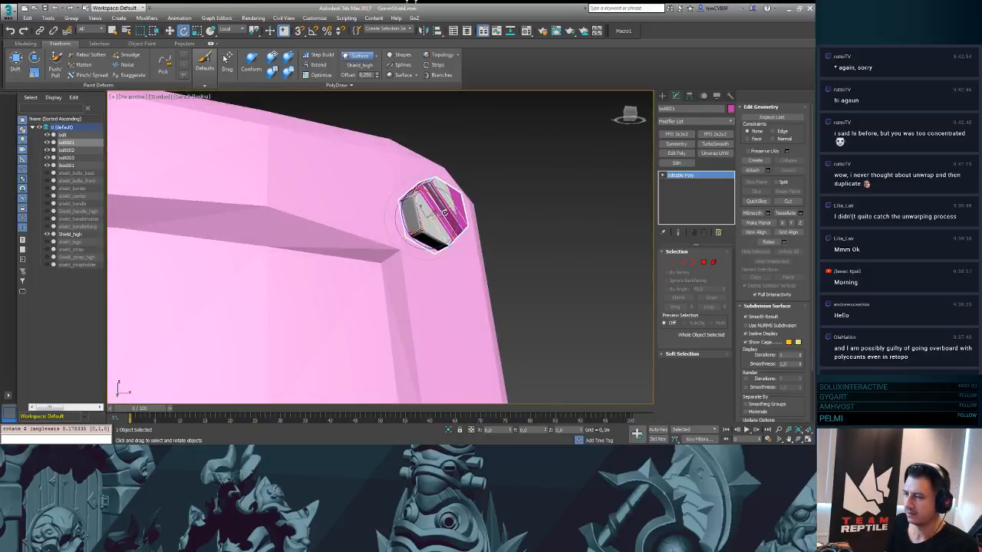
drag(435, 217, 436, 218)
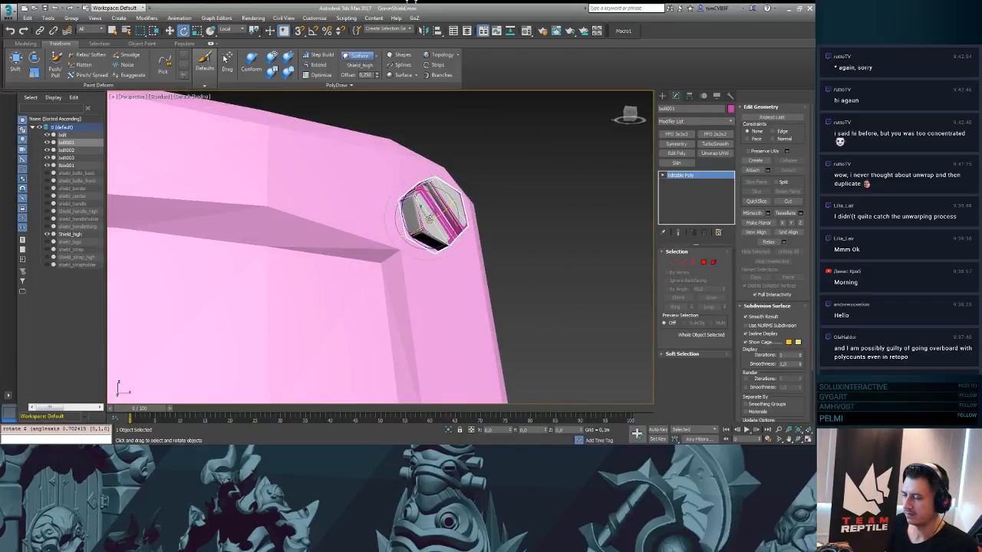
scroll(462, 297, down, 10)
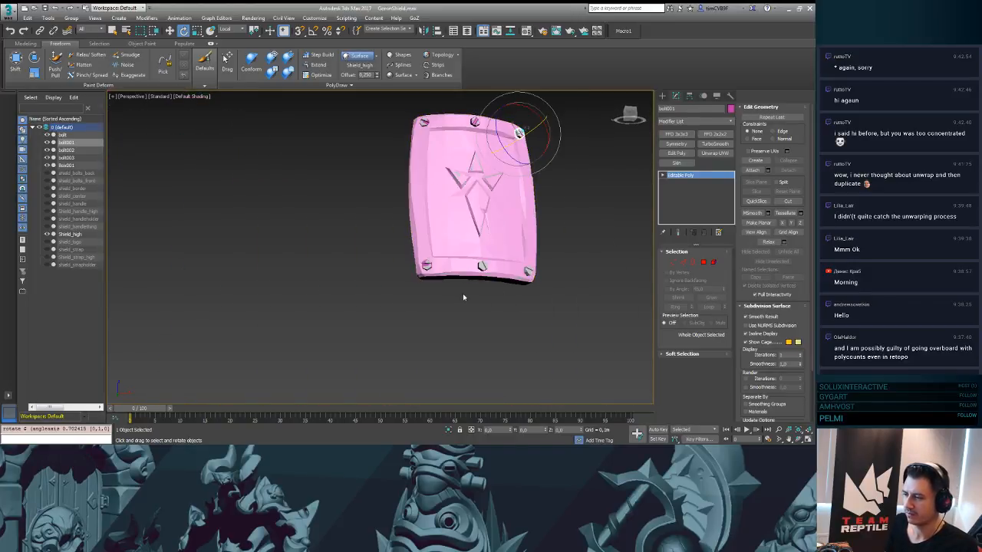
- Clone the lower-left corner bolt as a copy and place it beside the bottom-centre high-poly bolt
scroll(463, 297, up, 4)
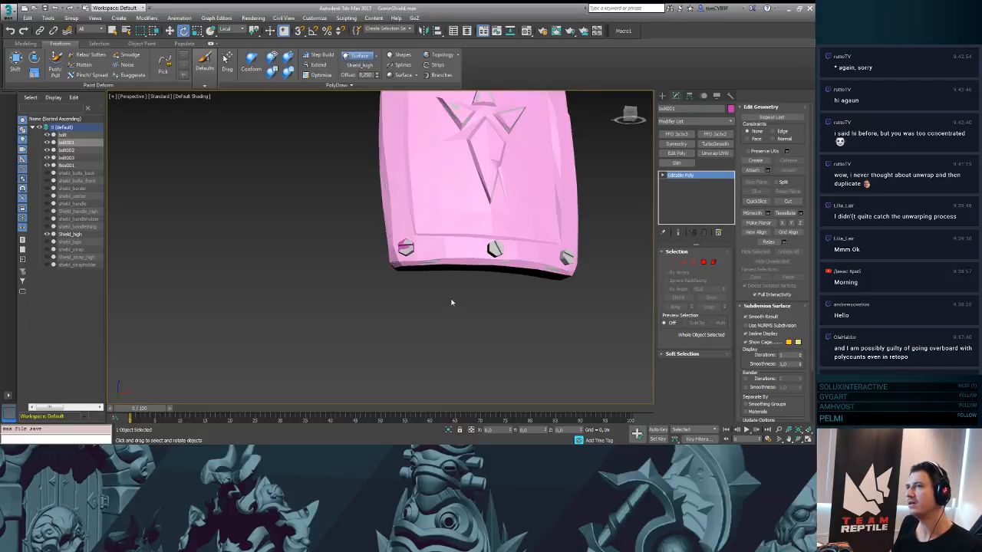
scroll(417, 276, up, 5)
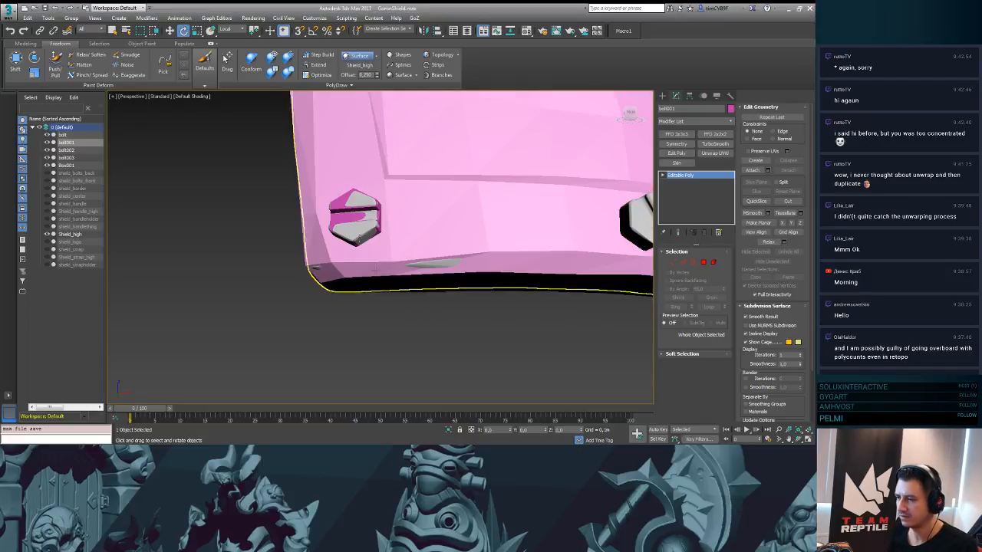
click(357, 218)
scroll(445, 196, down, 2)
key(w)
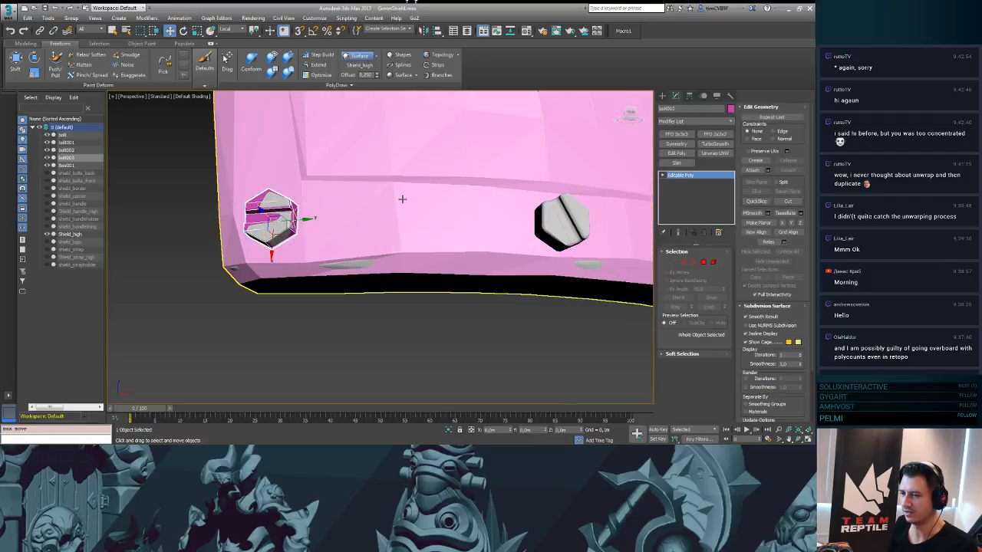
alt+middle_drag(401, 197, 310, 247)
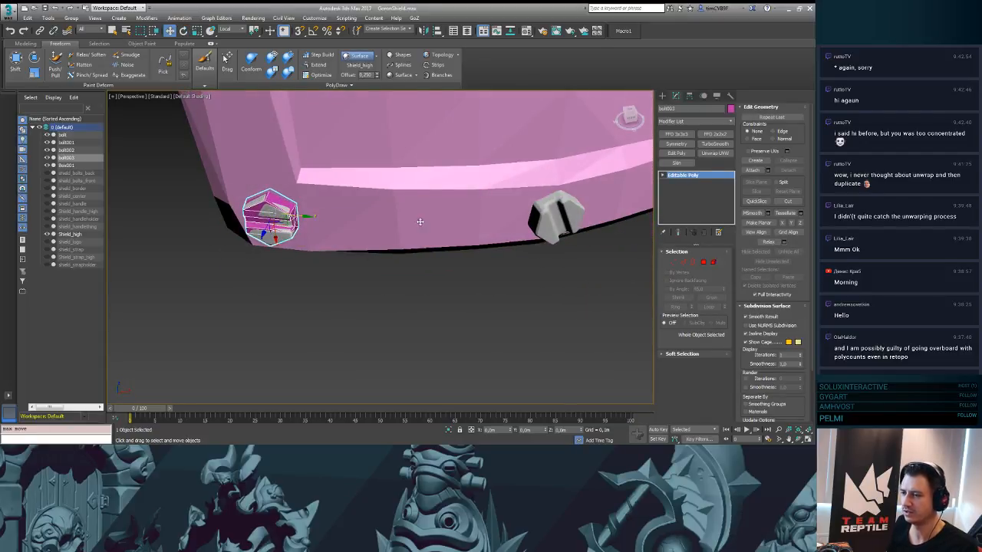
shift+drag(275, 223, 554, 249)
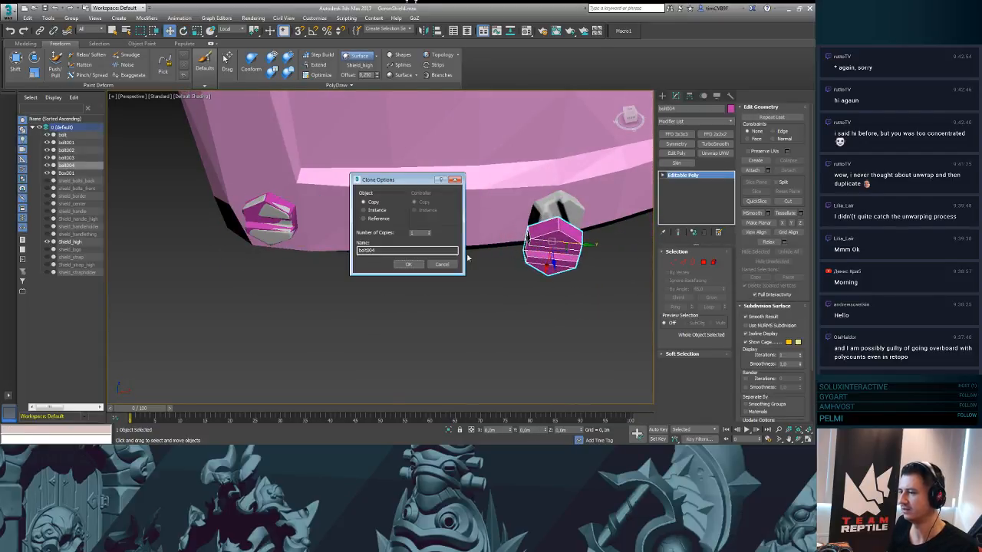
click(408, 265)
- Move the copied bolt onto the bottom-centre high-poly bolt
mouse_move(450, 256)
alt+middle_down()
mouse_move(552, 256)
mouse_move(460, 281)
mouse_move(368, 269)
alt+middle_up()
drag(368, 269, 394, 229)
middle_drag(400, 237, 430, 257)
scroll(447, 288, up, 4)
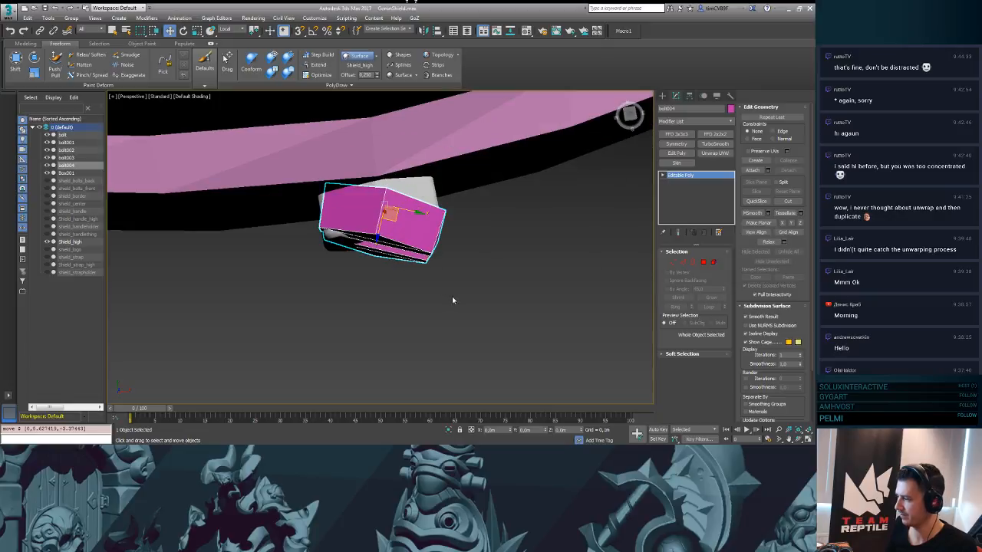
alt+middle_drag(452, 301, 446, 161)
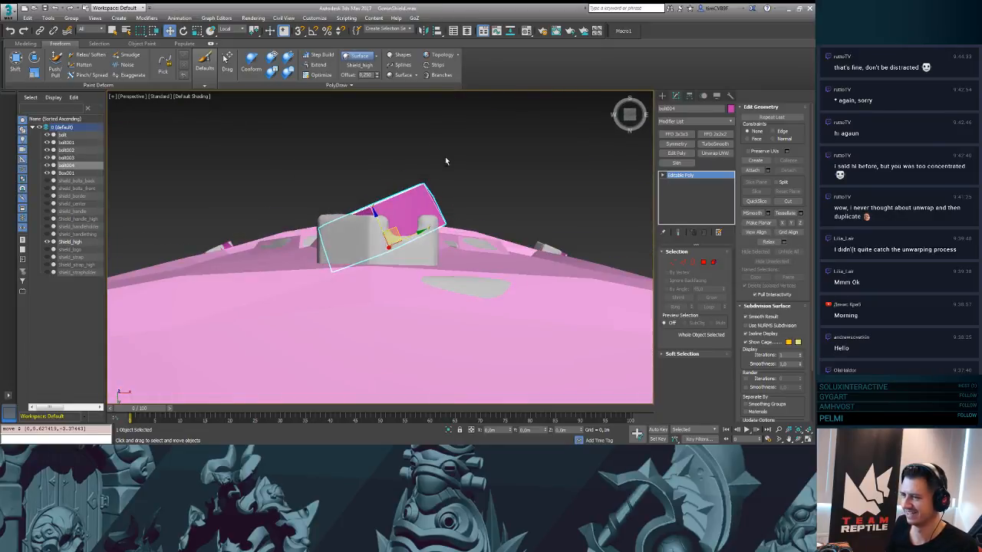
- Rotate the bottom-centre bolt so its base lies flat against the shield like the high-poly bolt
key(e)
mouse_move(413, 247)
mouse_down()
mouse_move(414, 228)
mouse_move(391, 246)
mouse_move(399, 237)
mouse_up()
key(w)
key(e)
alt+middle_drag(414, 201, 412, 261)
- Shift the bottom-centre bolt along its local X axis and push it slightly deeper along local Z
key(w)
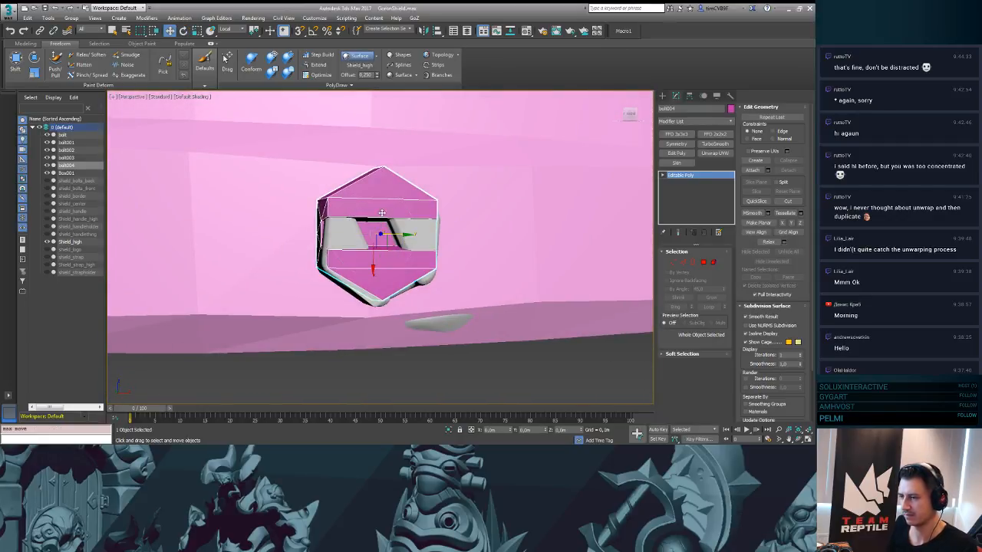
drag(375, 266, 377, 272)
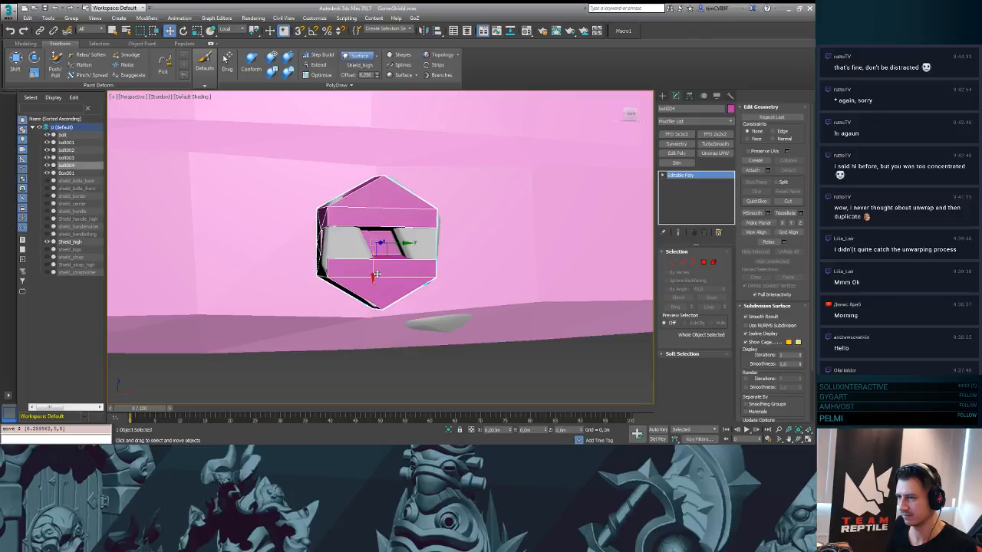
alt+middle_drag(377, 273, 384, 244)
drag(383, 244, 383, 245)
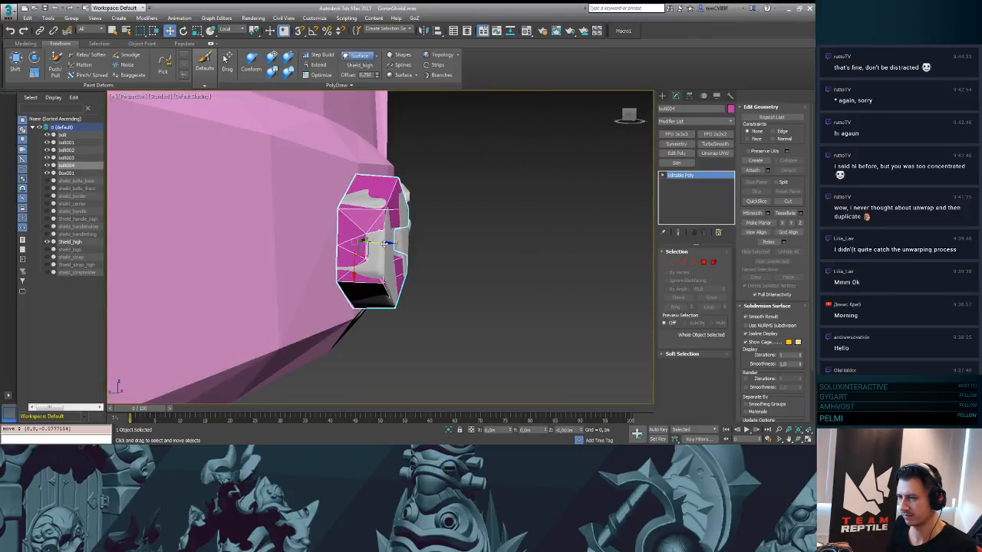
- Rotate the bottom-centre bolt about -64 degrees around its local Z axis to align its slot with the high-poly bolt
mouse_move(384, 244)
alt+middle_down()
mouse_move(407, 242)
mouse_move(374, 235)
alt+middle_up()
key(e)
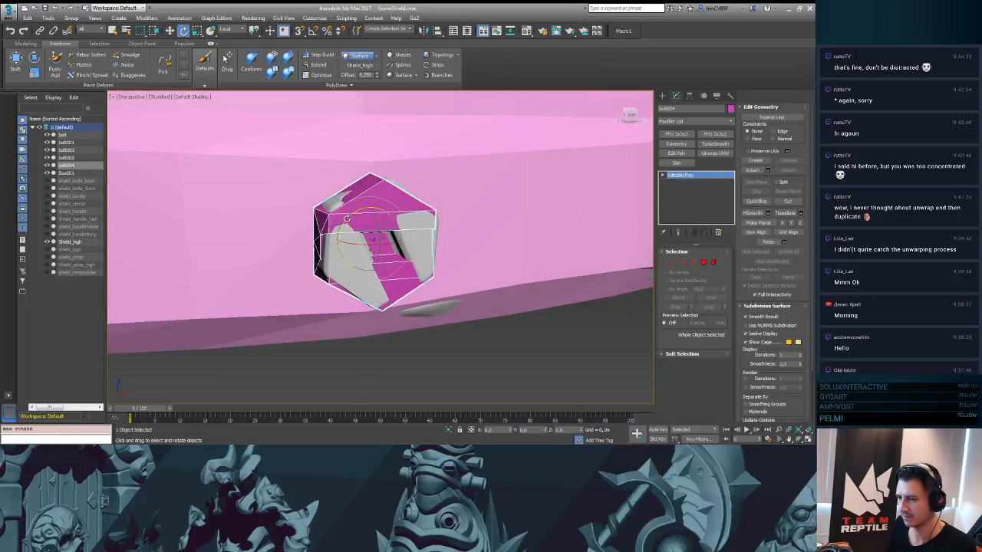
drag(416, 201, 408, 203)
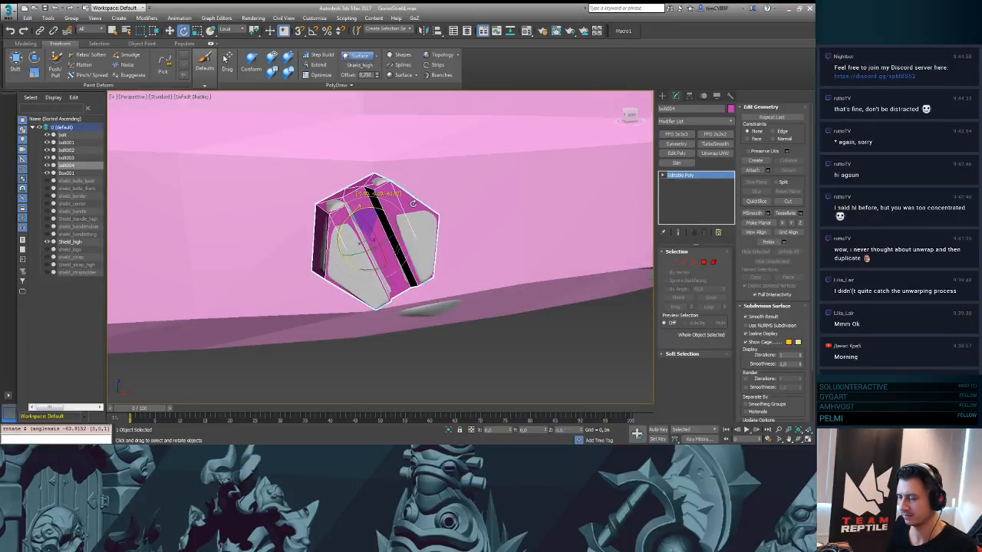
scroll(420, 206, up, 4)
alt+middle_drag(418, 204, 337, 220)
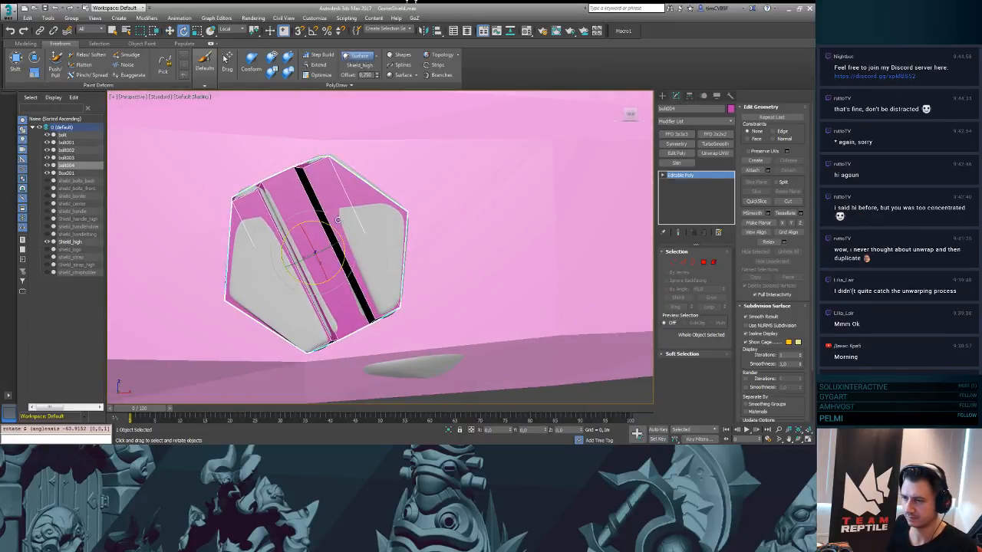
drag(328, 225, 328, 226)
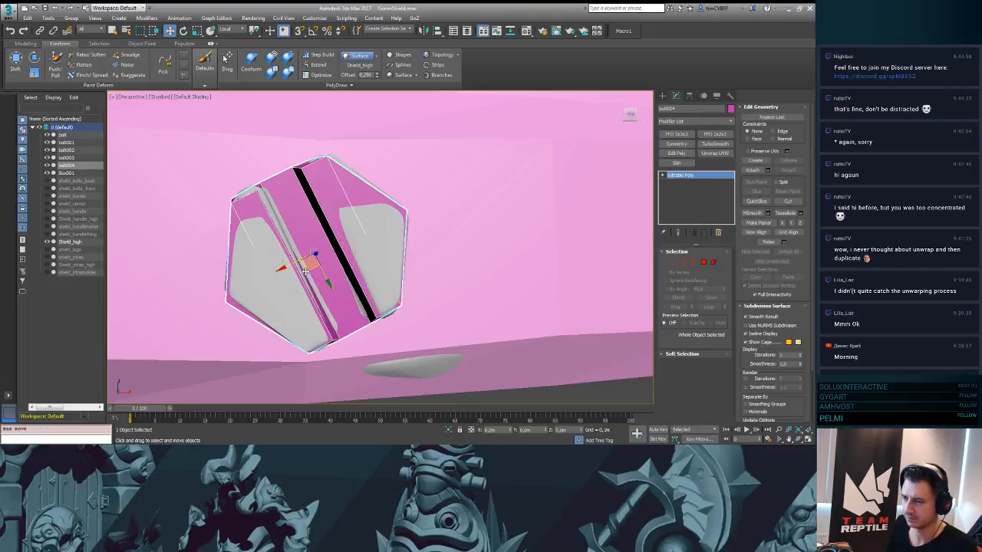
- Fine-tune the bottom-centre bolt's rotation and its position in the local XY plane over the high-poly bolt
drag(307, 266, 311, 264)
key(e)
drag(337, 225, 332, 230)
key(w)
drag(314, 264, 310, 268)
alt+middle_drag(311, 237, 354, 244)
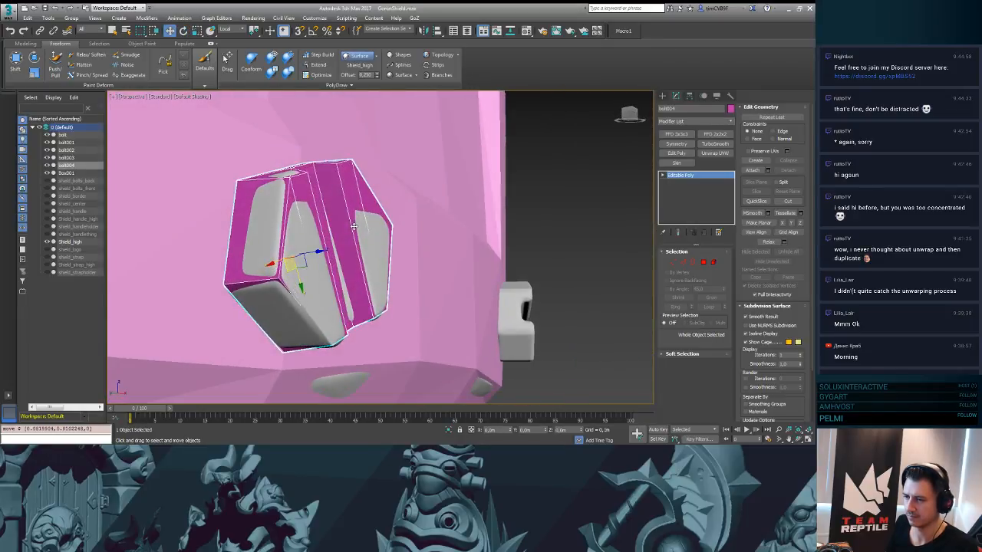
drag(300, 284, 302, 289)
- Push the bottom-centre bolt slightly deeper along its local Z axis and tilt it to follow the high-poly bolt
alt+middle_drag(302, 288, 370, 275)
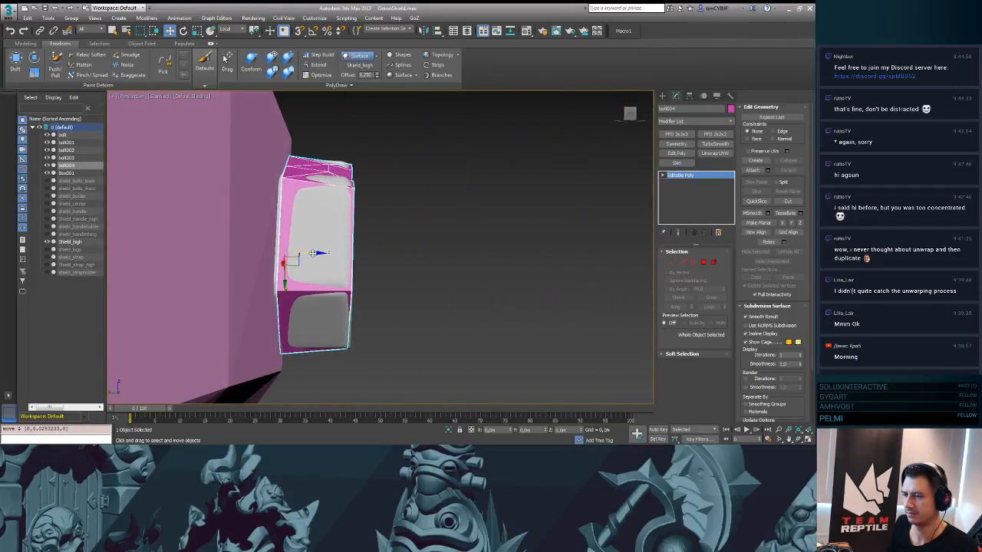
drag(315, 253, 311, 253)
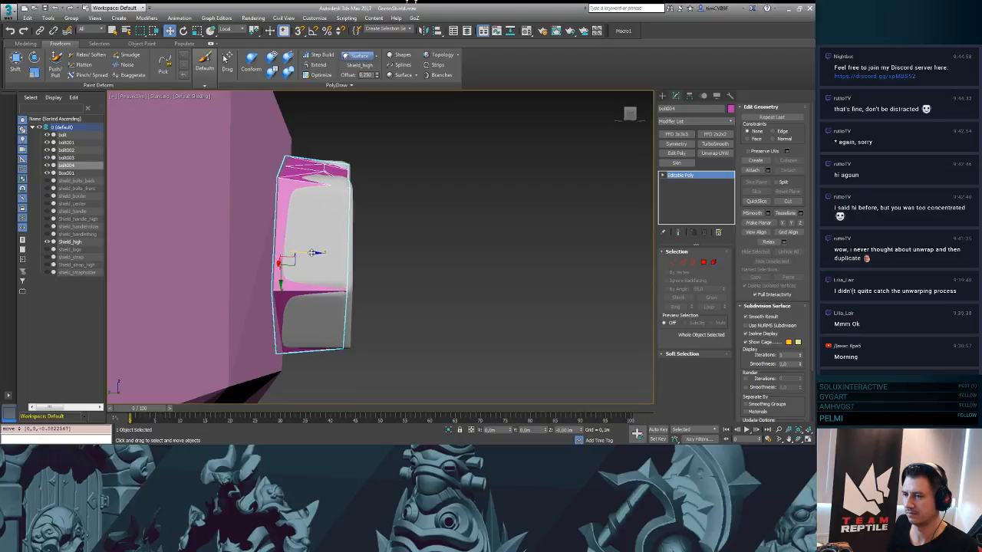
alt+middle_drag(359, 236, 377, 220)
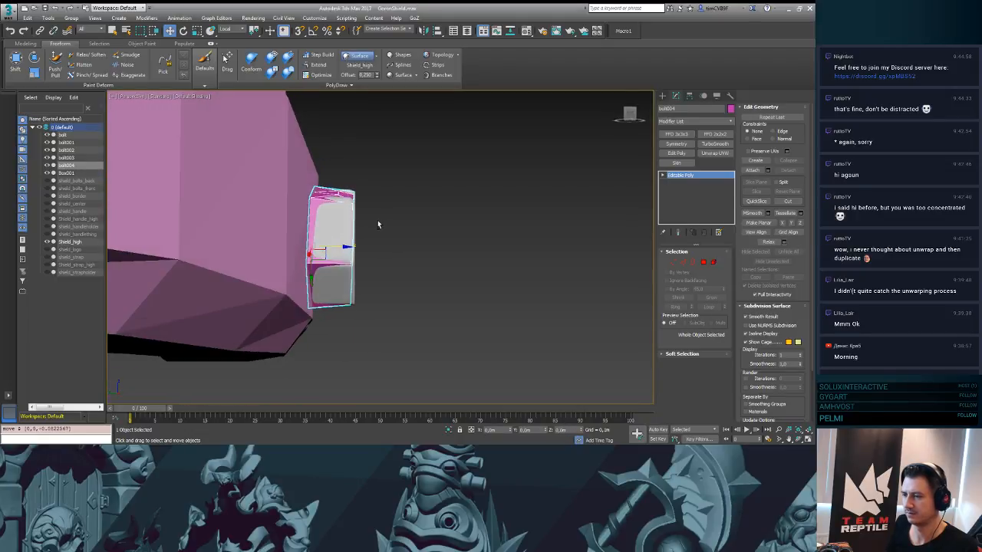
key(e)
drag(338, 228, 339, 233)
alt+middle_drag(339, 233, 481, 268)
- Check the lower-left corner bolt's fit, and pull the bottom-centre bolt slightly outward along its local Z axis
click(404, 223)
alt+middle_drag(404, 223, 347, 227)
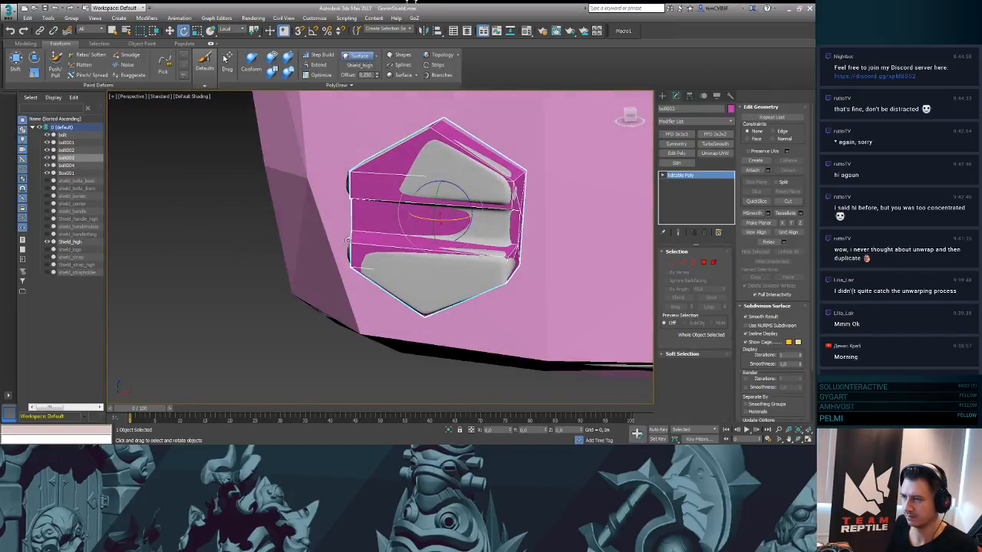
scroll(429, 241, down, 10)
middle_drag(443, 245, 359, 271)
scroll(502, 300, up, 5)
click(243, 355)
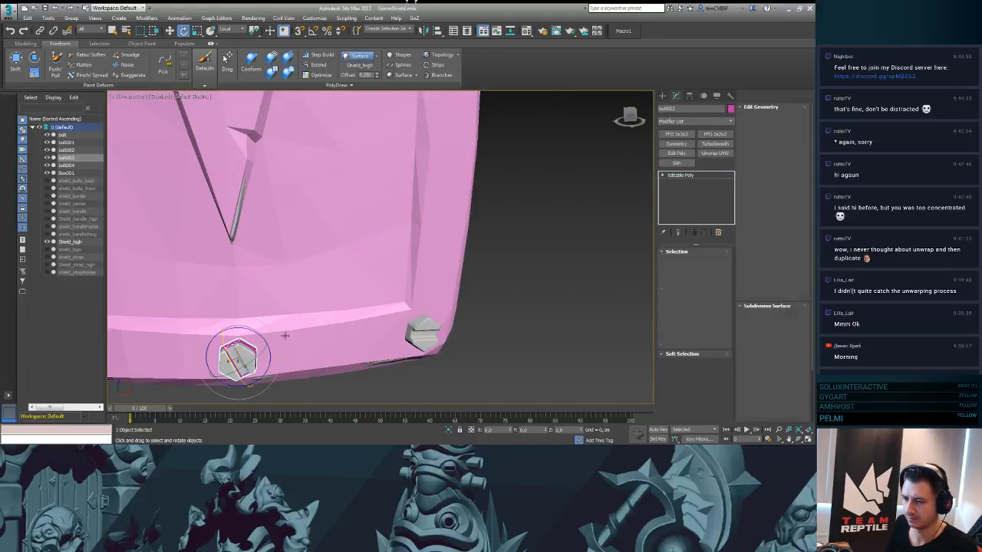
middle_drag(303, 336, 357, 245)
scroll(355, 239, up, 3)
key(w)
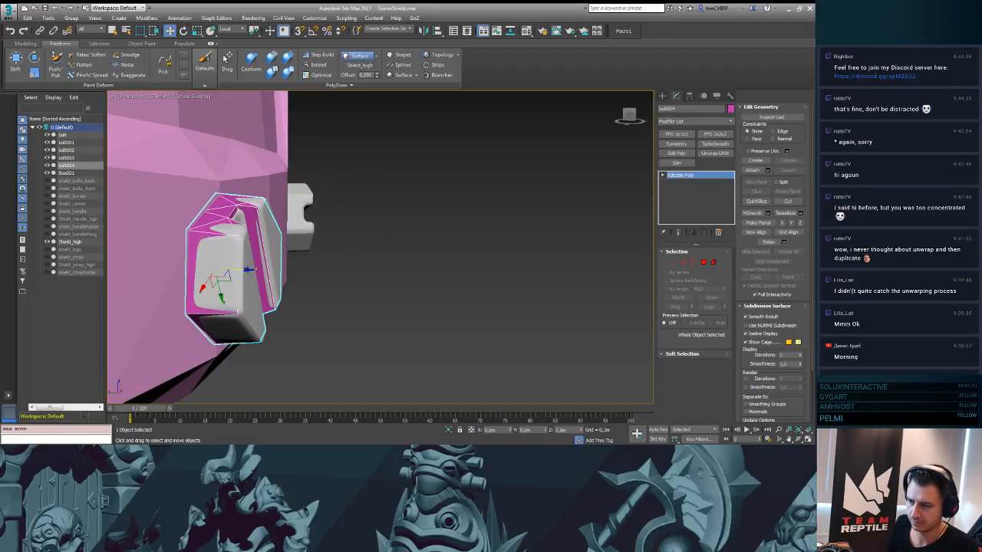
drag(244, 272, 247, 269)
- Move the open back border edges of the bottom-centre bolt slightly further into the shield
alt+middle_drag(247, 269, 207, 272)
key(3)
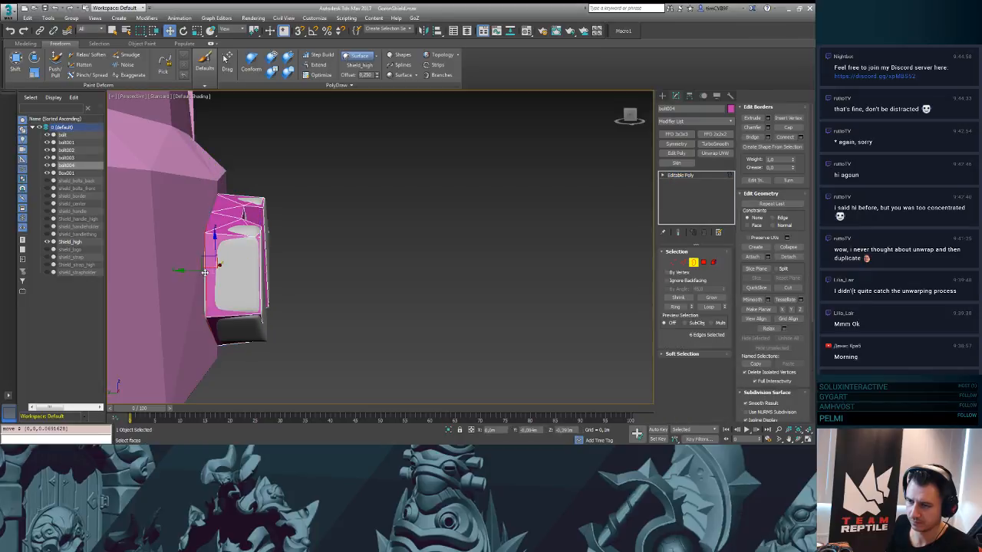
drag(193, 273, 188, 274)
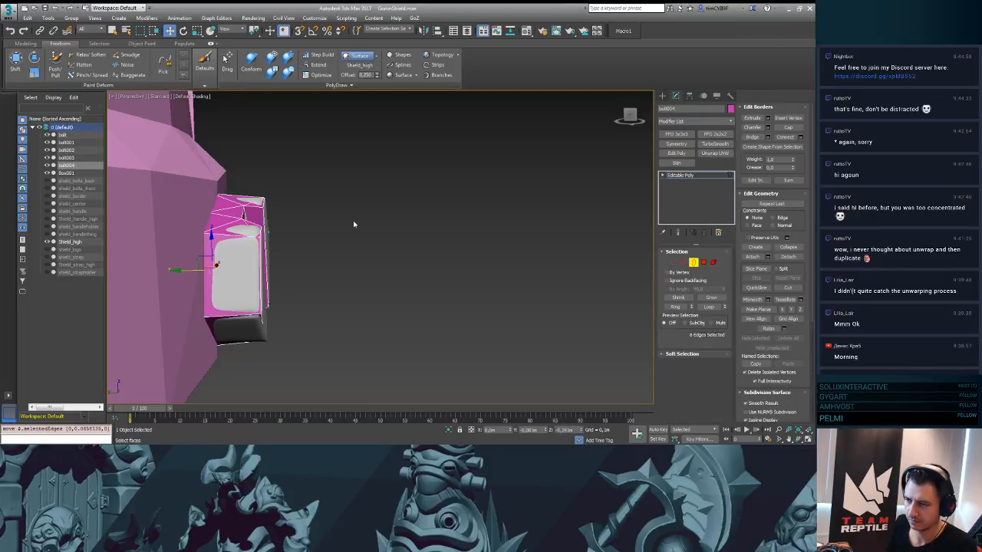
- Leave border editing and clone the bottom-centre bolt to the lower-right corner high-poly bolt
scroll(329, 230, down, 2)
middle_drag(353, 222, 341, 260)
scroll(341, 259, down, 2)
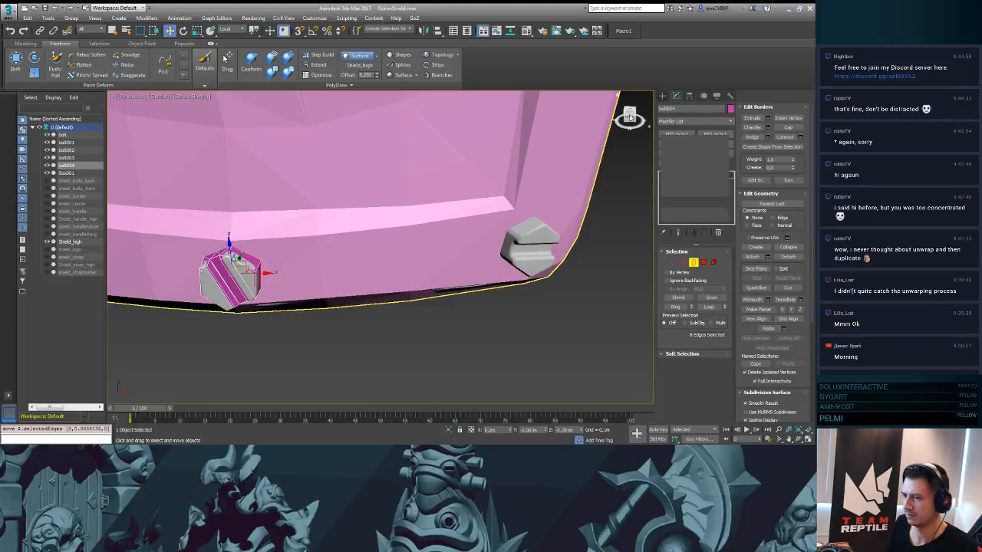
click(662, 96)
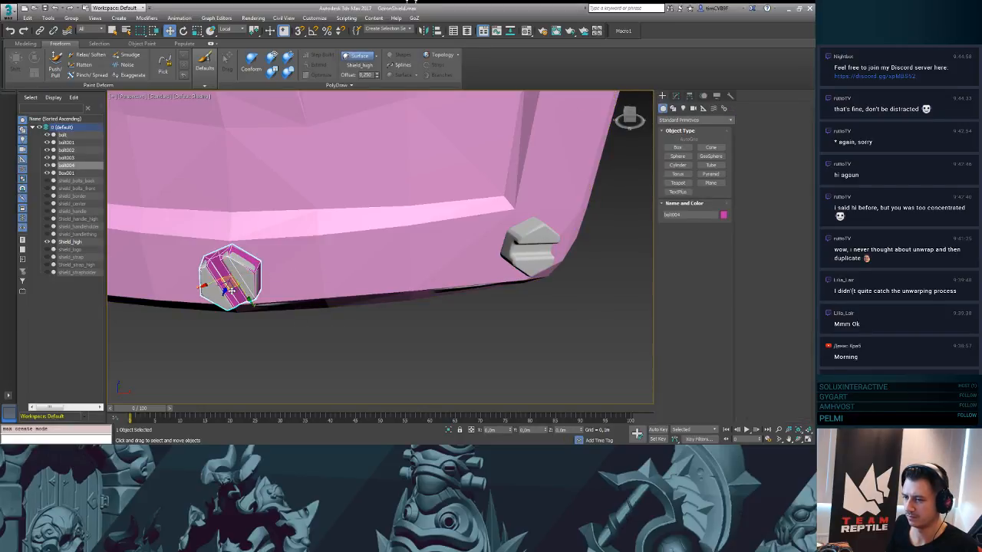
alt+middle_drag(231, 290, 227, 289)
mouse_move(229, 291)
shift+mouse_down()
mouse_move(494, 290)
mouse_move(510, 279)
shift+mouse_up()
click(403, 267)
- Move the copied bolt closer to the lower-right high-poly bolt and rotate it about -24 degrees around its local Y axis
key(z)
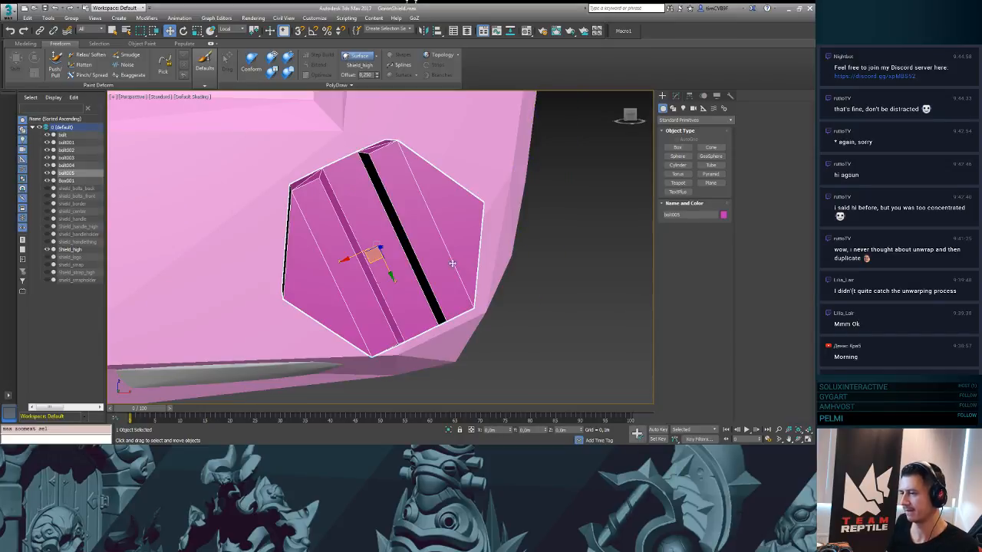
alt+middle_drag(452, 263, 476, 266)
drag(407, 300, 349, 234)
mouse_move(349, 234)
alt+middle_down()
mouse_move(384, 250)
mouse_move(351, 223)
mouse_move(360, 234)
mouse_move(366, 210)
mouse_move(347, 233)
alt+middle_up()
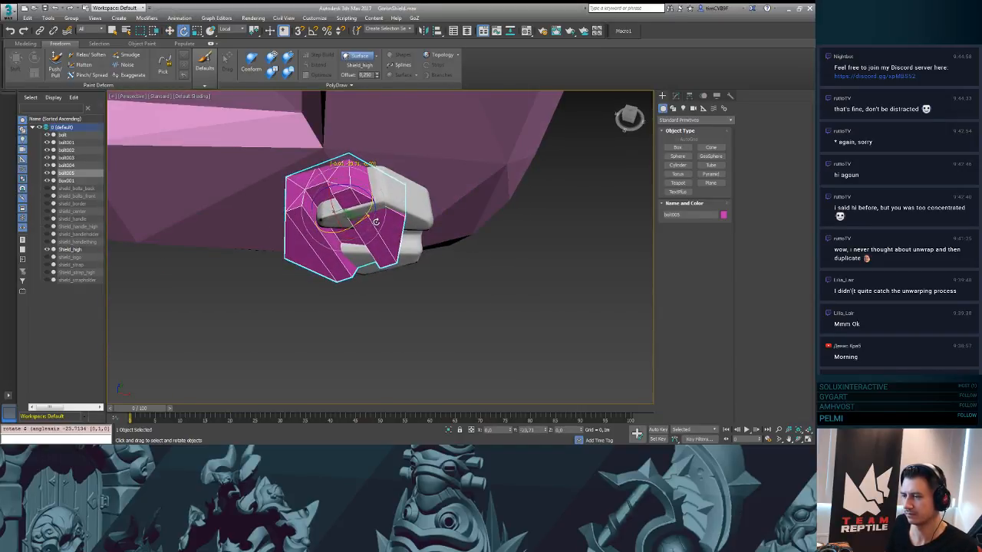
alt+middle_drag(375, 222, 346, 222)
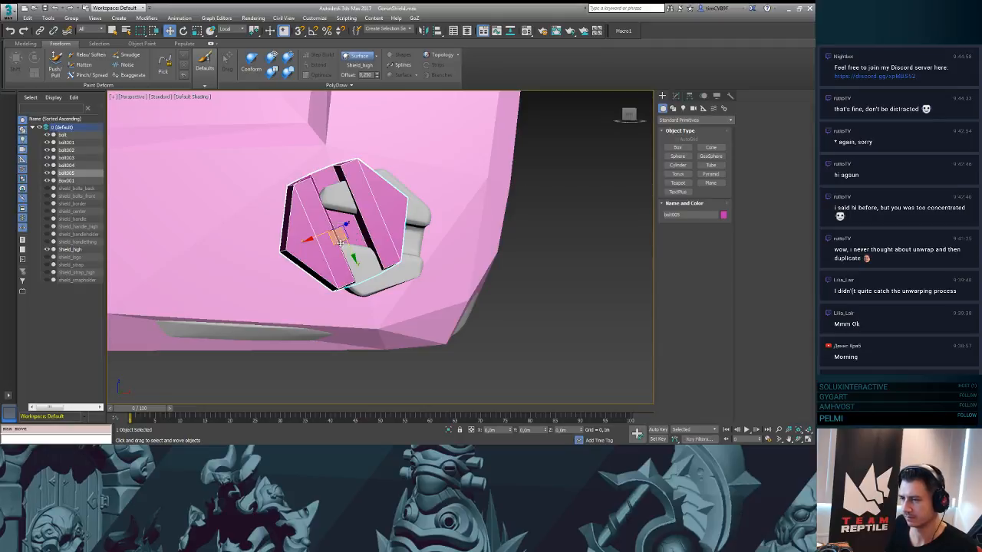
- Move bolt005 toward the shield and rotate it about 57° around its local Z so its slot matches the high-poly bolt
alt+middle_drag(365, 250, 310, 247)
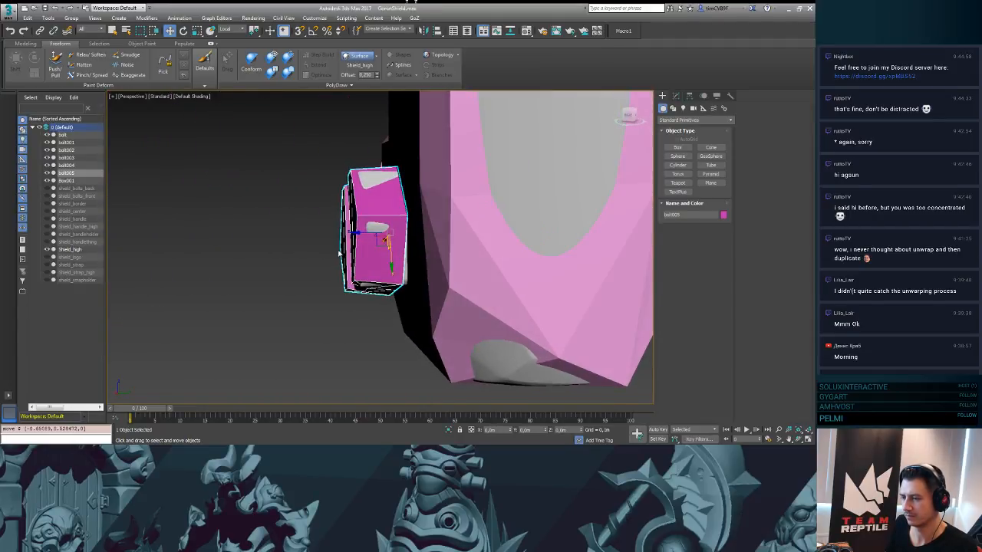
scroll(315, 247, up, 3)
drag(361, 213, 370, 214)
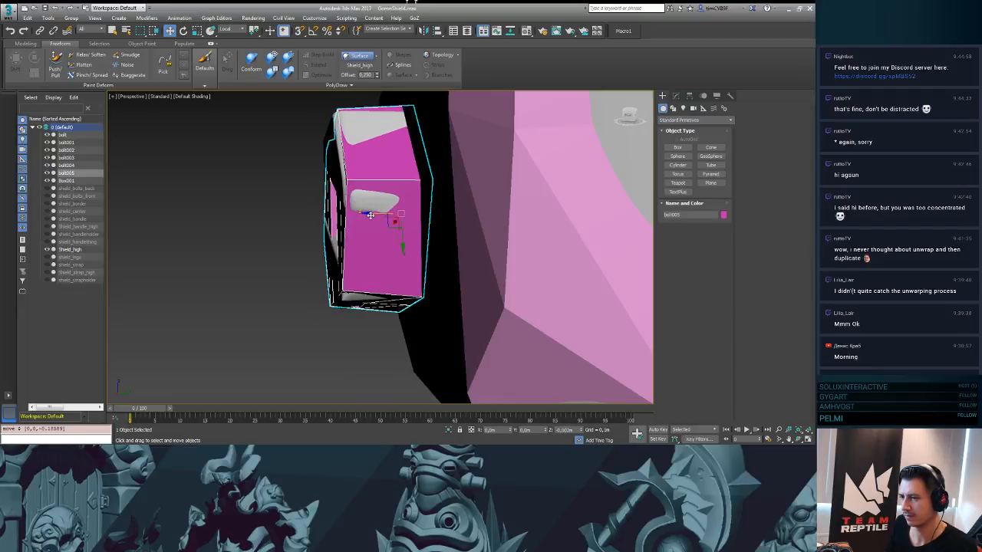
alt+middle_drag(363, 218, 429, 215)
alt+middle_drag(466, 210, 471, 215)
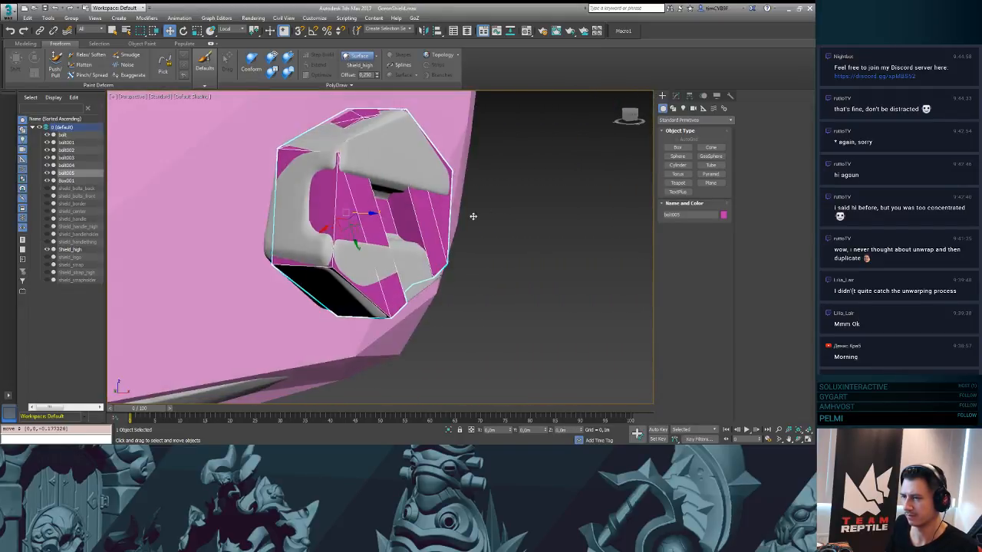
key(e)
drag(364, 202, 366, 205)
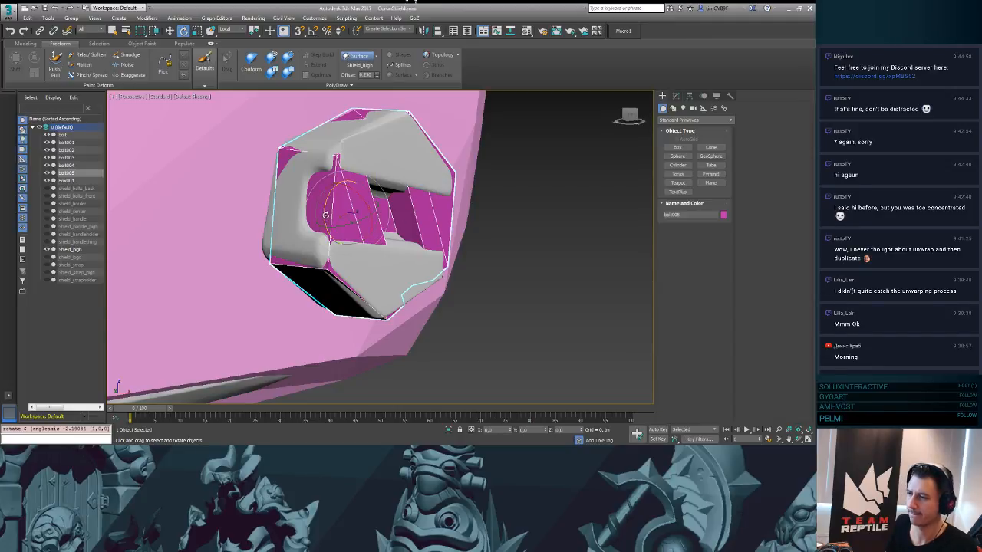
drag(325, 215, 329, 265)
- Center bolt005 over the face of the high-poly bolt and fine-tune its rotation and sideways position
alt+middle_drag(328, 265, 337, 241)
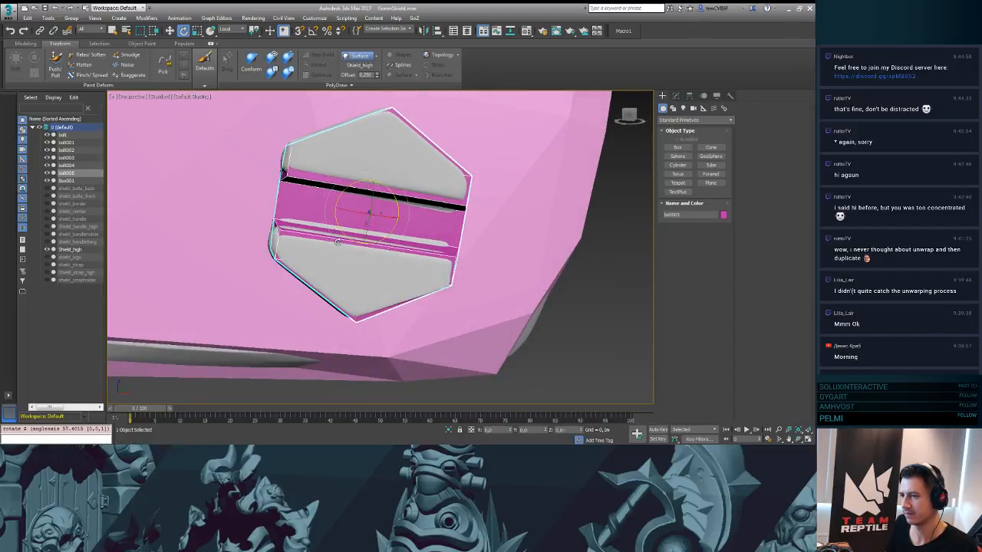
key(w)
drag(376, 220, 390, 196)
key(e)
alt+middle_drag(373, 203, 426, 209)
key(w)
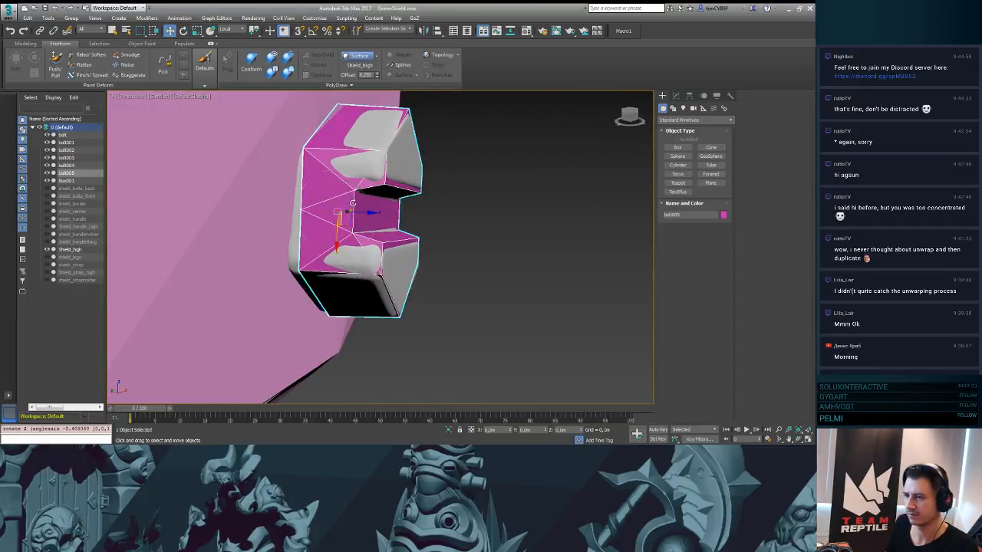
drag(337, 234, 336, 240)
alt+middle_drag(336, 240, 346, 241)
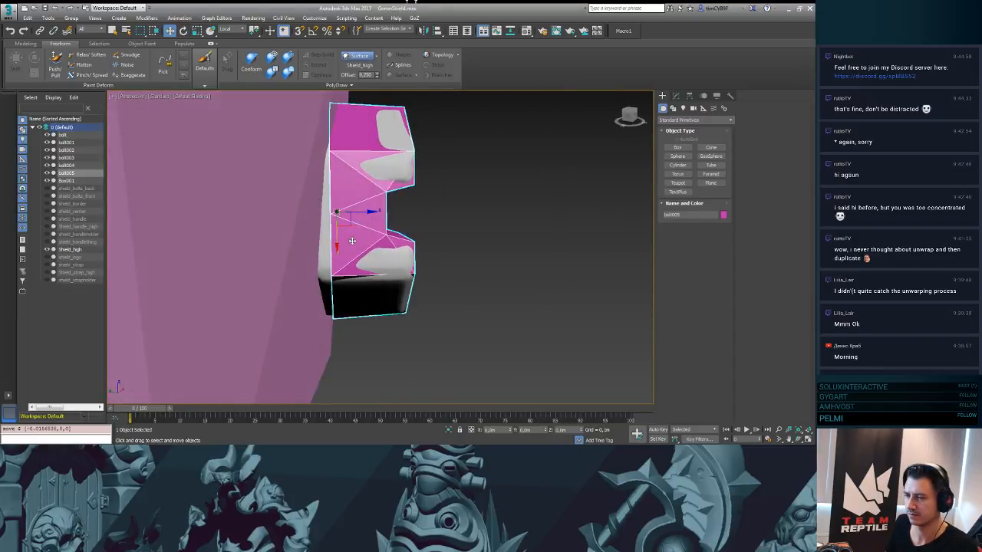
- Tilt bolt005 about 2.3° around its local Y and adjust its depth to match the high-poly bolt
key(e)
drag(368, 205, 365, 207)
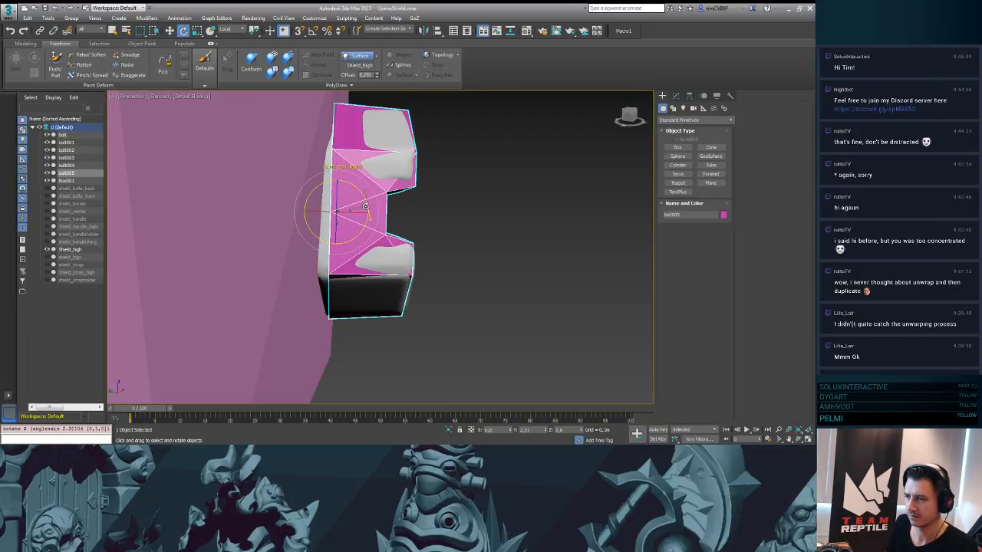
alt+middle_drag(412, 215, 402, 196)
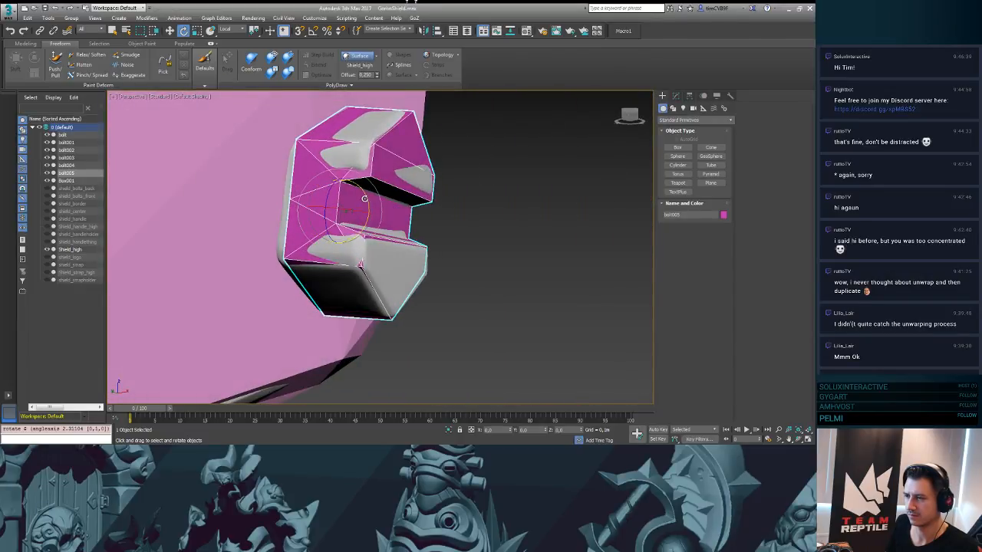
drag(366, 197, 369, 195)
alt+middle_drag(369, 195, 373, 211)
key(w)
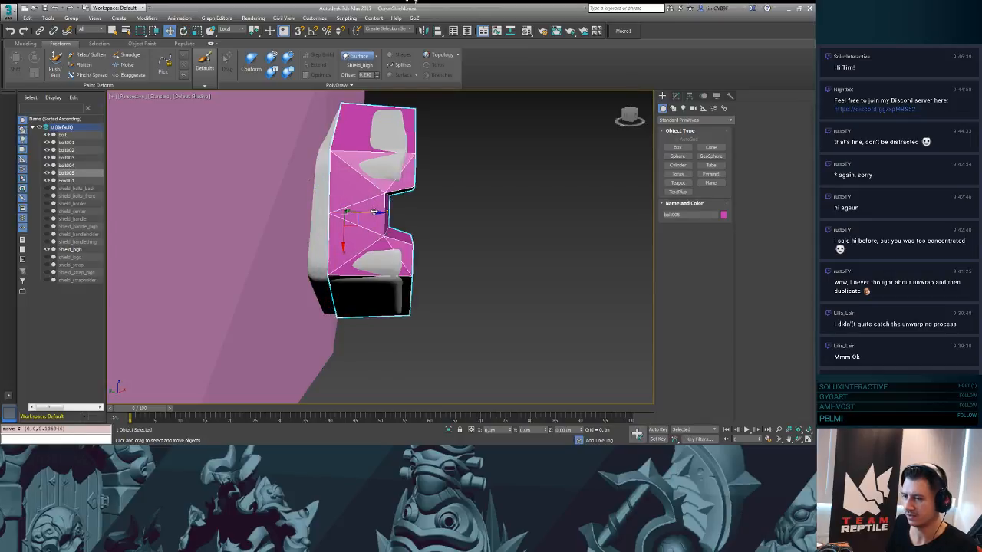
drag(373, 211, 366, 209)
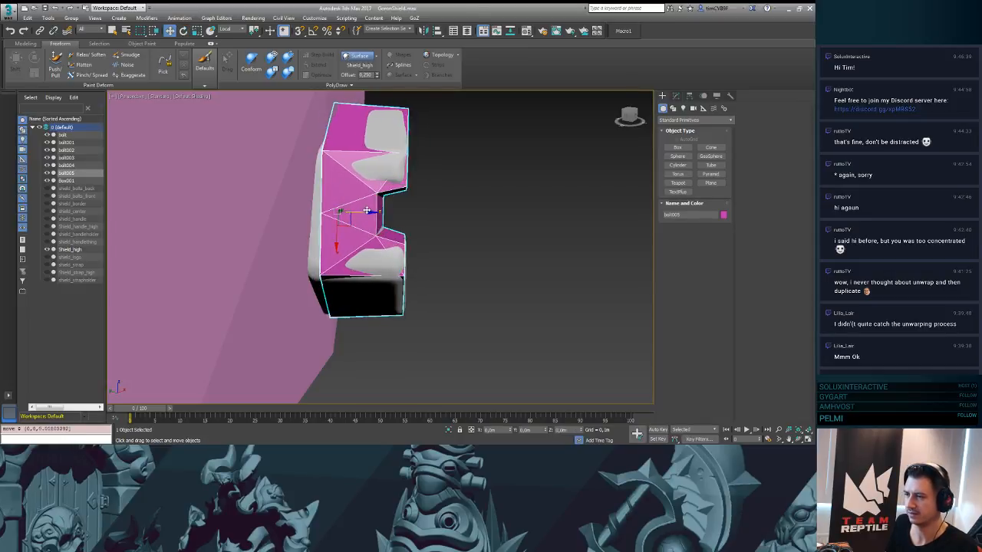
- Select bolt005's open rear border edges and move them into the shield surface
alt+middle_drag(367, 209, 329, 212)
key(2)
drag(331, 196, 315, 190)
alt+middle_drag(449, 230, 355, 171)
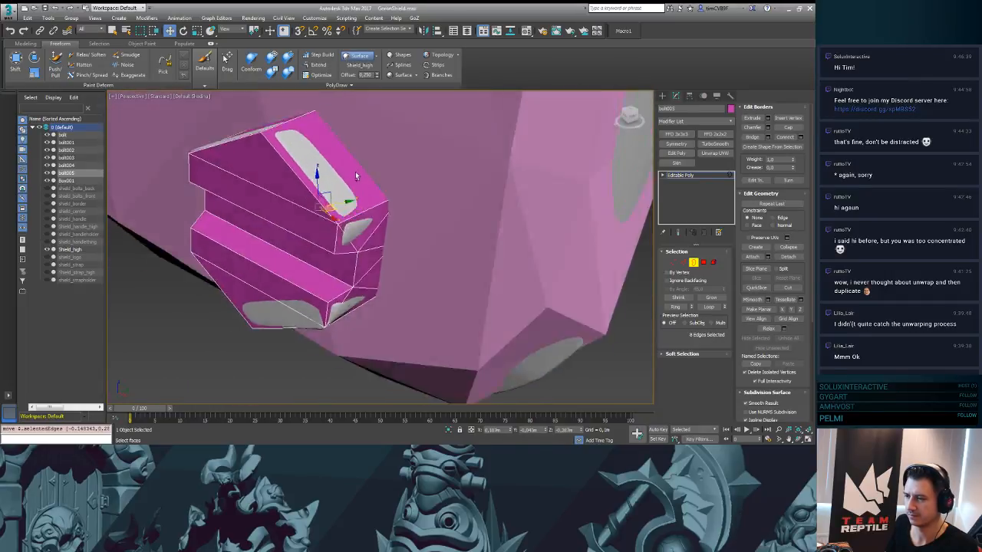
- Examine the fit of bolt005 and the shield's inner rim for high-poly bolts that still need a low-poly copy
scroll(355, 171, up, 5)
alt+middle_drag(397, 121, 468, 250)
scroll(418, 142, down, 5)
scroll(459, 247, down, 5)
scroll(470, 251, up, 5)
alt+middle_drag(369, 178, 443, 239)
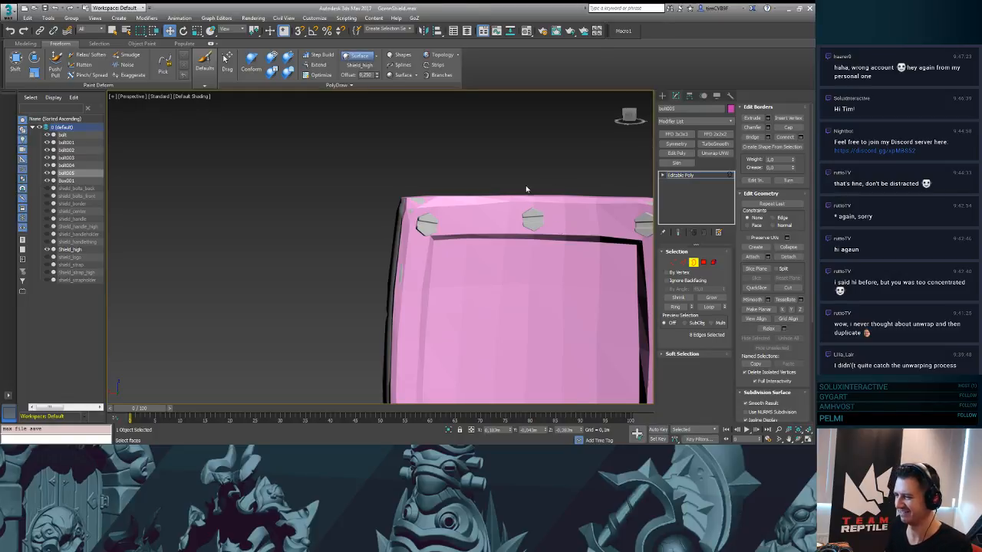
middle_drag(537, 196, 461, 252)
middle_drag(482, 293, 431, 140)
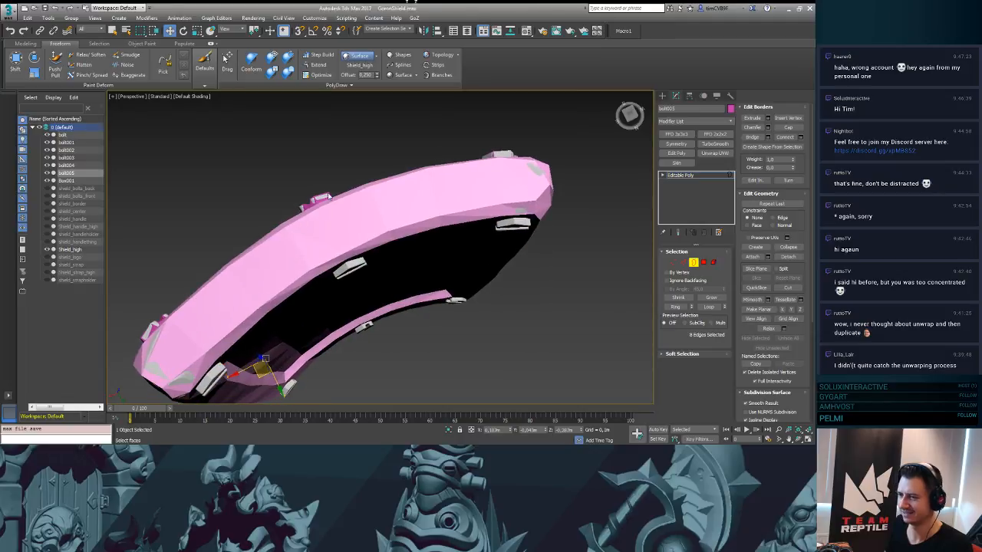
- Leave border editing and clone the low-poly bolt at the middle of the outer rim over to the inner side
click(662, 96)
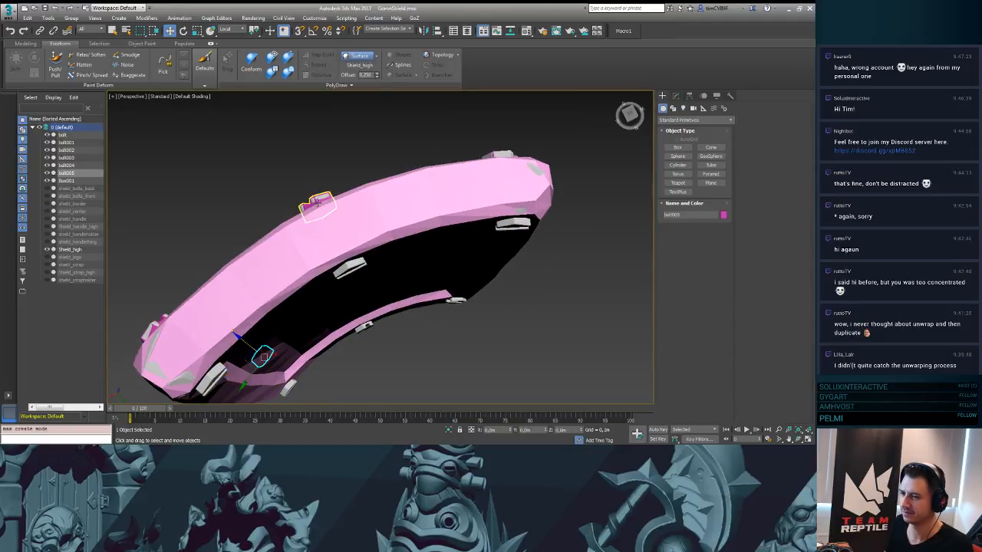
click(314, 201)
shift+drag(306, 189, 338, 254)
click(409, 269)
key(z)
- Rotate the cloned bolt 180° around its local Y and move it onto the high-poly bolt on the inner rim
alt+middle_drag(368, 284, 391, 219)
key(e)
drag(407, 238, 483, 216)
key(ctrl+z)
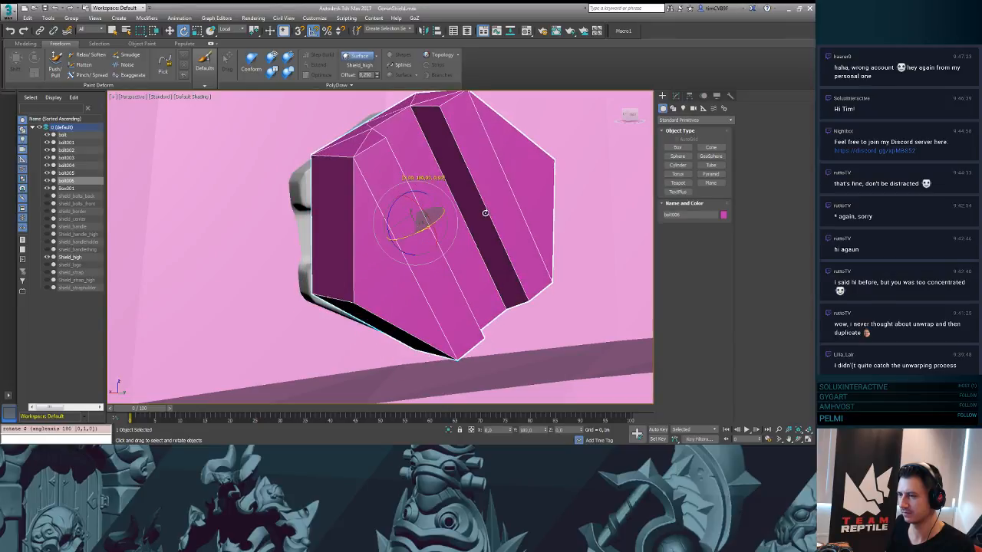
alt+middle_drag(484, 213, 432, 233)
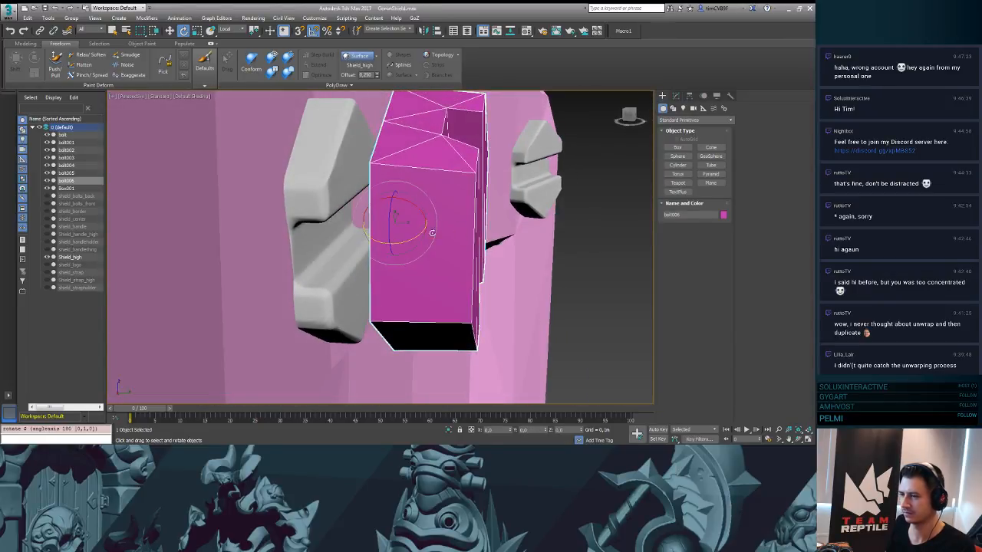
key(w)
drag(421, 225, 308, 234)
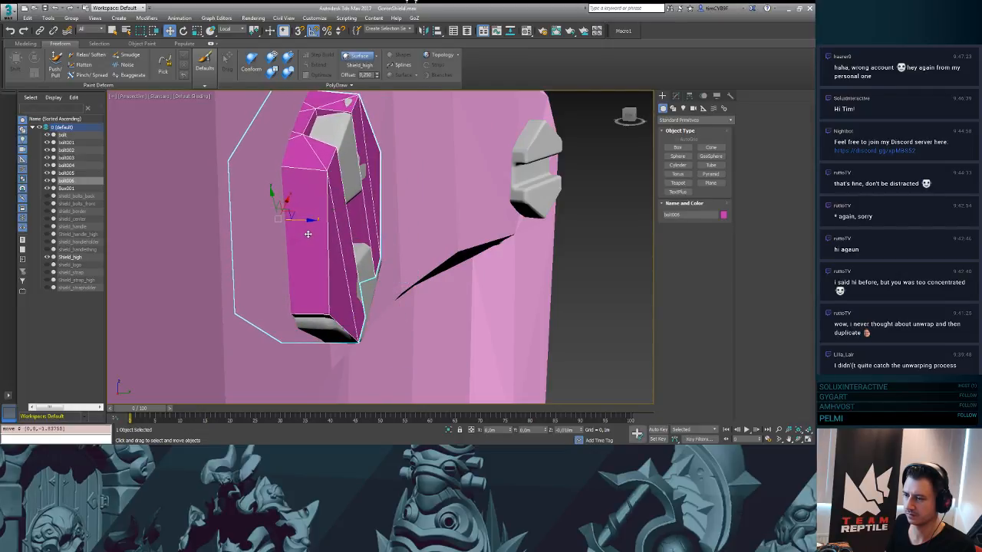
- Rotate bolt006 so its slot lines up with the inner high-poly bolt, and refine its depth
alt+middle_drag(434, 205, 324, 217)
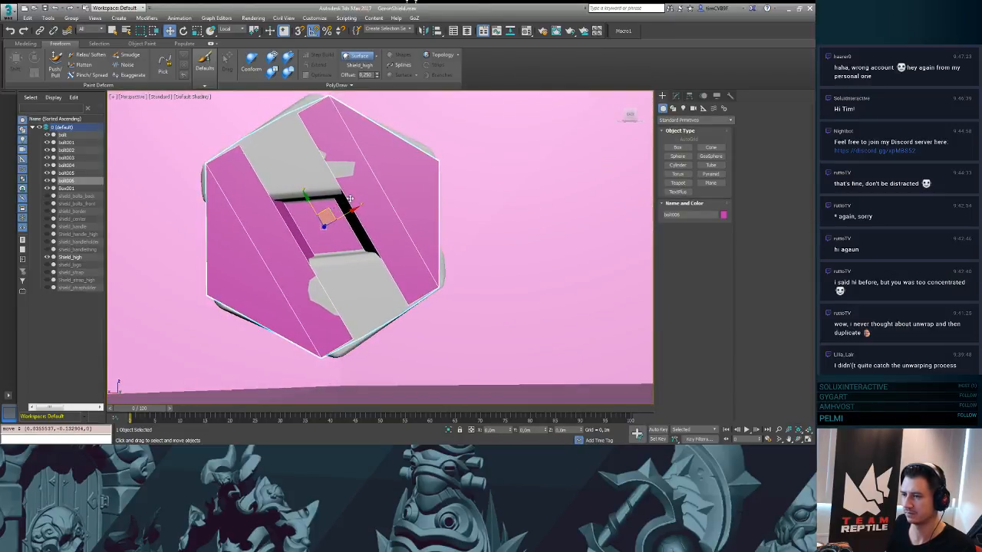
key(e)
mouse_move(342, 202)
mouse_down()
mouse_move(319, 187)
mouse_move(334, 199)
mouse_up()
alt+middle_drag(333, 199, 331, 234)
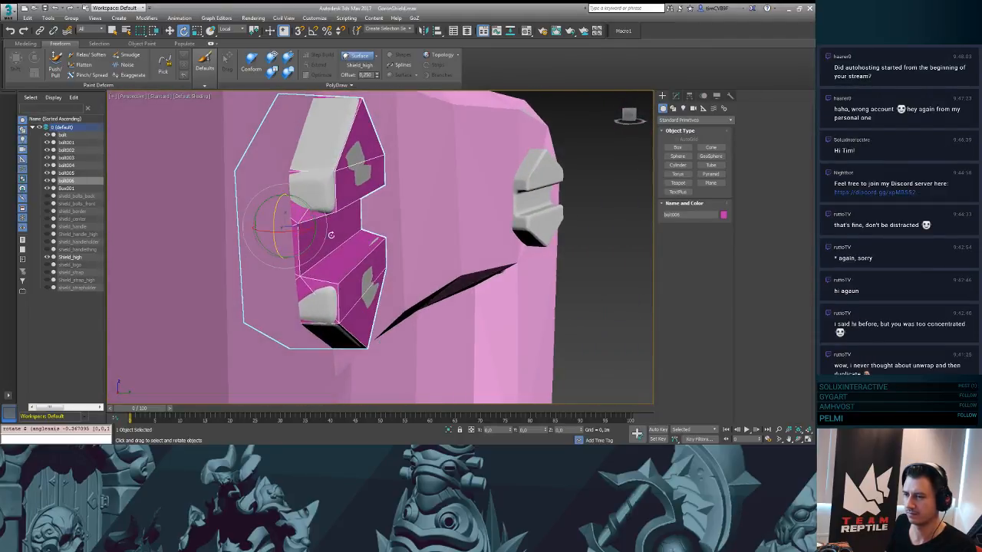
key(w)
drag(311, 230, 311, 231)
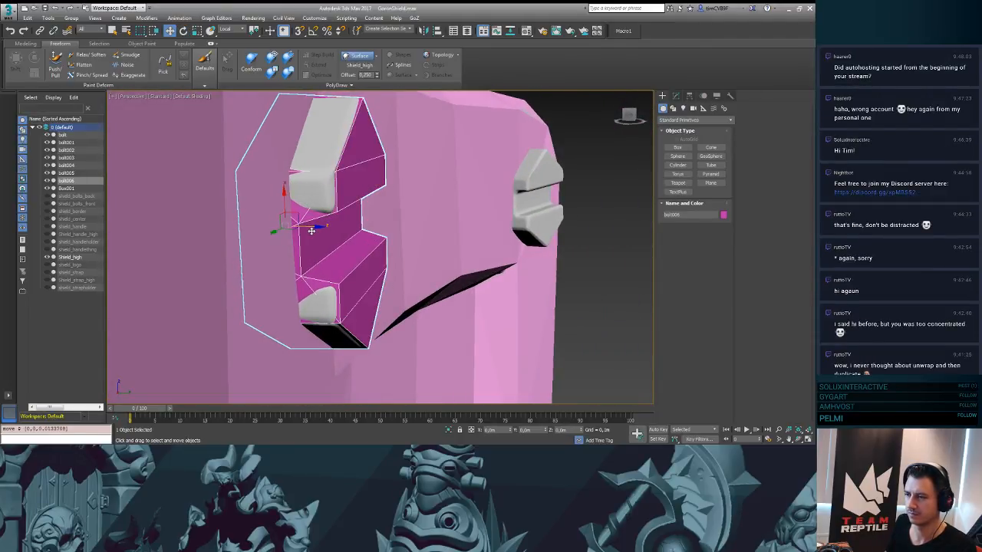
- Clone bolt006 along the inner rim toward the high-poly bolt in the corner
alt+middle_drag(342, 208, 261, 218)
mouse_move(244, 210)
shift+mouse_down()
mouse_move(575, 214)
mouse_move(596, 267)
mouse_move(530, 228)
mouse_move(523, 239)
mouse_move(555, 245)
mouse_move(569, 261)
shift+mouse_up()
click(408, 263)
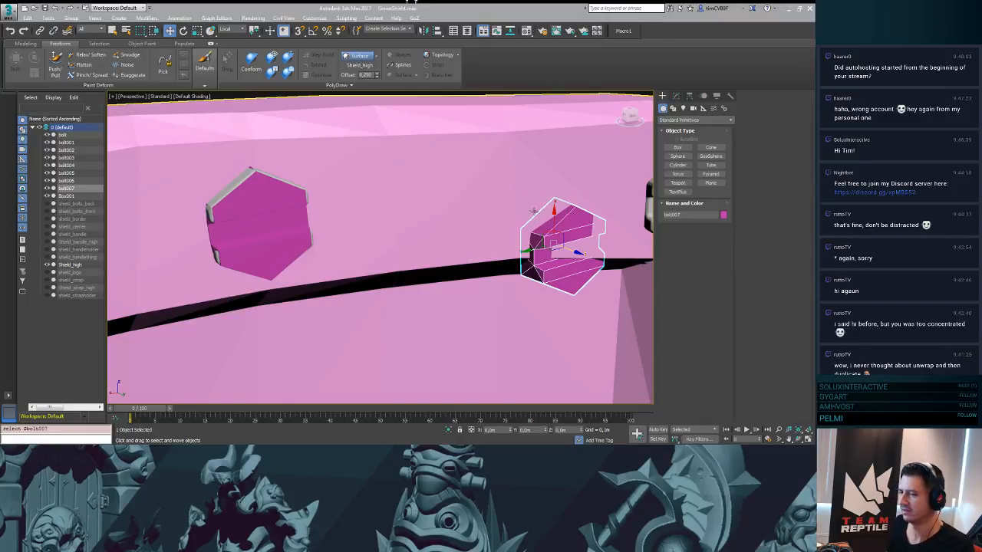
- Nudge bolt006 slightly outward along its local Z, and adjust the position of its open rear border edges
click(272, 215)
alt+middle_drag(291, 200, 336, 199)
mouse_move(264, 222)
mouse_down()
mouse_move(251, 222)
mouse_move(269, 222)
mouse_up()
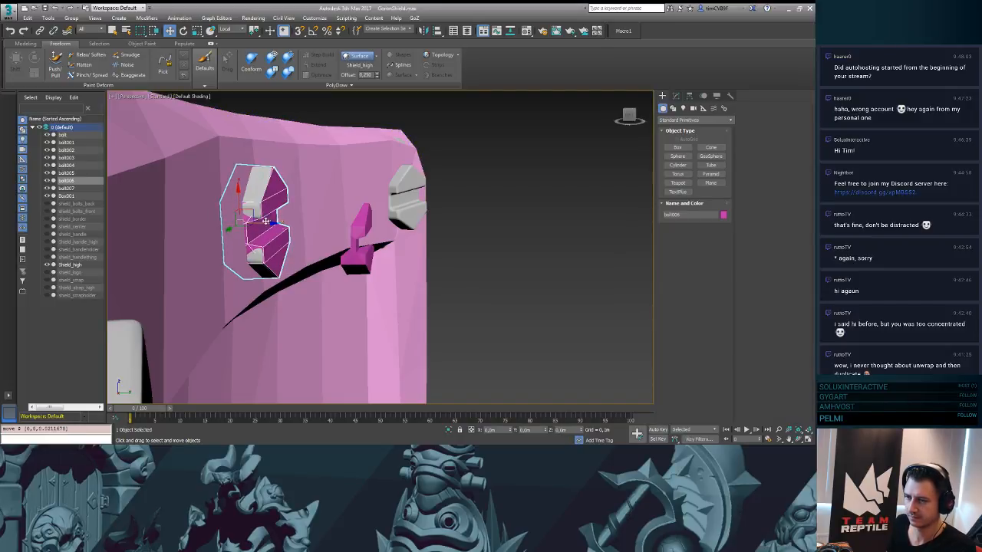
key(3)
click(220, 225)
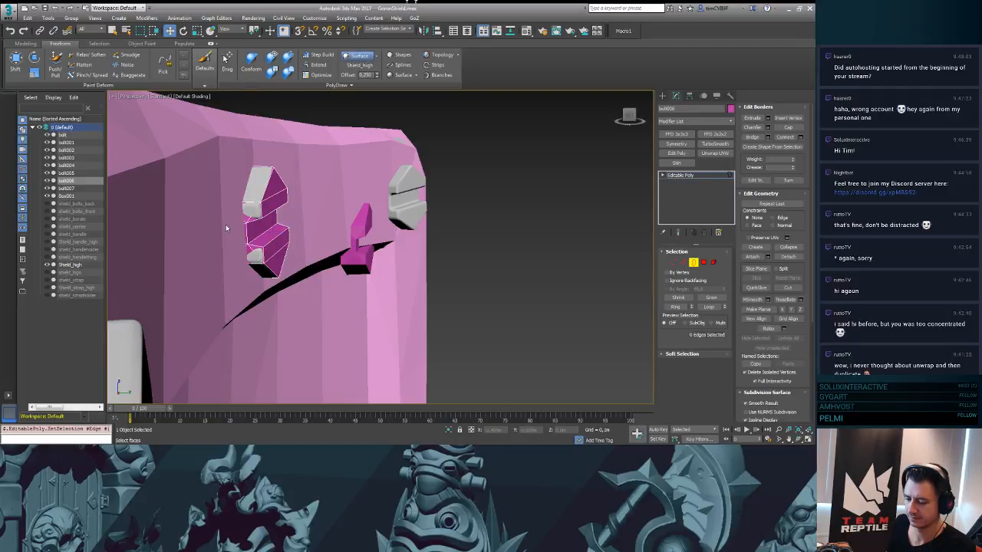
key(F3)
double_click(226, 225)
key(F3)
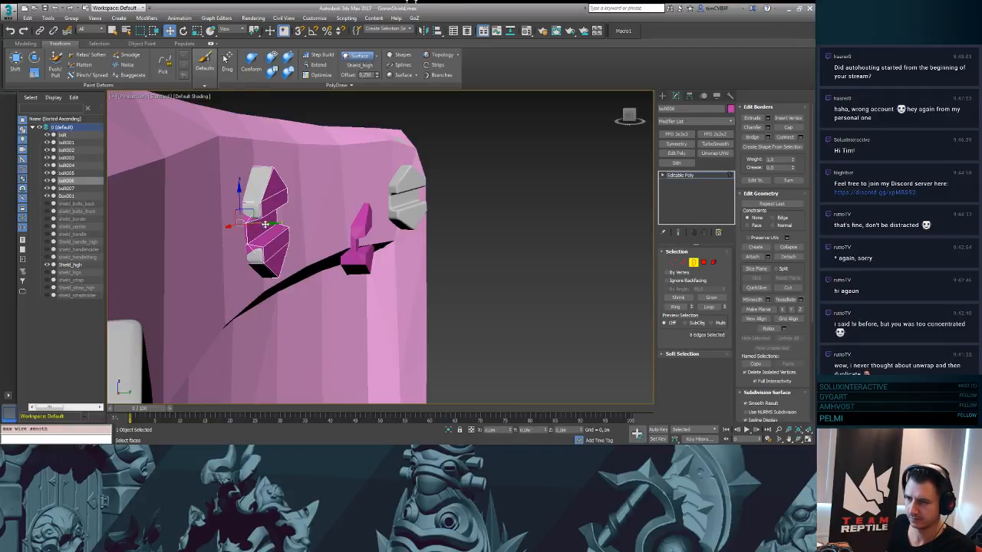
mouse_move(275, 222)
mouse_down()
mouse_move(261, 224)
mouse_move(275, 224)
mouse_up()
- Leave border editing, select bolt007 and move it onto the high-poly bolt at the inner rim's corner
alt+middle_drag(437, 220, 517, 141)
click(662, 96)
click(367, 220)
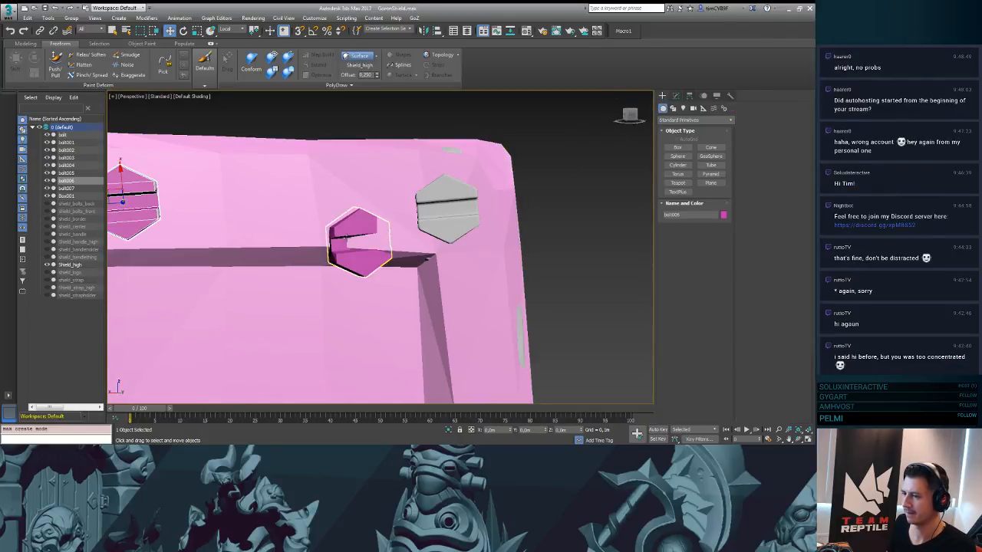
alt+middle_drag(373, 200, 328, 244)
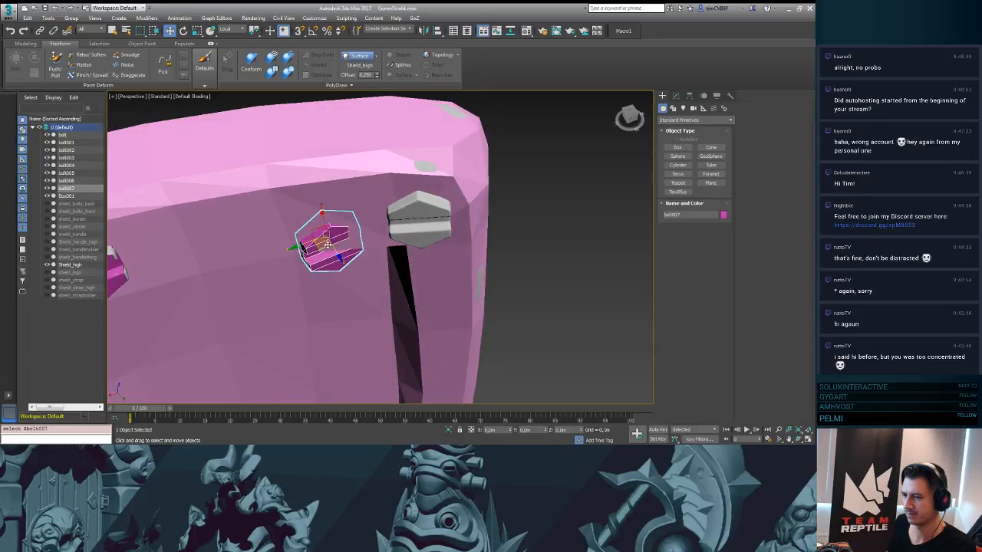
drag(323, 245, 414, 243)
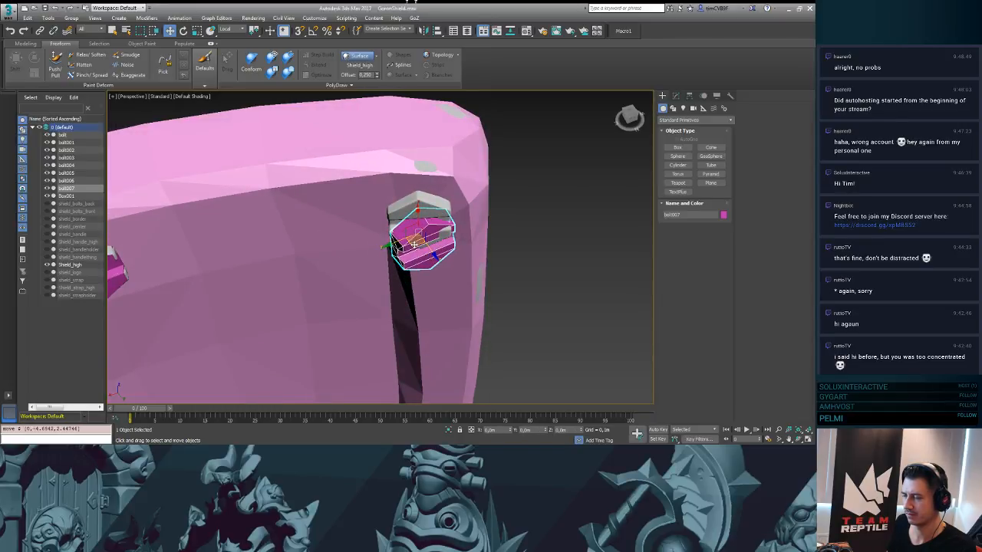
alt+middle_drag(414, 244, 390, 251)
scroll(389, 250, up, 3)
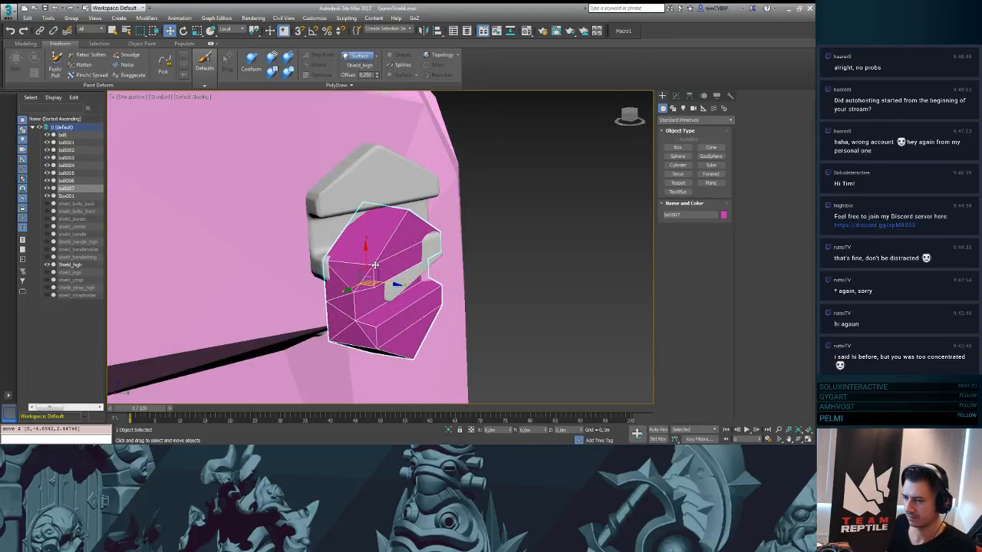
- Rotate bolt007 about 25.6° around its local X to follow the shield's curve, and raise it over the corner bolt
key(e)
drag(377, 288, 387, 265)
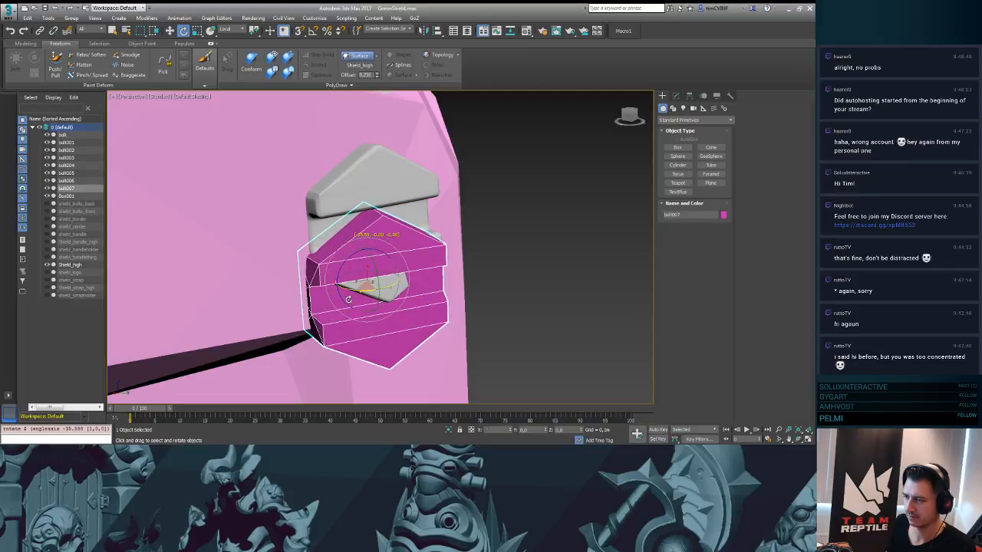
mouse_move(388, 265)
alt+middle_down()
mouse_move(397, 273)
mouse_move(402, 264)
mouse_move(388, 275)
alt+middle_up()
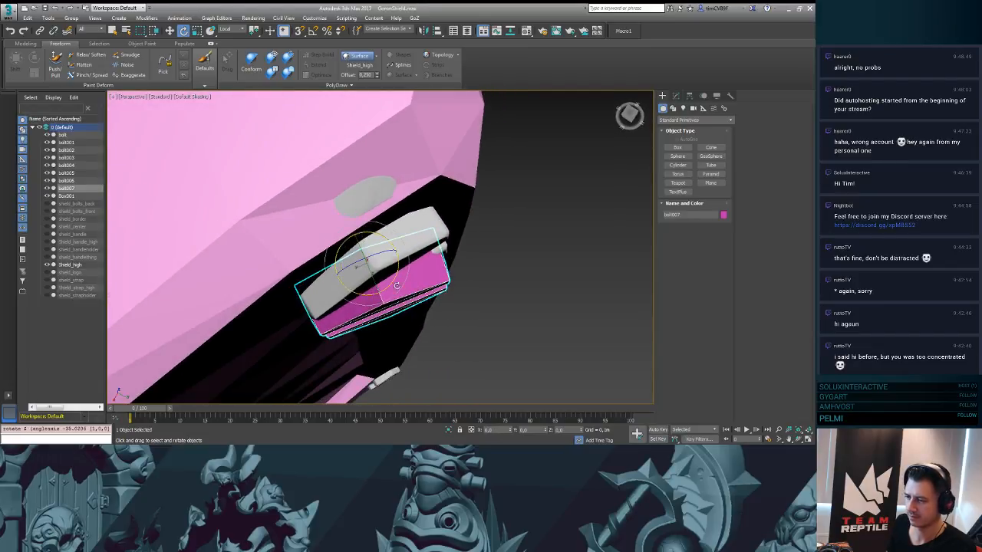
drag(387, 275, 358, 283)
key(w)
alt+middle_drag(359, 283, 349, 215)
drag(372, 243, 369, 182)
- Fine-tune bolt007's depth, tilt and sideways position to match the high-poly corner bolt
alt+middle_drag(364, 192, 286, 194)
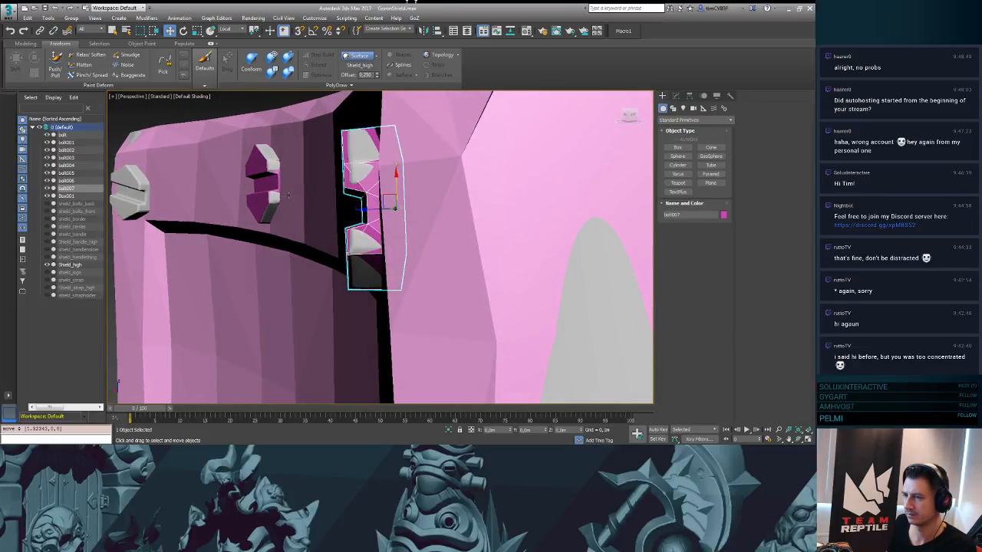
key(e)
key(w)
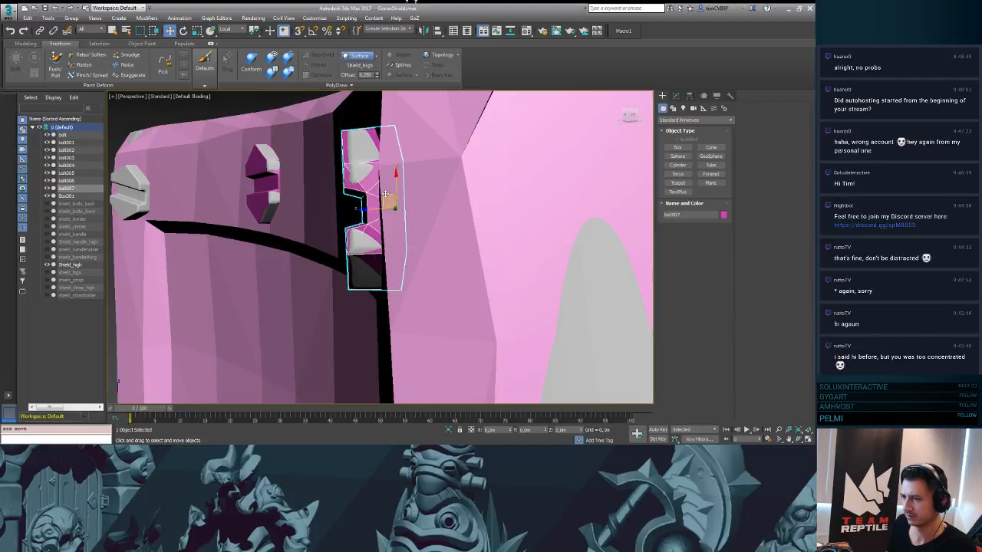
drag(369, 206, 369, 209)
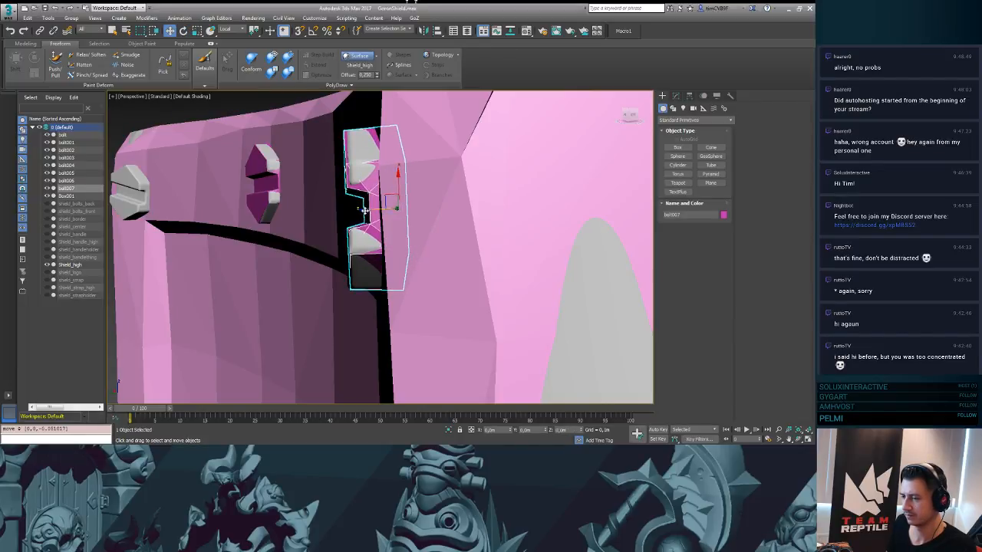
key(e)
drag(415, 181, 416, 182)
alt+middle_drag(416, 182, 426, 200)
key(w)
drag(349, 209, 343, 209)
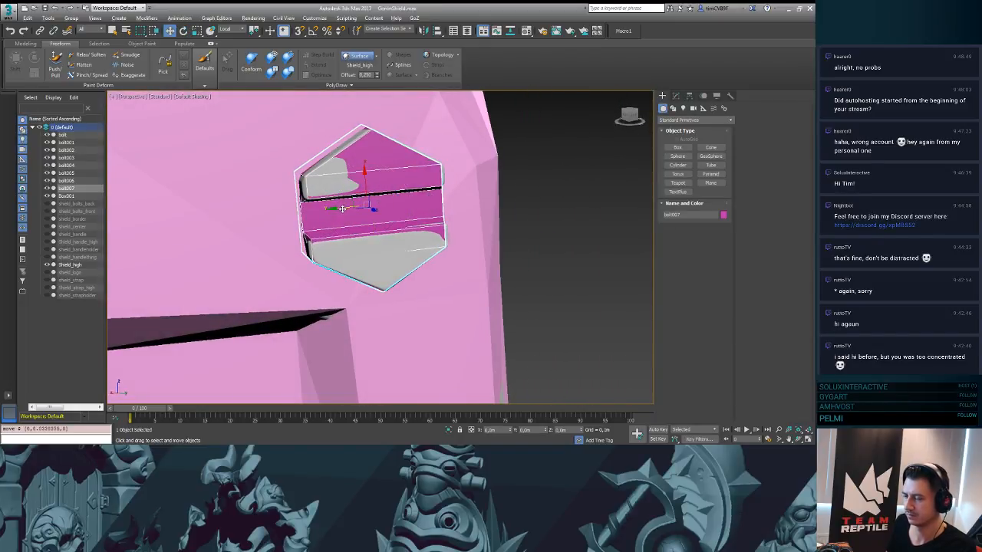
- Nudge bolt007 outward about 0.08 along its local Z to match the depth of the high-poly corner bolt
alt+middle_drag(342, 209, 372, 212)
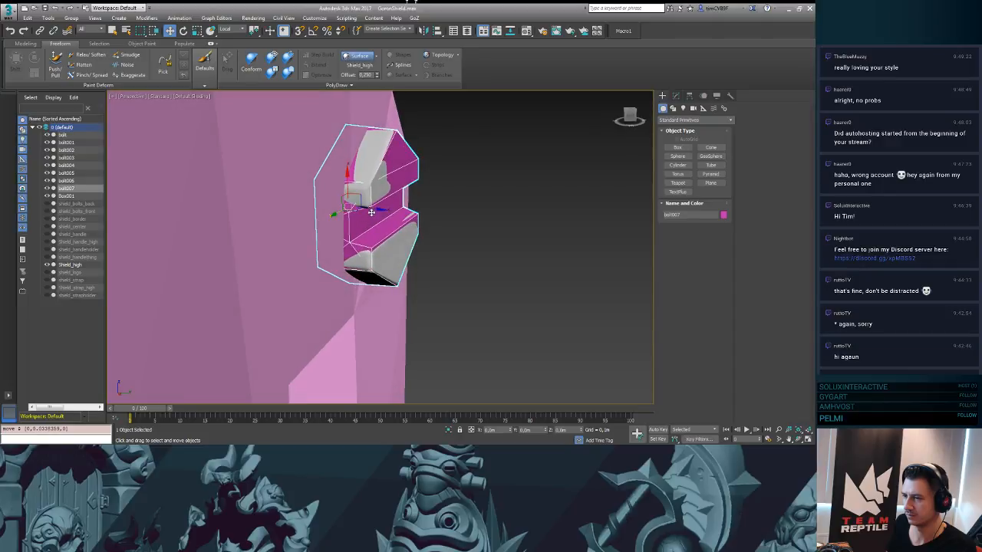
drag(371, 213, 376, 206)
alt+middle_drag(375, 205, 397, 187)
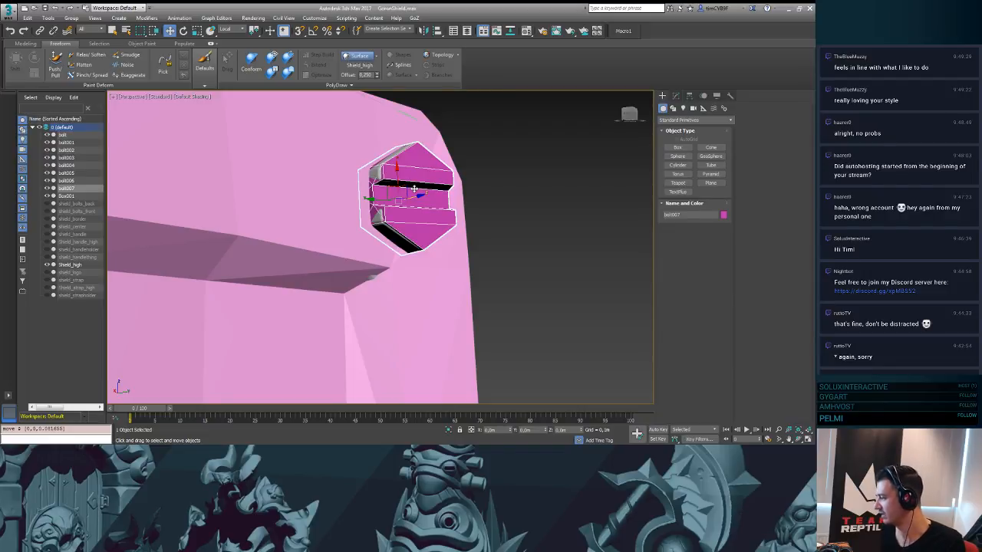
alt+middle_drag(409, 177, 457, 202)
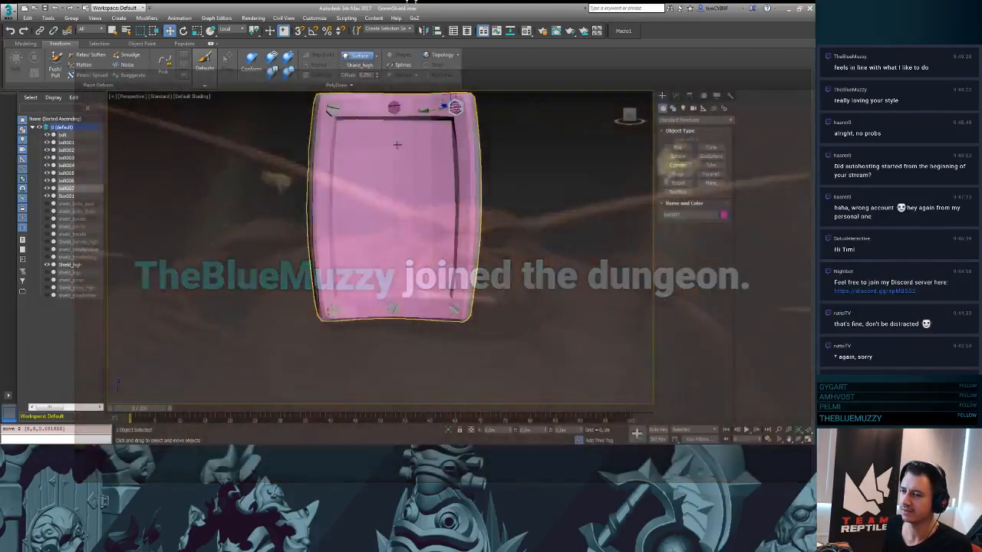
- Compare the low-poly and high-poly shields by hiding and showing Shield_high and Box001, checking the bolts and rim from several sides
alt+middle_drag(460, 200, 523, 162)
middle_drag(315, 156, 221, 176)
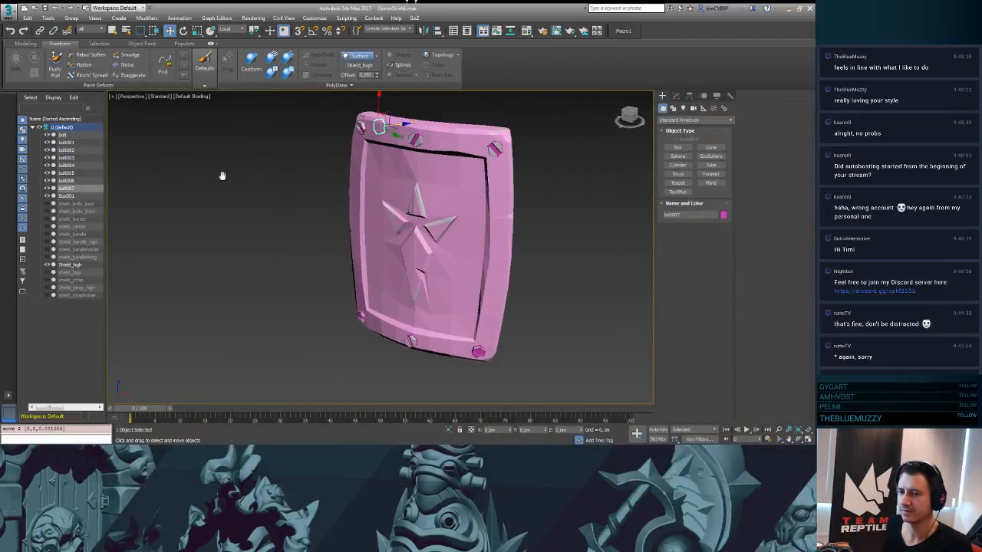
click(48, 265)
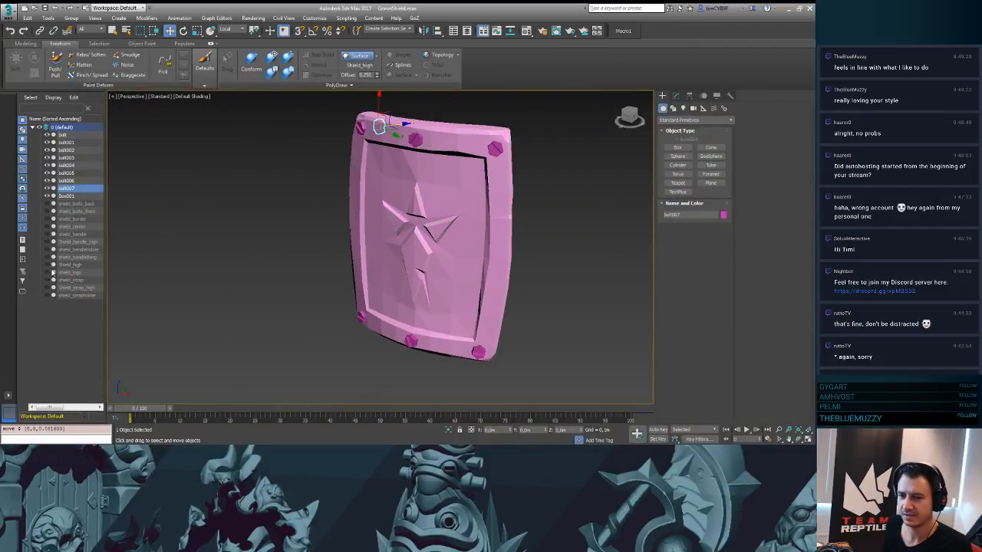
click(49, 264)
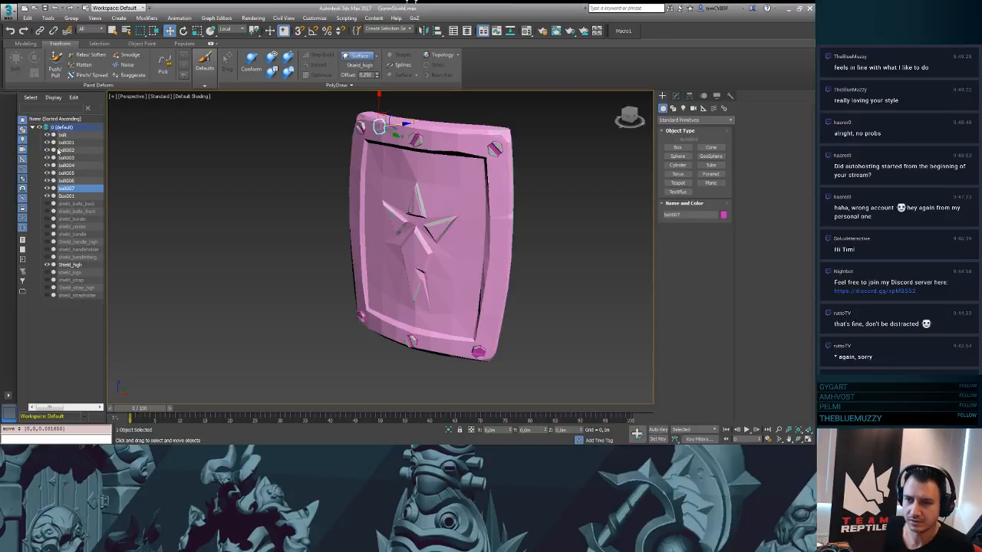
click(48, 195)
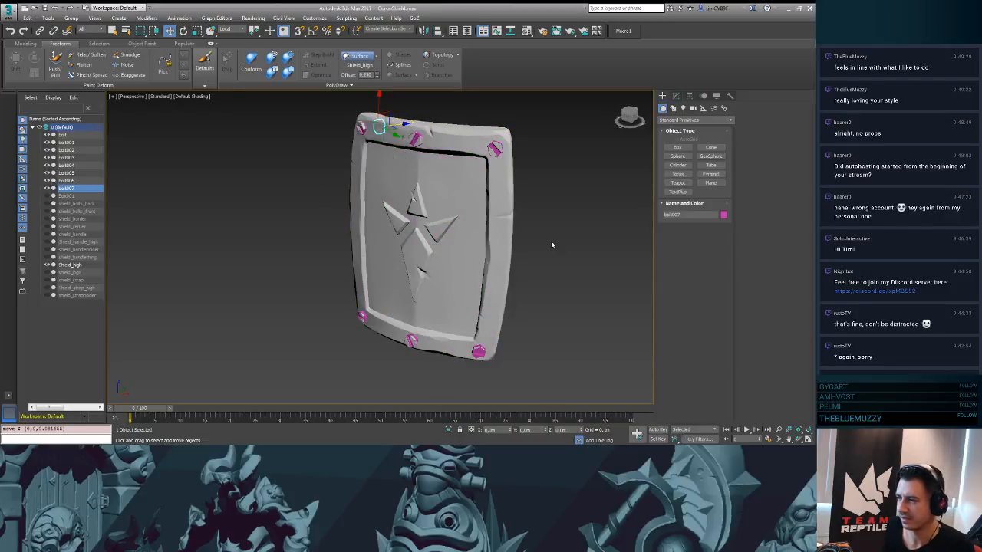
alt+middle_drag(551, 241, 524, 204)
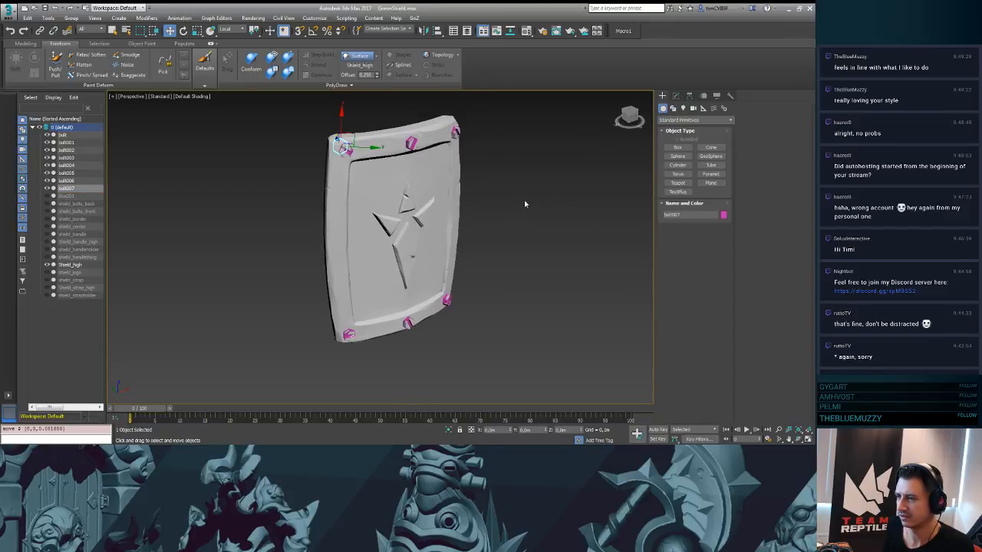
scroll(515, 219, up, 5)
scroll(495, 226, down, 4)
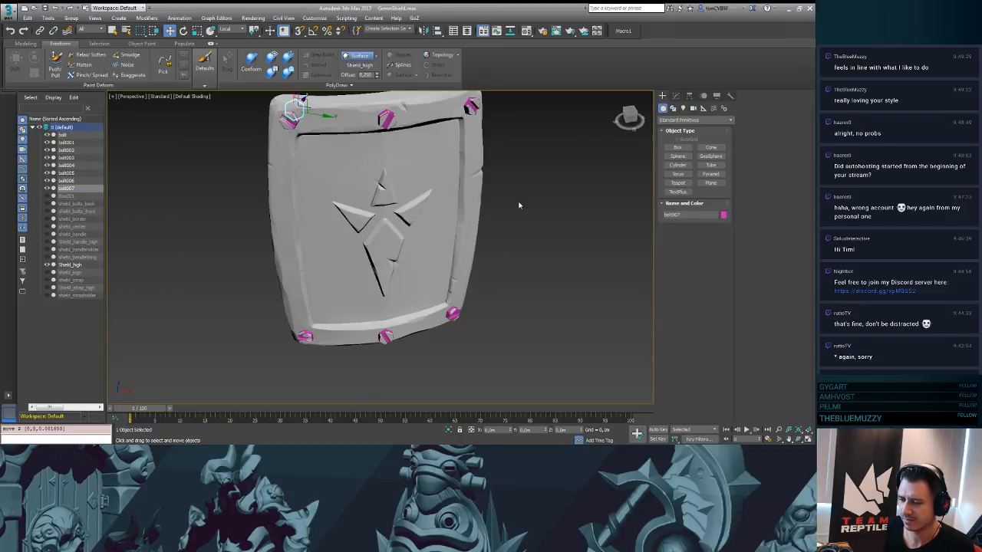
click(47, 195)
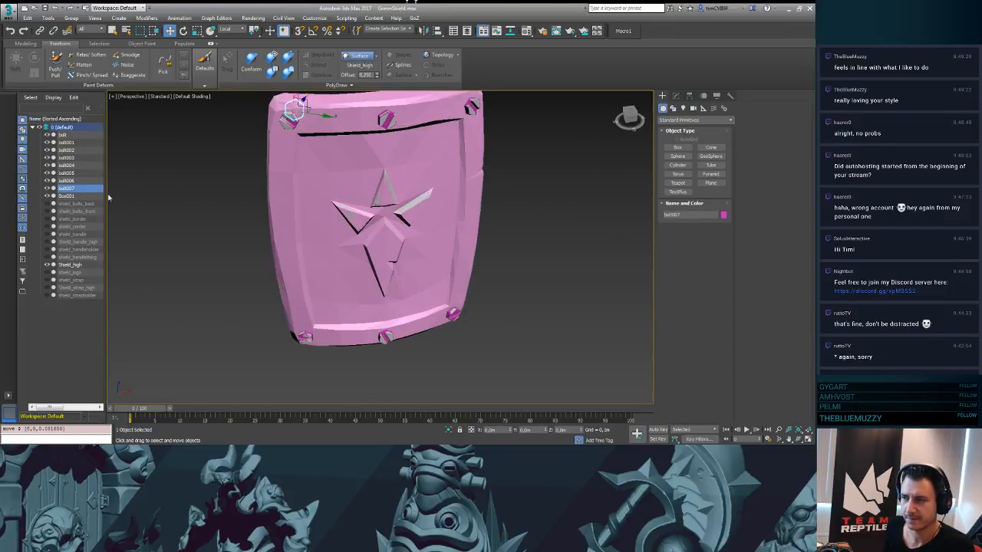
alt+middle_drag(487, 211, 357, 204)
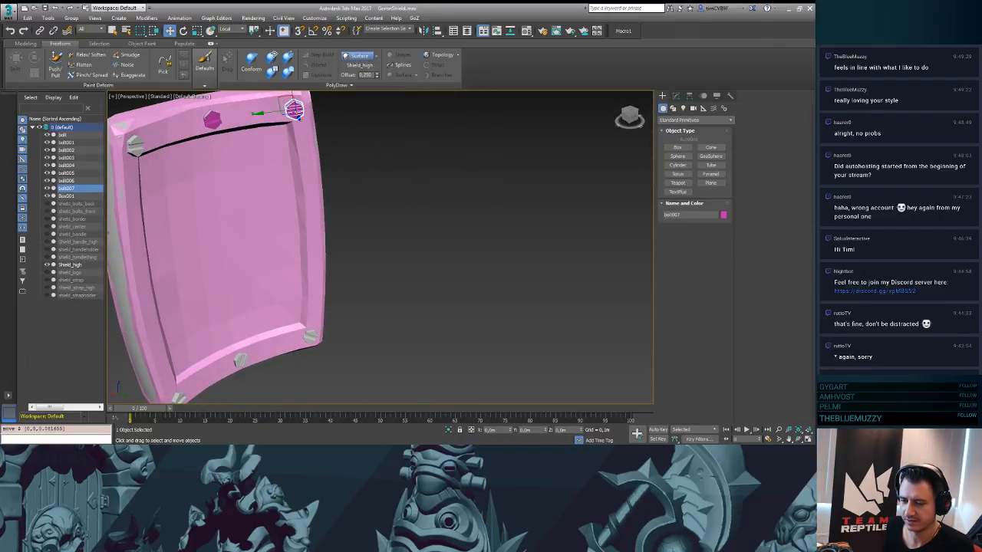
- Switch to ZBrush and draw the high-poly shield model onto the empty canvas
click(11, 451)
click(58, 270)
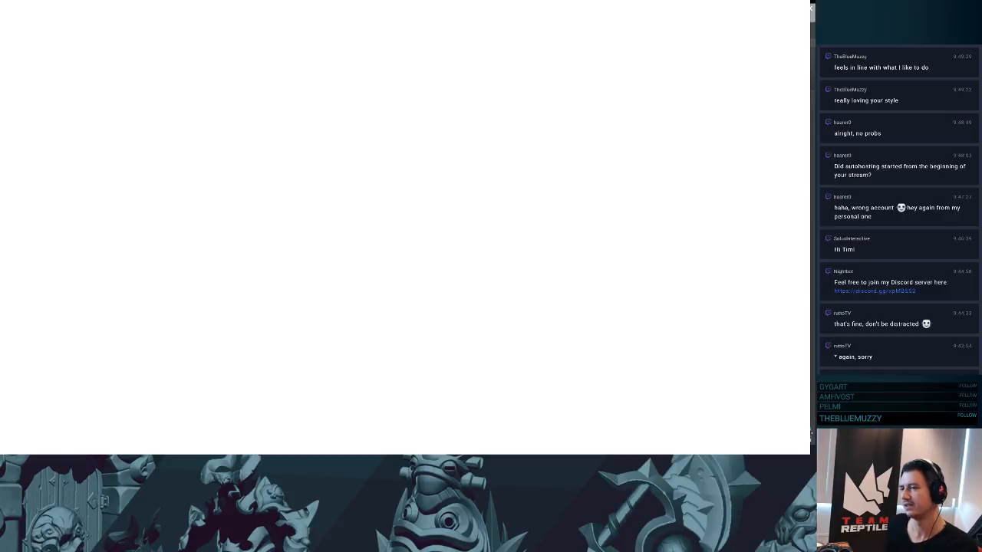
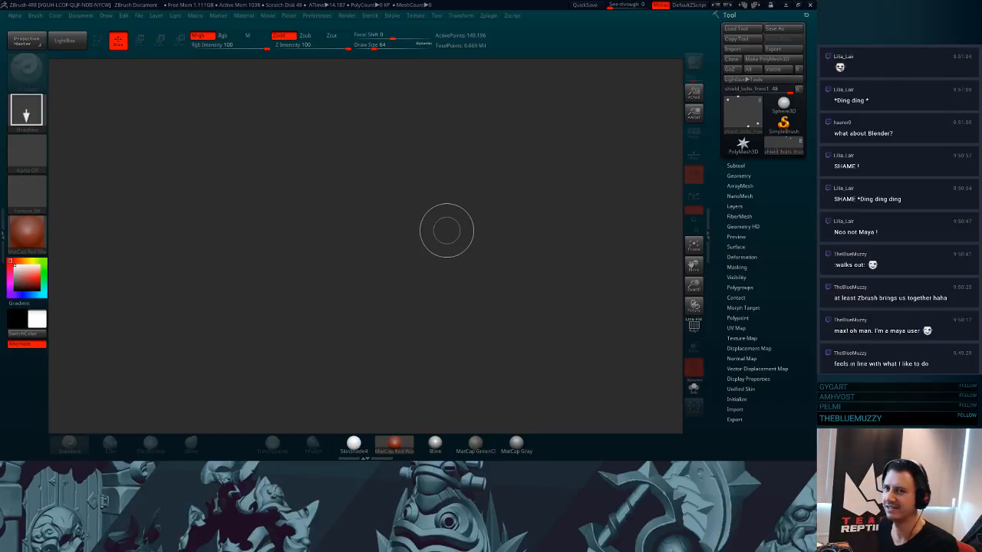
drag(407, 221, 409, 265)
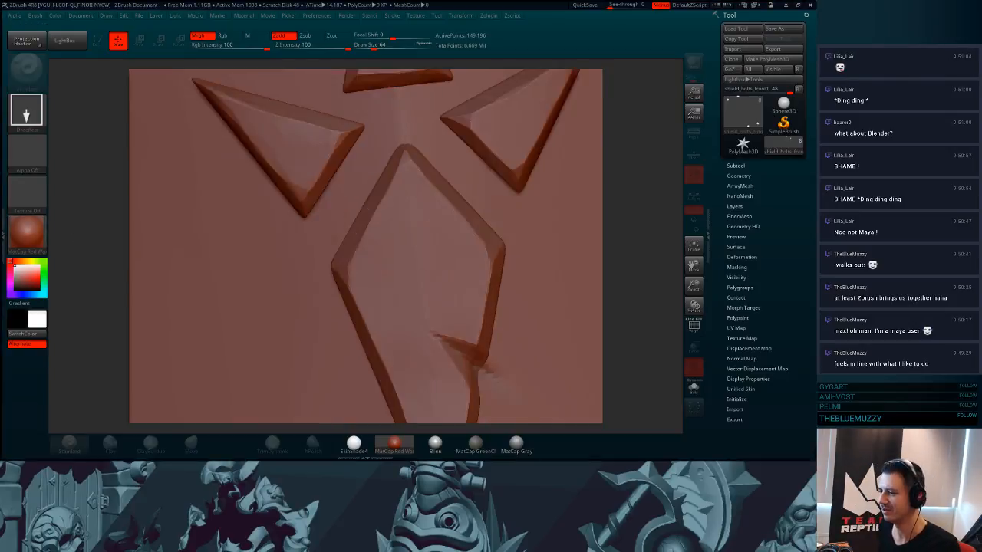
alt+right_drag(409, 264, 422, 238)
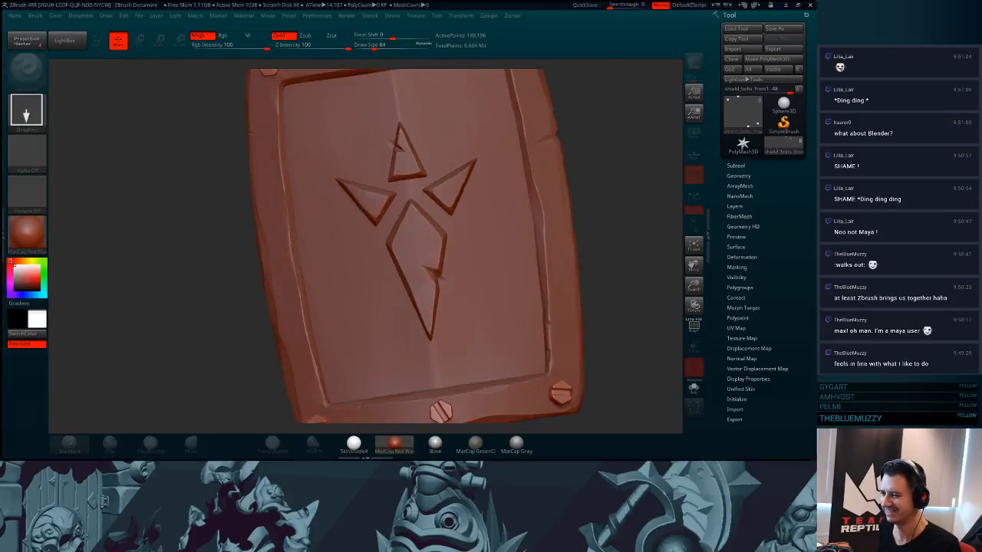
- Enter Edit mode on the shield and change its material from MatCap Red Wax to the tan custom MatCap
key(t)
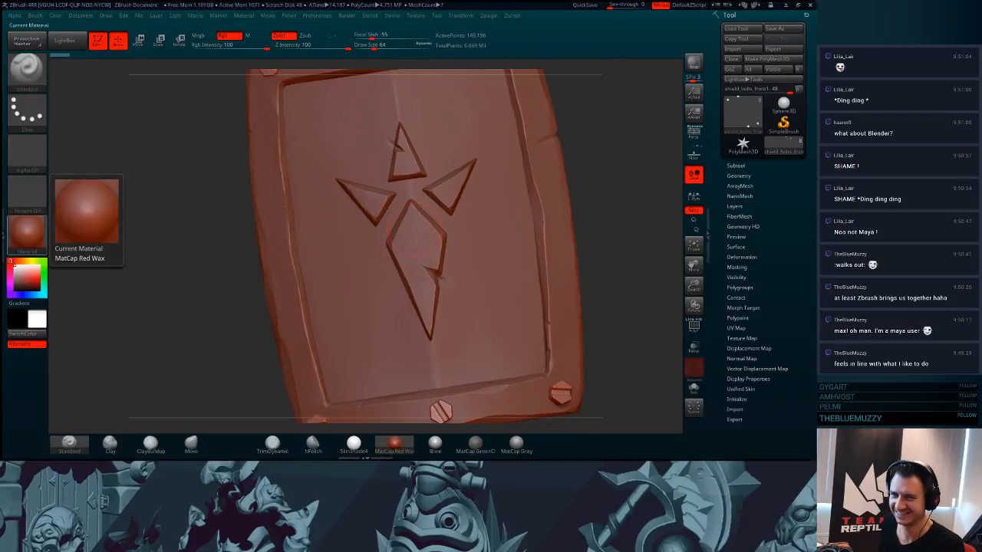
click(27, 230)
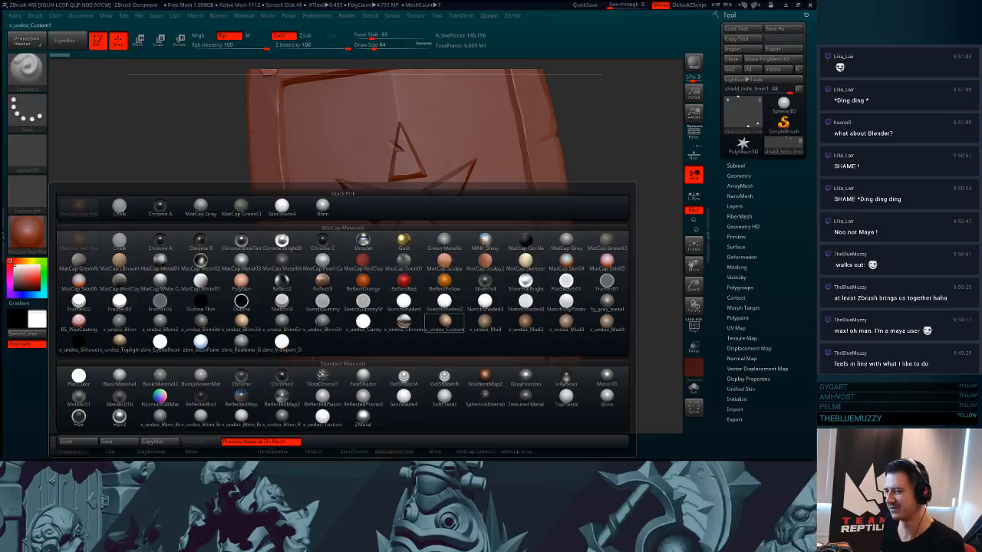
click(444, 322)
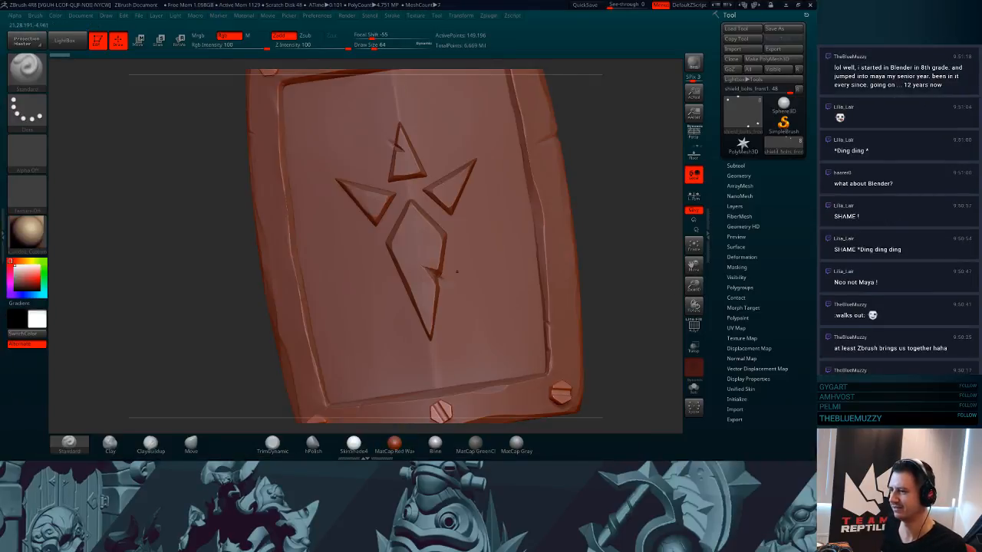
- Select the shield_logo1 subtool and examine the front and back of the high-poly shield, including its strap and handle
mouse_move(457, 271)
ctrl+right_down()
mouse_move(468, 256)
mouse_move(467, 293)
mouse_move(309, 289)
mouse_move(277, 307)
mouse_move(410, 302)
ctrl+right_up()
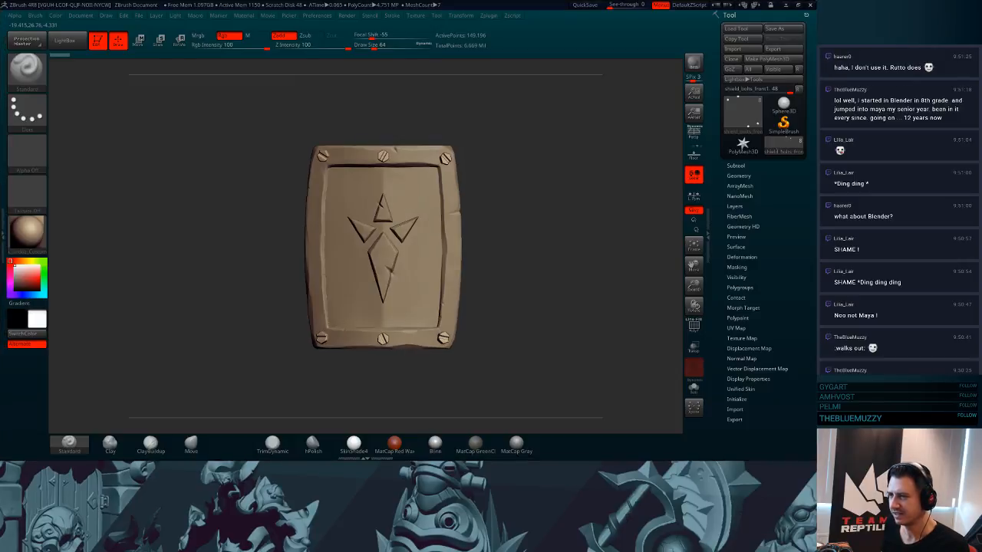
alt+click(413, 224)
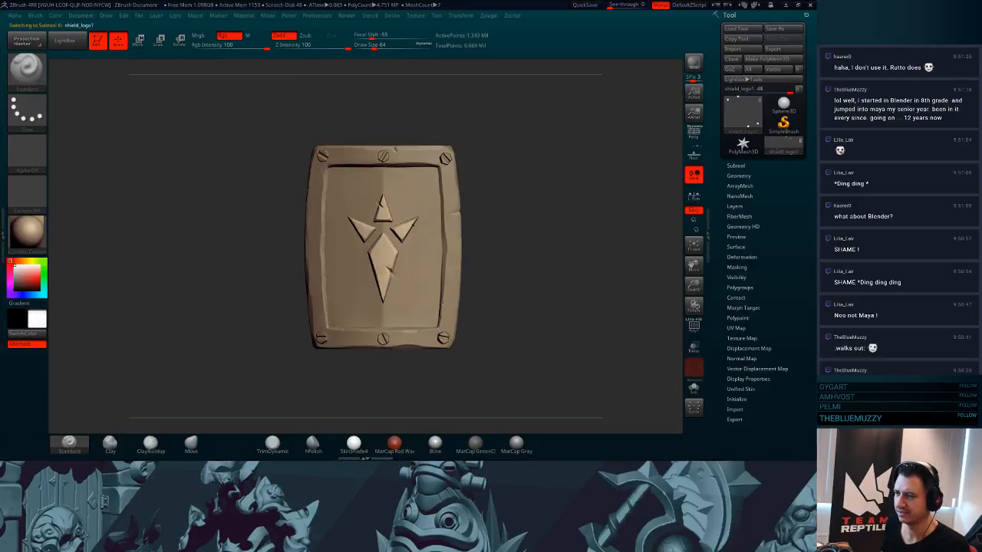
right_drag(412, 224, 330, 215)
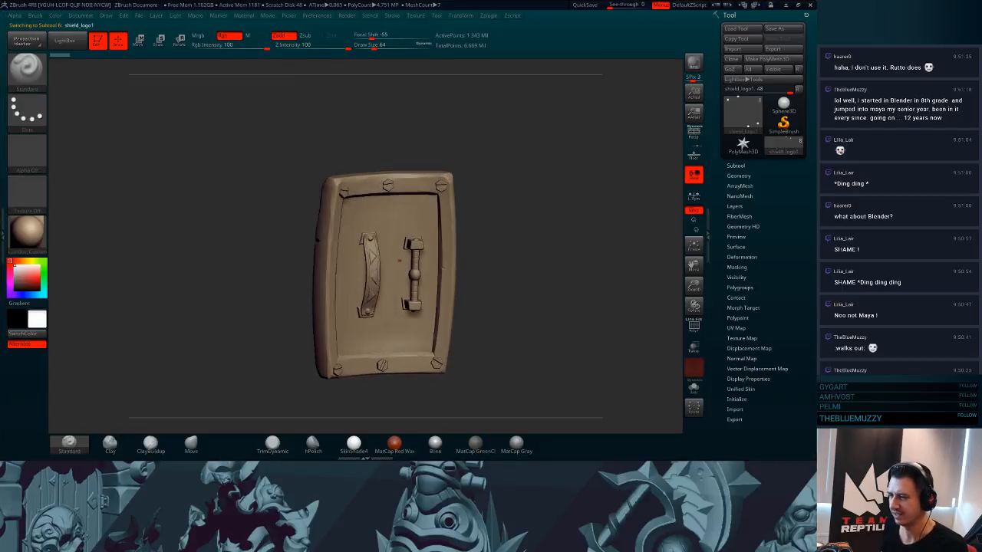
drag(693, 286, 695, 270)
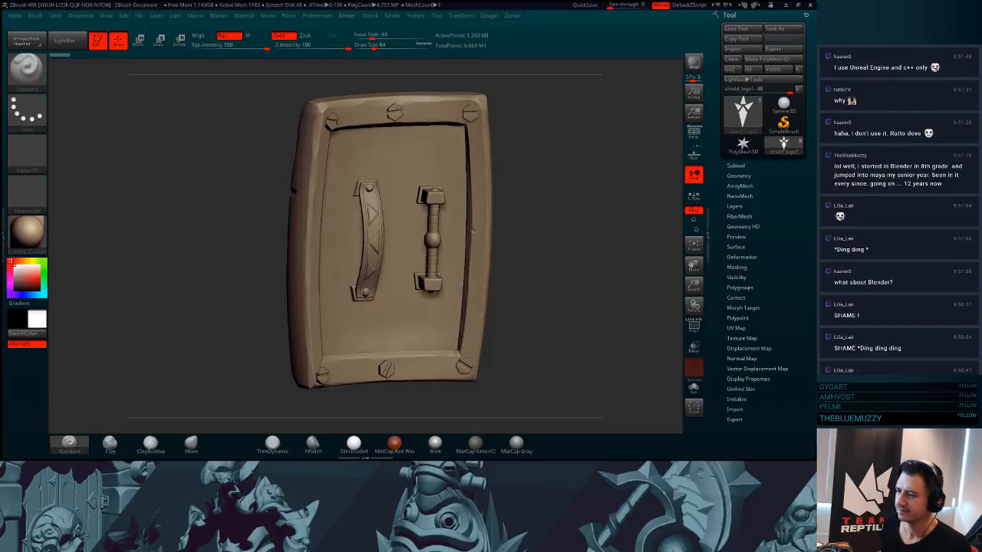
drag(583, 253, 549, 253)
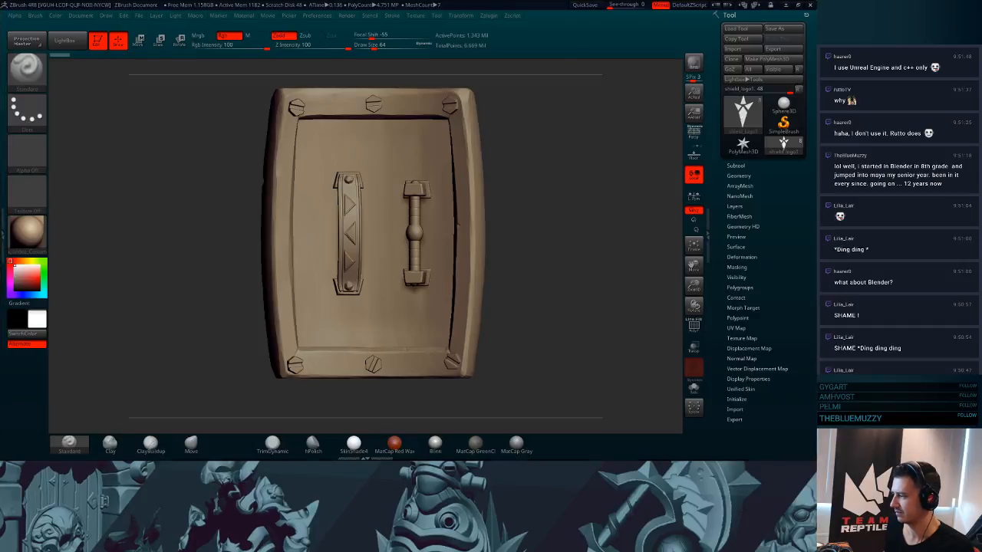
- Switch back to 3ds Max and copy bolt007 onto the high-poly bolt at the opposite end of the inner rim's same edge
key(alt+Tab)
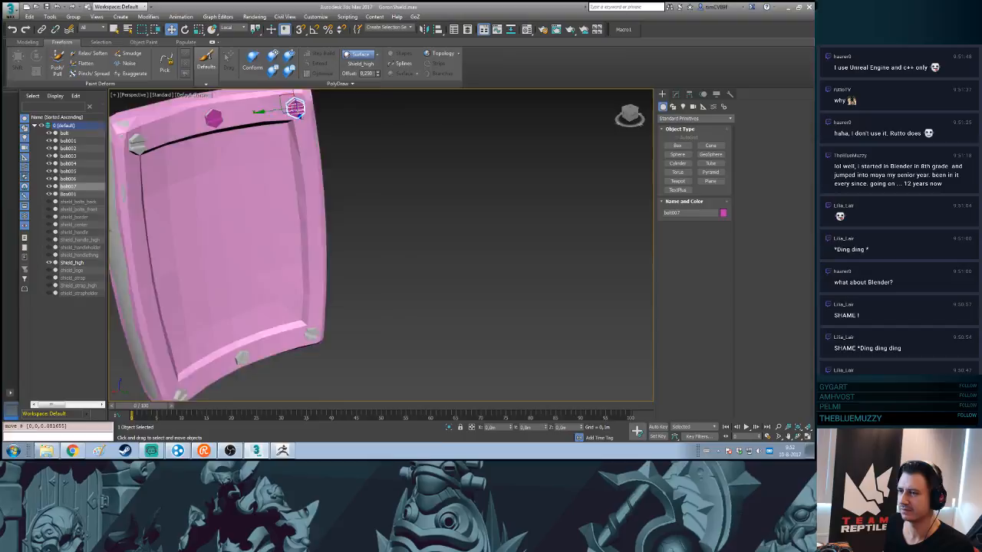
middle_drag(295, 146, 460, 201)
scroll(395, 198, up, 3)
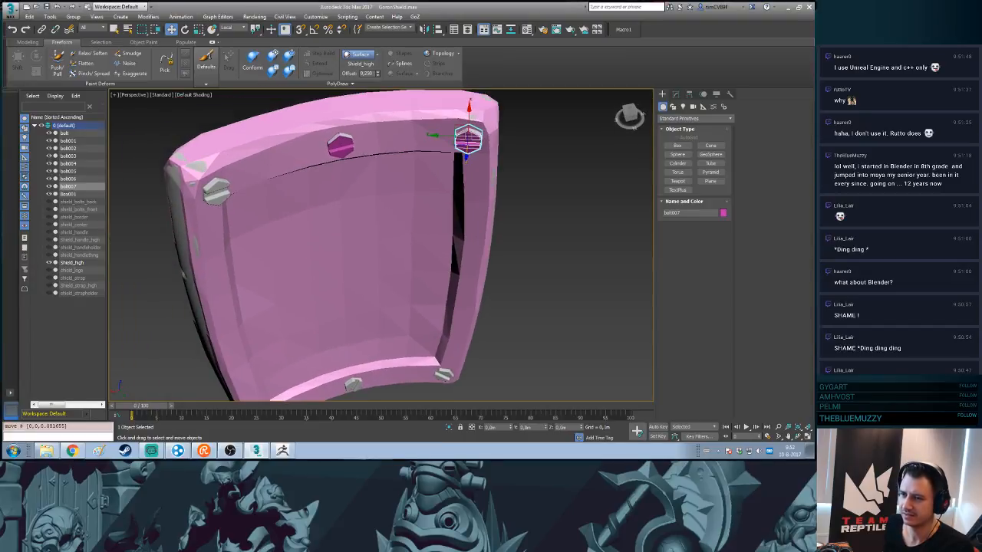
shift+drag(466, 138, 219, 196)
key(Return)
key(z)
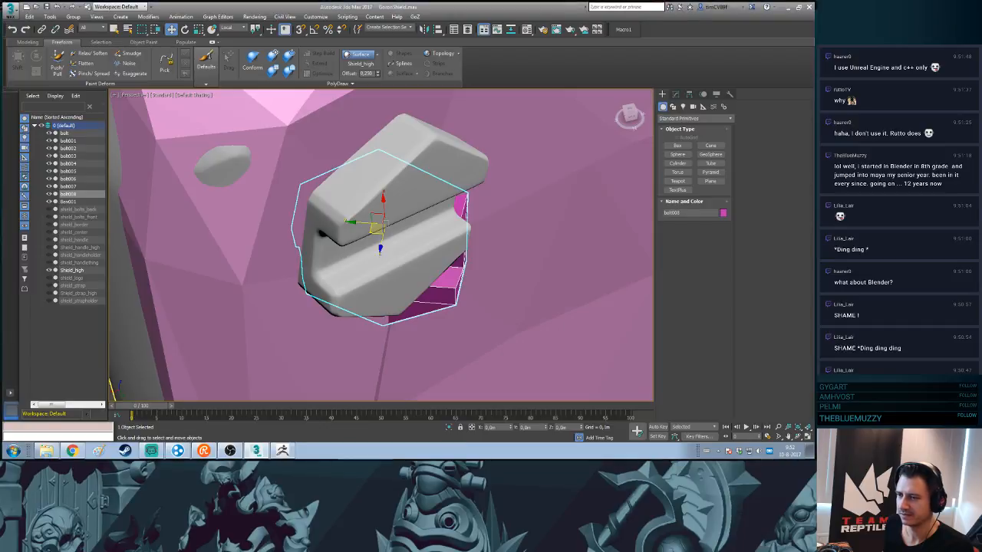
- Raise bolt008 along its local X to line it up with the height of the high-poly corner bolt
mouse_move(219, 197)
alt+middle_down()
mouse_move(253, 201)
mouse_move(291, 238)
mouse_move(316, 201)
alt+middle_up()
scroll(253, 201, down, 4)
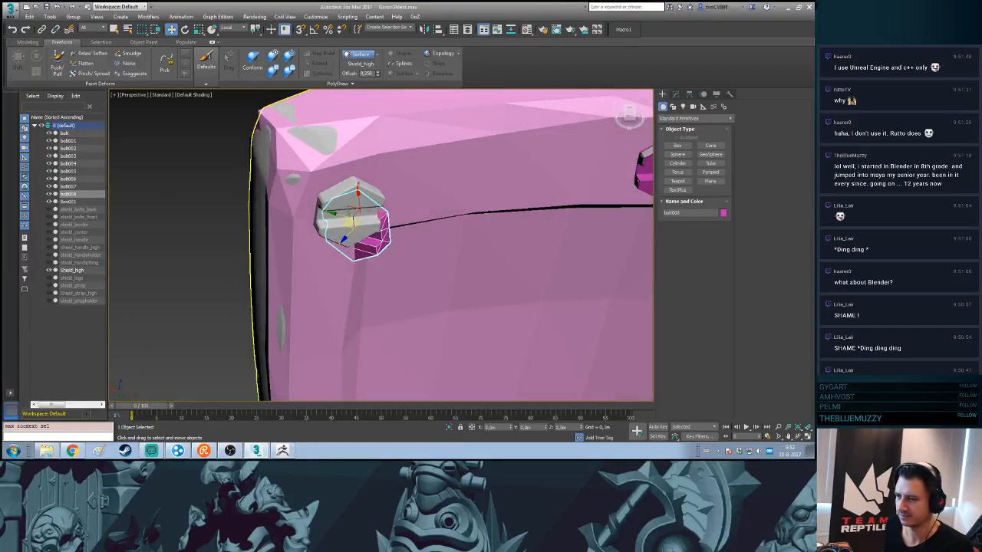
drag(358, 201, 358, 186)
scroll(316, 201, up, 3)
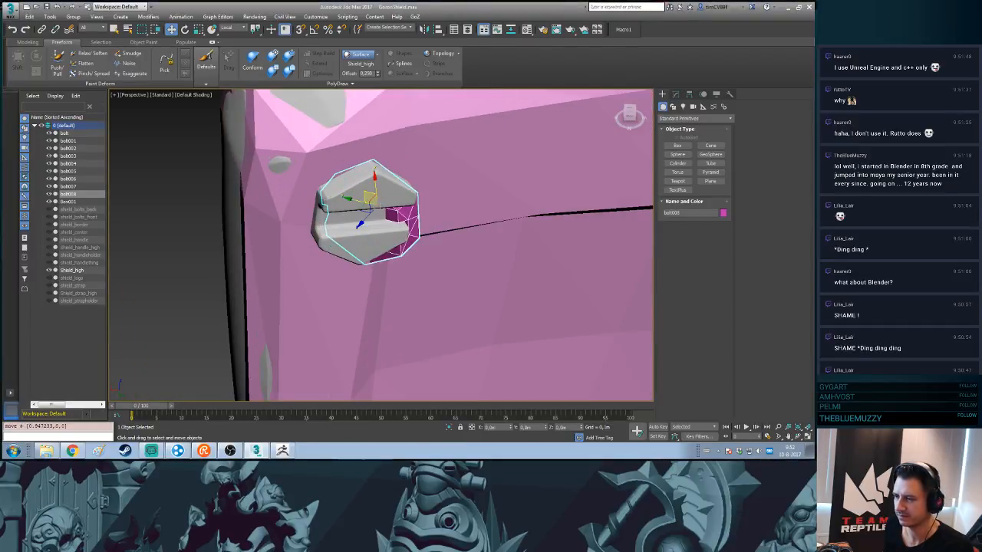
alt+middle_drag(316, 202, 318, 181)
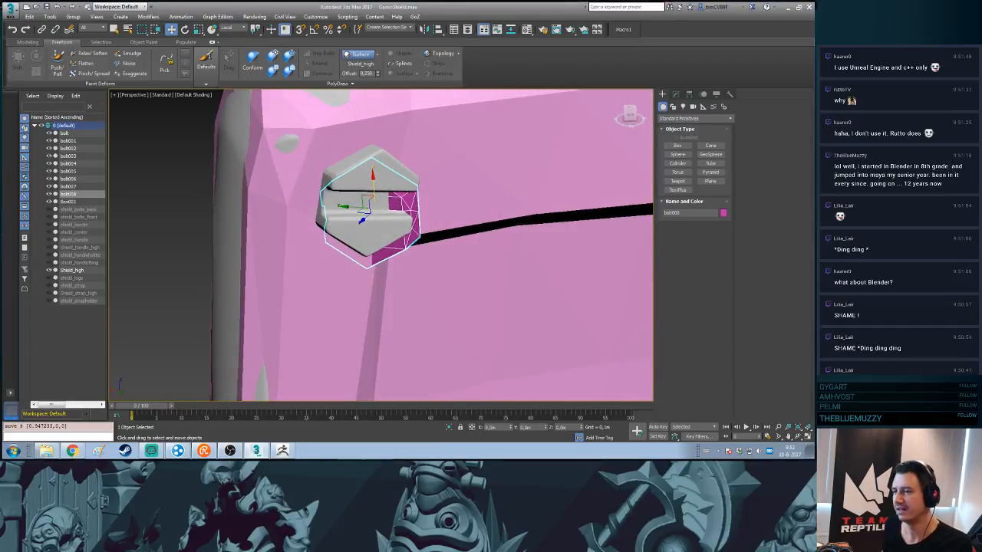
scroll(355, 188, up, 3)
drag(375, 205, 374, 186)
- Rotate bolt008 to follow the shield's curve and move it outward from the rim surface
key(e)
drag(376, 228, 403, 228)
alt+middle_drag(403, 228, 452, 253)
key(w)
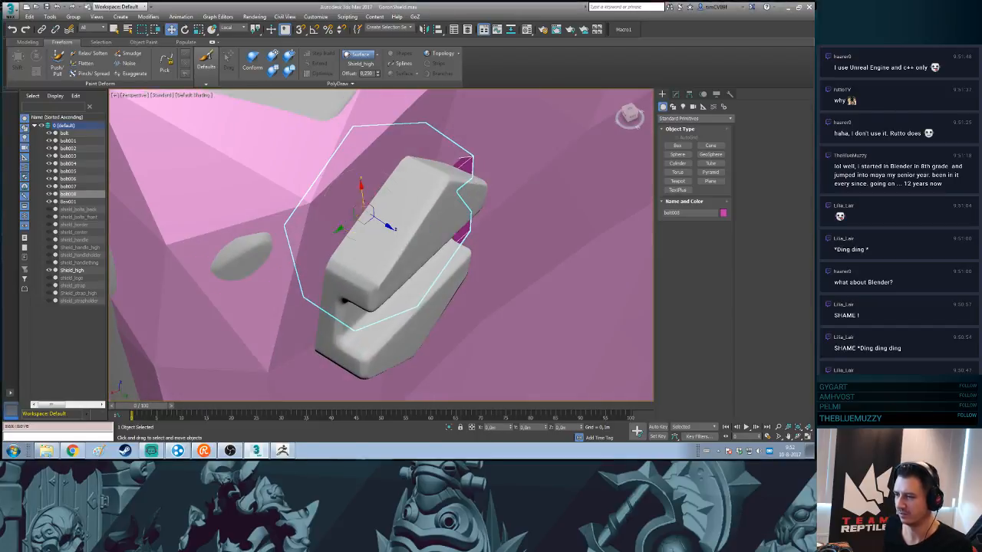
drag(418, 218, 435, 260)
- Rotate bolt008 about 4.9° around its local X to match the high-poly bolt's angle
alt+middle_drag(434, 259, 510, 255)
key(e)
drag(427, 257, 434, 257)
alt+middle_drag(434, 257, 422, 253)
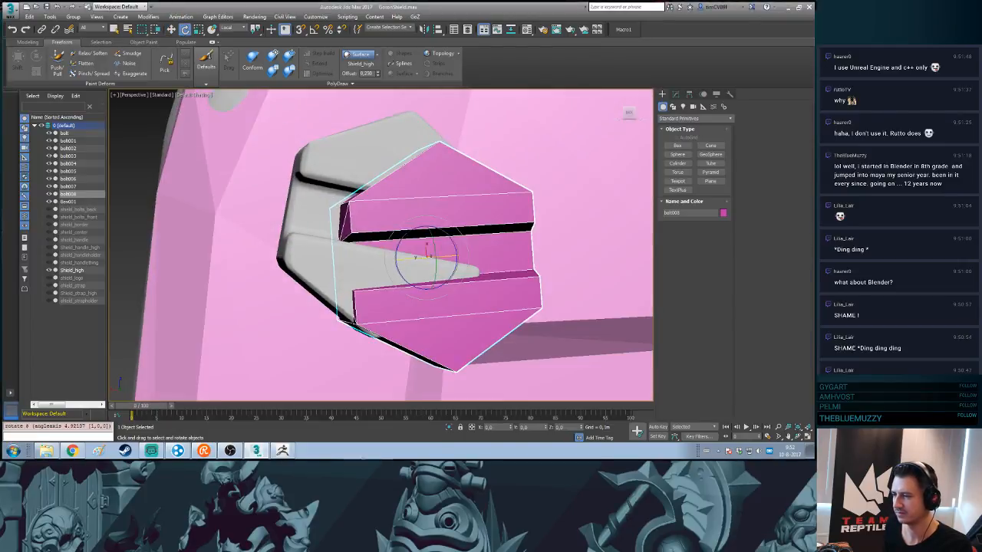
- Move bolt008 over the high-poly corner bolt, rotating it about -13.8° around its local Z and adjusting its tilt
key(w)
drag(419, 252, 409, 208)
key(e)
alt+middle_drag(408, 208, 399, 246)
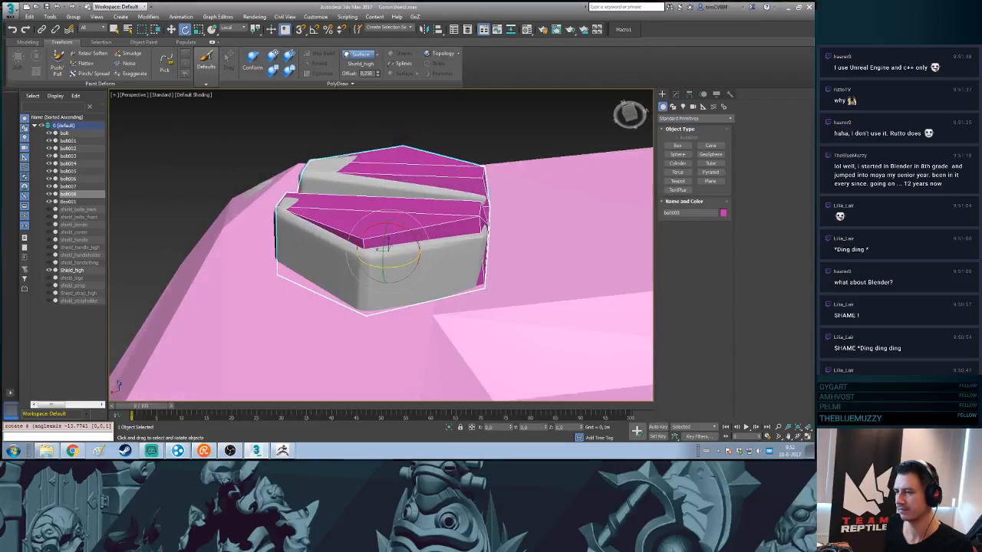
drag(387, 244, 391, 227)
alt+middle_drag(391, 227, 389, 230)
- Fine-tune bolt008's tilt and position, moving it about -0.04 along its local X and -0.11 along its local Z
key(w)
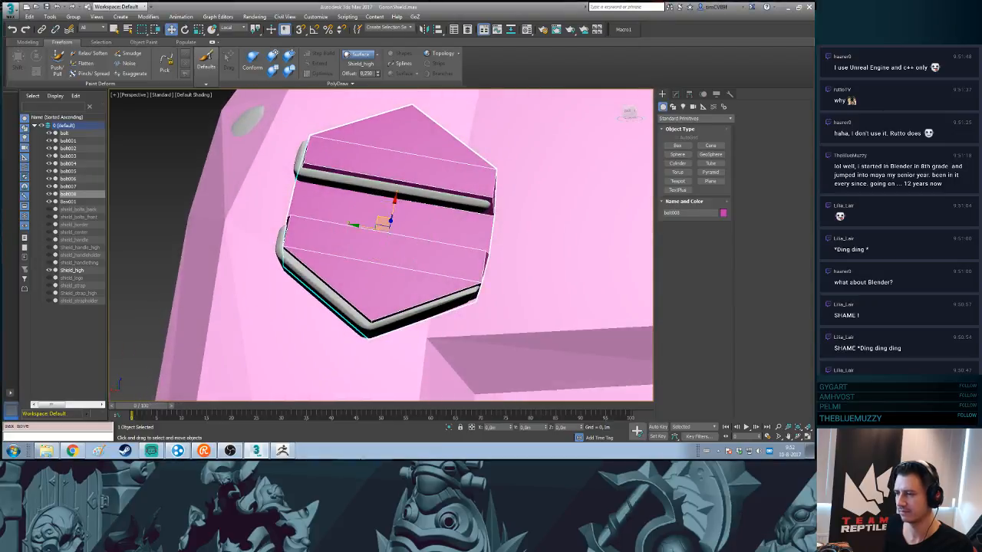
drag(390, 223, 384, 223)
alt+middle_drag(384, 224, 463, 218)
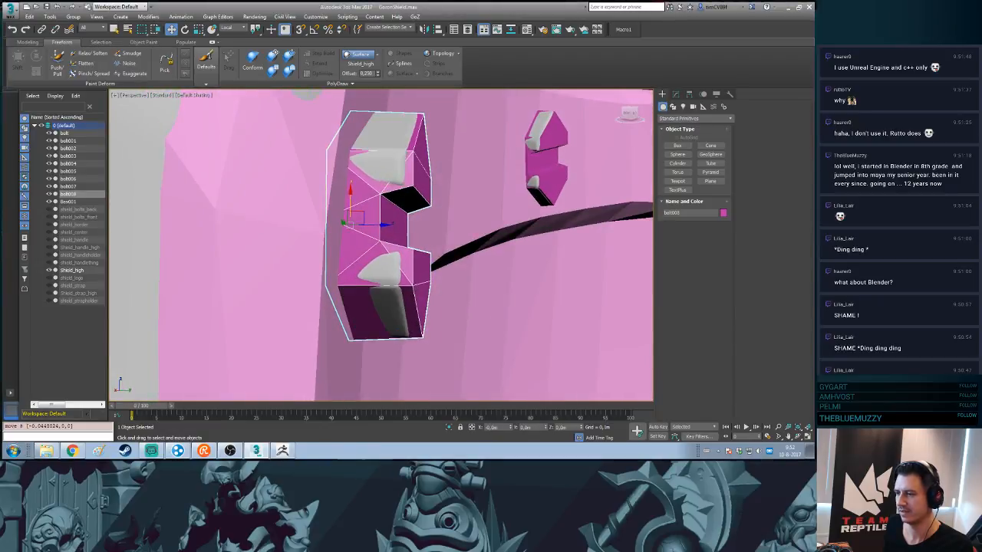
key(e)
mouse_move(381, 222)
mouse_down()
mouse_move(377, 232)
mouse_move(380, 223)
mouse_move(368, 223)
mouse_move(381, 223)
mouse_move(373, 223)
mouse_up()
key(w)
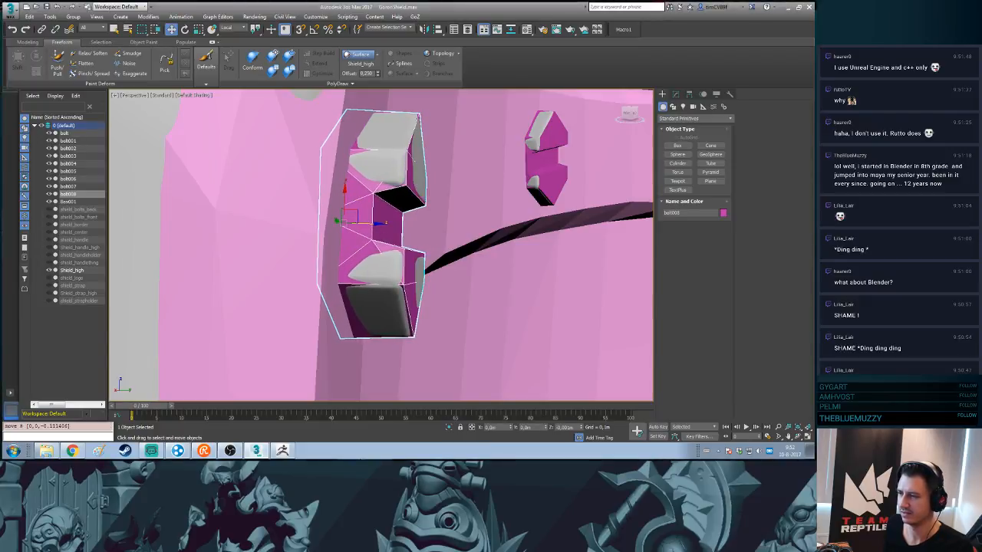
- Rotate bolt008 about -0.94° around its local X and move it about -0.0055 along its local Z
alt+middle_drag(373, 223, 364, 241)
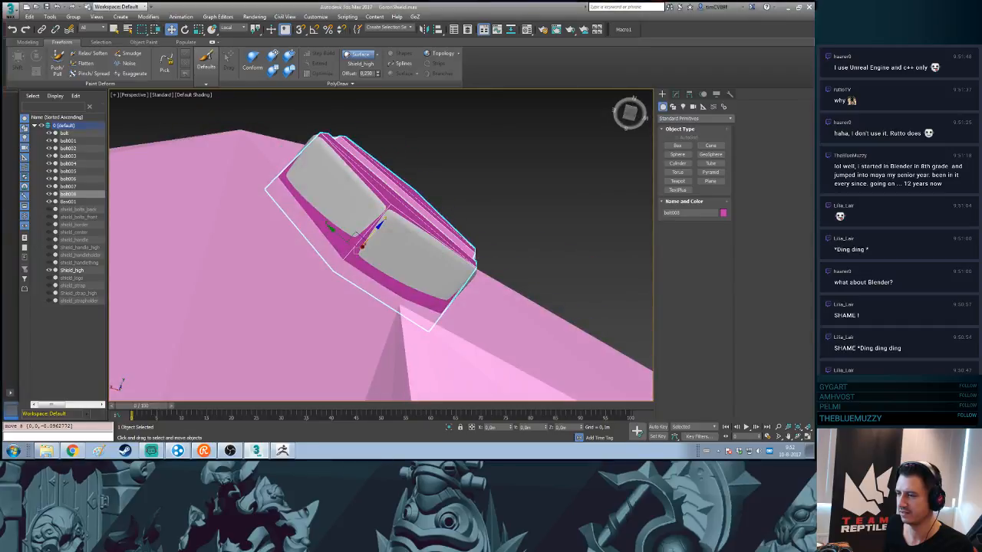
key(e)
drag(385, 237, 385, 235)
alt+middle_drag(385, 235, 447, 219)
alt+middle_drag(413, 277, 385, 305)
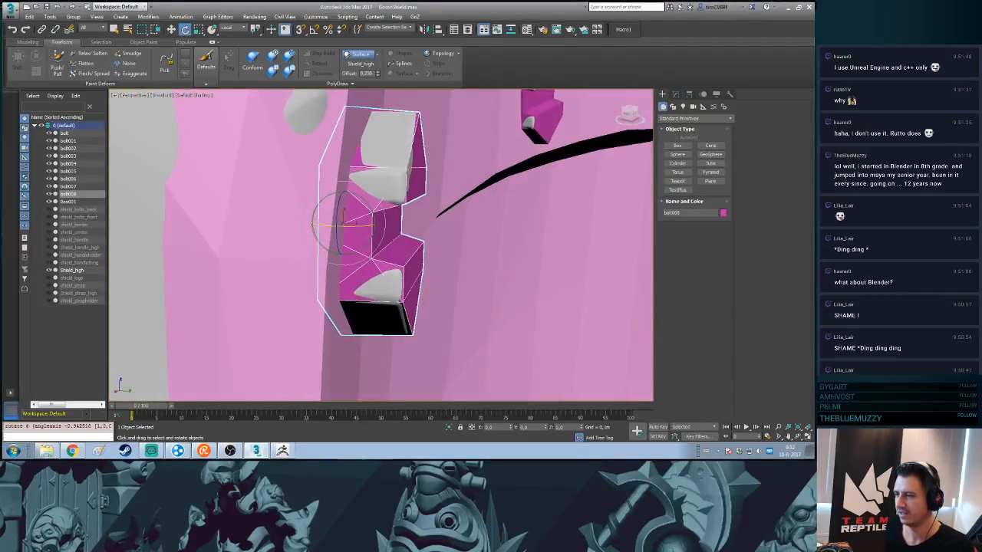
key(w)
drag(372, 223, 376, 224)
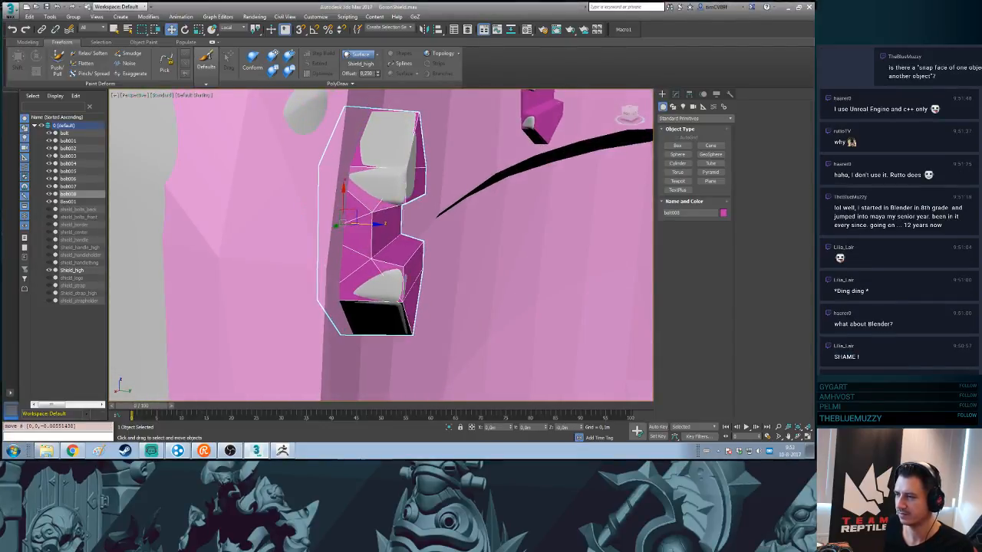
- Rotate bolt008 about 1.13° around its local X and move it about -0.021 along its local Z
alt+middle_drag(376, 224, 377, 222)
key(e)
drag(375, 222, 377, 222)
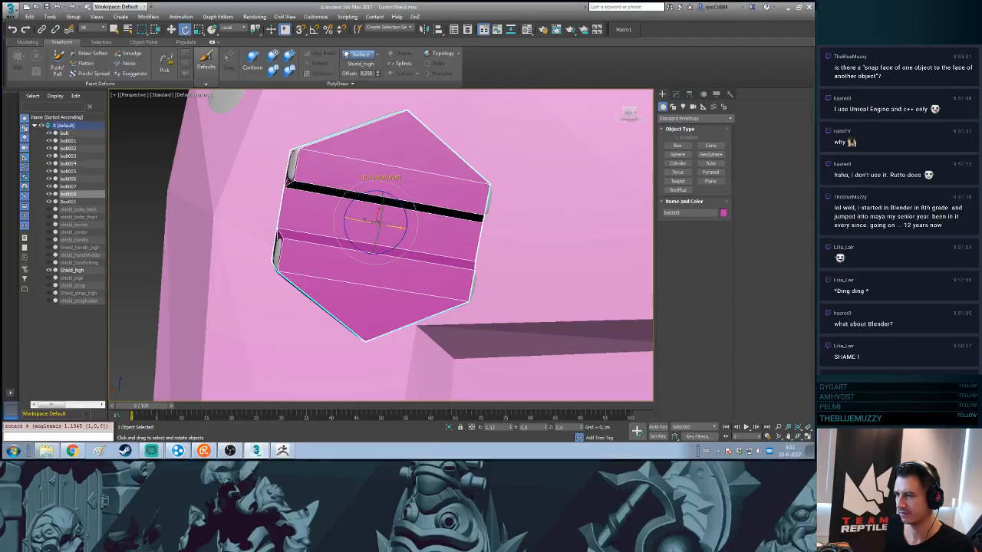
alt+middle_drag(377, 223, 360, 223)
key(w)
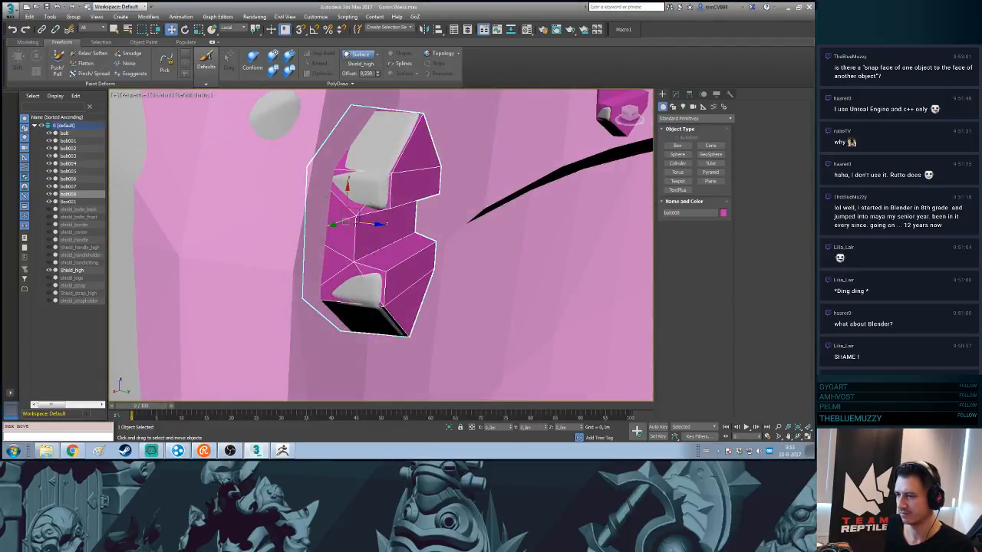
drag(361, 224, 358, 224)
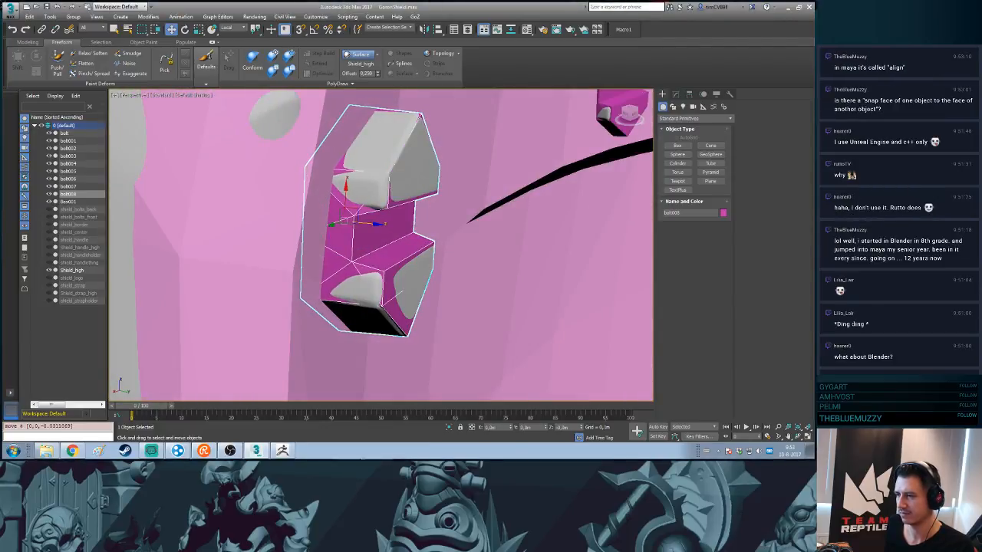
- Move bolt008 about 0.023 along its local Z to match the height of the high-poly bolt
alt+middle_drag(358, 224, 338, 219)
drag(377, 224, 382, 225)
alt+middle_drag(383, 225, 347, 226)
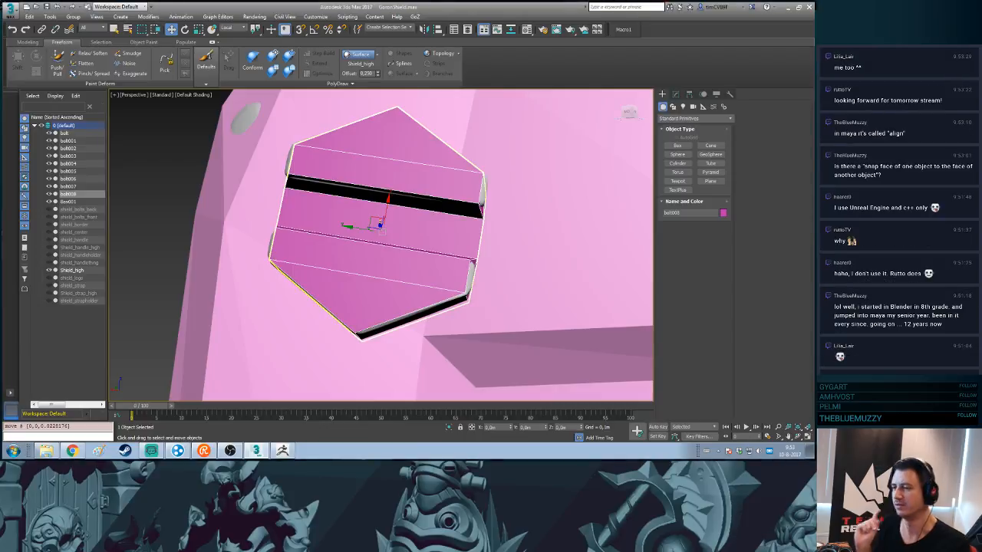
alt+middle_drag(381, 225, 353, 218)
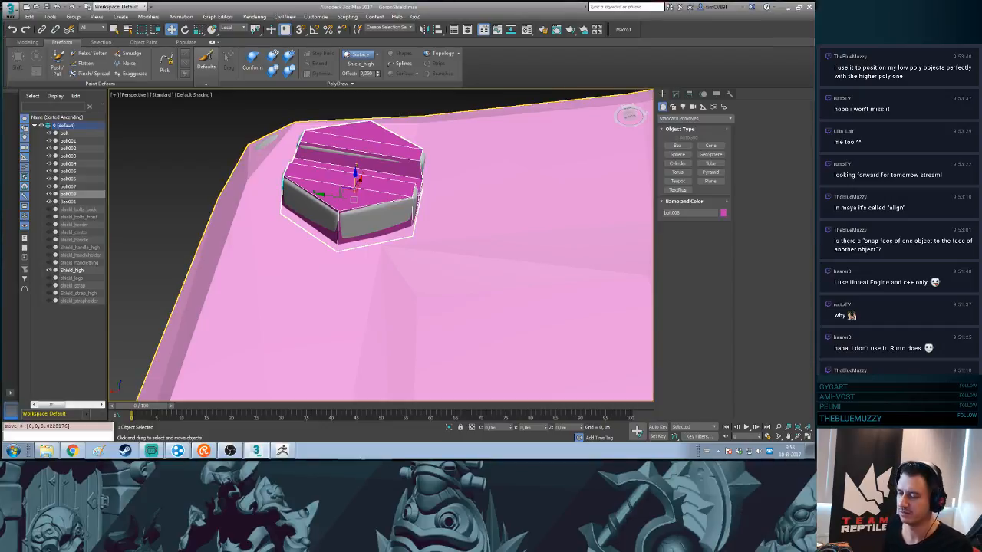
- Clone bolt008 as a single copy, placed beside the high-poly bolt at the shield's lower corner on the same side
scroll(460, 156, up, 2)
middle_drag(439, 222, 462, 330)
scroll(456, 162, down, 5)
scroll(443, 167, down, 4)
scroll(452, 291, down, 2)
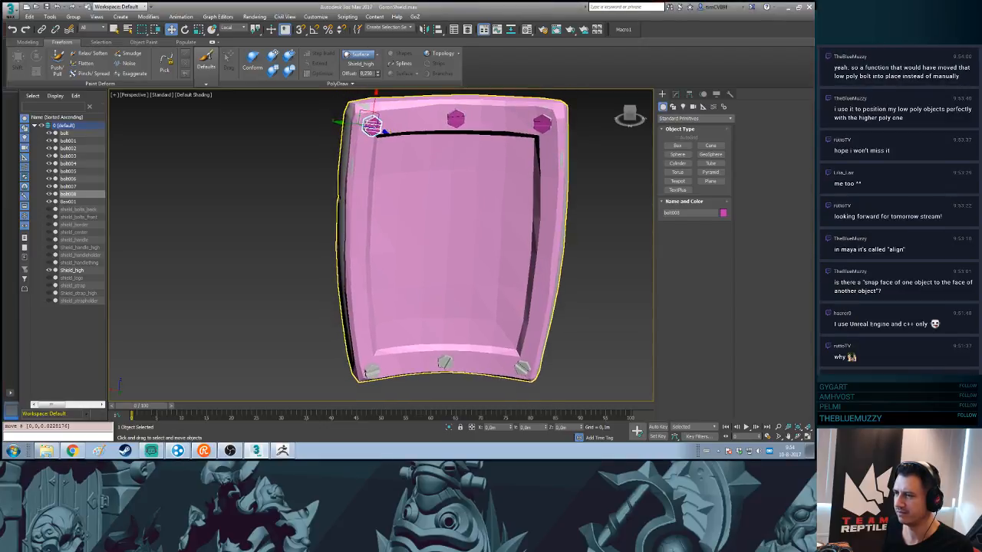
mouse_move(366, 116)
shift+mouse_down()
mouse_move(391, 388)
mouse_move(394, 371)
shift+mouse_up()
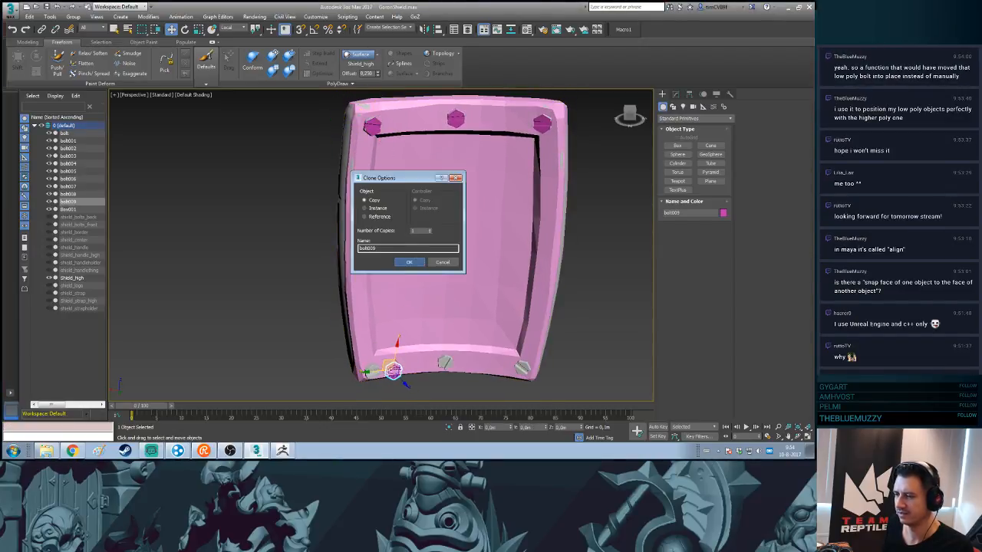
click(410, 262)
- Select Shield_high near the lower corner bolt and save the scene
middle_drag(411, 381, 434, 265)
scroll(433, 267, up, 4)
click(343, 228)
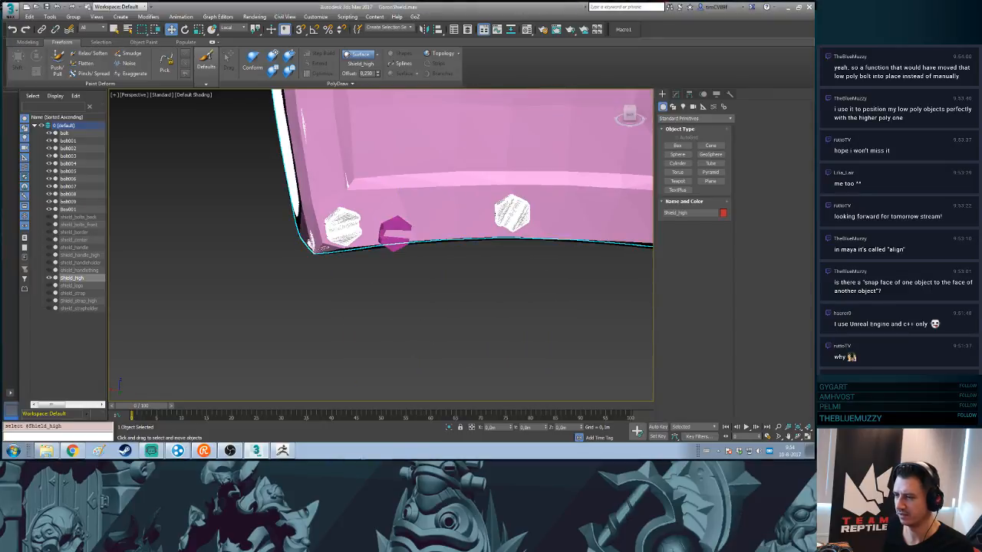
alt+middle_drag(394, 231, 422, 239)
scroll(392, 298, up, 3)
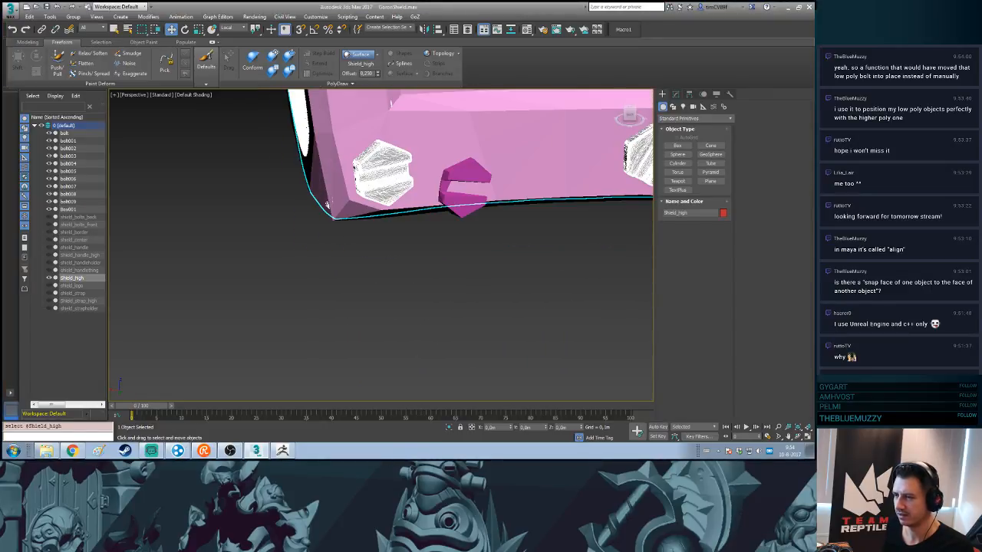
key(ctrl+s)
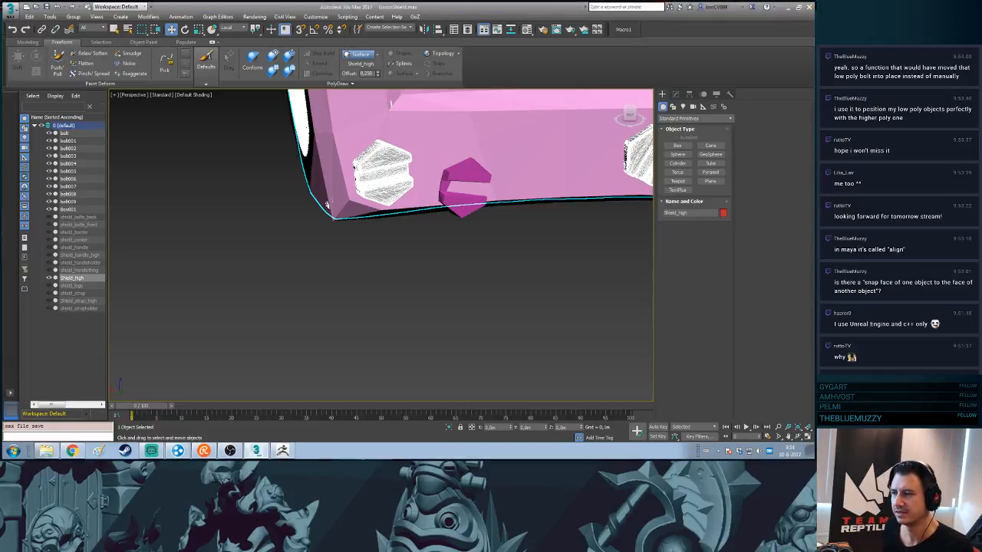
- Detach the lower corner bolt's polygons from Shield_high as a separate object
click(326, 205)
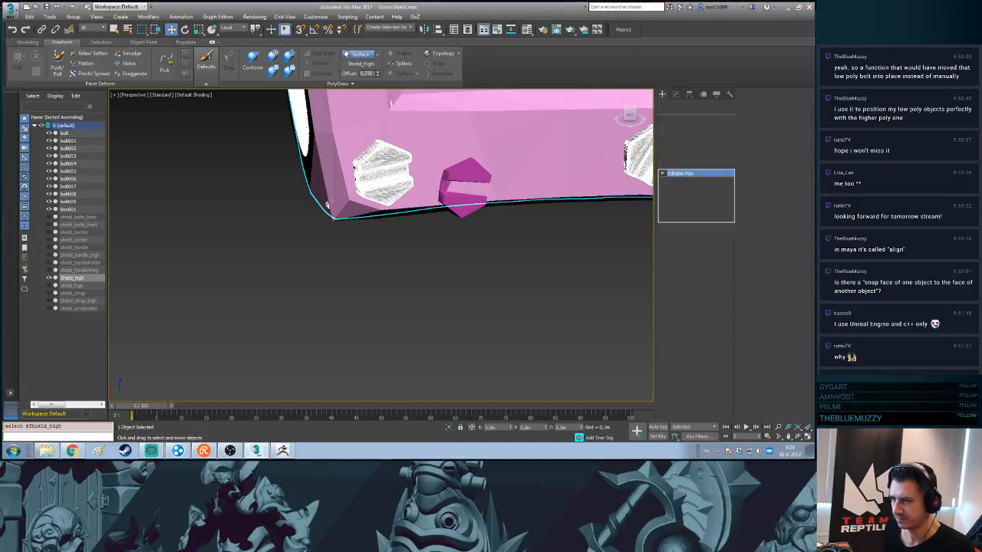
key(4)
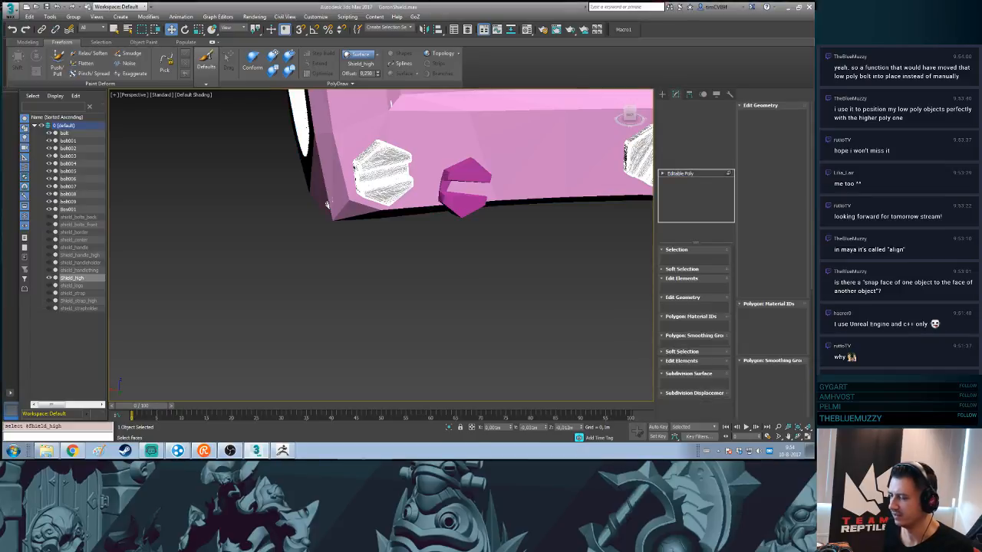
key(ctrl+a)
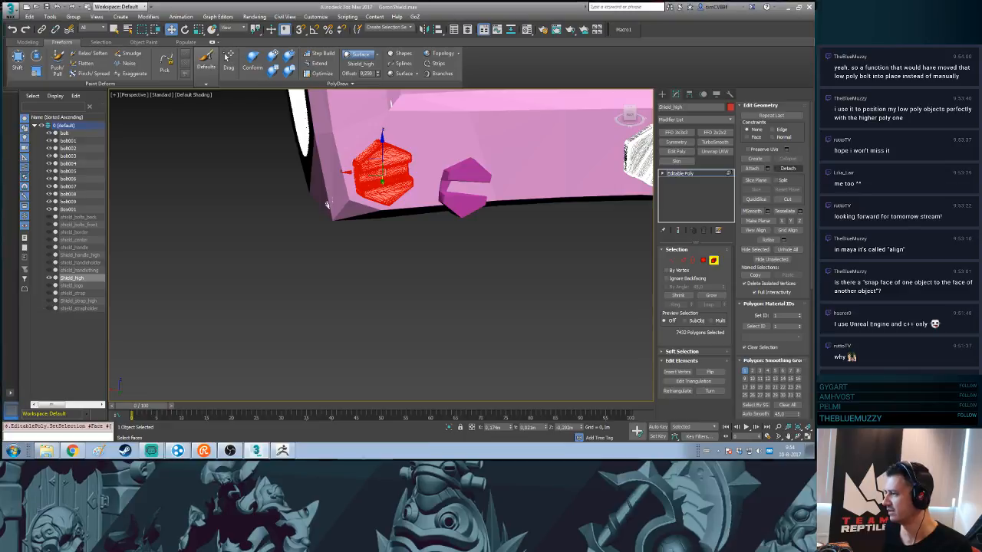
click(788, 168)
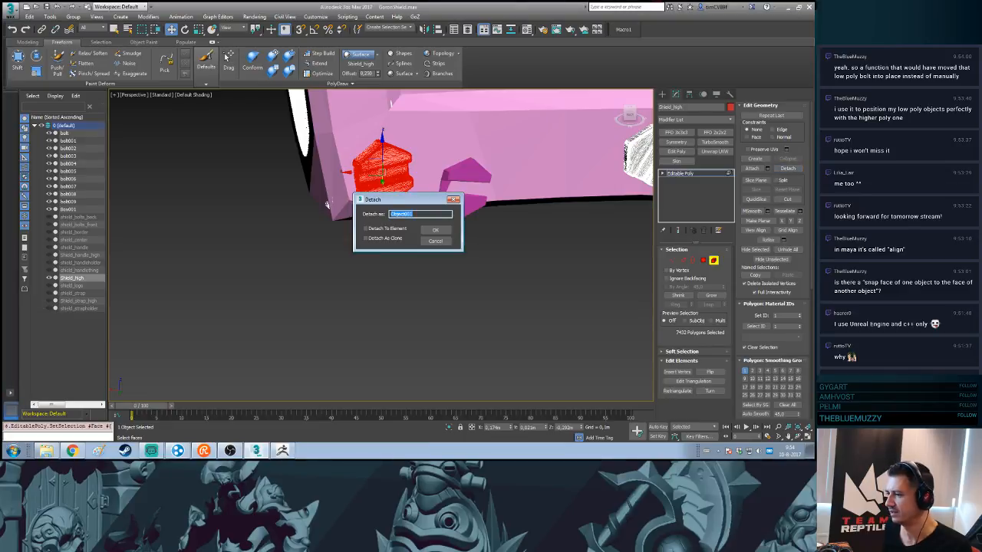
key(Return)
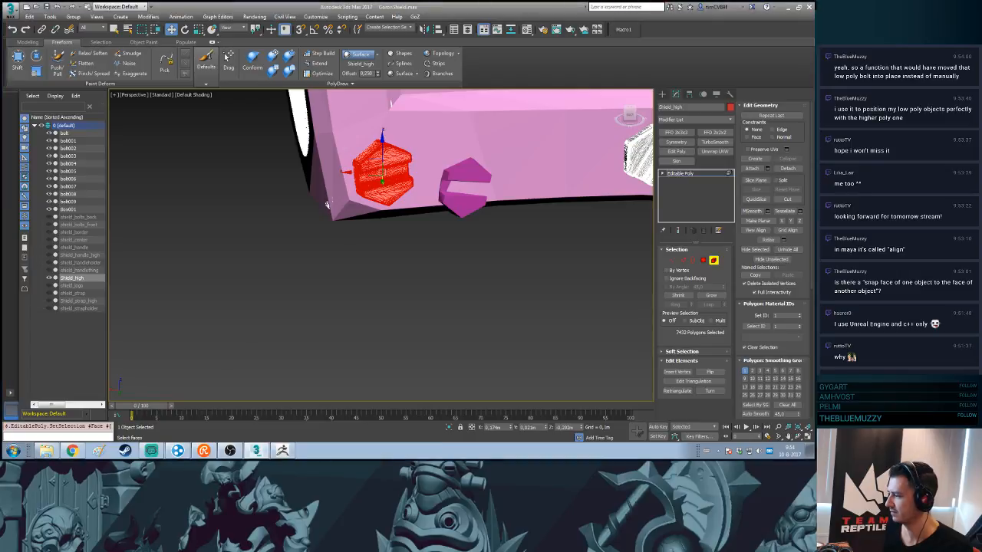
click(661, 94)
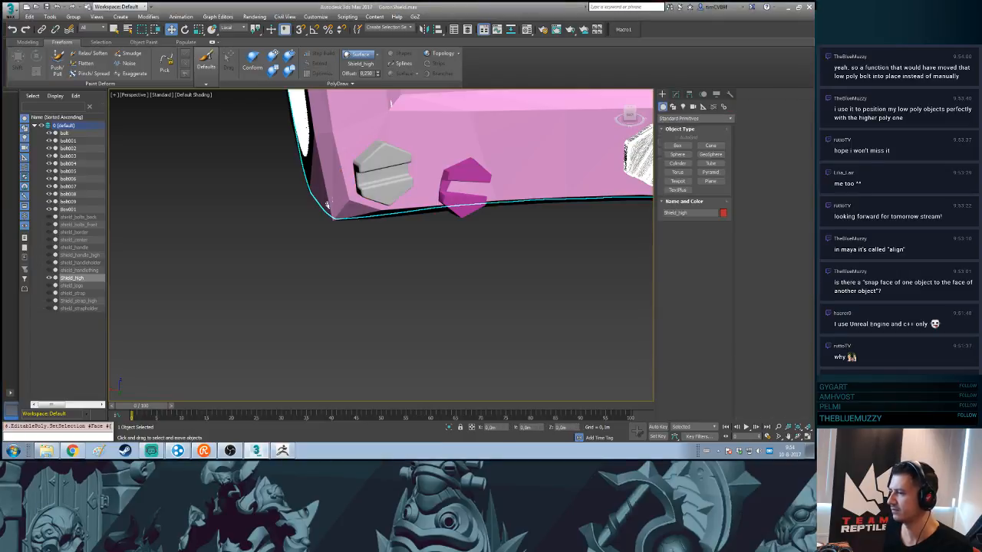
- Select bolt009, the low-poly copy beside the detached high-poly corner bolt
click(464, 184)
scroll(487, 232, up, 5)
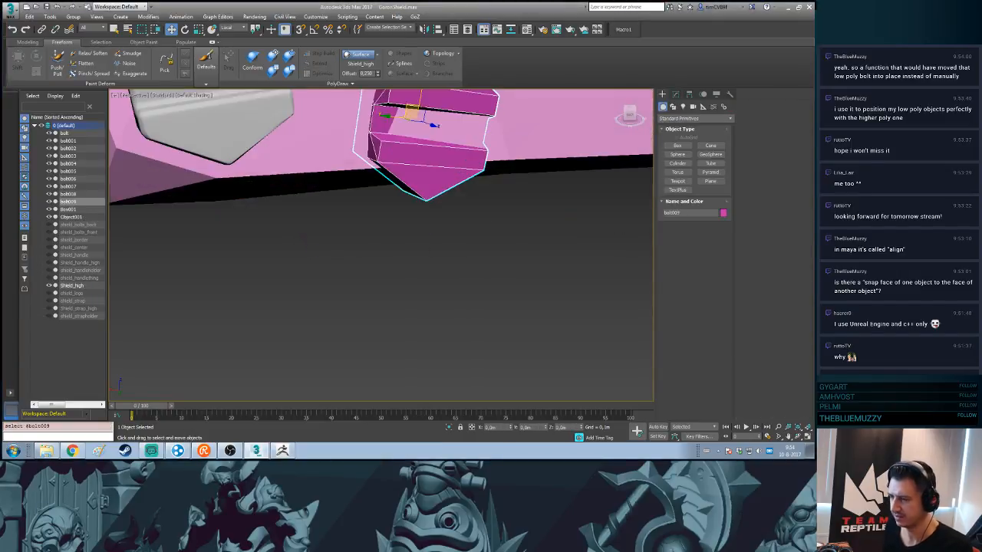
middle_drag(307, 146, 383, 233)
key(alt+z)
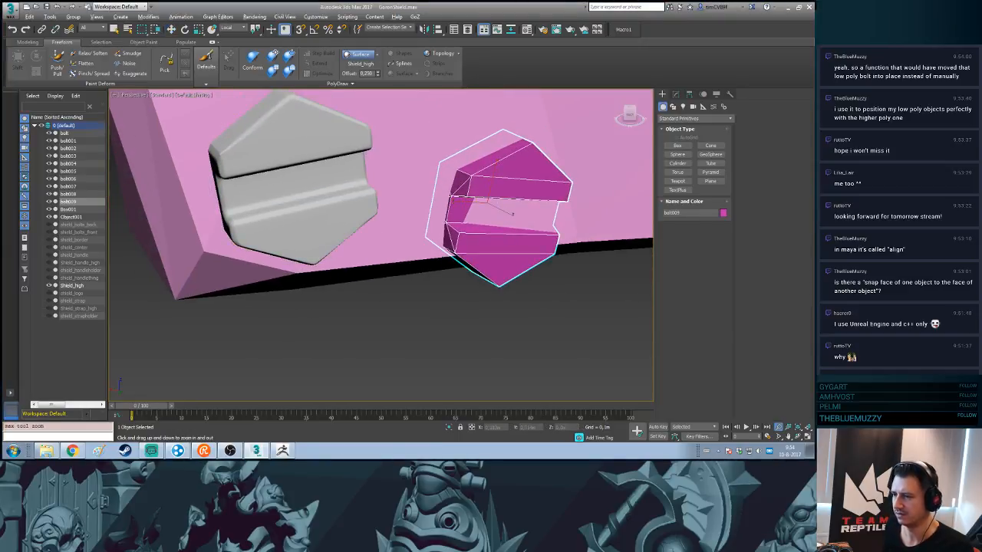
key(alt+s)
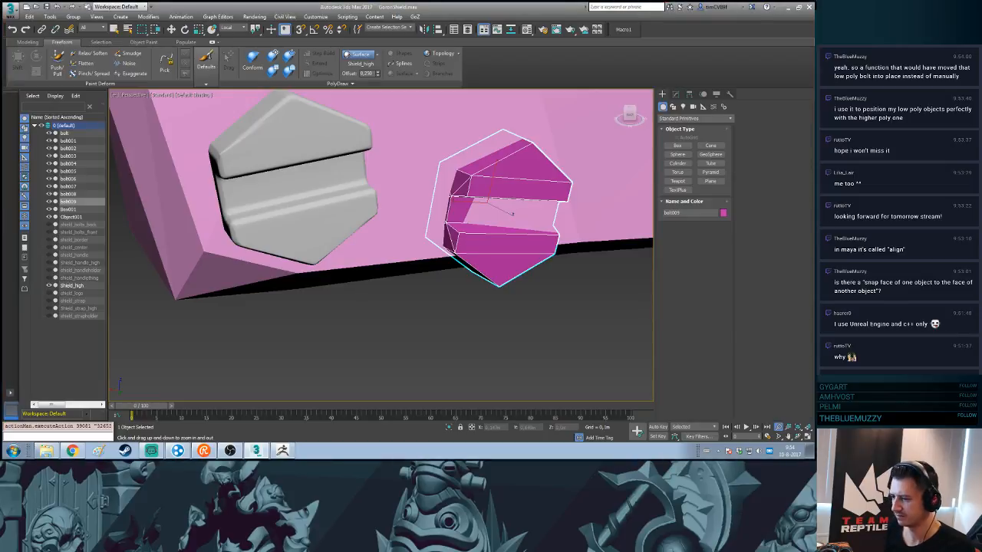
scroll(460, 305, down, 5)
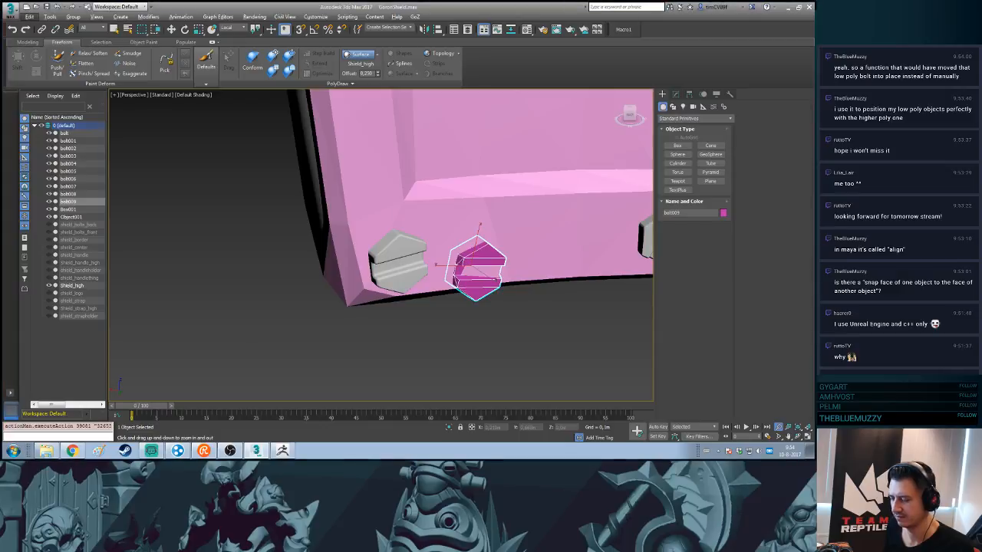
key(z)
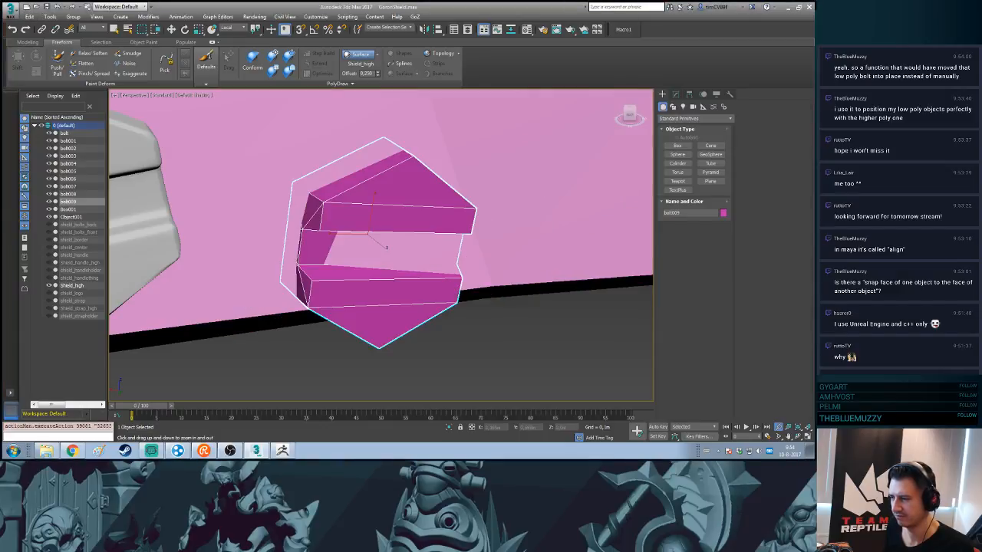
middle_drag(398, 253, 469, 220)
scroll(391, 256, down, 3)
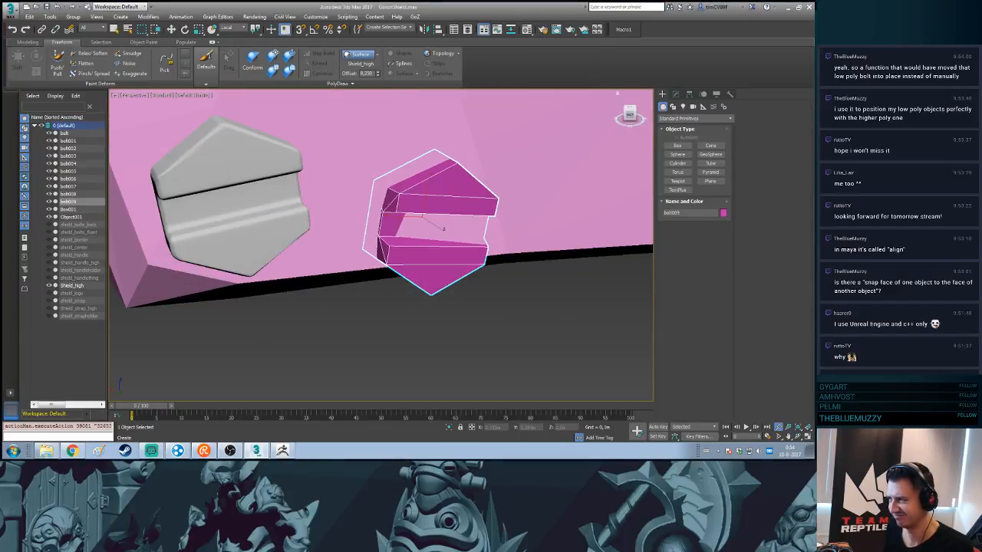
click(676, 94)
middle_drag(445, 230, 479, 247)
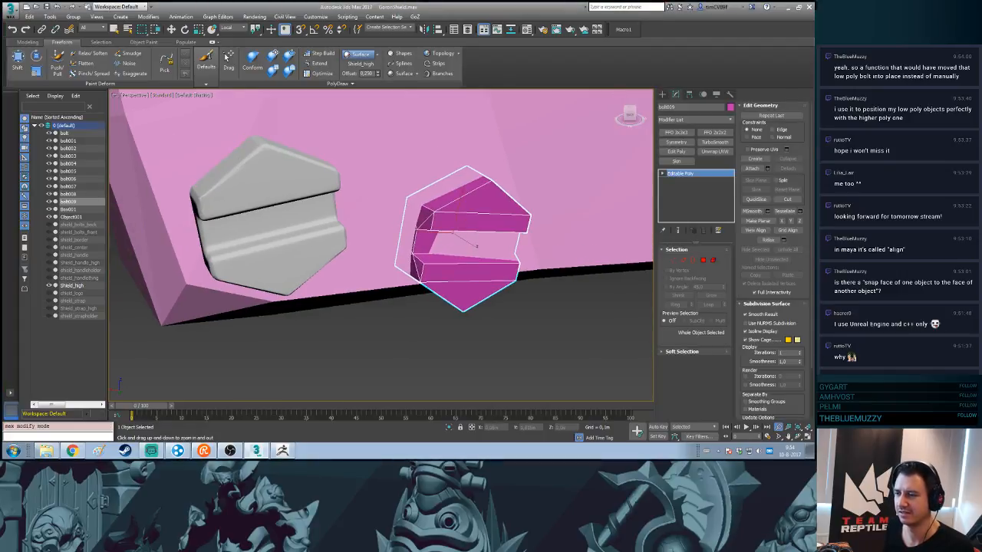
scroll(300, 235, down, 4)
scroll(301, 234, up, 2)
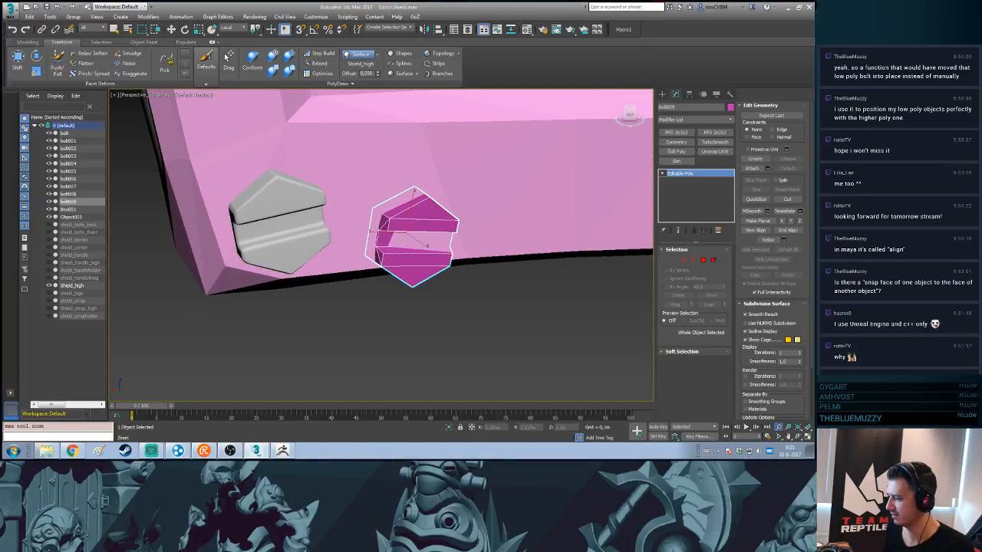
key(z)
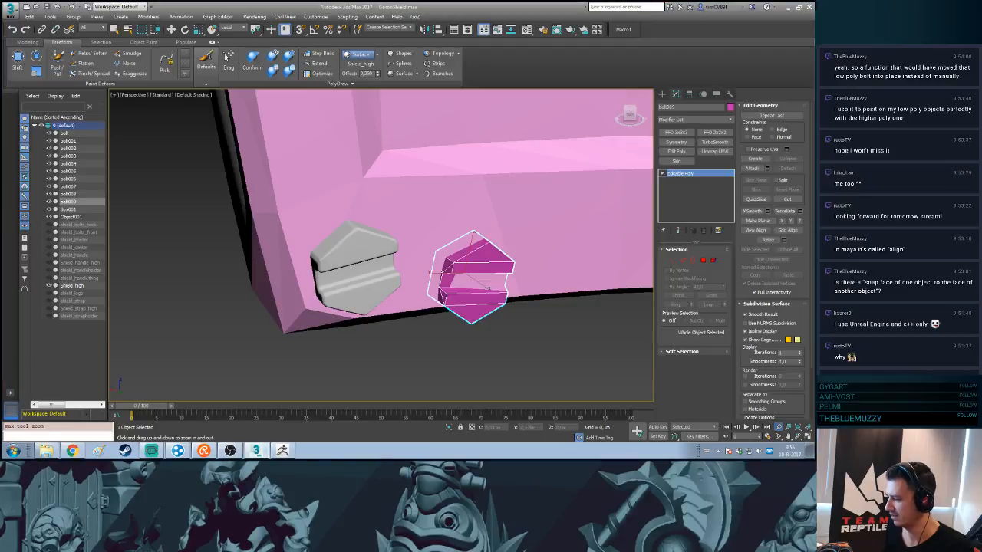
right_click(777, 428)
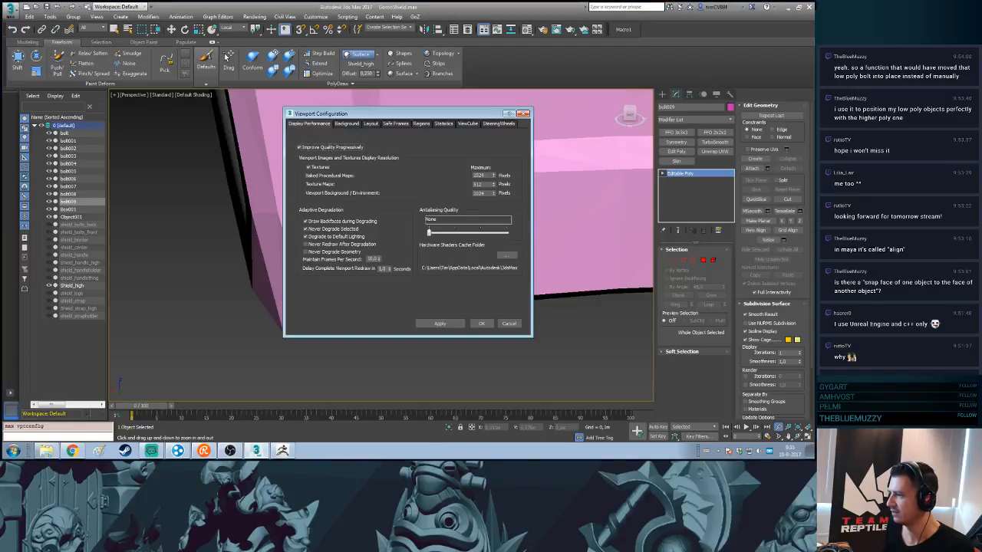
key(Escape)
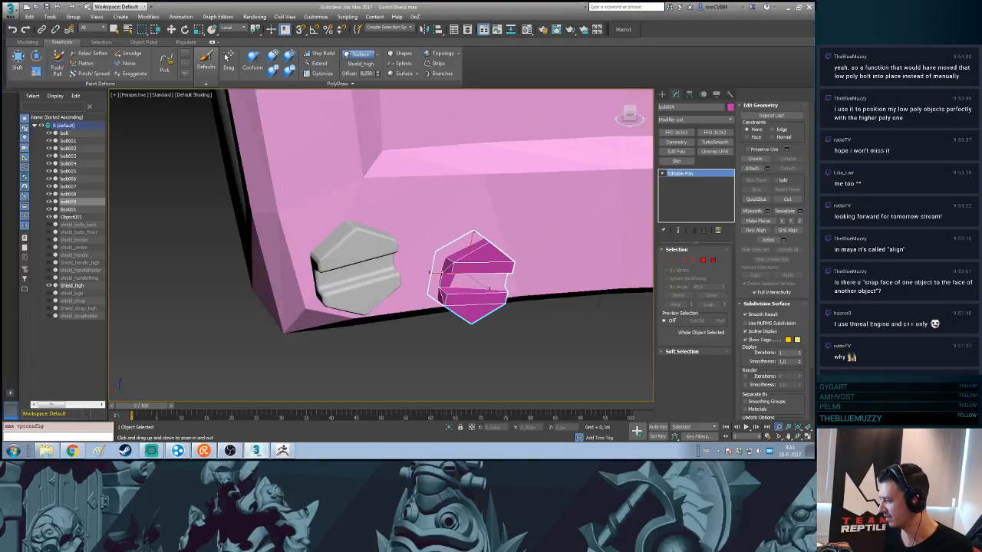
key(alt+z)
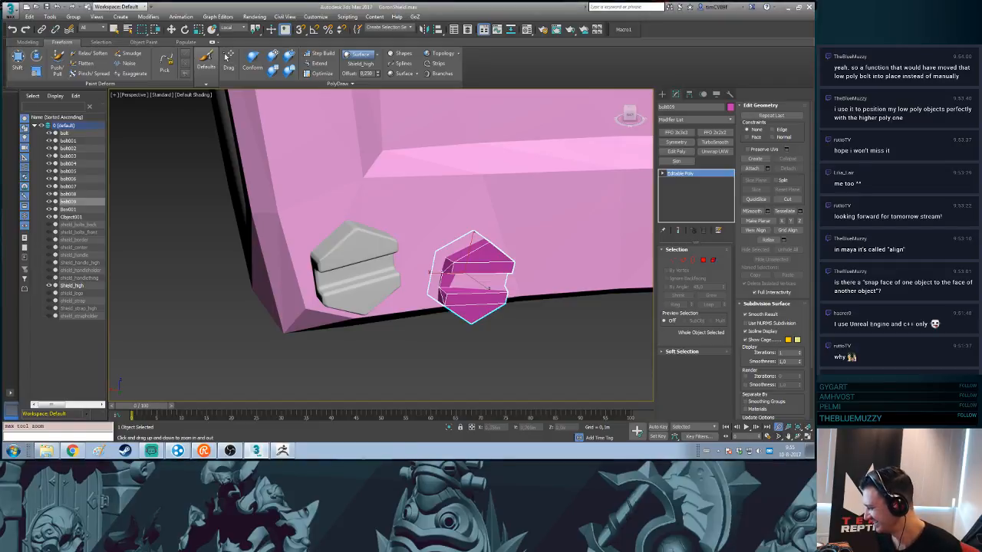
key(ctrl+p)
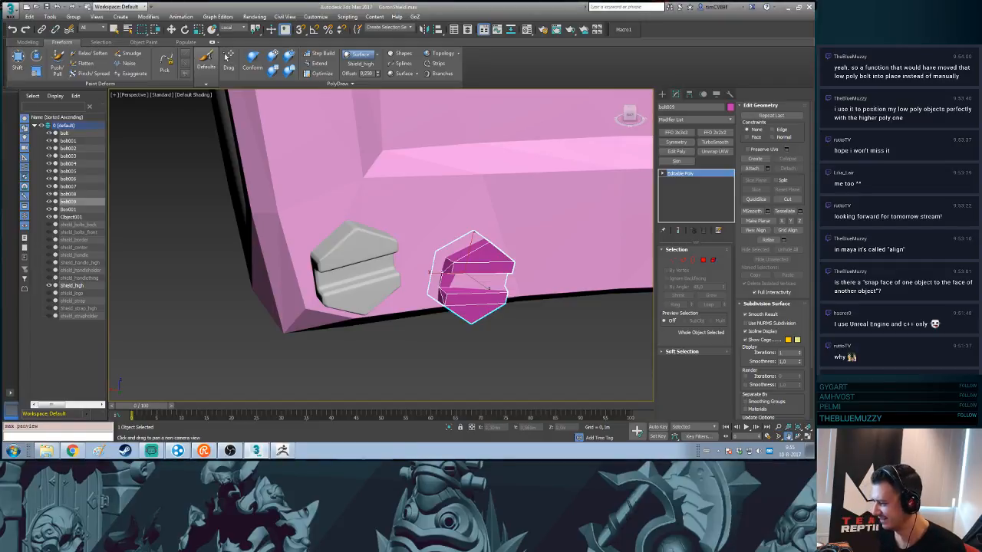
key(ctrl+w)
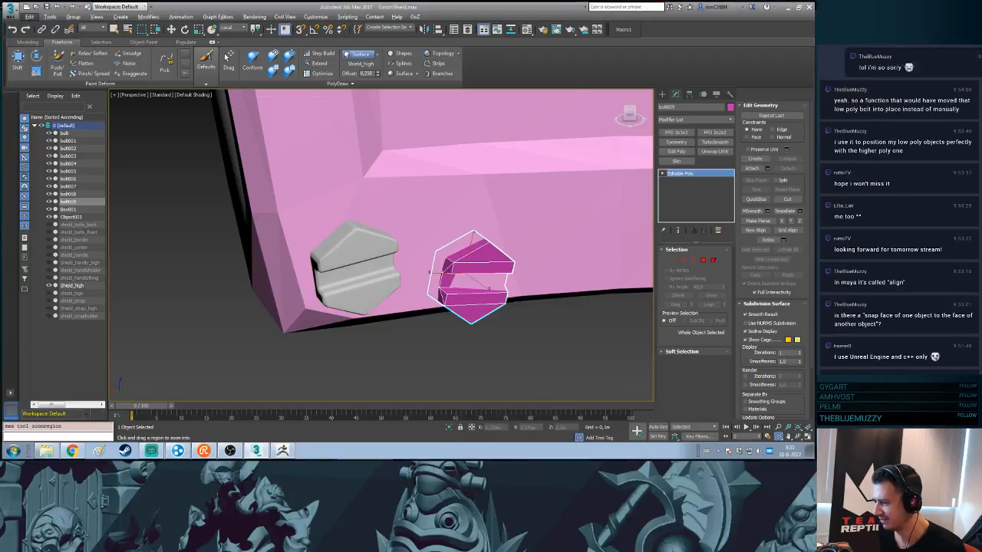
key(alt+z)
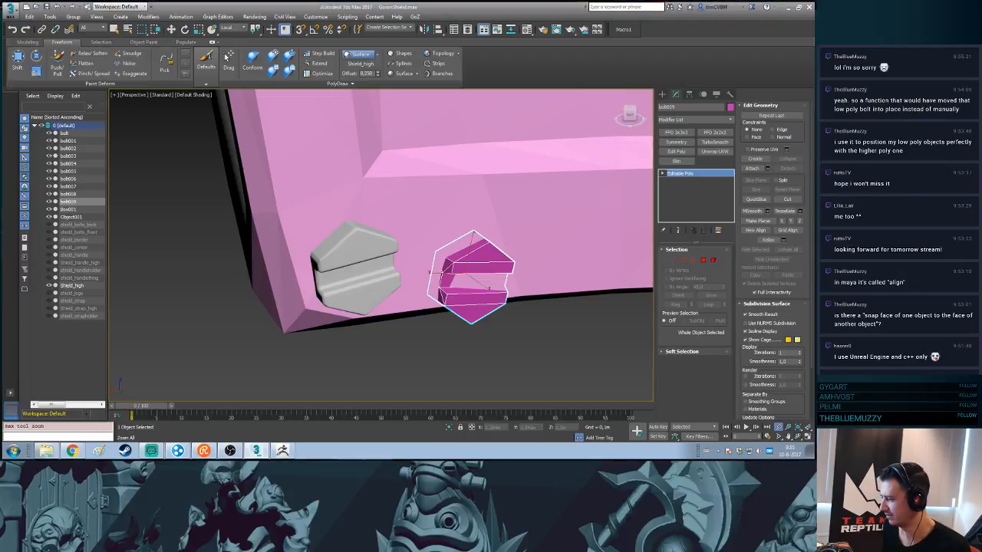
click(788, 427)
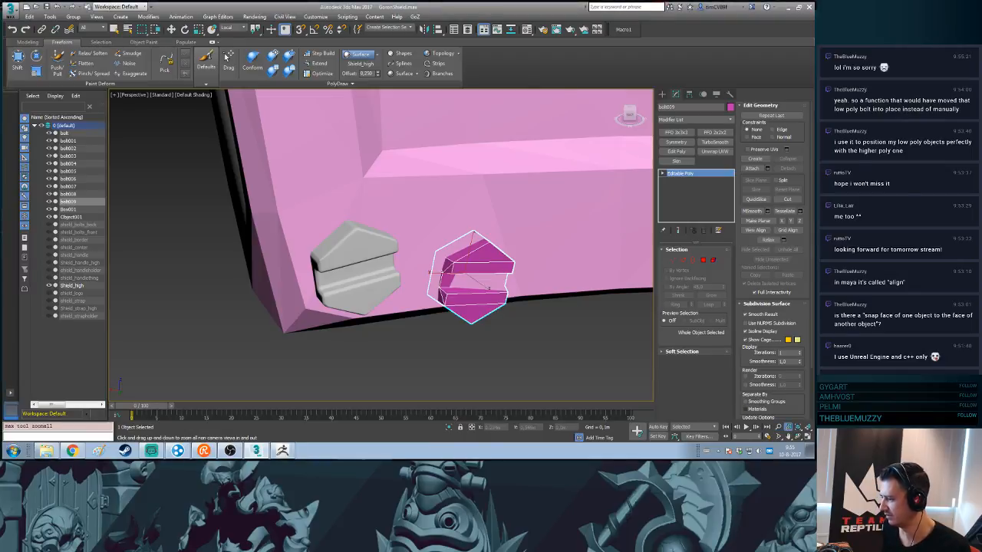
- Examine bolt009 and the detached high-poly corner bolt from several angles at the shield's lower corner
key(z)
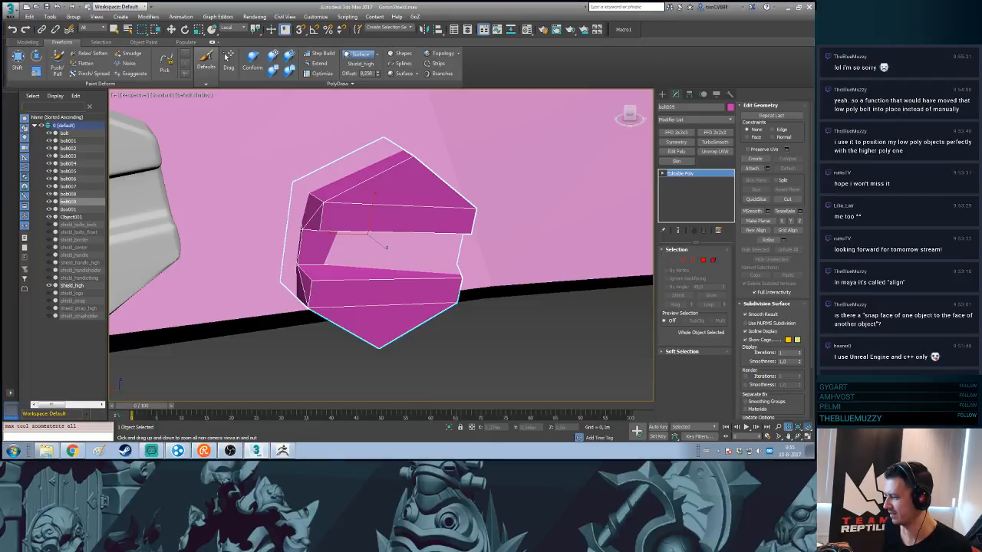
alt+middle_drag(379, 245, 456, 254)
scroll(386, 232, down, 3)
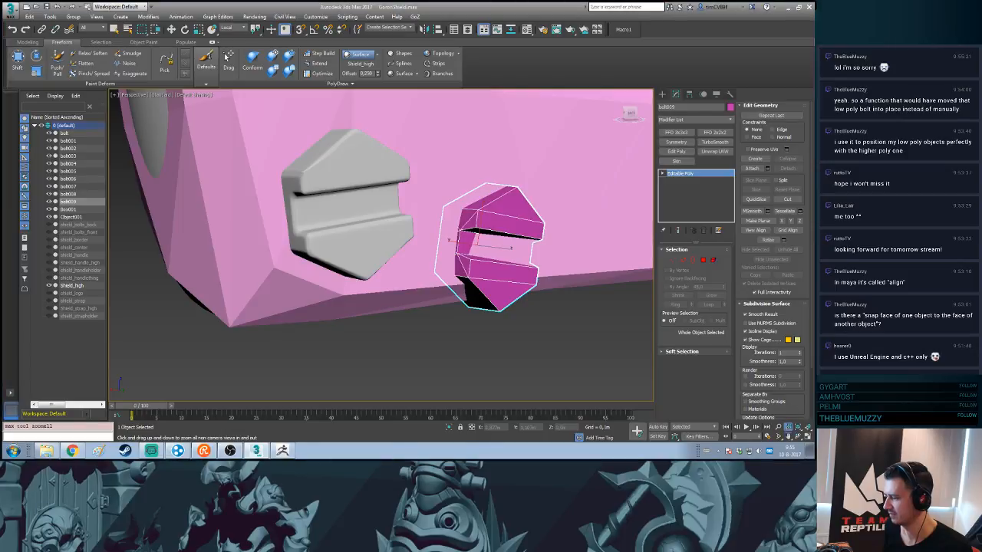
drag(460, 253, 460, 263)
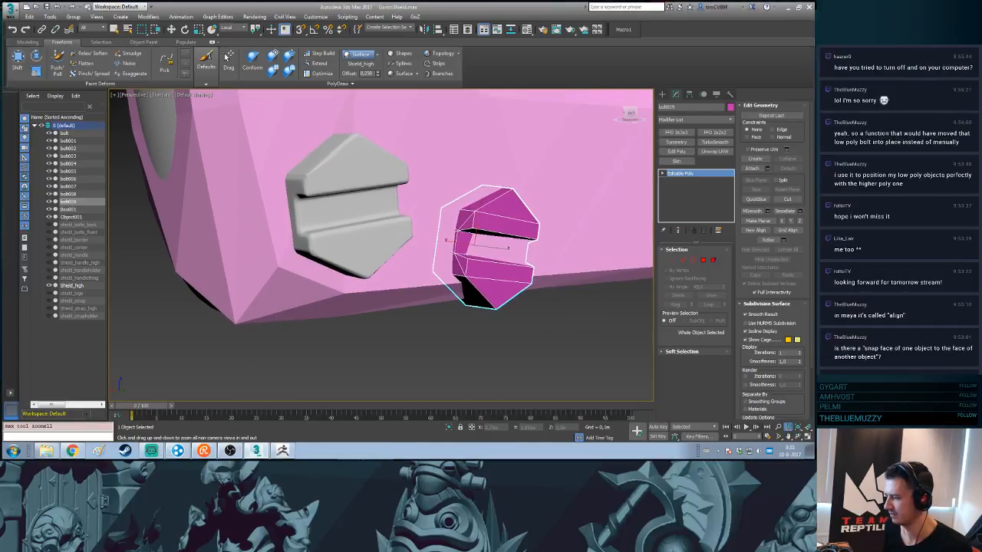
key(ctrl+p)
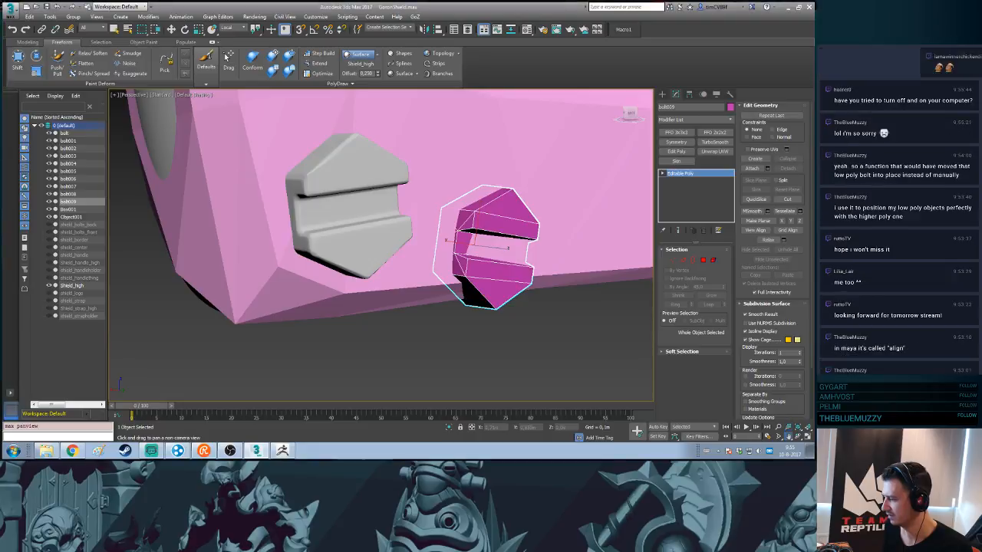
alt+middle_drag(376, 230, 345, 227)
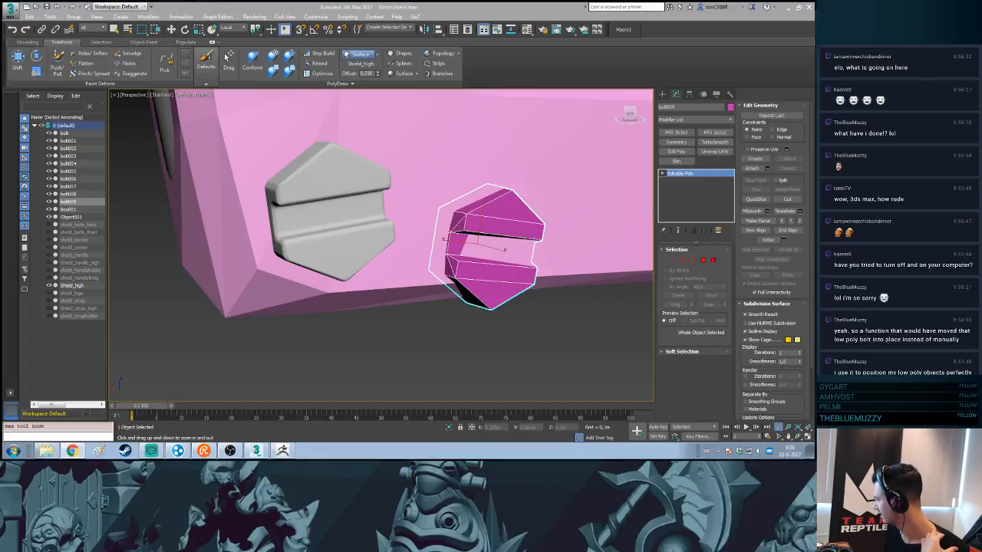
key(z)
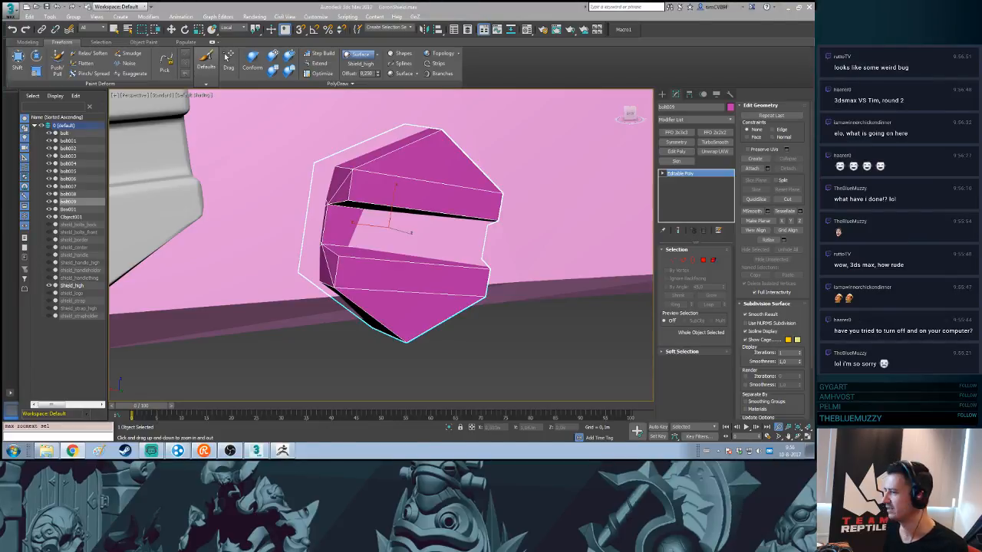
middle_drag(498, 328, 556, 307)
key(w)
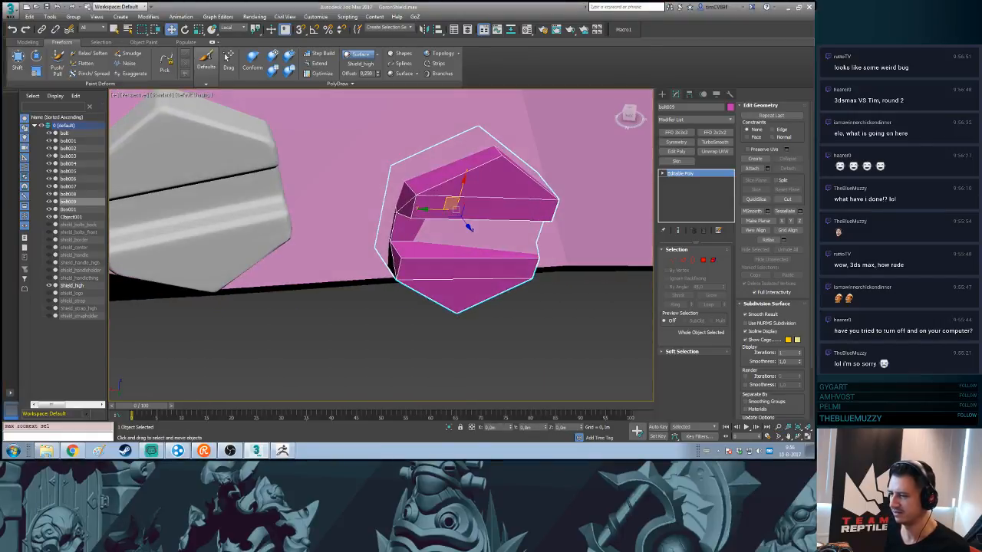
click(475, 345)
middle_drag(398, 307, 530, 264)
click(491, 215)
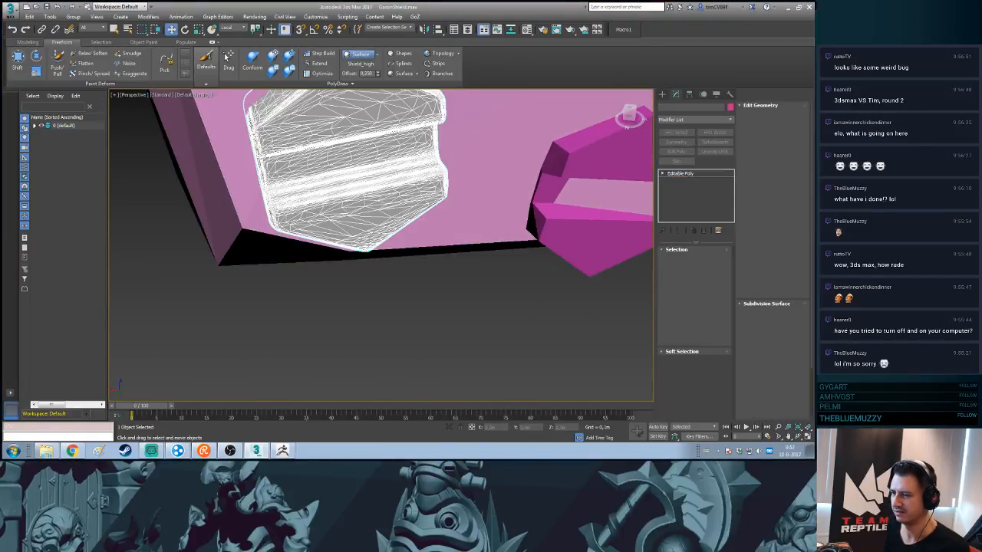
click(499, 311)
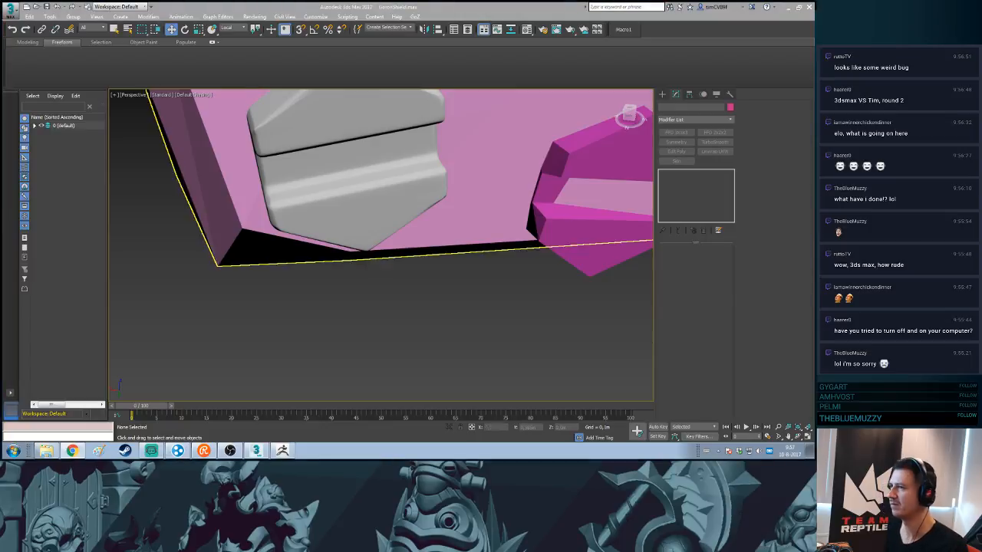
mouse_move(383, 245)
alt+middle_down()
mouse_move(383, 192)
mouse_move(399, 246)
alt+middle_up()
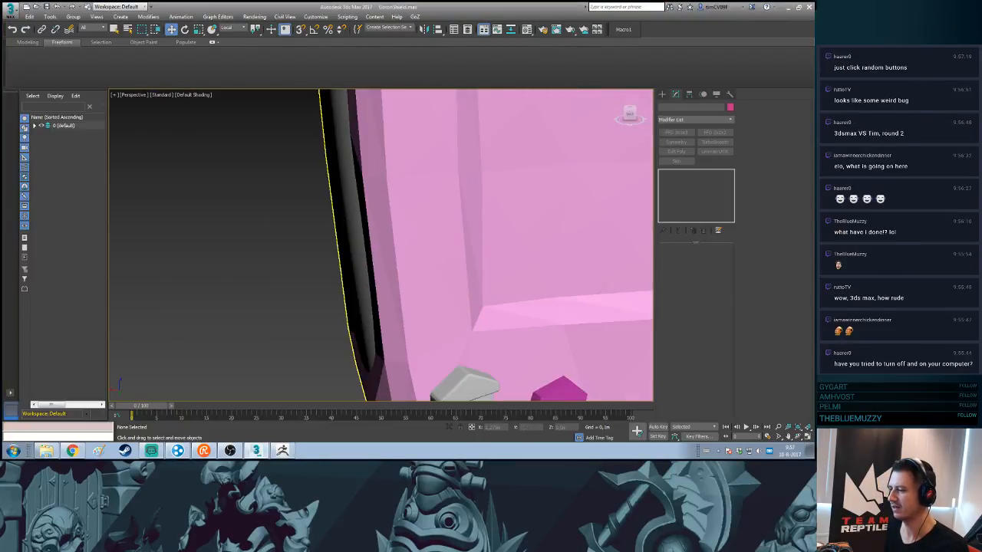
- Select bolt009 and start the Align command with the detached high-poly corner bolt, Object001, as the target
click(553, 386)
key(z)
middle_drag(474, 259, 546, 251)
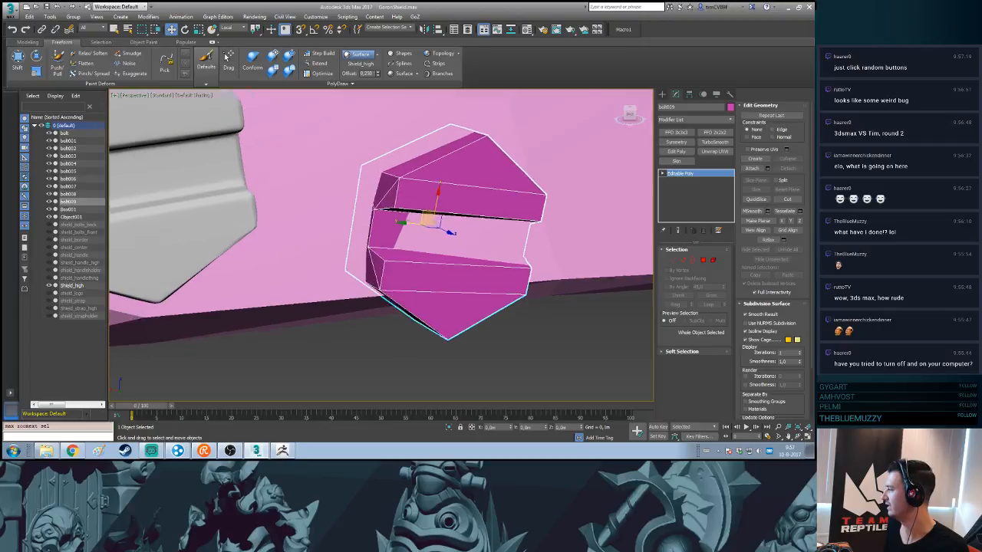
scroll(547, 252, down, 3)
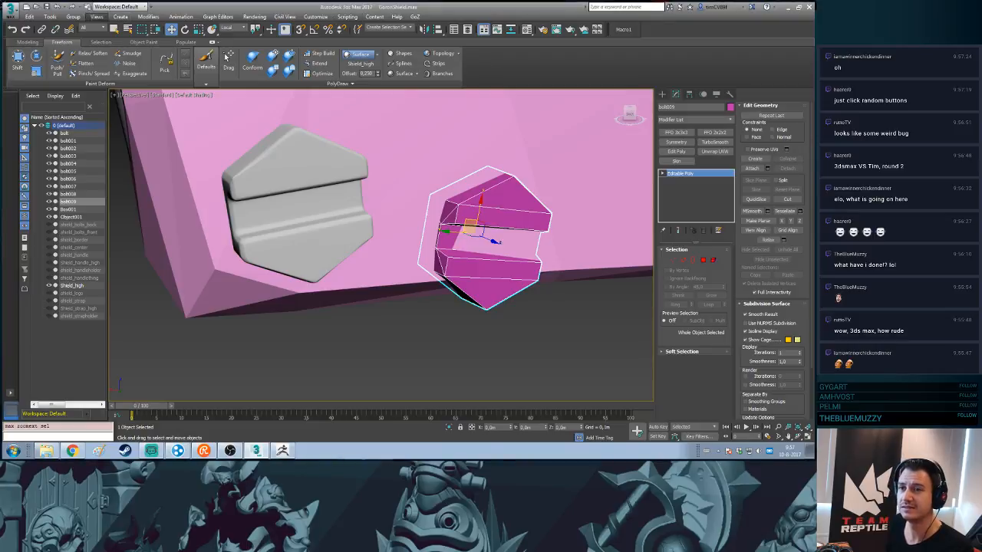
key(alt+t)
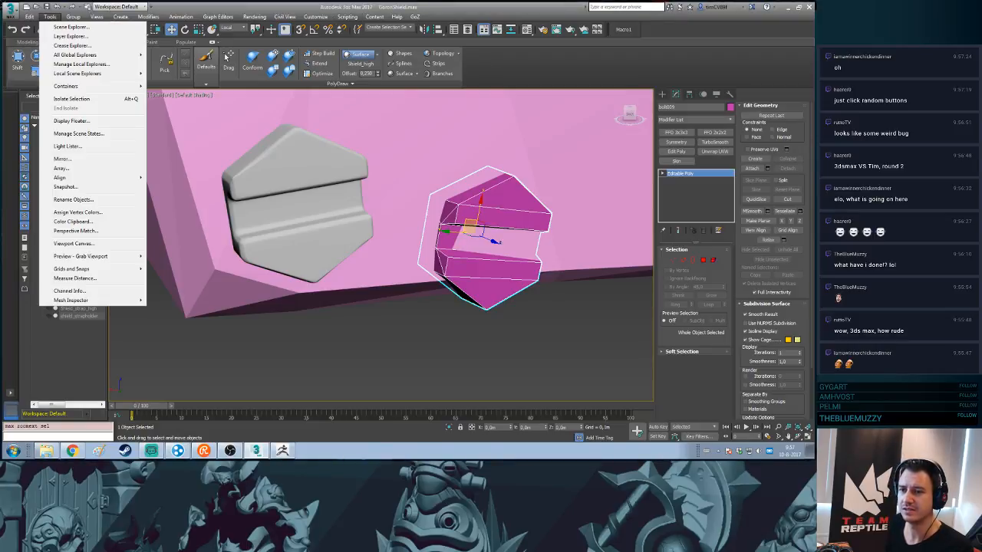
key(Right)
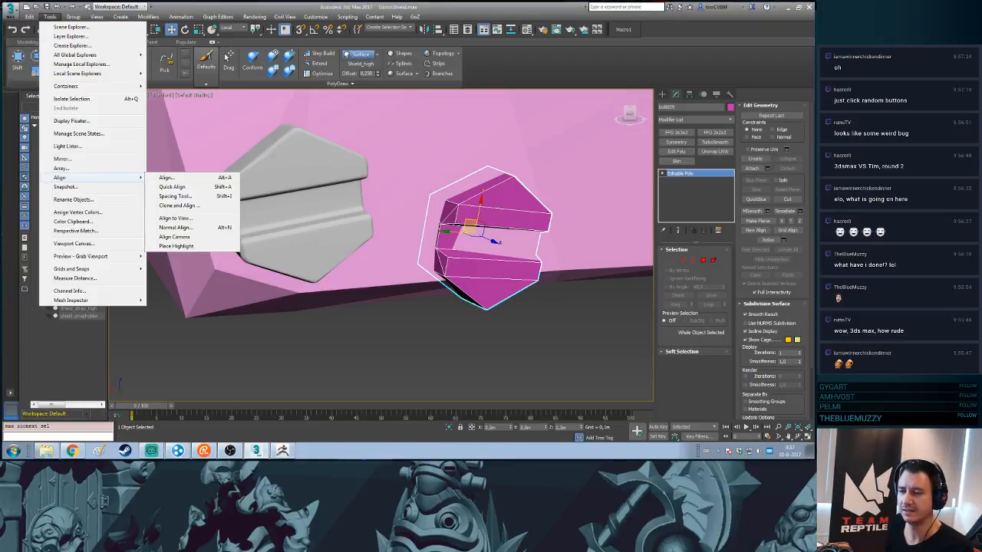
key(Return)
click(295, 203)
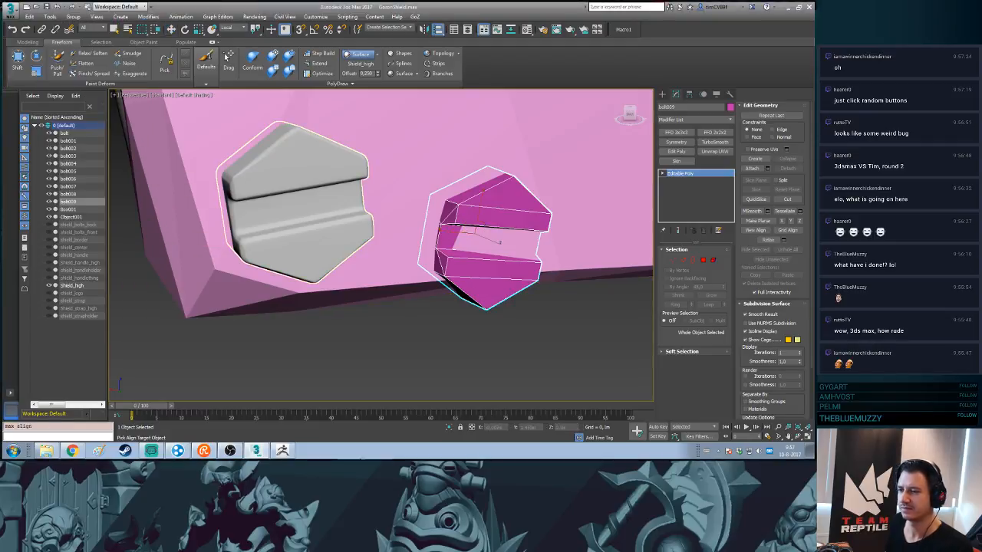
drag(391, 145, 561, 155)
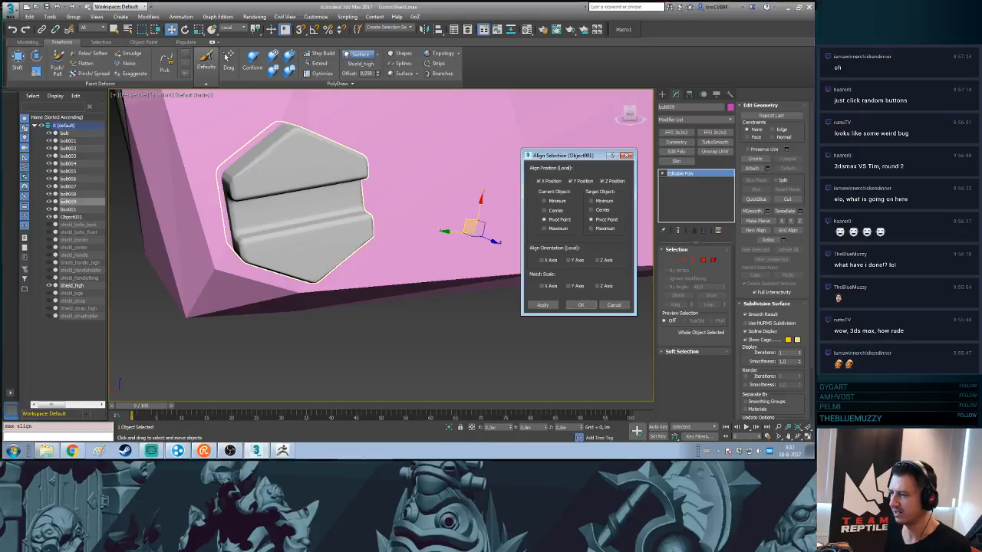
- Try aligning bolt009's orientation and matching its scale to Object001 on the X, Y and Z axes
click(541, 261)
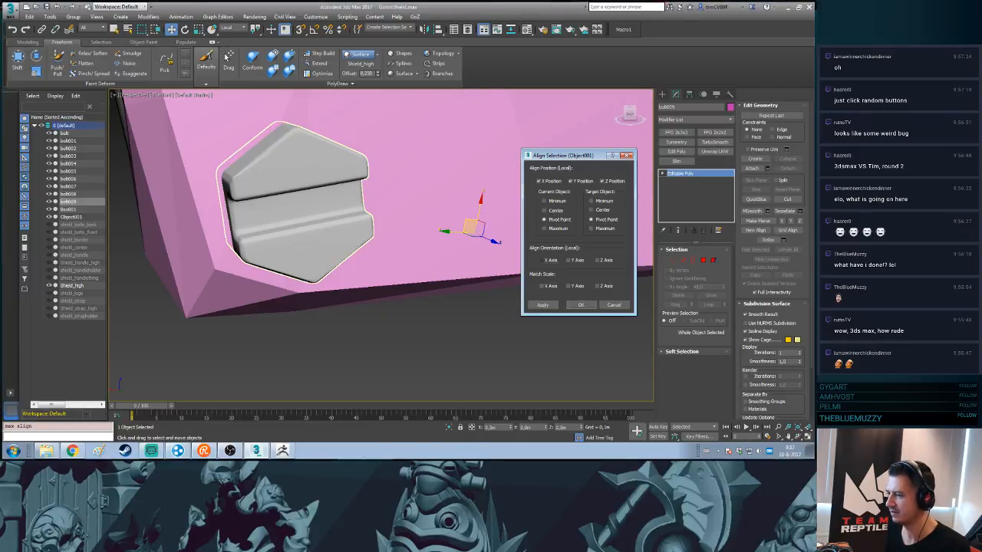
click(568, 261)
click(597, 260)
click(541, 286)
click(568, 286)
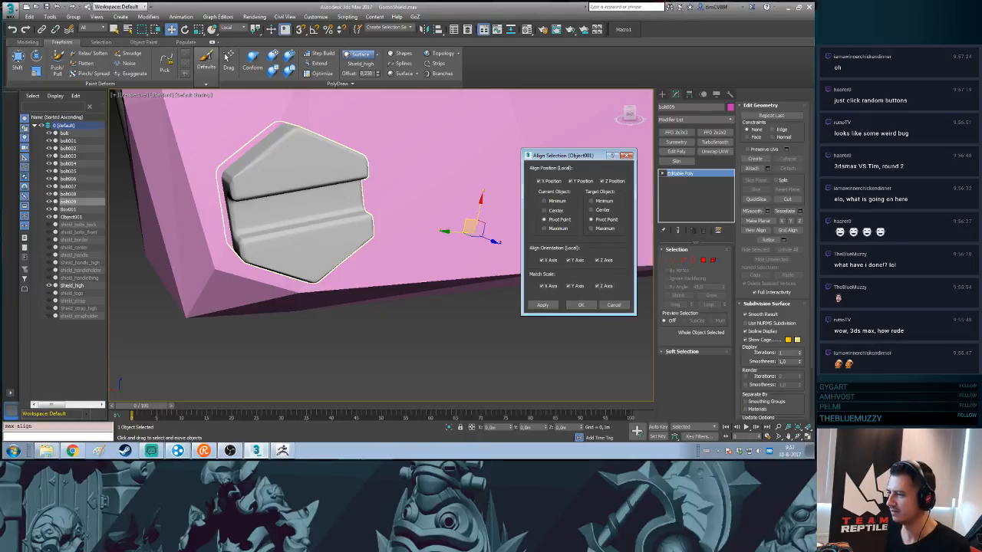
click(598, 286)
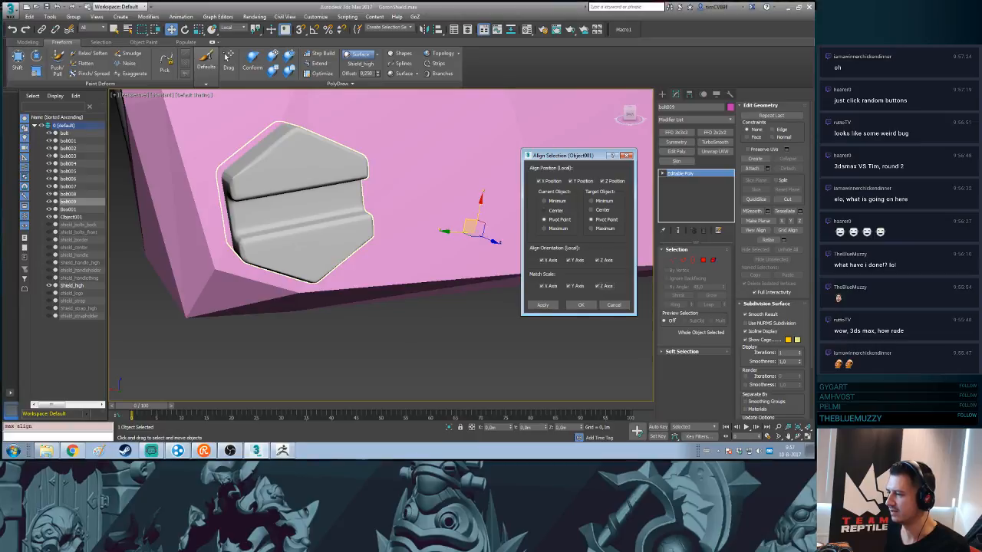
- Try Minimum as the alignment point and settle on Center for both the current and target objects
click(544, 210)
click(591, 210)
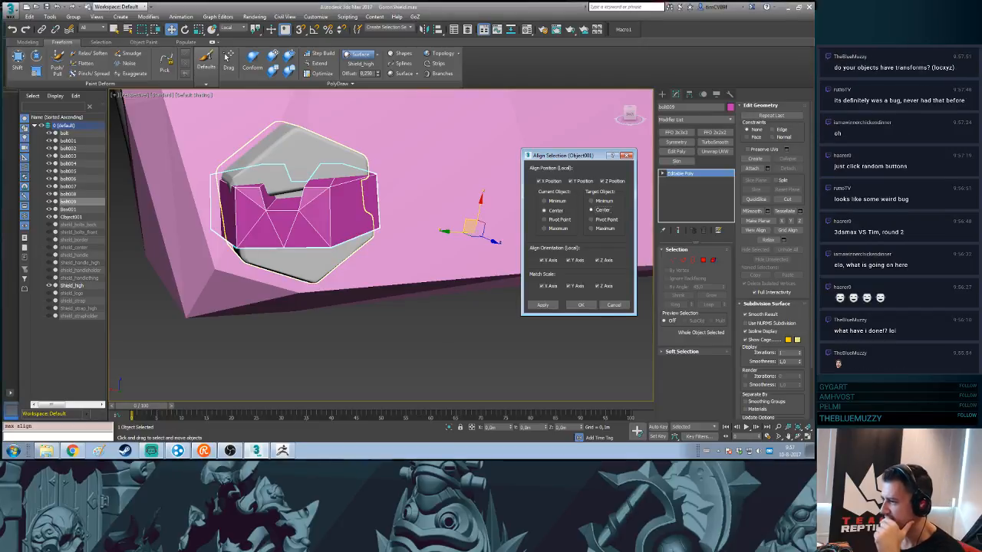
click(544, 201)
click(591, 200)
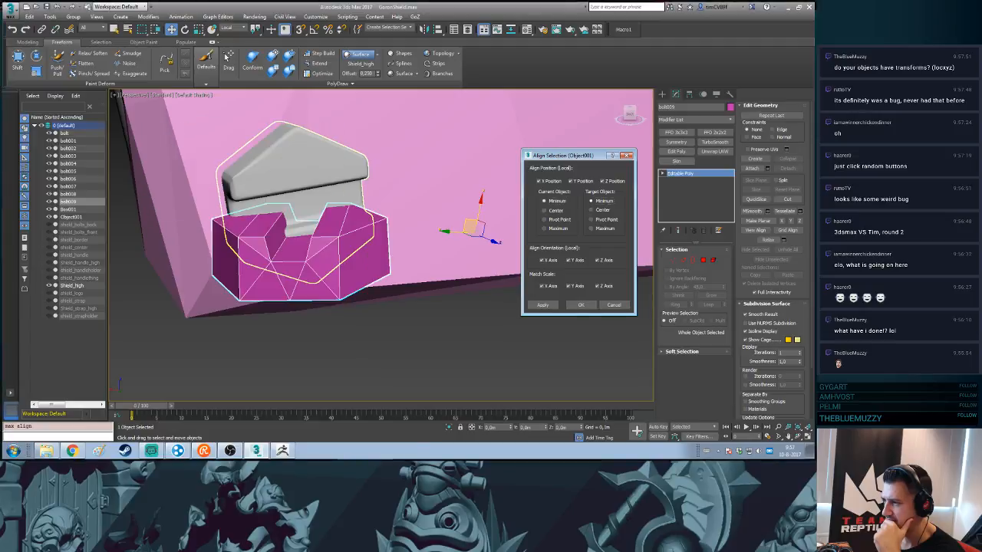
click(544, 210)
click(591, 210)
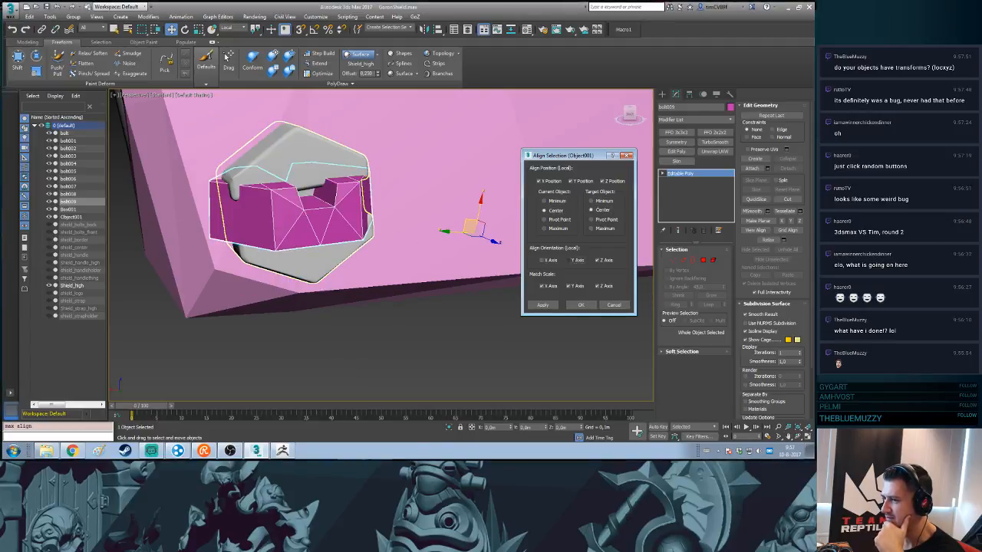
- Turn off the remaining orientation alignment and scale matching so that only position is aligned
click(598, 261)
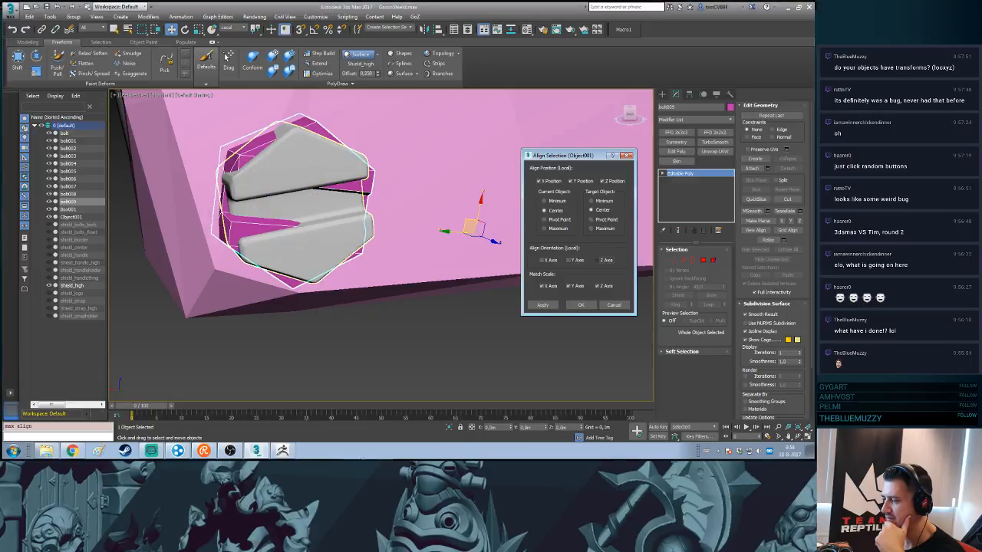
click(540, 285)
click(568, 285)
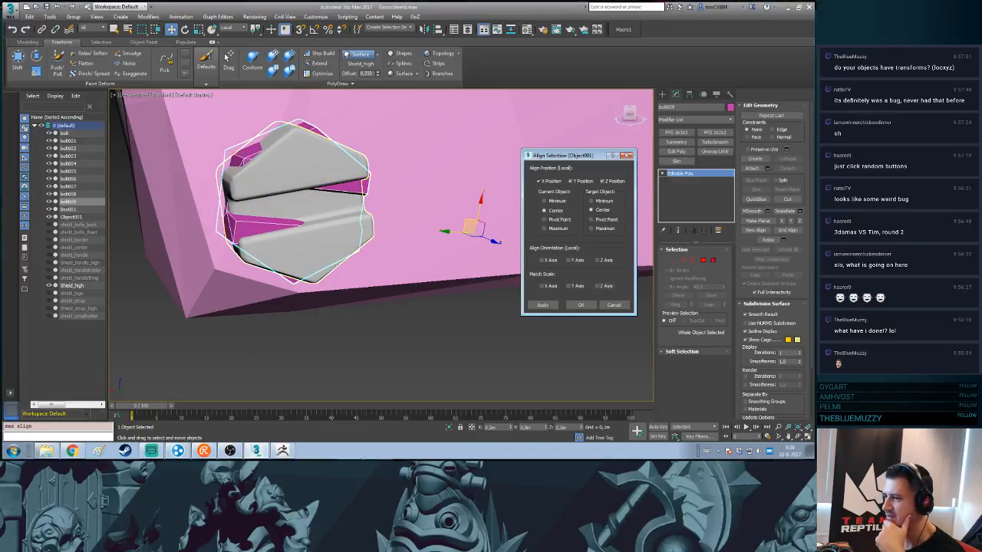
- Toggle the position axes to compare, and apply bolt009's alignment with X, Y and Z position enabled
click(543, 181)
click(571, 181)
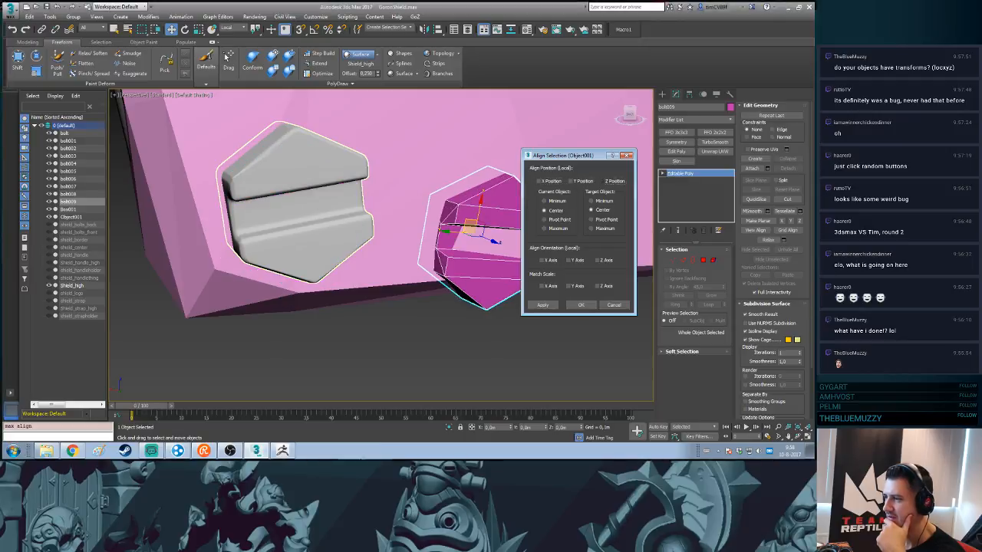
click(540, 181)
click(571, 181)
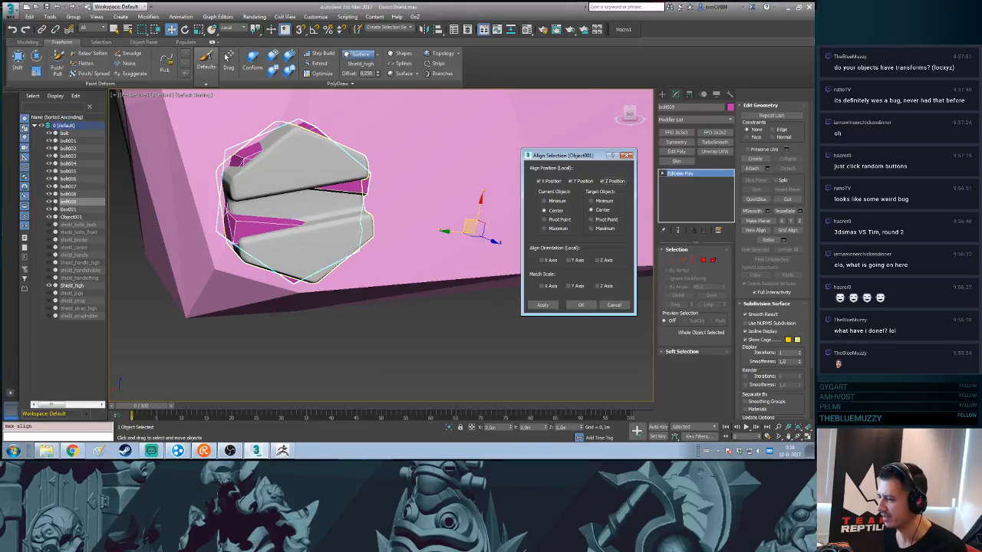
click(542, 305)
- Switch to ZBrush, pick the shield_bolts_back1 subtool to examine the sculpted bolts, and return to 3ds Max
key(alt+Tab)
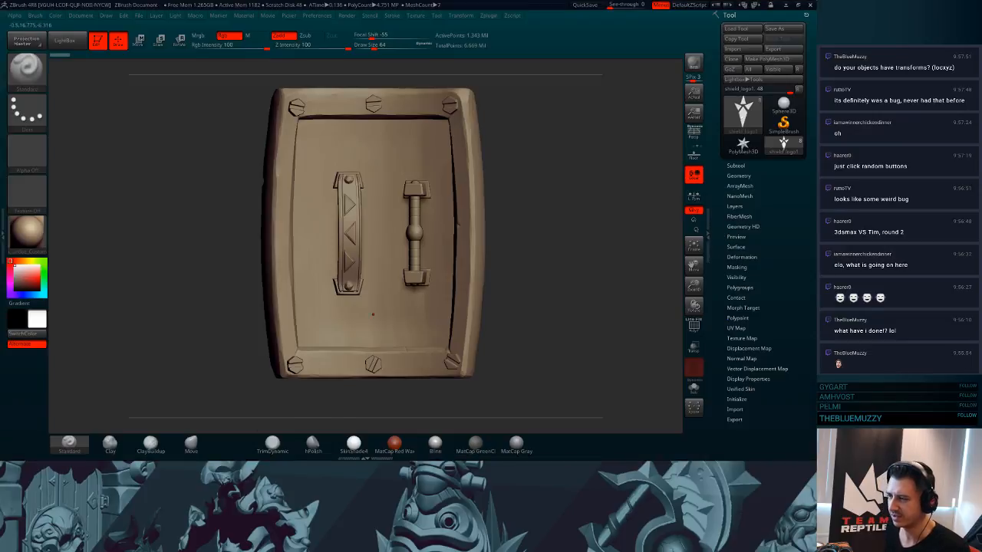
alt+click(373, 104)
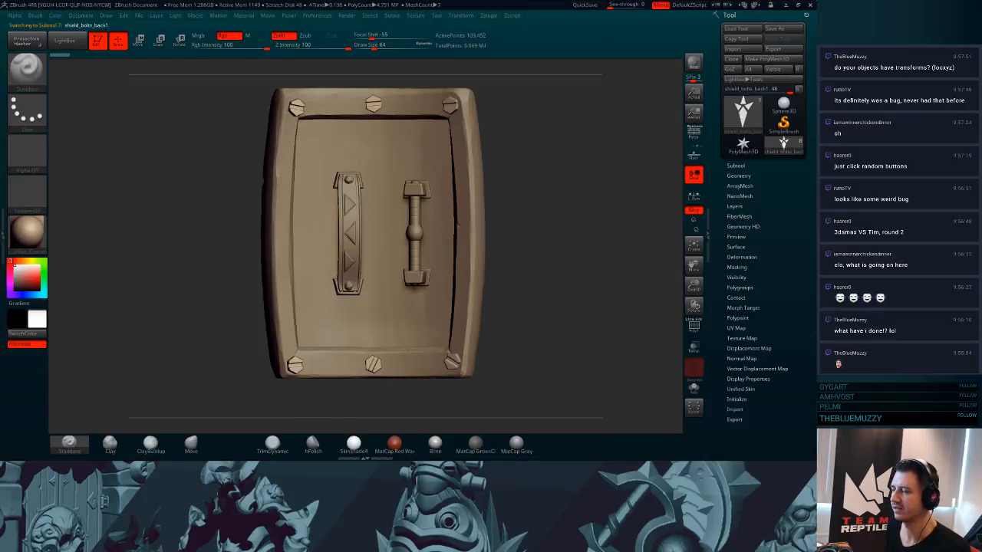
drag(230, 131, 445, 161)
drag(537, 192, 460, 222)
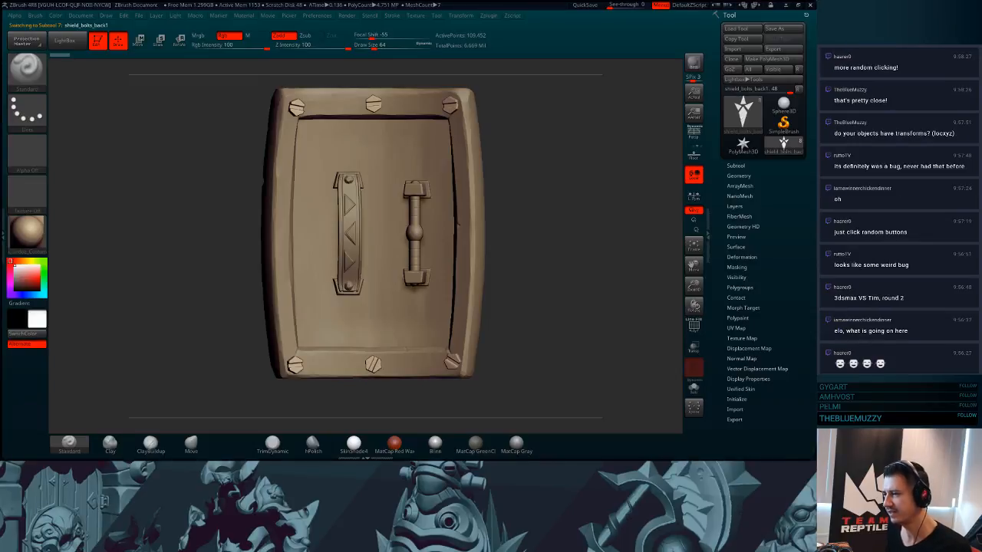
key(alt+Tab)
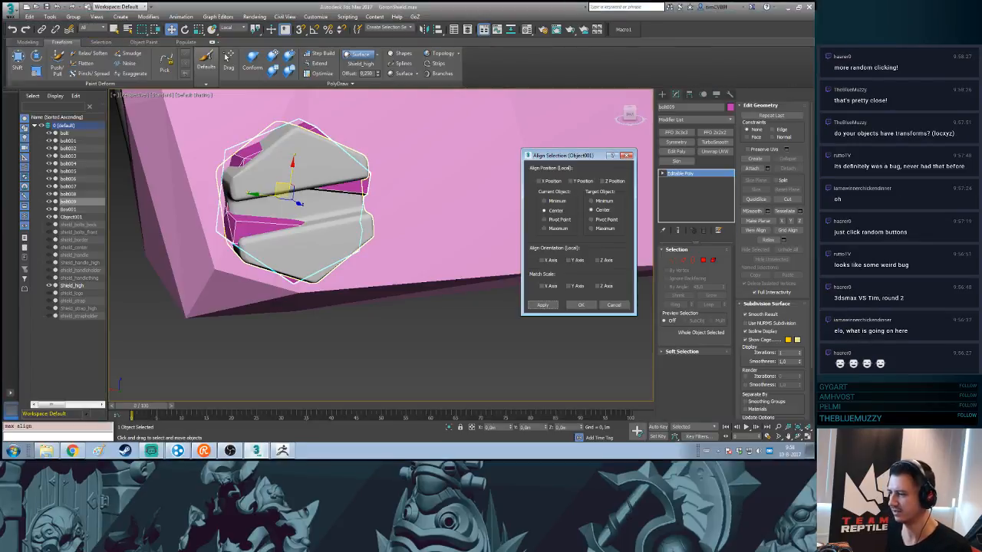
- Accept the alignment, nudge bolt009 toward the high-poly corner bolt and rotate it to follow that bolt's tilt
click(580, 305)
alt+middle_drag(368, 230, 495, 222)
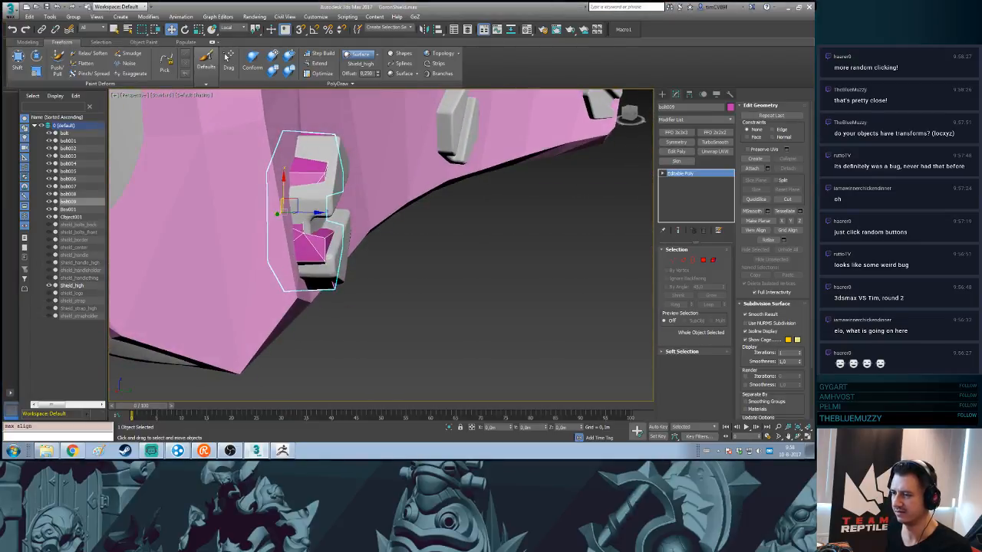
drag(313, 212, 286, 234)
key(e)
alt+middle_drag(306, 234, 211, 223)
drag(286, 230, 285, 234)
- Move bolt009 along its local Z axis to fit the depth of the high-poly corner bolt
alt+middle_drag(306, 218, 407, 204)
key(w)
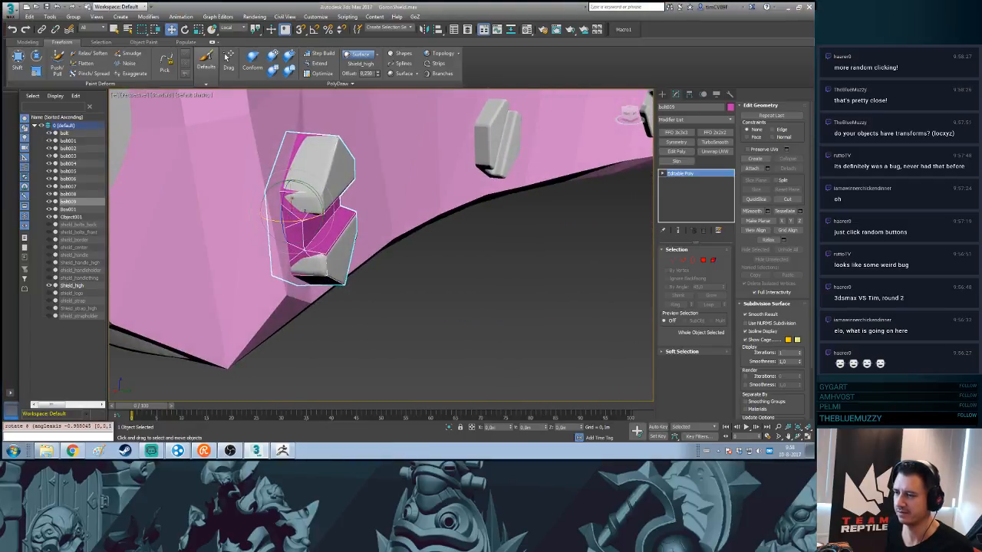
drag(322, 213, 331, 214)
middle_drag(456, 180, 353, 224)
scroll(446, 215, down, 5)
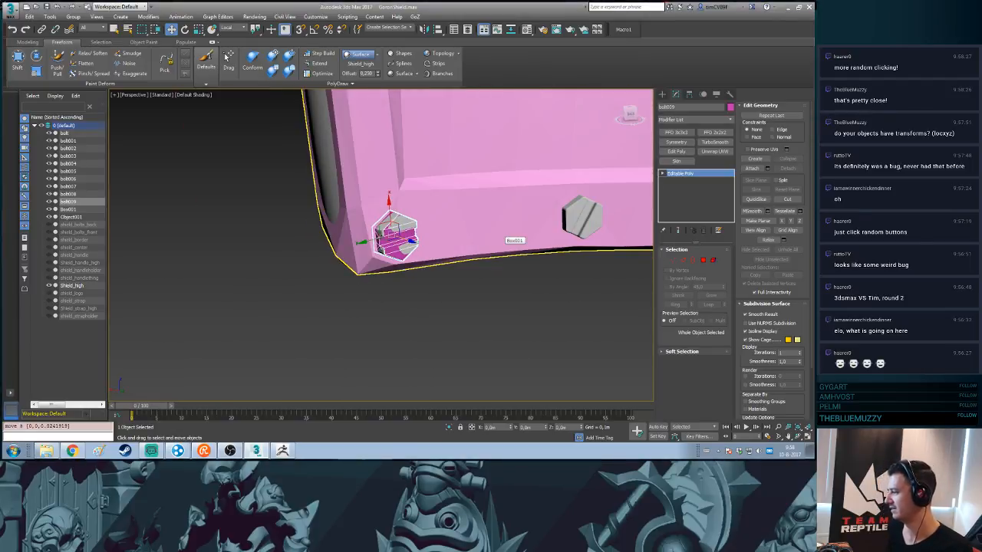
middle_drag(504, 228, 384, 264)
scroll(384, 268, down, 3)
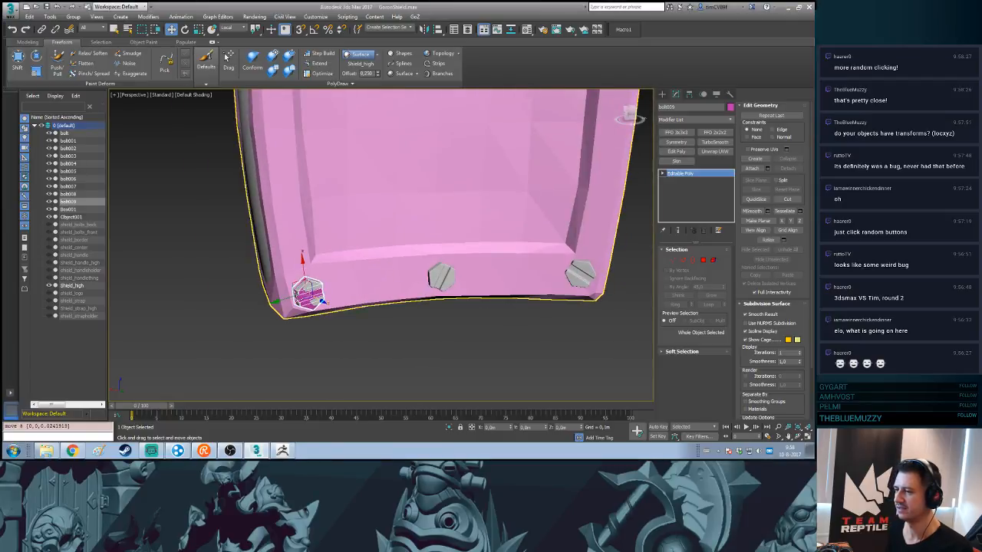
scroll(520, 257, down, 2)
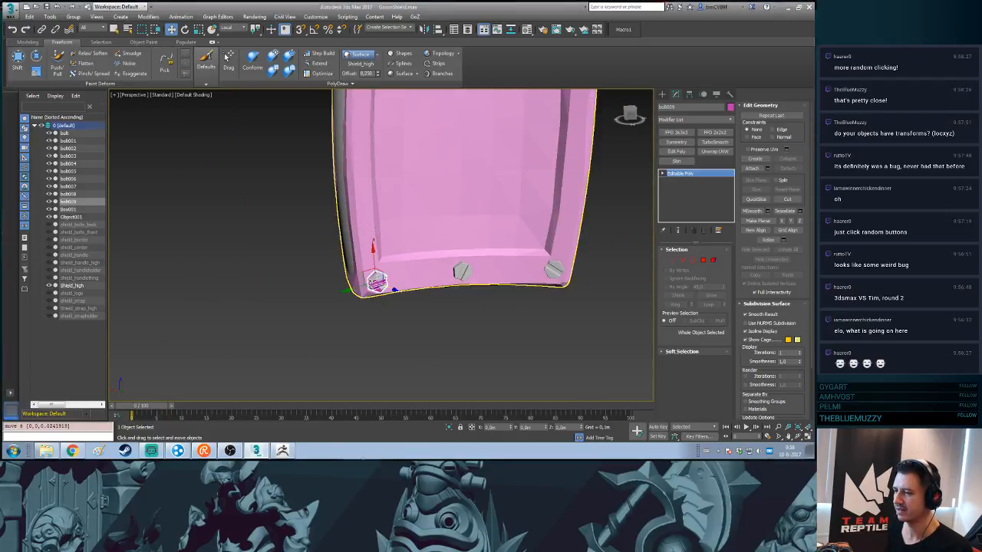
- Duplicate bolt009 twice along the bottom rim, placing the copies near the middle and far corner high-poly bolts
scroll(463, 338, up, 2)
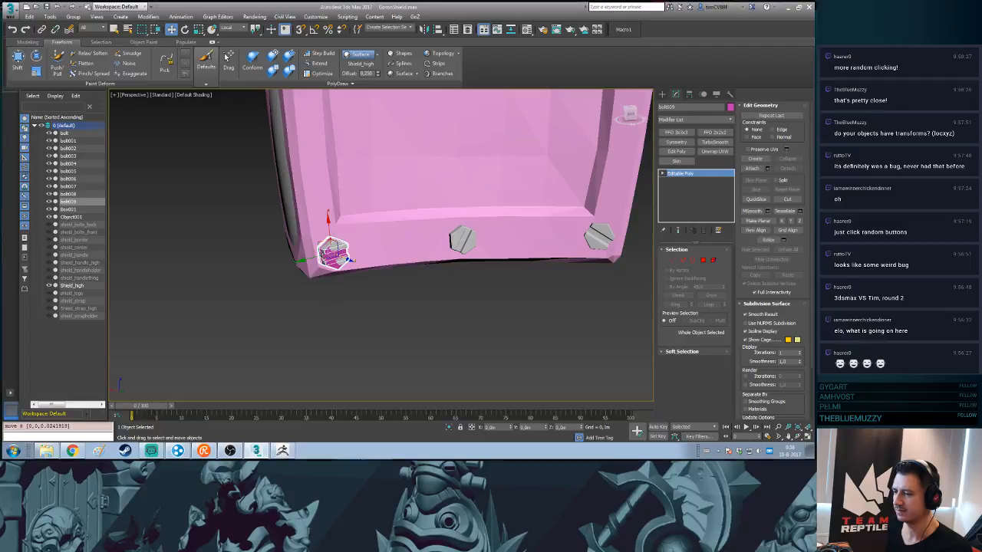
mouse_move(332, 253)
shift+mouse_down()
mouse_move(468, 268)
mouse_move(605, 263)
shift+mouse_up()
key(Return)
key(Return)
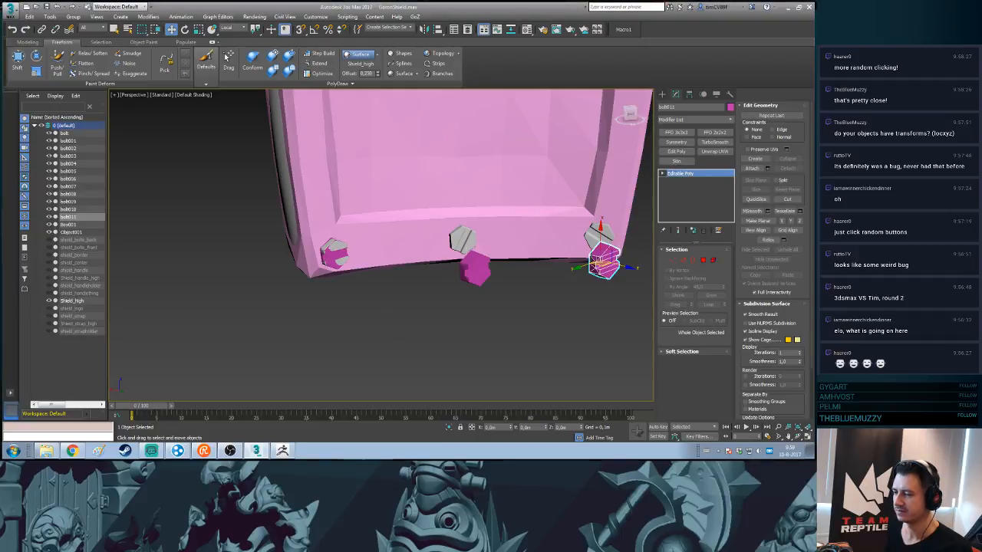
- Detach the middle and far corner high-poly bolts of the bottom rim from Shield_high as separate objects with default names
click(537, 230)
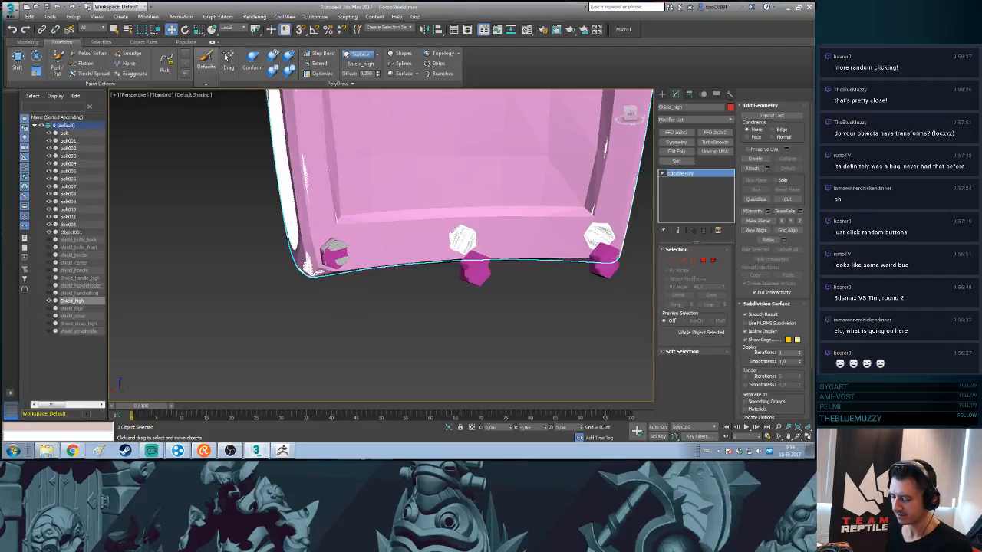
key(4)
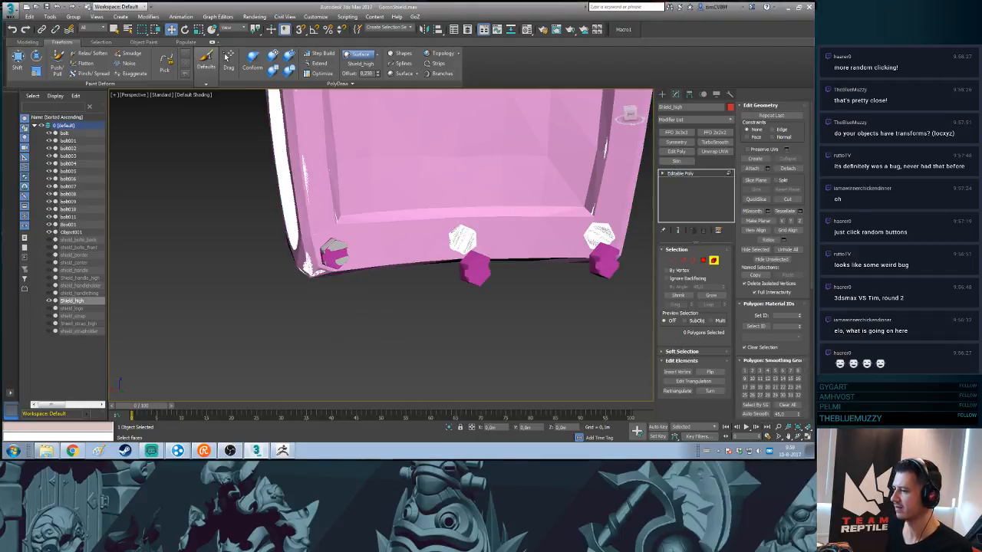
double_click(461, 238)
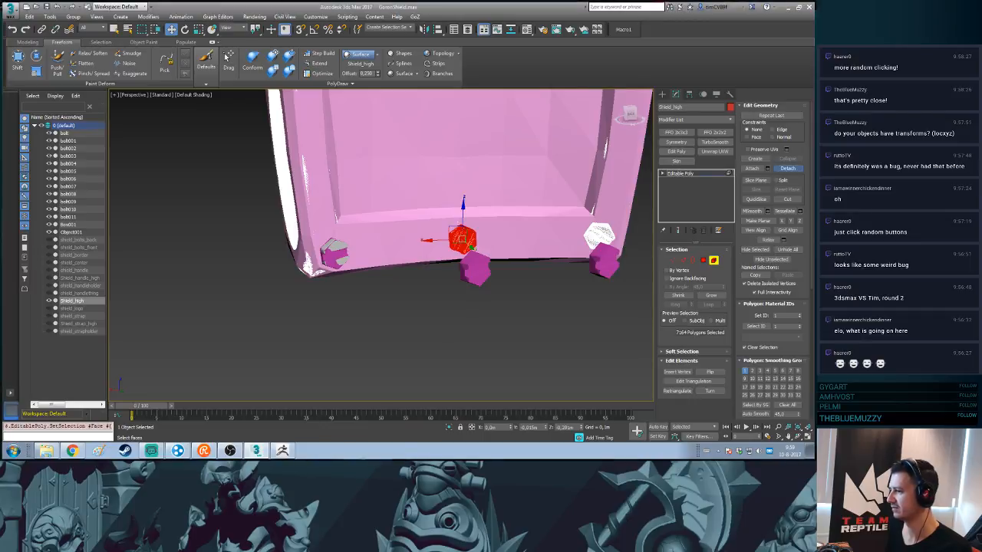
click(788, 168)
key(Return)
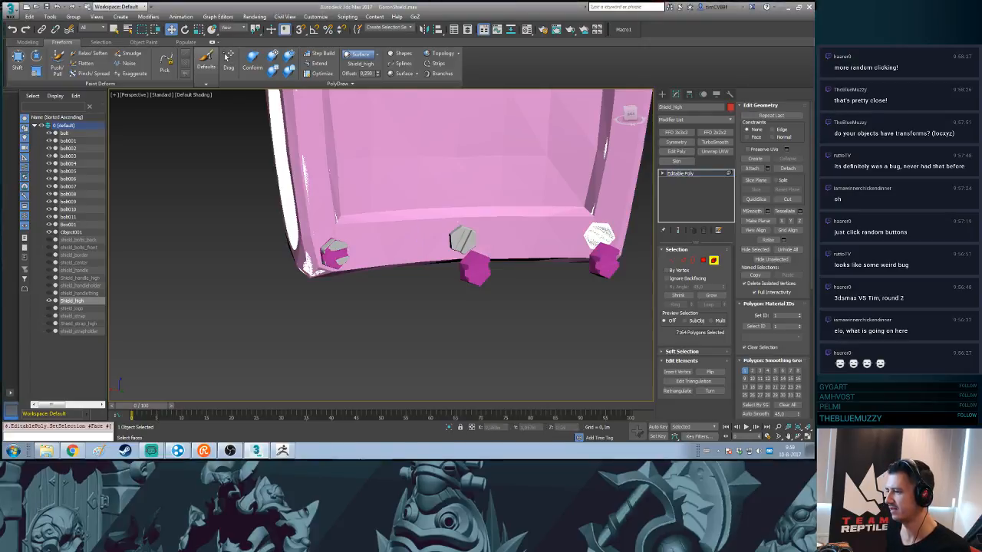
click(599, 235)
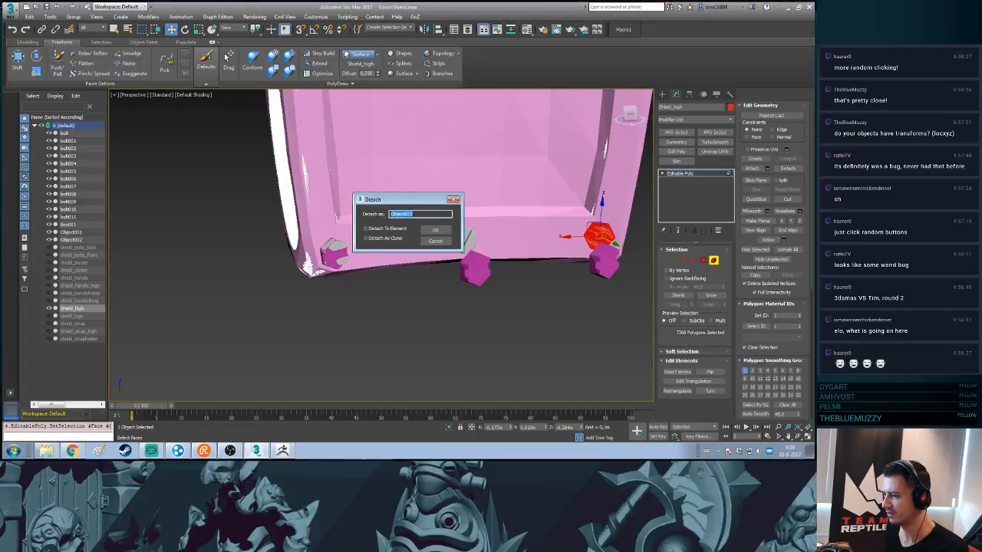
key(Return)
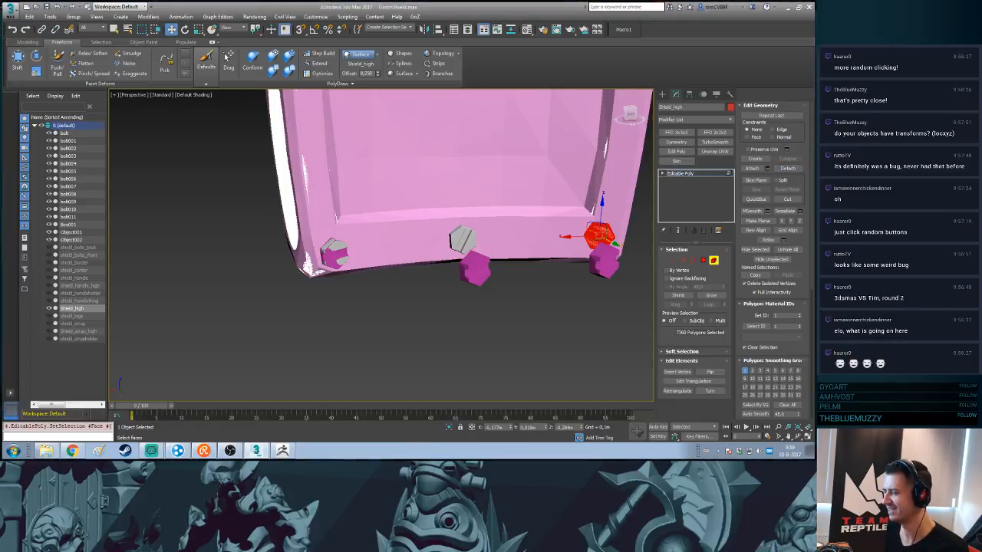
click(662, 95)
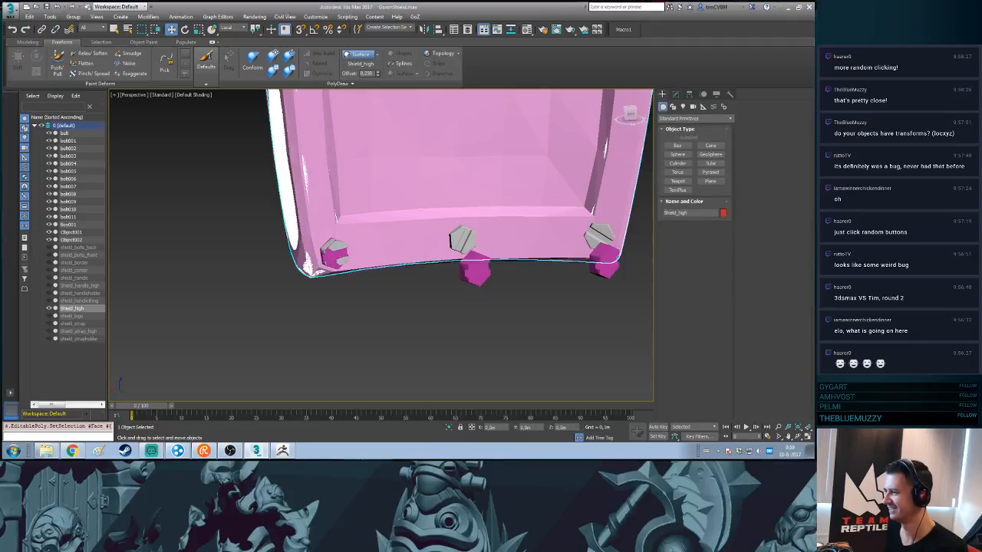
- Align bolt010 to the detached middle bolt, center to center, with X, Y and Z position enabled
click(475, 269)
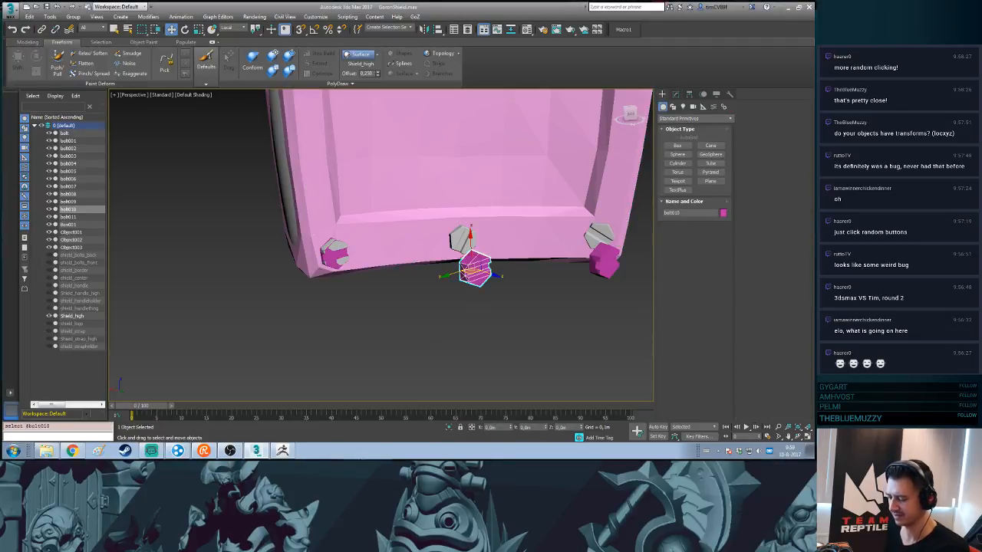
key(alt+a)
click(461, 240)
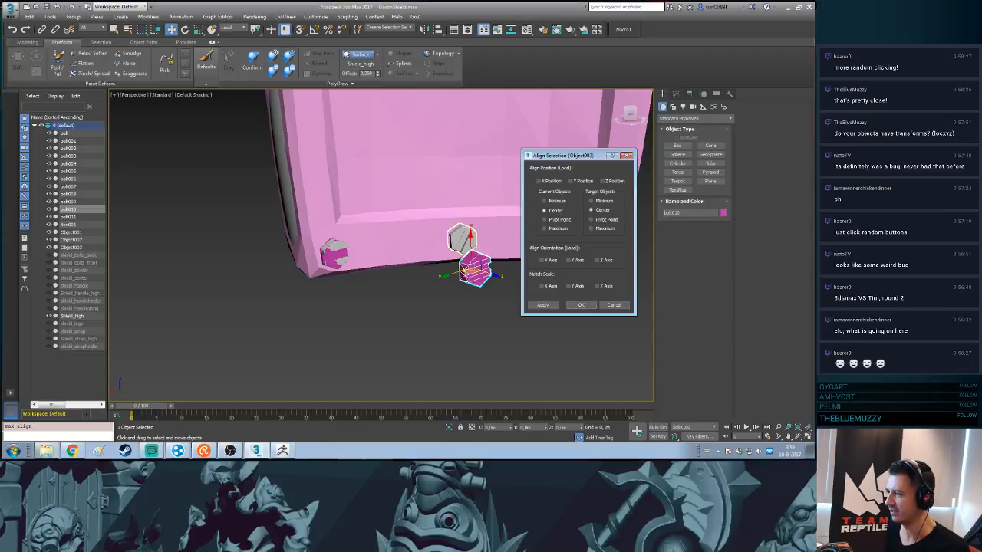
click(539, 181)
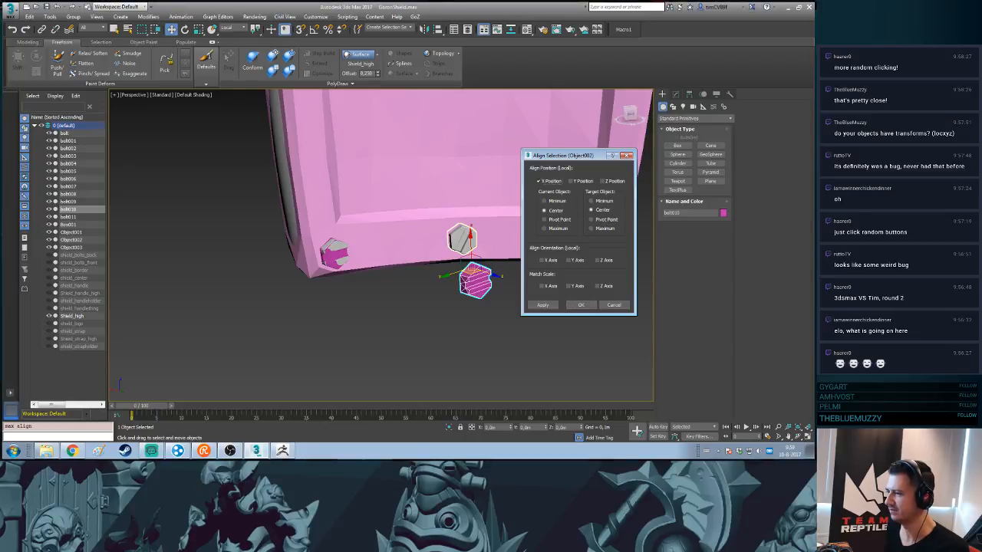
click(570, 180)
drag(563, 155, 633, 157)
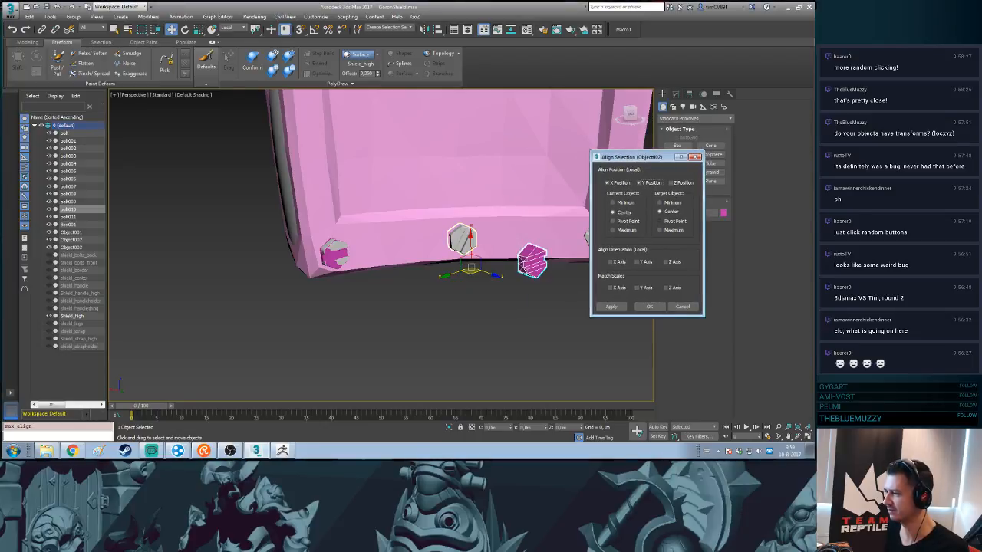
click(670, 182)
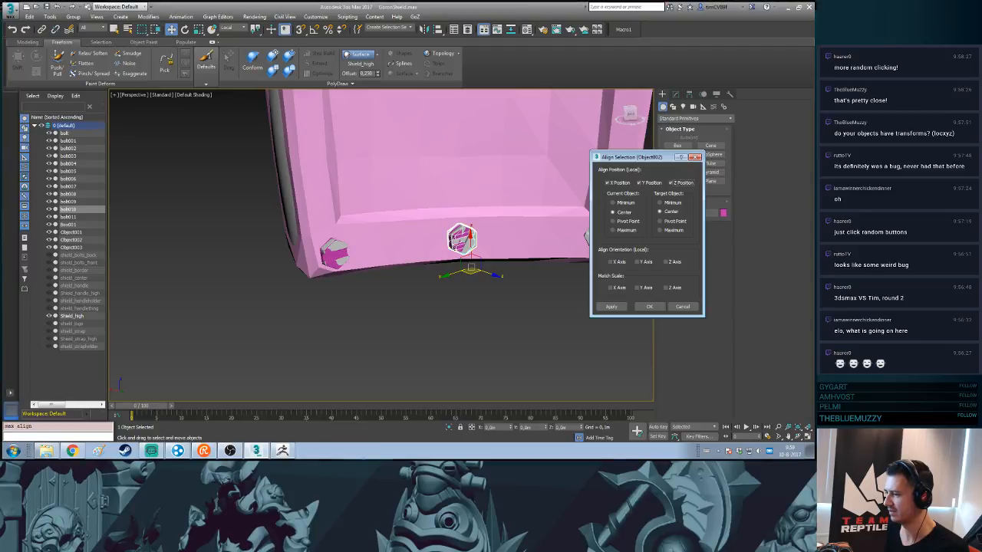
- Try matching bolt010's orientation to the detached middle bolt on the X, Y and Z axes
click(610, 263)
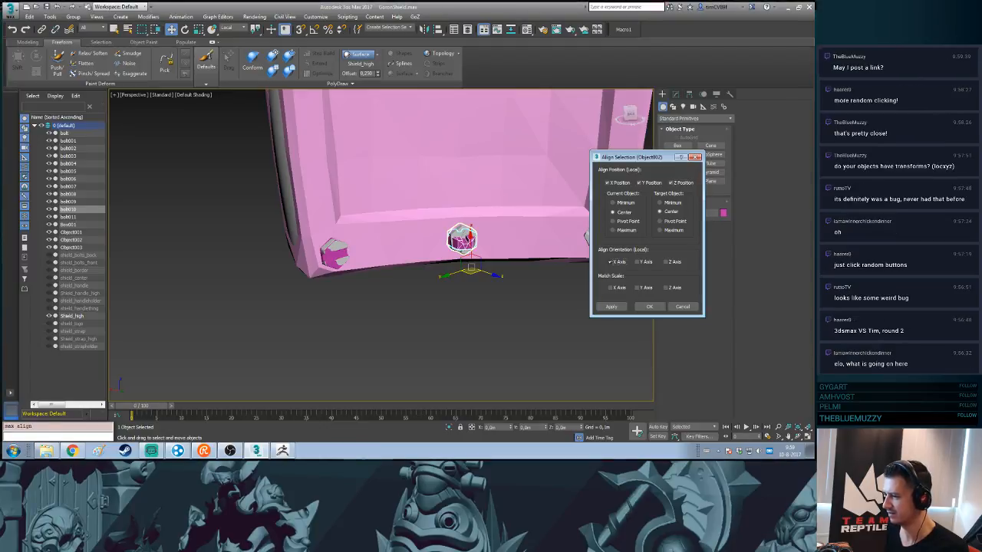
click(637, 262)
click(610, 263)
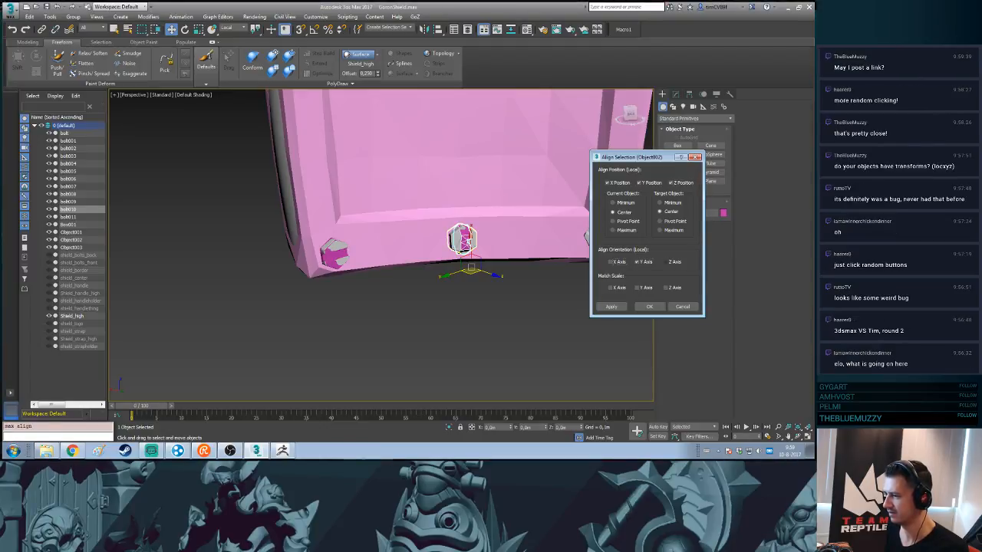
click(666, 262)
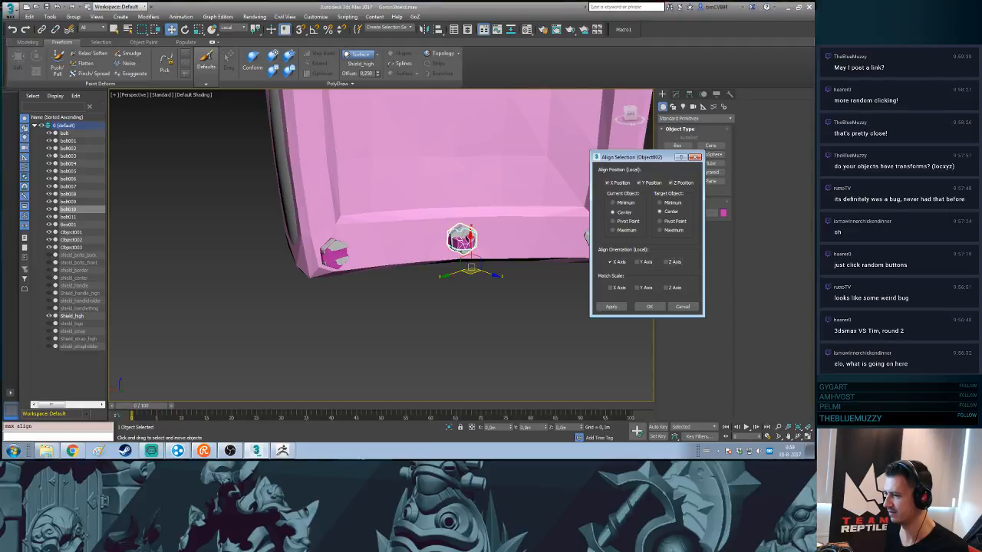
click(610, 262)
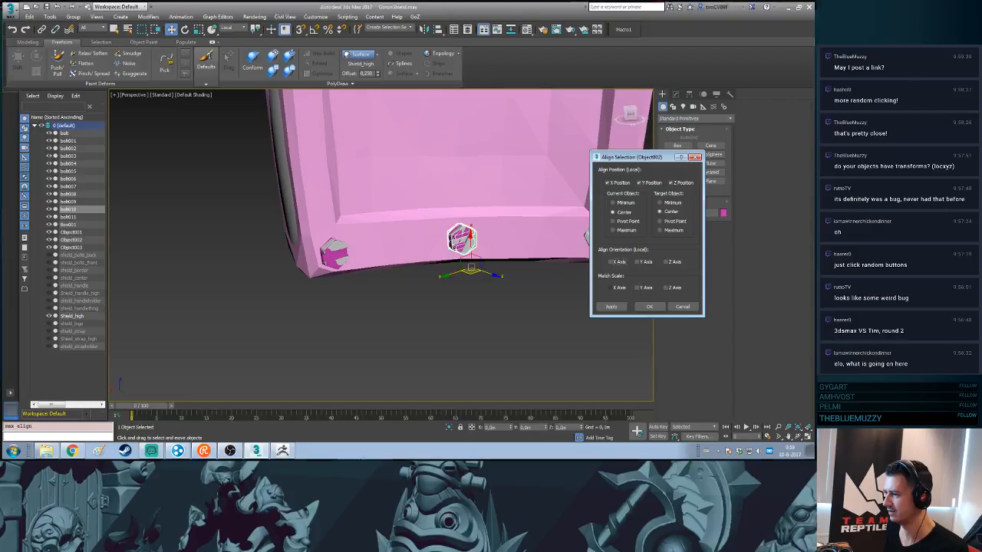
- Apply bolt010's alignment by position only and inspect its fit against the middle high-poly bolt
click(611, 307)
click(650, 306)
key(z)
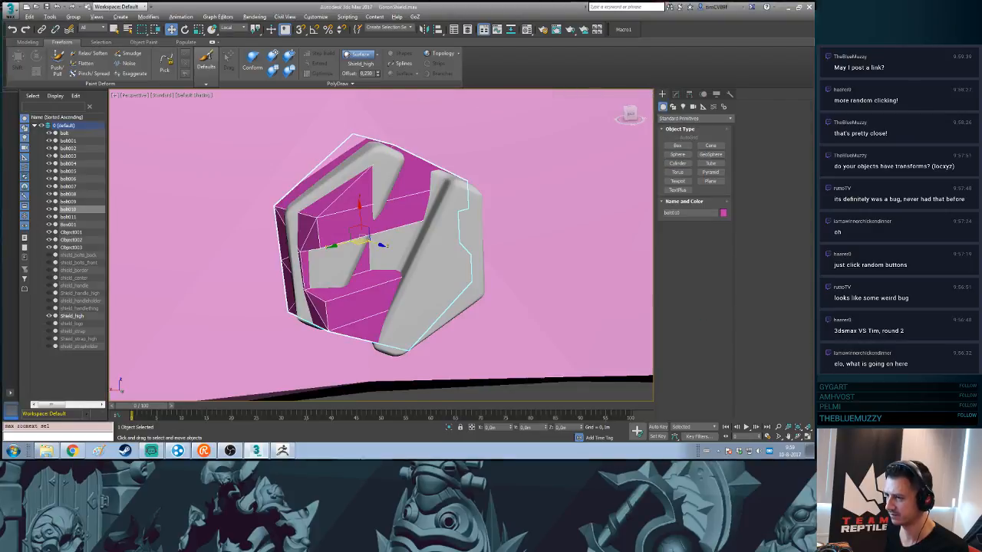
alt+middle_drag(384, 245, 368, 215)
scroll(383, 245, down, 3)
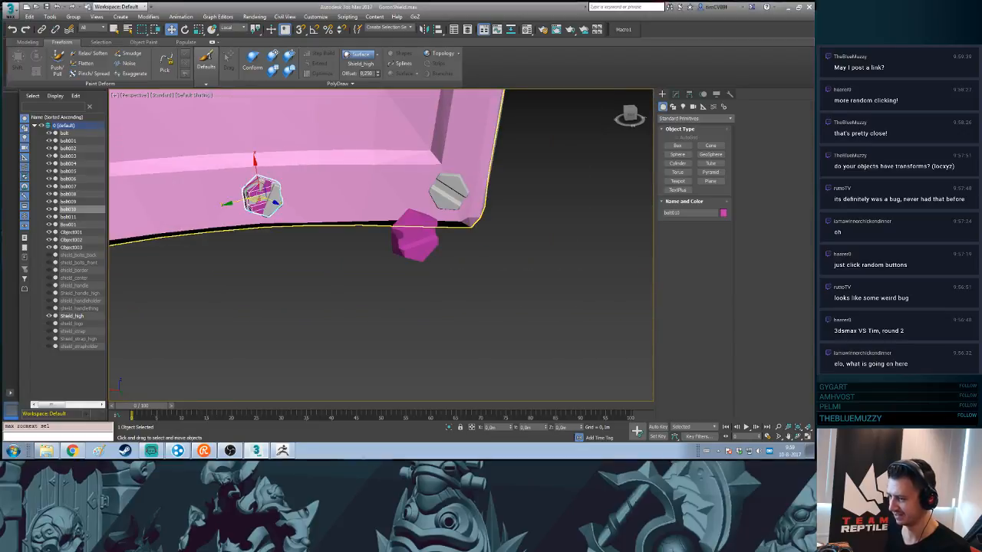
- Align bolt011 to the detached corner bolt, center to center, with X, Y and Z position enabled
click(415, 238)
key(alt+a)
click(408, 193)
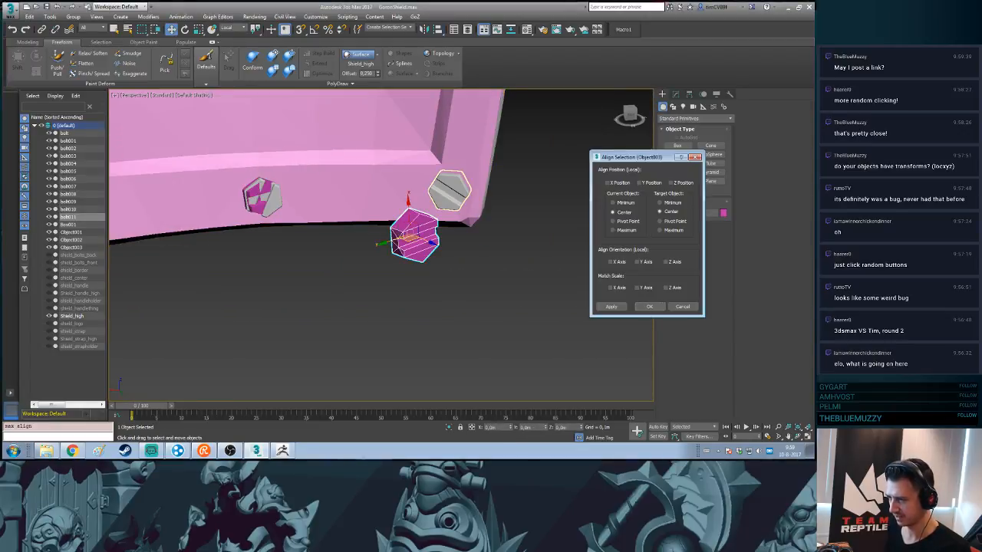
click(671, 182)
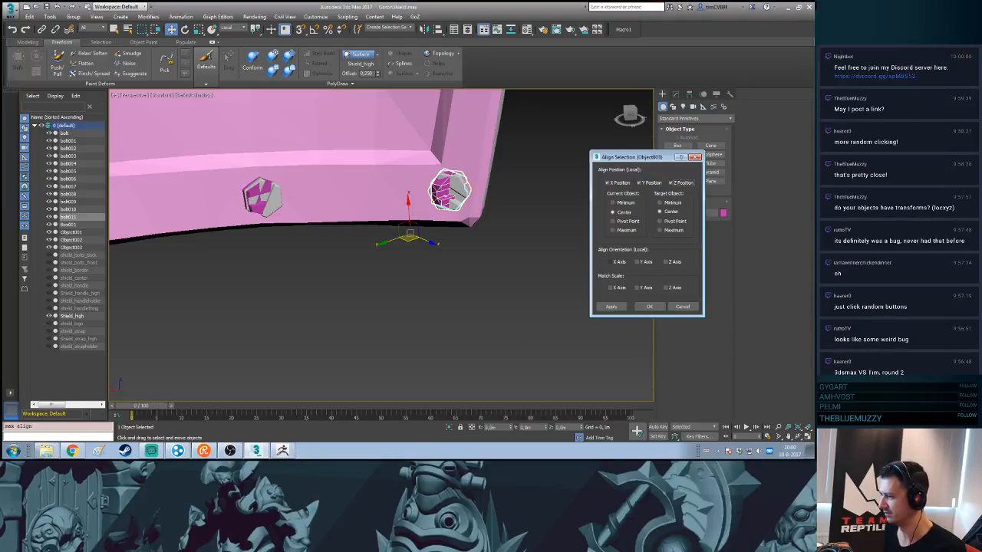
- Try matching bolt011's orientation to the detached corner bolt using different X, Y and Z axis combinations
click(610, 261)
click(611, 261)
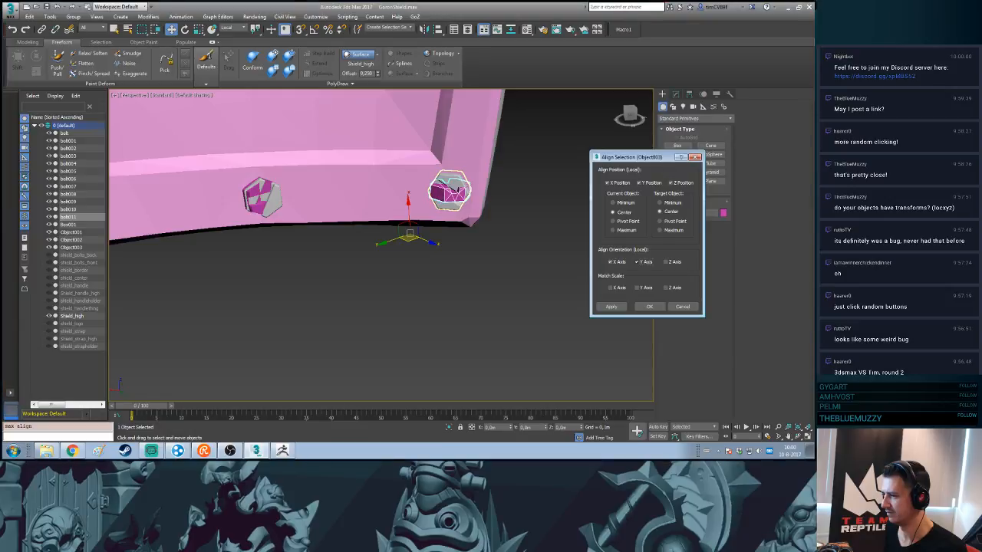
click(638, 261)
click(666, 261)
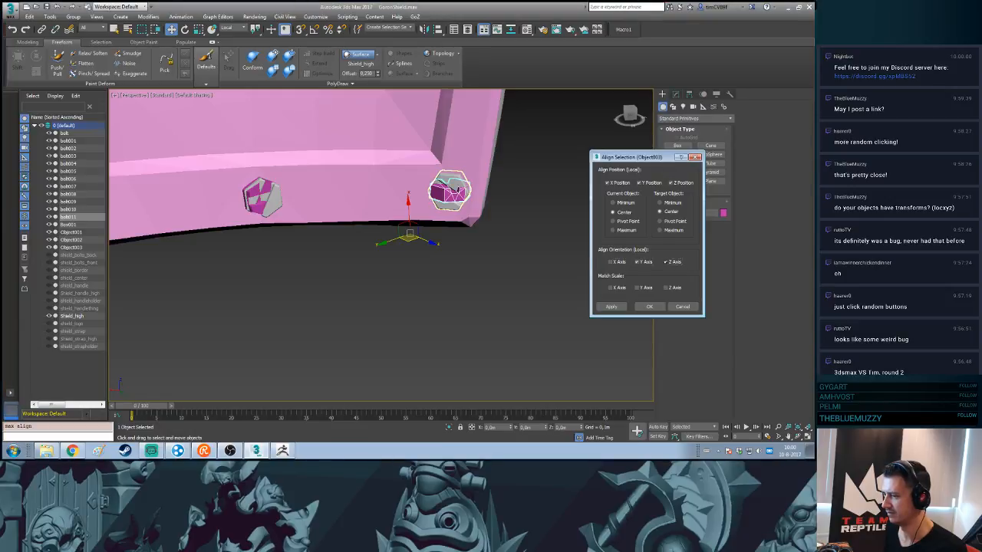
click(637, 261)
click(610, 261)
click(610, 261)
click(638, 261)
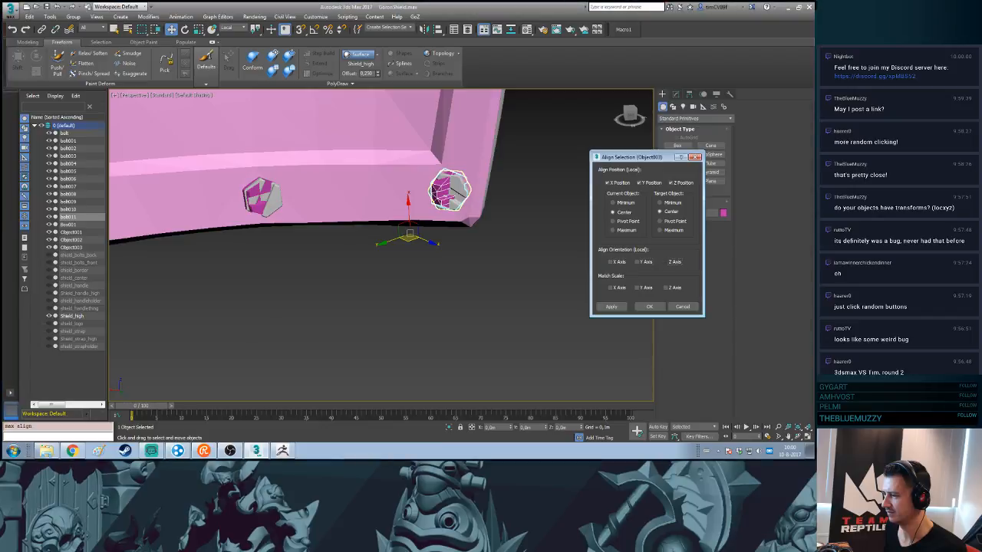
- Accept bolt011's alignment by position only
click(649, 306)
scroll(237, 169, up, 3)
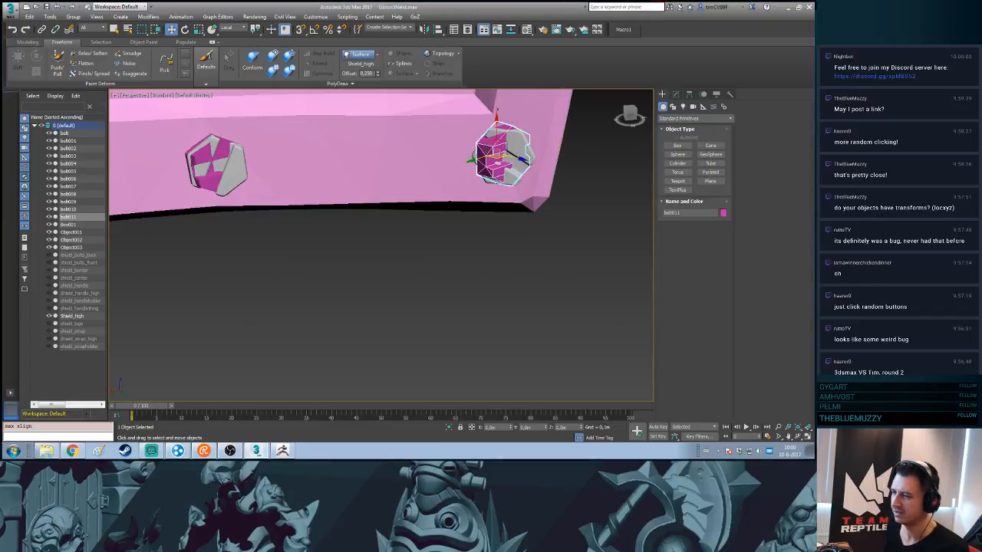
- Select bolt010 and rotate it about 24 degrees around its local X axis toward the middle high-poly bolt's tilt
middle_drag(238, 168, 422, 178)
scroll(358, 212, up, 3)
click(358, 213)
key(e)
drag(422, 178, 421, 161)
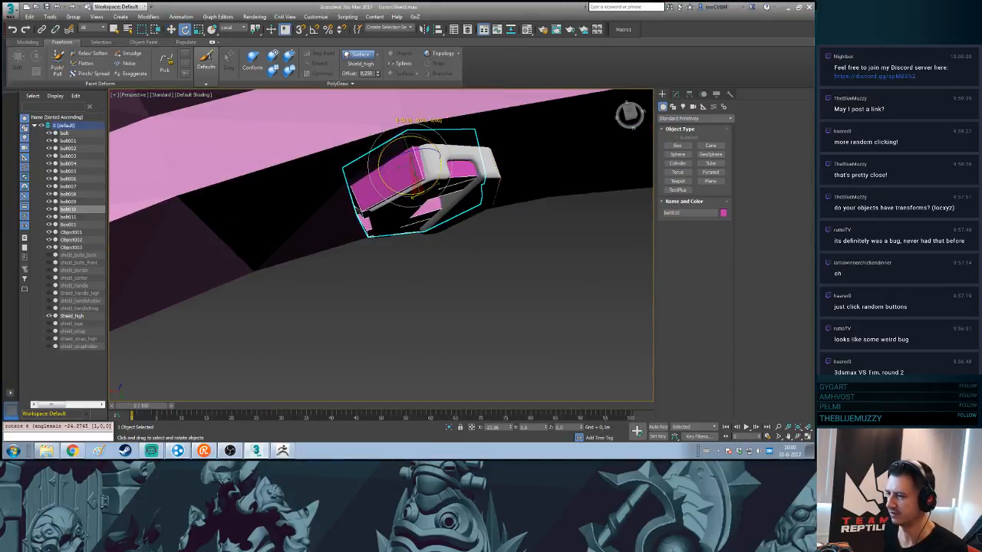
- Move bolt010 along its local axes until its outline covers the middle high-poly bolt
alt+middle_drag(420, 160, 426, 201)
key(w)
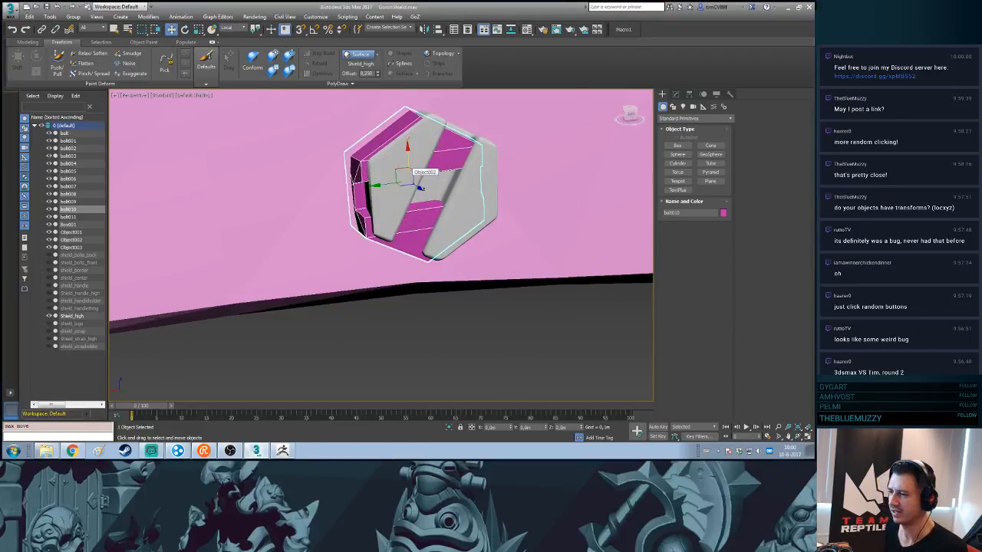
drag(403, 176, 417, 176)
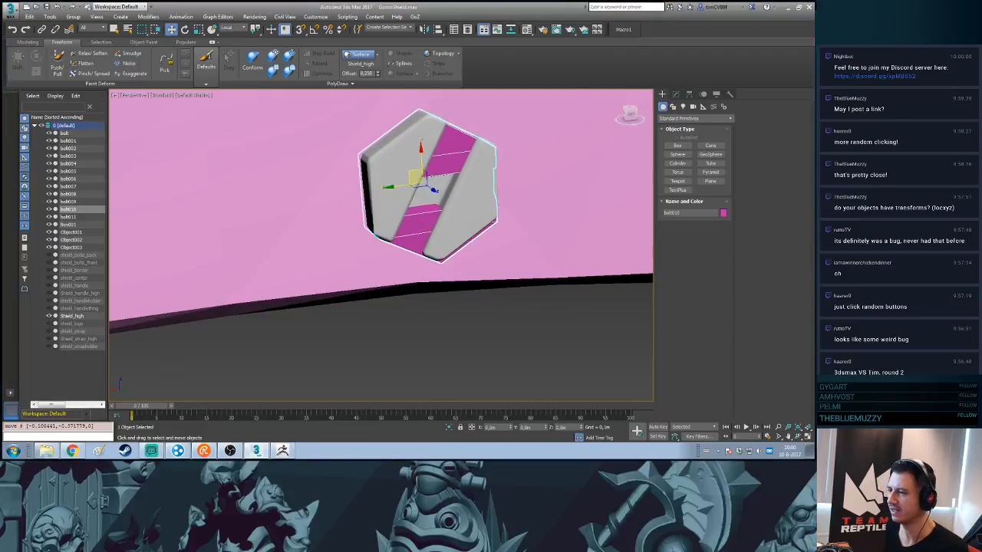
alt+middle_drag(418, 175, 456, 181)
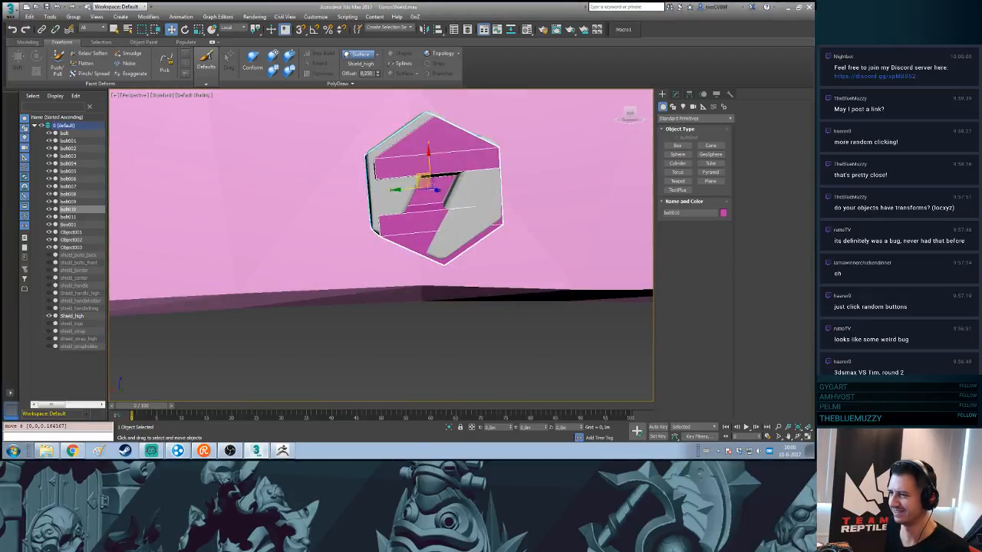
drag(423, 182, 423, 180)
mouse_move(423, 180)
alt+middle_down()
mouse_move(397, 192)
mouse_move(413, 180)
alt+middle_up()
drag(423, 177, 424, 179)
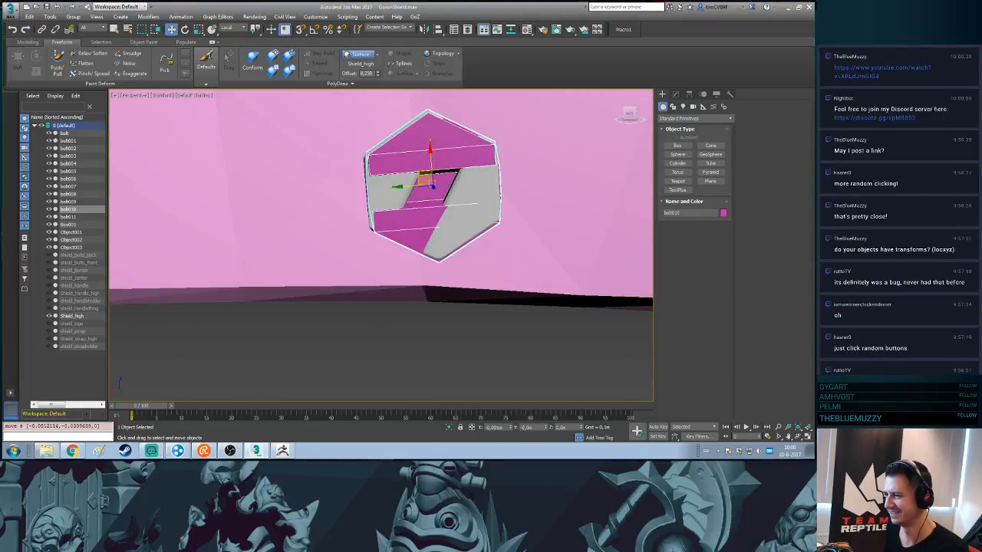
mouse_move(424, 180)
alt+middle_down()
mouse_move(384, 188)
mouse_move(420, 181)
alt+middle_up()
- Rotate bolt010 so its slot lines up with the middle high-poly bolt's slot, and nudge it into place
key(e)
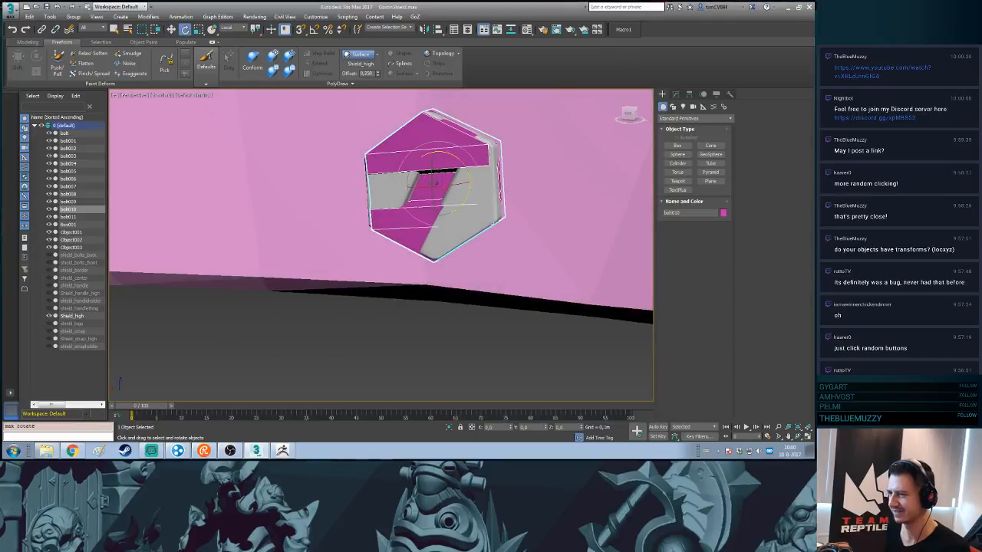
drag(430, 177, 444, 165)
drag(502, 147, 497, 144)
alt+middle_drag(429, 176, 460, 146)
drag(433, 180, 427, 184)
alt+middle_drag(427, 186, 386, 249)
key(w)
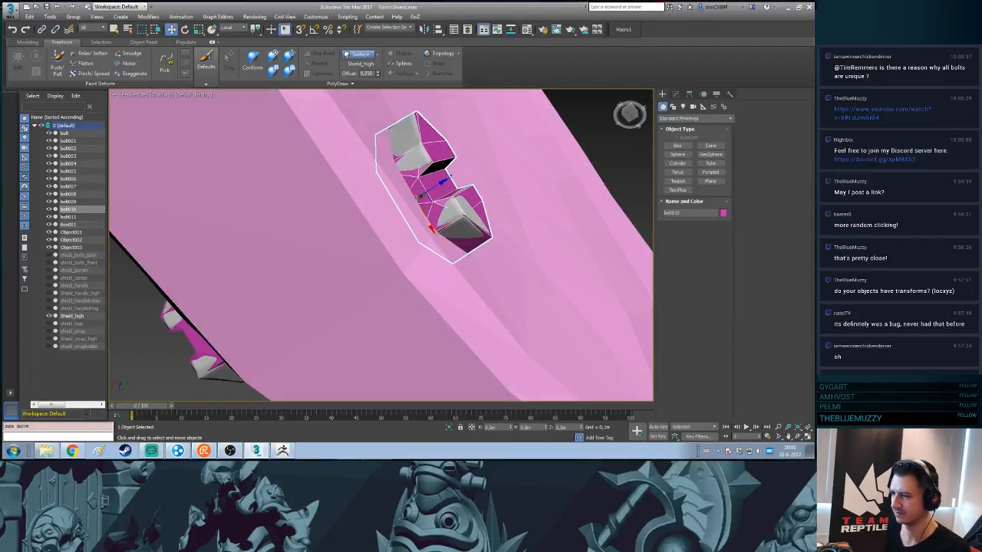
drag(420, 196, 423, 196)
- Fine-tune bolt010's rotation around its local X and Y axes to follow the middle high-poly bolt's tilt
alt+middle_drag(429, 191, 402, 175)
key(e)
drag(433, 181, 433, 198)
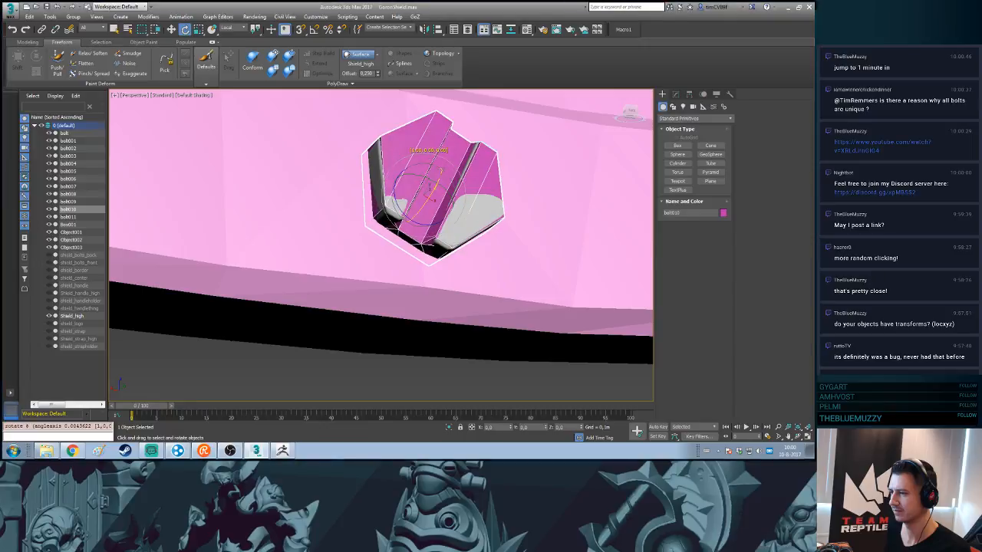
scroll(433, 198, down, 3)
alt+middle_drag(433, 198, 636, 210)
scroll(385, 290, up, 3)
middle_drag(476, 319, 488, 270)
drag(191, 290, 175, 290)
alt+middle_drag(175, 289, 261, 280)
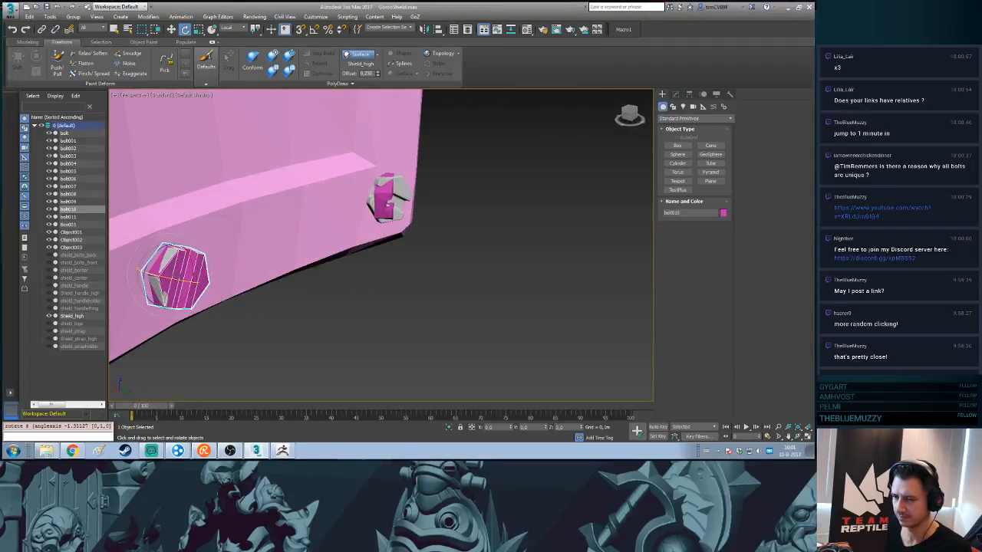
- Nudge bolt010 into its final position, and save the scene with bolt011 selected
key(w)
drag(193, 281, 193, 281)
click(388, 198)
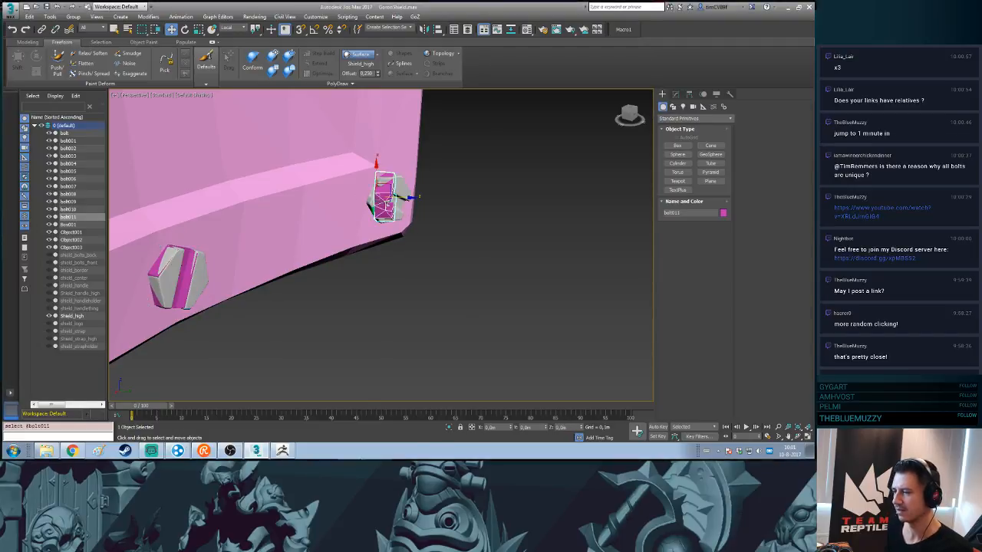
key(z)
key(ctrl+s)
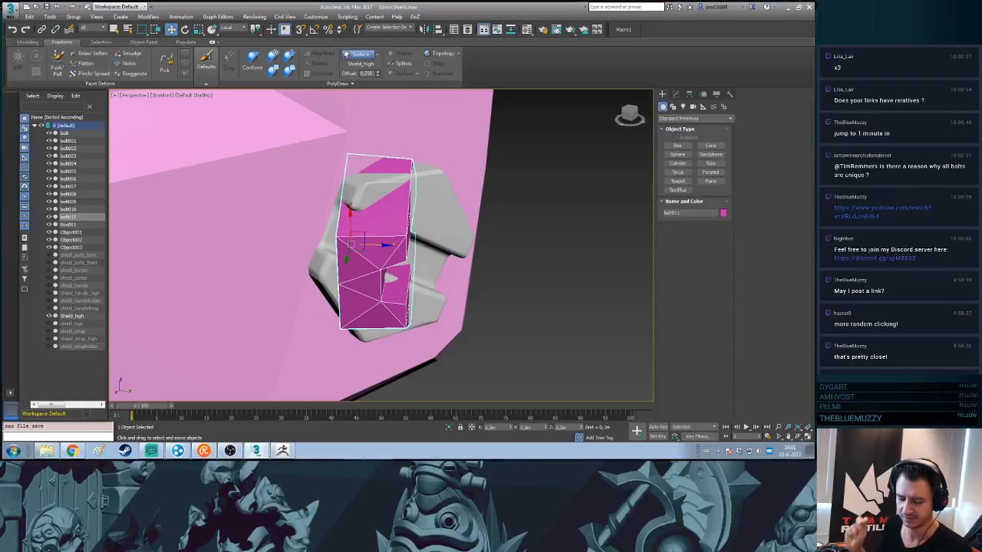
- Rotate bolt011 about -51 degrees around its local X axis and move it over the corner high-poly bolt
middle_drag(406, 276, 399, 201)
key(e)
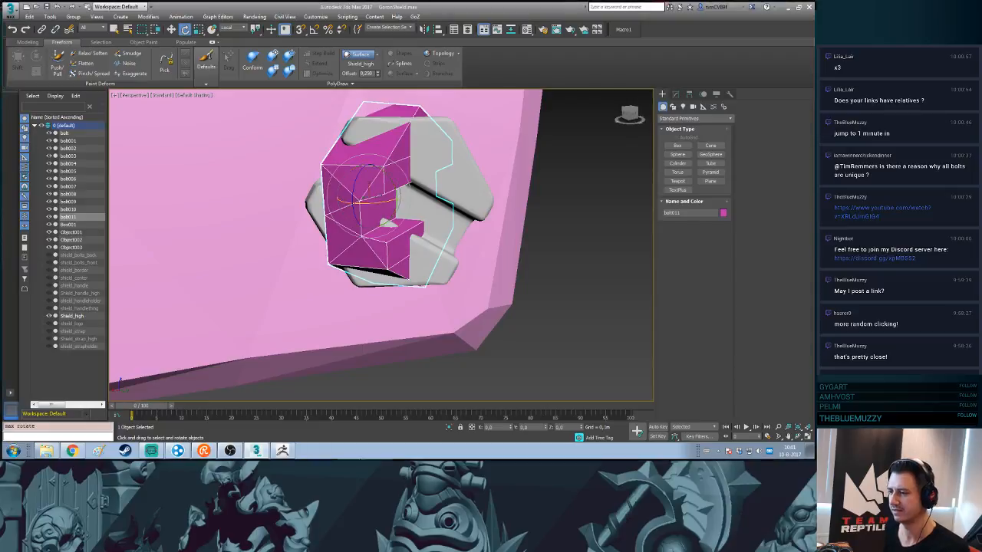
drag(360, 198, 361, 238)
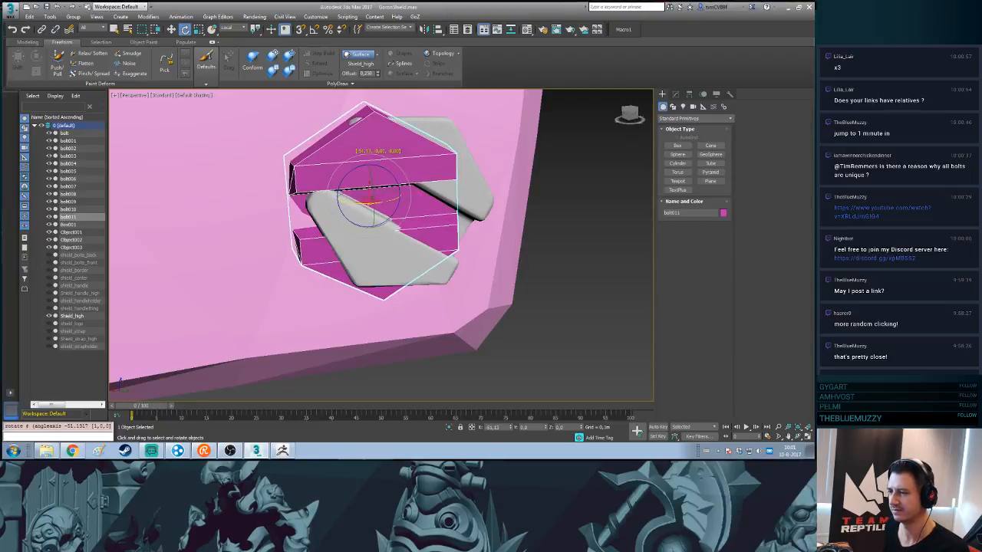
alt+middle_drag(373, 249, 398, 176)
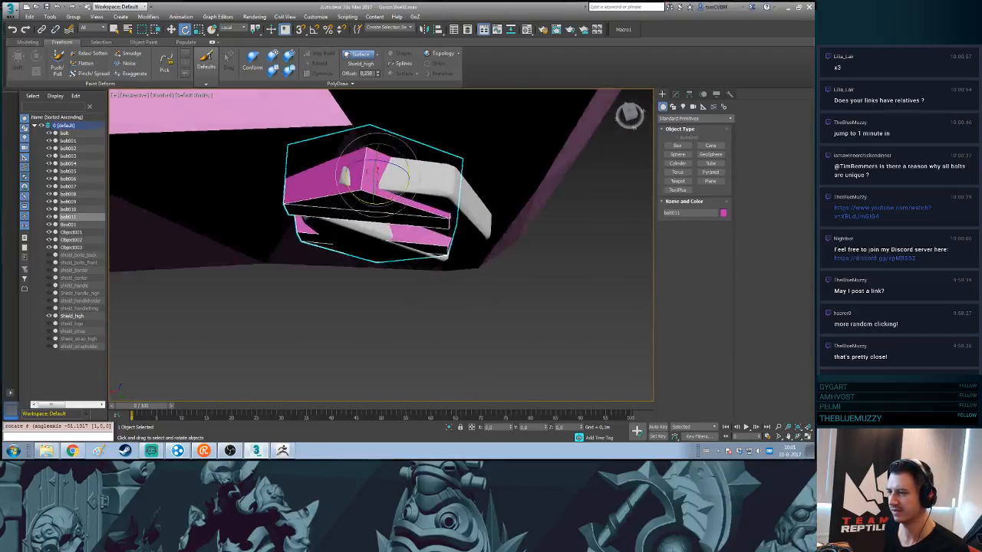
key(w)
drag(369, 181, 395, 181)
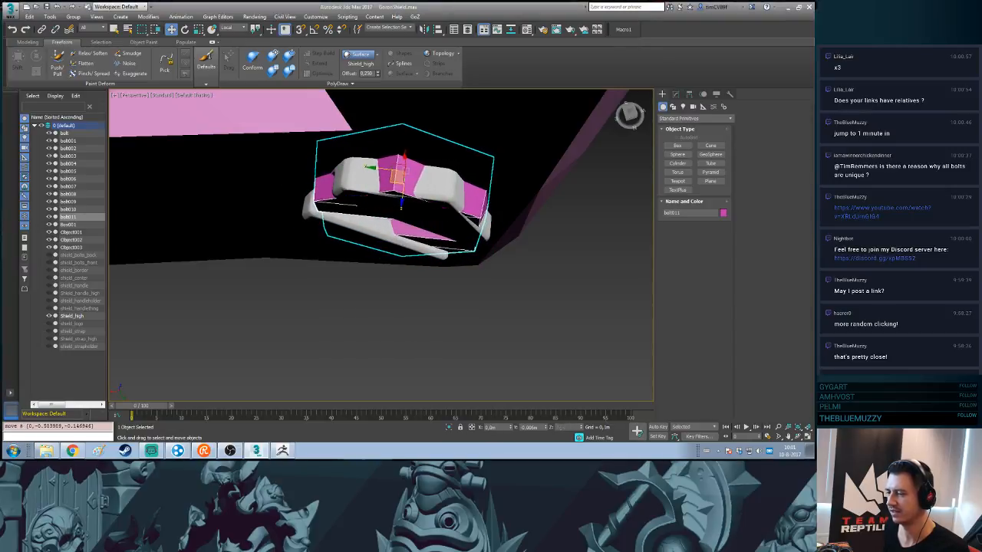
- Rotate bolt011 about -32 degrees around its local Z axis and nudge it to match the high-poly bolt's slot and outline
alt+middle_drag(399, 184, 410, 149)
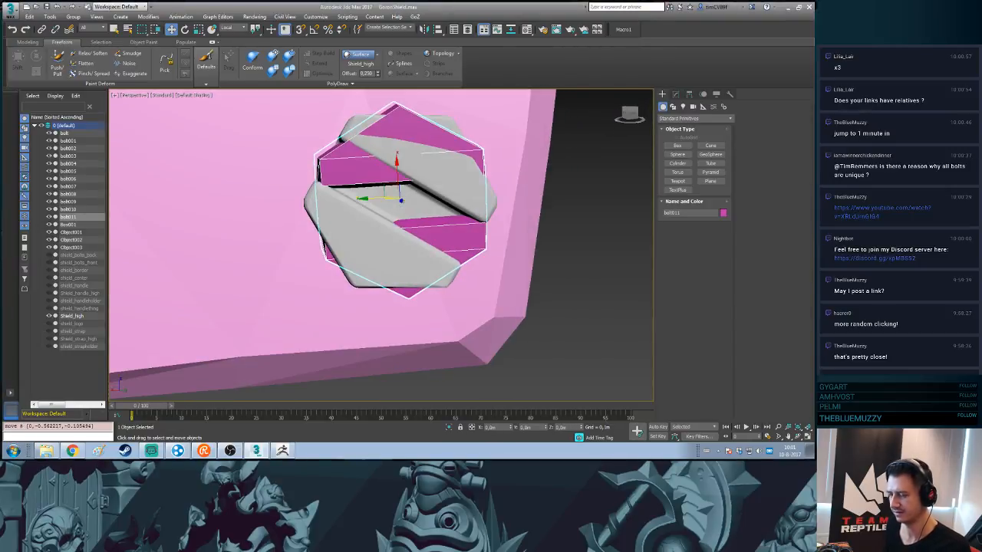
key(e)
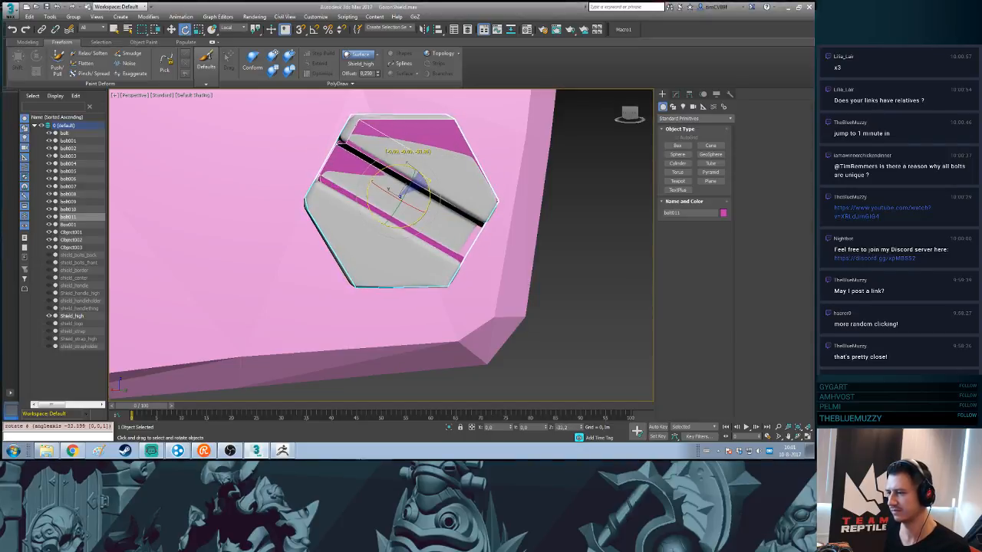
key(w)
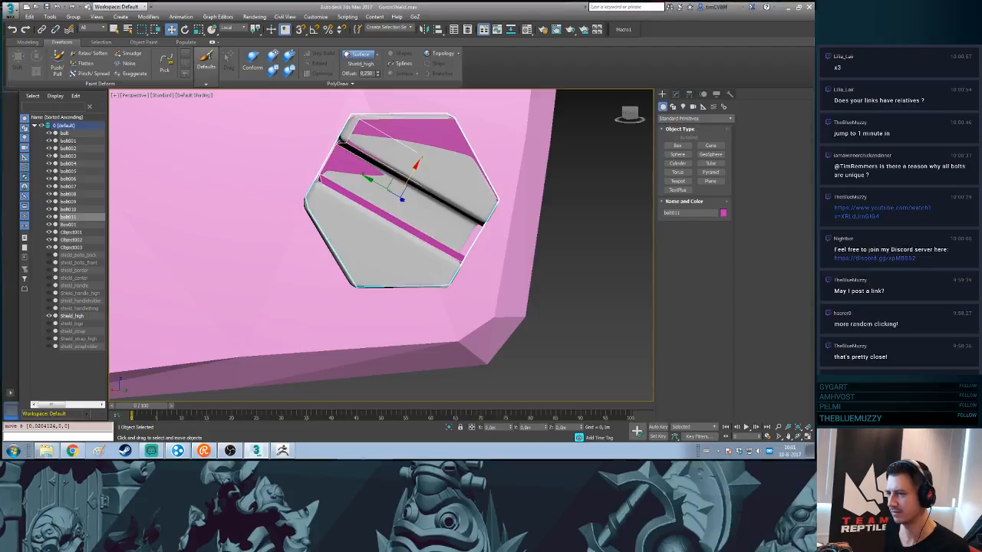
alt+middle_drag(407, 173, 399, 175)
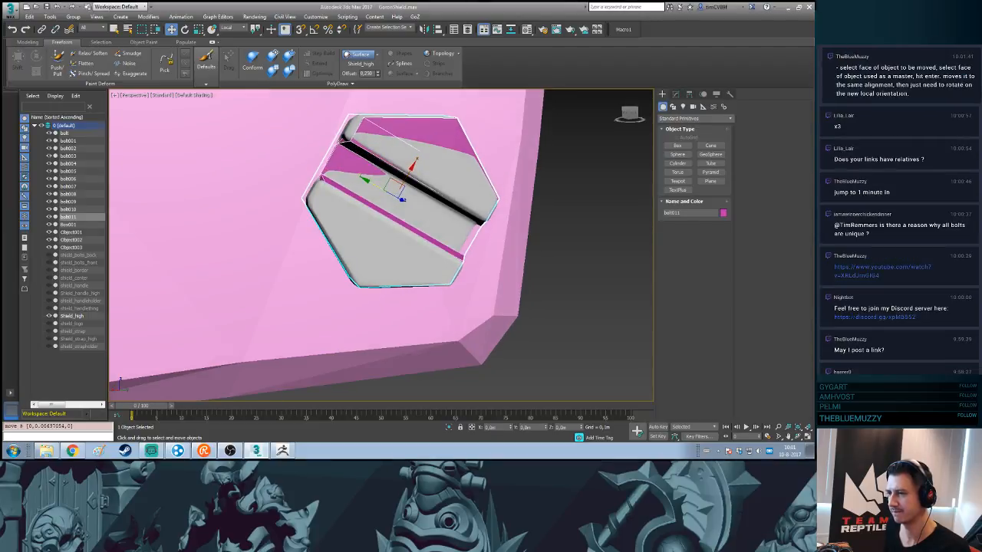
drag(372, 183, 367, 180)
- Push bolt011 outward along local Z, tilt it about 3.5 degrees around local Y and fine-tune its position on the high-poly bolt
alt+middle_drag(399, 175, 364, 180)
drag(394, 197, 401, 199)
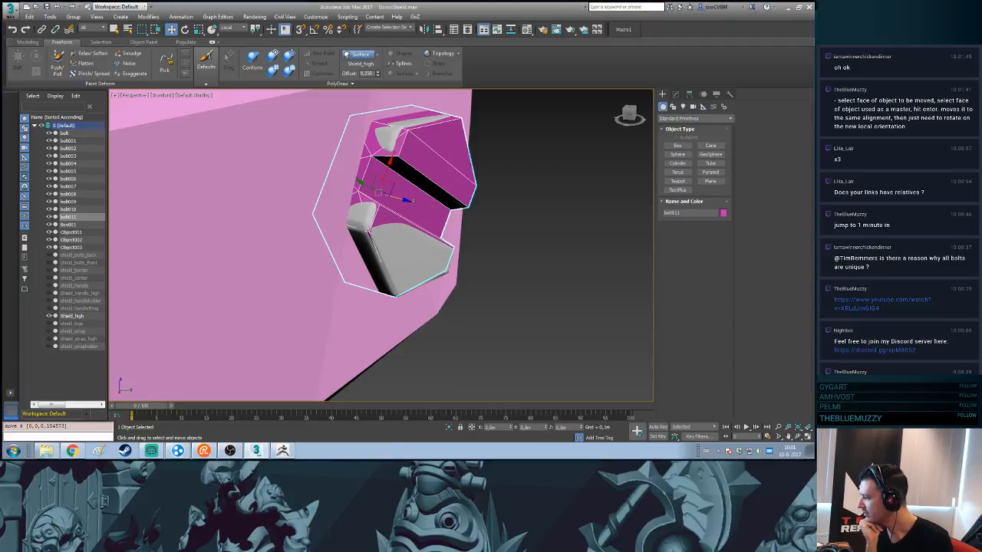
key(e)
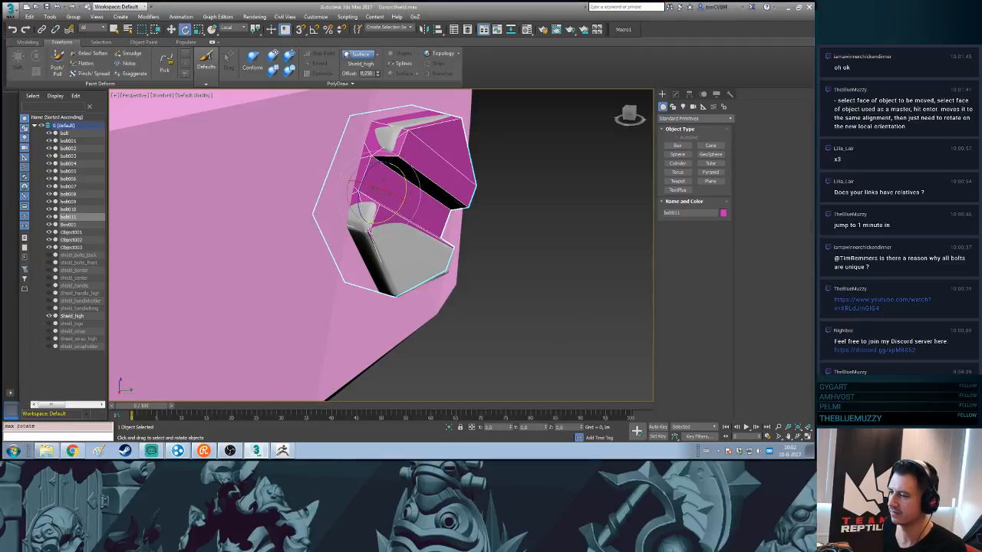
drag(377, 158, 382, 150)
key(w)
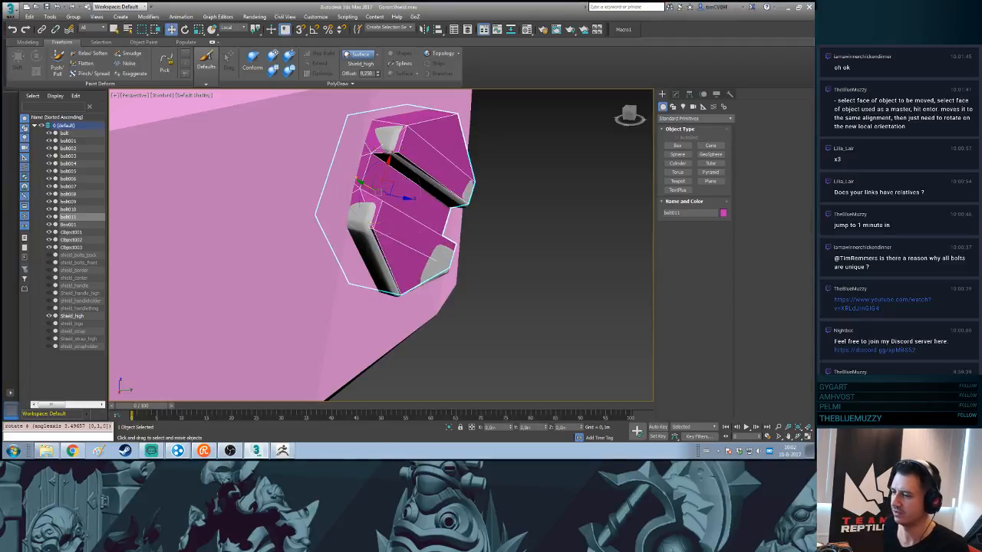
drag(399, 195, 399, 196)
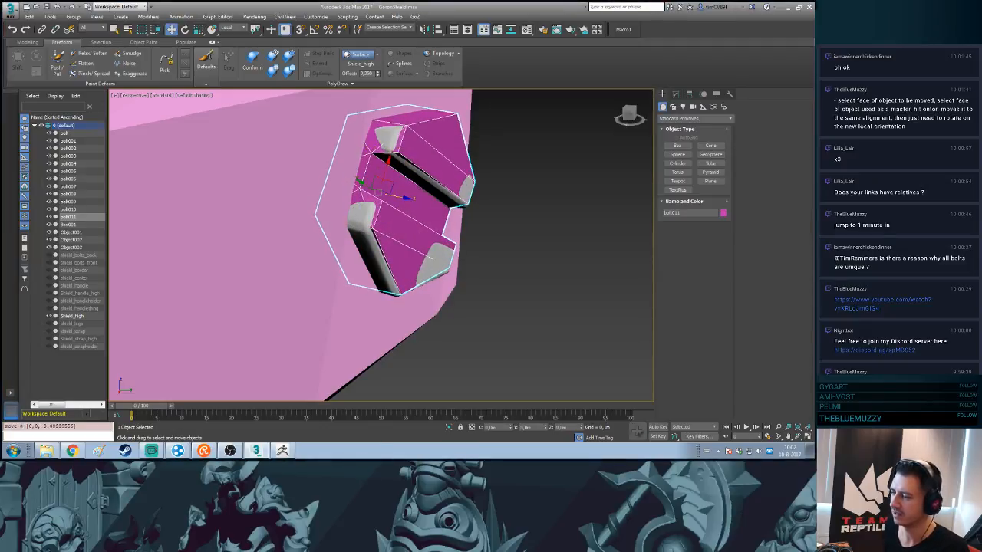
alt+middle_drag(398, 196, 424, 175)
drag(406, 177, 405, 178)
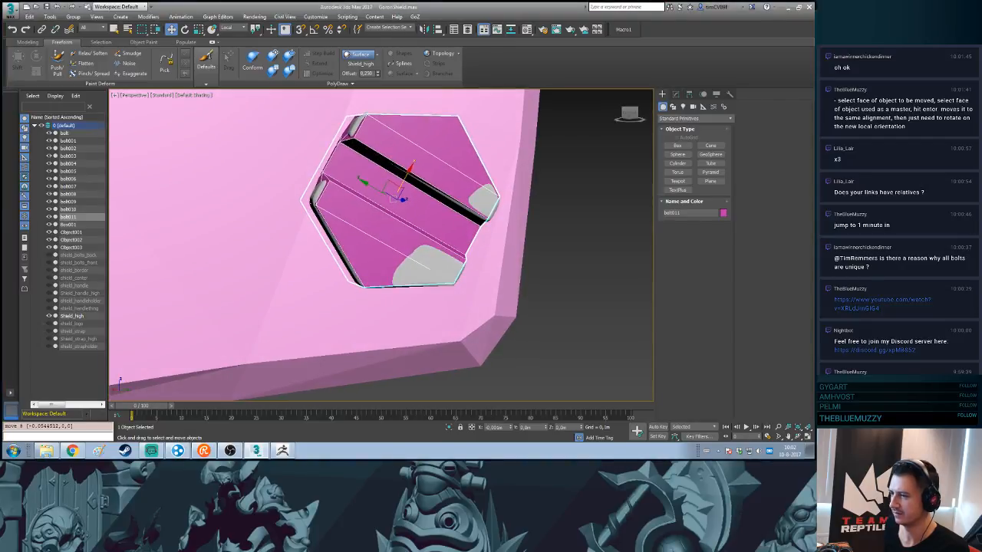
- Select Shield_high and hide Box001 and all the low-poly bolts from bolt to bolt011
alt+middle_drag(406, 178, 455, 326)
scroll(452, 185, down, 5)
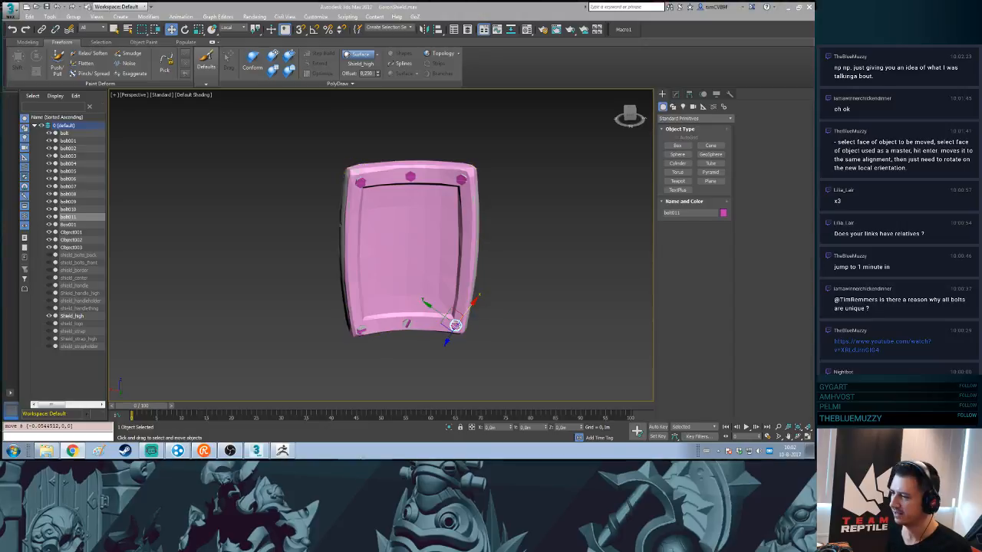
middle_drag(410, 257, 441, 188)
key(ctrl+d)
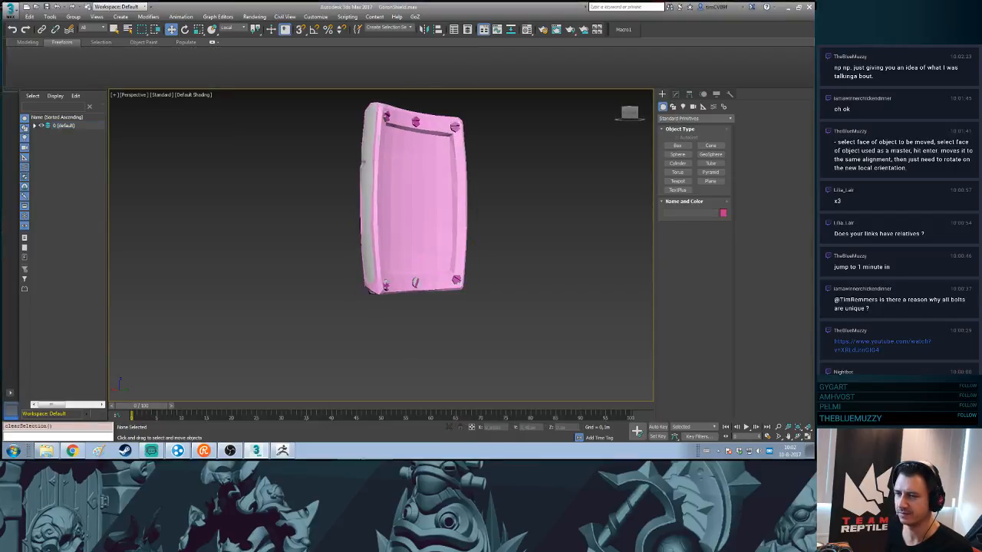
click(441, 187)
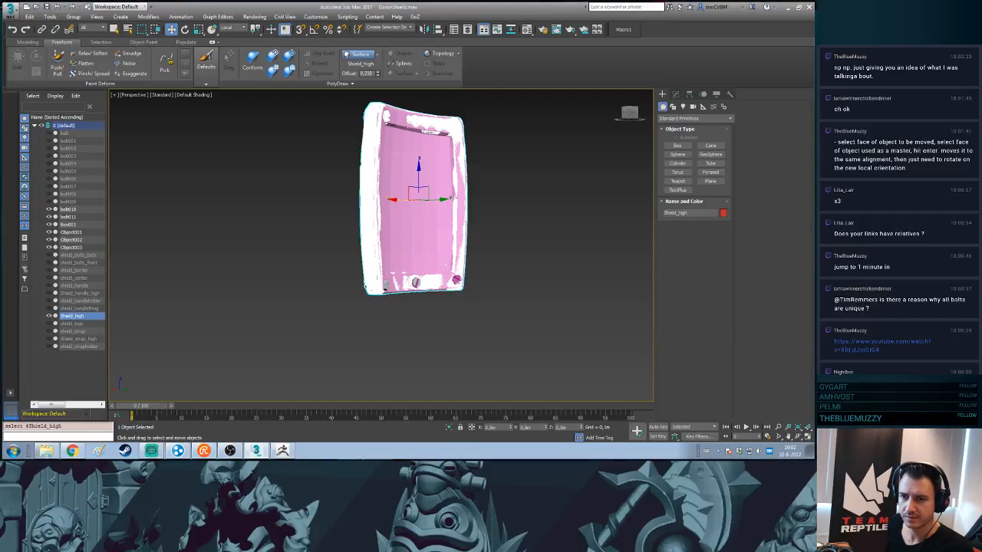
scroll(460, 290, up, 5)
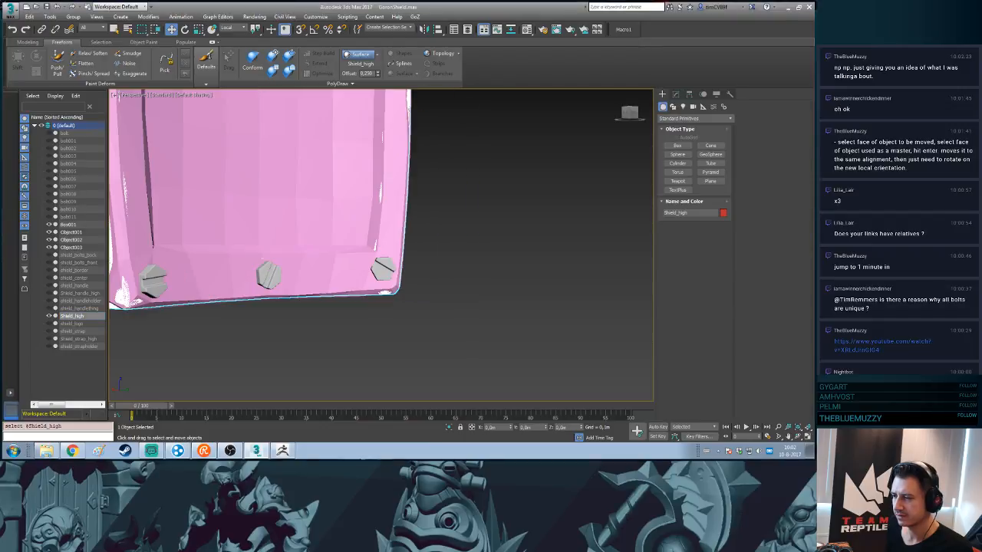
click(49, 224)
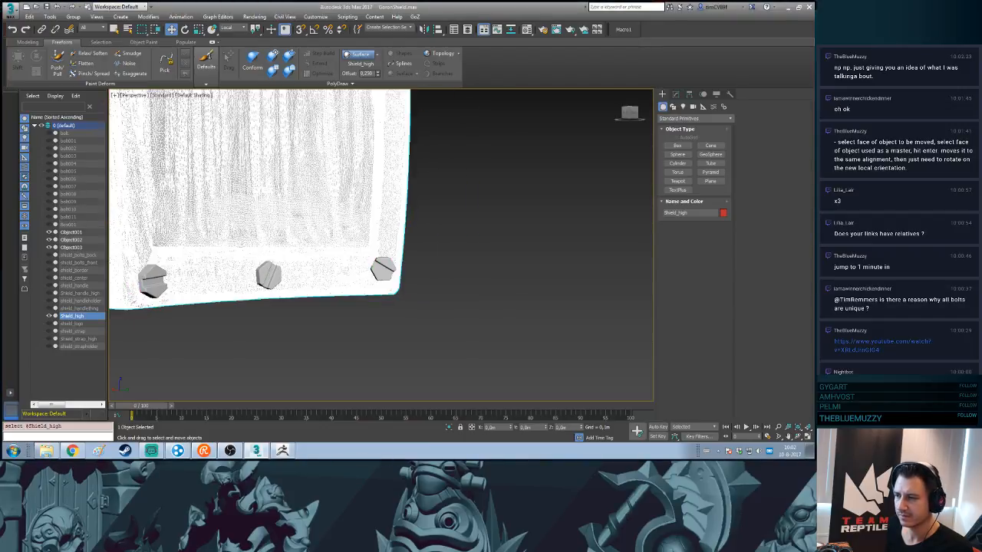
- Attach the detached bolts Object001, Object002 and Object003 to Shield_high
middle_drag(268, 253, 386, 280)
click(675, 94)
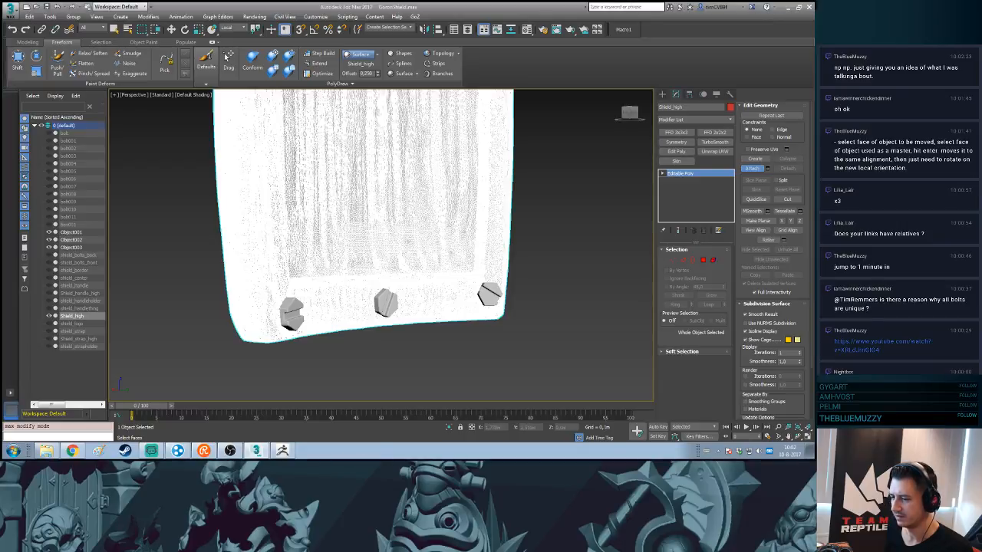
click(292, 314)
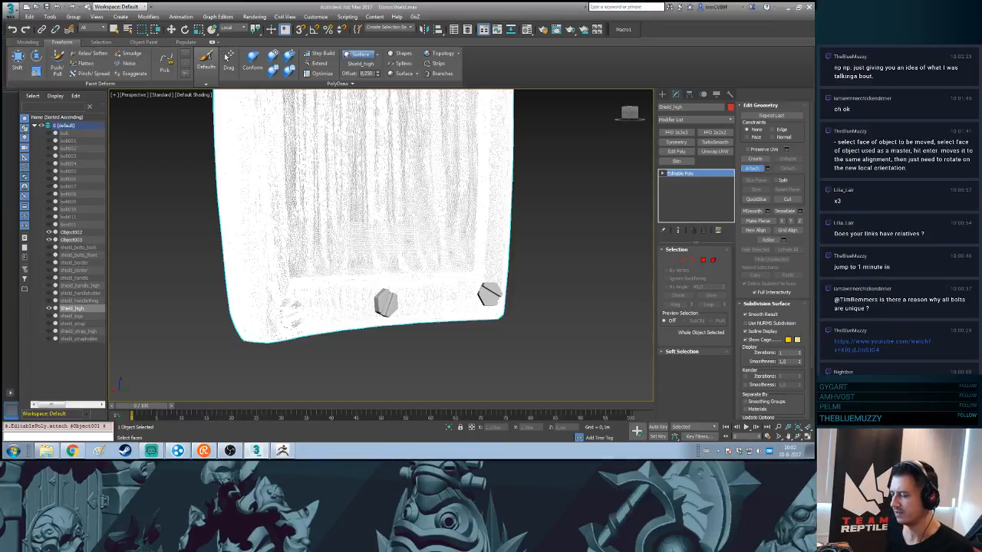
click(380, 303)
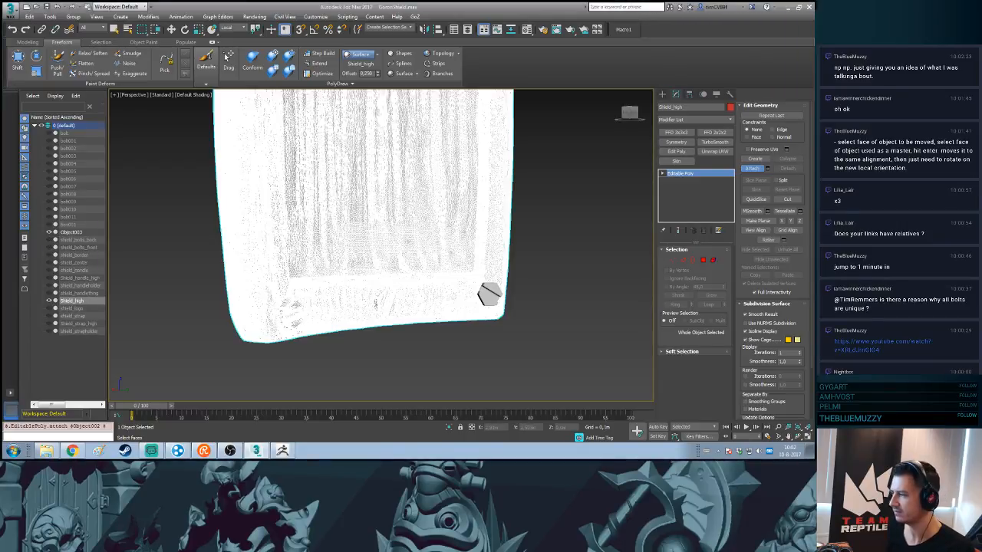
click(489, 293)
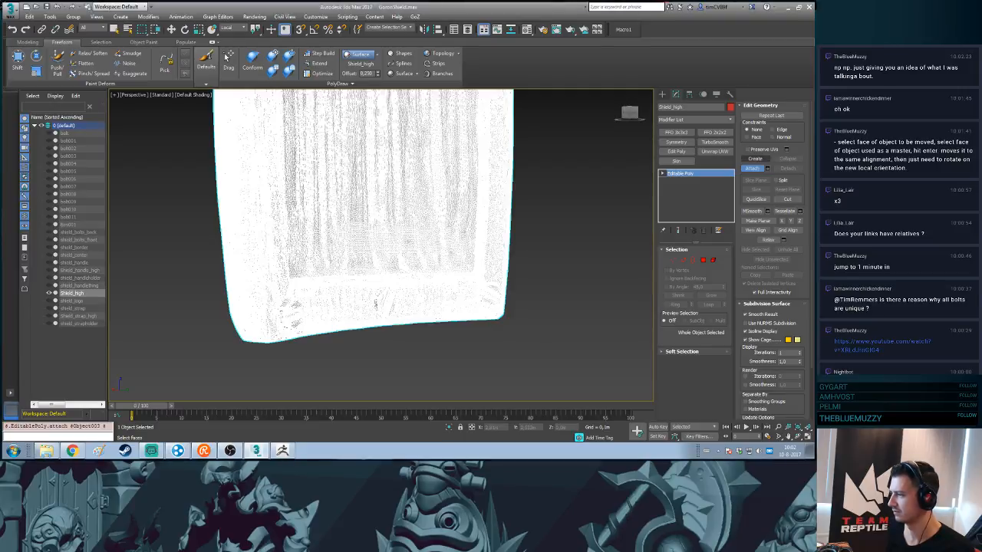
- Stop attaching, clear the selection, show Box001 again and save the scene
key(w)
click(662, 94)
click(584, 169)
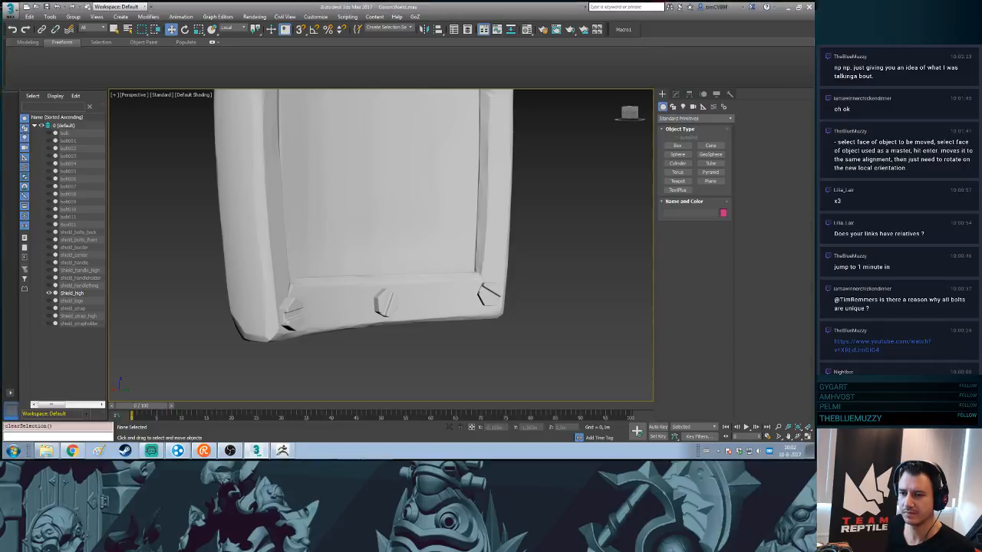
click(49, 224)
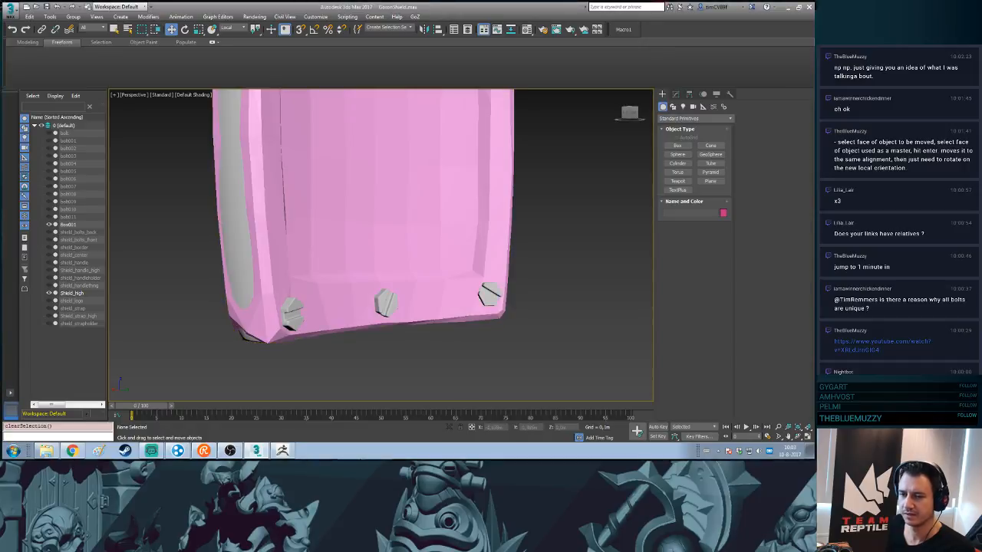
middle_drag(596, 171, 437, 254)
scroll(582, 222, down, 5)
scroll(492, 244, up, 4)
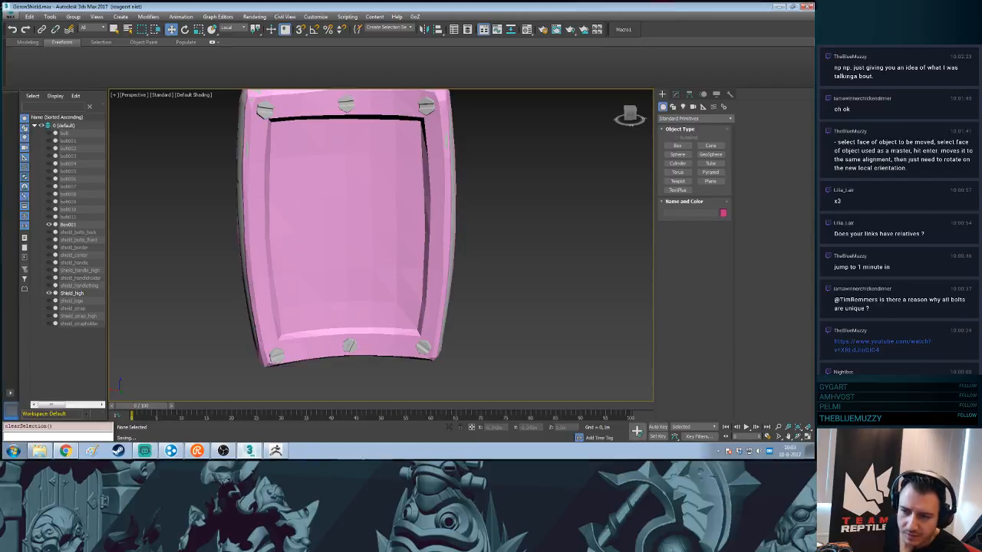
- Show Shield_strap_high and hide Box001 and Shield_high to isolate the strap
click(49, 316)
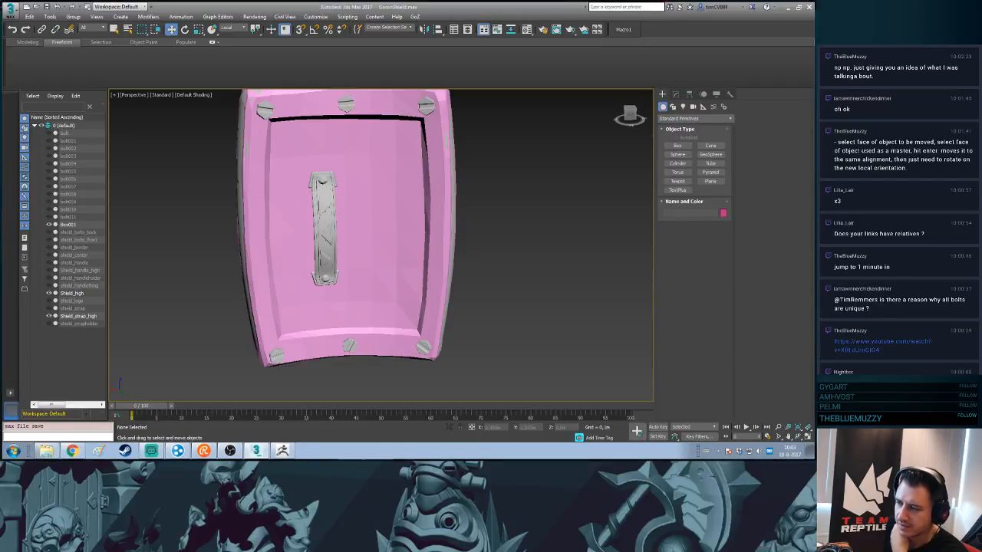
middle_drag(460, 223, 566, 257)
scroll(499, 228, up, 3)
scroll(533, 241, up, 3)
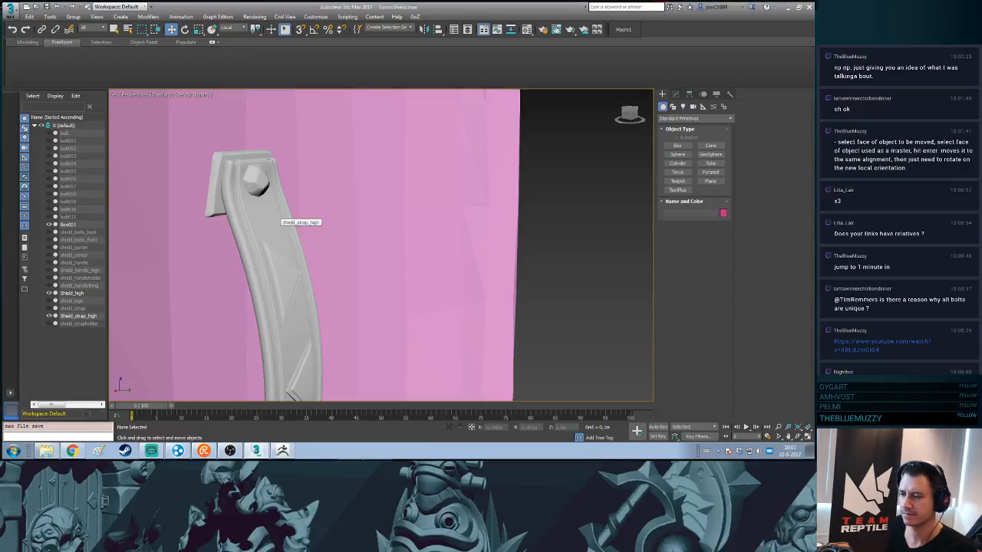
alt+middle_drag(279, 219, 369, 229)
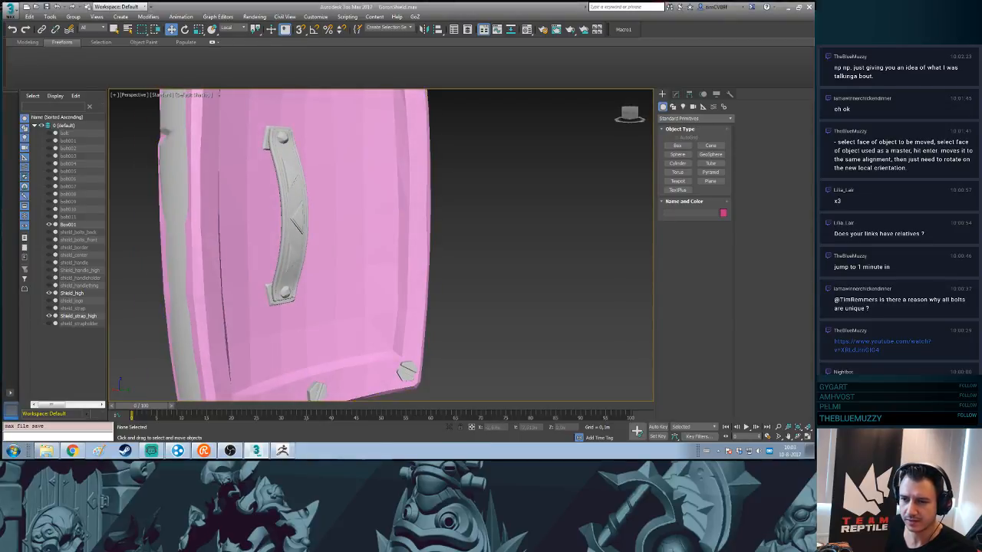
click(49, 224)
click(49, 293)
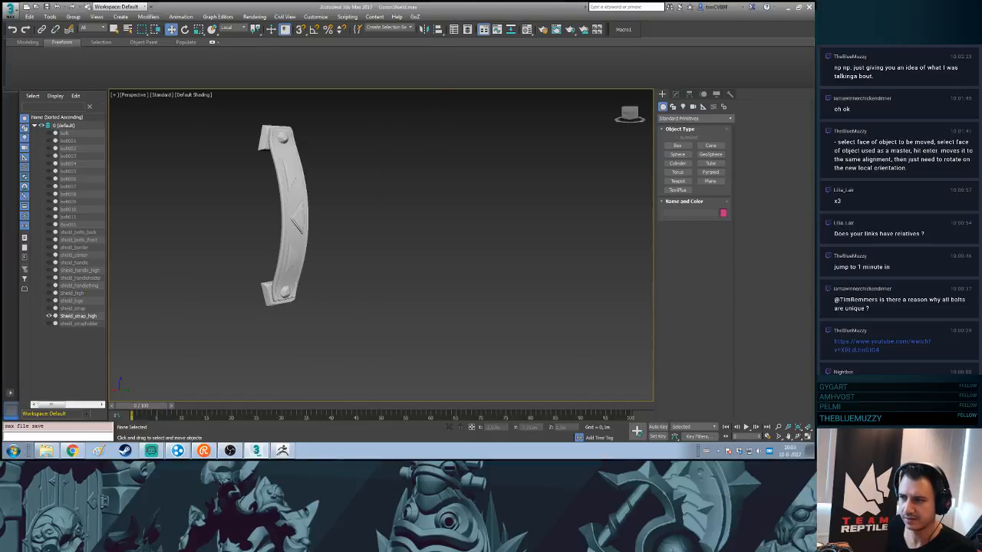
alt+middle_drag(338, 237, 372, 241)
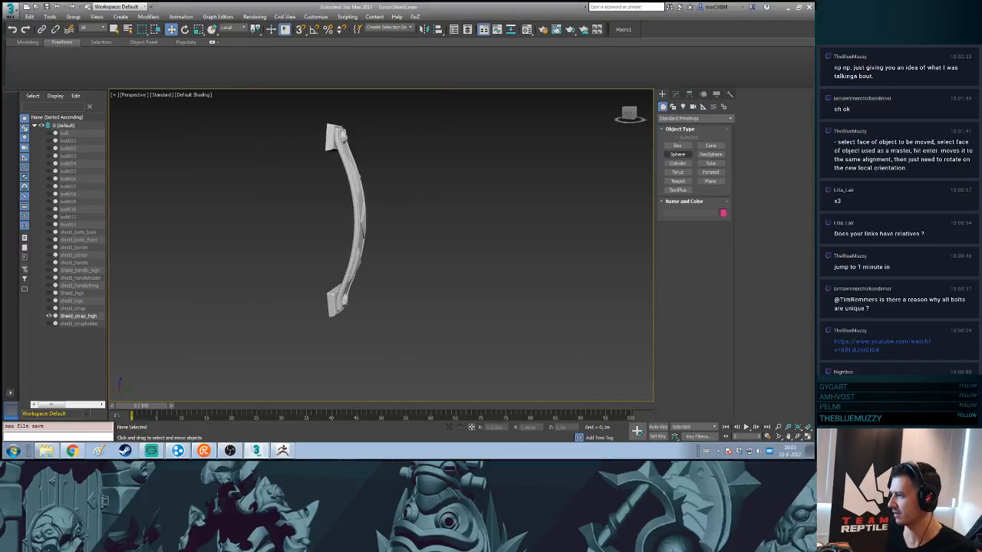
- Create a box about 0.046 m long, 0.042 m wide and 0.015 m high over the strap's middle in the Left view
click(677, 146)
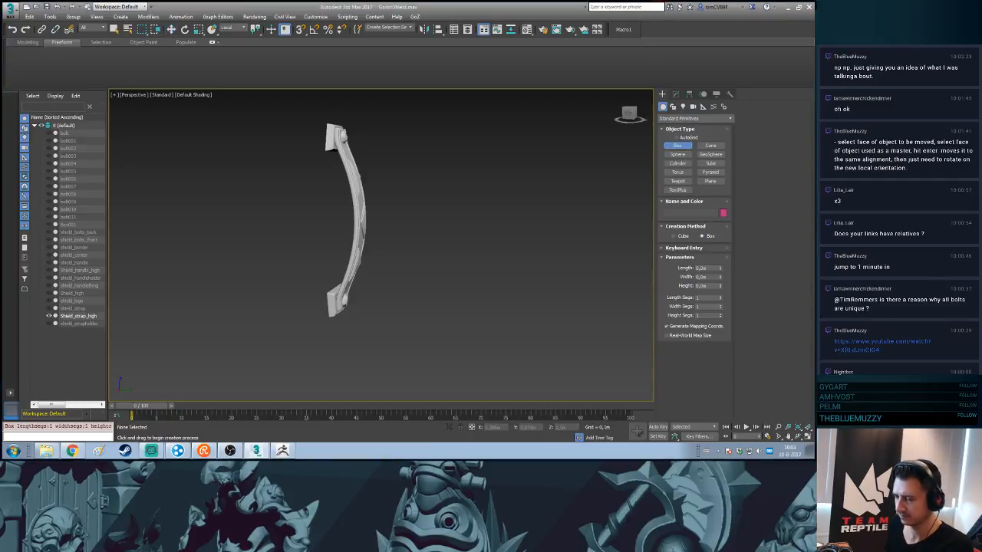
key(l)
scroll(444, 231, up, 5)
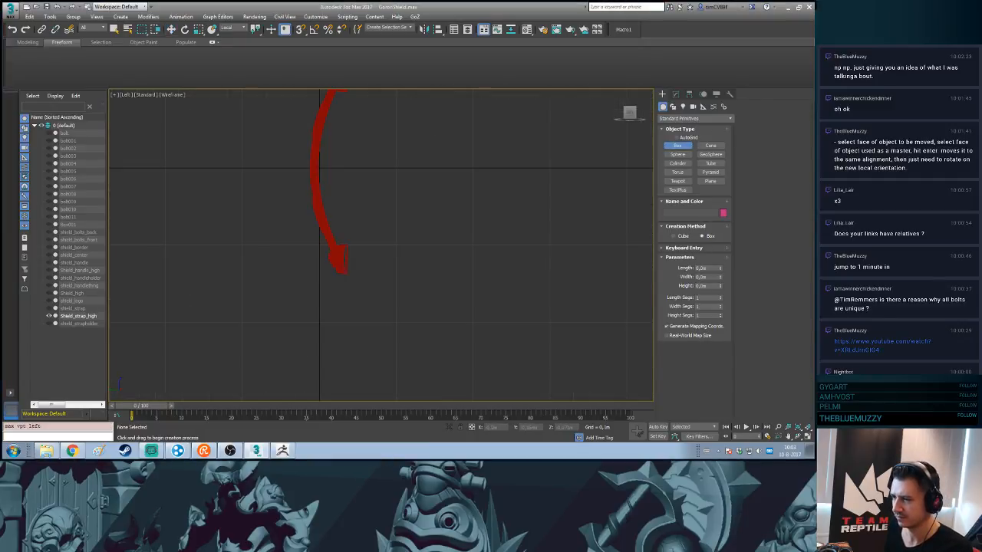
middle_drag(390, 185, 466, 225)
scroll(466, 225, up, 2)
drag(279, 148, 346, 220)
click(346, 222)
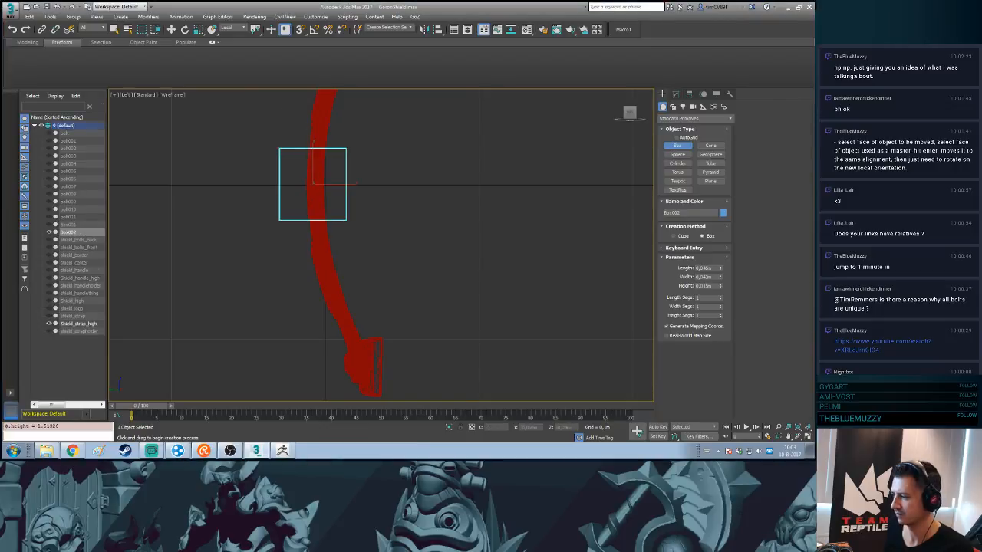
- Give the box 2 length segments and narrow and align it to the strap's thickness in the Left view
middle_drag(346, 222, 371, 250)
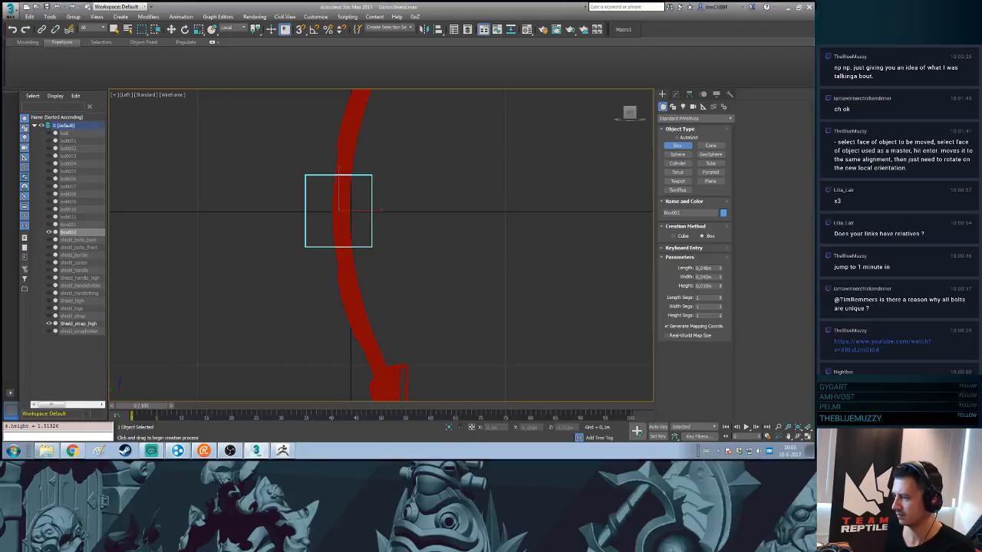
middle_drag(339, 212, 349, 220)
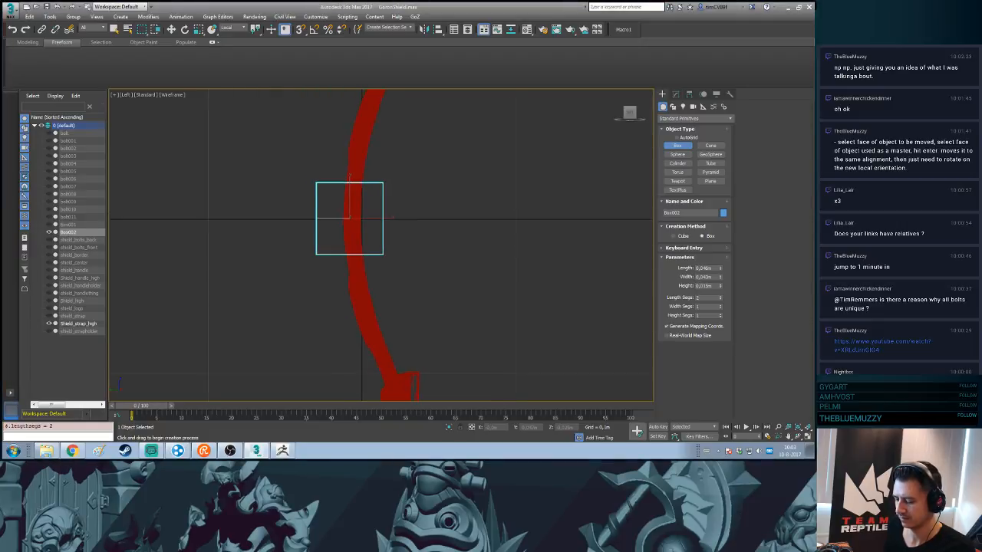
key(r)
drag(316, 218, 343, 218)
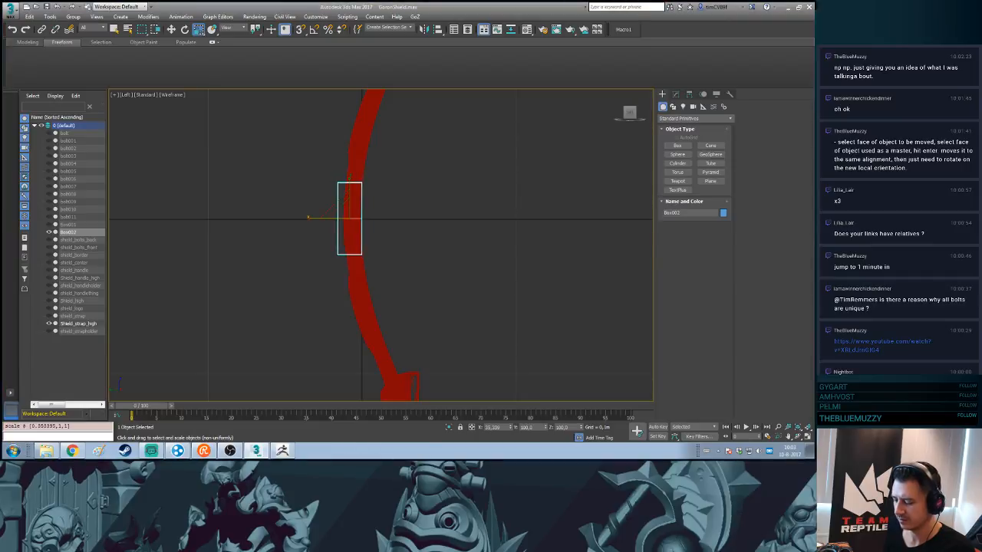
key(w)
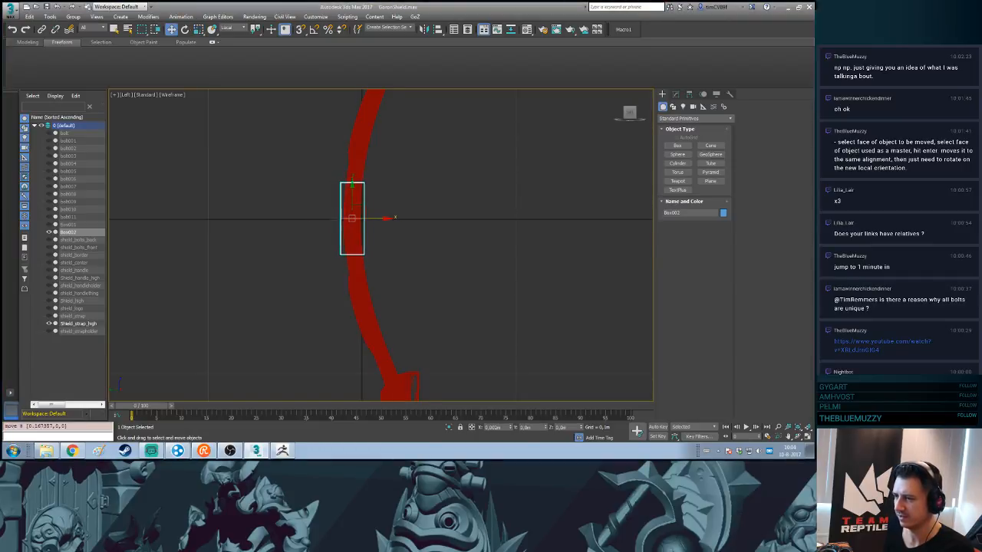
scroll(354, 217, up, 8)
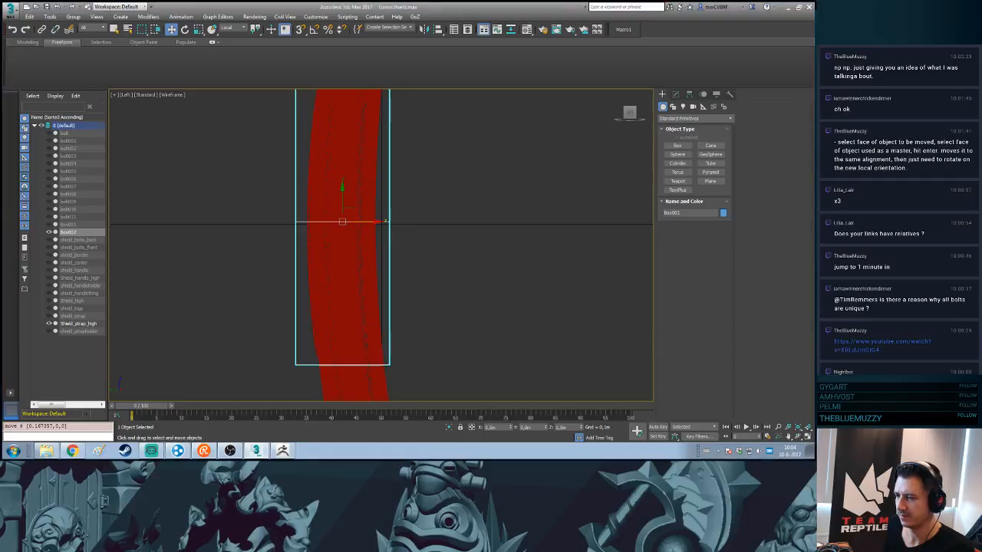
scroll(432, 216, down, 8)
middle_drag(432, 216, 384, 275)
scroll(426, 212, down, 4)
middle_drag(426, 213, 406, 219)
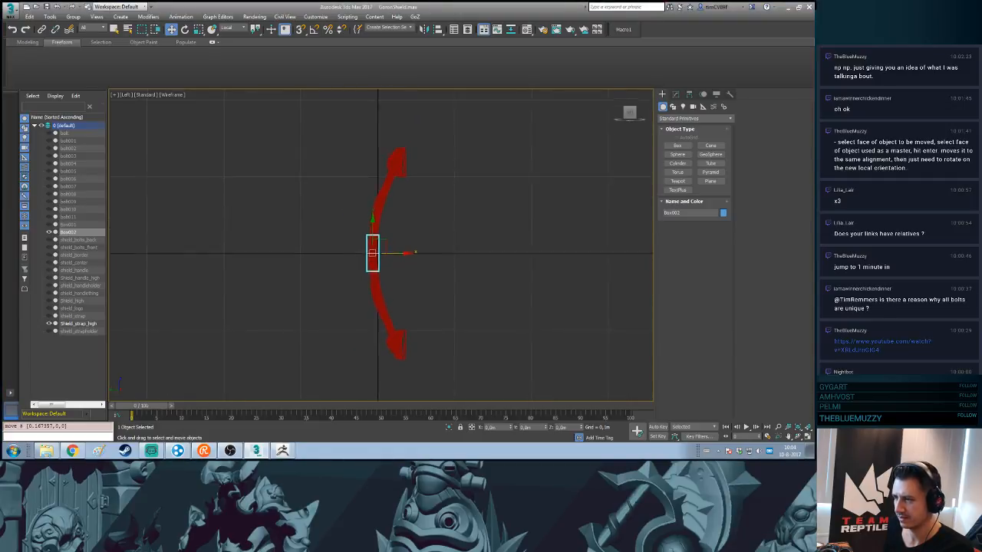
- Move the box sideways onto the middle of the strap in a shaded, orbited view
key(F3)
key(F3)
key(F3)
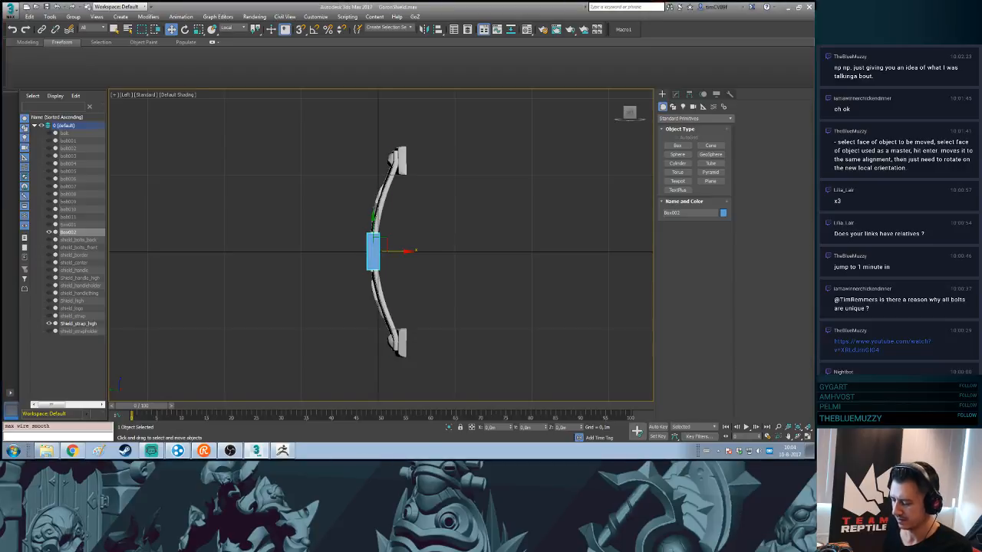
middle_drag(406, 219, 444, 253)
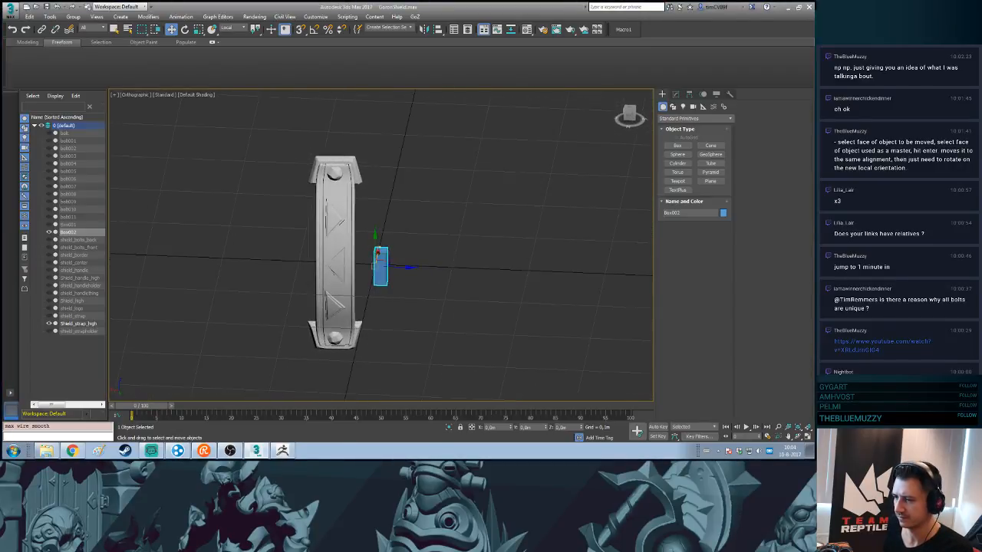
drag(416, 267, 367, 264)
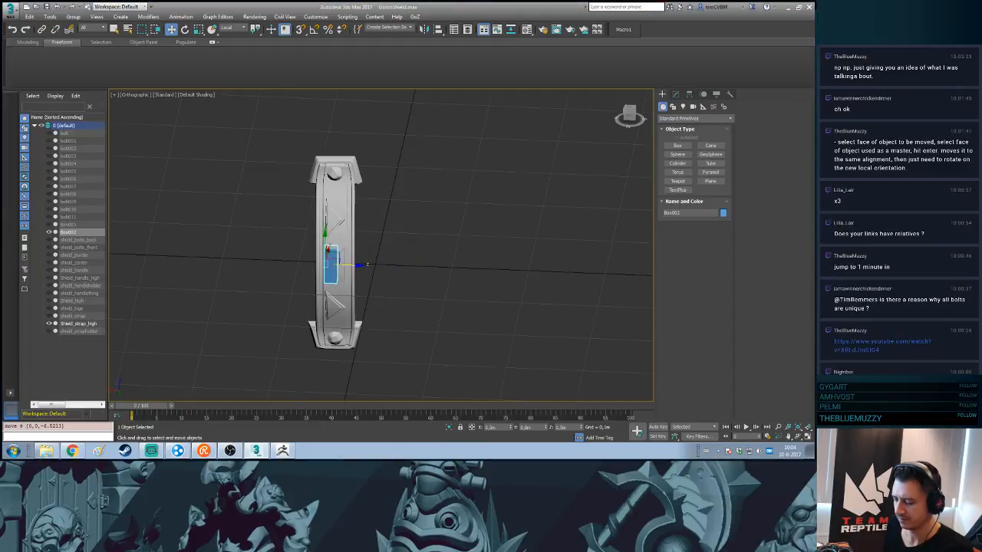
key(l)
key(z)
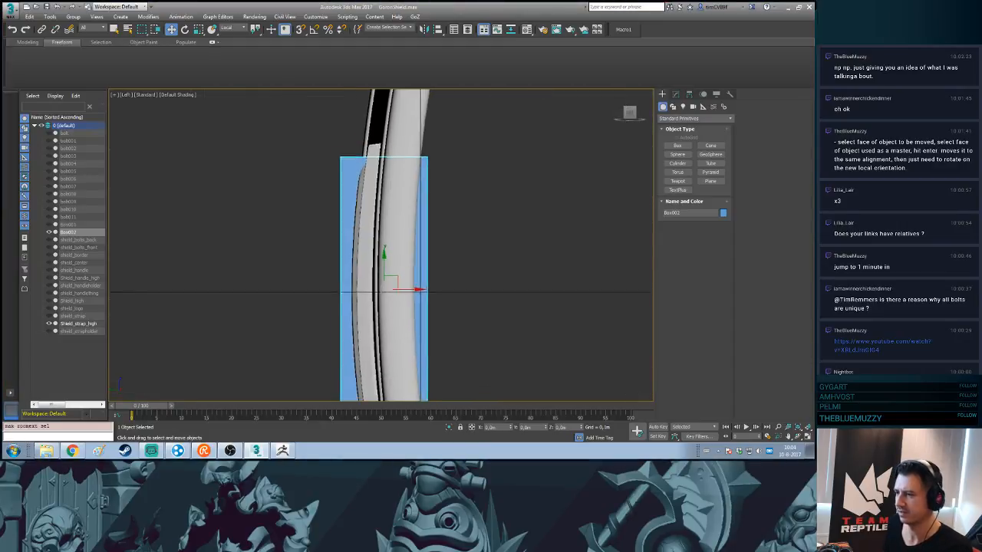
- Convert the box to an editable poly and delete the polygons of its lower half
key(F3)
key(F3)
key(F3)
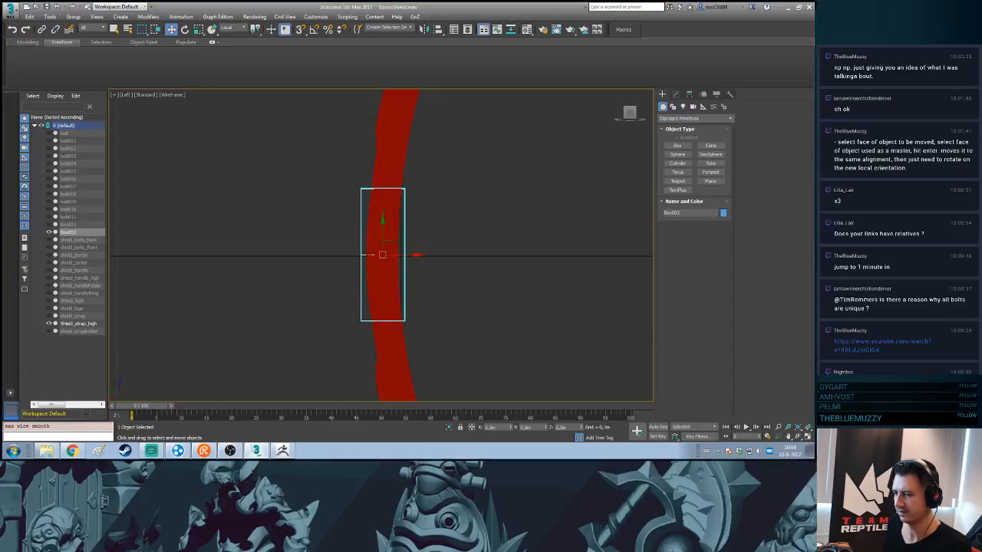
scroll(434, 195, down, 5)
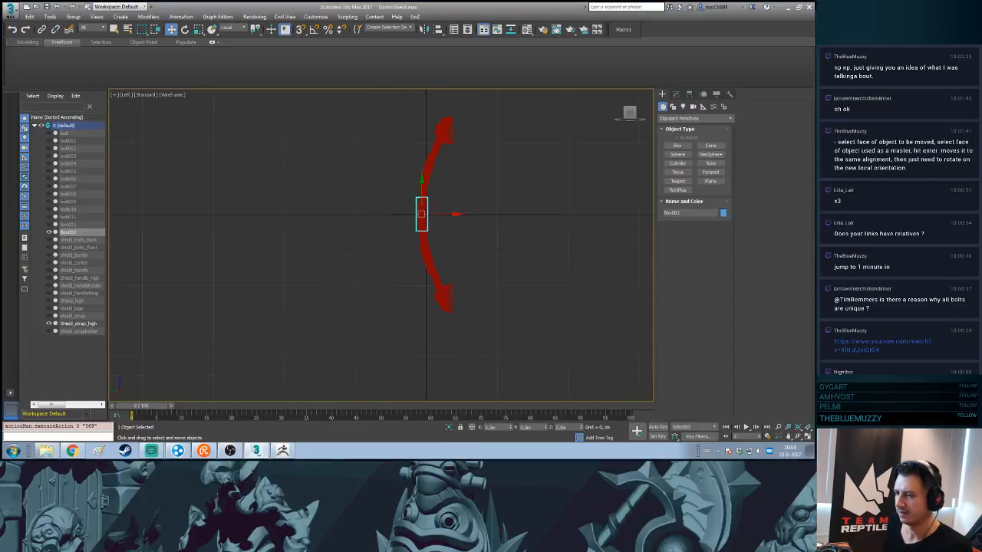
middle_drag(435, 196, 432, 211)
scroll(460, 195, up, 2)
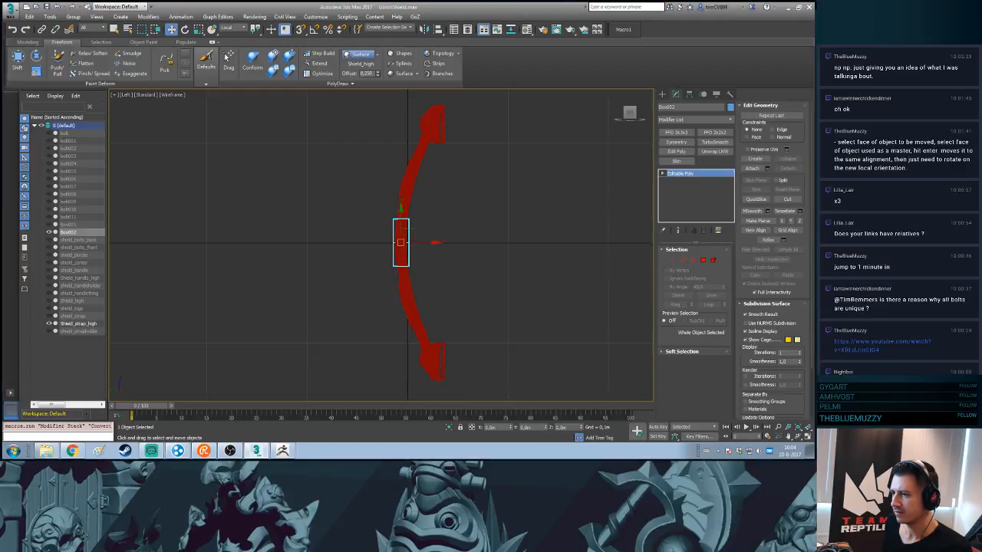
middle_drag(440, 198, 442, 223)
scroll(441, 223, up, 2)
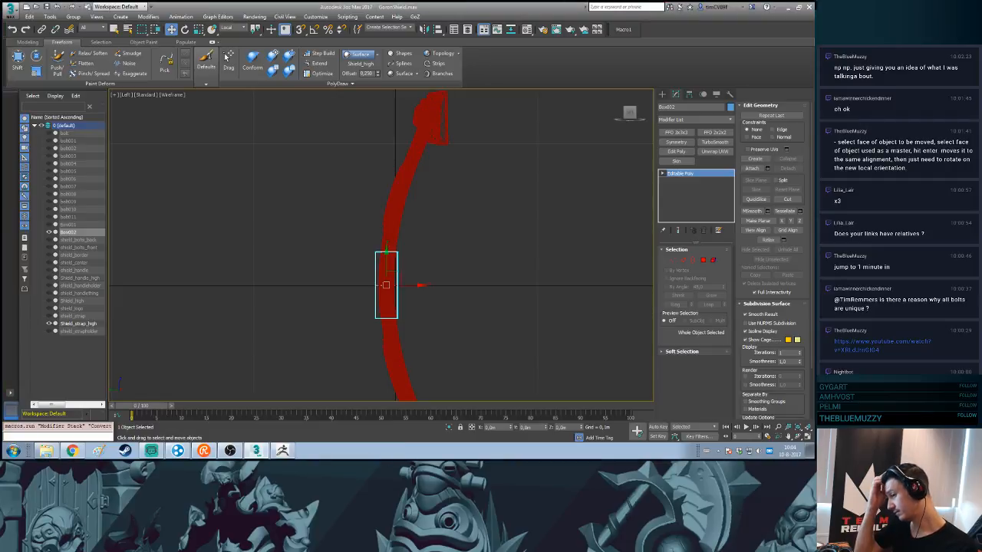
key(4)
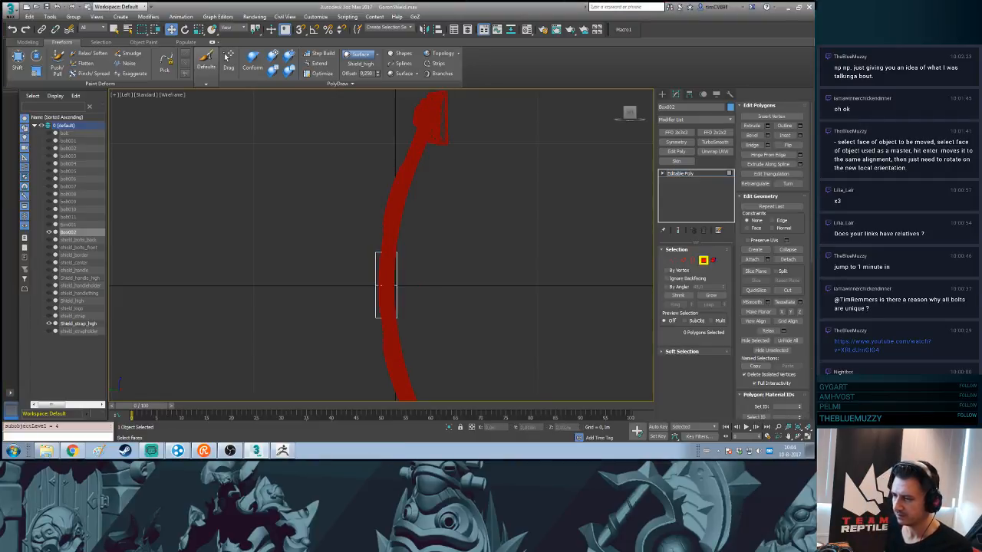
drag(421, 258, 357, 286)
middle_drag(357, 286, 375, 229)
scroll(422, 154, up, 2)
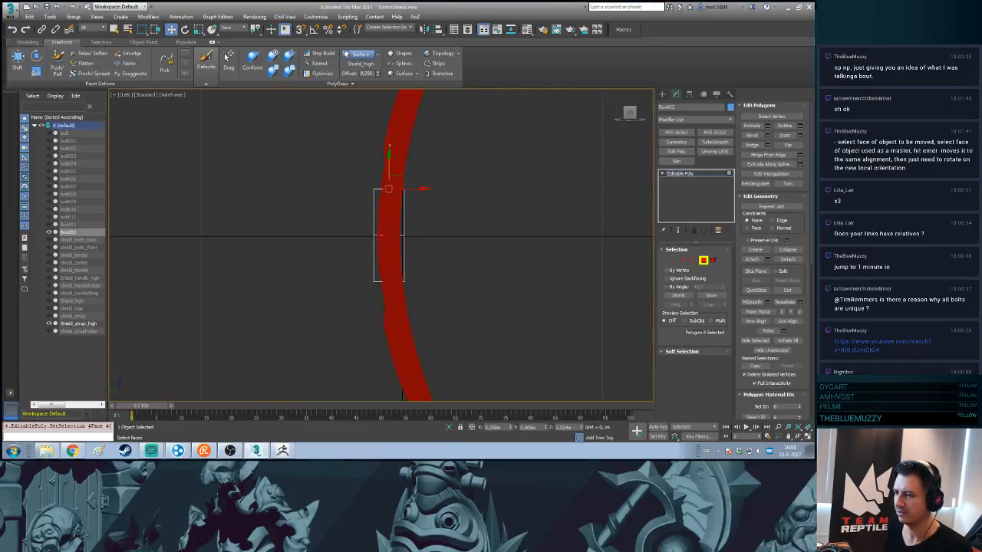
drag(337, 302, 337, 302)
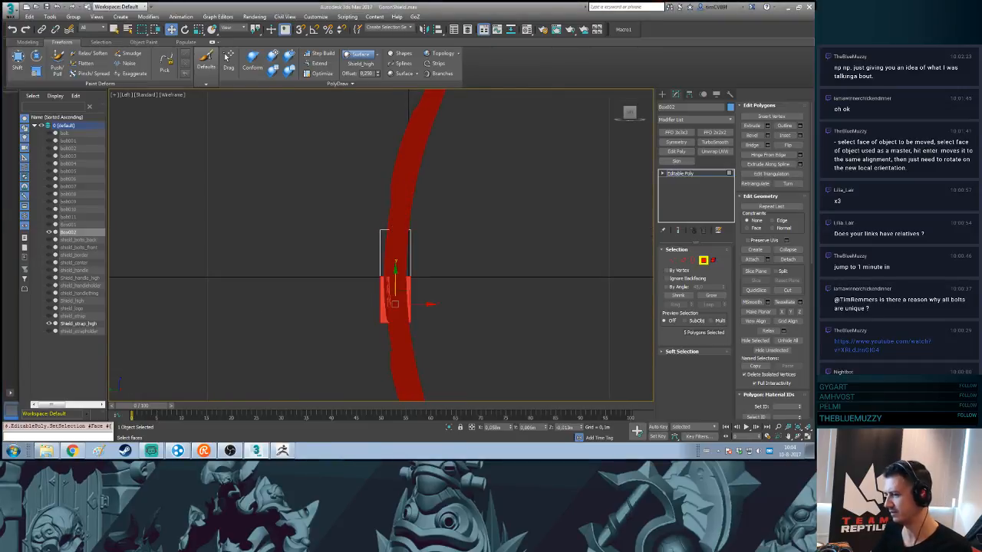
key(Delete)
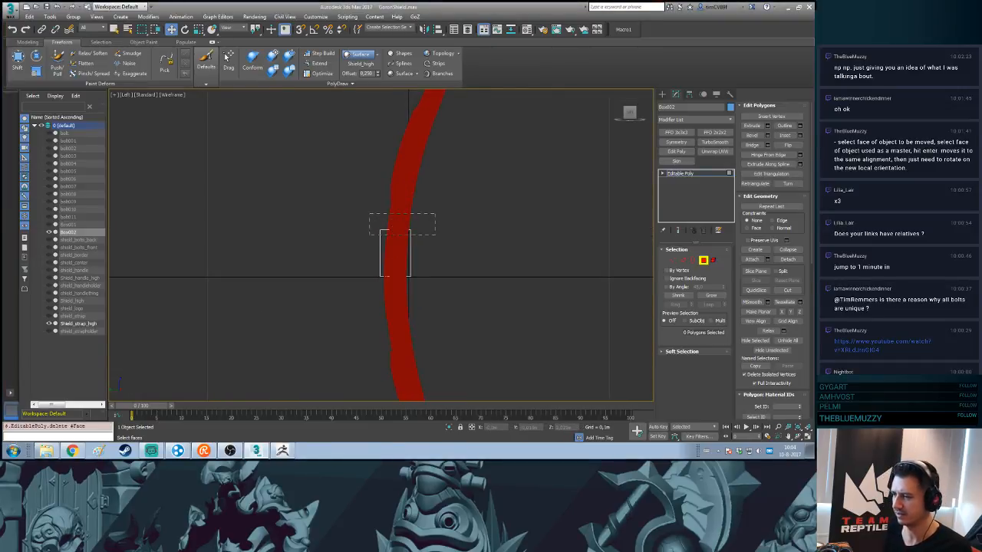
- Move the box's top polygon up and across to where the strap meets its upper end plate
drag(435, 234, 365, 279)
middle_drag(366, 278, 362, 352)
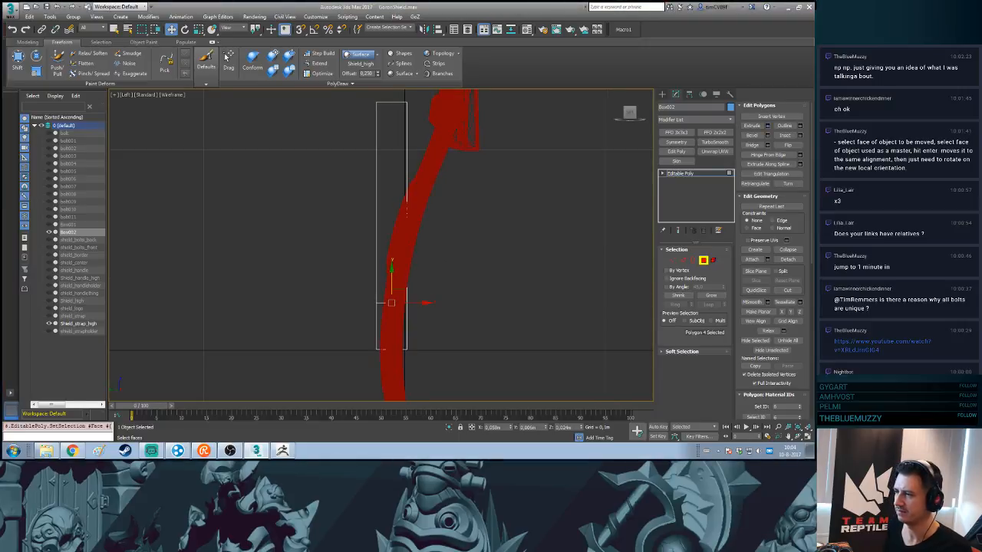
middle_drag(392, 157, 381, 227)
drag(388, 164, 429, 192)
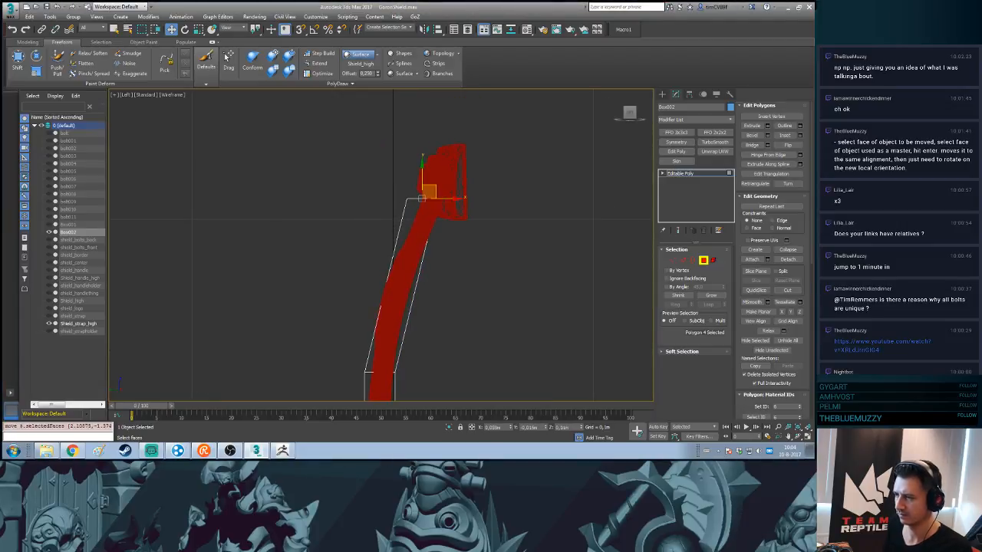
- Scale the whole low-poly strap piece to the high-poly strap's width and center it across the strap
alt+middle_drag(429, 192, 498, 147)
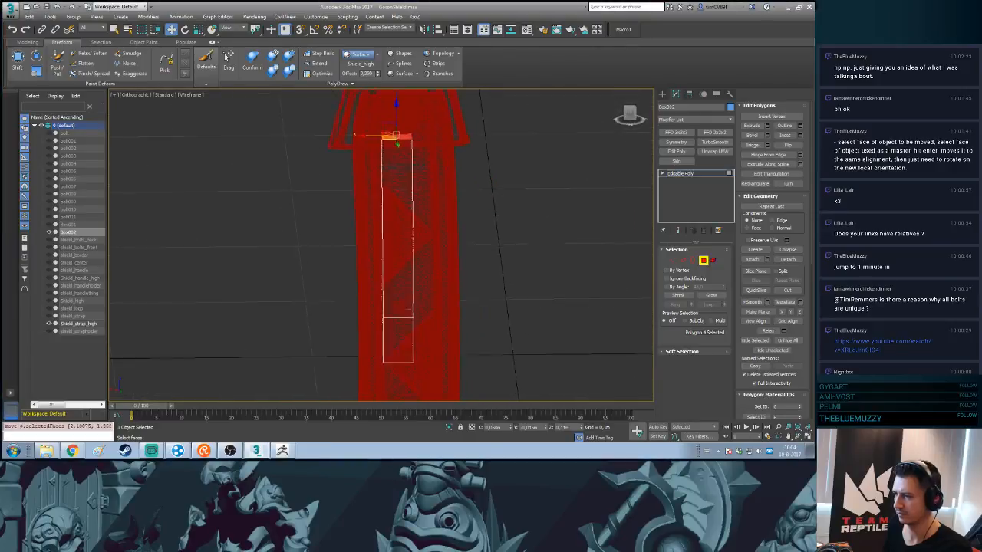
scroll(498, 150, down, 2)
click(662, 94)
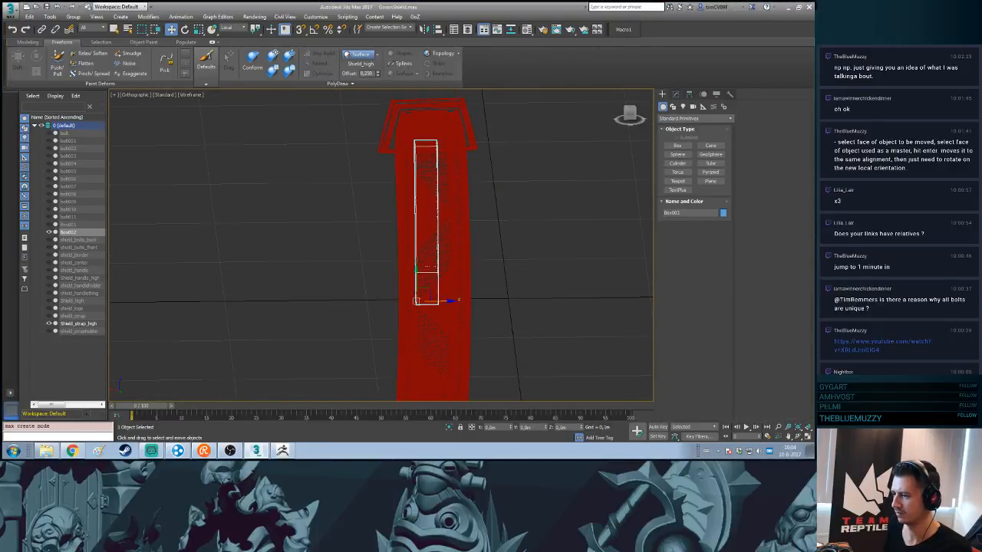
key(r)
drag(377, 302, 275, 302)
key(w)
drag(458, 301, 441, 299)
key(F3)
mouse_move(441, 299)
alt+middle_down()
mouse_move(475, 291)
mouse_move(433, 295)
mouse_move(443, 292)
alt+middle_up()
scroll(429, 154, up, 3)
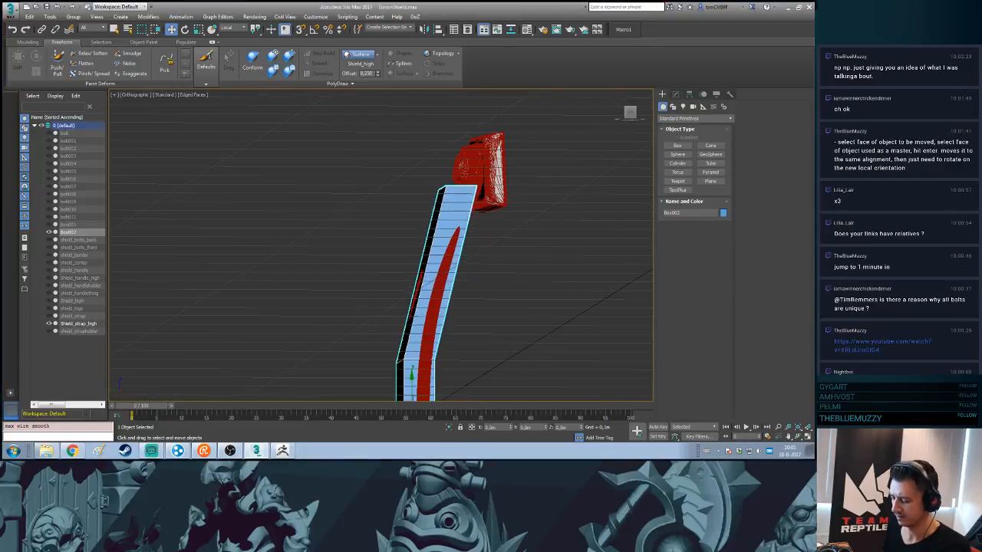
- Select the low-poly strap's top polygon and shift it slightly to follow the strap's angle at the end plate
key(p)
key(z)
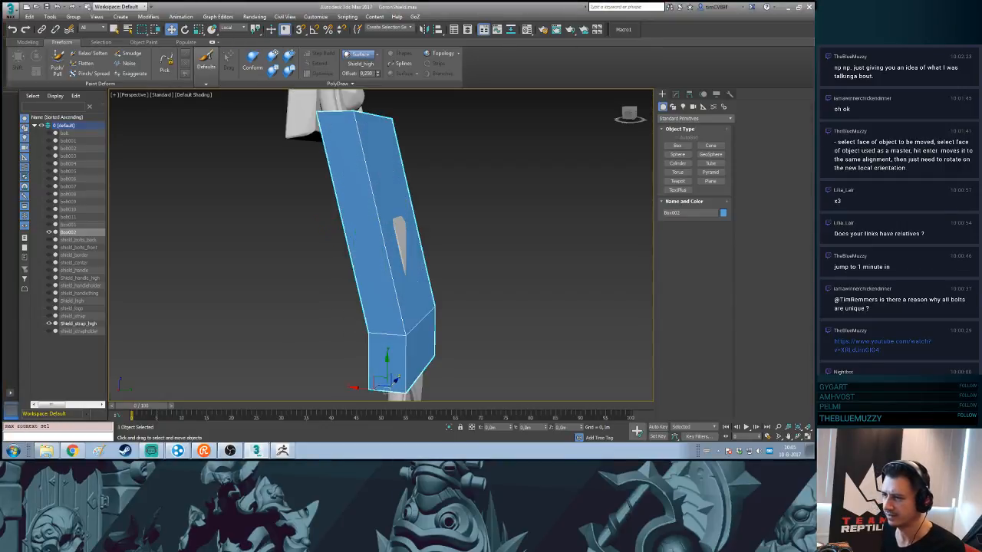
alt+middle_drag(429, 284, 288, 272)
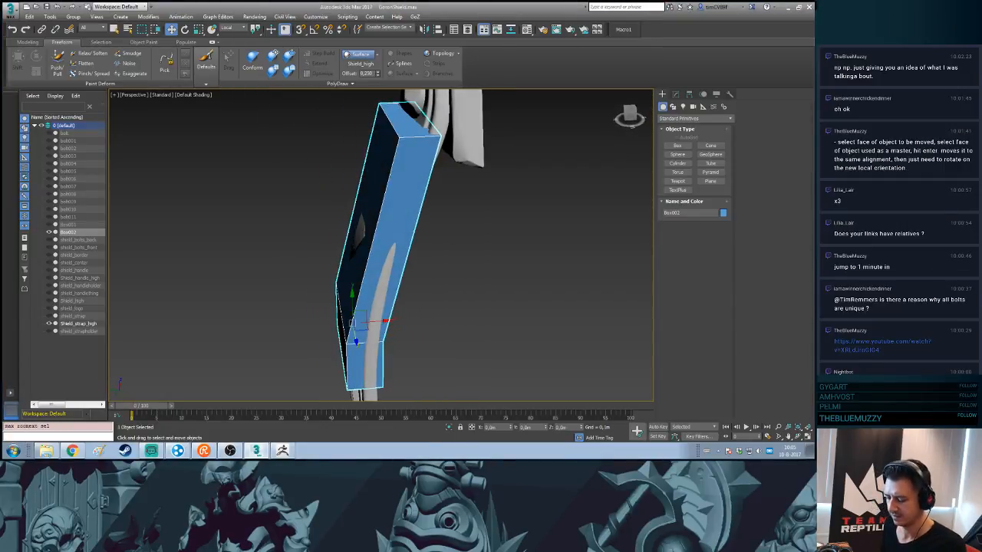
key(4)
click(413, 125)
alt+middle_drag(412, 125, 385, 166)
mouse_move(396, 163)
mouse_down()
mouse_move(404, 185)
mouse_move(407, 171)
mouse_up()
- Extrude the top polygon up to the end plate's upper edge and scale it narrower across its width
alt+middle_drag(407, 171, 488, 142)
key(shift+e)
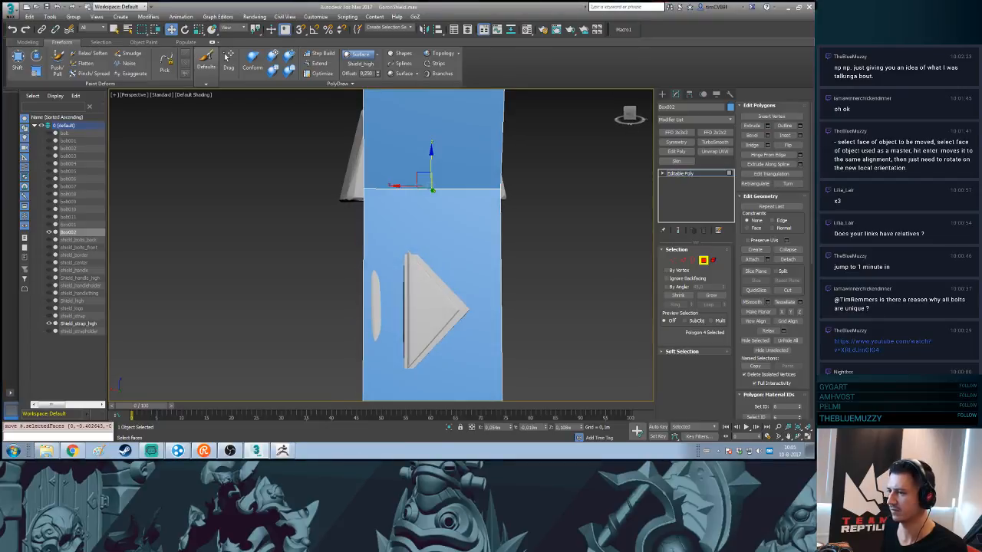
middle_drag(433, 165, 441, 204)
click(461, 305)
scroll(463, 307, down, 4)
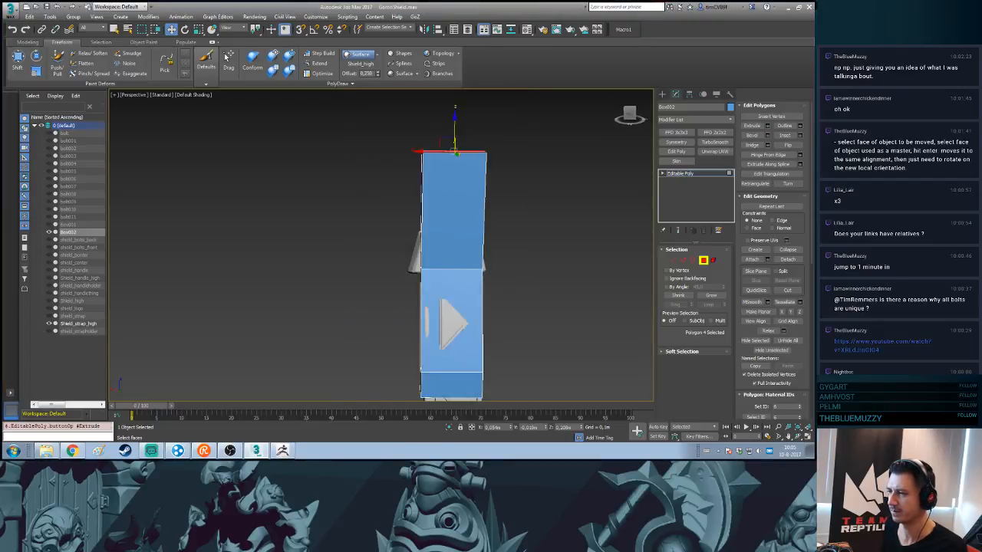
scroll(465, 230, up, 2)
drag(450, 99, 451, 267)
key(r)
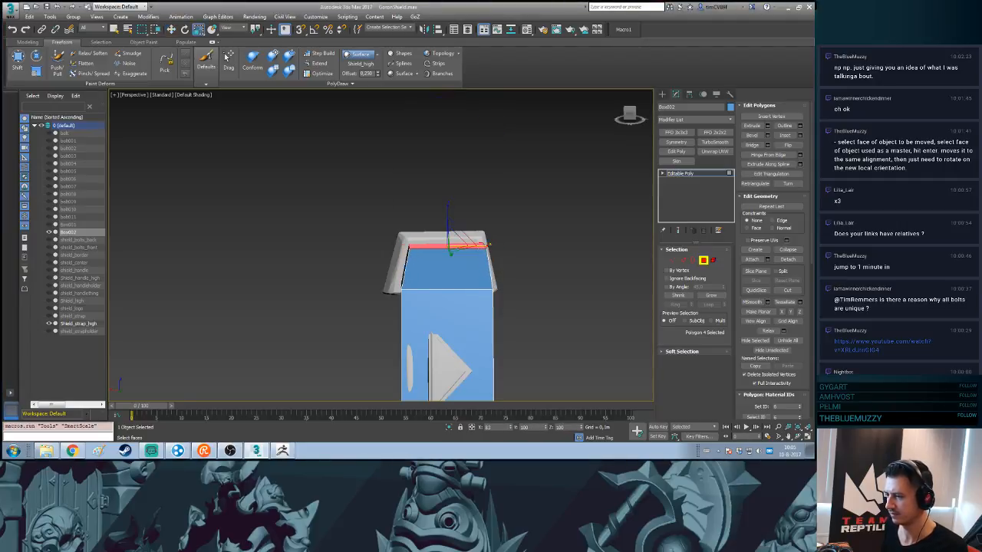
alt+middle_drag(482, 245, 447, 251)
- Connect the long edges of the sloping section with 2 segments
middle_drag(458, 252, 468, 102)
key(2)
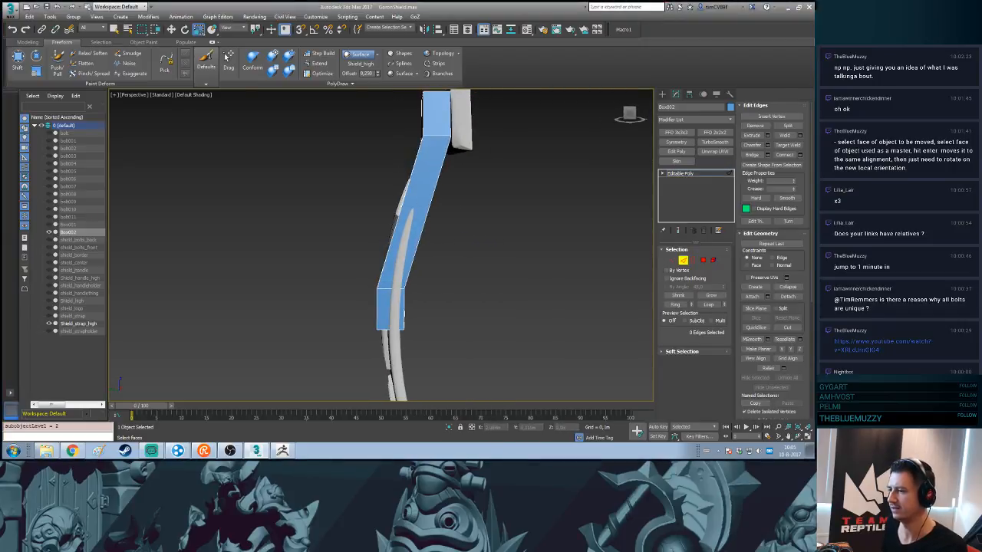
drag(469, 184, 376, 219)
click(785, 155)
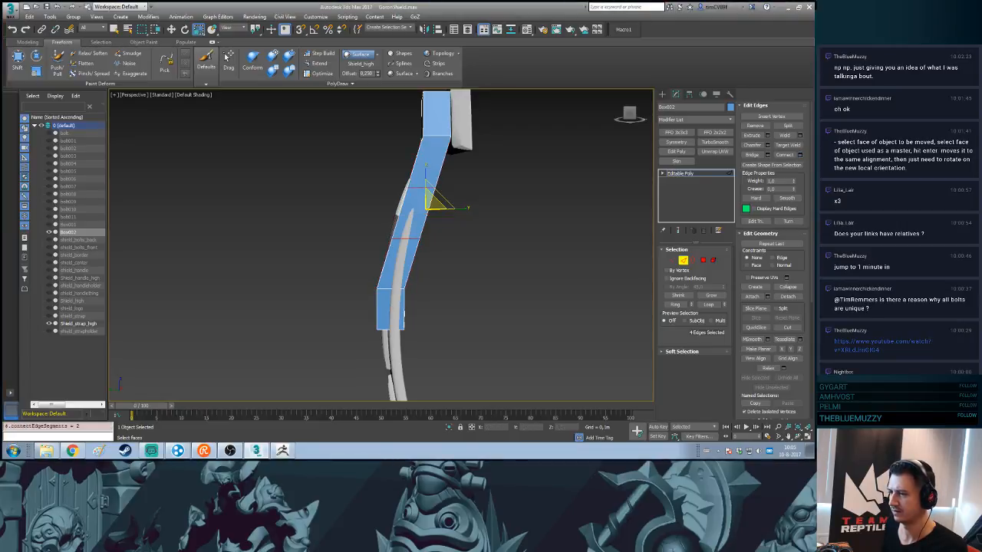
- Move the vertices of the two new edge loops outward to follow the strap's curve
click(373, 326)
scroll(374, 326, up, 3)
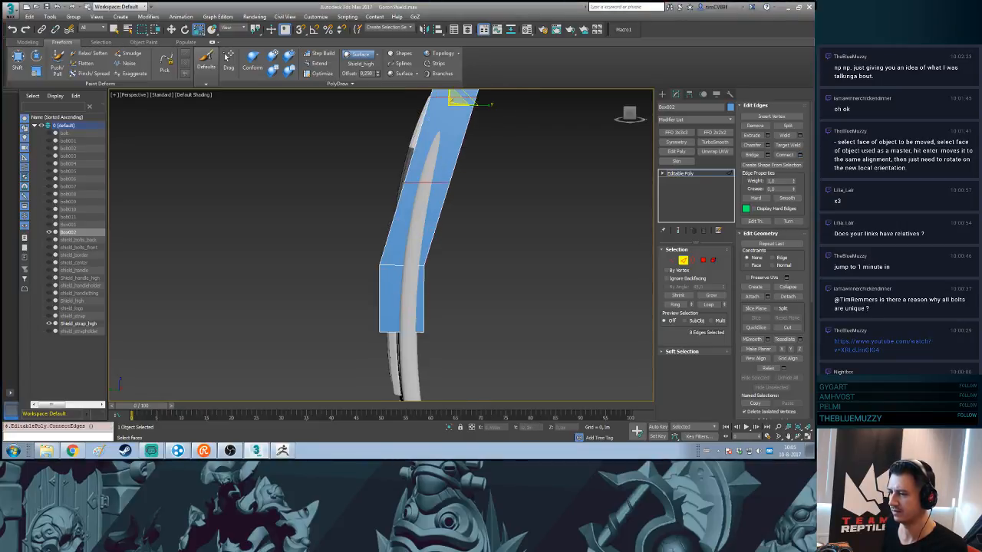
key(1)
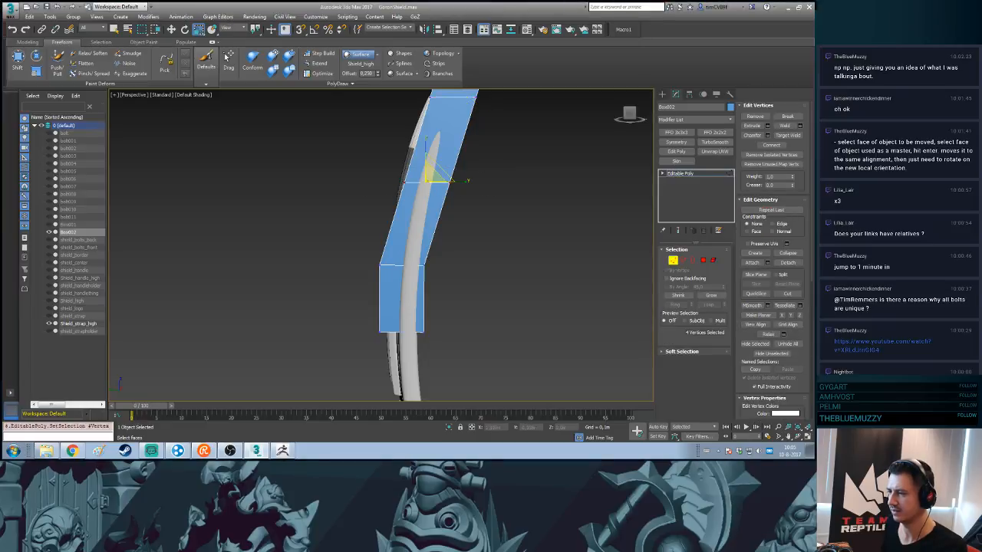
key(w)
drag(397, 181, 386, 182)
middle_drag(386, 182, 376, 266)
mouse_move(413, 171)
mouse_down()
mouse_move(503, 206)
mouse_move(398, 182)
mouse_up()
- Fine-tune the upper new loop's vertices against the strap outline in the Left wireframe view
mouse_move(398, 181)
alt+middle_down()
mouse_move(510, 184)
mouse_move(413, 187)
alt+middle_up()
key(F3)
key(l)
key(z)
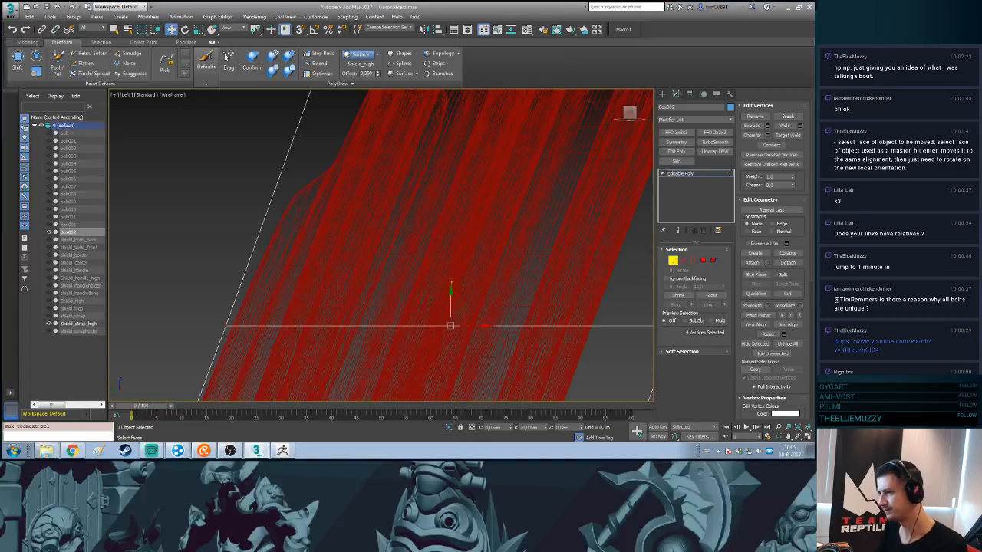
key(F3)
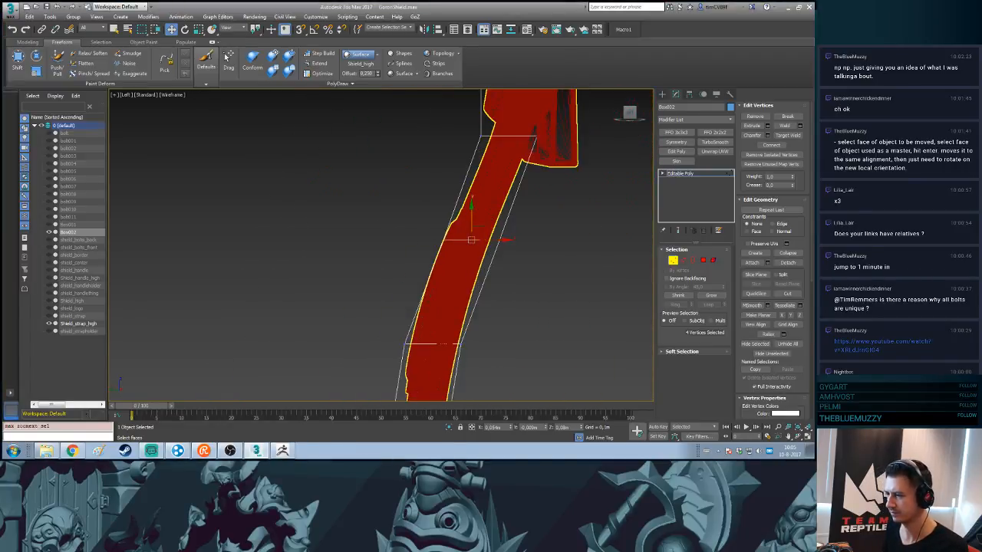
drag(479, 233, 475, 232)
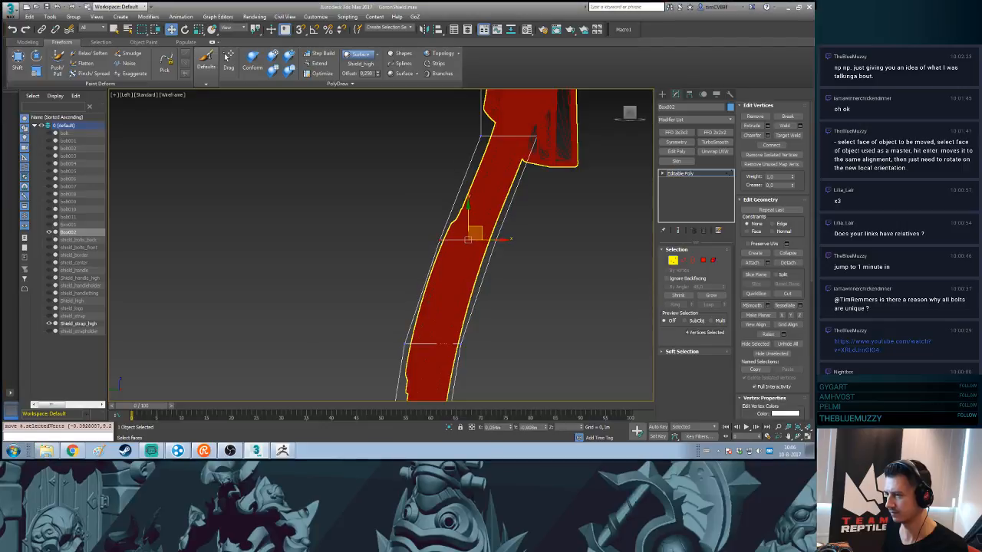
- Move the vertex pairs at the bend beside the end plate inward onto the strap's outline in the Left wireframe view
middle_drag(476, 233, 435, 276)
key(1)
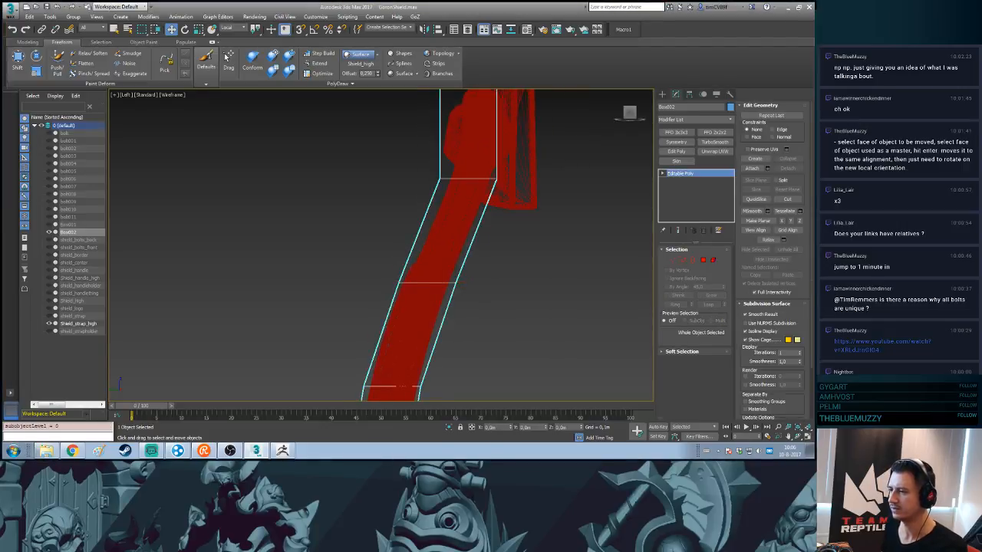
key(1)
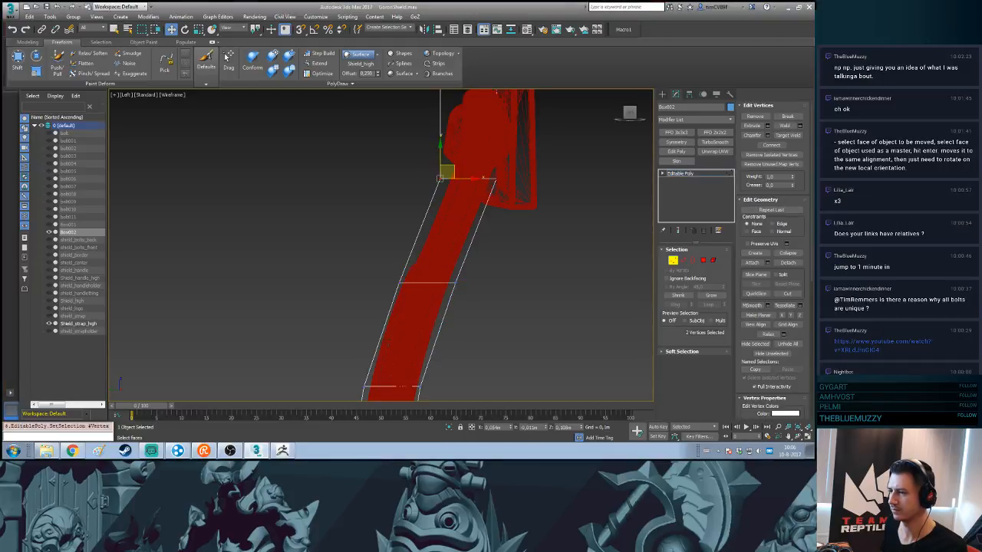
drag(448, 171, 502, 173)
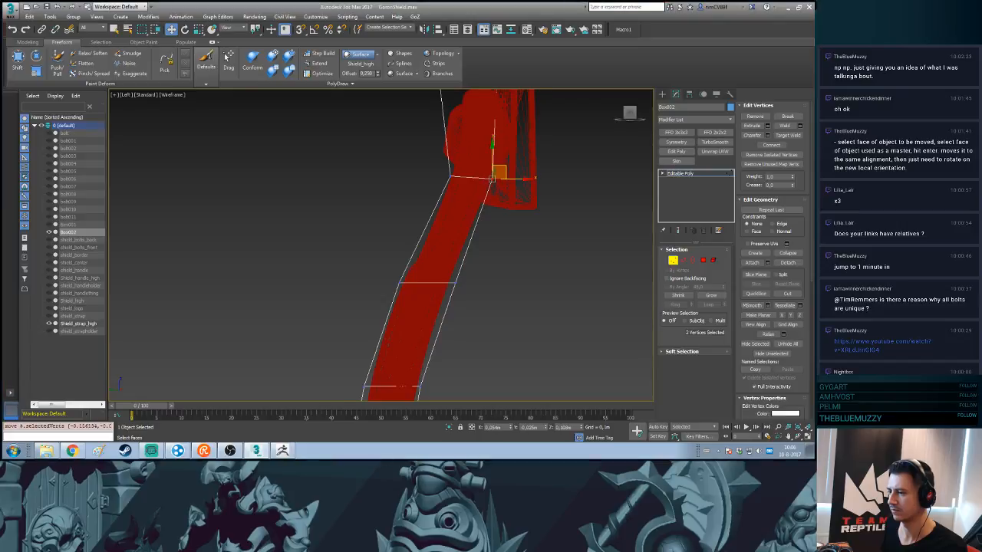
- Fit the vertex pairs of the first loop below the bend to both sides of the strap's outline
middle_drag(500, 173, 501, 113)
drag(389, 211, 414, 207)
mouse_move(477, 210)
mouse_down()
mouse_move(448, 238)
mouse_move(462, 220)
mouse_up()
middle_drag(459, 218, 481, 129)
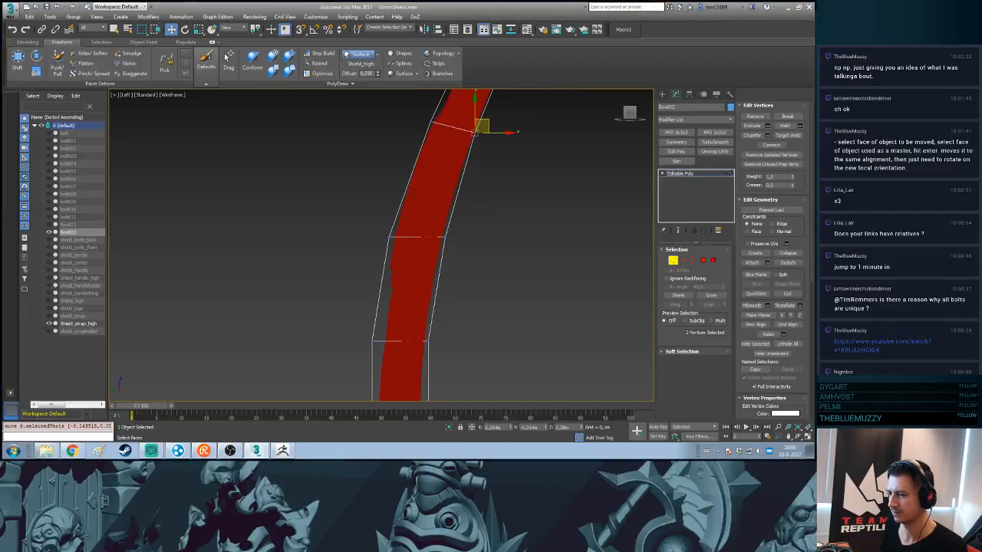
- Move the vertices of the next two lower loops inward to match the strap's width and curve
drag(397, 230, 450, 231)
middle_drag(450, 231, 461, 148)
drag(371, 245, 403, 246)
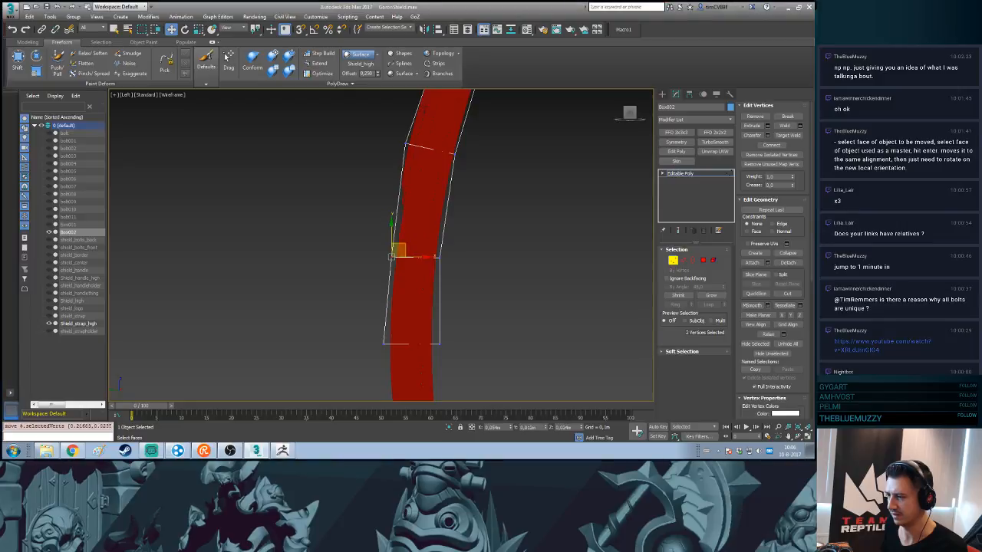
mouse_move(463, 274)
mouse_down()
mouse_move(434, 245)
mouse_move(457, 257)
mouse_up()
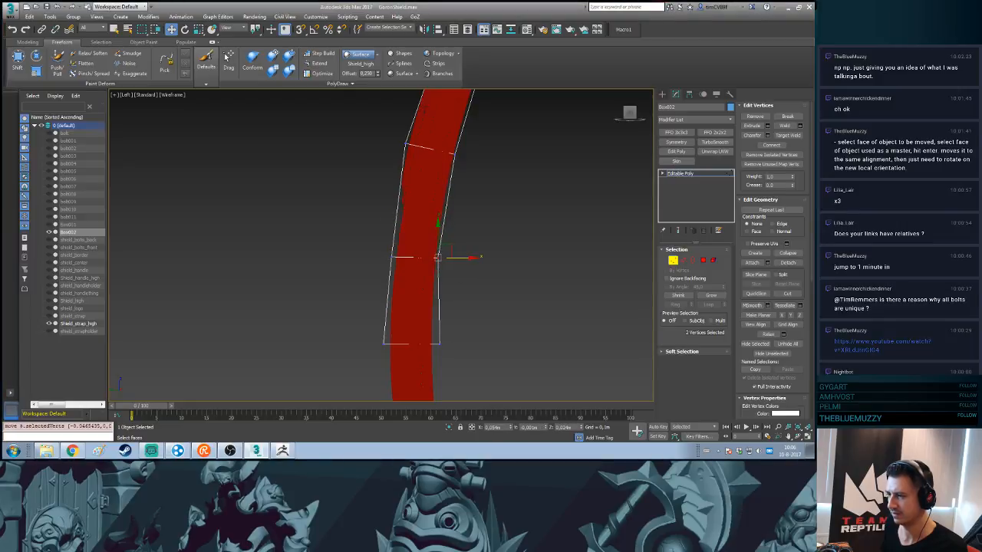
- Align the vertices at the box's lower and upper ends with the sides of the high-poly strap
middle_drag(458, 258, 471, 207)
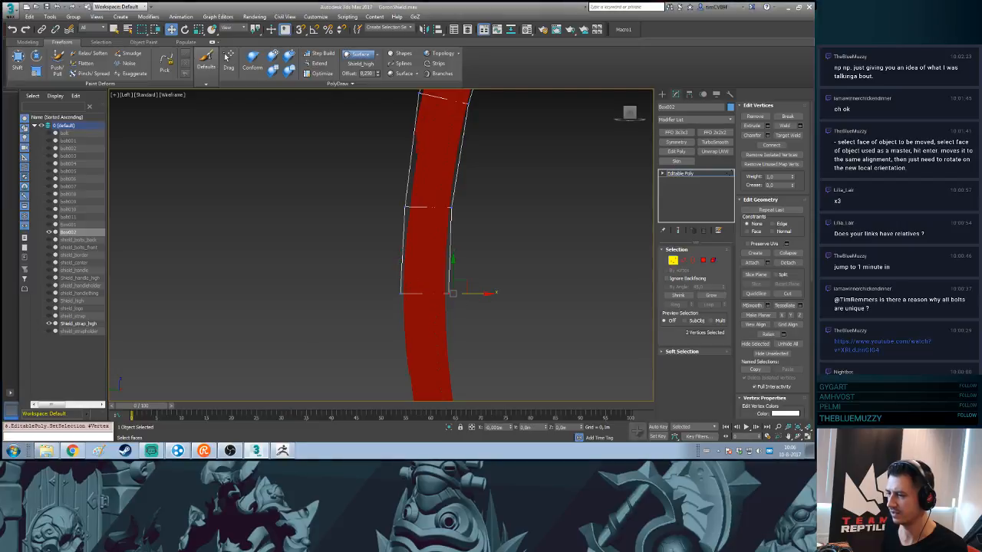
middle_drag(444, 176, 444, 324)
middle_drag(440, 208, 413, 410)
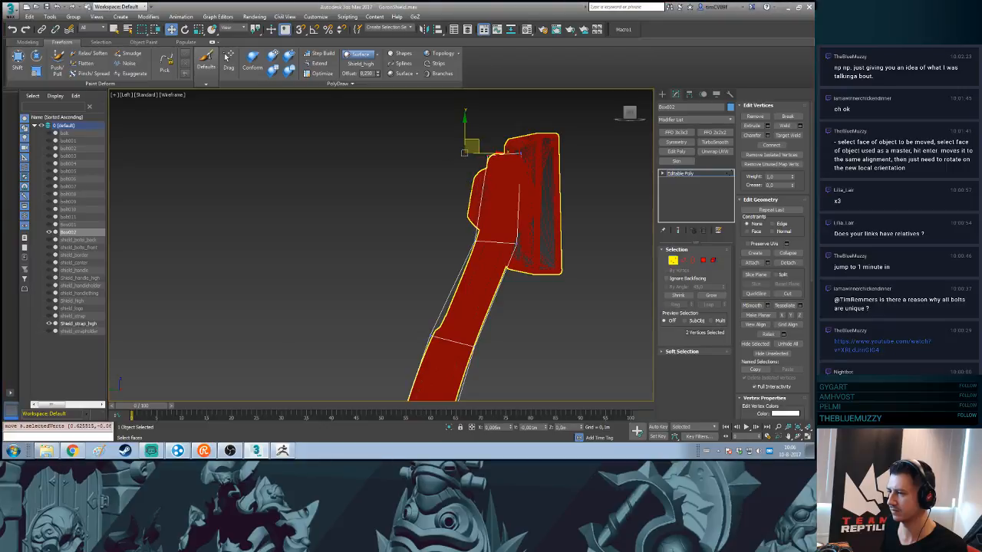
middle_drag(483, 261, 376, 238)
- Examine the low-poly strap's fit against the high-poly strap in the Perspective and Top views
key(p)
scroll(479, 146, down, 5)
alt+middle_drag(480, 146, 435, 150)
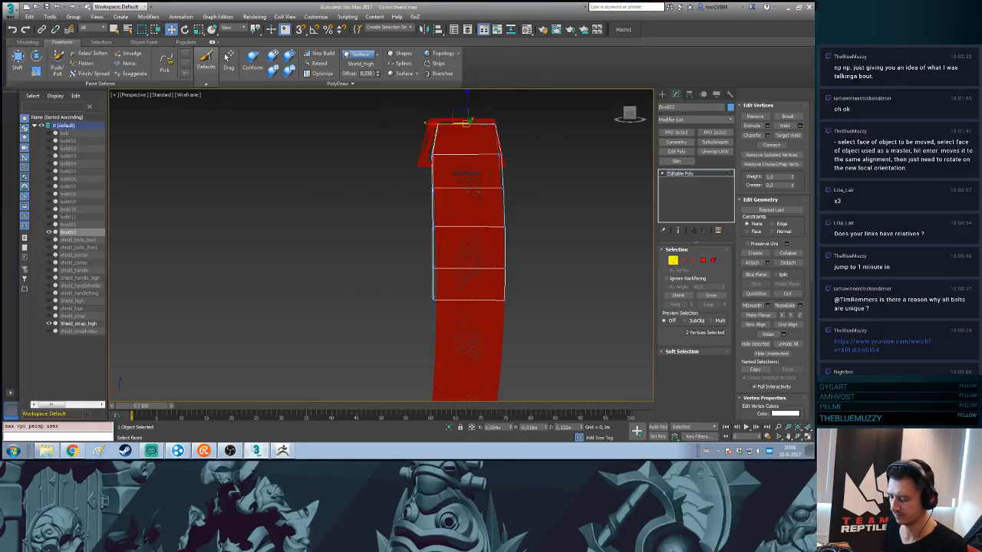
alt+middle_drag(521, 218, 561, 255)
scroll(454, 215, up, 3)
key(F3)
key(F3)
key(t)
key(z)
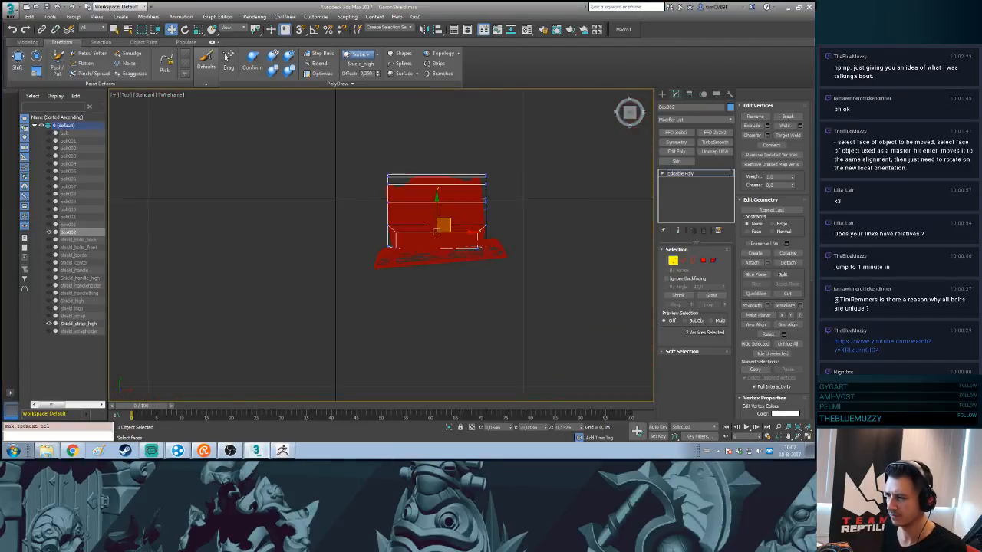
alt+middle_drag(561, 256, 556, 314)
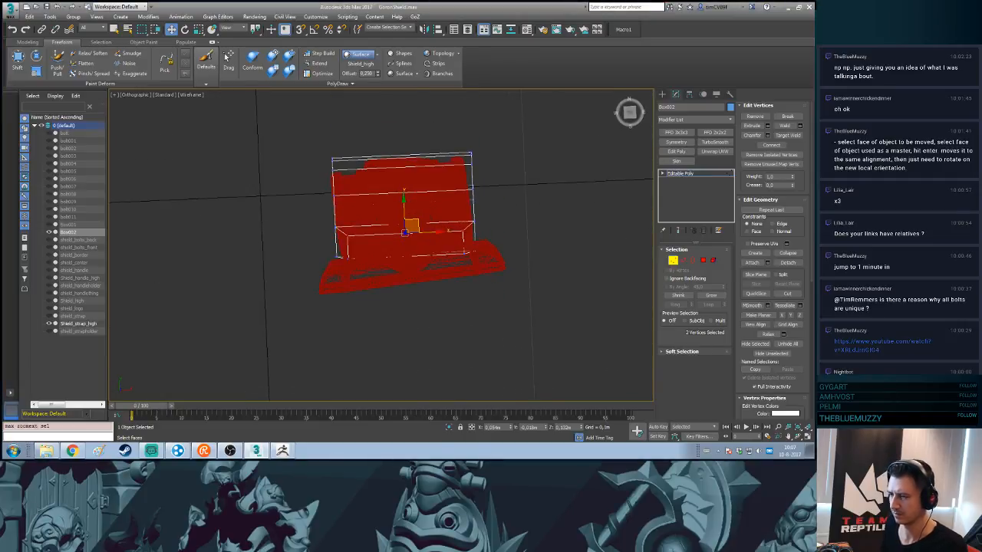
key(t)
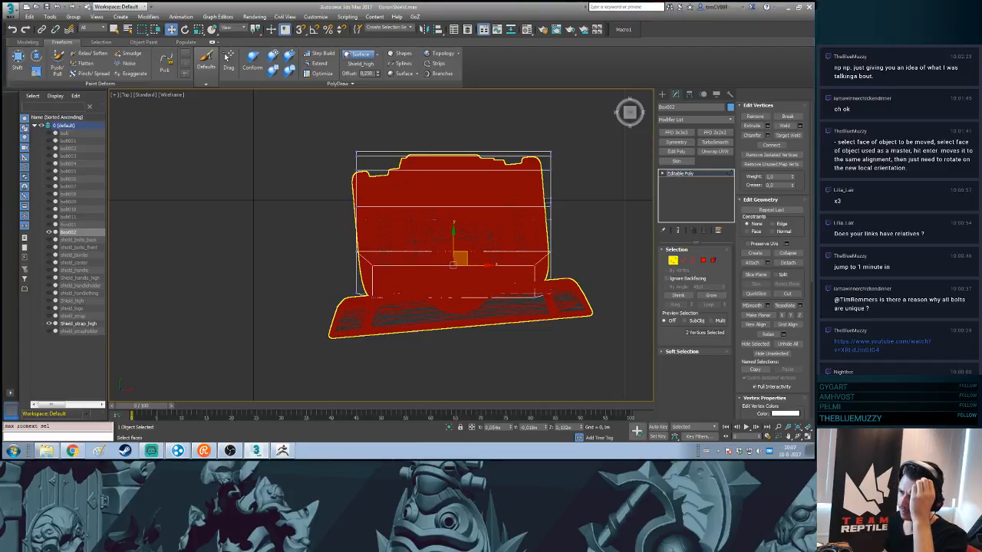
- Center the low-poly strap's pivot to the object using Affect Pivot Only
click(662, 94)
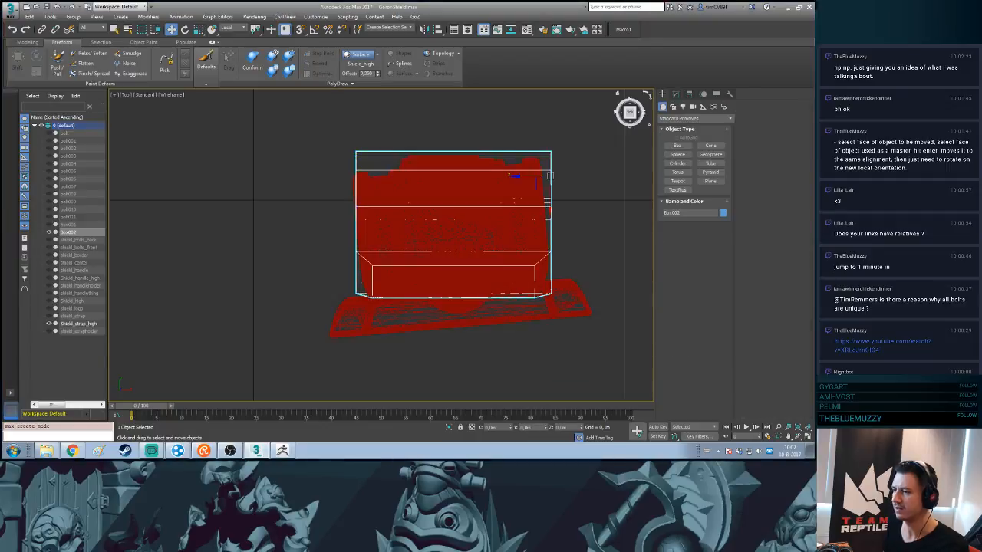
click(689, 93)
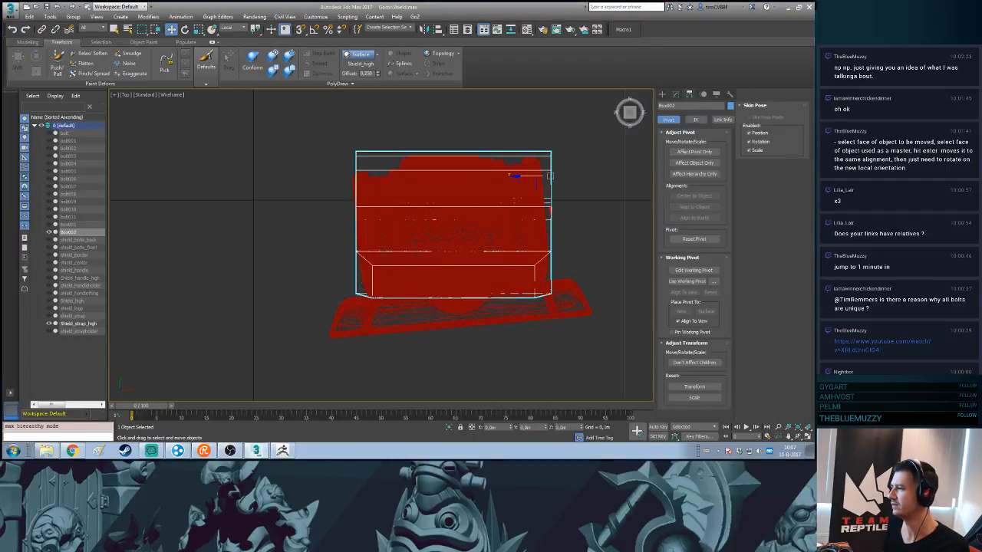
click(694, 152)
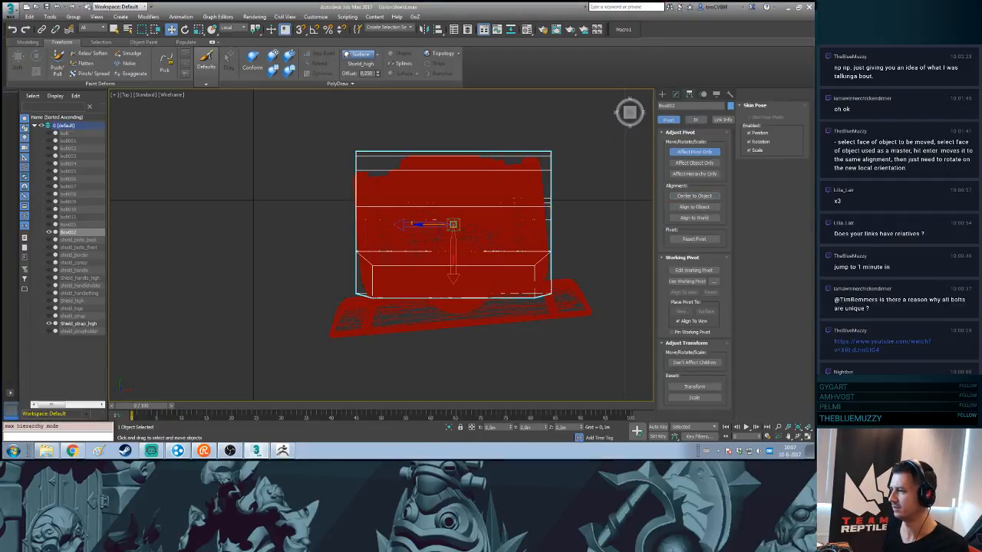
- Rotate the low-poly strap about 5 degrees in the Top view and shift it onto the tilted high-poly strap
key(e)
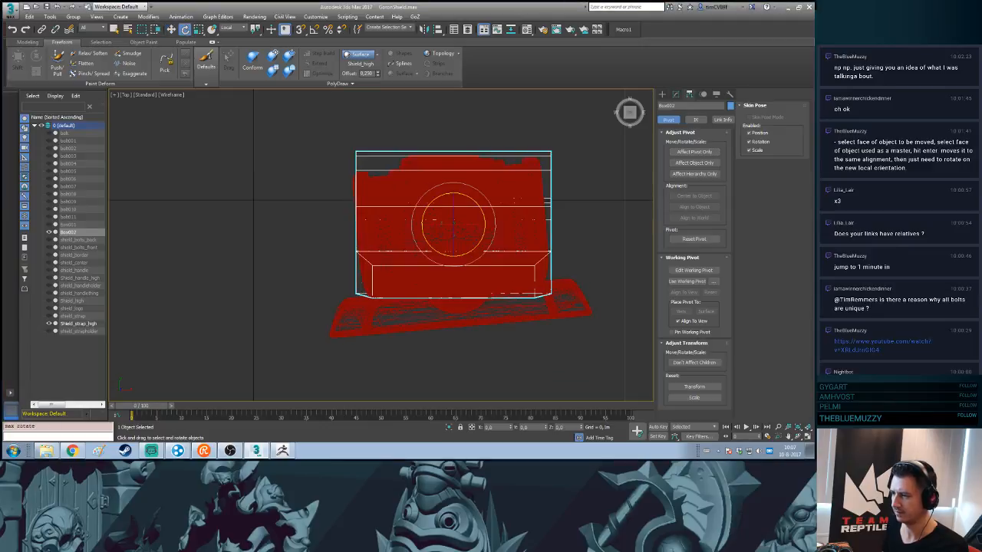
drag(453, 191, 481, 198)
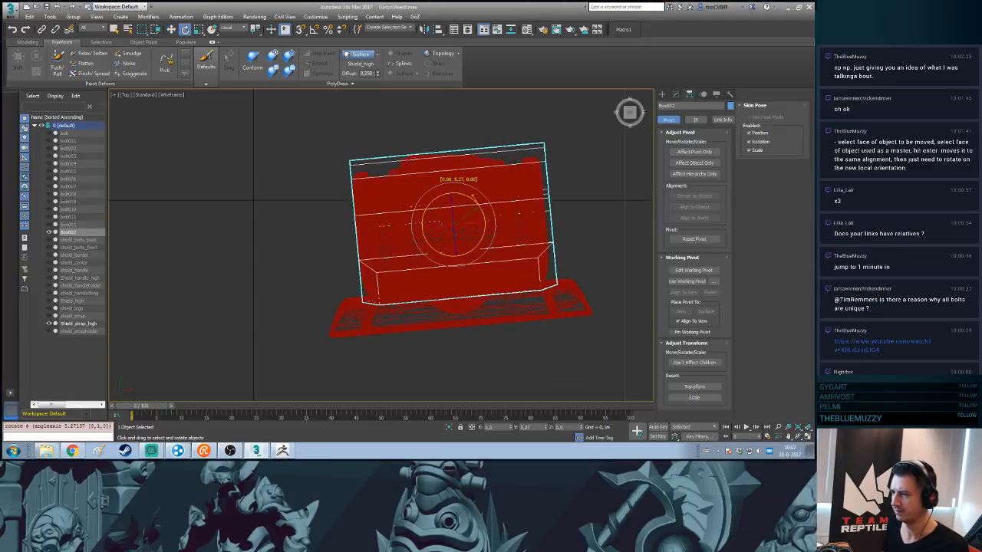
key(w)
mouse_move(447, 231)
mouse_down()
mouse_move(485, 215)
mouse_move(445, 234)
mouse_up()
key(e)
key(w)
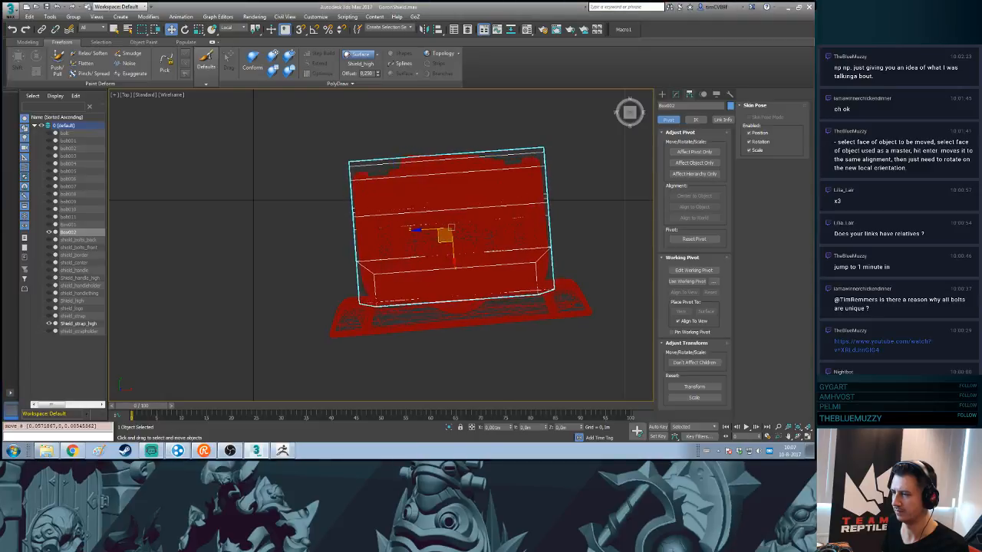
- Scale the low-poly strap slightly narrower across its width in the Local coordinate system and reposition it over the high-poly strap
alt+middle_drag(444, 234, 536, 234)
key(t)
scroll(317, 233, up, 3)
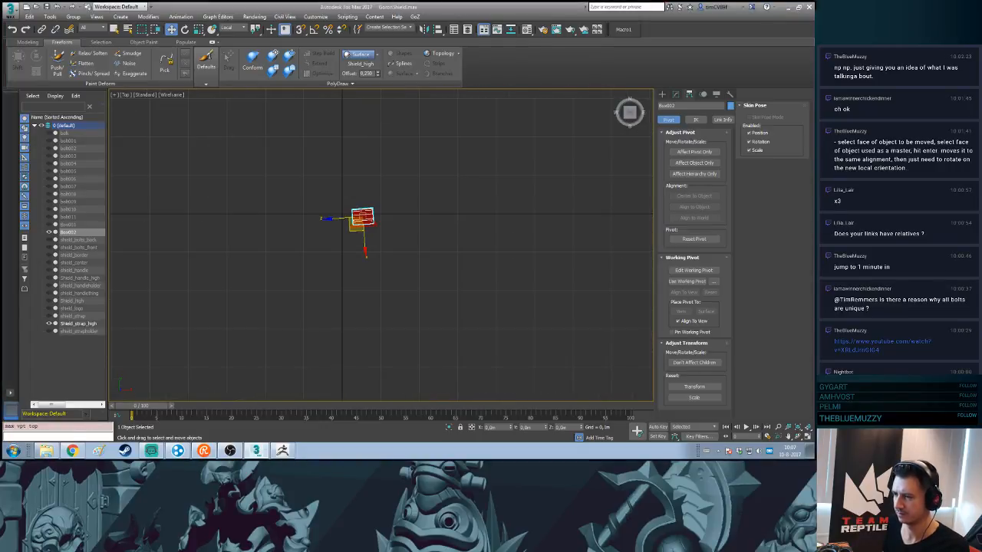
scroll(418, 218, up, 8)
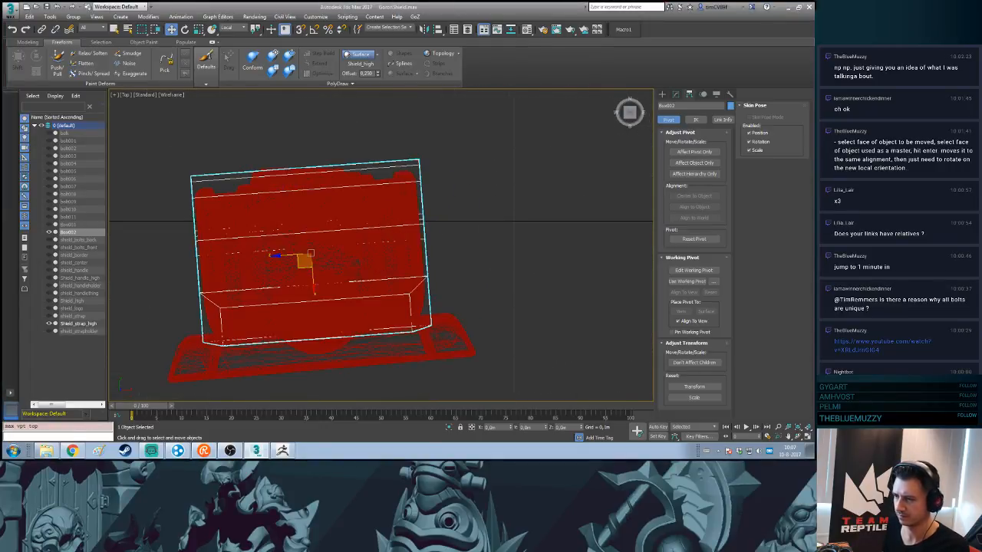
key(r)
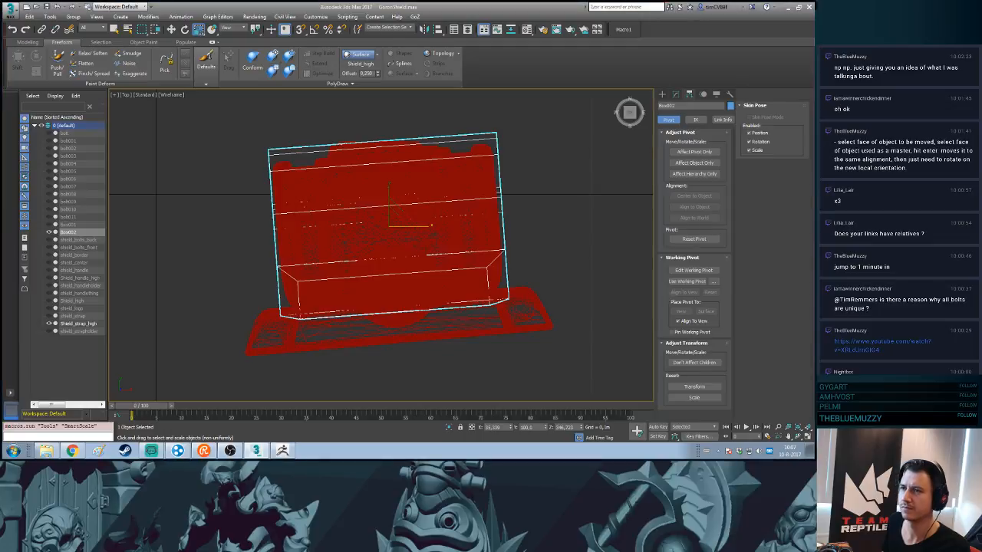
click(226, 29)
click(230, 62)
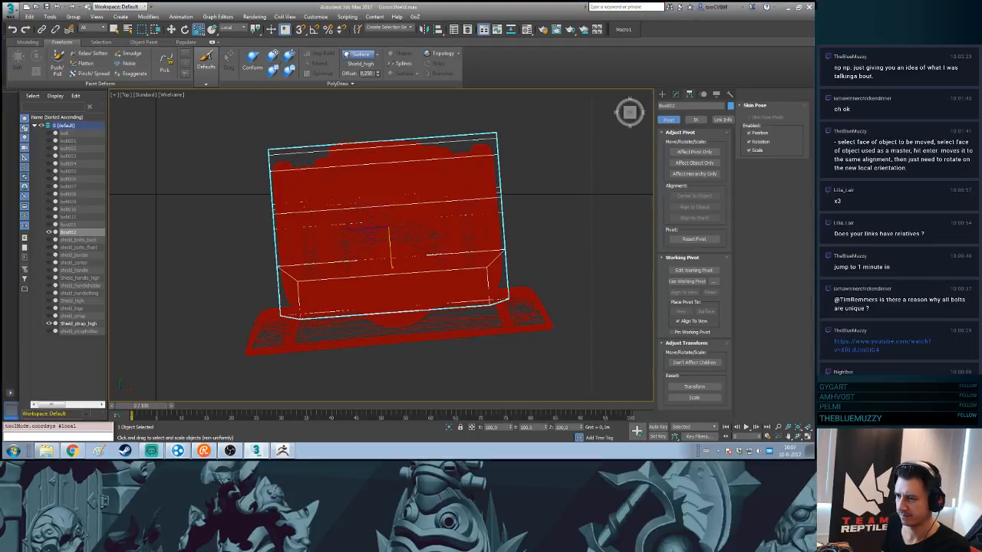
drag(359, 228, 354, 229)
key(w)
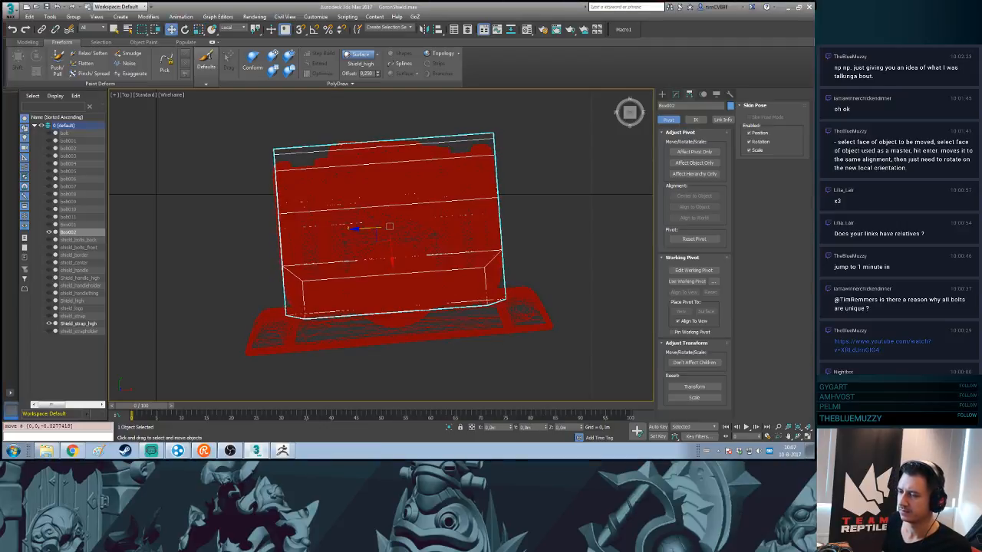
- Connect the strap's crosswise edges with 2 segments and spread the new lengthwise loops toward its side edges
scroll(354, 229, up, 5)
mouse_move(354, 229)
alt+middle_down()
mouse_move(460, 206)
mouse_move(428, 204)
alt+middle_up()
key(F3)
scroll(414, 191, down, 5)
key(2)
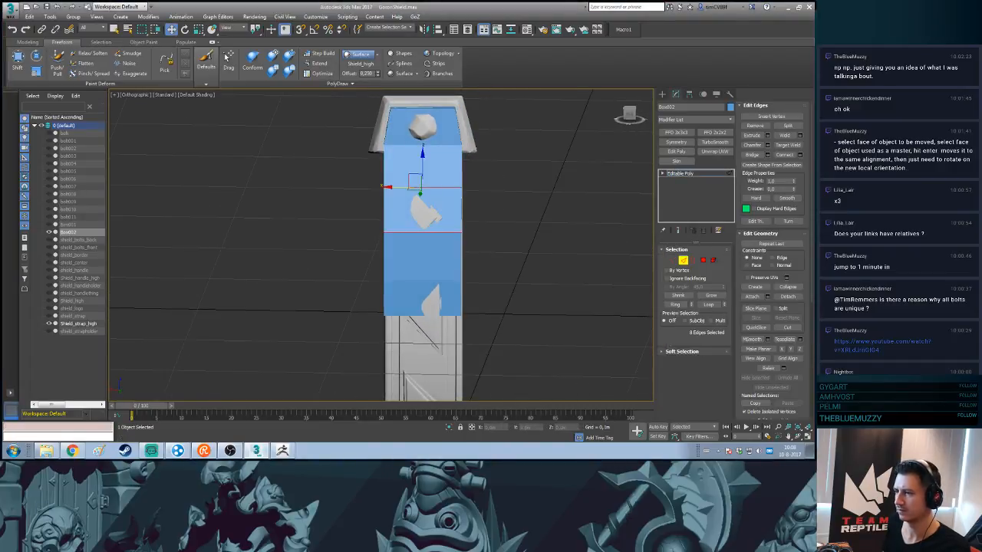
drag(437, 330, 438, 331)
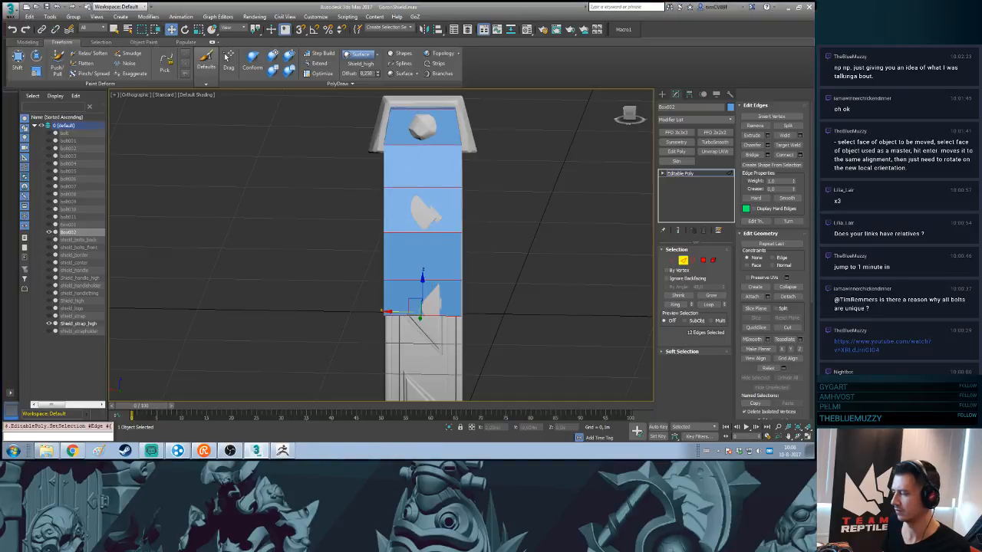
key(ctrl+shift+e)
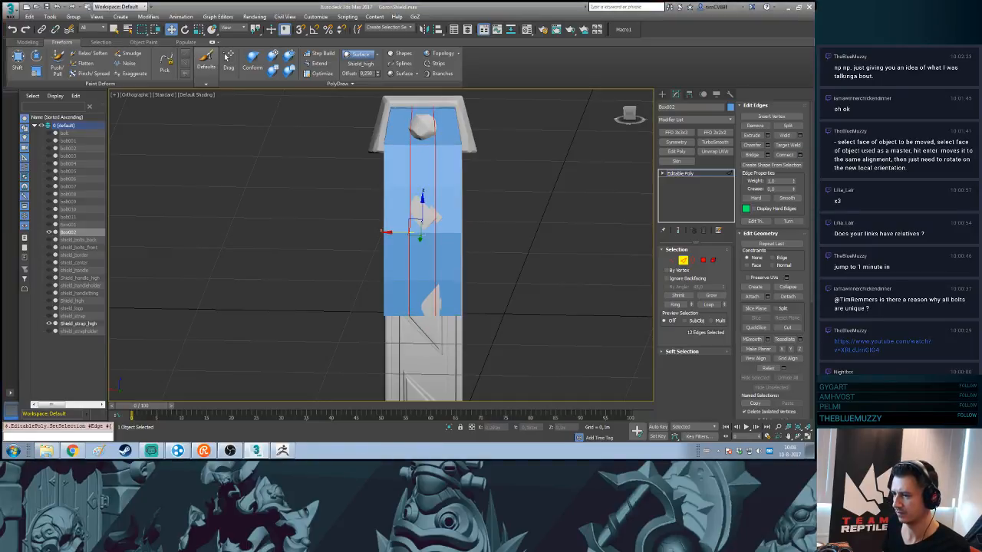
mouse_move(421, 247)
mouse_down()
mouse_move(421, 219)
mouse_move(421, 234)
mouse_up()
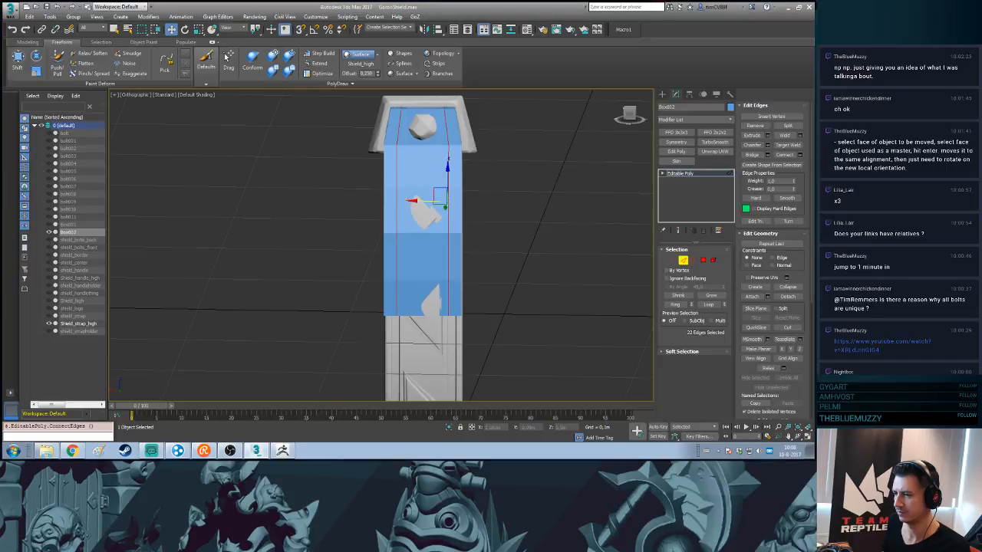
mouse_move(421, 234)
alt+middle_down()
mouse_move(460, 227)
mouse_move(435, 230)
alt+middle_up()
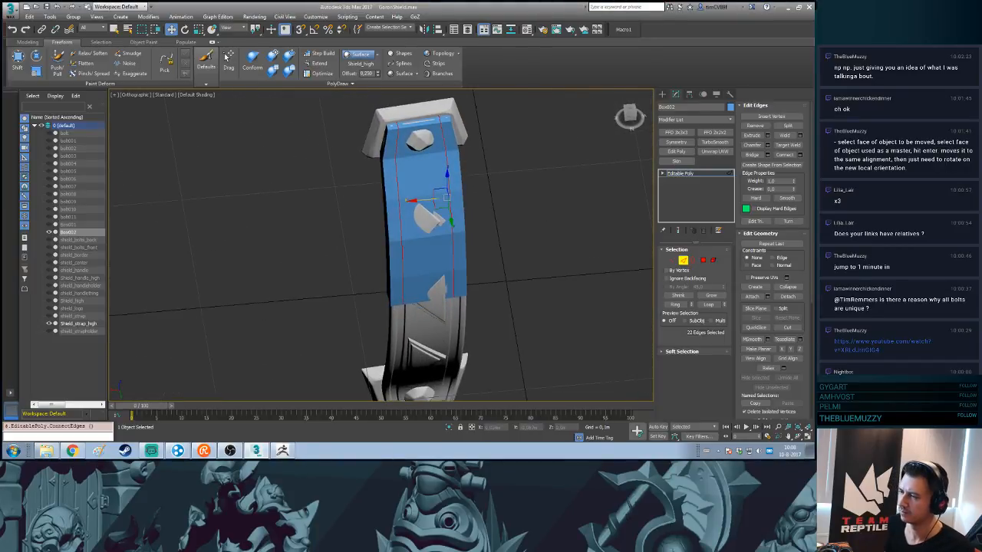
- Try to move the eight polygons of the two narrow outer strips below the end plate, and undo the move
key(4)
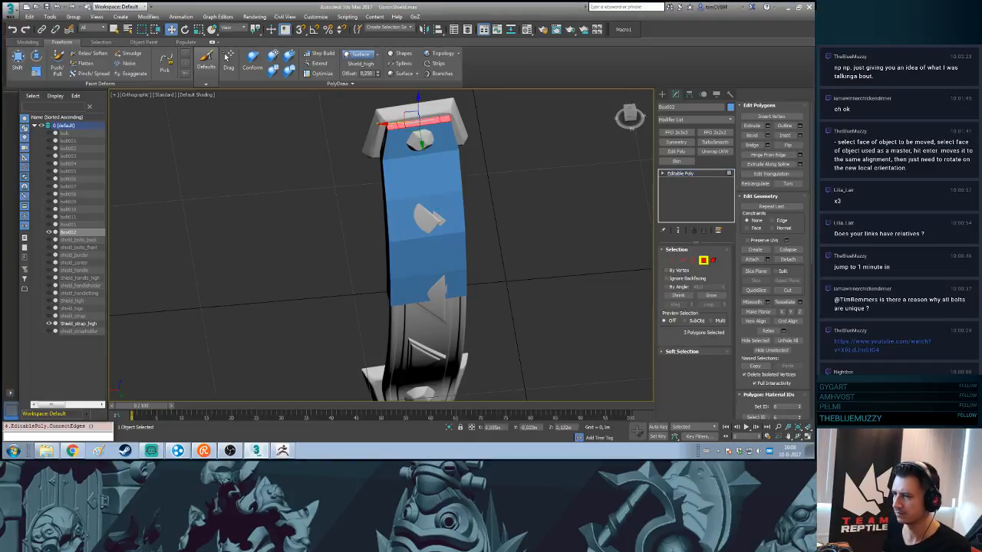
click(391, 181)
ctrl+click(394, 220)
ctrl+click(396, 276)
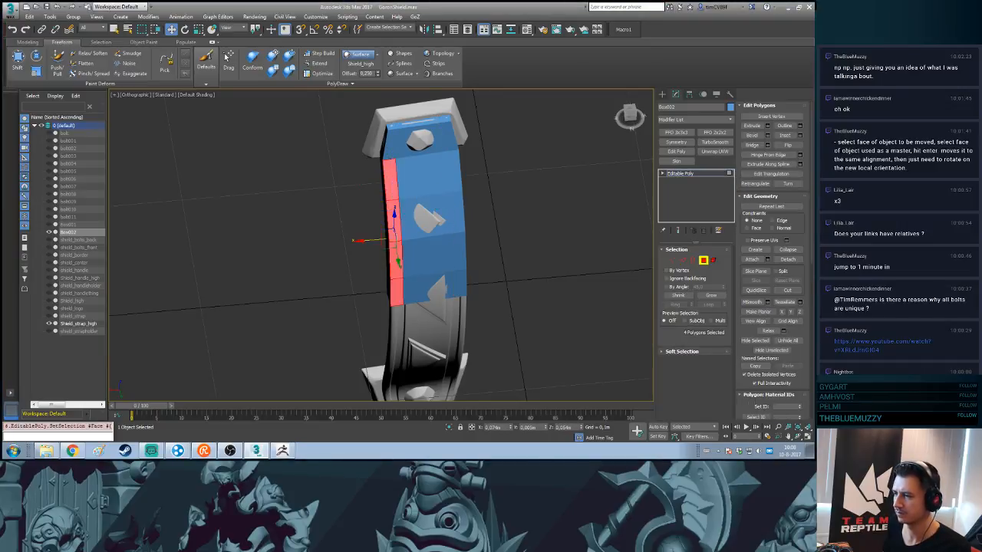
ctrl+click(454, 172)
ctrl+click(457, 213)
ctrl+click(458, 251)
ctrl+click(458, 284)
alt+middle_drag(458, 283, 459, 223)
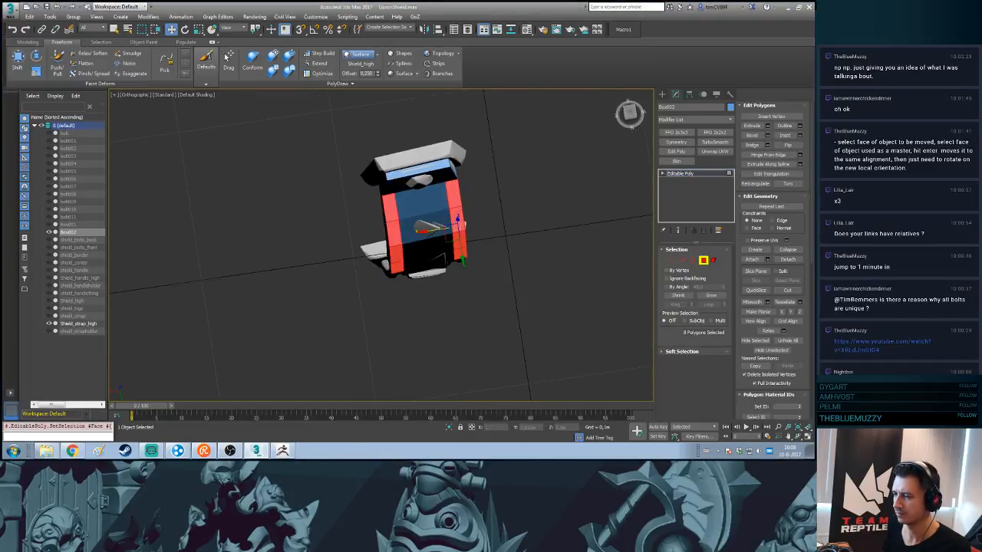
drag(462, 227, 462, 227)
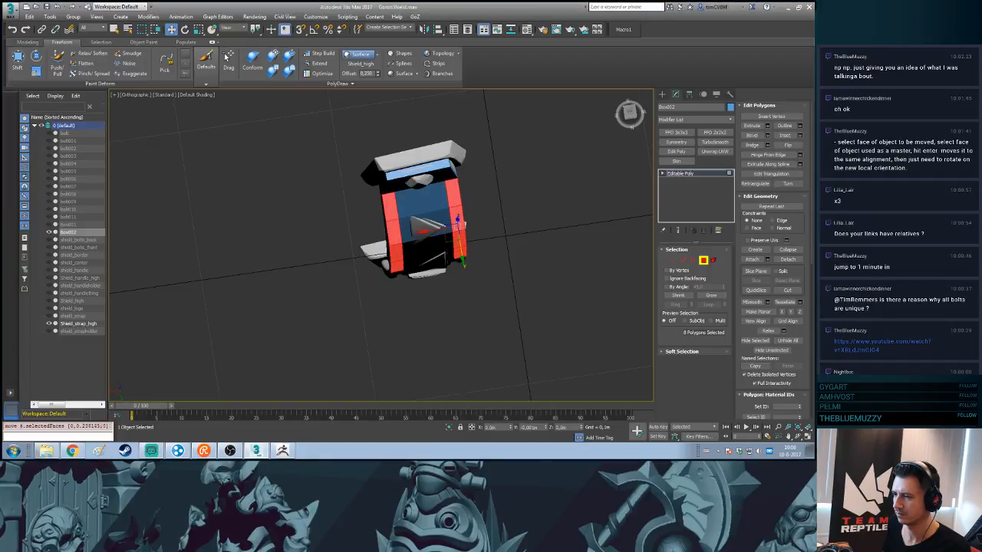
alt+middle_drag(462, 230, 491, 160)
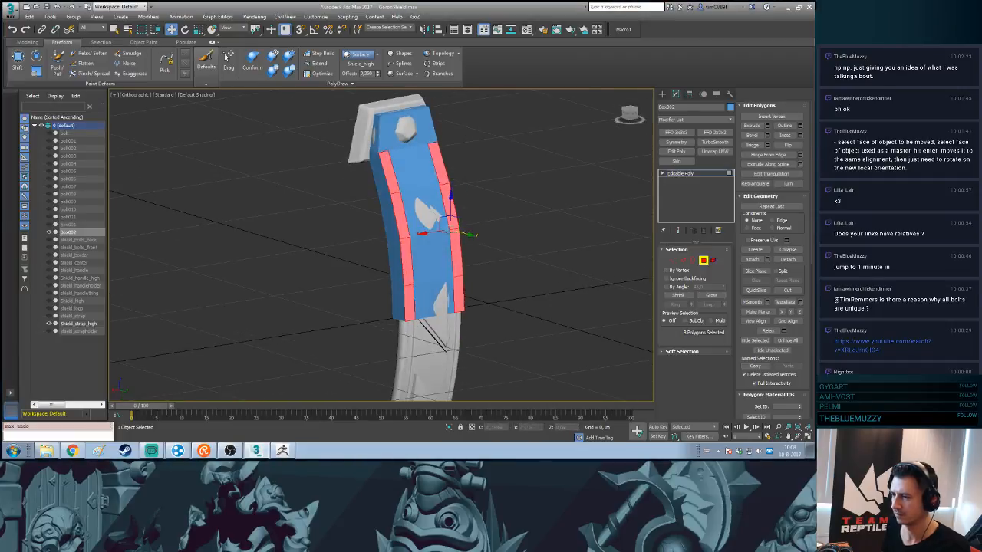
- Delete the wide middle polygon on the back of the low-poly strap's end section and deselect the strap
key(2)
click(385, 176)
mouse_move(385, 175)
alt+middle_down()
mouse_move(445, 177)
mouse_move(384, 178)
alt+middle_up()
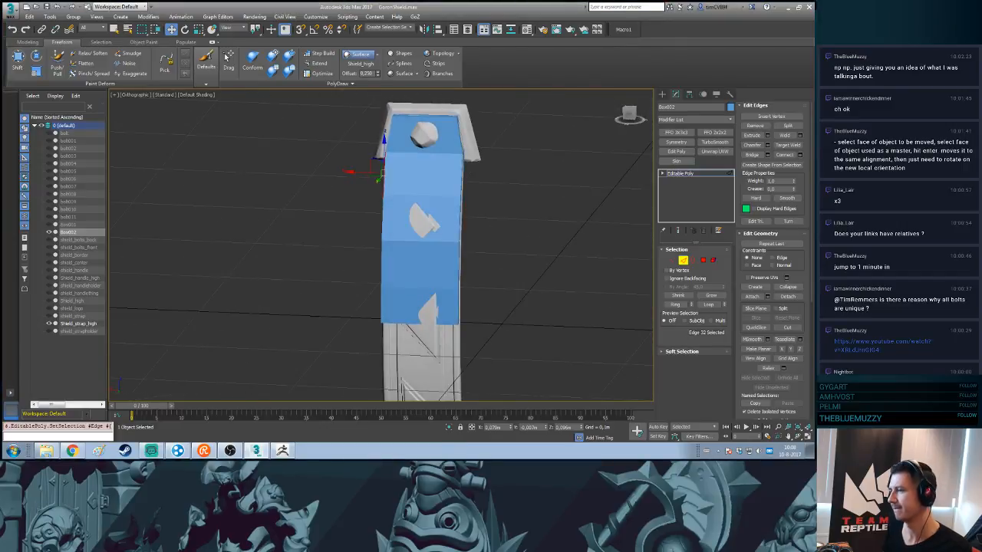
click(662, 94)
alt+middle_drag(521, 192, 549, 184)
key(4)
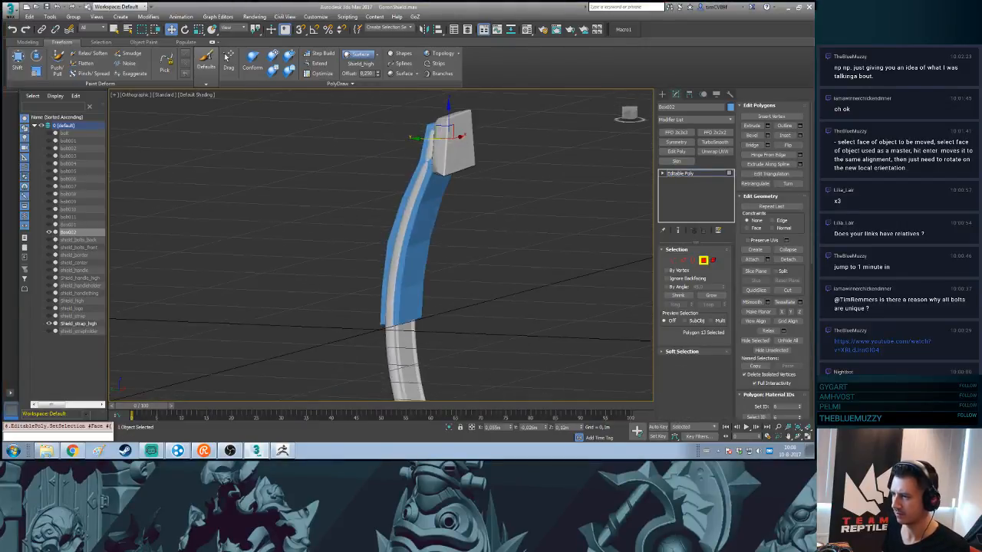
key(Delete)
alt+middle_drag(460, 230, 571, 233)
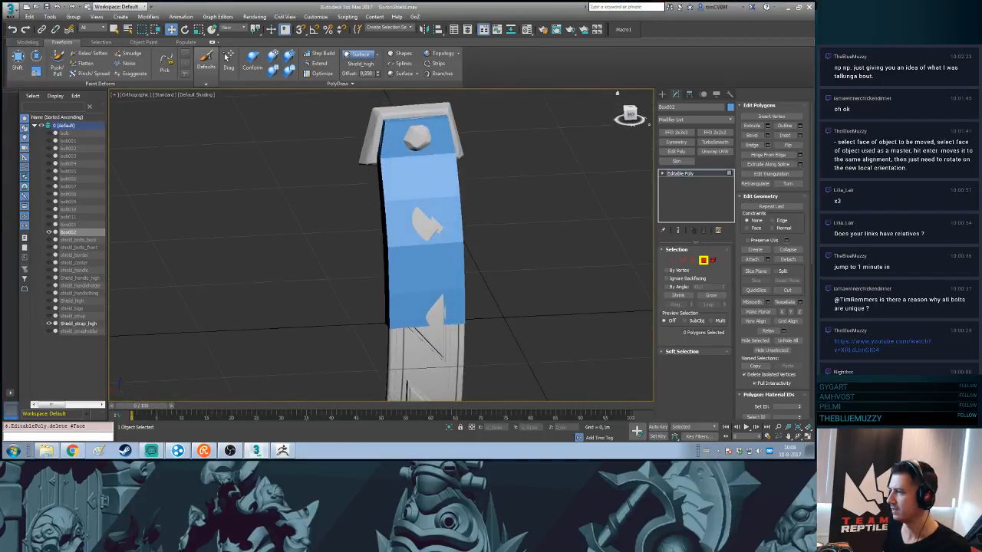
click(662, 94)
click(549, 176)
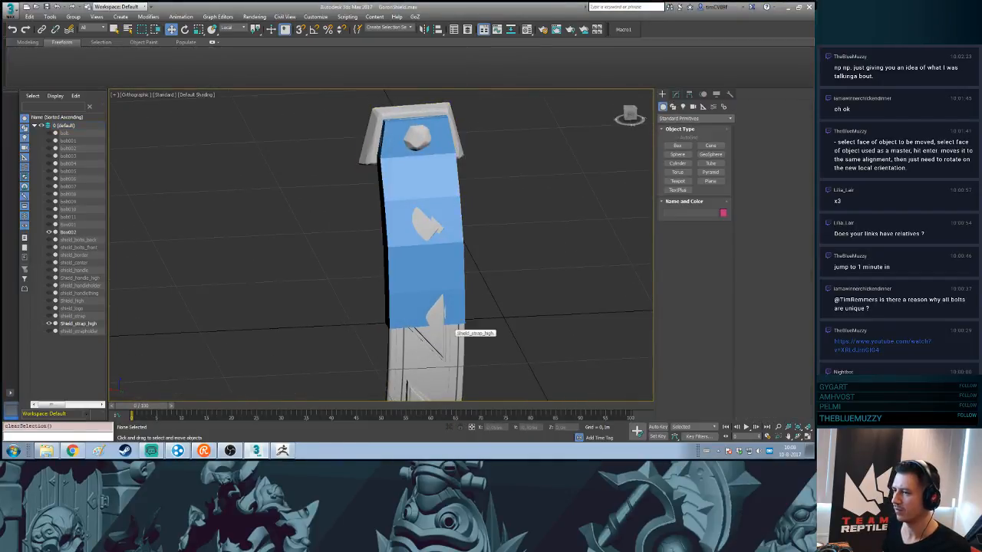
- Reselect the low-poly strap and show its end section from the side in a wireframe Perspective view
middle_drag(456, 331, 487, 423)
scroll(516, 221, up, 3)
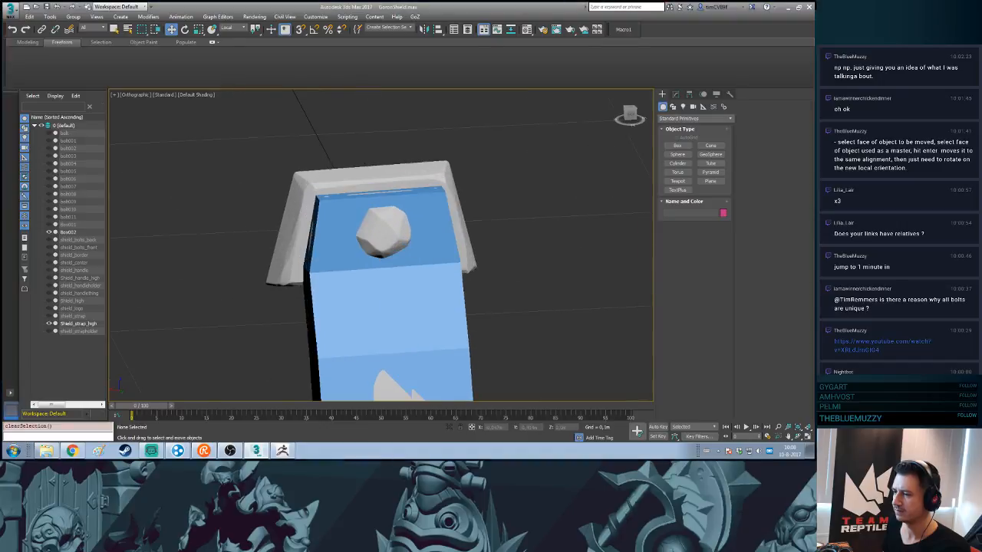
alt+middle_drag(516, 220, 248, 188)
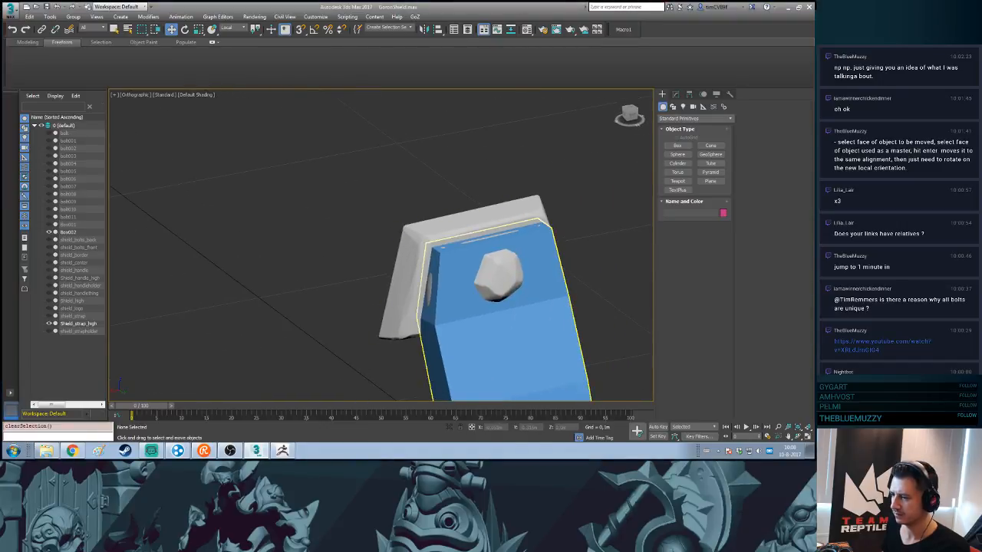
click(499, 329)
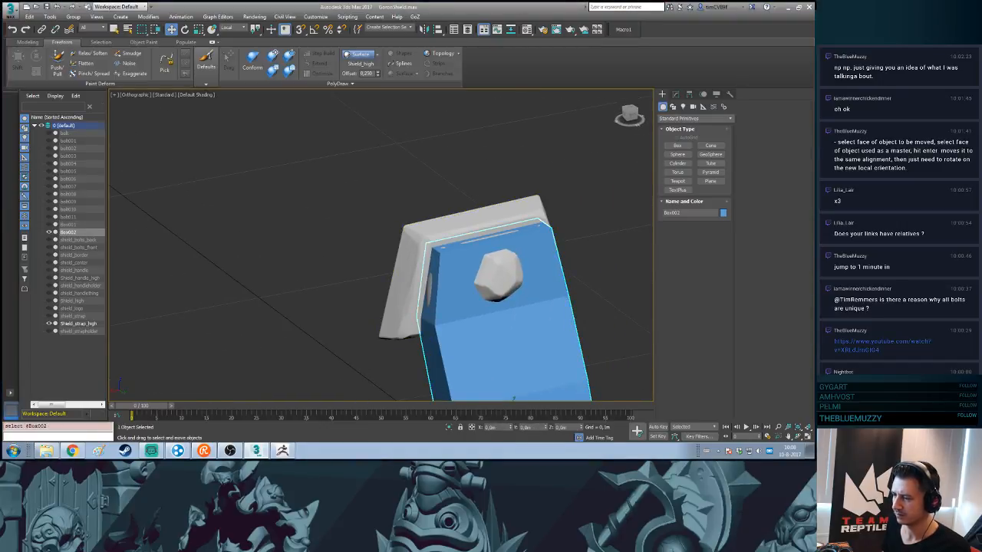
alt+middle_drag(499, 330, 502, 302)
mouse_move(513, 397)
alt+middle_down()
mouse_move(530, 392)
mouse_move(498, 400)
mouse_move(558, 399)
mouse_move(499, 375)
alt+middle_up()
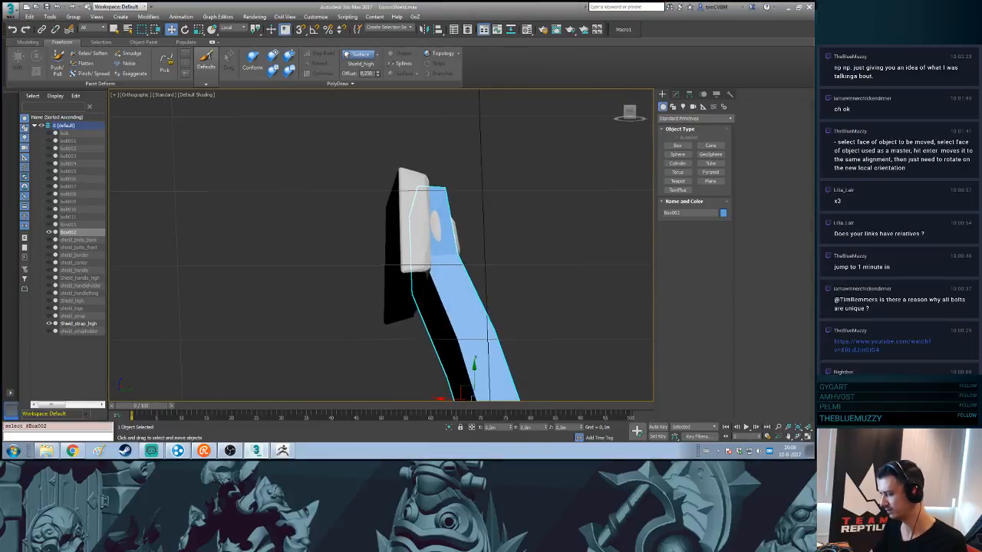
key(p)
key(z)
mouse_move(381, 243)
middle_down()
mouse_move(381, 270)
mouse_move(338, 253)
mouse_move(349, 245)
middle_up()
alt+middle_drag(393, 129, 335, 146)
- Try to move the back crosswise edge at the bend below the end section, and undo the move
key(2)
click(331, 152)
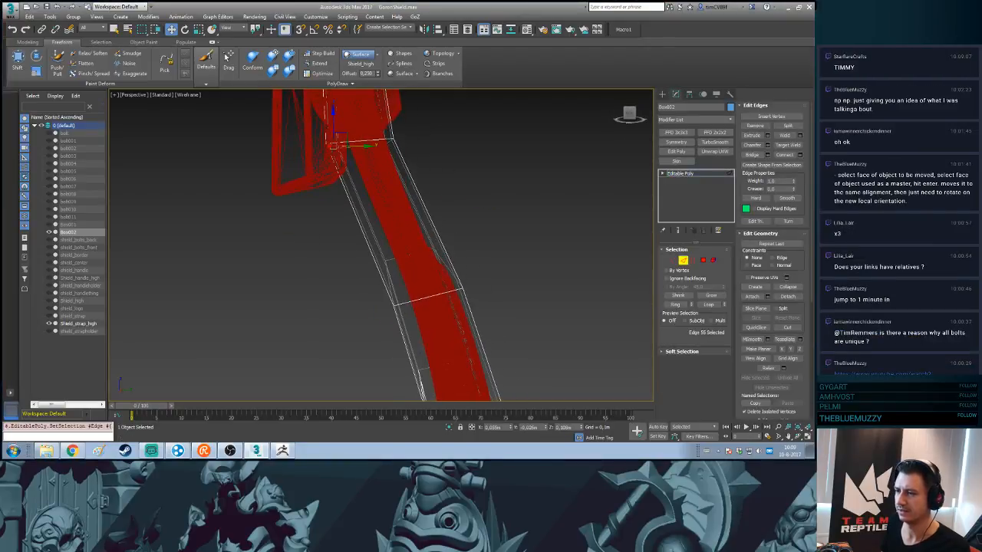
drag(340, 140, 346, 157)
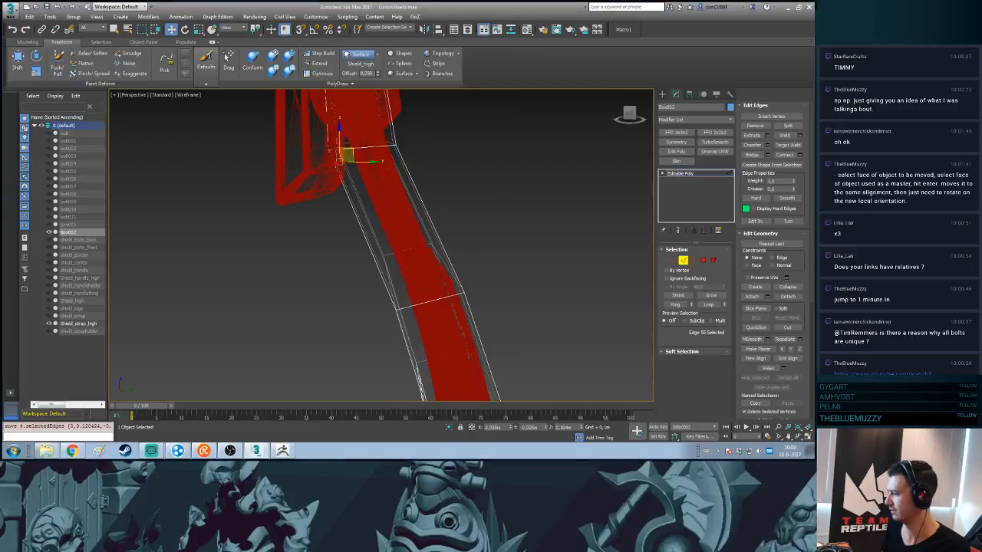
scroll(345, 154, up, 5)
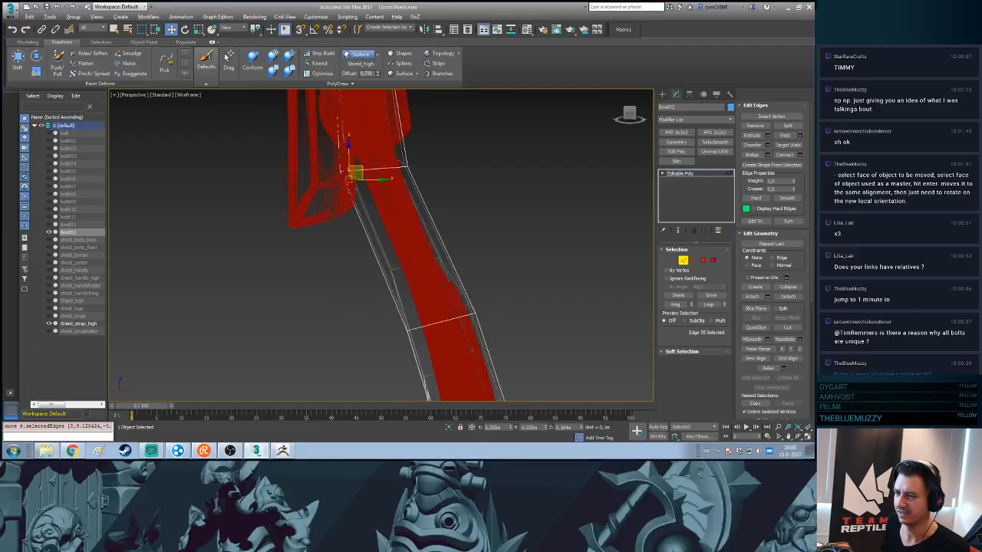
scroll(346, 157, down, 8)
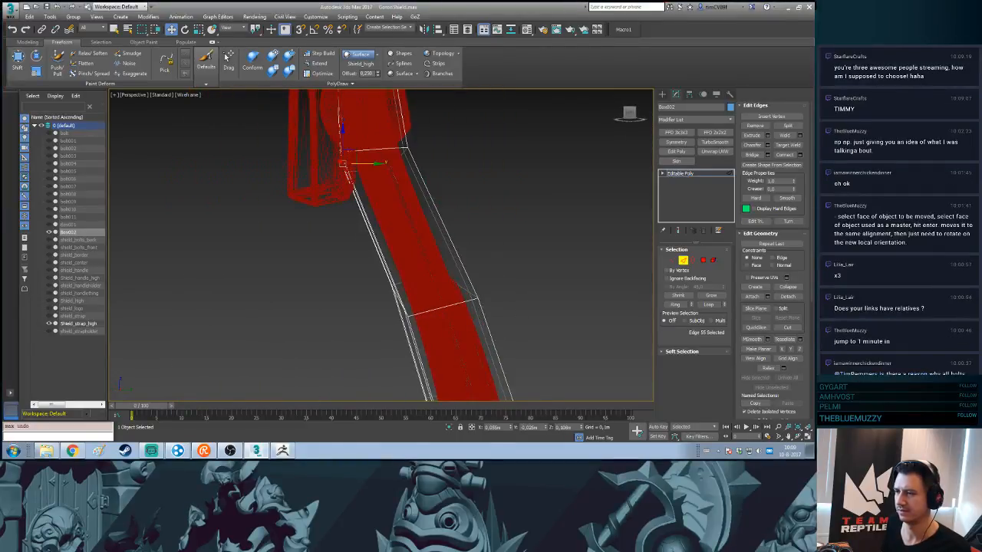
- Move the four back vertices at the bend and the four at the strap's upper end closer to the high-poly strap
key(1)
alt+middle_drag(403, 146, 407, 170)
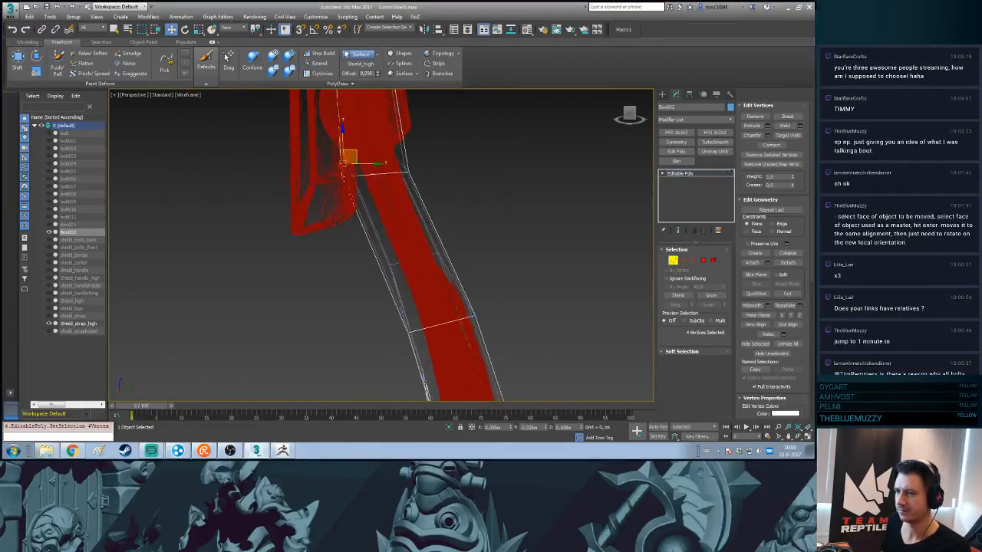
mouse_move(350, 156)
mouse_down()
mouse_move(367, 168)
mouse_move(361, 162)
mouse_up()
mouse_move(361, 162)
alt+middle_down()
mouse_move(350, 165)
mouse_move(429, 144)
mouse_move(366, 161)
alt+middle_up()
alt+middle_drag(353, 120, 364, 123)
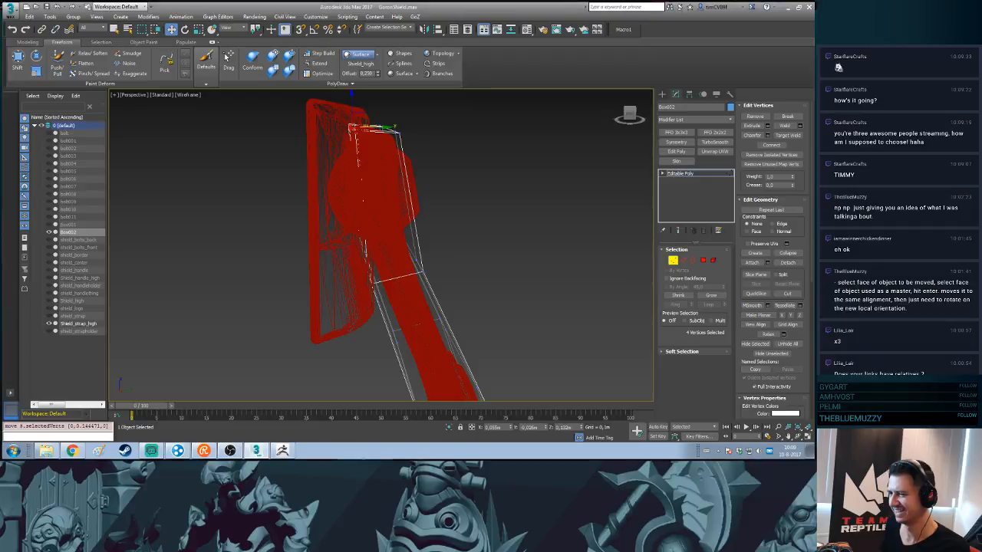
alt+middle_drag(430, 246, 295, 224)
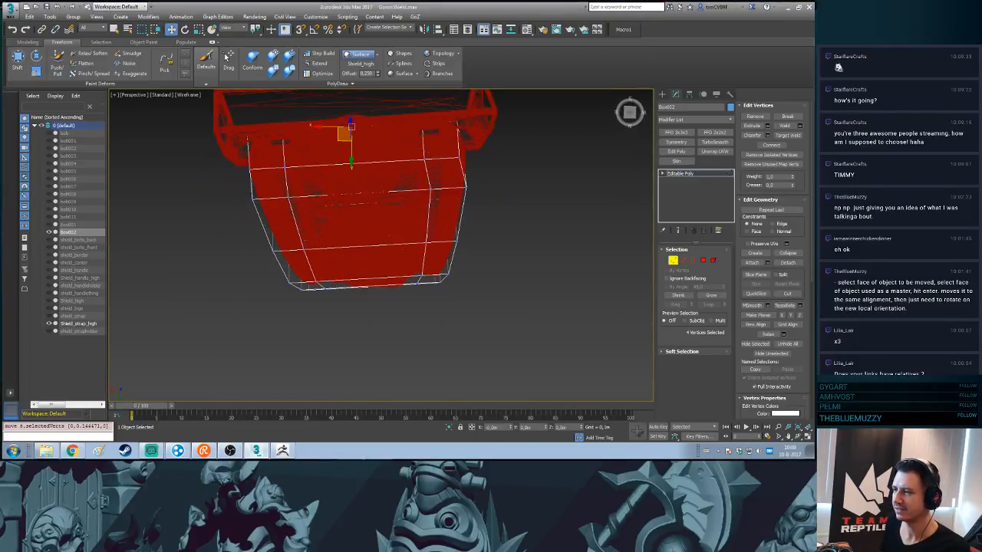
drag(344, 135, 345, 133)
alt+middle_drag(345, 134, 350, 211)
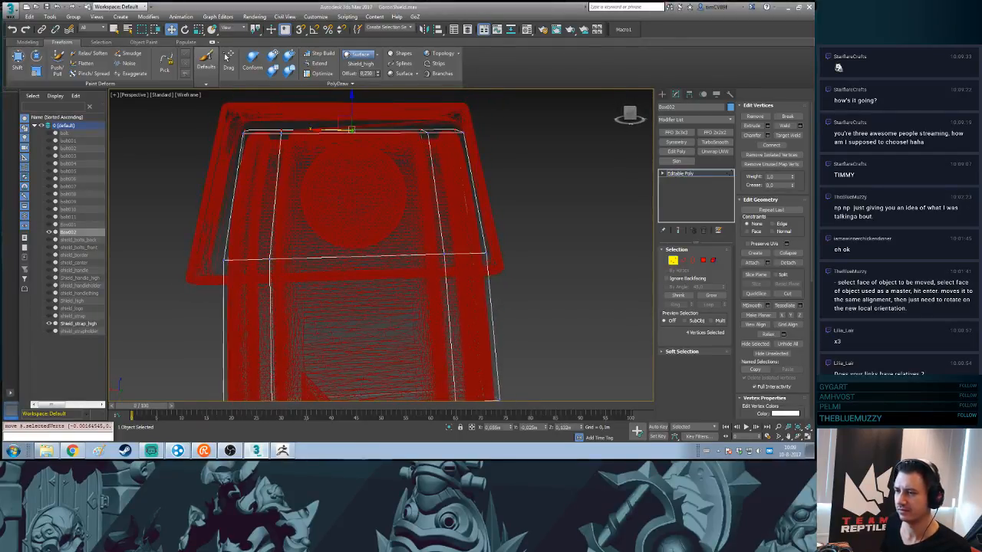
- Try to lower the two vertices of one lengthwise loop at the strap's upper end, and undo the move
drag(295, 148, 295, 148)
drag(281, 112, 281, 115)
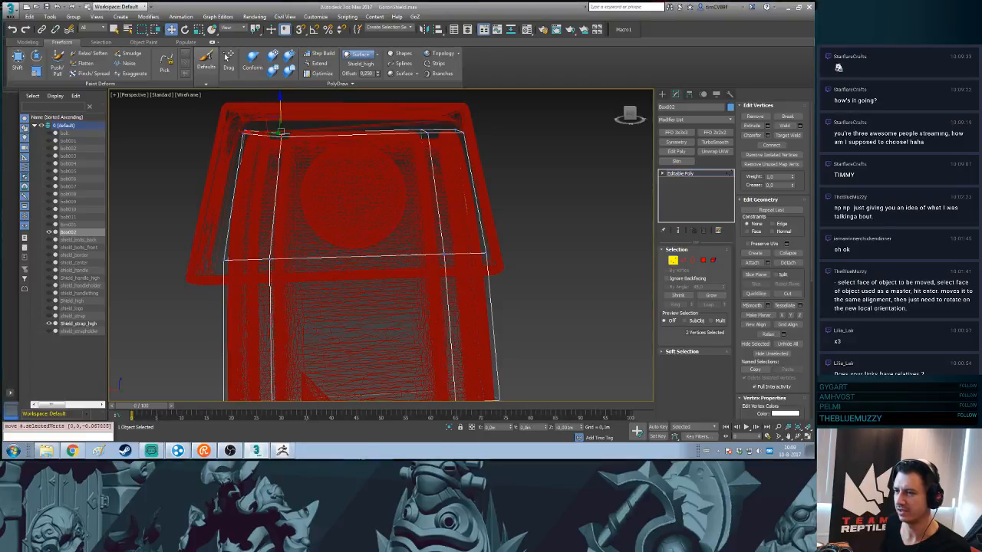
key(ctrl+z)
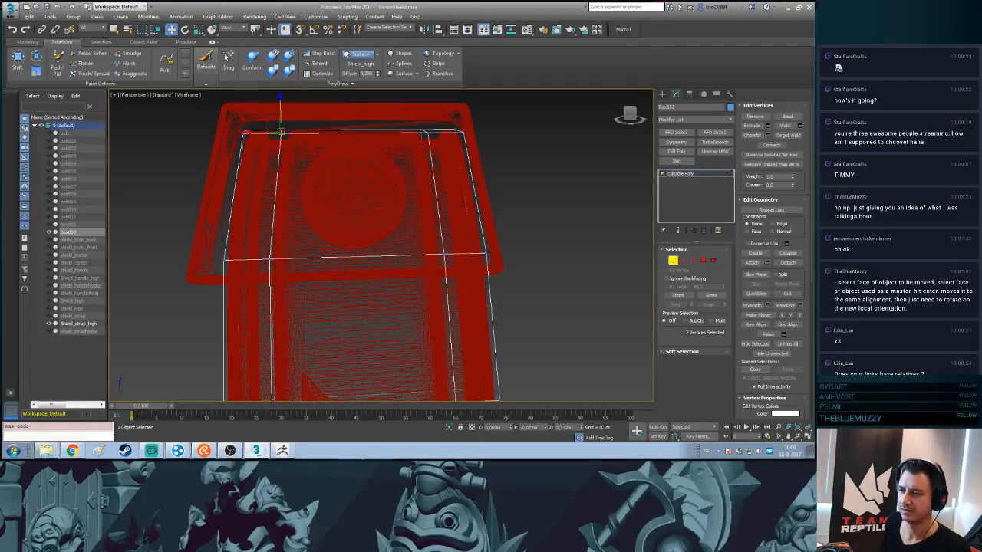
- Select the four front vertices at the bend below the end section and try the Local coordinate system on them
alt+middle_drag(281, 134, 323, 131)
drag(306, 240, 331, 265)
alt+middle_drag(331, 265, 340, 265)
click(226, 29)
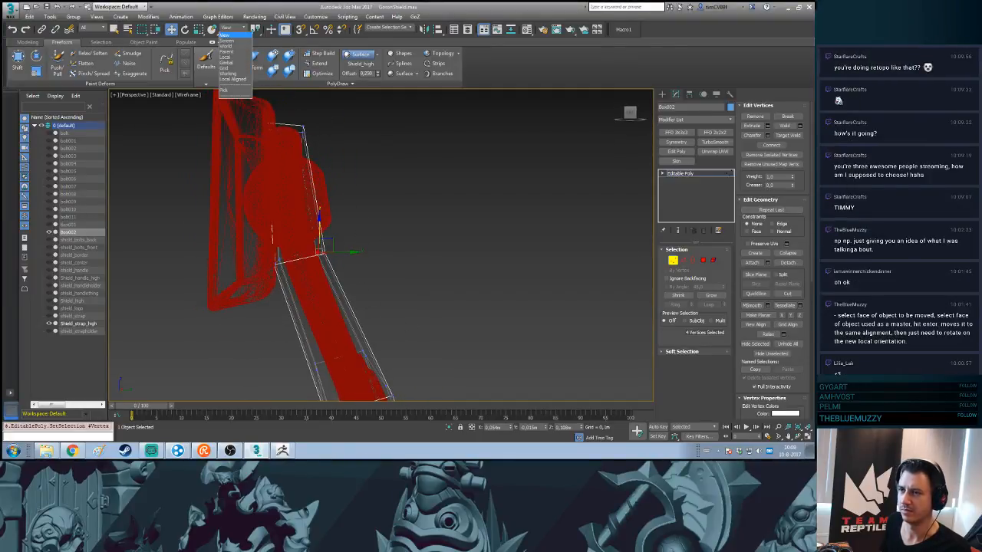
click(227, 57)
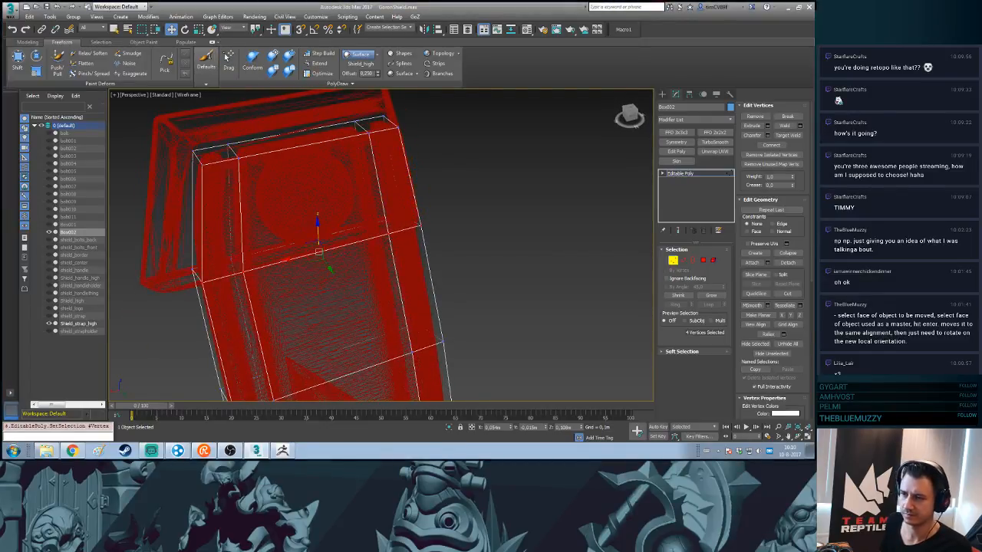
- Delete the two narrow outer polygons on the back of the strap's end section
key(3)
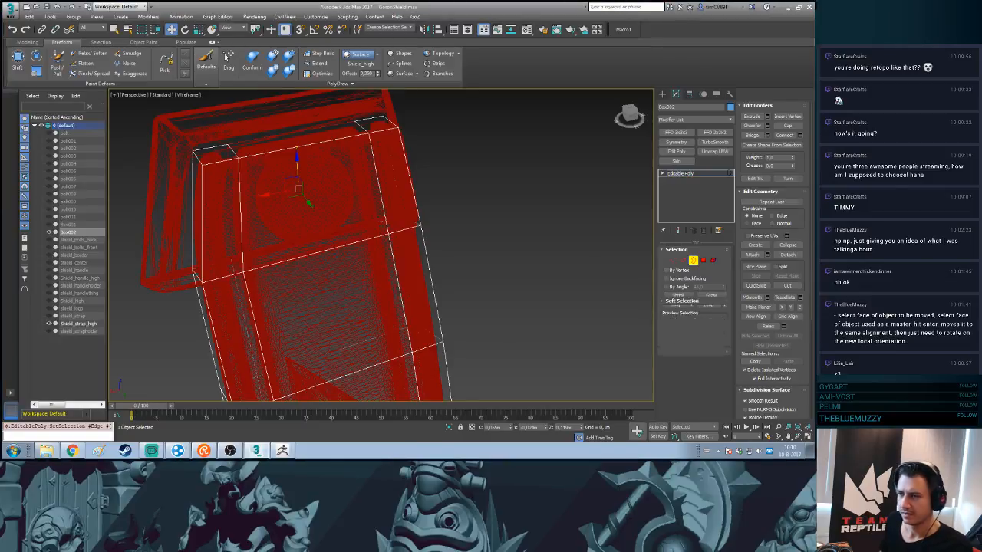
key(4)
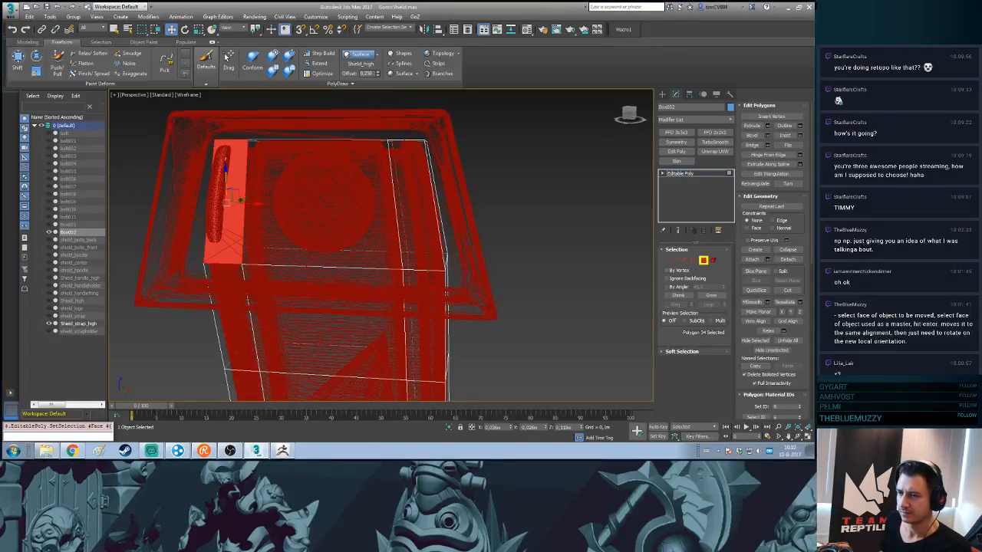
ctrl+click(418, 206)
key(Delete)
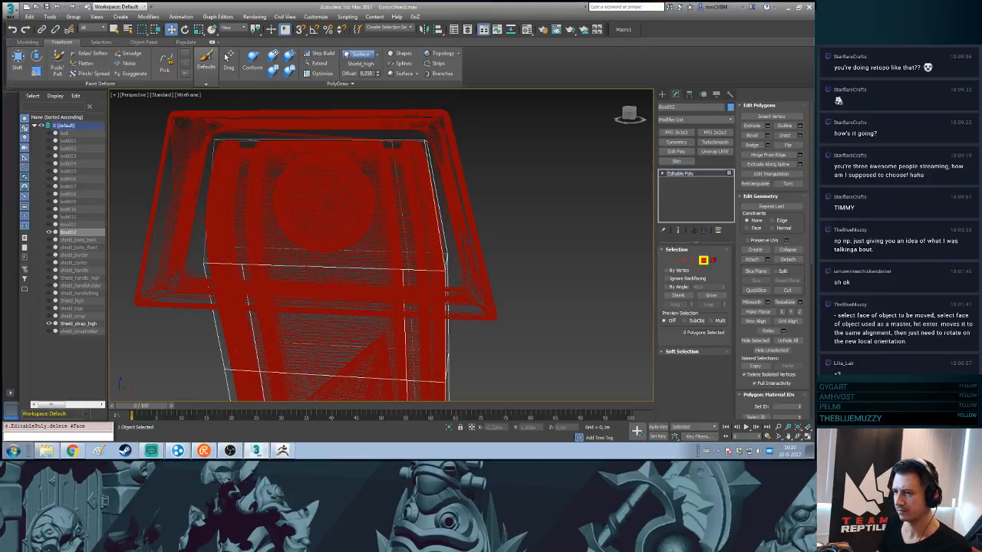
mouse_move(415, 211)
alt+middle_down()
mouse_move(439, 284)
mouse_move(420, 197)
mouse_move(422, 209)
alt+middle_up()
- Target-weld the lengthwise loops' vertices around the back opening to the opening's outer corners
key(1)
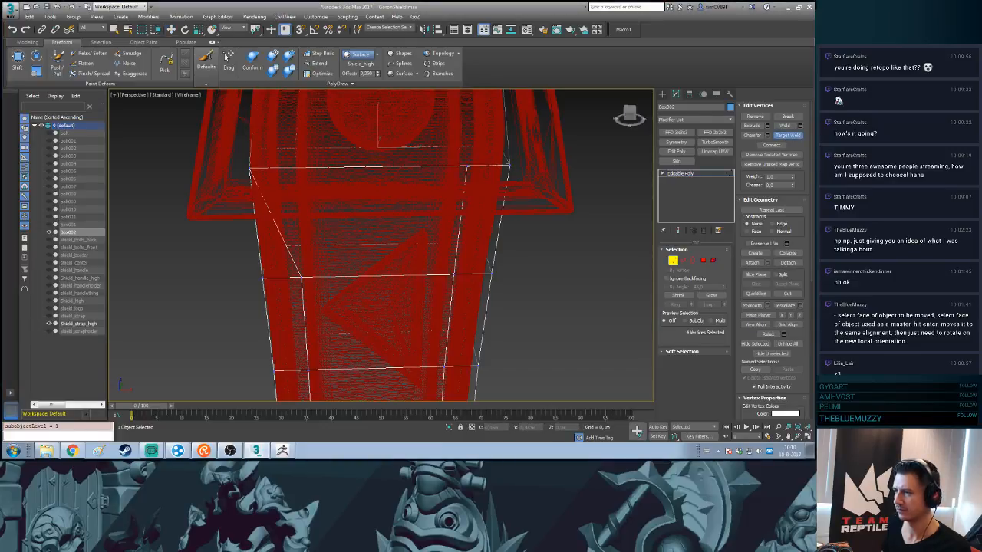
alt+middle_drag(422, 208, 424, 245)
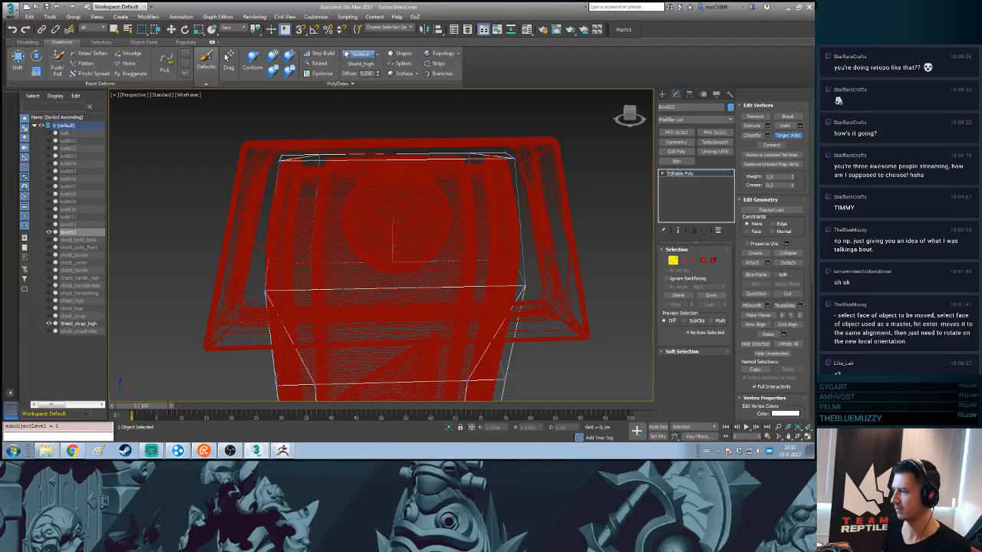
key(w)
- Extrude the back opening's border outward by scaling it to roughly the high-poly plate's outline, and restore shaded display
key(3)
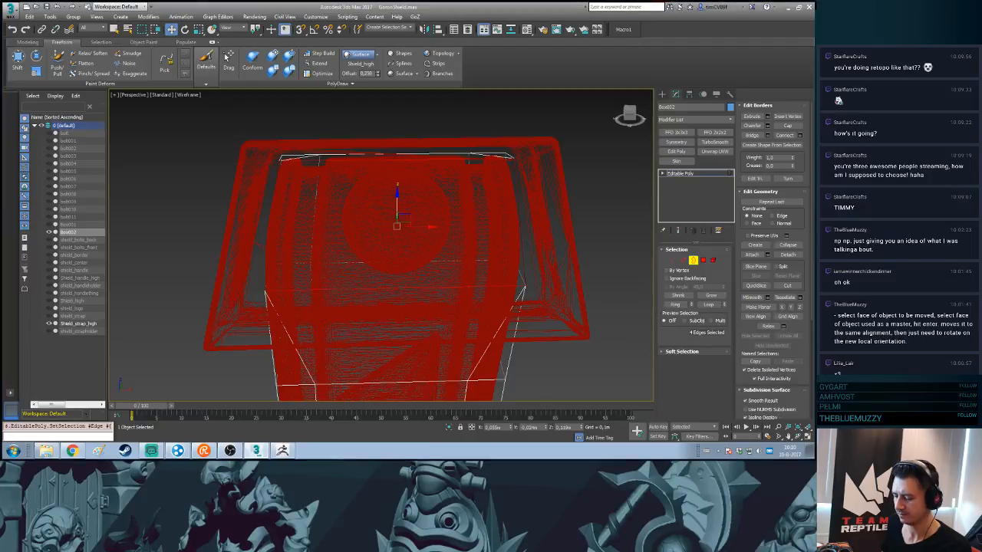
key(r)
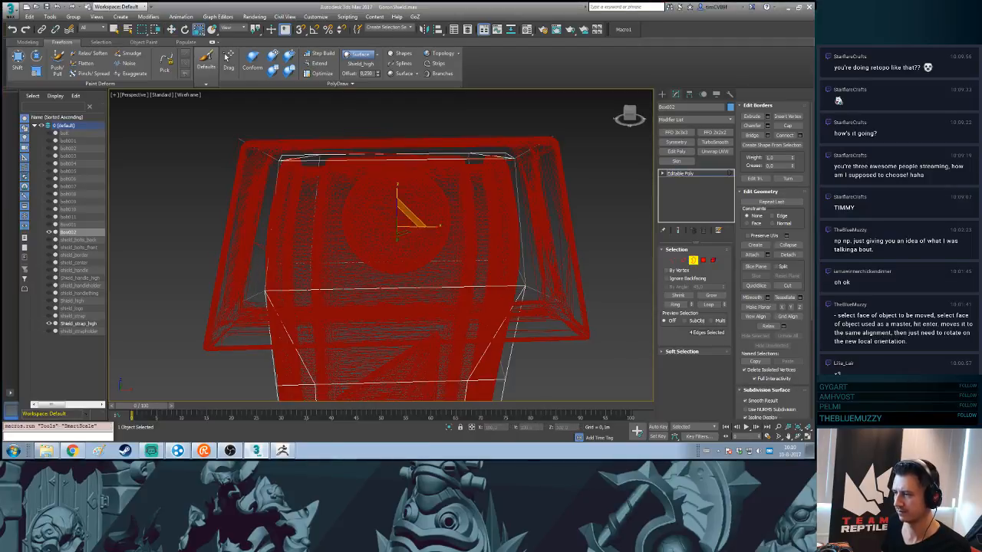
alt+middle_drag(383, 246, 449, 250)
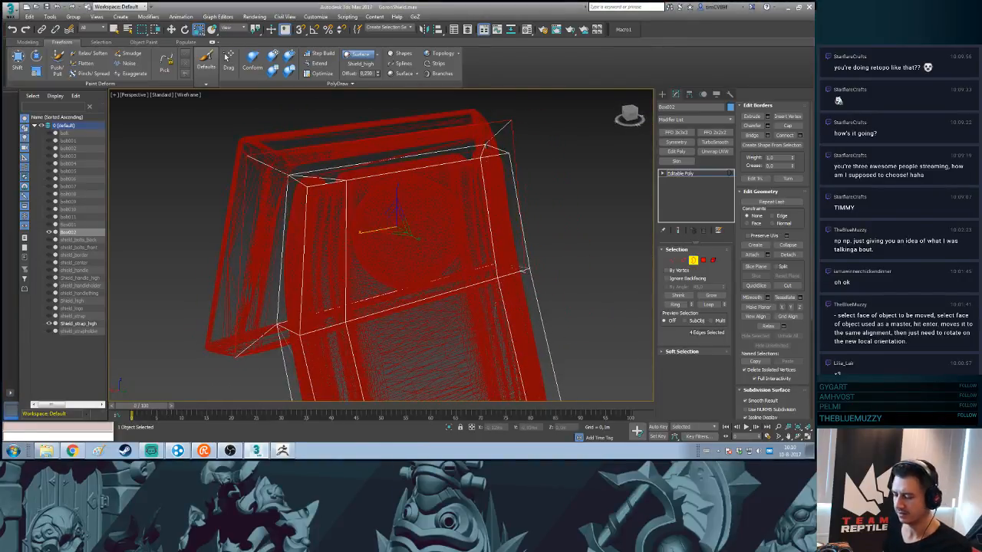
key(F3)
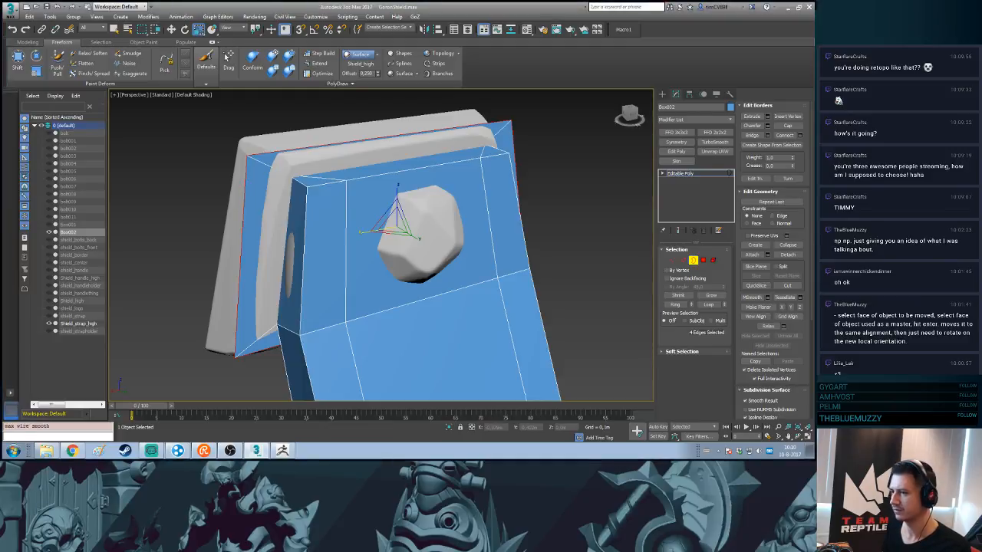
- Leave border editing and use PolyDraw Extend to pull the new flange's two upper corner vertices inward near the strap's upper corners
click(663, 173)
click(679, 173)
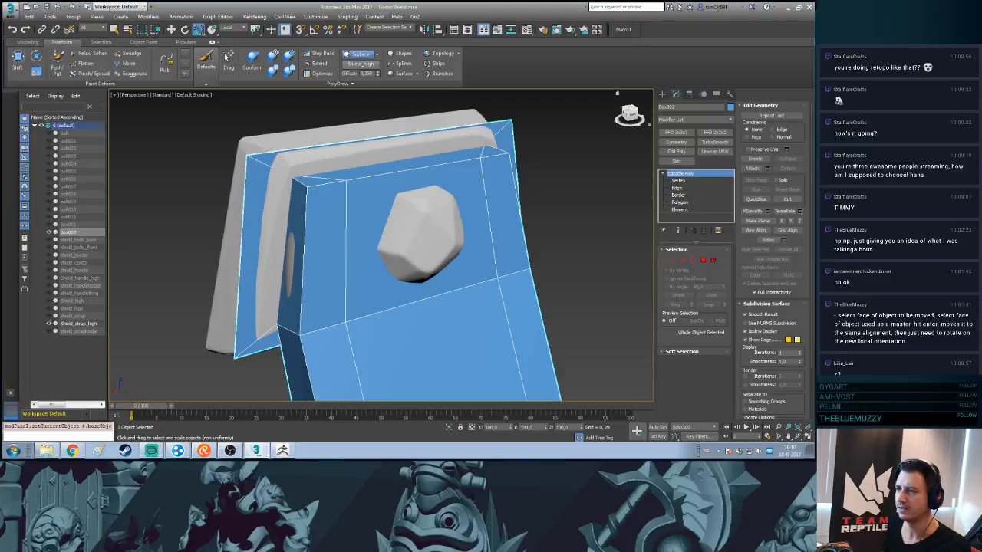
click(227, 57)
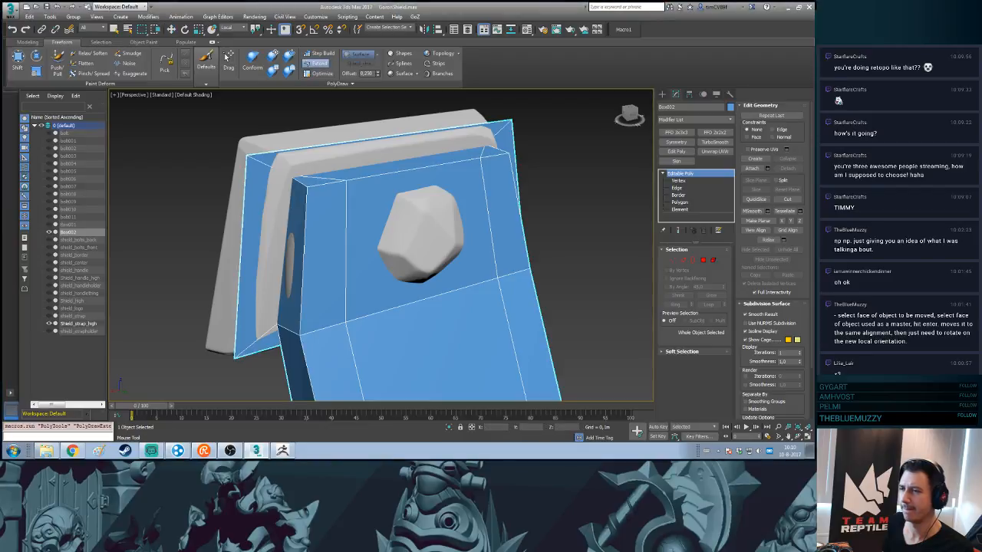
mouse_move(247, 155)
mouse_down()
mouse_move(281, 160)
mouse_move(289, 143)
mouse_up()
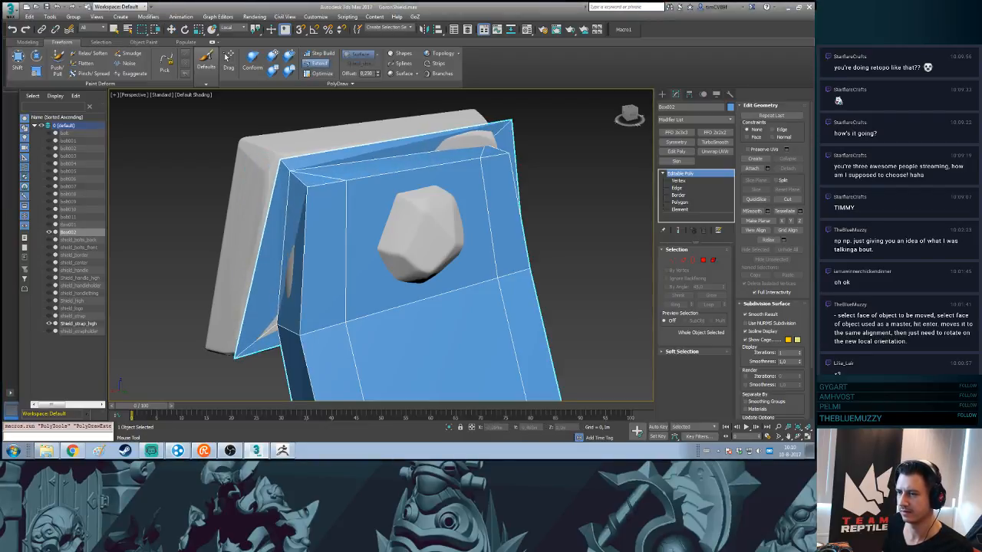
alt+middle_drag(290, 144, 226, 146)
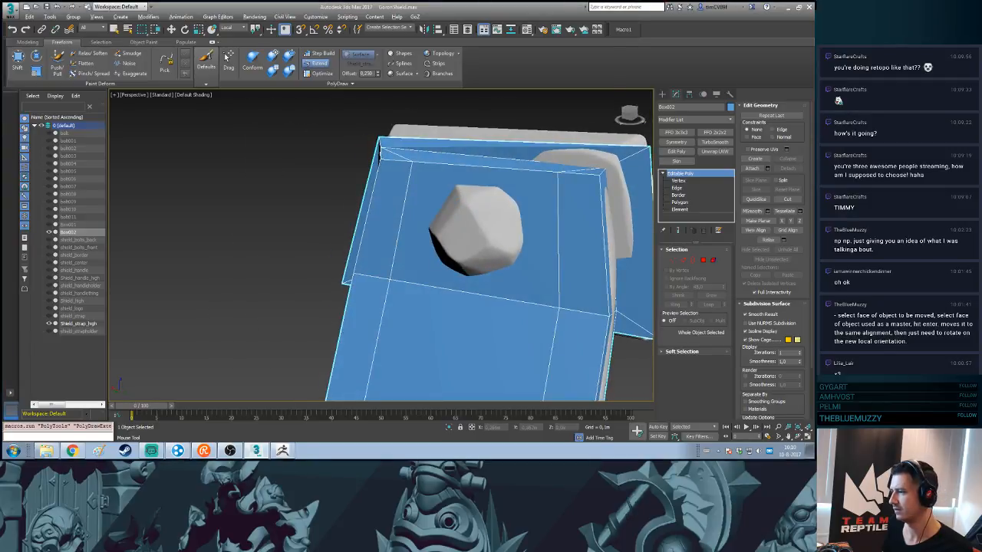
drag(650, 146, 606, 167)
middle_drag(606, 167, 533, 177)
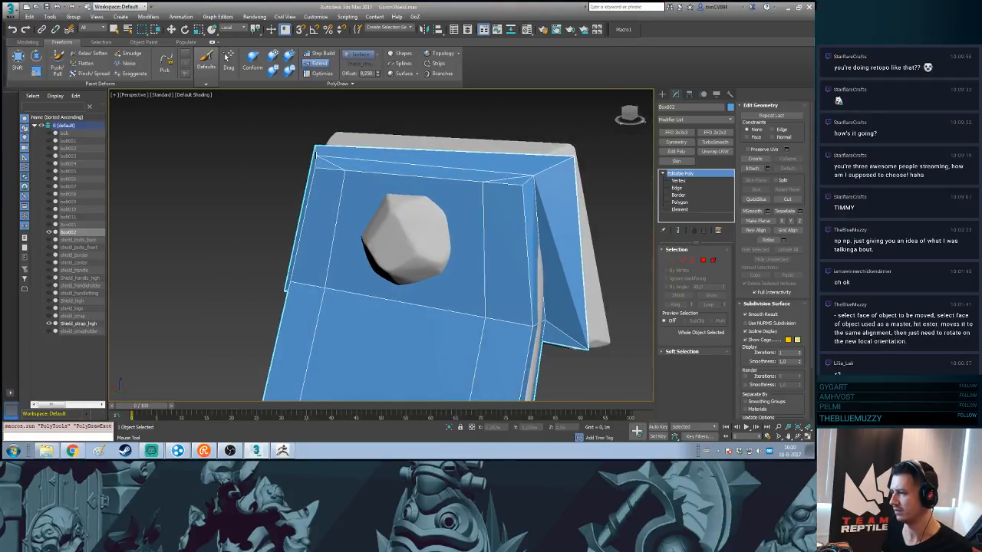
drag(574, 157, 542, 159)
alt+middle_drag(315, 153, 253, 157)
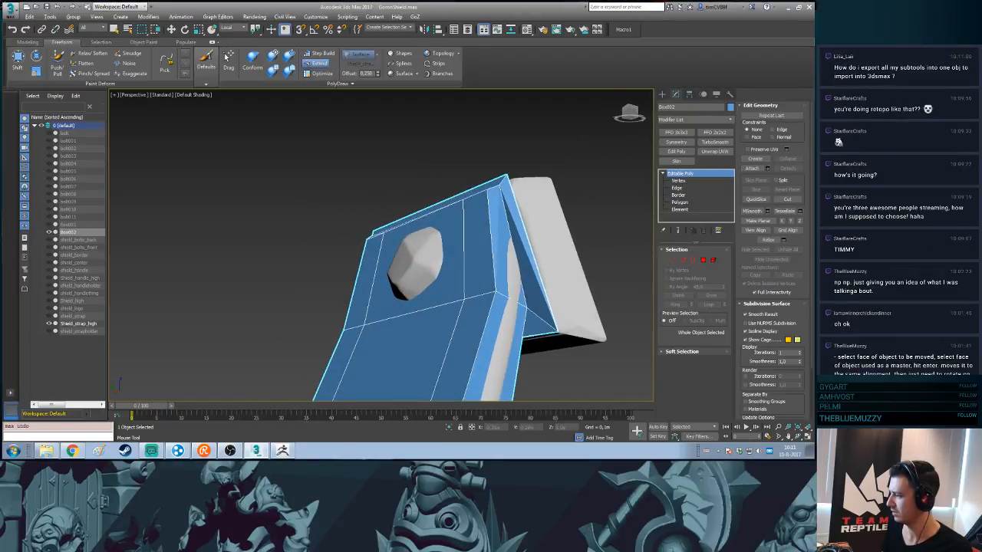
- Adjust the PolyDraw offset and nudge the flange's upper corner vertex outward toward the high-poly plate's front edge
alt+middle_drag(269, 230, 502, 257)
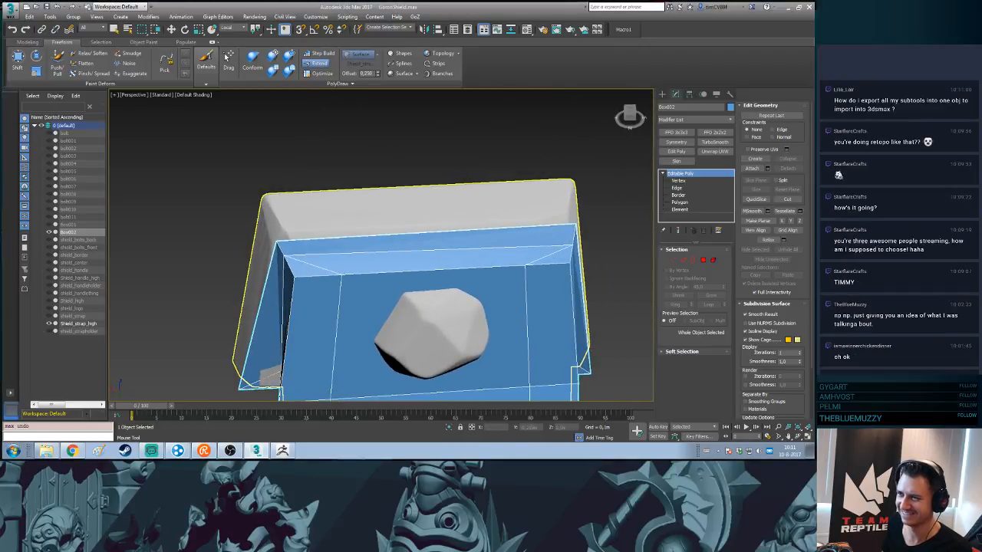
alt+middle_drag(503, 257, 427, 216)
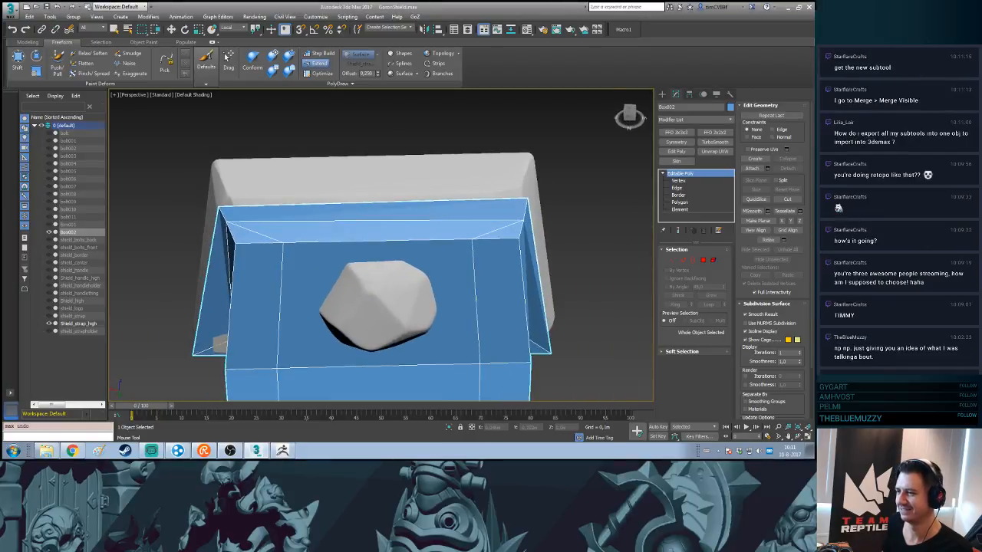
alt+middle_drag(322, 288, 383, 260)
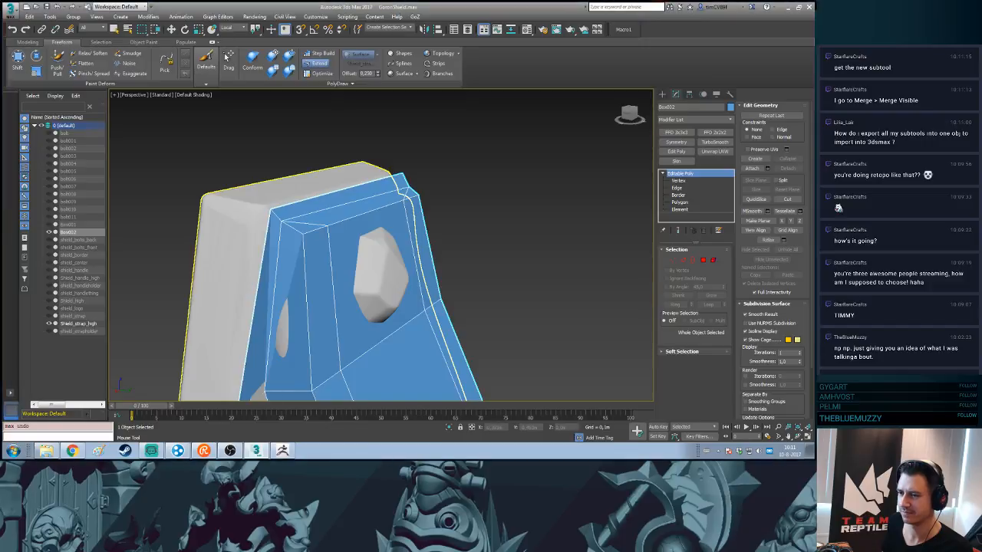
alt+middle_drag(345, 269, 253, 253)
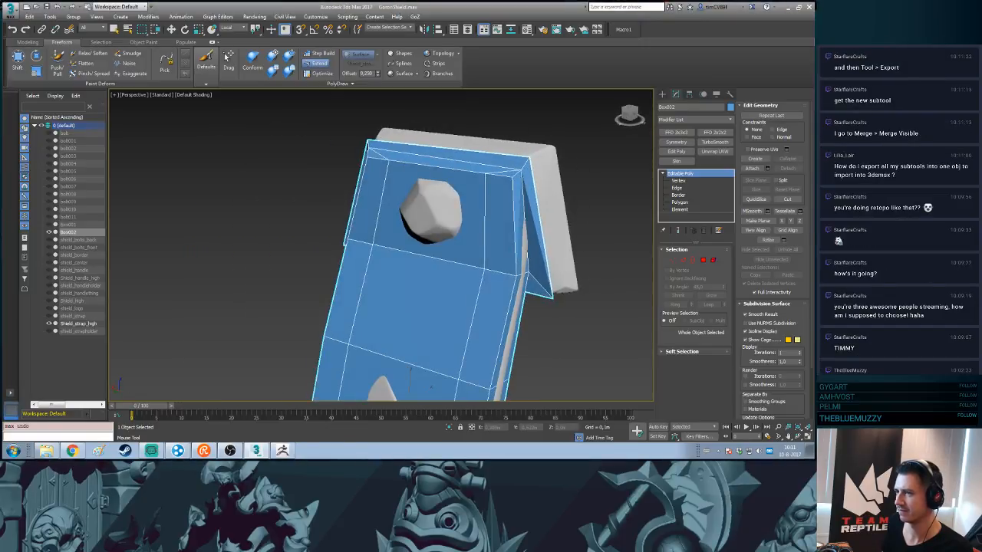
alt+middle_drag(384, 261, 334, 280)
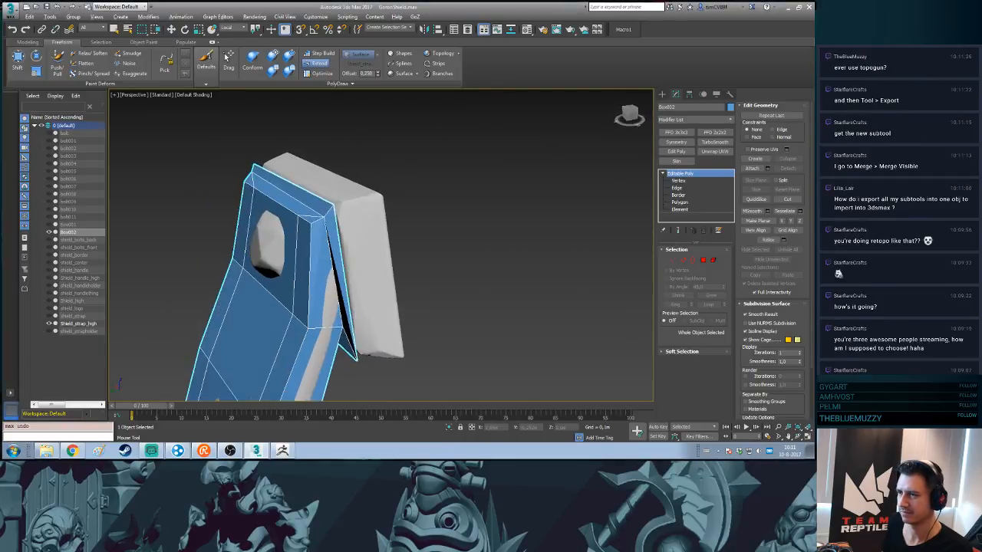
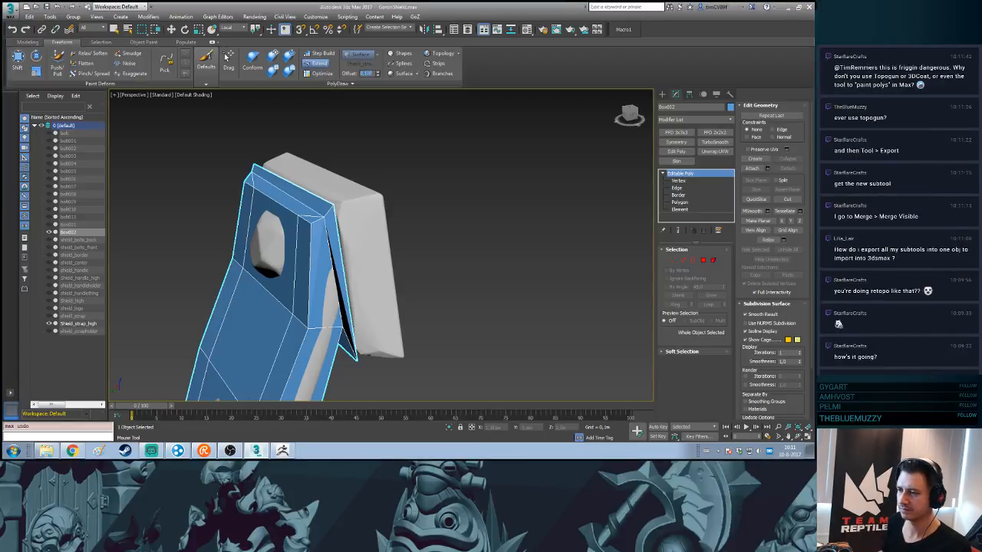
drag(333, 205, 336, 210)
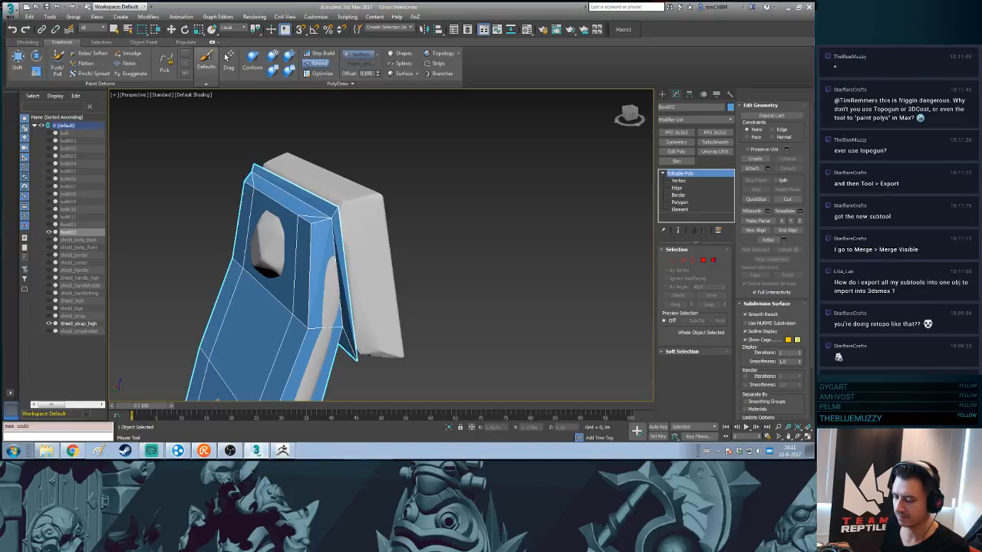
- Turn on see-through display for the low-poly strap, deselect it to check the fit, and reselect it for modifying
key(alt+x)
alt+middle_drag(336, 222, 460, 200)
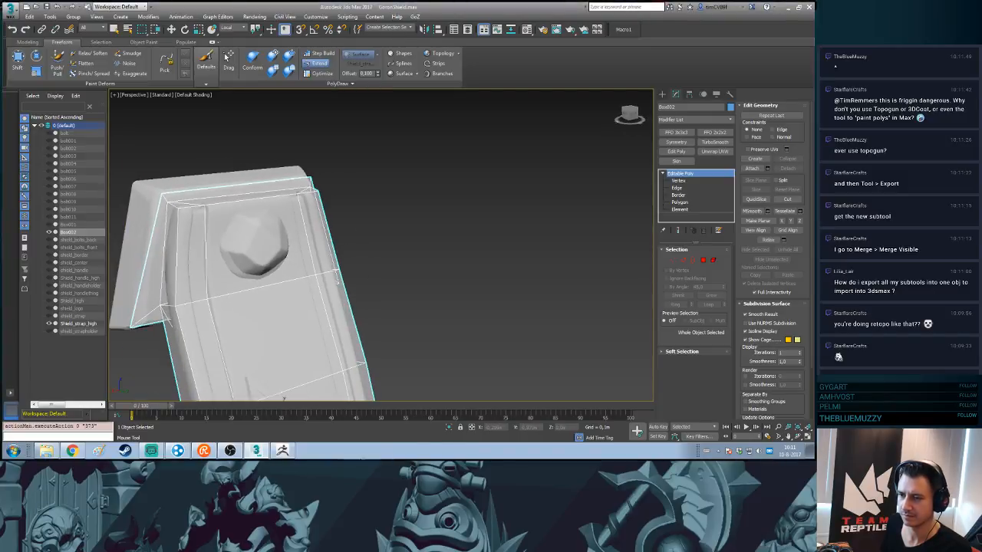
key(shift+z)
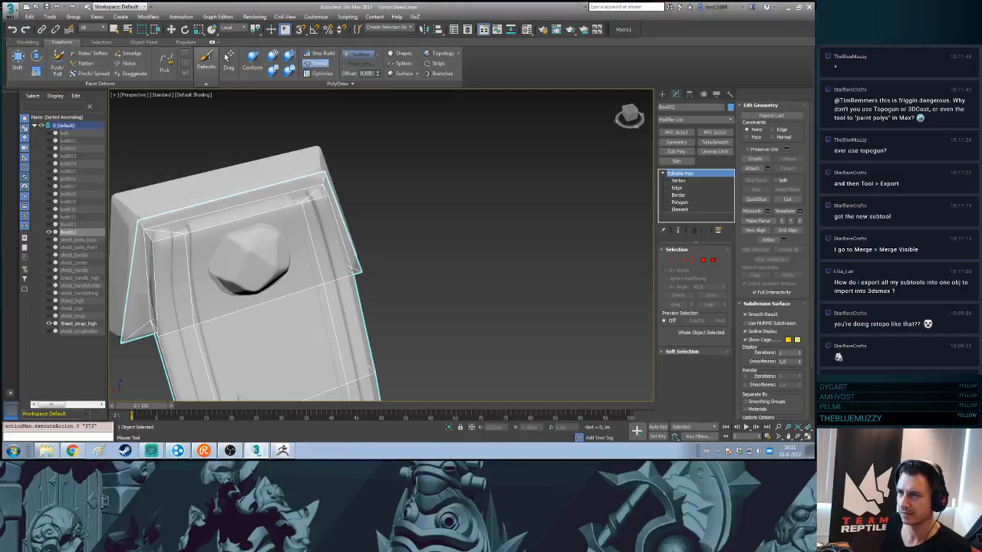
key(w)
click(662, 94)
click(475, 230)
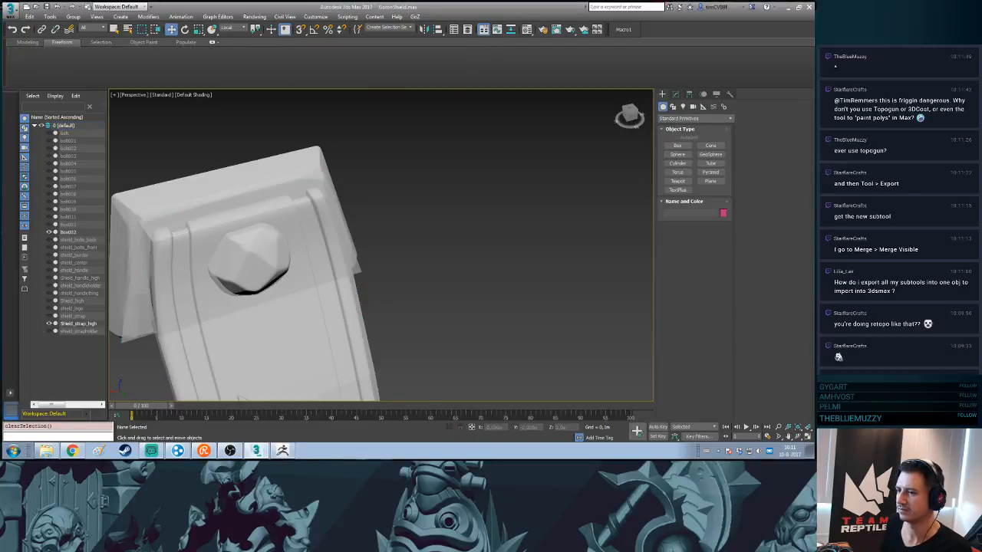
middle_drag(368, 276, 421, 284)
click(345, 330)
click(675, 94)
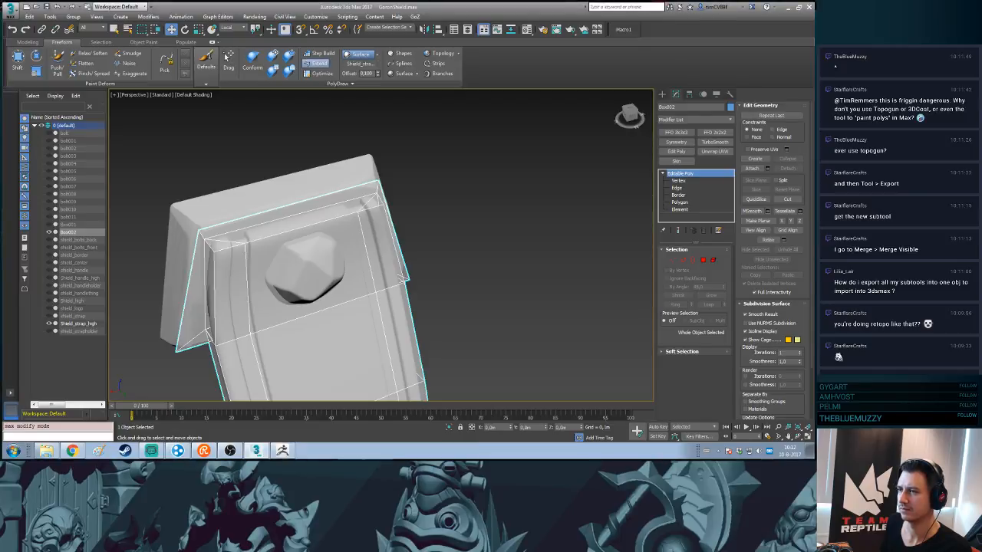
- Extrude the flange's upper edge backward across the plate's thickness to roughly its rear upper edge
click(226, 57)
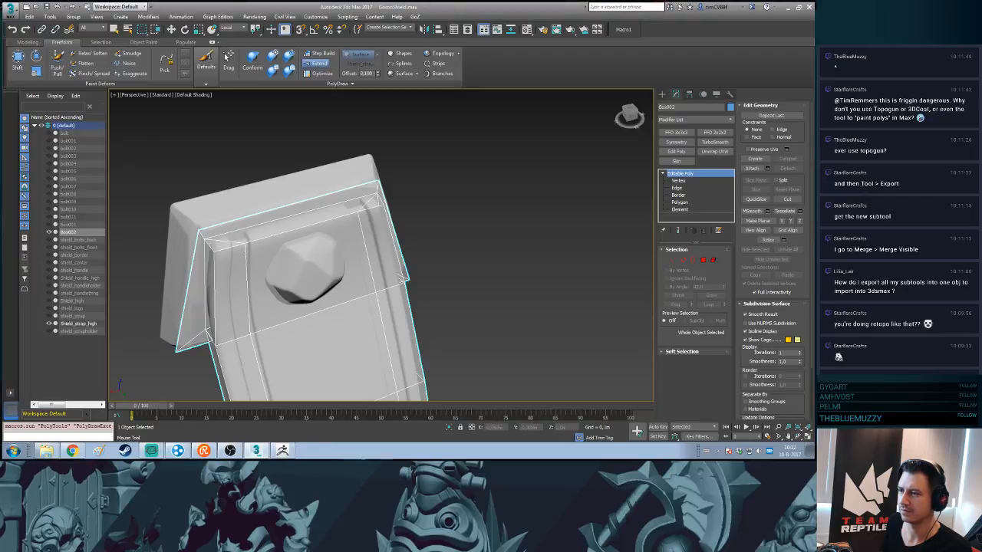
alt+middle_drag(338, 261, 403, 254)
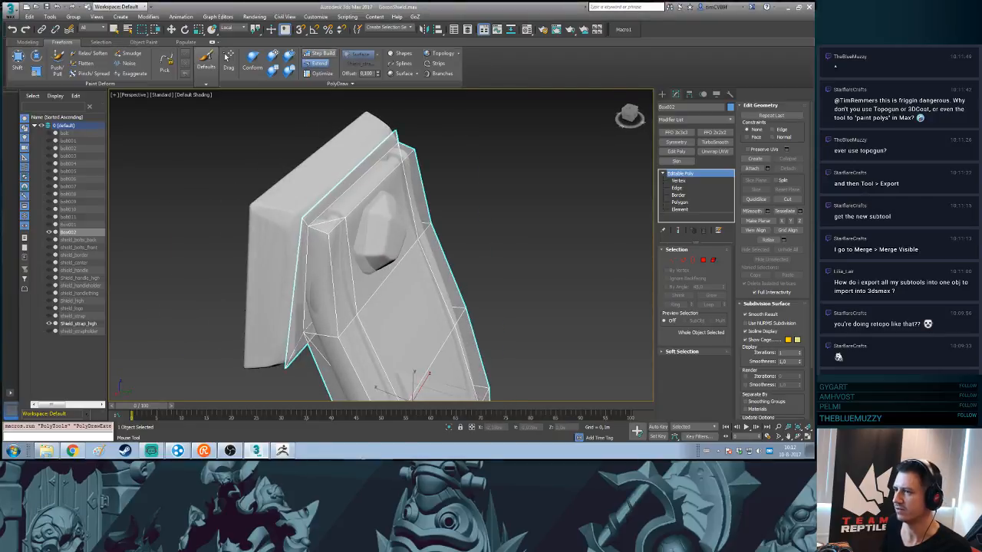
key(w)
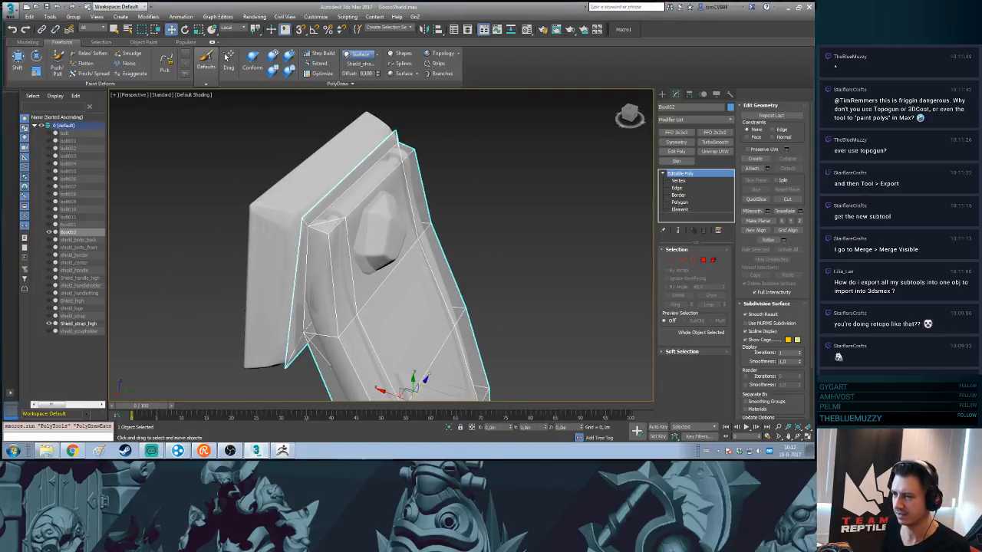
key(2)
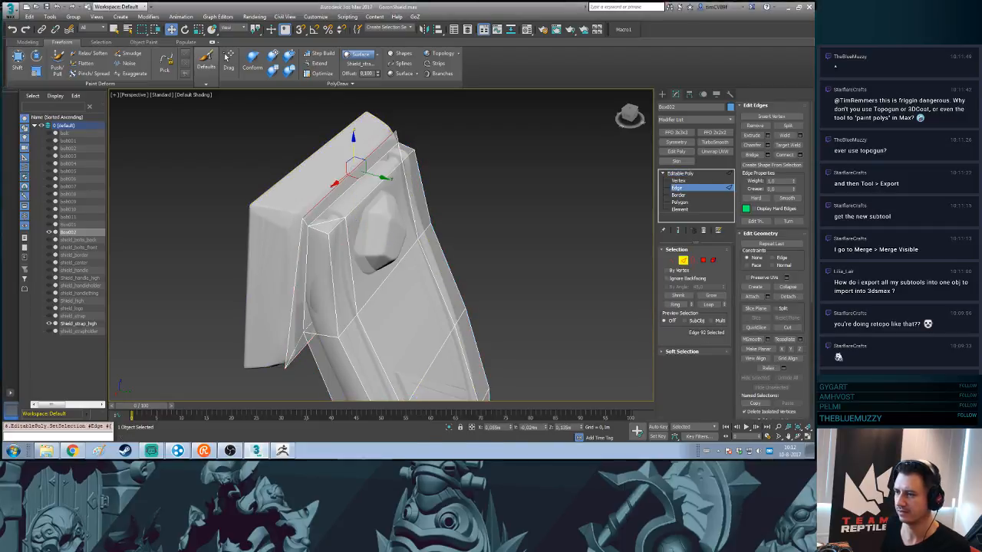
shift+drag(359, 165, 319, 138)
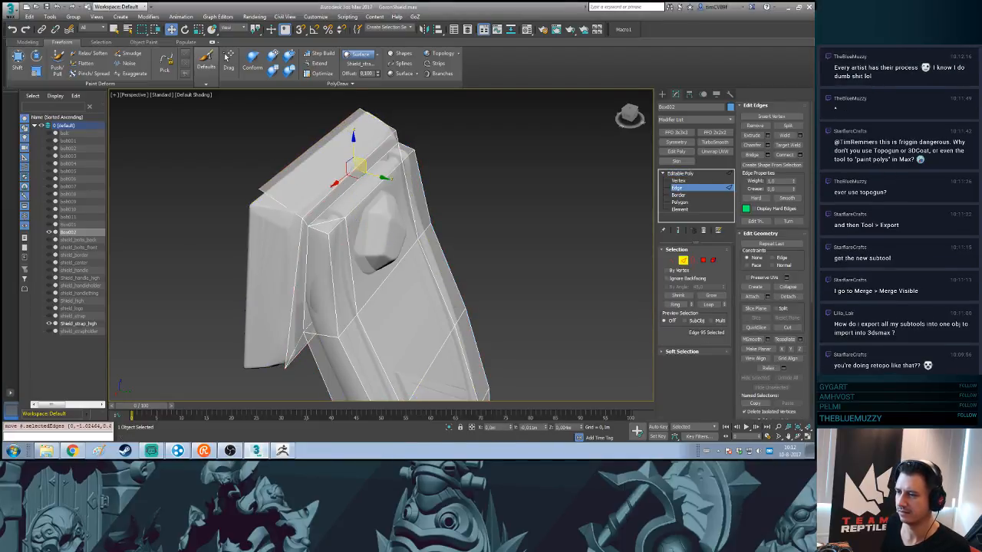
- Leave edge editing and use PolyDraw Extend to snap the extruded edge's end vertices to the high-poly plate's rear upper corners
key(2)
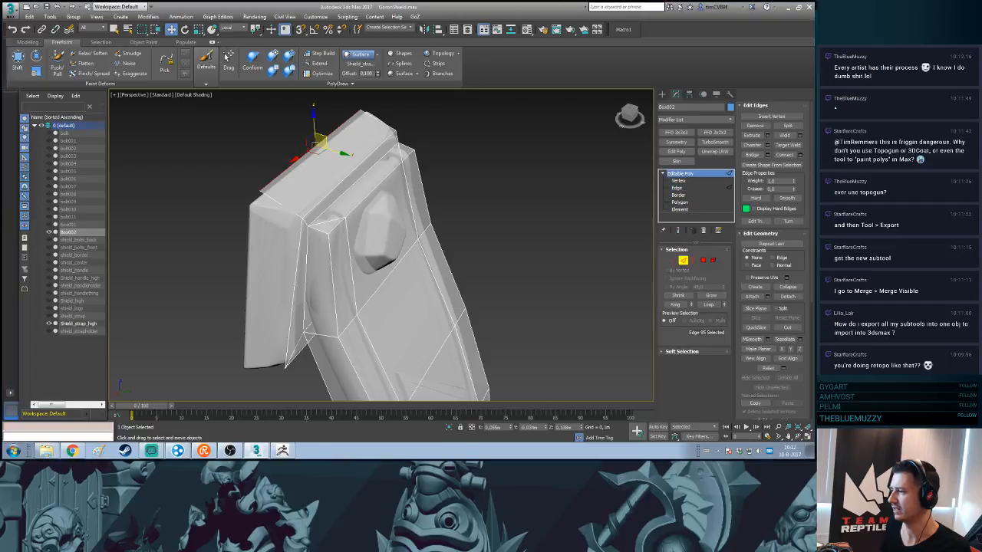
click(228, 60)
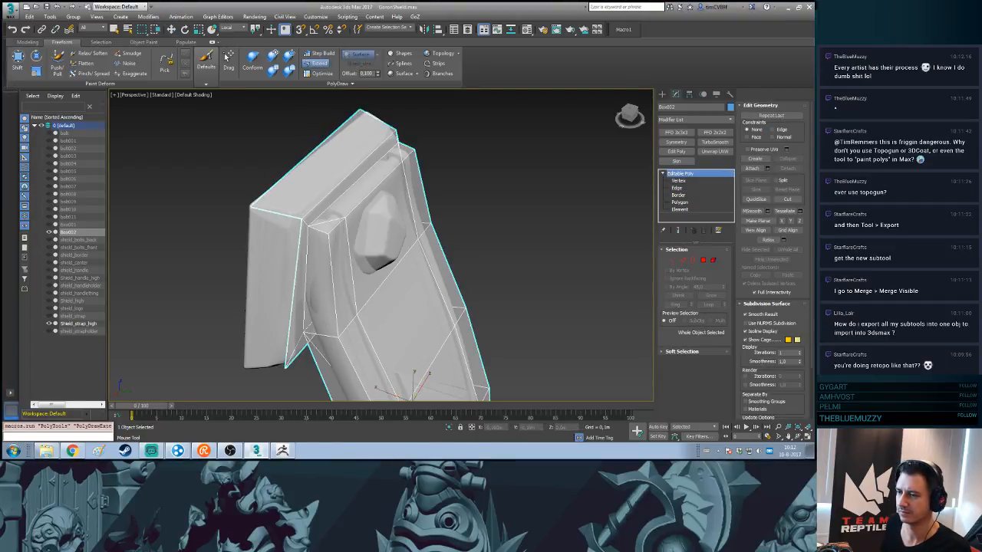
alt+middle_drag(368, 214, 249, 208)
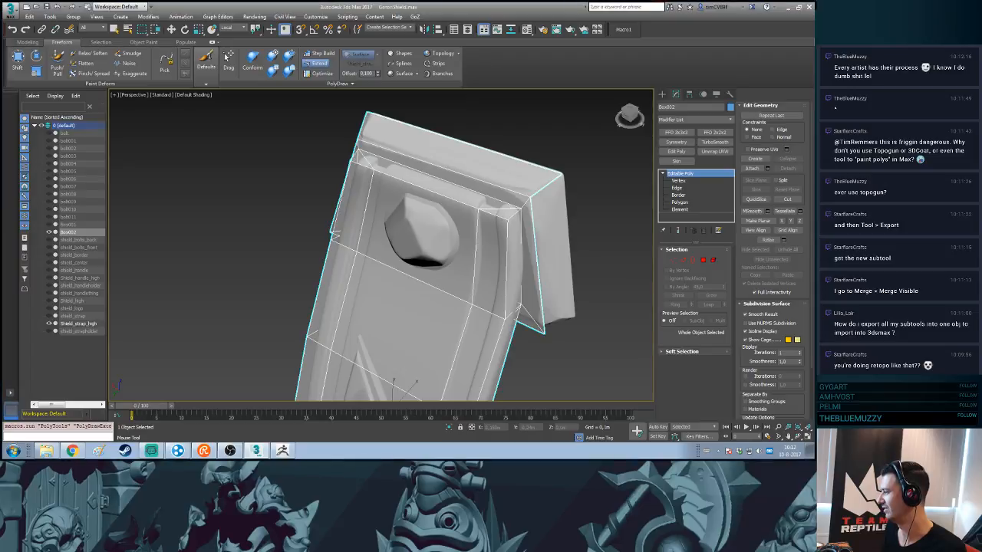
- Create the low-poly faces covering the plate's two sides with PolyDraw Extend
alt+middle_drag(383, 253, 506, 238)
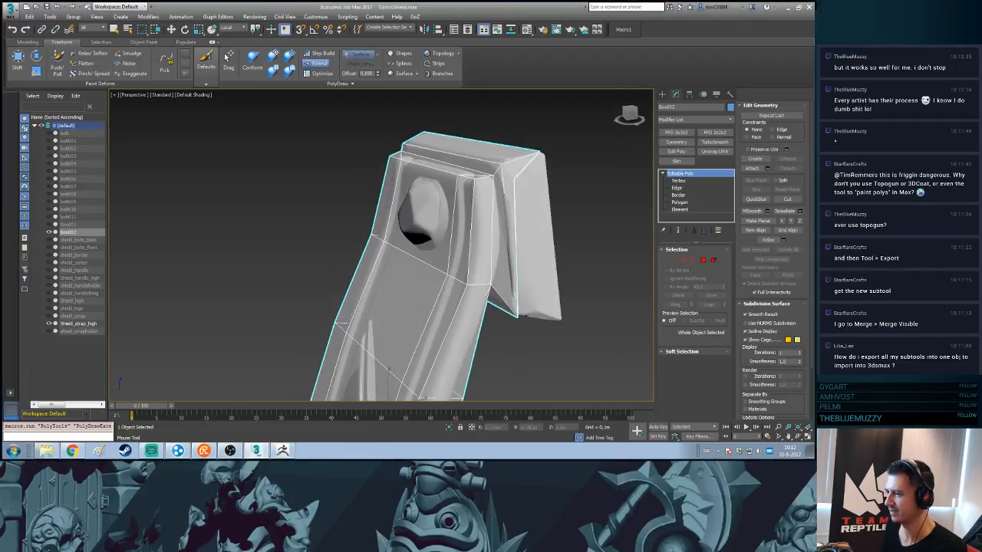
alt+middle_drag(430, 253, 387, 307)
scroll(391, 253, up, 2)
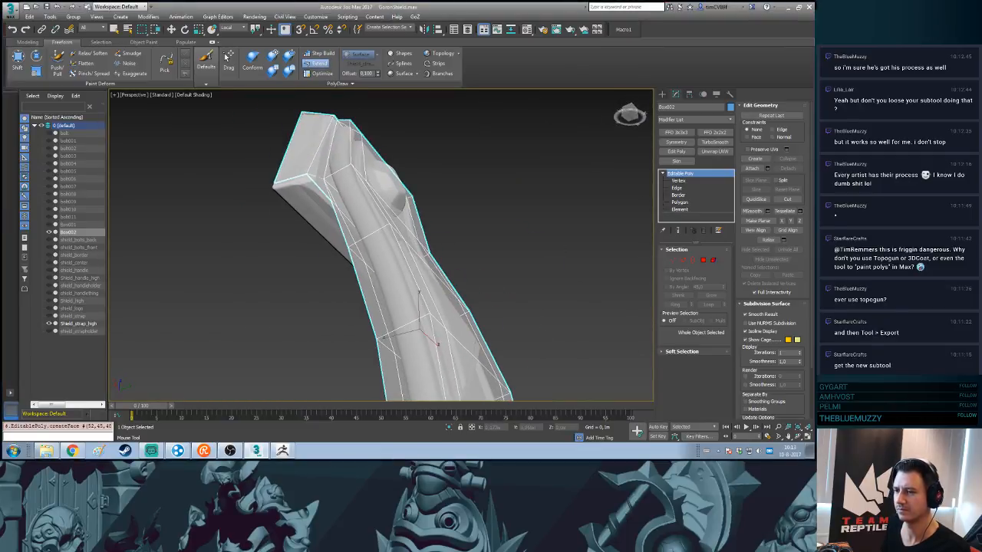
alt+middle_drag(383, 230, 415, 331)
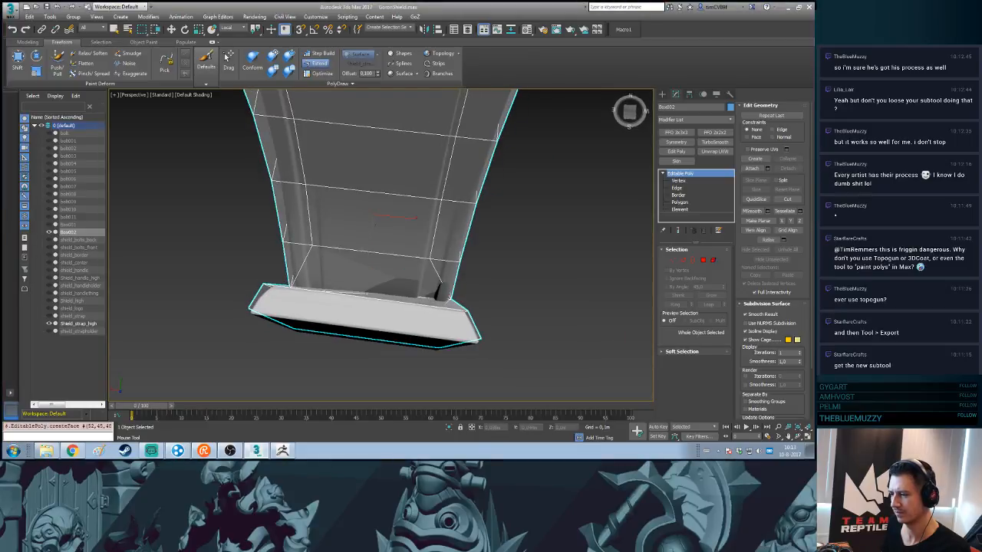
- Turn off see-through display, hide the high-poly strap, and delete the polygon spanning the plate's underside
key(alt+x)
mouse_move(414, 306)
alt+middle_down()
mouse_move(460, 230)
mouse_move(430, 191)
mouse_move(330, 253)
mouse_move(384, 215)
mouse_move(368, 230)
alt+middle_up()
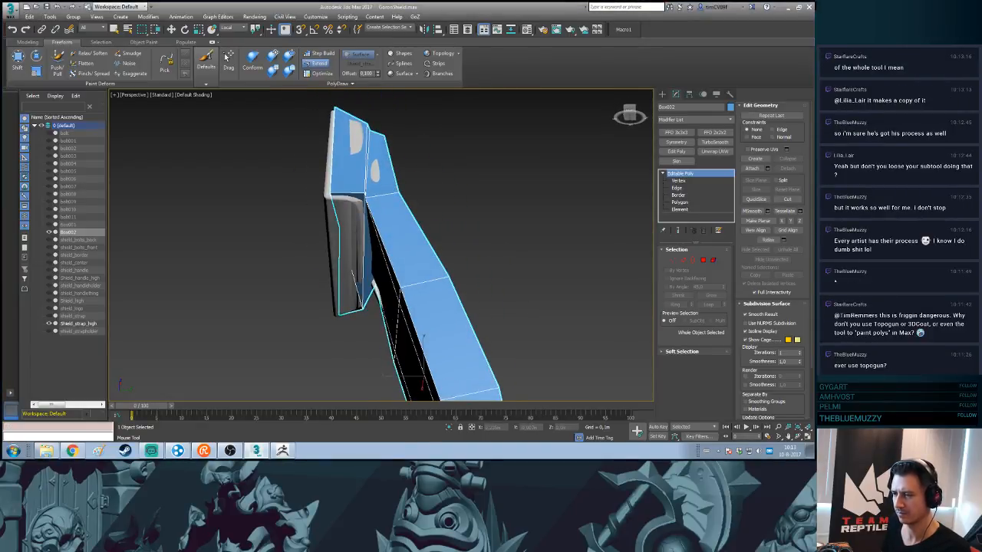
alt+middle_drag(368, 230, 404, 187)
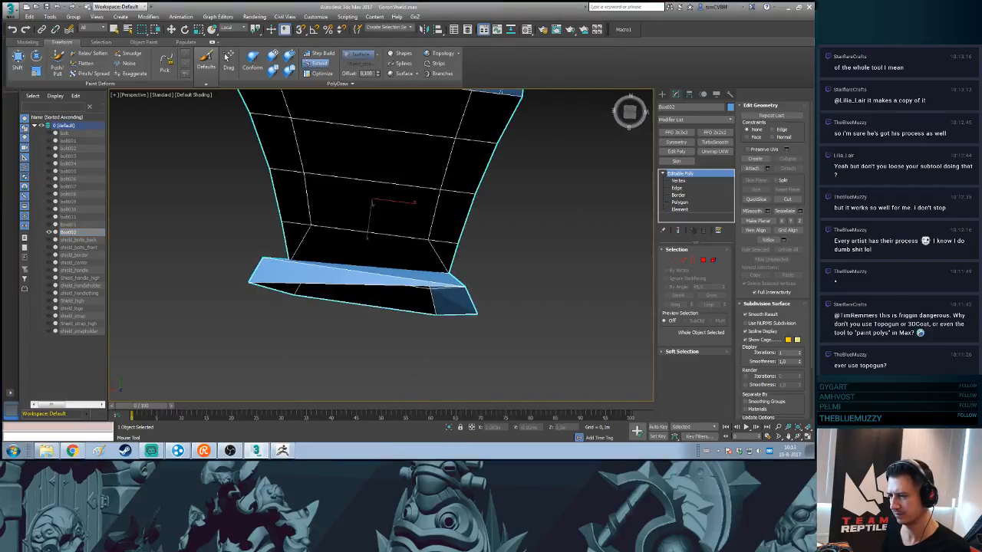
ctrl+click(322, 273)
alt+middle_drag(322, 273, 399, 222)
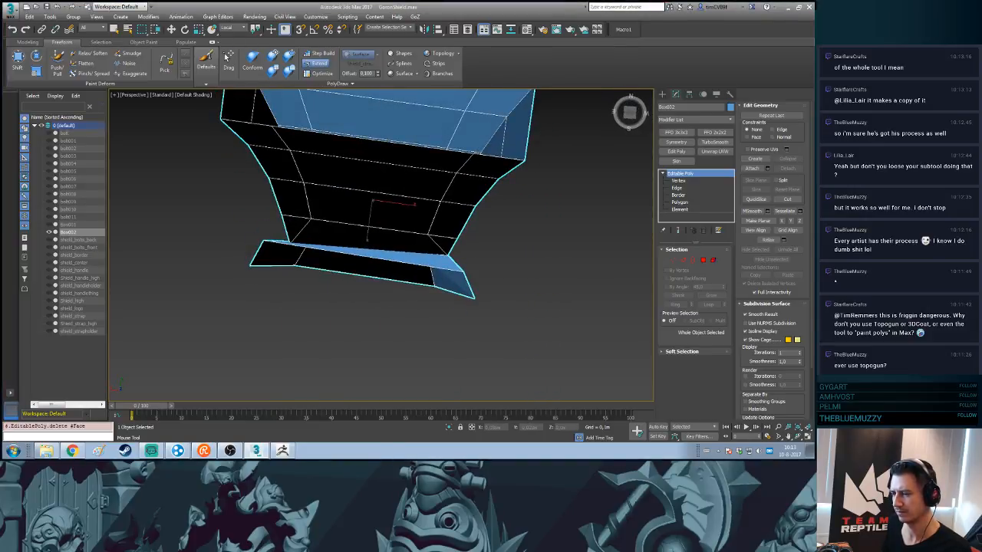
alt+middle_drag(376, 201, 405, 234)
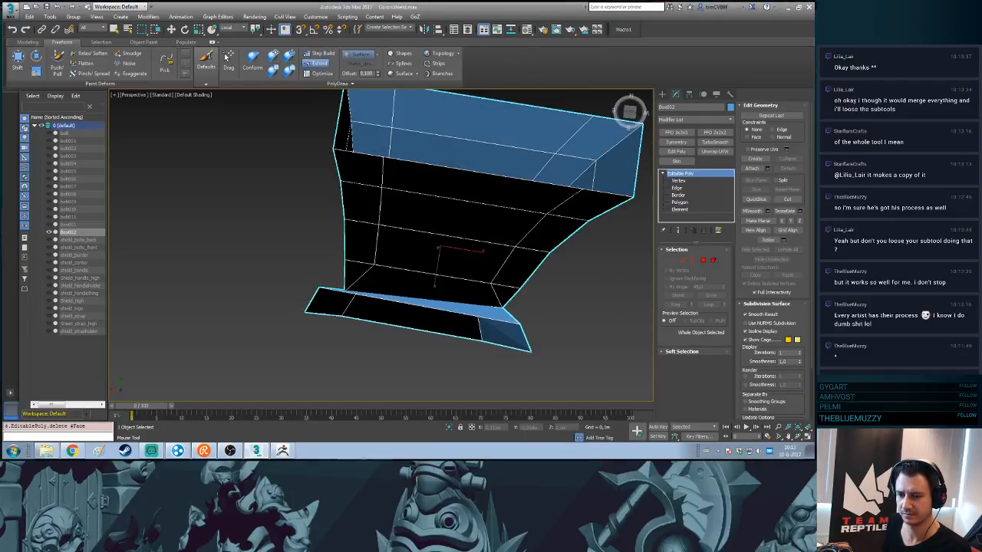
- Unhide the high-poly strap, compare it with the low-poly plate and open strap sides, and leave PolyDraw
click(49, 323)
alt+middle_drag(405, 235, 422, 223)
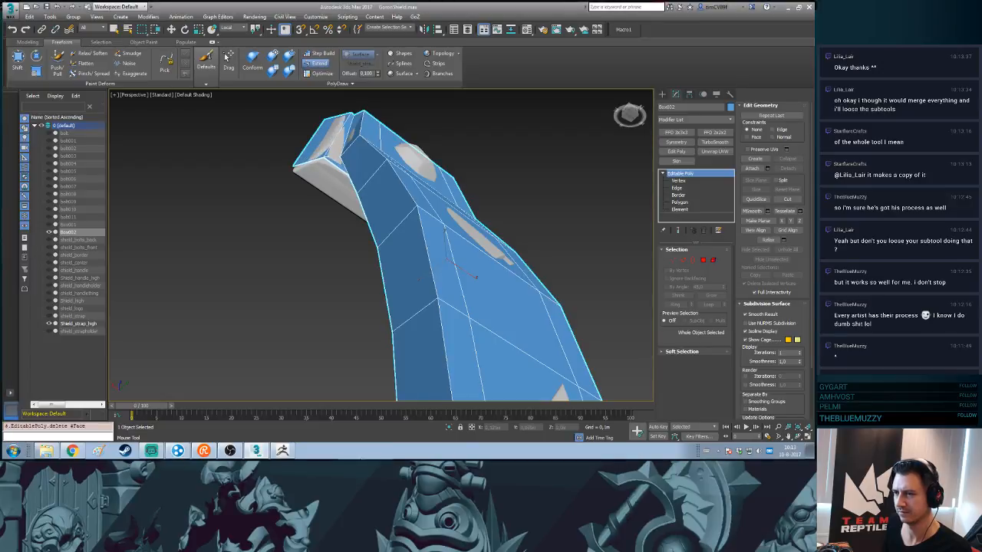
alt+middle_drag(421, 223, 441, 234)
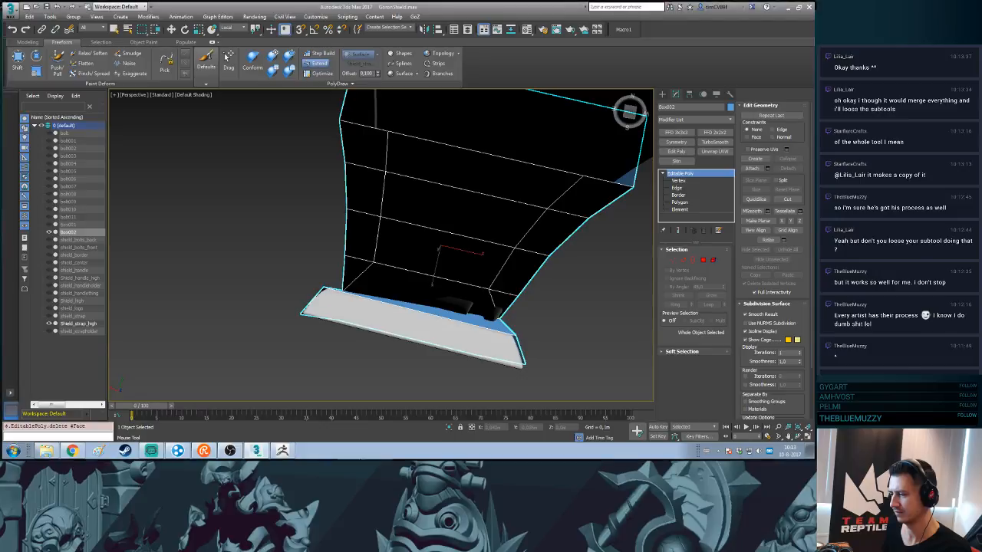
alt+middle_drag(422, 230, 491, 218)
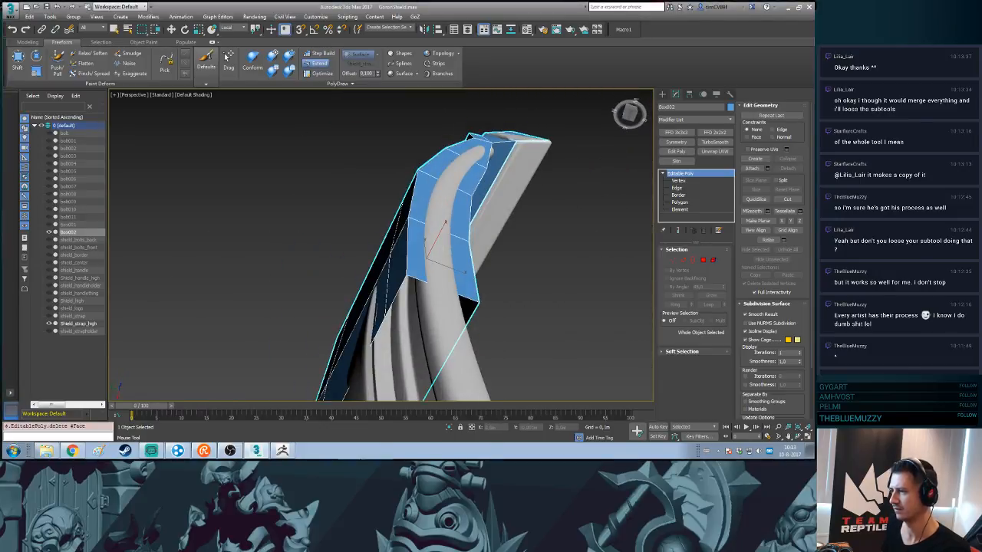
key(w)
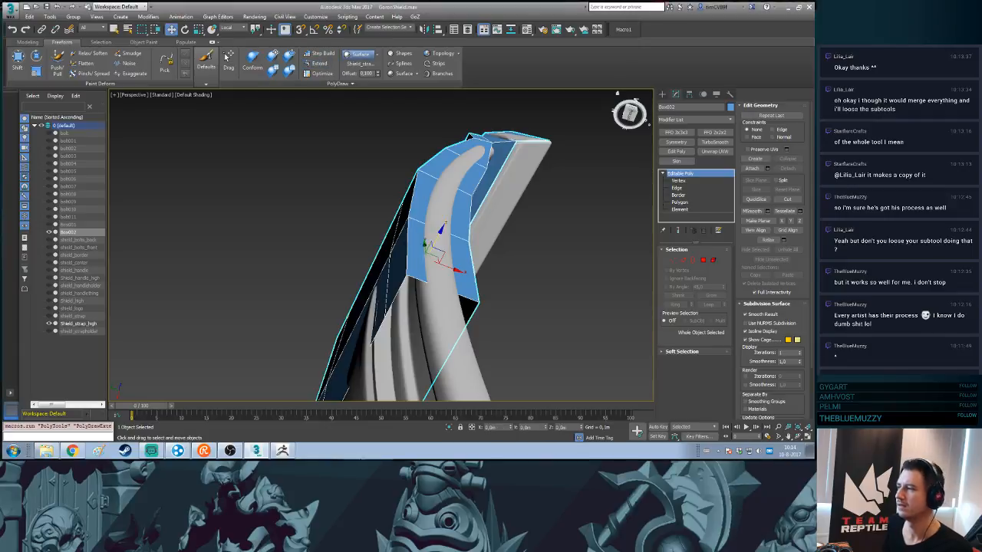
- Bridge the upper and lower open edges across the end bracket of Box002 with a new polygon
click(663, 94)
alt+middle_drag(491, 230, 445, 234)
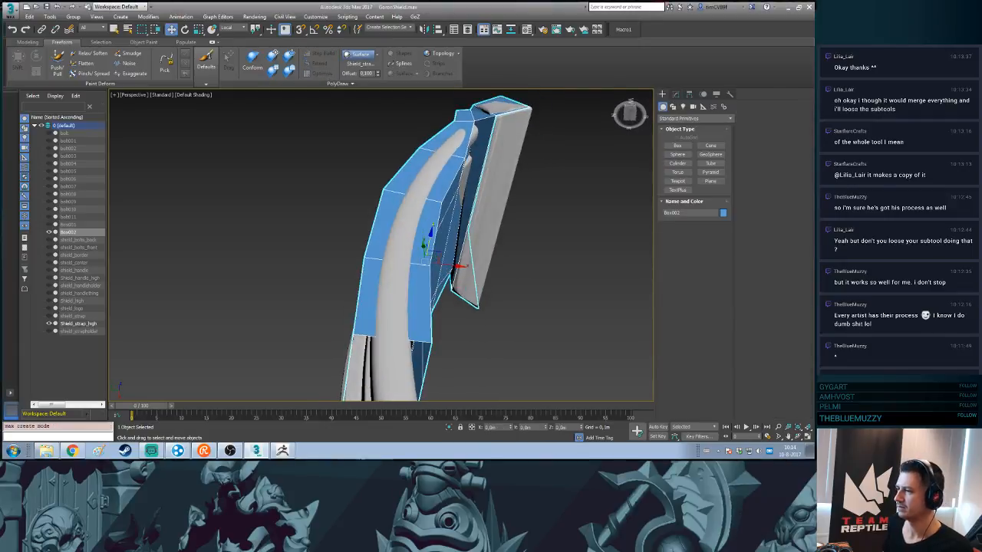
click(675, 94)
key(2)
click(504, 110)
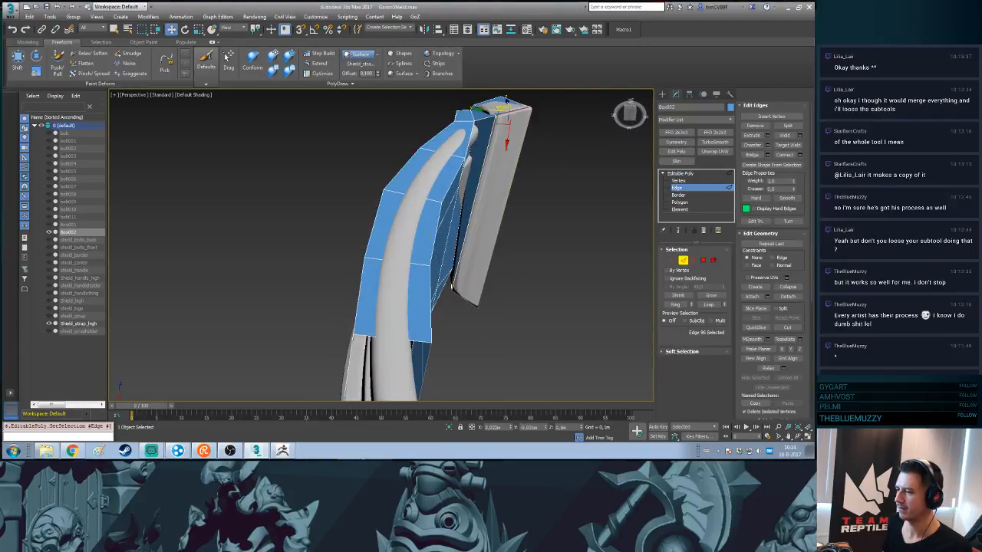
ctrl+click(465, 299)
click(751, 154)
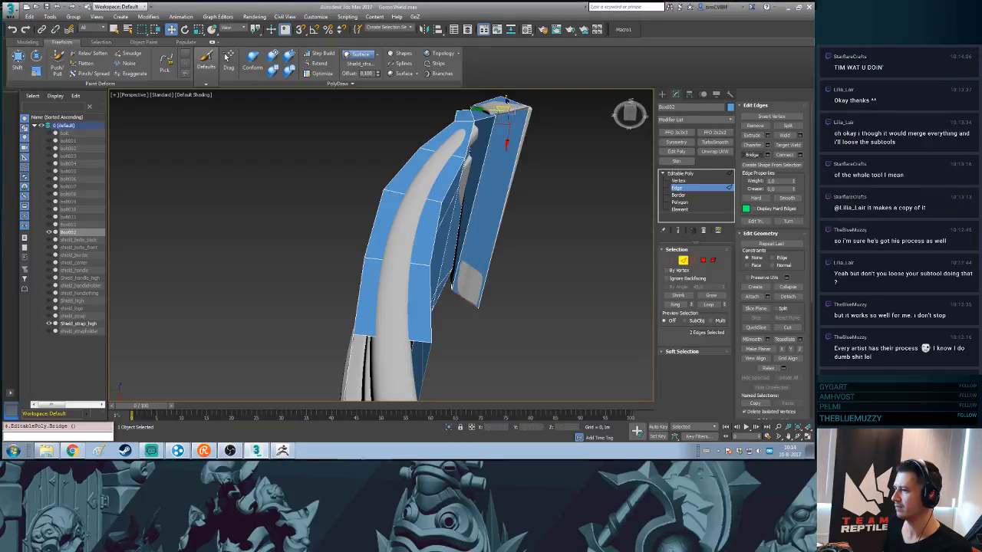
alt+middle_drag(445, 234, 393, 235)
key(2)
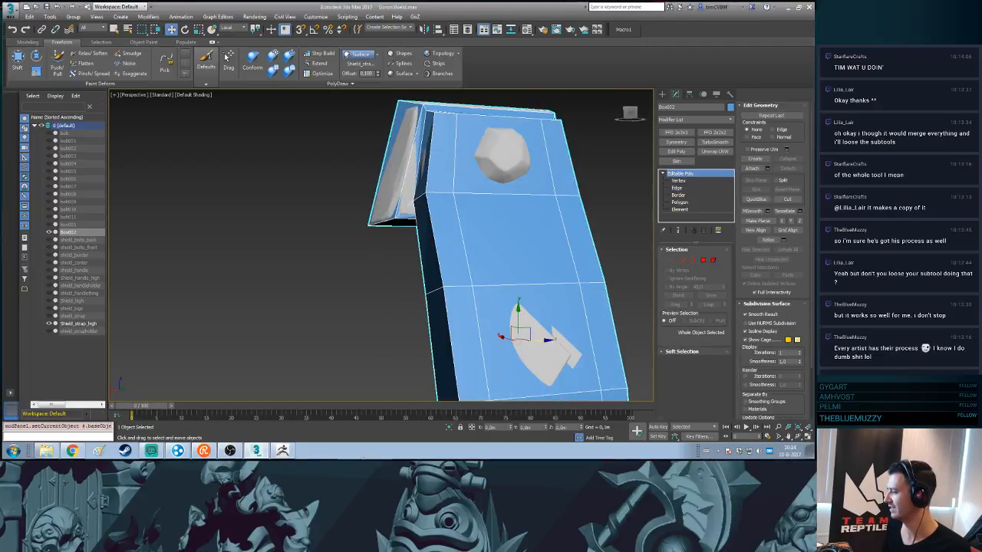
- Examine the bracket end and side faces of the low-poly strap against the high-poly strap from several angles
alt+middle_drag(393, 235, 354, 211)
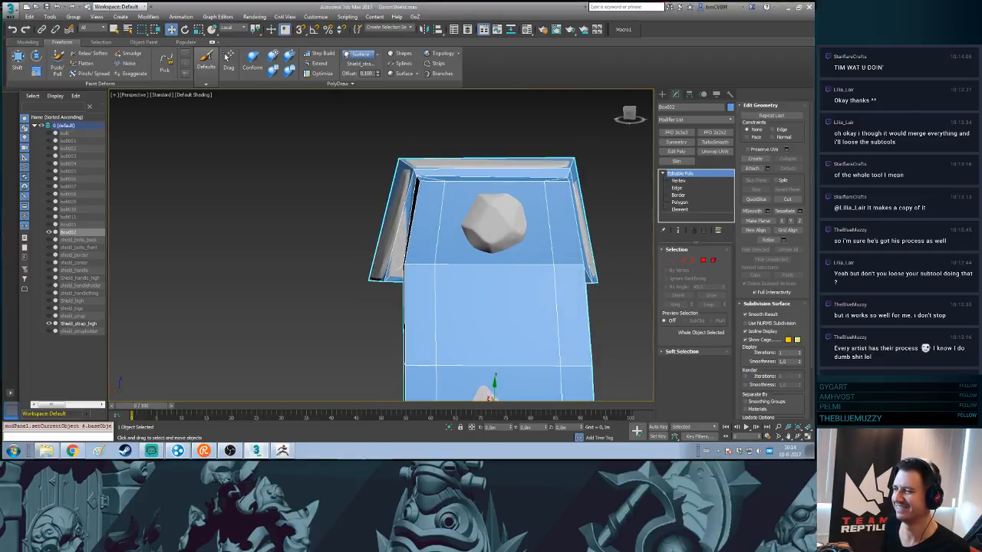
click(227, 56)
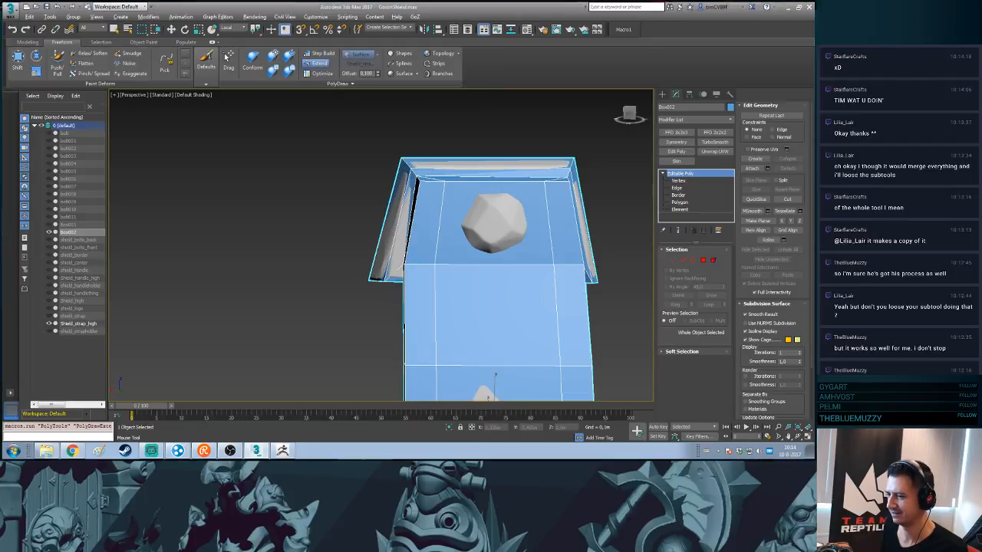
alt+middle_drag(460, 215, 479, 269)
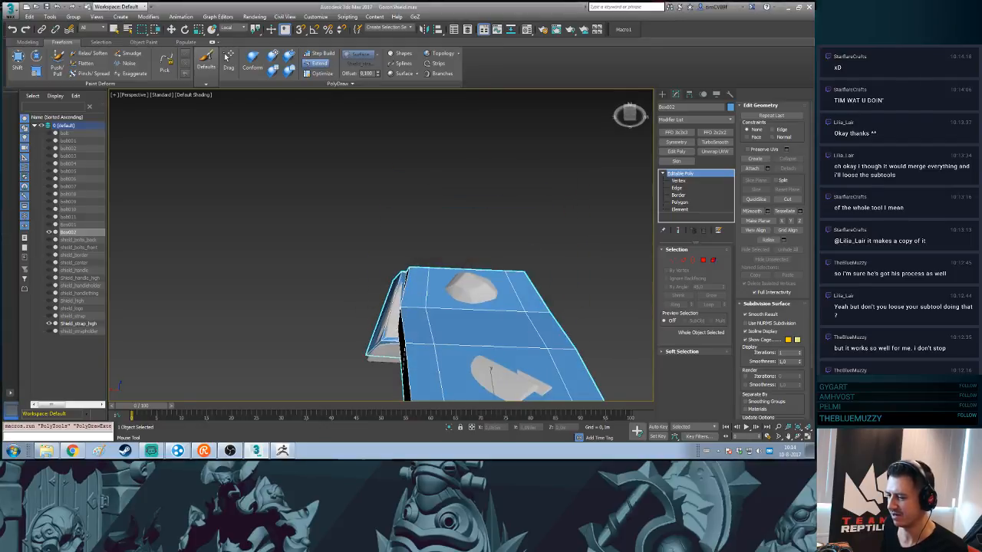
alt+middle_drag(460, 230, 490, 292)
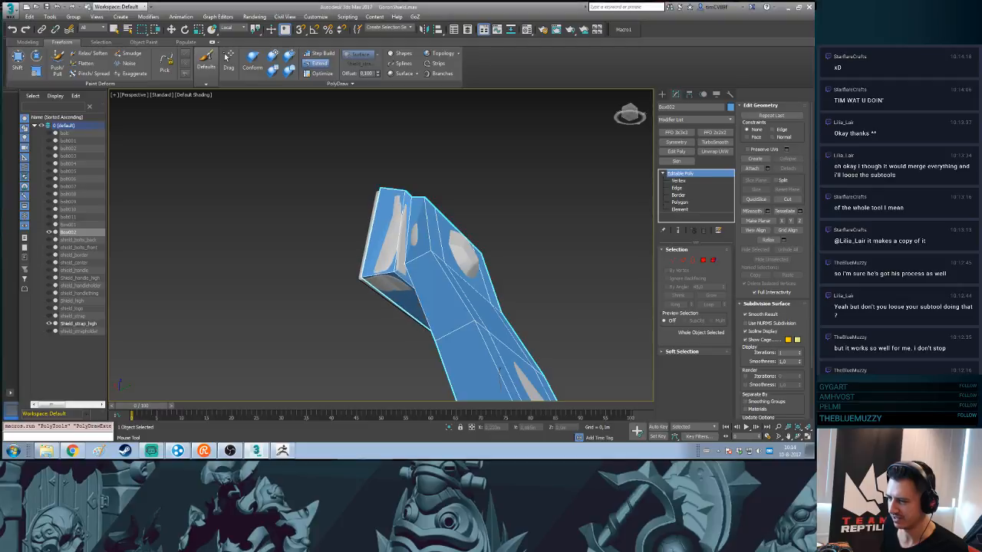
alt+middle_drag(500, 374, 421, 361)
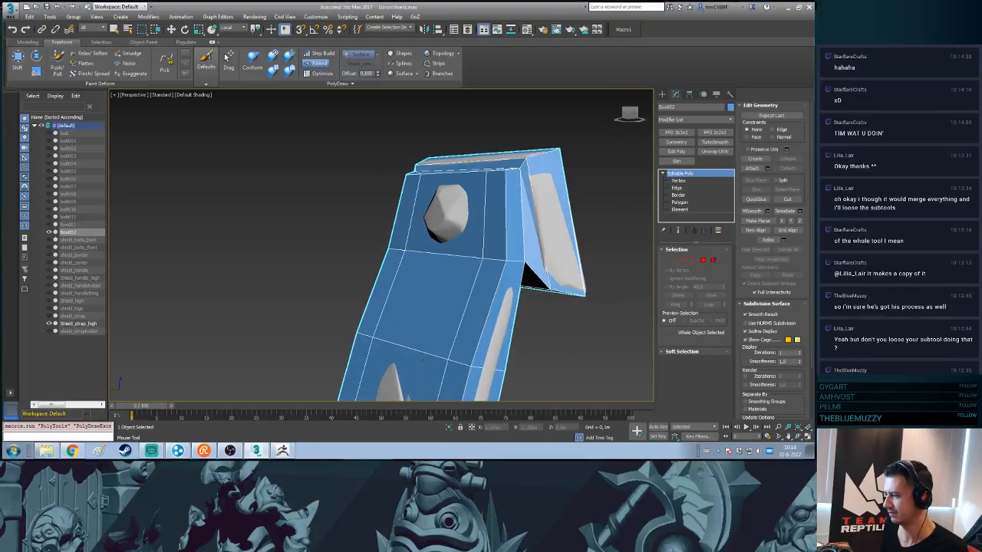
alt+middle_drag(460, 268, 529, 269)
key(4)
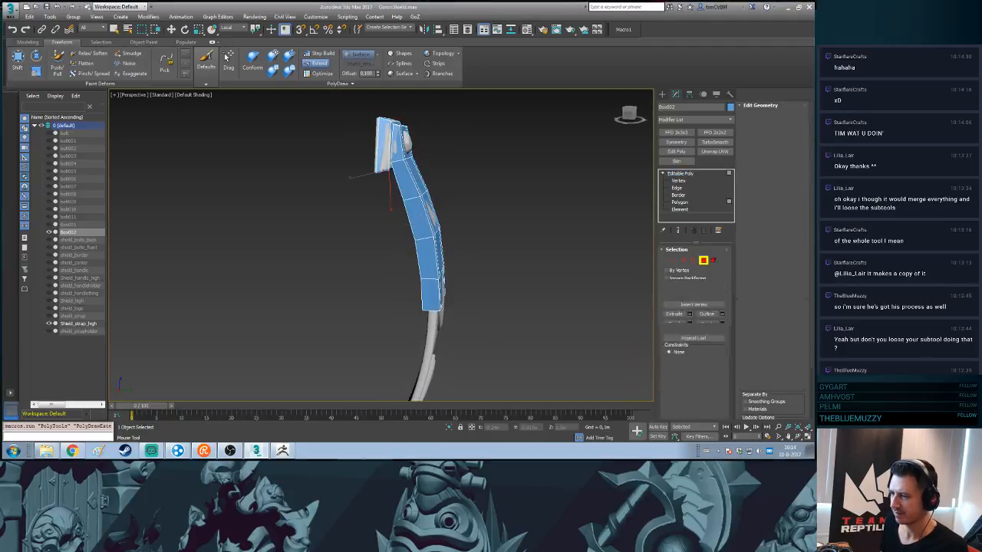
key(4)
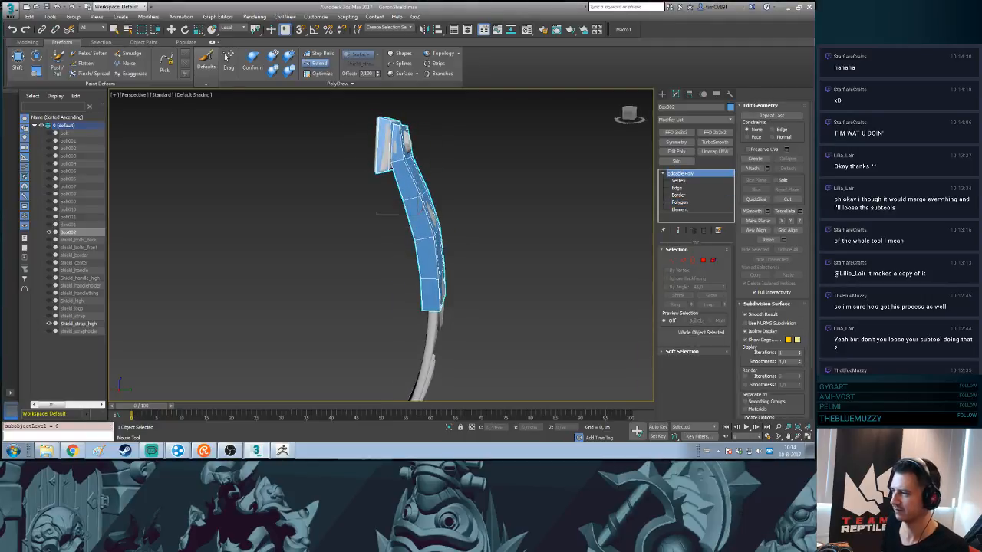
key(alt+s)
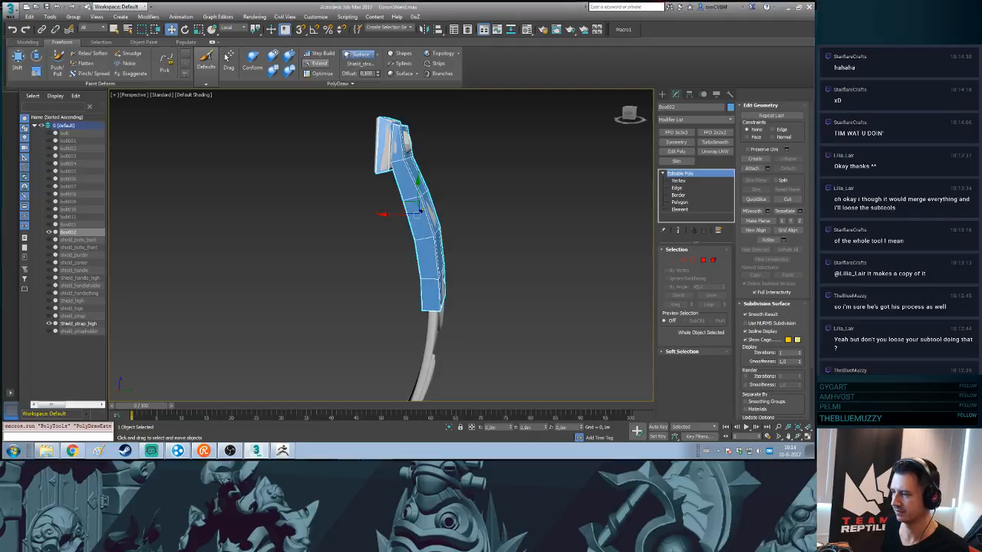
- Try scaling the lowest side polygon of the low-poly strap narrower
key(4)
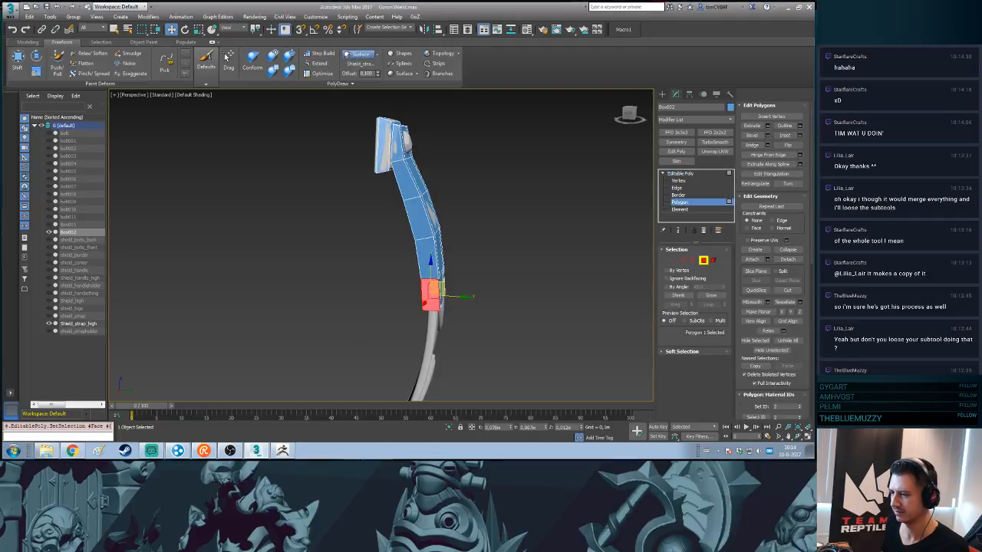
key(z)
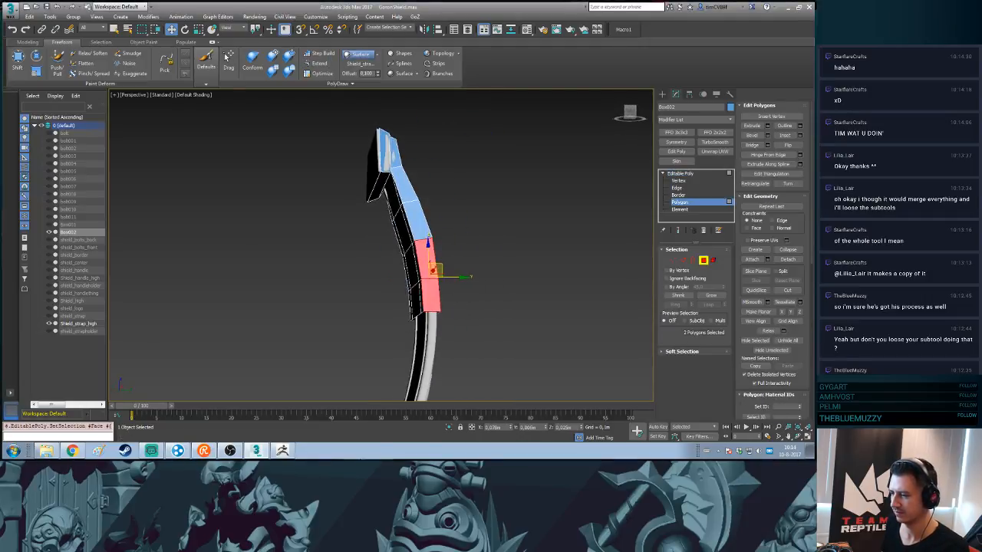
alt+middle_drag(425, 290, 415, 290)
click(414, 289)
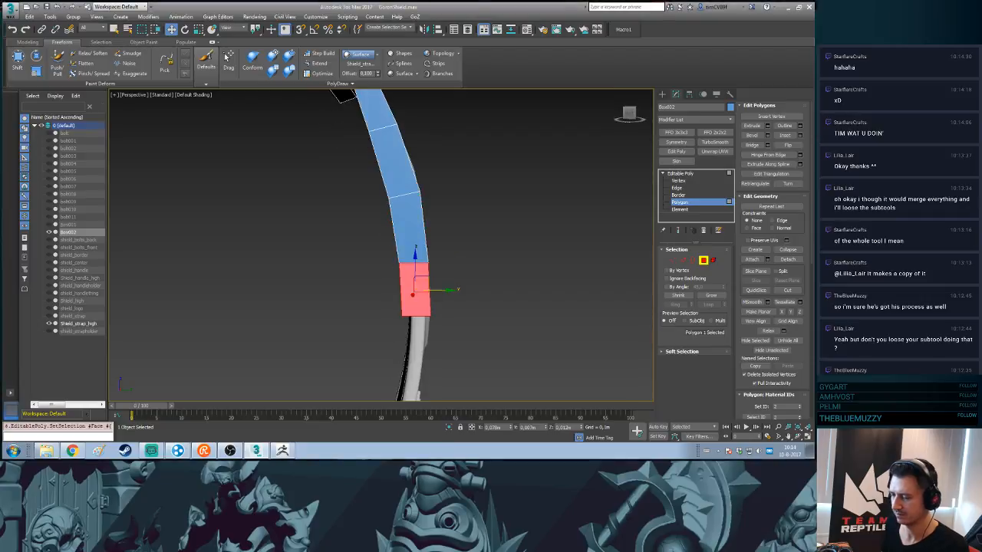
key(r)
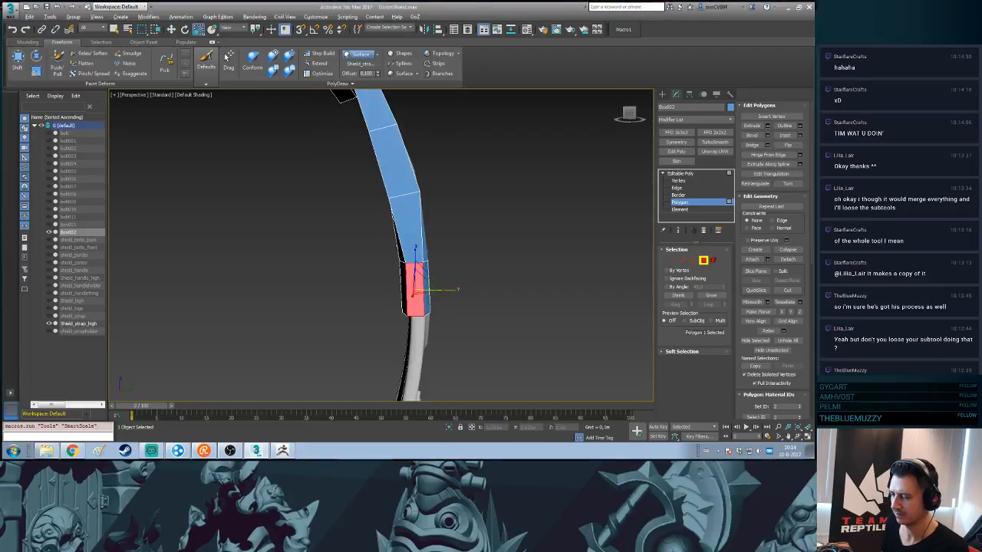
alt+middle_drag(415, 290, 441, 291)
key(shift+z)
key(shift+z)
key(shift+z)
key(shift+z)
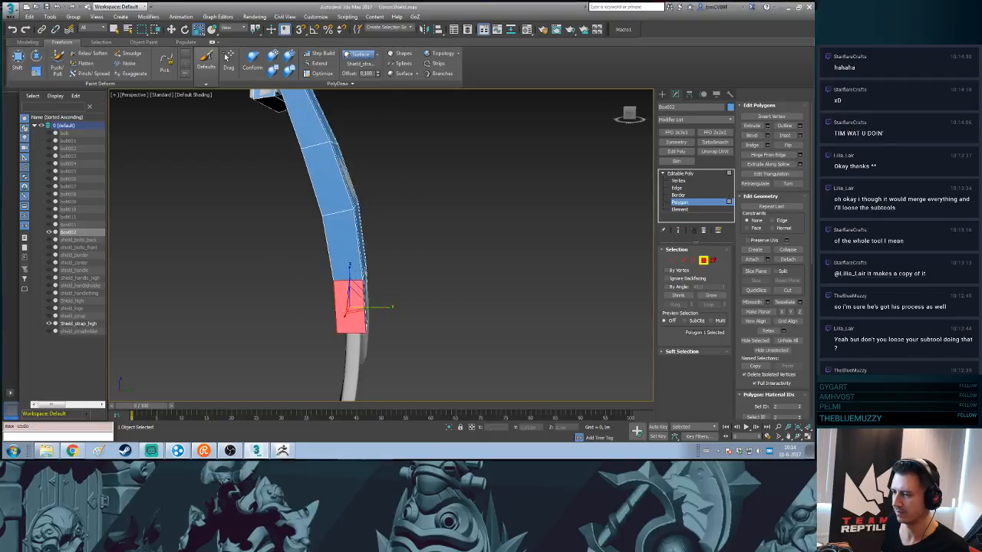
key(ctrl+b)
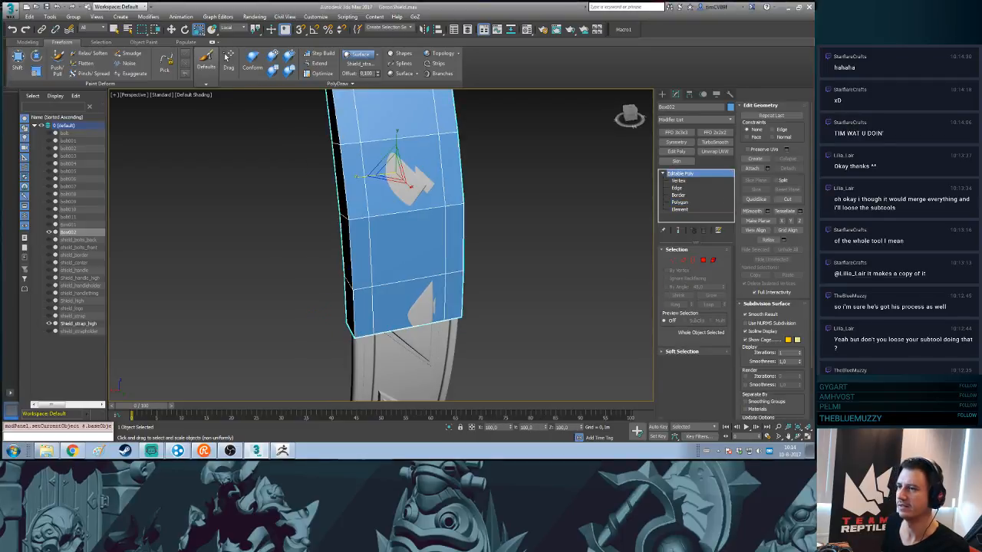
- With PolyDraw Extend active, undo the trial vertex moves on the lower strap section and set the surface offset to 0,250
click(316, 64)
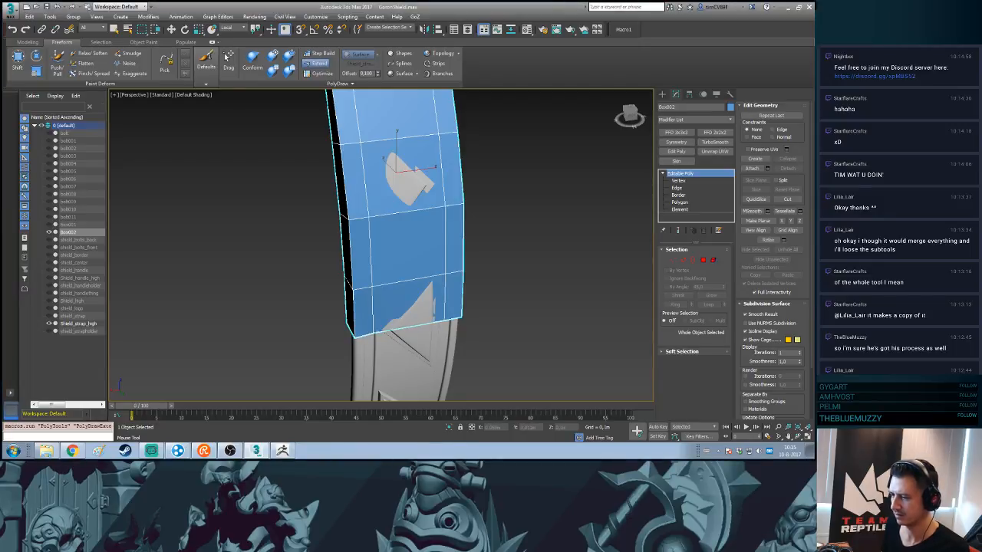
key(shift+z)
key(shift+z)
key(shift+z)
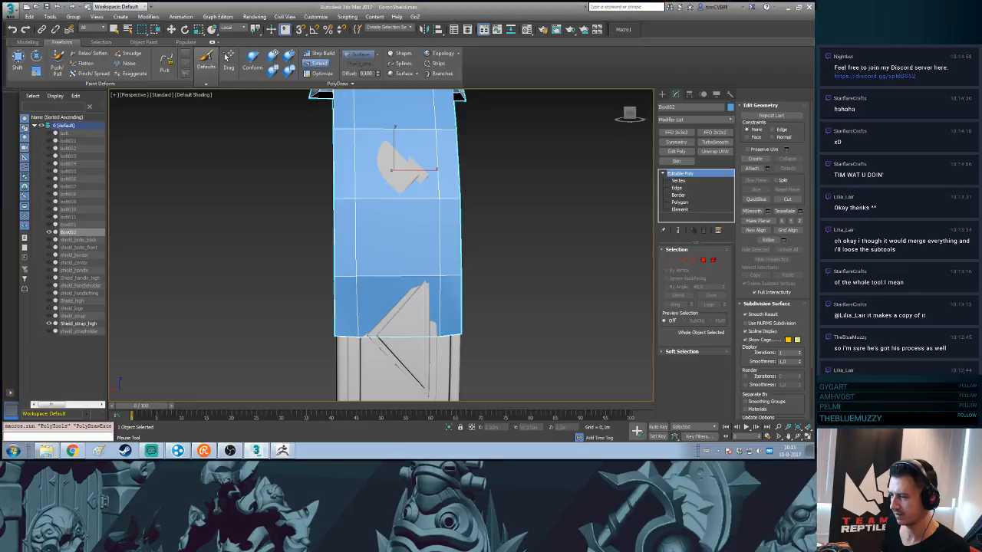
key(ctrl+z)
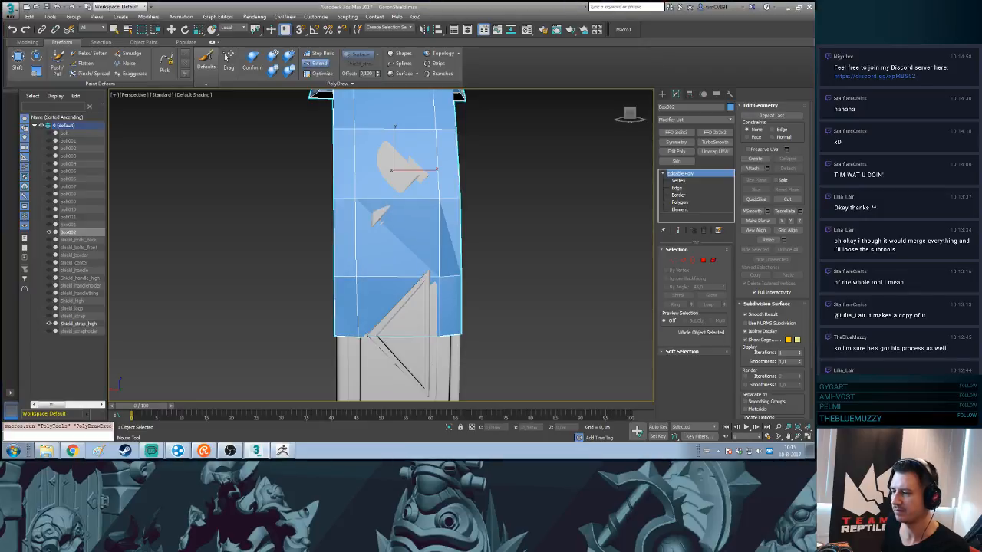
key(ctrl+z)
key(ctrl+z)
key(ctrl+z)
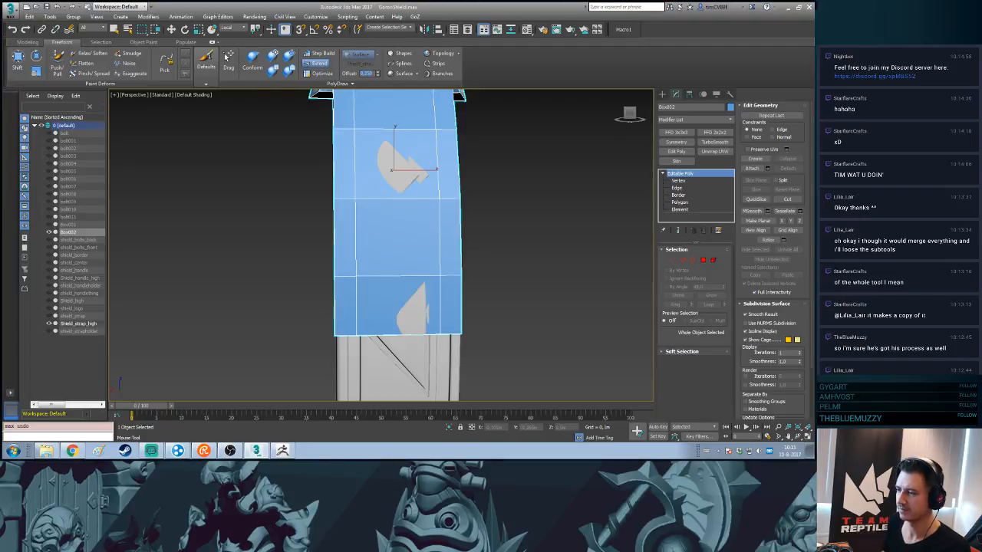
- Move the side vertices on the strap's lower segments outward with PolyDraw Extend so they wrap the high-poly strap
alt+middle_drag(399, 230, 345, 221)
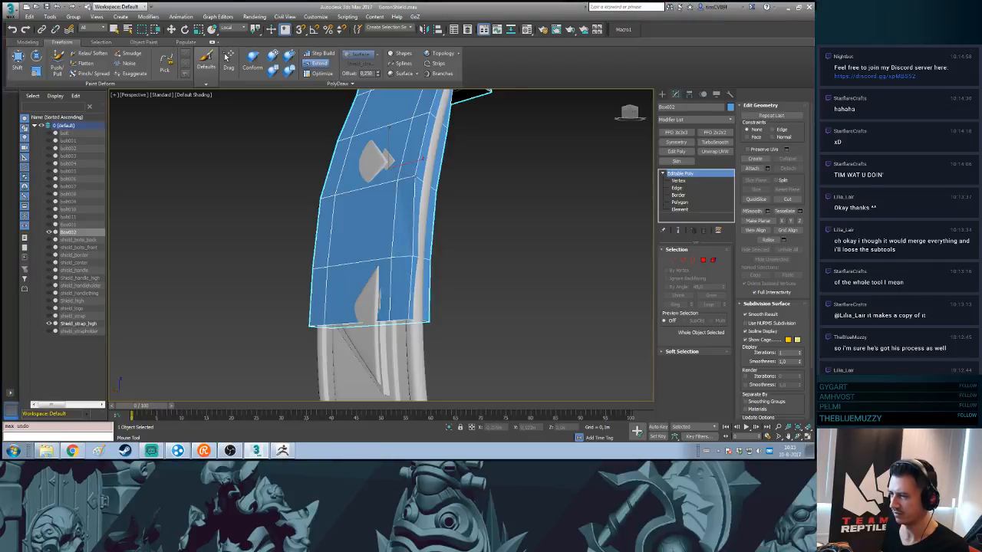
alt+middle_drag(383, 223, 345, 281)
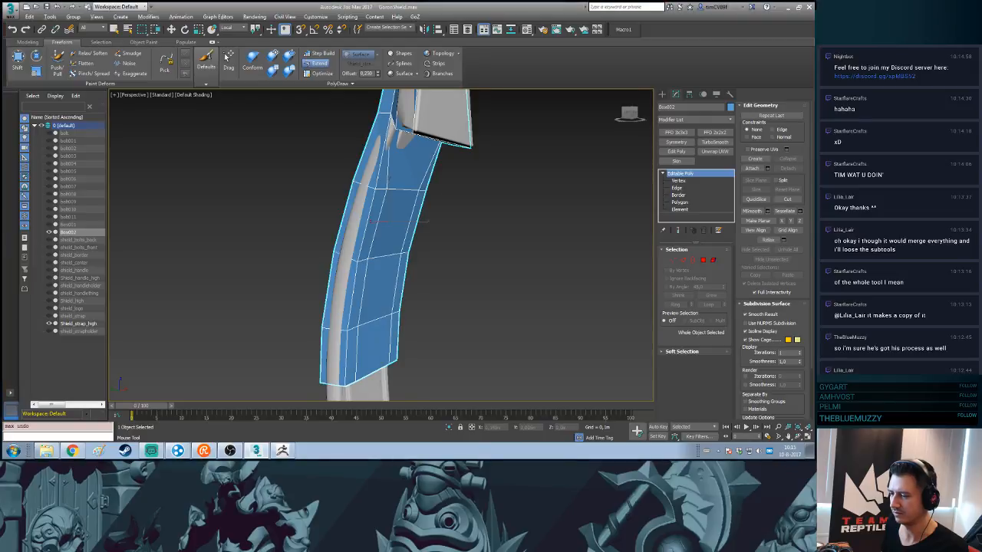
alt+middle_drag(425, 221, 363, 219)
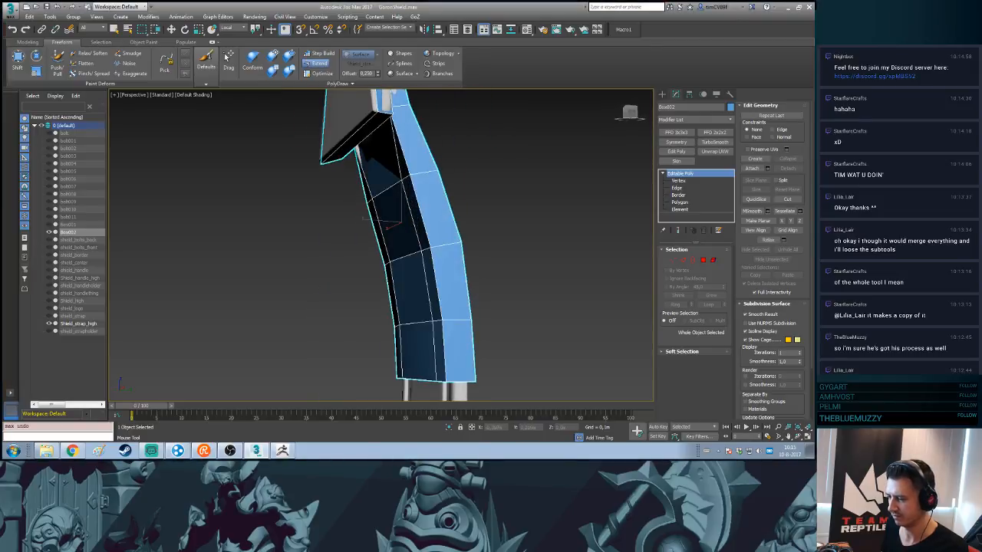
ctrl+alt+shift+drag(446, 381, 451, 382)
ctrl+alt+shift+drag(442, 319, 447, 319)
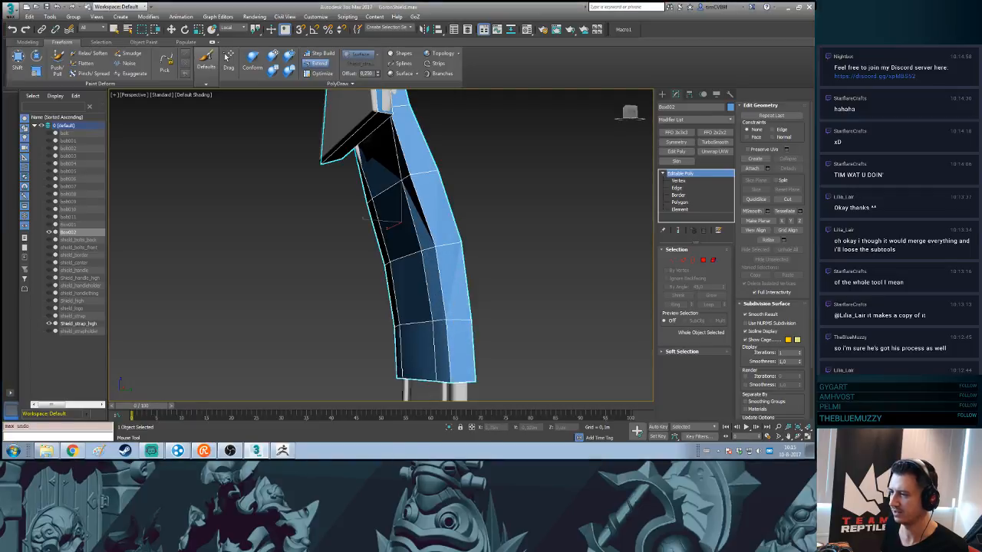
alt+middle_drag(363, 219, 398, 220)
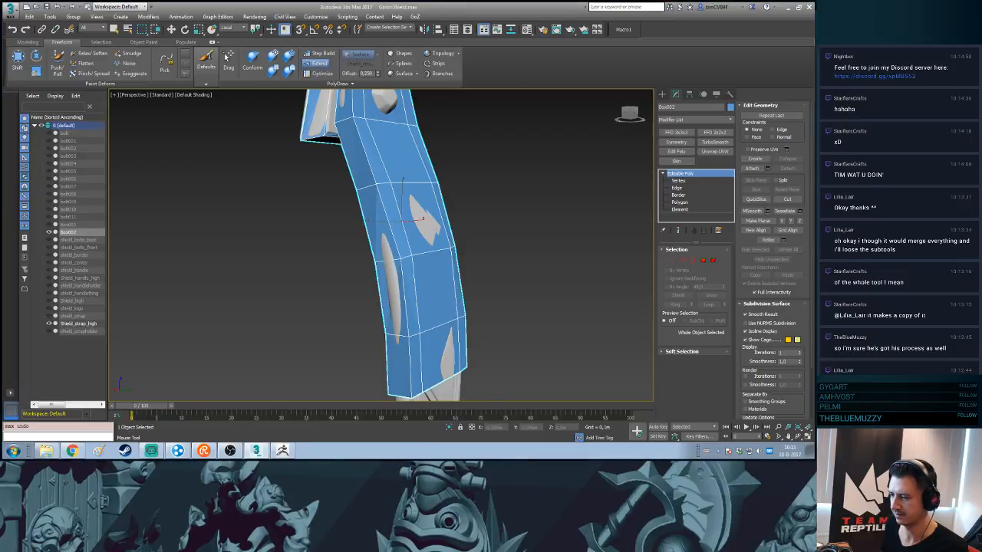
middle_drag(400, 222, 397, 164)
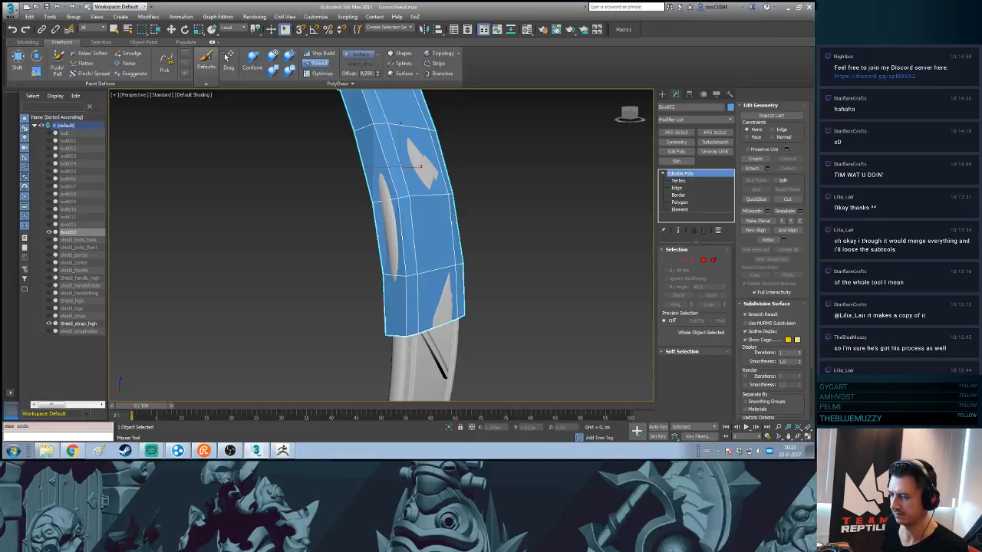
alt+middle_drag(397, 164, 499, 166)
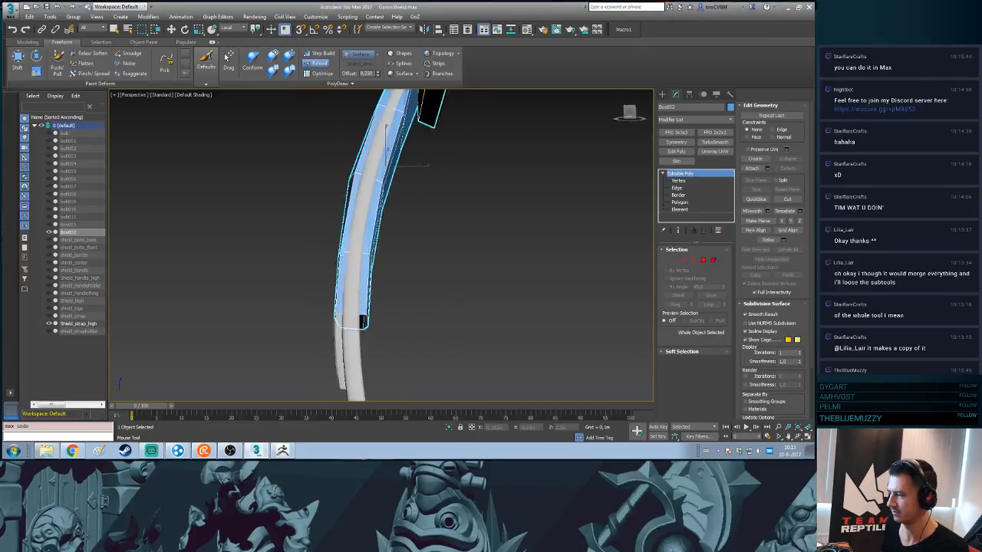
alt+middle_drag(499, 253, 437, 270)
scroll(431, 265, down, 5)
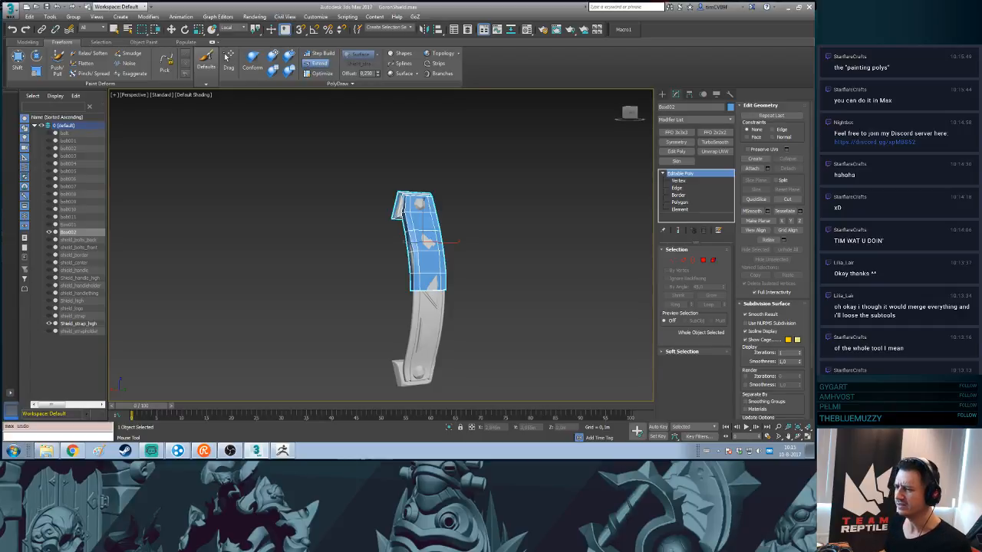
alt+middle_drag(437, 270, 472, 268)
scroll(429, 270, up, 2)
scroll(475, 269, up, 5)
scroll(460, 268, down, 5)
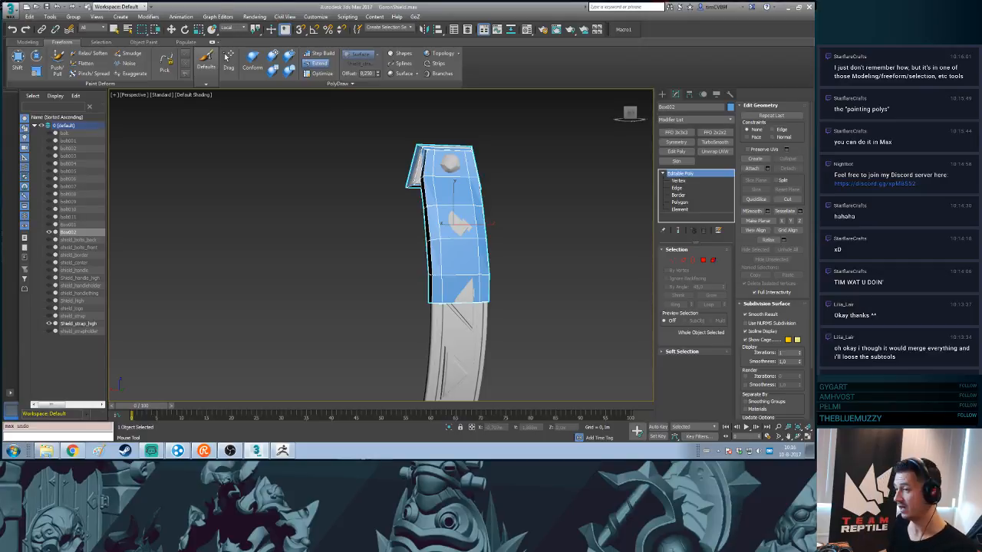
middle_drag(472, 268, 390, 244)
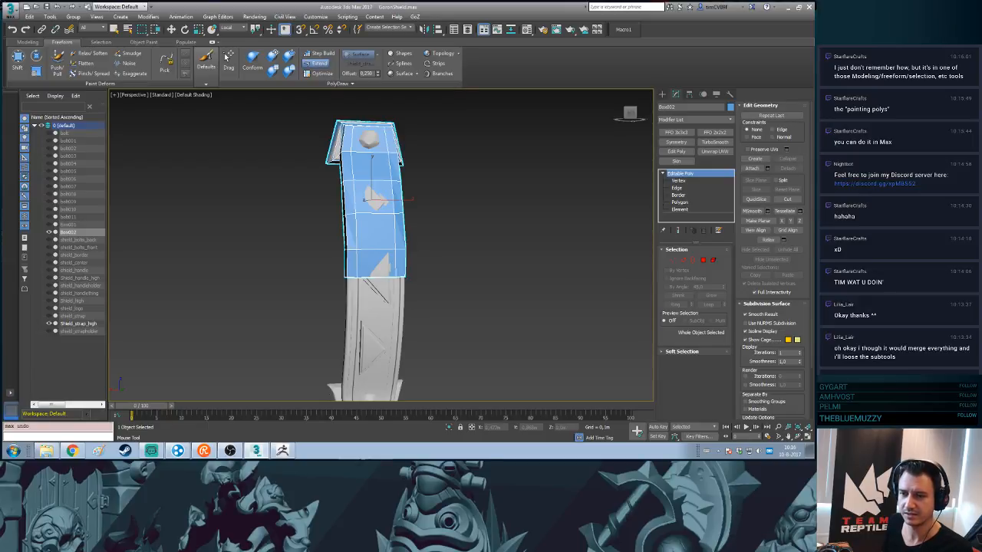
- Unhide the shield mesh Box001, clear the selection and reselect the strap mesh Box002
click(49, 225)
middle_drag(389, 244, 452, 273)
scroll(402, 276, down, 5)
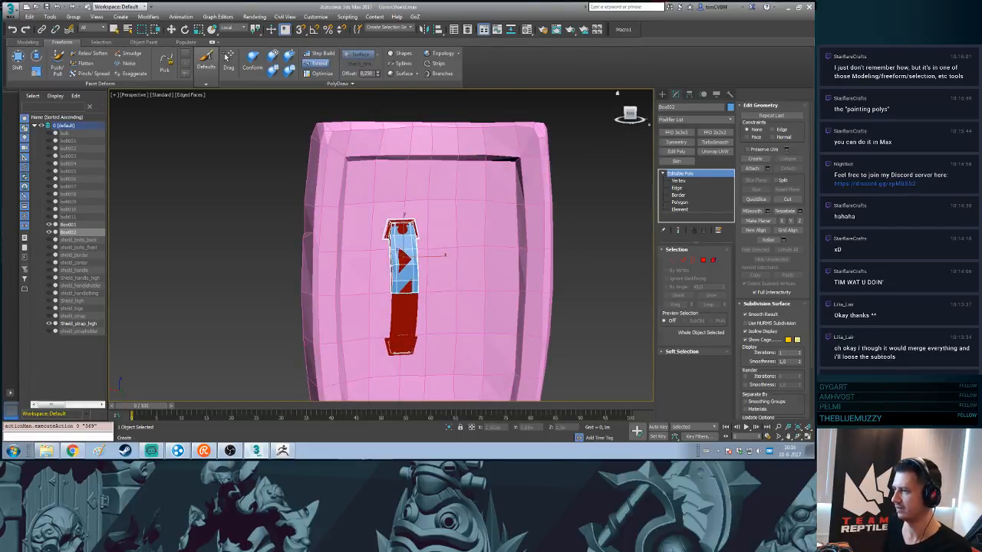
key(ctrl+d)
click(406, 270)
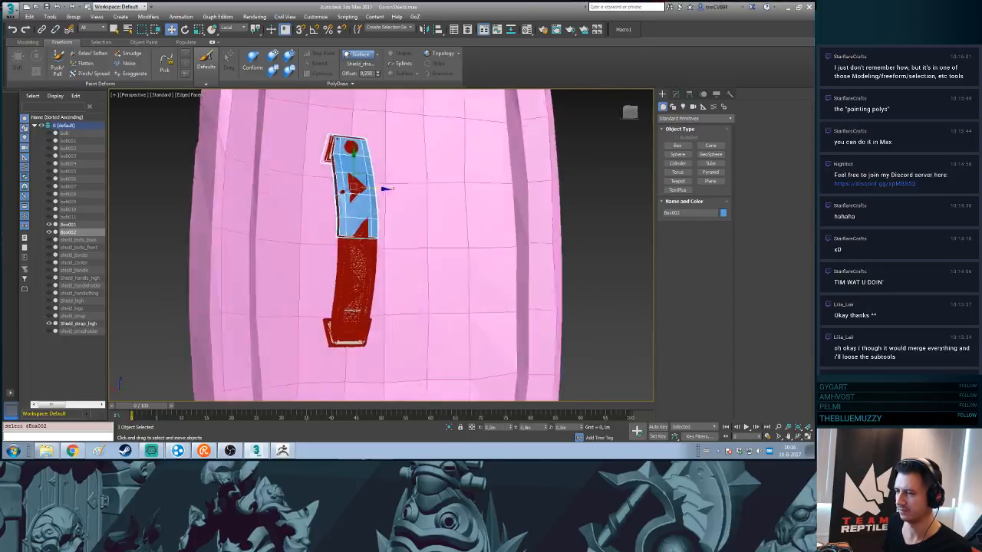
alt+middle_drag(405, 268, 378, 264)
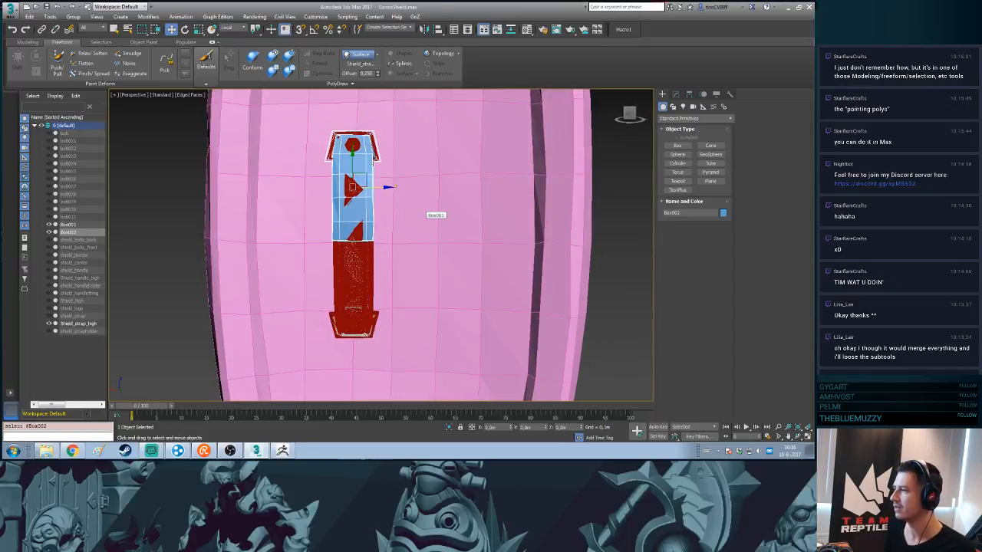
- Mirror the geometry of strap mesh Box002 along the Y axis as a copy, with an offset of about -0,134m
click(689, 94)
click(663, 94)
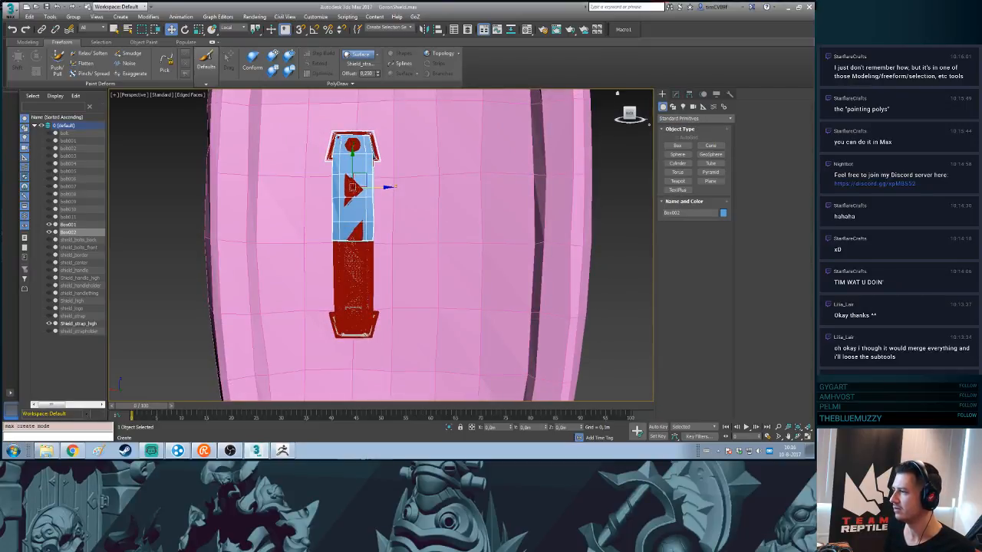
scroll(388, 249, up, 3)
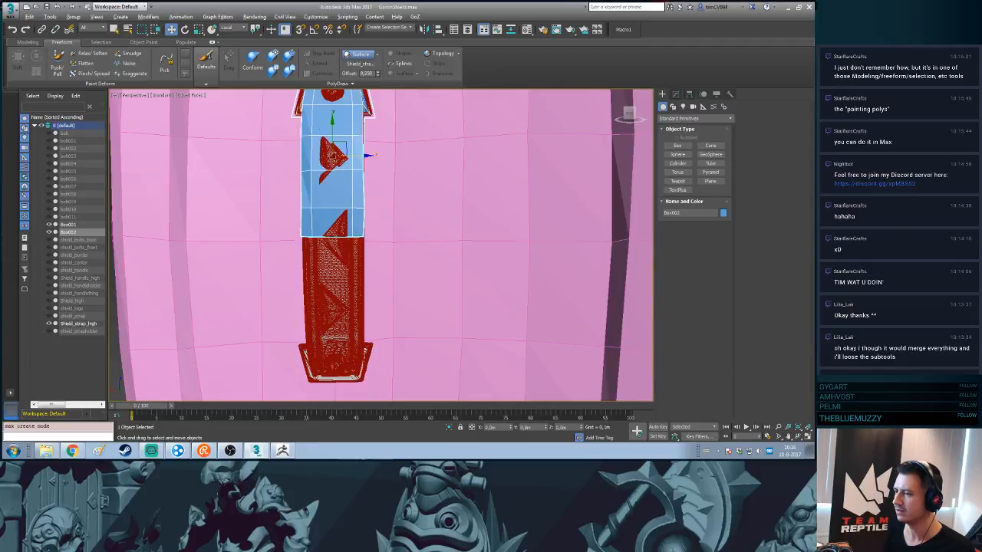
alt+middle_drag(388, 248, 386, 223)
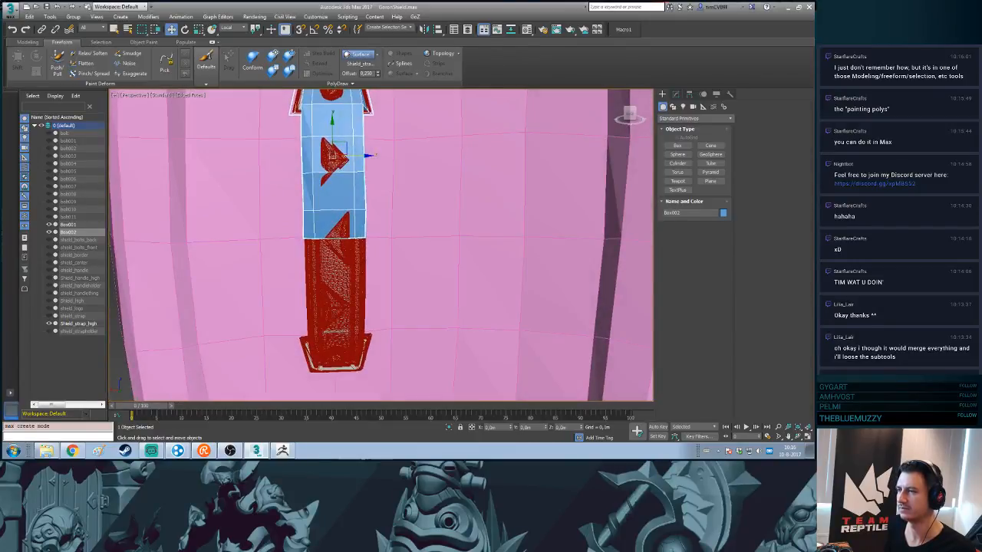
click(424, 29)
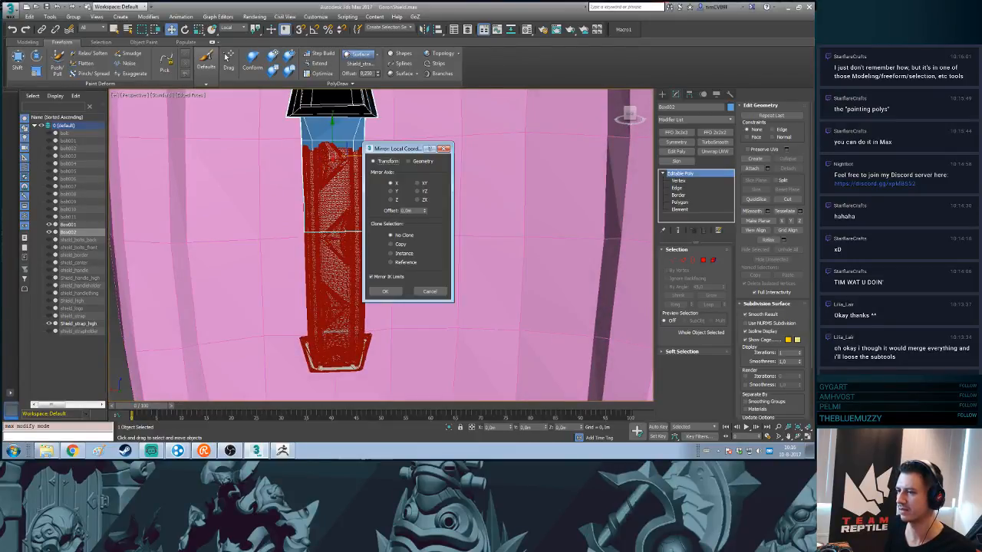
click(409, 161)
drag(403, 149, 441, 153)
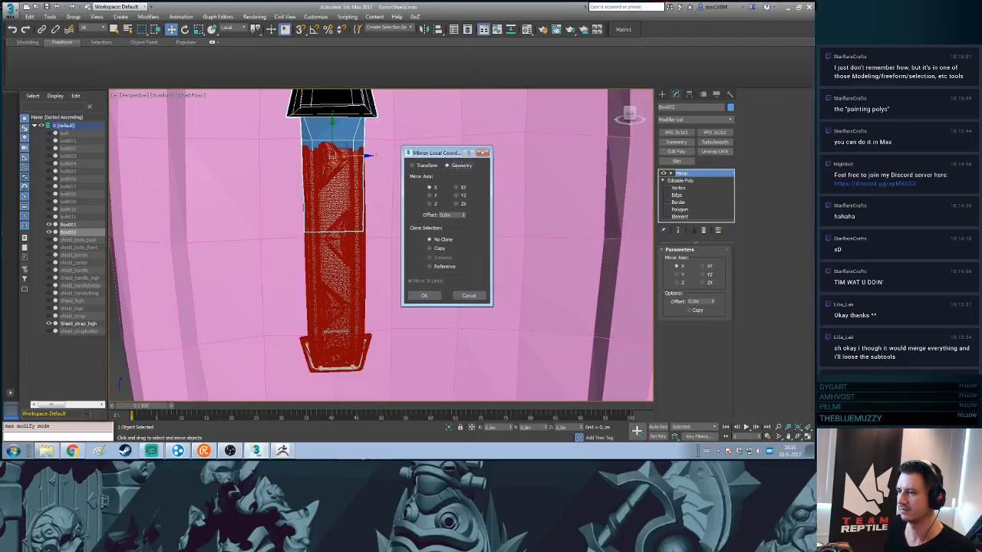
click(430, 196)
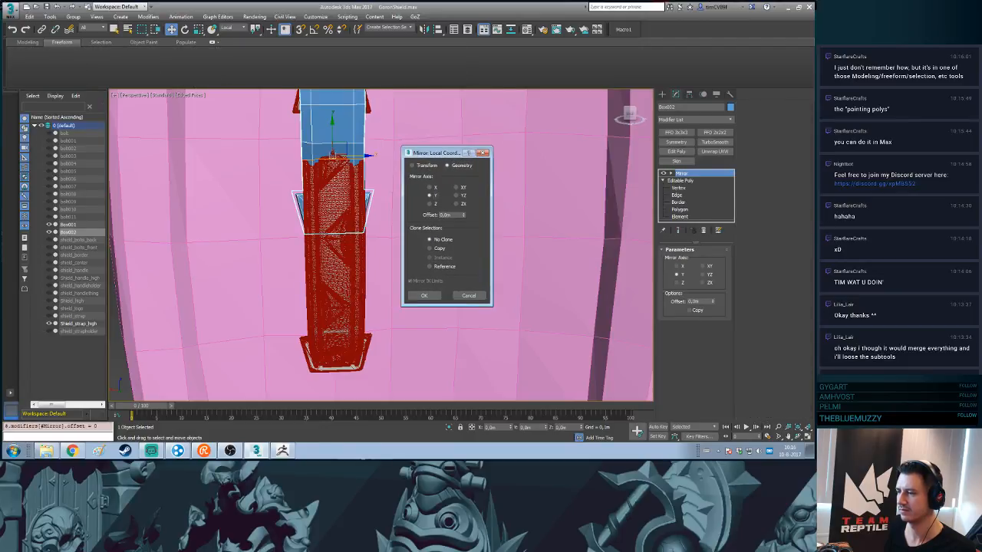
drag(463, 214, 463, 234)
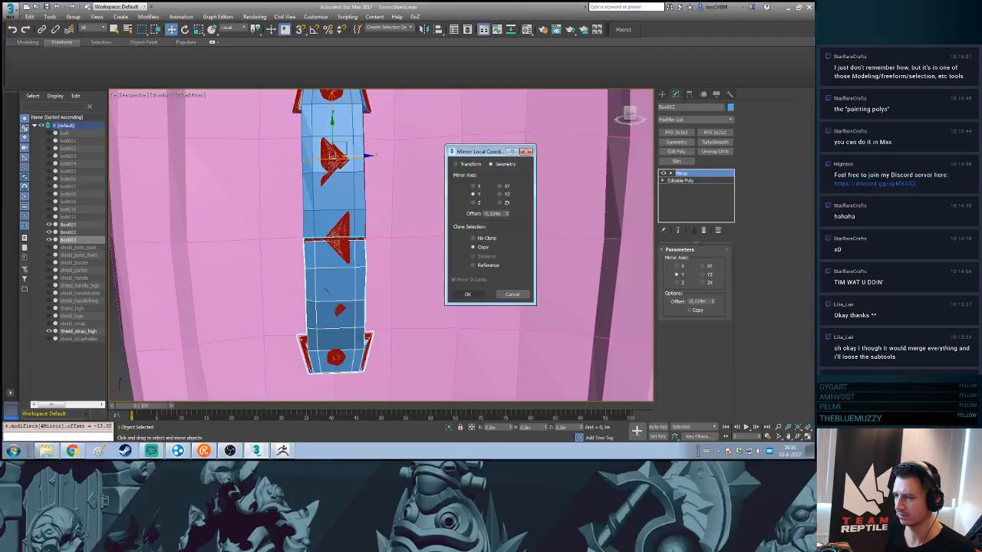
click(469, 296)
- Shift the mirror centre so the copied half lines up with the lower strap, and collapse the Mirror modifier into the mesh
alt+middle_drag(398, 283, 536, 161)
key(1)
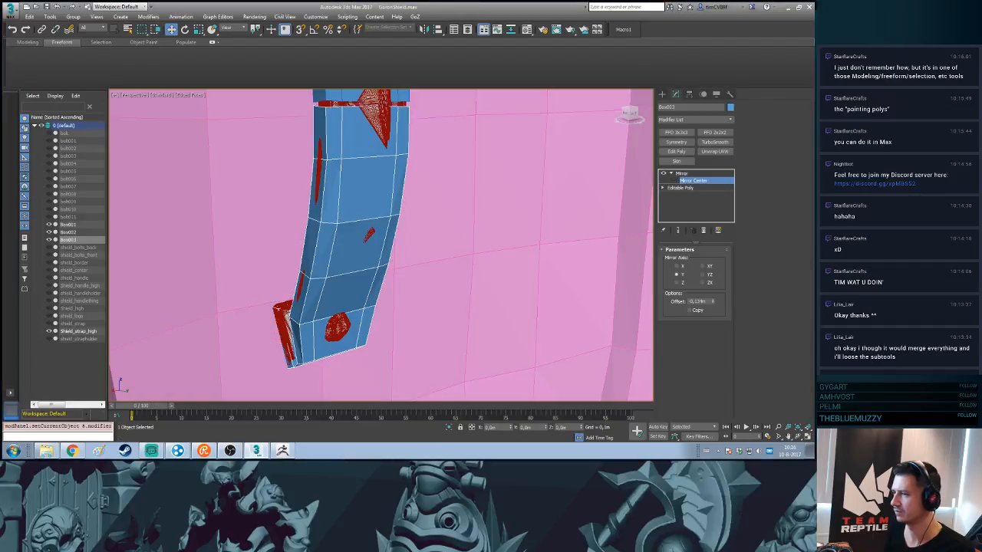
scroll(380, 245, down, 6)
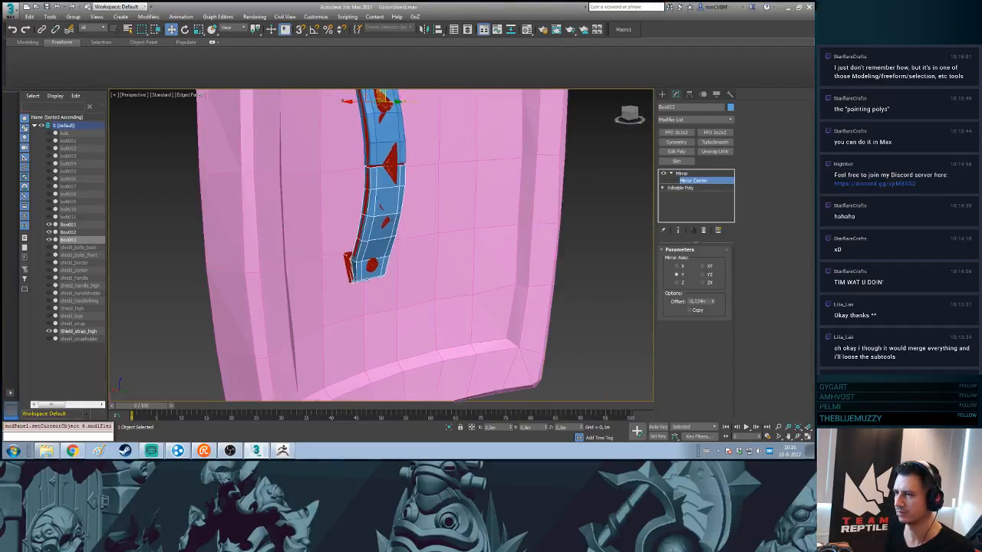
drag(379, 122, 381, 125)
middle_drag(381, 124, 392, 101)
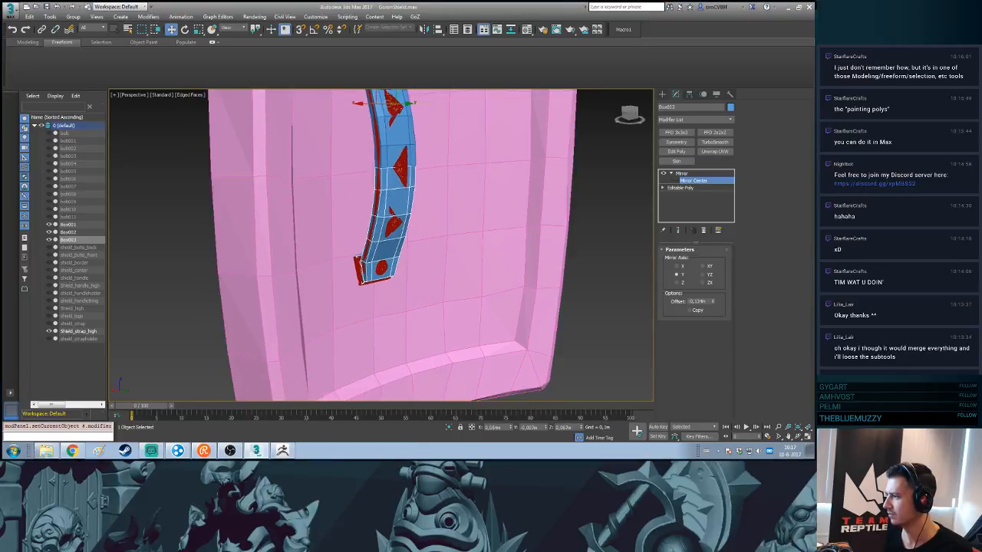
key(1)
right_click(681, 173)
click(705, 239)
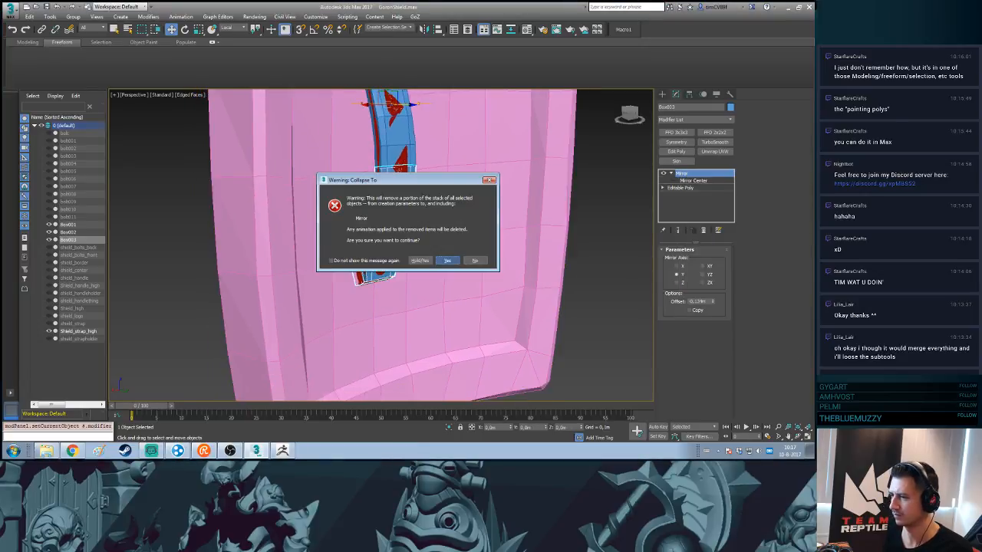
click(447, 260)
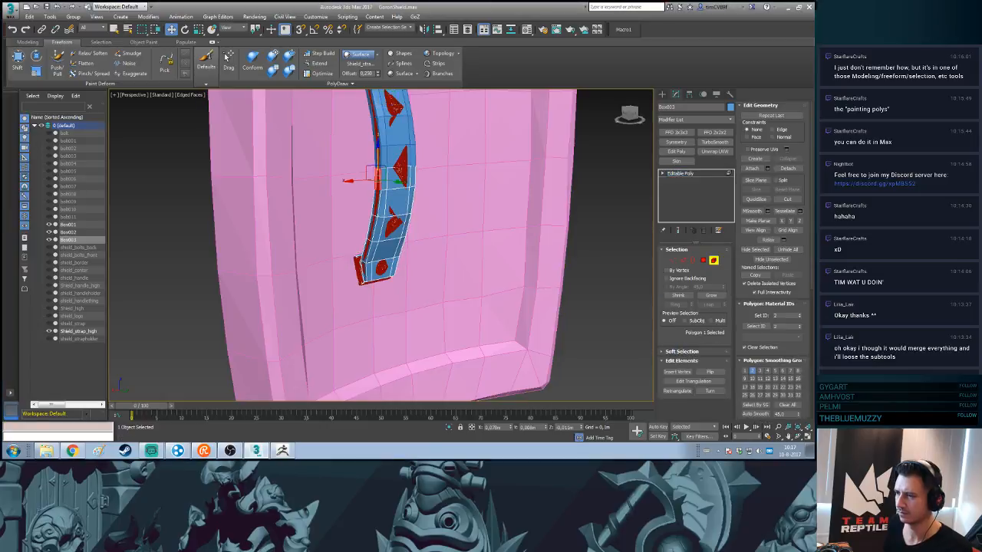
- Move all polygons of the mirrored half slightly downward to align it with the high-poly strap at the middle seam
key(ctrl+a)
key(z)
alt+middle_drag(406, 261, 349, 238)
drag(387, 229, 386, 233)
alt+middle_drag(386, 233, 382, 384)
key(1)
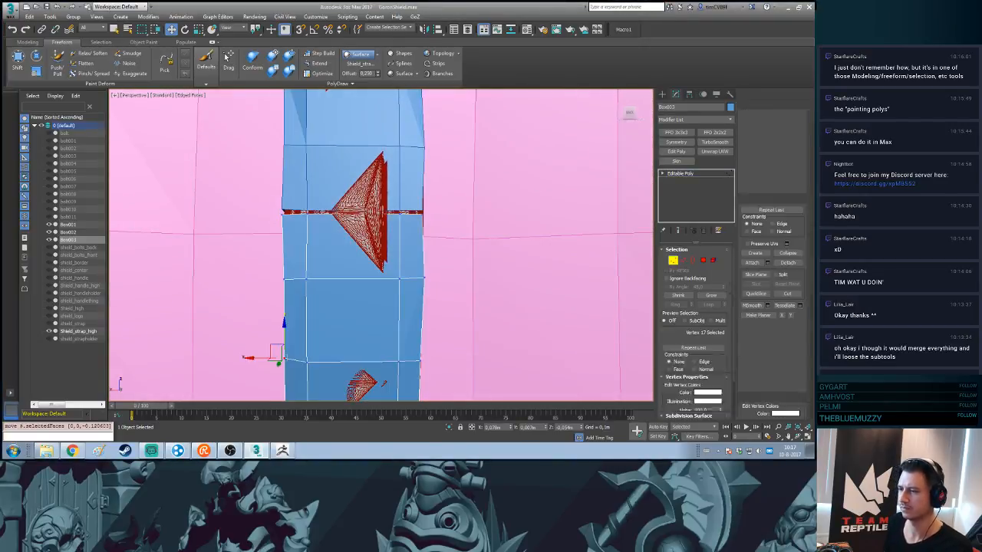
- Attach the mirrored lower half to the upper strap mesh Box002
click(662, 94)
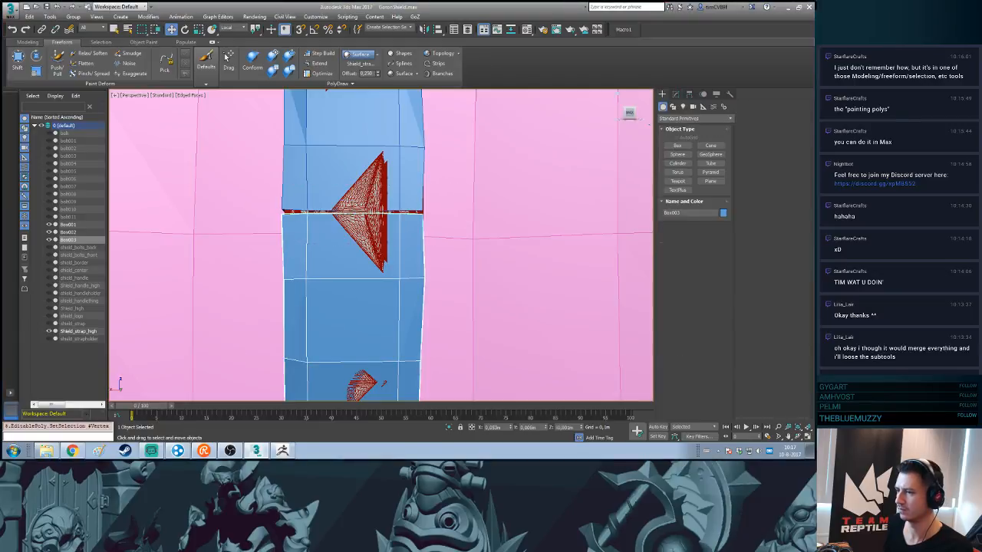
click(410, 180)
click(676, 94)
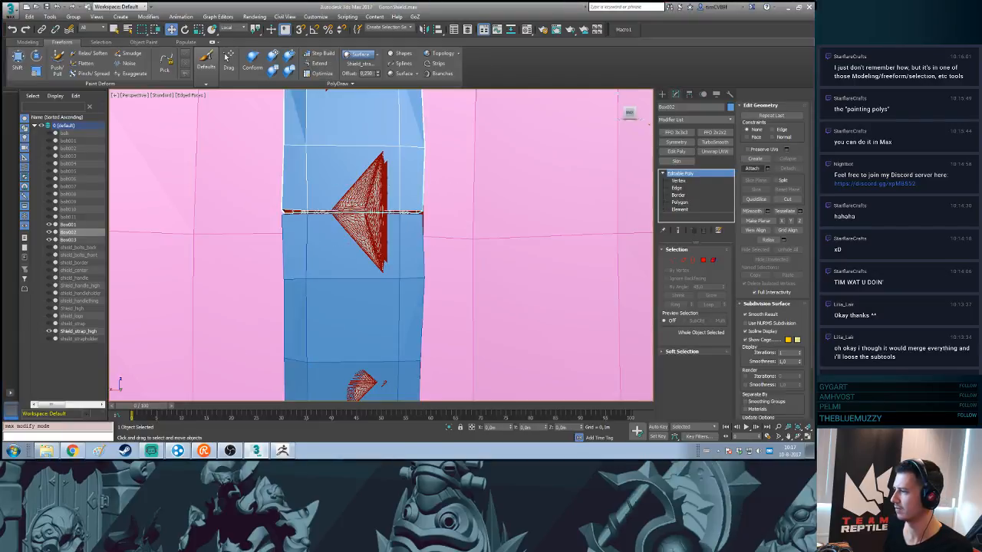
click(752, 168)
click(407, 249)
key(w)
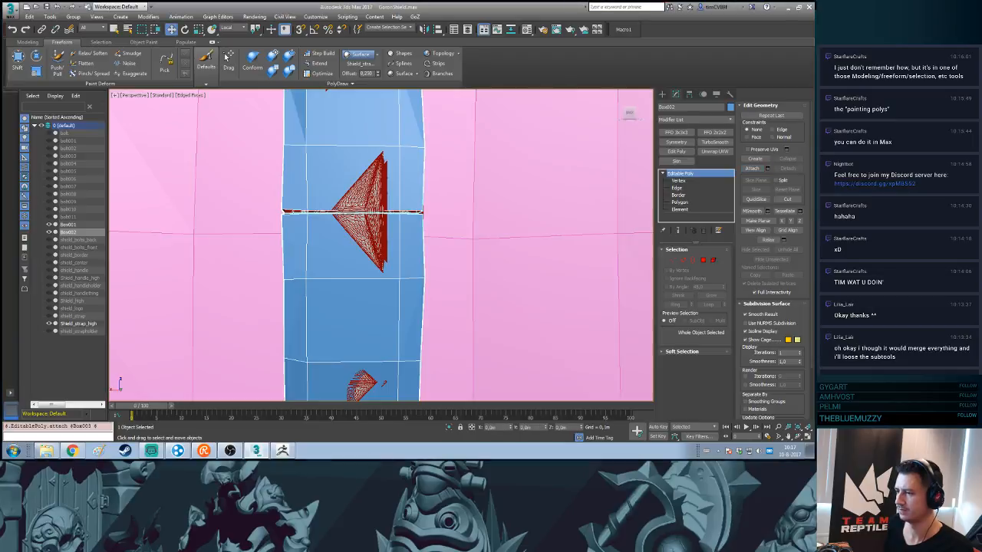
- In wireframe display, select the vertices along the middle seam of the strap and weld the two halves together
key(F3)
key(1)
drag(254, 198, 509, 253)
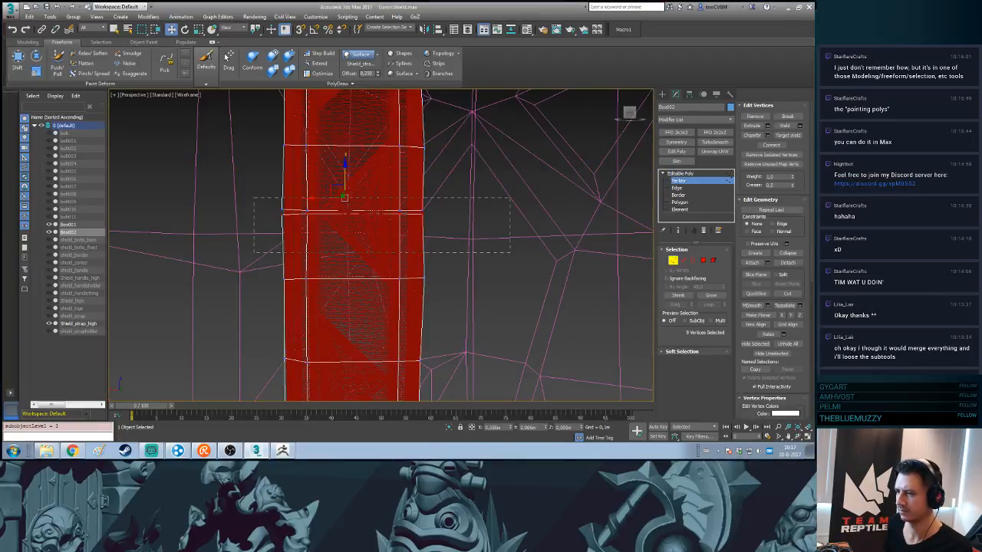
alt+middle_drag(383, 245, 445, 253)
key(r)
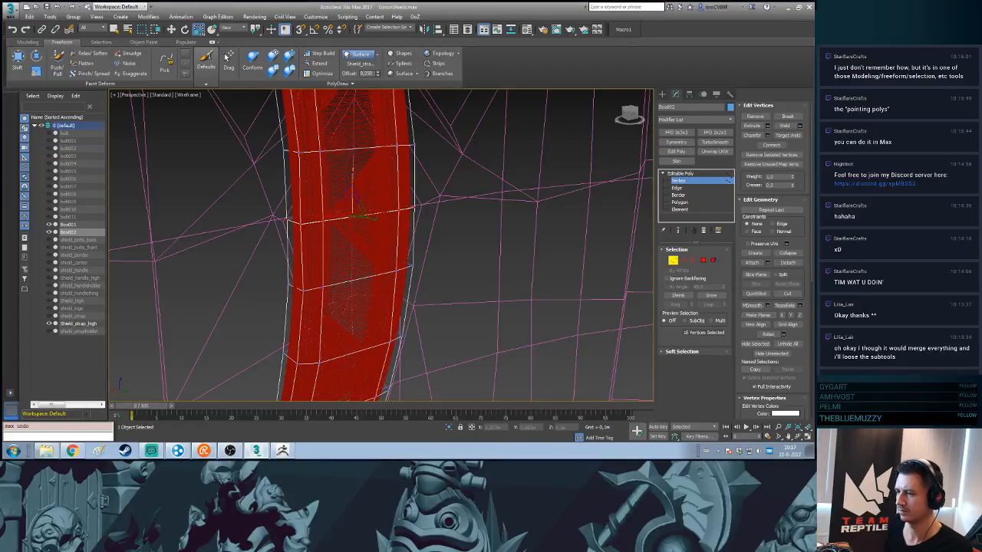
key(ctrl+shift+w)
scroll(361, 245, down, 2)
middle_drag(352, 291, 441, 238)
middle_drag(384, 245, 320, 244)
key(1)
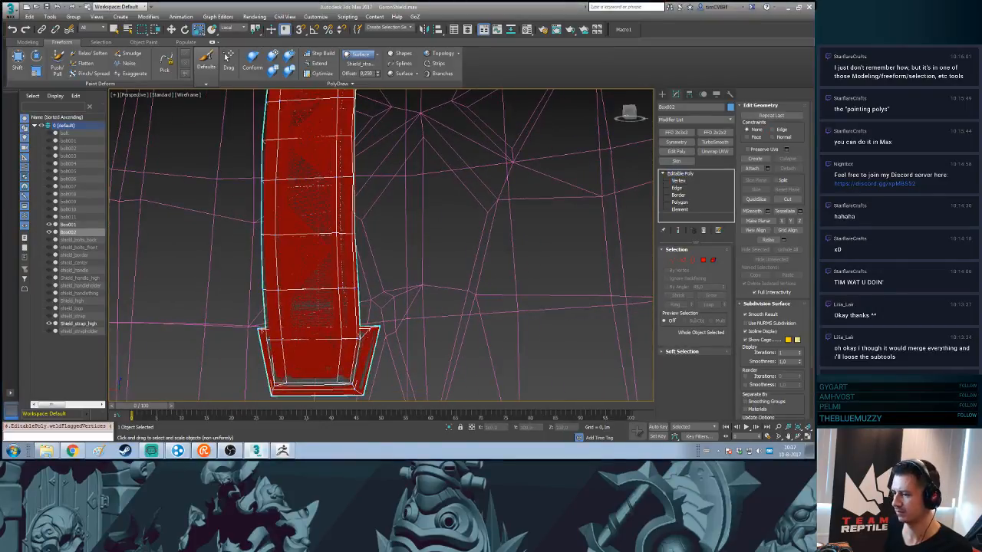
- Examine the joined strap's seam in wireframe, and its fit around the sculpt and upper end in shaded display
middle_drag(345, 322, 365, 184)
scroll(383, 245, up, 3)
alt+middle_drag(365, 230, 308, 304)
scroll(383, 246, up, 5)
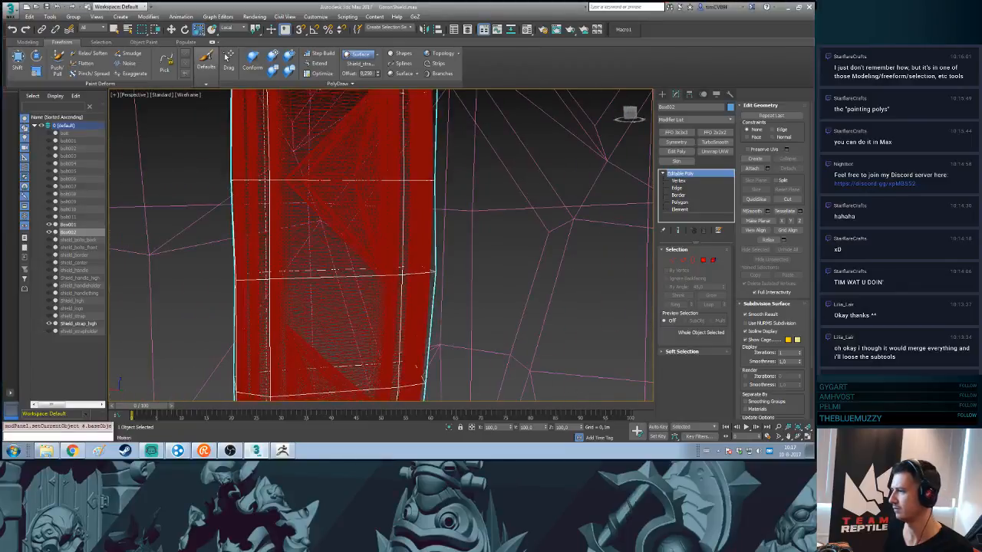
click(663, 95)
scroll(399, 245, down, 6)
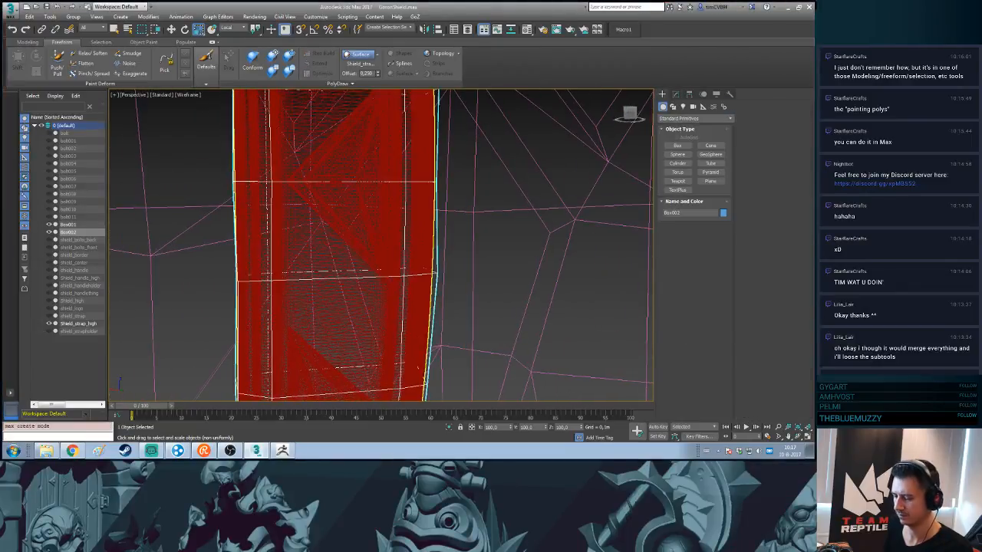
key(F3)
alt+middle_drag(399, 245, 494, 249)
scroll(490, 249, up, 3)
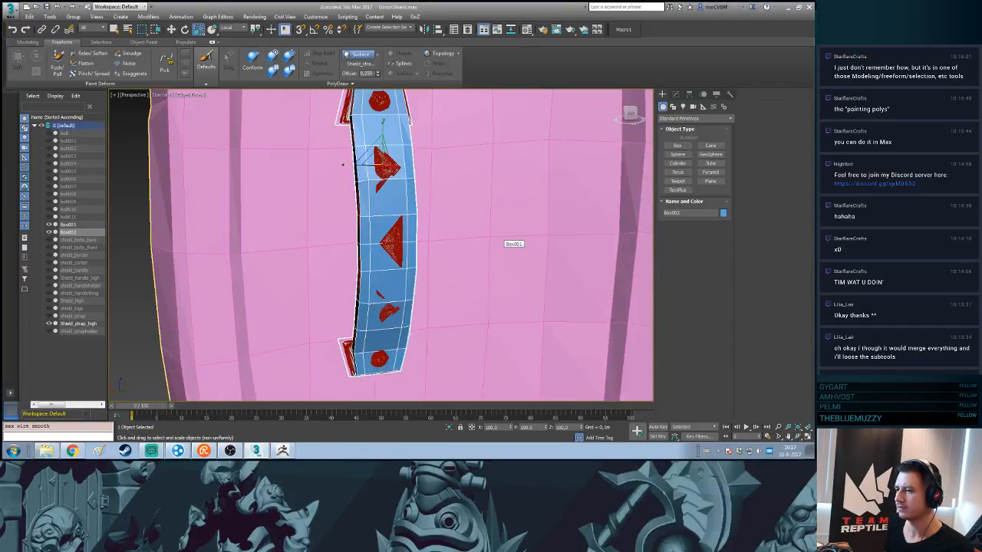
alt+middle_drag(343, 164, 297, 176)
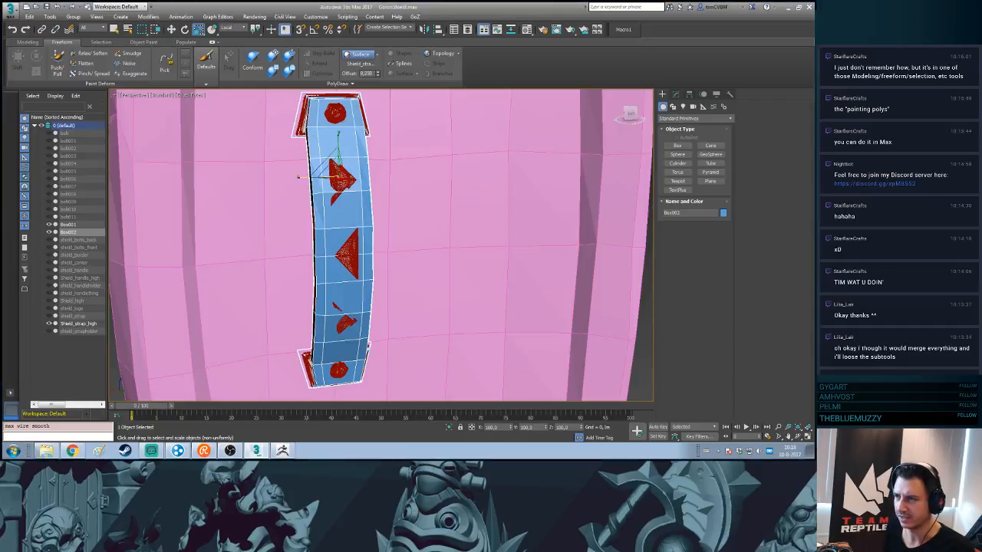
alt+middle_drag(297, 176, 288, 276)
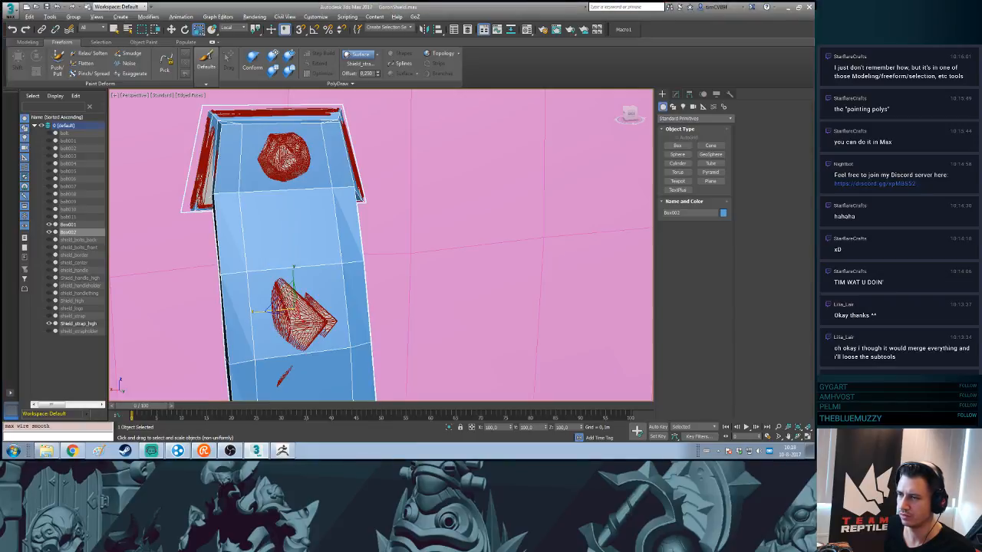
mouse_move(287, 276)
alt+middle_down()
mouse_move(353, 279)
mouse_move(292, 279)
alt+middle_up()
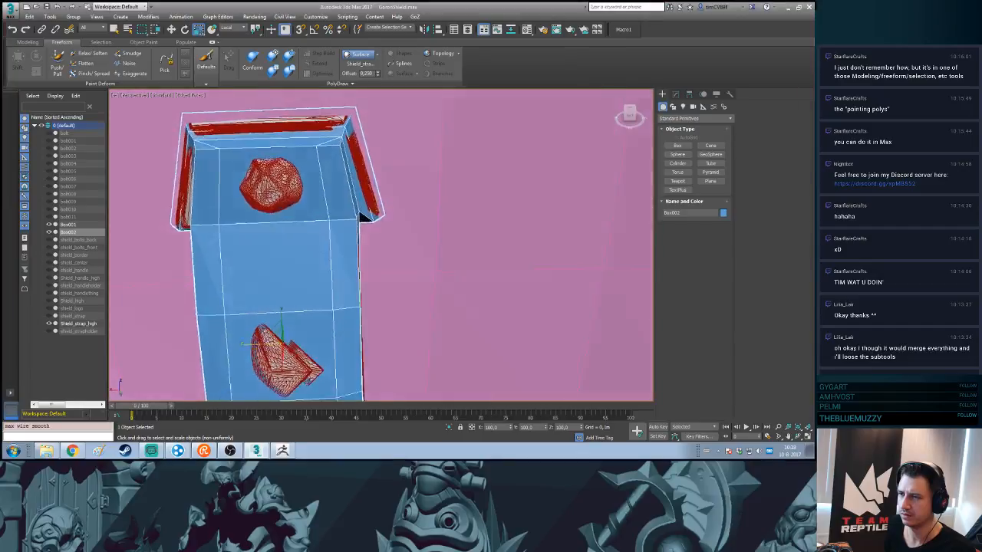
alt+middle_drag(363, 216, 394, 218)
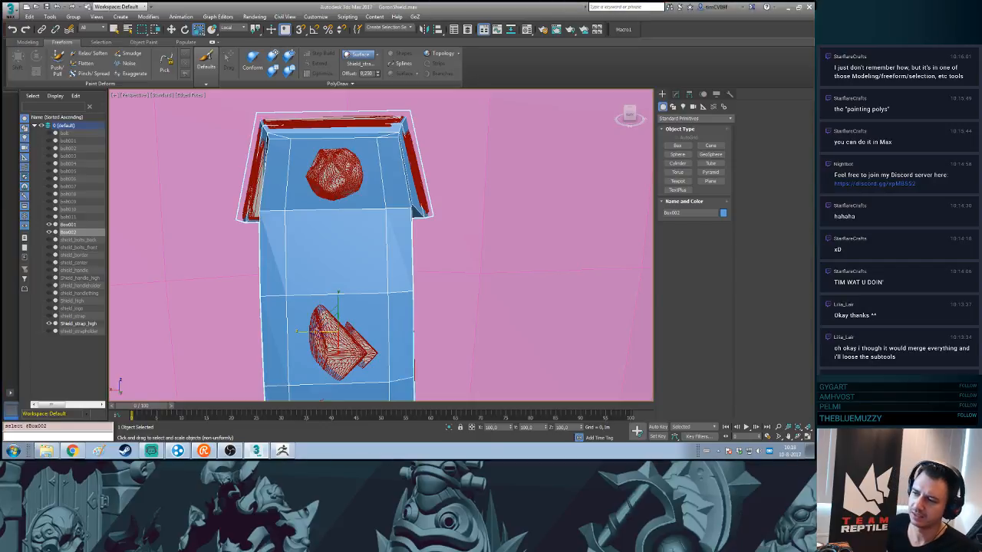
- Move the front polygon at the strap's upper end slightly outward to cover more of the high-poly mesh
mouse_move(345, 253)
alt+middle_down()
mouse_move(410, 256)
mouse_move(392, 245)
mouse_move(341, 253)
mouse_move(398, 257)
mouse_move(353, 253)
mouse_move(388, 250)
mouse_move(361, 255)
alt+middle_up()
click(675, 94)
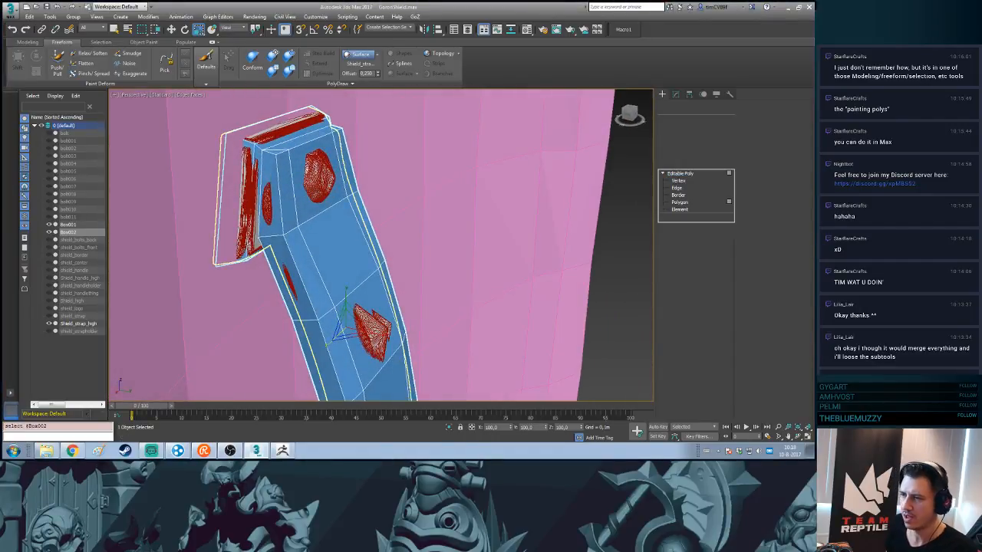
key(4)
drag(342, 179, 346, 179)
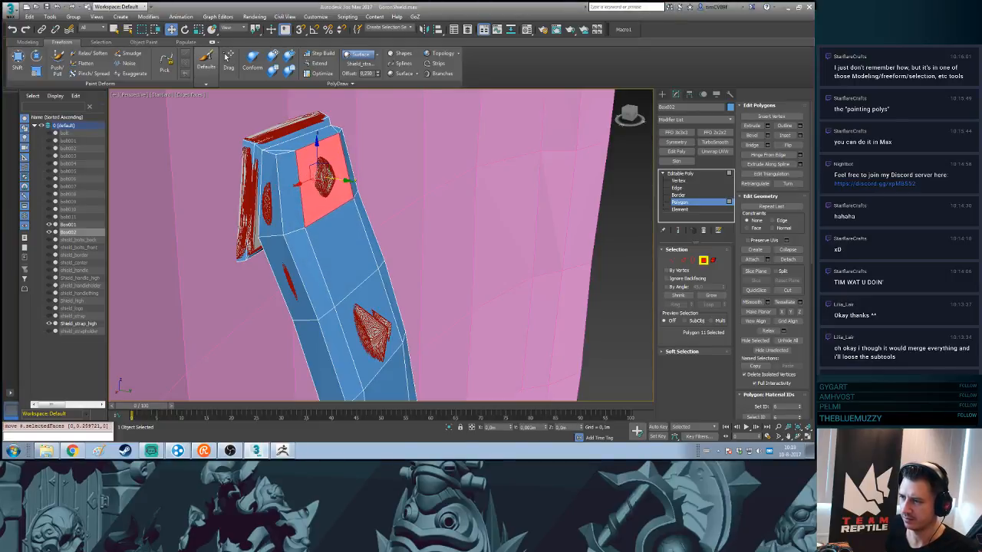
drag(347, 178, 354, 181)
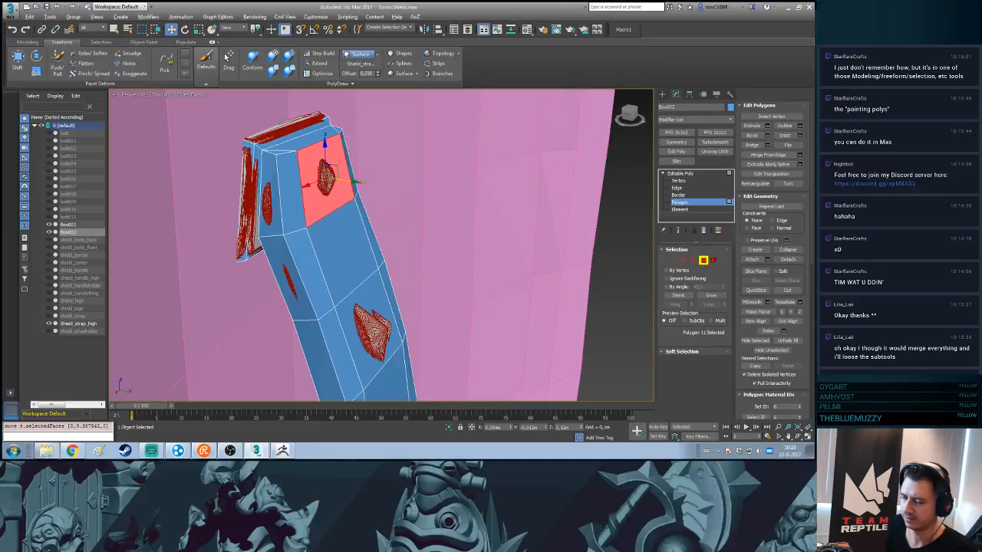
- Move the matching front polygon at the strap's lower end slightly outward
alt+middle_drag(354, 181, 307, 192)
scroll(306, 268, down, 4)
middle_drag(307, 322, 308, 131)
scroll(336, 338, up, 4)
alt+middle_drag(335, 338, 470, 316)
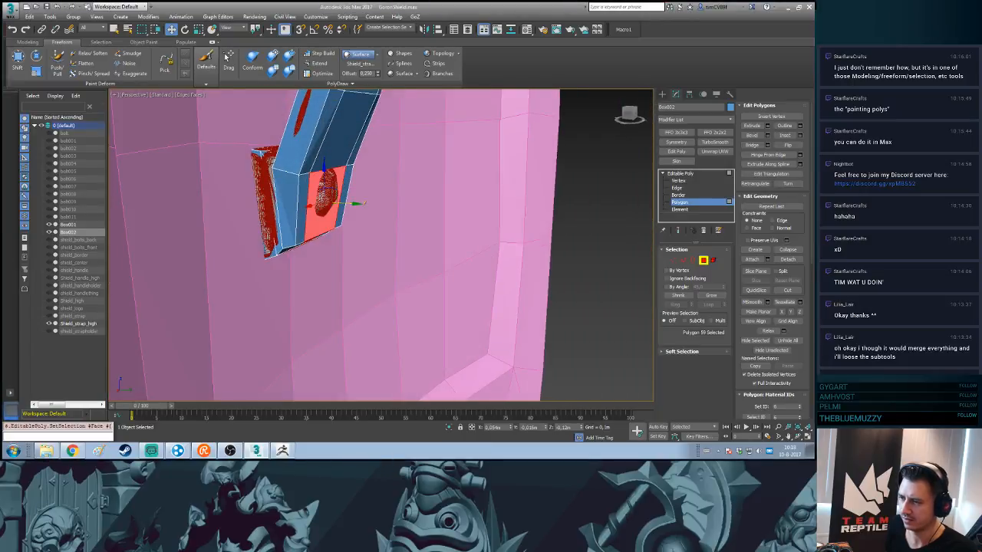
drag(347, 203, 351, 203)
- Clear the selection and review the completed low-poly strap against the whole shield
scroll(351, 203, down, 4)
middle_drag(351, 204, 196, 322)
scroll(368, 249, down, 7)
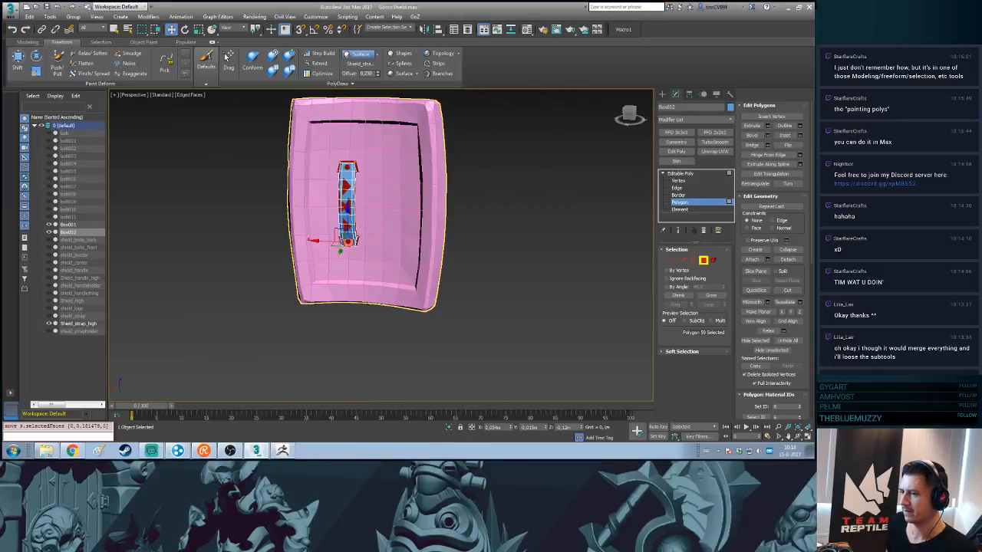
alt+middle_drag(369, 249, 468, 268)
click(663, 94)
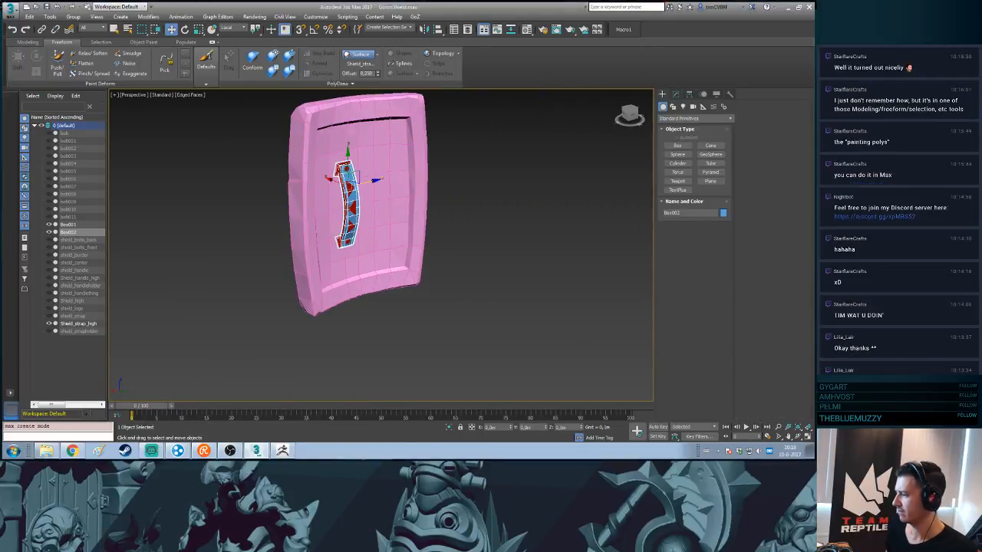
click(529, 184)
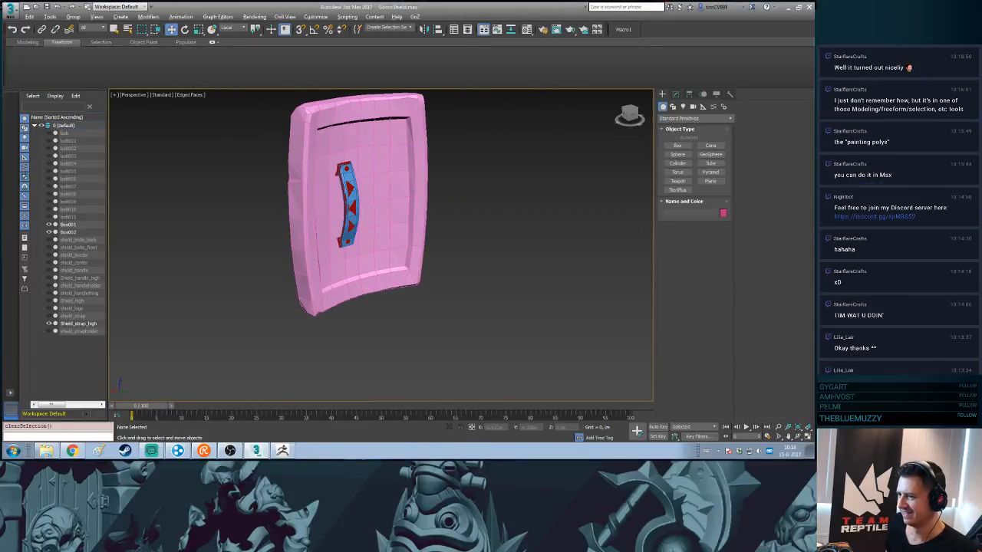
mouse_move(529, 184)
alt+middle_down()
mouse_move(637, 184)
mouse_move(541, 184)
alt+middle_up()
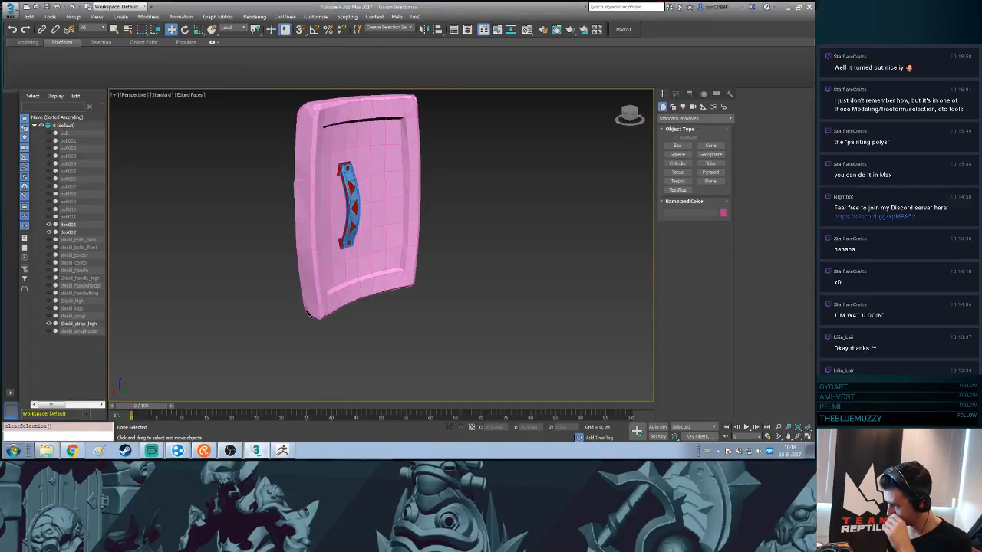
mouse_move(541, 184)
alt+middle_down()
mouse_move(614, 184)
mouse_move(559, 184)
alt+middle_up()
scroll(563, 184, up, 5)
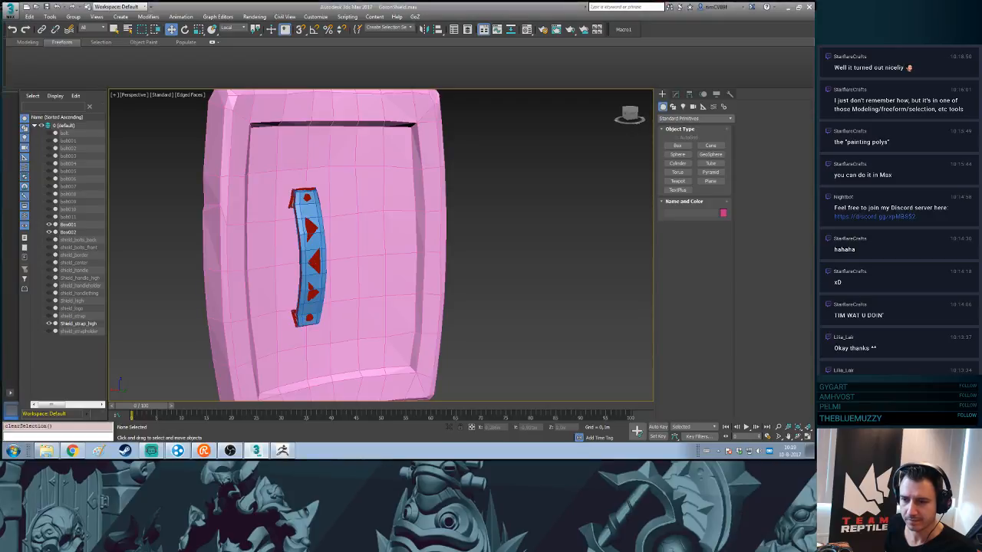
- Hide Shield_strap_high, show Shield_handle_high and examine the high-poly handle without edged faces
click(49, 323)
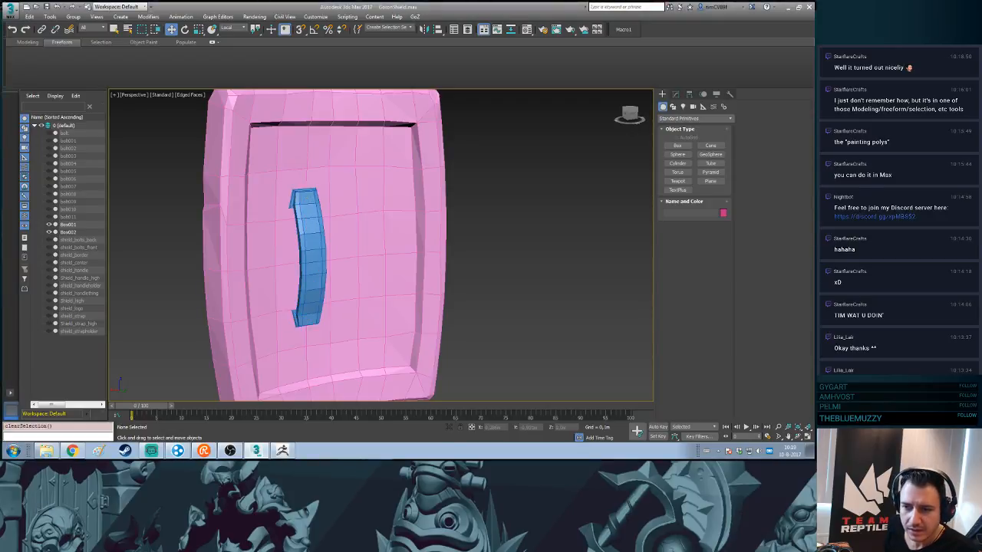
click(49, 277)
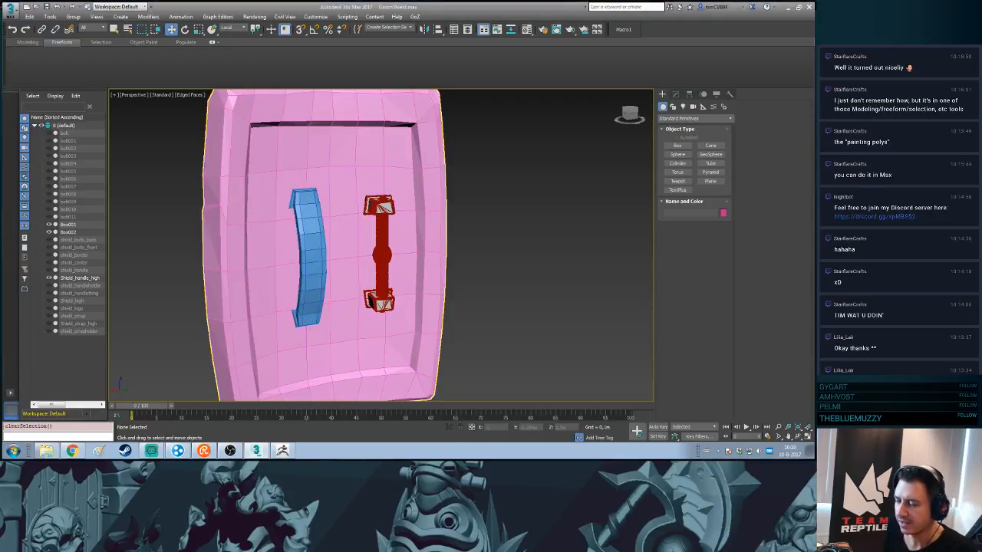
alt+middle_drag(437, 246, 453, 245)
scroll(483, 246, up, 3)
key(F3)
key(F3)
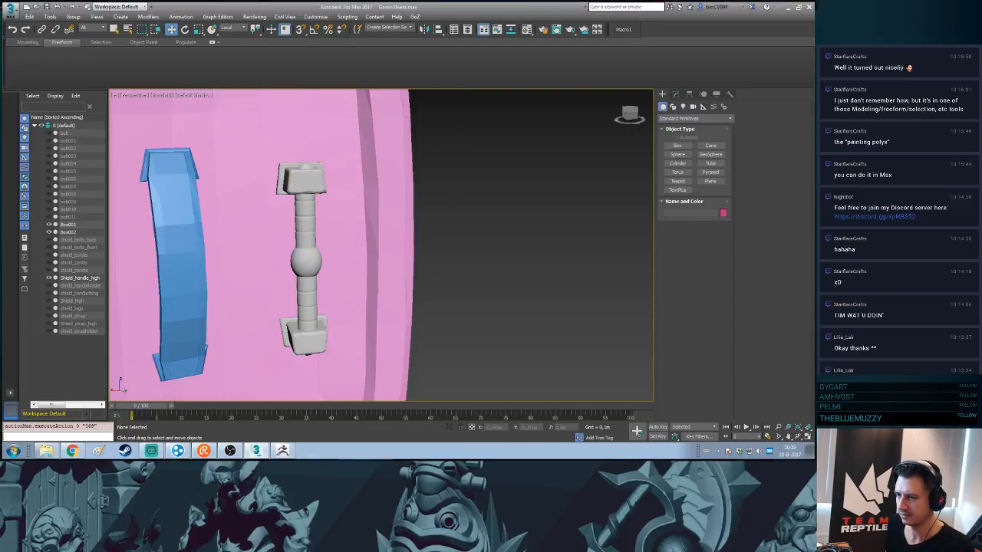
mouse_move(337, 269)
alt+middle_down()
mouse_move(375, 269)
mouse_move(395, 241)
mouse_move(264, 303)
mouse_move(345, 303)
mouse_move(322, 310)
mouse_move(337, 305)
alt+middle_up()
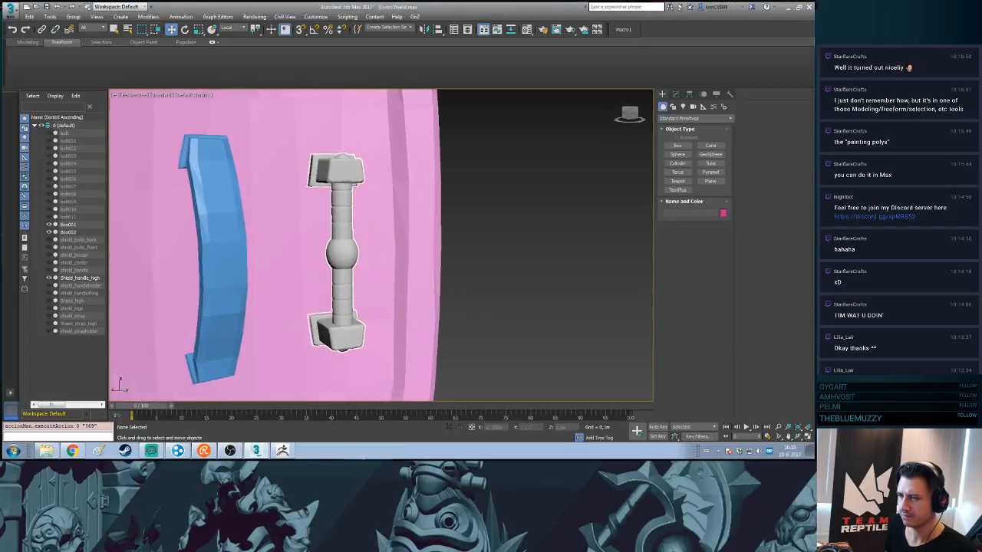
scroll(230, 253, up, 3)
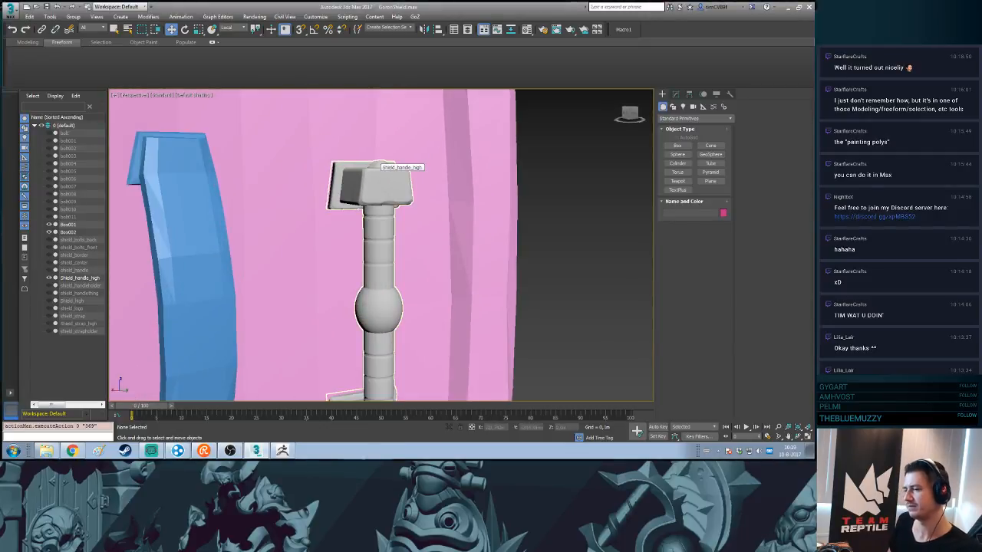
alt+middle_drag(380, 164, 342, 205)
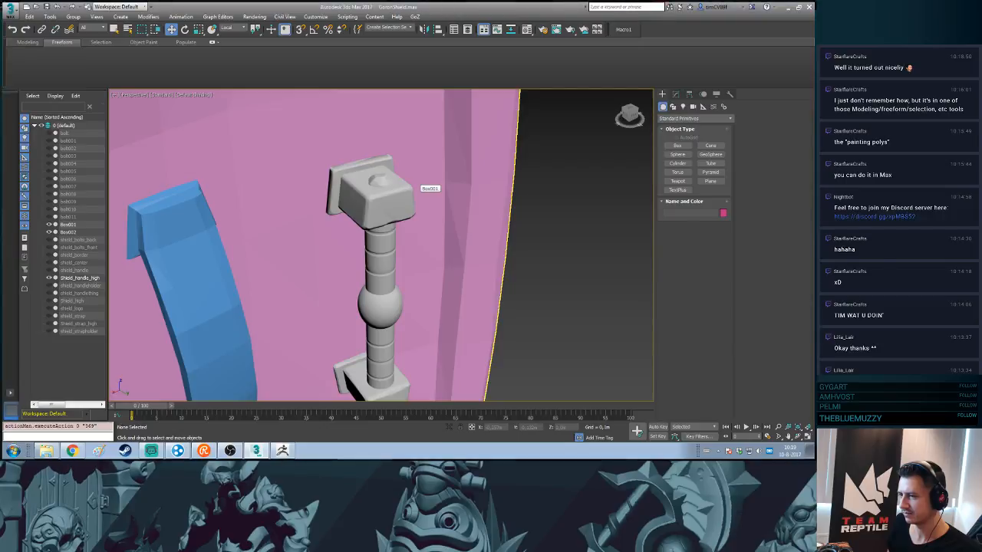
mouse_move(420, 184)
alt+middle_down()
mouse_move(453, 180)
mouse_move(422, 199)
mouse_move(410, 178)
alt+middle_up()
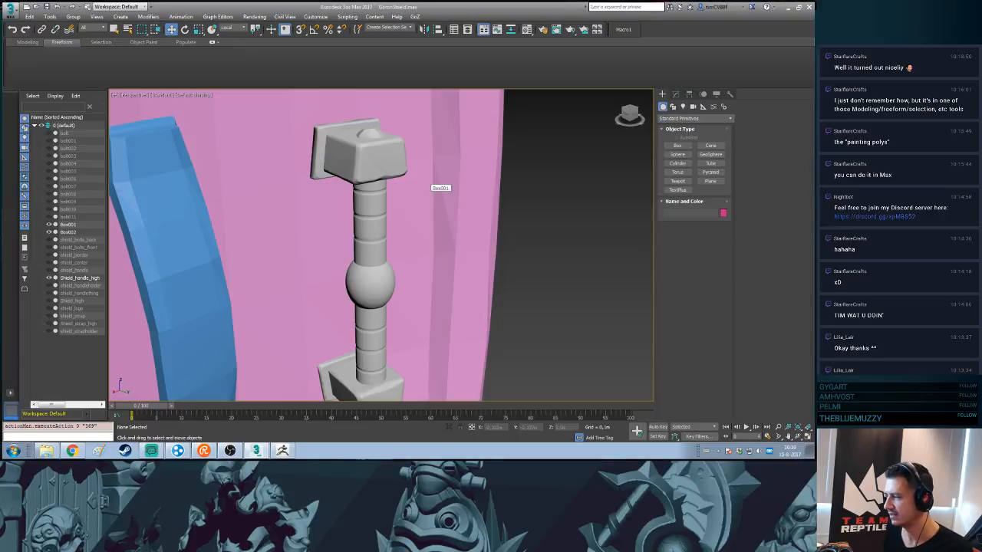
click(326, 392)
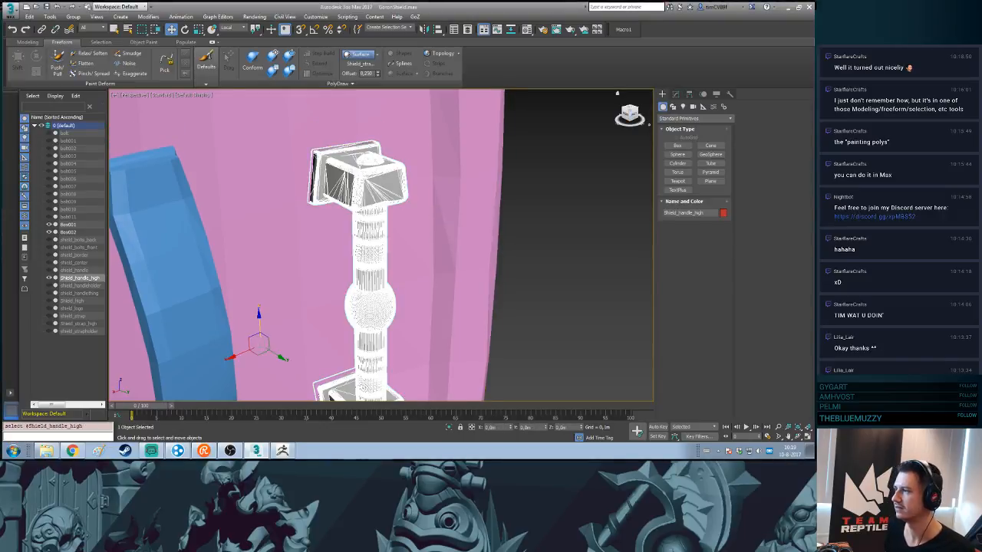
key(ctrl+d)
click(181, 264)
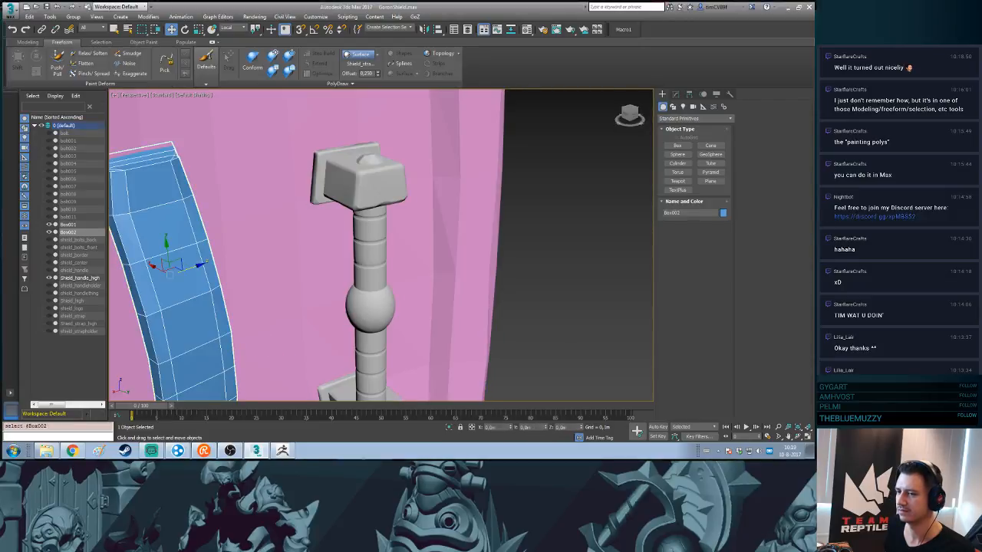
click(675, 94)
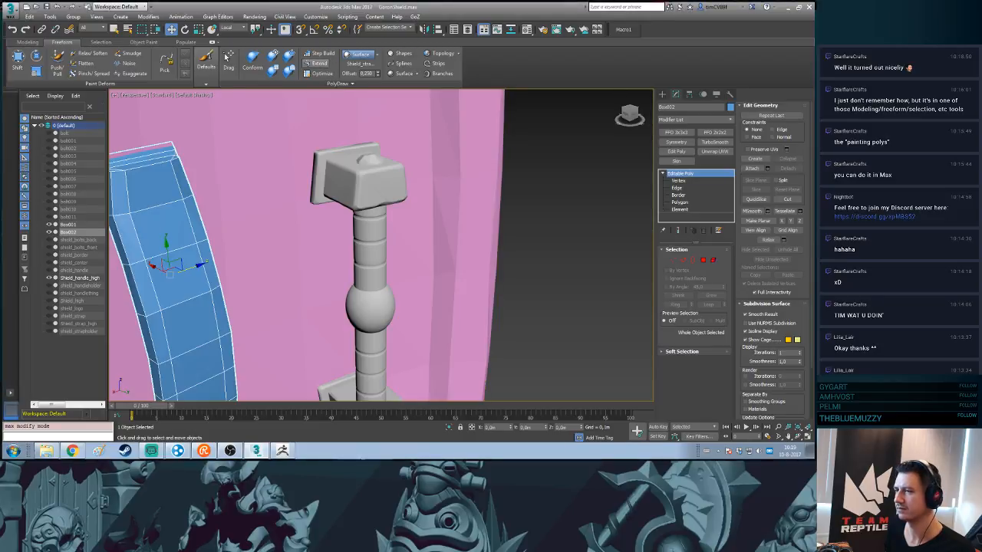
click(319, 54)
mouse_move(330, 184)
alt+middle_down()
mouse_move(269, 151)
mouse_move(321, 180)
alt+middle_up()
key(ctrl+z)
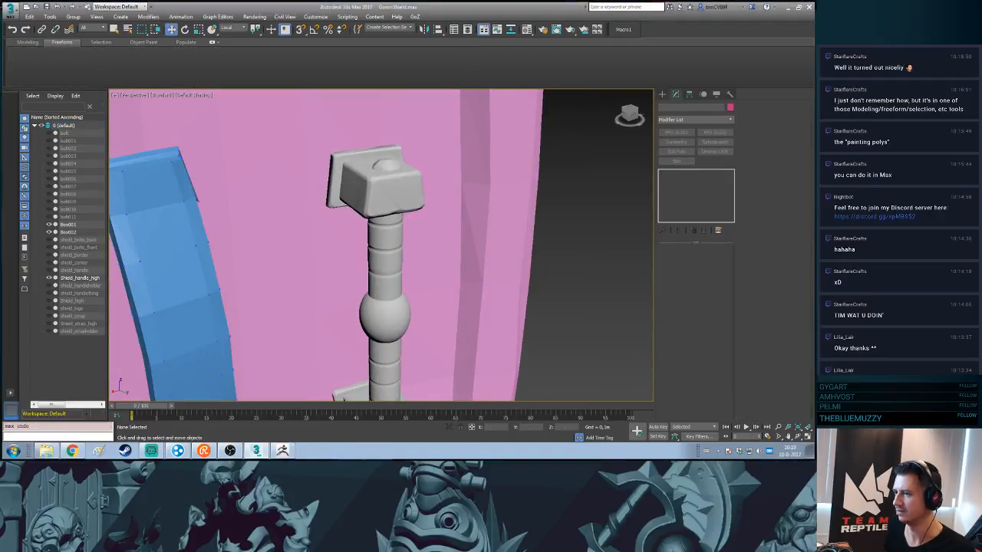
- Create an AutoGrid plane about 0.02 by 0.033 m on the front of the handle's upper bracket, with 1 length and 1 width segment
click(662, 94)
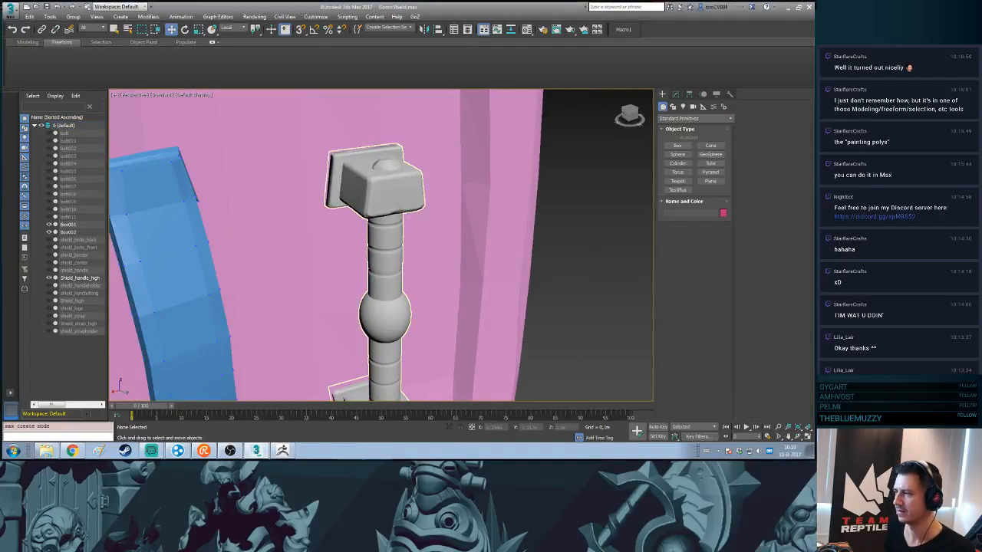
click(677, 145)
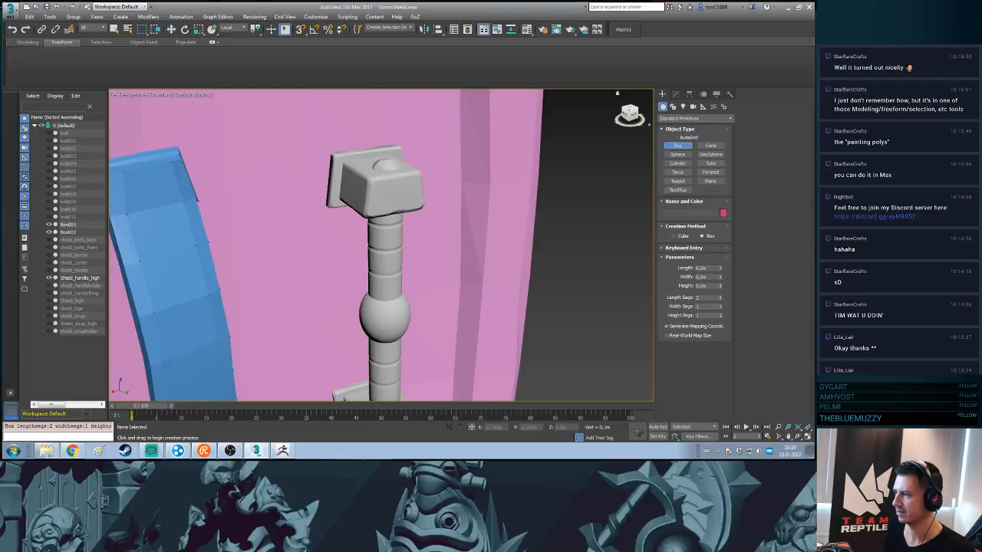
alt+middle_drag(616, 93, 350, 162)
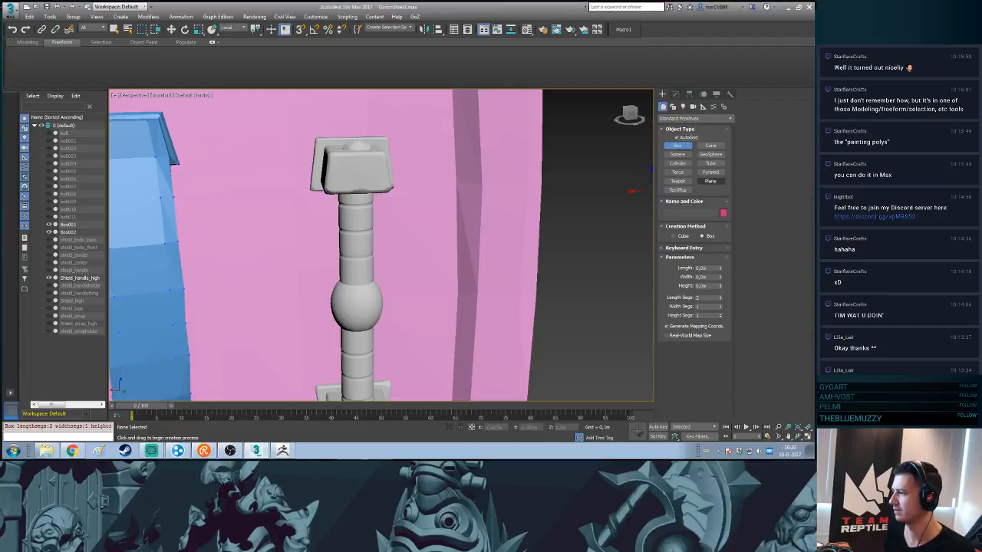
click(710, 181)
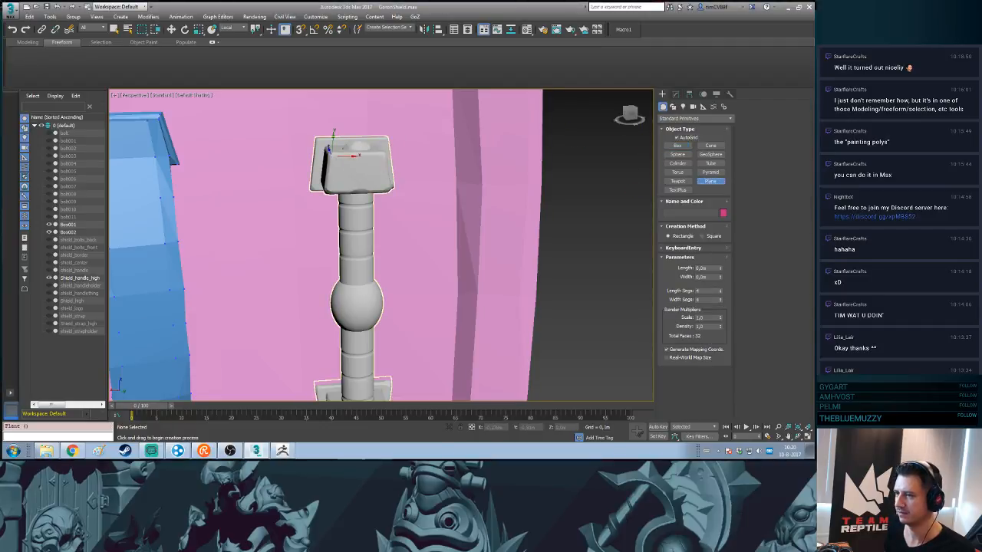
drag(333, 158, 385, 188)
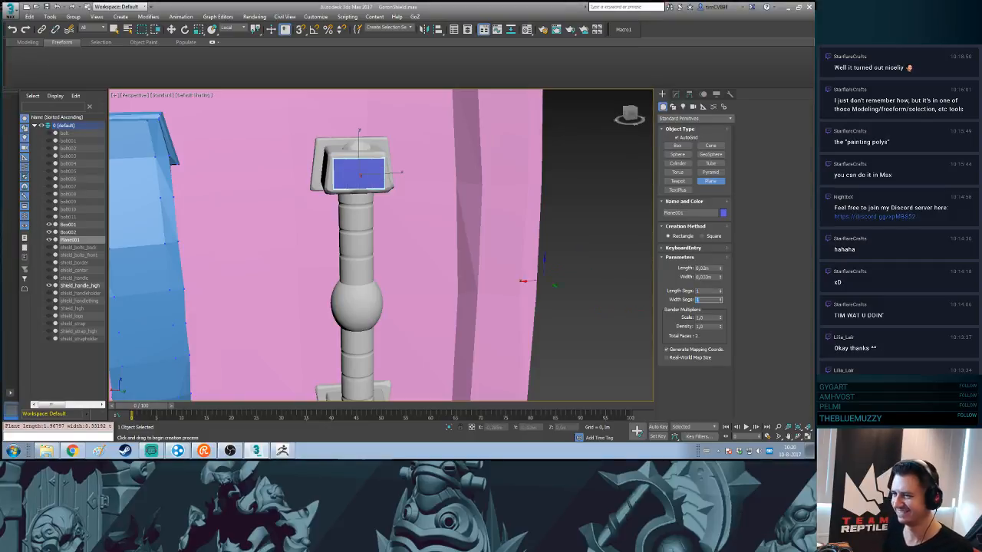
alt+middle_drag(521, 282, 316, 211)
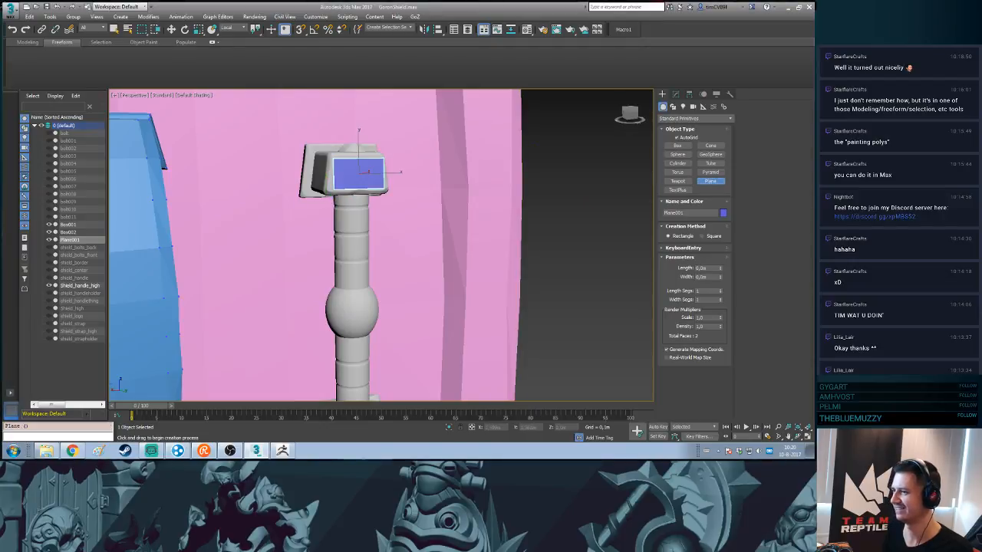
middle_drag(476, 158, 500, 214)
scroll(499, 214, up, 3)
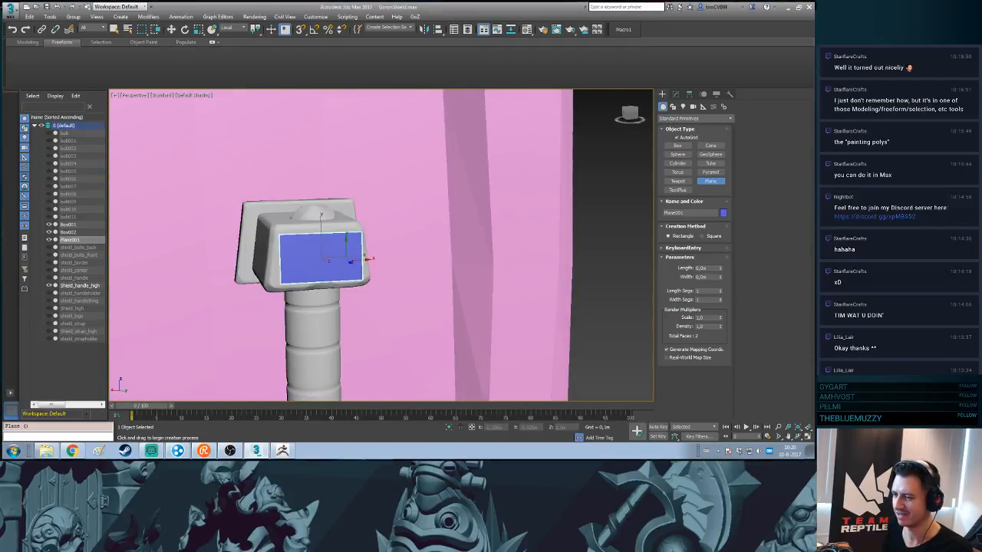
alt+middle_drag(380, 288, 334, 253)
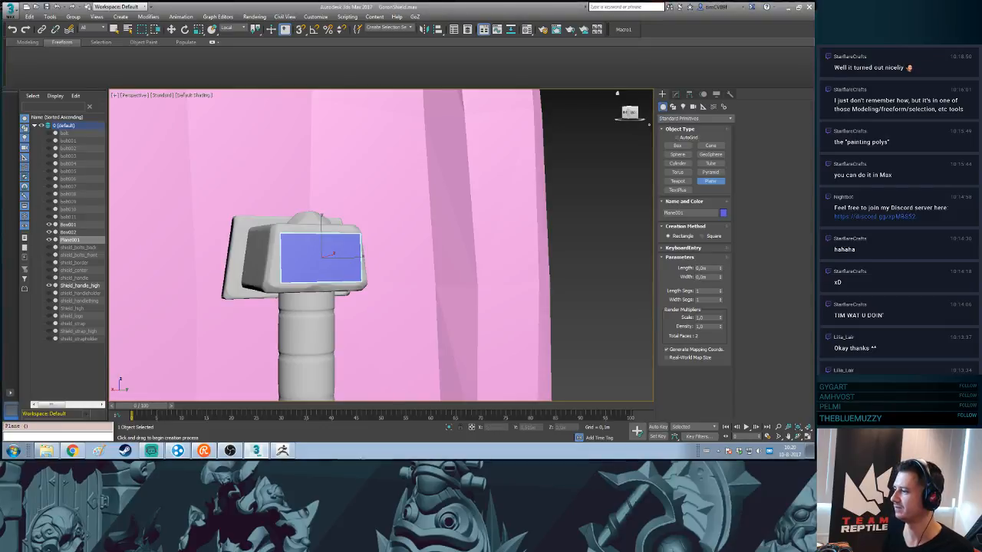
- Convert the plane to an editable poly and move its corners out to the bracket's front edges with PolyDraw Extend
key(w)
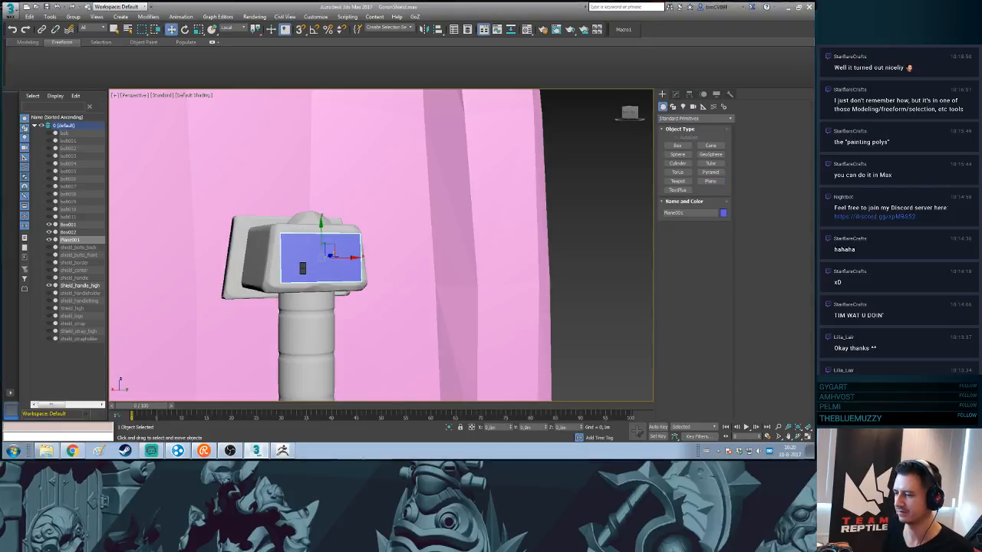
middle_drag(302, 269, 377, 249)
mouse_move(377, 249)
alt+middle_down()
mouse_move(353, 273)
mouse_move(372, 261)
alt+middle_up()
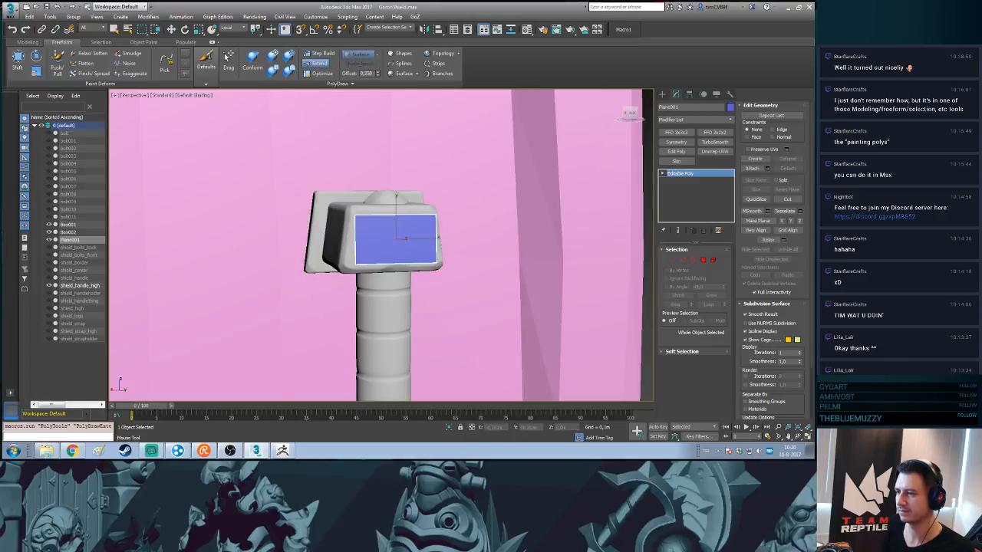
alt+middle_drag(437, 230, 384, 230)
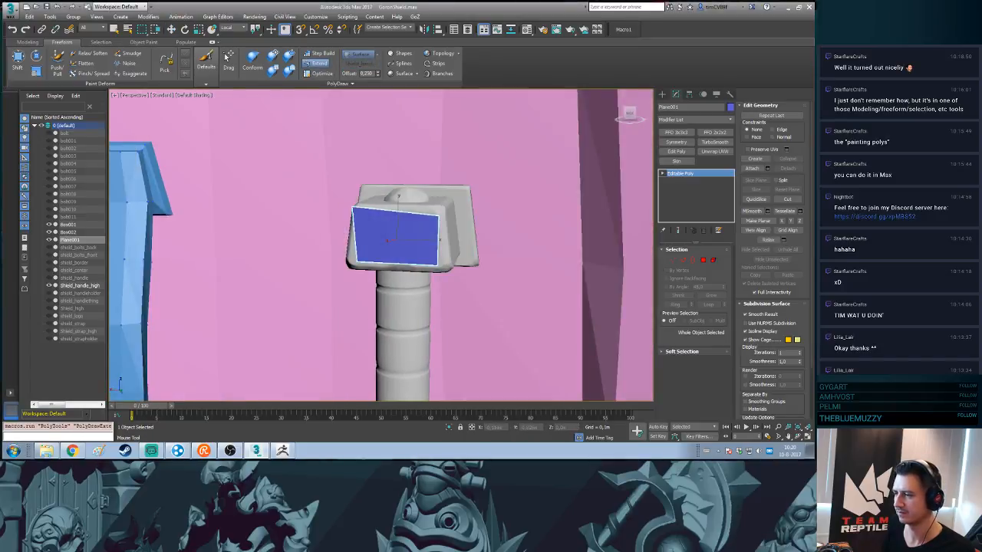
drag(437, 216, 438, 209)
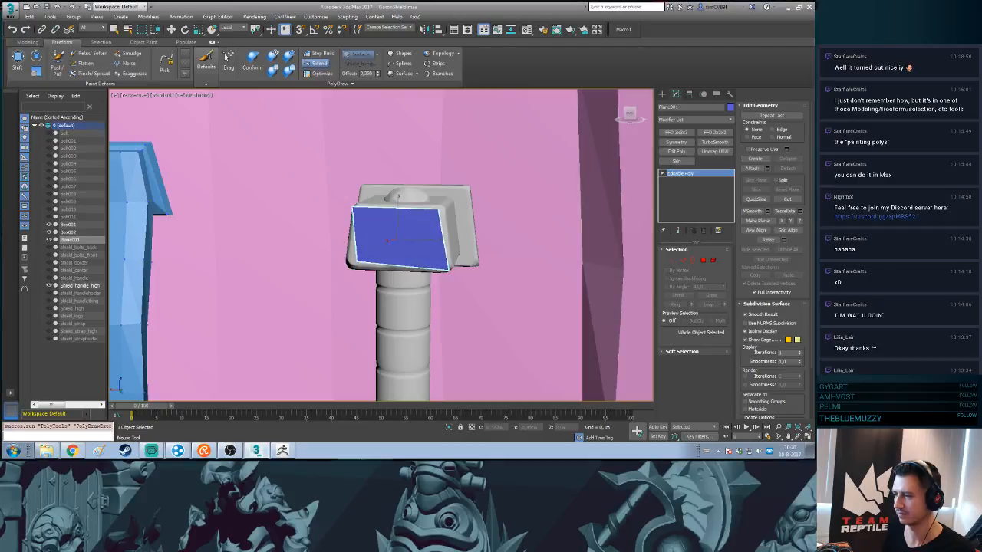
- Extend the plane's upper edge back over the bracket to add a top face, and adjust its rear corners
alt+middle_drag(383, 230, 420, 289)
shift+drag(395, 222, 334, 157)
alt+middle_drag(334, 157, 307, 209)
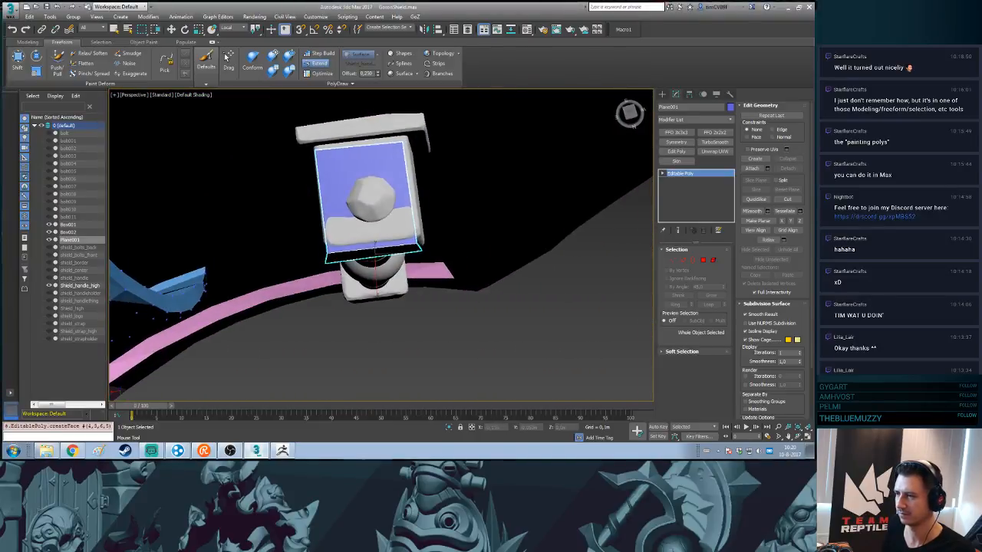
ctrl+alt+shift+drag(403, 143, 407, 136)
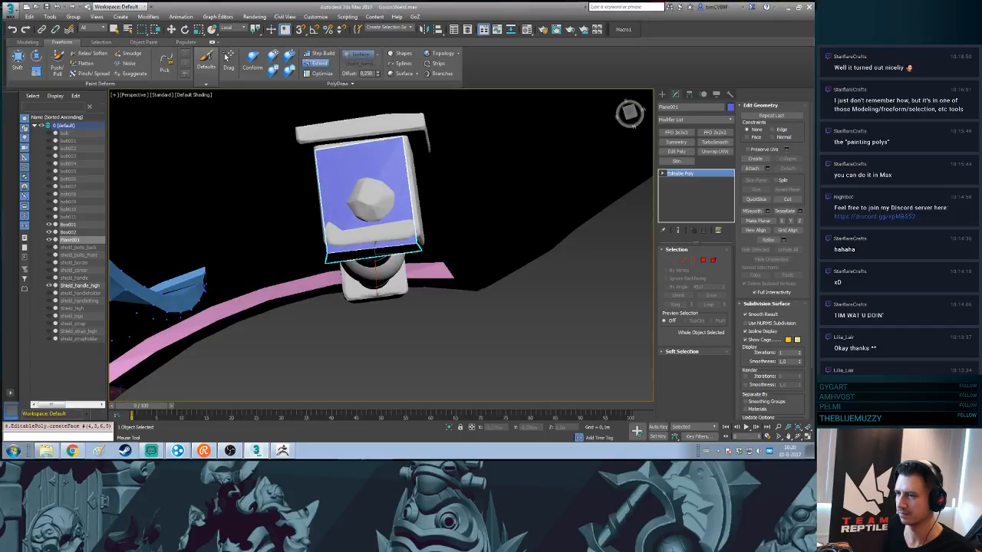
ctrl+alt+shift+drag(314, 149, 317, 146)
alt+middle_drag(376, 292, 308, 237)
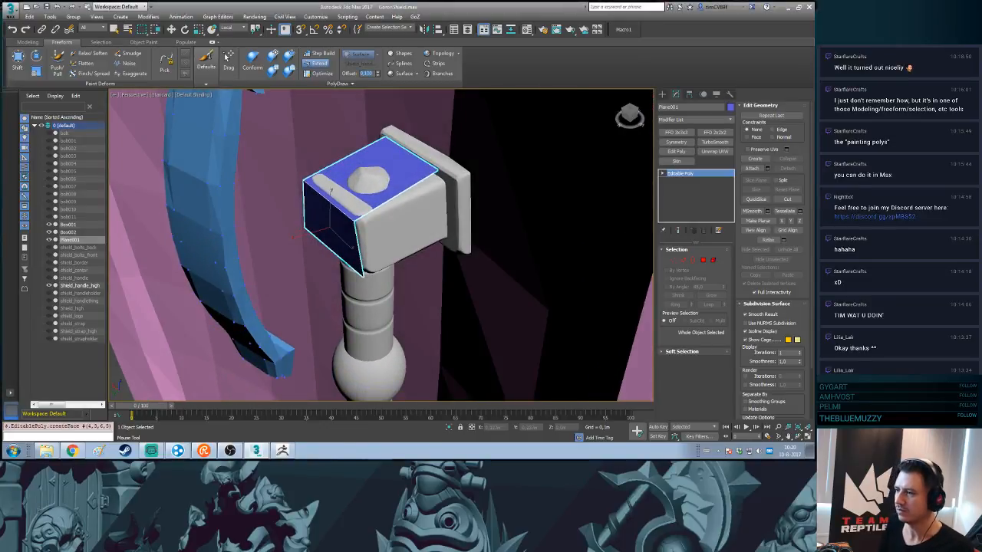
- Refit the top face's two rear corners closer to the bracket's surface
ctrl+alt+shift+drag(438, 170, 441, 174)
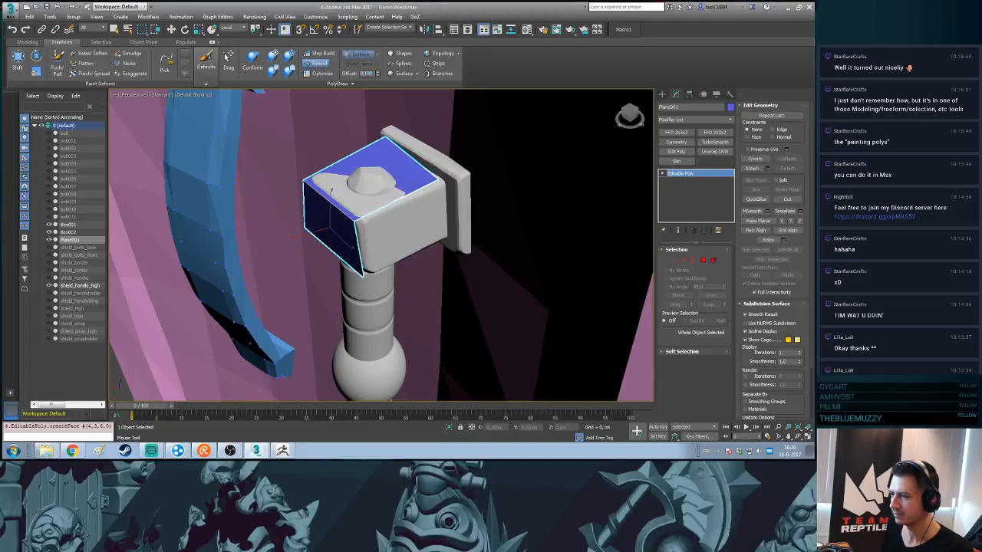
alt+middle_drag(437, 183, 501, 215)
ctrl+alt+shift+drag(319, 143, 322, 146)
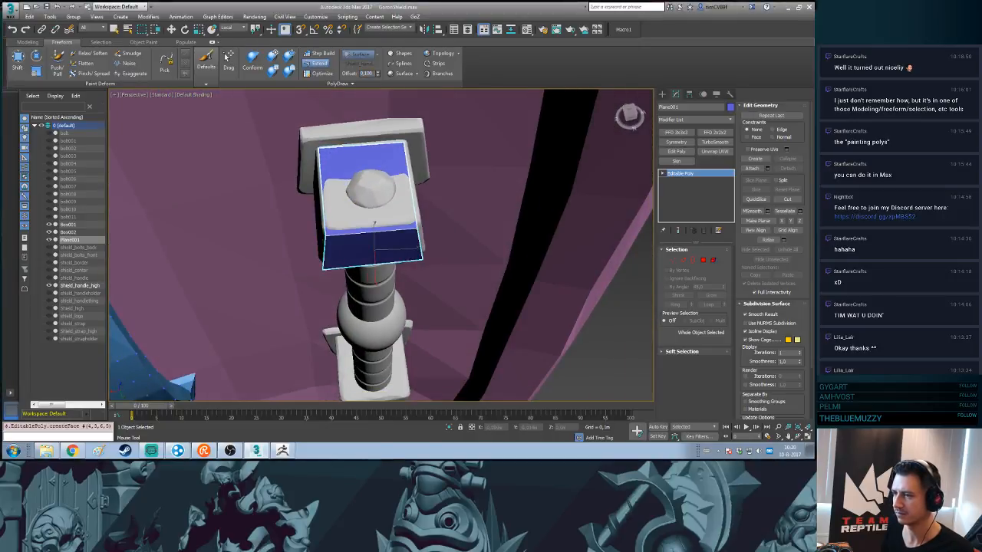
mouse_move(323, 150)
alt+middle_down()
mouse_move(214, 98)
mouse_move(343, 170)
alt+middle_up()
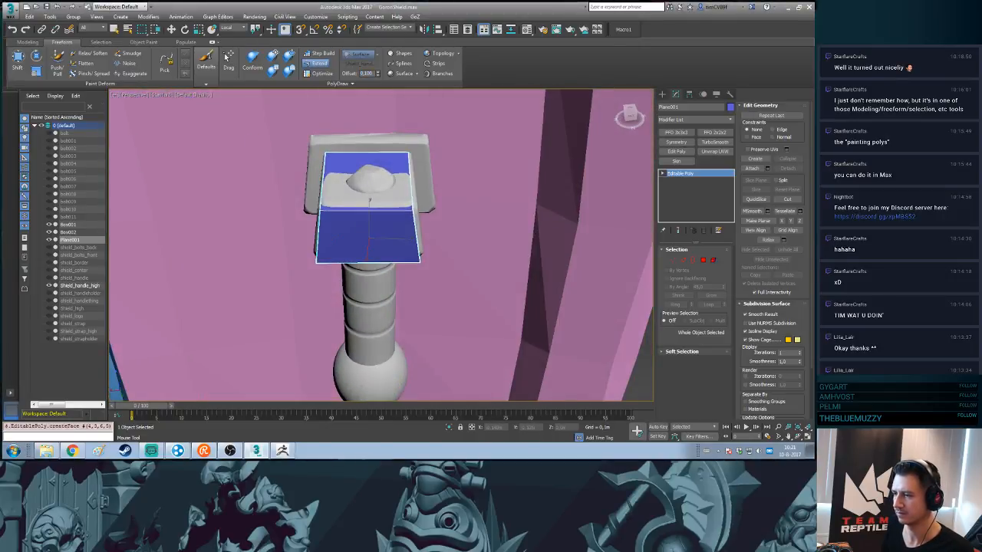
- Refit the front face's upper and lower corners closer to the bracket's rounded corners
ctrl+alt+shift+drag(415, 203, 413, 207)
drag(369, 238, 370, 240)
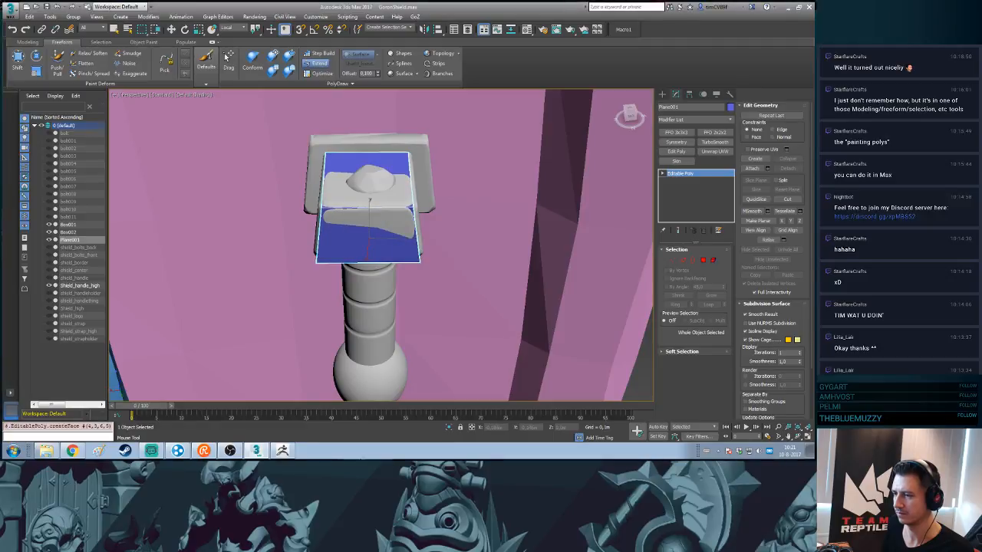
alt+middle_drag(372, 240, 328, 175)
ctrl+alt+shift+drag(401, 227, 400, 226)
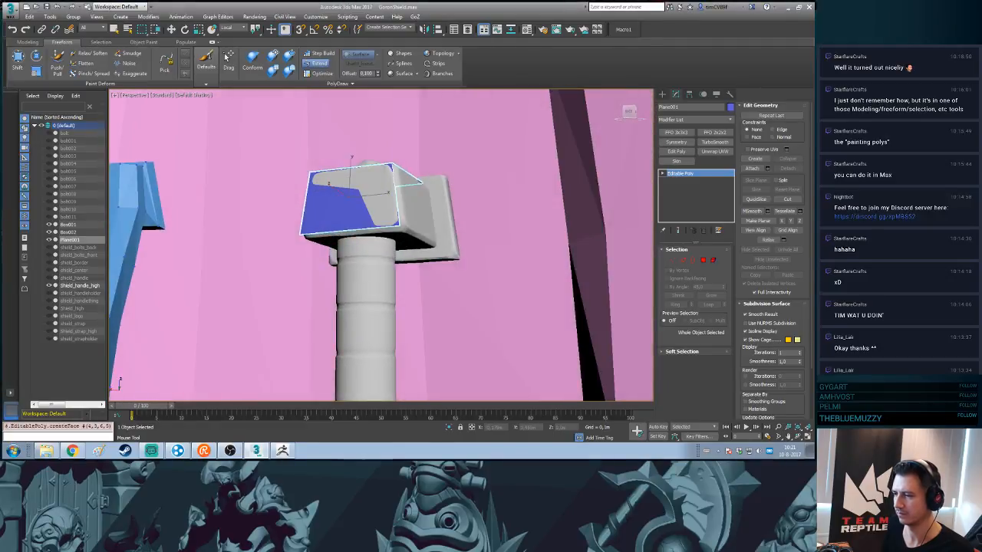
alt+middle_drag(399, 226, 448, 219)
ctrl+alt+shift+drag(340, 234, 338, 237)
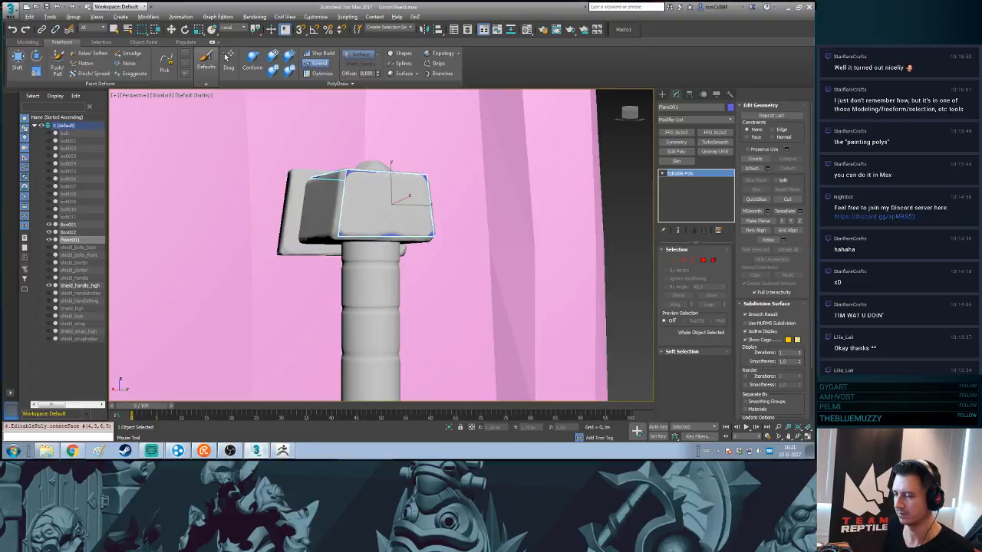
- Extend the front face's side edge back along the bracket's strap-facing side and refit the upper rear corner
alt+middle_drag(337, 236, 378, 270)
drag(396, 203, 297, 250)
alt+middle_drag(297, 250, 286, 271)
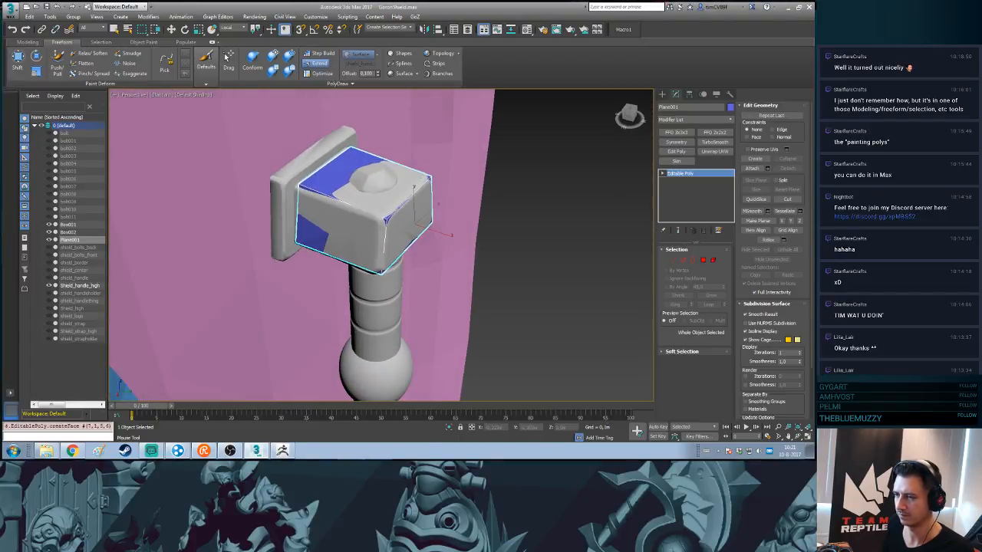
ctrl+alt+shift+drag(299, 189, 296, 186)
- Extend the front face's lower edge back to add a face across the bracket's underside
alt+middle_drag(296, 186, 315, 109)
shift+drag(376, 202, 368, 270)
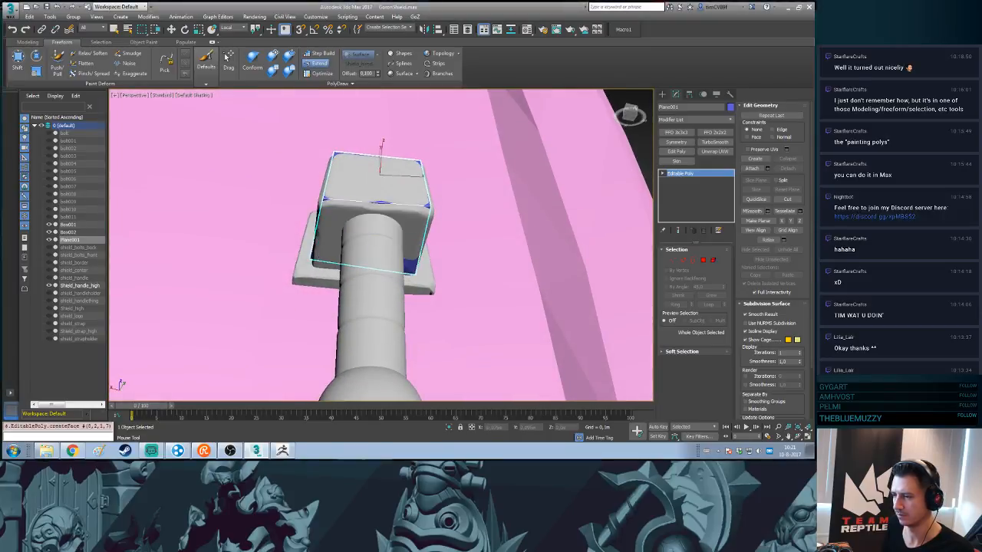
alt+middle_drag(368, 270, 311, 239)
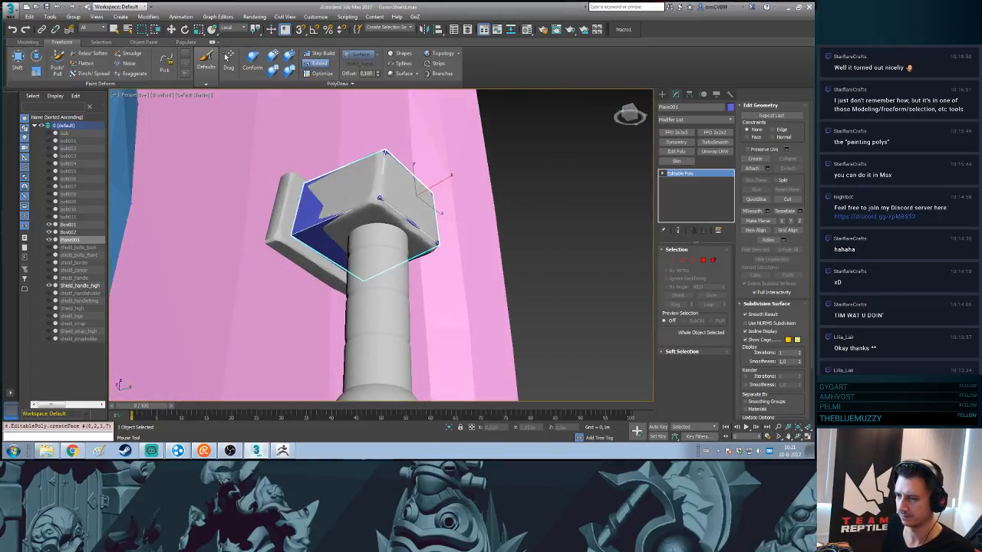
- Refit the underside face's rear corner closer to the bracket's surface
ctrl+alt+shift+drag(292, 235, 297, 232)
mouse_move(299, 234)
alt+middle_down()
mouse_move(414, 283)
mouse_move(293, 225)
alt+middle_up()
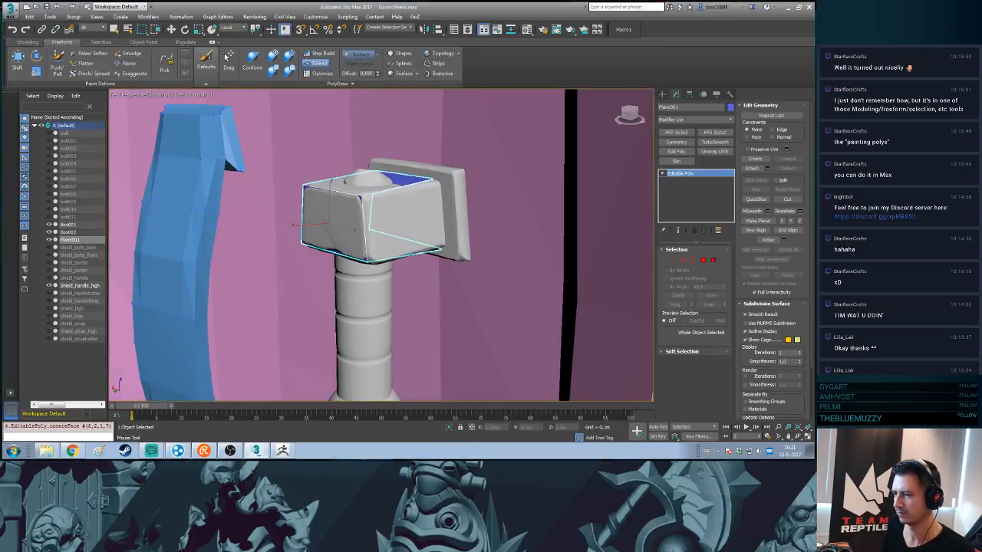
alt+middle_drag(294, 224, 307, 255)
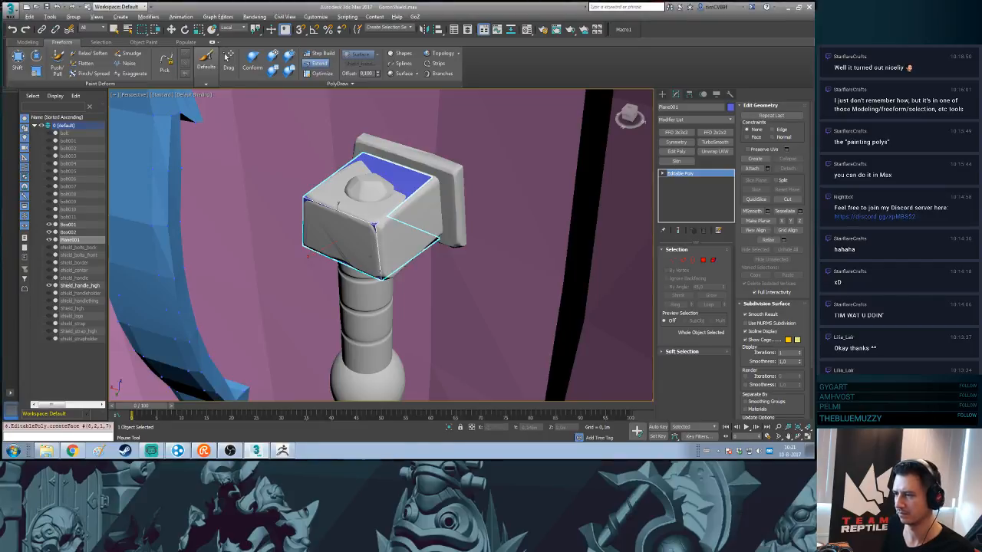
- Try to extend the top face's side edge down over the bracket's remaining open side
shift+drag(406, 199, 413, 257)
key(ctrl+z)
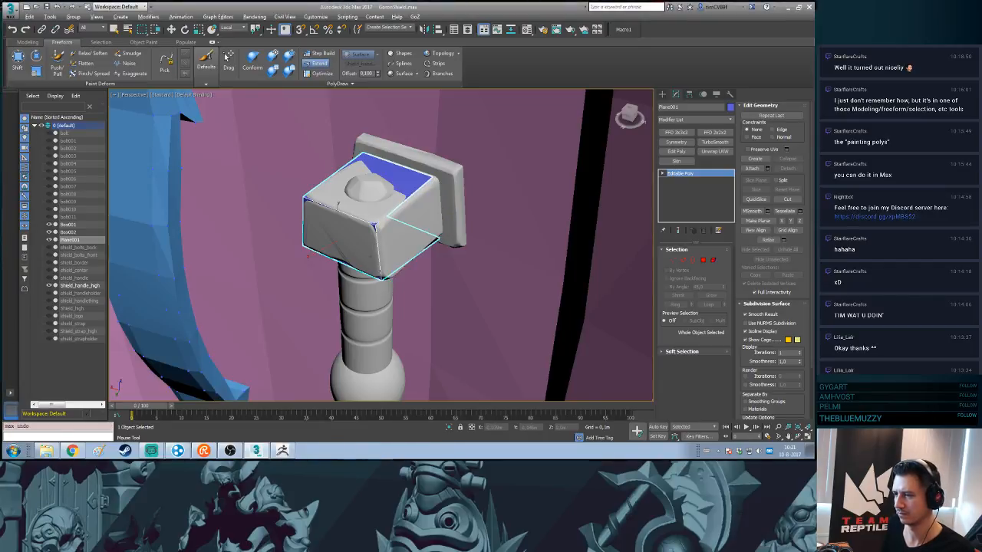
alt+middle_drag(307, 255, 291, 226)
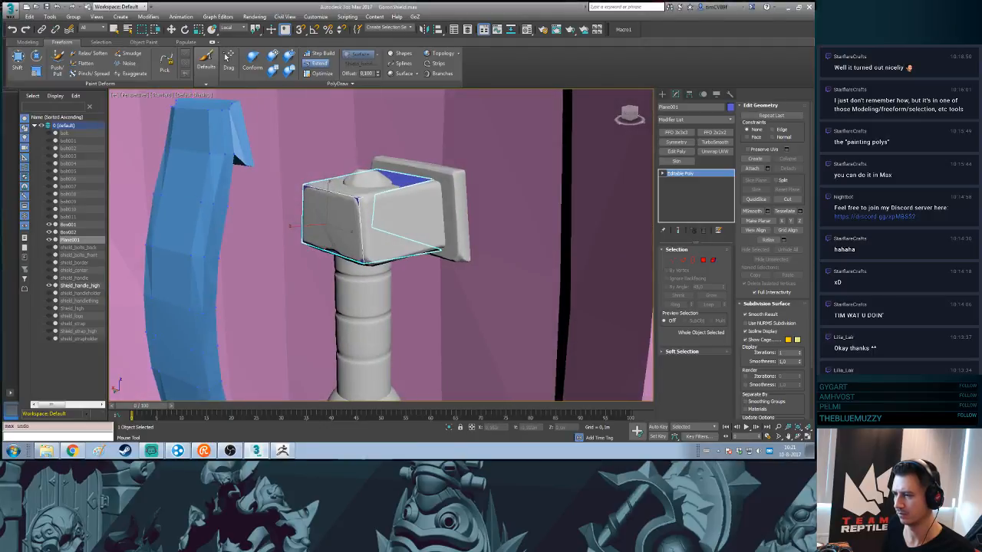
shift+drag(395, 191, 412, 263)
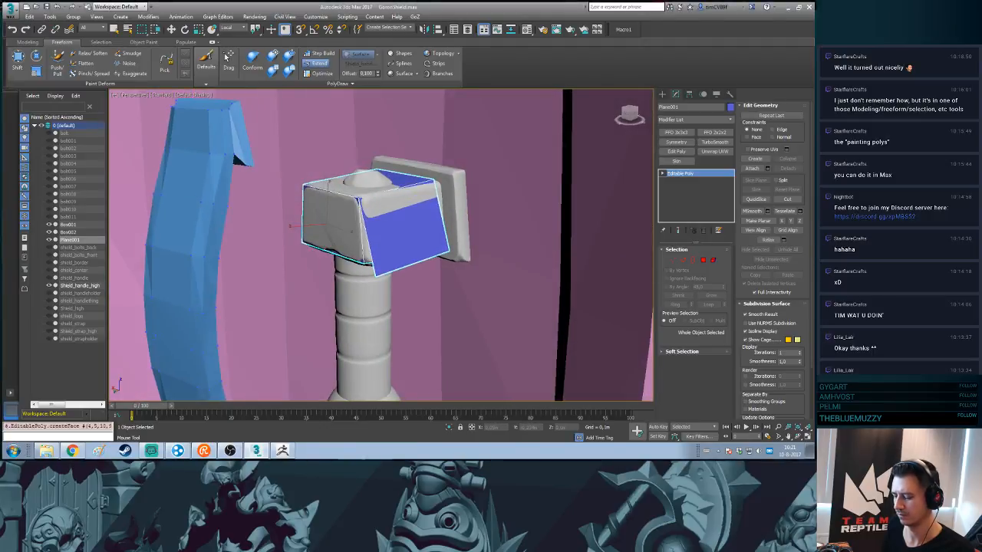
key(ctrl+z)
shift+drag(395, 192, 408, 241)
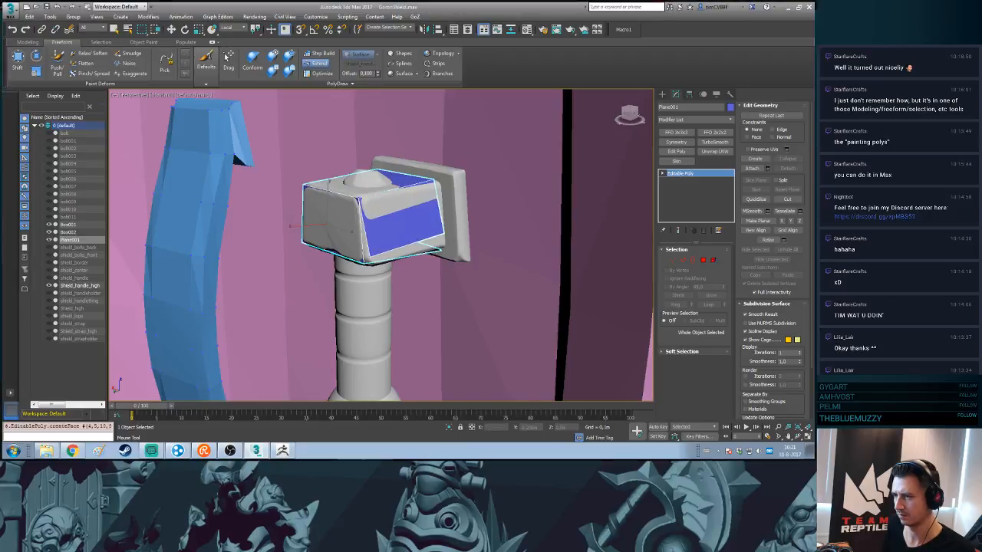
key(ctrl+z)
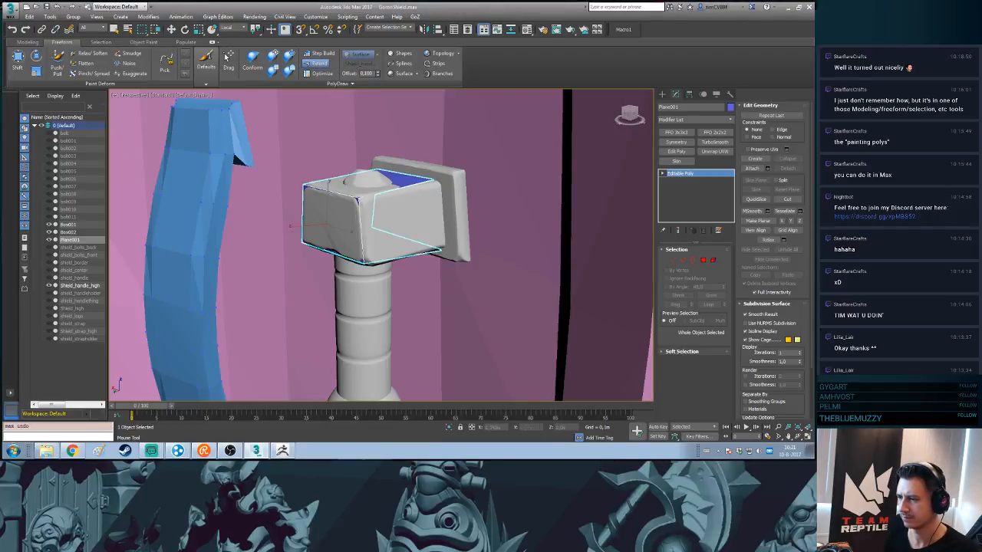
- Extend the open corner across the bracket's uncovered side to add a face between the top, front and underside
alt+middle_drag(399, 241, 411, 185)
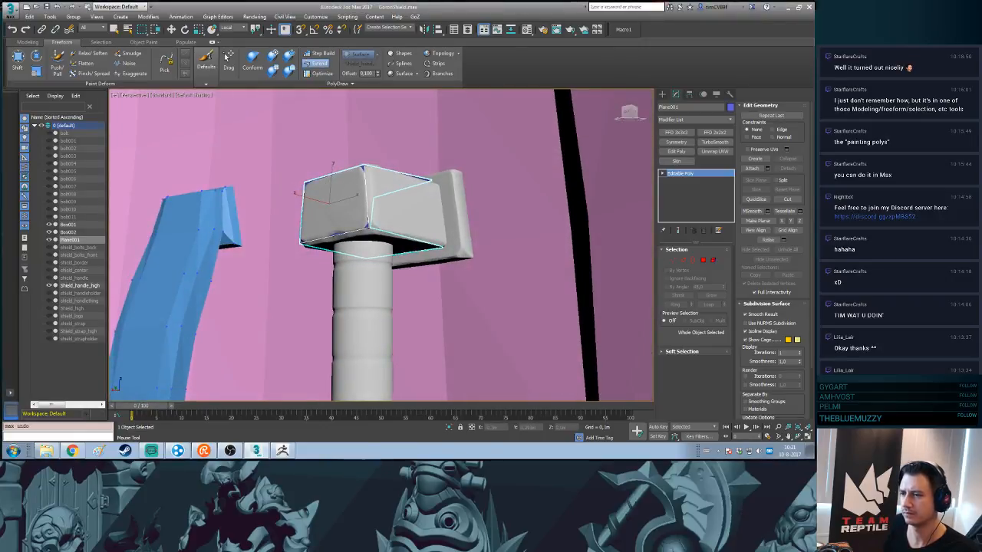
mouse_move(411, 186)
alt+middle_down()
mouse_move(414, 211)
mouse_move(399, 207)
mouse_move(398, 184)
mouse_move(406, 200)
mouse_move(418, 191)
mouse_move(408, 215)
mouse_move(424, 203)
alt+middle_up()
scroll(408, 215, up, 2)
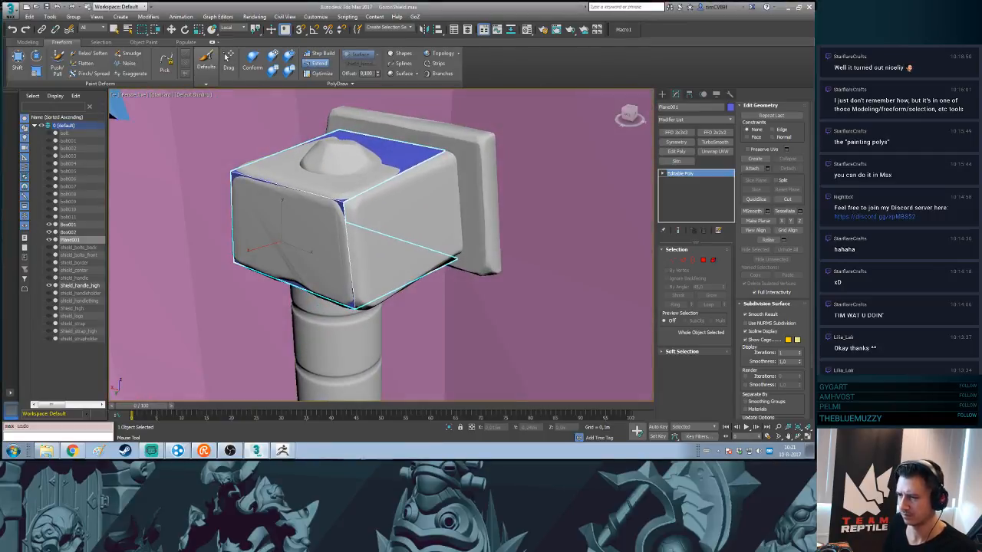
key(F3)
key(F3)
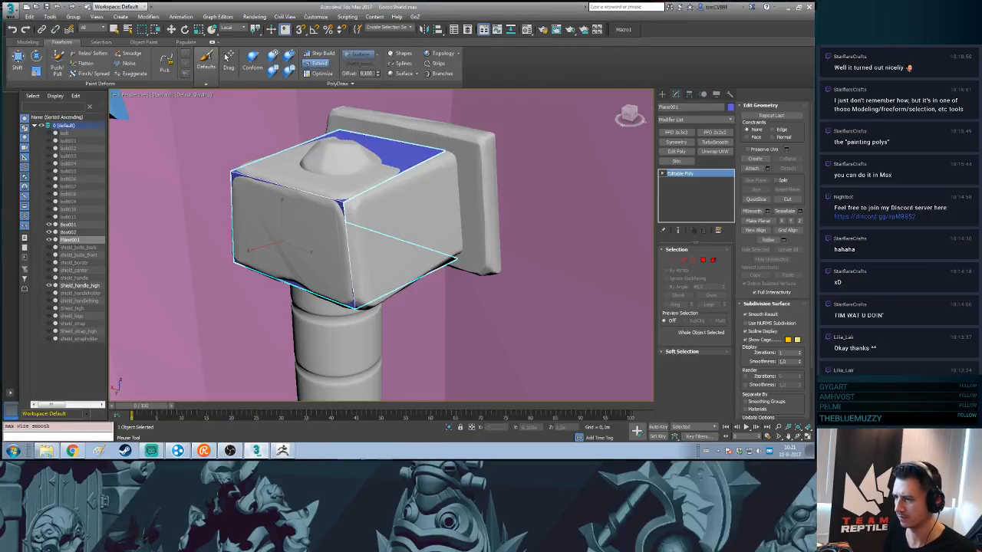
alt+middle_drag(424, 204, 398, 218)
click(321, 54)
click(318, 63)
drag(309, 178, 455, 267)
- Merge the new side face's lower rear corner with the underside's rear corner and refit the upper rear corner to the bracket
alt+middle_drag(456, 266, 445, 207)
alt+middle_drag(383, 230, 368, 222)
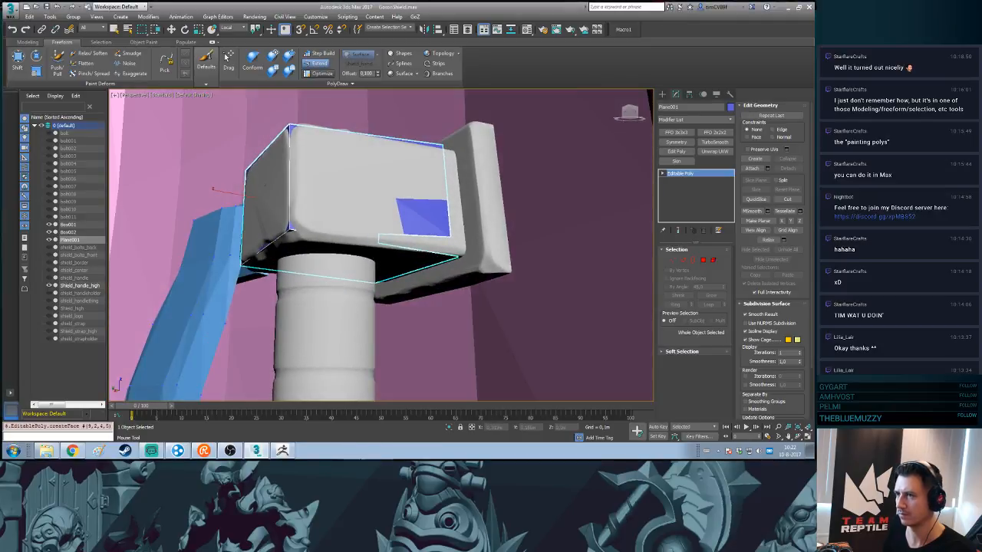
click(321, 72)
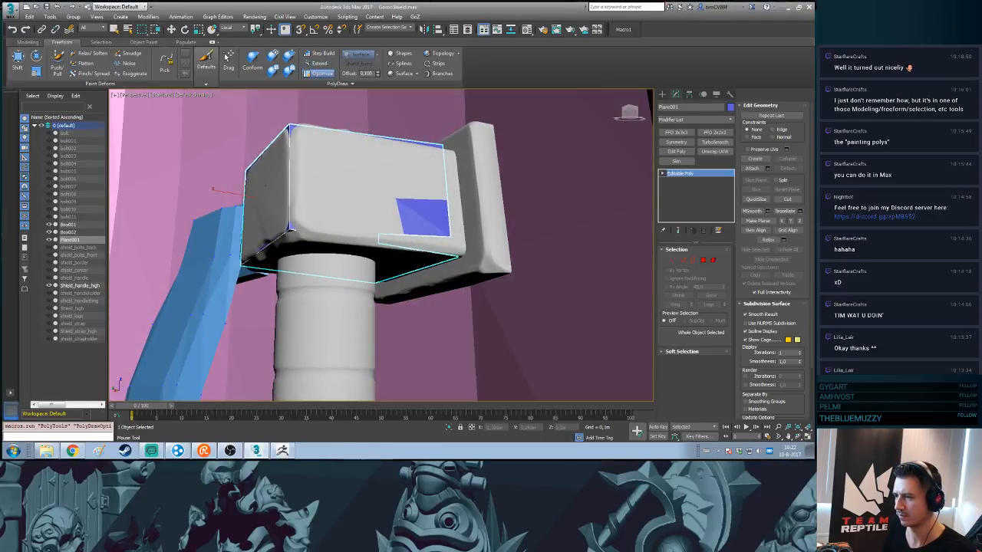
alt+middle_drag(383, 230, 357, 257)
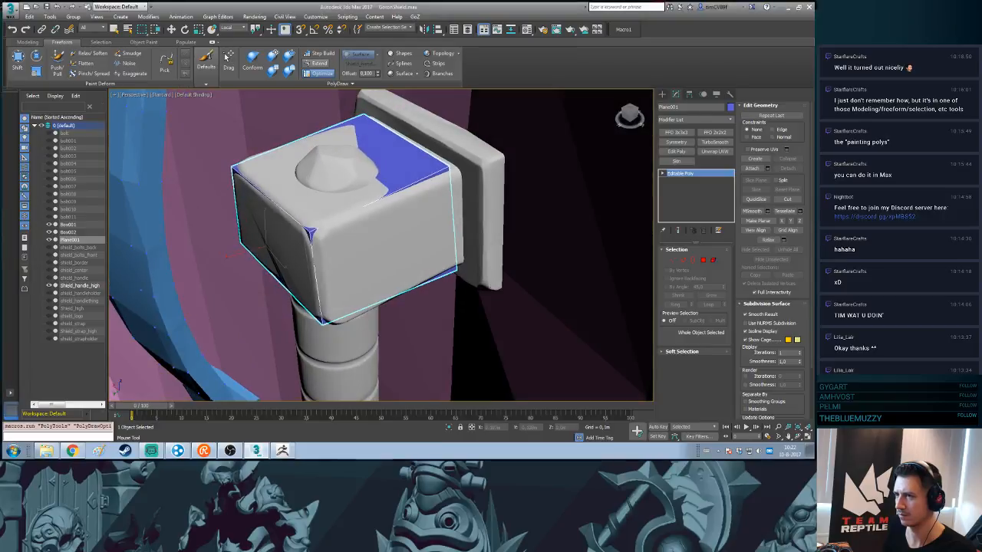
key(ctrl+z)
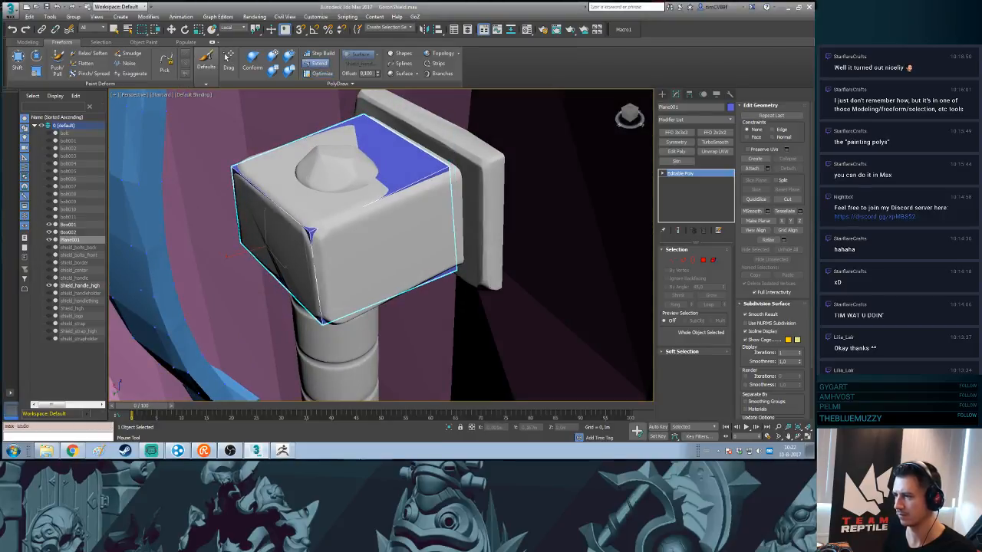
ctrl+alt+shift+drag(448, 167, 459, 170)
alt+middle_drag(383, 253, 376, 230)
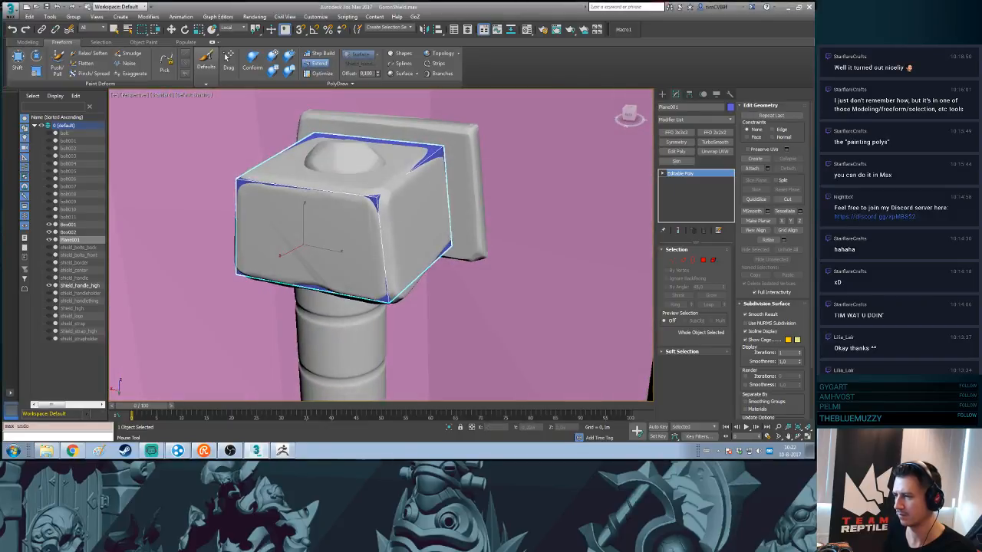
- Extend the mesh's rear edges outward to add a rim of faces over the front of the mounting plate
shift+drag(448, 196, 475, 186)
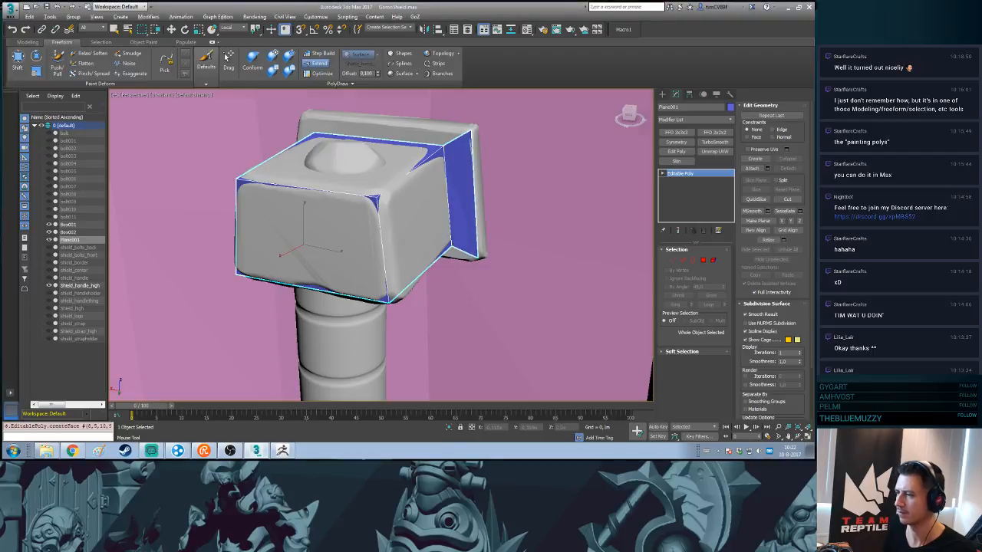
alt+middle_drag(380, 230, 399, 222)
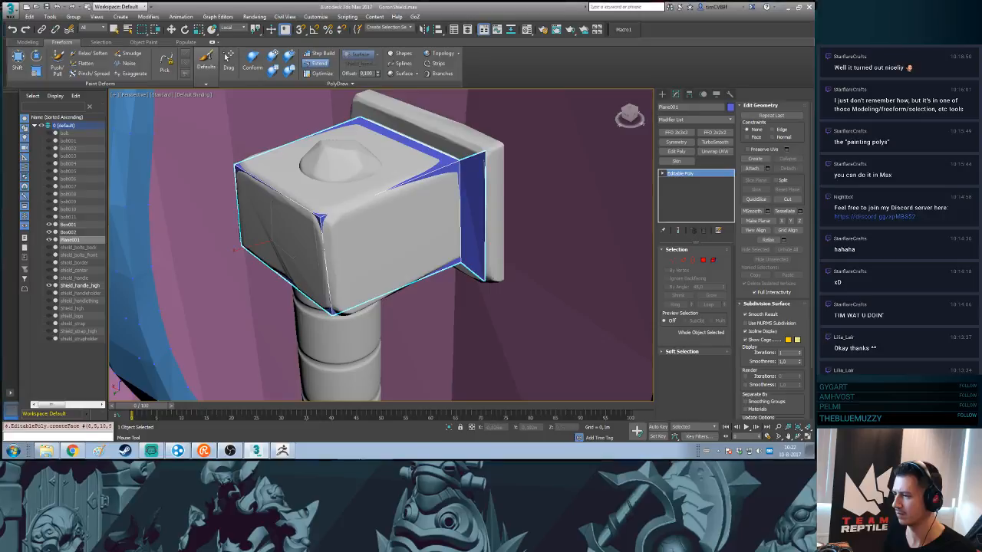
alt+middle_drag(399, 222, 376, 230)
drag(406, 198, 249, 192)
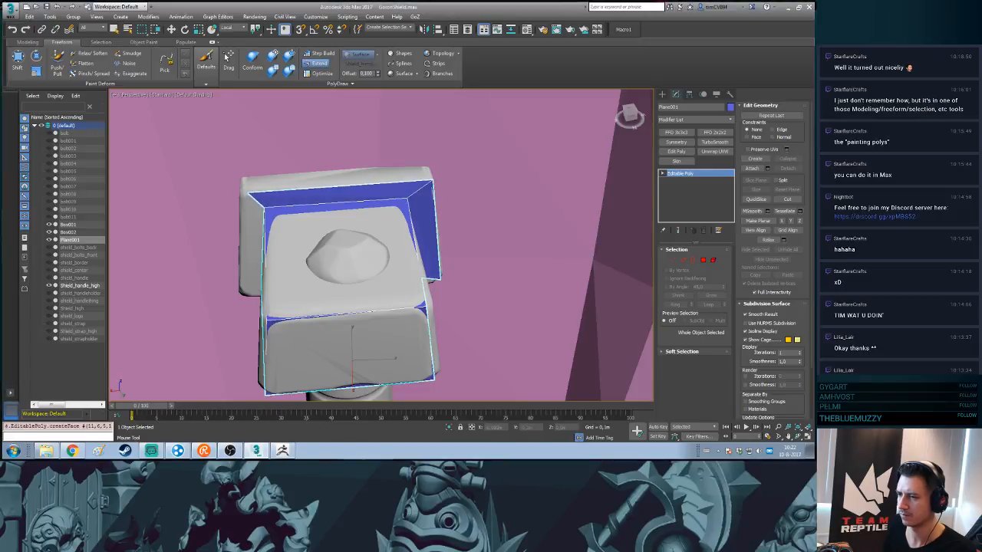
mouse_move(375, 230)
alt+middle_down()
mouse_move(328, 238)
mouse_move(345, 200)
mouse_move(399, 188)
alt+middle_up()
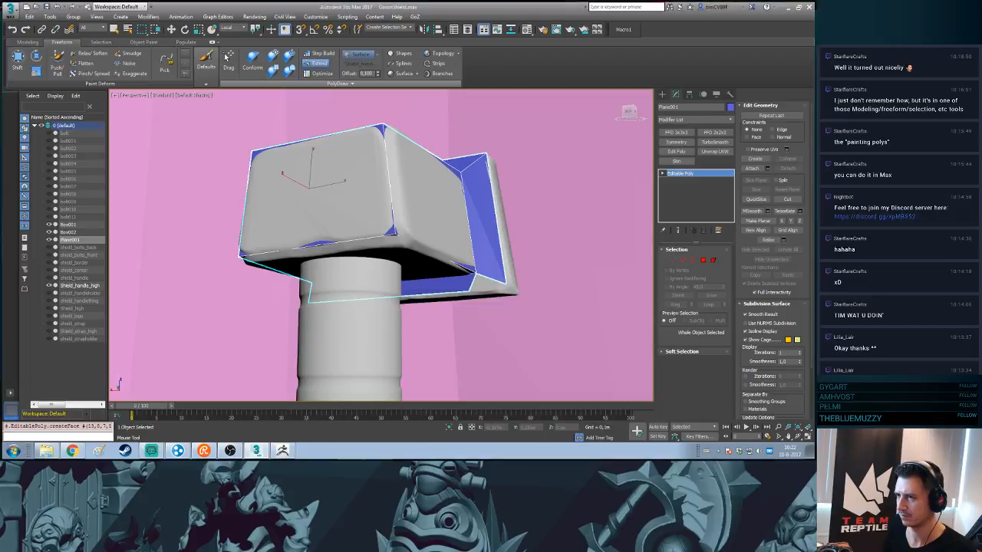
- Merge the separated vertices at the mounting plate rim's lower corner to close the gap between its faces
click(319, 73)
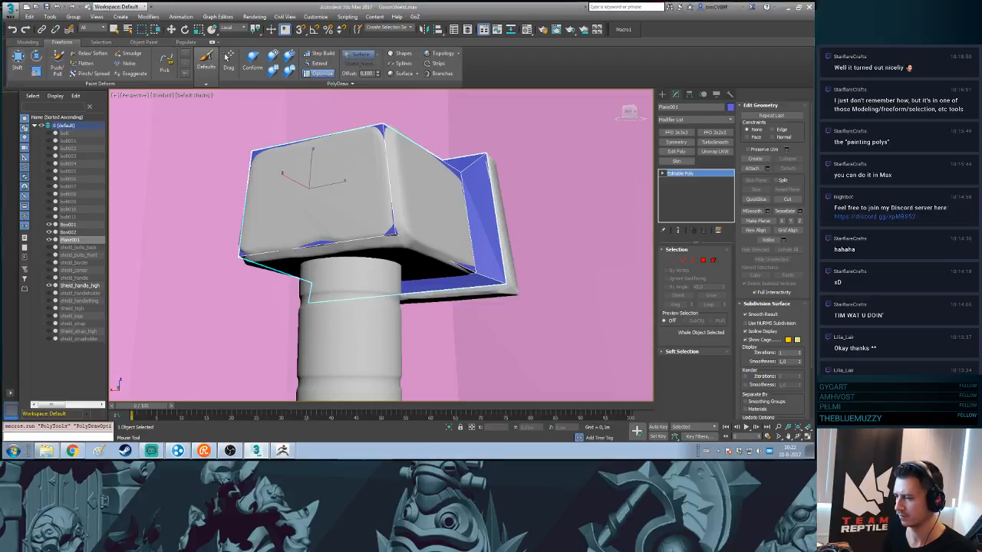
ctrl+alt+drag(506, 284, 497, 285)
alt+middle_drag(497, 285, 522, 349)
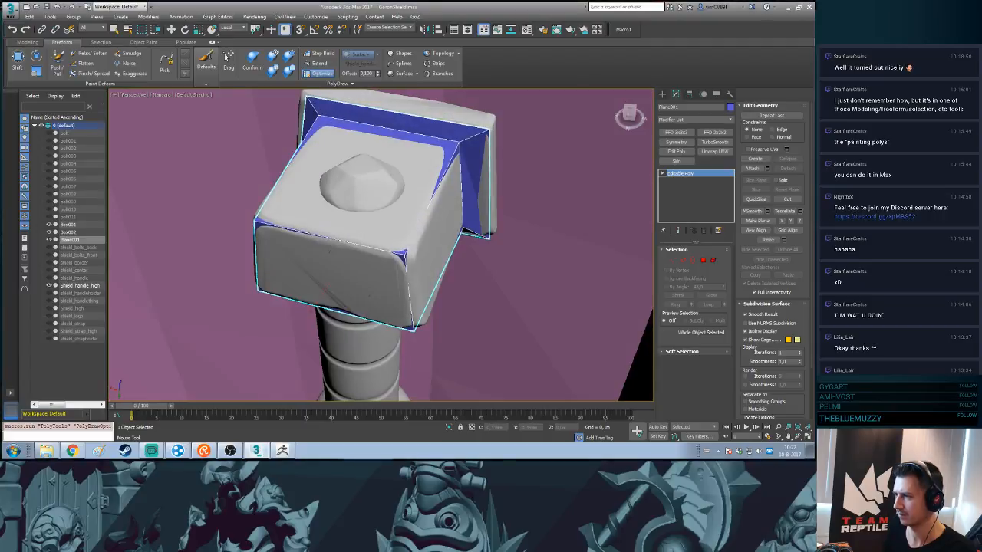
alt+middle_drag(460, 291, 548, 290)
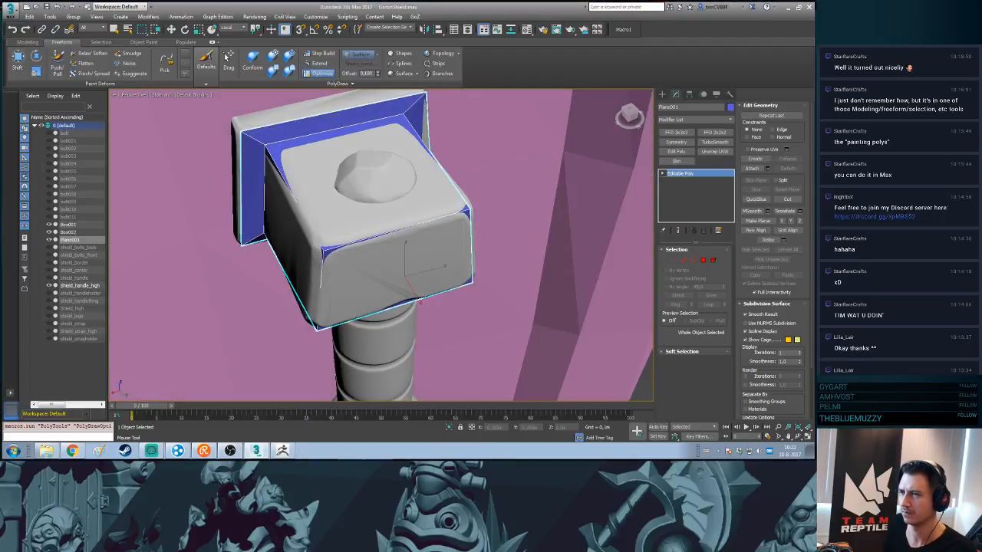
click(319, 64)
- Select Plane001's open border and extend it back along the mounting plate's outer sides
alt+middle_drag(414, 260, 276, 201)
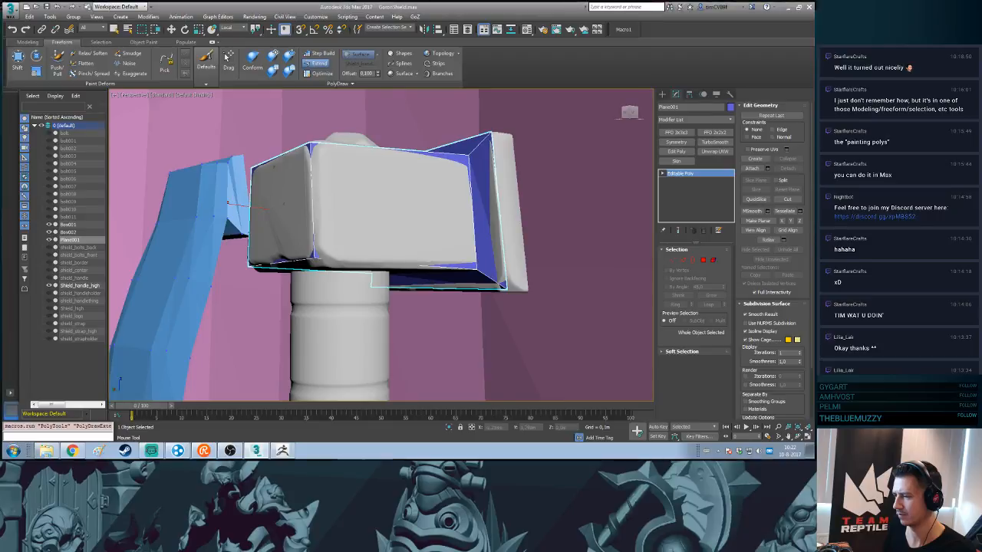
alt+middle_drag(368, 223, 292, 303)
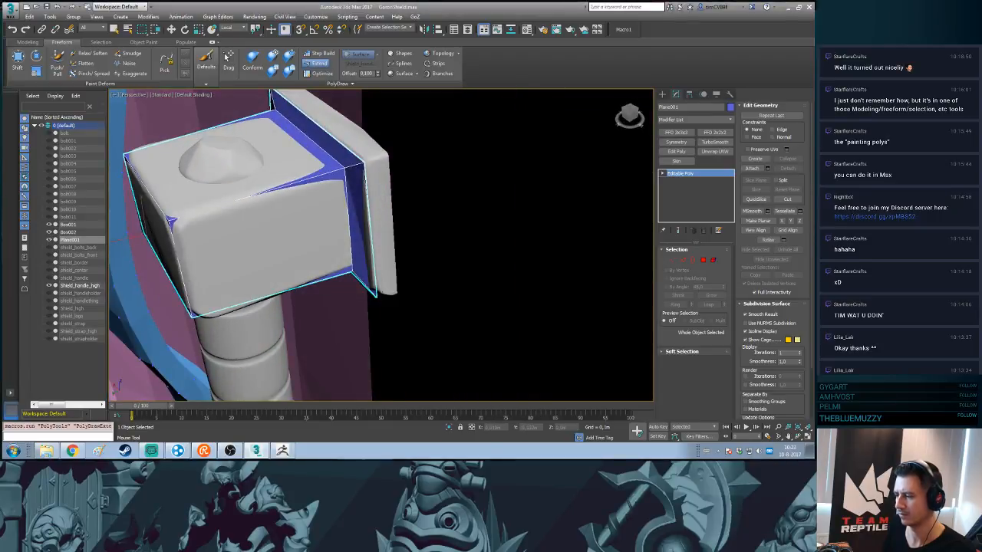
middle_drag(375, 171, 411, 124)
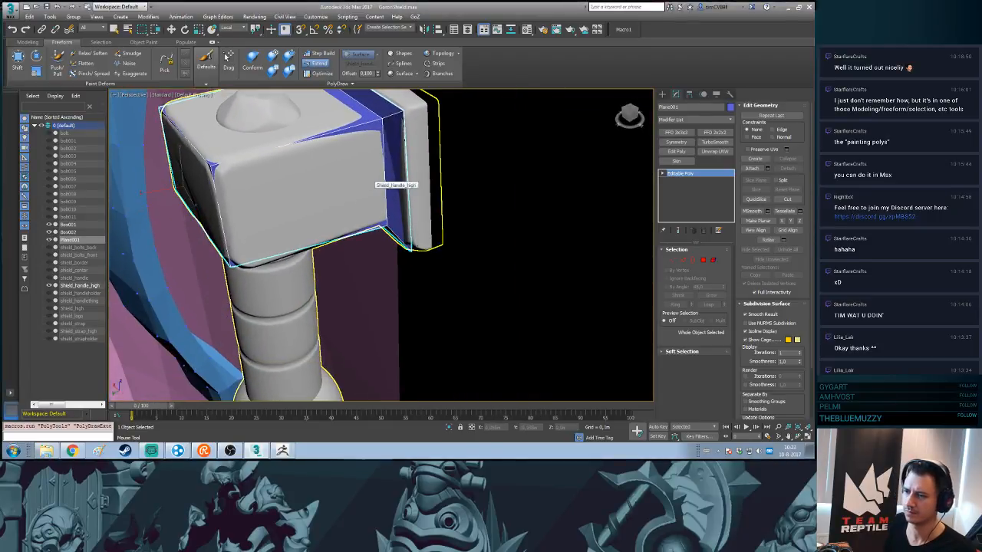
alt+middle_drag(369, 177, 449, 130)
alt+middle_drag(345, 192, 490, 324)
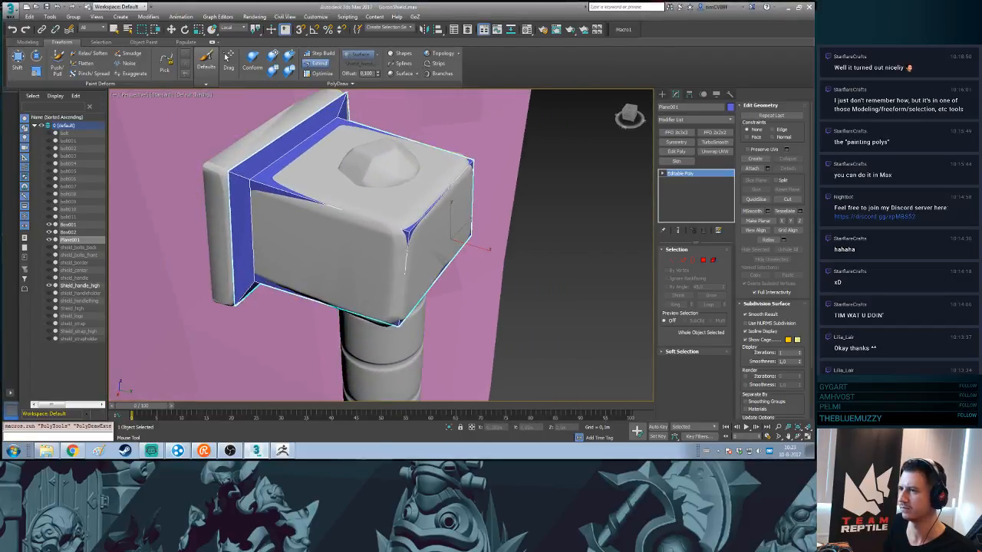
key(w)
key(F3)
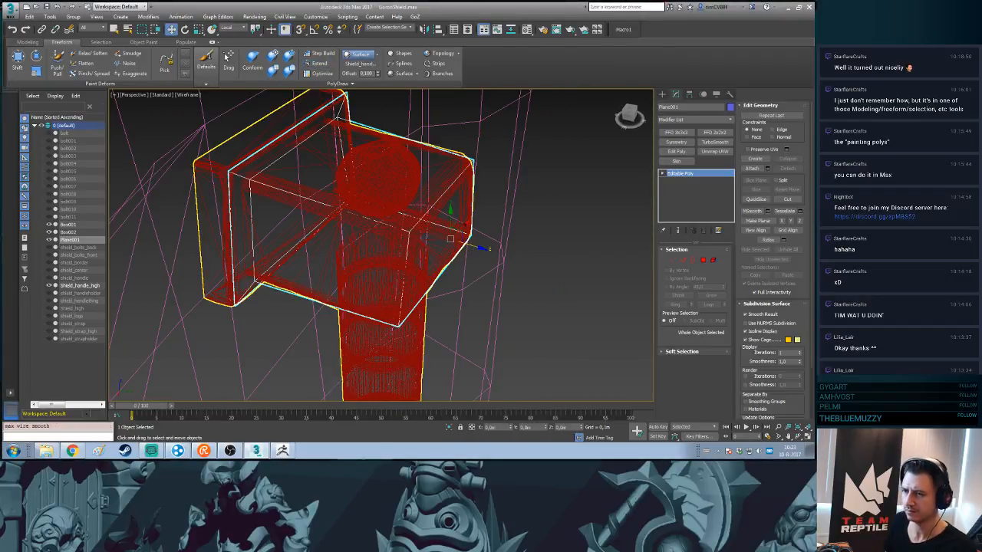
key(3)
key(ctrl+a)
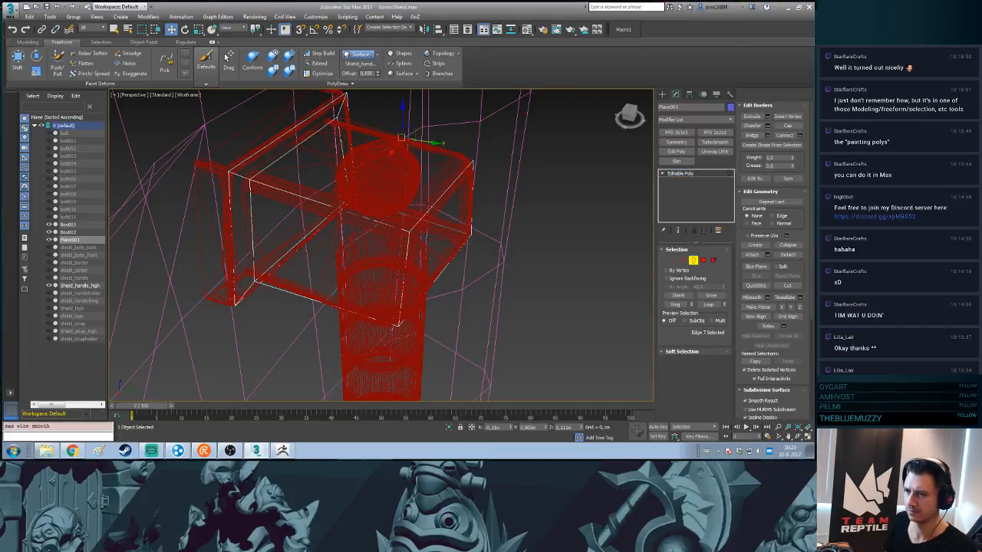
drag(297, 190, 275, 184)
alt+middle_drag(416, 205, 257, 205)
click(663, 173)
click(680, 173)
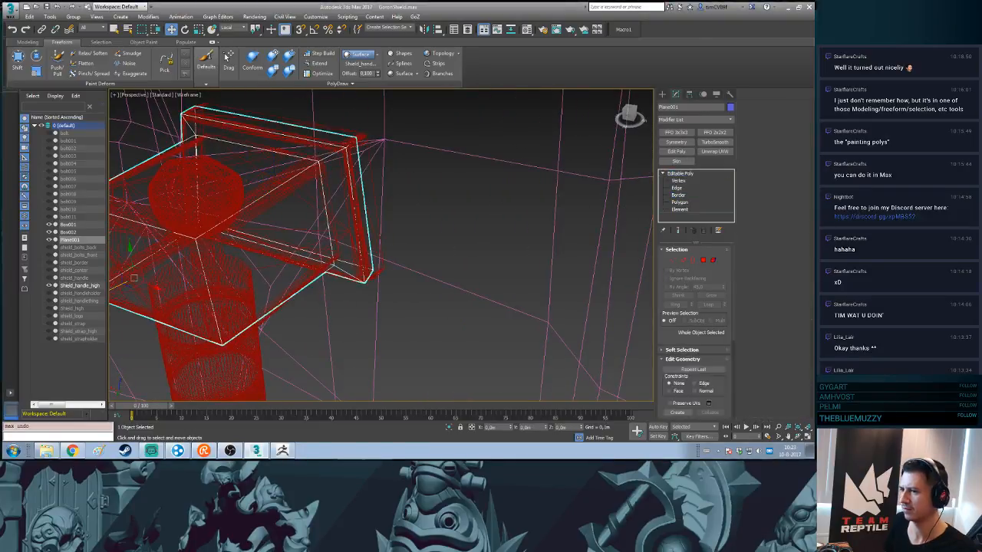
- Refit the extended border's upper and lower rear corners to the mounting plate's outer corners
mouse_move(345, 253)
alt+middle_down()
mouse_move(295, 207)
mouse_move(334, 249)
alt+middle_up()
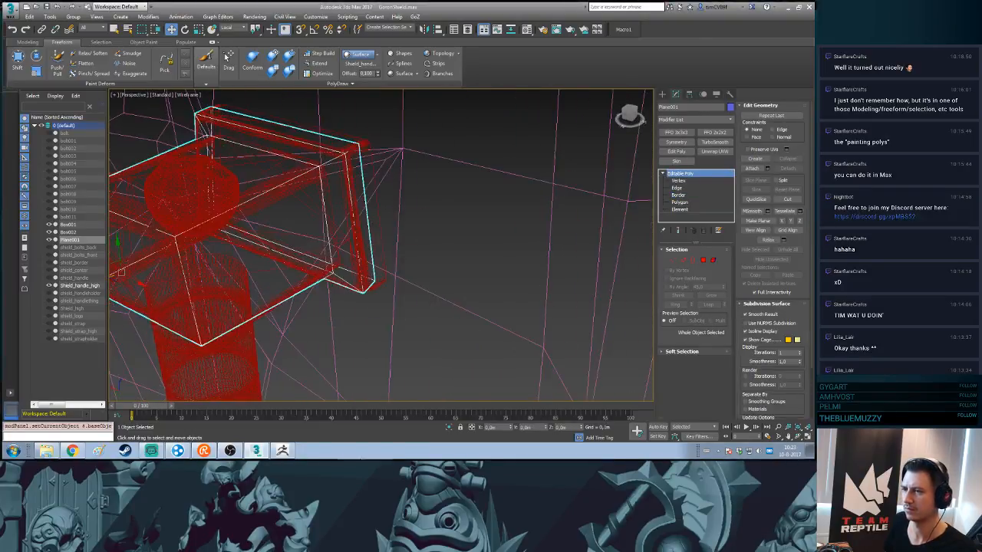
click(319, 64)
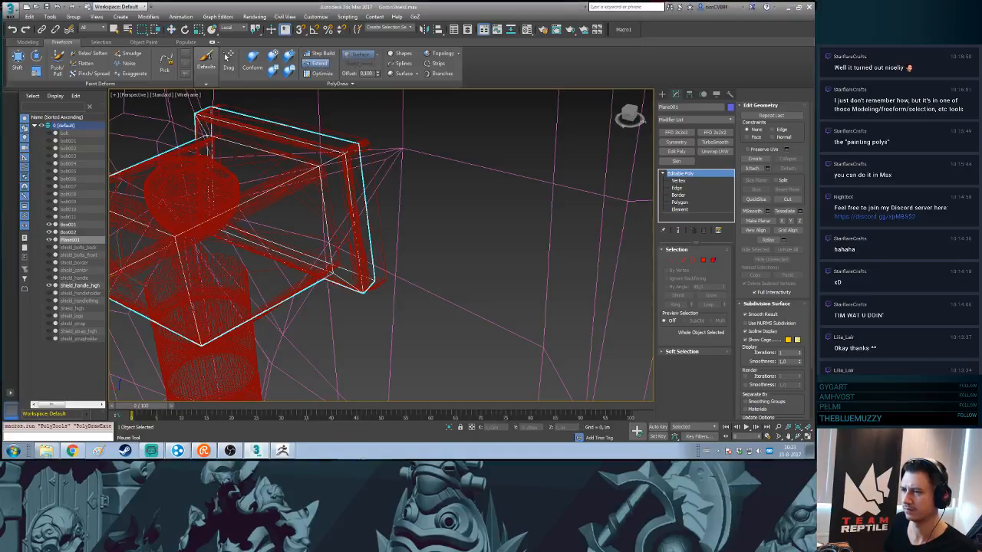
drag(358, 144, 368, 141)
key(F3)
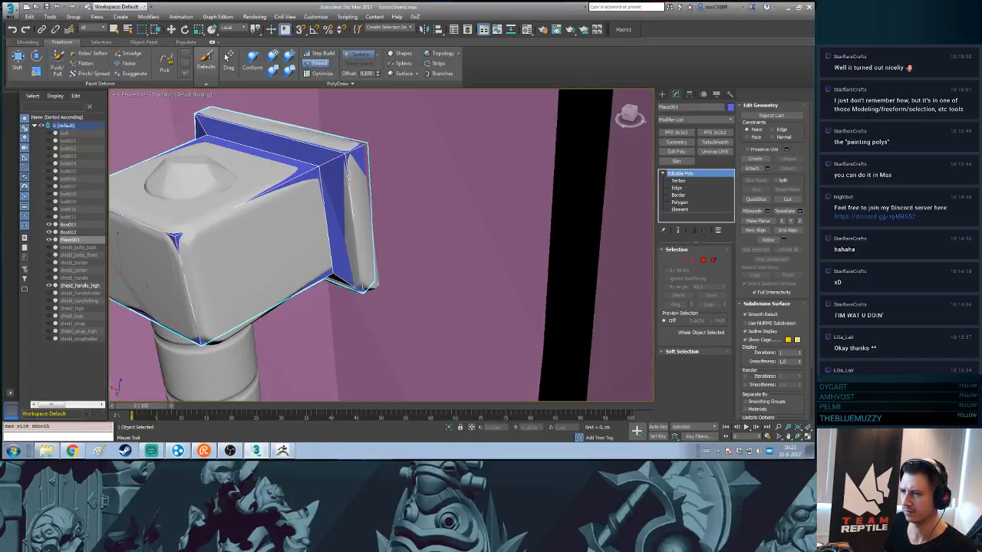
drag(375, 285, 379, 289)
alt+middle_drag(379, 288, 349, 214)
drag(378, 244, 376, 238)
alt+middle_drag(376, 237, 476, 295)
middle_drag(268, 249, 410, 259)
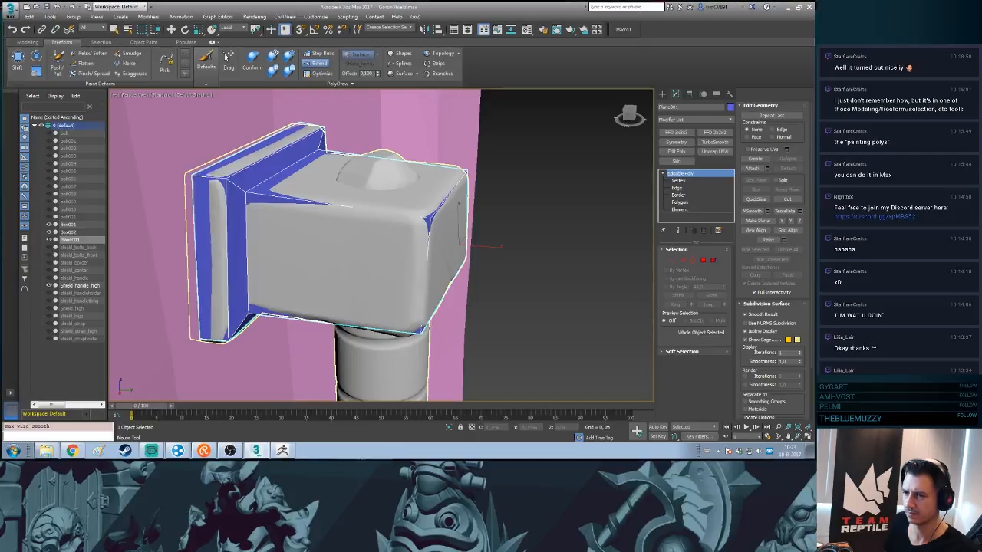
mouse_move(383, 245)
alt+middle_down()
mouse_move(349, 280)
mouse_move(399, 177)
mouse_move(376, 218)
alt+middle_up()
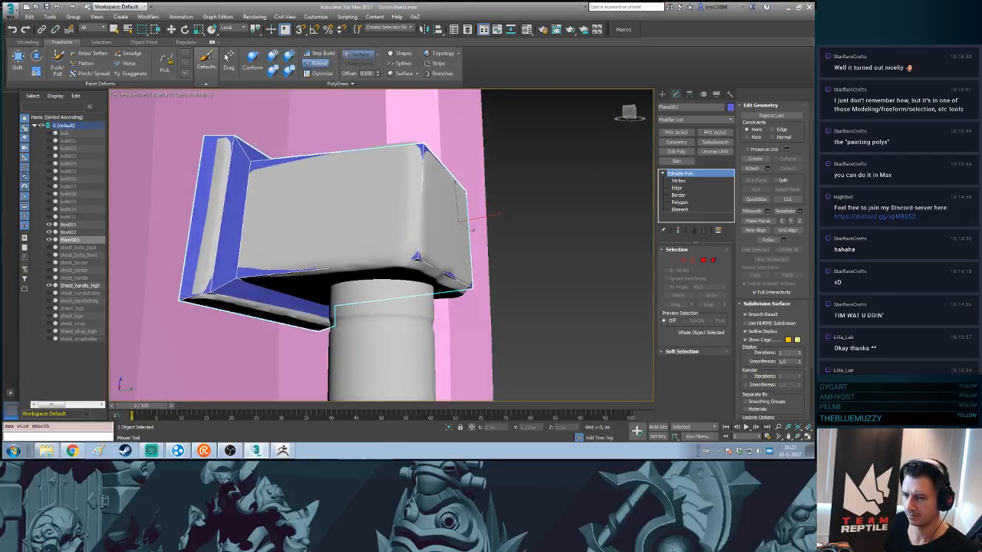
alt+middle_drag(383, 245, 207, 249)
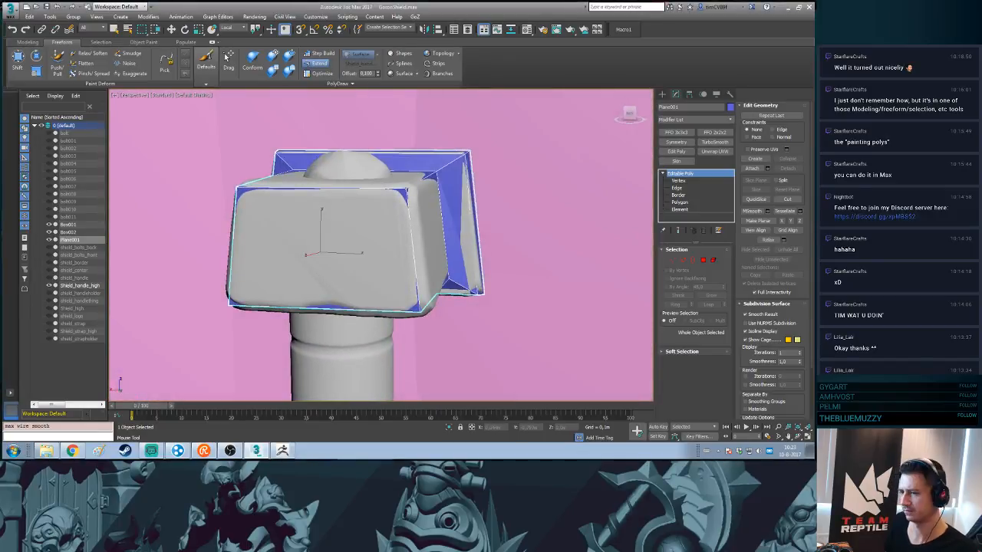
- Examine the handle's upper bracket and mounting plate from the front and from above
scroll(307, 191, down, 5)
alt+middle_drag(307, 192, 337, 224)
scroll(381, 227, down, 2)
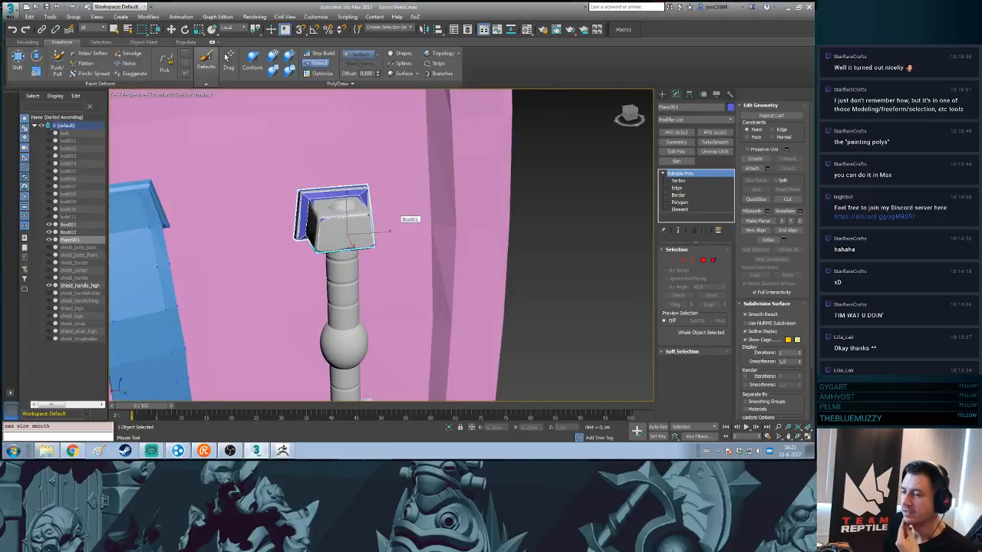
middle_drag(380, 210, 415, 222)
scroll(415, 222, down, 5)
scroll(429, 218, up, 5)
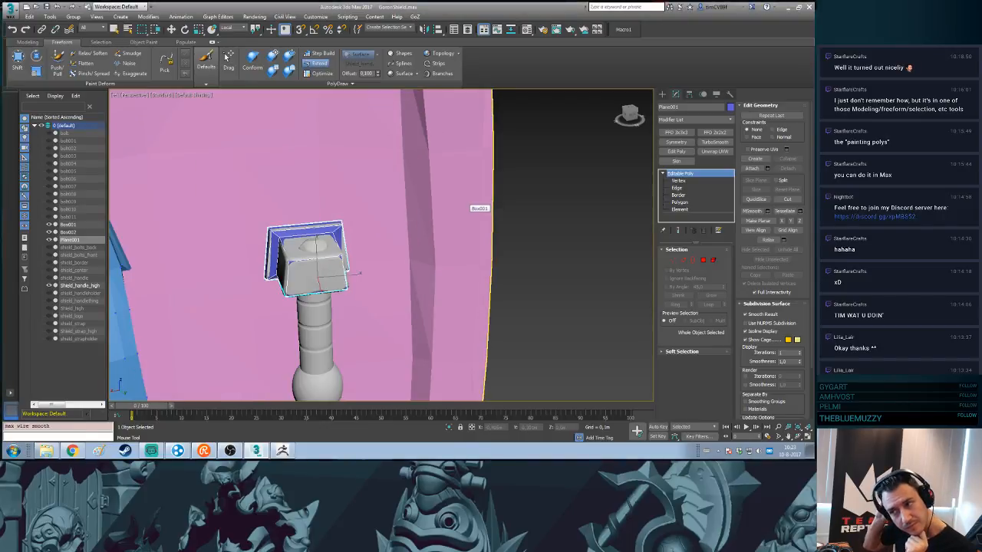
alt+middle_drag(307, 253, 362, 284)
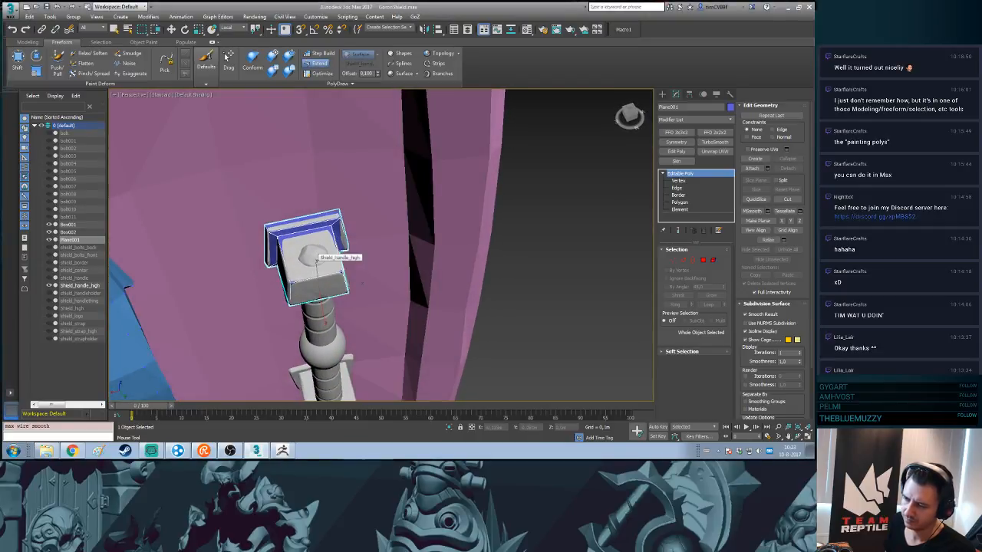
scroll(316, 254, up, 3)
alt+middle_drag(316, 255, 344, 228)
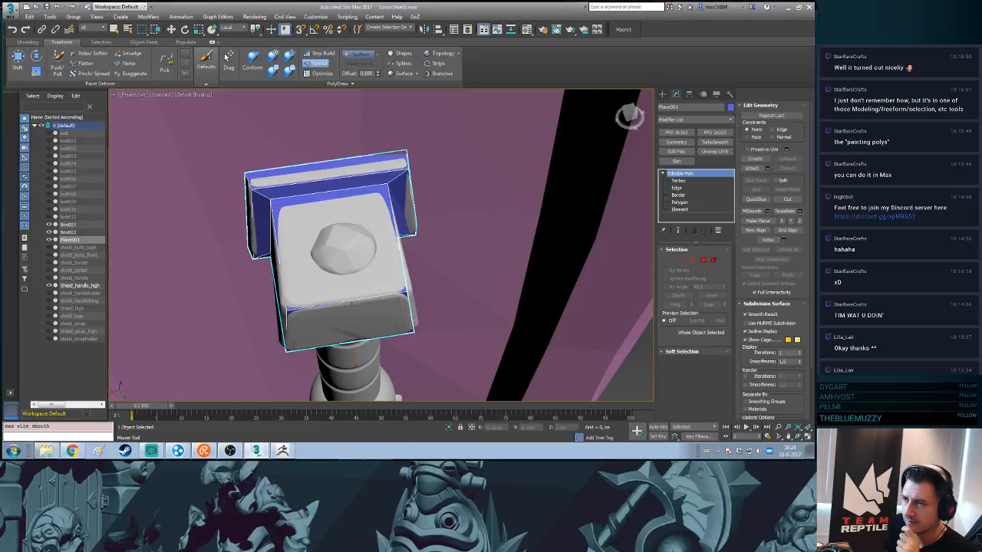
- Select the top polygon of Plane001's bracket and inset it around the dome-shaped bolt
key(w)
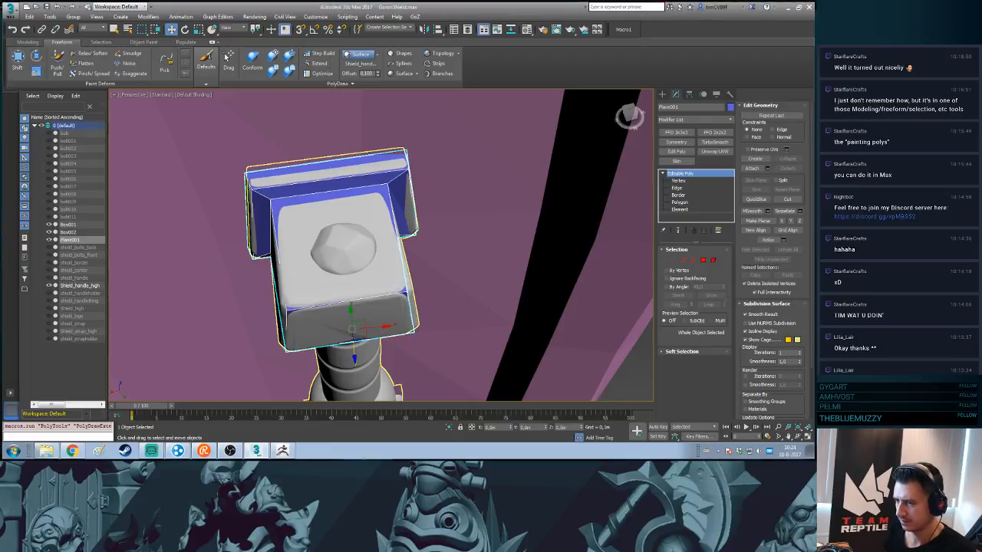
key(4)
alt+middle_drag(349, 257, 380, 269)
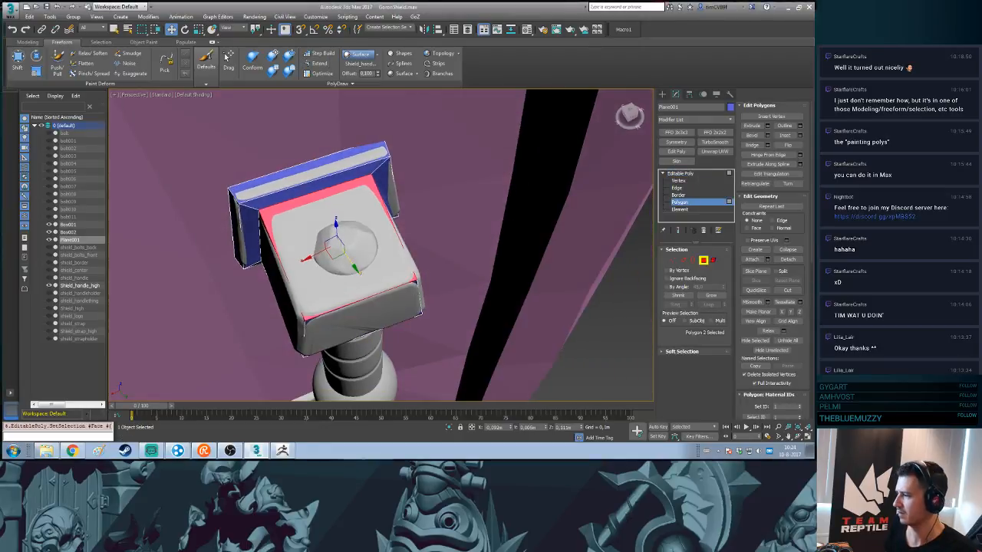
key(F2)
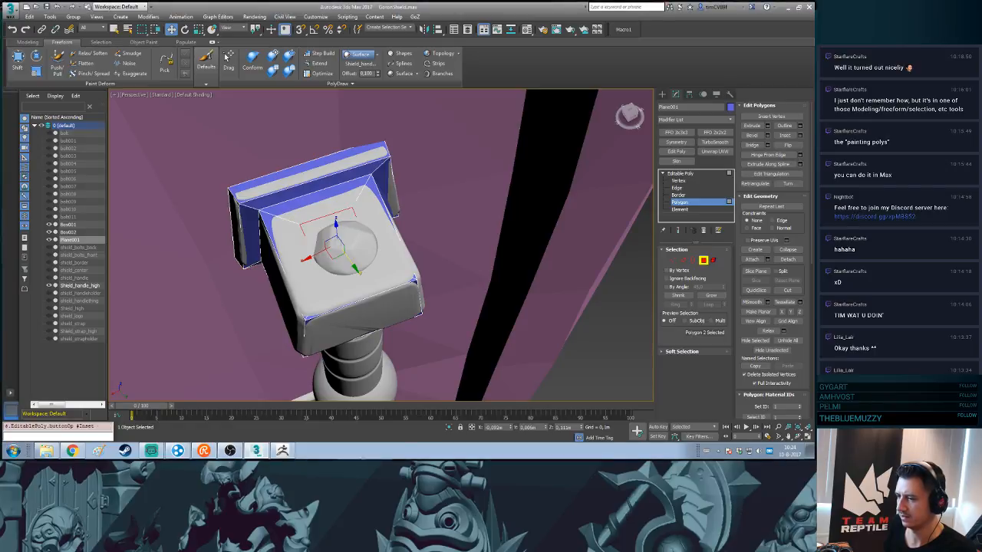
- Shift the inset polygon under the bolt and raise it to the bracket's top surface around the bolt's base
mouse_move(330, 257)
alt+middle_down()
mouse_move(348, 211)
mouse_move(338, 249)
alt+middle_up()
drag(338, 250, 354, 266)
alt+middle_drag(354, 266, 355, 232)
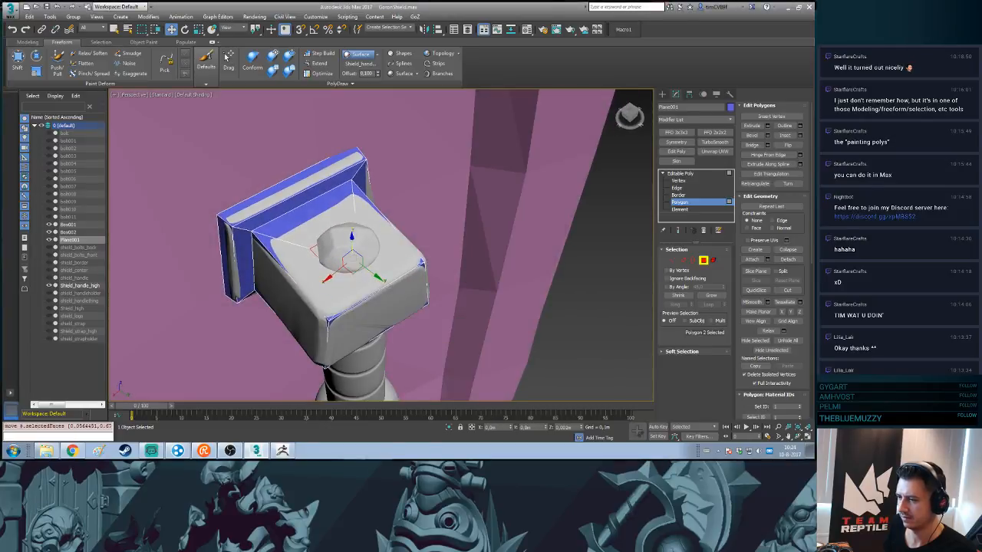
drag(352, 241, 352, 236)
key(ctrl+z)
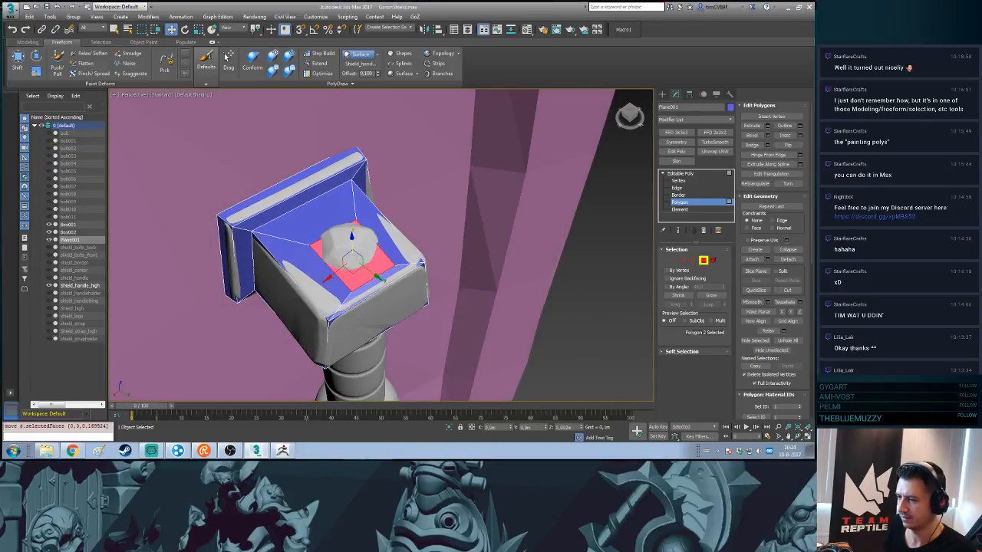
alt+middle_drag(352, 236, 360, 261)
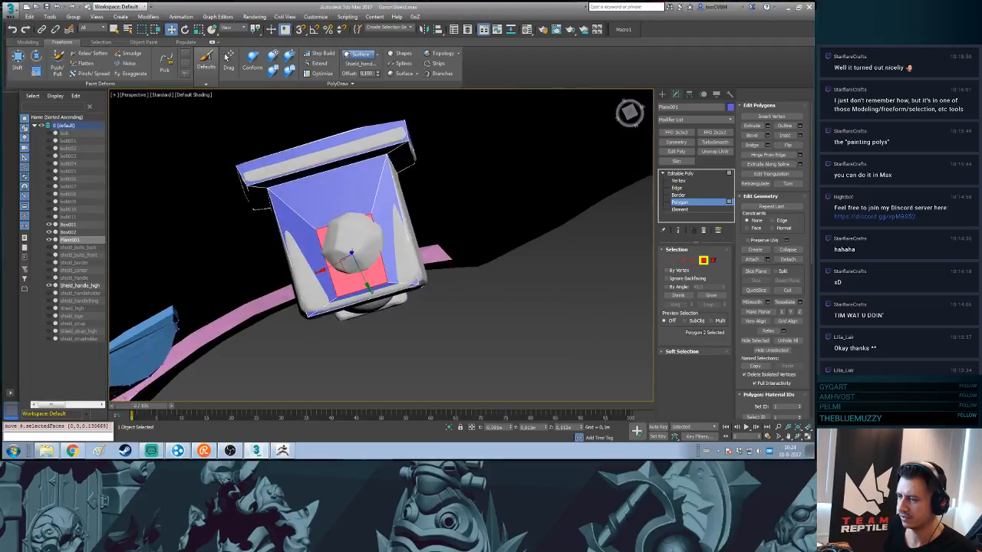
key(4)
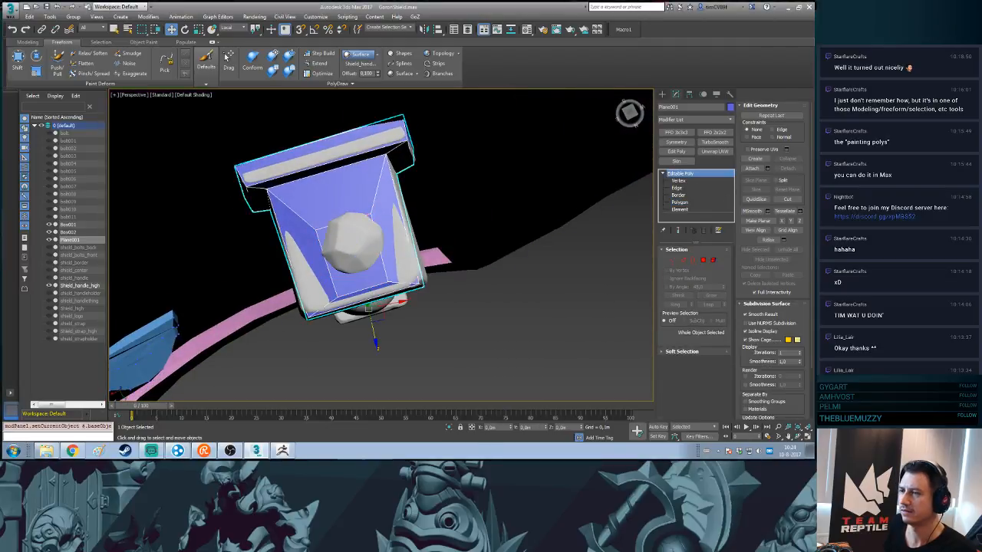
- Build a small quad on top of the bolt with Step Build and delete the inset polygon beneath it
click(318, 63)
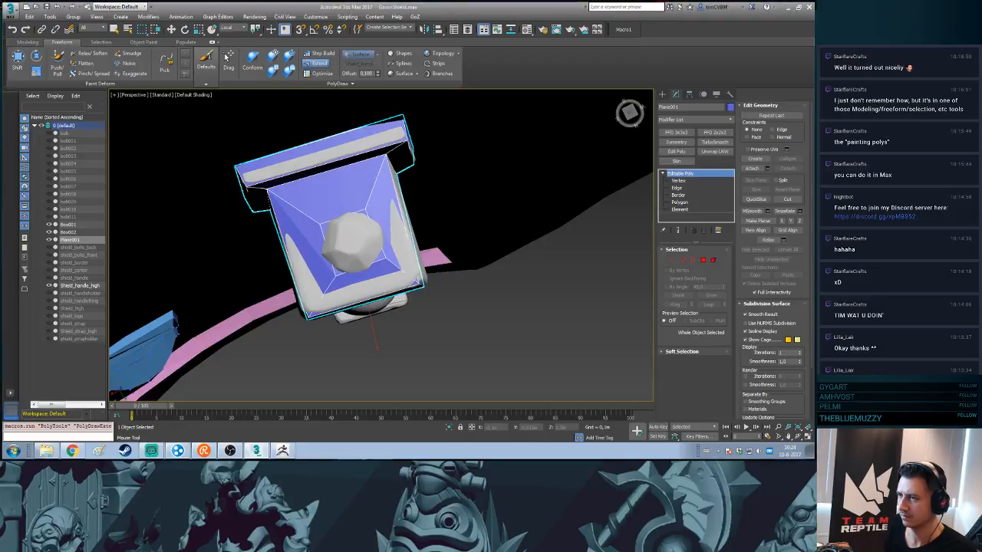
scroll(341, 219, up, 3)
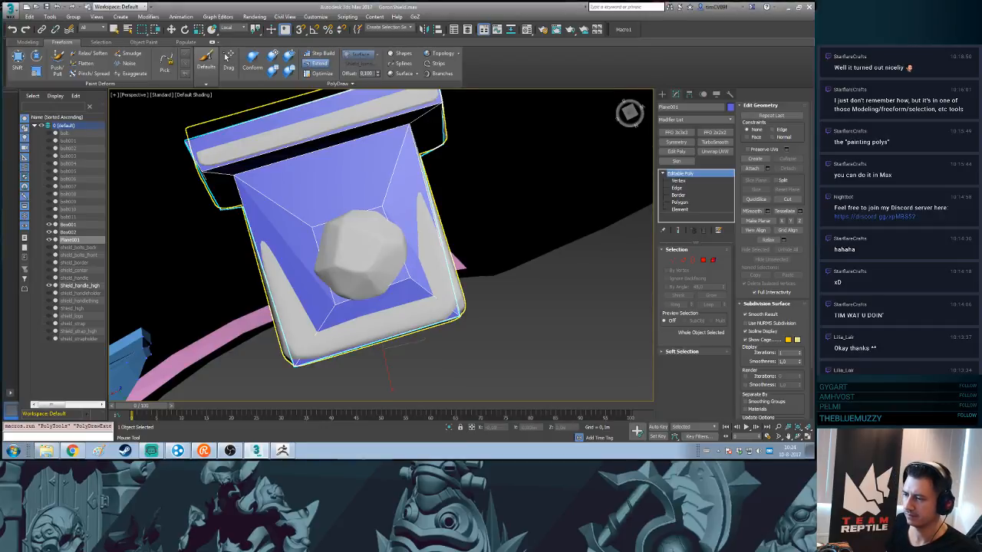
alt+middle_drag(384, 261, 341, 276)
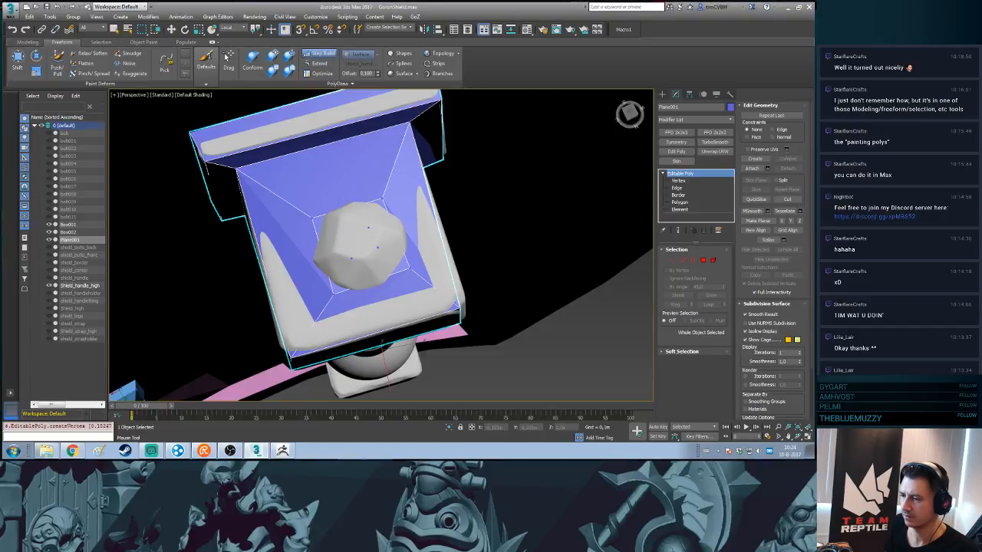
shift+click(361, 243)
alt+middle_drag(361, 243, 371, 203)
ctrl+click(363, 210)
click(319, 64)
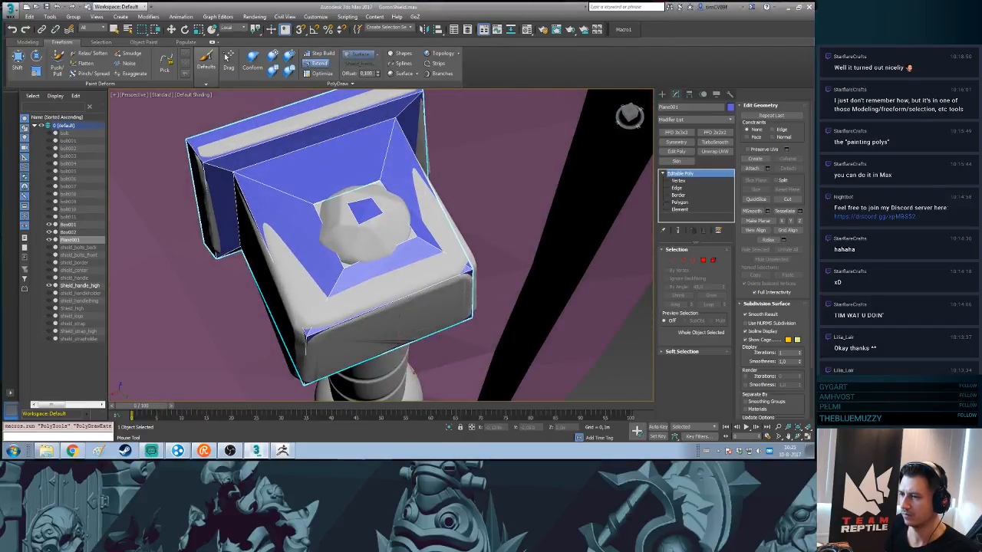
- Extend side faces between the bolt's top quad and the surrounding opening to form a closed low-poly cap
ctrl+alt+drag(370, 219, 378, 249)
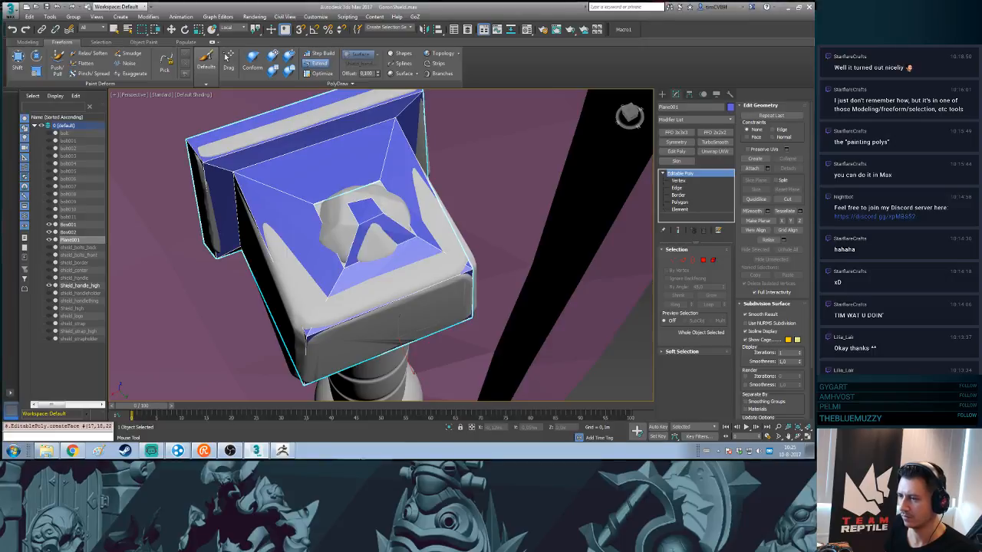
ctrl+alt+drag(353, 214, 330, 235)
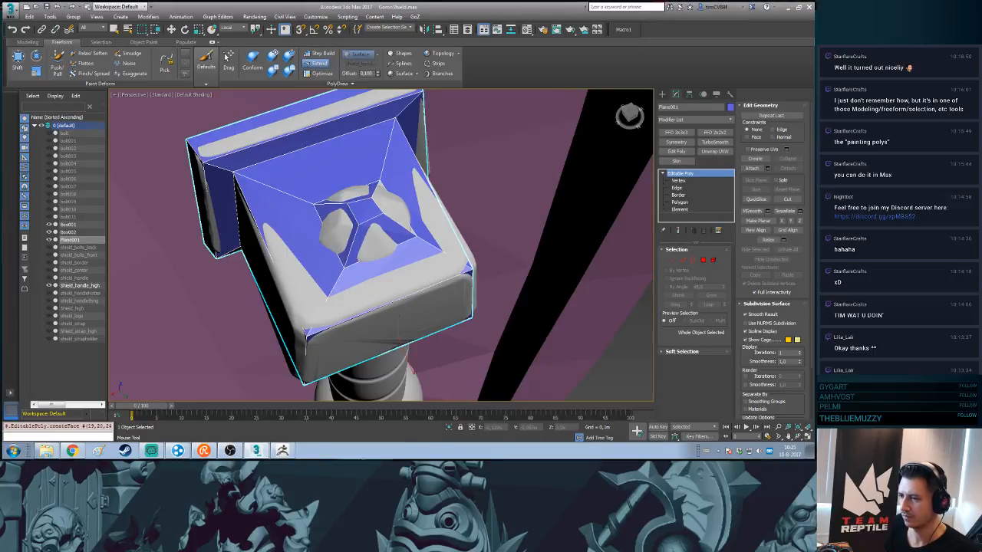
alt+middle_drag(383, 269, 399, 230)
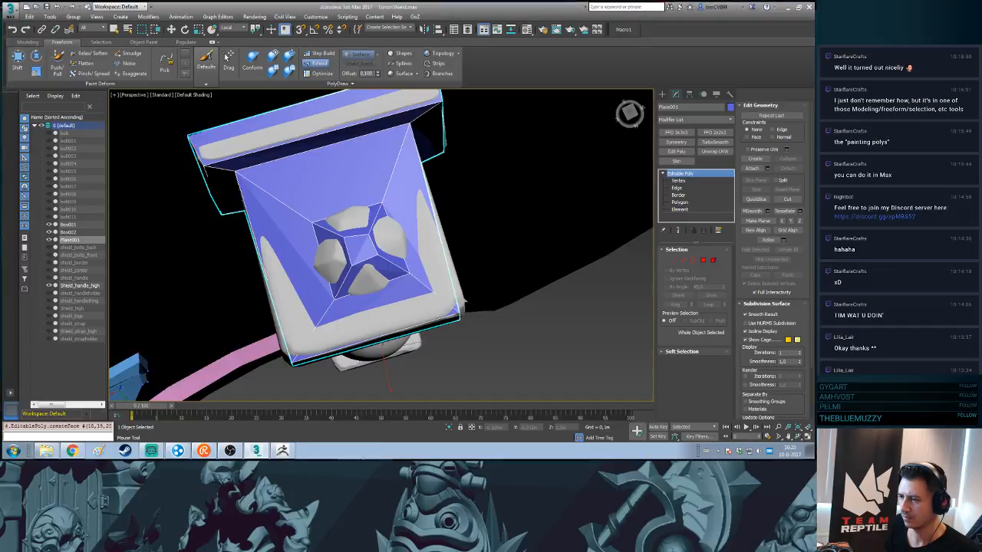
- Reposition the bolt cap's top and base corner vertices so the cap fits the high-poly bolt more evenly
ctrl+alt+shift+drag(372, 235, 342, 224)
ctrl+alt+shift+drag(352, 266, 335, 260)
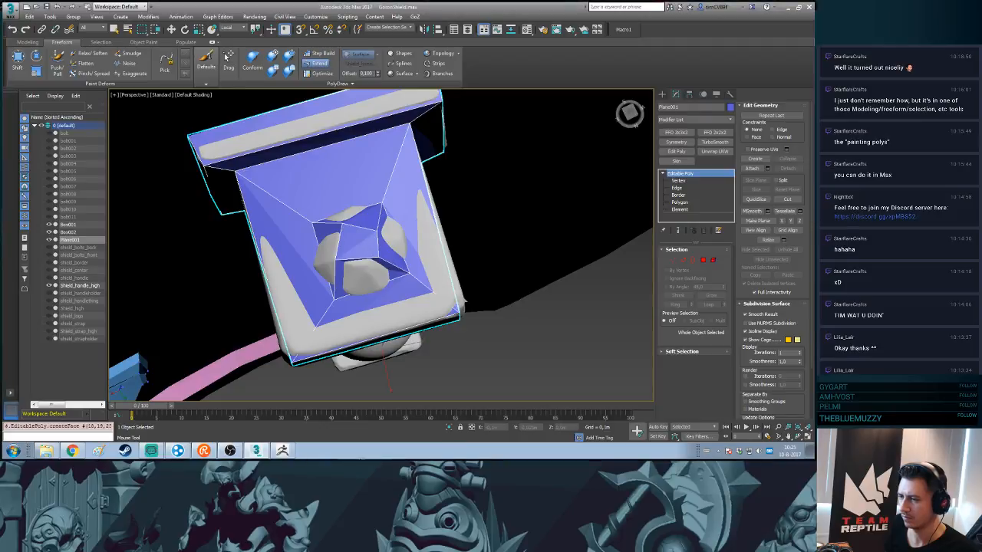
ctrl+alt+shift+drag(341, 224, 368, 207)
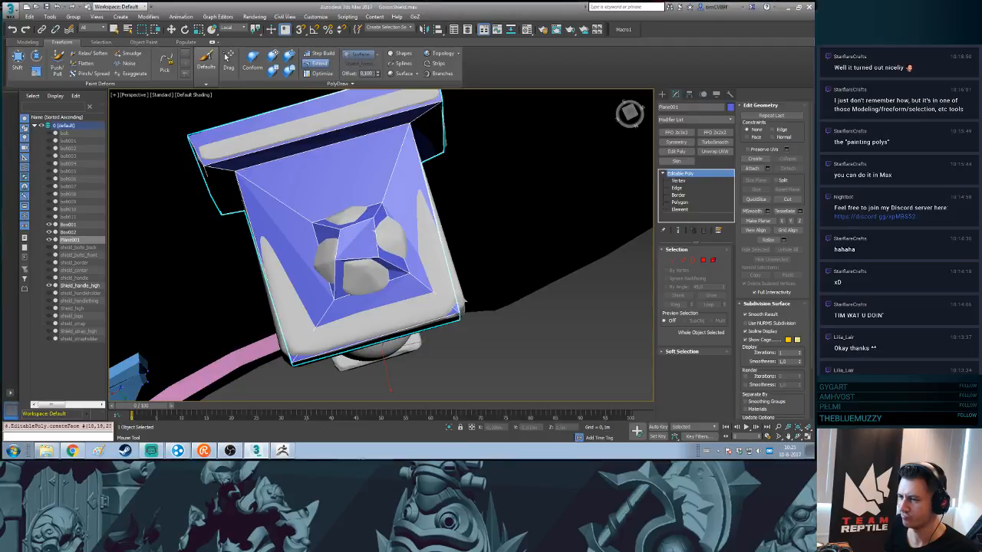
ctrl+alt+shift+drag(335, 260, 342, 270)
ctrl+alt+shift+drag(313, 223, 314, 224)
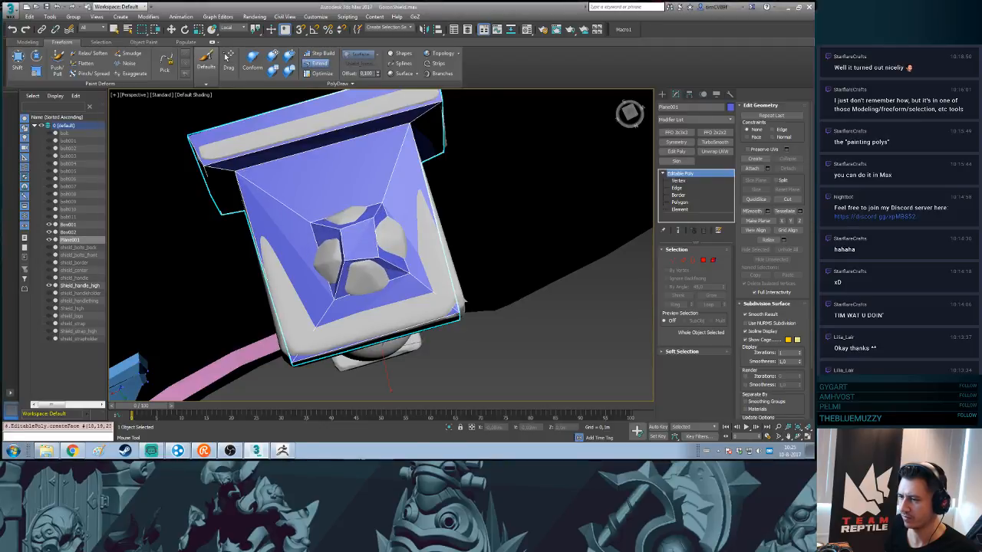
ctrl+alt+shift+drag(334, 299, 327, 298)
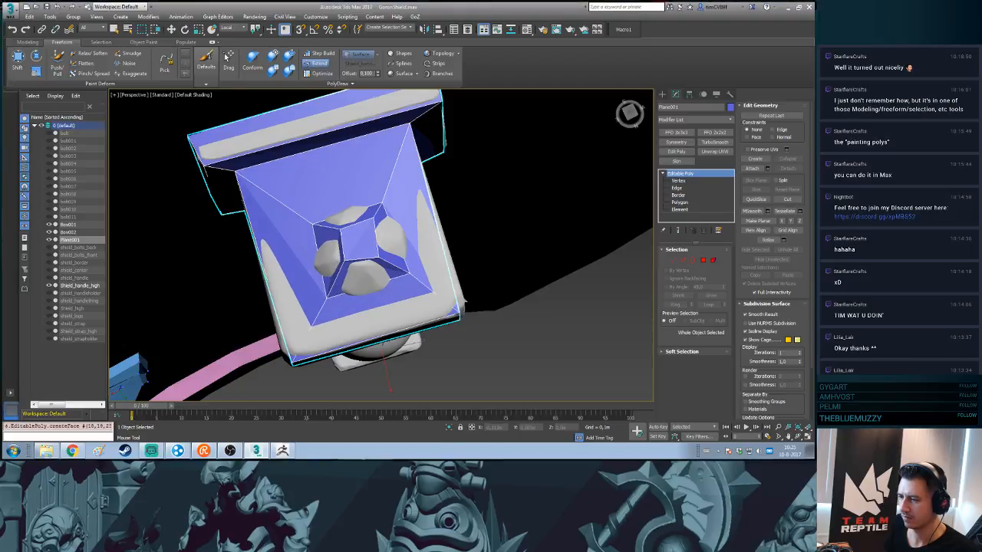
ctrl+alt+shift+drag(410, 273, 411, 279)
ctrl+alt+shift+drag(382, 203, 386, 204)
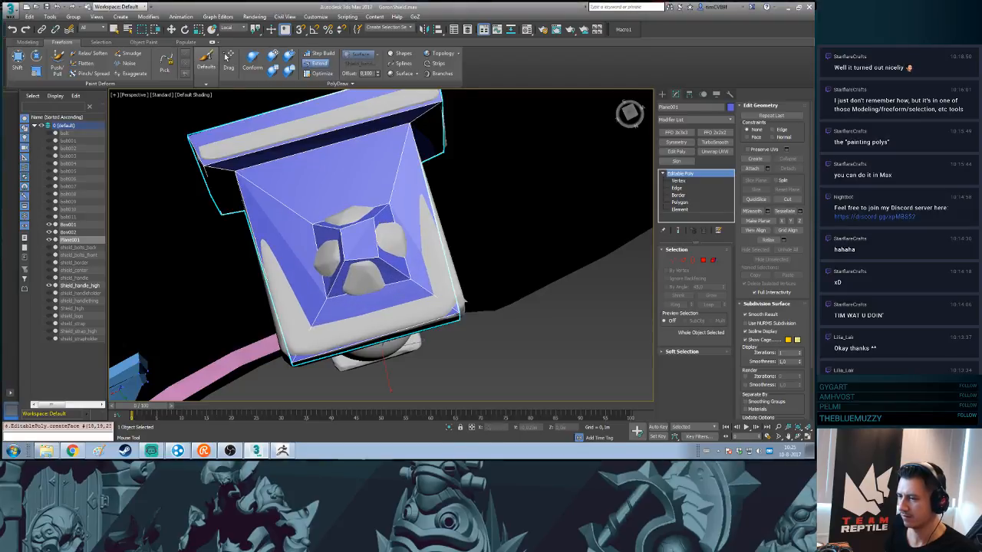
ctrl+alt+shift+drag(313, 222, 311, 218)
- Finish drawing on Plane001 and select the strap mesh Box002
alt+middle_drag(311, 219, 325, 128)
scroll(322, 126, down, 4)
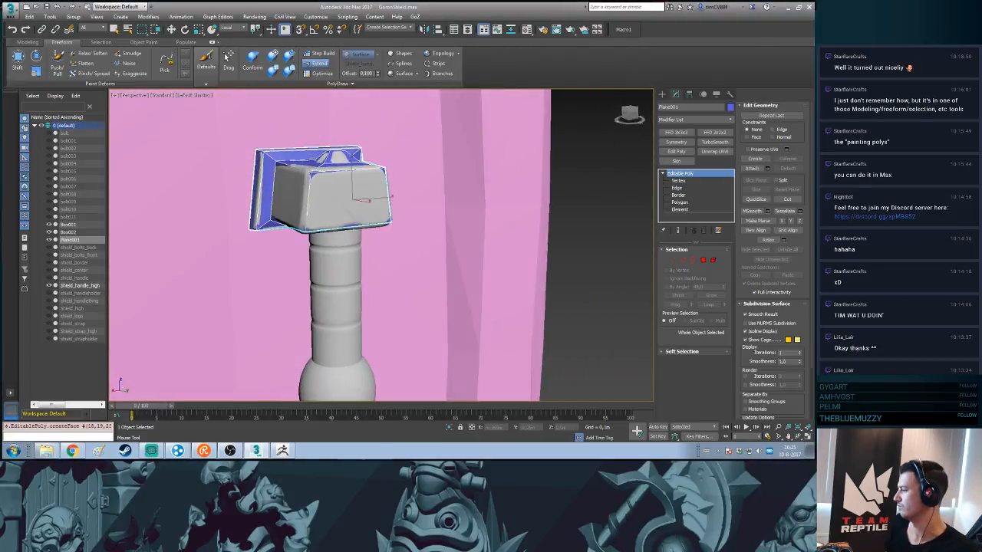
middle_drag(424, 222, 468, 220)
scroll(414, 173, down, 4)
alt+middle_drag(468, 219, 460, 192)
middle_drag(399, 191, 521, 260)
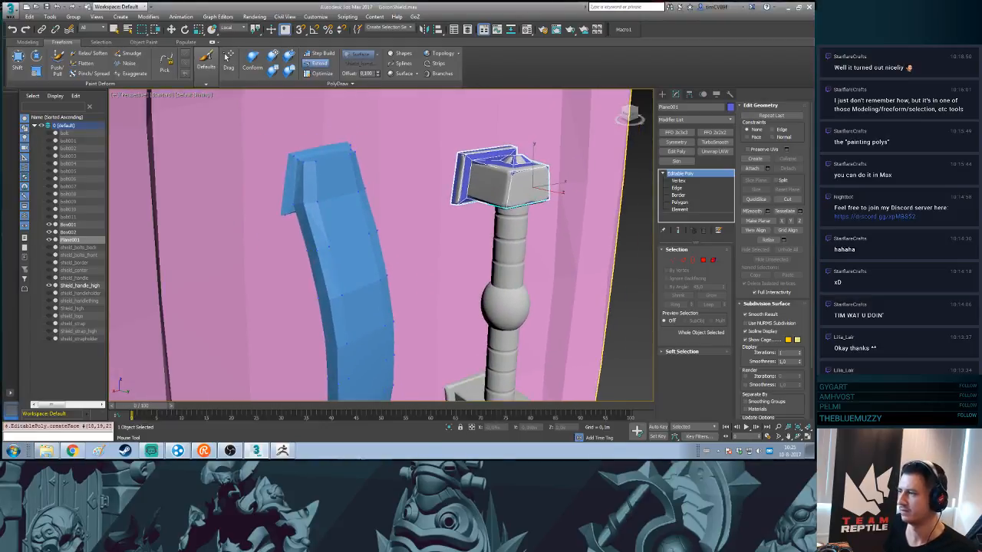
click(661, 95)
click(342, 253)
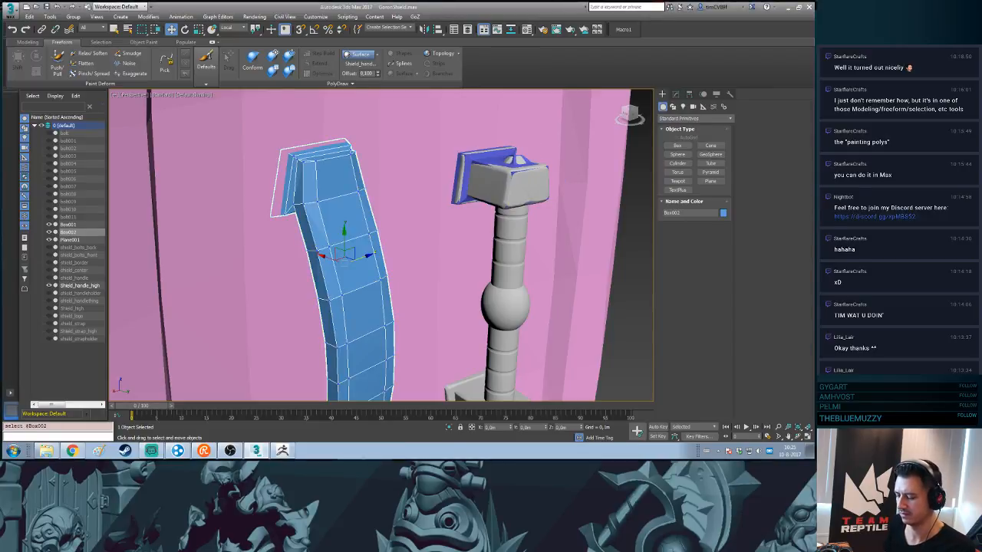
- Show Shield_strap_high and push Box002's upper front polygon back to expose the high-poly bolt
key(4)
click(336, 180)
alt+middle_drag(336, 184, 376, 246)
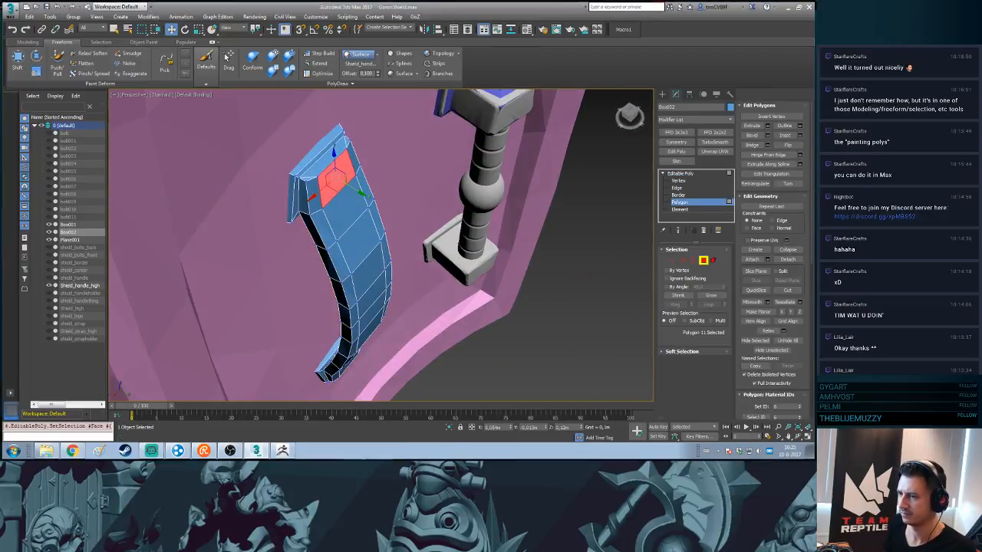
key(ctrl+z)
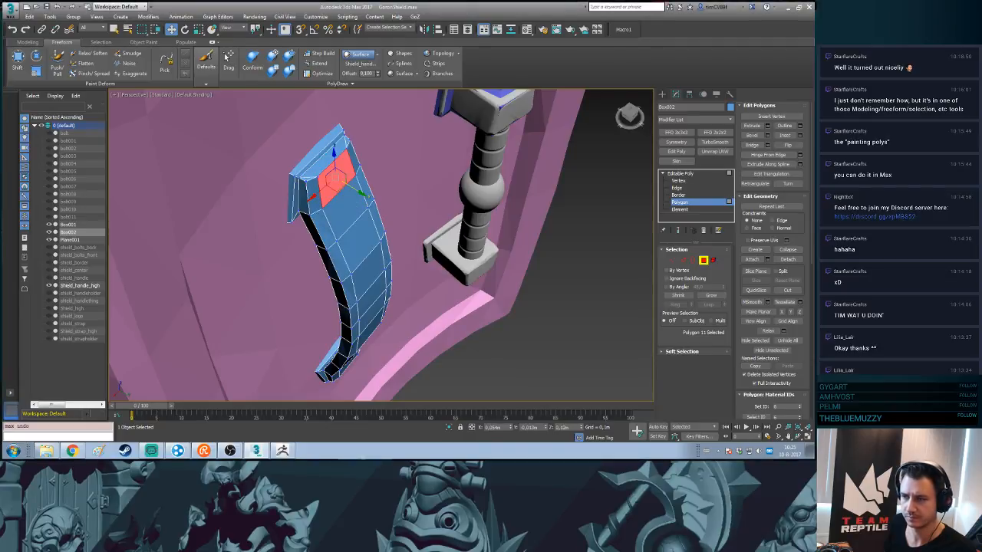
key(z)
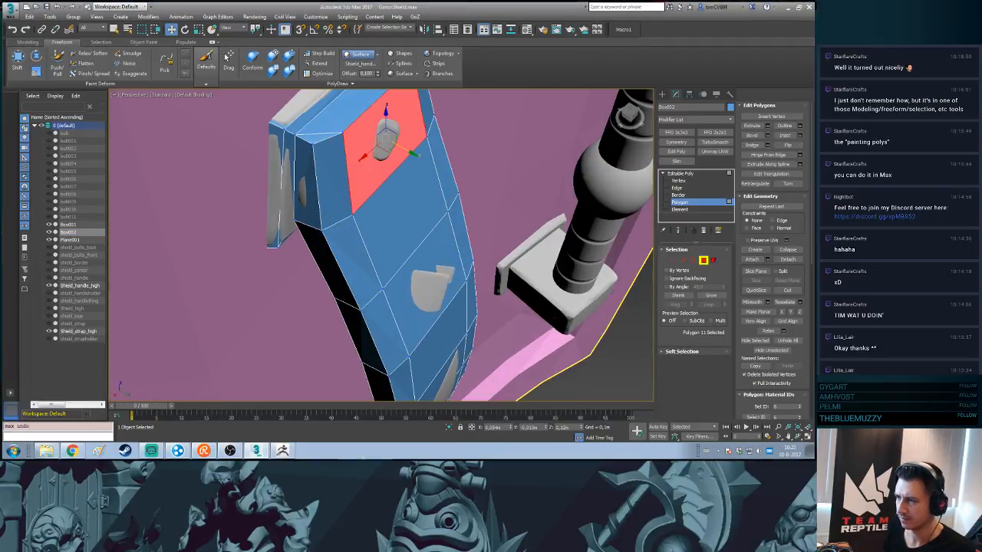
drag(405, 148, 393, 142)
- Push Box002's lower front polygon back around the strap's lower bolt and nudge it upward
scroll(380, 246, down, 3)
alt+middle_drag(380, 245, 414, 207)
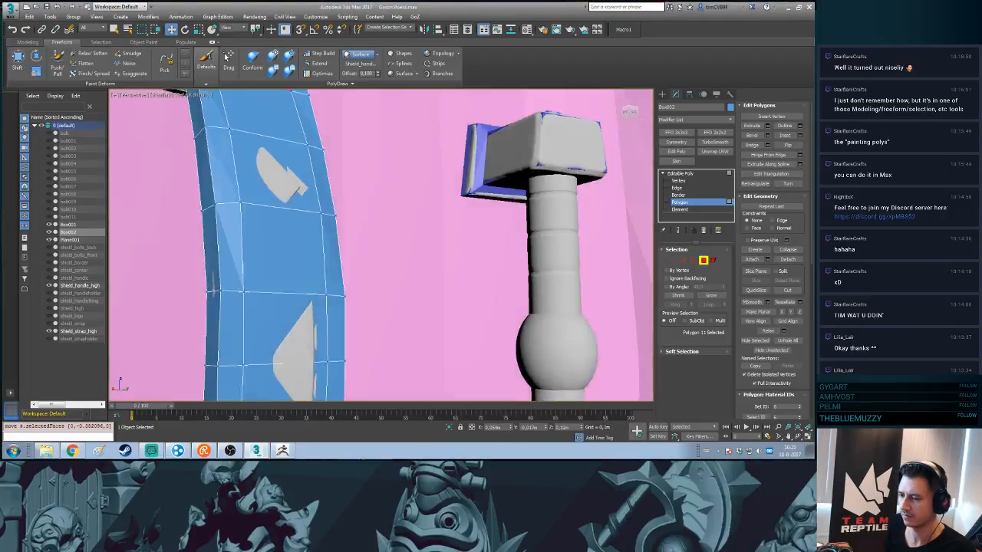
middle_drag(384, 307, 415, 170)
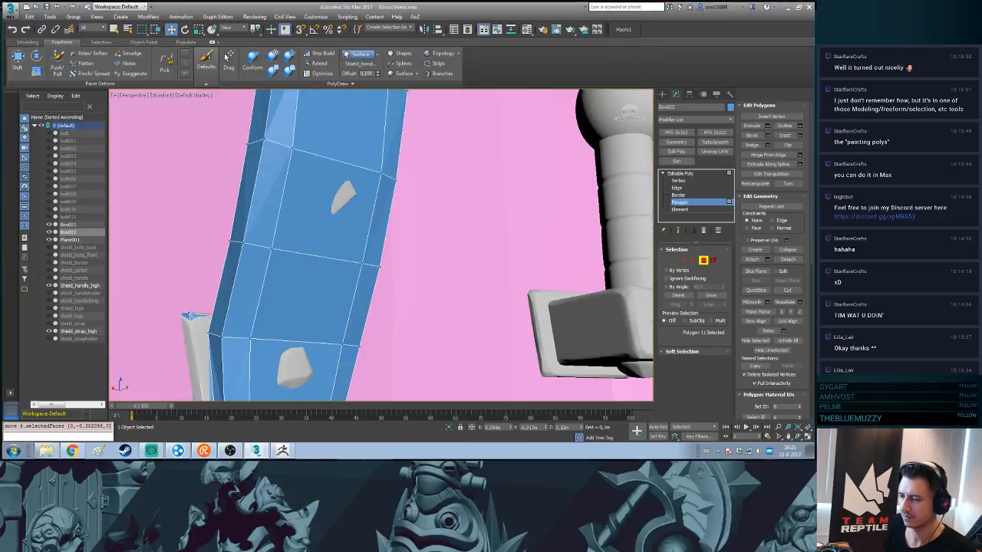
click(313, 375)
middle_drag(313, 374, 371, 297)
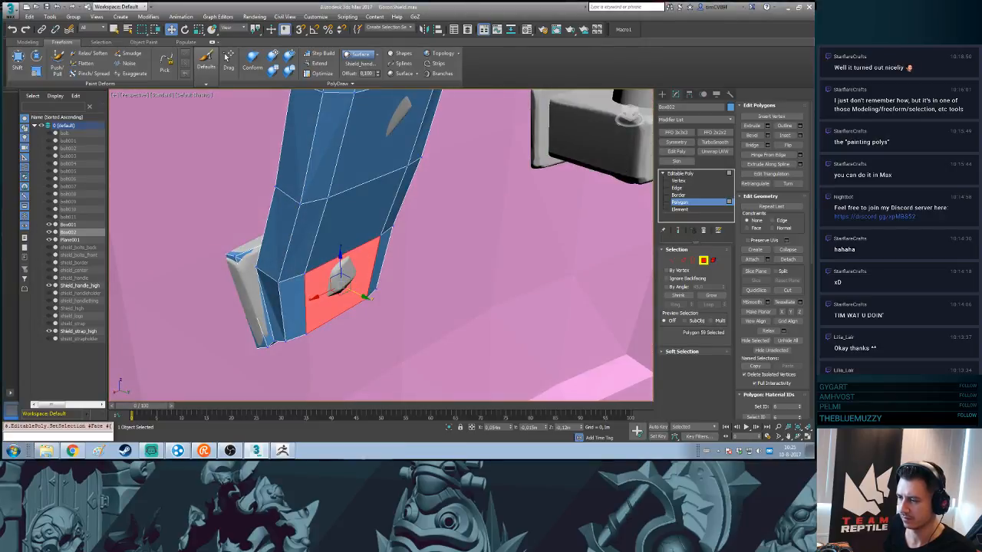
drag(368, 298, 364, 295)
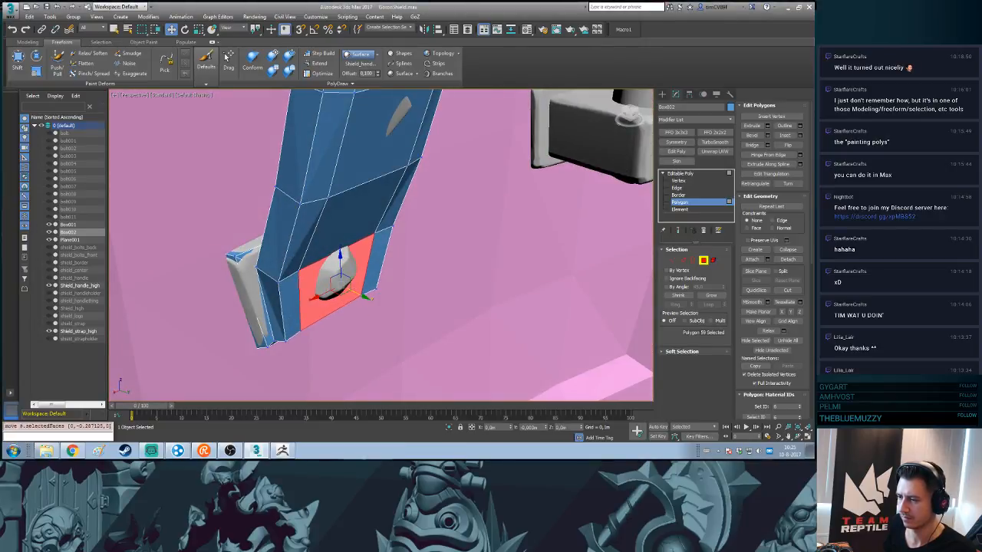
alt+middle_drag(363, 295, 342, 263)
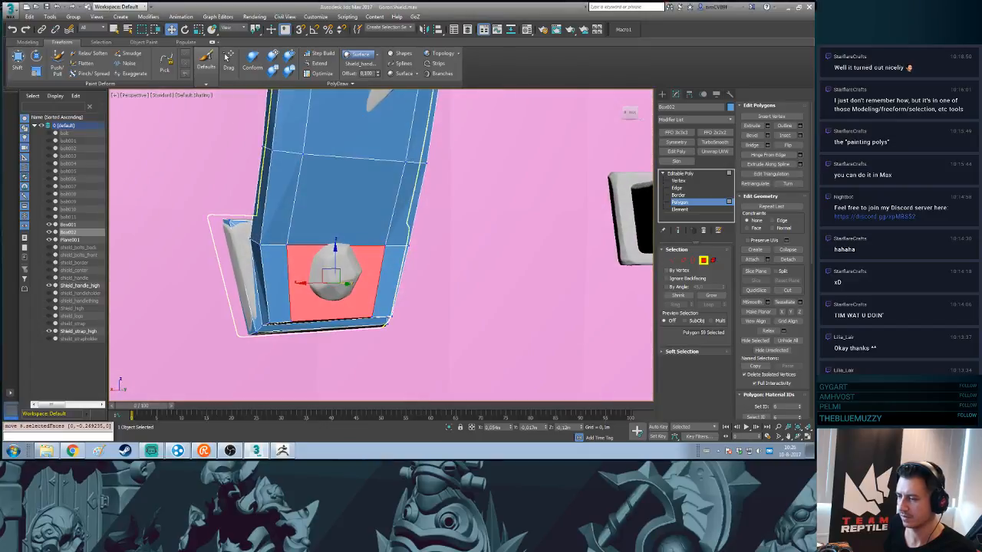
scroll(345, 292, up, 3)
mouse_move(330, 262)
mouse_down()
mouse_move(331, 236)
mouse_move(331, 255)
mouse_up()
middle_drag(331, 257, 330, 280)
- Nudge Box002's upper front polygon slightly down around the upper bolt and add the lower bolt's polygon to the selection
scroll(331, 281, down, 3)
middle_drag(331, 246, 334, 361)
ctrl+click(328, 192)
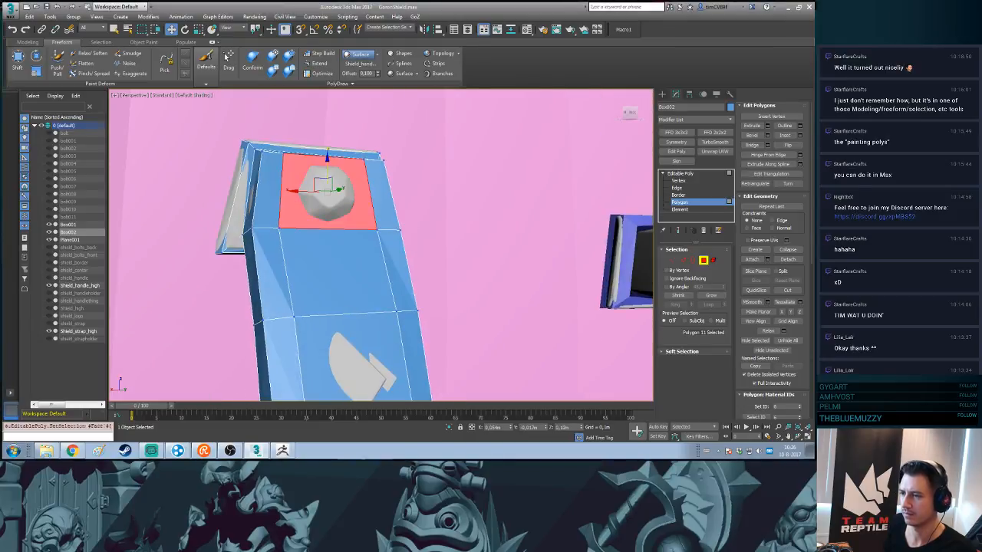
drag(327, 157, 327, 160)
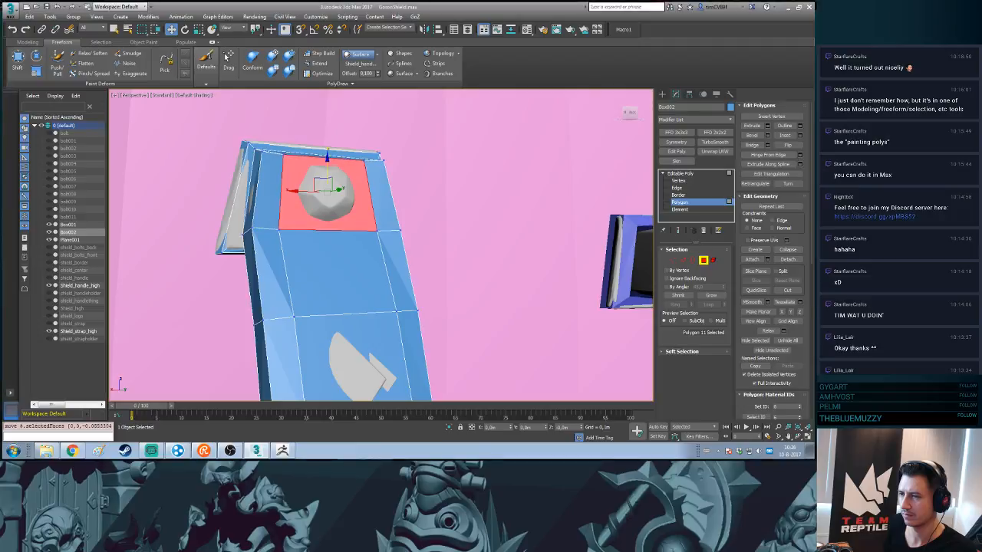
alt+middle_drag(381, 245, 422, 244)
ctrl+click(286, 360)
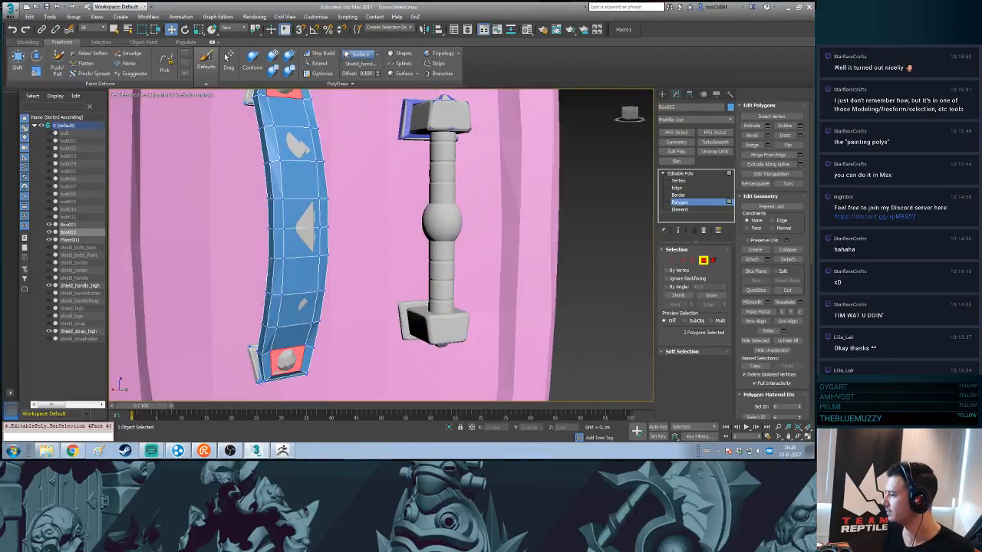
- Try to bevel Box002's two selected front polygons into tapered caps at the bolts
key(Delete)
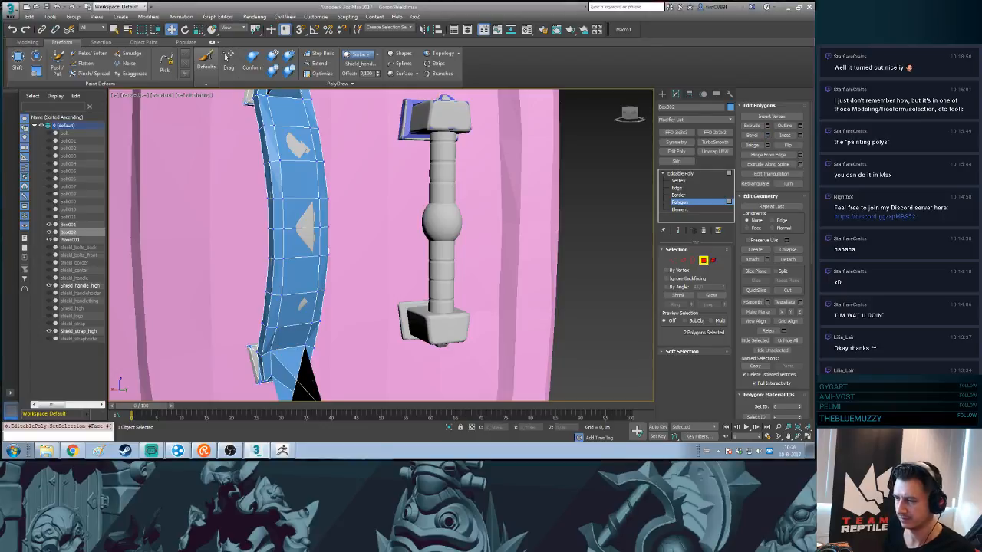
drag(292, 376, 291, 365)
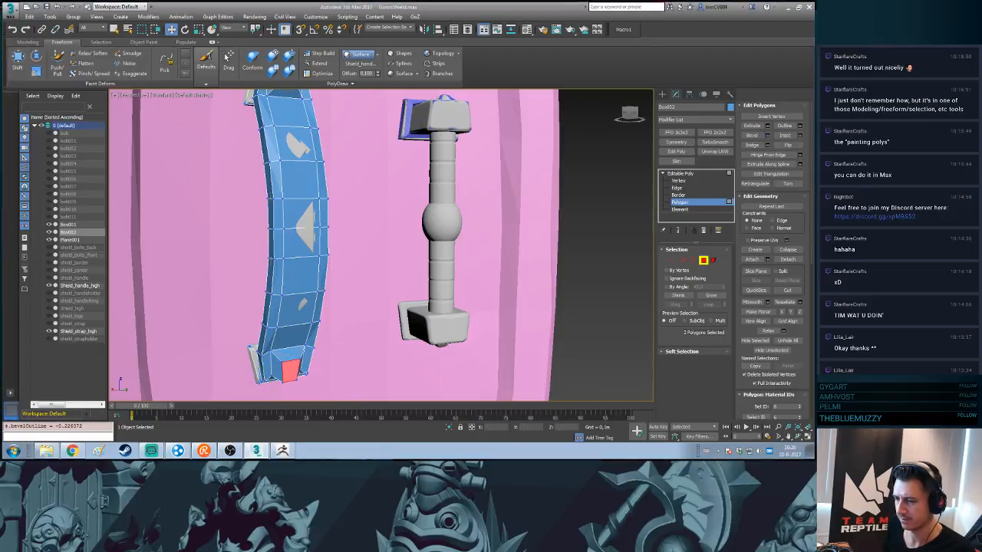
key(ctrl+z)
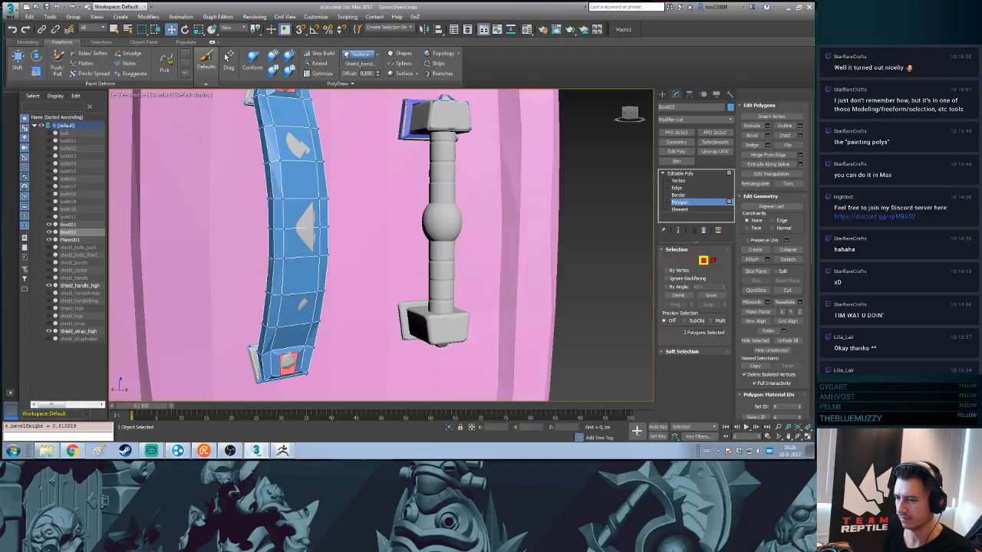
middle_drag(306, 230, 351, 376)
- Leave polygon editing and pick the high-poly strap as the PolyDraw surface
click(680, 174)
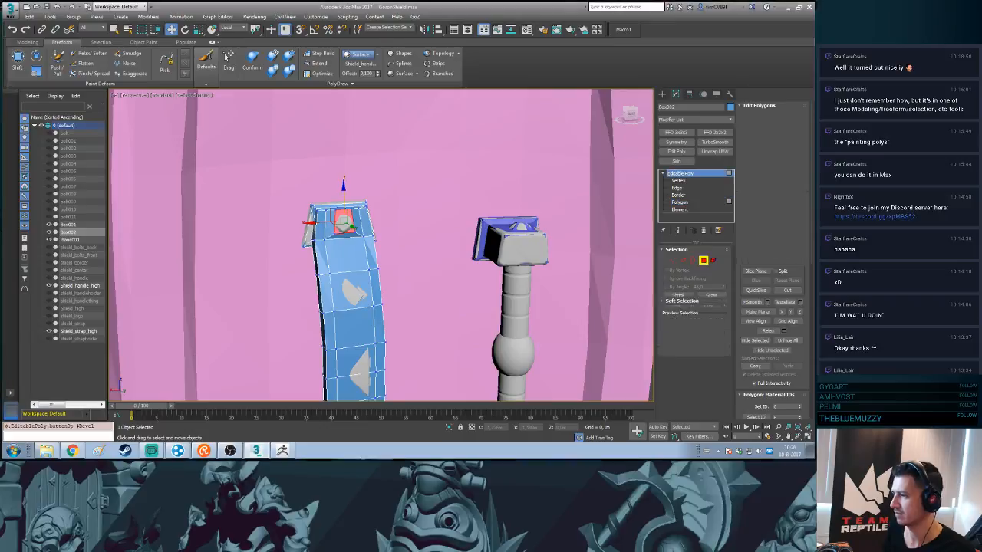
click(359, 64)
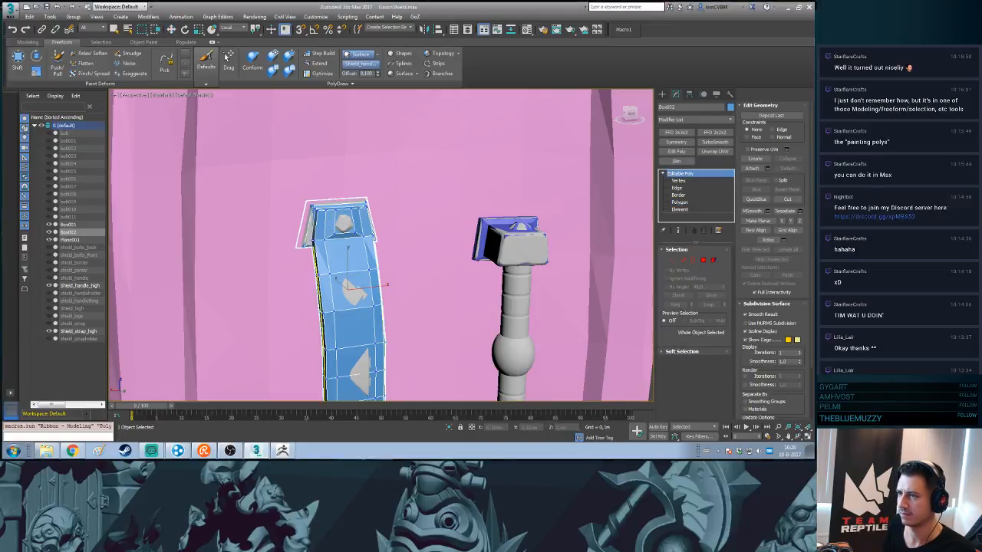
click(345, 222)
- Try to fit the bevelled polygon's vertices around the upper bolt, and undo back to the unbevelled strap
alt+middle_drag(406, 238, 408, 239)
scroll(390, 217, up, 5)
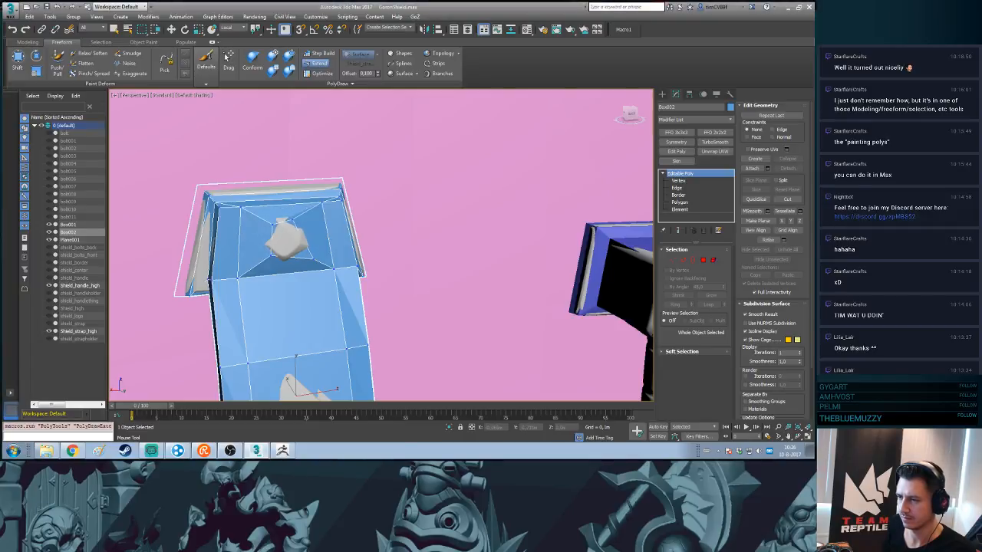
mouse_move(337, 261)
alt+middle_down()
mouse_move(429, 246)
mouse_move(338, 261)
alt+middle_up()
ctrl+alt+shift+drag(313, 259, 304, 254)
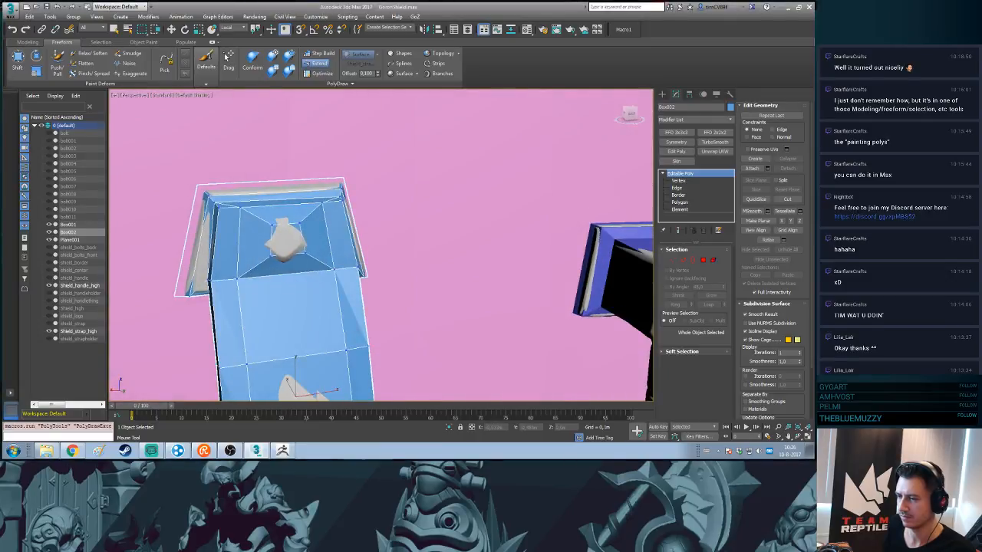
alt+middle_drag(304, 254, 313, 257)
middle_drag(313, 330, 307, 122)
middle_drag(307, 307, 305, 127)
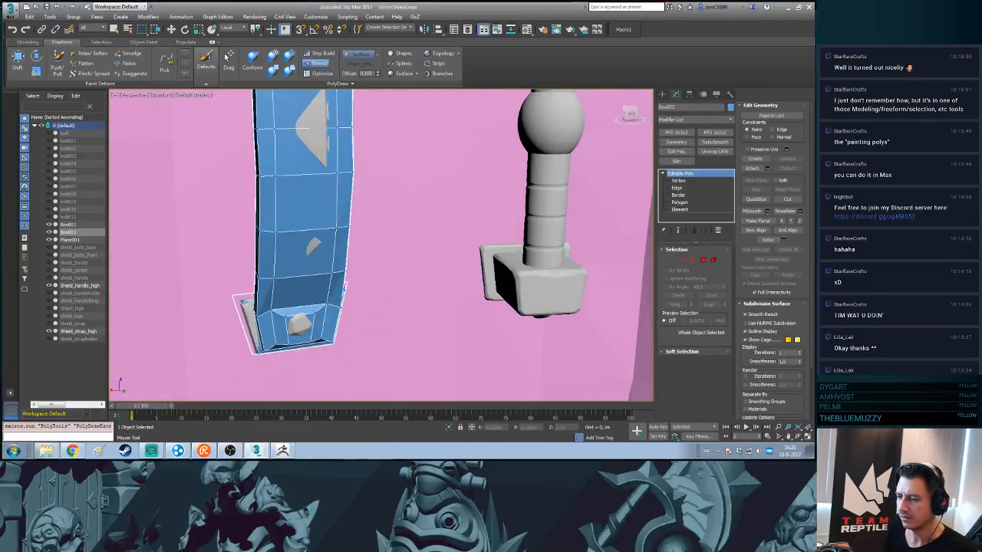
alt+middle_drag(295, 330, 337, 382)
scroll(381, 246, down, 3)
alt+middle_drag(447, 123, 403, 105)
key(ctrl+z)
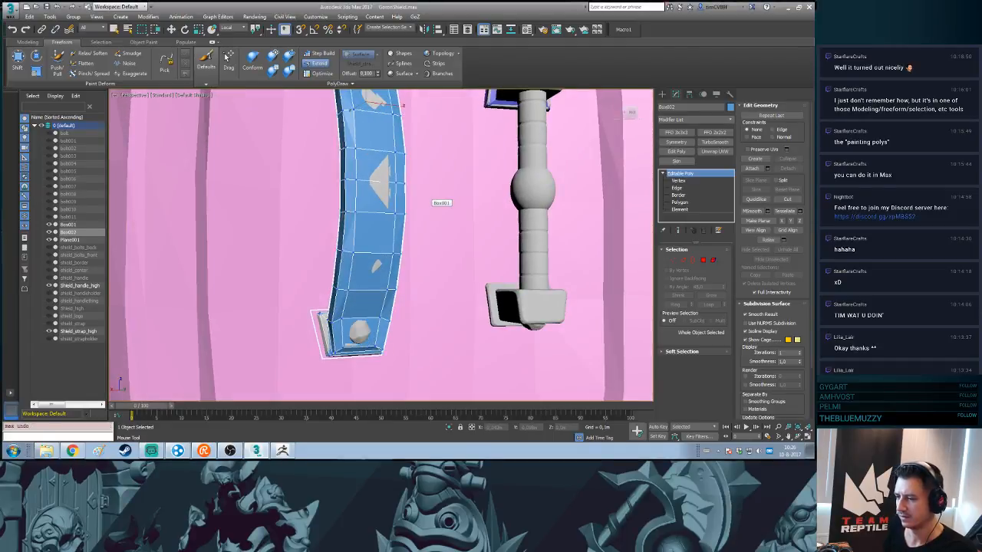
middle_drag(431, 187, 417, 269)
alt+middle_drag(416, 269, 413, 287)
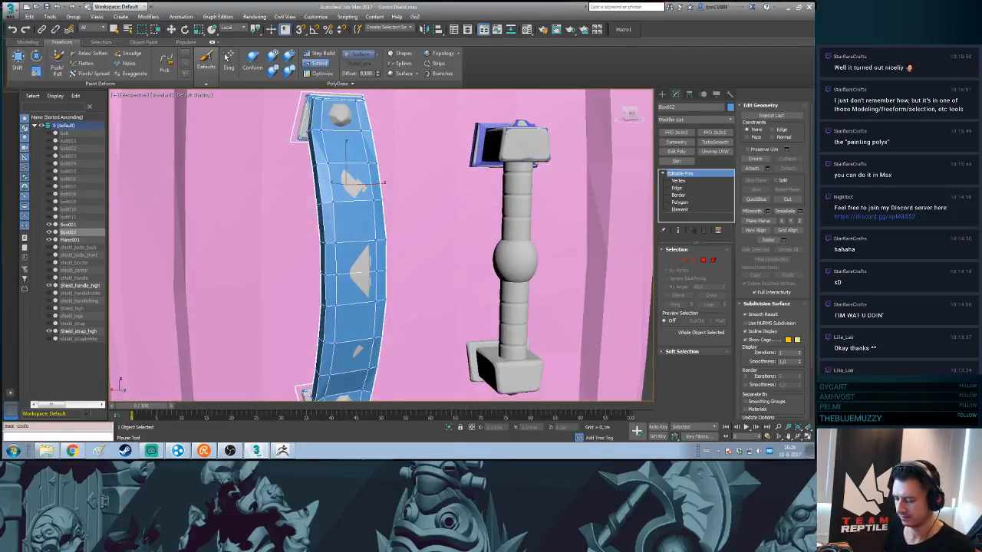
- Inset Box002's two bolt polygons by about 0.1 and bevel them outward into tapered bolt caps
key(4)
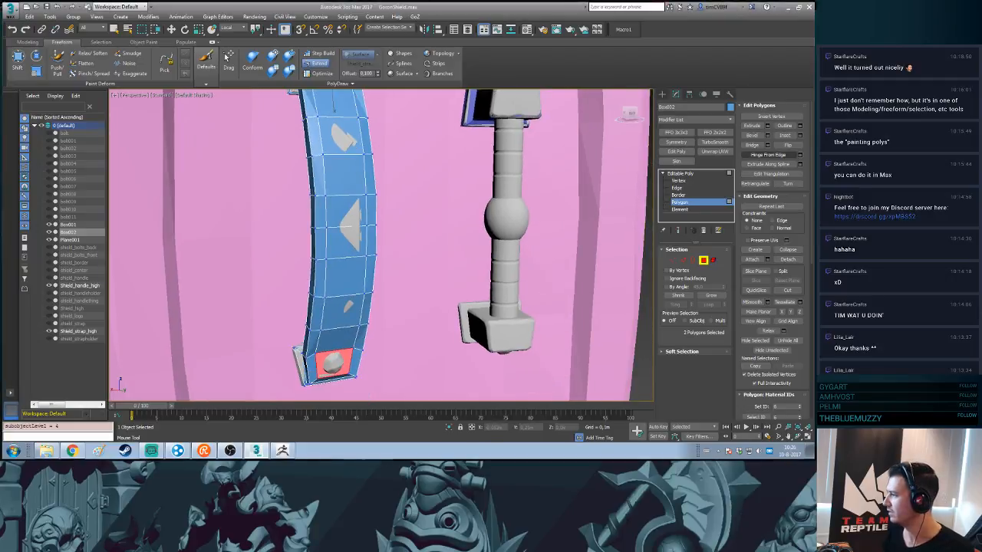
click(751, 145)
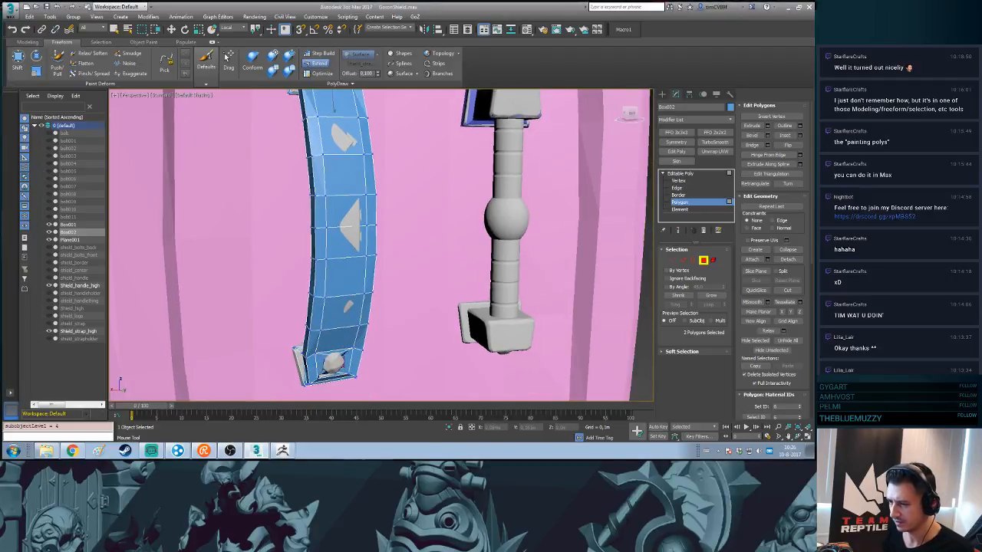
key(ctrl+z)
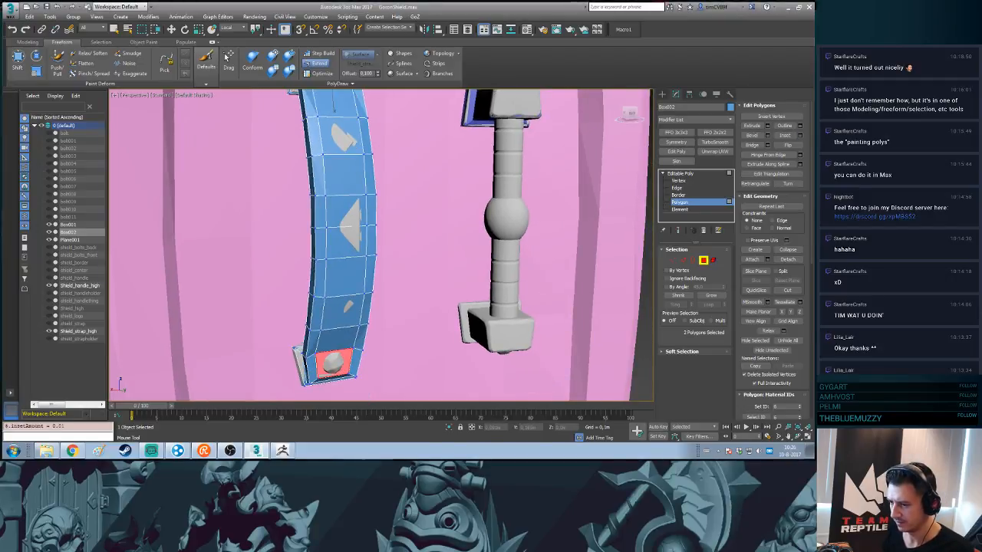
drag(333, 363, 334, 348)
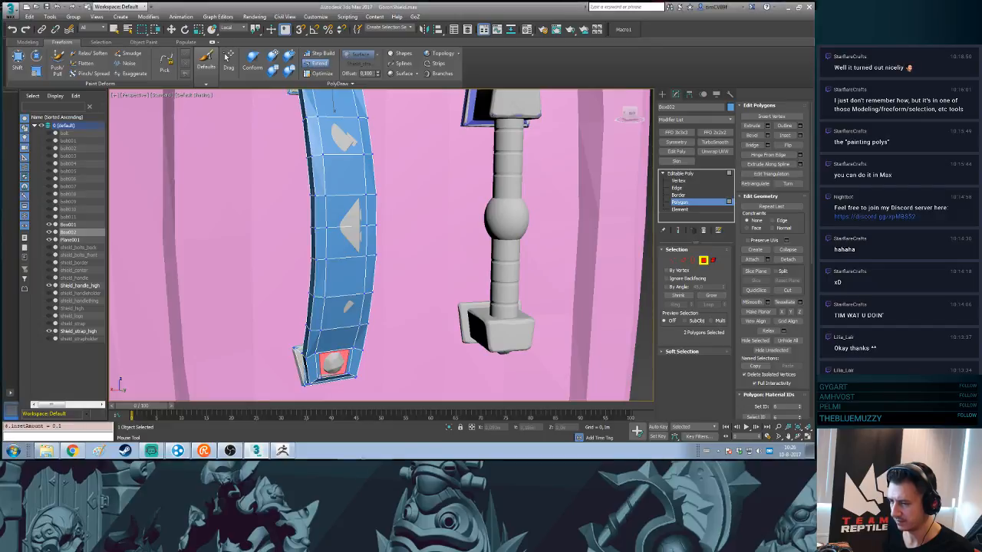
alt+middle_drag(338, 253, 343, 357)
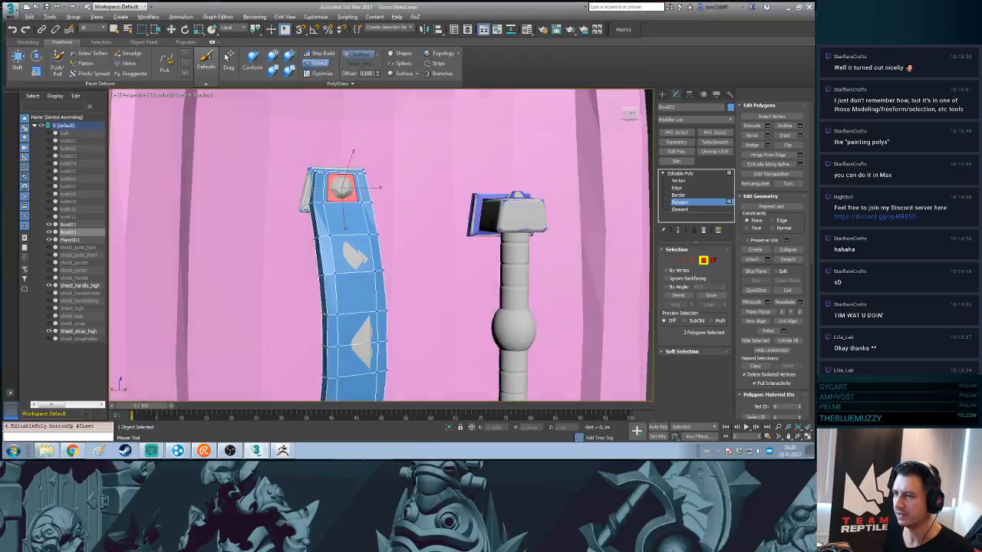
click(767, 136)
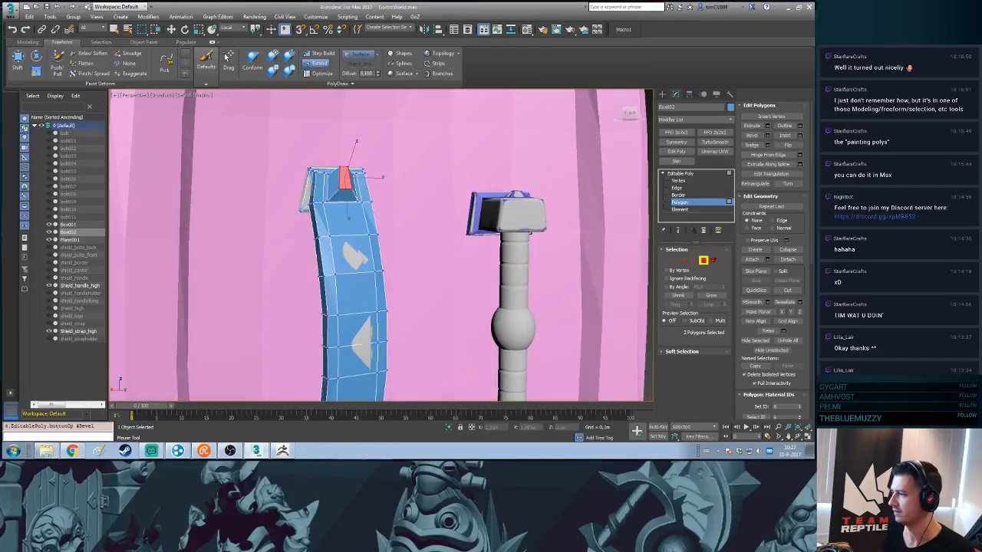
key(4)
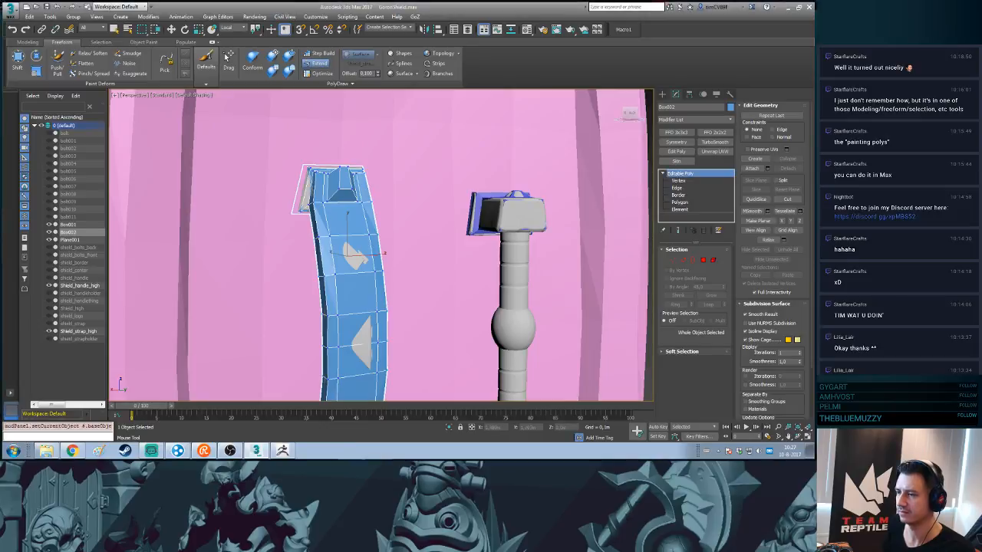
- Reposition the upper bolt cap's vertices on Box002 so the cap follows the high-poly bolt
key(z)
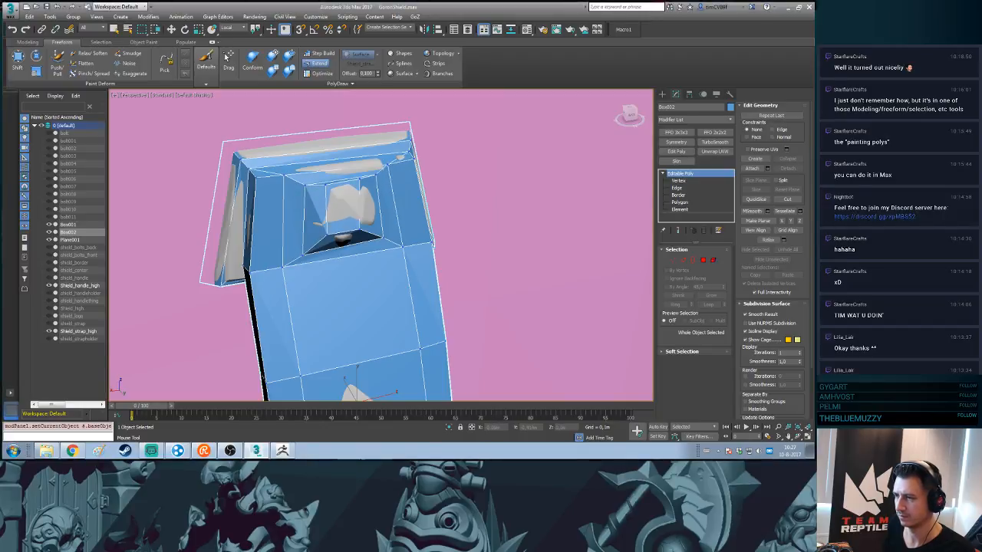
key(ctrl+z)
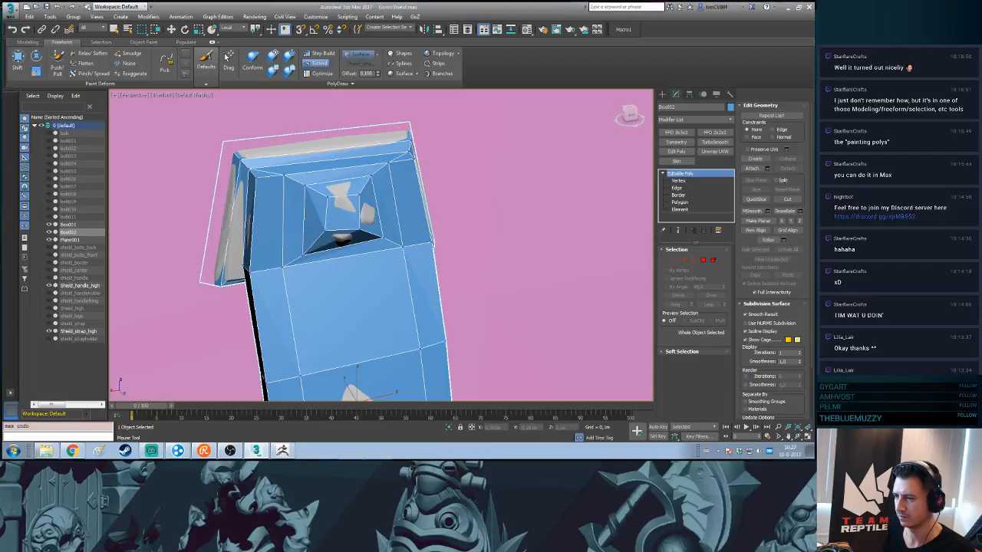
key(shift+z)
key(shift+z)
key(shift+z)
key(shift+z)
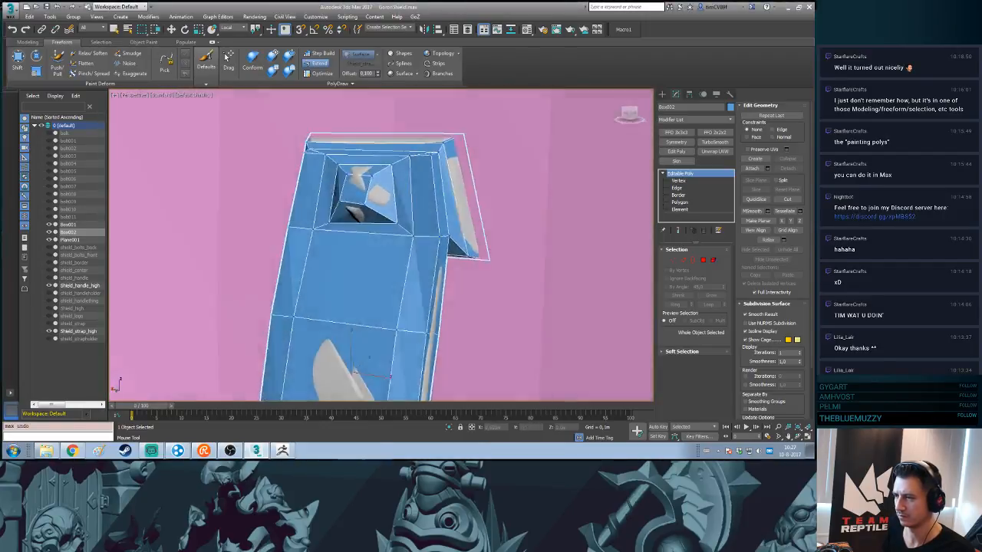
- Move the outer-face vertices of Box002's lower bolt cap onto the high-poly bolt
key(shift+z)
key(shift+z)
key(shift+z)
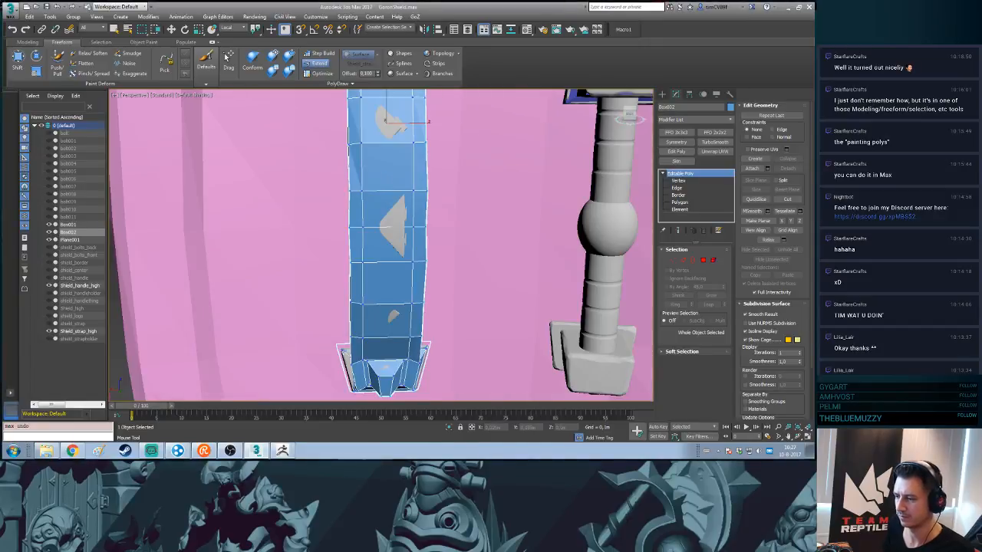
key(shift+z)
key(shift+z)
key(shift+z)
key(shift+z)
key(shift+z)
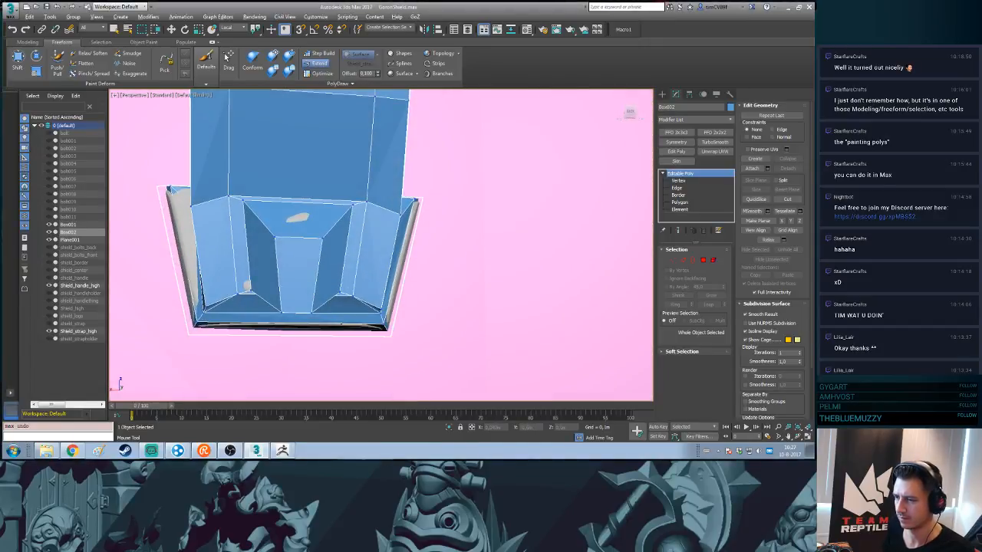
key(ctrl+z)
key(ctrl+z)
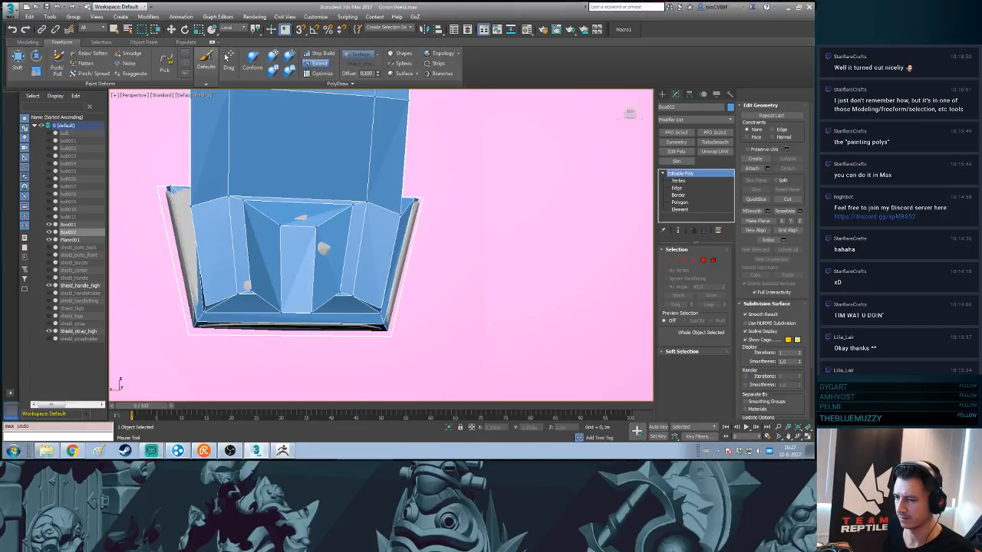
key(ctrl+z)
key(ctrl+z)
key(ctrl+z)
key(ctrl+z)
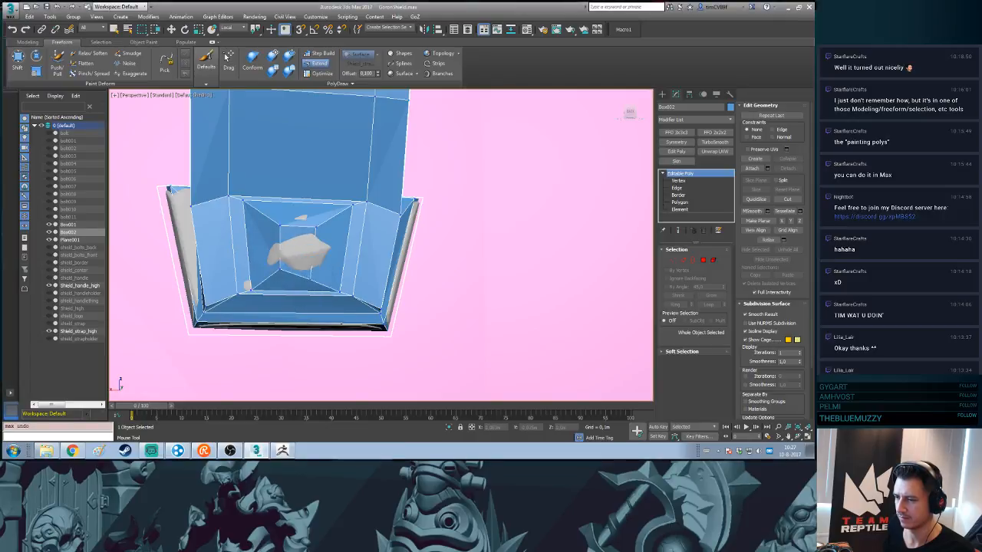
- Pull the base corner vertices of the lower bolt cap in closer around the high-poly bolt
key(shift+z)
key(ctrl+z)
key(ctrl+z)
key(ctrl+z)
key(ctrl+z)
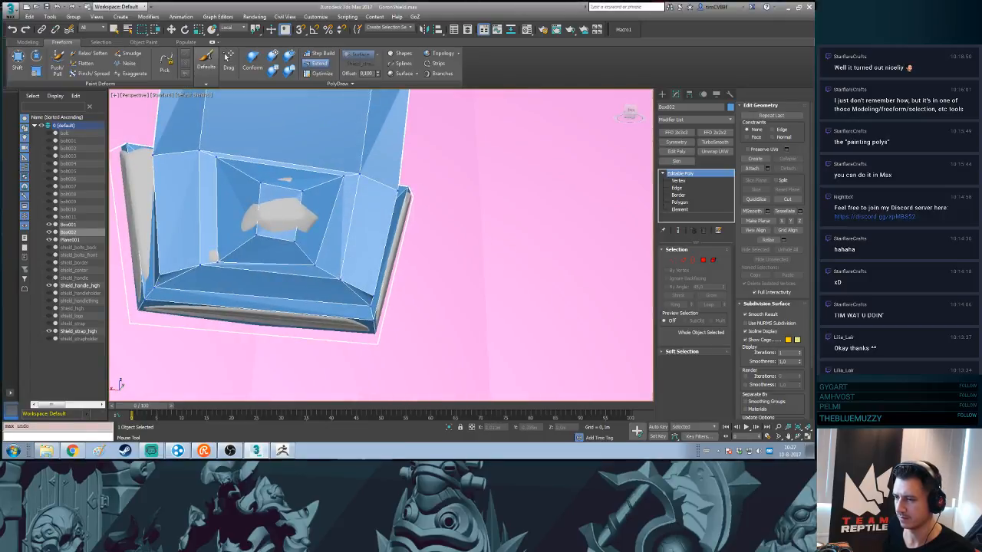
key(ctrl+z)
key(ctrl+z)
key(ctrl+z)
key(ctrl+z)
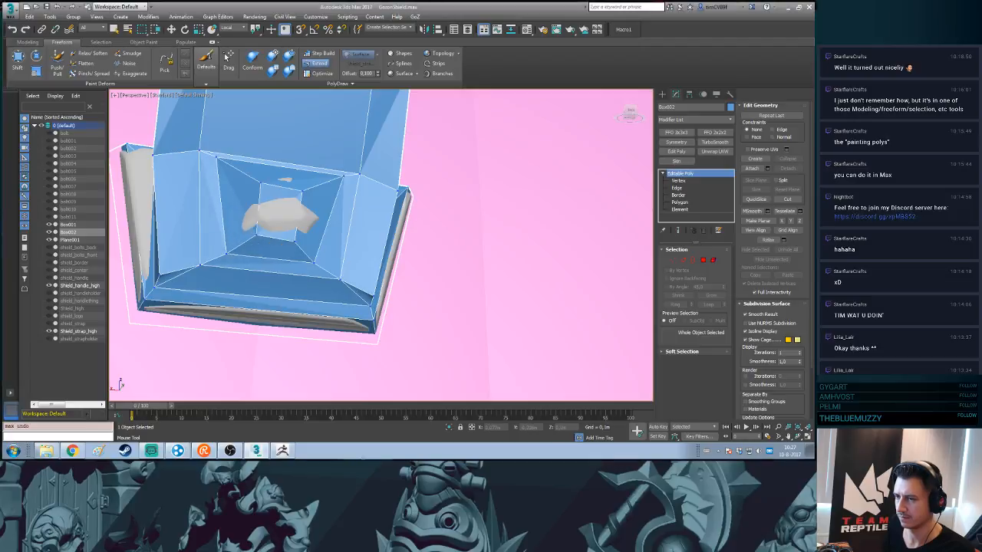
key(ctrl+z)
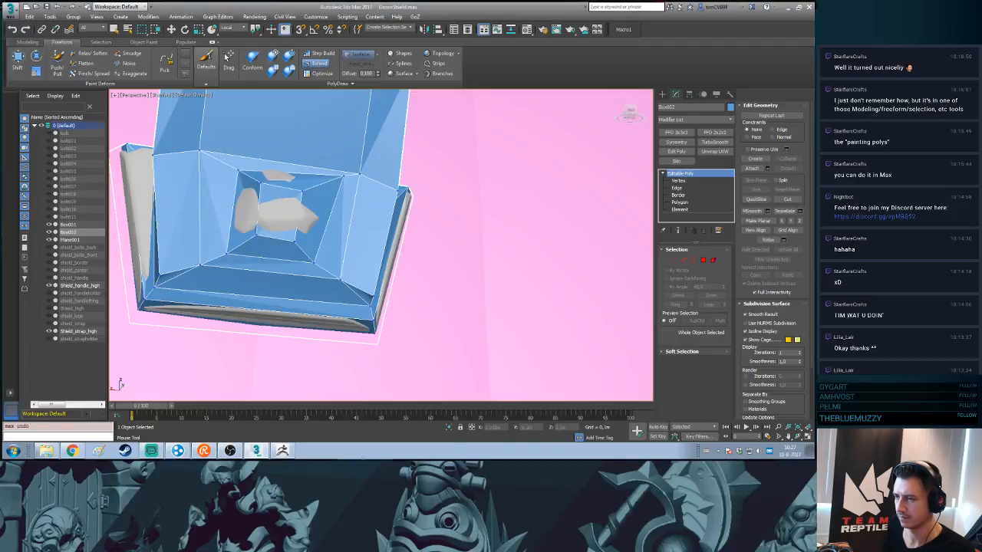
key(ctrl+z)
key(ctrl+z)
key(ctrl+z)
key(ctrl+z)
key(ctrl+z)
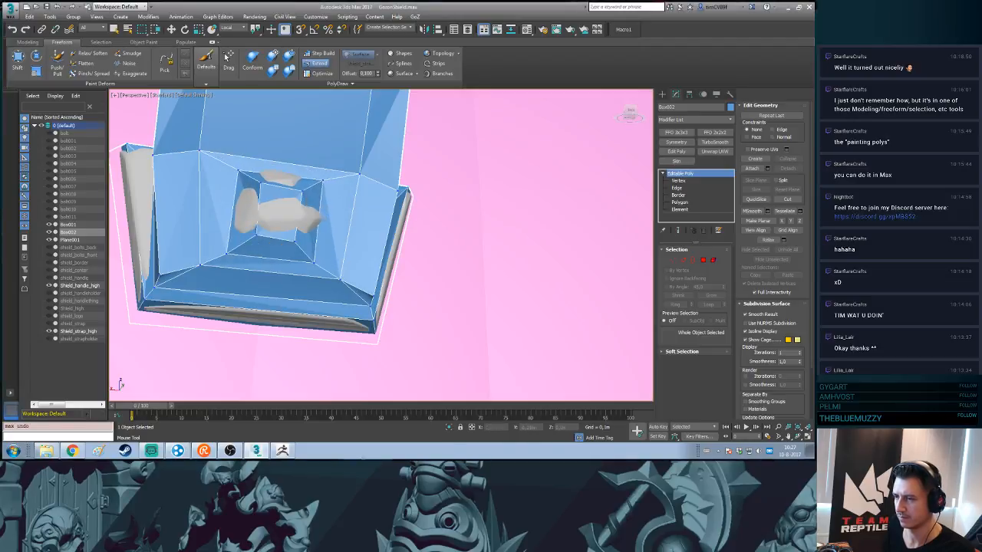
- Refine the remaining vertices of the lower bolt cap to match the high-poly bolt's shape
key(ctrl+z)
key(ctrl+z)
key(shift+z)
key(shift+z)
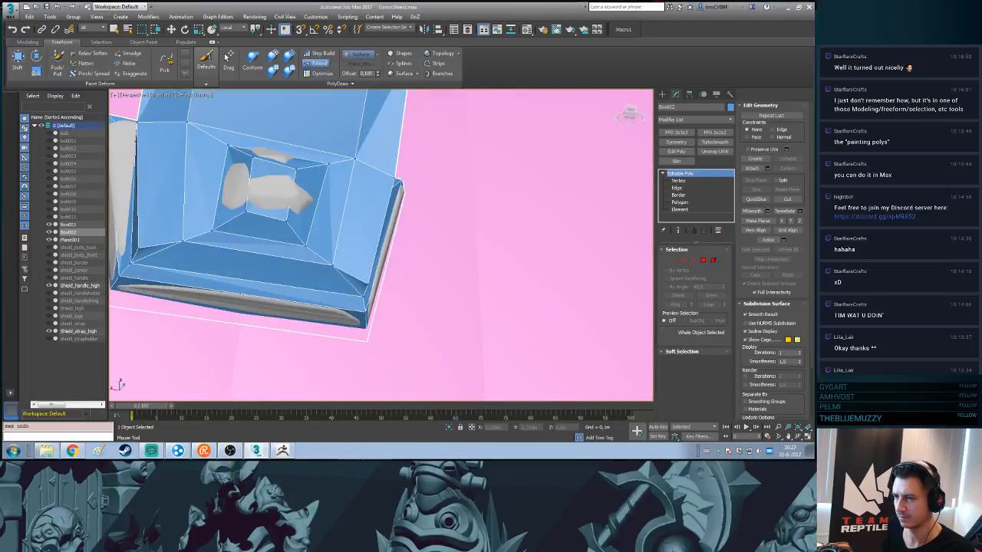
key(ctrl+z)
key(ctrl+z)
key(ctrl+z)
key(ctrl+z)
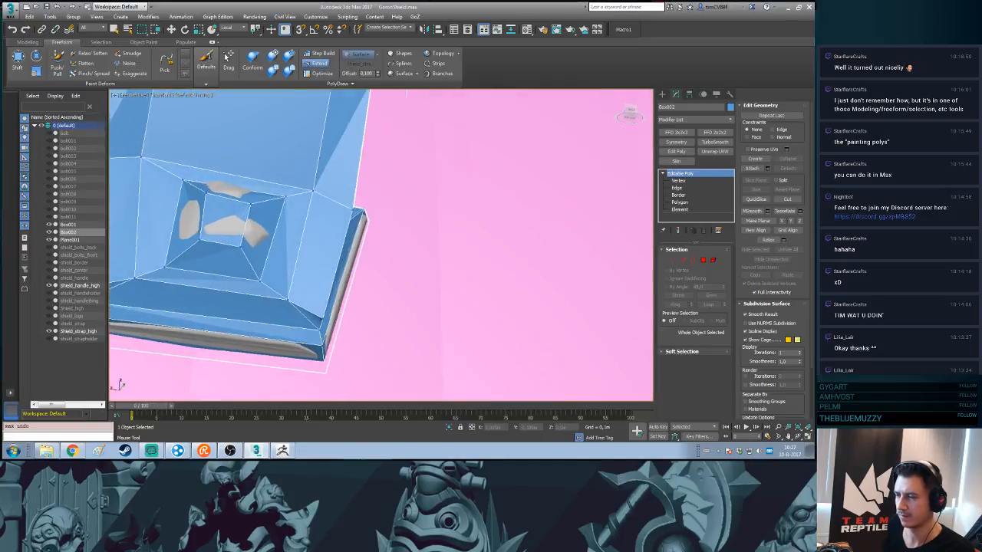
- Examine the whole strap with its upper and lower bolt caps on the shield
key(shift+z)
key(shift+z)
key(shift+z)
key(shift+z)
key(shift+z)
key(shift+z)
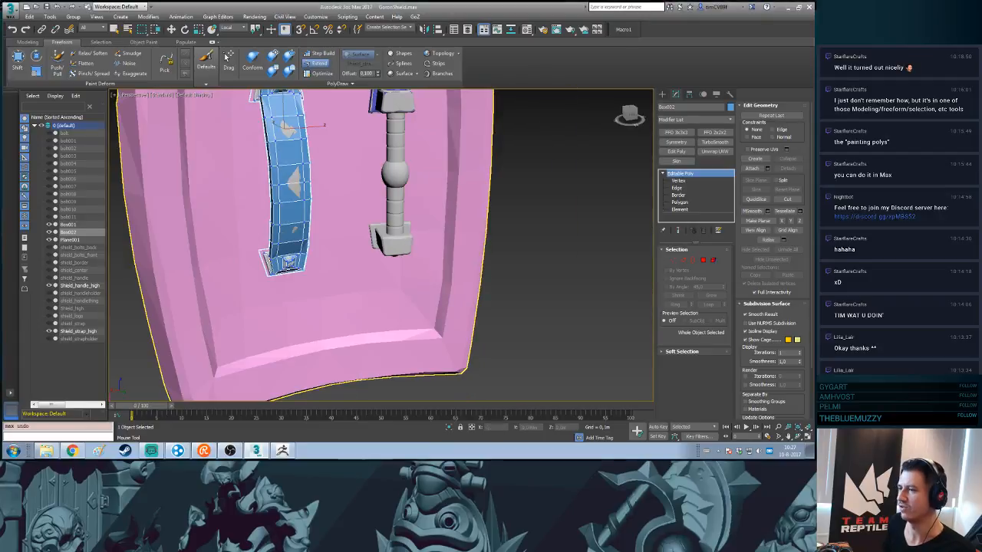
key(shift+z)
key(shift+z)
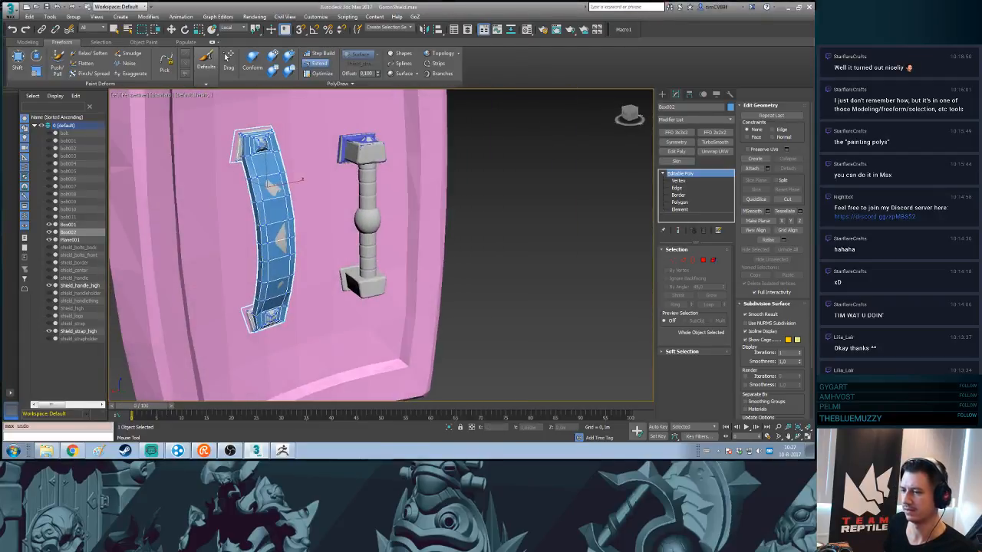
- Copy the upper handle bracket mesh (Plane001) as one independent copy partway down the handle
key(ctrl+d)
key(w)
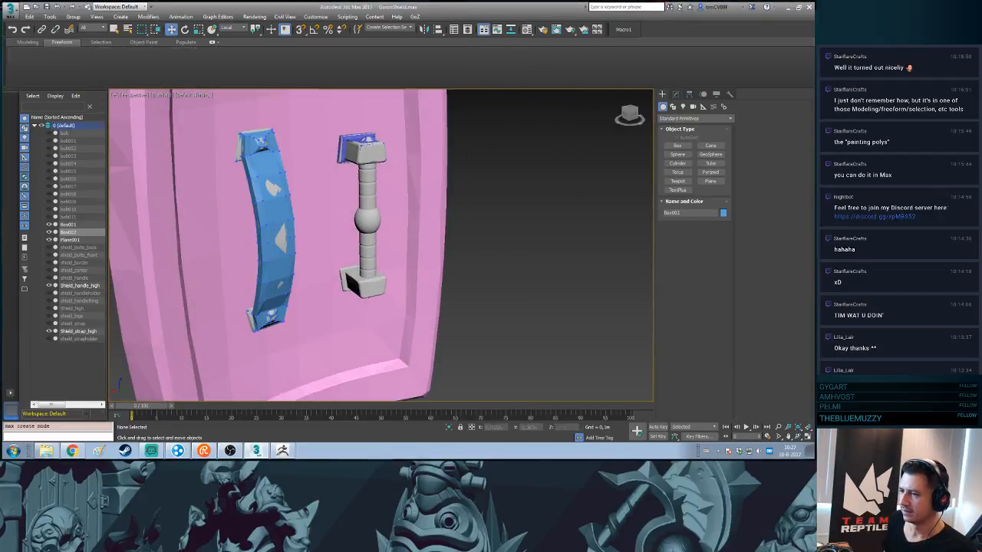
click(367, 223)
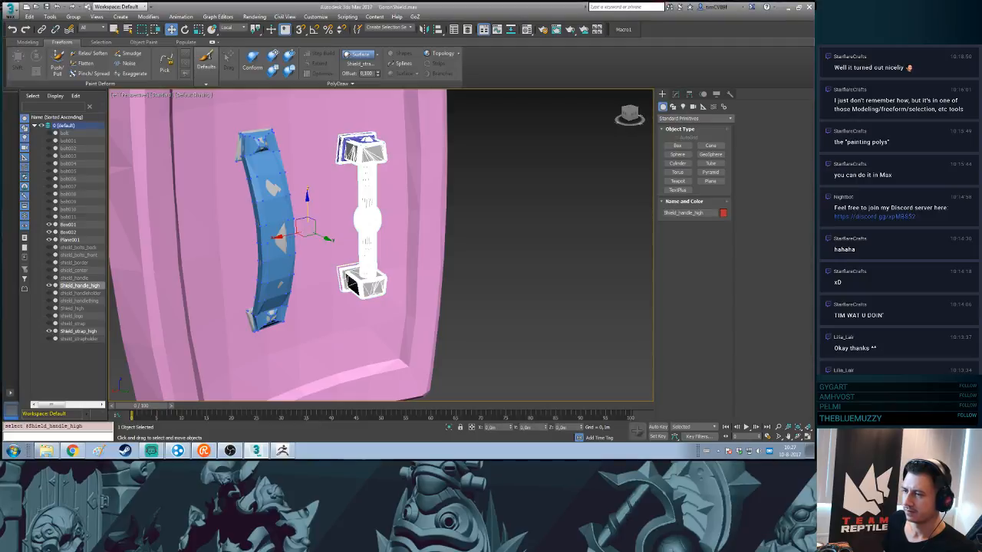
click(387, 154)
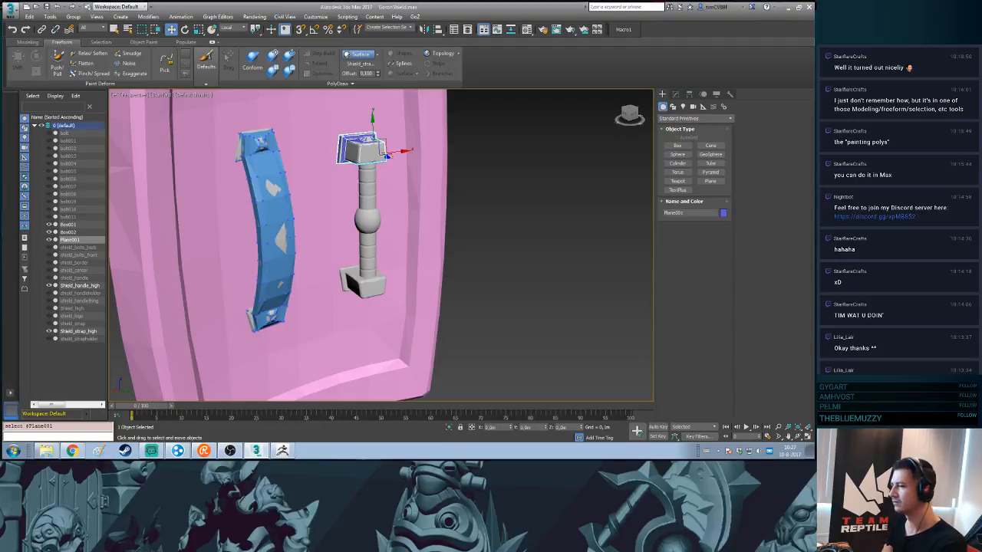
scroll(516, 244, down, 4)
key(z)
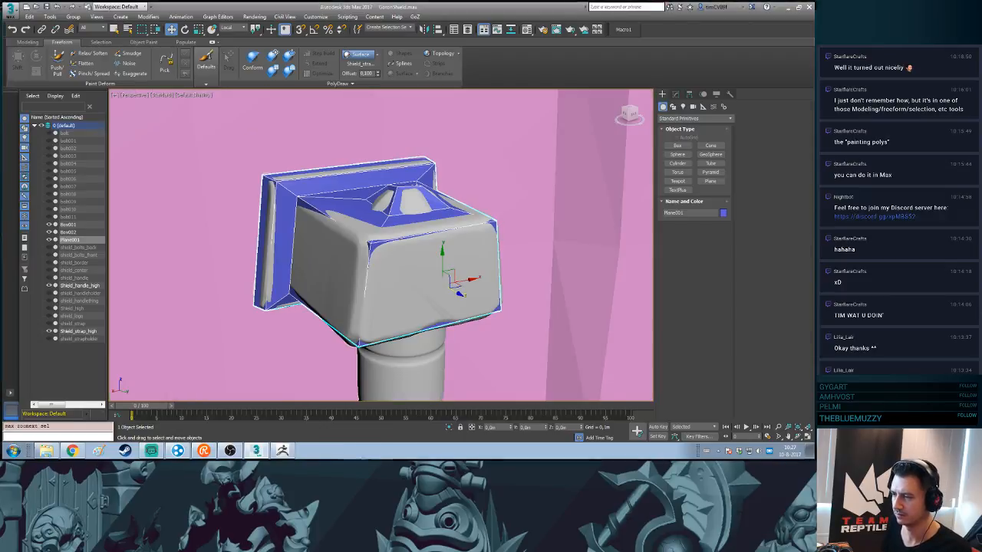
mouse_move(384, 245)
alt+middle_down()
mouse_move(414, 245)
mouse_move(399, 237)
alt+middle_up()
scroll(452, 307, down, 3)
middle_drag(453, 330, 437, 188)
scroll(460, 291, down, 3)
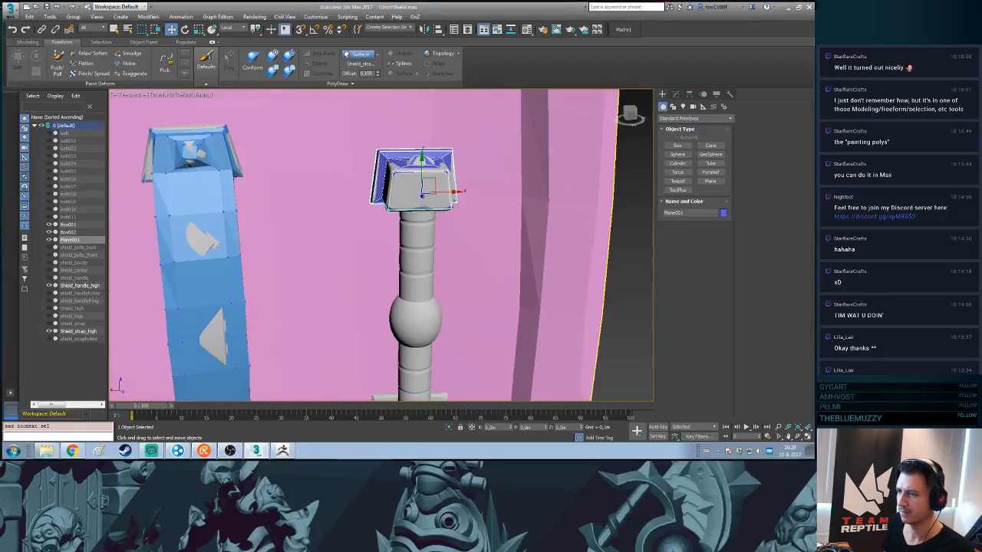
shift+drag(421, 171, 421, 330)
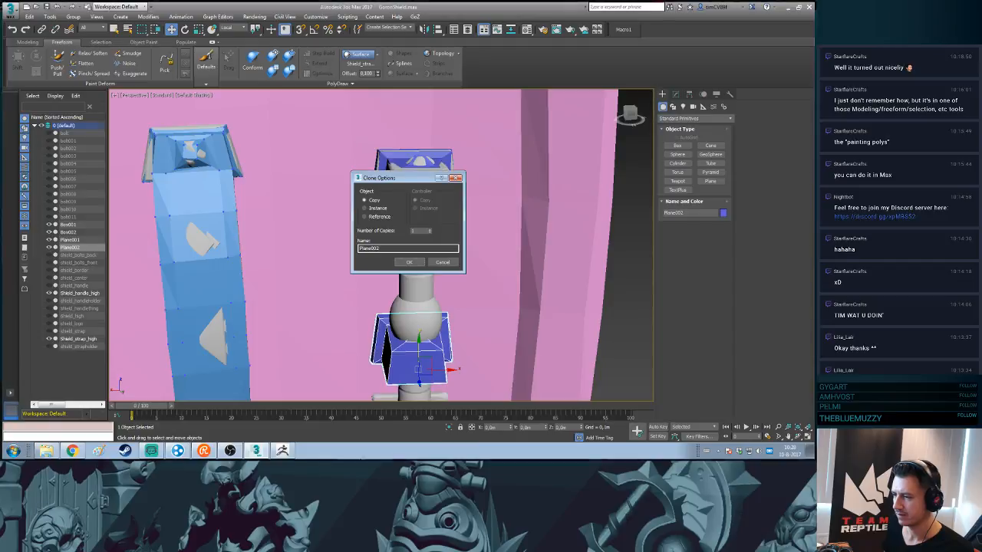
key(Return)
- Move the copied bracket down to the handle's lower bracket and rotate it 180 degrees about its local Z axis
mouse_move(414, 322)
middle_down()
mouse_move(414, 207)
mouse_move(384, 222)
middle_up()
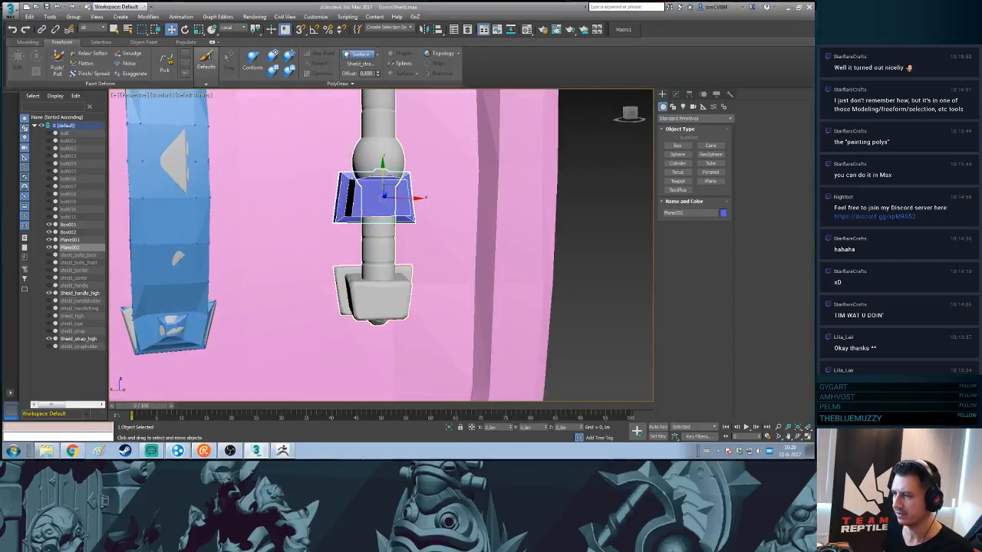
drag(384, 200, 383, 325)
key(e)
key(a)
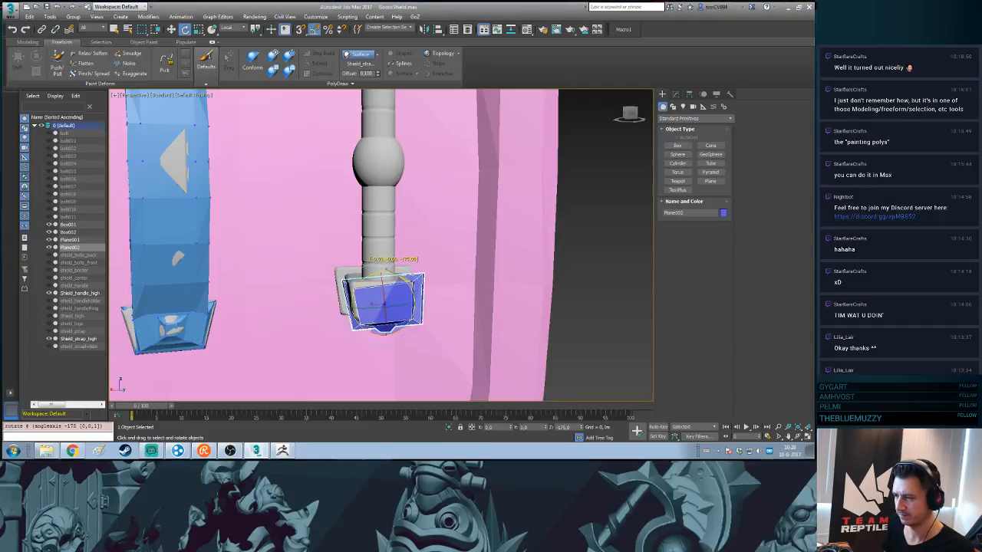
alt+middle_drag(384, 230, 391, 276)
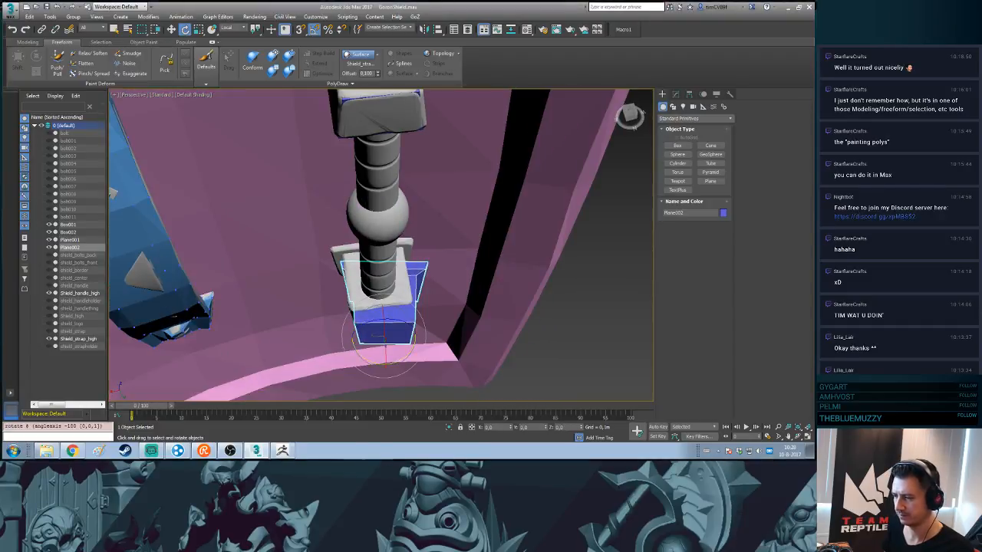
key(w)
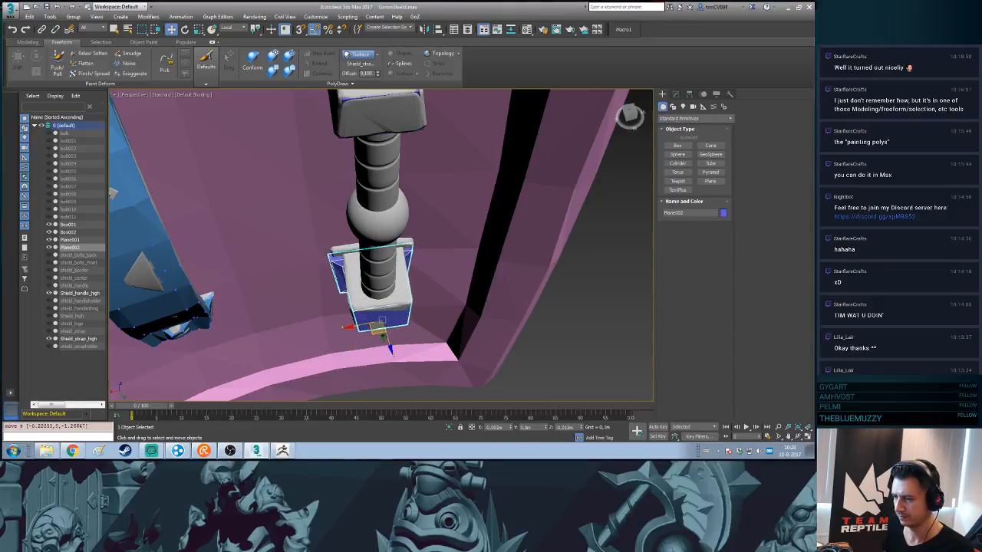
- Tilt the copied bracket about its local X axis and shift it inward to line up with the high-poly lower bracket
key(z)
alt+middle_drag(381, 245, 381, 192)
key(e)
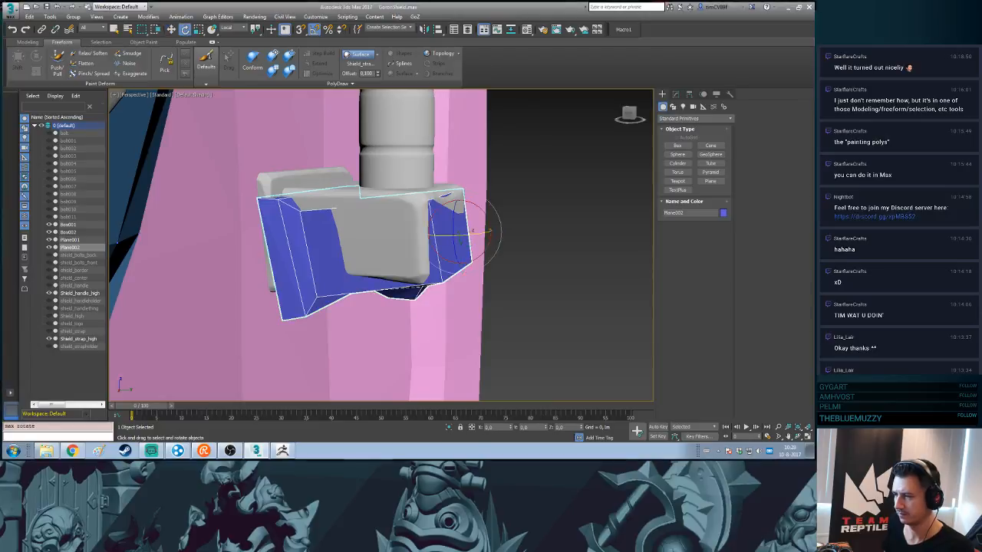
alt+middle_drag(381, 230, 467, 230)
mouse_move(361, 230)
mouse_down()
mouse_move(338, 230)
mouse_move(360, 230)
mouse_move(396, 207)
mouse_move(377, 230)
mouse_up()
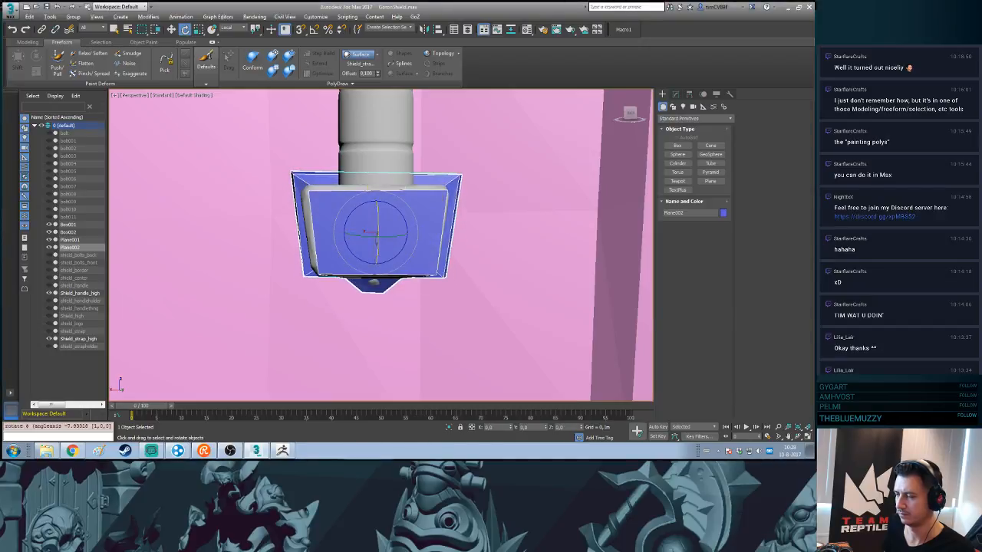
alt+middle_drag(376, 230, 418, 230)
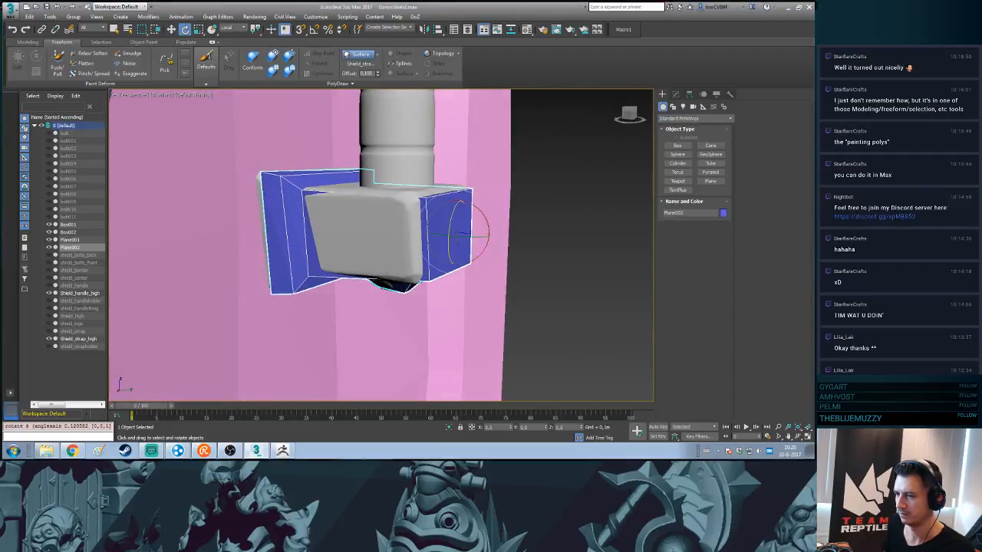
drag(456, 236, 449, 239)
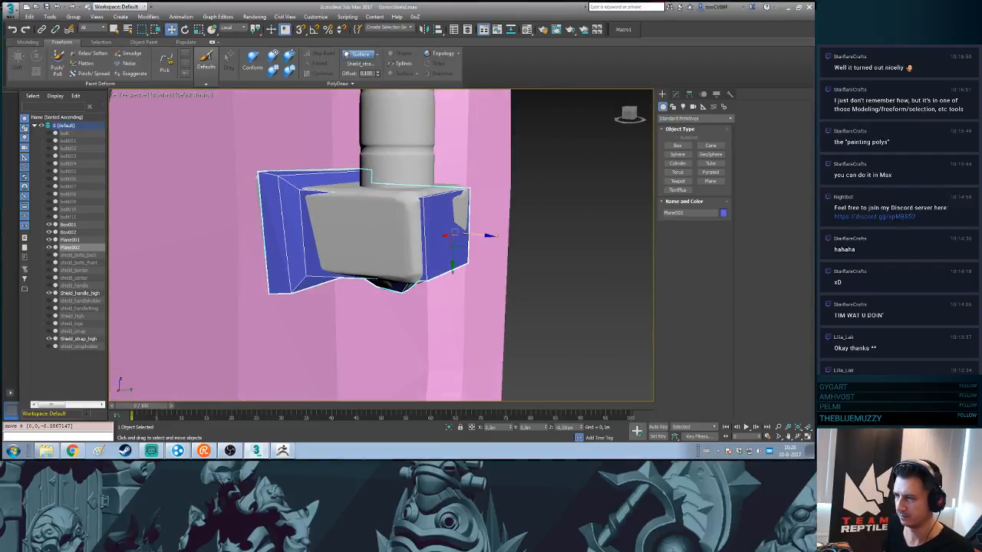
- Fine-tune the copied bracket's rotation and position so it sits squarely over the high-poly lower bracket
alt+middle_drag(380, 230, 460, 228)
key(e)
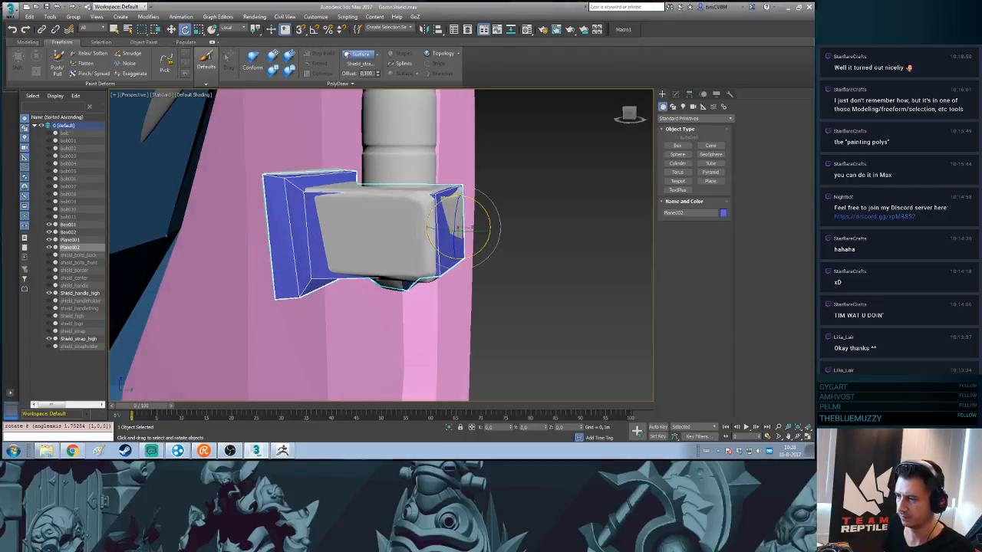
drag(459, 228, 457, 227)
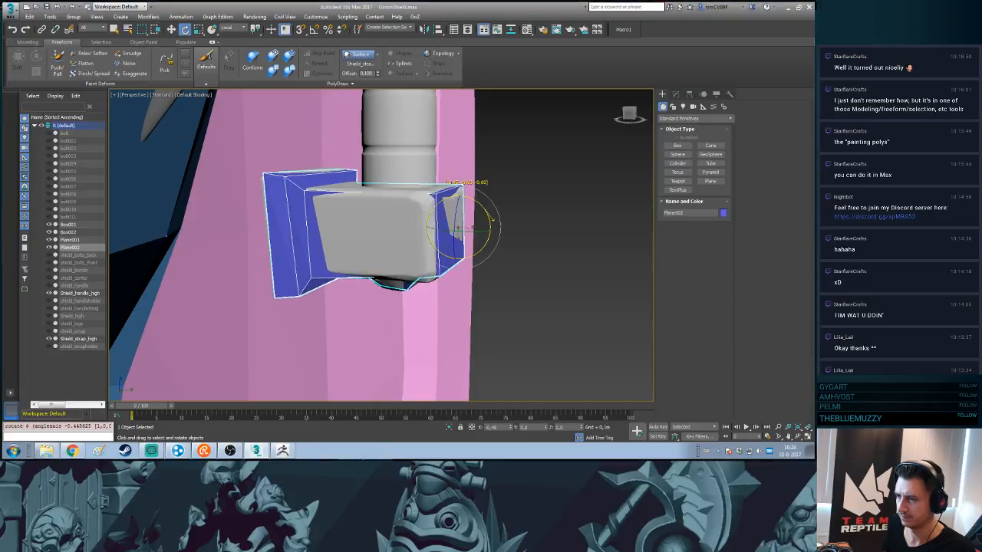
key(w)
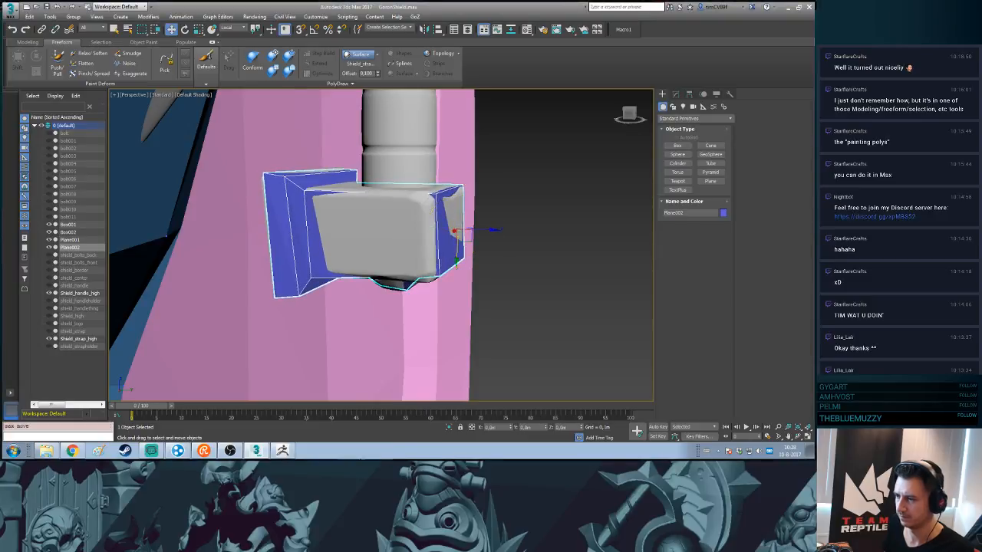
alt+middle_drag(457, 230, 392, 326)
key(e)
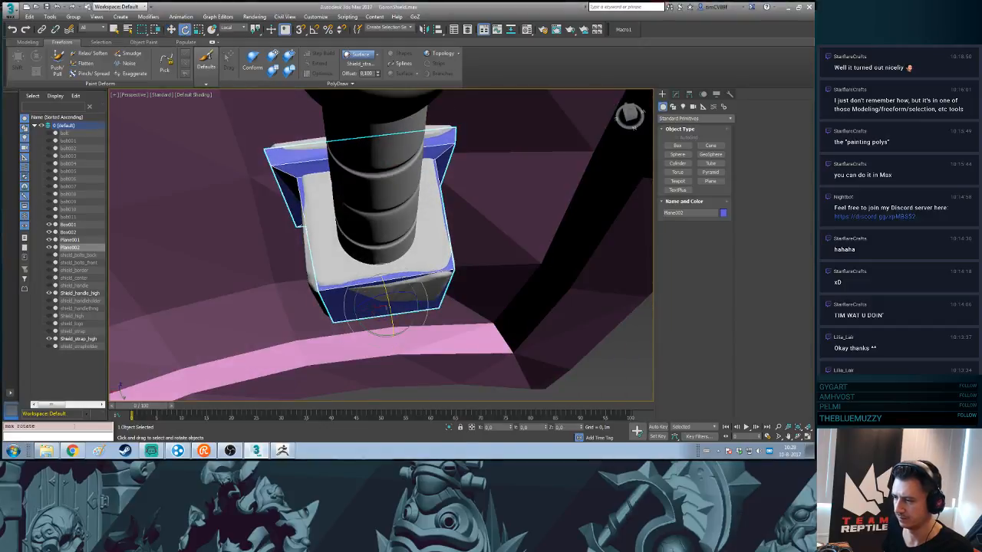
drag(387, 331, 379, 313)
key(w)
alt+middle_drag(379, 313, 368, 234)
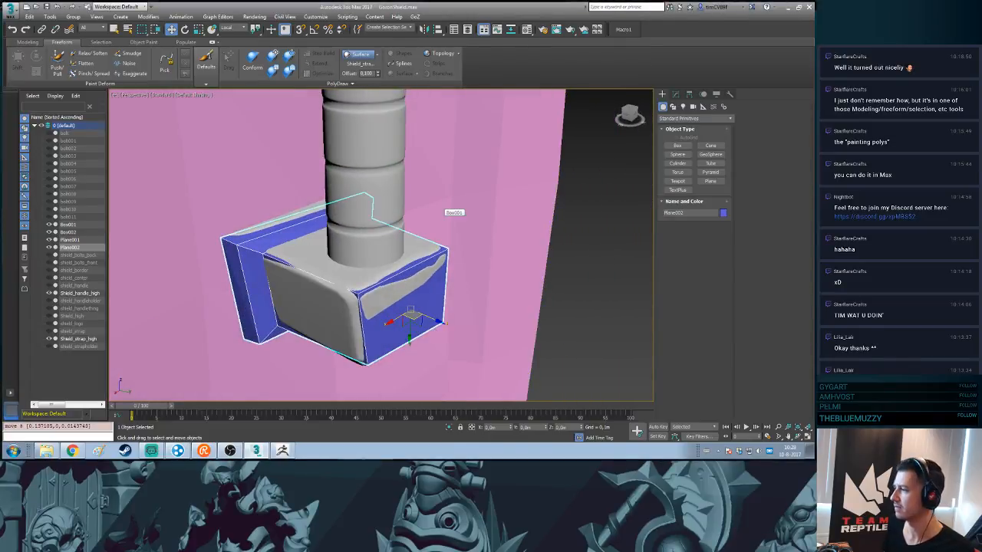
- Set Shield_handle_high as the PolyDraw surface and activate Extend for the copied bracket
click(675, 94)
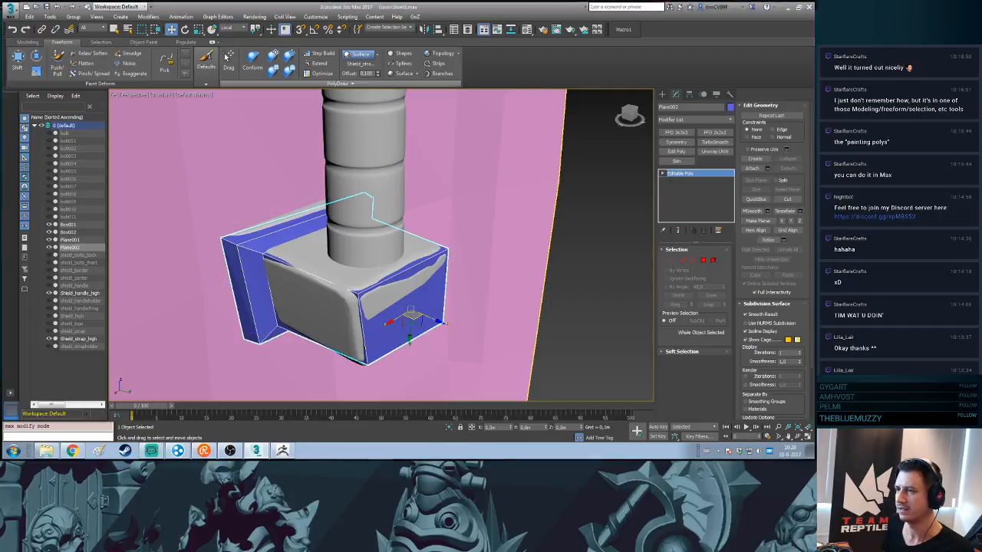
click(226, 57)
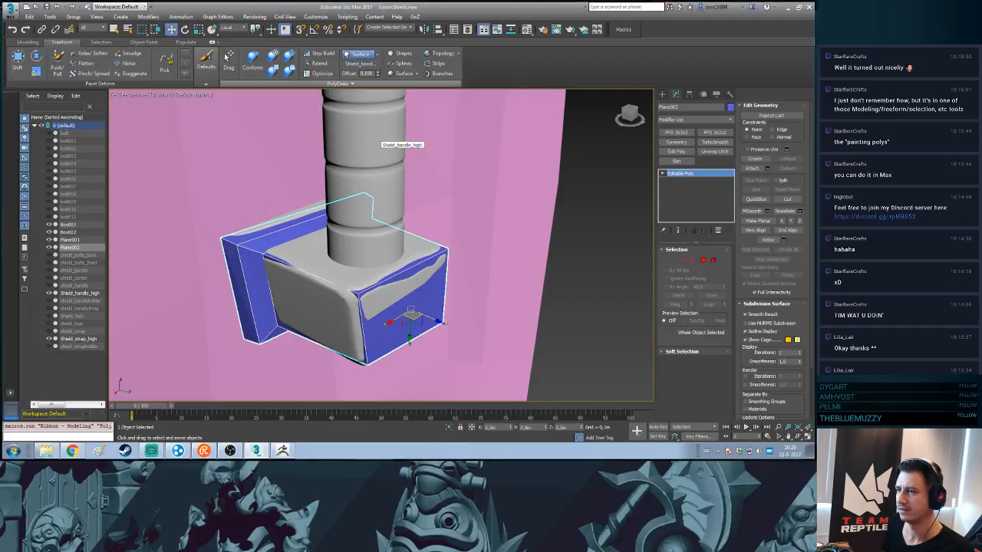
click(316, 64)
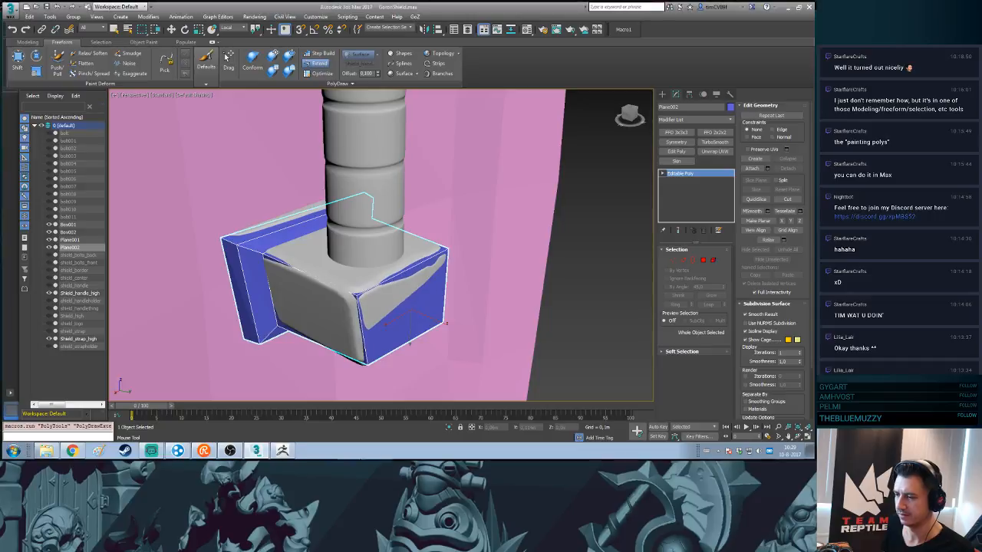
- Snap the lower bracket's front-face and outer back-plate corner vertices onto the high-poly surface
alt+middle_drag(407, 307, 276, 268)
mouse_move(296, 307)
alt+middle_down()
mouse_move(325, 245)
mouse_move(367, 272)
mouse_move(429, 269)
mouse_move(398, 272)
alt+middle_up()
ctrl+alt+shift+drag(270, 267, 230, 256)
alt+middle_drag(230, 255, 353, 259)
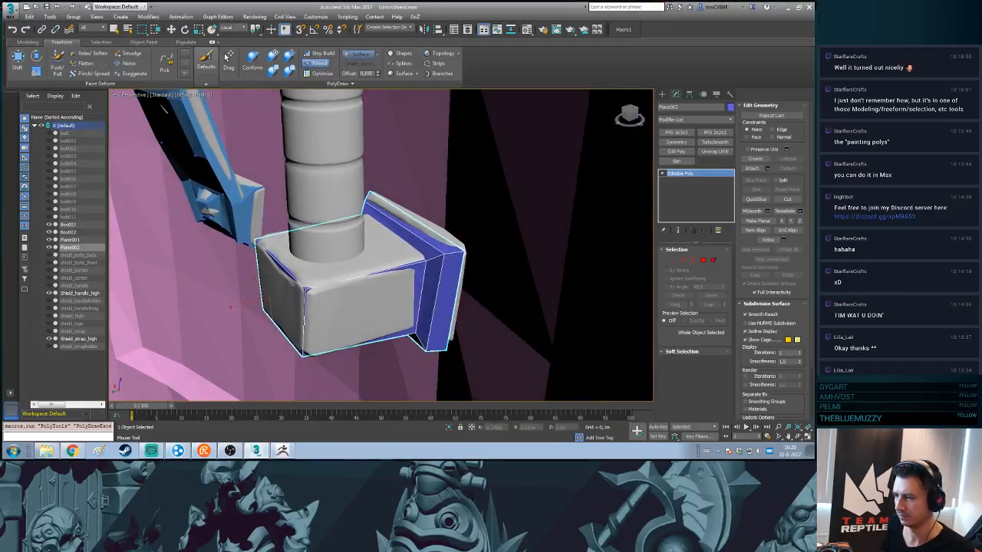
ctrl+alt+shift+drag(464, 248, 453, 257)
alt+middle_drag(453, 257, 445, 173)
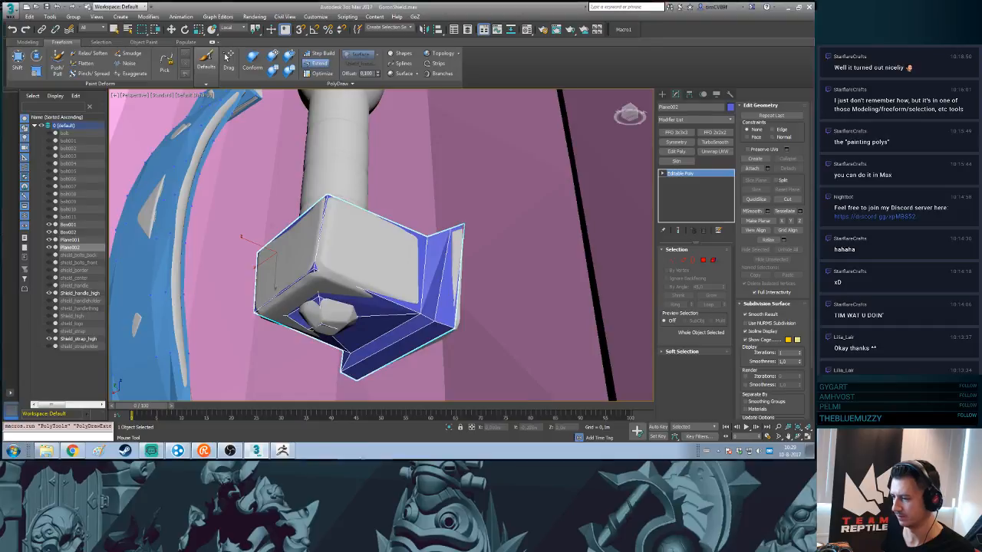
ctrl+alt+shift+drag(455, 329, 447, 325)
alt+middle_drag(447, 325, 456, 324)
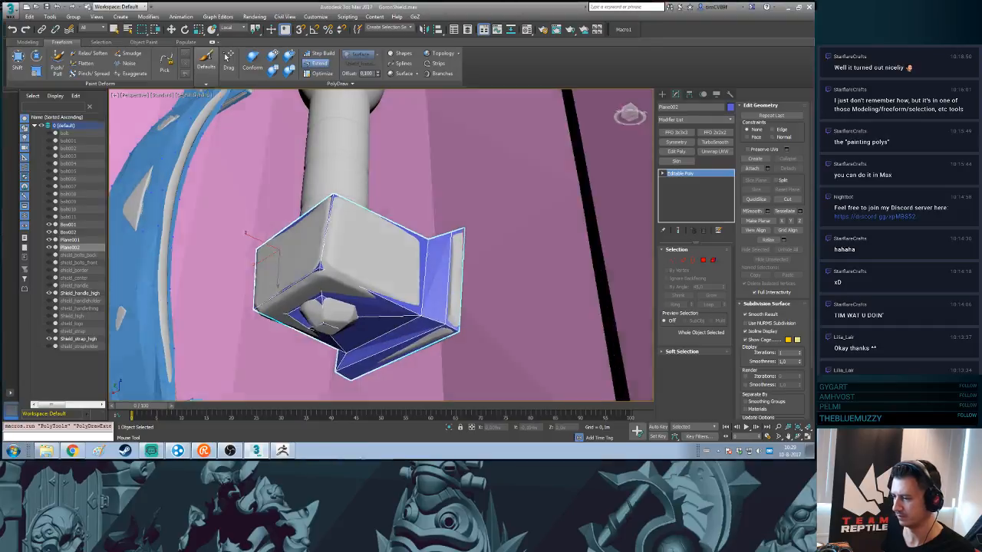
- Pull the vertices where the lower bracket's block meets its back plate onto the high-poly surface
alt+middle_drag(312, 329, 408, 326)
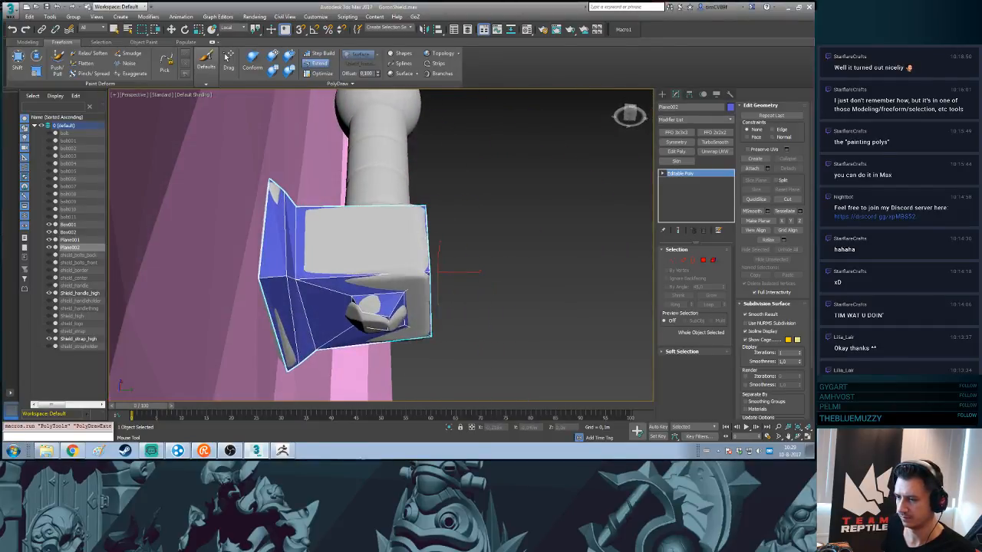
ctrl+alt+shift+drag(287, 278, 273, 280)
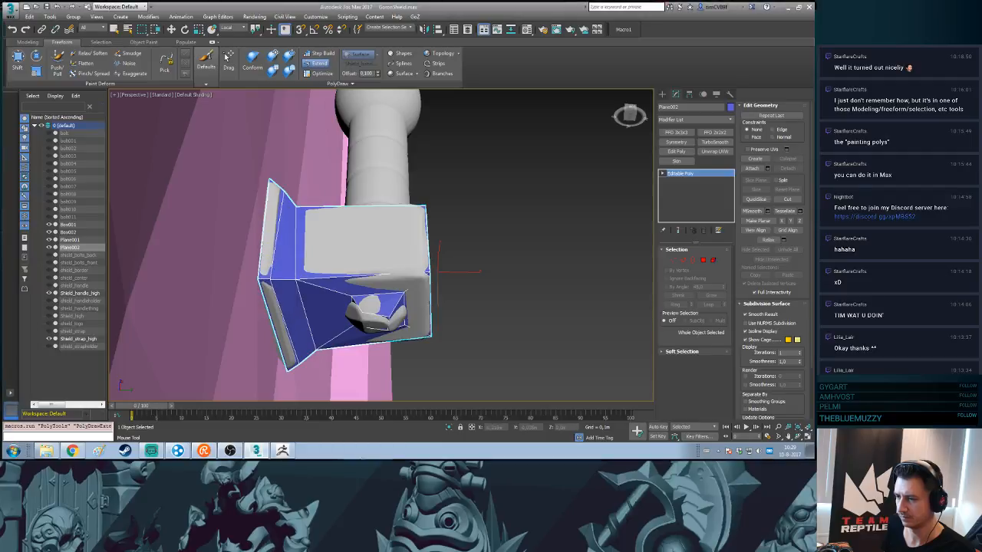
alt+middle_drag(273, 280, 249, 342)
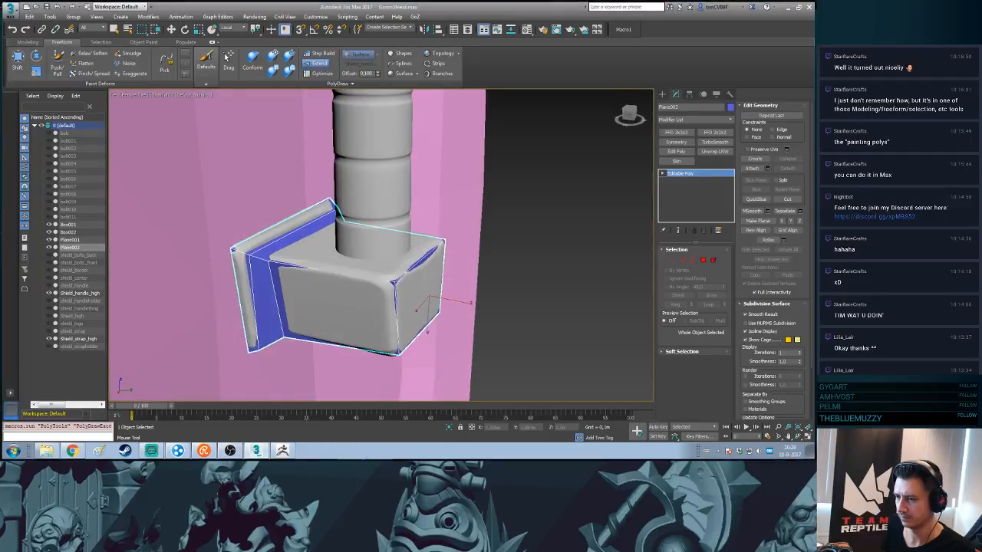
ctrl+alt+shift+drag(270, 261, 264, 259)
- Make the bracket see-through and fit the bolt cap vertices on its underside around the high-poly bolt
key(alt+x)
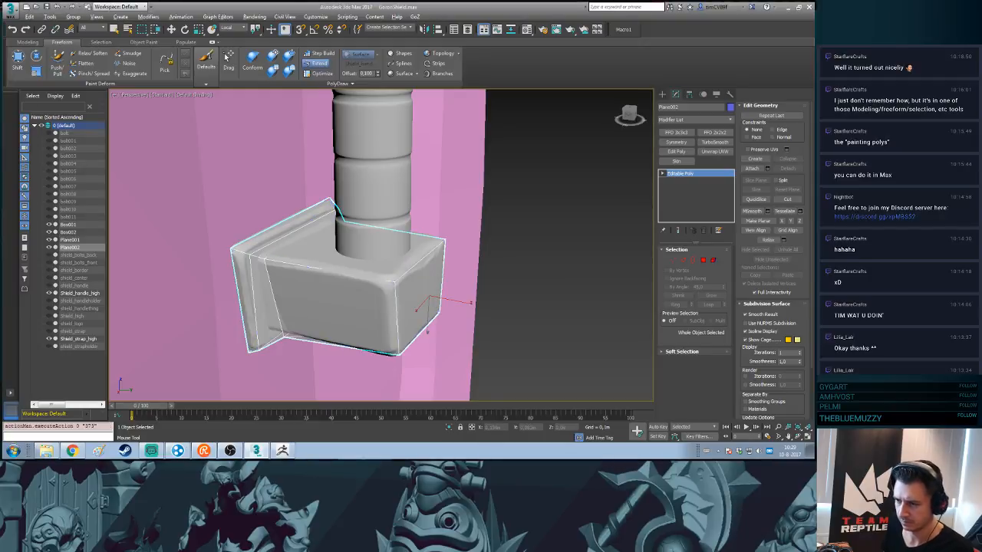
alt+middle_drag(388, 372, 406, 323)
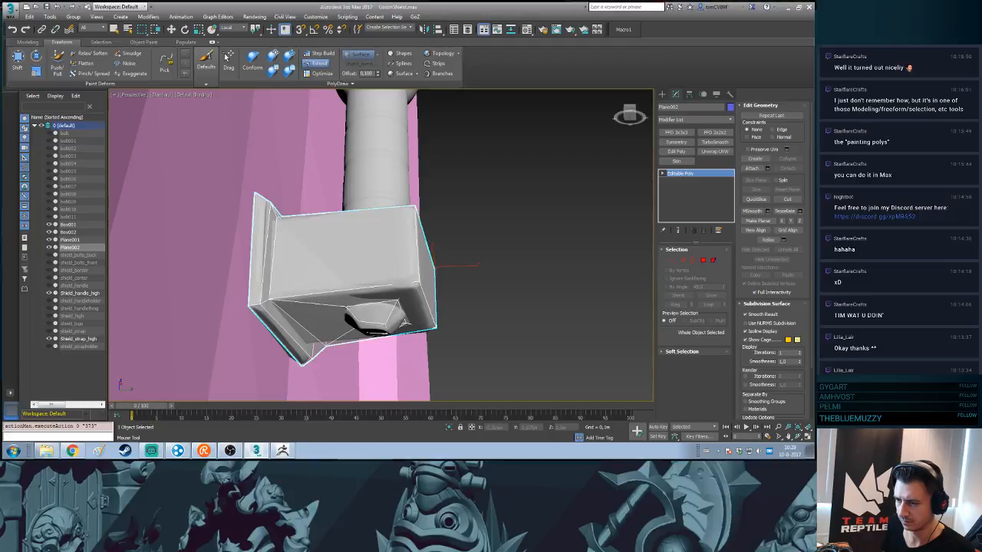
alt+middle_drag(404, 323, 303, 299)
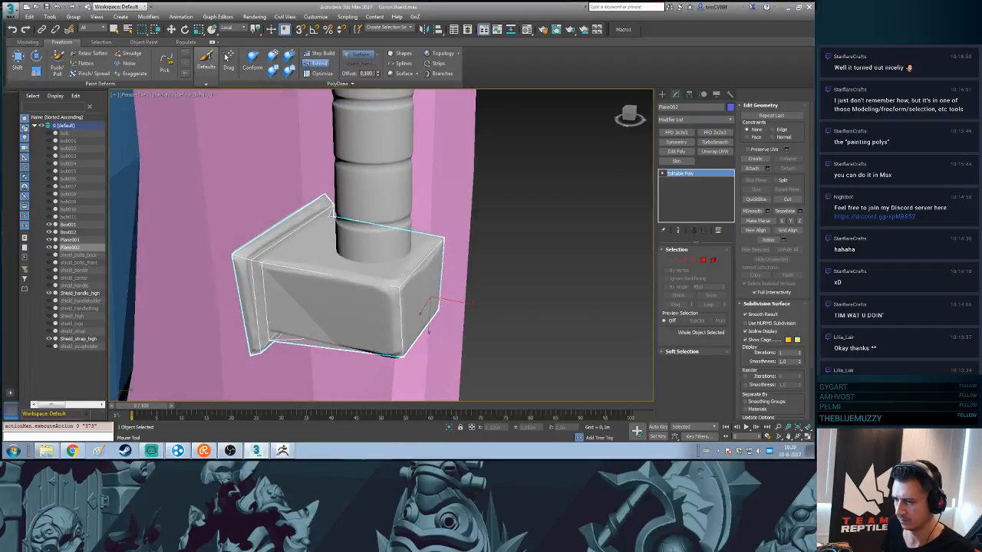
alt+middle_drag(368, 253, 372, 157)
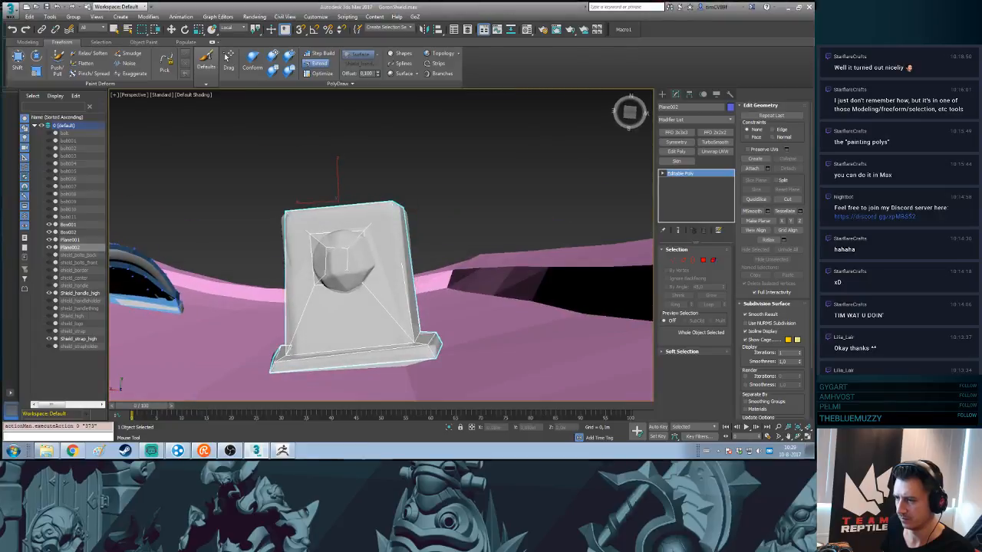
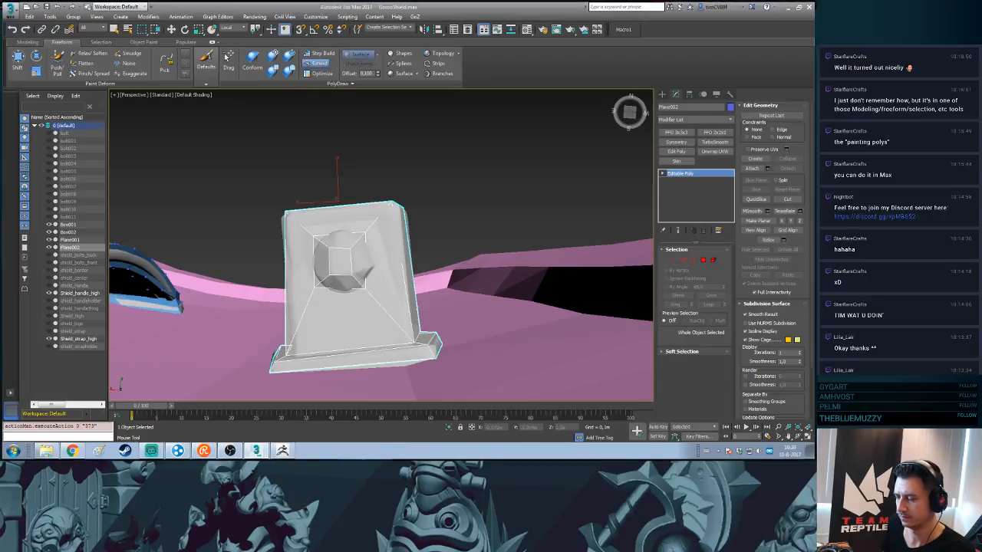
mouse_move(380, 245)
alt+middle_down()
mouse_move(384, 307)
mouse_move(381, 248)
alt+middle_up()
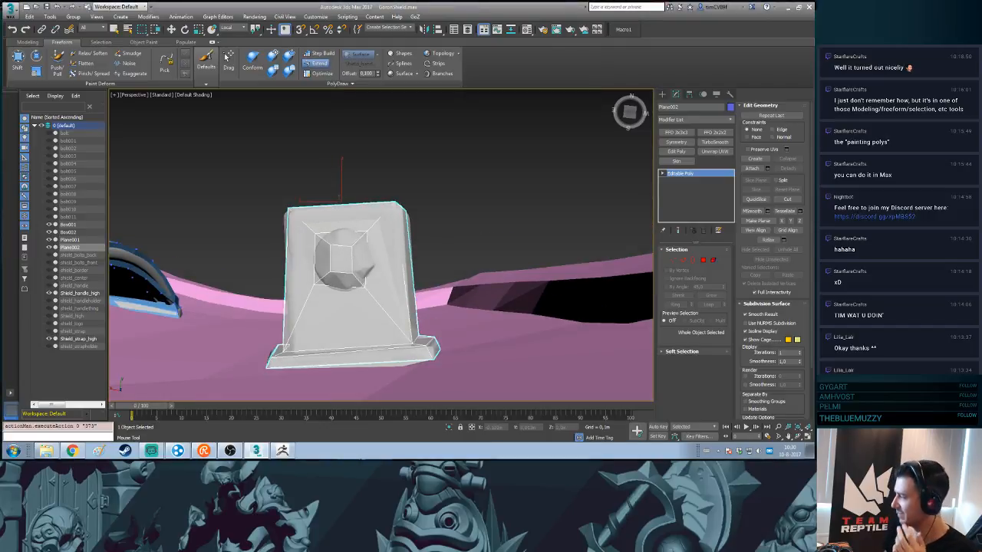
mouse_move(380, 246)
alt+middle_down()
mouse_move(361, 307)
mouse_move(377, 252)
alt+middle_up()
key(w)
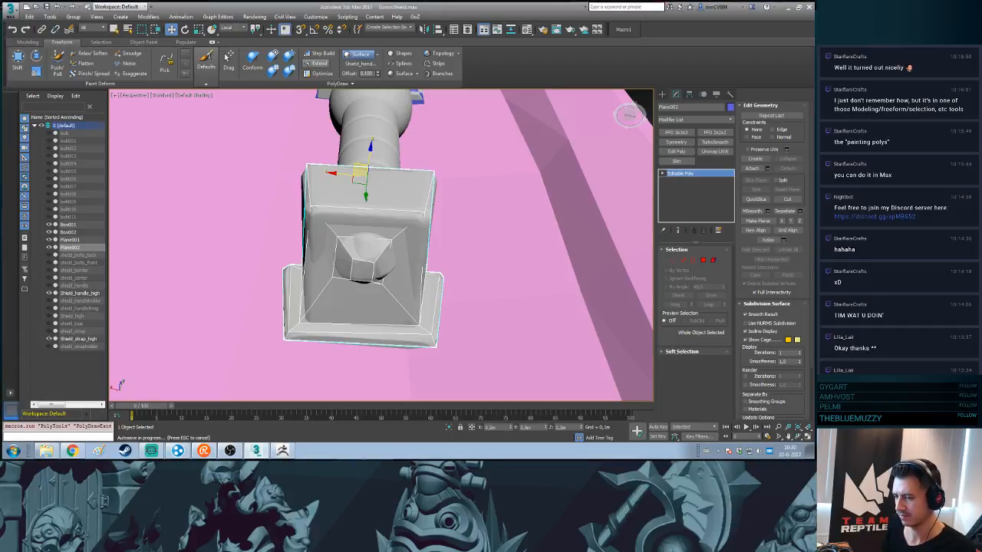
- Nudge the lower bracket's block corner vertex beside the back plate onto the high-poly surface and turn off the bracket's see-through display
key(1)
click(299, 323)
alt+middle_drag(299, 323, 330, 322)
drag(301, 330, 304, 330)
alt+middle_drag(303, 330, 230, 305)
middle_drag(230, 305, 158, 366)
scroll(368, 245, down, 3)
middle_drag(368, 245, 366, 224)
key(1)
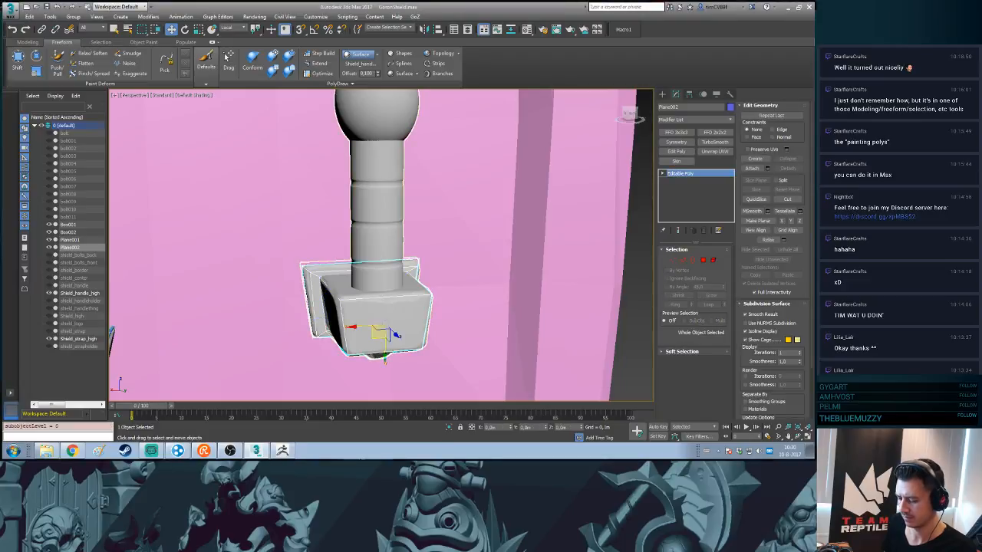
key(alt+x)
- Select the upper bracket Plane001 and adjust its lower block corner vertex next to the back plate to fit the high-poly surface
middle_drag(369, 109, 391, 395)
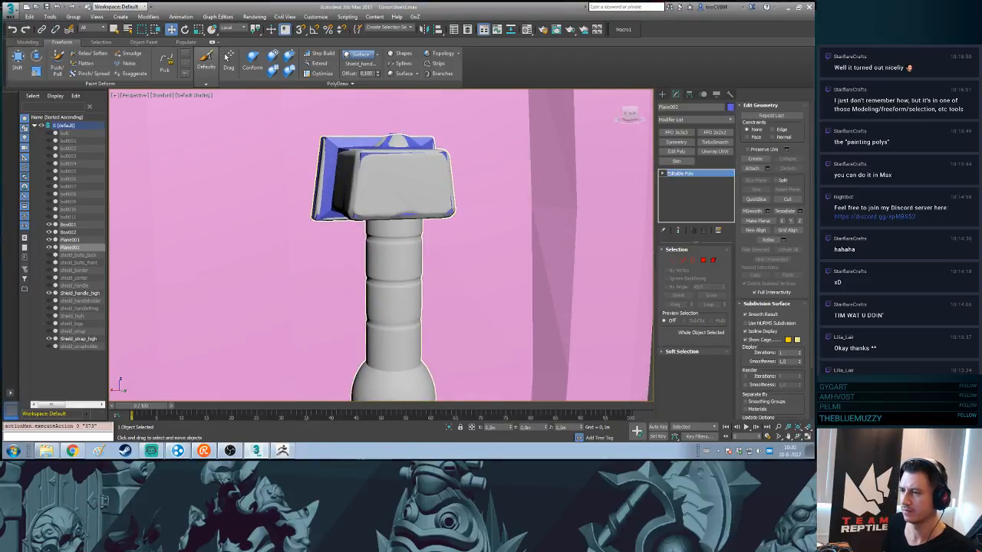
click(330, 178)
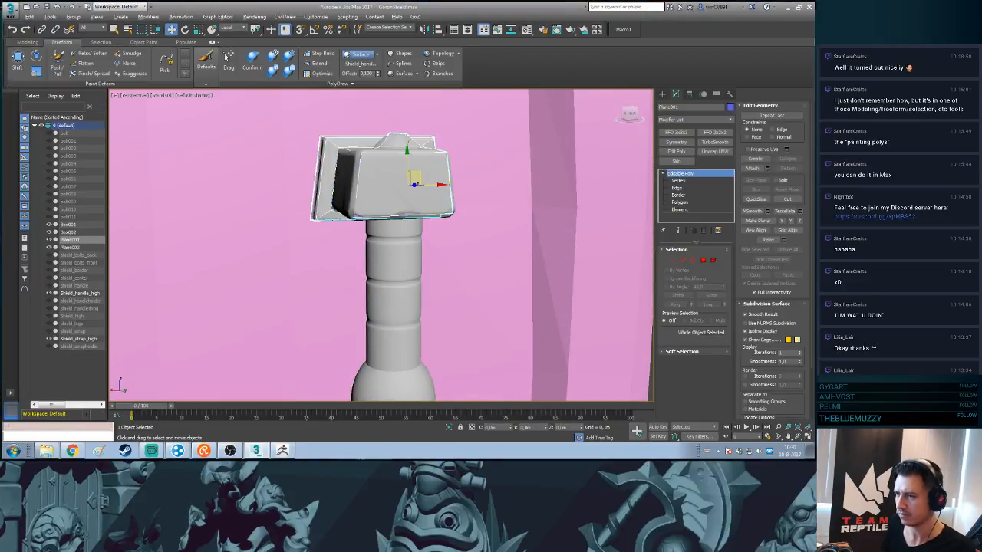
key(z)
alt+middle_drag(430, 245, 238, 249)
key(1)
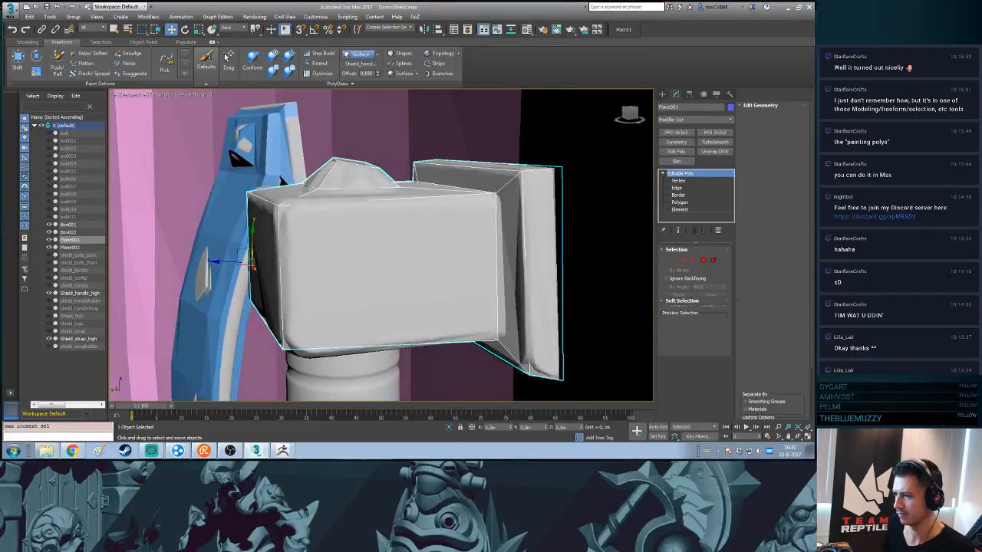
key(ctrl+a)
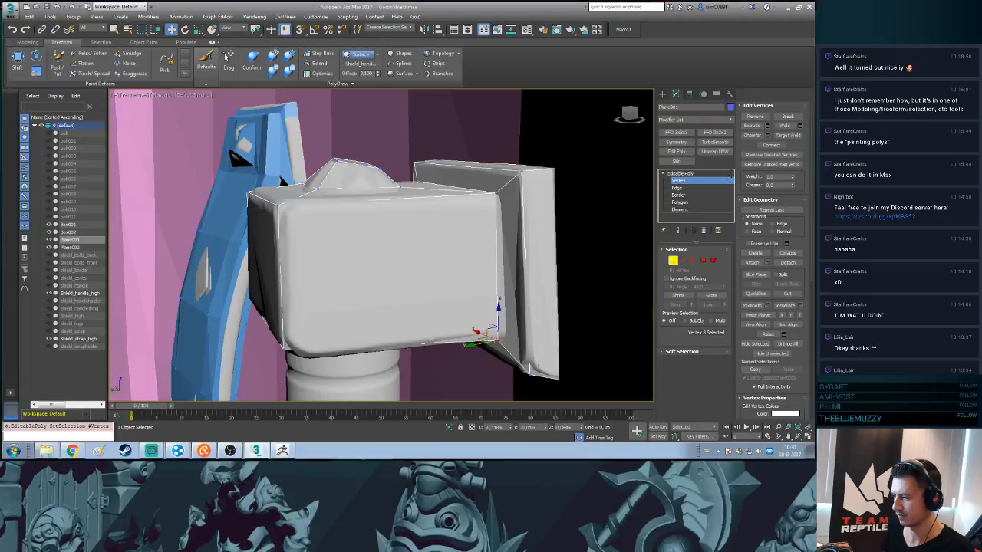
drag(476, 344, 481, 343)
alt+middle_drag(482, 329, 552, 268)
key(1)
- Check both brackets along the full handle and save the scene
scroll(460, 314, down, 5)
scroll(429, 176, down, 6)
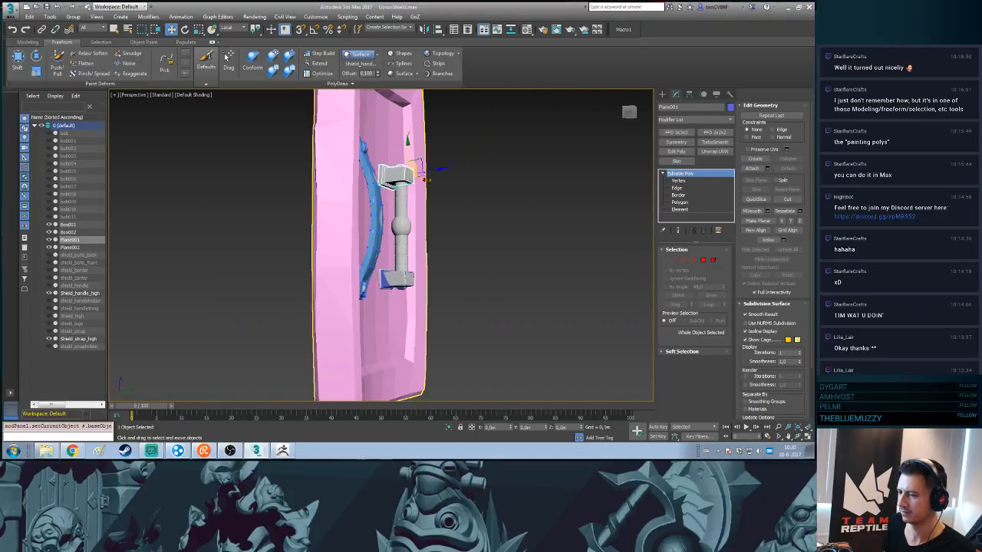
alt+middle_drag(460, 168, 375, 188)
scroll(376, 188, up, 3)
key(z)
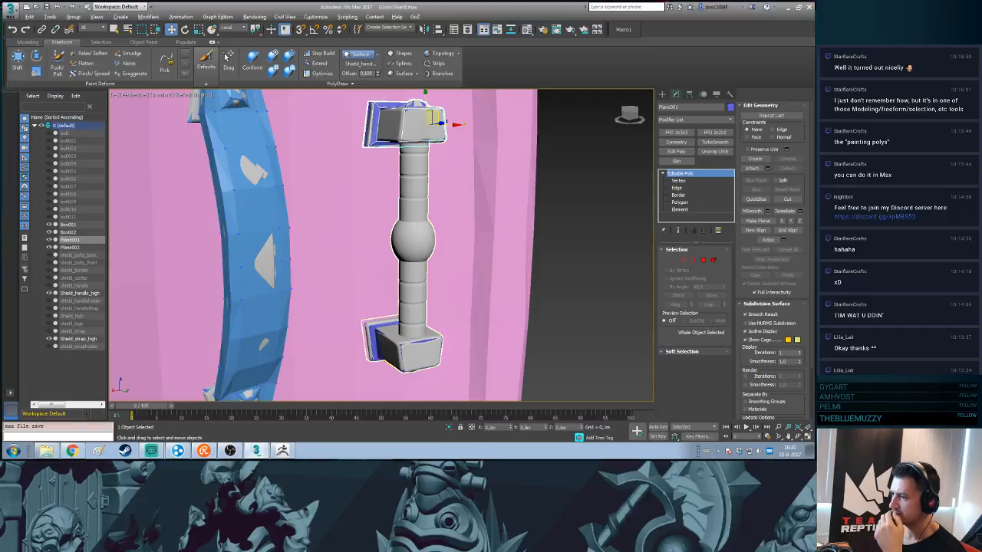
- Create an AutoGrid cylinder of about 0.019 m radius on the lower bracket's upper face, reaching up to the upper bracket
click(663, 93)
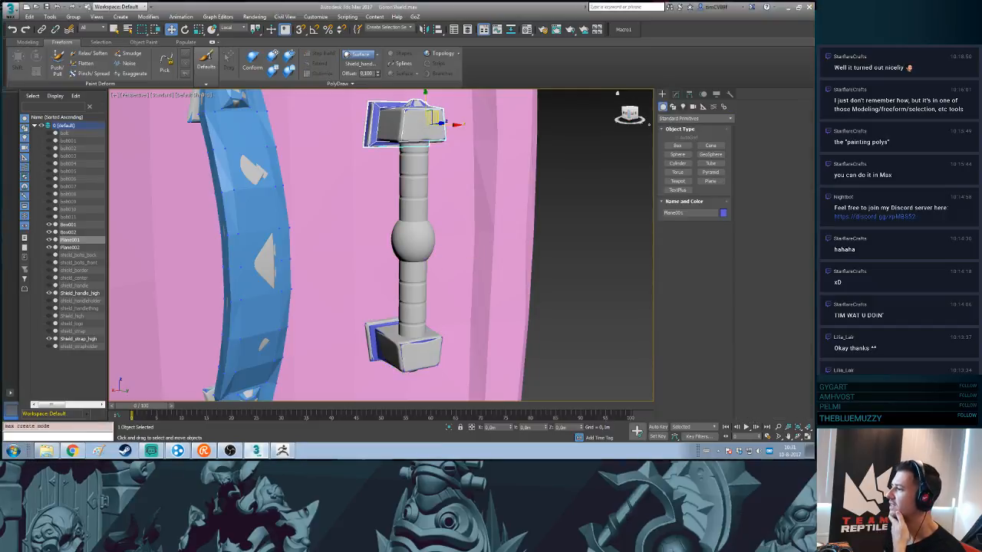
click(677, 164)
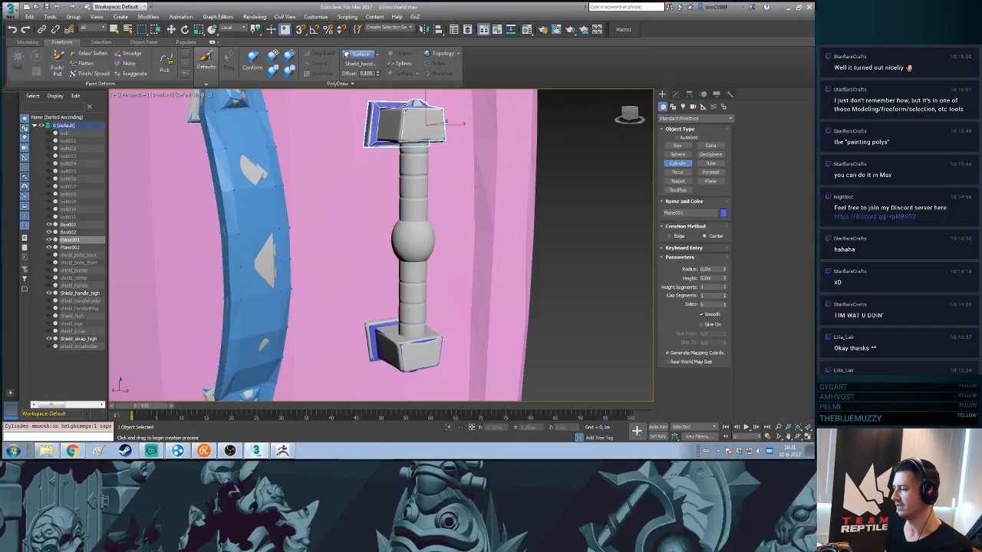
alt+middle_drag(406, 230, 355, 278)
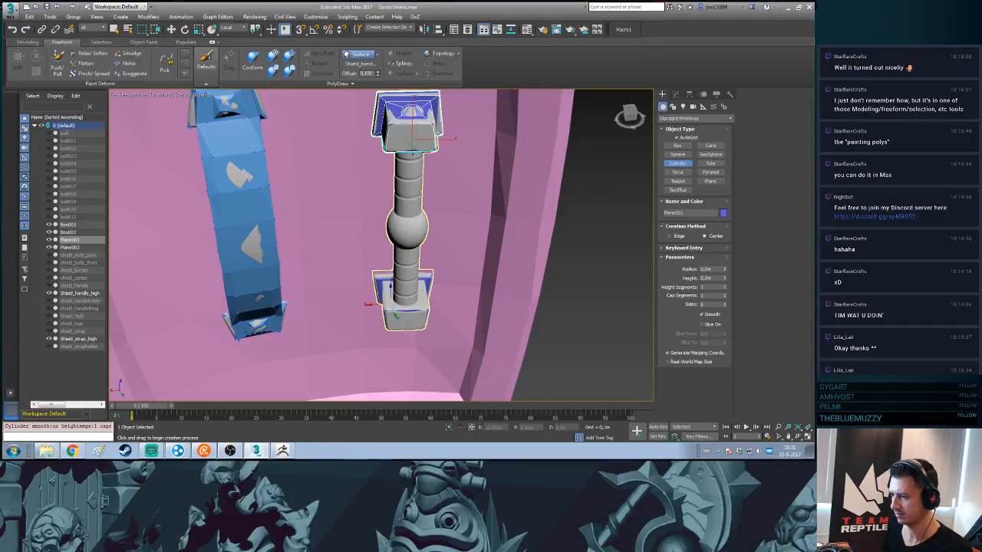
drag(387, 306, 397, 301)
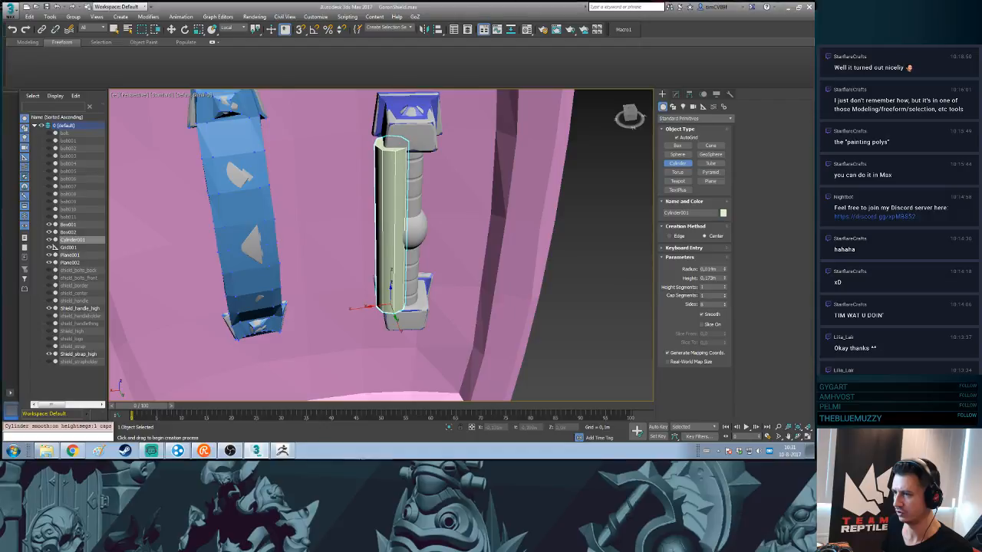
click(397, 300)
alt+middle_drag(397, 301, 400, 325)
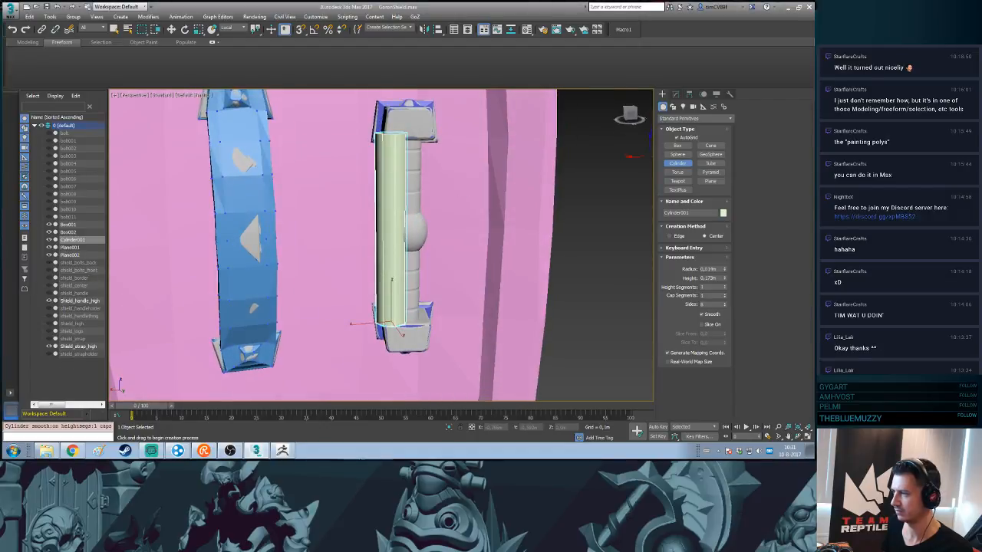
- Move the cylinder sideways over the high-poly handle grip and make it see-through
key(w)
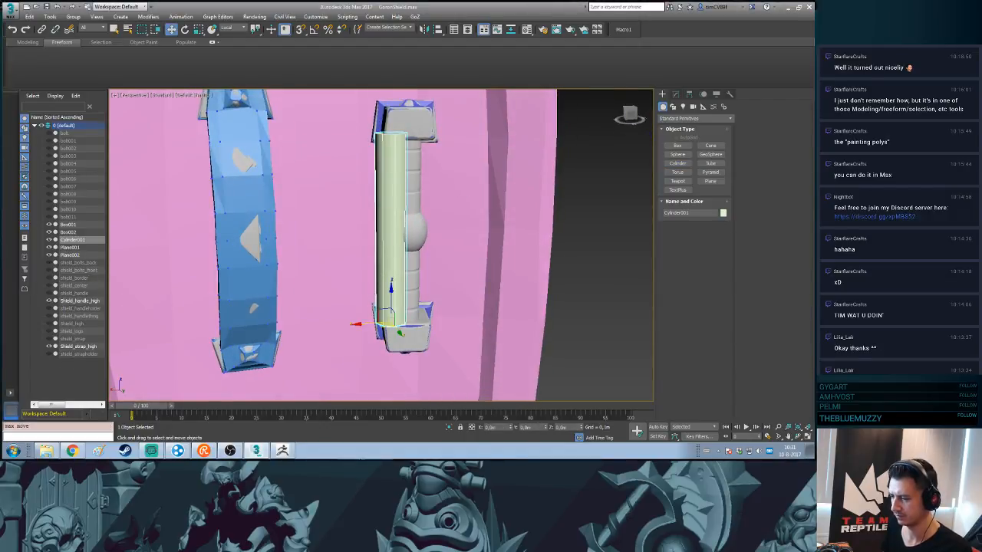
drag(388, 316, 404, 314)
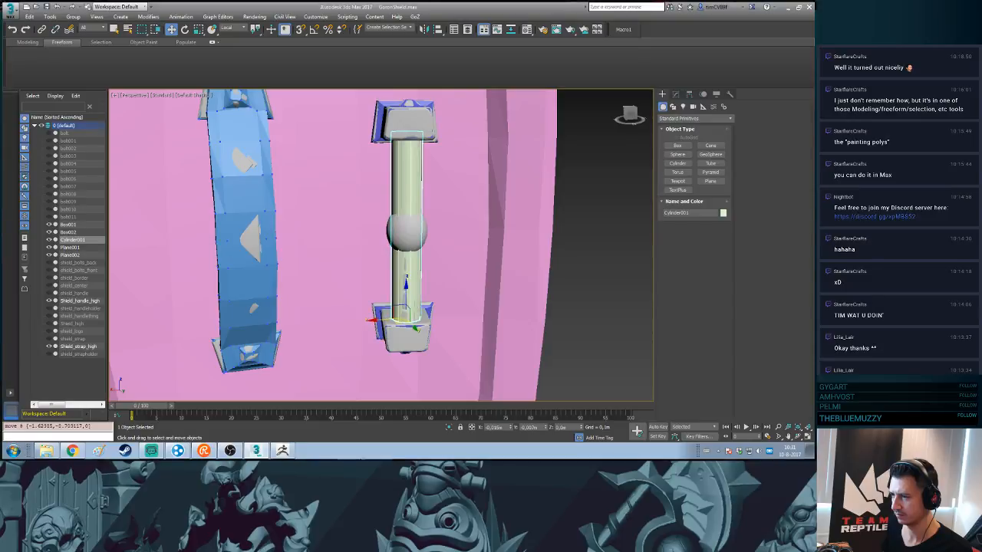
key(z)
alt+middle_drag(404, 315, 459, 306)
key(alt+x)
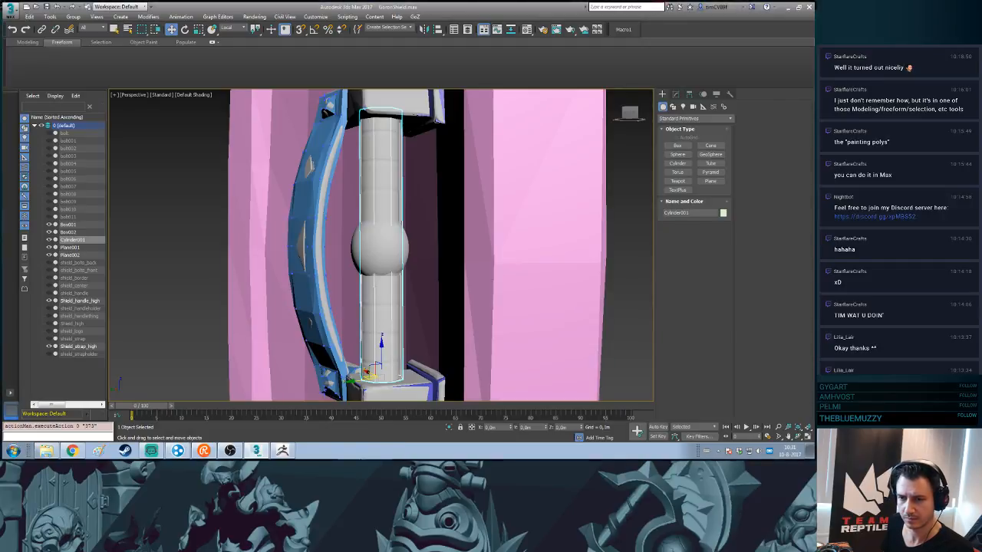
- Hide Box001, Box002, Plane001, Plane002 and Shield_strap_high, leaving only the cylinder and Shield_handle_high visible
click(50, 225)
click(49, 232)
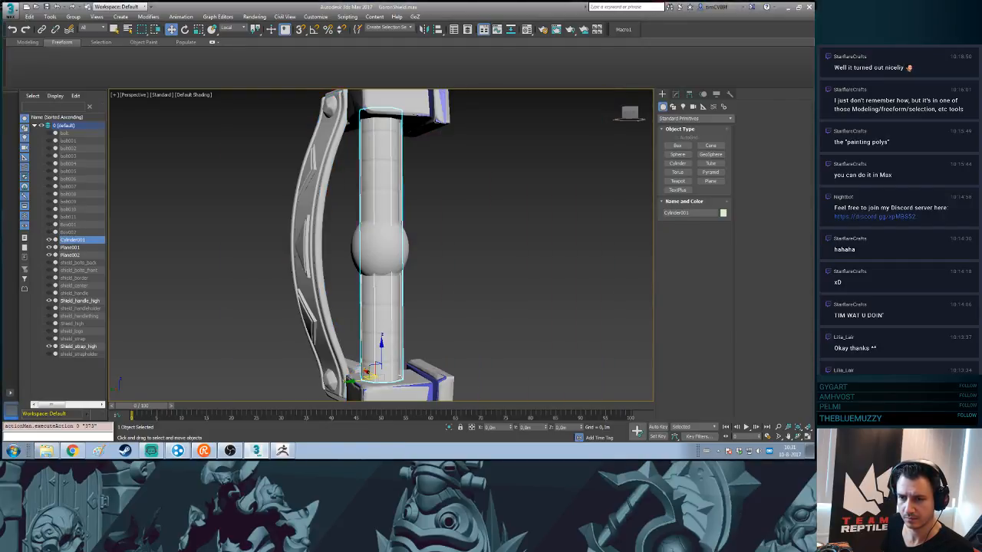
click(49, 248)
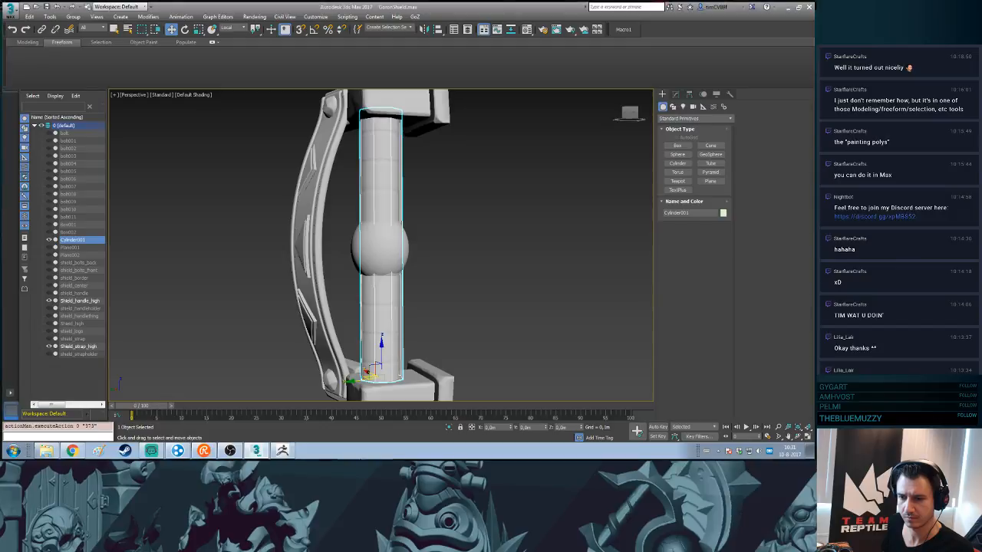
click(49, 347)
alt+middle_drag(367, 374, 376, 368)
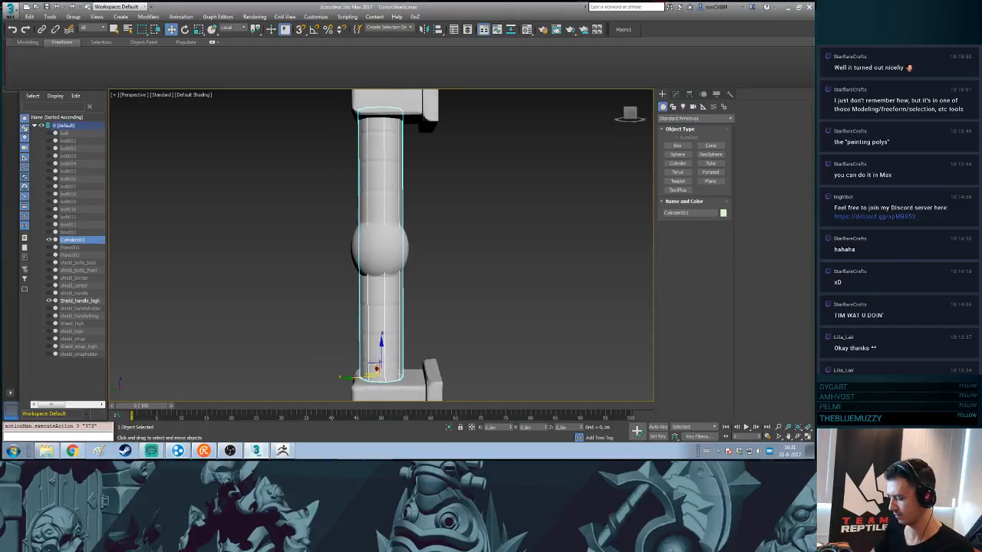
- In the Left view, scale the cylinder uniformly to about 83% and centre it on the grip
key(l)
scroll(460, 368, up, 3)
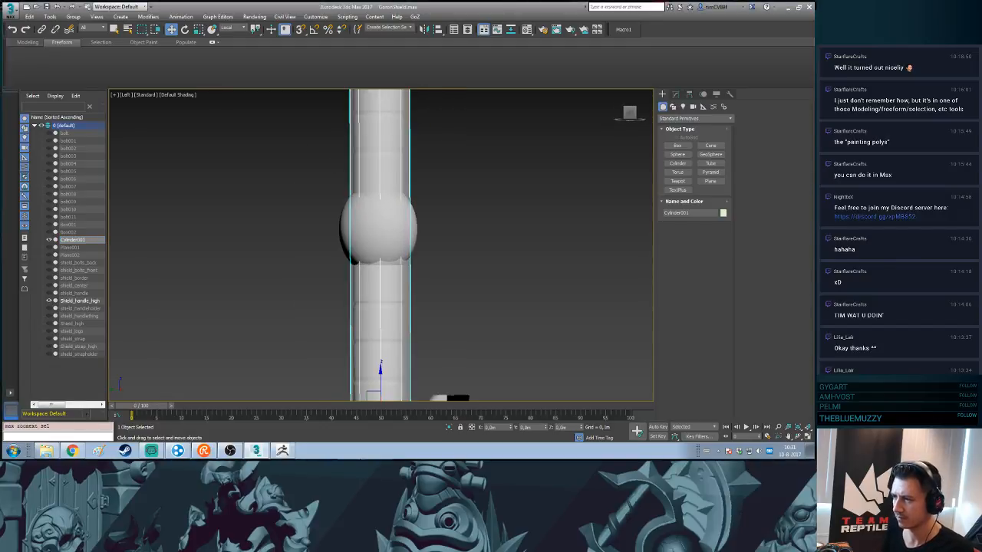
key(r)
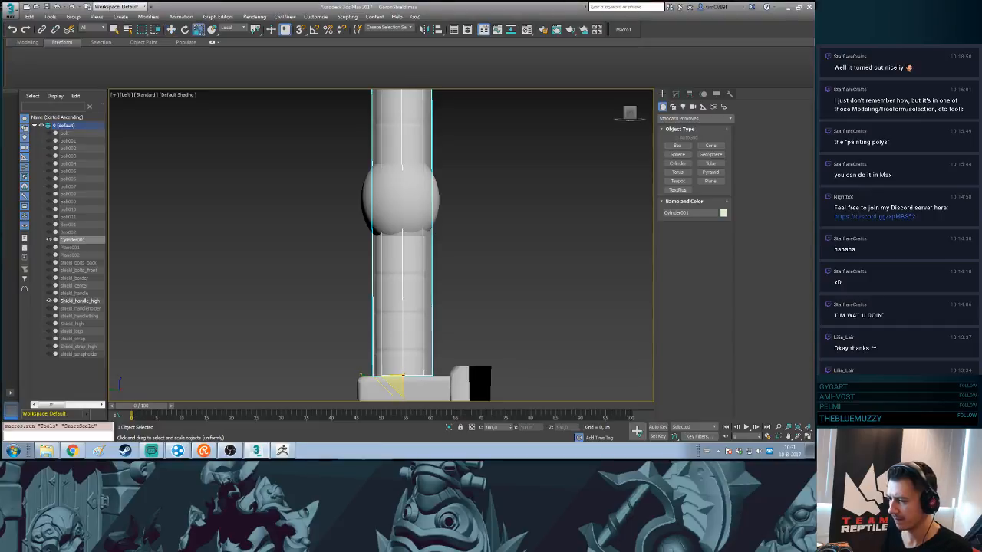
drag(390, 383, 390, 398)
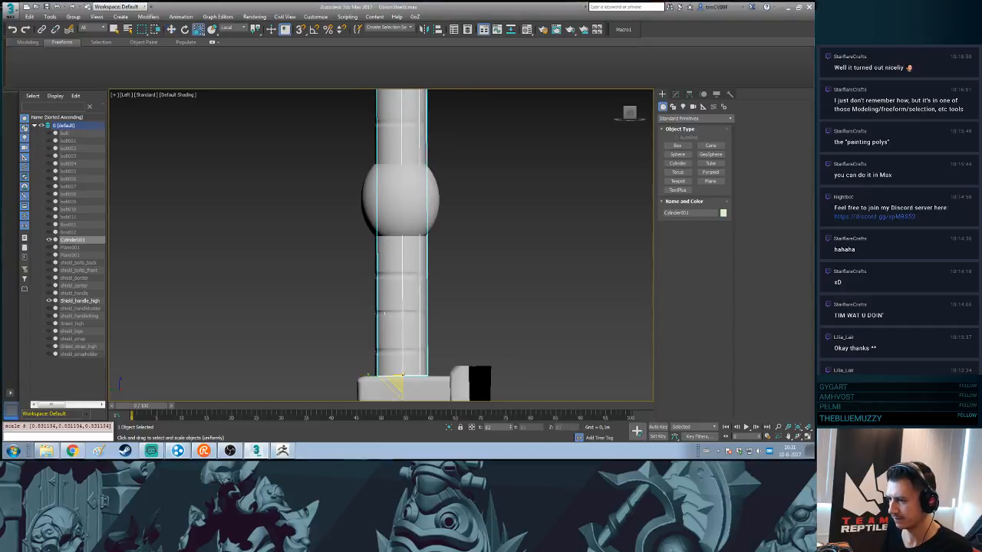
key(w)
drag(400, 345, 401, 341)
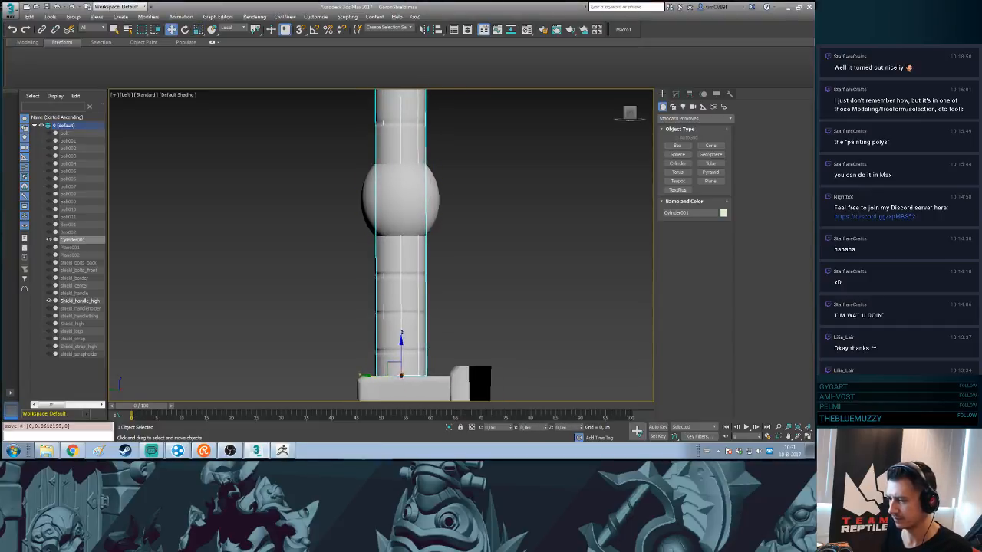
- Enlarge the cylinder uniformly to about 111% and realign it with the grip from an angled view
alt+middle_drag(383, 345, 548, 371)
key(r)
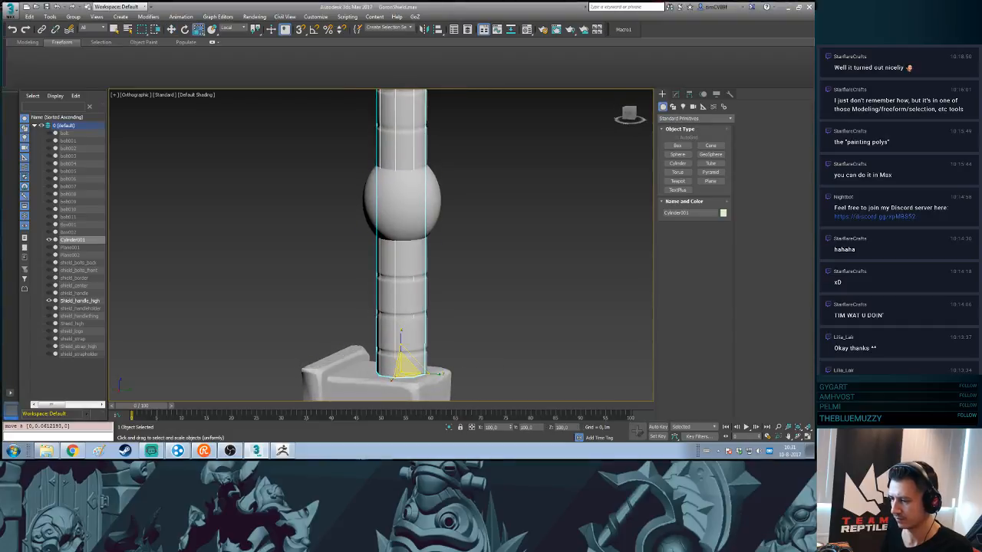
drag(405, 366, 405, 358)
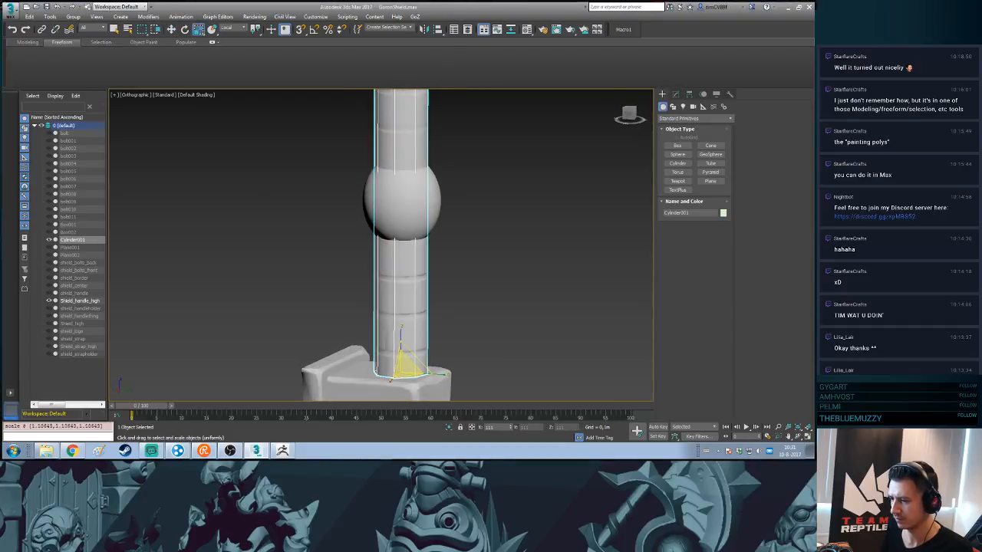
mouse_move(405, 359)
alt+middle_down()
mouse_move(429, 358)
mouse_move(397, 378)
mouse_move(418, 352)
alt+middle_up()
key(w)
click(404, 372)
click(402, 359)
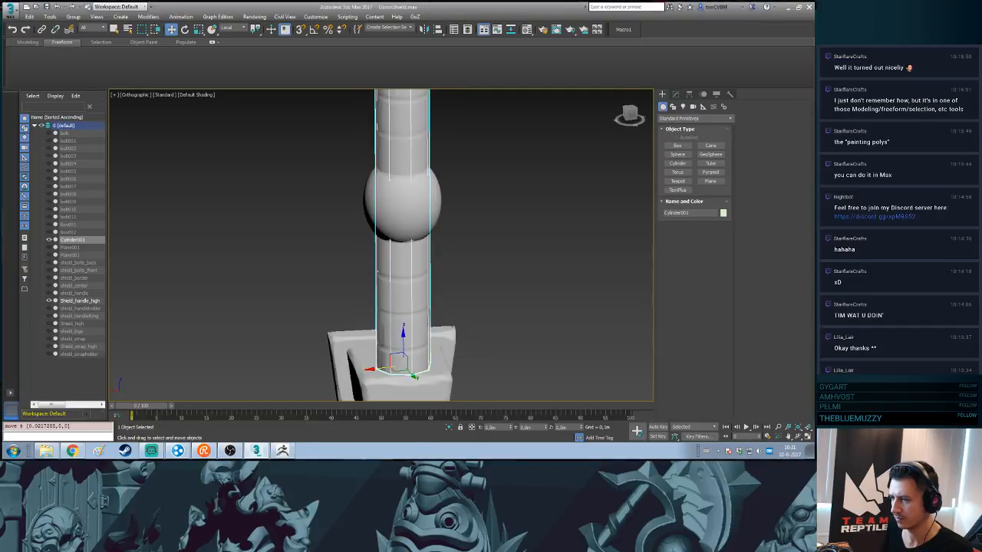
- Shift the cylinder slightly along the grip's cross-section and narrow its thickness to about 98% without changing its height
alt+middle_drag(475, 368, 431, 366)
drag(431, 366, 429, 367)
alt+middle_drag(429, 366, 457, 360)
key(r)
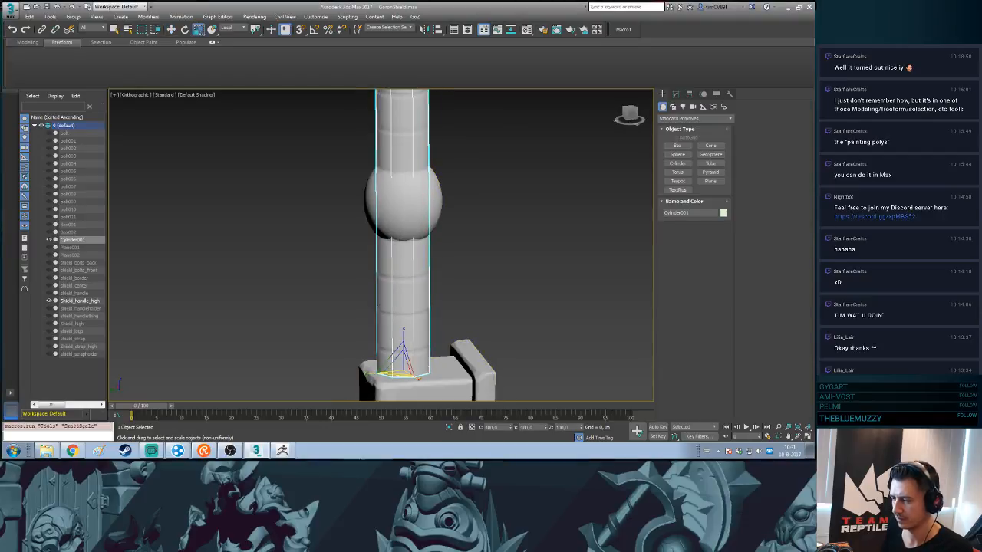
drag(418, 378, 417, 376)
alt+middle_drag(417, 375, 451, 376)
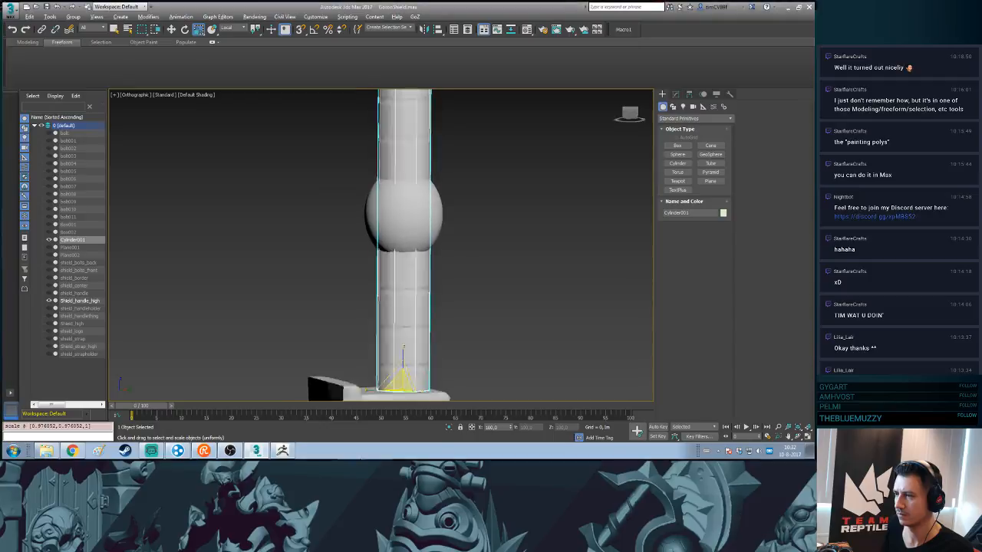
- Recentre the opaque cylinder on the grip and widen its cross-section to about 107% so it covers the high-poly surface
middle_drag(418, 307, 402, 350)
alt+middle_drag(402, 349, 402, 253)
key(w)
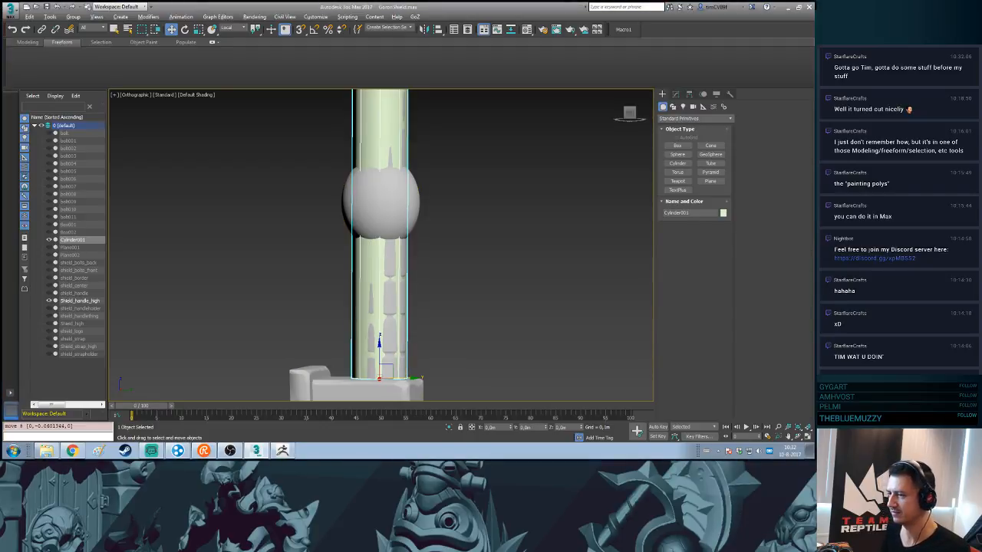
alt+middle_drag(429, 238, 391, 222)
key(r)
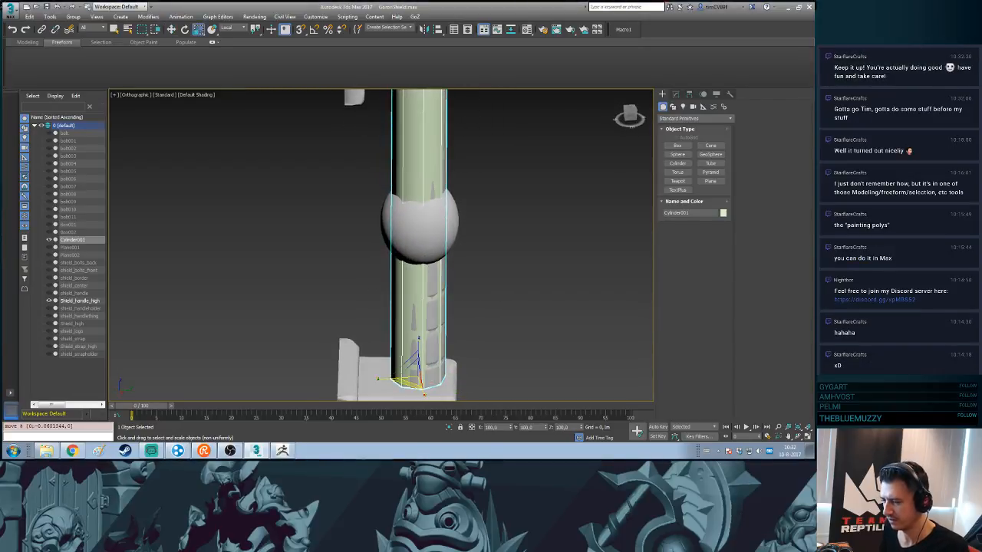
drag(408, 382, 407, 375)
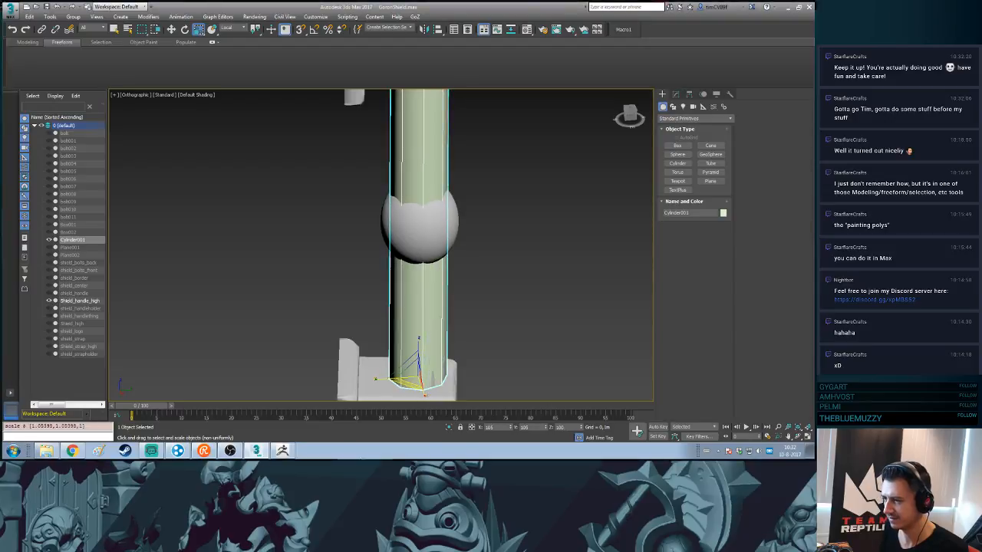
alt+middle_drag(408, 374, 434, 316)
scroll(461, 254, down, 2)
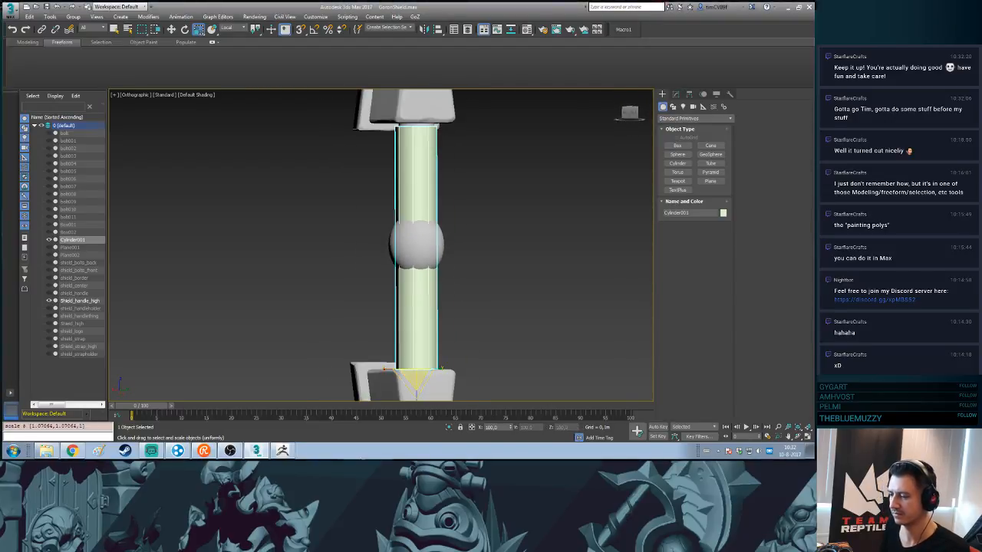
- Lower the cylinder slightly into the lower bracket and stretch its height to about 103% to reach the upper bracket
alt+middle_drag(433, 315, 438, 296)
key(w)
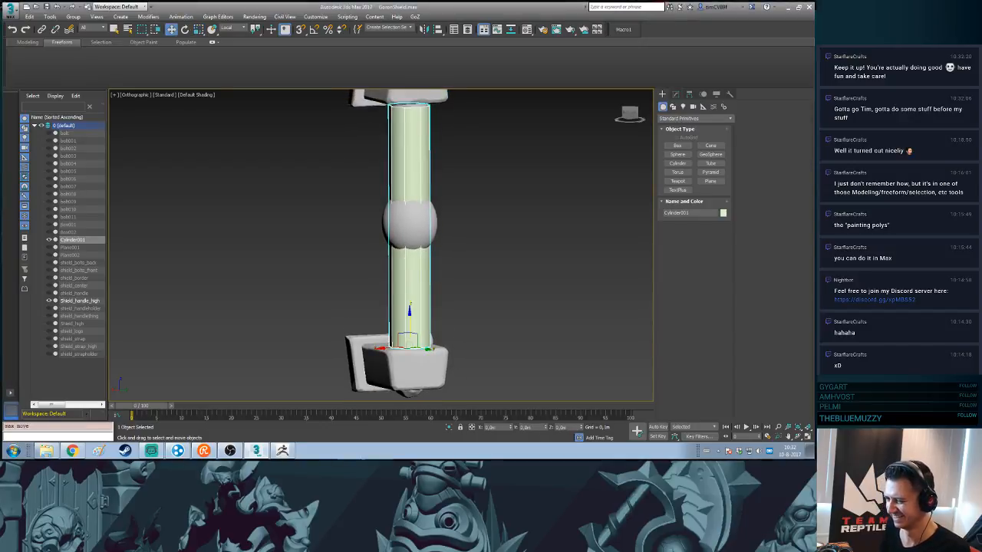
drag(410, 327, 409, 330)
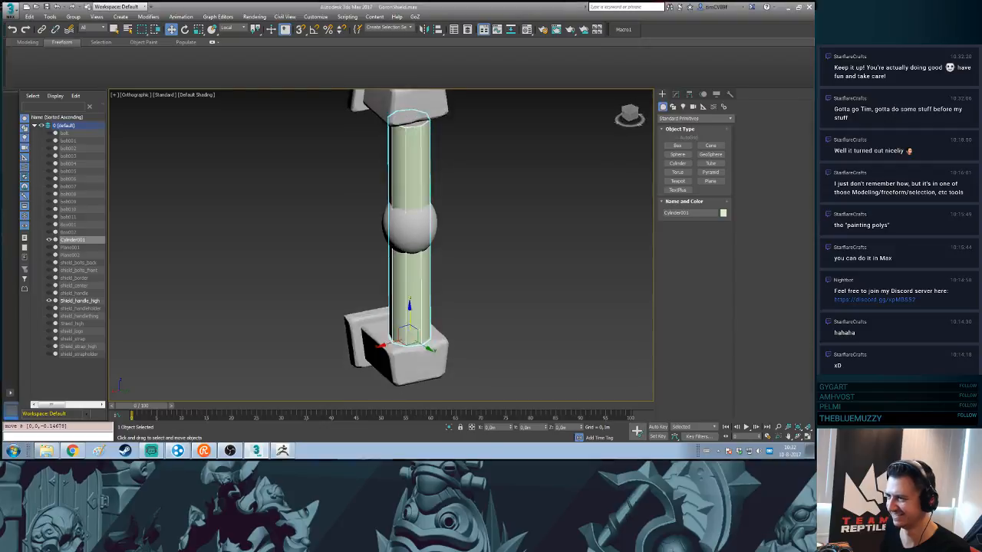
key(r)
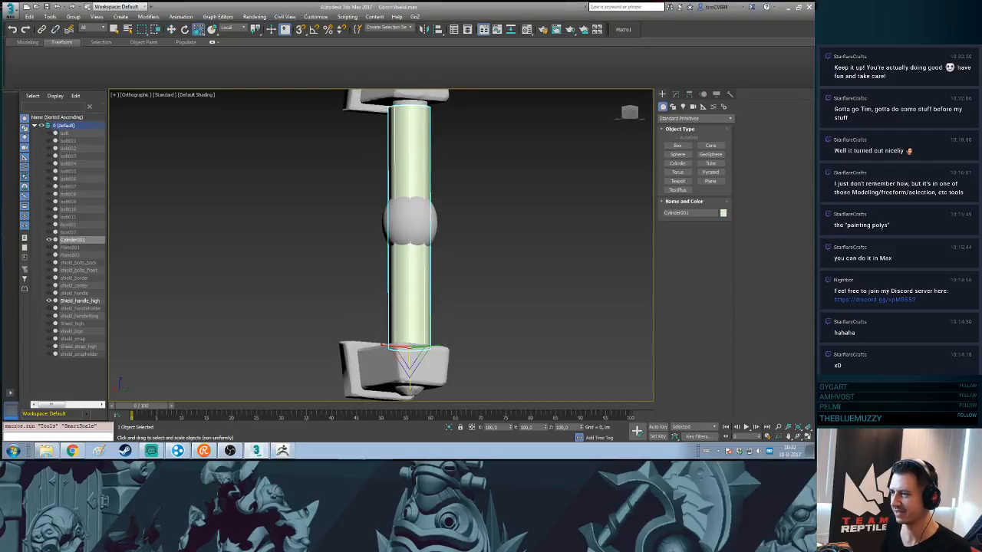
drag(411, 354, 410, 347)
alt+middle_drag(410, 314, 394, 307)
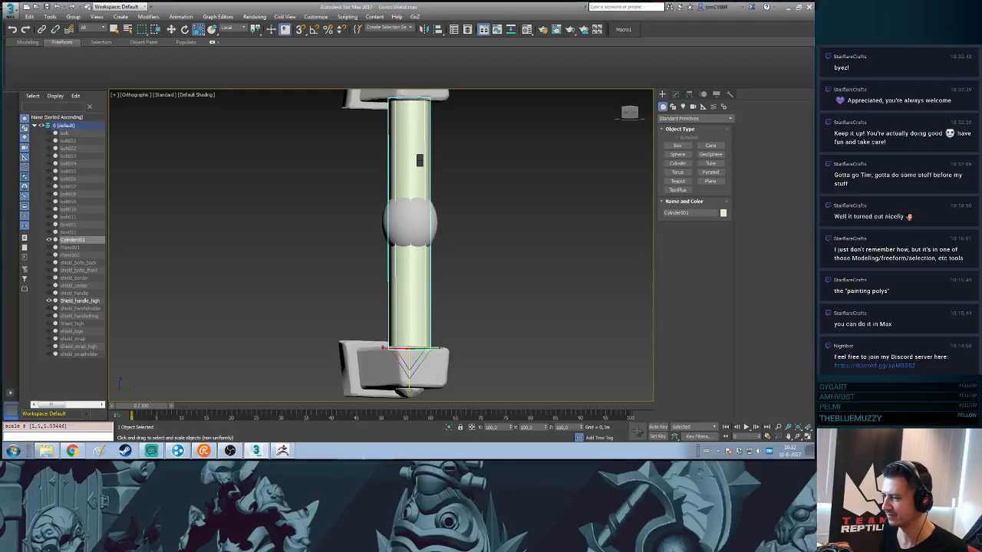
- Connect the grip cylinder's vertical edges with two edge loops, pinched to -24 so they bracket the high-poly ball
alt+middle_drag(419, 292, 430, 308)
key(2)
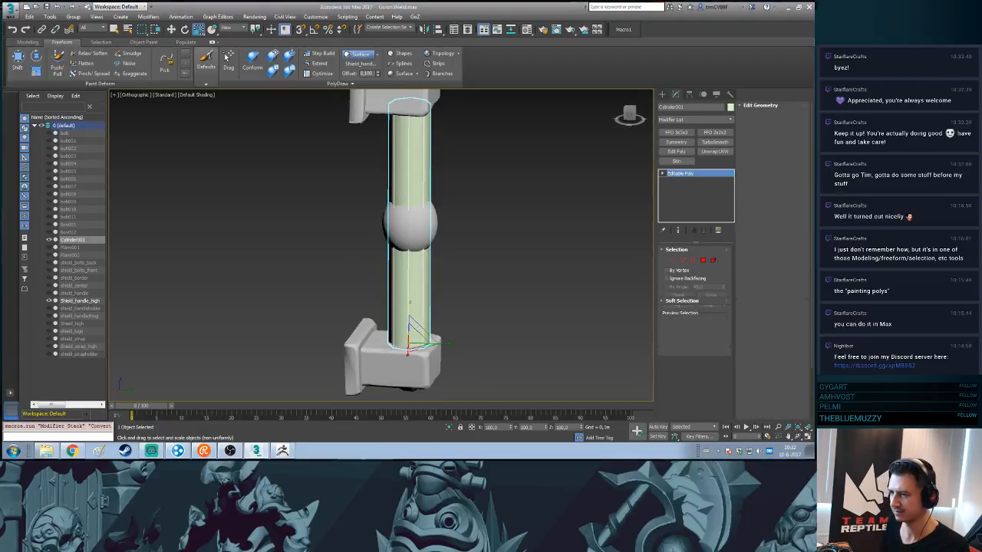
drag(361, 185, 496, 260)
alt+middle_drag(496, 261, 477, 243)
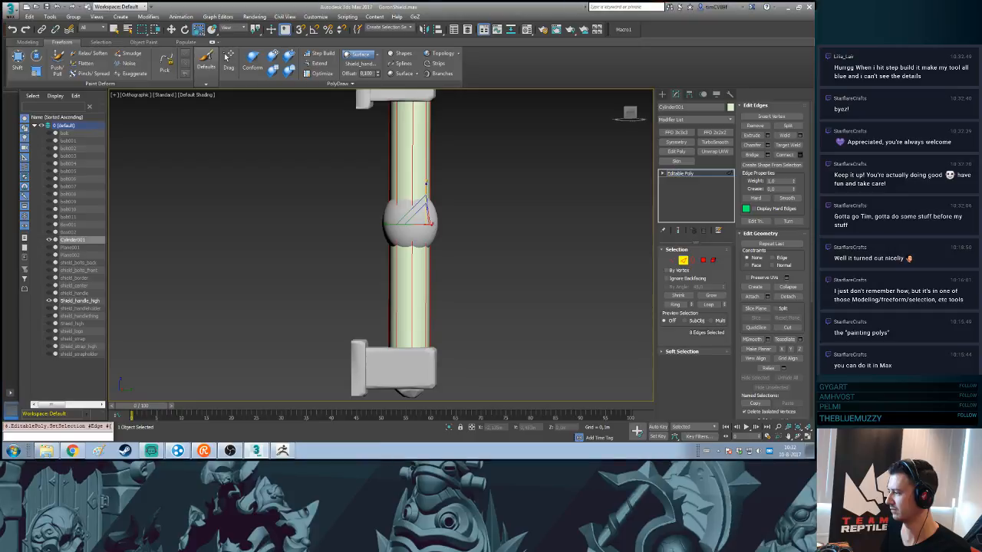
key(ctrl+shift+e)
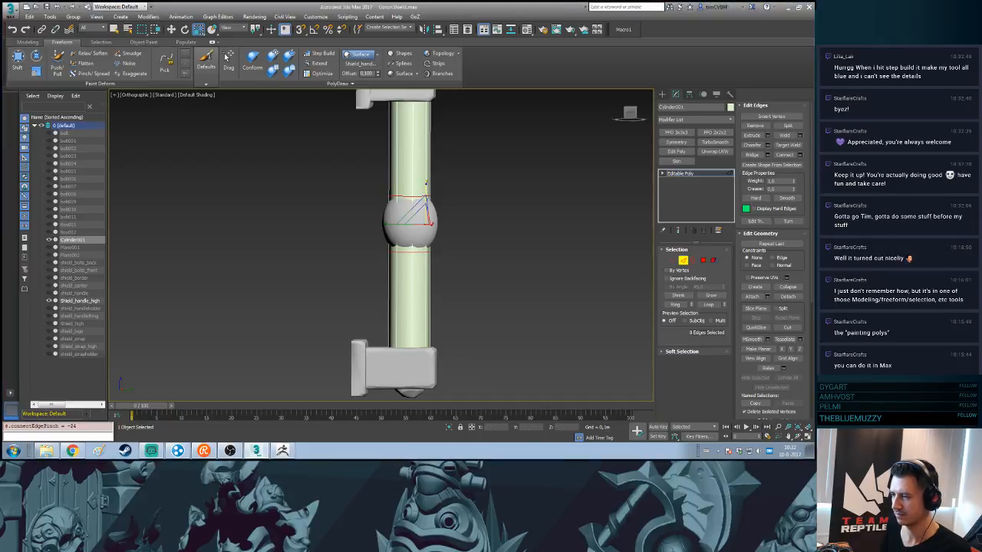
key(ctrl+shift+e)
scroll(459, 184, up, 3)
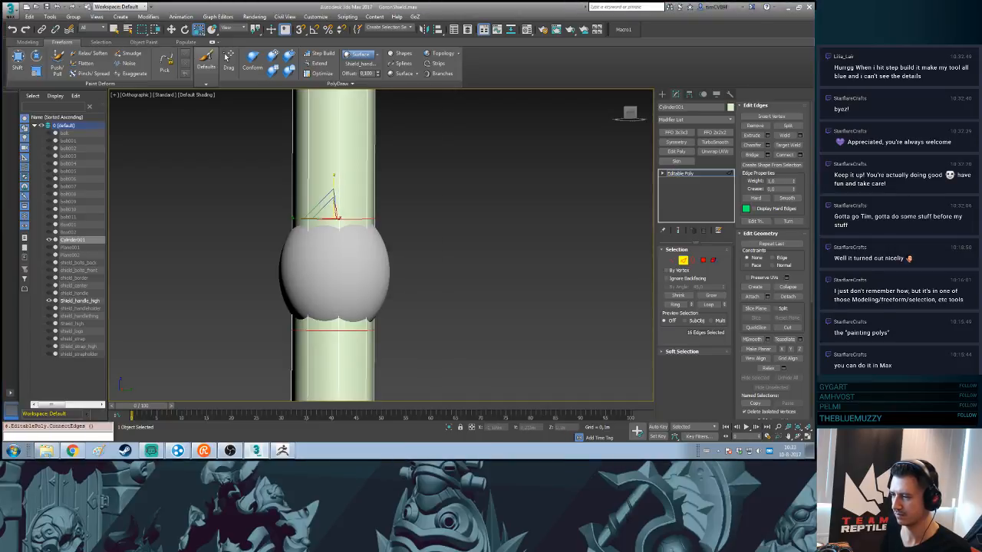
- Select the polygon band around the ball and extrude it outward by Local Normal until it roughly matches the ball's width
key(4)
drag(278, 234, 504, 262)
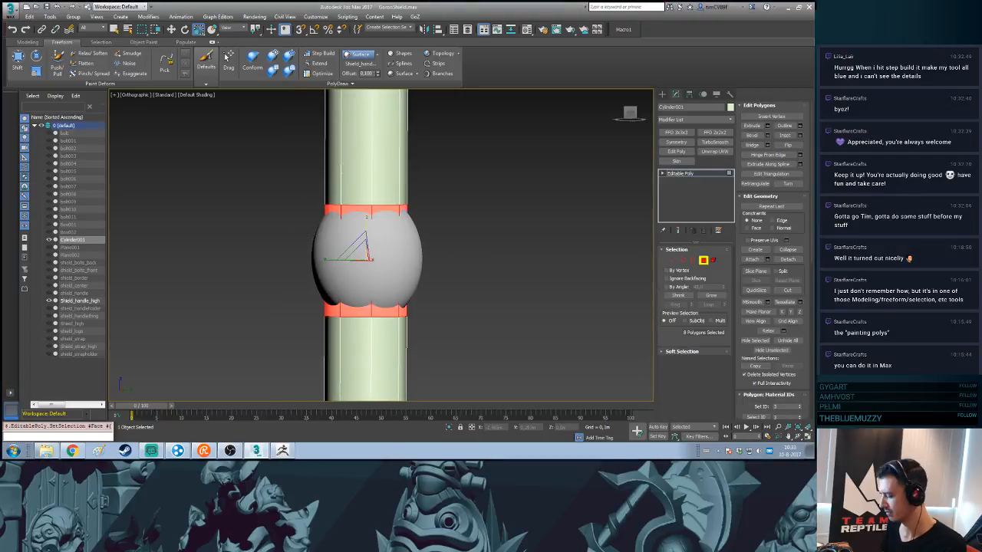
key(p)
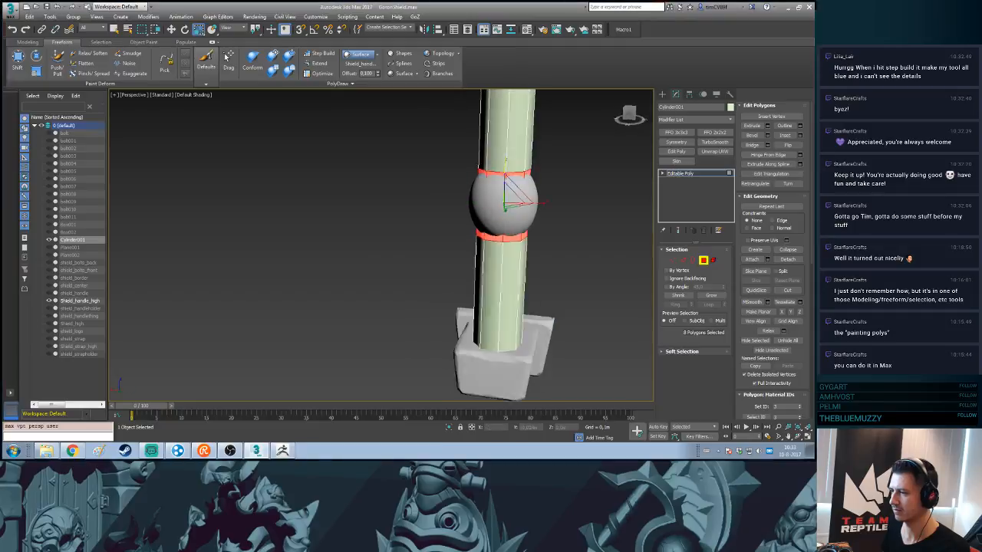
alt+middle_drag(504, 262, 605, 249)
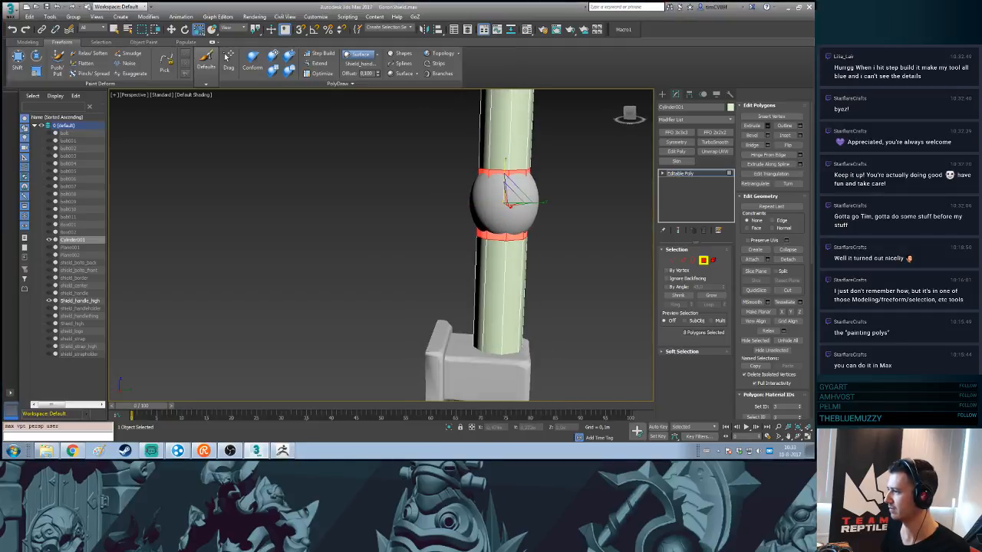
click(766, 126)
click(397, 248)
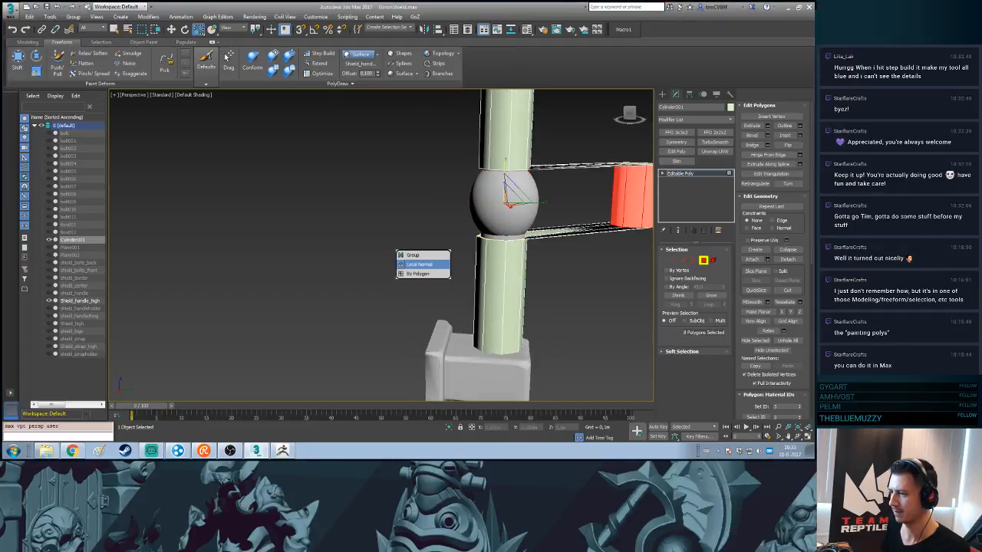
click(417, 264)
drag(397, 265, 396, 301)
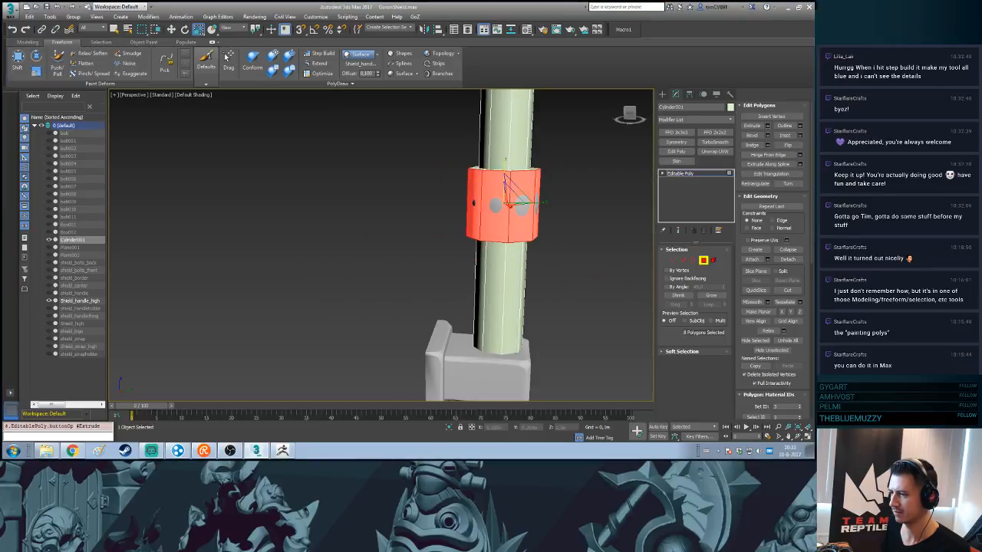
- Scale the extruded band down in height so its upper and lower sides slope toward the grip
middle_drag(508, 229, 455, 243)
scroll(454, 243, up, 3)
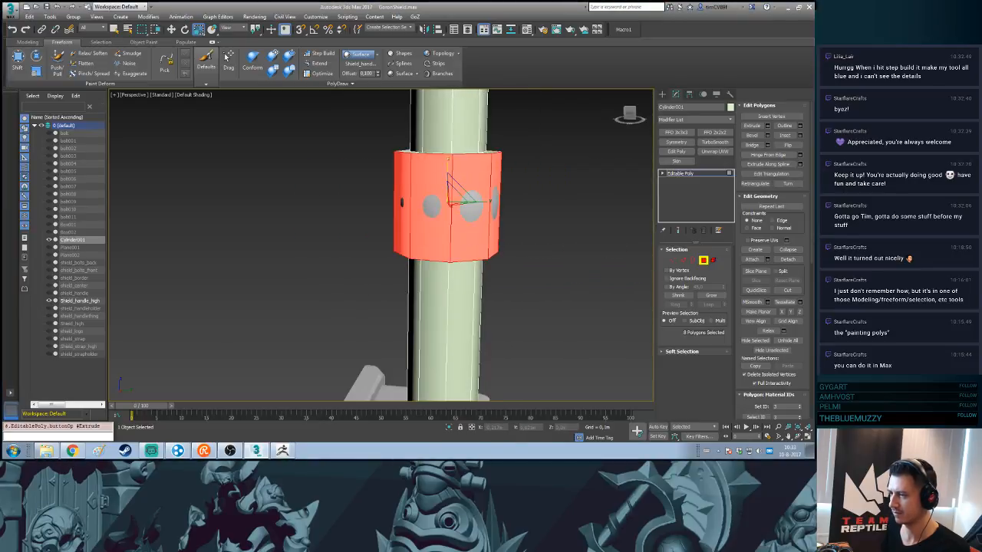
drag(448, 164, 457, 187)
alt+middle_drag(477, 188, 450, 209)
mouse_move(457, 204)
mouse_down()
mouse_move(457, 223)
mouse_move(458, 209)
mouse_up()
- Select the vertical edges of the widened band and connect them with a single edge loop around its middle
key(2)
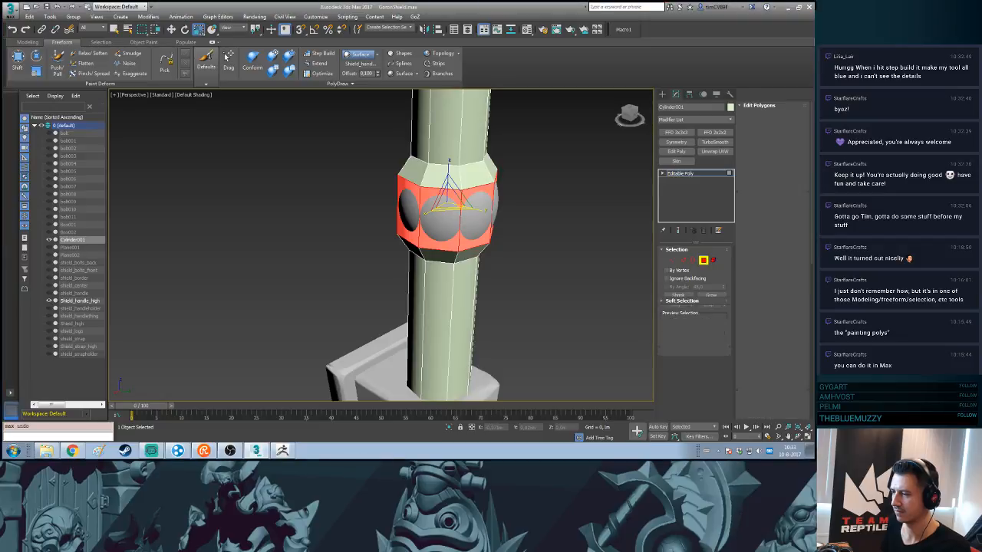
alt+middle_drag(469, 236, 421, 200)
drag(393, 217, 544, 218)
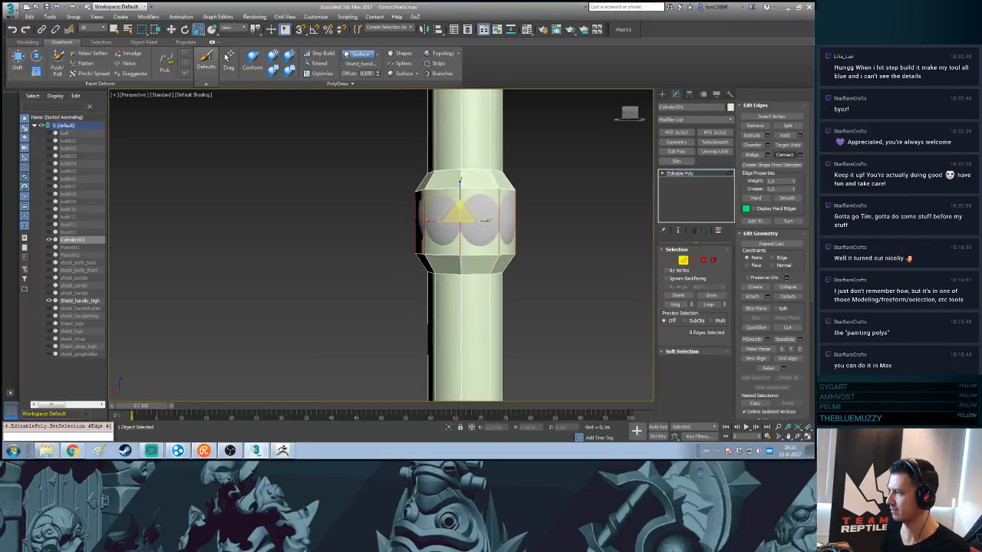
key(ctrl+z)
key(ctrl+z)
key(ctrl+z)
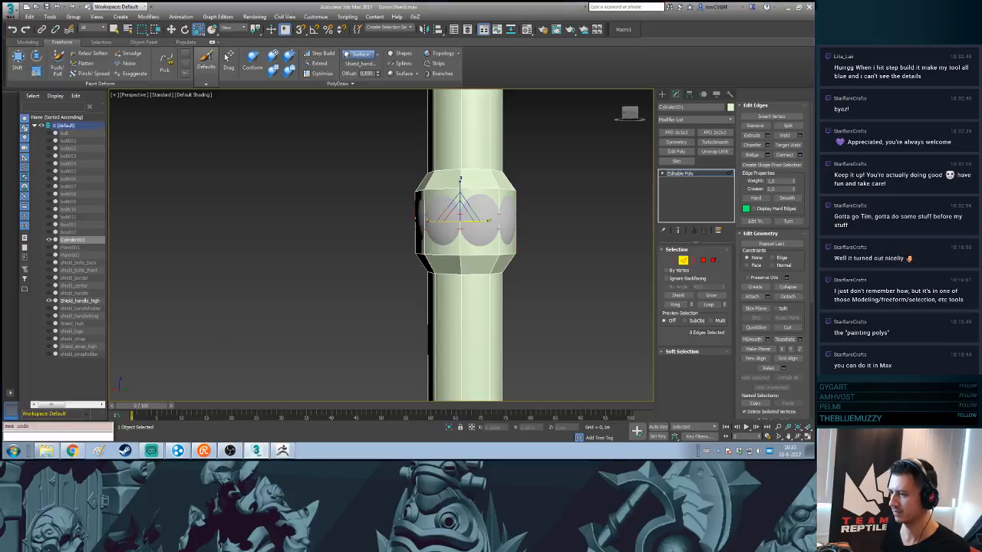
key(ctrl+shift+e)
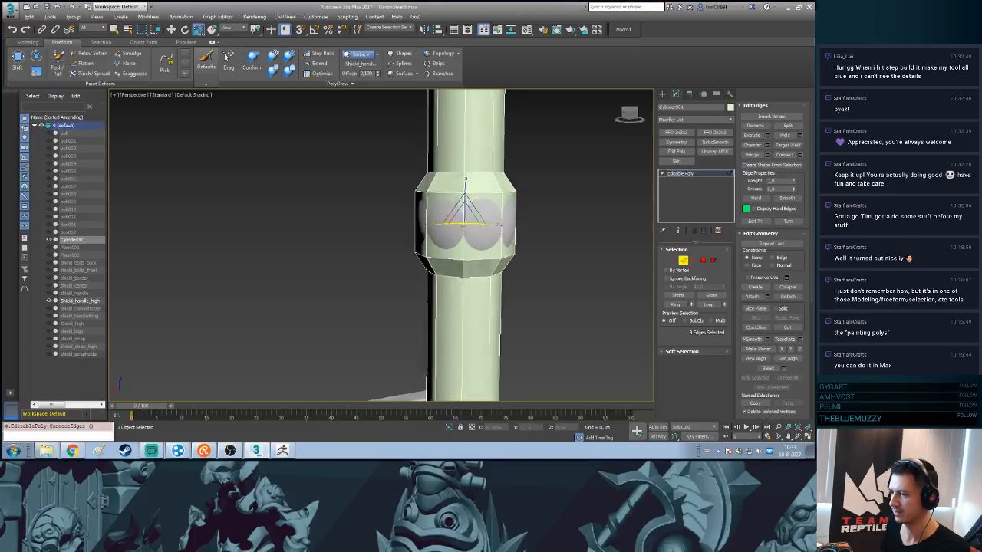
- Scale the band's middle edge loop outward so the low-poly bulge covers the high-poly ball
alt+middle_drag(463, 227, 491, 257)
drag(470, 231, 469, 228)
mouse_move(469, 228)
alt+middle_down()
mouse_move(502, 210)
mouse_move(472, 236)
alt+middle_up()
scroll(502, 211, down, 6)
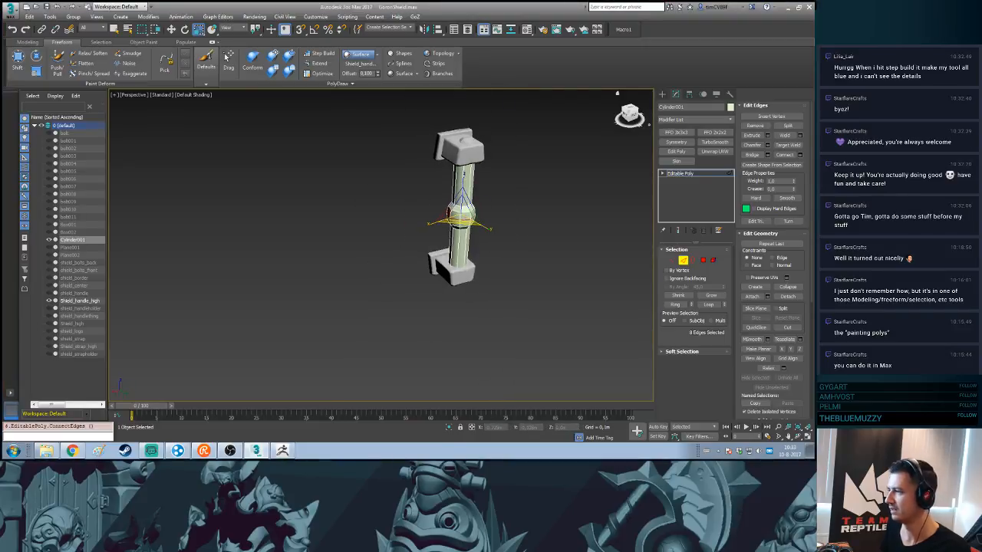
- Clear the smoothing groups on all polygons of the grip cylinder, then deselect it
click(662, 93)
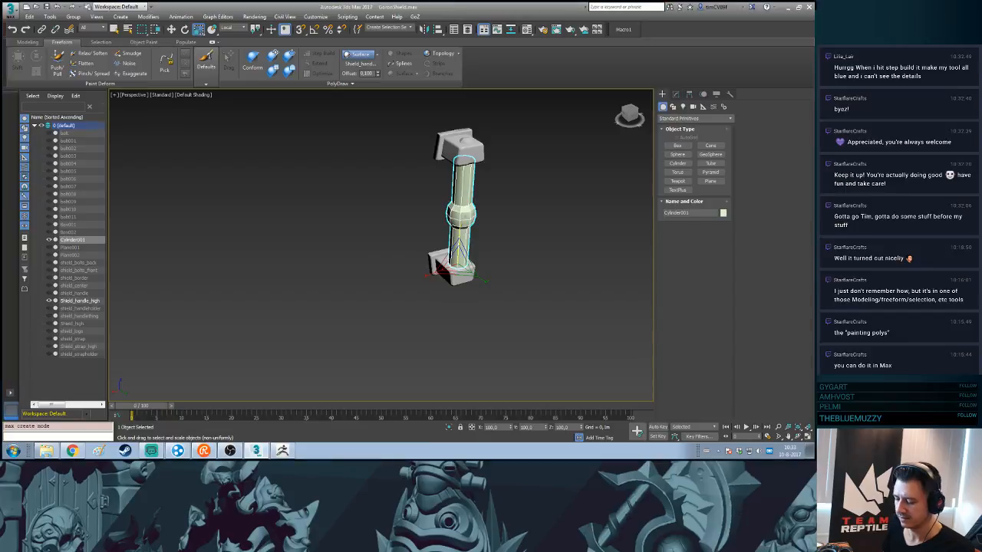
click(675, 93)
key(4)
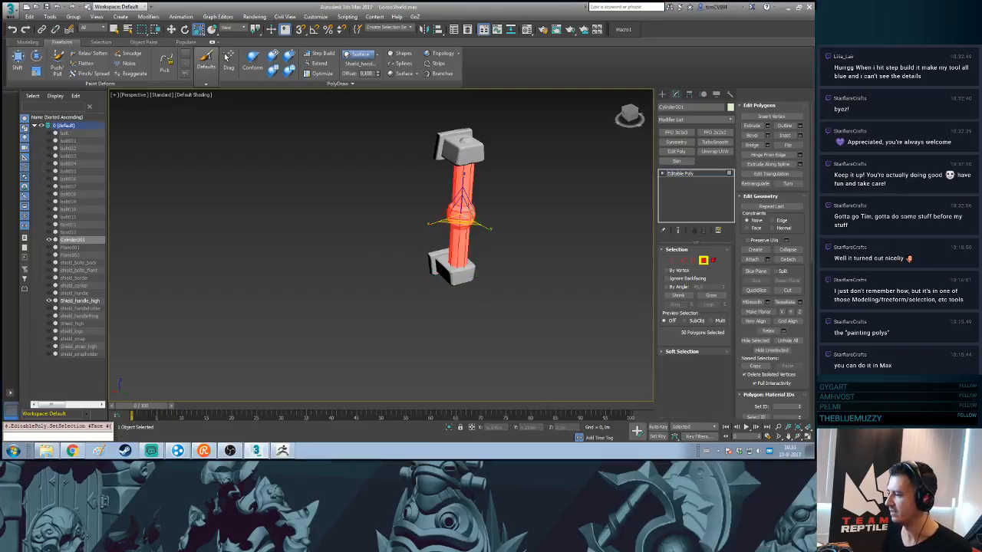
scroll(771, 245, down, 5)
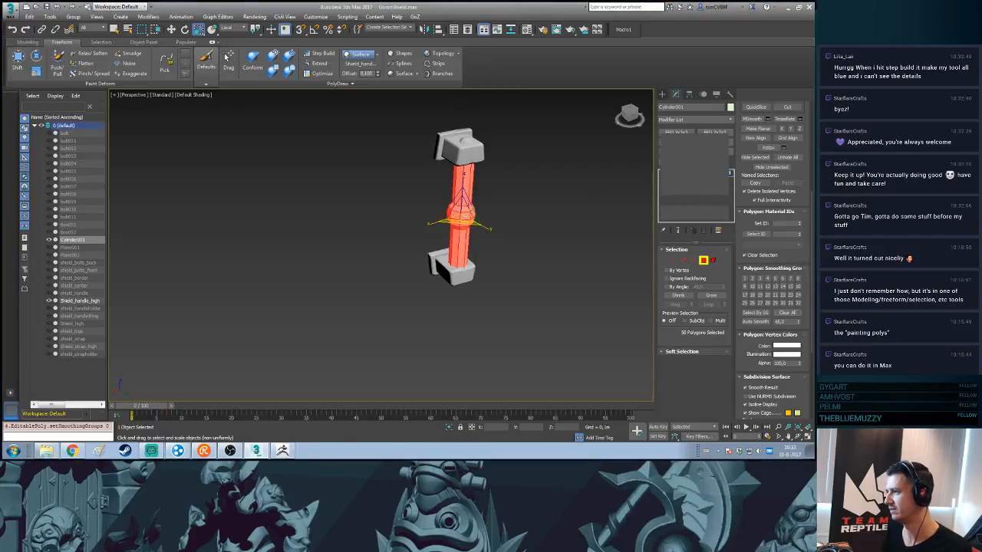
key(ctrl+d)
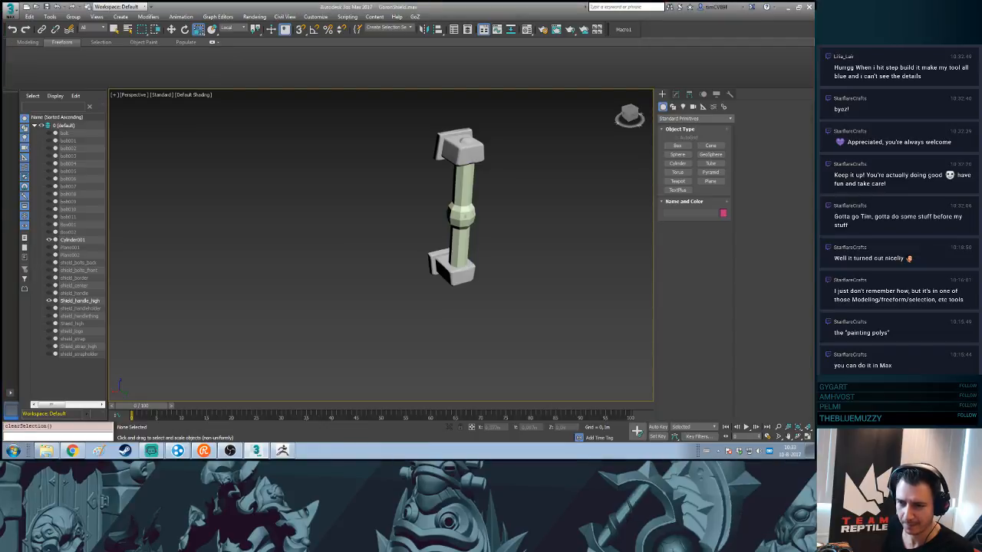
- Hide Shield_handle_high and unhide the low-poly bracket planes, Box001, Box002 and all the bolts
click(49, 300)
click(49, 247)
click(49, 254)
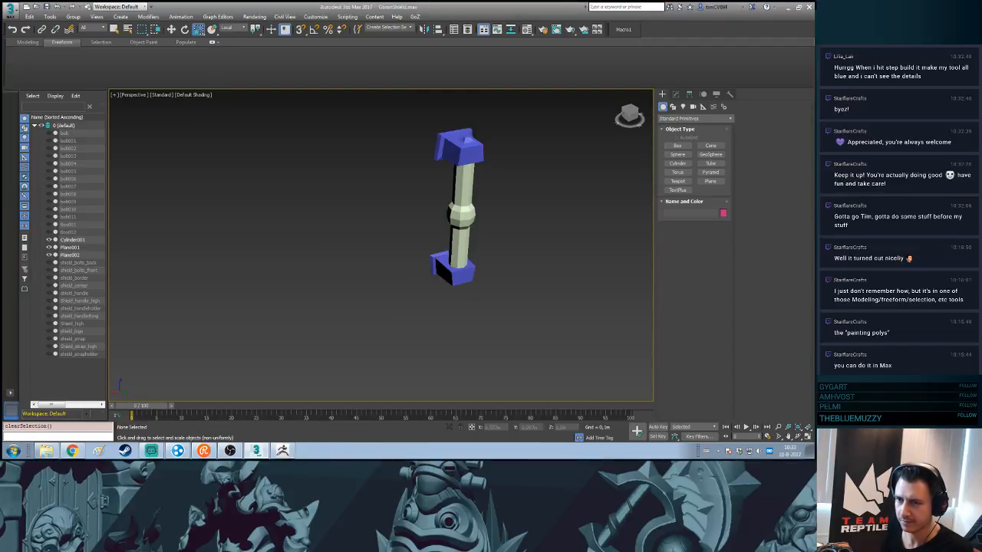
click(49, 232)
click(49, 224)
click(49, 216)
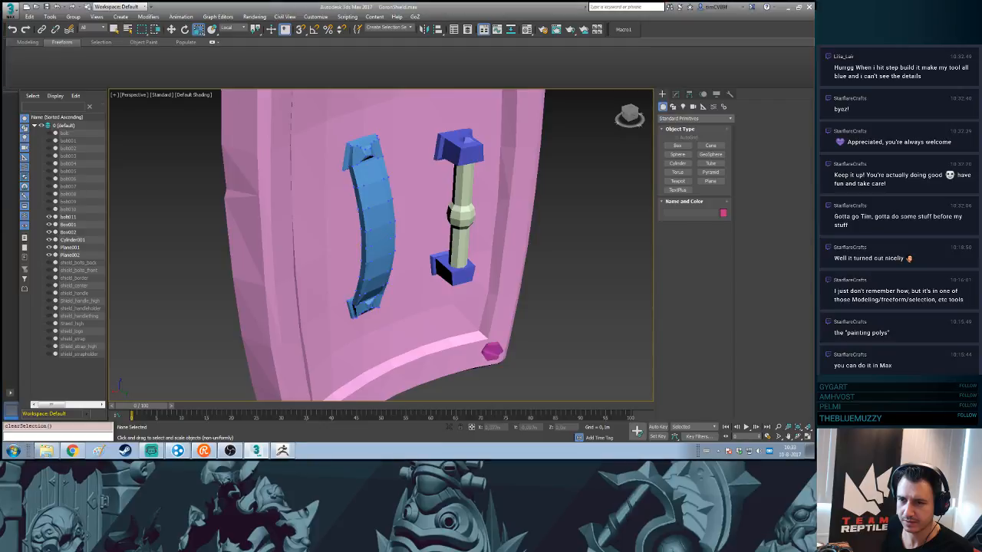
click(49, 209)
click(49, 193)
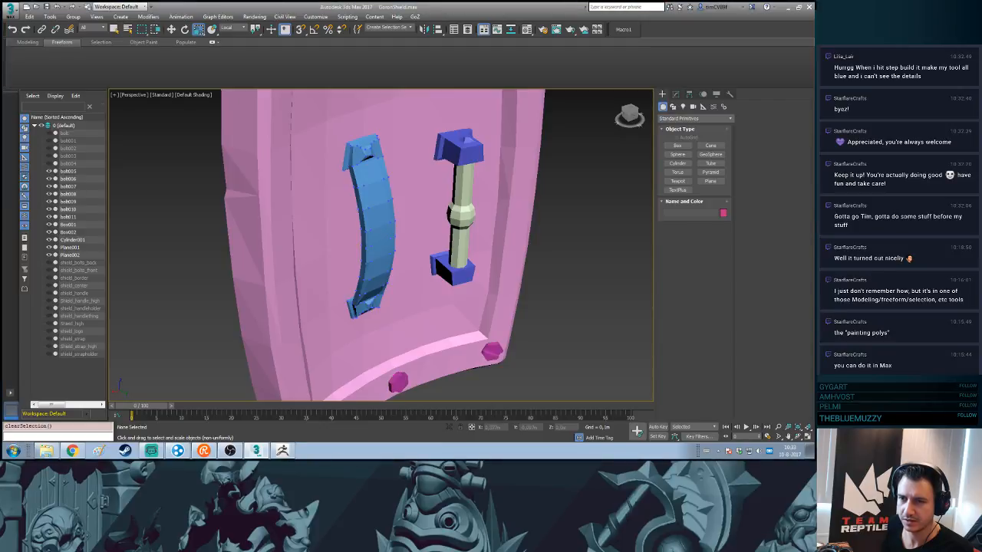
scroll(384, 245, down, 8)
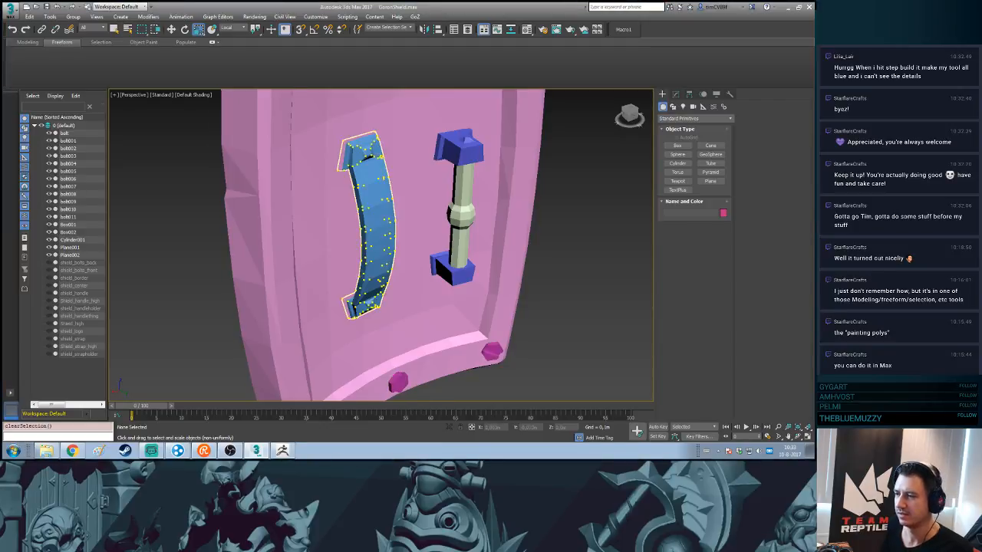
- Select all the visible low-poly shield parts and set their object colour to black
alt+middle_drag(383, 245, 568, 253)
drag(283, 145, 482, 330)
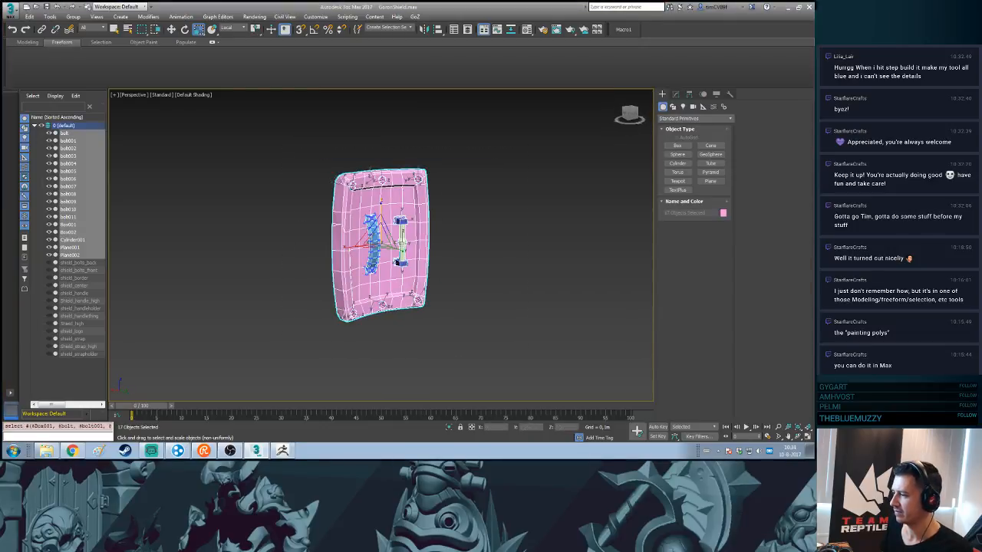
click(722, 212)
click(473, 199)
click(452, 272)
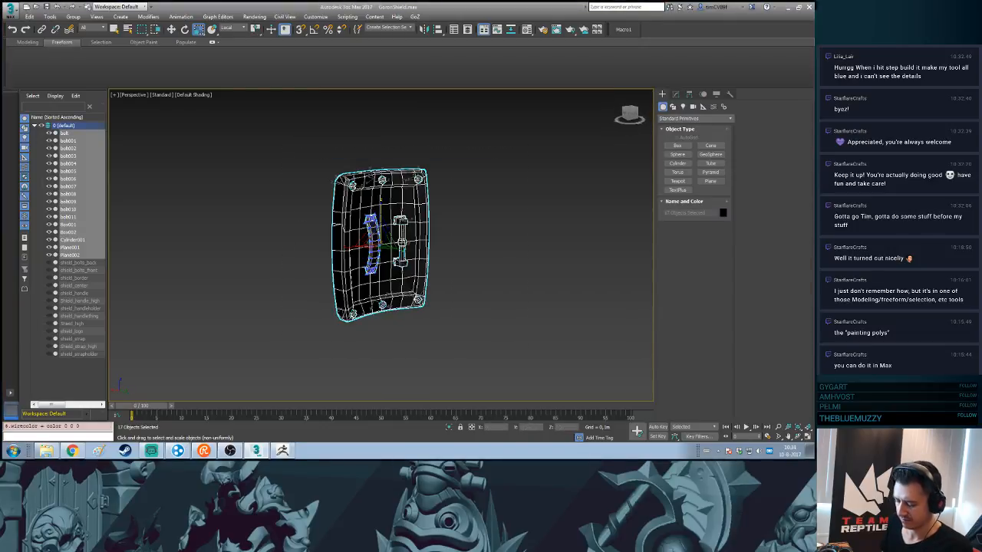
- Assign the _Shield_highdefault material to all selected low-poly parts, clear the selection and close the Material Editor
key(m)
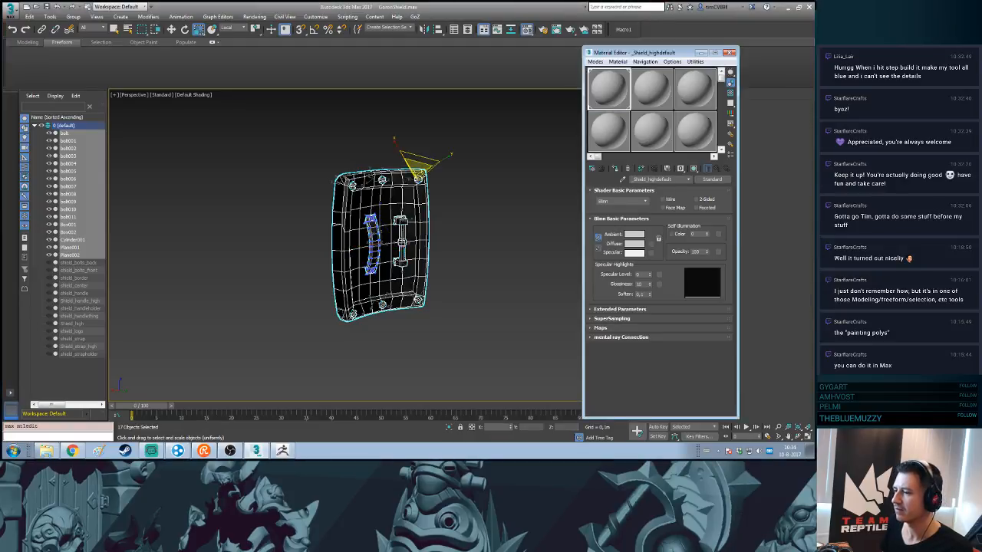
drag(609, 88, 415, 230)
click(389, 241)
click(459, 223)
scroll(454, 221, up, 5)
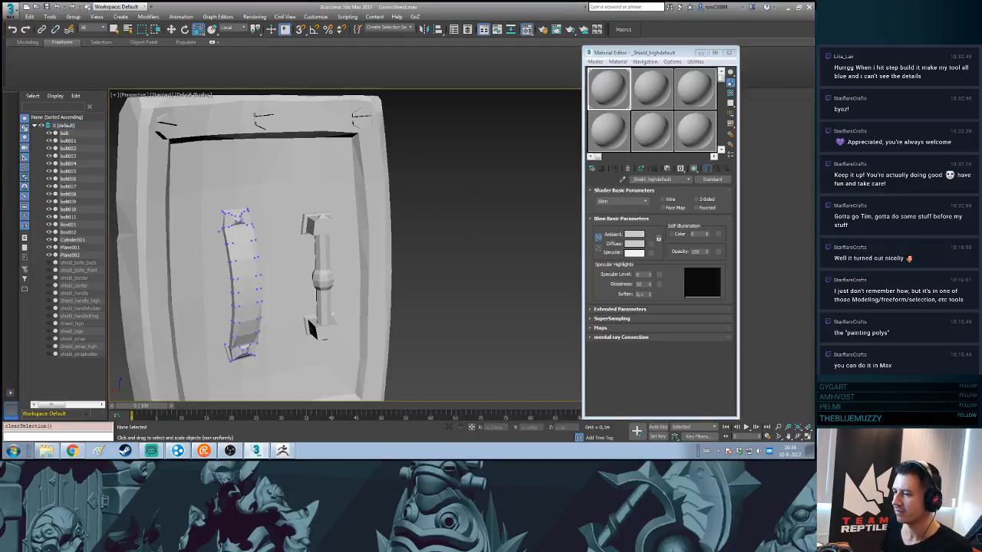
click(728, 52)
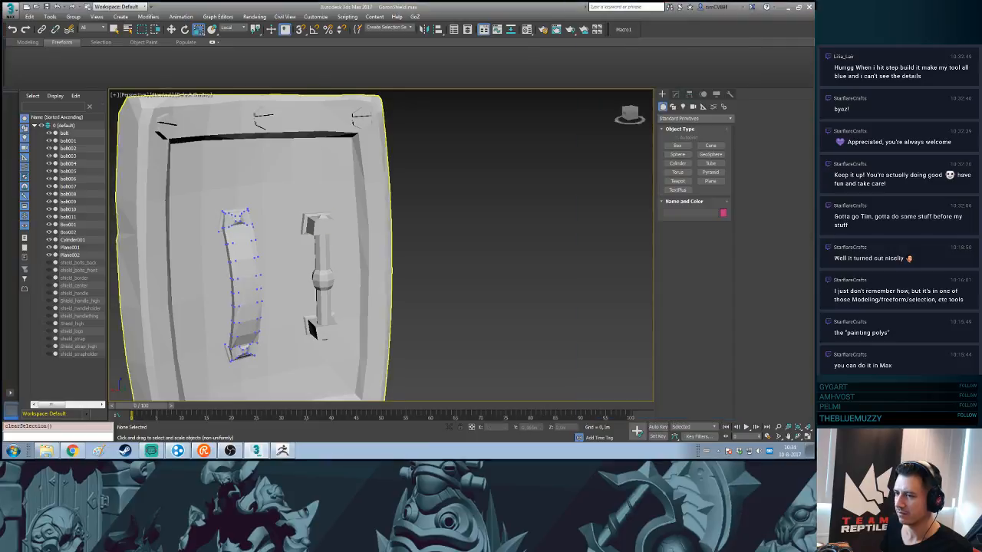
- Select the strap mesh Box002 and switch the PolyDraw target from the surface to Draw On: Grid
click(239, 276)
click(676, 94)
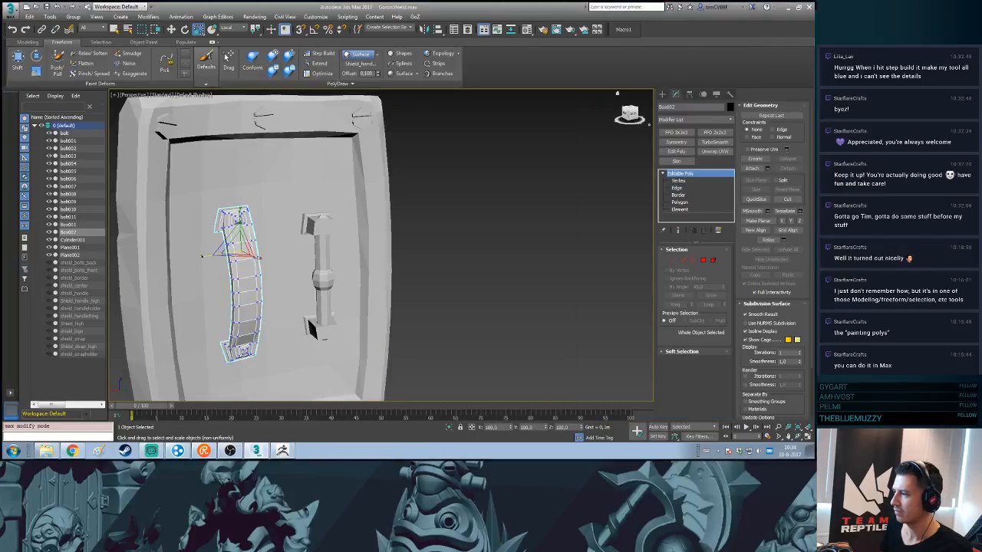
click(662, 93)
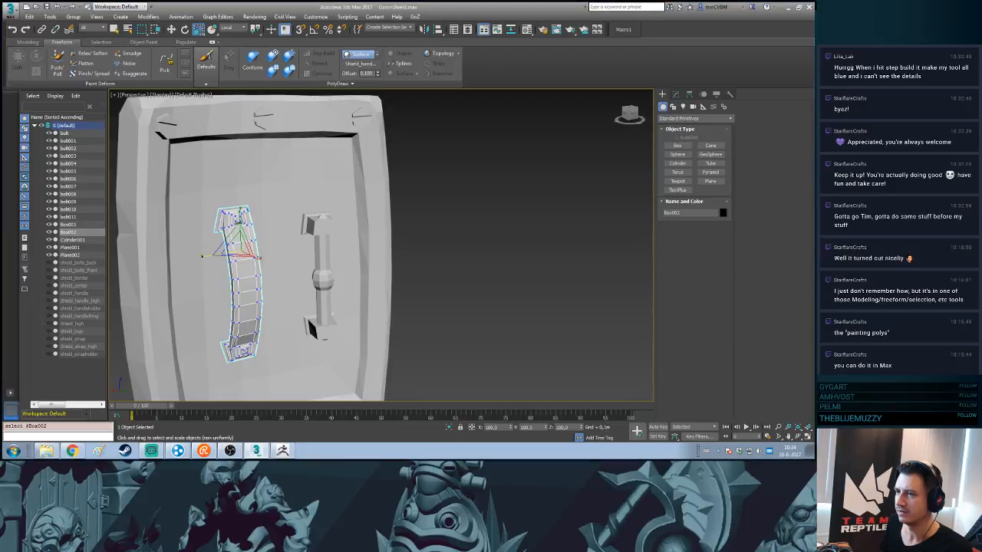
click(369, 55)
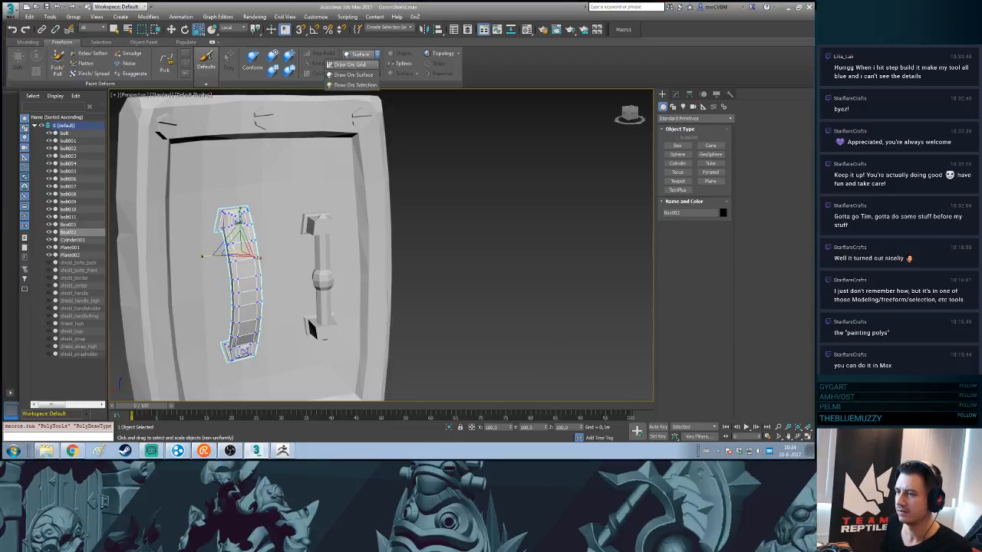
click(430, 199)
- Reselect the strap mesh Box002 and examine its Editable Poly settings and shape from several angles
middle_drag(414, 215, 474, 154)
click(308, 192)
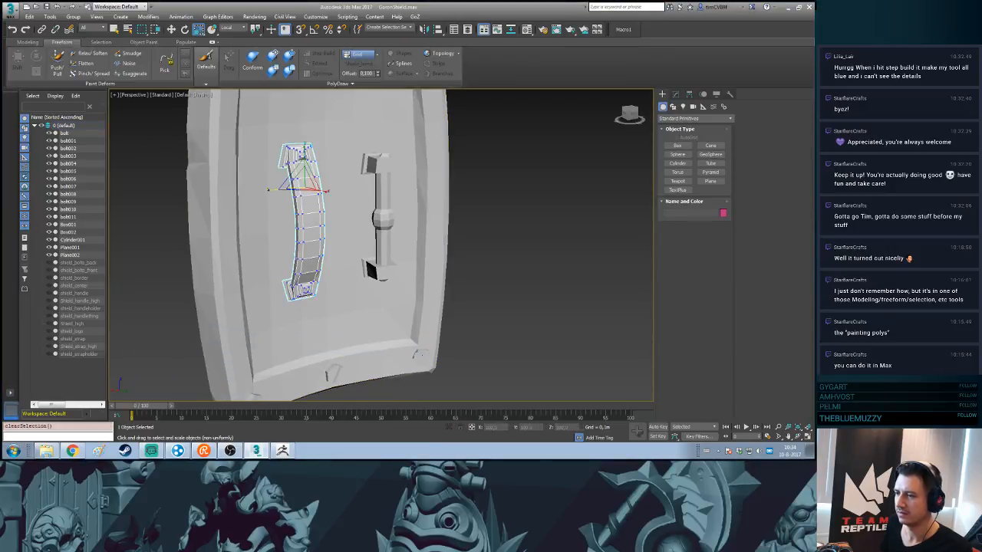
mouse_move(337, 211)
alt+middle_down()
mouse_move(295, 207)
mouse_move(330, 195)
alt+middle_up()
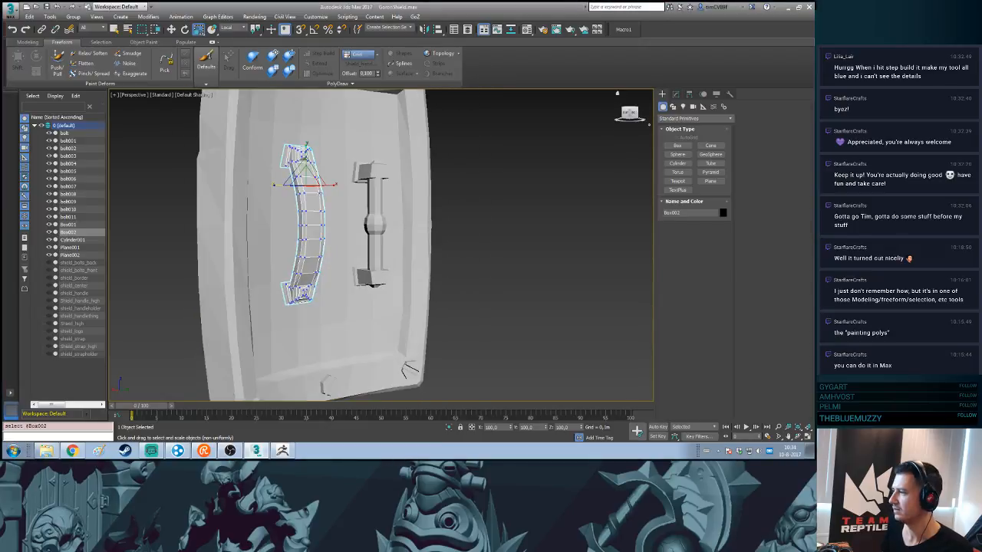
click(676, 93)
click(715, 142)
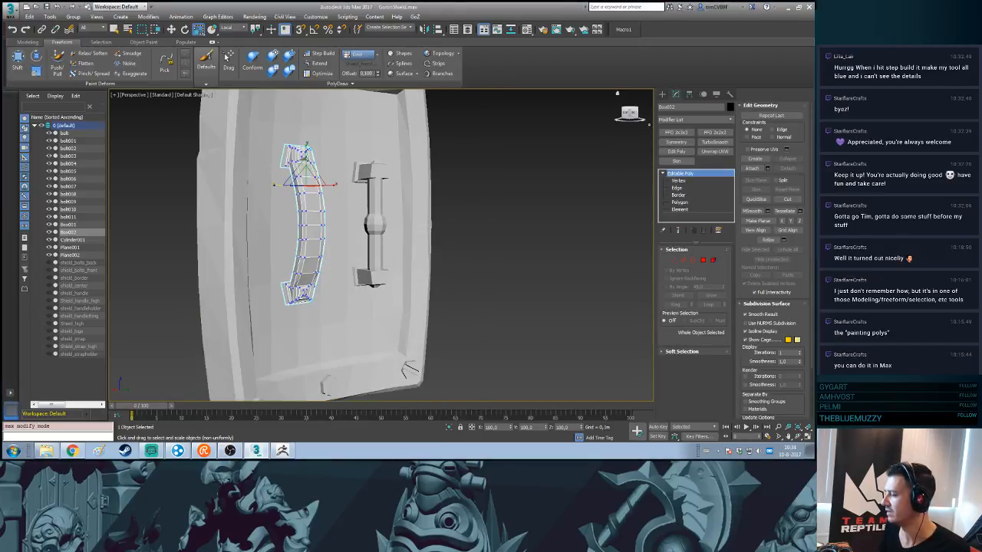
mouse_move(338, 230)
alt+middle_down()
mouse_move(536, 230)
mouse_move(199, 228)
alt+middle_up()
scroll(384, 230, down, 3)
- Clear the selection and turn on Edged Faces to show the wireframe over the whole low-poly shield
click(536, 230)
click(662, 94)
key(F4)
alt+middle_drag(383, 231, 506, 230)
mouse_move(346, 233)
alt+middle_down()
mouse_move(401, 234)
mouse_move(360, 233)
alt+middle_up()
scroll(401, 234, down, 3)
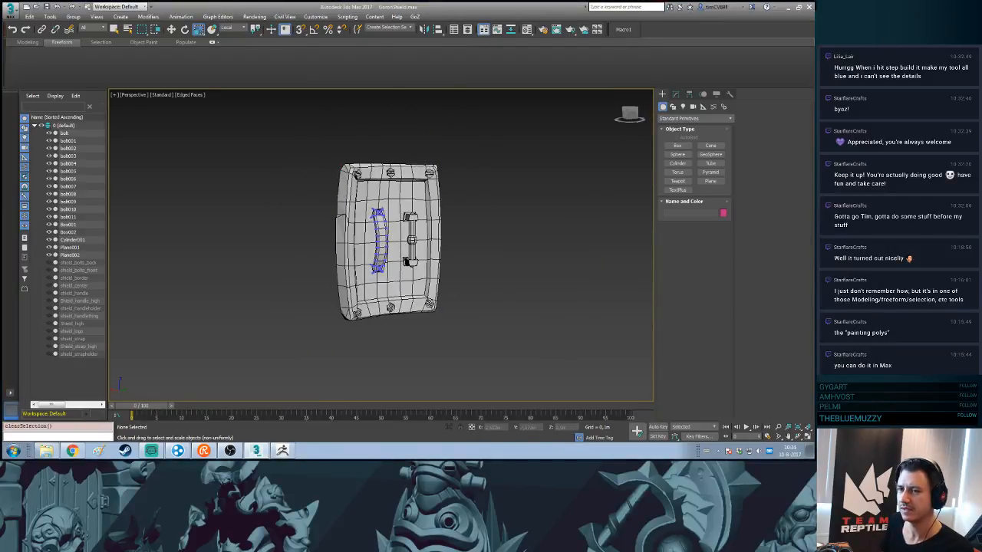
- Select all visible low-poly parts and show the polygon, triangle and vertex statistics in the active viewport
key(ctrl+a)
click(115, 94)
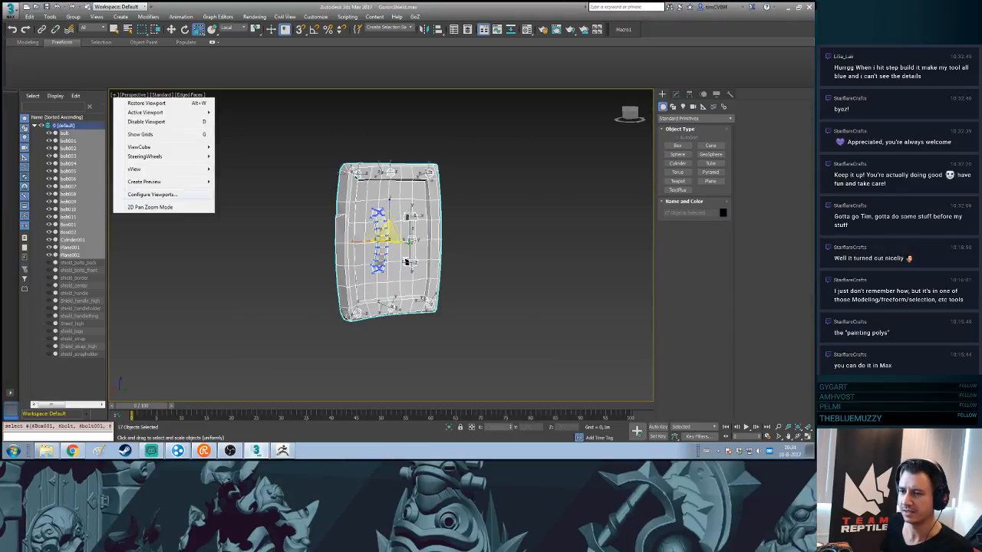
click(151, 194)
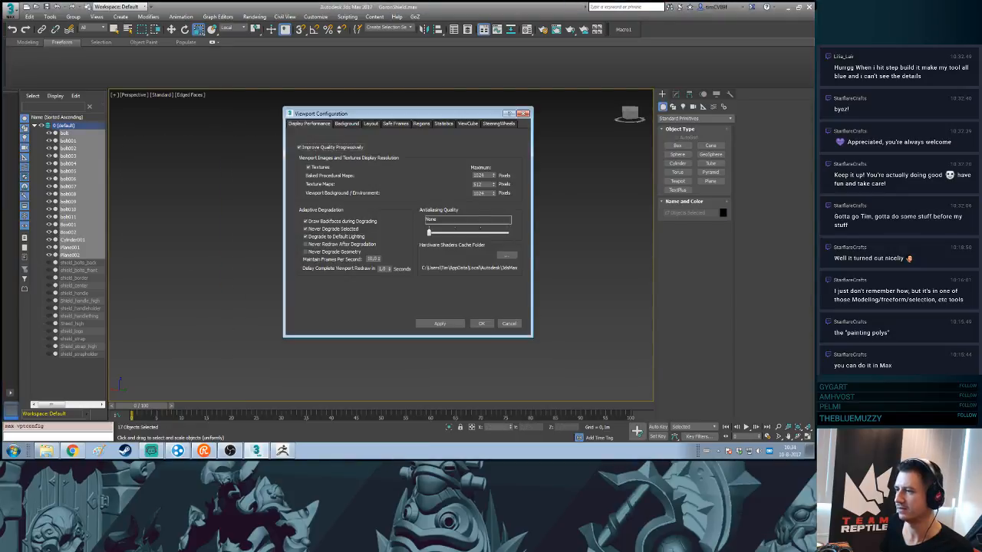
click(443, 124)
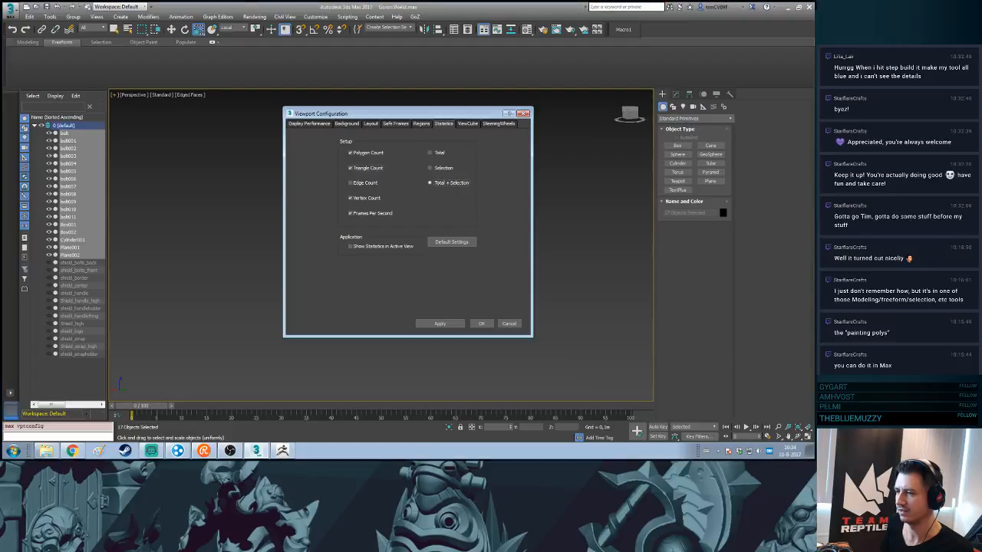
click(482, 324)
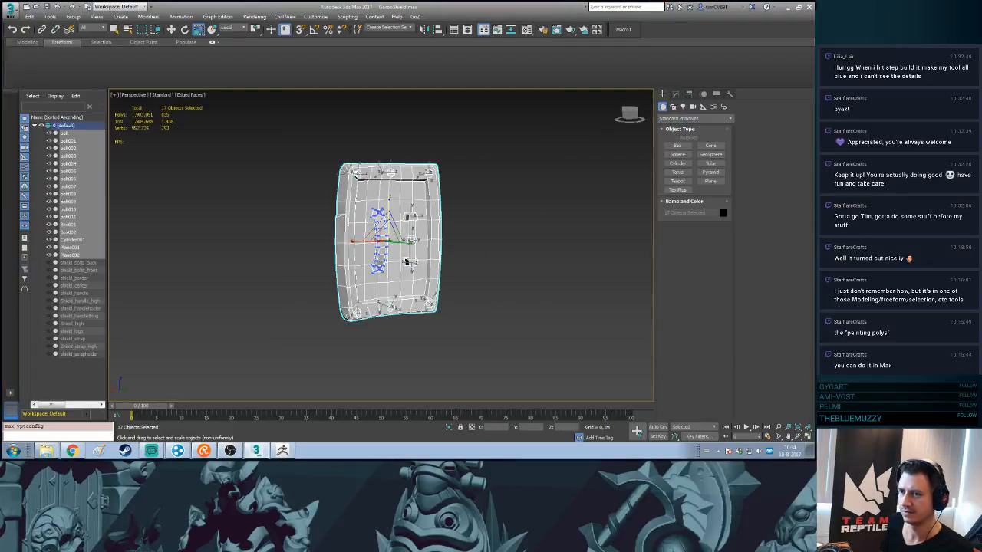
- Inspect the selected low-poly shield from the front, clear the selection and save the scene
alt+middle_drag(445, 284, 648, 276)
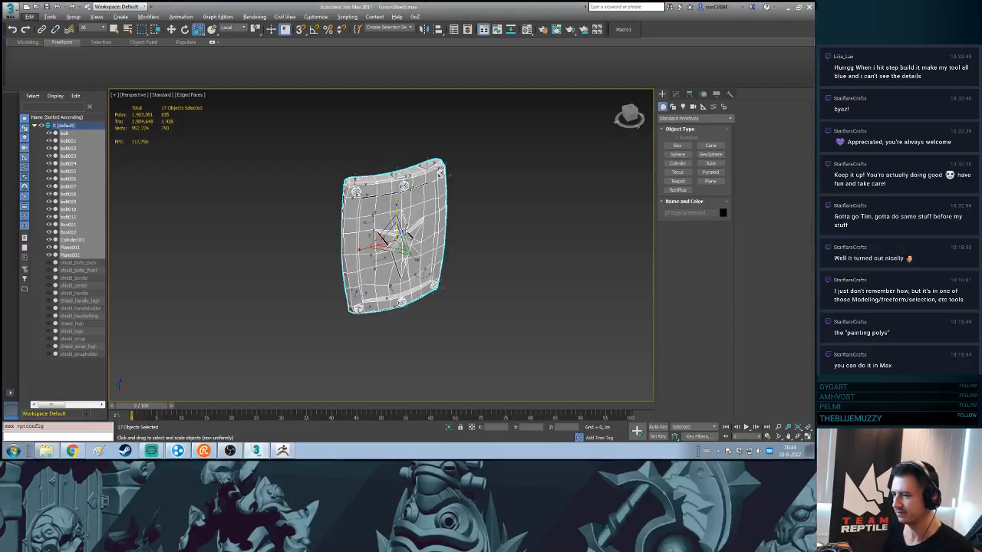
alt+middle_drag(409, 235, 545, 255)
click(537, 256)
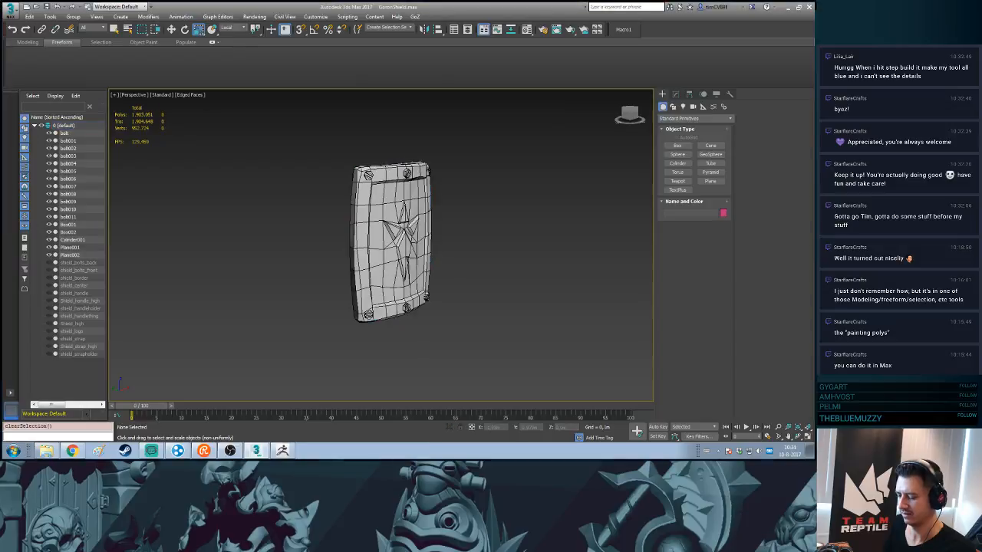
key(ctrl+s)
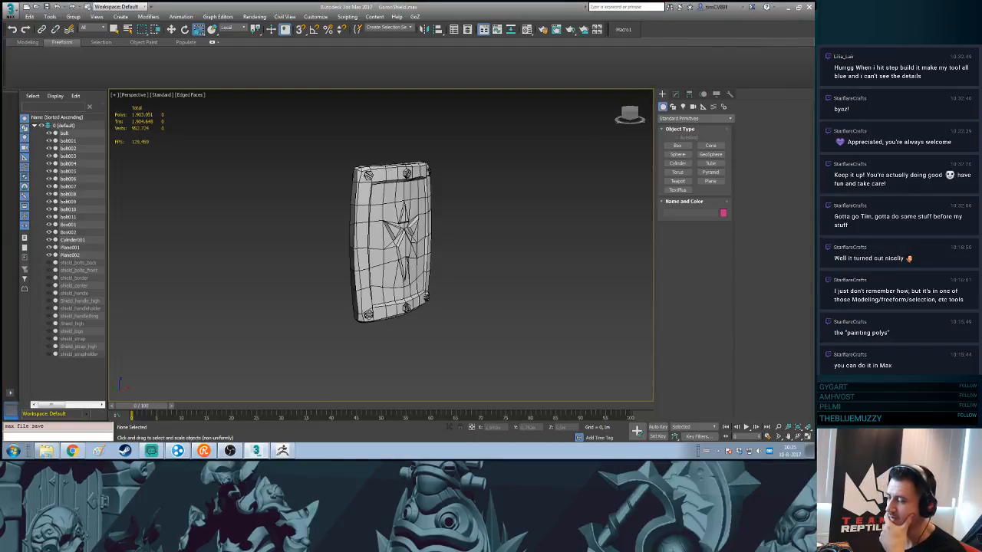
- Unhide the Shield_high mesh and turn off Edged Faces to compare it with the overlapping low-poly shield
middle_drag(391, 242, 393, 247)
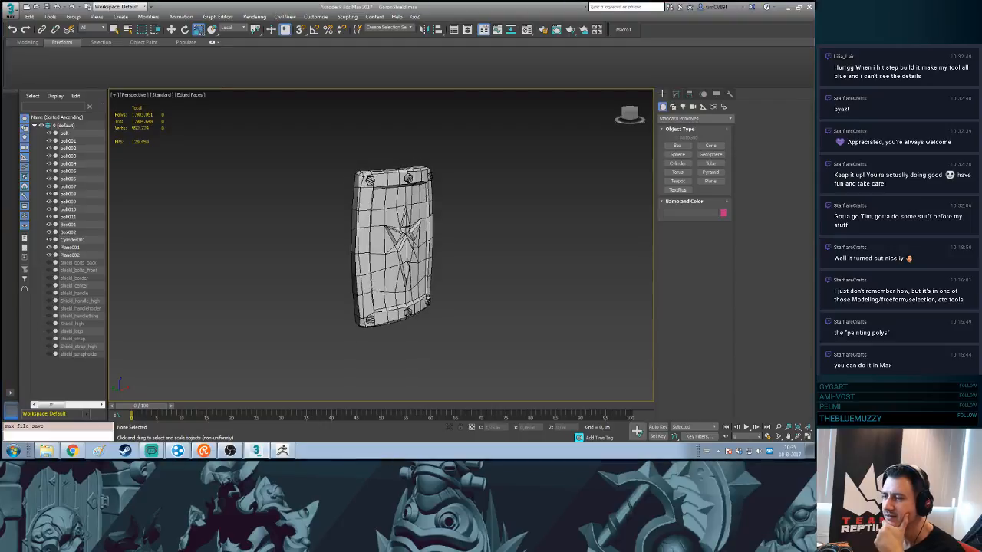
scroll(497, 215, up, 3)
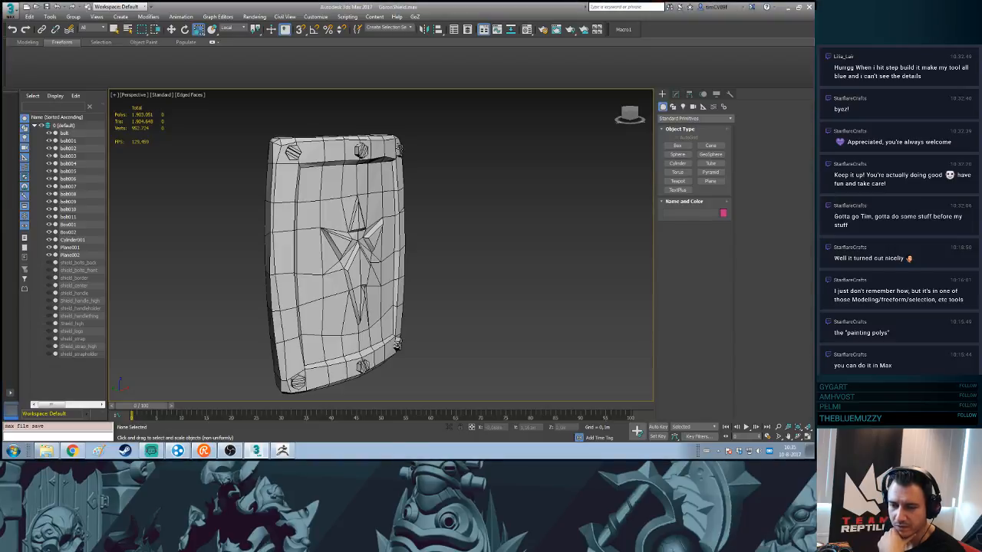
click(49, 323)
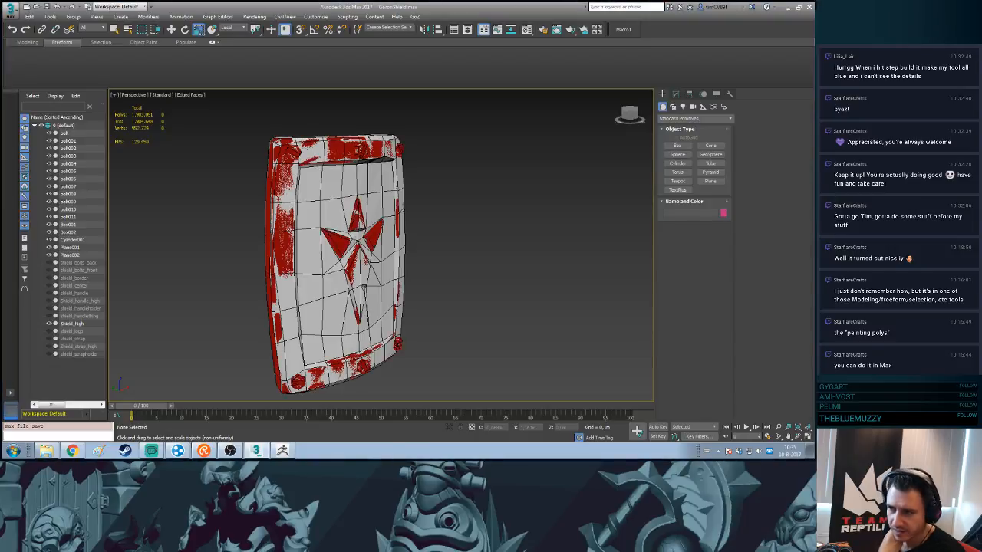
alt+middle_drag(355, 213, 340, 139)
scroll(379, 169, up, 3)
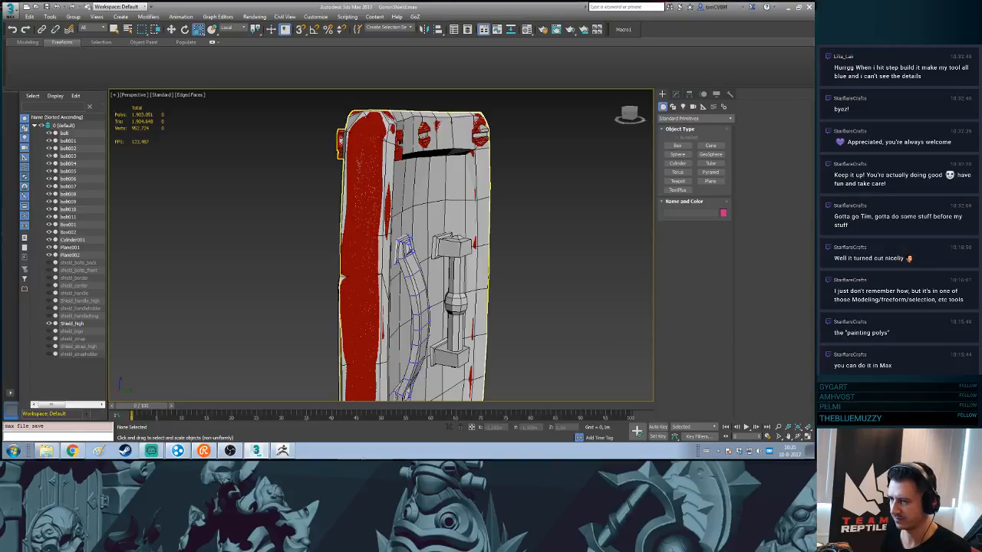
key(F4)
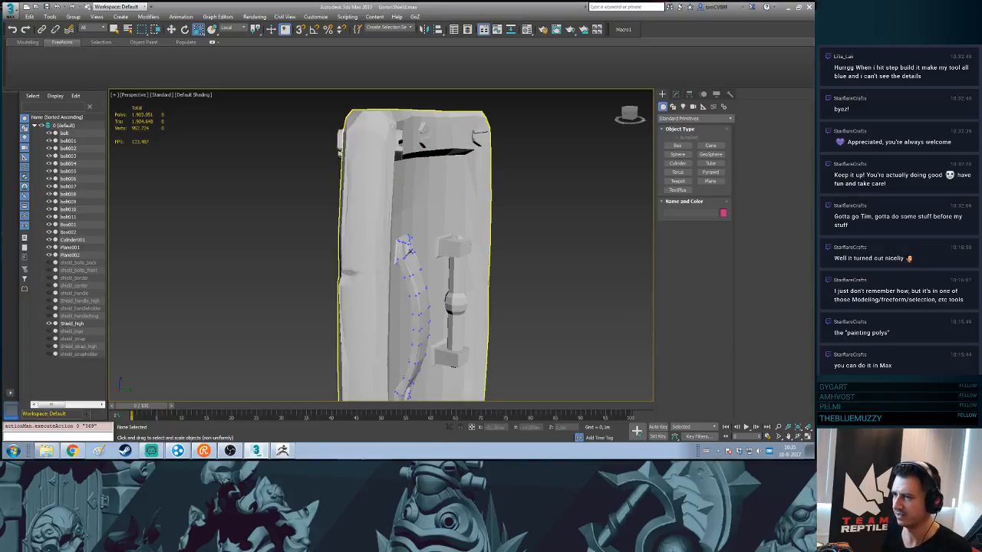
- Select the low-poly shield body Box001 and examine its back and upper rim over the high-poly mesh
click(369, 178)
alt+middle_drag(369, 178, 445, 164)
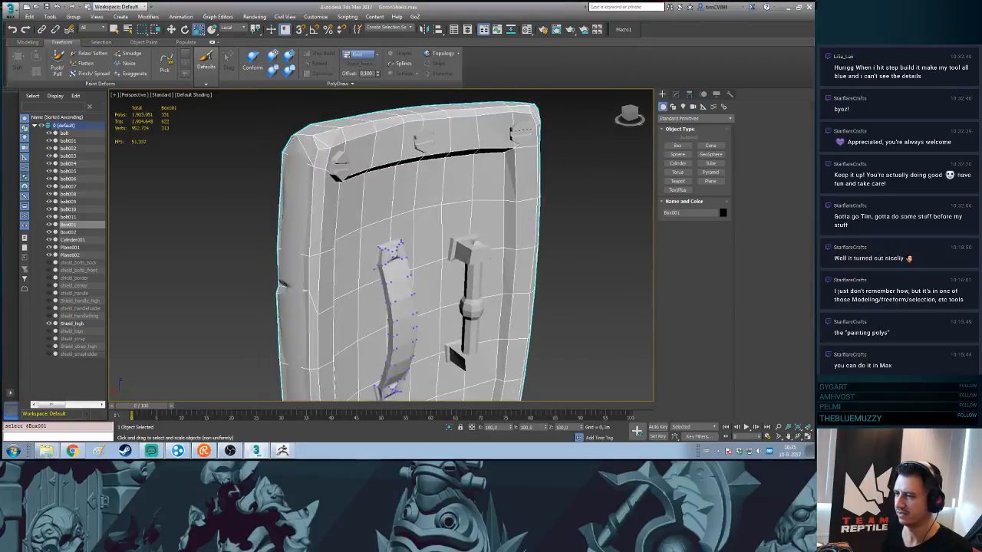
alt+middle_drag(523, 130, 460, 142)
scroll(460, 142, up, 3)
scroll(307, 150, down, 5)
- Try to move Box001 away from the high-poly shield and undo the move
key(w)
middle_drag(304, 146, 373, 201)
scroll(374, 201, down, 6)
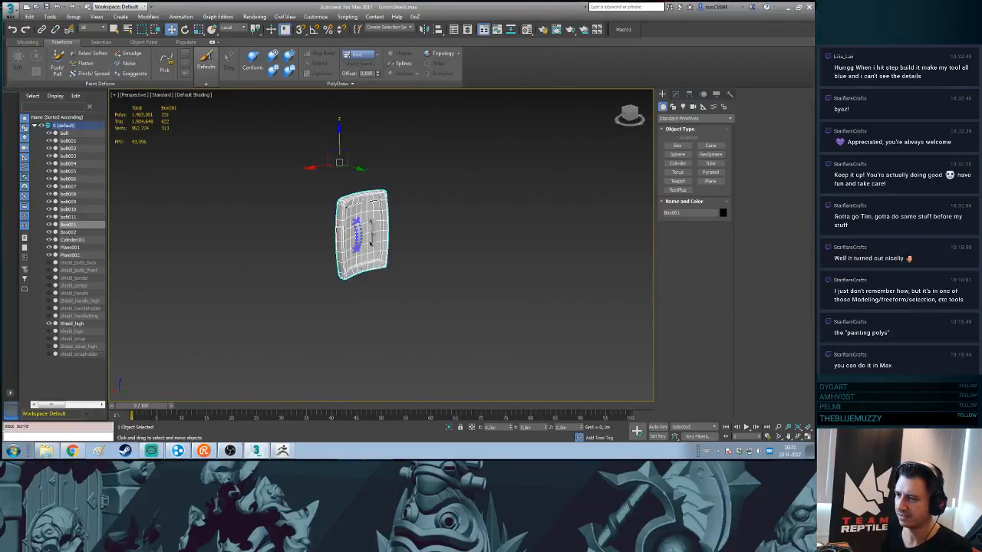
drag(338, 165, 386, 150)
scroll(411, 192, up, 3)
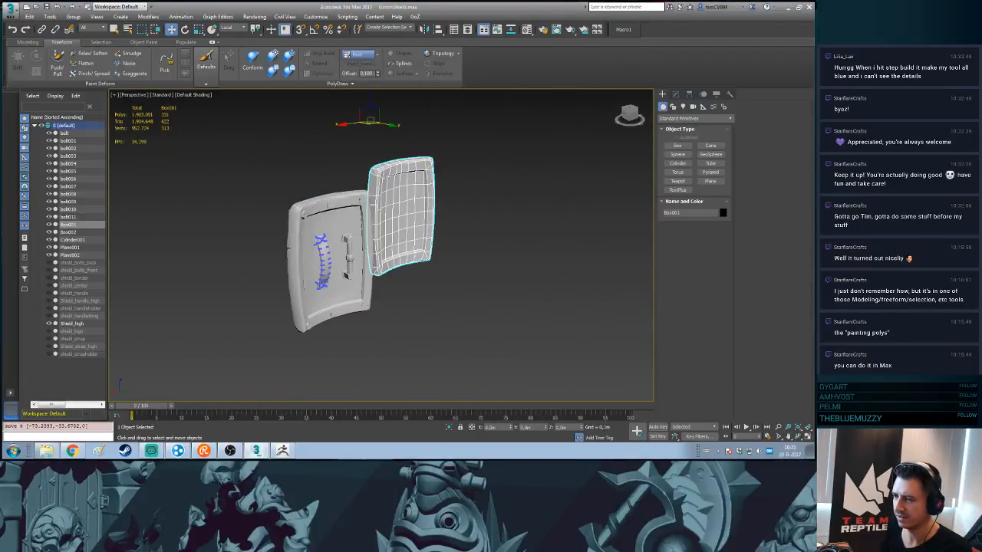
key(ctrl+z)
scroll(322, 253, up, 5)
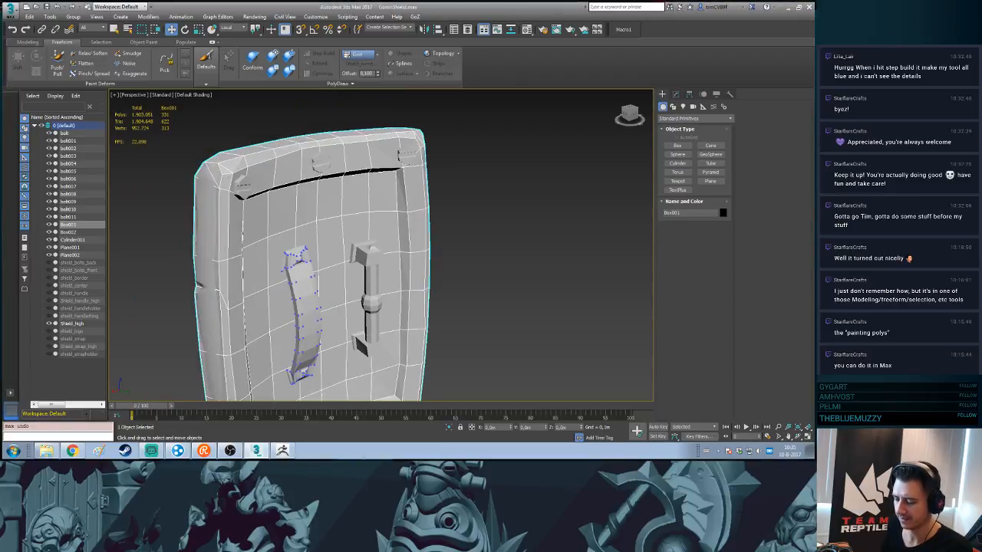
- Check Box001 in wireframe and shaded display, and look through the viewport's shading options
key(F3)
key(F3)
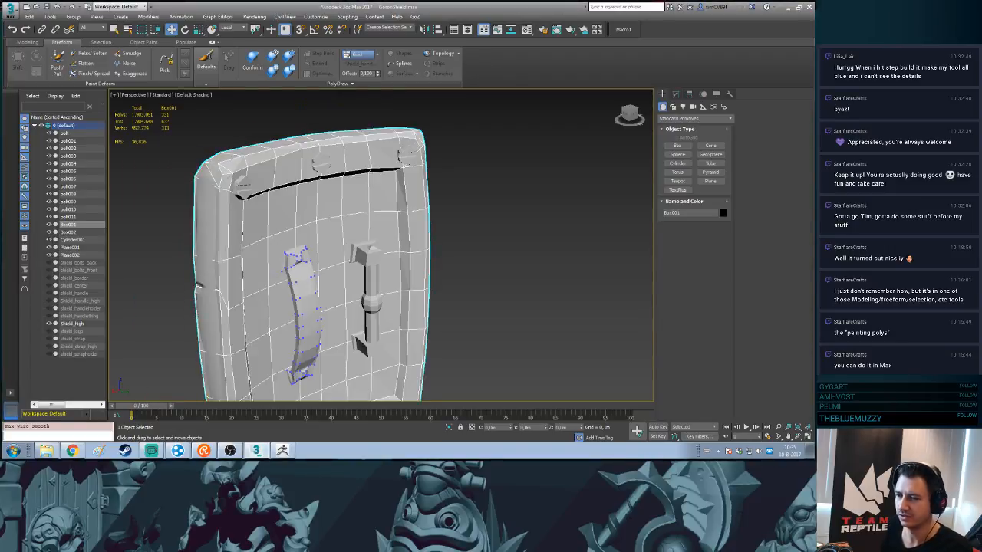
key(F2)
key(F2)
key(F2)
key(F2)
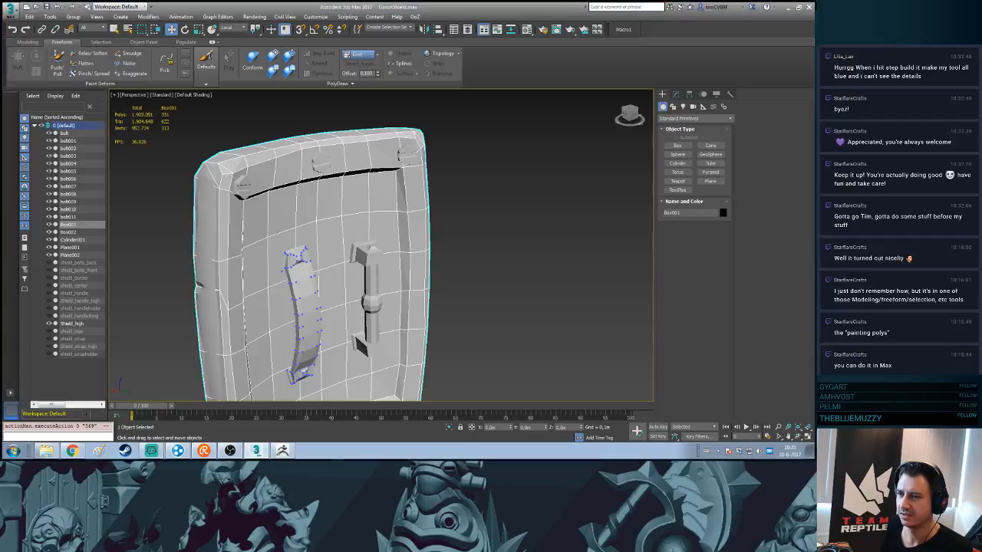
click(193, 94)
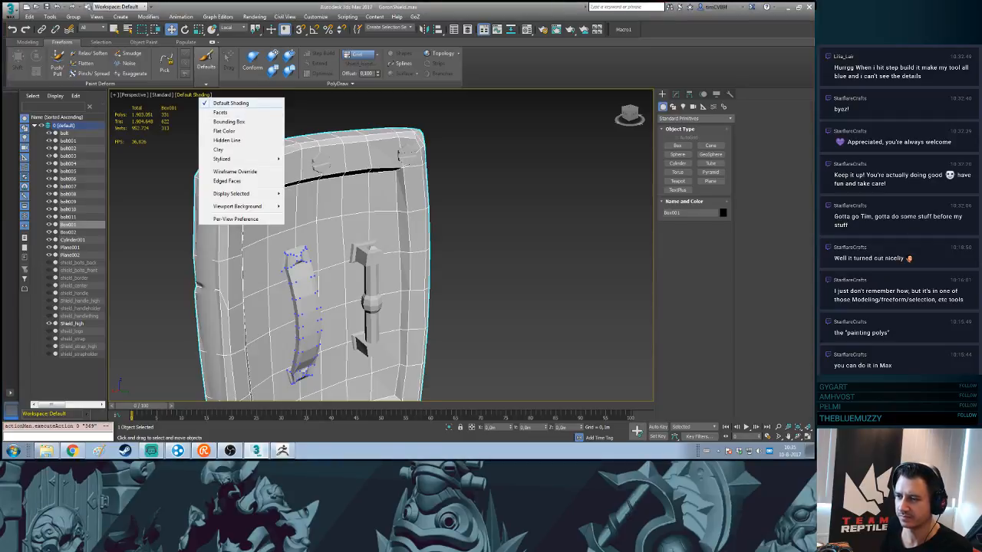
mouse_move(231, 193)
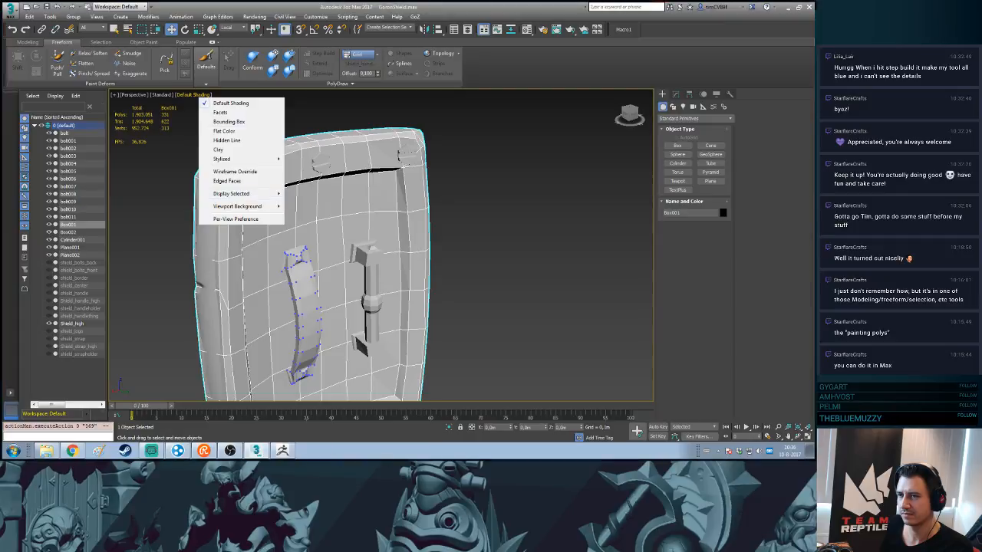
- Clear the selection and compare the overlapping shields in wireframe, edged-face and default shading displays
click(506, 207)
middle_drag(506, 207, 539, 199)
key(F3)
key(F3)
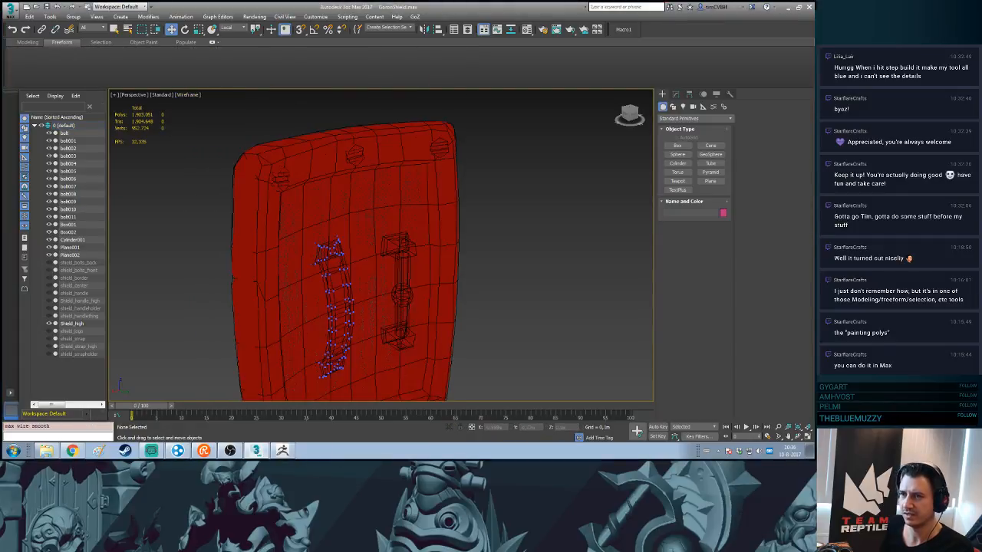
key(F3)
key(F3)
key(F4)
key(F4)
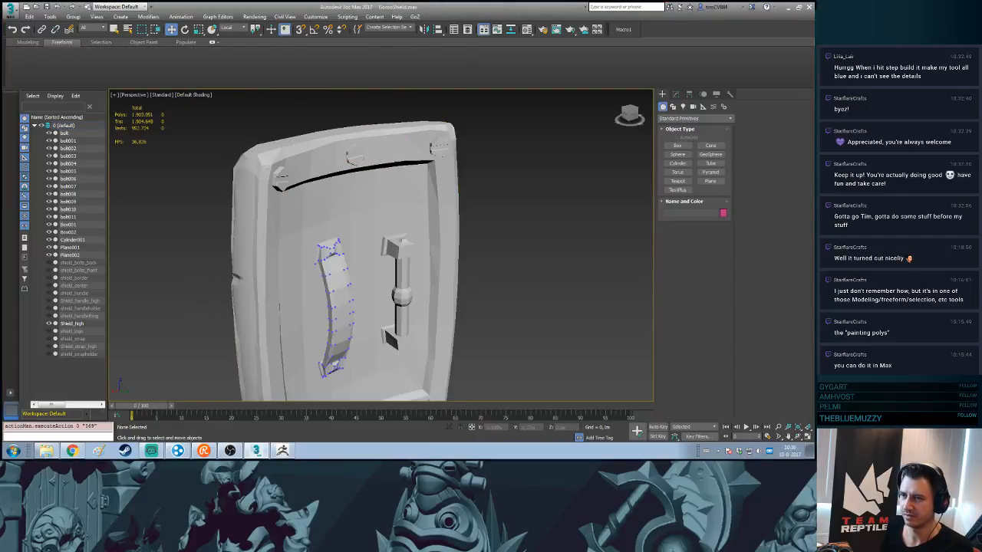
key(F4)
key(F4)
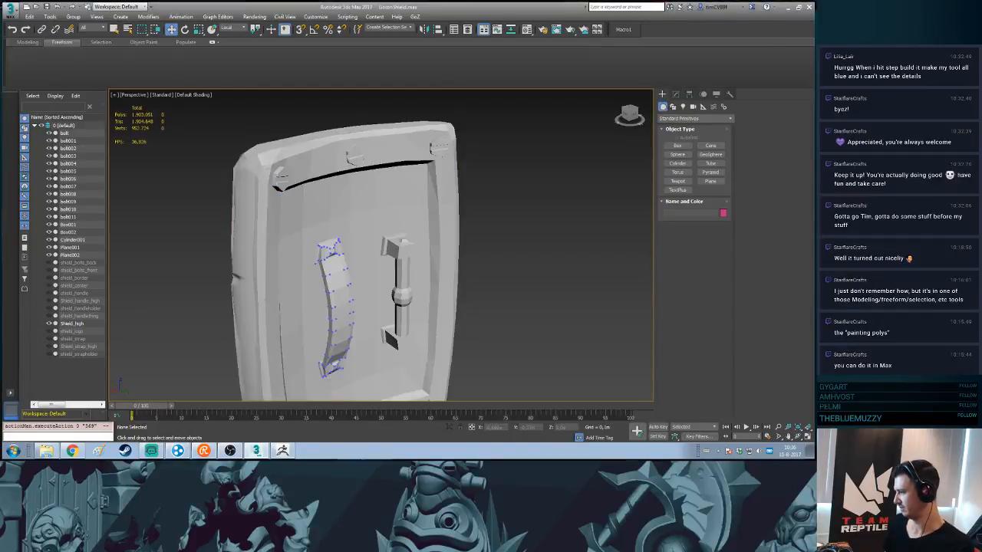
- Reselect Box001, check its wireframe against the high-poly surface with Edged Faces on, and return to Default Shading
mouse_move(345, 246)
alt+middle_down()
mouse_move(406, 245)
mouse_move(356, 301)
mouse_move(366, 297)
alt+middle_up()
key(F4)
click(369, 246)
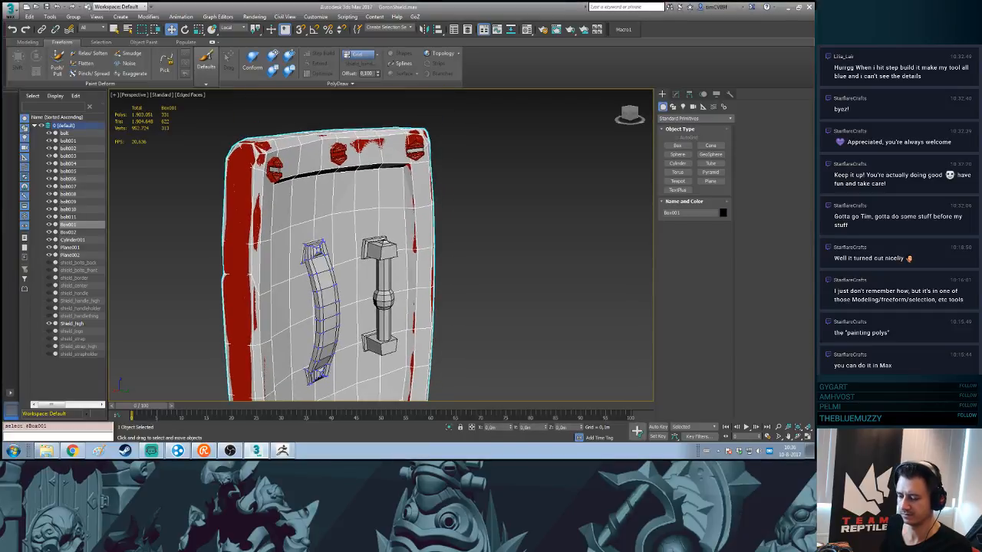
scroll(330, 264, down, 3)
key(F3)
key(F3)
key(F4)
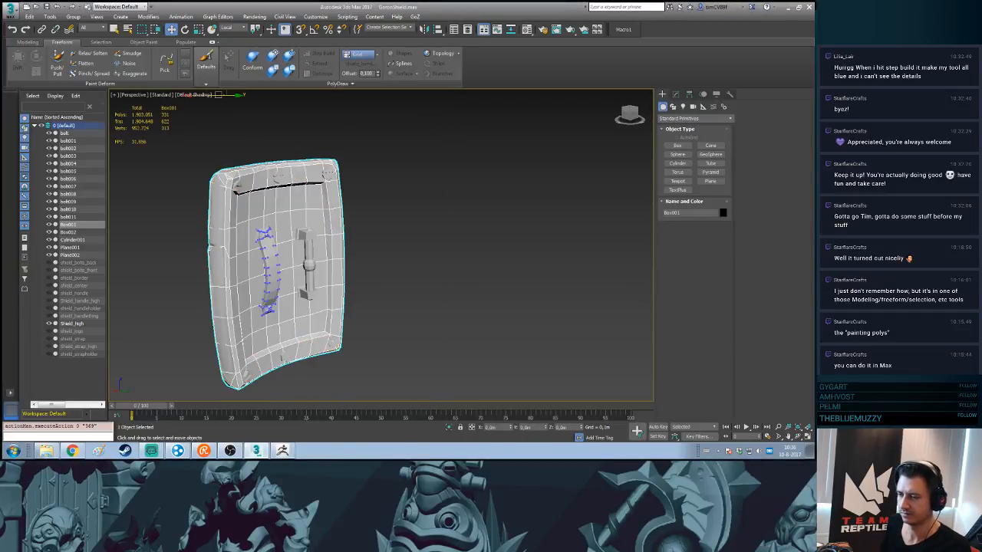
- Hide the Shield_high mesh again and view the low-poly shield's star emblem from the front
alt+middle_drag(329, 264, 475, 257)
click(49, 323)
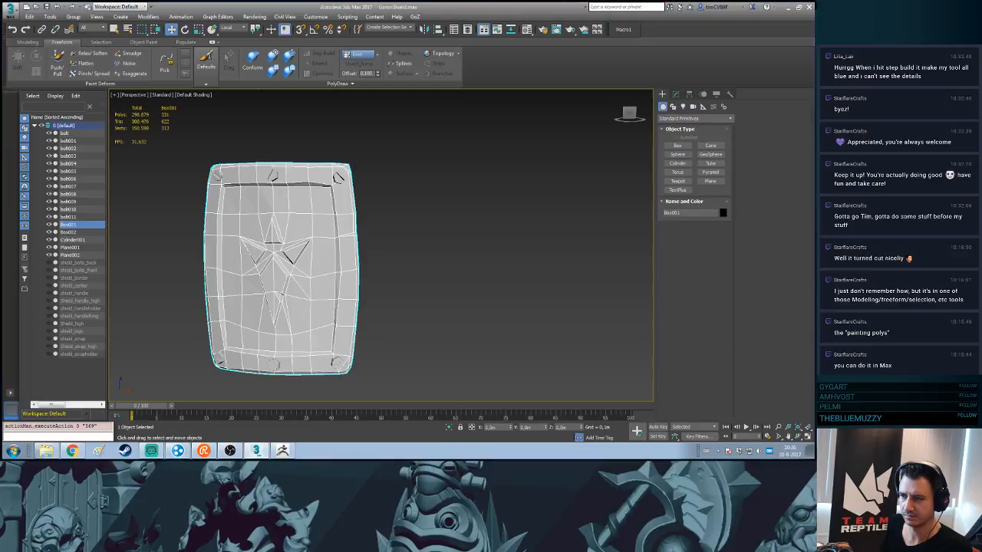
alt+middle_drag(306, 269, 431, 239)
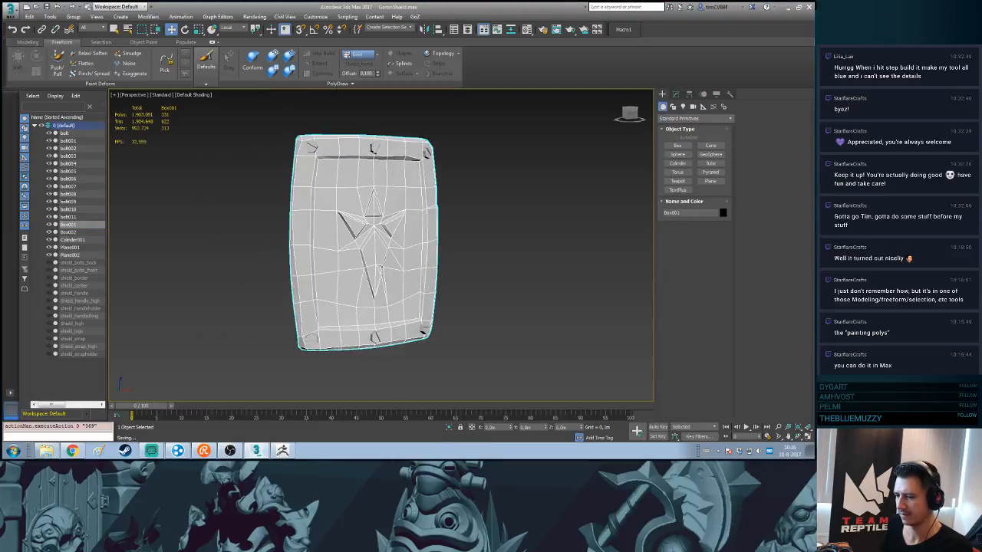
- Switch to ZBrush and view the whole sculpted high-poly shield from the front
click(256, 450)
drag(238, 349, 490, 357)
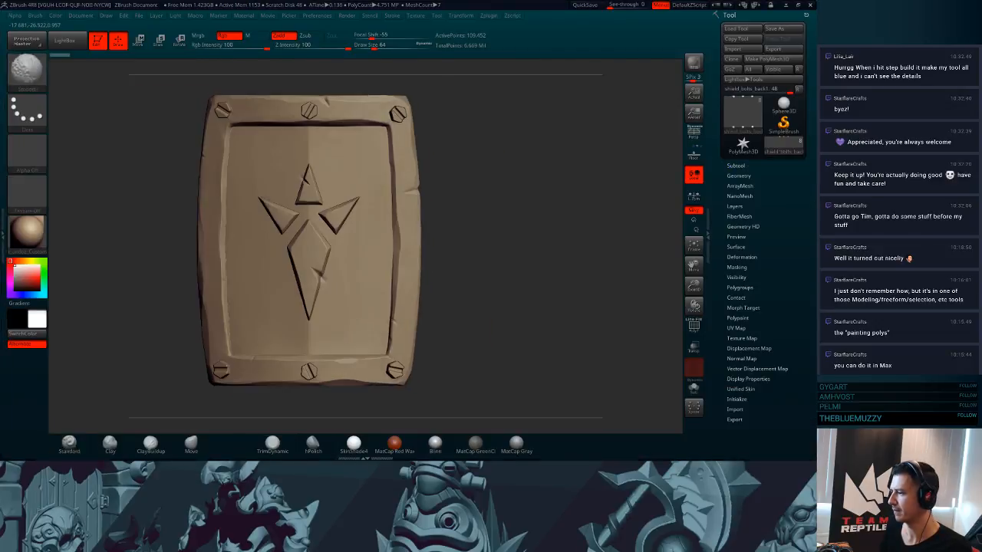
drag(693, 285, 693, 314)
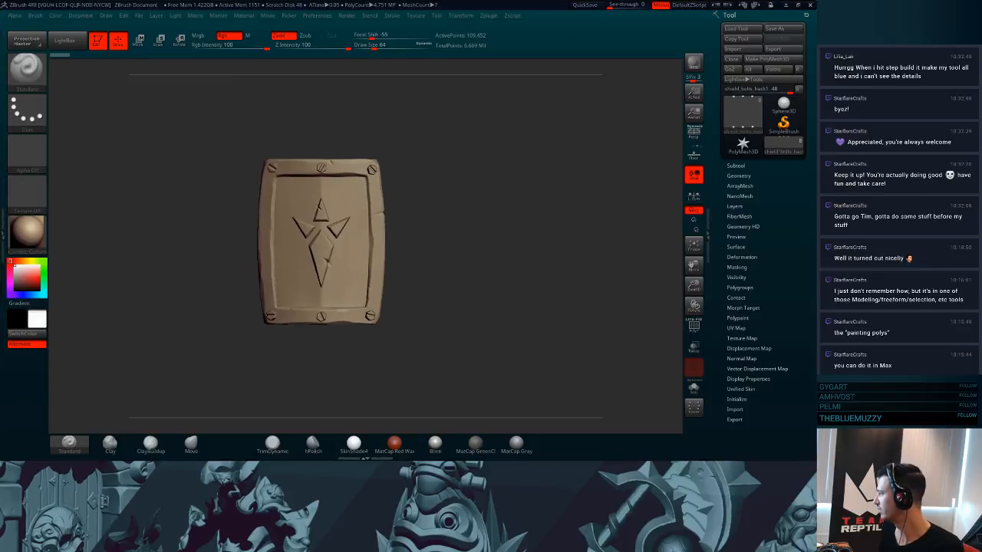